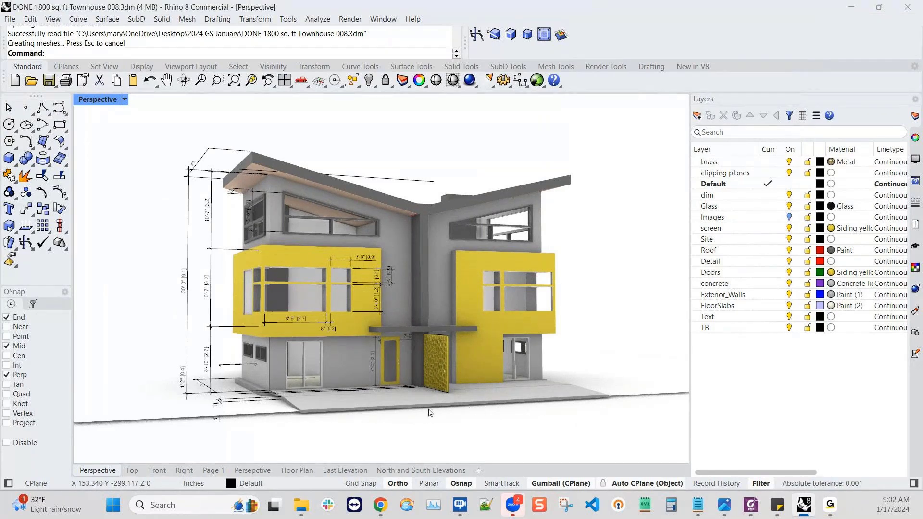
right_drag(428, 418, 437, 422)
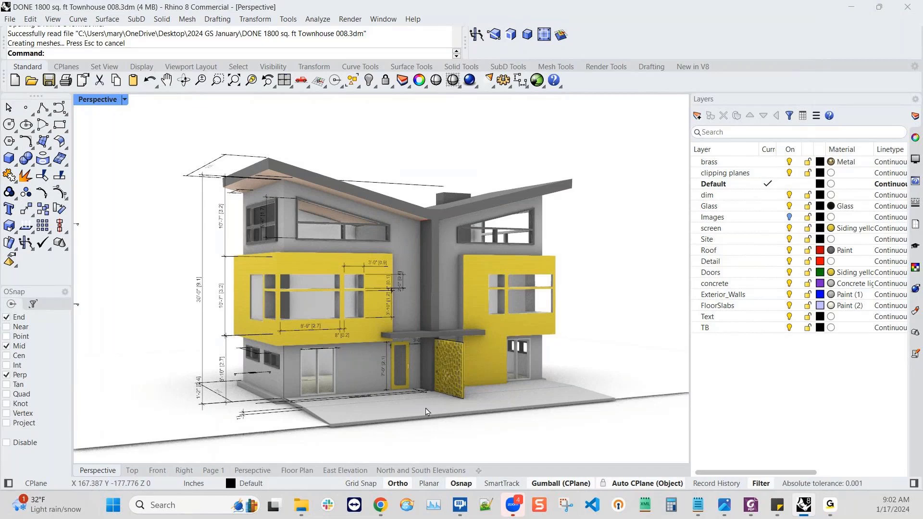
right_drag(431, 408, 415, 407)
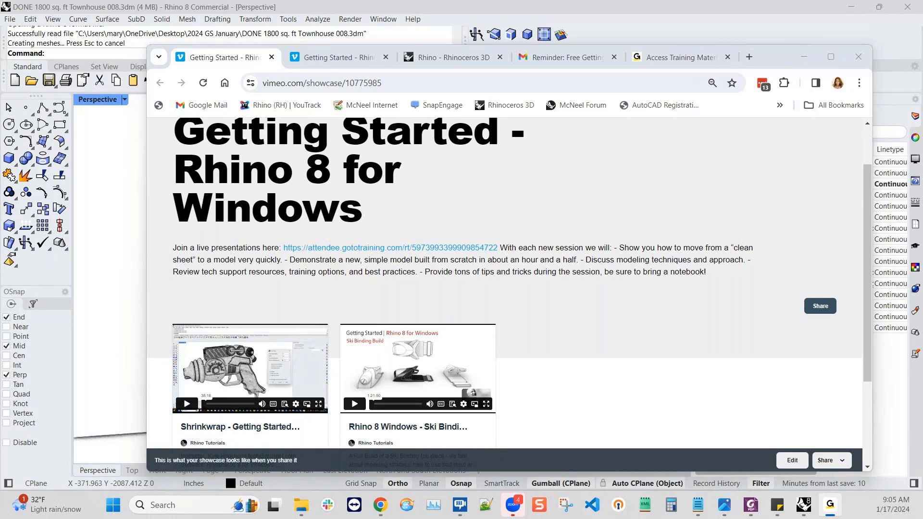
- In the web browser, open the Getting Started showcase for Rhino 7 on Vimeo and look through its tutorial videos
click(337, 58)
scroll(498, 345, down, 5)
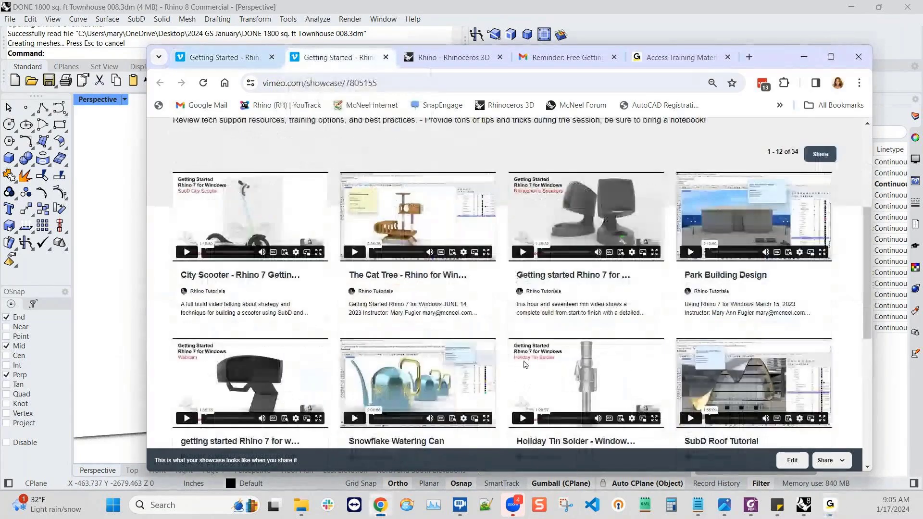
scroll(596, 378, down, 2)
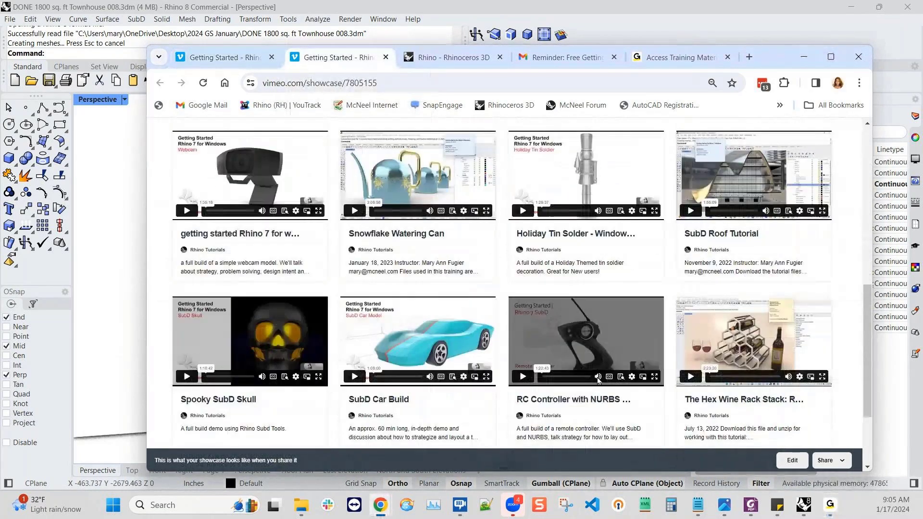
scroll(596, 378, up, 3)
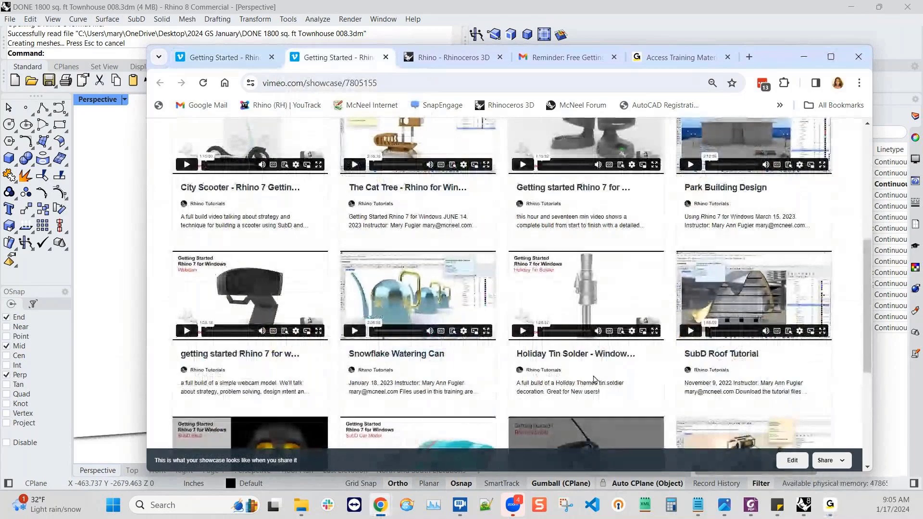
scroll(601, 378, down, 5)
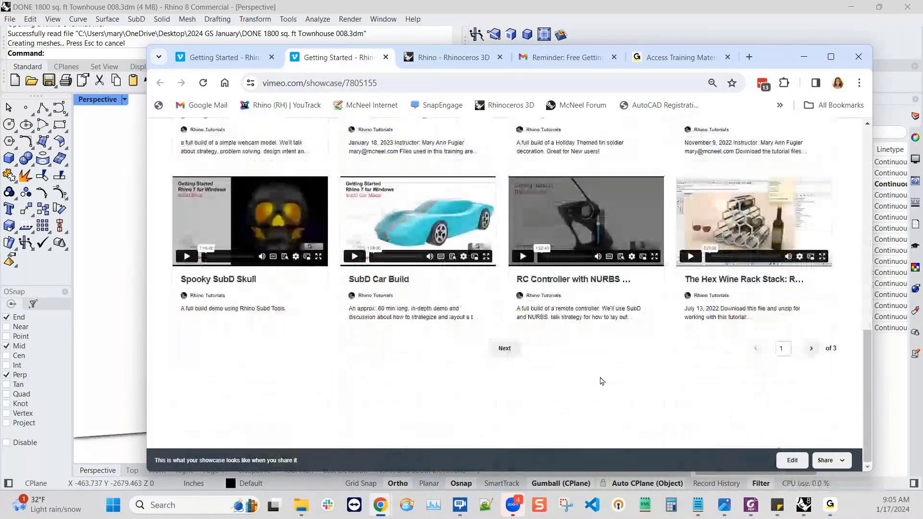
scroll(601, 379, up, 4)
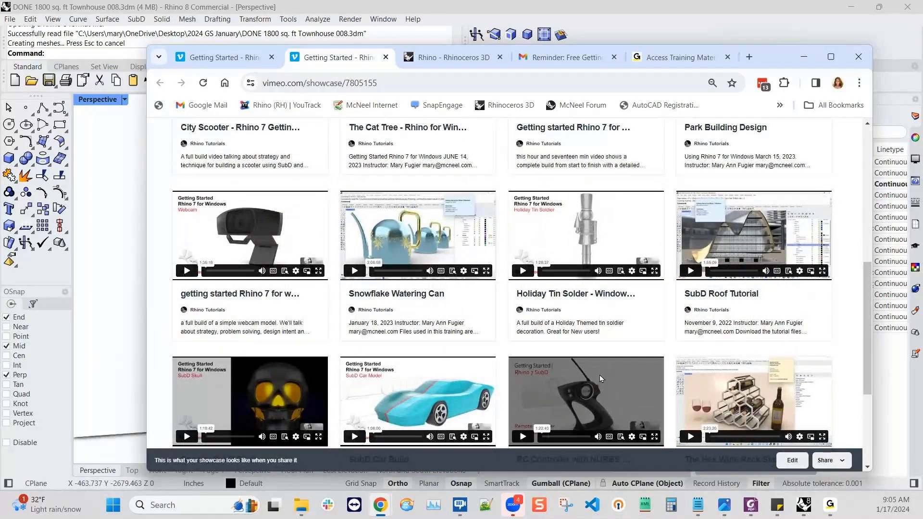
scroll(600, 375, up, 3)
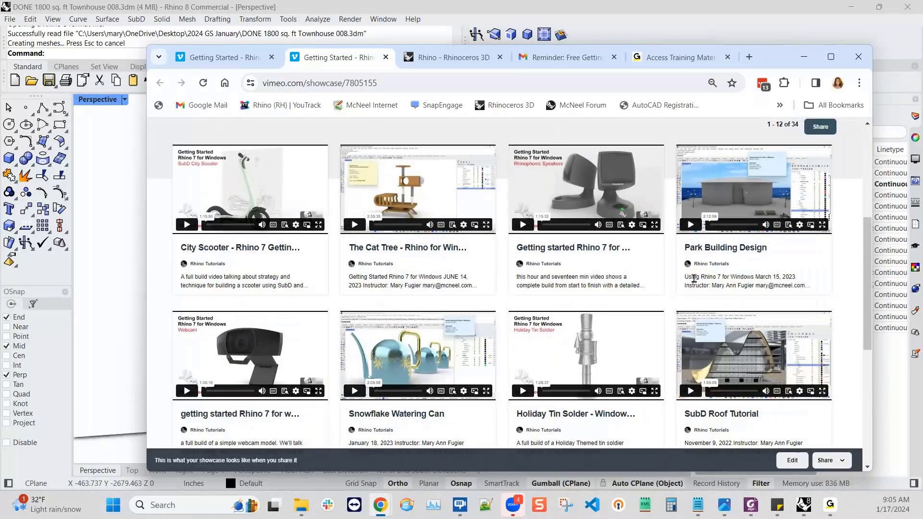
scroll(691, 287, down, 3)
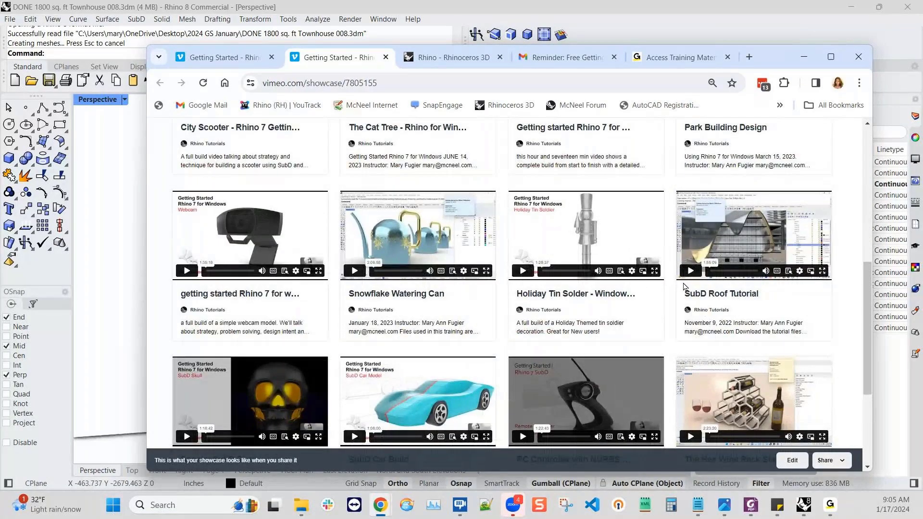
scroll(617, 306, down, 1)
scroll(617, 305, down, 1)
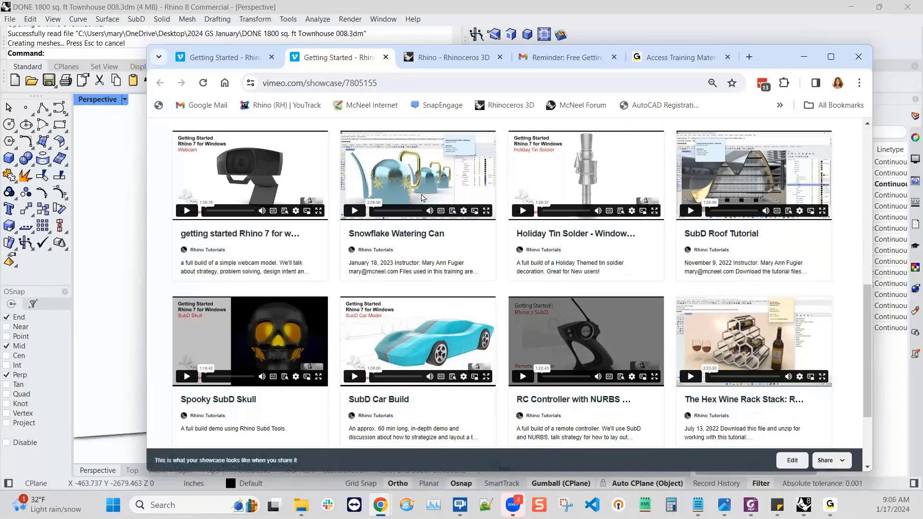
scroll(422, 198, down, 4)
scroll(466, 282, up, 5)
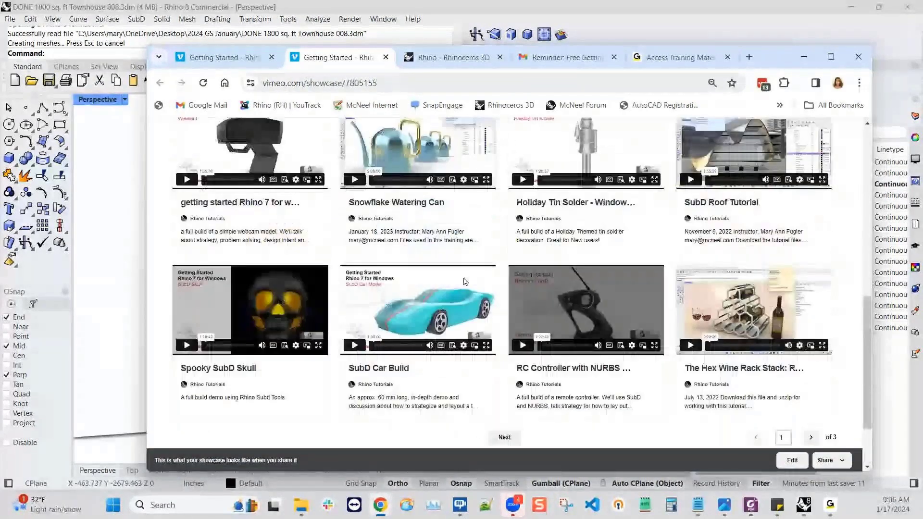
scroll(465, 281, up, 1)
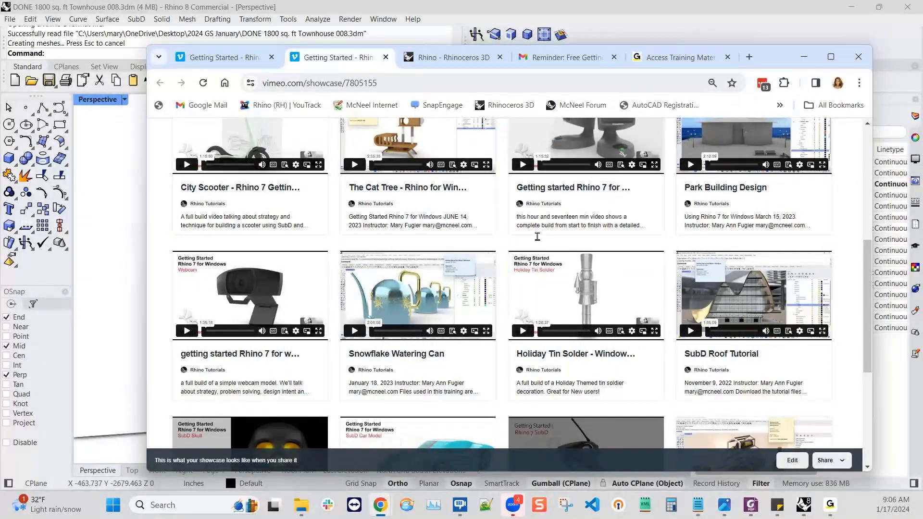
scroll(537, 236, up, 1)
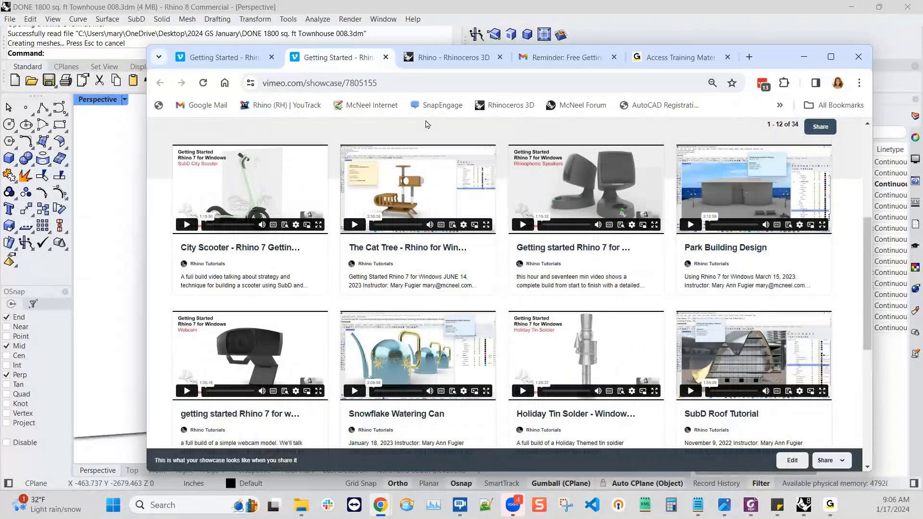
scroll(562, 306, down, 1)
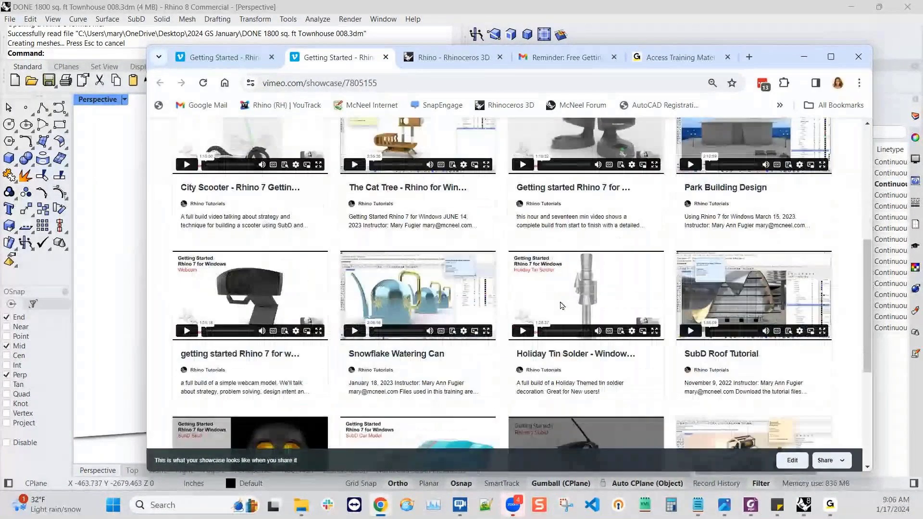
scroll(562, 306, down, 3)
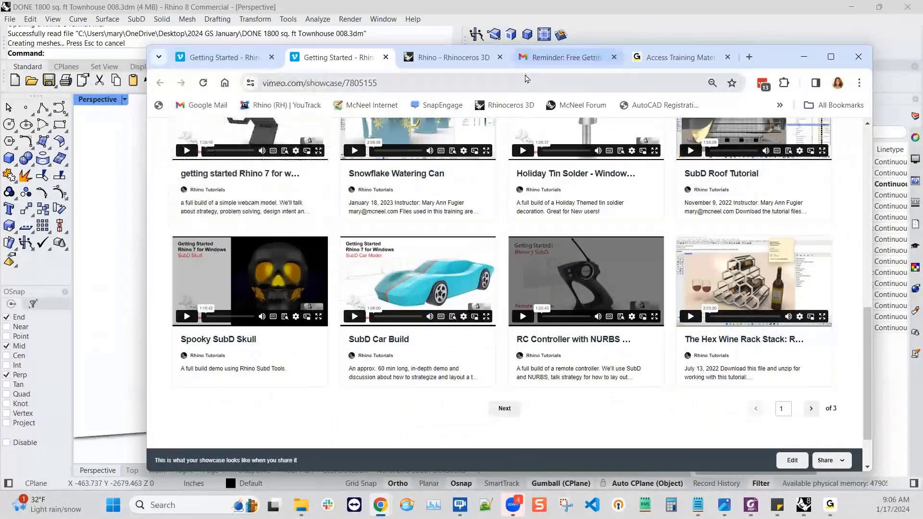
- Look over the Rhino 8 home page on rhino3d.com and open the McNeel community forum from it
click(452, 57)
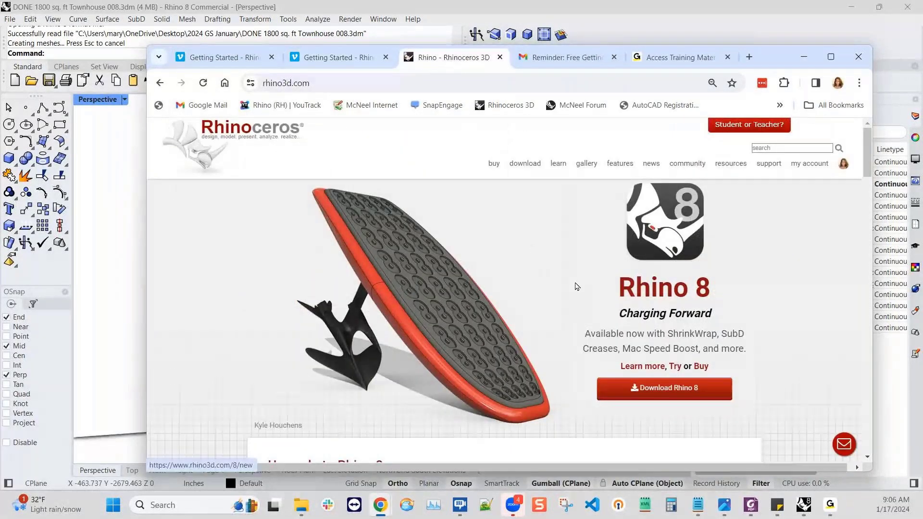
scroll(557, 269, down, 5)
scroll(577, 286, up, 3)
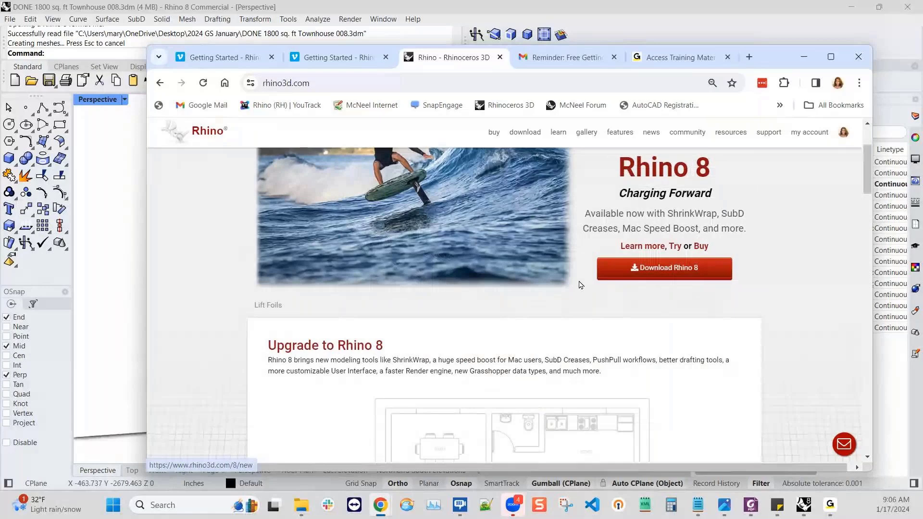
scroll(581, 285, up, 3)
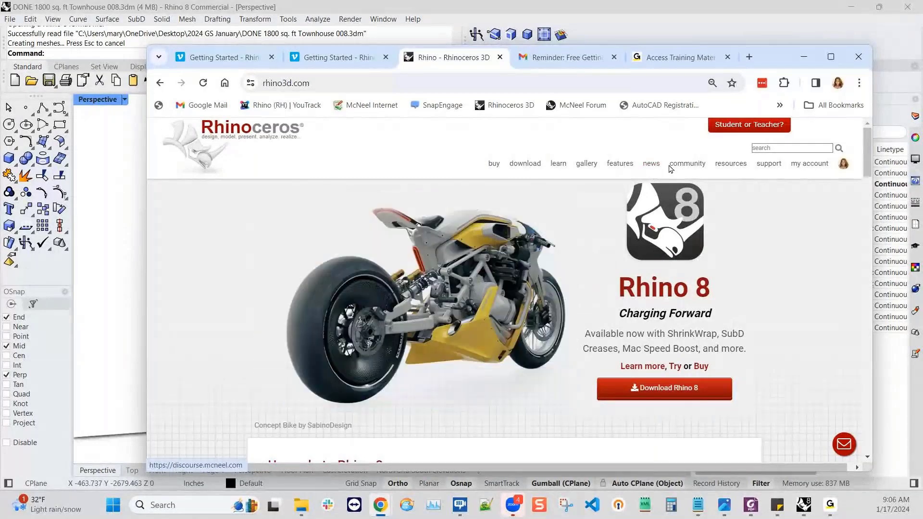
click(699, 166)
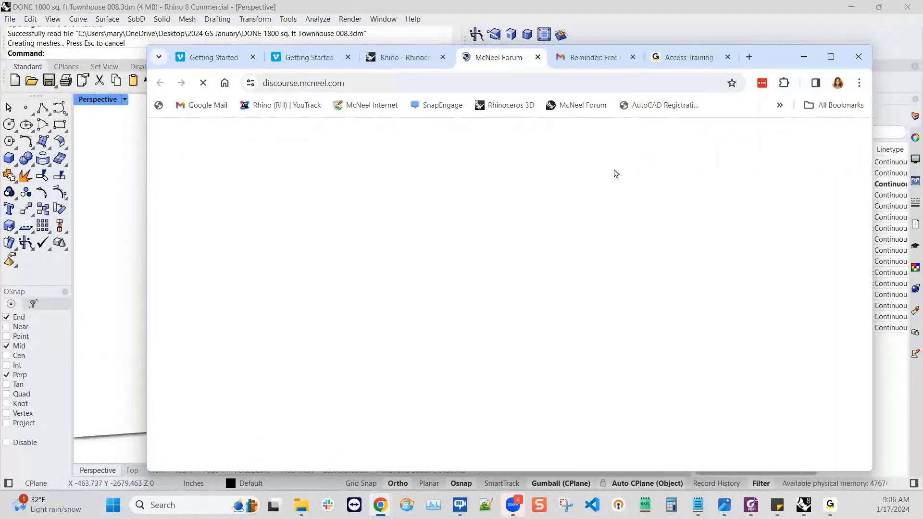
scroll(600, 207, down, 1)
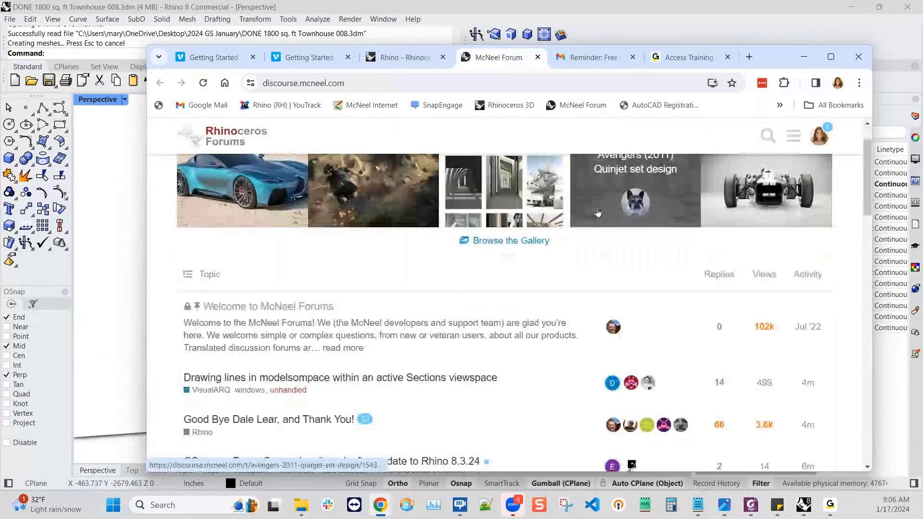
scroll(541, 302, up, 1)
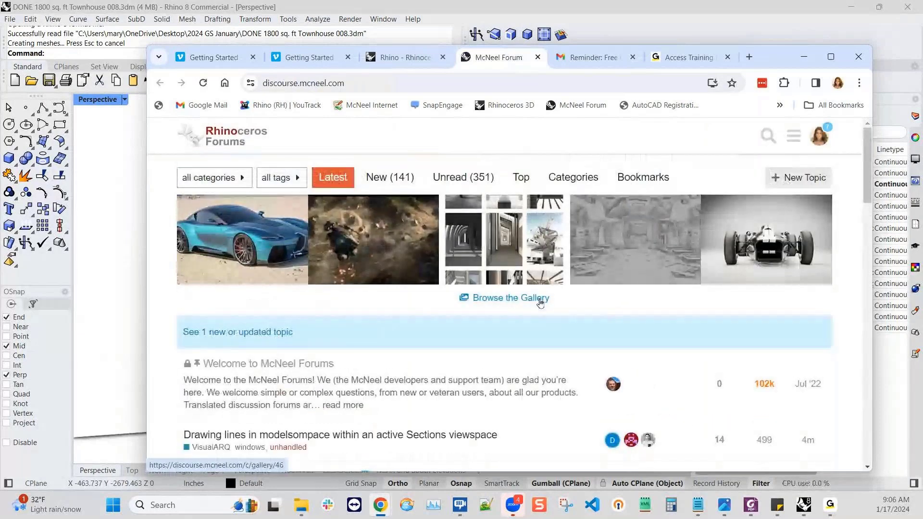
- Open the forum's gallery and browse through the posted user projects
click(541, 300)
scroll(594, 309, down, 5)
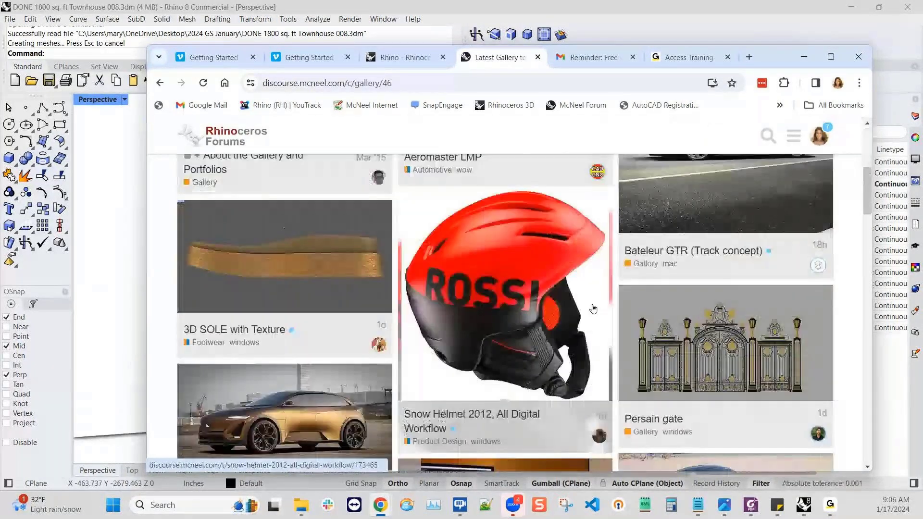
scroll(593, 308, down, 4)
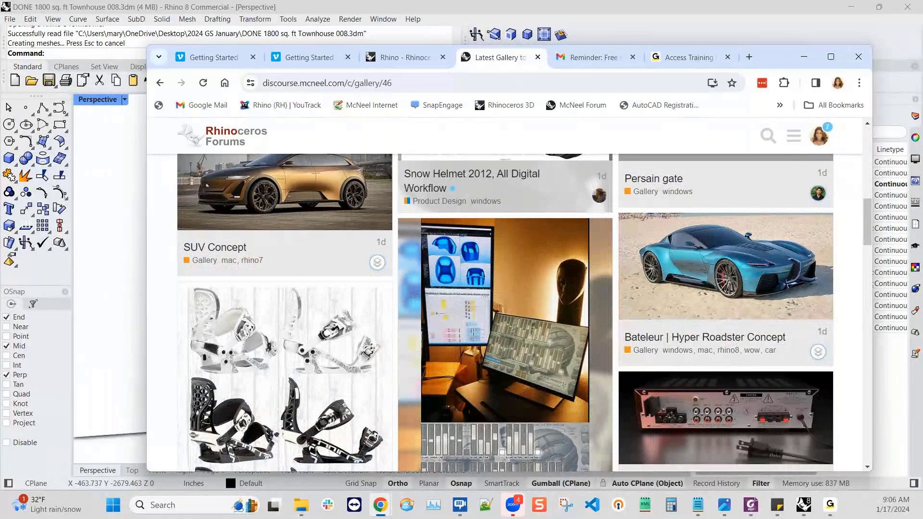
scroll(664, 378, down, 10)
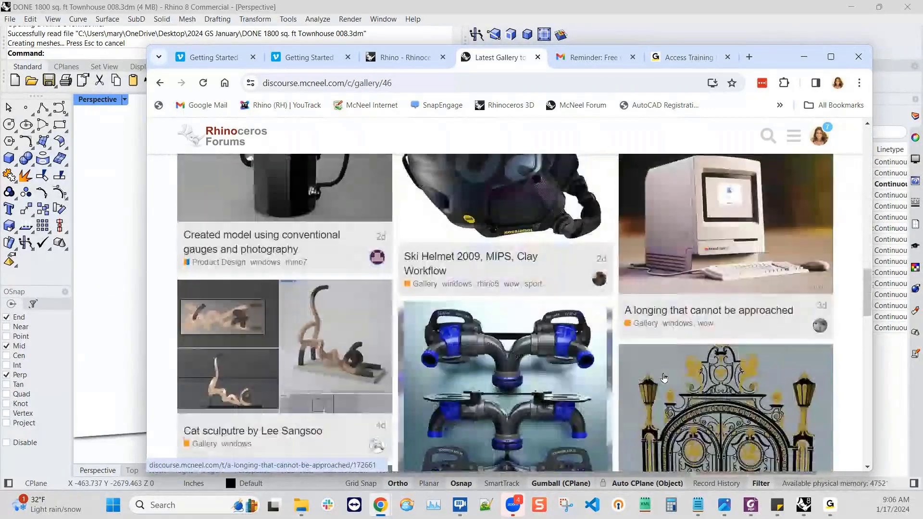
scroll(664, 378, down, 2)
scroll(664, 378, down, 8)
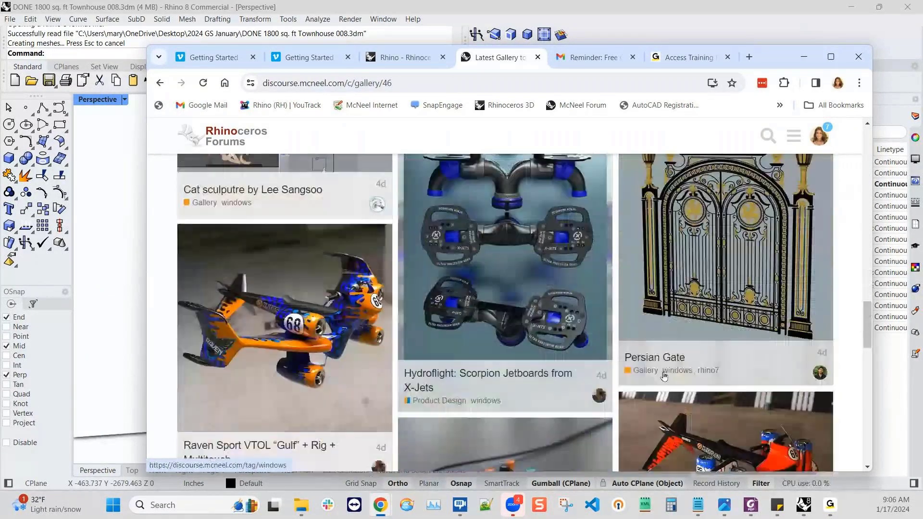
scroll(675, 349, down, 2)
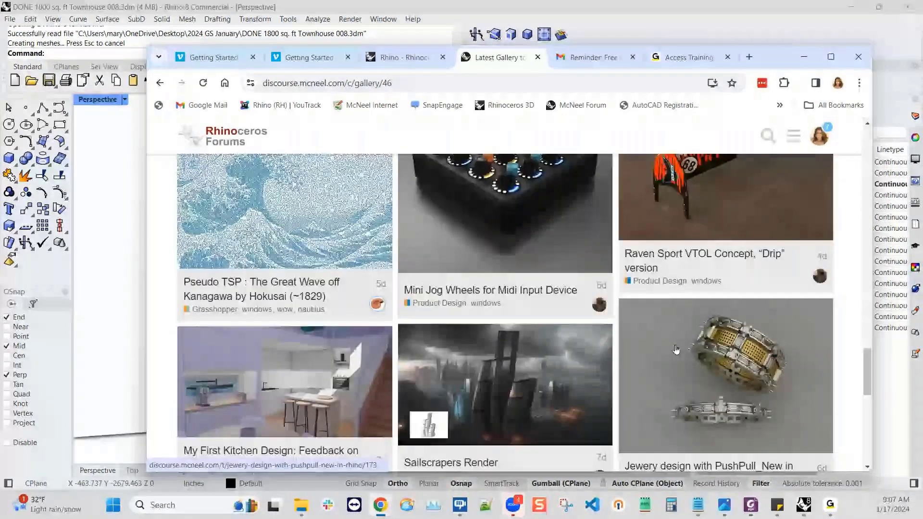
scroll(676, 349, down, 8)
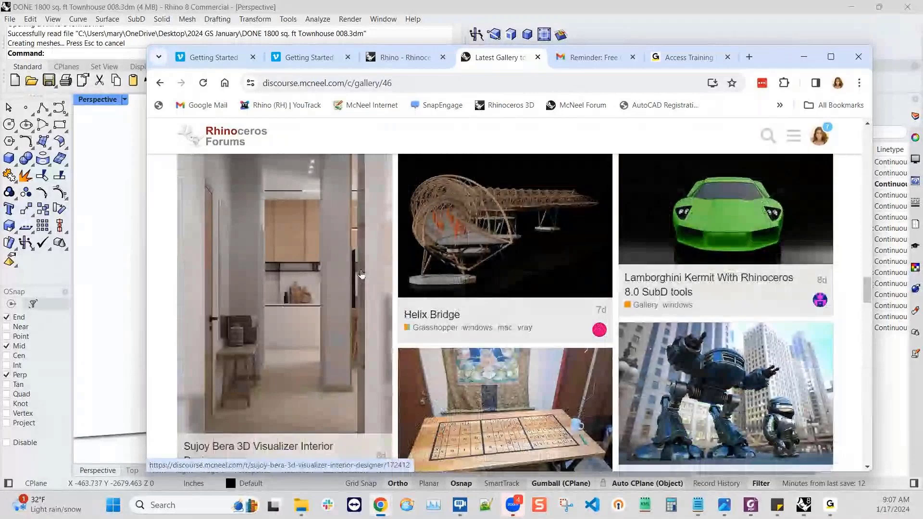
scroll(577, 255, down, 12)
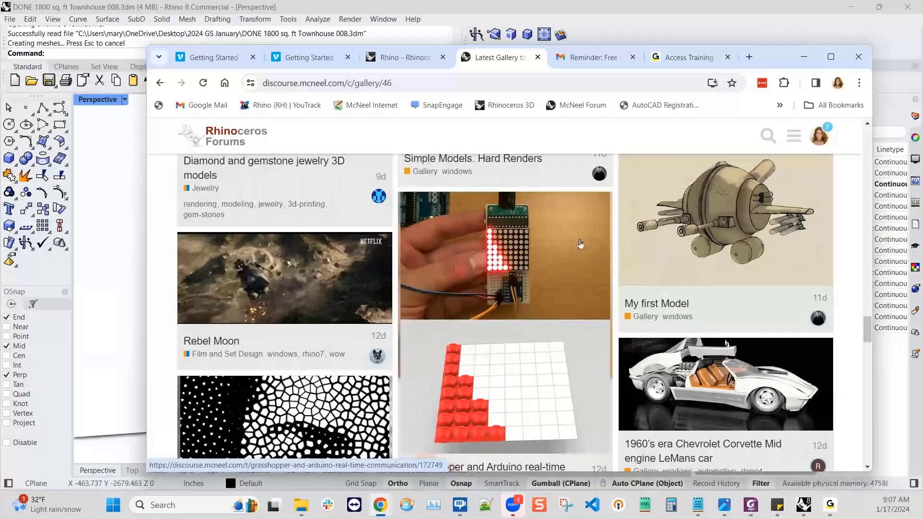
scroll(572, 287, down, 3)
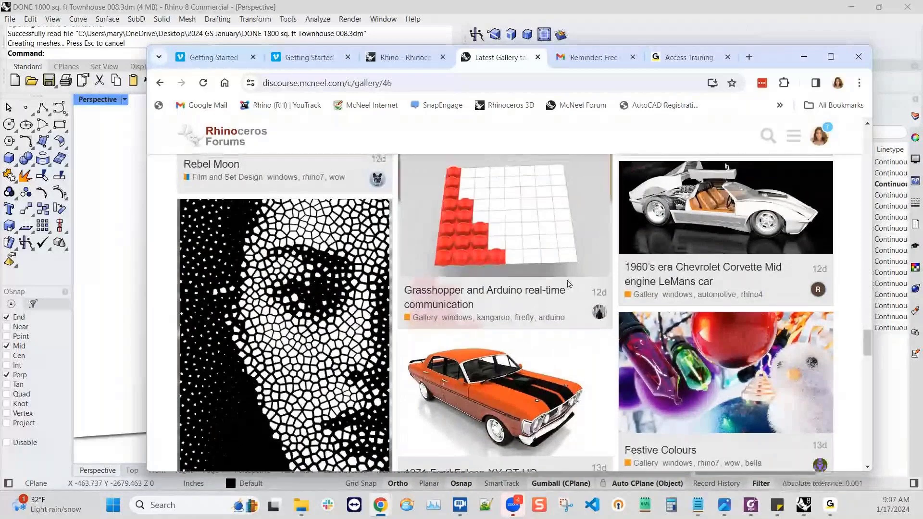
scroll(570, 283, up, 3)
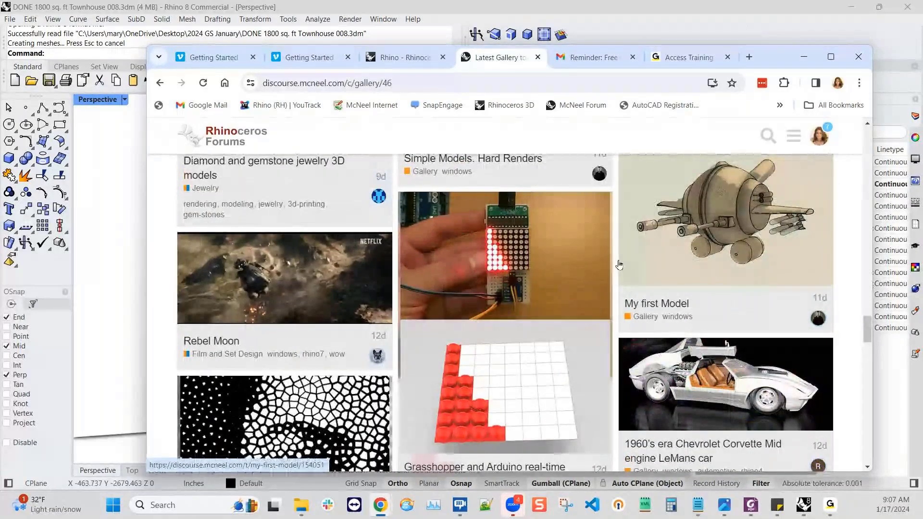
scroll(593, 384, down, 5)
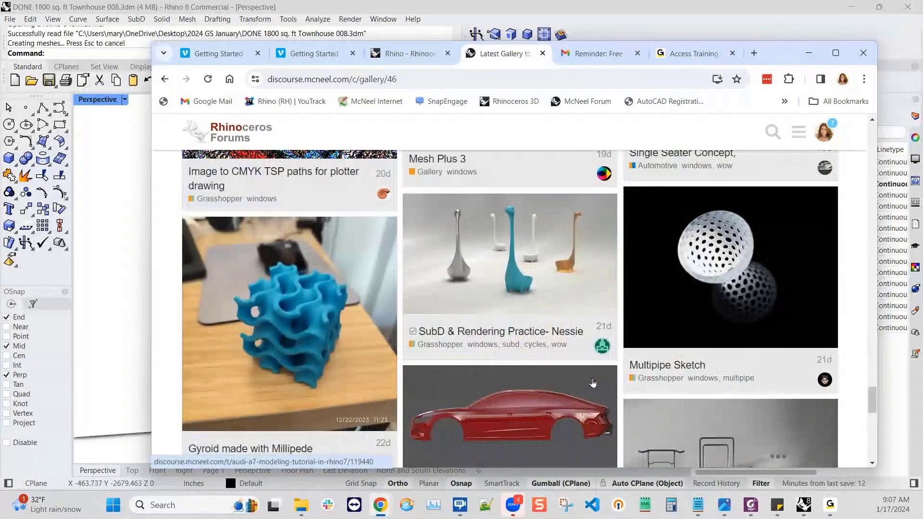
scroll(593, 383, down, 4)
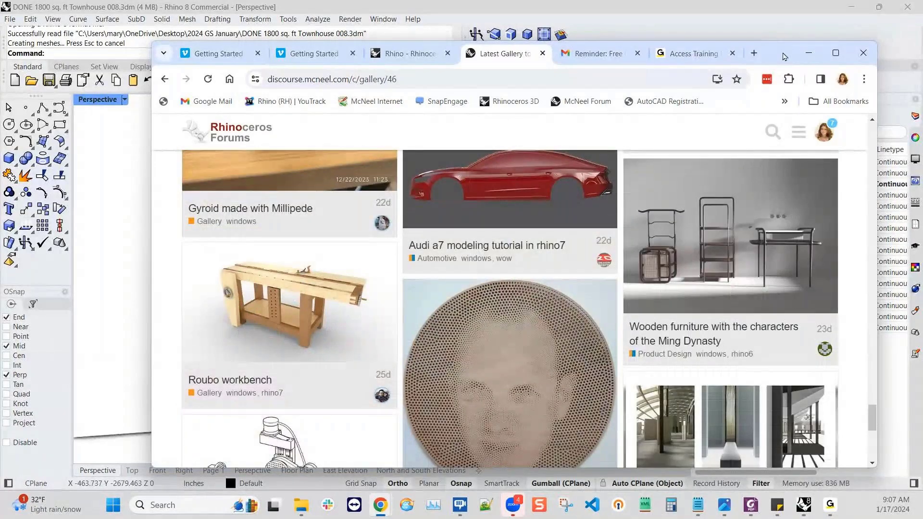
- Return to the rhino3d.com site, move the browser window slightly higher, and view the start of the home page
click(408, 53)
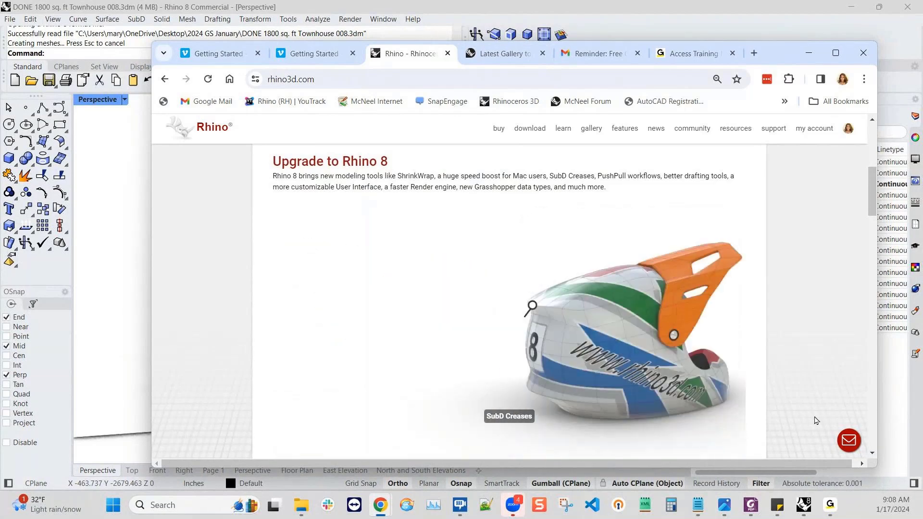
drag(772, 58, 770, 41)
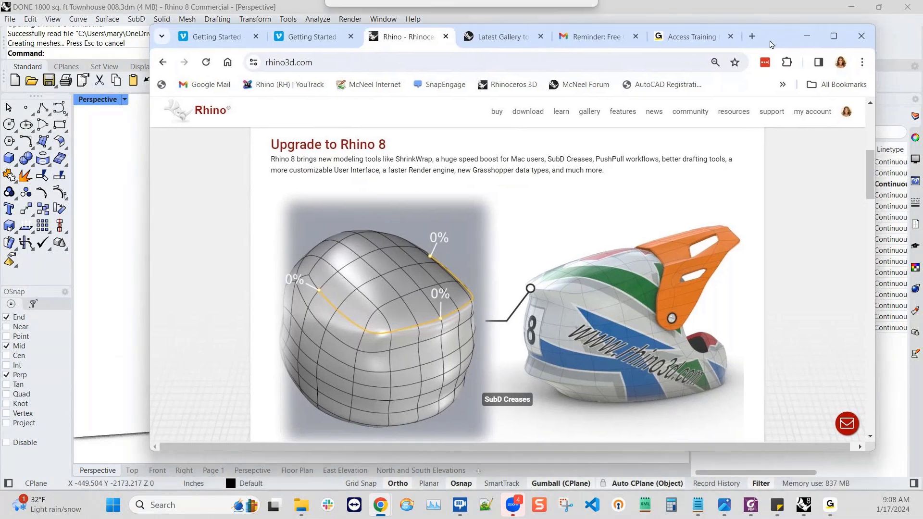
scroll(385, 189, up, 2)
scroll(386, 190, up, 4)
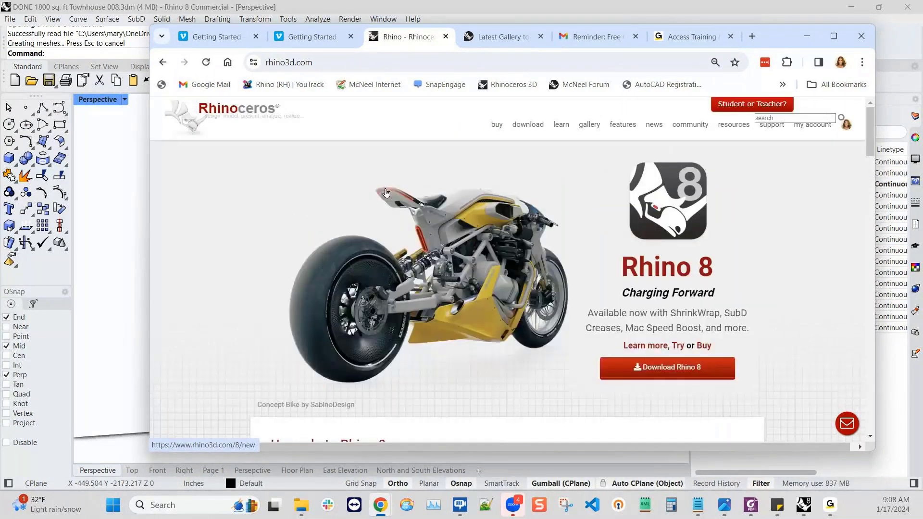
- Open the New in Rhino 8 page and look through its feature overview down to the SubD Creases and Modeling: Simplified sections
click(639, 347)
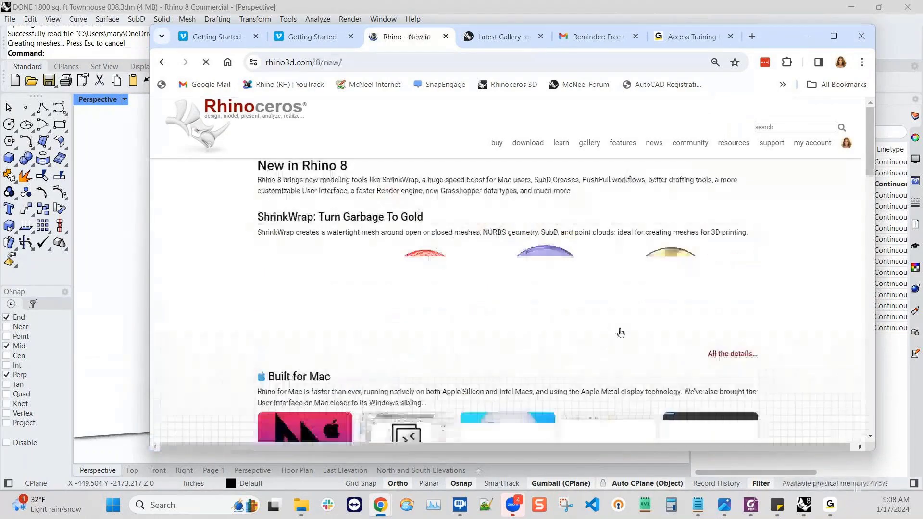
scroll(620, 332, down, 3)
scroll(619, 331, down, 5)
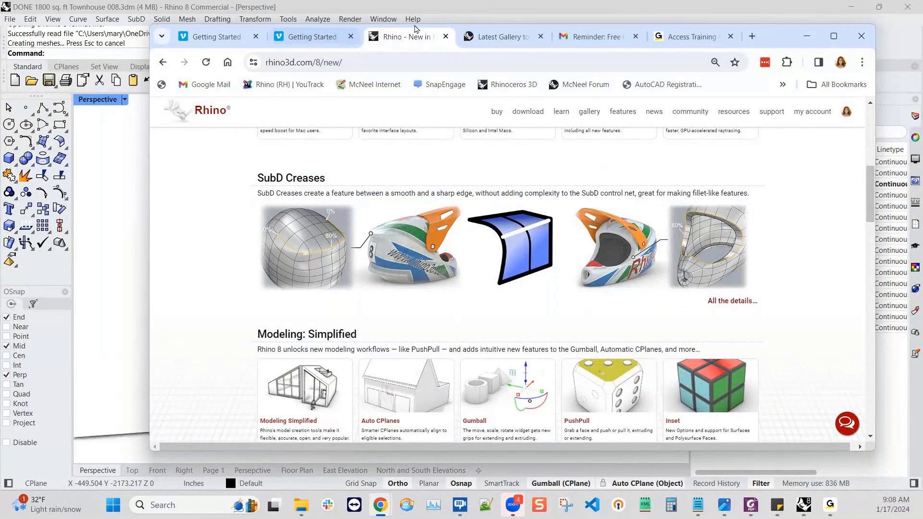
- Switch to Rhino and examine the townhouse's front facade and the patterned screen beside the entry door in the perspective view
click(805, 37)
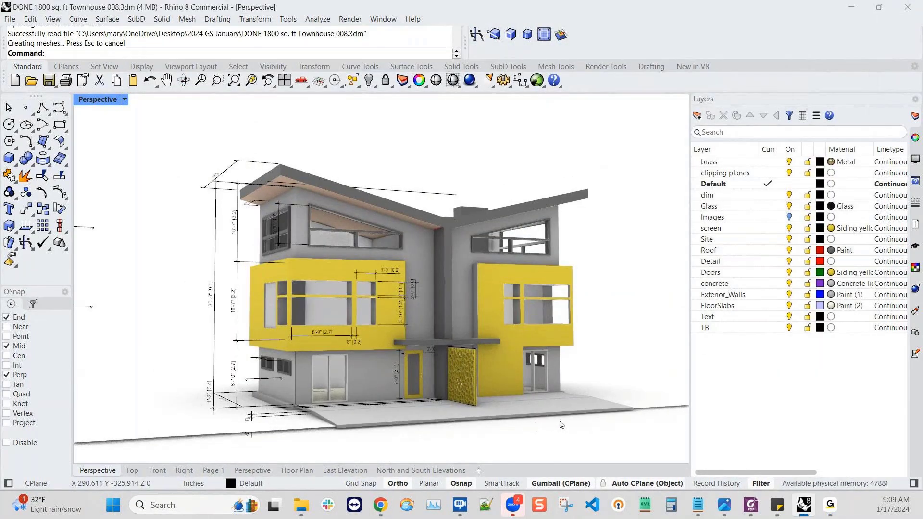
scroll(524, 394, up, 2)
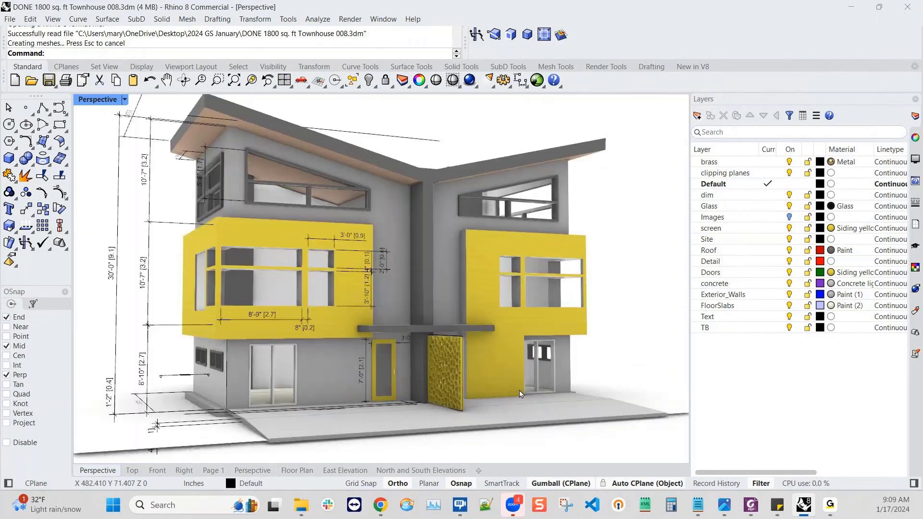
right_drag(520, 394, 566, 400)
scroll(465, 358, up, 2)
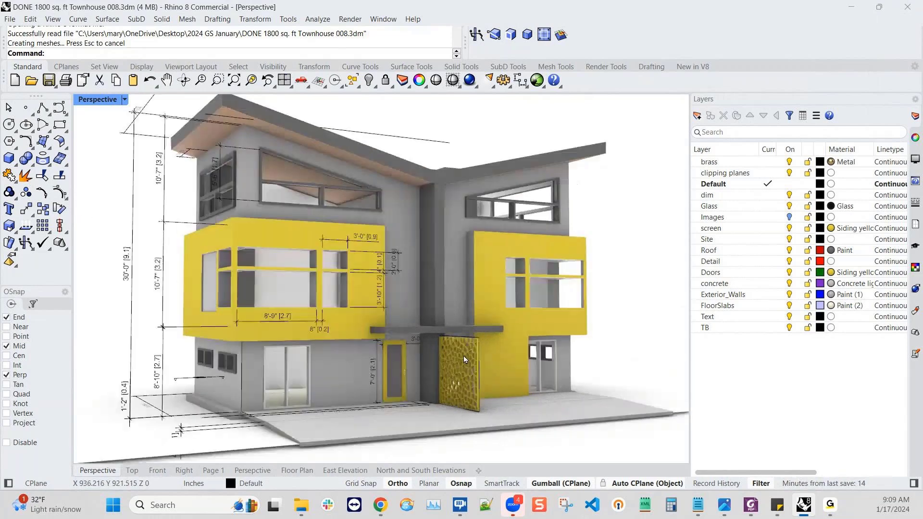
scroll(465, 358, down, 3)
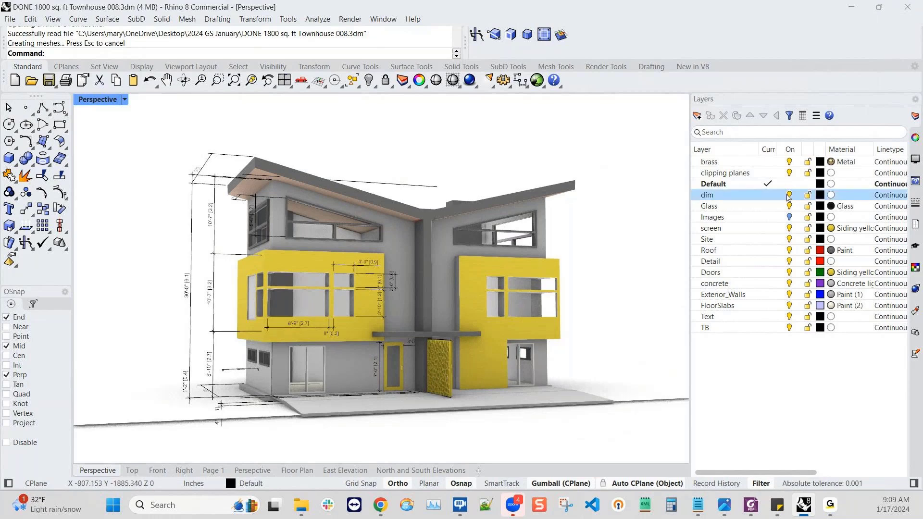
right_drag(612, 222, 609, 220)
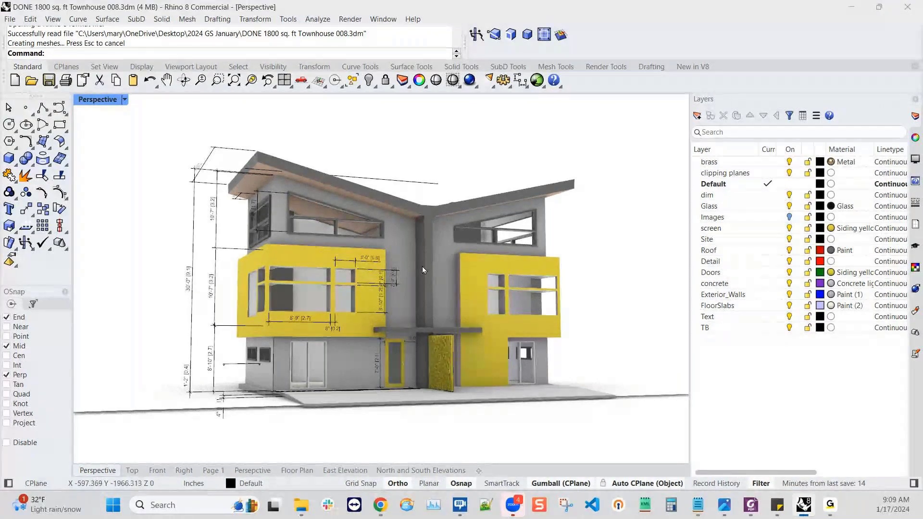
scroll(442, 361, up, 5)
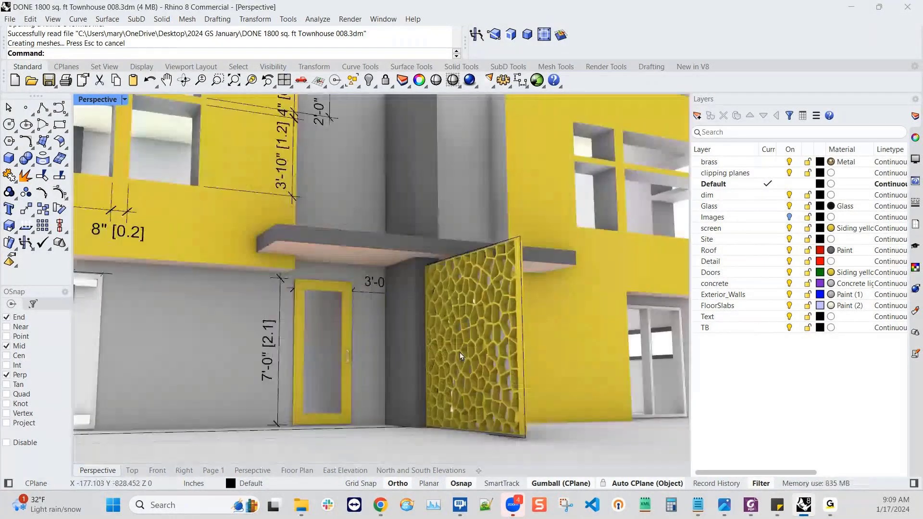
scroll(460, 353, down, 2)
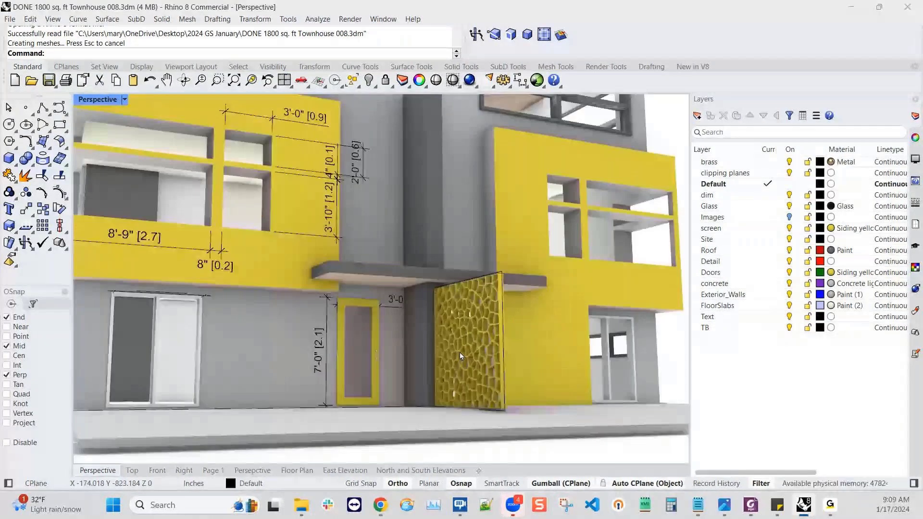
scroll(460, 353, down, 3)
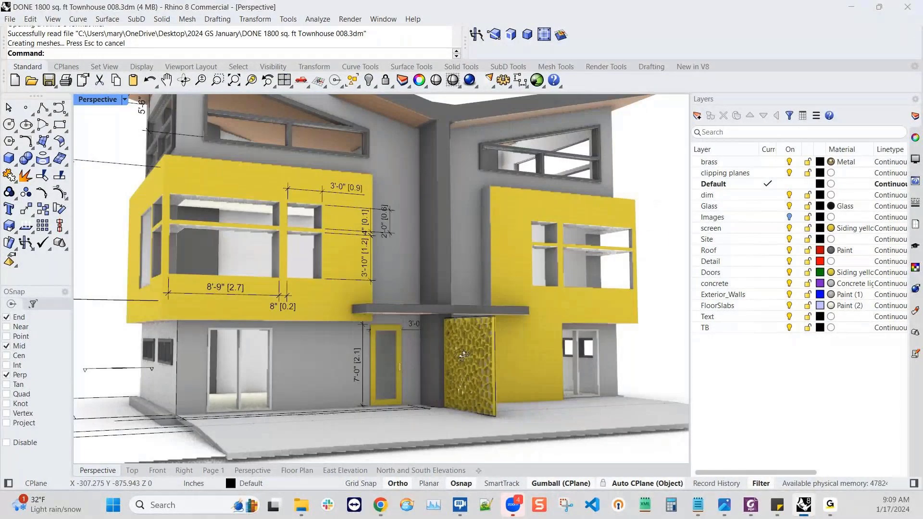
right_drag(463, 355, 463, 356)
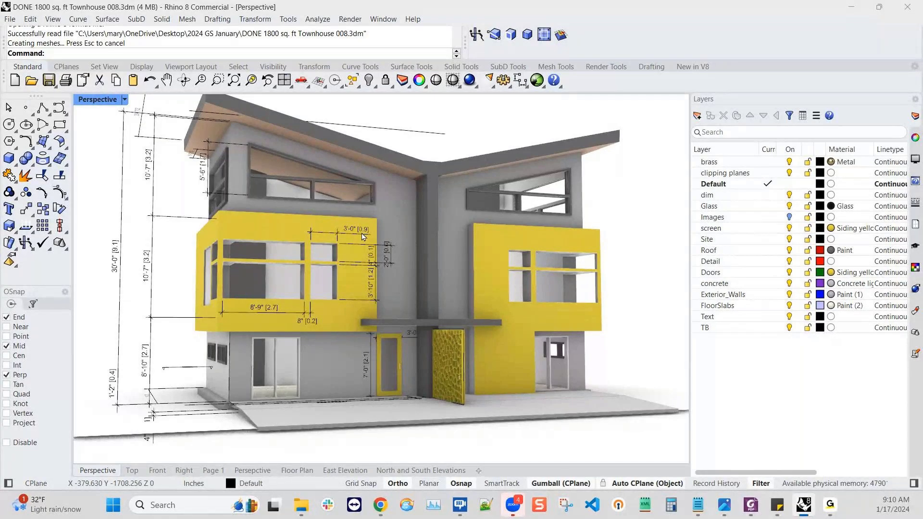
- Examine the dimensioned windows on the townhouse's yellow second-floor volume, close up and in the context of the whole facade
scroll(363, 236, up, 3)
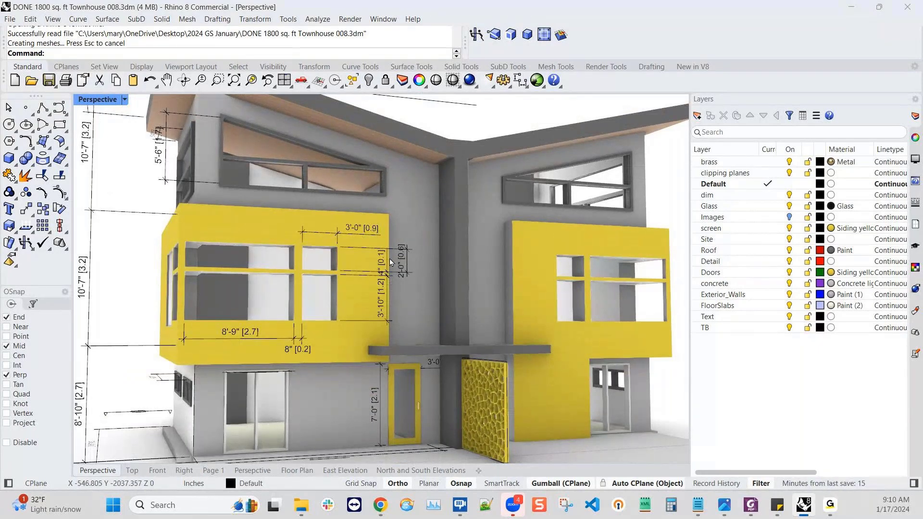
scroll(390, 262, down, 2)
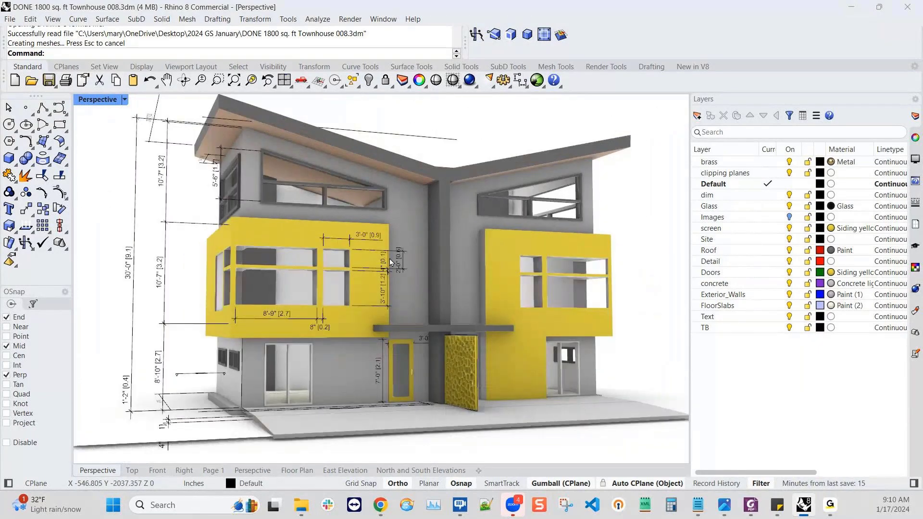
right_drag(390, 262, 386, 260)
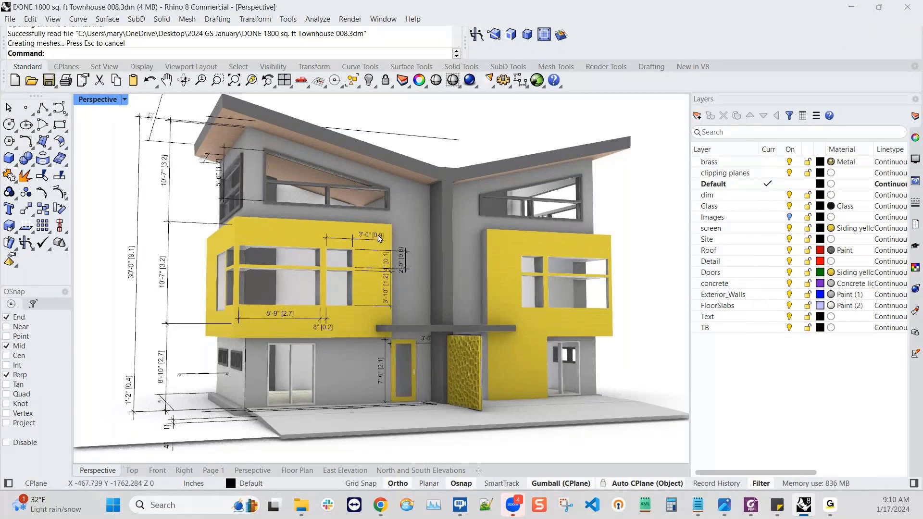
scroll(379, 241, up, 2)
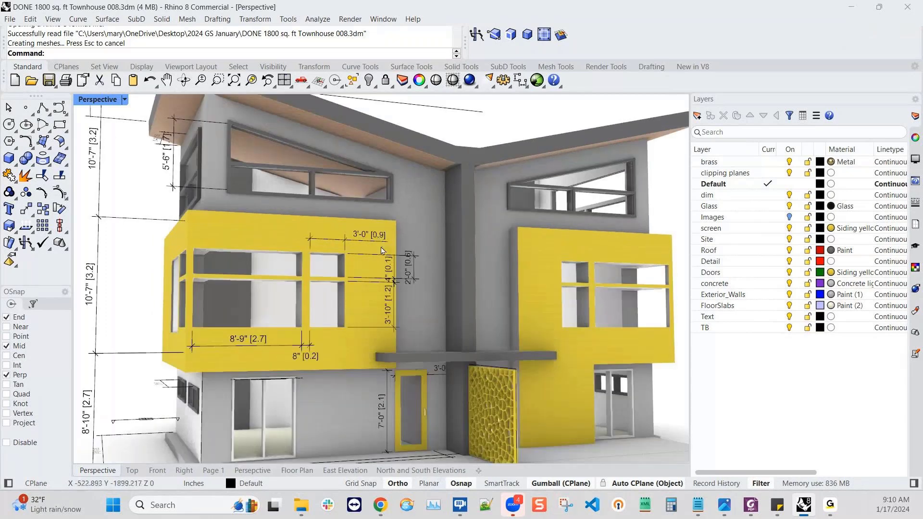
scroll(381, 251, up, 2)
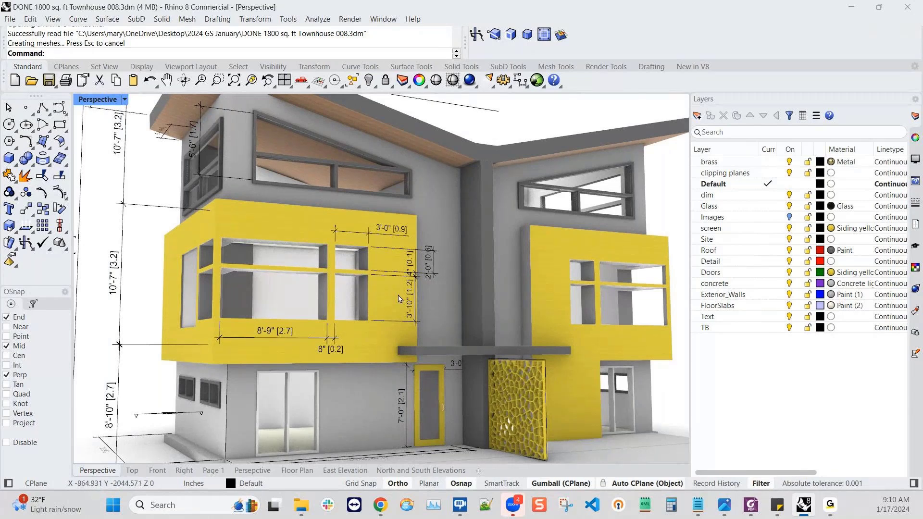
scroll(404, 299, down, 2)
scroll(404, 299, down, 1)
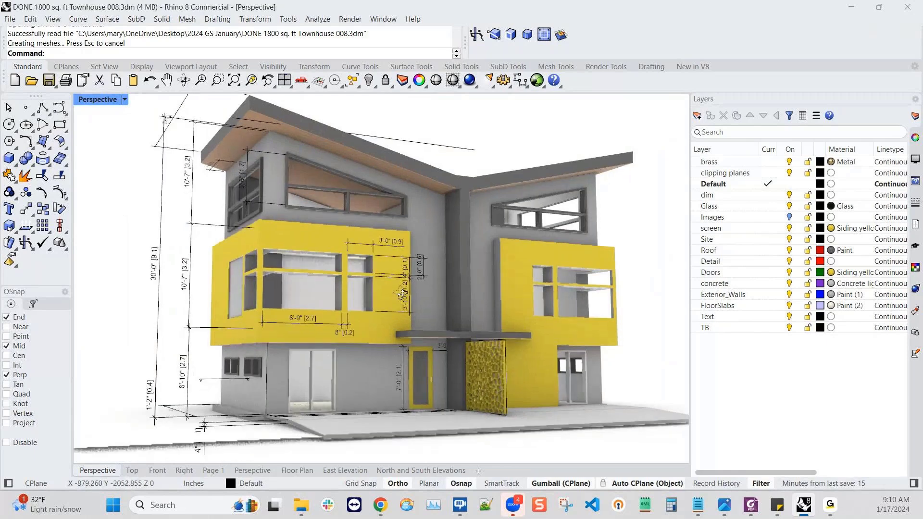
scroll(403, 294, up, 2)
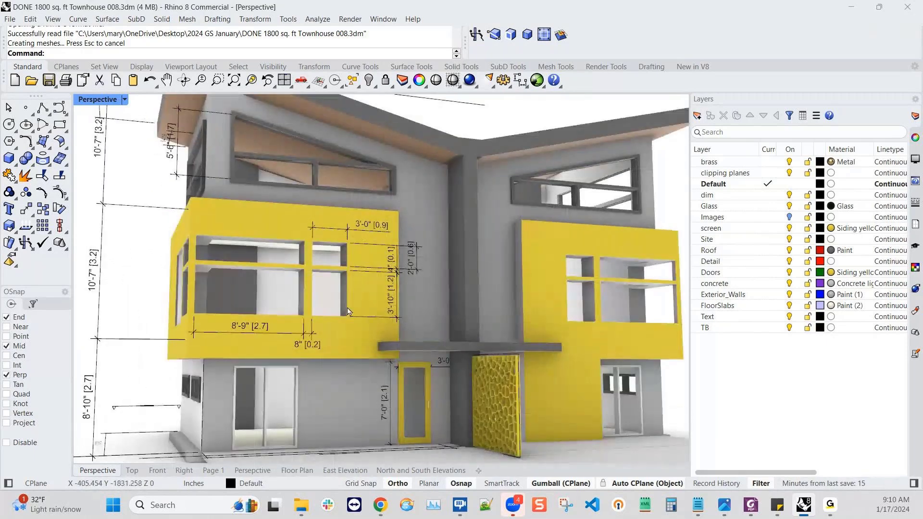
scroll(445, 359, down, 2)
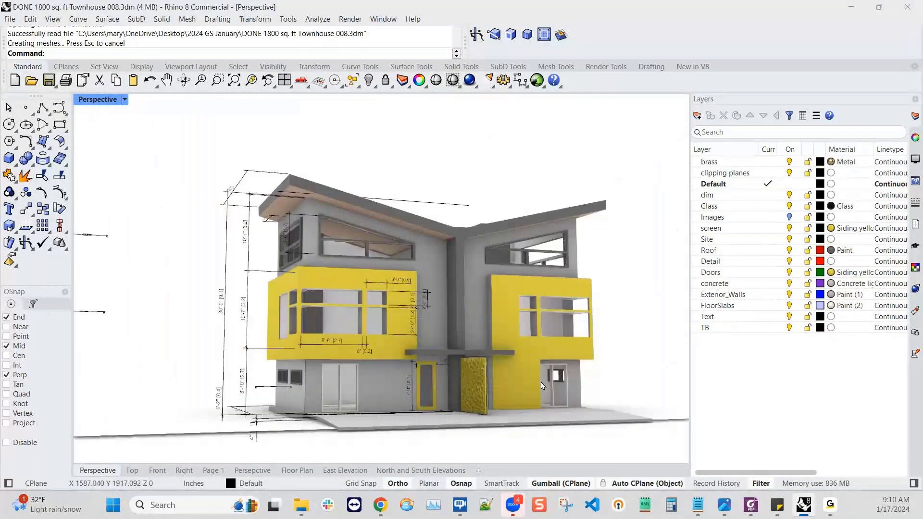
scroll(542, 386, up, 2)
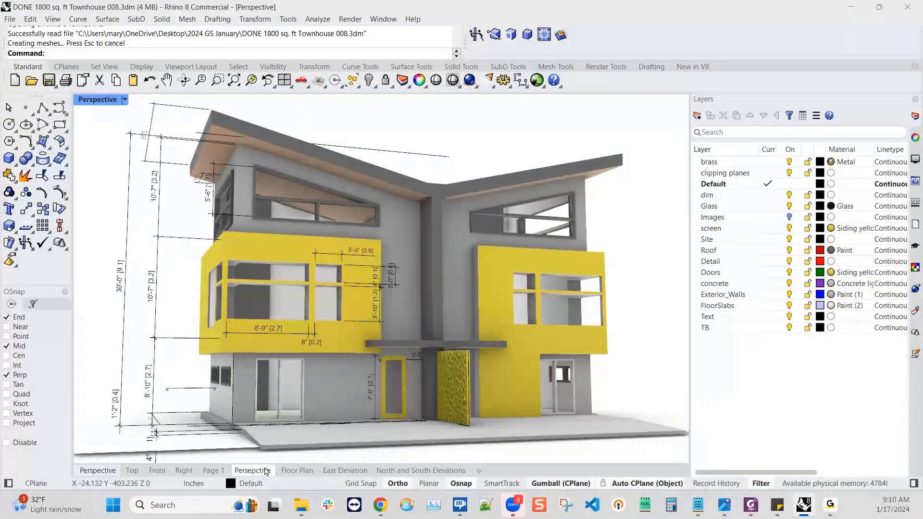
- Review the Floor Plan, East Elevation, and North and South Elevations layouts, and return to the Perspective model view
click(297, 471)
click(340, 471)
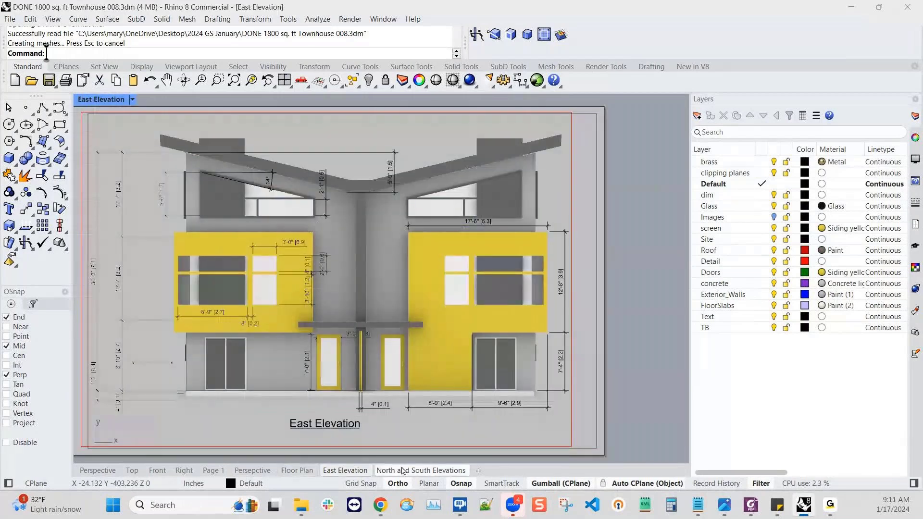
click(378, 471)
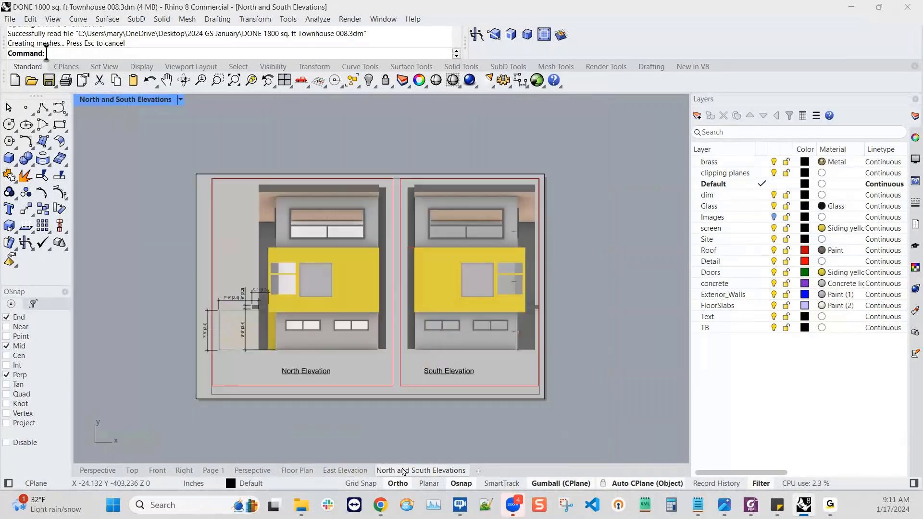
click(287, 474)
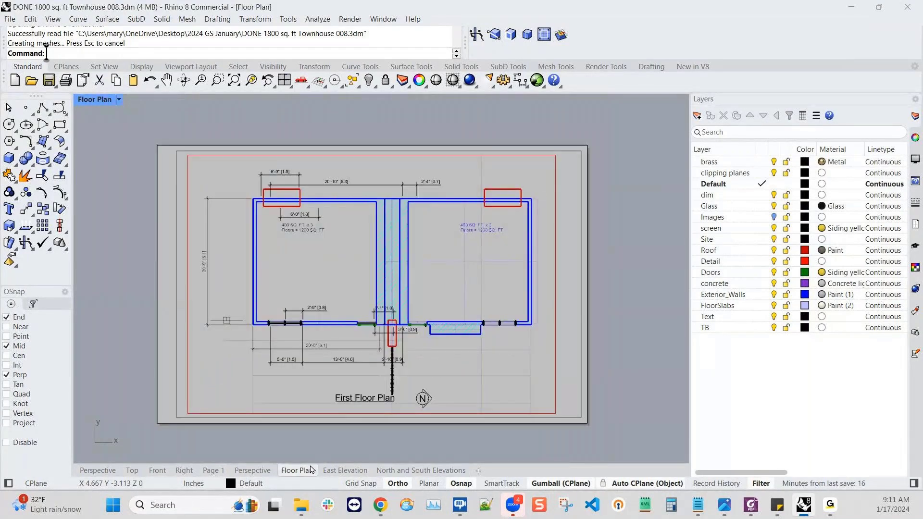
scroll(375, 400, up, 2)
right_drag(382, 399, 374, 417)
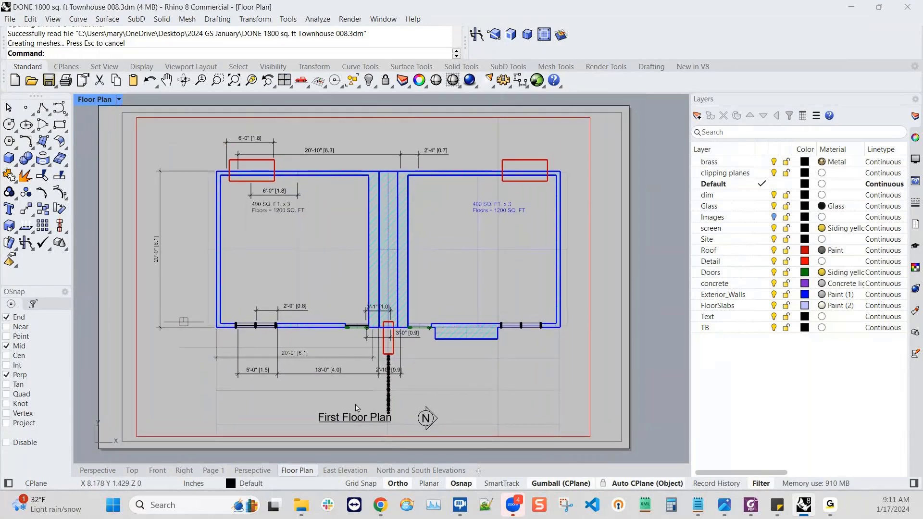
click(355, 471)
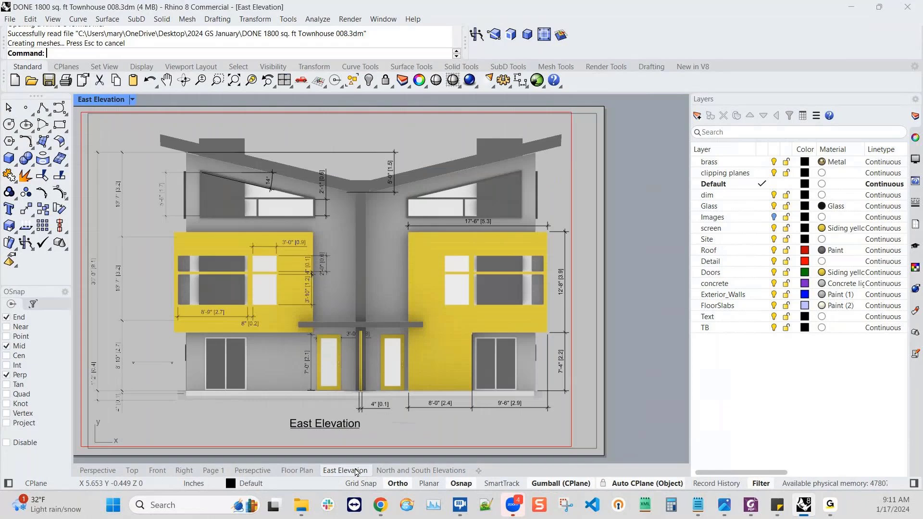
click(386, 472)
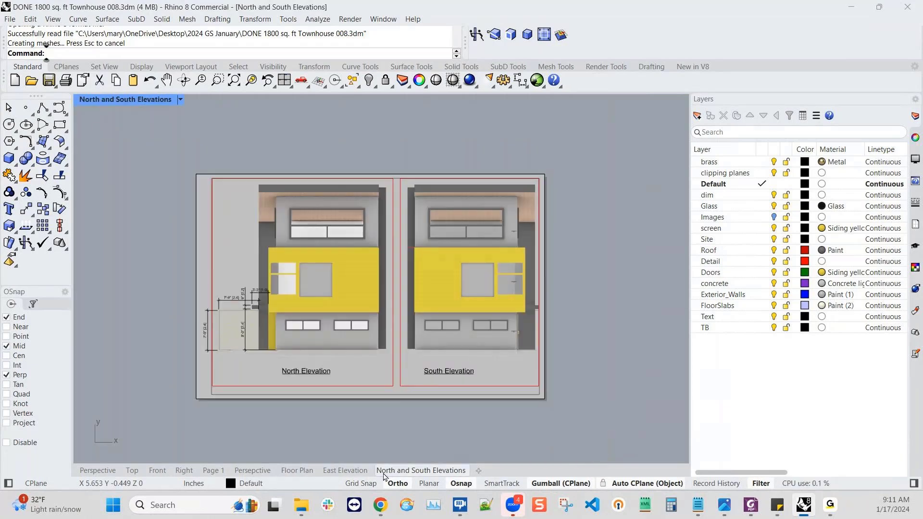
click(356, 472)
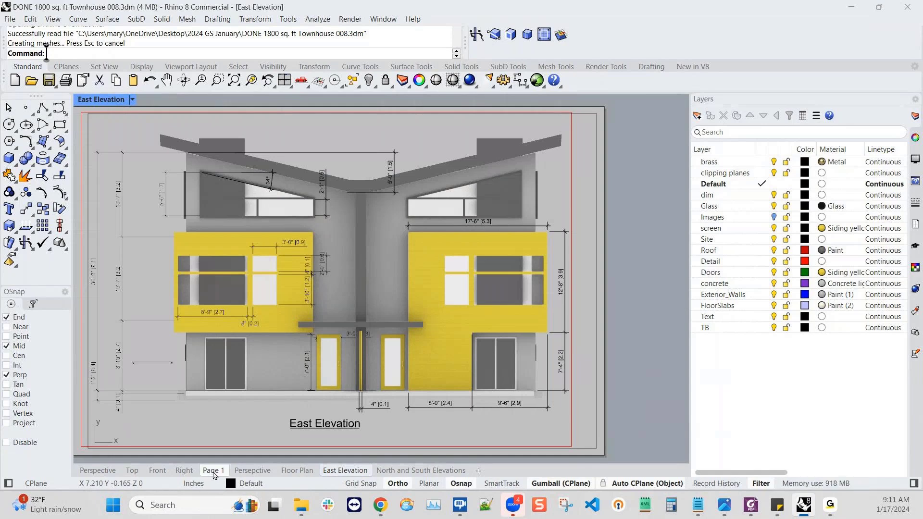
click(97, 470)
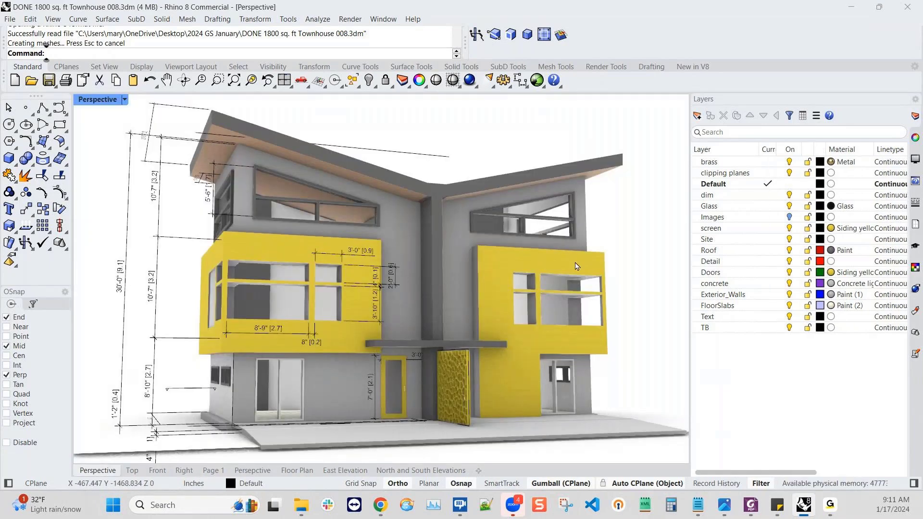
- Turn off the dim layer, check the elevation layouts without it, and turn the layer on again
click(789, 195)
click(423, 470)
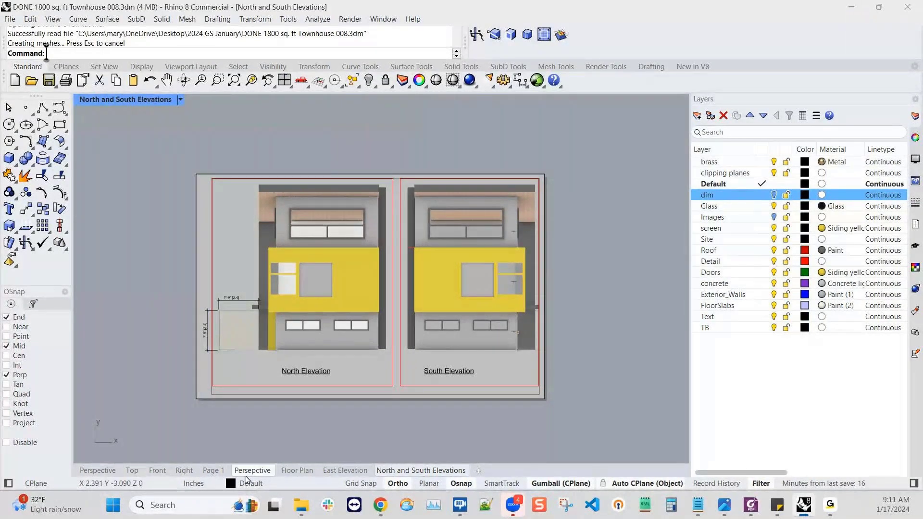
click(346, 470)
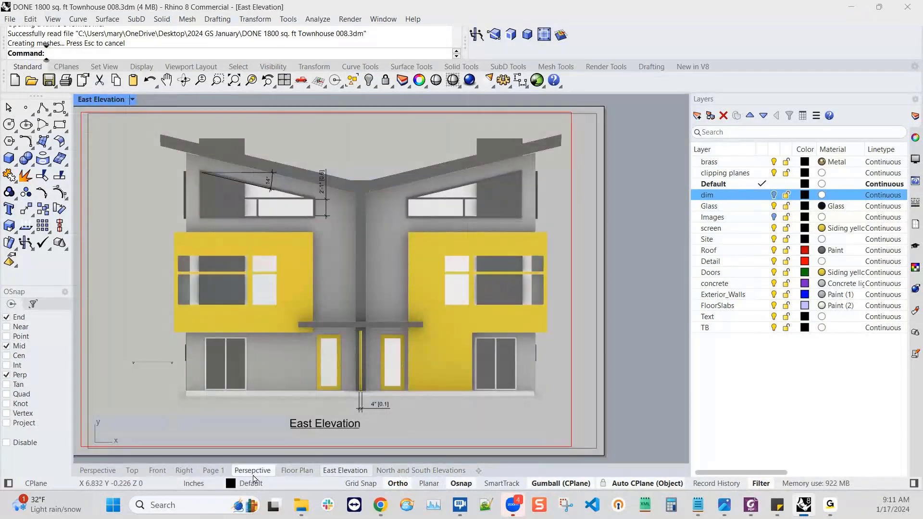
click(775, 194)
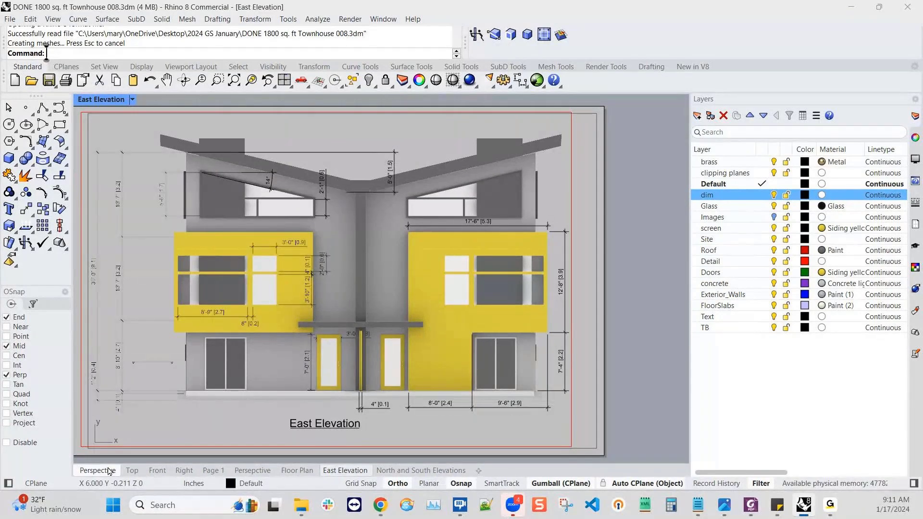
click(110, 471)
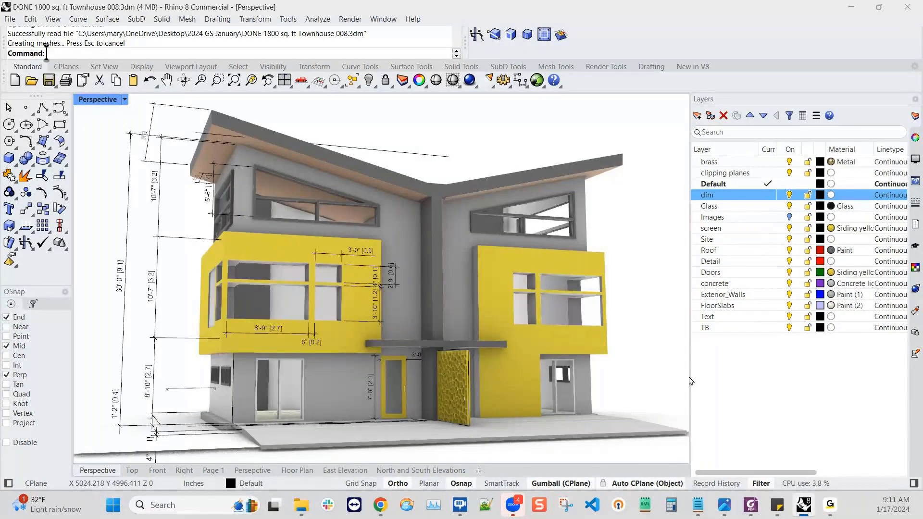
- Widen the Layers panel and restore the four-viewport layout from the maximized Perspective view, making the Top viewport active
drag(691, 381, 649, 377)
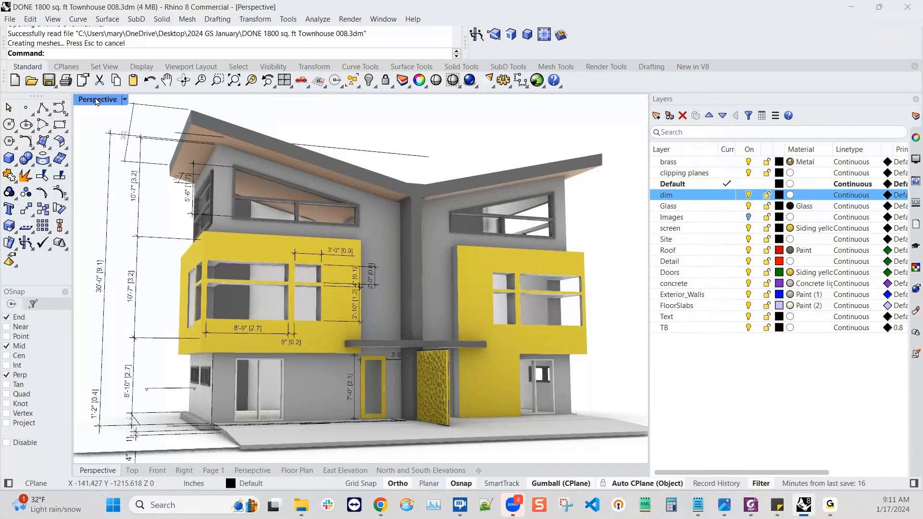
double_click(96, 99)
click(282, 202)
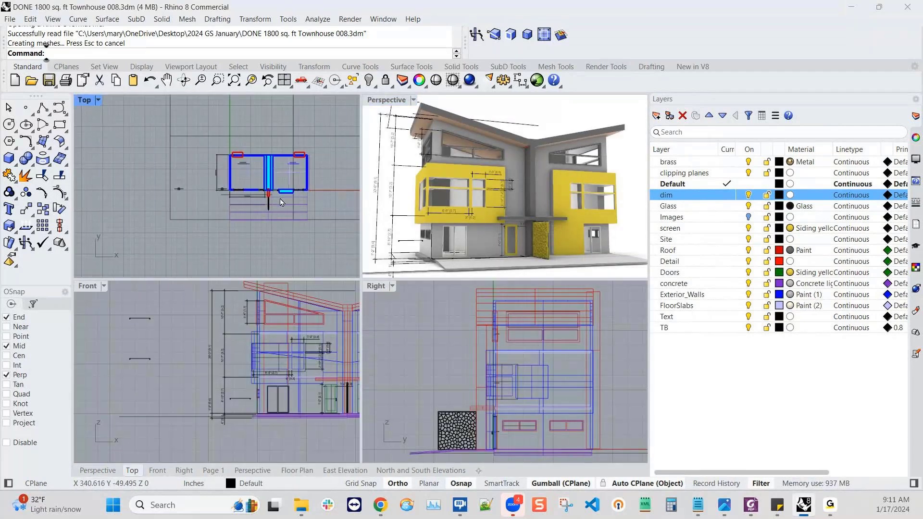
right_drag(281, 202, 259, 202)
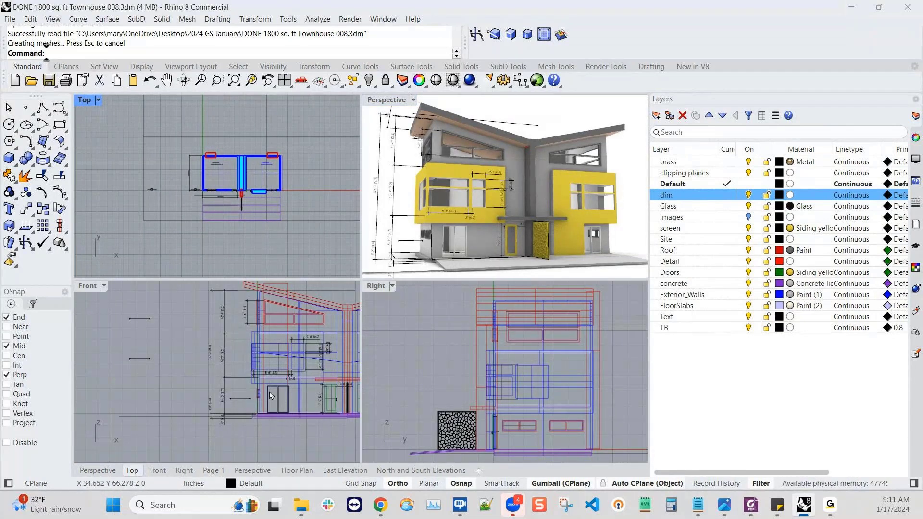
- Frame the whole townhouse in the Front viewport and in the Right viewport
scroll(269, 392, down, 3)
right_drag(269, 392, 190, 394)
scroll(191, 393, up, 2)
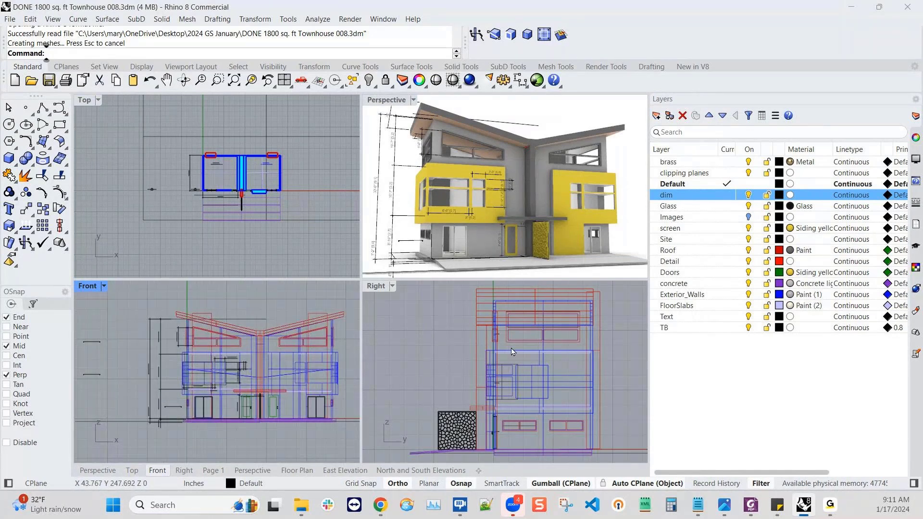
scroll(511, 348, down, 3)
scroll(508, 356, up, 1)
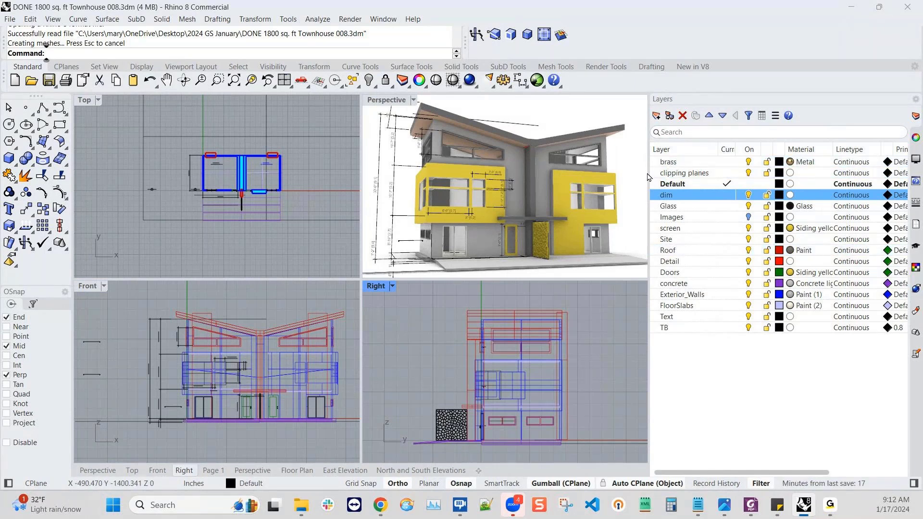
- Widen the Layers panel until the columns beyond Section Style are in view
drag(650, 178, 617, 169)
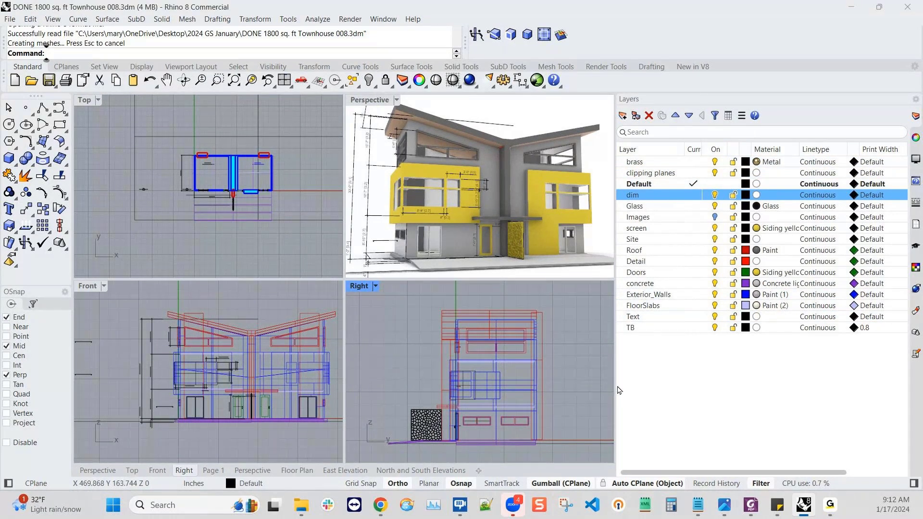
drag(616, 387, 585, 387)
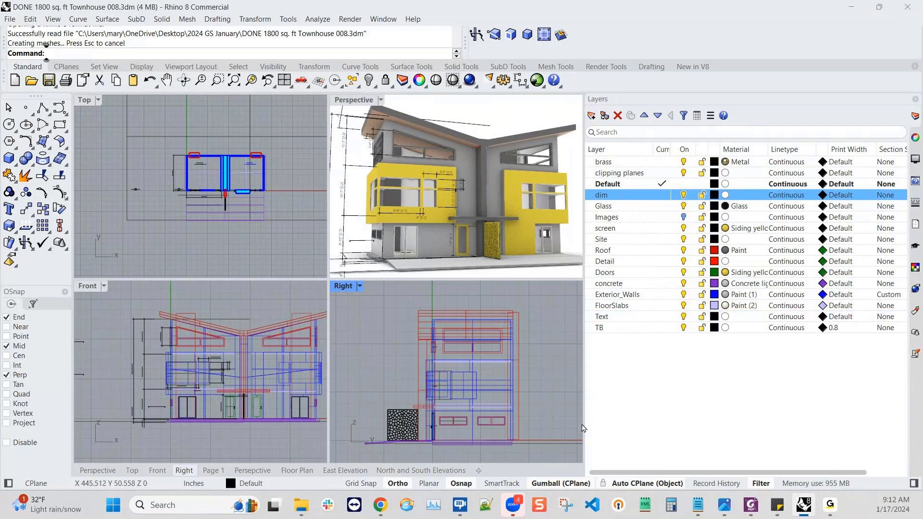
drag(584, 423, 450, 423)
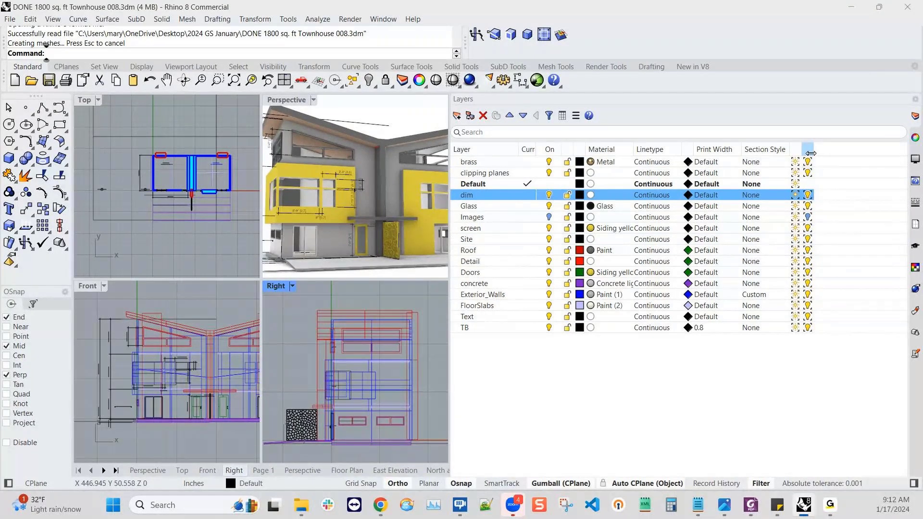
- Expand the Model On column, place it directly after the On column, and widen the New Detail On column
drag(811, 153, 818, 153)
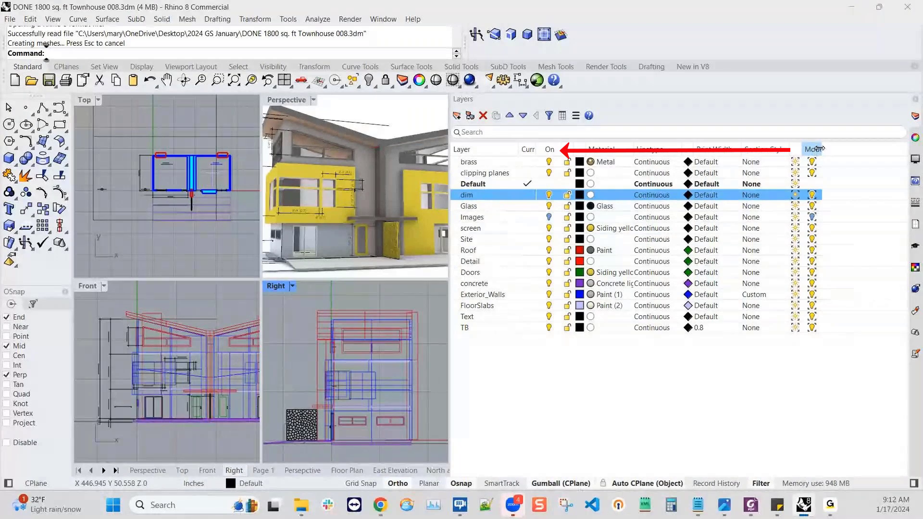
double_click(820, 149)
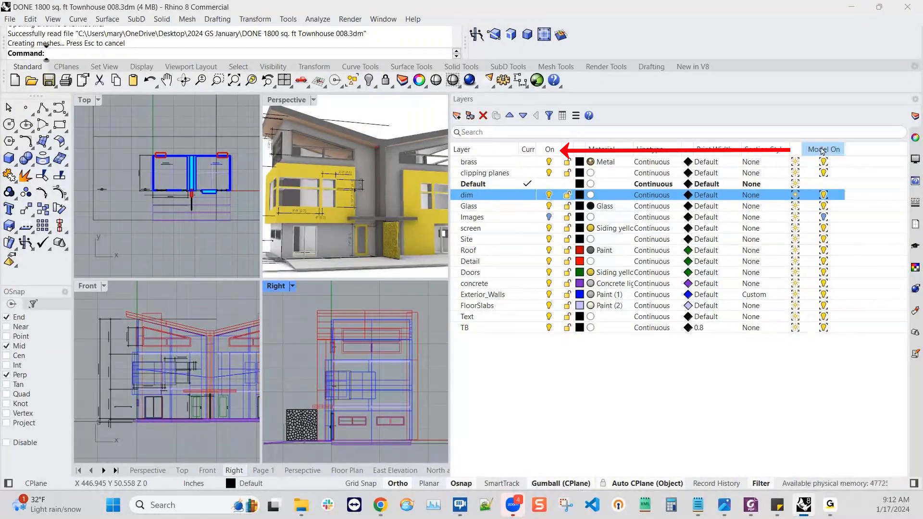
drag(723, 152, 567, 166)
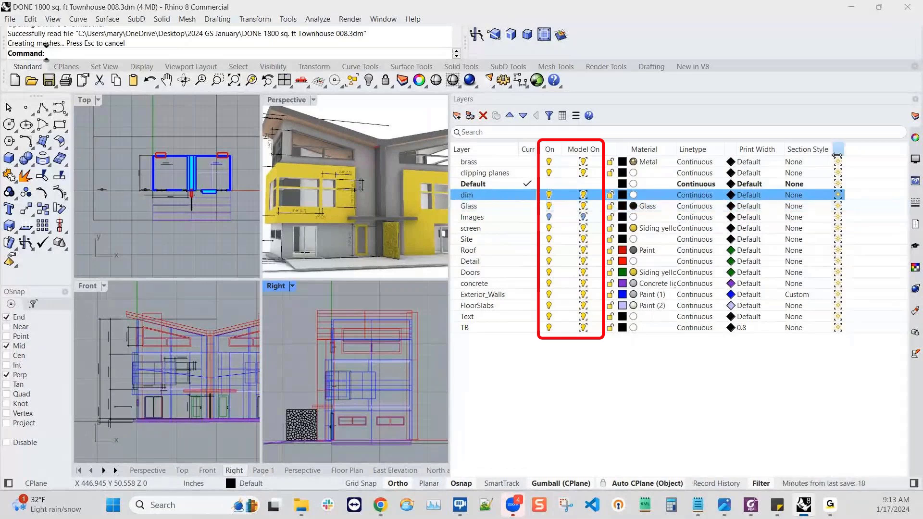
drag(844, 151, 859, 151)
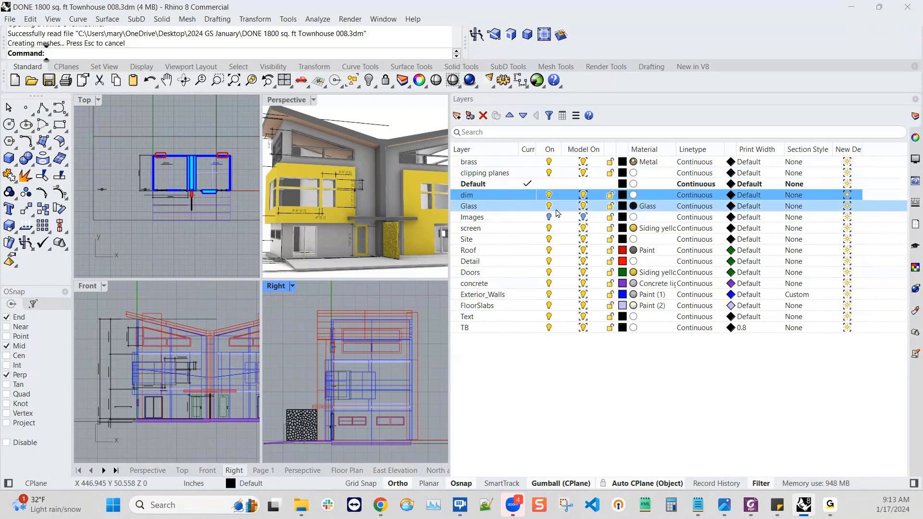
- Turn off the dim layer in model space only and inspect the townhouse in a maximized Perspective view
click(583, 195)
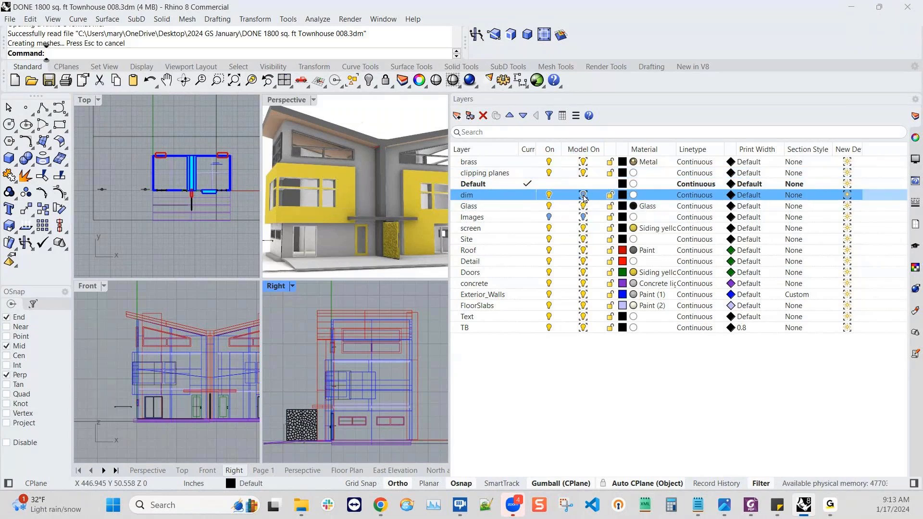
click(336, 225)
double_click(293, 101)
scroll(257, 246, down, 2)
right_drag(257, 246, 264, 266)
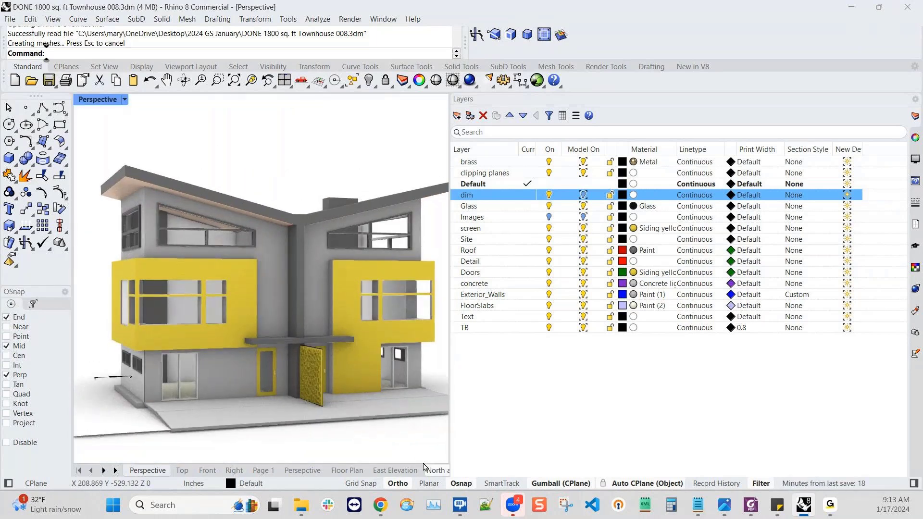
- Narrow the Layers panel to show the full East Elevation layout, and compare it with the townhouse in the Perspective model view
click(398, 471)
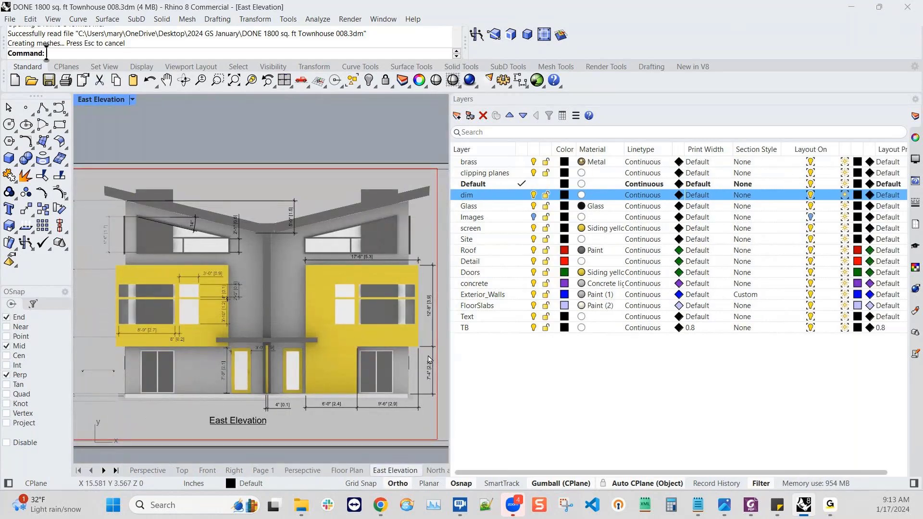
drag(452, 420, 668, 389)
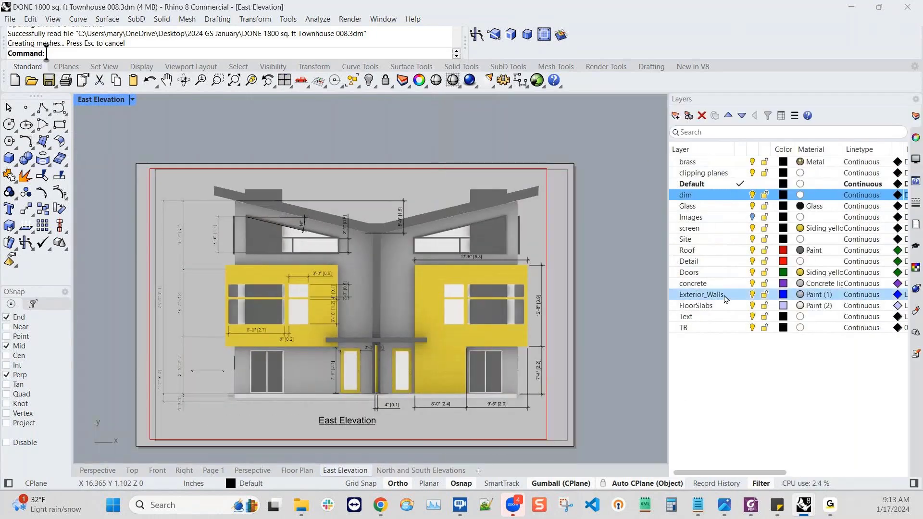
scroll(364, 367, up, 2)
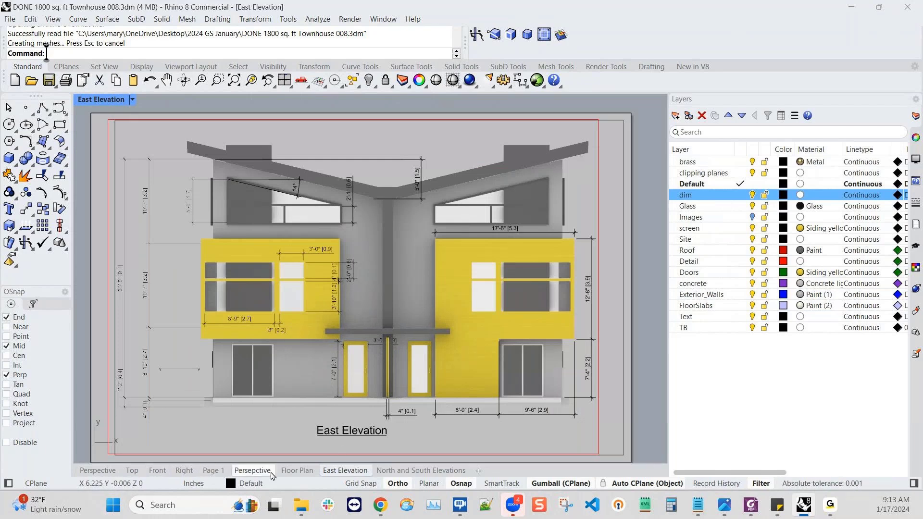
click(98, 470)
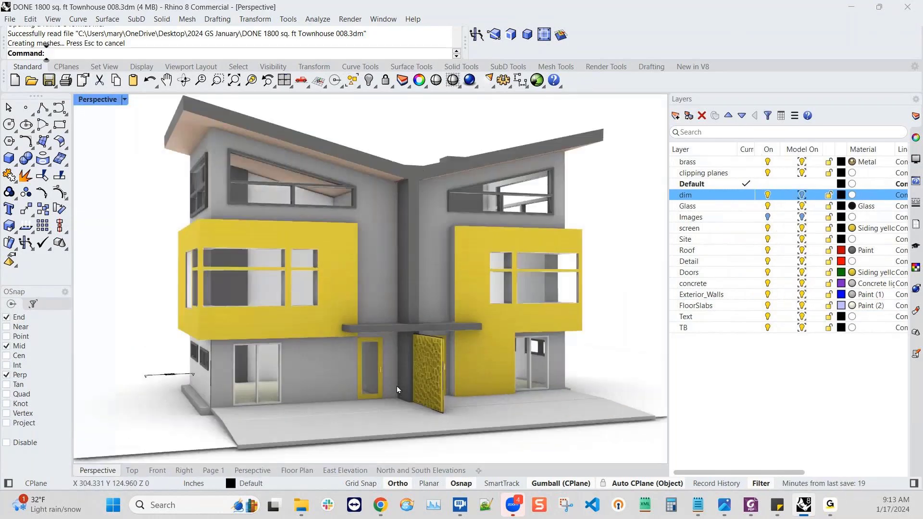
mouse_move(420, 388)
right_down()
mouse_move(400, 382)
mouse_move(412, 388)
right_up()
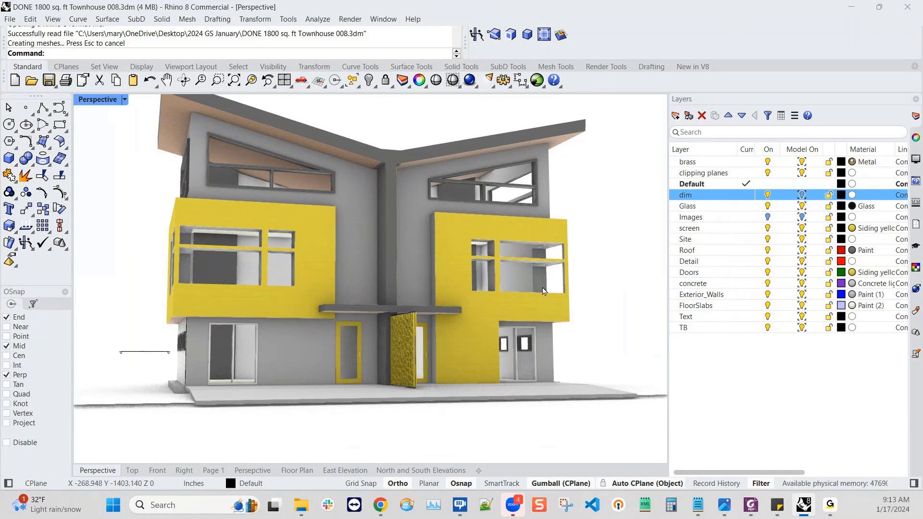
scroll(524, 297, down, 5)
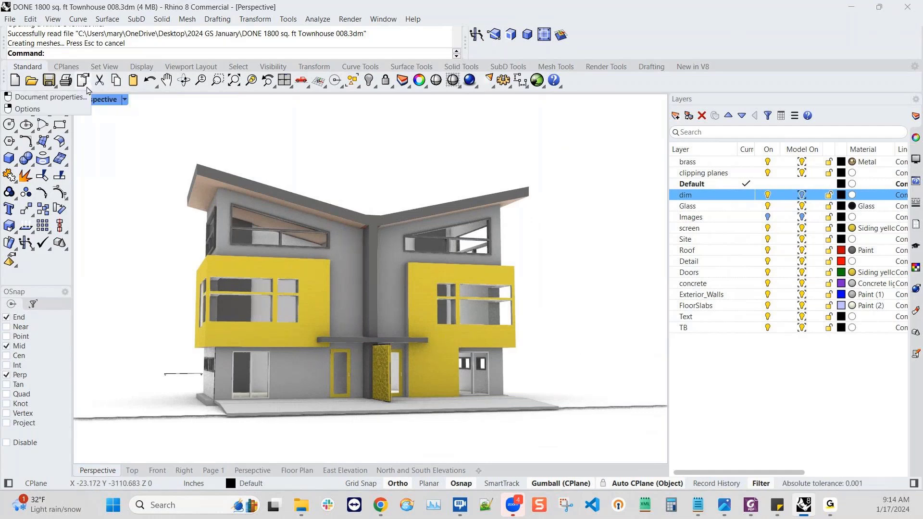
- Start a new model from the Small Objects - Inches template without saving the townhouse changes
click(15, 80)
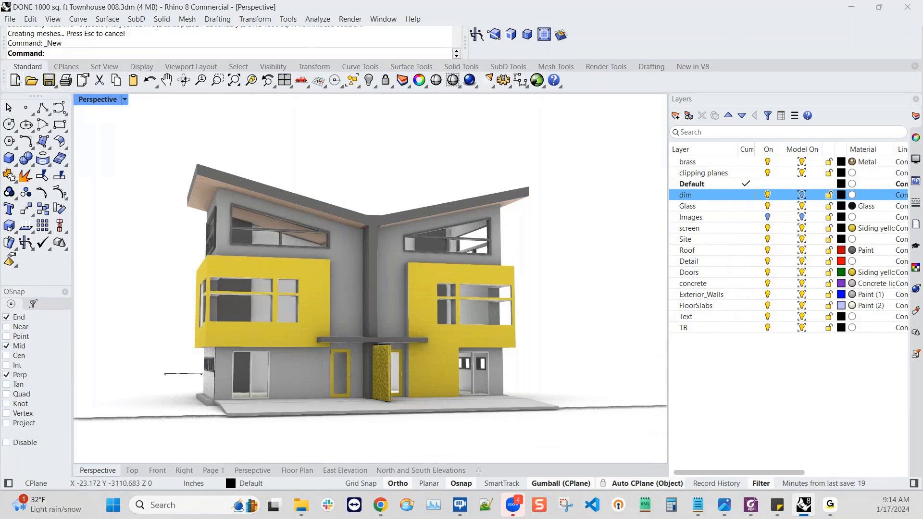
drag(497, 205, 510, 124)
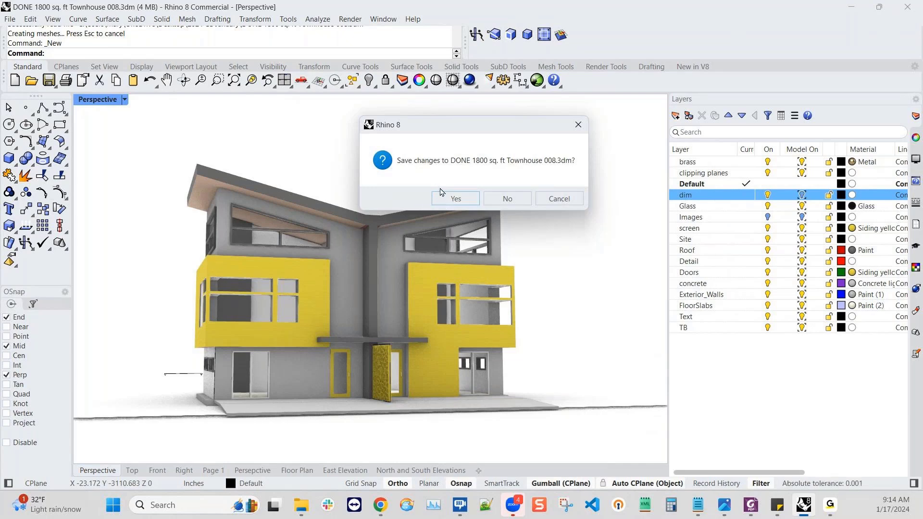
click(507, 199)
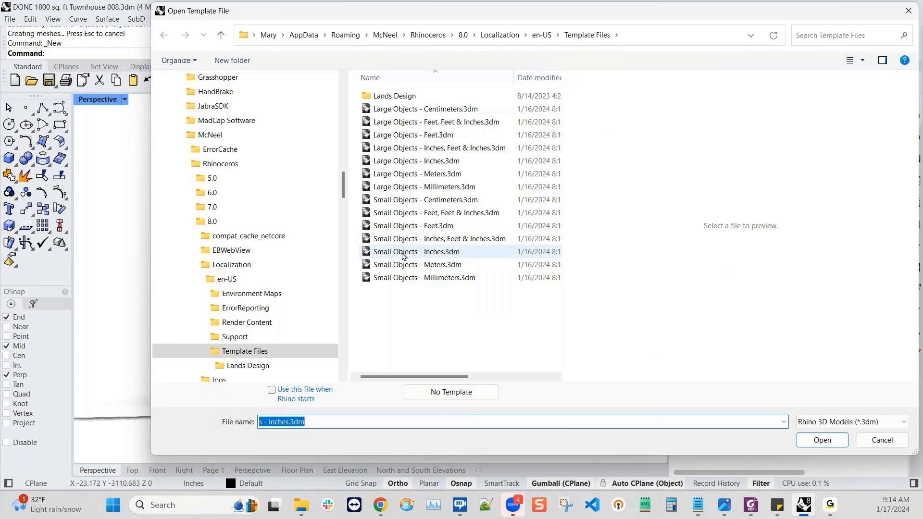
double_click(403, 253)
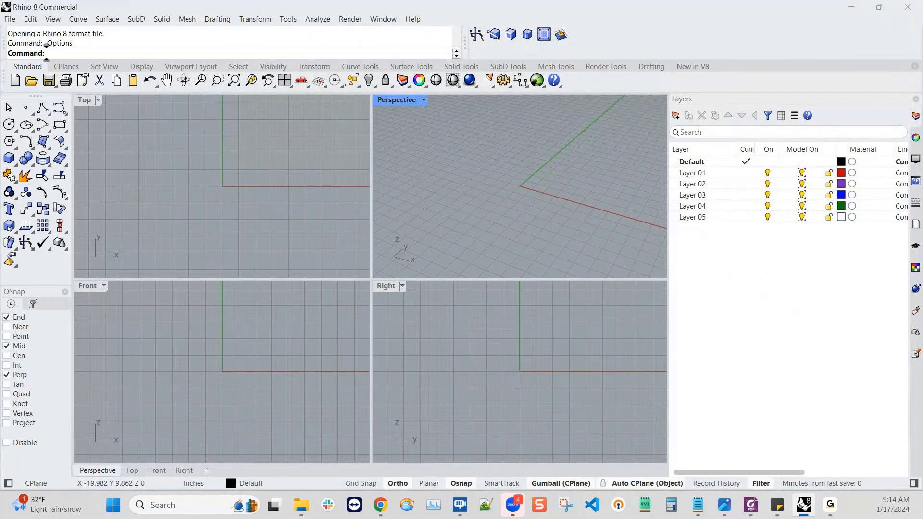
- Review the annotation styles and the model and layout units in the document properties, and leave the options without changes
mouse_move(267, 196)
mouse_down()
mouse_move(238, 164)
mouse_move(267, 112)
mouse_move(268, 61)
mouse_up()
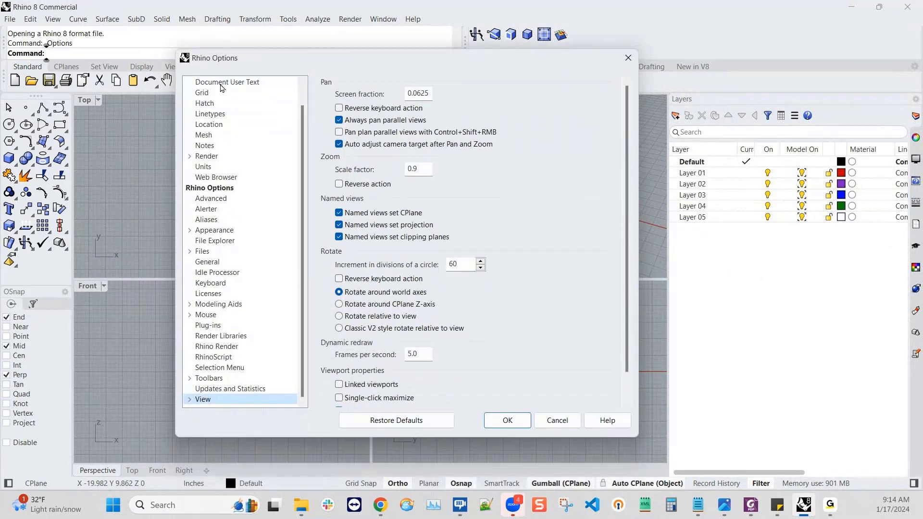
scroll(221, 88, up, 2)
click(222, 93)
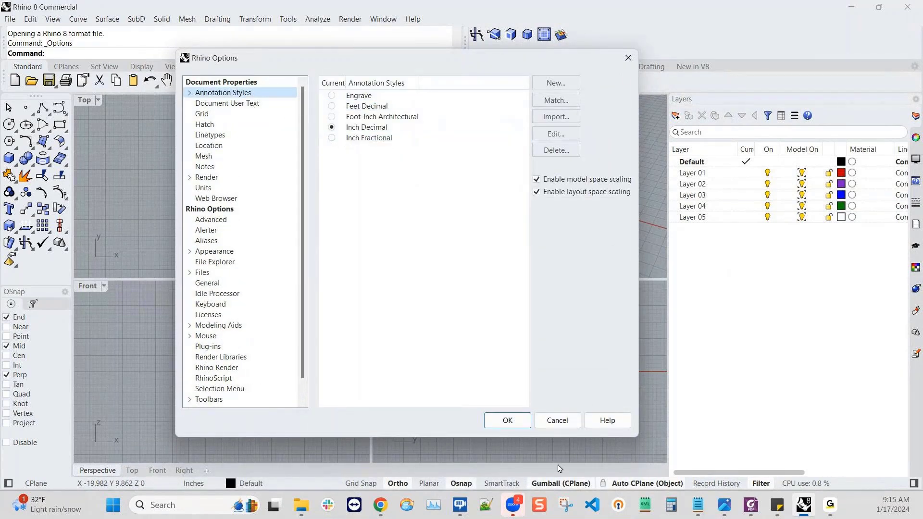
drag(634, 435, 631, 435)
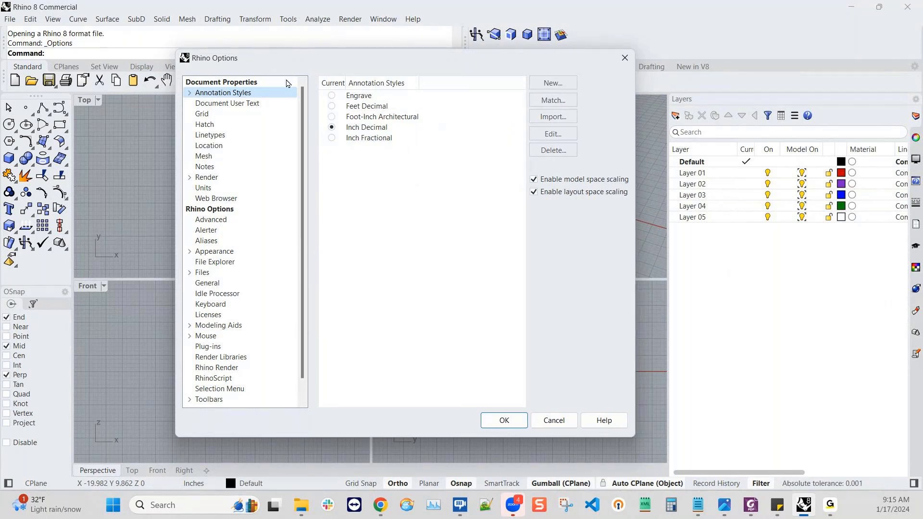
click(208, 190)
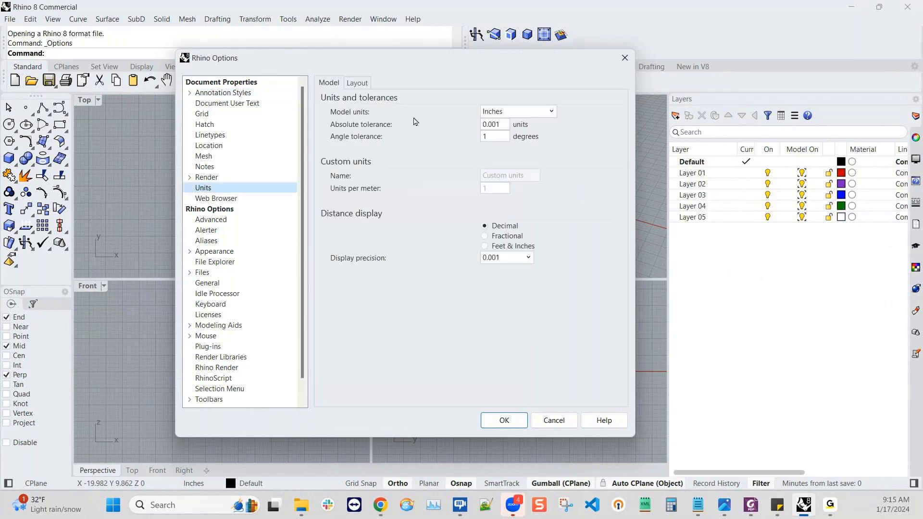
click(356, 83)
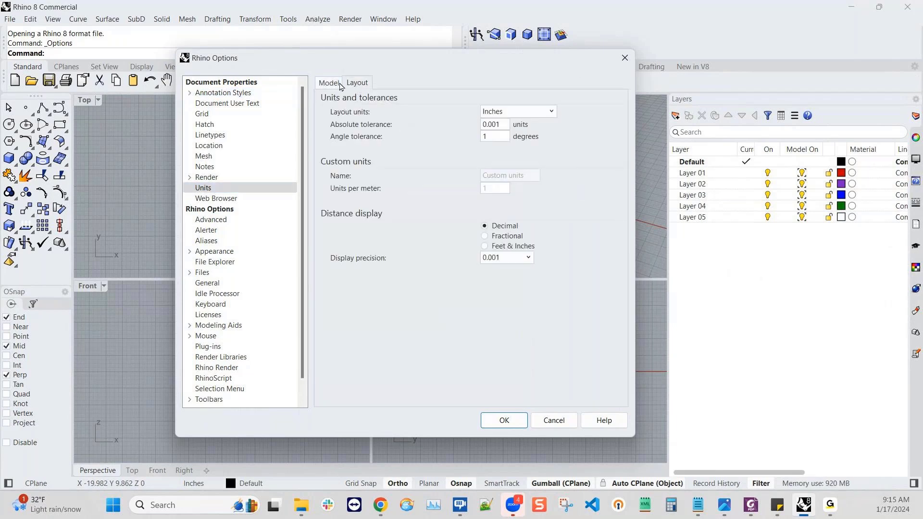
click(335, 84)
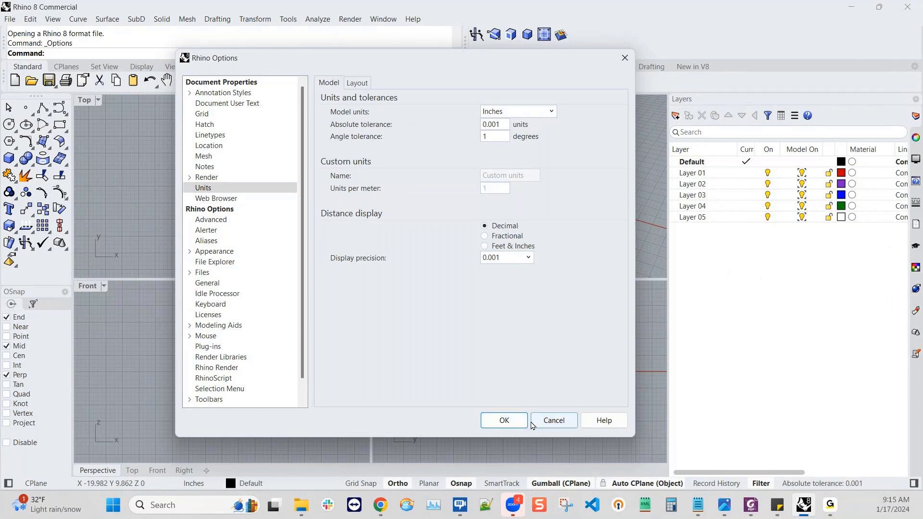
click(558, 420)
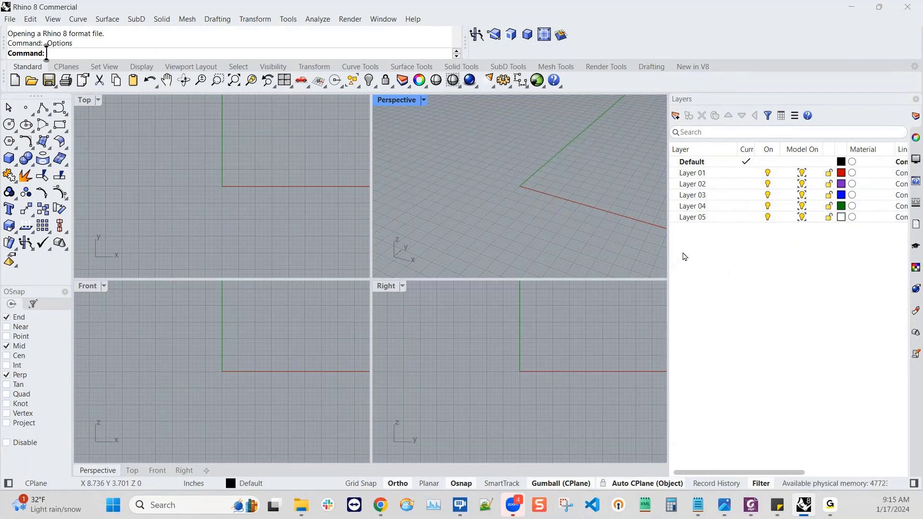
- Add a new layer below Layer 05 and assign it a random color
click(727, 221)
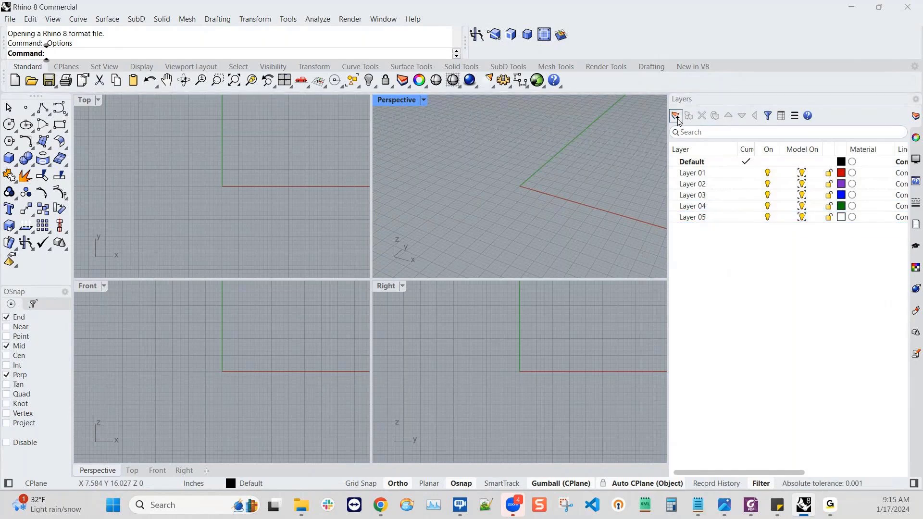
click(675, 116)
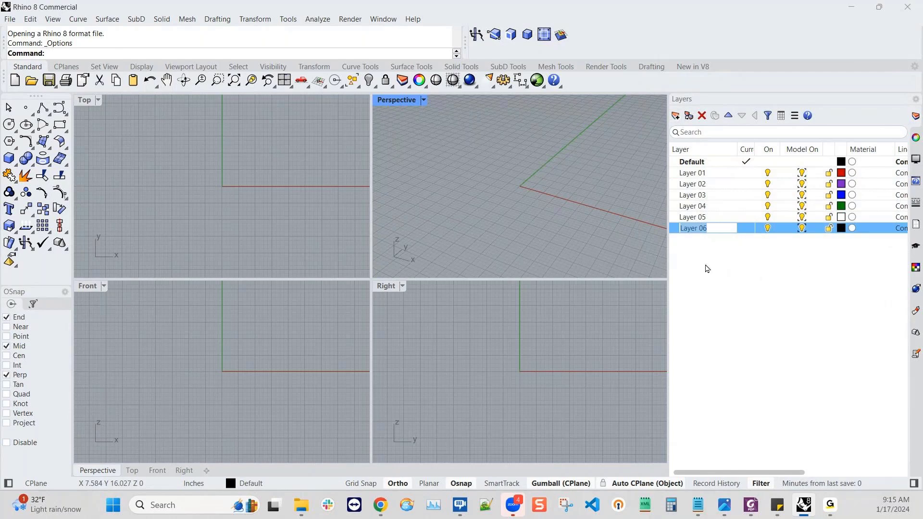
click(765, 245)
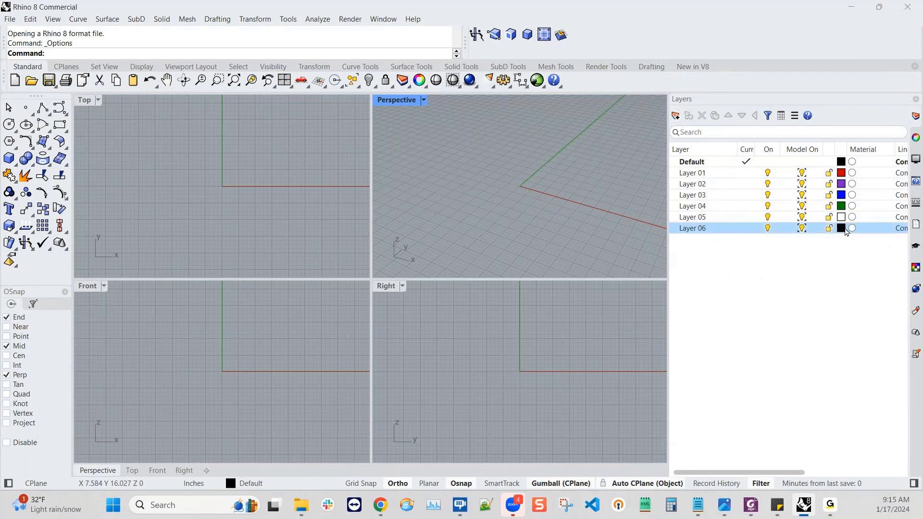
click(842, 229)
right_click(843, 229)
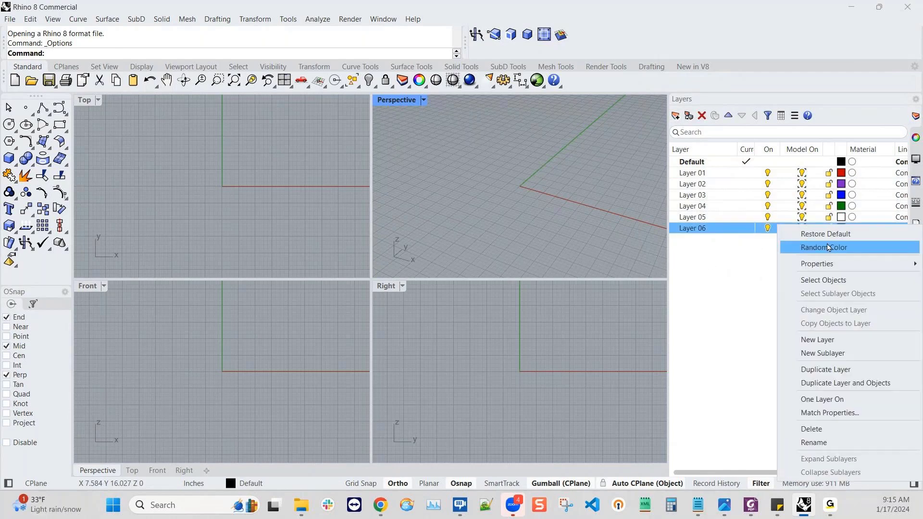
click(842, 246)
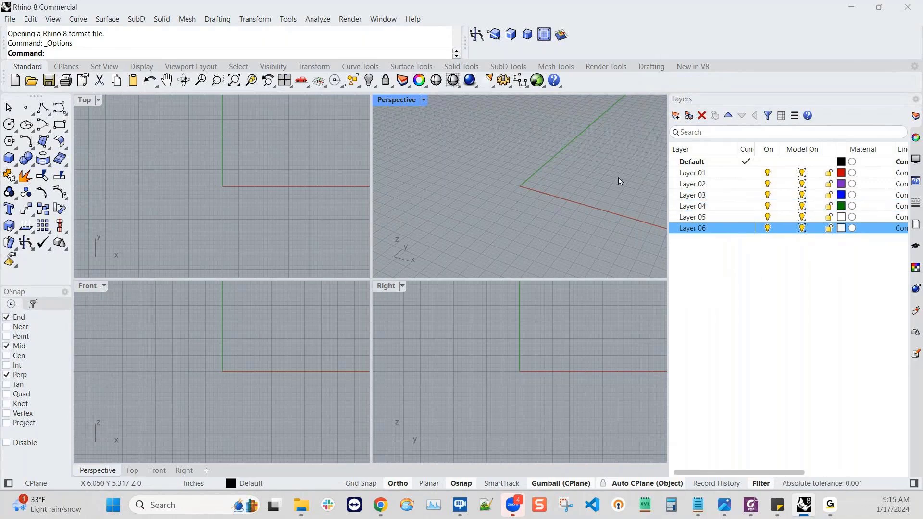
shift+right_drag(619, 178, 550, 202)
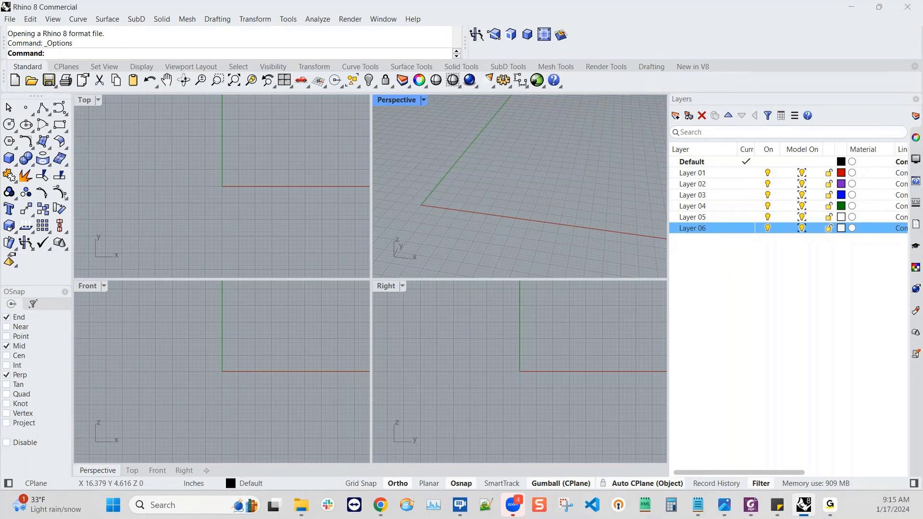
right_drag(483, 244, 483, 238)
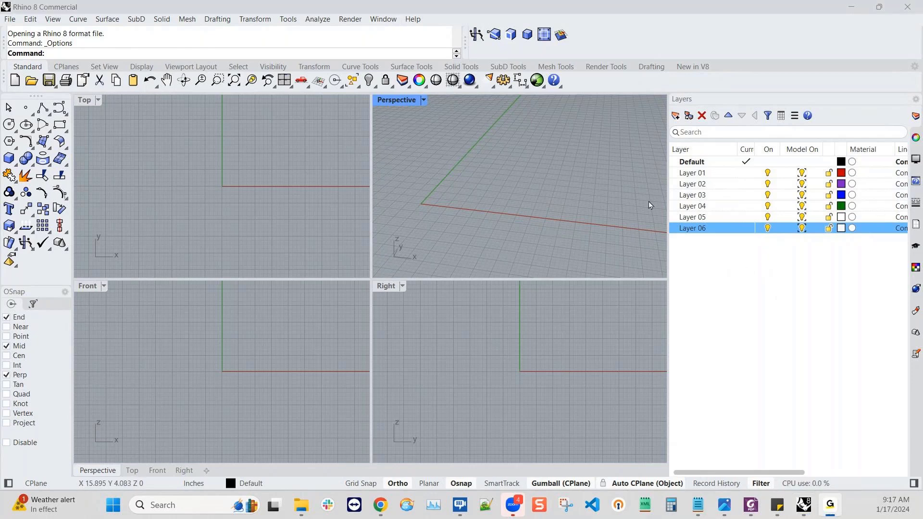
- Make Layer 01 the current layer and draw a rectangle corner to corner beside the origin in the Top view
right_drag(595, 192, 588, 192)
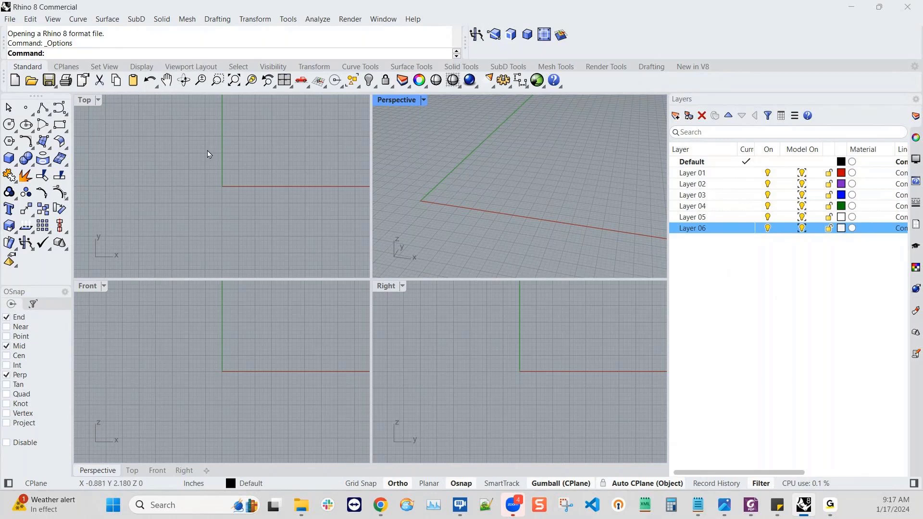
right_drag(247, 166, 171, 200)
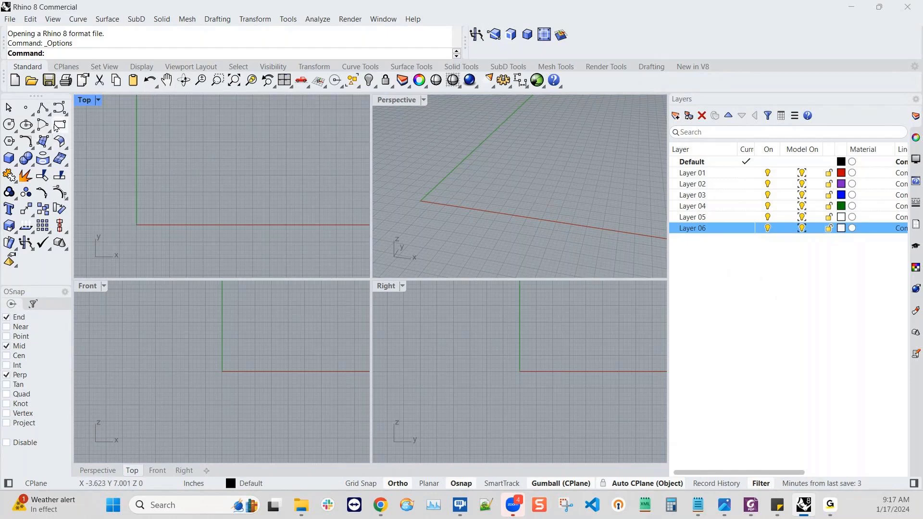
click(60, 125)
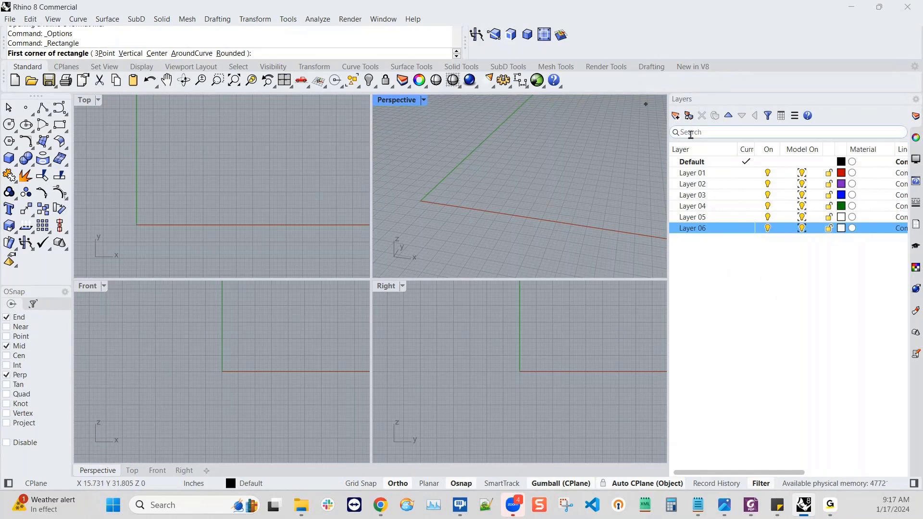
key(Escape)
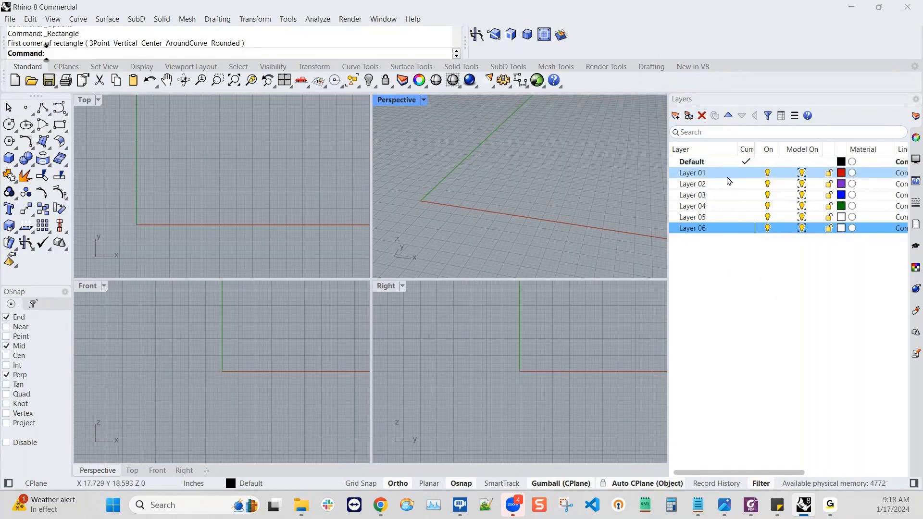
click(746, 174)
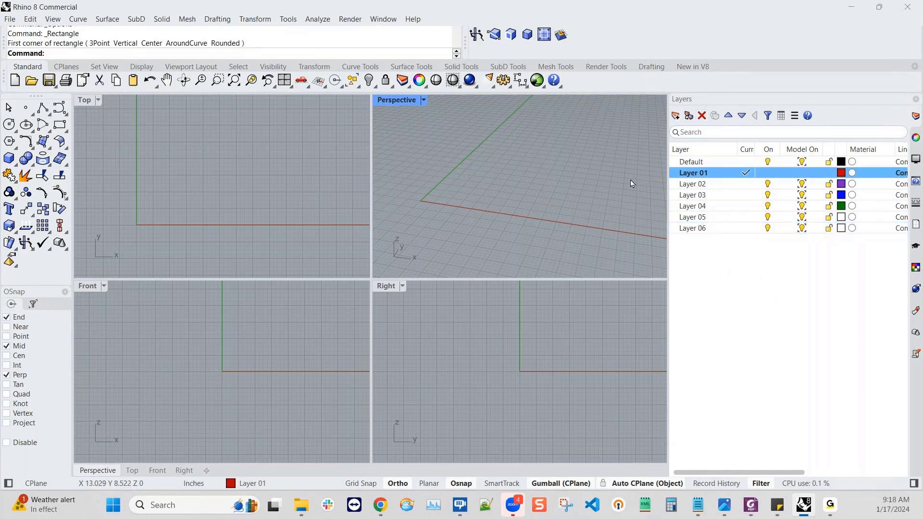
click(61, 125)
click(167, 202)
click(264, 139)
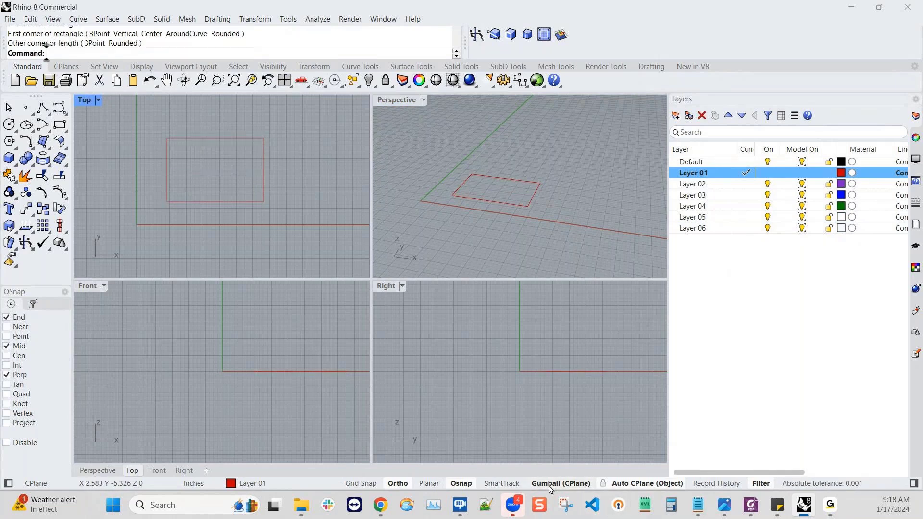
- Turn off the Gumball and automatic CPlane alignment
click(561, 483)
click(645, 483)
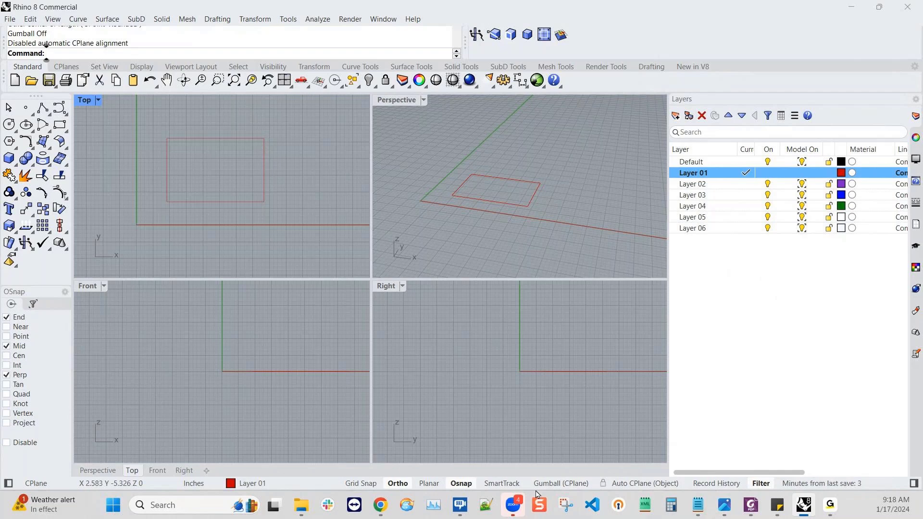
click(540, 219)
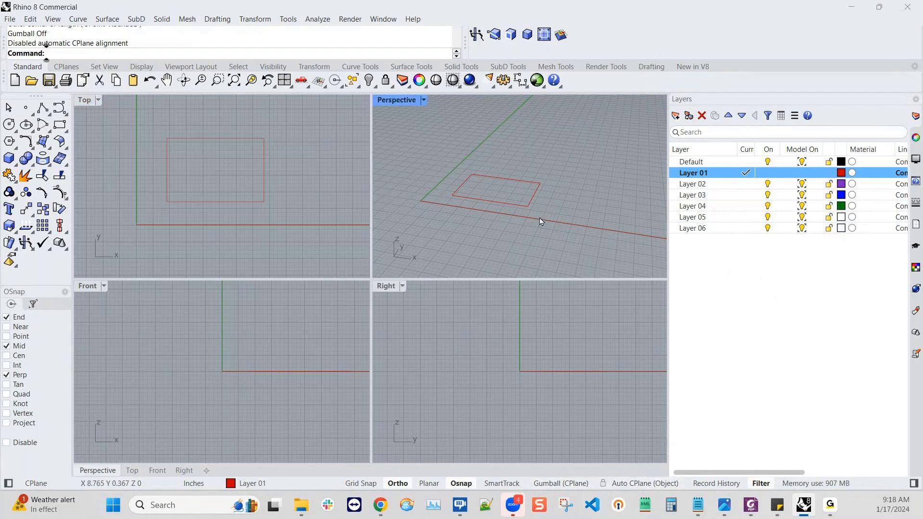
- Create a planar surface from the red rectangle curve
right_drag(539, 218, 481, 207)
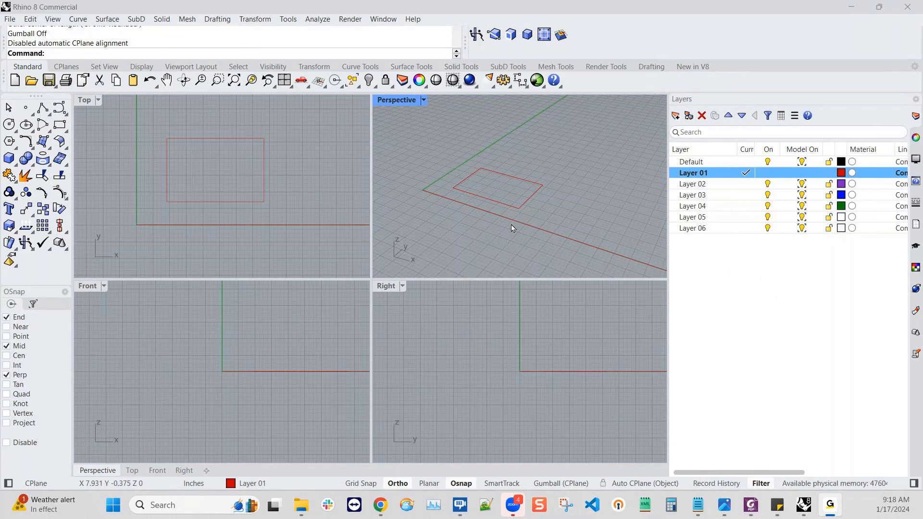
scroll(488, 203, up, 1)
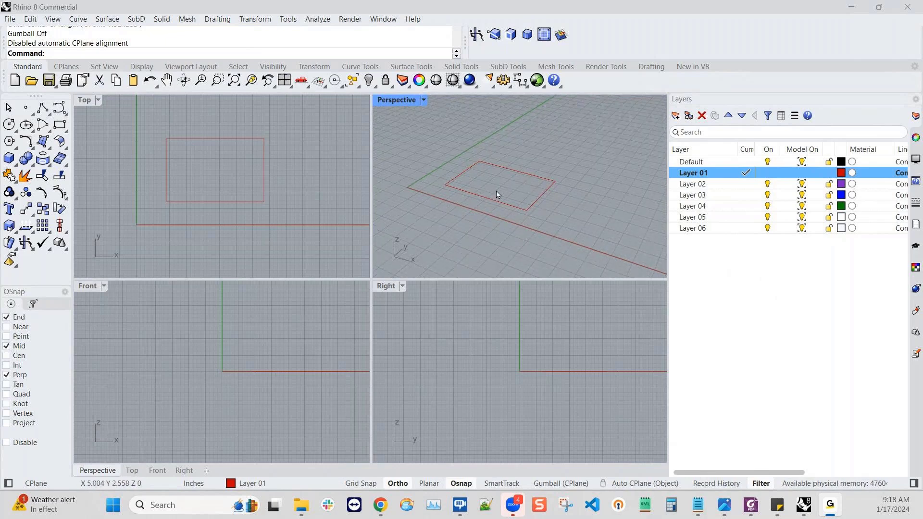
right_drag(503, 187, 505, 189)
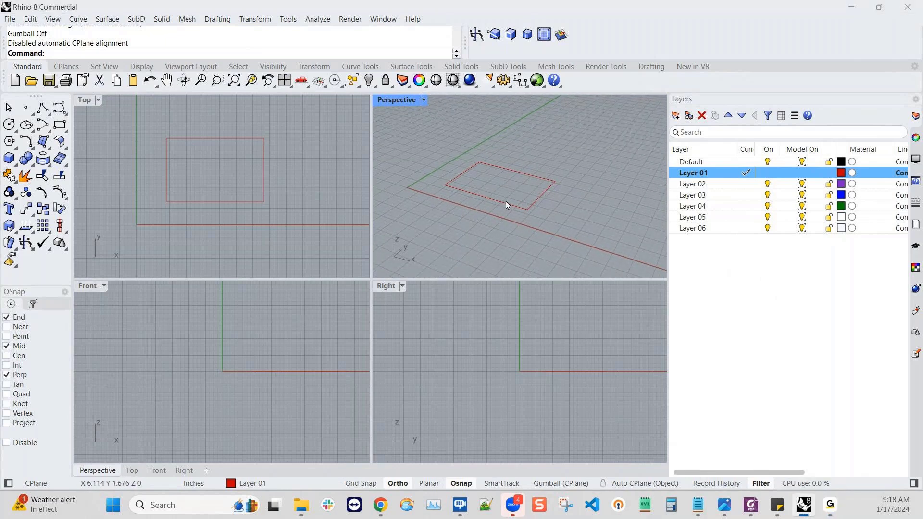
click(506, 202)
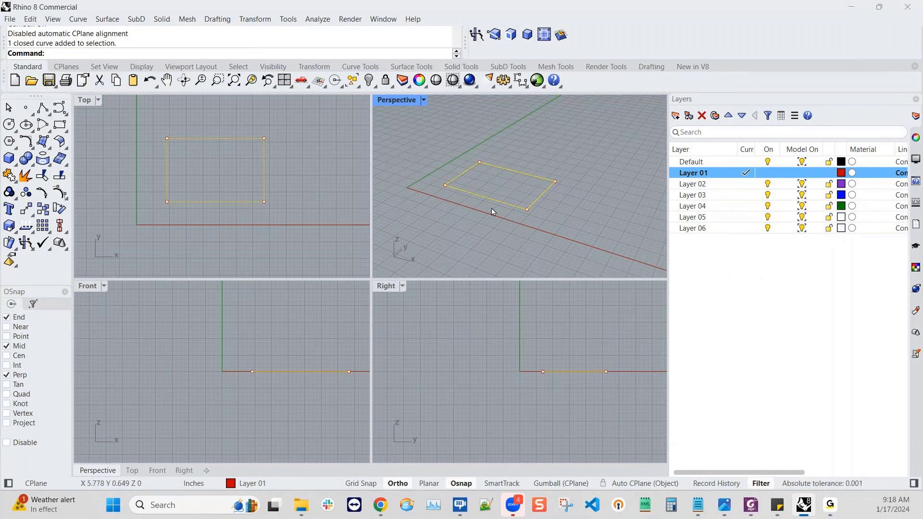
right_drag(295, 172, 292, 186)
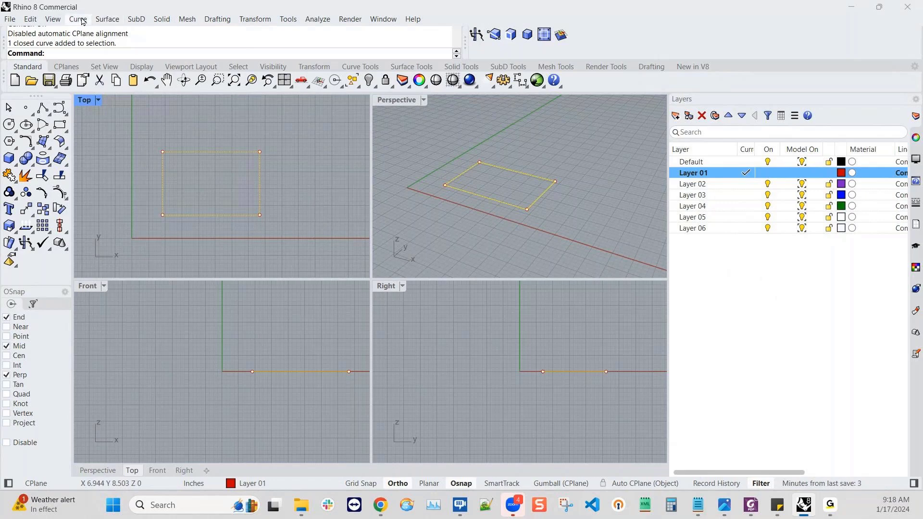
click(107, 18)
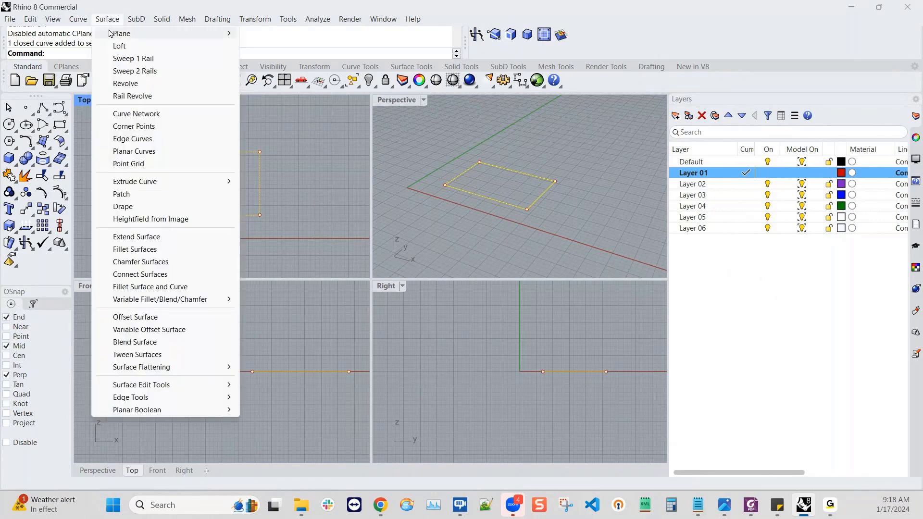
click(127, 152)
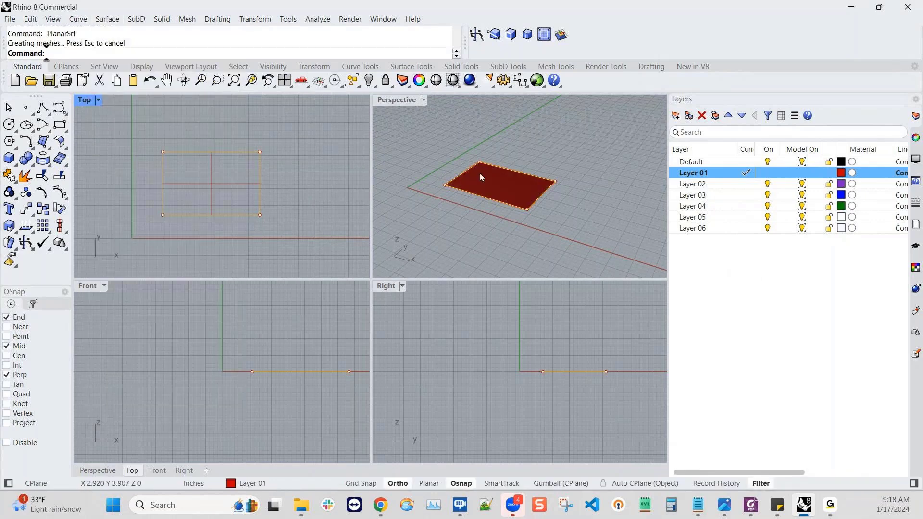
- Select the planar surface instead of the overlapping boundary curve and move it to Layer 02
right_drag(480, 174, 520, 147)
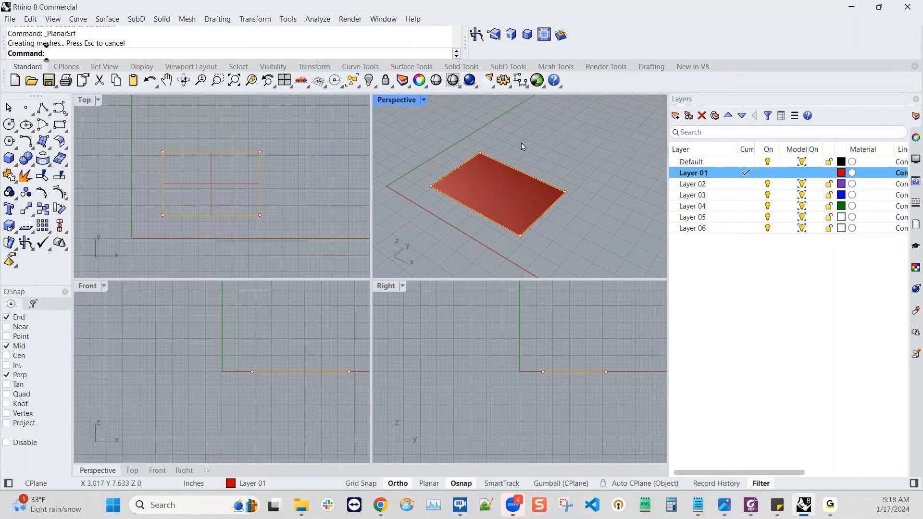
click(501, 192)
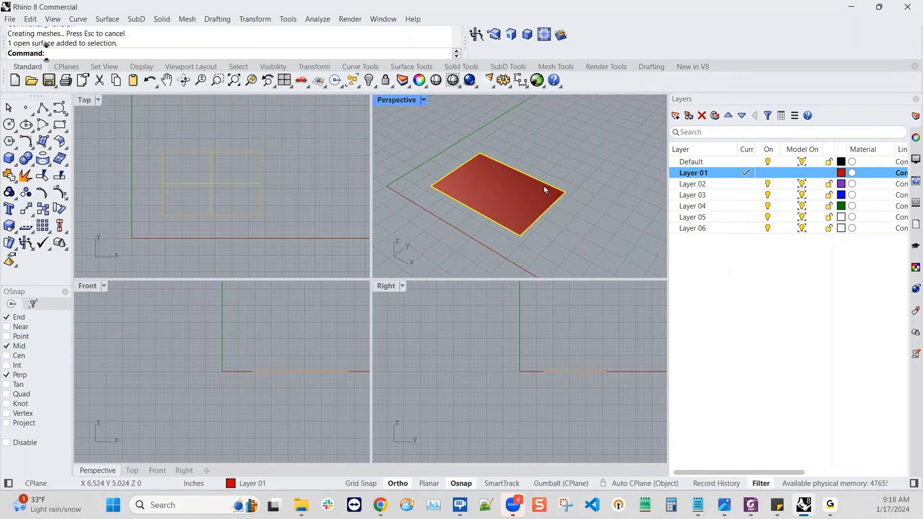
click(556, 208)
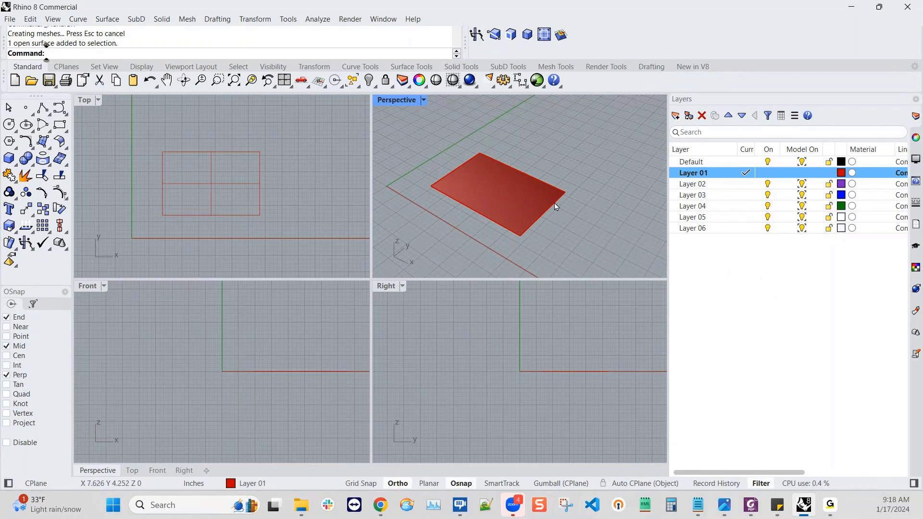
click(556, 207)
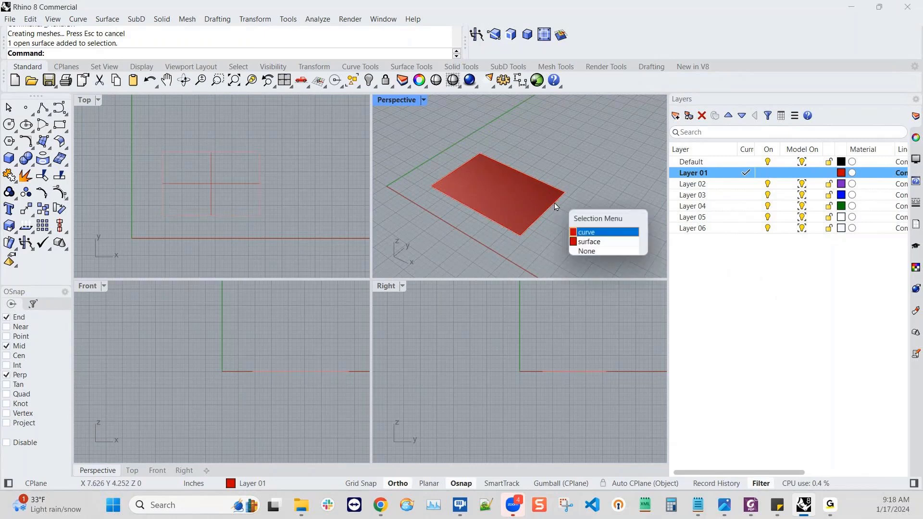
click(581, 244)
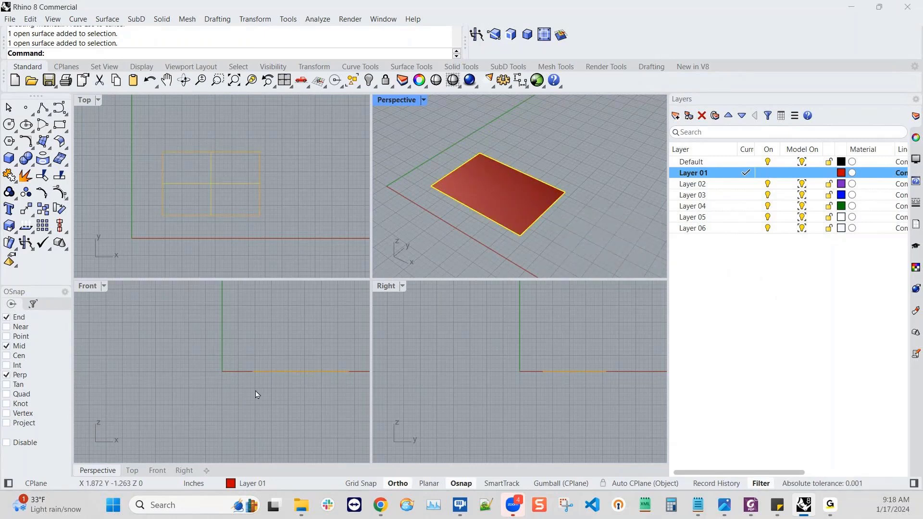
right_drag(539, 240, 541, 219)
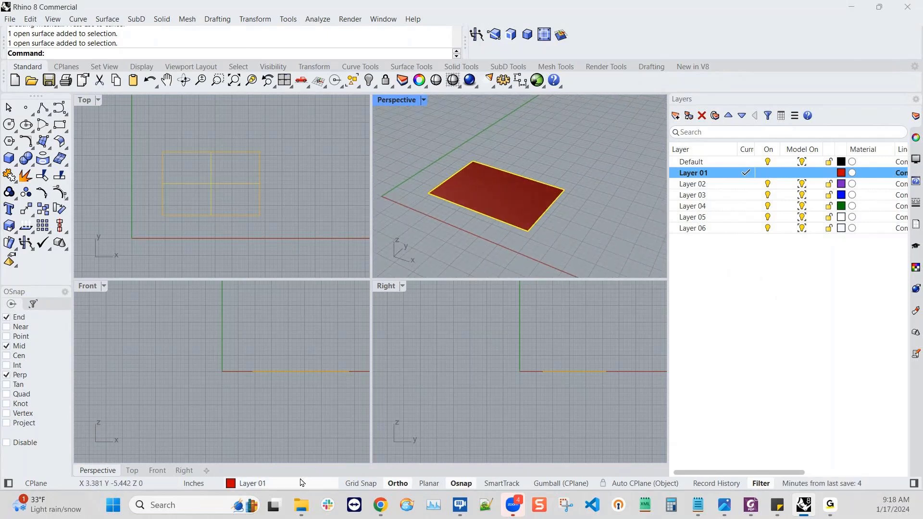
click(483, 228)
click(504, 199)
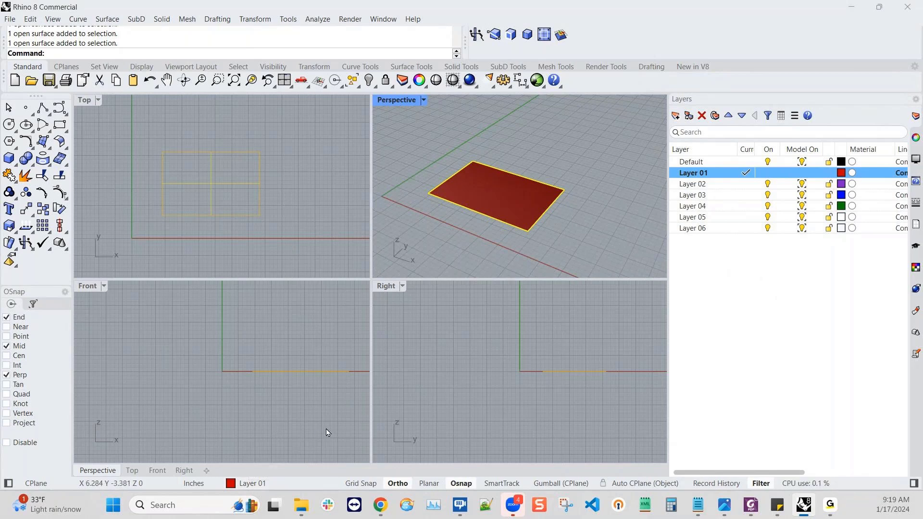
click(283, 488)
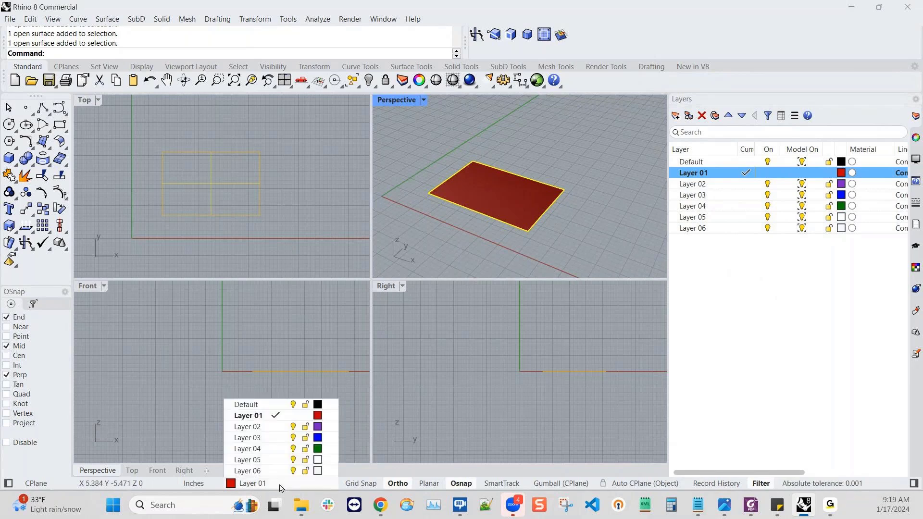
click(246, 427)
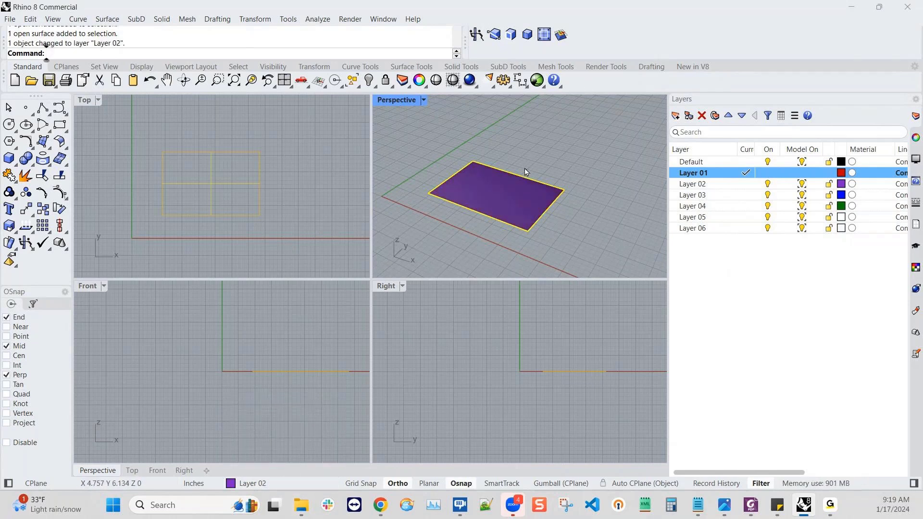
- Deselect the surface and check which overlapping objects can be picked at its edge, without selecting either
right_drag(568, 209, 570, 210)
click(570, 210)
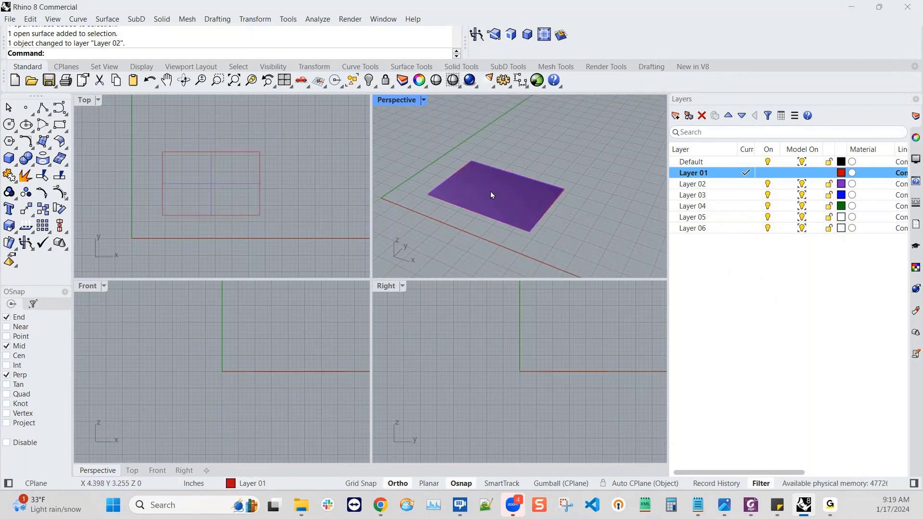
click(546, 214)
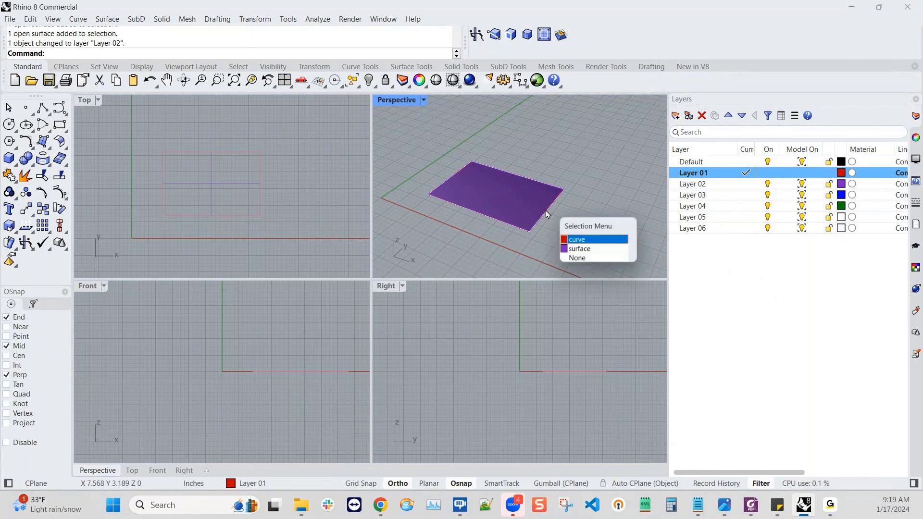
click(585, 191)
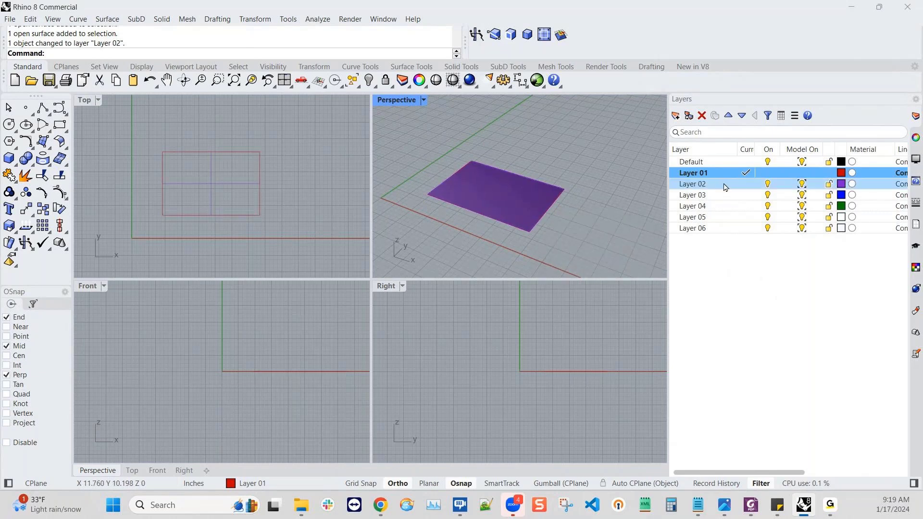
- Make Layer 03 current and extrude the purple surface straight up about 3.44 inches into a solid box
click(747, 194)
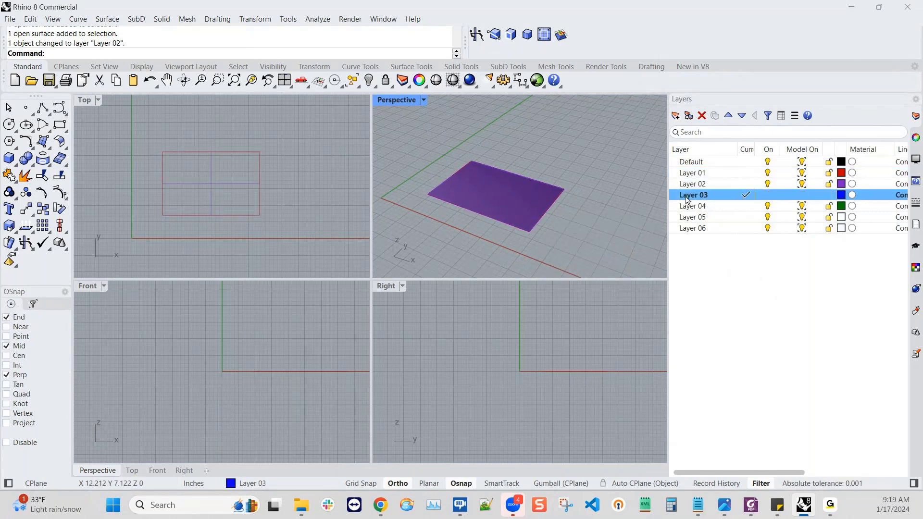
click(162, 20)
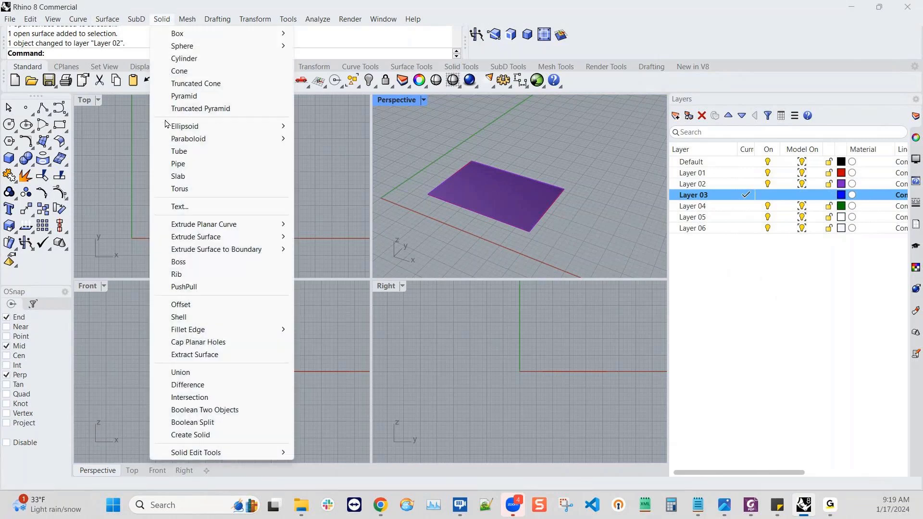
mouse_move(217, 239)
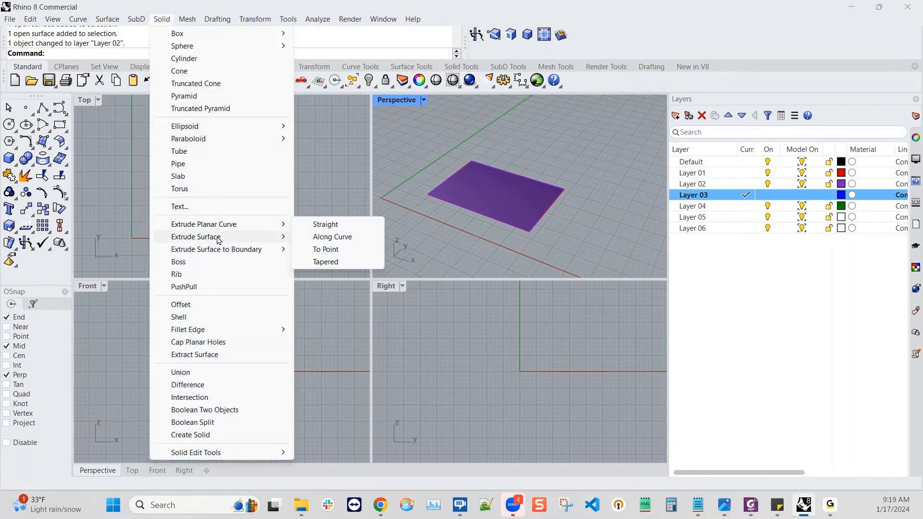
click(325, 238)
click(489, 183)
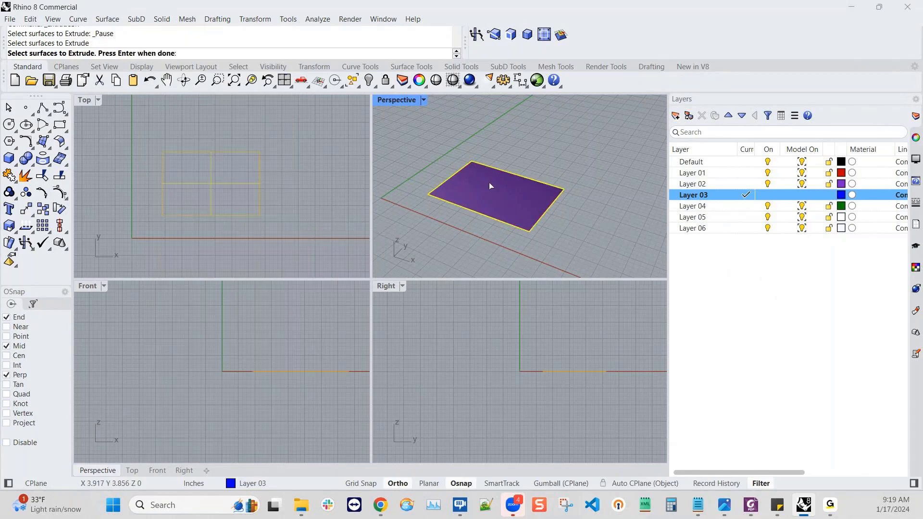
key(Return)
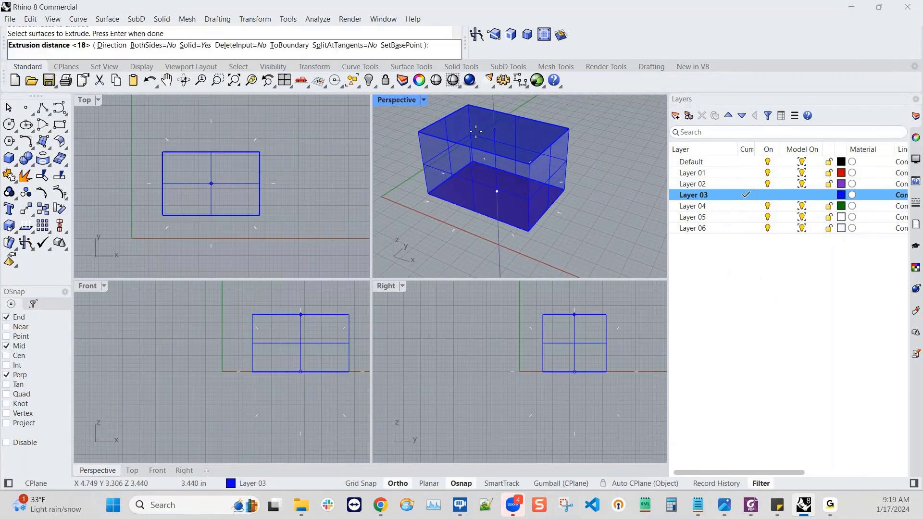
click(476, 131)
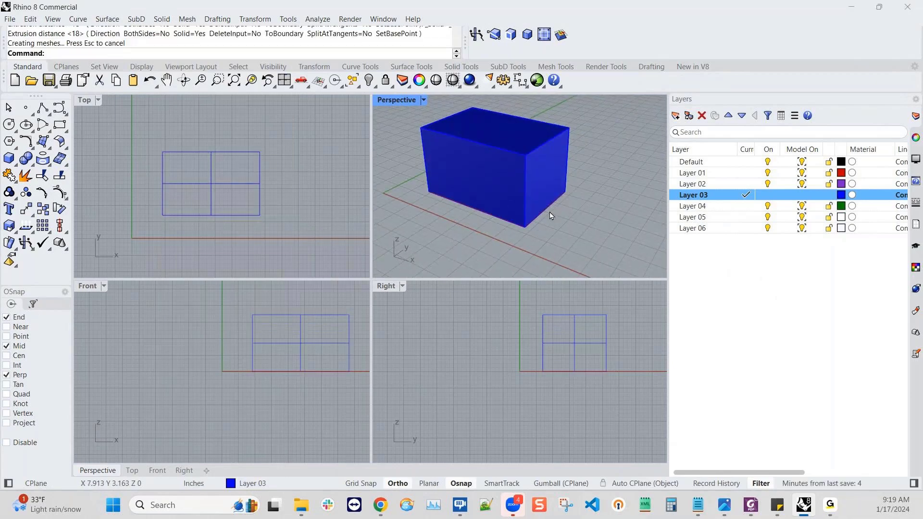
scroll(487, 164, up, 2)
shift+right_drag(525, 152, 533, 163)
right_click(532, 162)
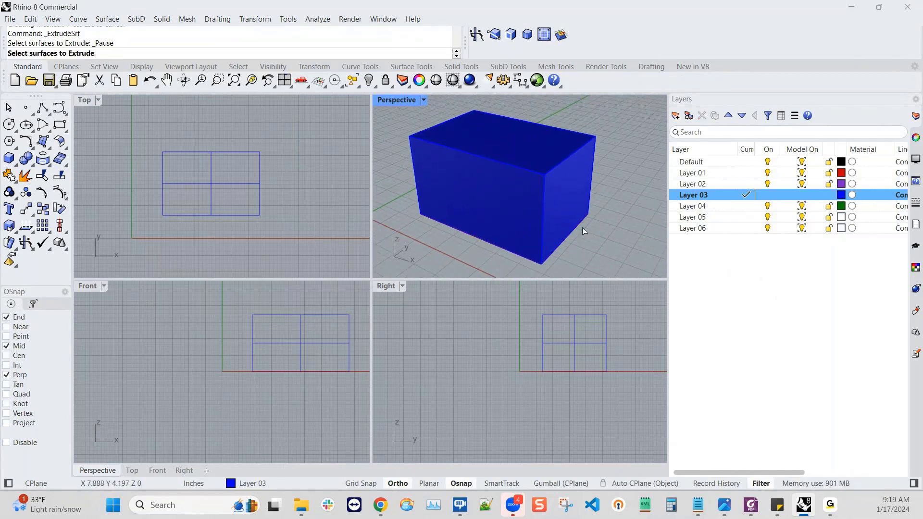
mouse_move(583, 231)
right_down()
mouse_move(615, 229)
mouse_move(586, 231)
right_up()
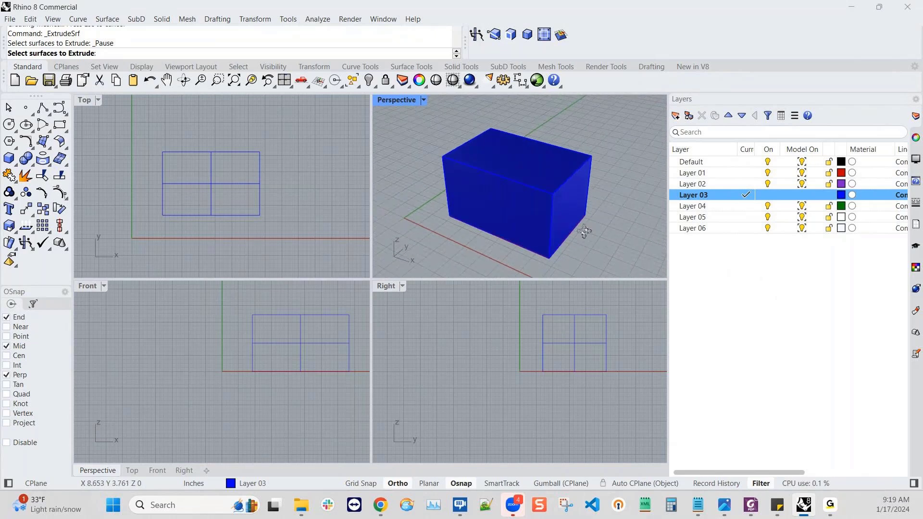
scroll(296, 346, up, 2)
right_drag(298, 346, 207, 372)
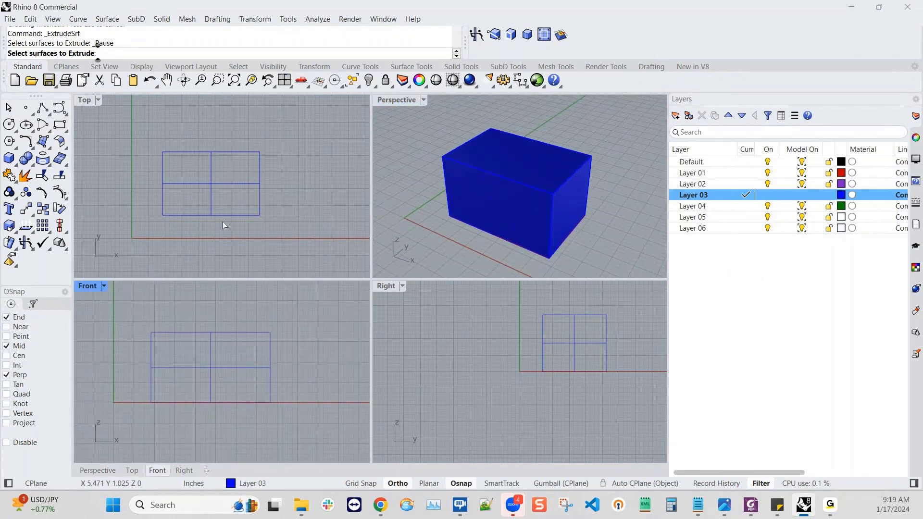
right_drag(563, 350, 503, 389)
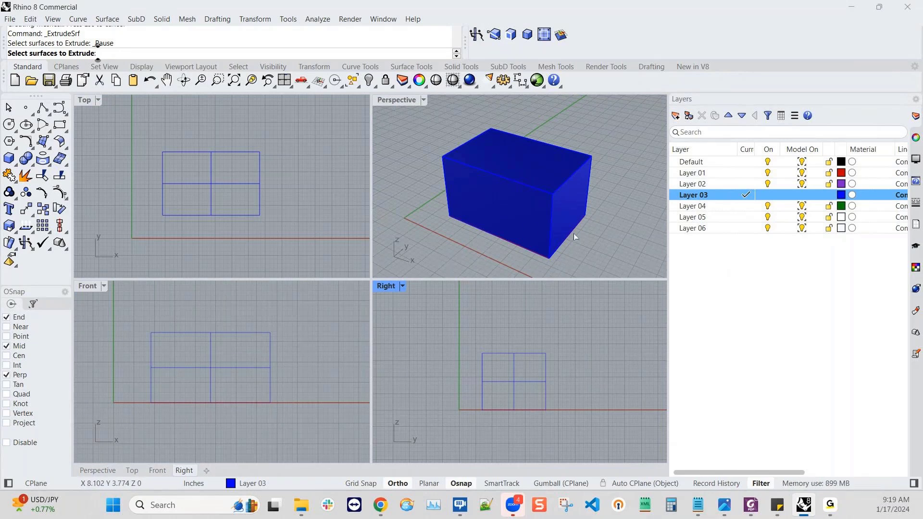
right_drag(611, 241, 609, 236)
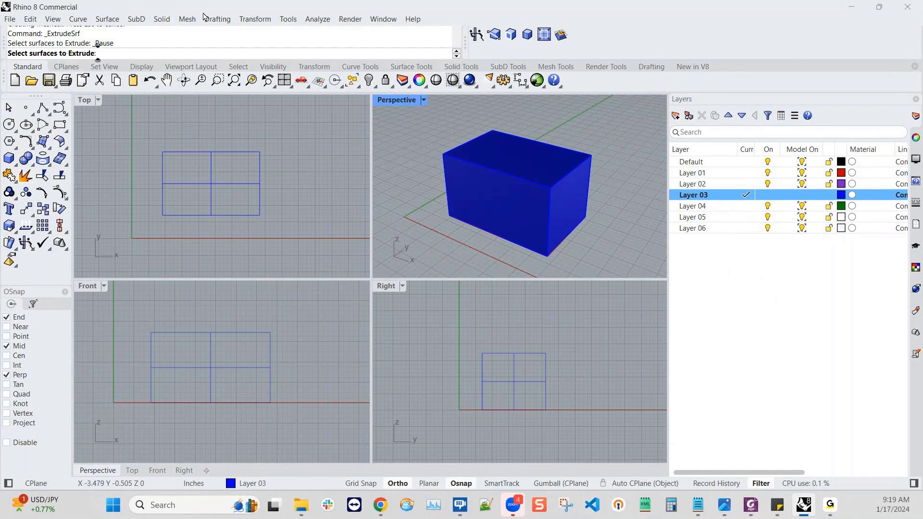
- Make Layer 01 current and draw a tall rectangle beside the box in the Top view, ending at about X 13.1, Y 1.3
click(369, 68)
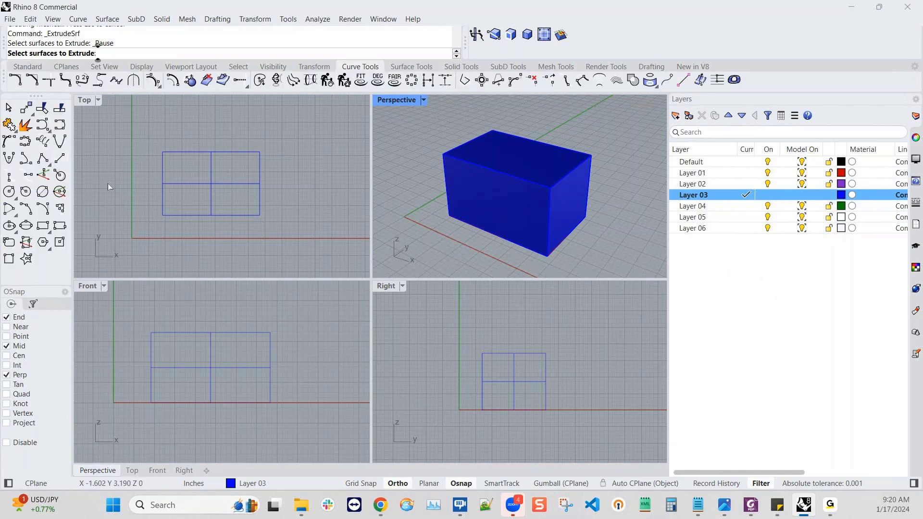
click(43, 226)
click(746, 173)
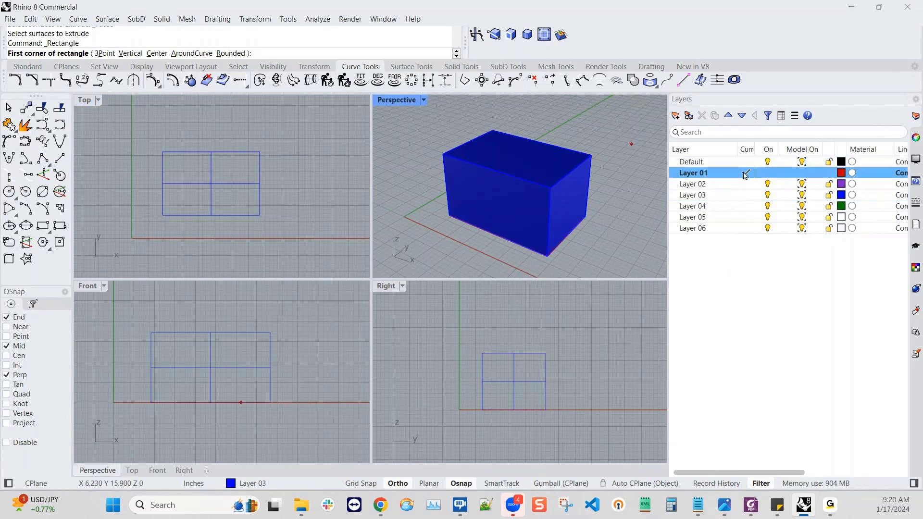
click(298, 124)
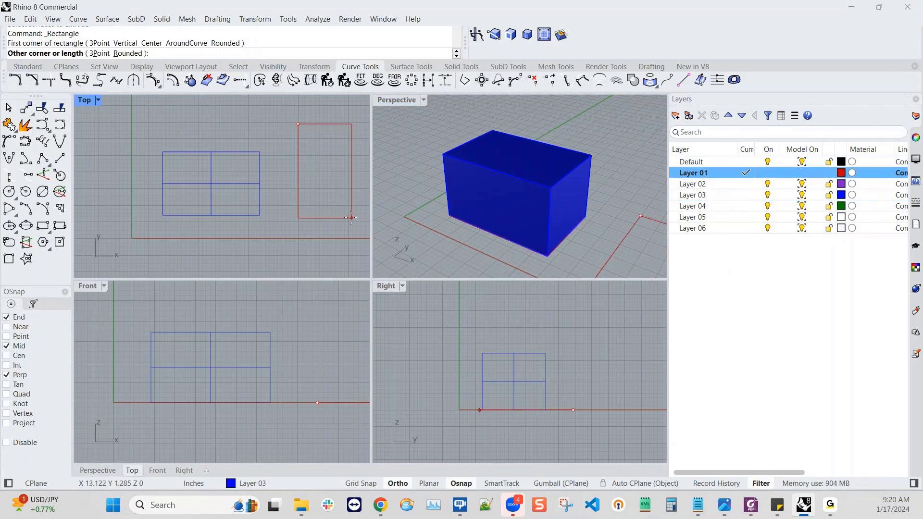
click(351, 218)
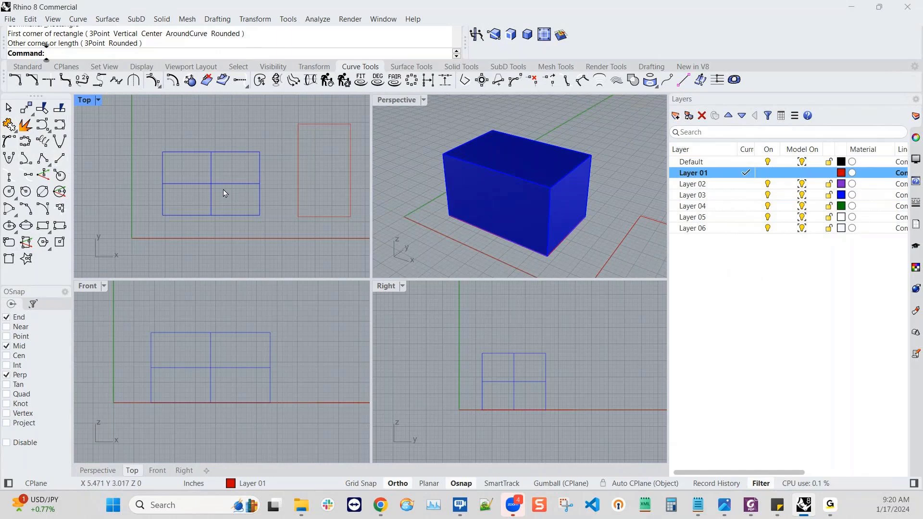
right_drag(322, 171, 320, 178)
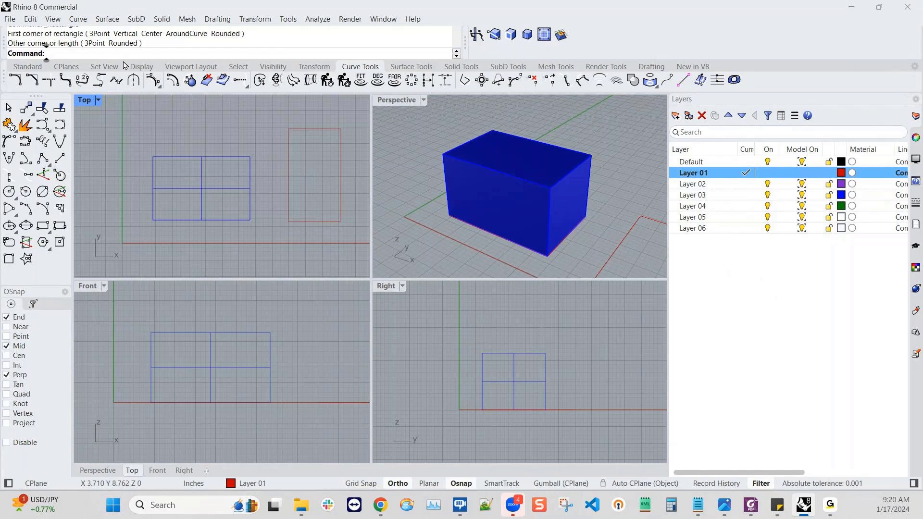
- Look through the command-line suggestions for Line without running any of them
text(kine)
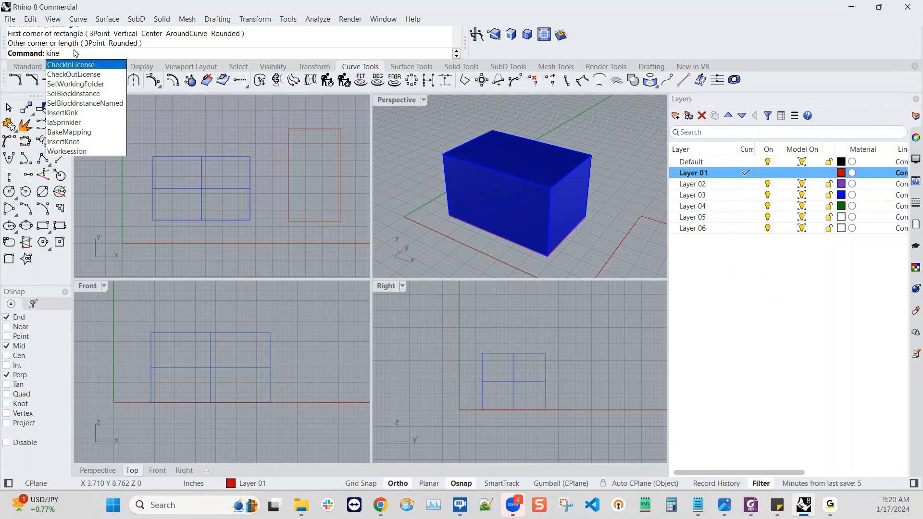
key(Escape)
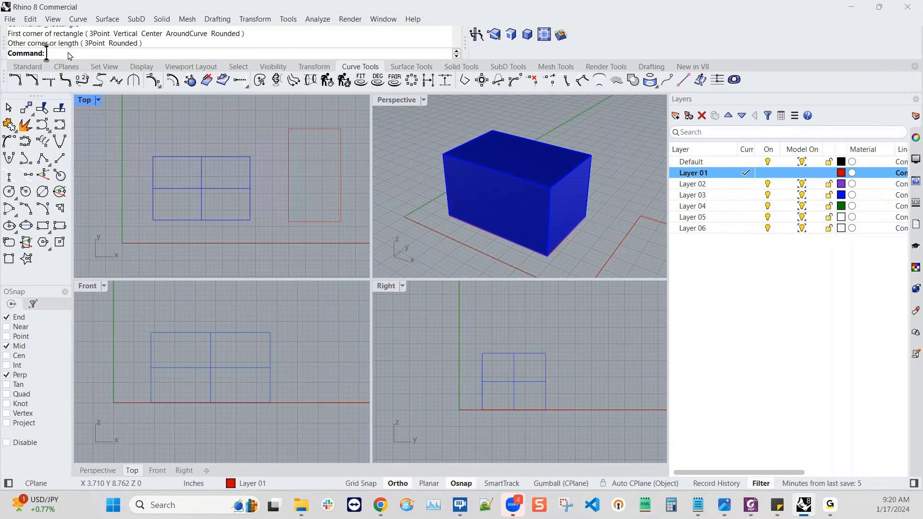
text(Line)
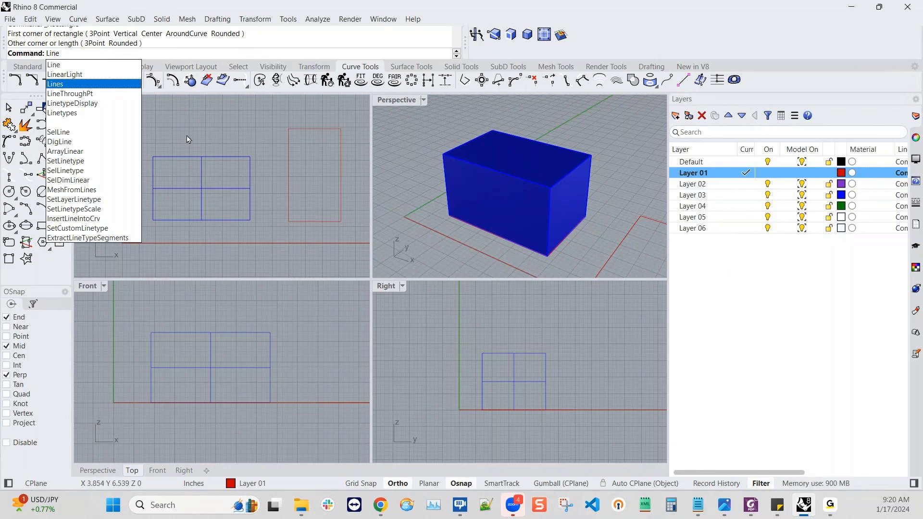
key(Escape)
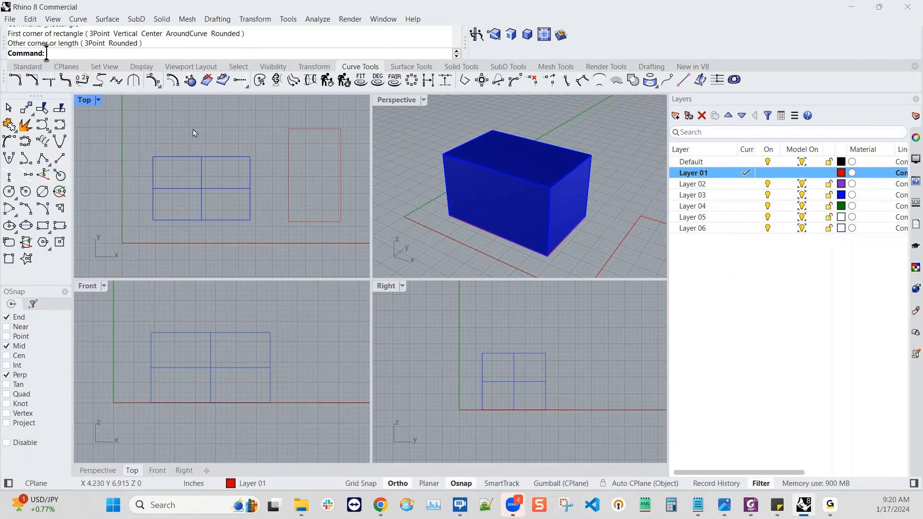
- Try starting the Loft command by name and leave it without selecting any curves
click(27, 68)
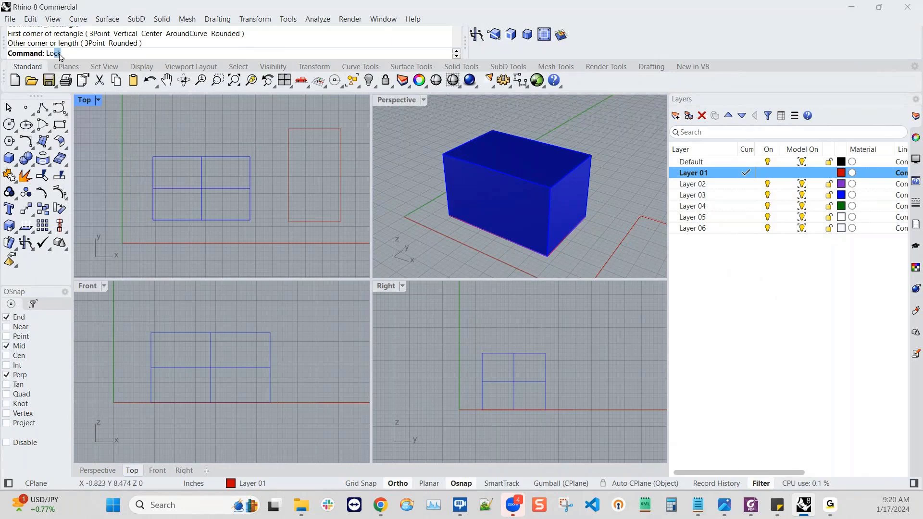
text(Lo)
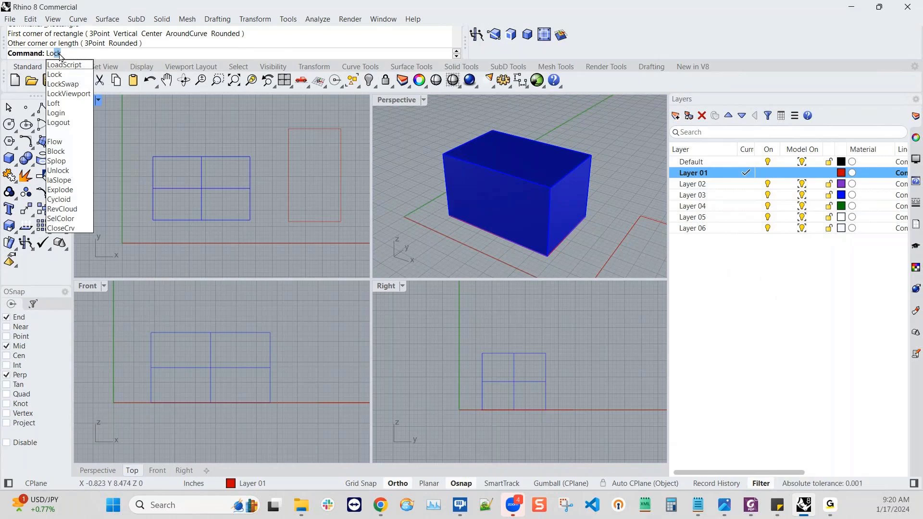
text(ft)
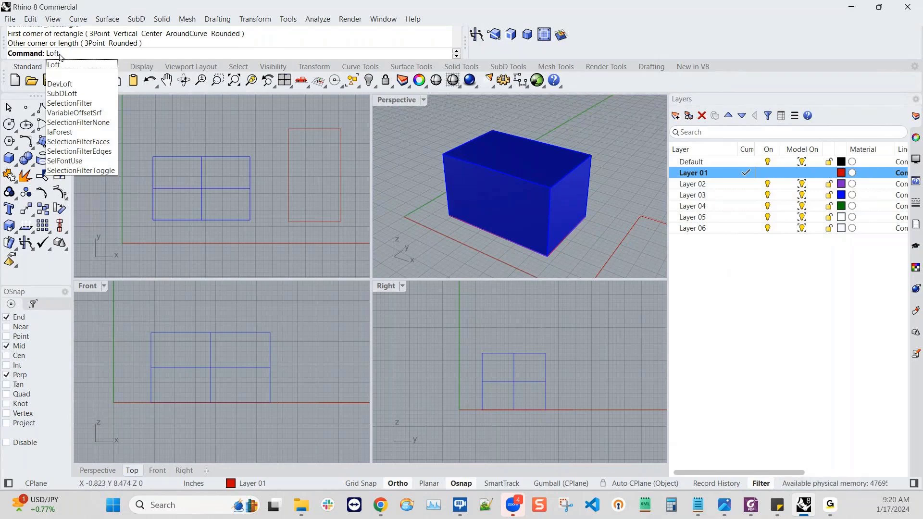
key(Return)
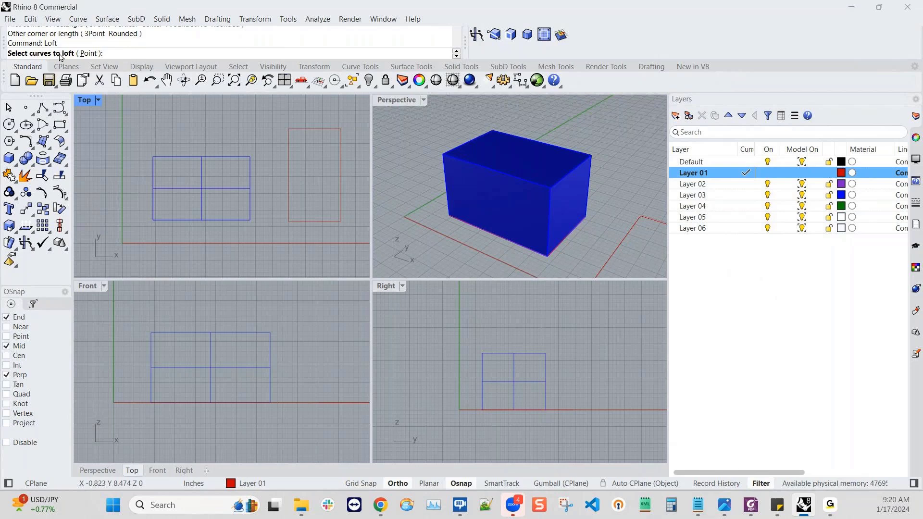
key(Escape)
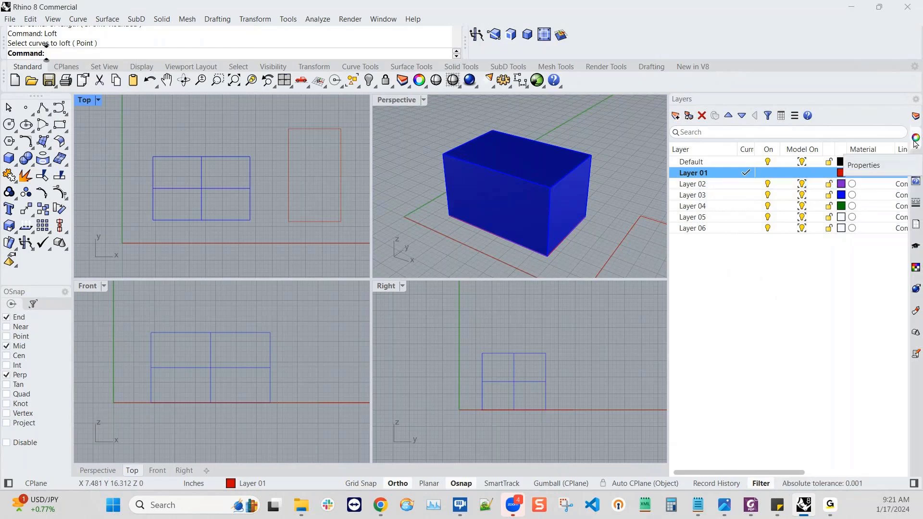
- Show the Help panel and look through the full list of available panels without changing which ones are enabled
click(916, 183)
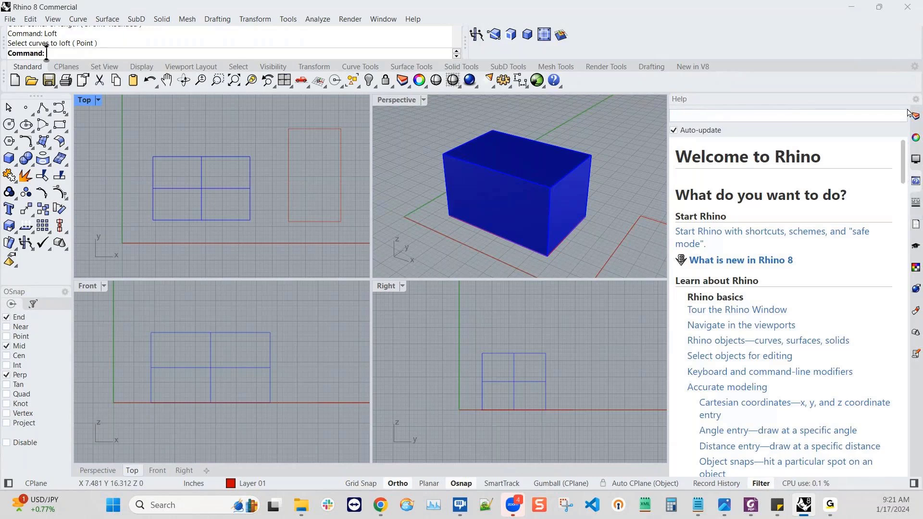
click(918, 103)
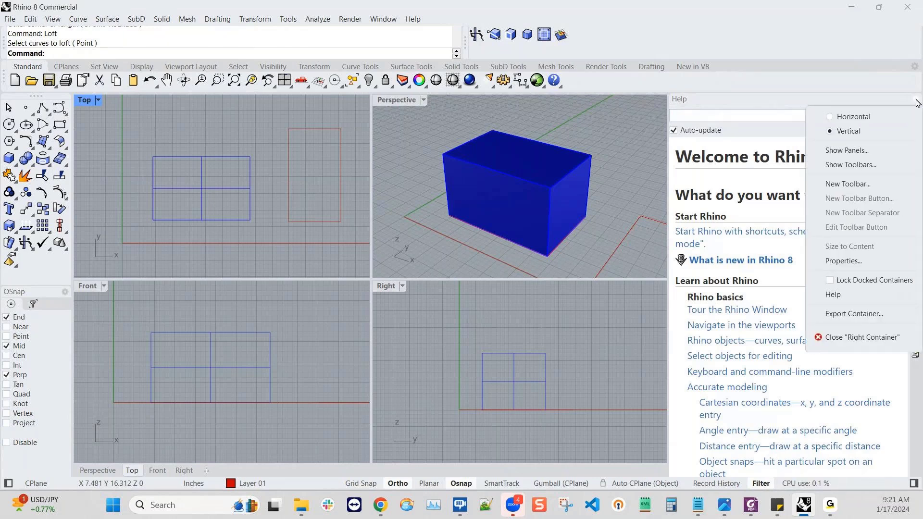
click(843, 150)
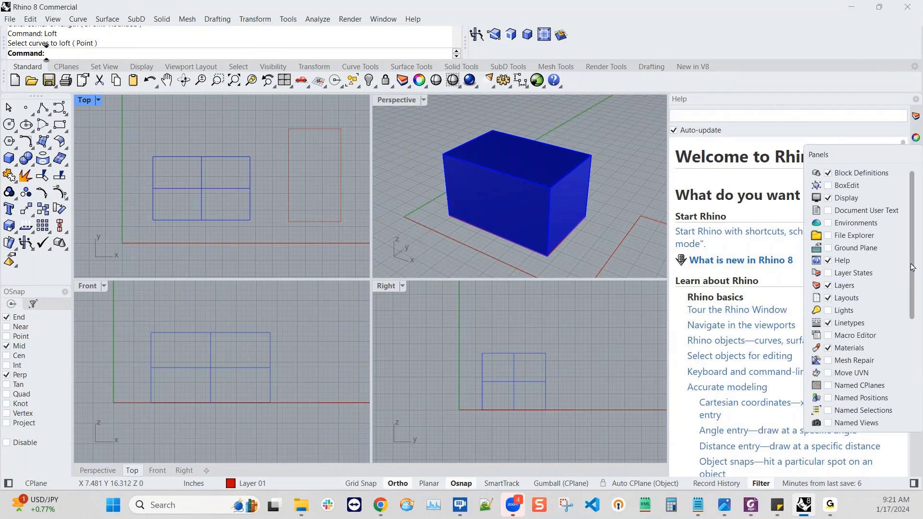
drag(912, 268, 914, 314)
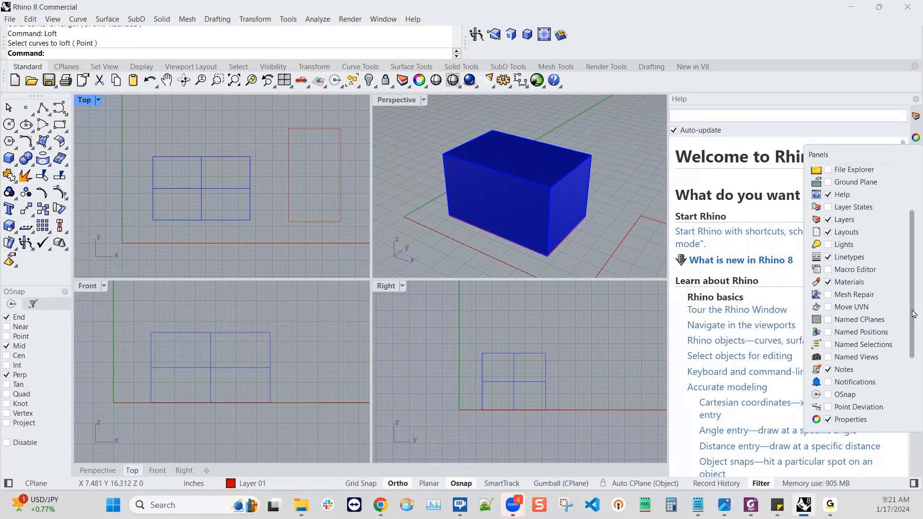
scroll(850, 246, down, 2)
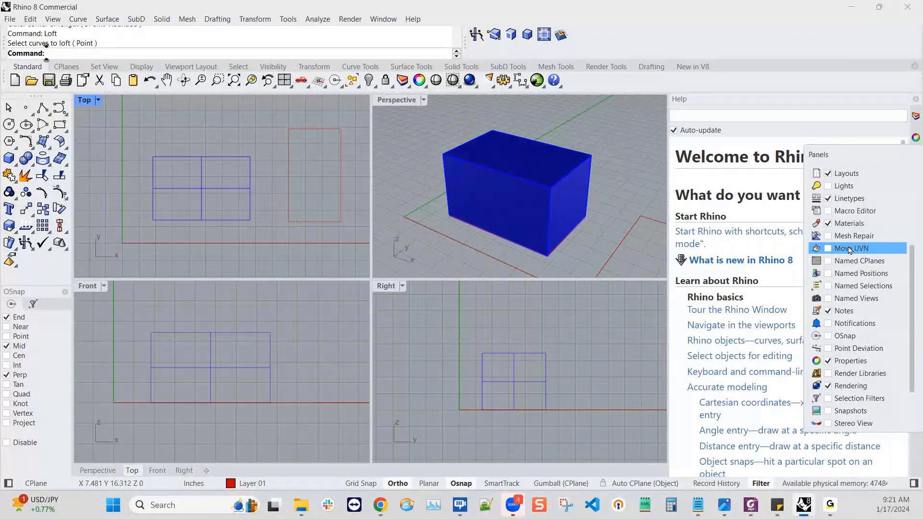
scroll(850, 251, up, 2)
drag(912, 287, 913, 379)
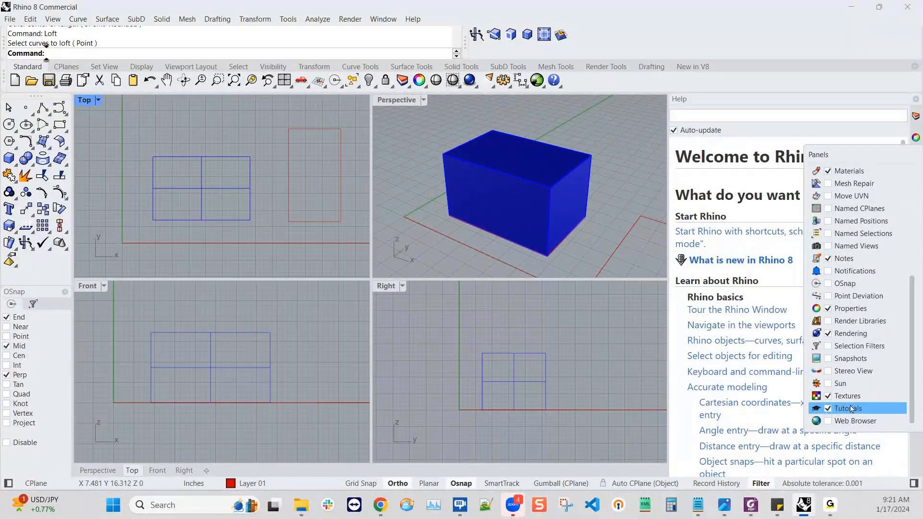
click(628, 186)
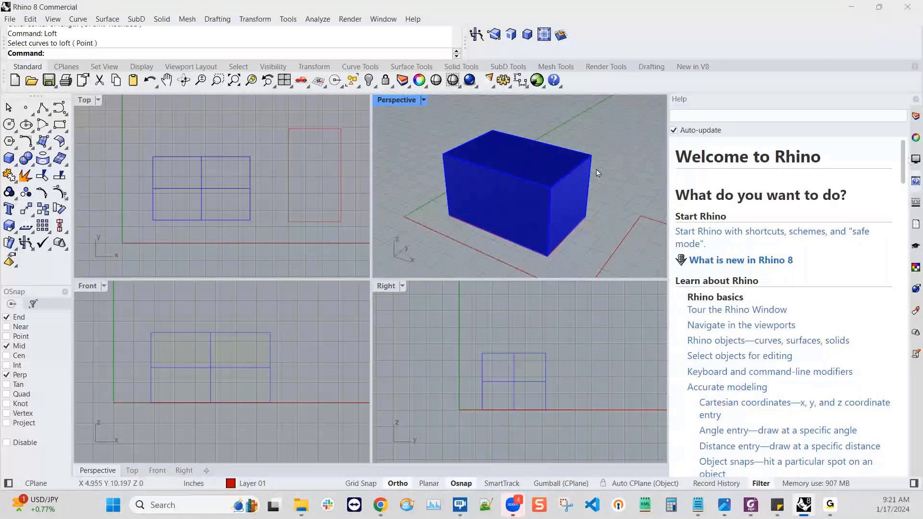
- Start the Loft command by name to bring up its topic in the auto-updating help
click(73, 54)
text(l)
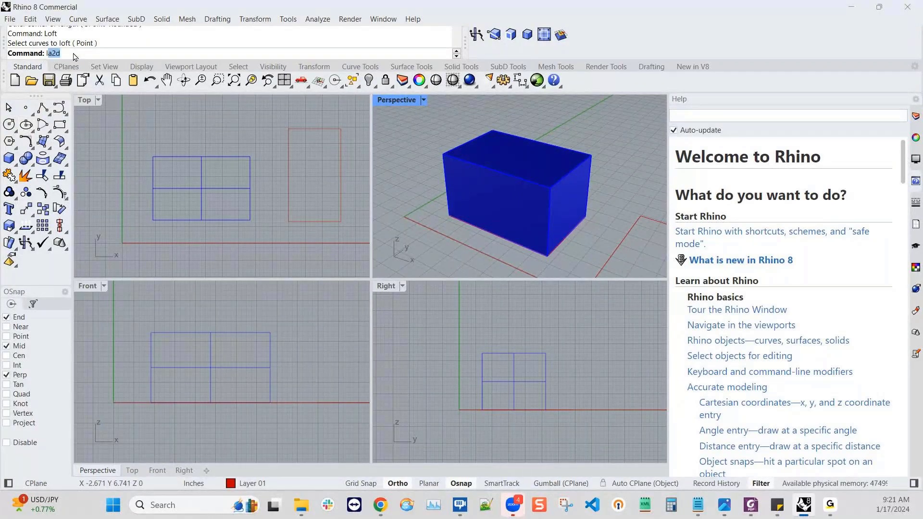
text(o)
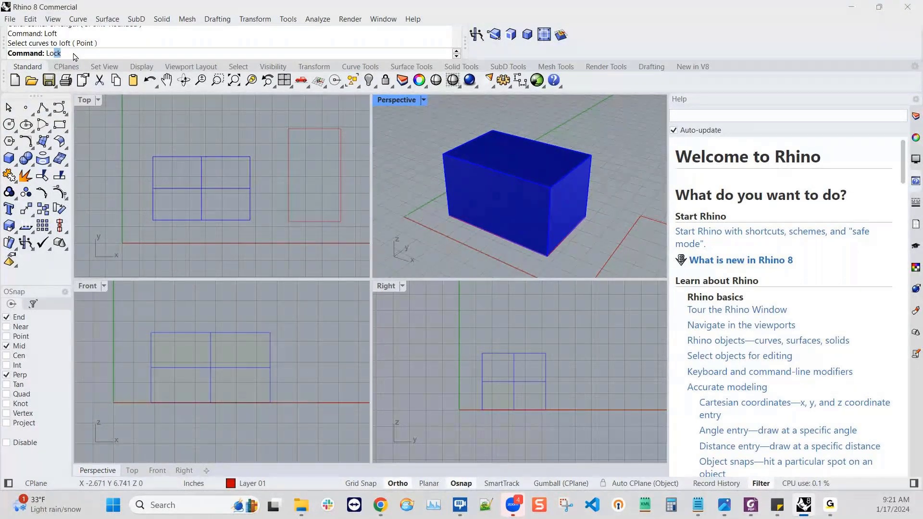
text(ft)
key(Return)
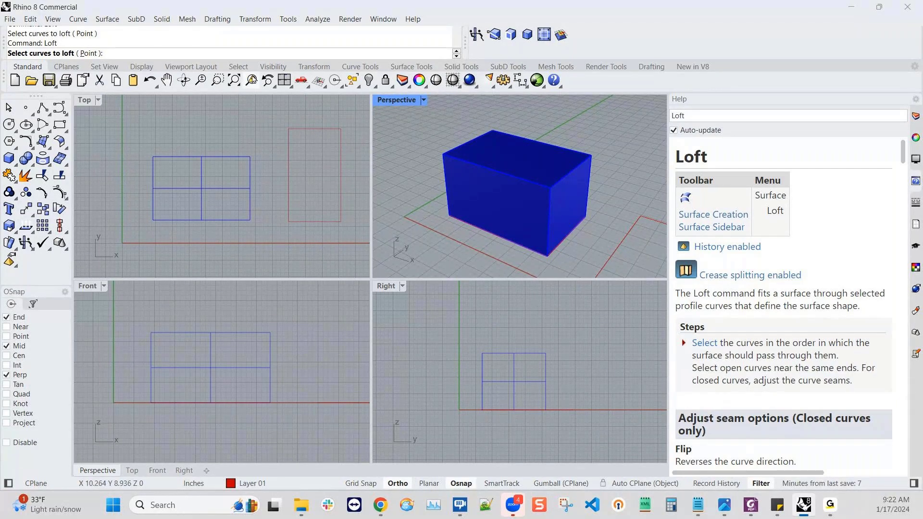
- Display the surface tools and replace the active Loft command with PlanarSrf for building a surface from planar curves
click(403, 71)
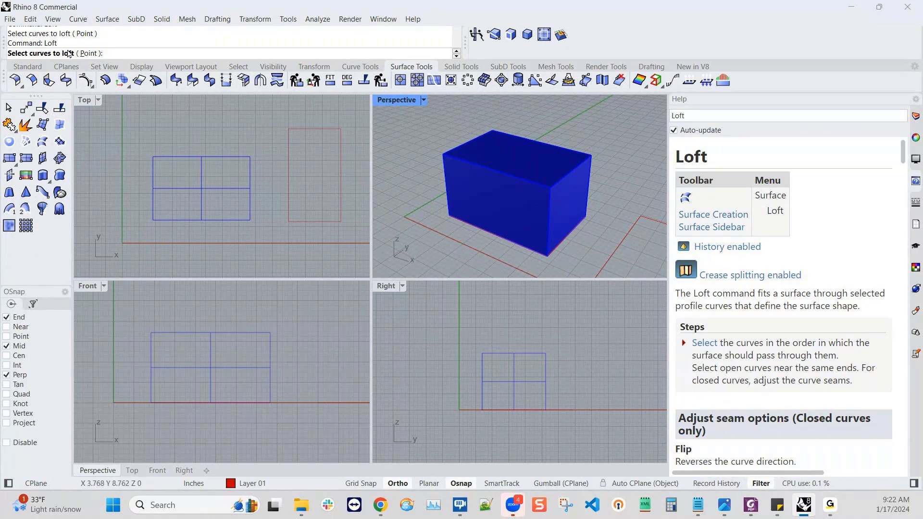
key(Escape)
click(104, 20)
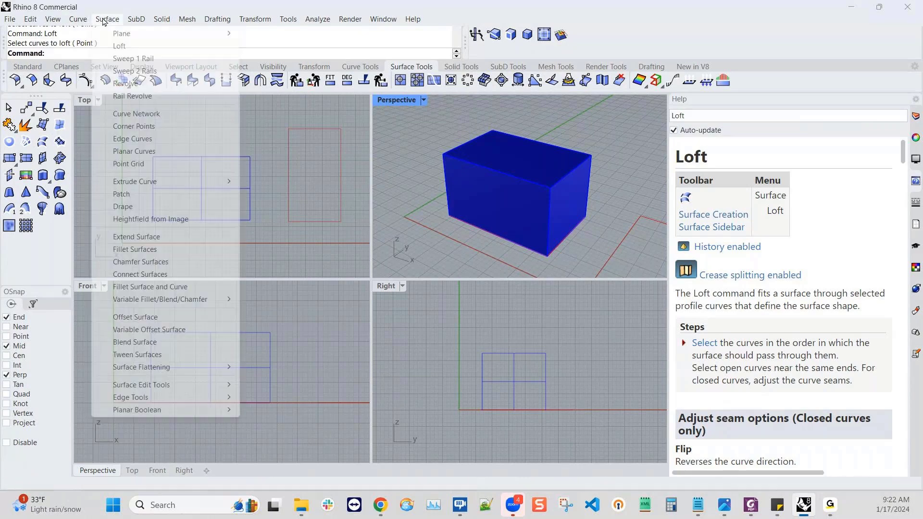
click(133, 153)
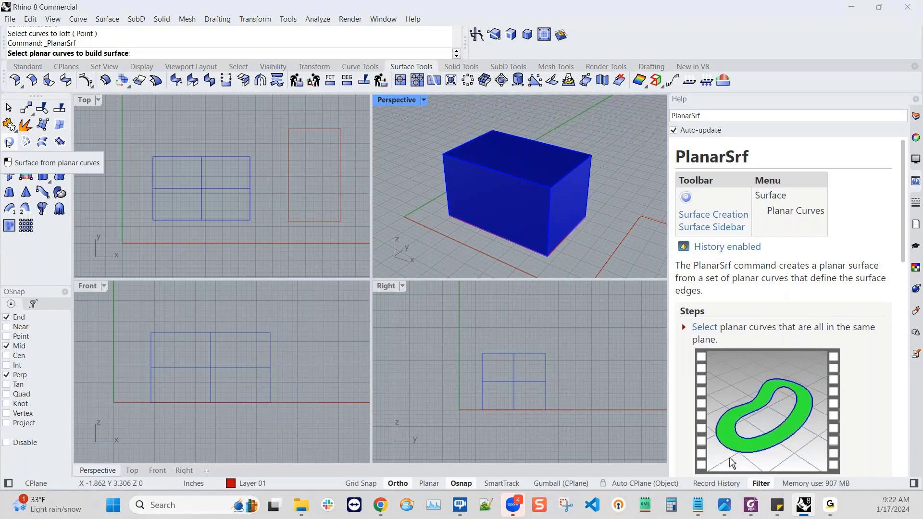
click(236, 123)
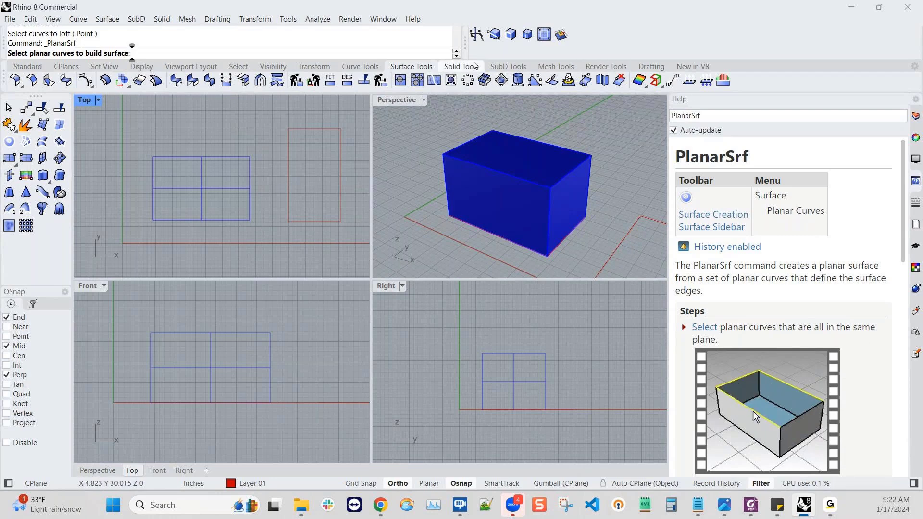
- Display the solid tools, undock and close the push-pull toolbar, and bring it back as a floating toolbar over the Perspective view
click(474, 66)
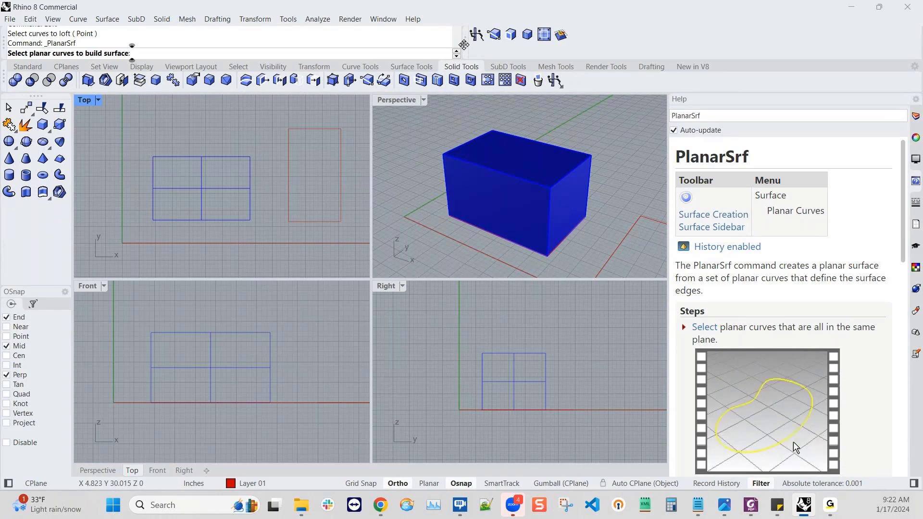
drag(464, 44, 457, 138)
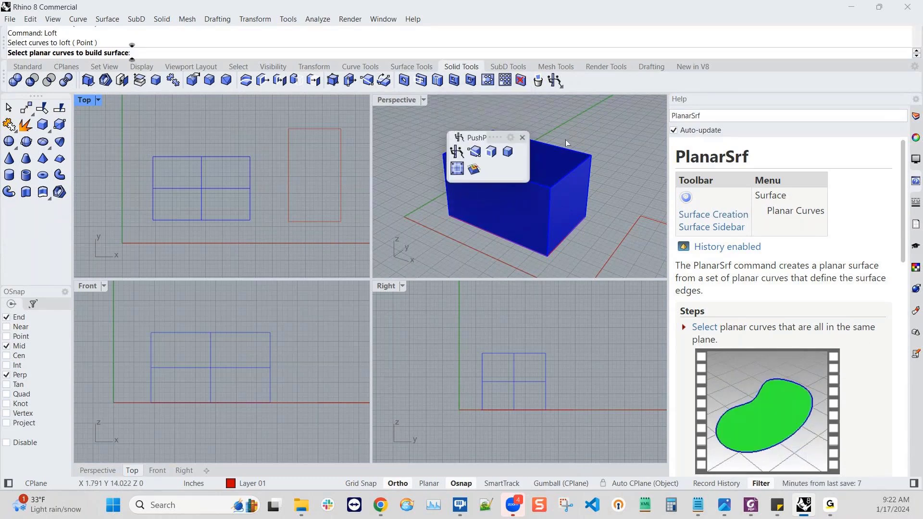
click(522, 138)
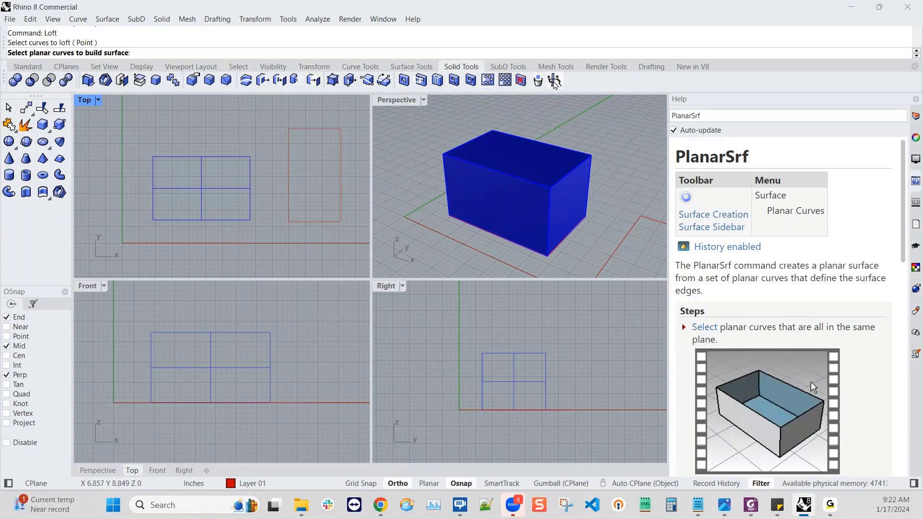
click(555, 81)
drag(555, 92, 542, 109)
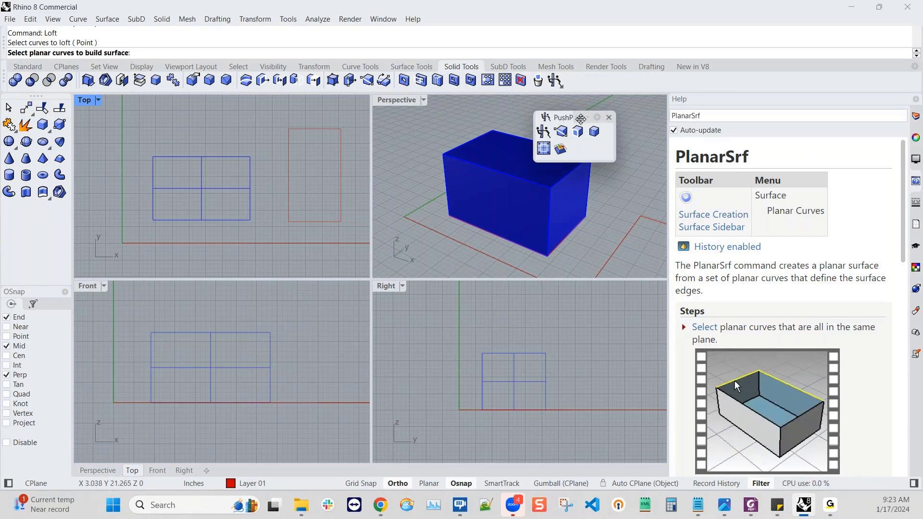
- Close the floating PushPull toolbar, bring it back over the Perspective view, and widen it so its tools fit in one row
drag(581, 119, 590, 119)
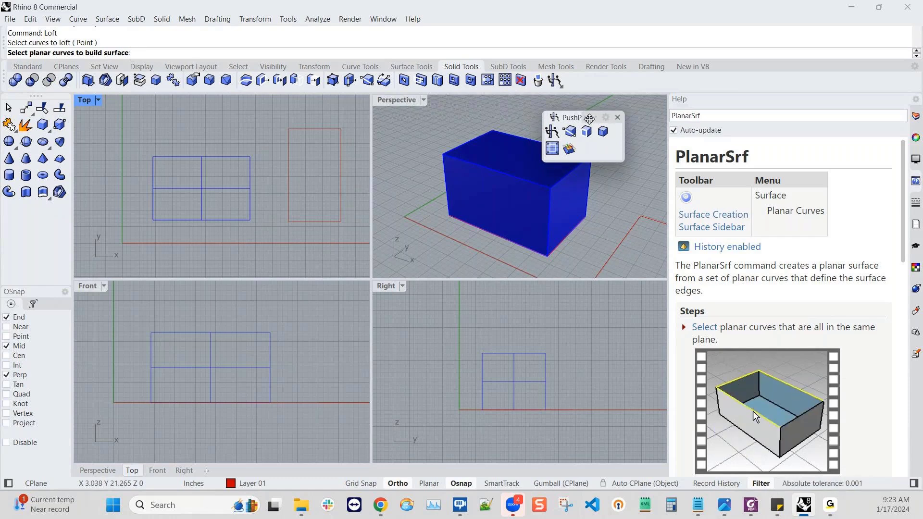
click(617, 118)
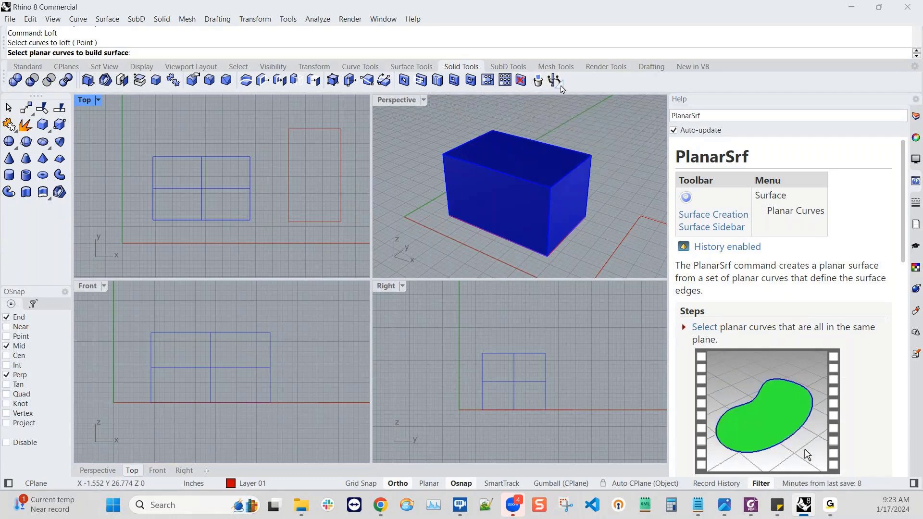
click(556, 83)
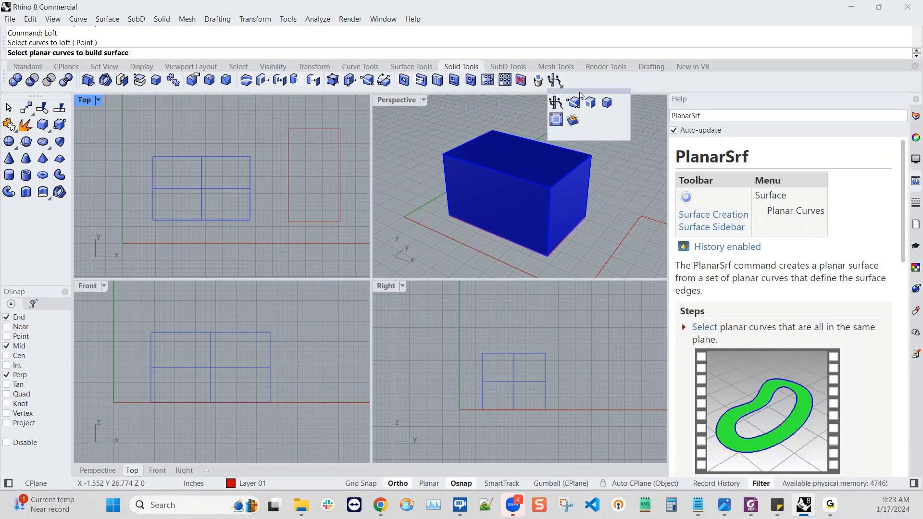
drag(581, 96, 566, 123)
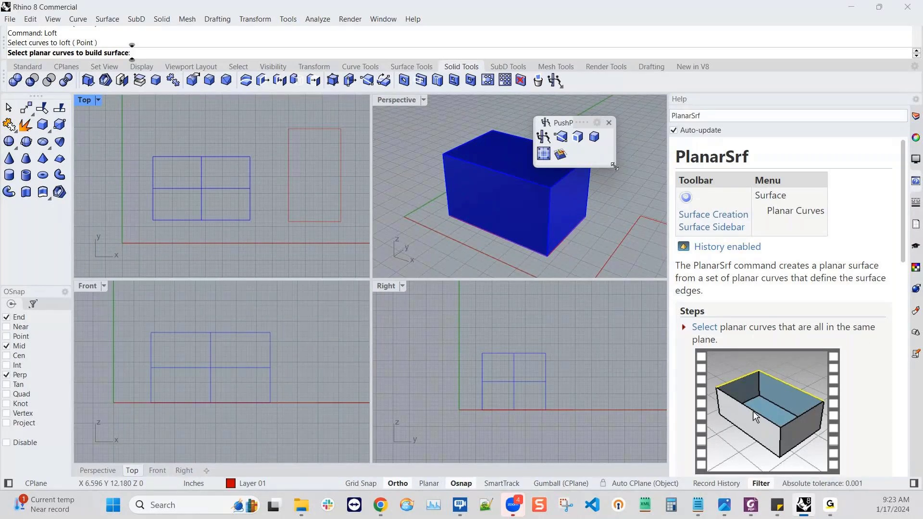
drag(614, 166, 645, 159)
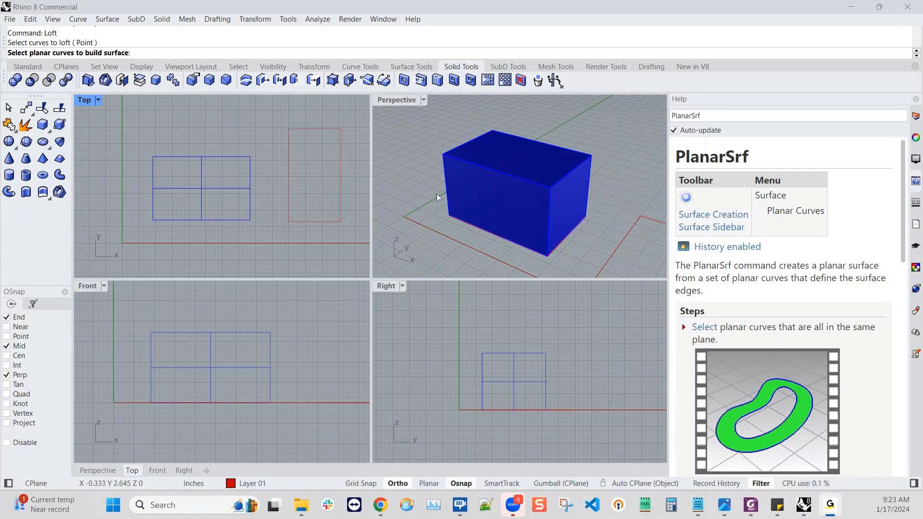
- Dock the PushPull toolbar beside the command line and narrow it to give the command line more width
click(520, 120)
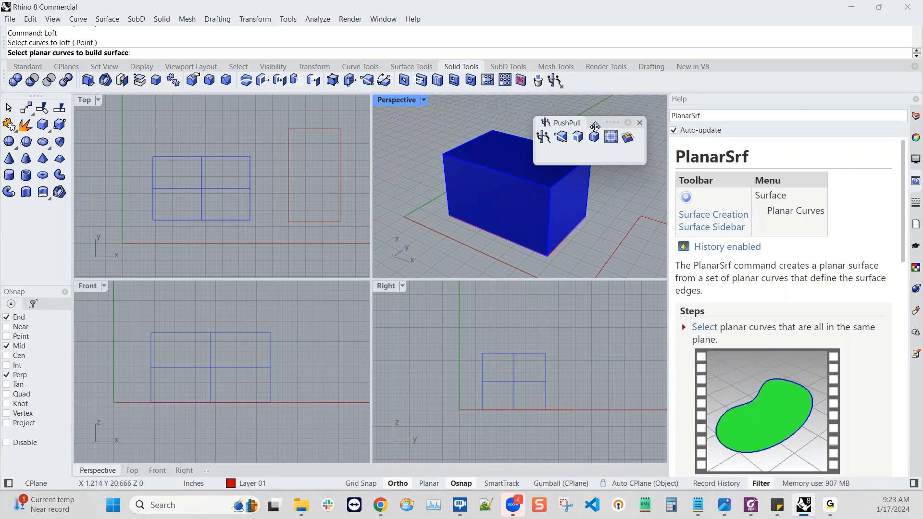
drag(595, 126, 915, 48)
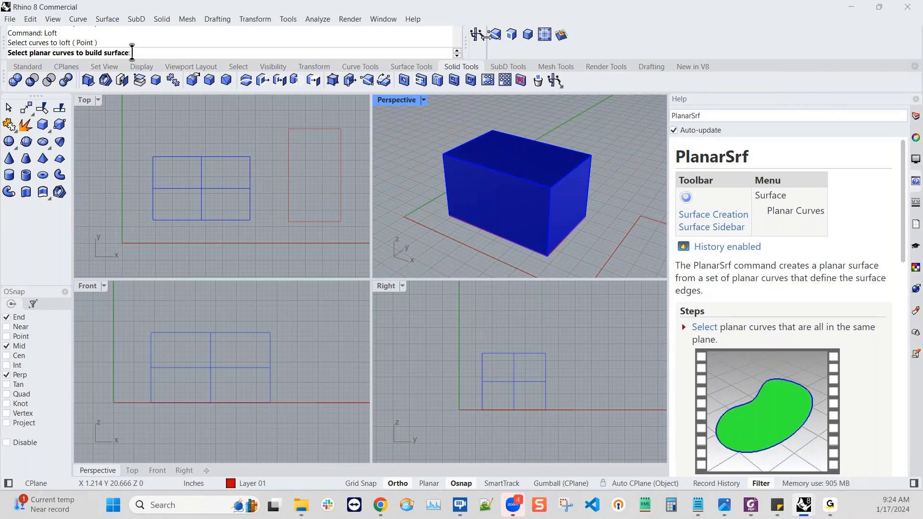
drag(528, 39, 595, 40)
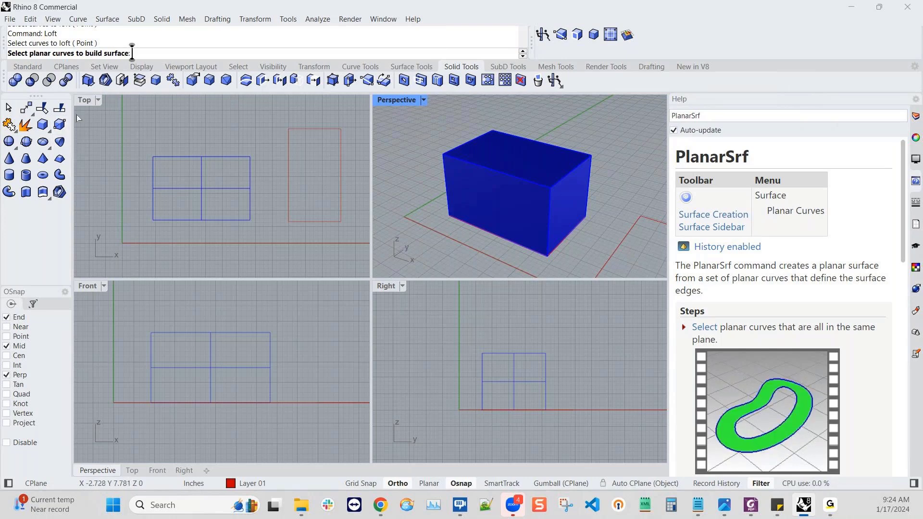
- Copy the surface from planar curves, straight extrude and offset curve tools into the docked PushPull toolbar
click(406, 69)
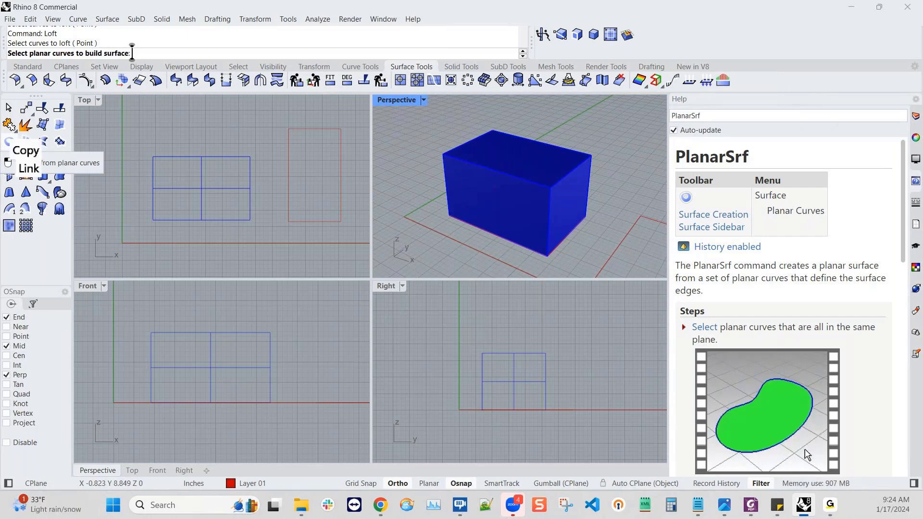
ctrl+drag(7, 162, 650, 38)
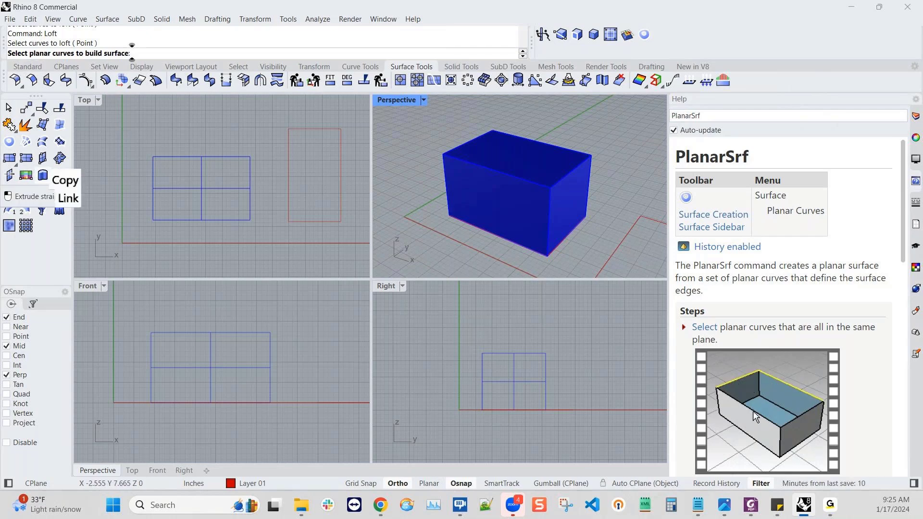
ctrl+drag(43, 175, 665, 41)
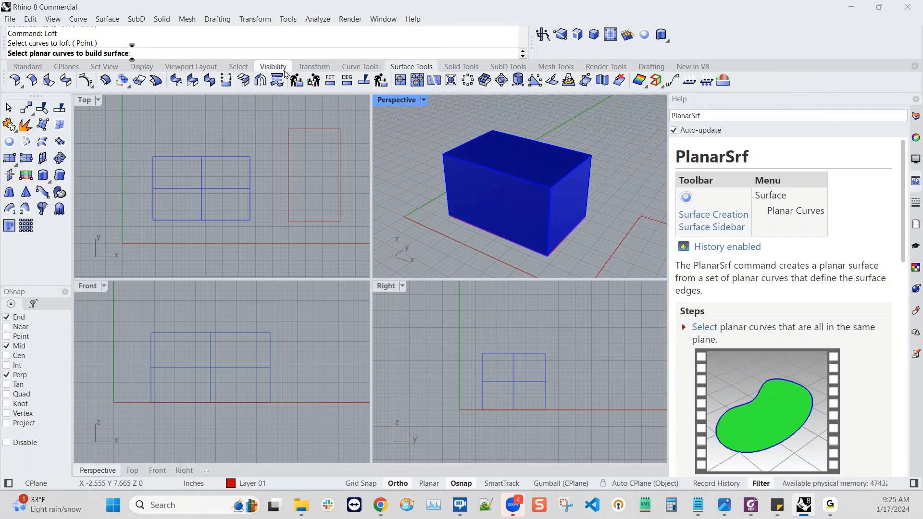
click(370, 67)
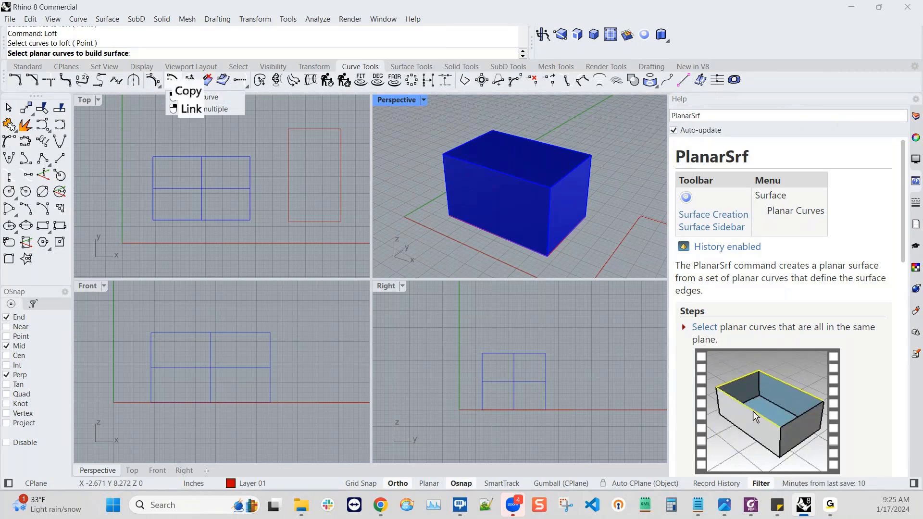
ctrl+drag(677, 71, 699, 44)
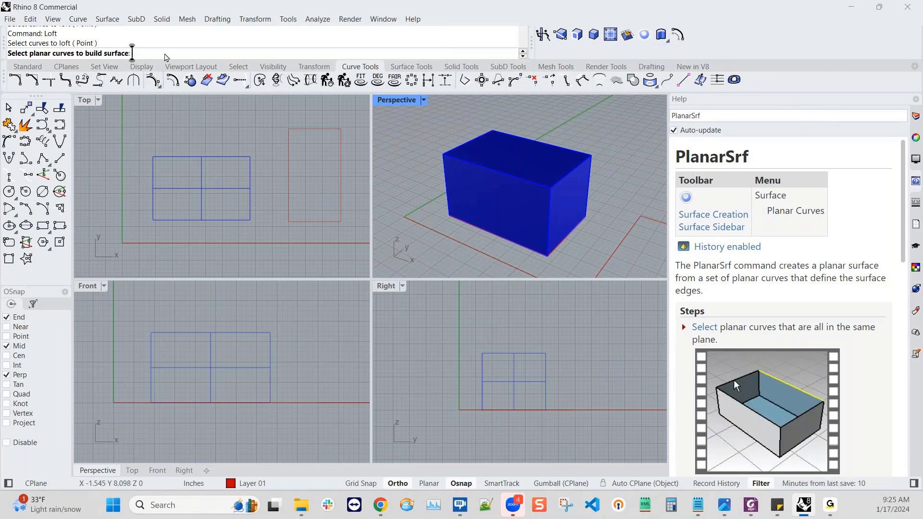
- Cancel PlanarSrf and run Offset by name to view its help topic, then exit the command
key(Escape)
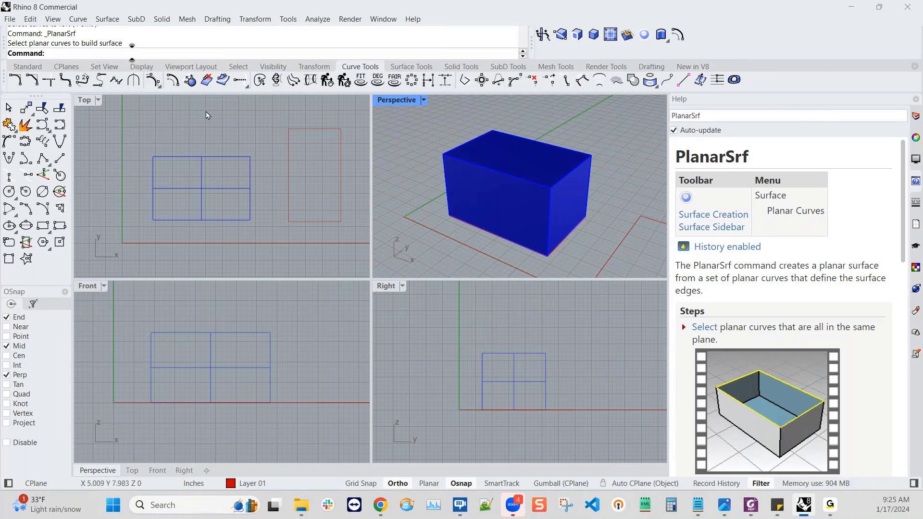
text(Offset)
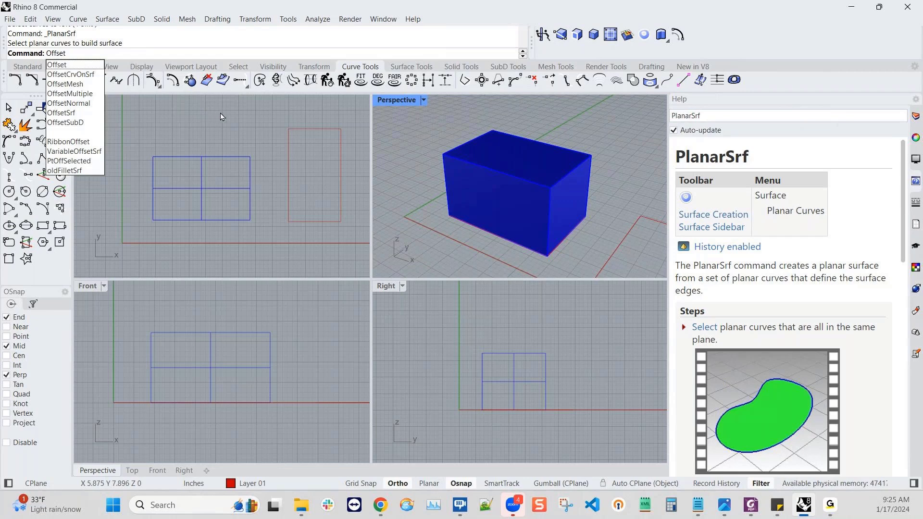
key(Return)
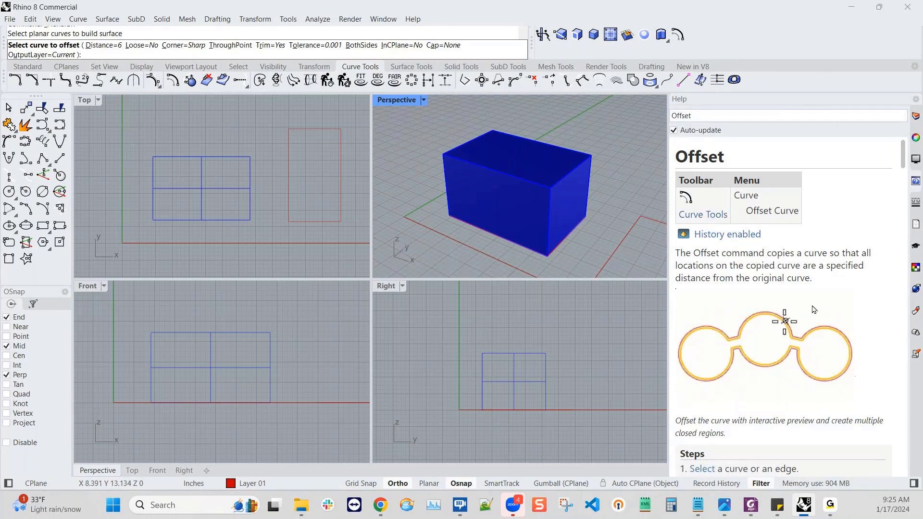
key(Escape)
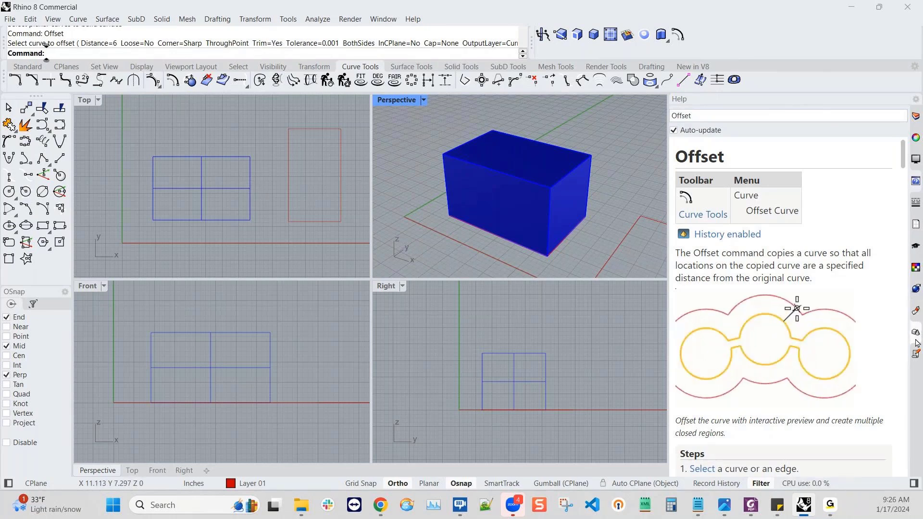
- Show the Tutorials panel, widen it slightly, and examine the contents of the training manuals, Sample Models and User's Guide
click(916, 246)
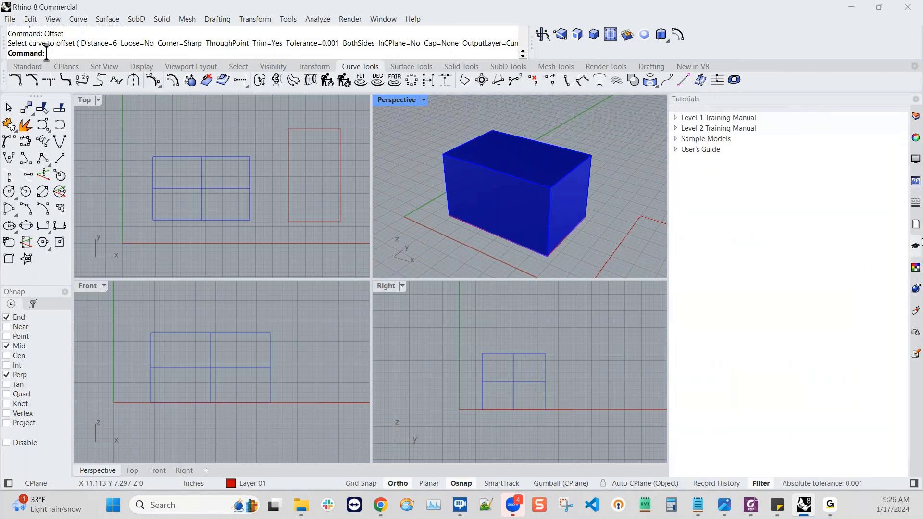
click(683, 118)
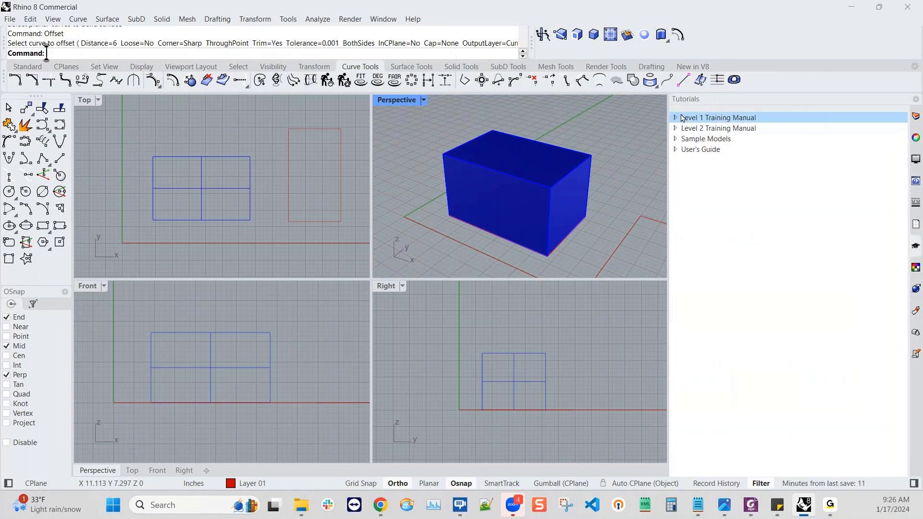
click(676, 119)
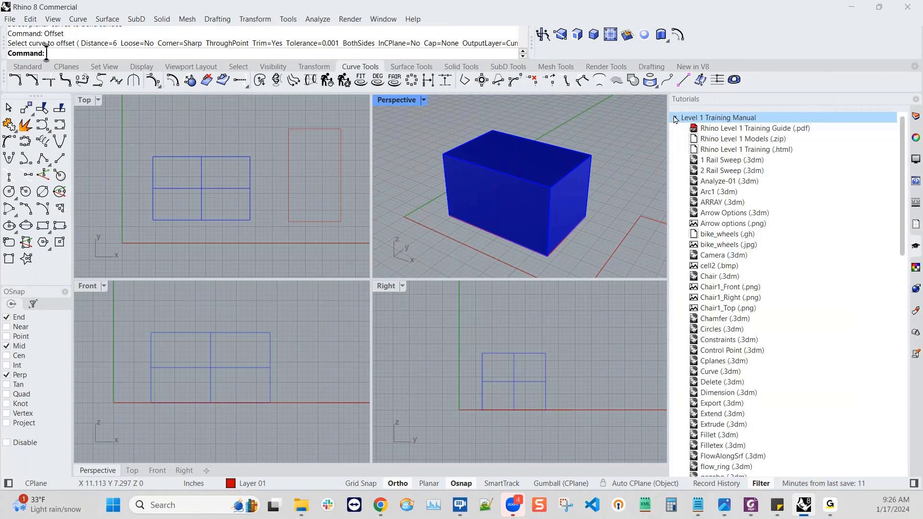
click(676, 118)
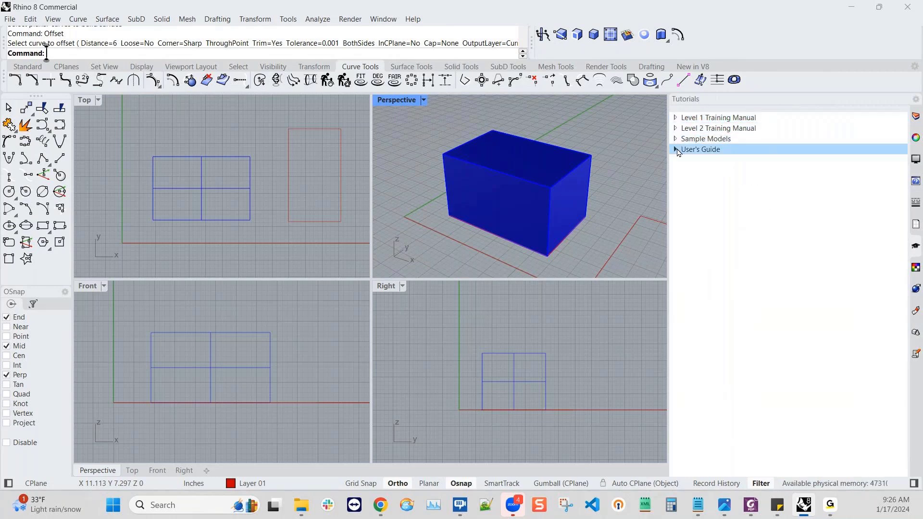
click(676, 118)
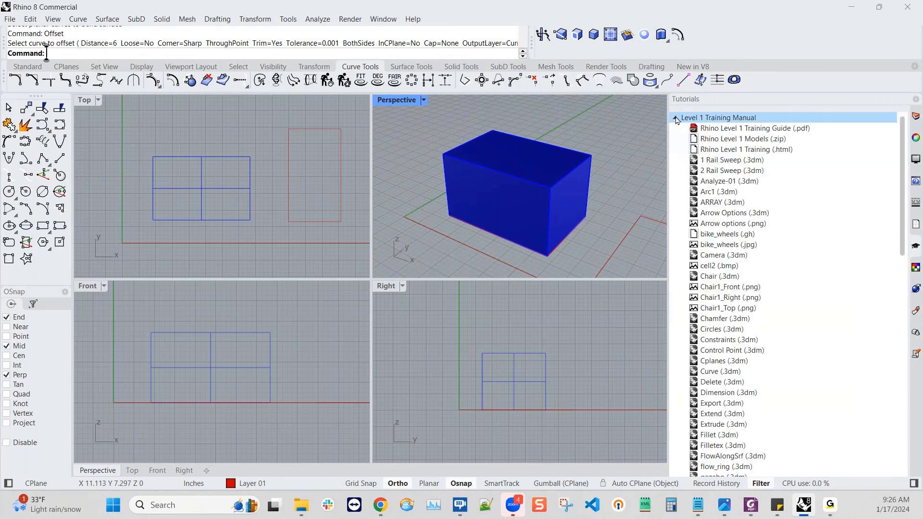
drag(669, 161, 678, 159)
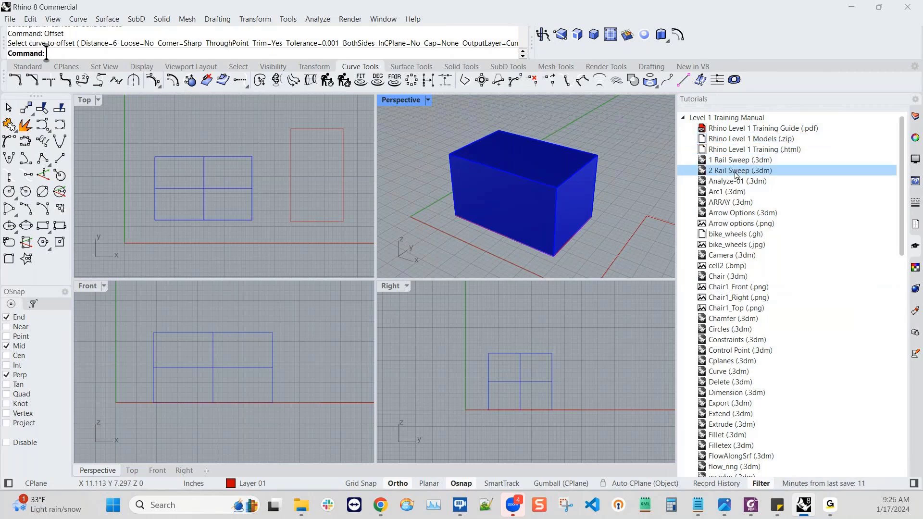
click(683, 119)
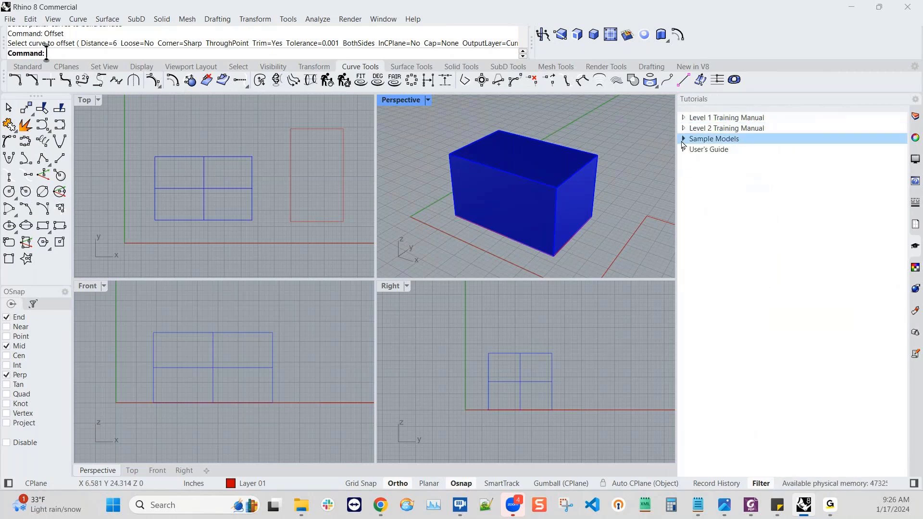
click(683, 139)
click(683, 139)
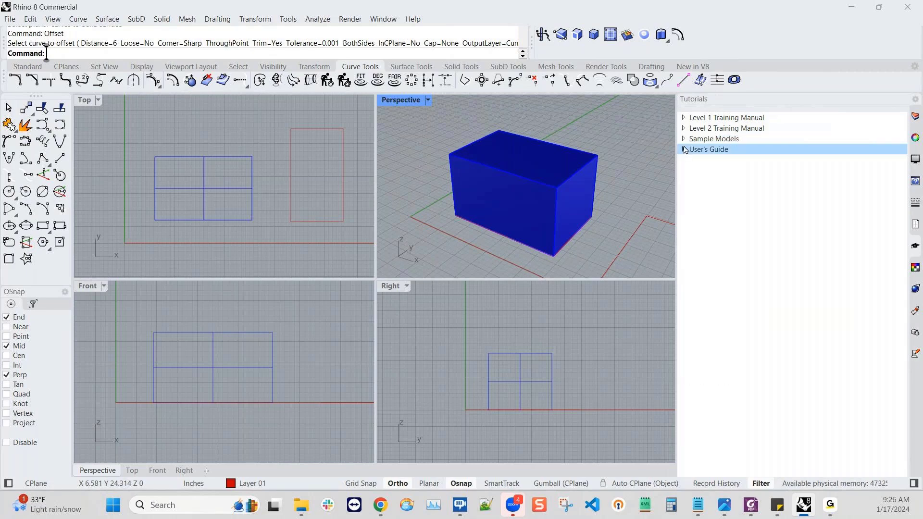
click(684, 150)
click(683, 128)
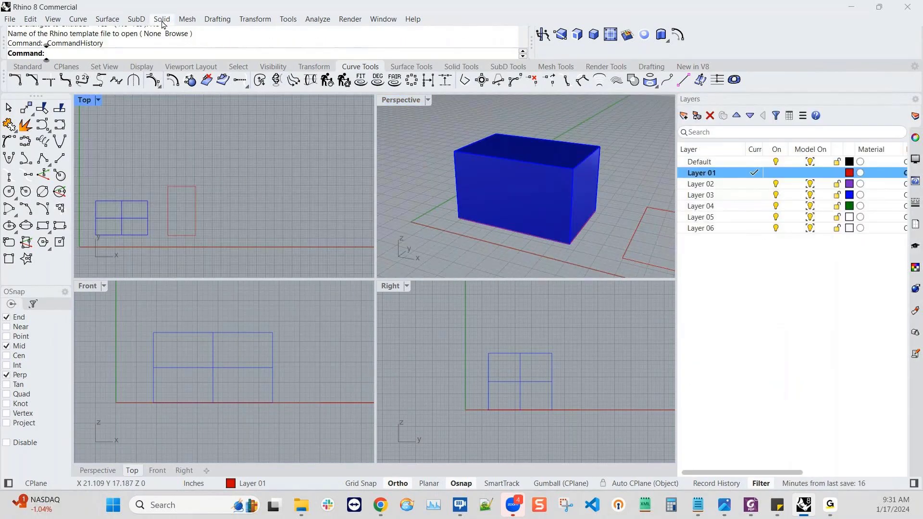
- Draw a vertical solid cylinder beside the red rectangle, about 3 inches in radius and about 6 inches tall, and check its selection
click(162, 18)
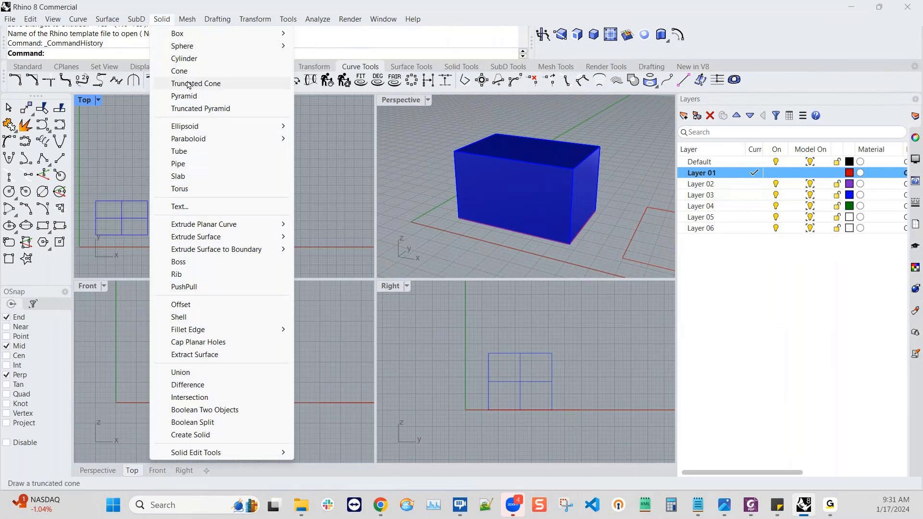
click(195, 58)
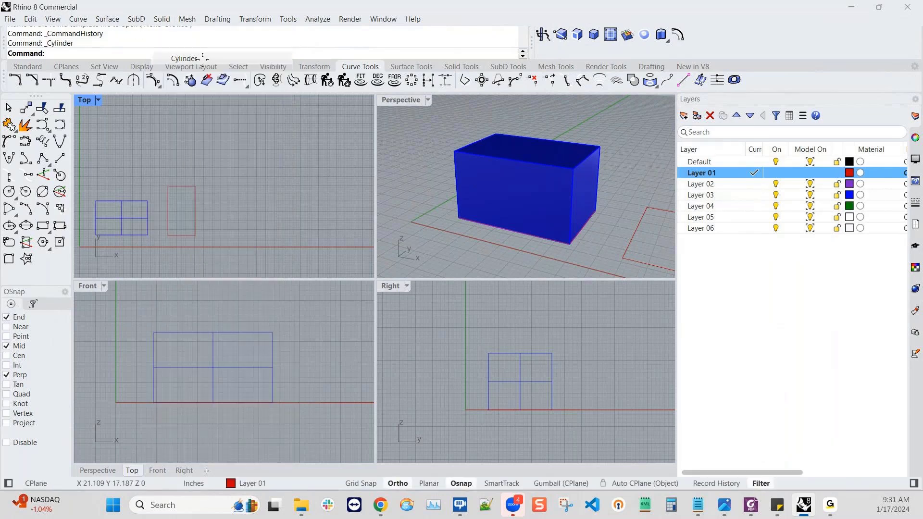
click(231, 212)
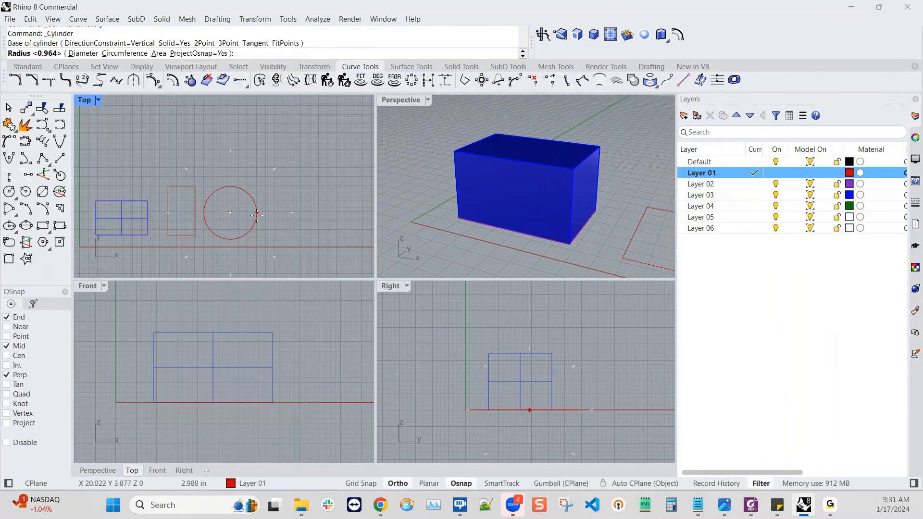
click(257, 215)
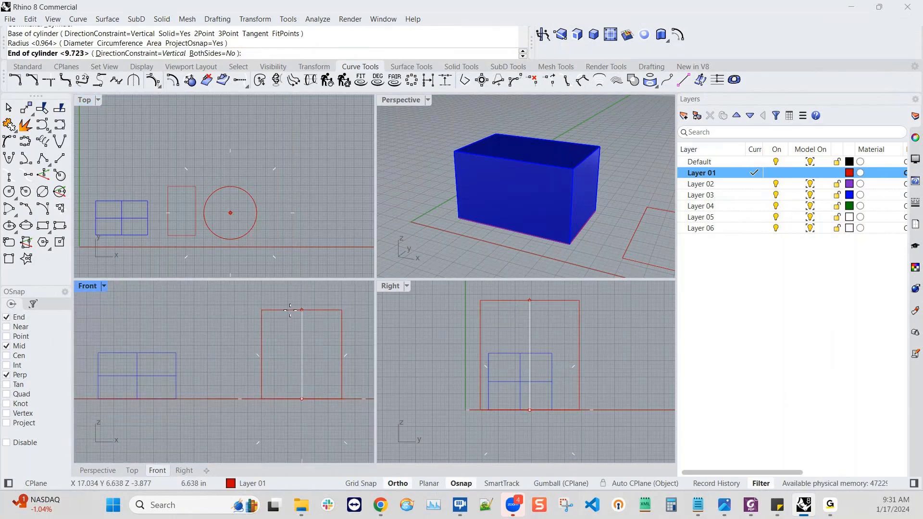
click(244, 314)
scroll(524, 200, down, 3)
shift+right_drag(609, 198, 515, 202)
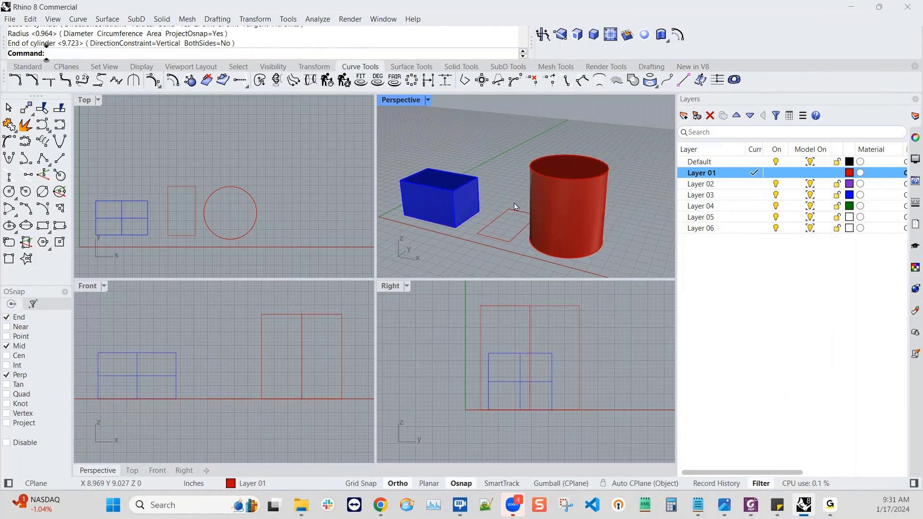
click(583, 206)
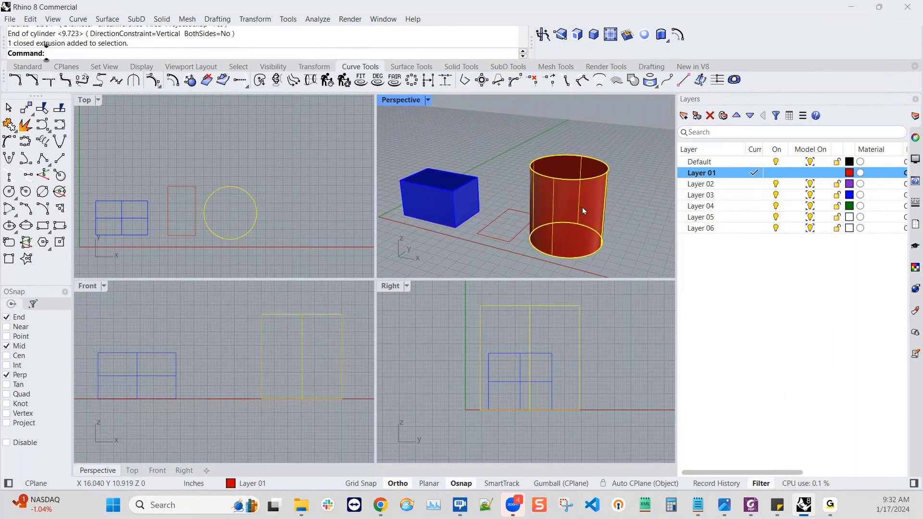
click(309, 206)
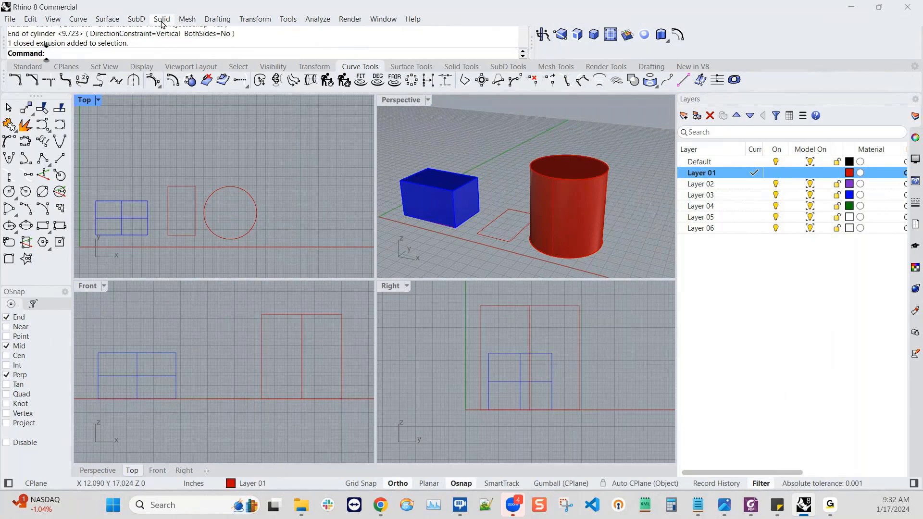
- Make Layer 04 current and draw a vertical solid cone beside the red cylinder, about as wide and tall as the cylinder
click(162, 20)
mouse_move(201, 38)
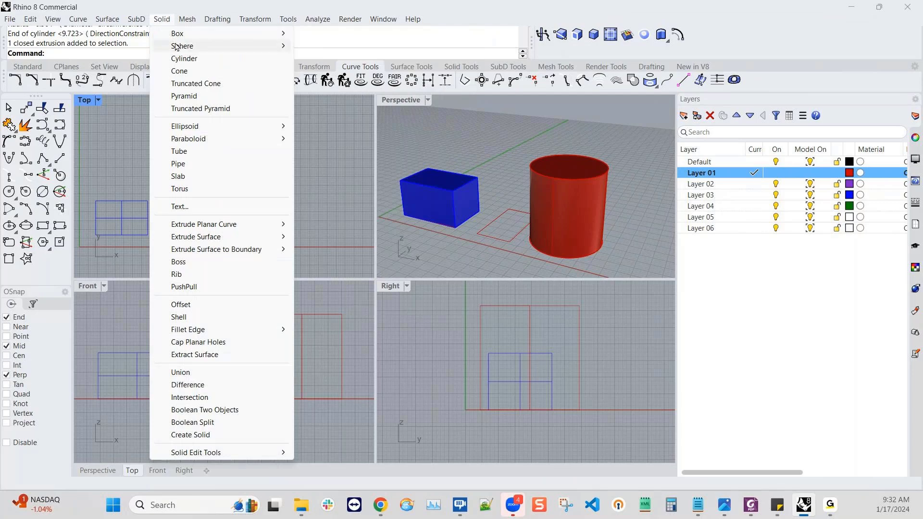
click(182, 71)
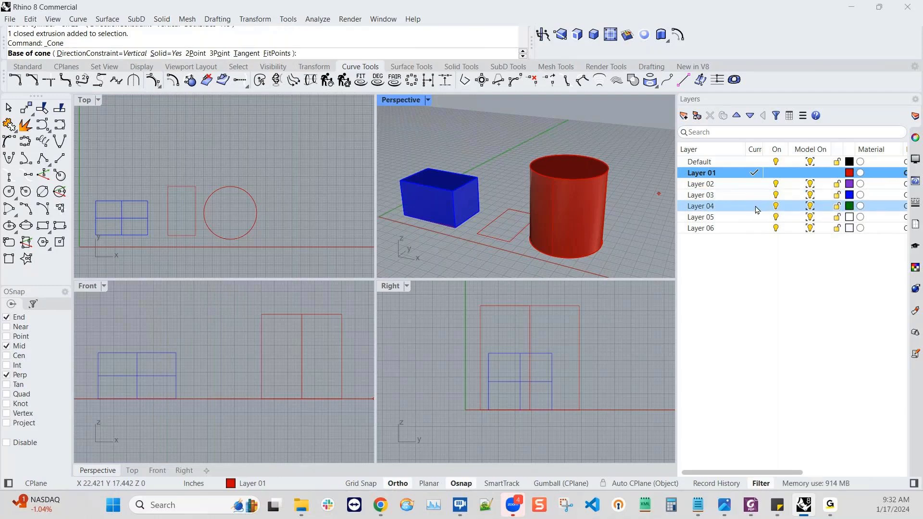
click(755, 206)
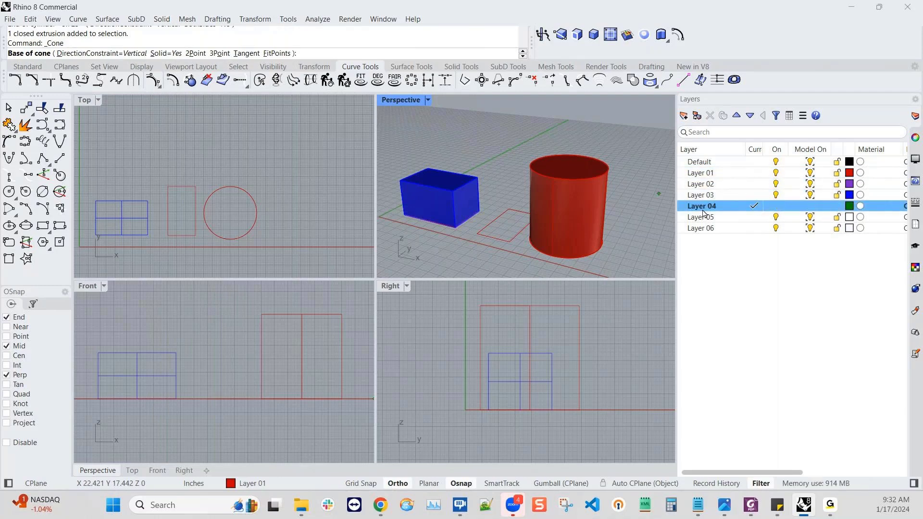
click(310, 215)
click(336, 215)
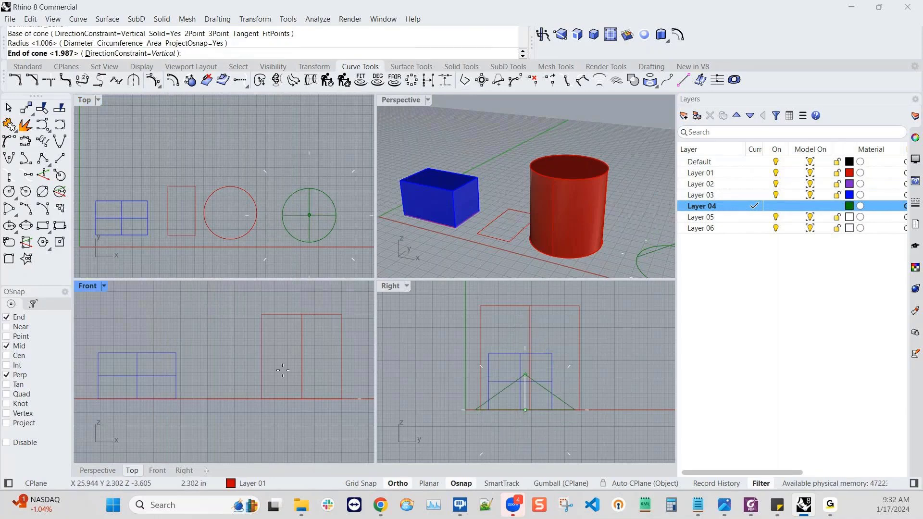
scroll(282, 371, down, 2)
right_drag(288, 373, 204, 379)
click(308, 335)
right_drag(346, 226, 339, 226)
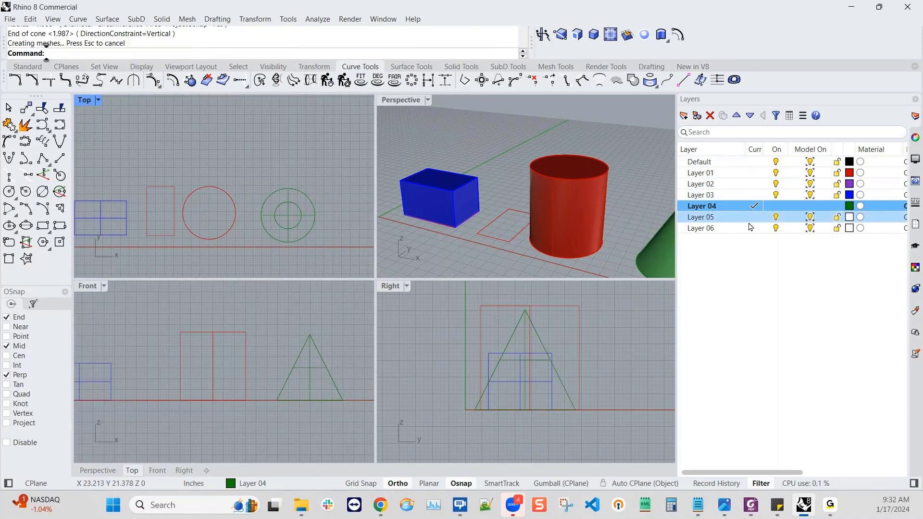
- Draw a two-point sphere on the ground plane beyond the cone, about as wide as the cone's base
scroll(277, 187, down, 3)
right_drag(284, 188, 220, 188)
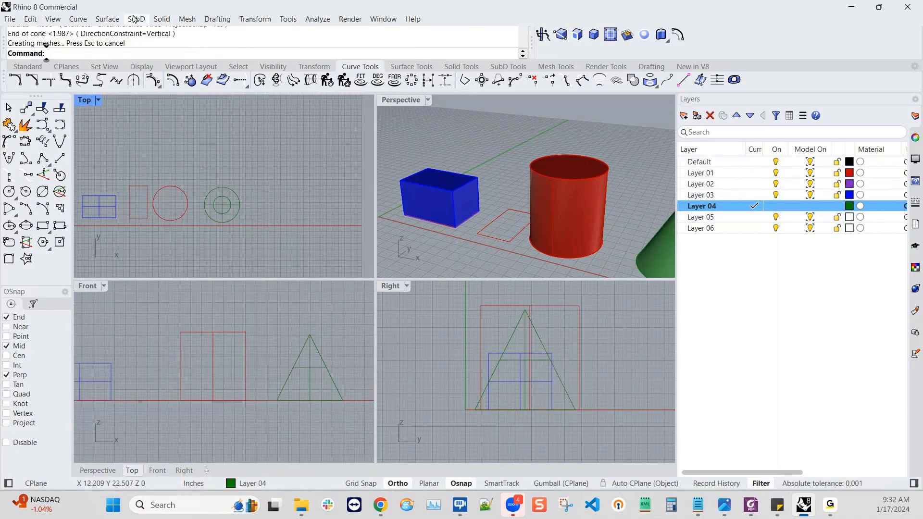
click(162, 19)
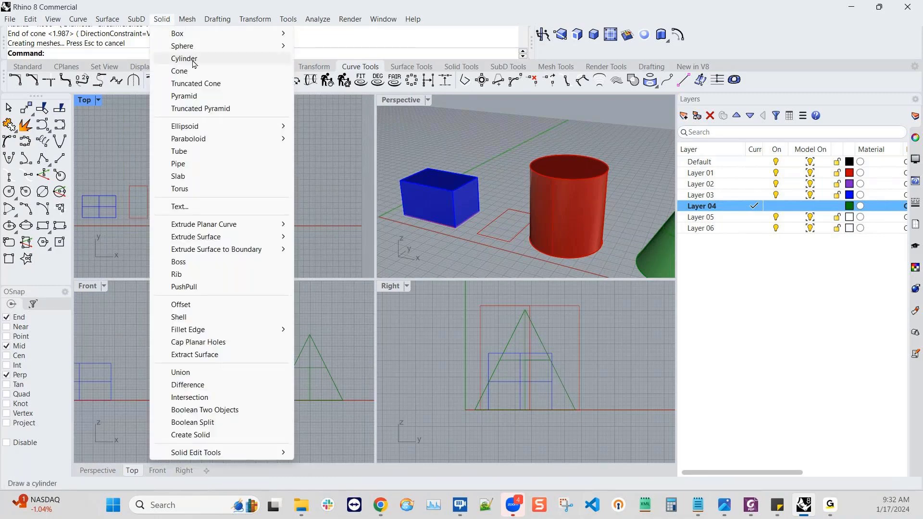
mouse_move(227, 46)
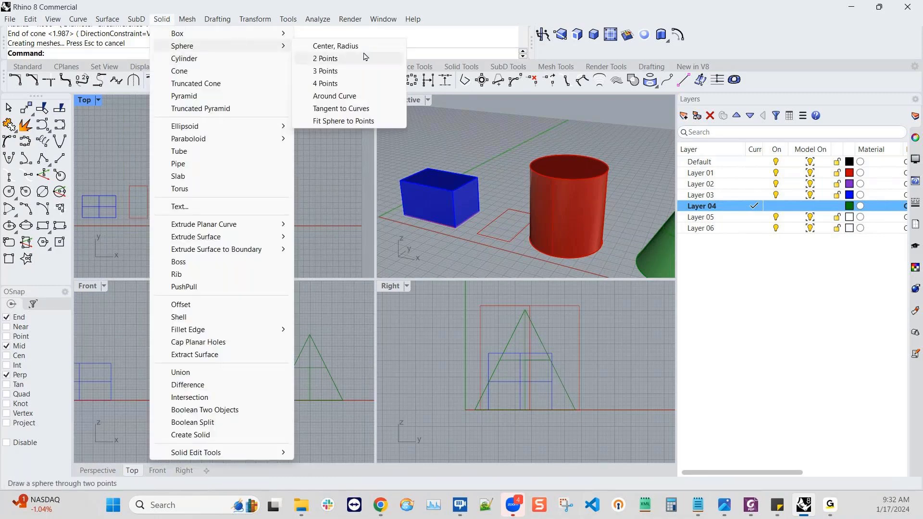
click(328, 58)
click(276, 202)
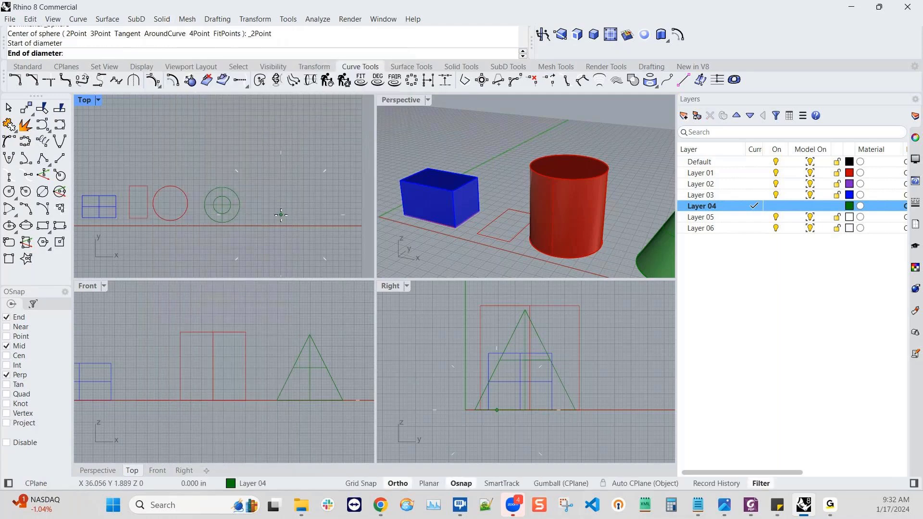
click(311, 202)
scroll(190, 380, down, 6)
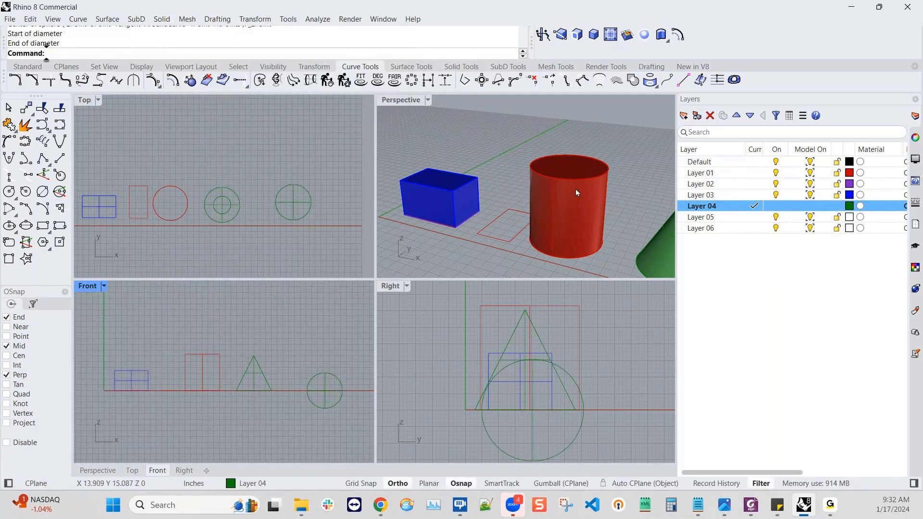
scroll(576, 189, down, 5)
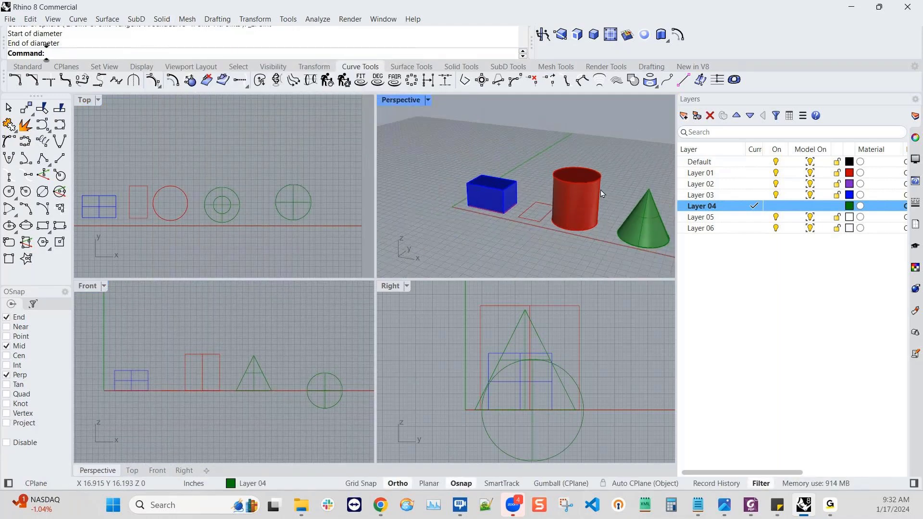
right_drag(496, 189, 510, 205)
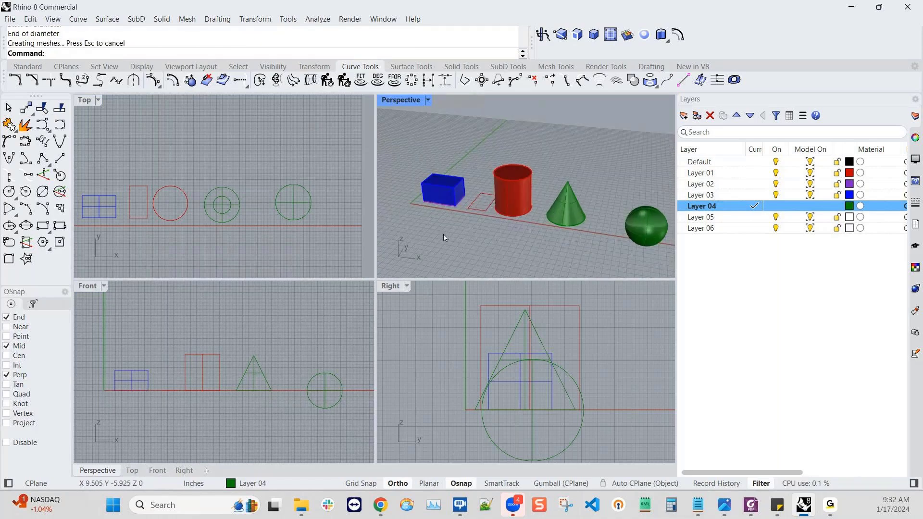
right_drag(574, 238, 529, 276)
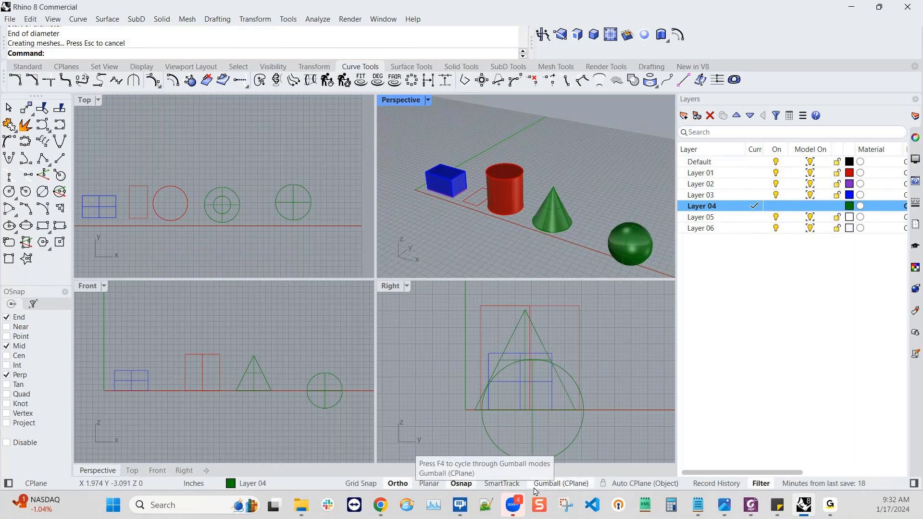
- Turn on the Gumball and delete the red rectangle between the blue box and the cylinder
click(572, 486)
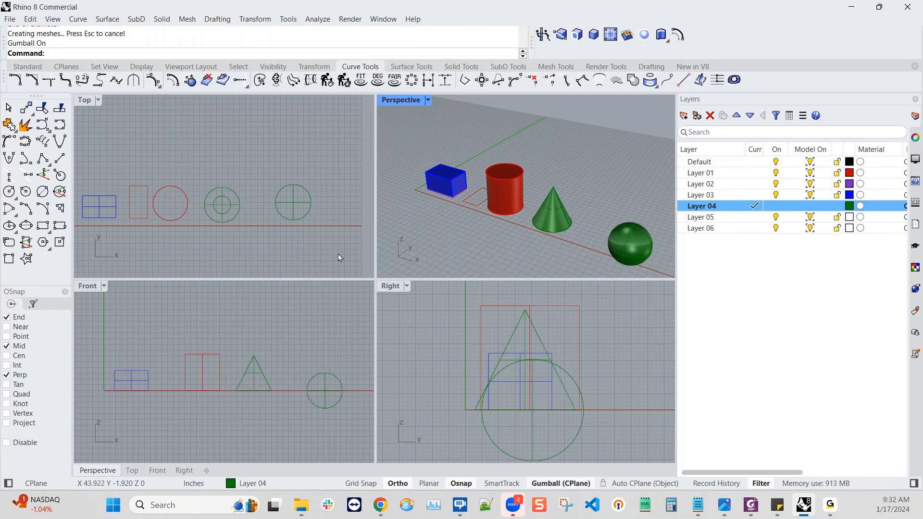
right_drag(483, 216, 497, 221)
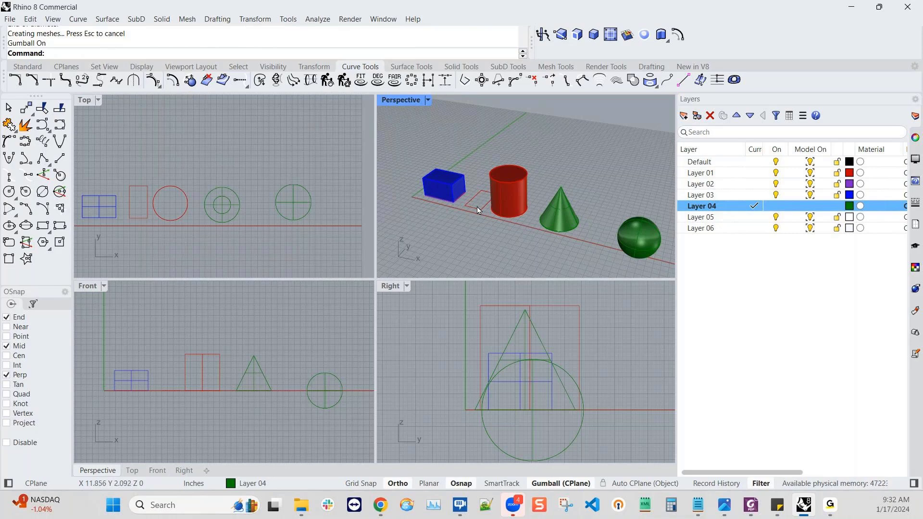
click(478, 210)
key(Delete)
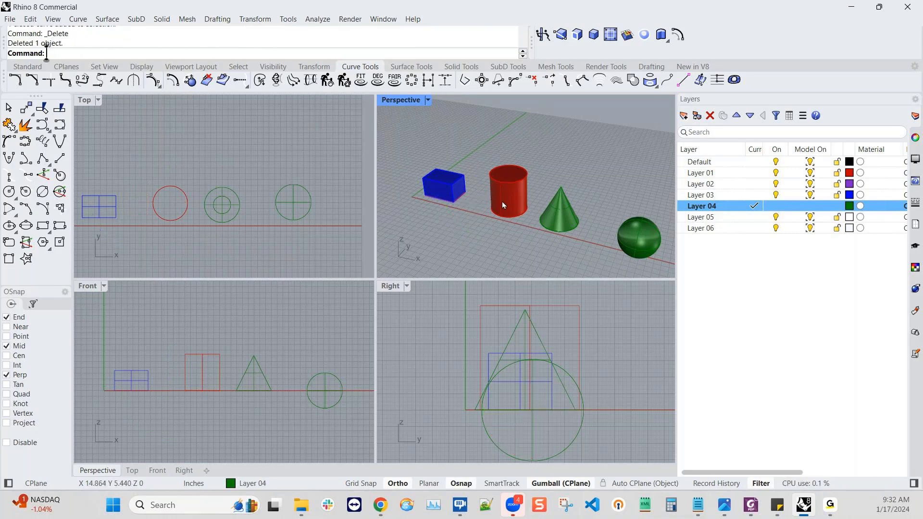
click(513, 198)
click(509, 234)
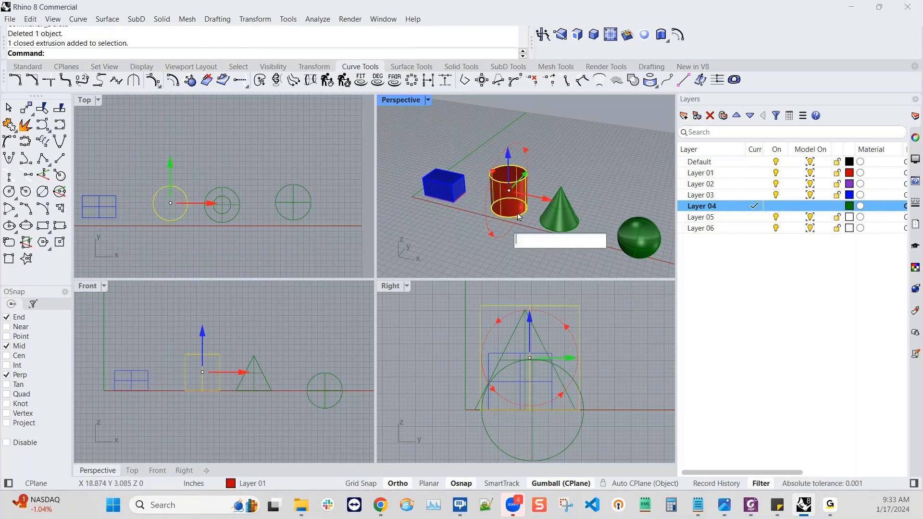
key(Escape)
key(Escape)
right_drag(509, 231, 511, 235)
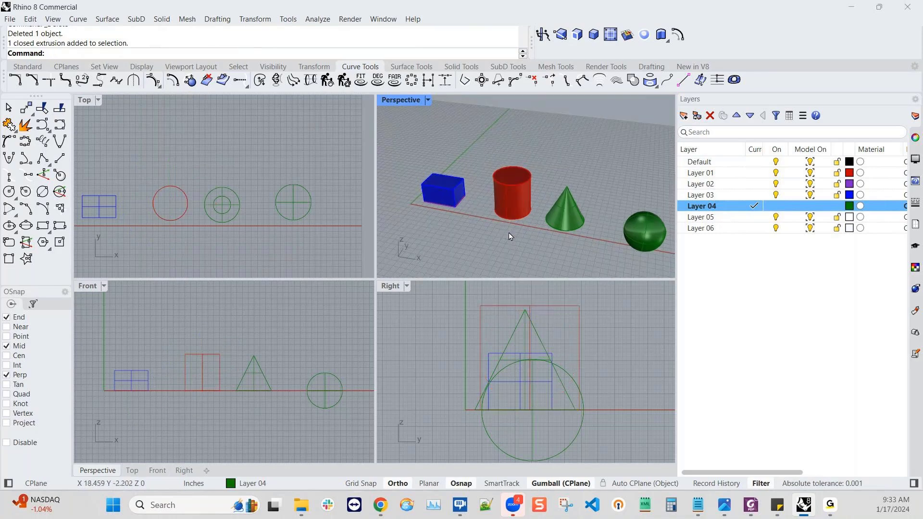
- Maximize the Perspective viewport and move the red cylinder along the X axis close to the blue box with the Gumball
double_click(407, 103)
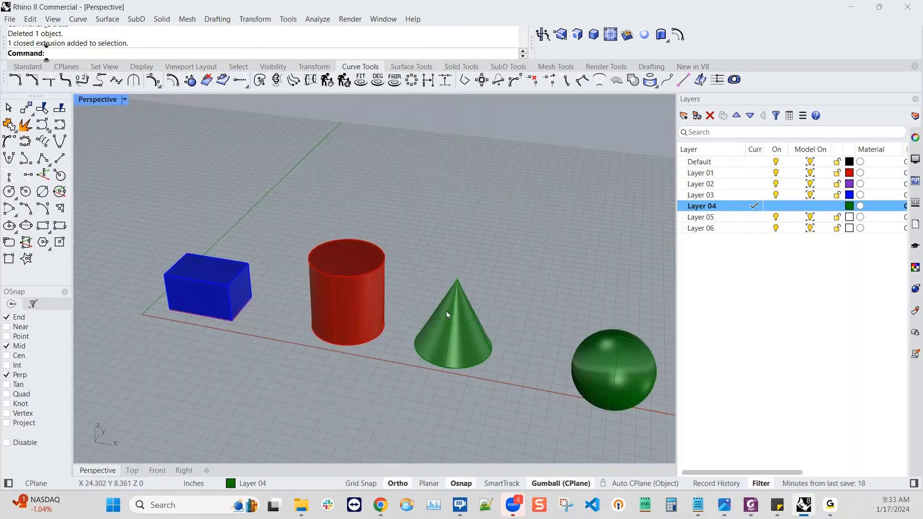
right_drag(447, 313, 430, 299)
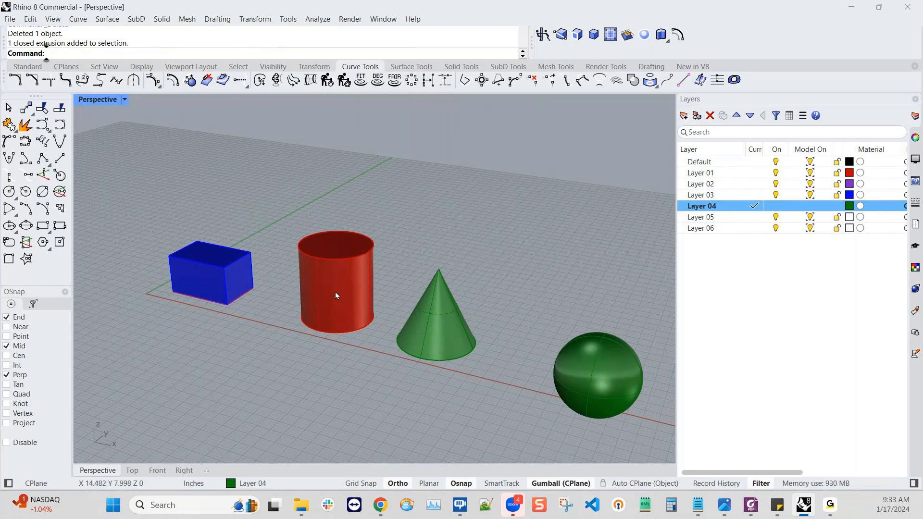
click(339, 297)
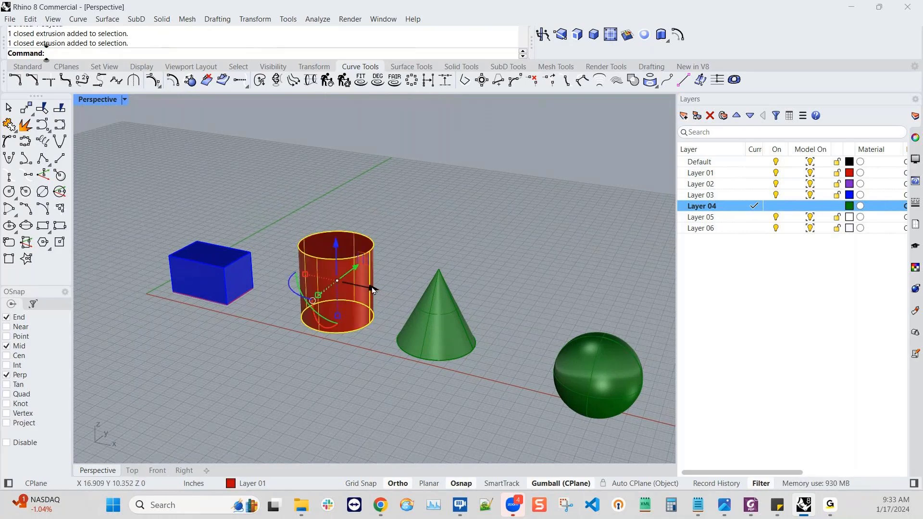
drag(375, 291, 331, 285)
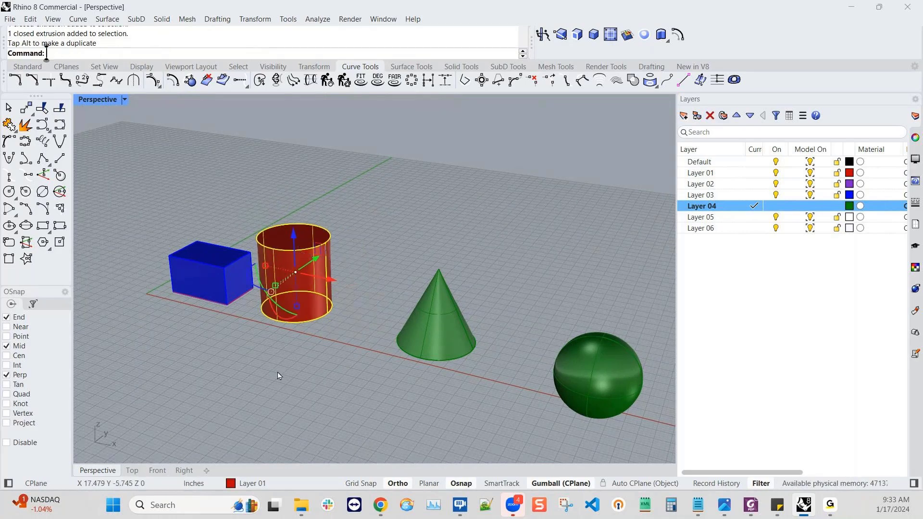
right_drag(278, 372, 296, 379)
- Move the green cone along the X axis toward the red cylinder with the Gumball
click(455, 321)
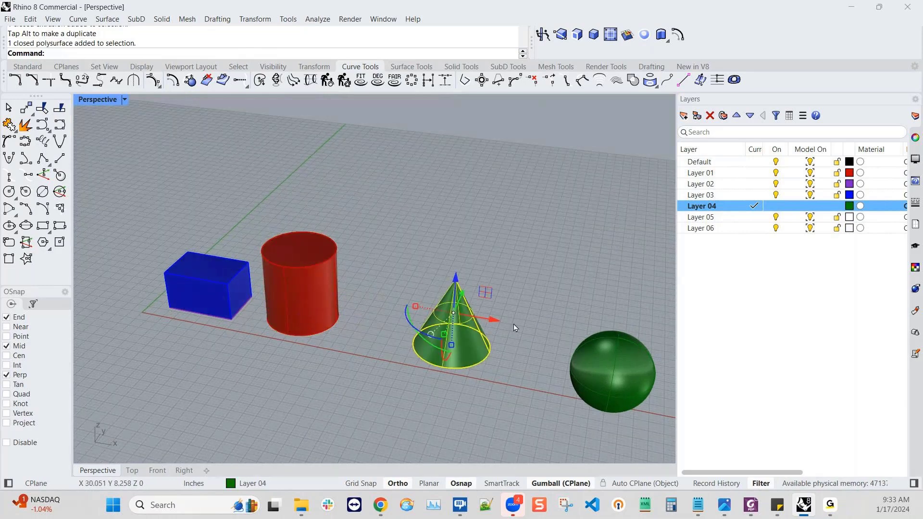
right_drag(499, 325, 462, 348)
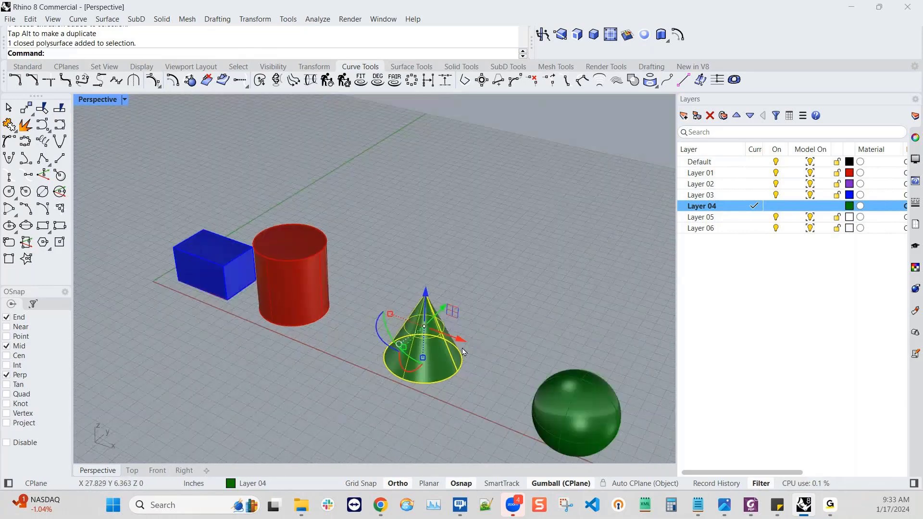
drag(462, 337, 407, 318)
right_drag(466, 387, 496, 380)
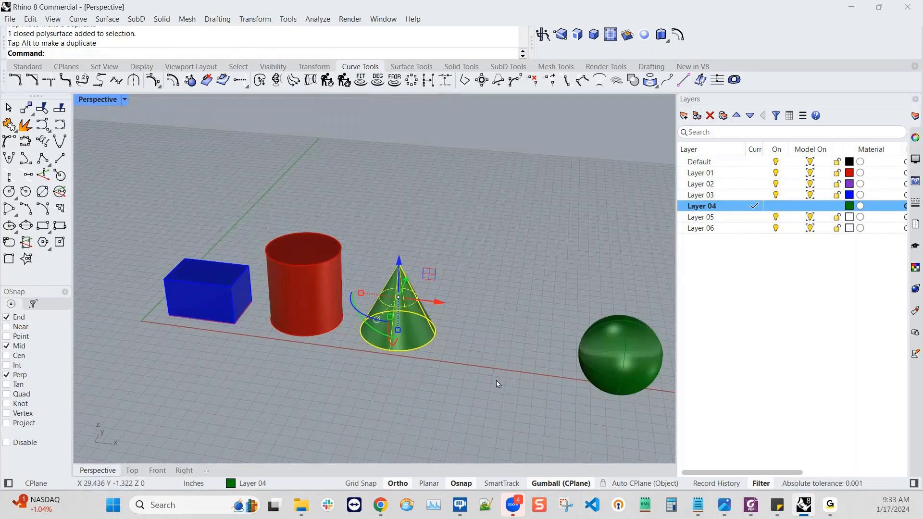
- Move the green sphere along the X axis until it sits close beside the cone
click(613, 354)
drag(610, 356, 531, 359)
right_drag(531, 358, 398, 387)
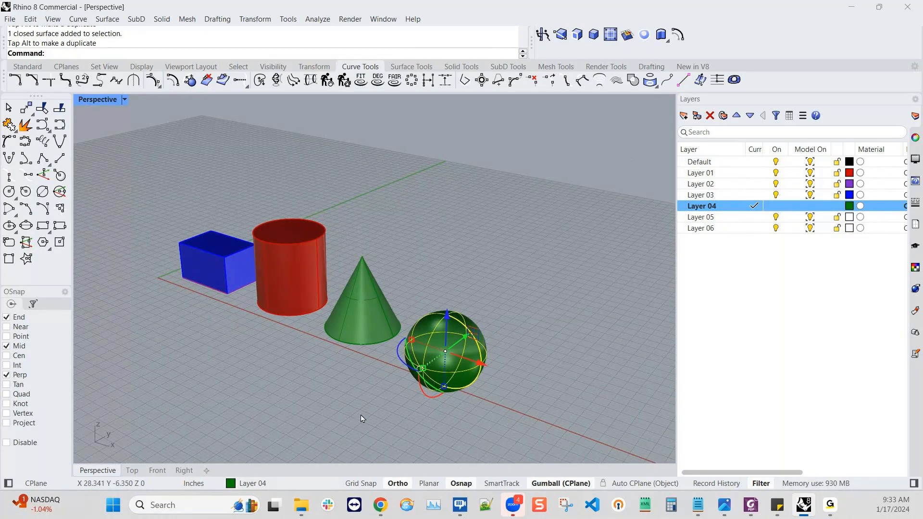
right_drag(360, 414, 380, 436)
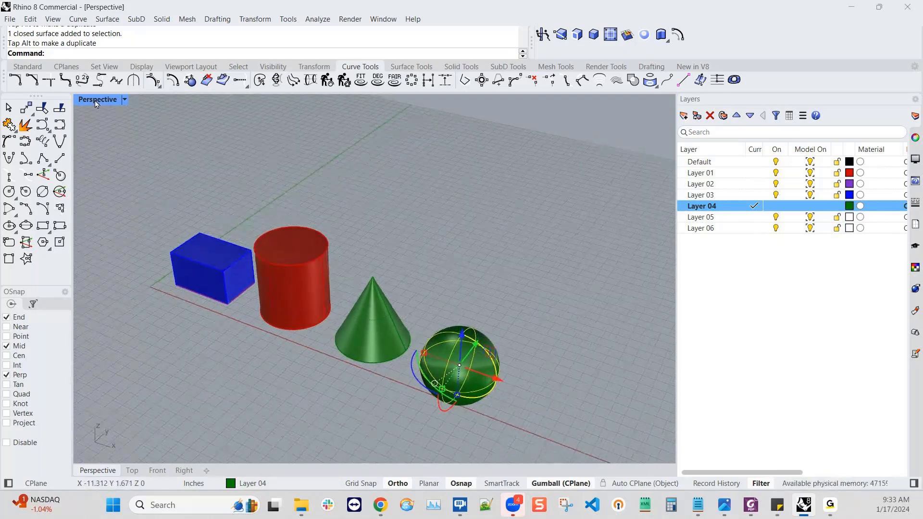
- Restore the four-viewport layout and raise the sphere in the Front view until it rests on the ground line
double_click(96, 100)
drag(276, 358, 276, 335)
click(602, 247)
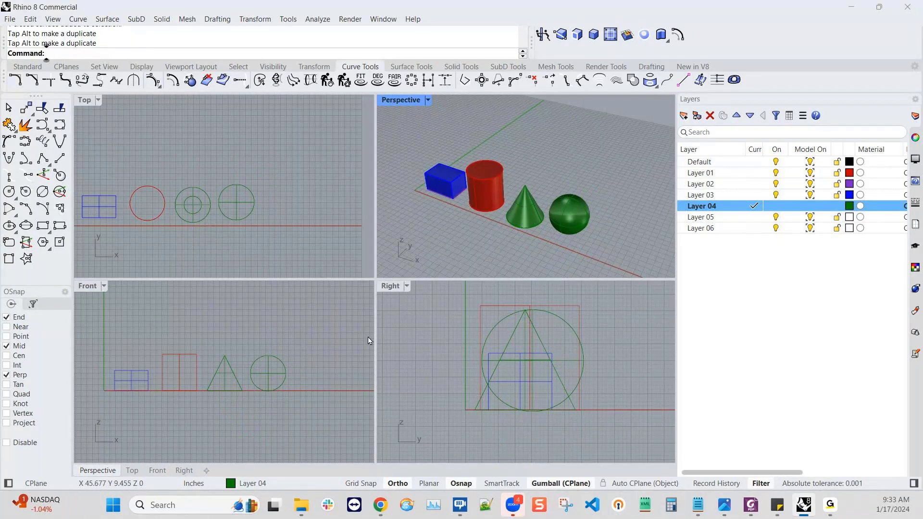
right_drag(609, 219, 592, 220)
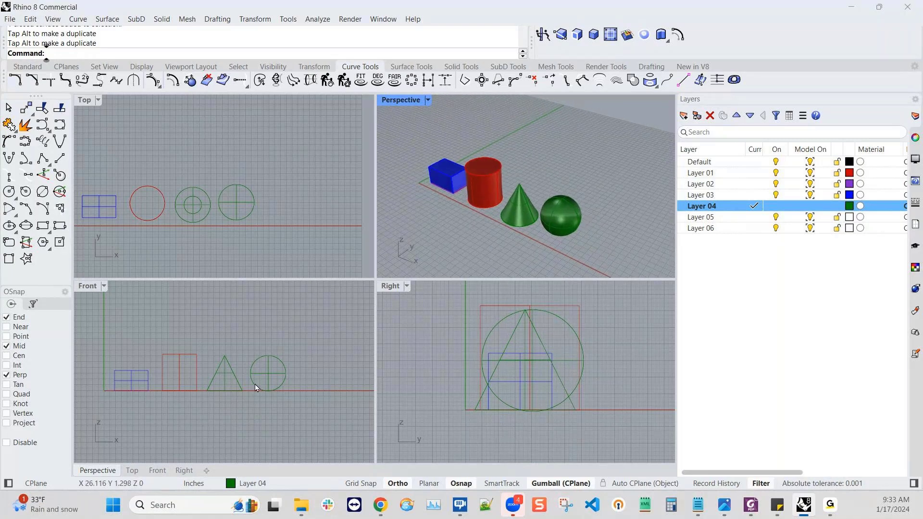
- Lower the sphere slightly in the Front view so its bottom dips below the ground line, then deselect it
click(281, 372)
drag(272, 333, 271, 341)
click(591, 235)
right_drag(592, 235, 612, 235)
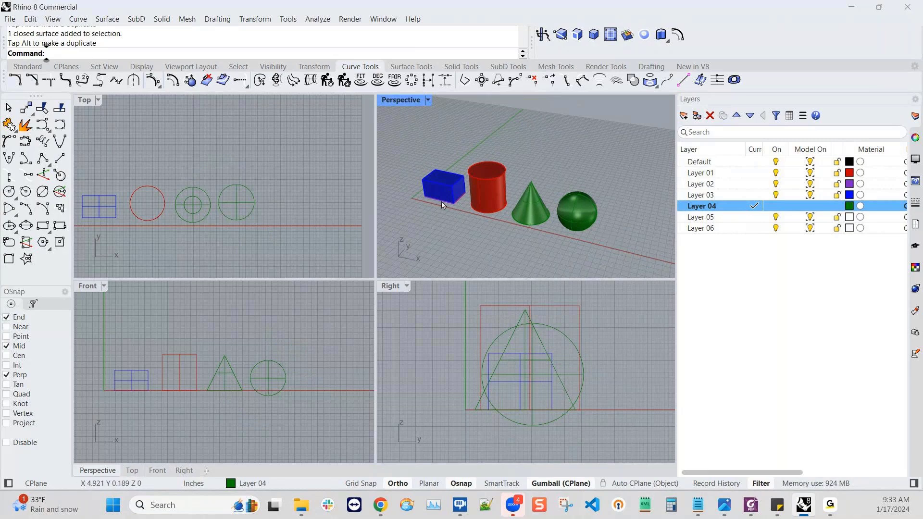
- Move the blue box 5 inches along the Y axis using the Gumball's numeric entry
right_drag(272, 183, 361, 185)
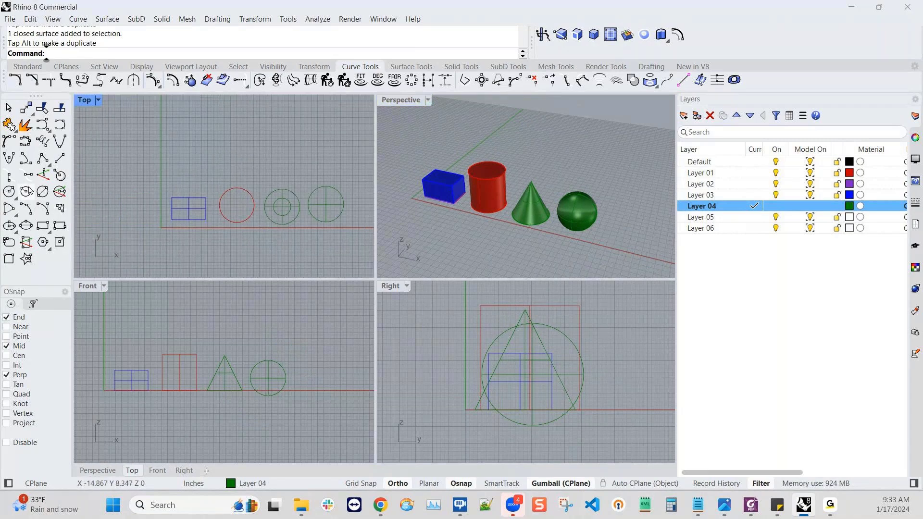
click(446, 177)
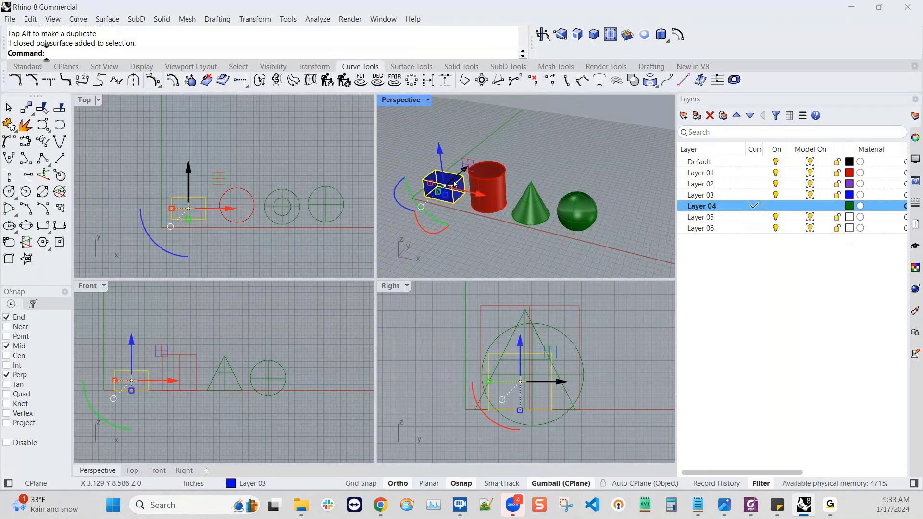
scroll(451, 176, up, 2)
scroll(451, 178, up, 1)
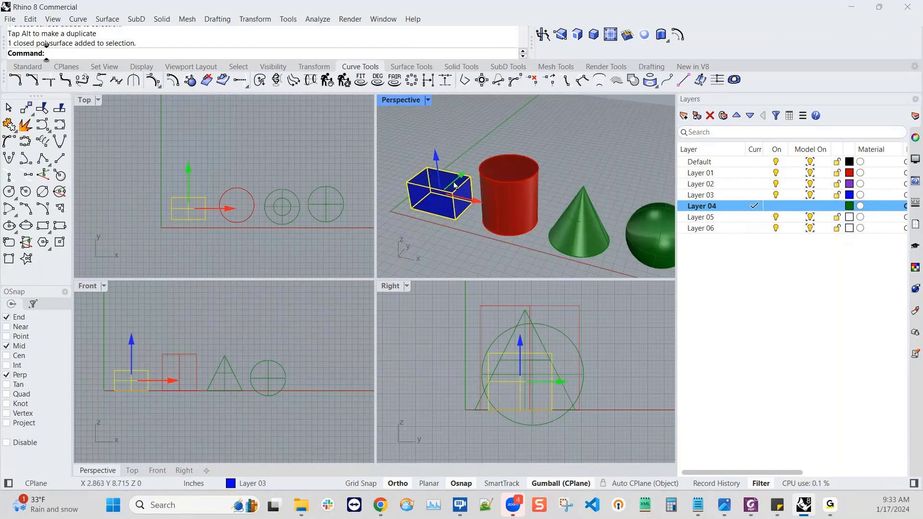
click(460, 178)
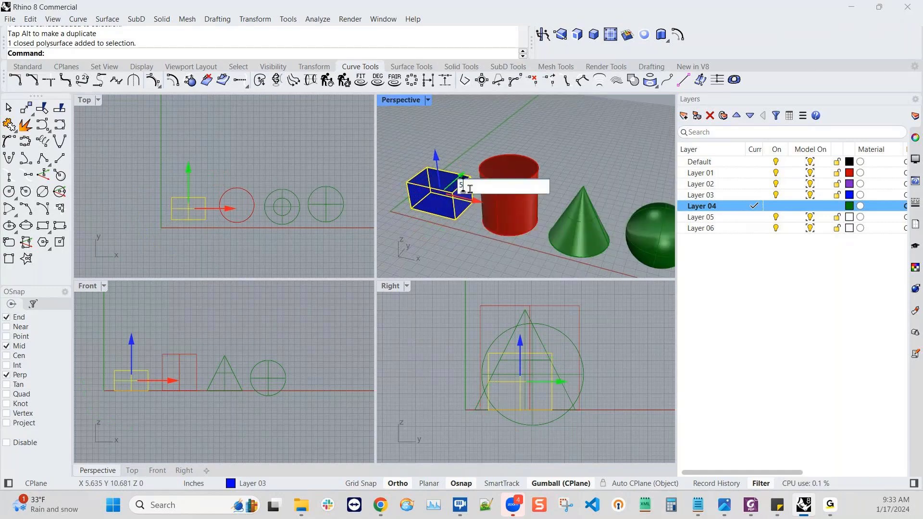
key(Return)
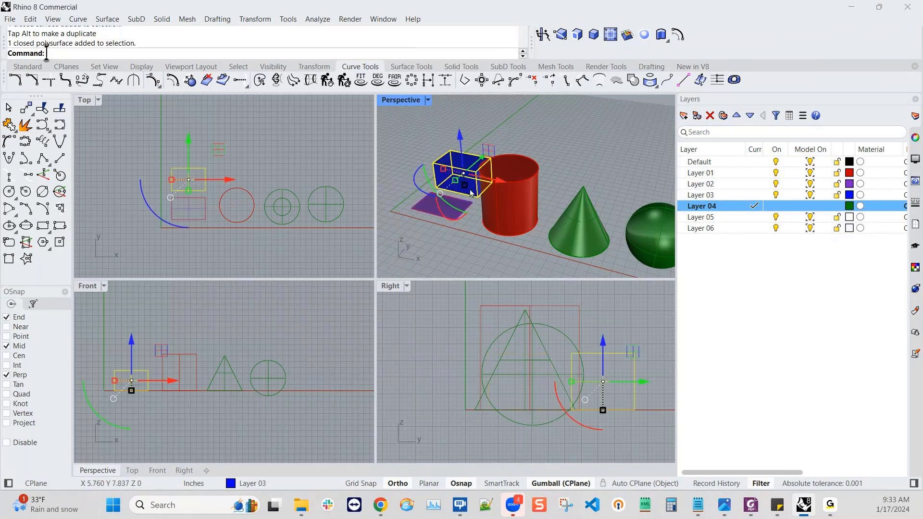
- Deselect the box and raise the cone along the Z axis using the Gumball's numeric entry
click(468, 246)
right_drag(468, 247, 487, 234)
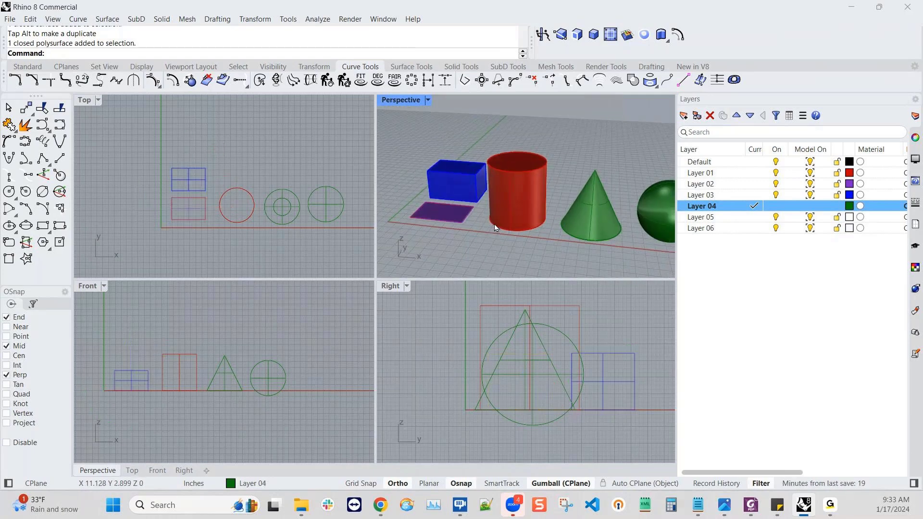
click(593, 203)
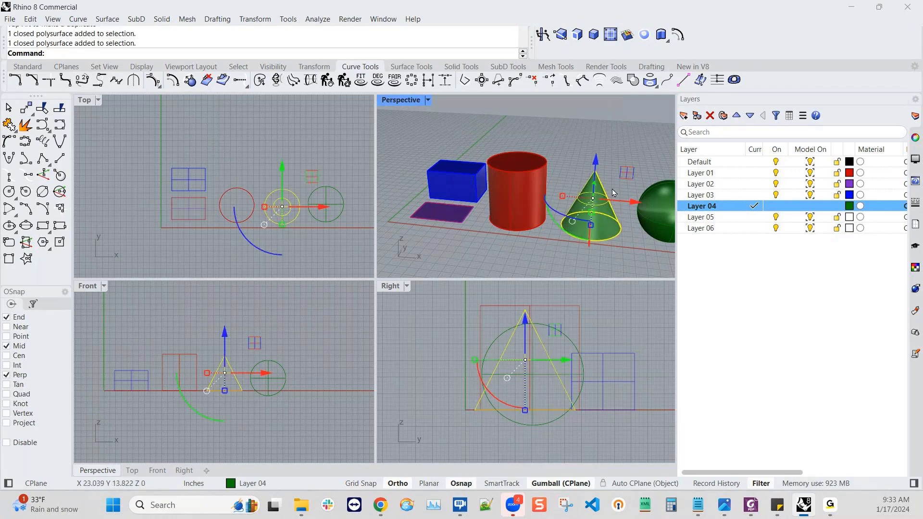
click(596, 168)
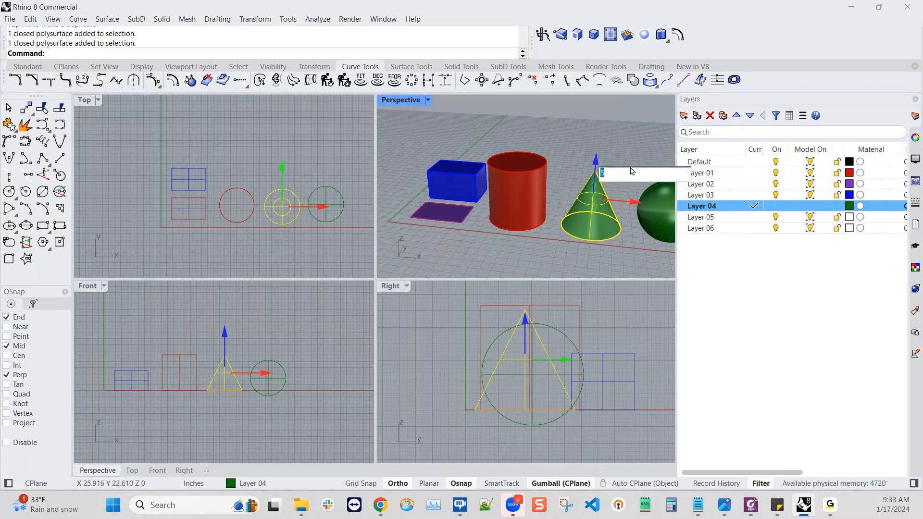
key(Escape)
right_drag(610, 208, 590, 214)
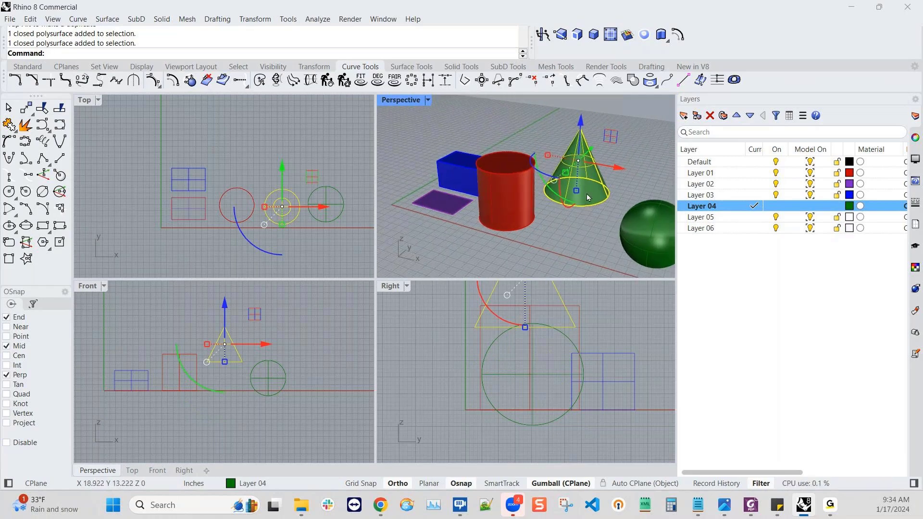
- Undo the cone's last vertical move and clear the selection
click(33, 66)
click(152, 83)
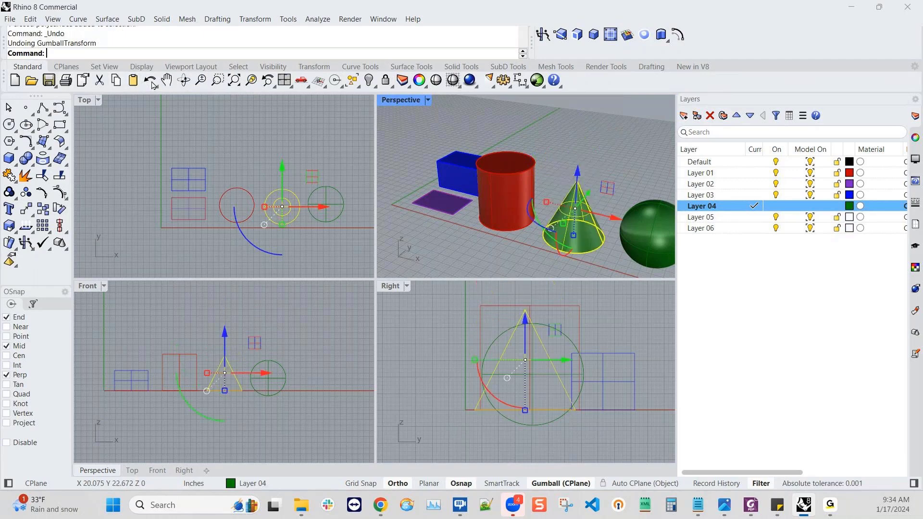
right_drag(550, 213, 575, 236)
key(Escape)
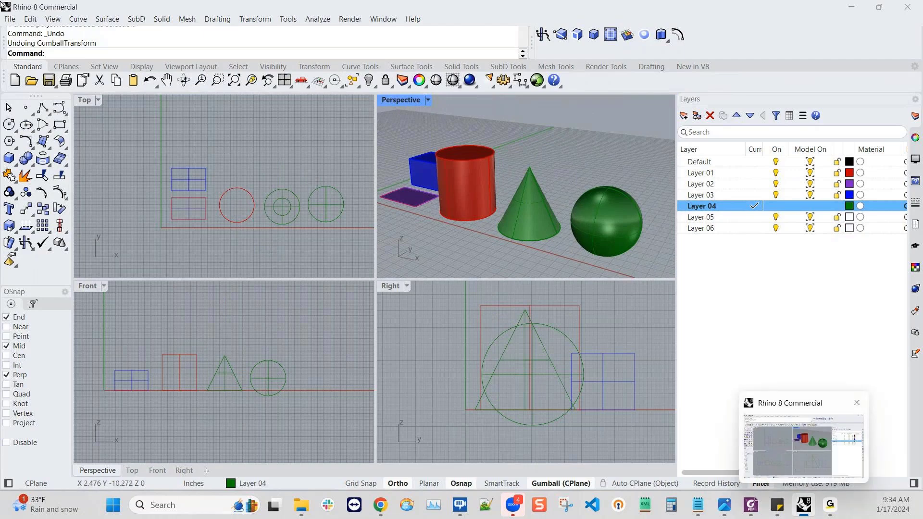
click(33, 19)
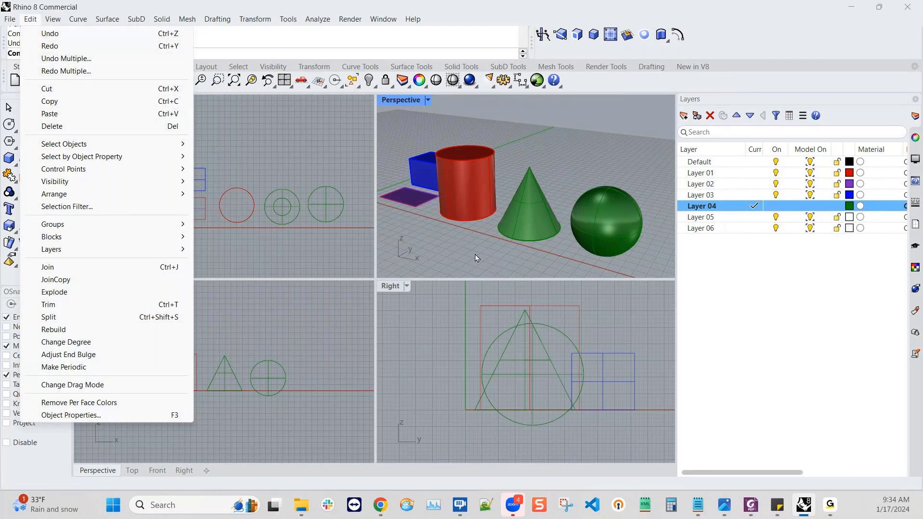
key(ctrl+z)
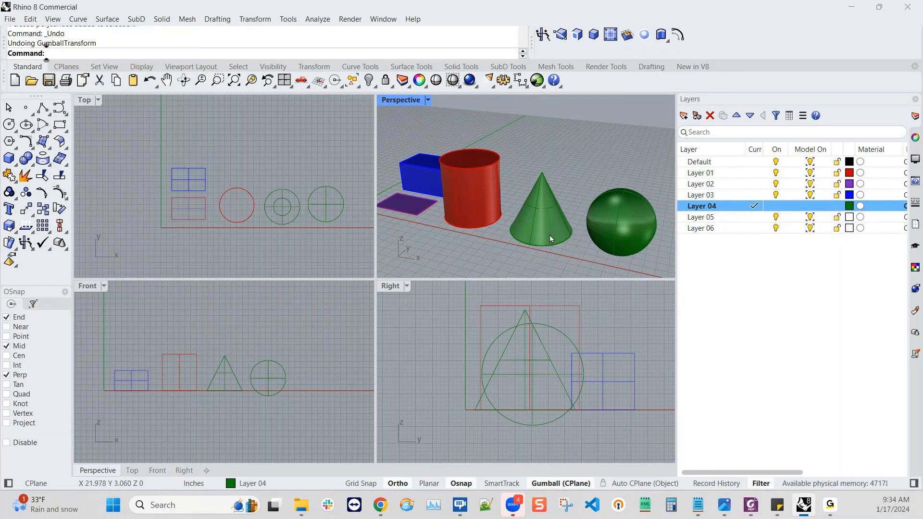
- Stretch the green sphere along the Y axis in the Top view to a little over twice its width with the Gumball's scale handle
click(603, 214)
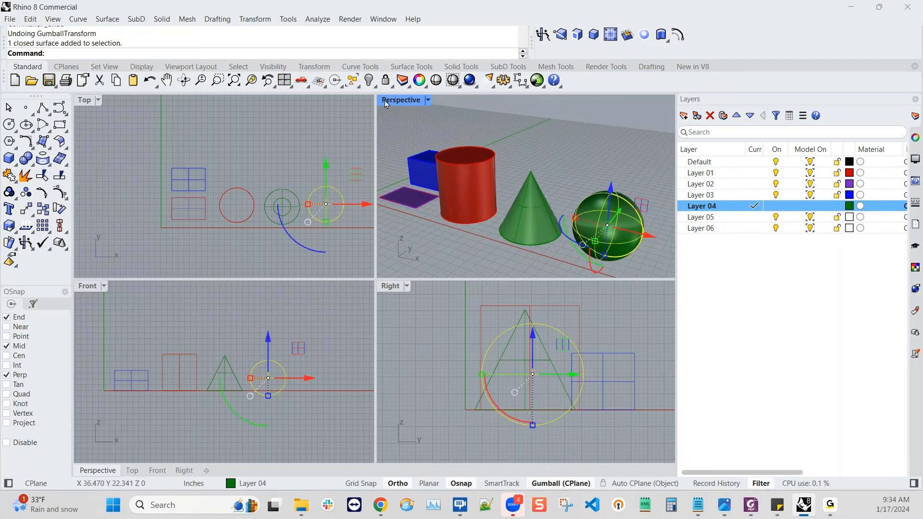
right_drag(434, 243, 508, 229)
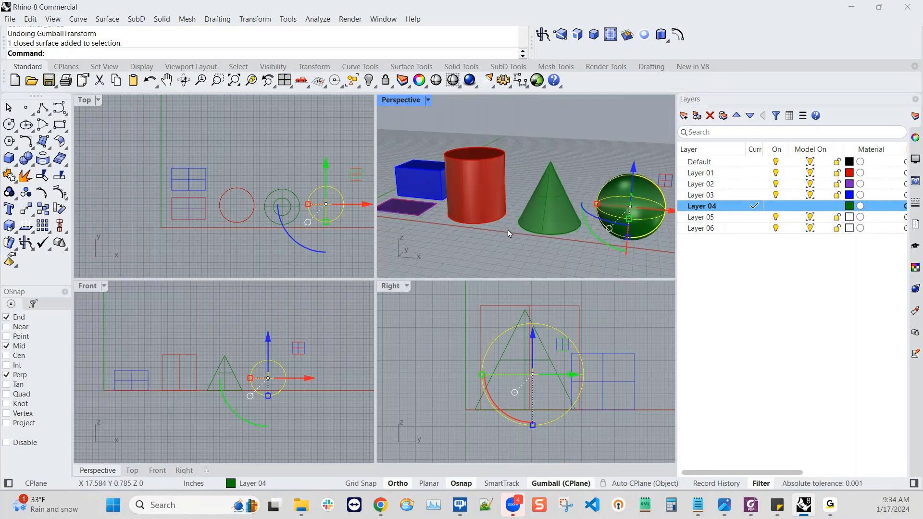
scroll(507, 229, down, 2)
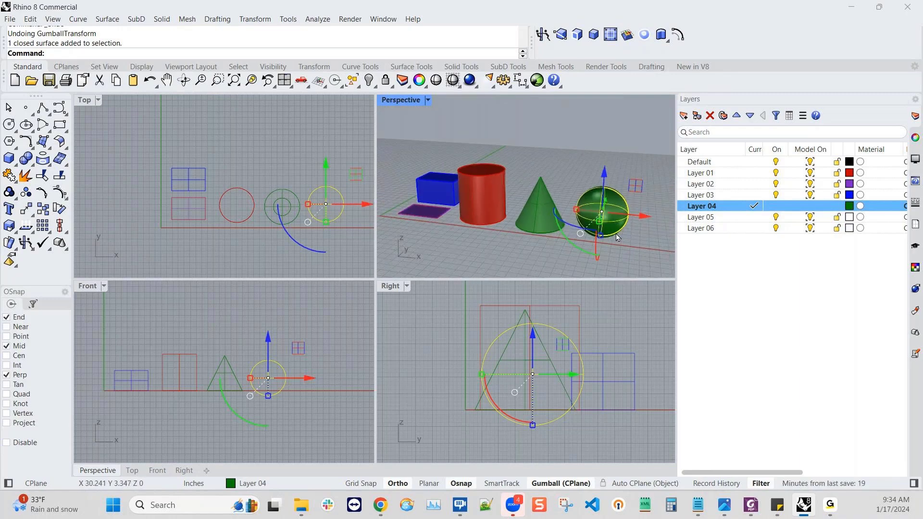
right_drag(601, 218, 565, 226)
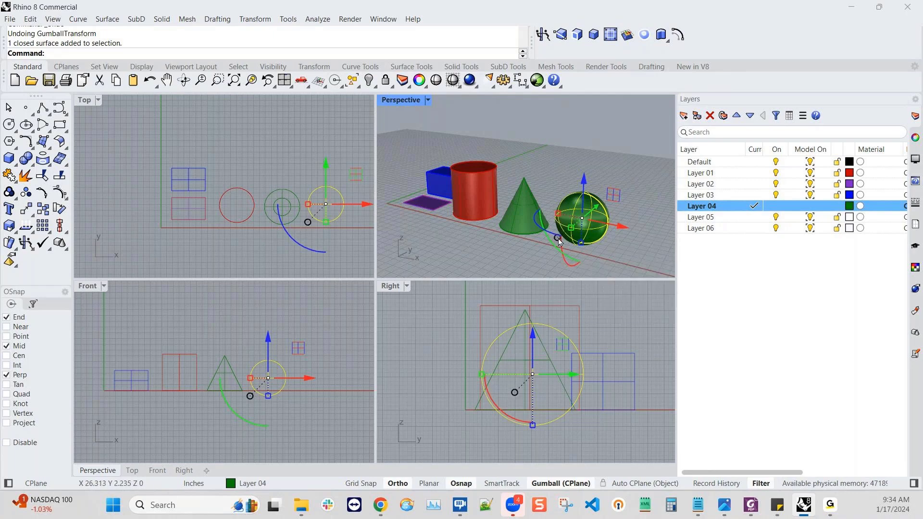
right_drag(585, 240, 601, 240)
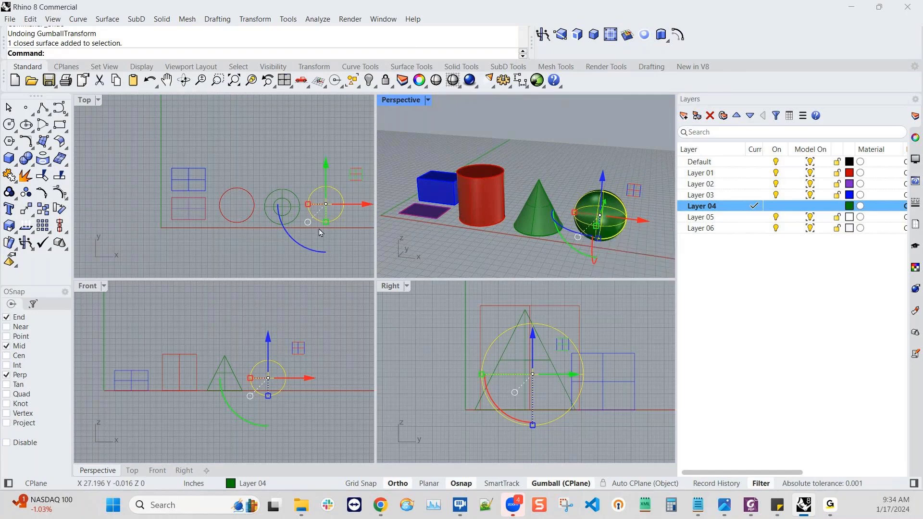
right_drag(321, 231, 287, 234)
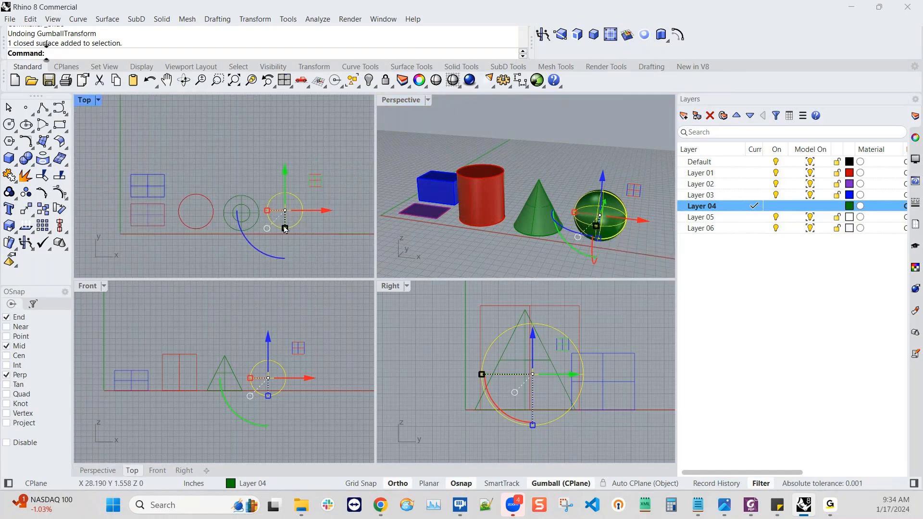
drag(285, 229, 285, 255)
right_drag(613, 243, 553, 246)
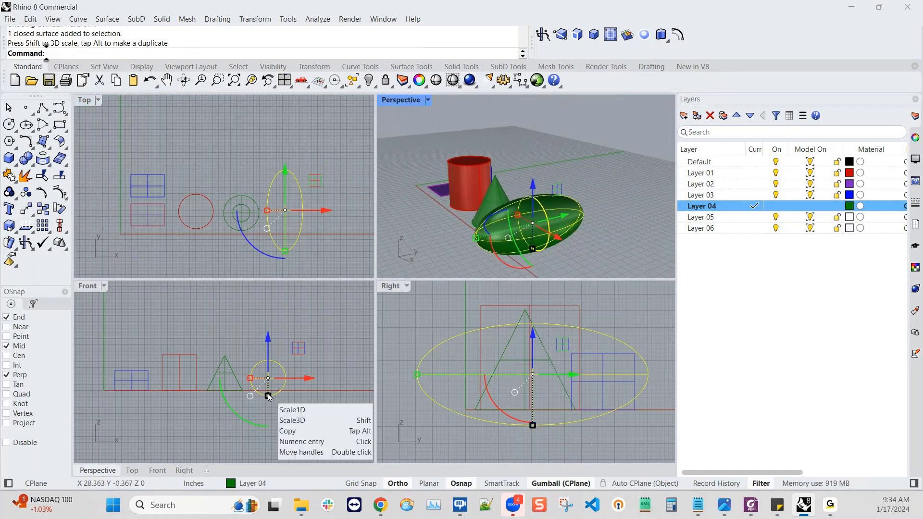
- Flatten the ellipsoid vertically in the Front view, scale it back to full height by numeric entry, and deselect it
mouse_move(268, 396)
mouse_down()
mouse_move(268, 423)
mouse_move(268, 387)
mouse_up()
right_drag(591, 245, 585, 247)
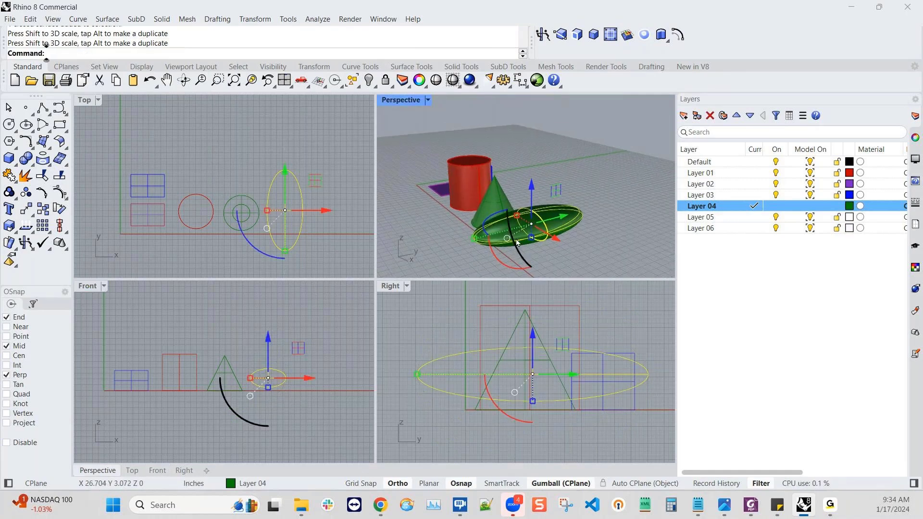
drag(531, 238, 533, 239)
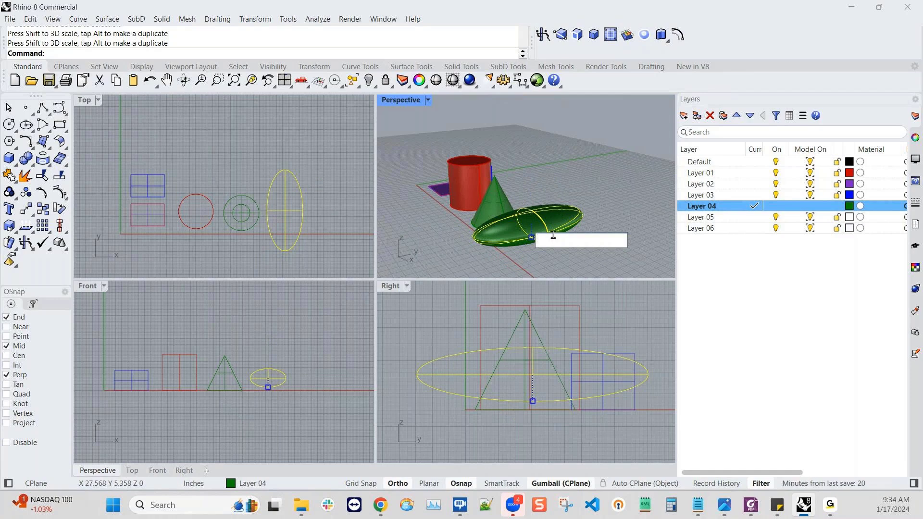
key(Return)
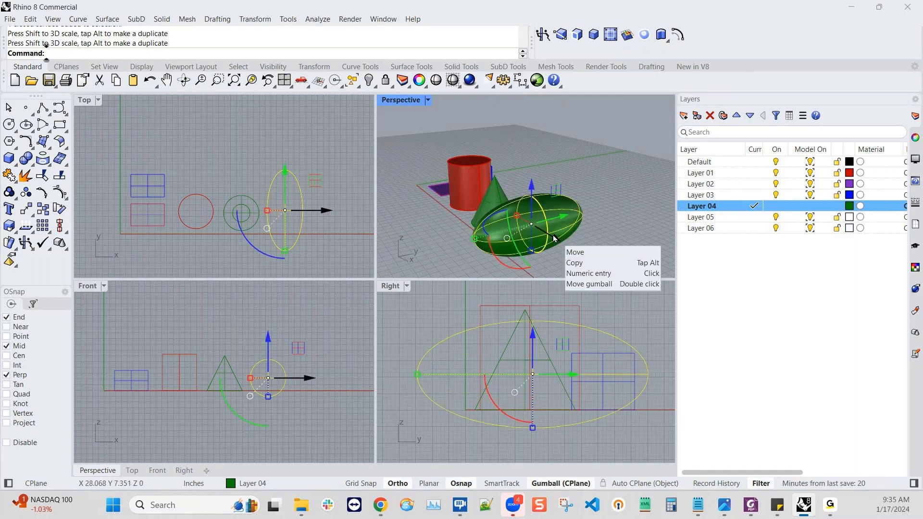
click(594, 237)
right_drag(595, 238, 634, 237)
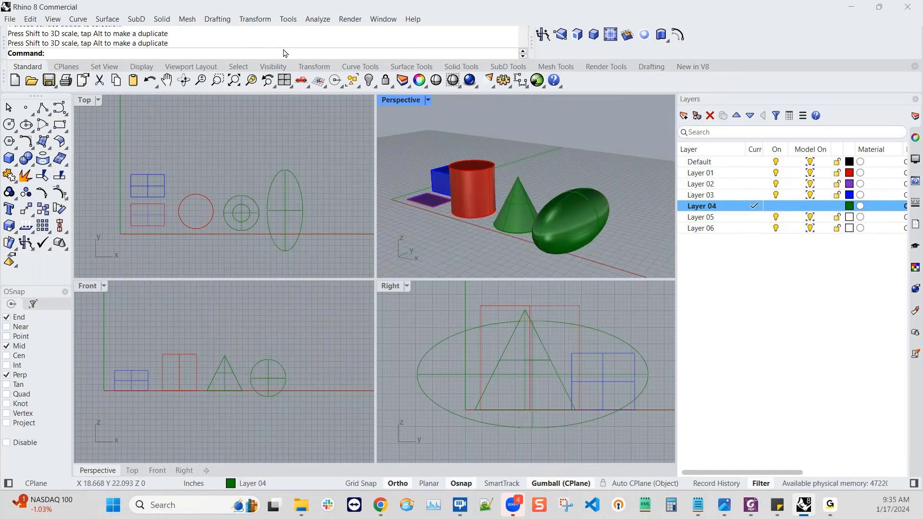
- Examine the available Transform commands and look over the solids from several angles in the Perspective view
click(256, 18)
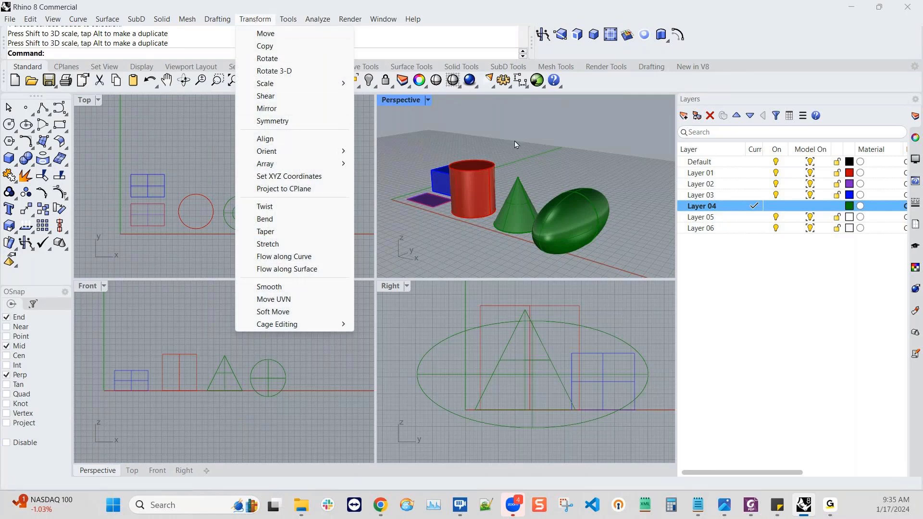
click(558, 160)
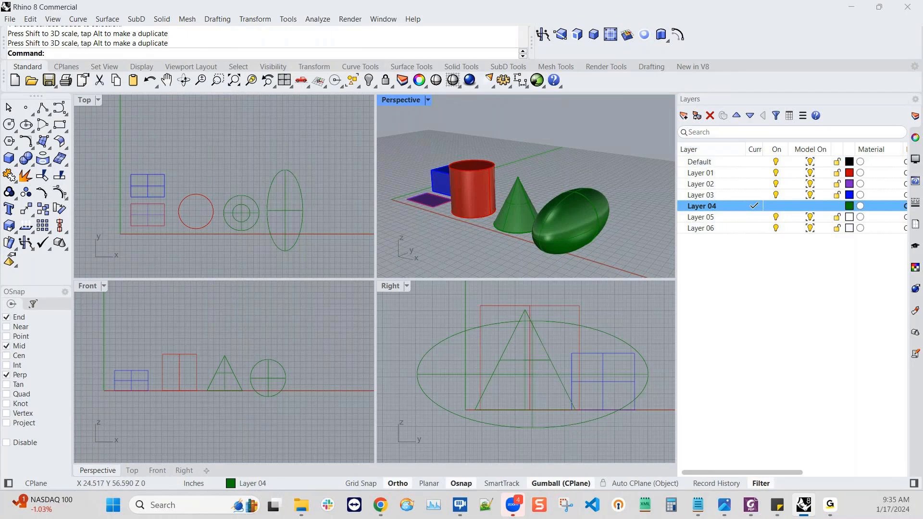
right_drag(538, 199, 578, 209)
scroll(544, 203, up, 2)
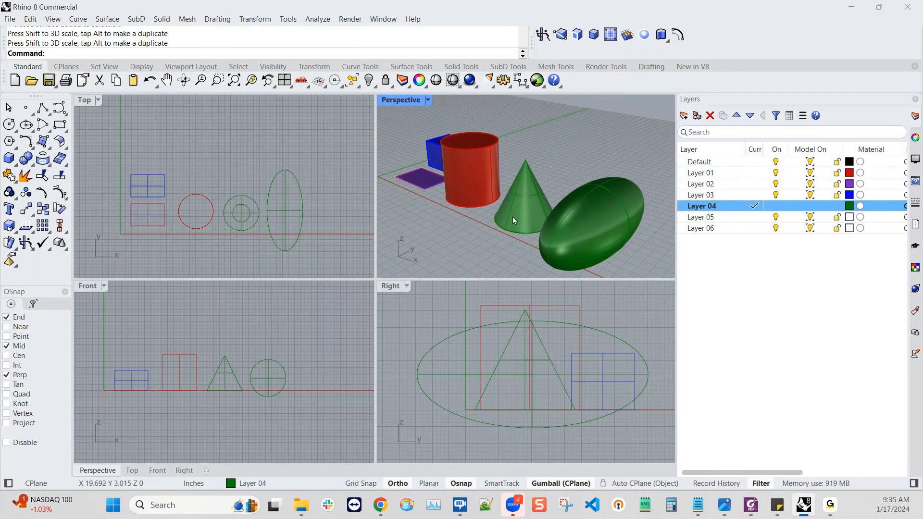
right_drag(501, 217, 542, 243)
right_drag(605, 235, 556, 243)
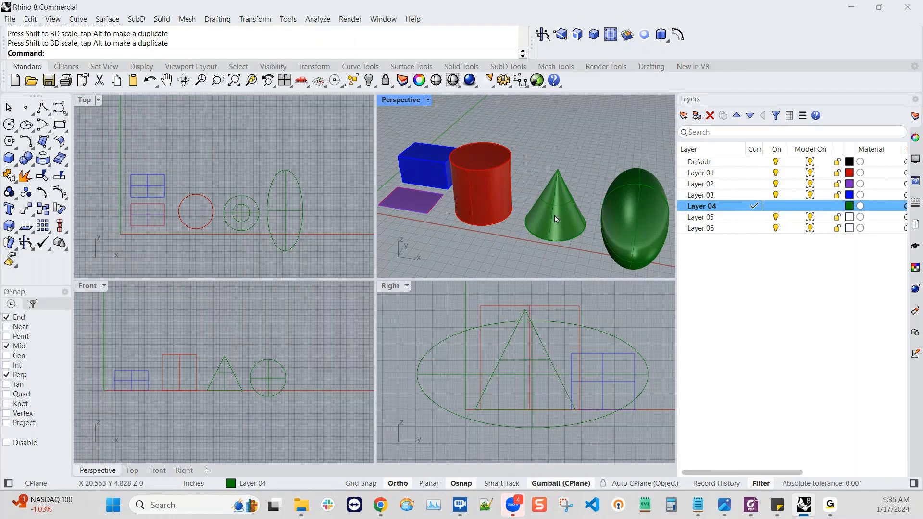
right_drag(527, 214, 539, 213)
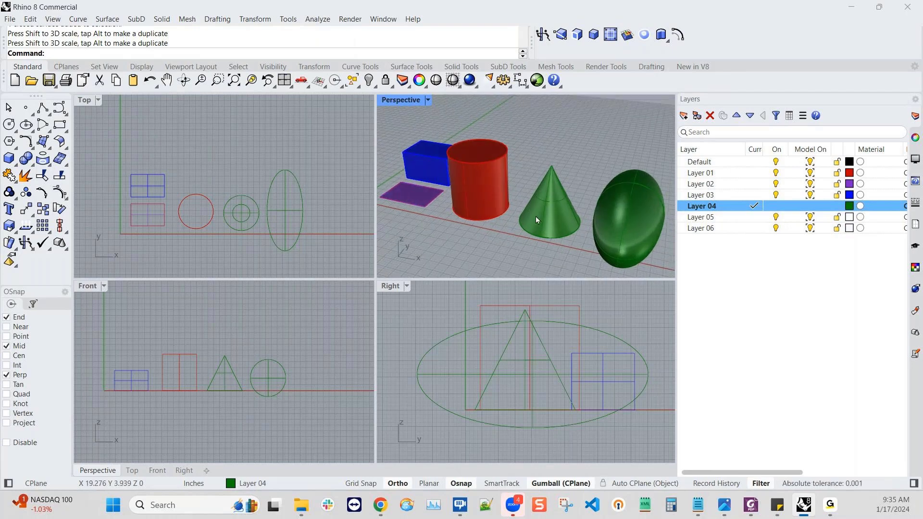
- Try to rotate the cone about the X axis with the Gumball, turning Ortho off to allow free angles
click(547, 202)
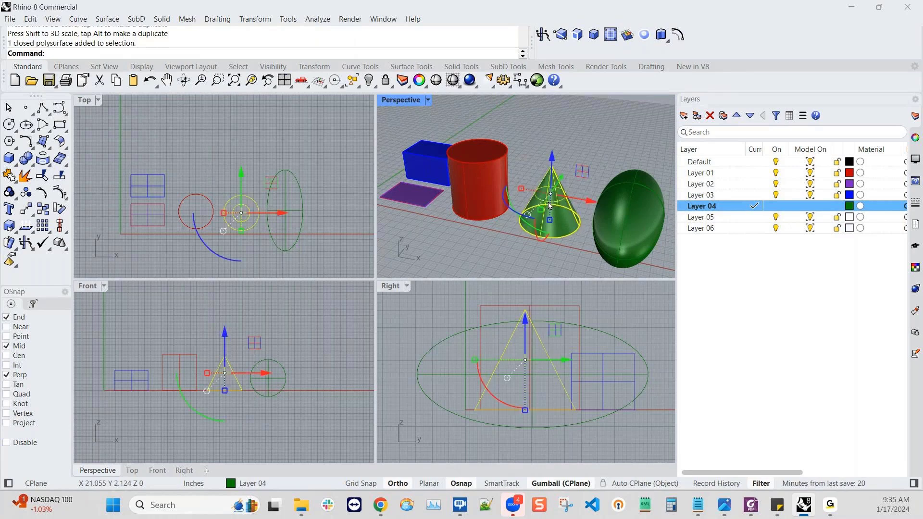
right_drag(548, 202, 493, 225)
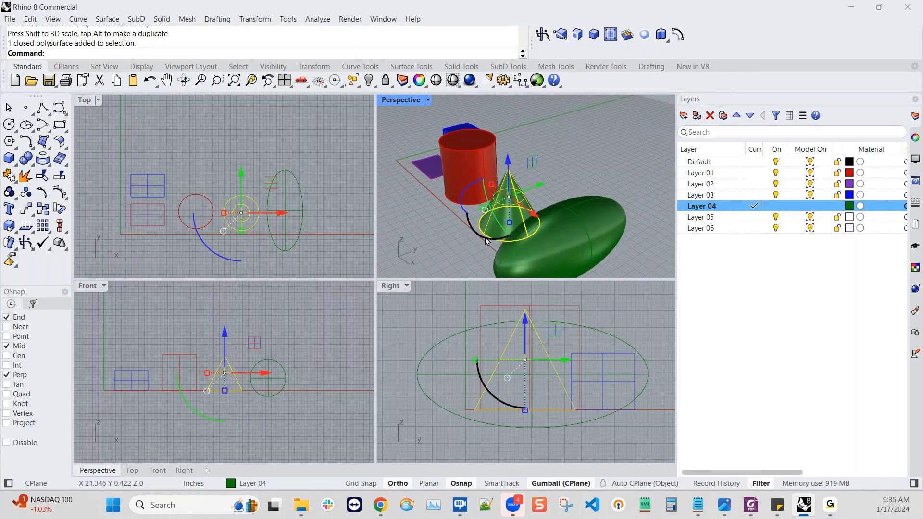
mouse_move(493, 238)
mouse_down()
mouse_move(466, 235)
mouse_move(463, 153)
mouse_move(521, 143)
mouse_move(553, 222)
mouse_move(490, 249)
mouse_up()
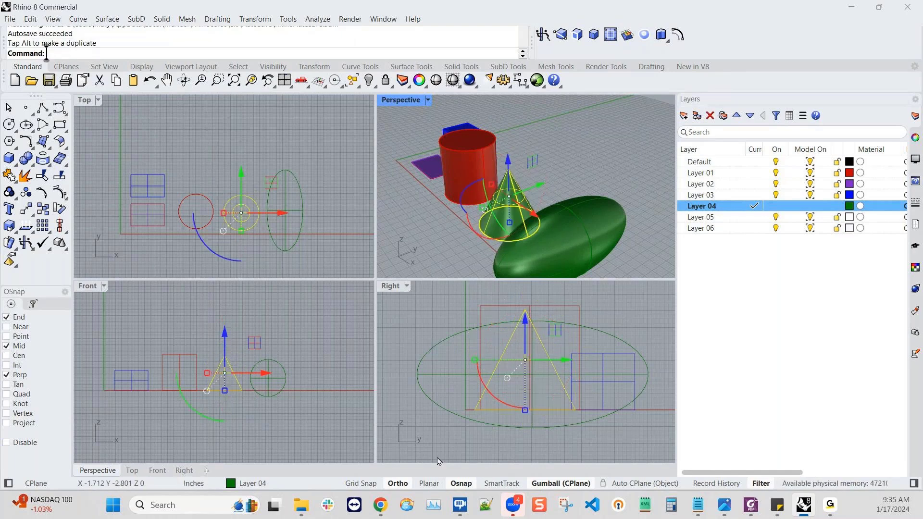
click(399, 484)
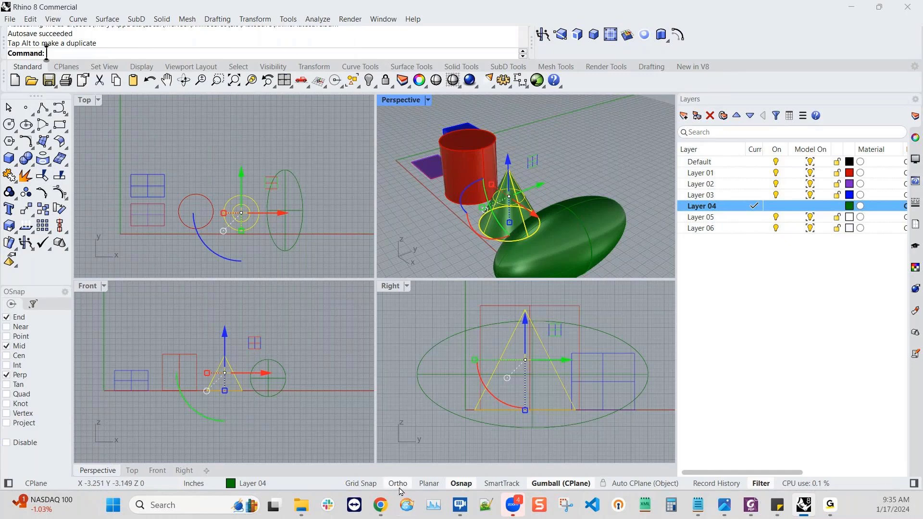
mouse_move(485, 236)
mouse_down()
mouse_move(479, 228)
mouse_move(492, 243)
mouse_up()
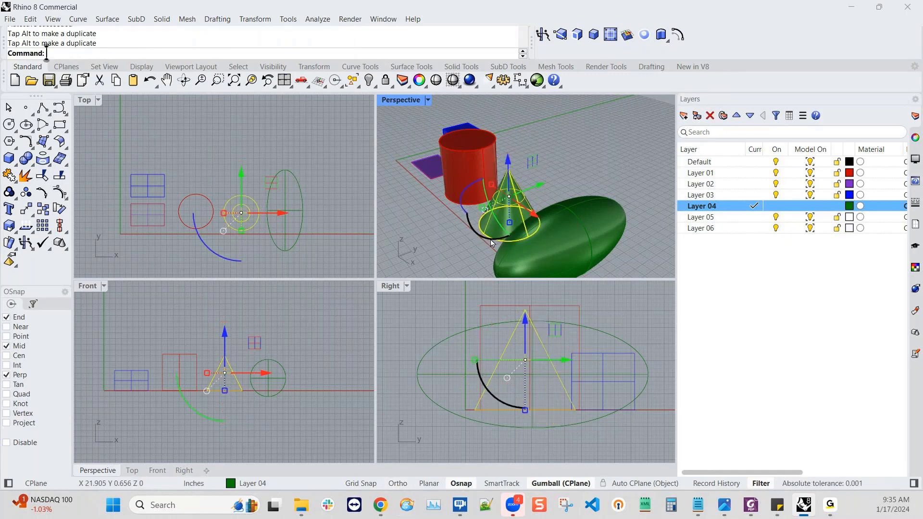
- Tilt the cone slightly about the X axis using the Gumball's rotation arc and deselect it
click(480, 237)
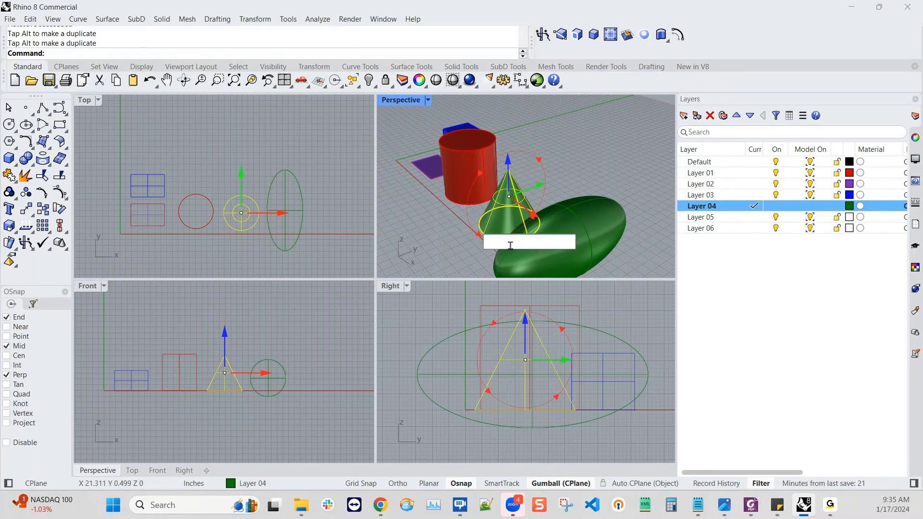
drag(511, 245, 534, 230)
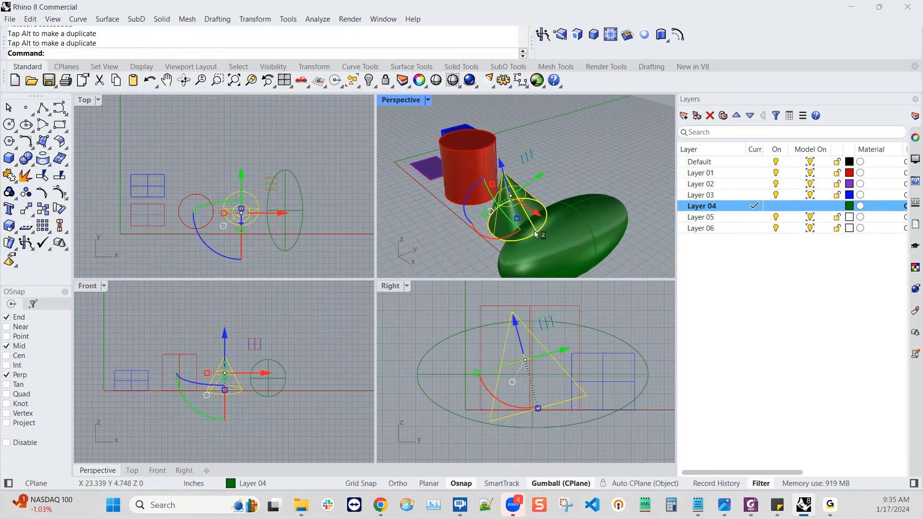
right_drag(535, 230, 555, 214)
click(572, 164)
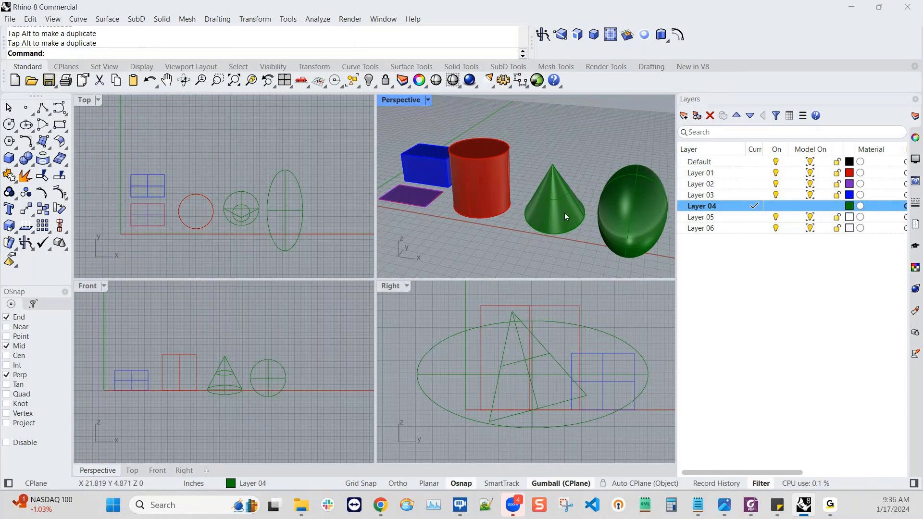
- Orbit around the solids in the Perspective view and select the cone and then the red cylinder individually
mouse_move(570, 222)
right_down()
mouse_move(558, 227)
mouse_move(580, 225)
right_up()
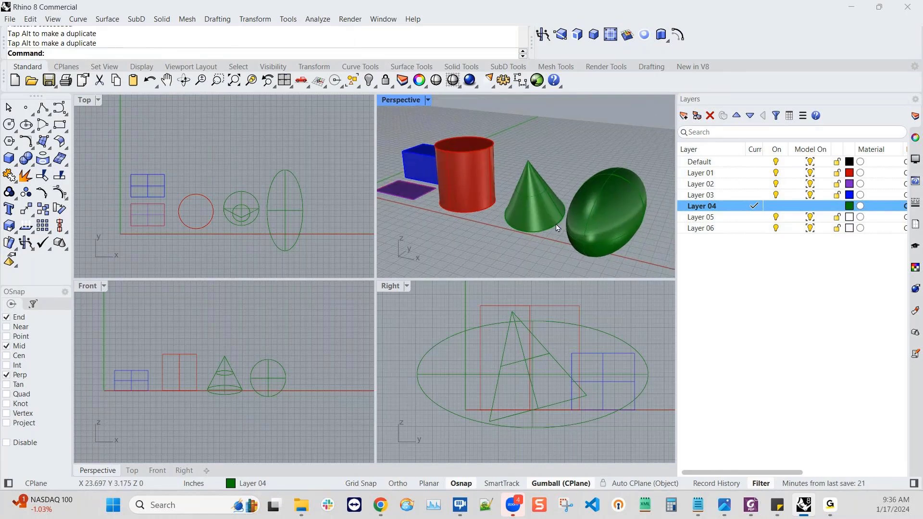
right_drag(547, 232, 549, 235)
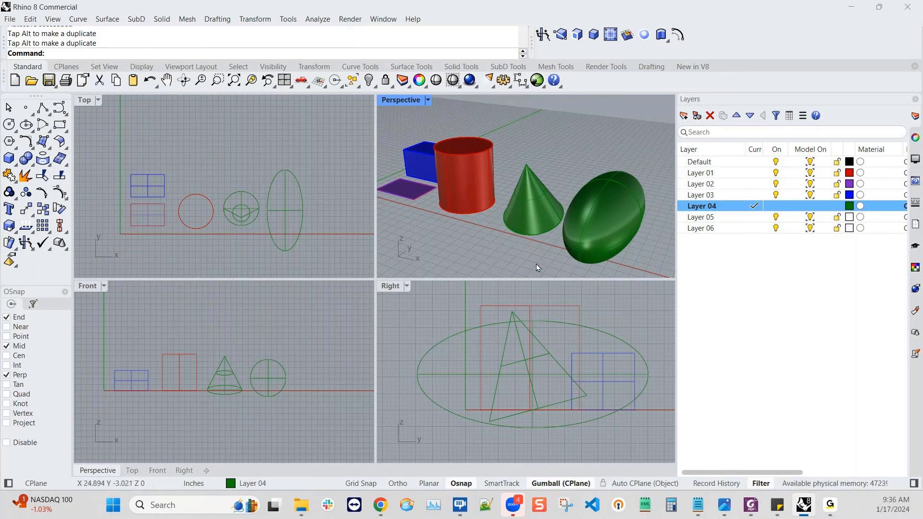
right_drag(536, 263, 527, 255)
shift+right_drag(513, 199, 527, 221)
click(533, 201)
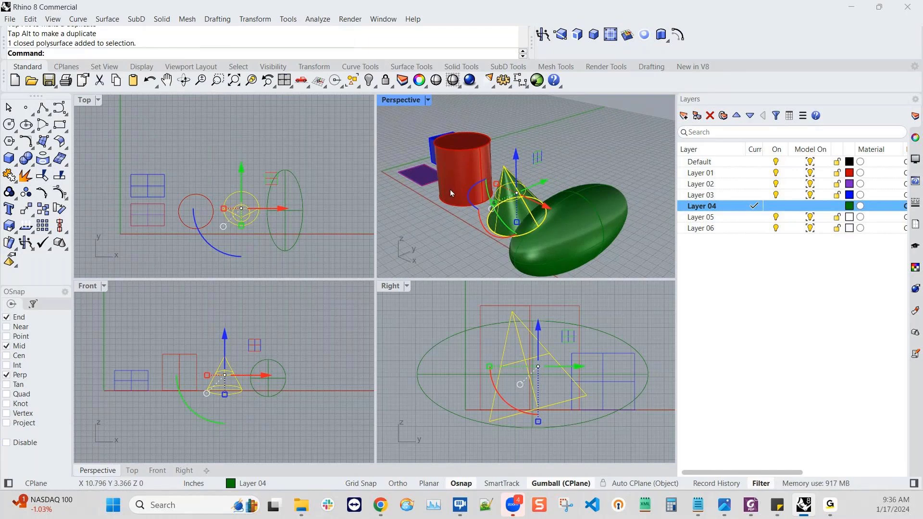
right_drag(450, 189, 466, 209)
click(491, 207)
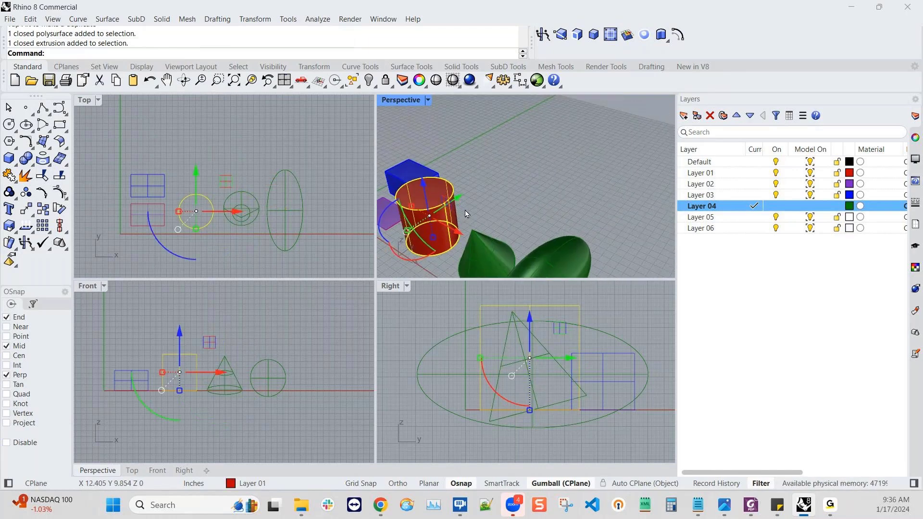
- Try a crossing selection over the cylinder and its neighbours in the Perspective view and clear the selection
mouse_move(512, 232)
right_down()
mouse_move(518, 209)
mouse_move(512, 222)
right_up()
click(502, 255)
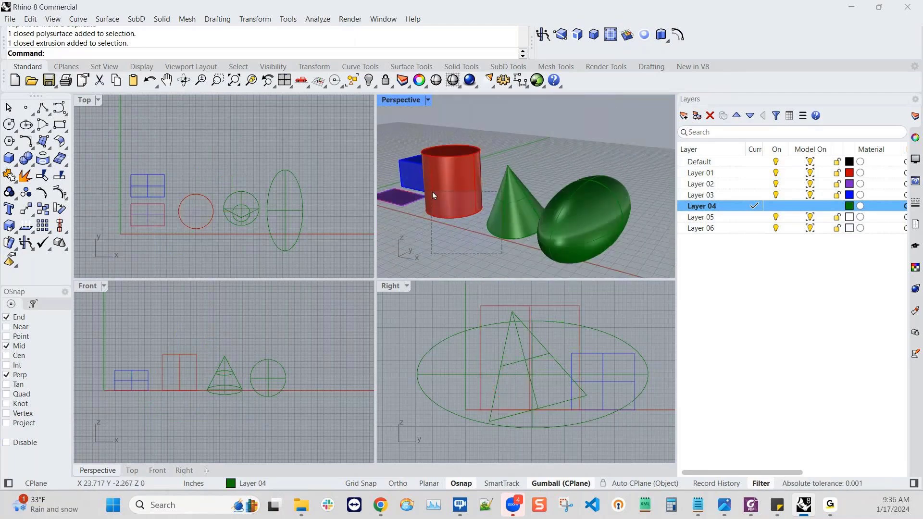
click(433, 198)
click(325, 244)
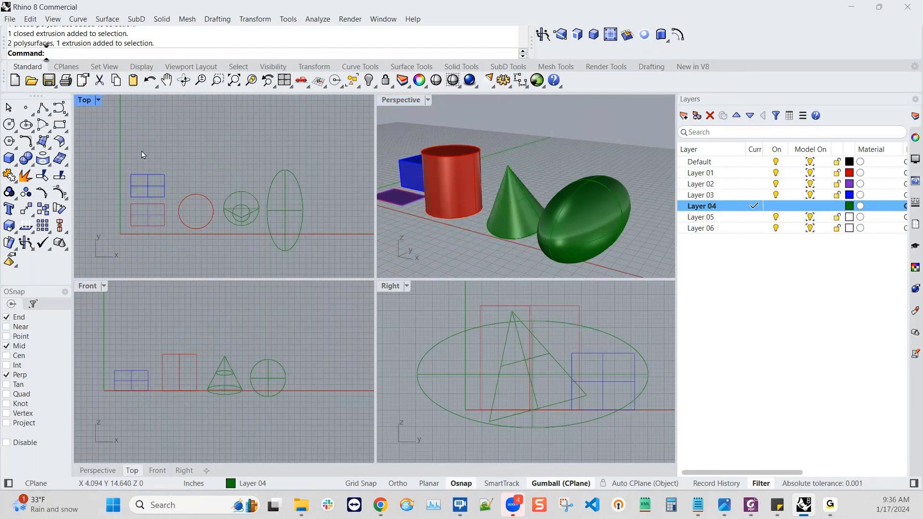
- Select the red cylinder and the cone together in the Top view and duplicate them along the Y axis with the Gumball
drag(169, 156, 262, 264)
right_drag(434, 230, 465, 242)
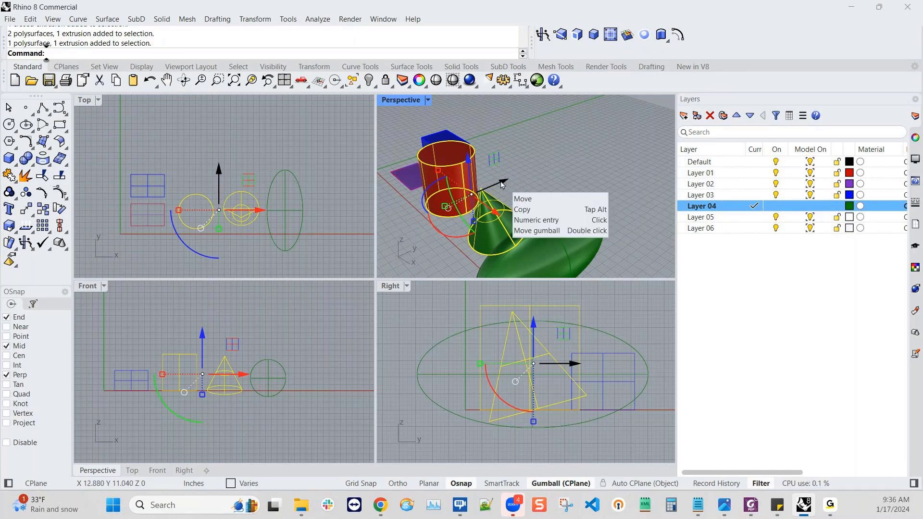
drag(509, 185, 566, 166)
key(alt)
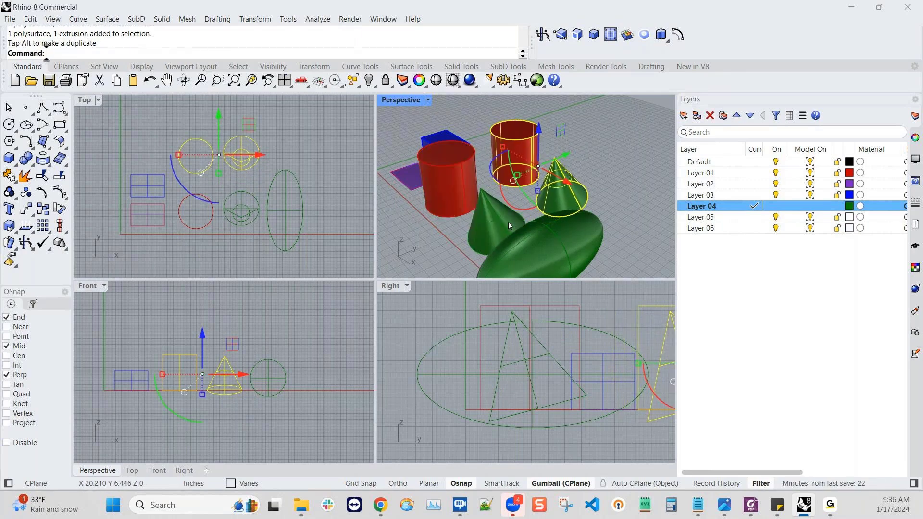
mouse_move(509, 222)
right_down()
mouse_move(548, 222)
mouse_move(529, 206)
mouse_move(508, 205)
right_up()
key(Escape)
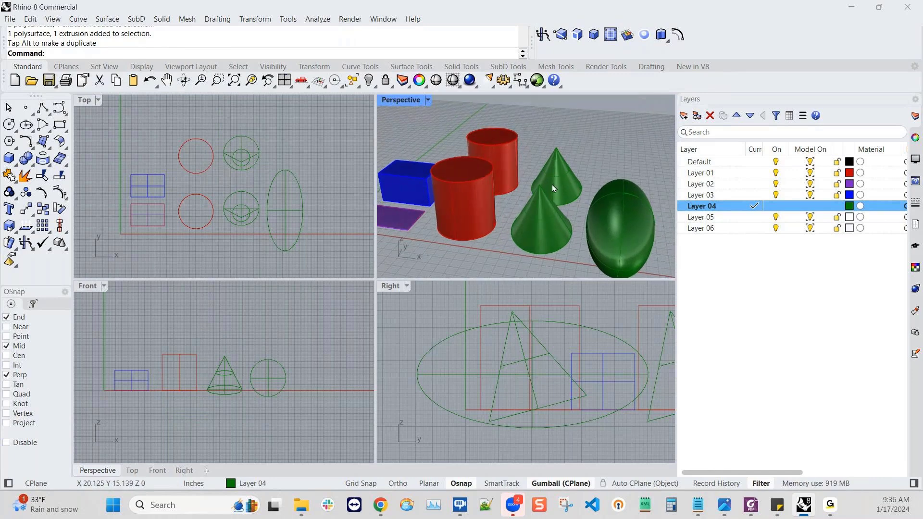
- Turn on Auto CPlane (Object) so the construction plane aligns to the selected objects
right_drag(622, 199, 534, 262)
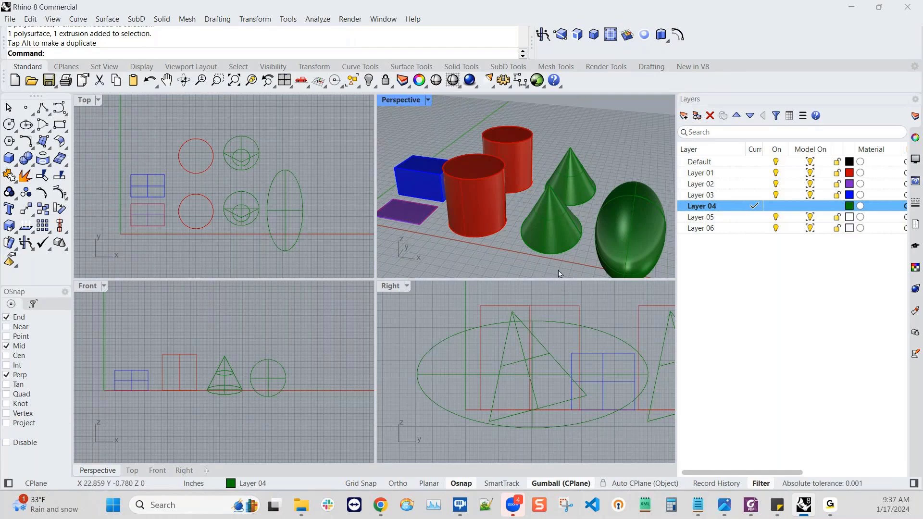
right_drag(563, 258, 552, 251)
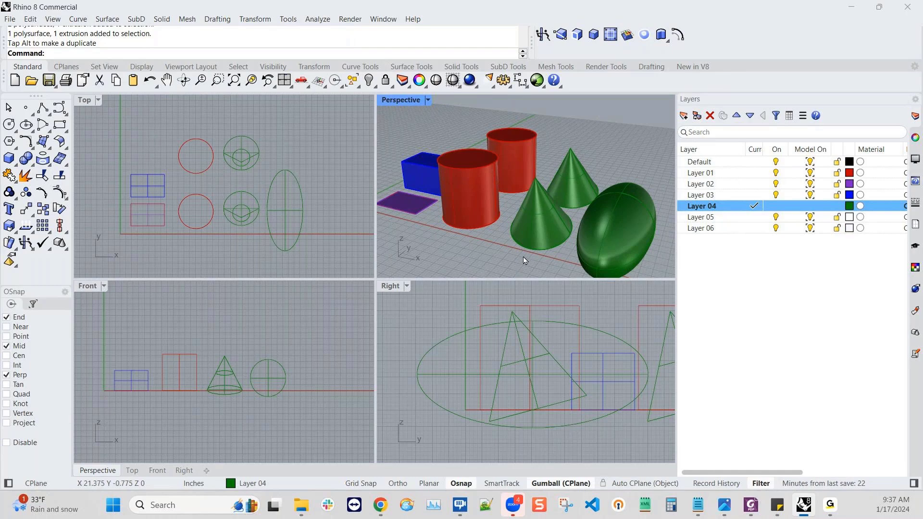
right_drag(523, 257, 534, 257)
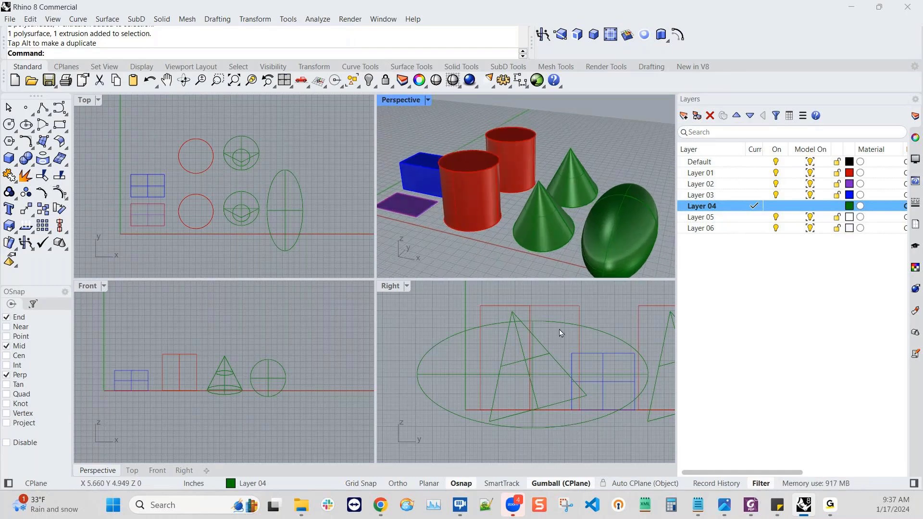
scroll(517, 347, up, 2)
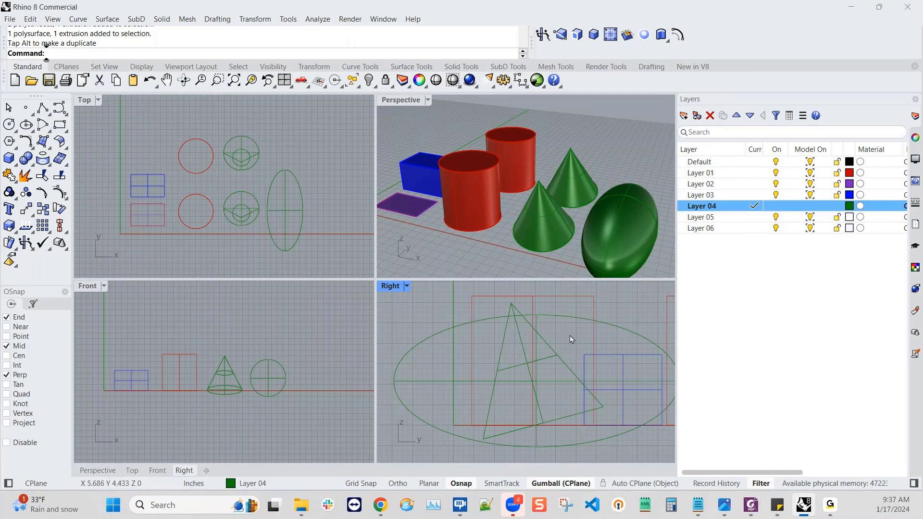
right_drag(571, 339, 574, 355)
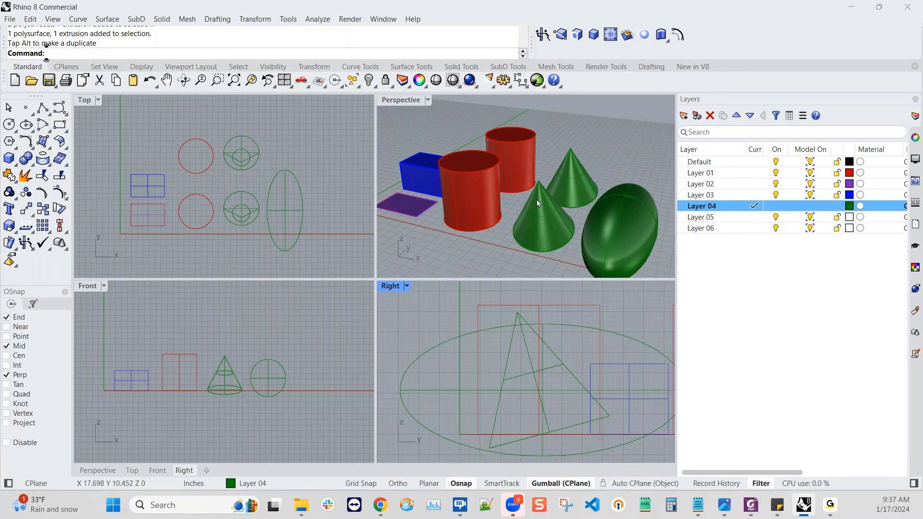
right_drag(537, 200, 541, 225)
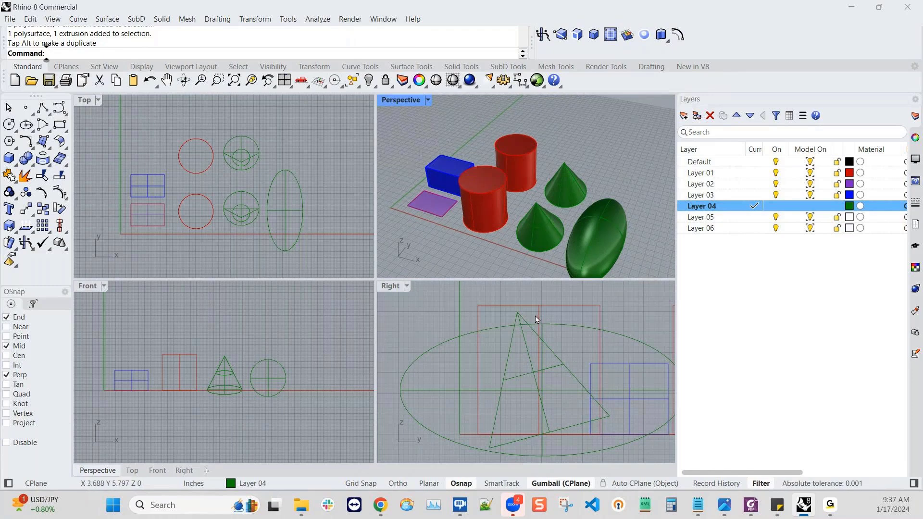
click(628, 483)
- Examine the Set CPlane options available for the Perspective viewport without choosing any of them
scroll(508, 189, up, 3)
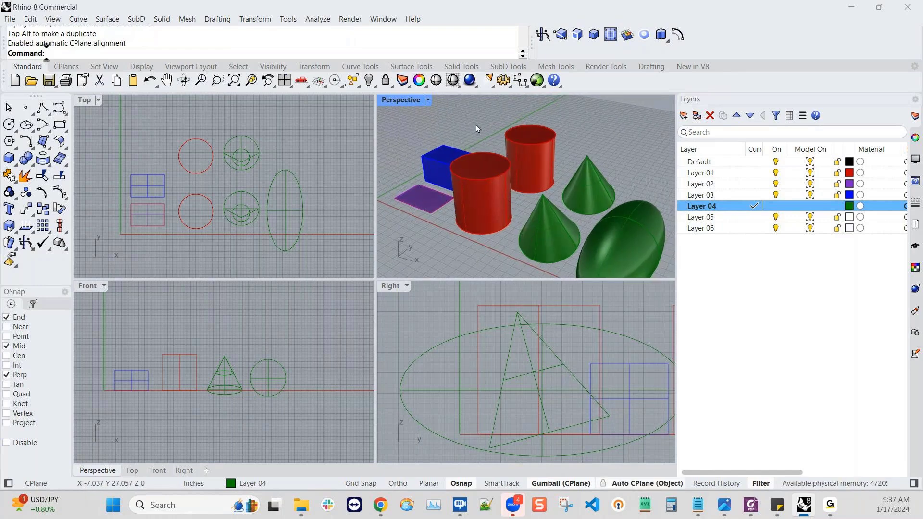
click(429, 100)
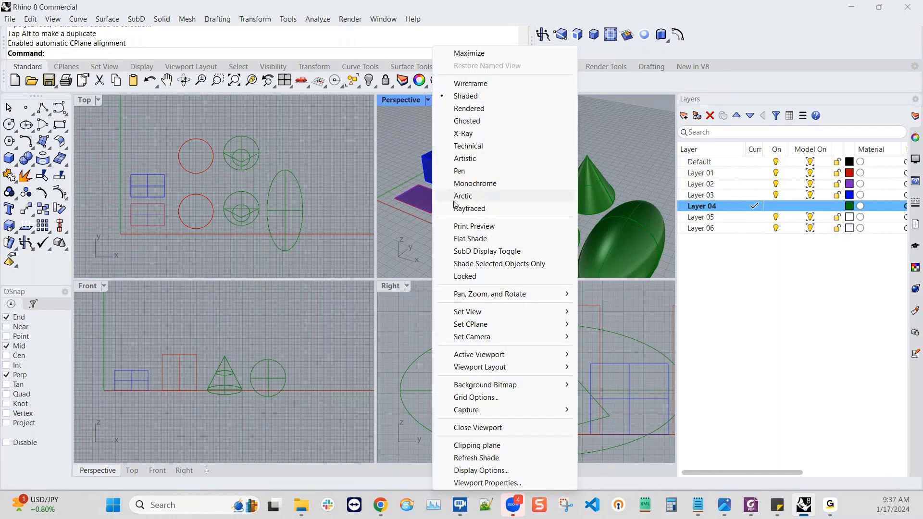
mouse_move(494, 327)
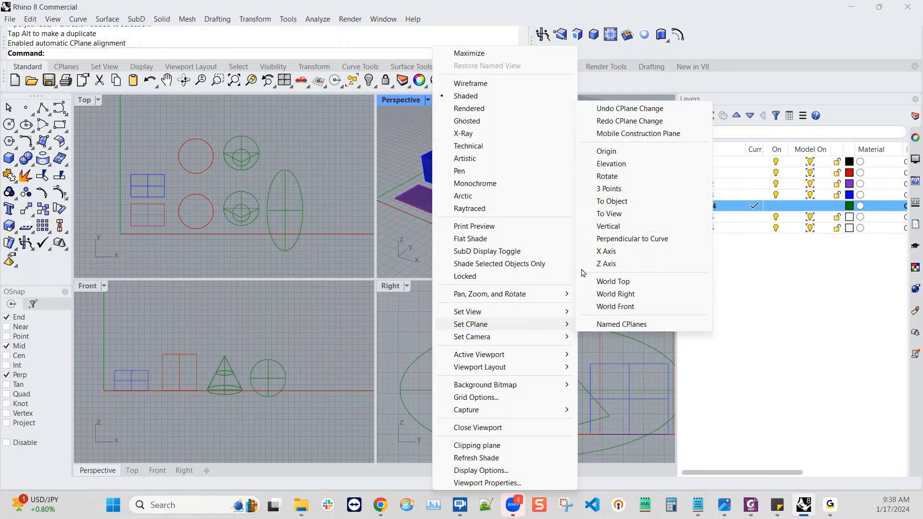
click(392, 118)
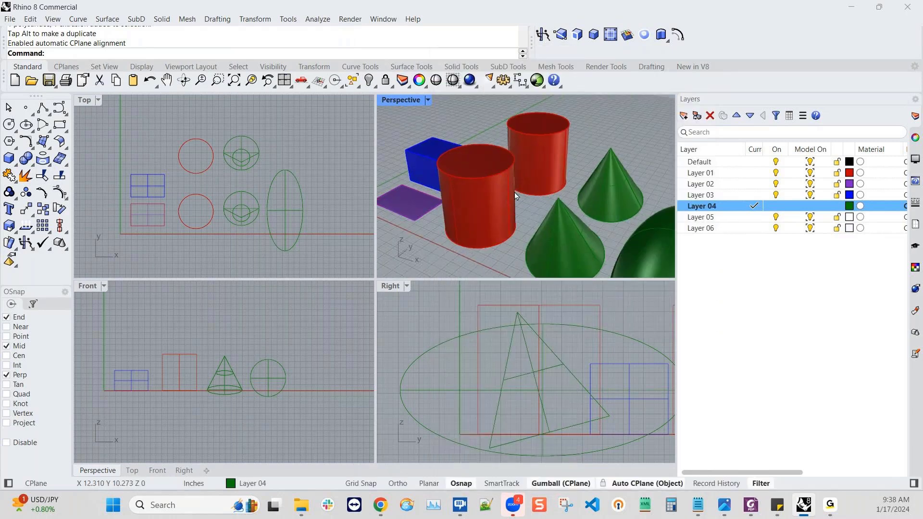
scroll(545, 207, down, 2)
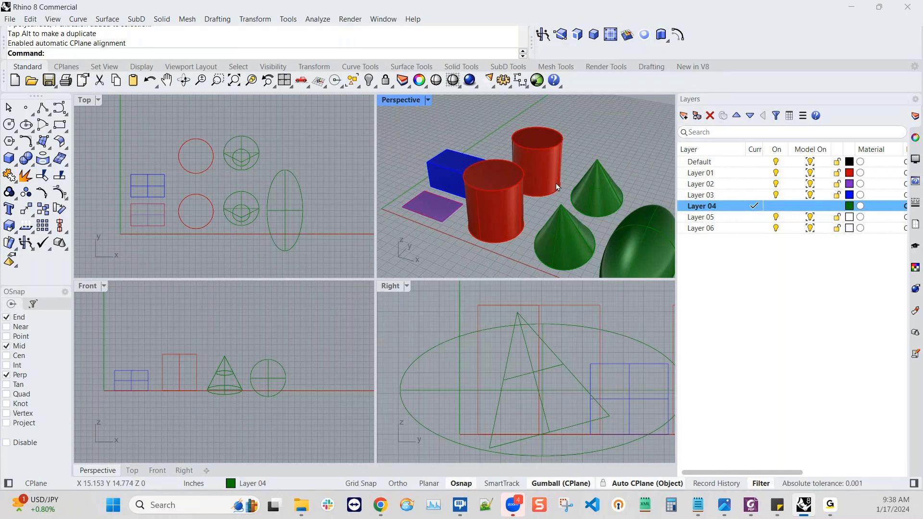
mouse_move(556, 183)
right_down()
mouse_move(555, 193)
mouse_move(553, 178)
right_up()
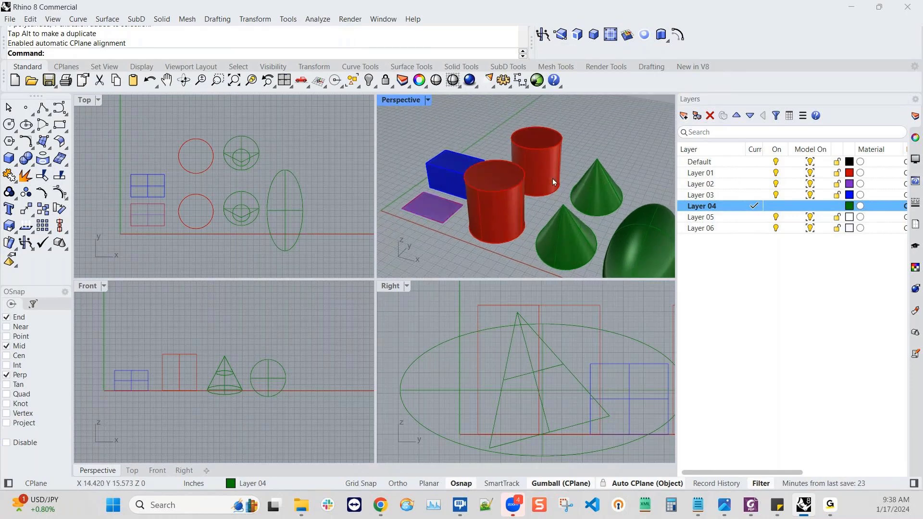
- Raise the purple surface along the Z axis above the blue box with the Gumball and deselect it
click(435, 207)
drag(426, 178, 422, 136)
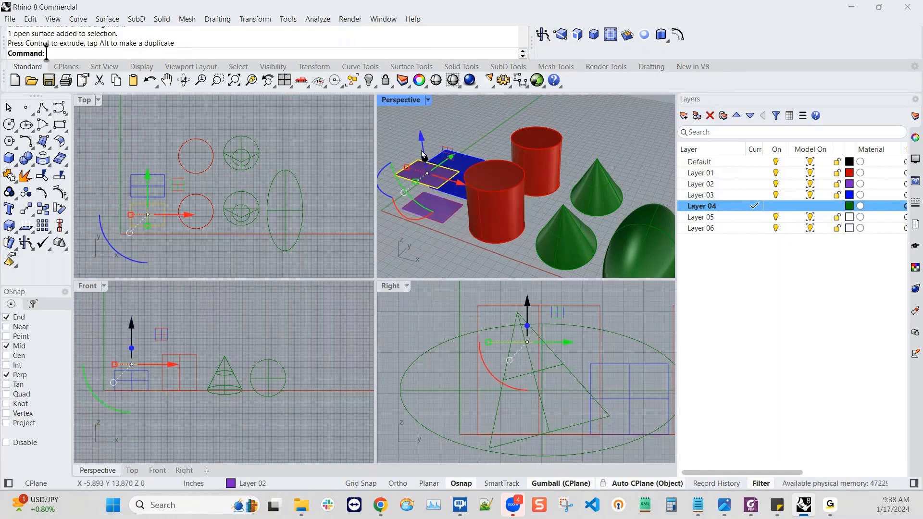
click(414, 233)
right_drag(414, 233, 426, 233)
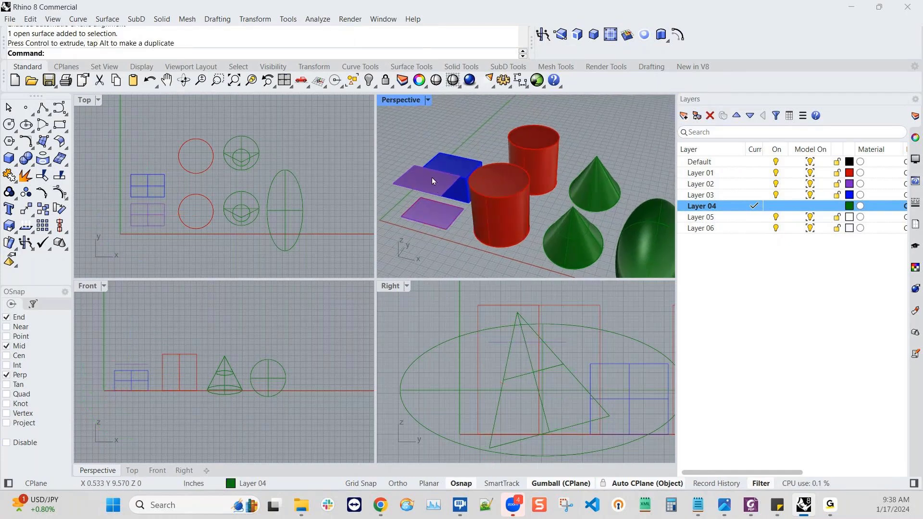
- Select and deselect the raised purple surface from several angles to check how the automatic CPlane aligns to it
click(430, 181)
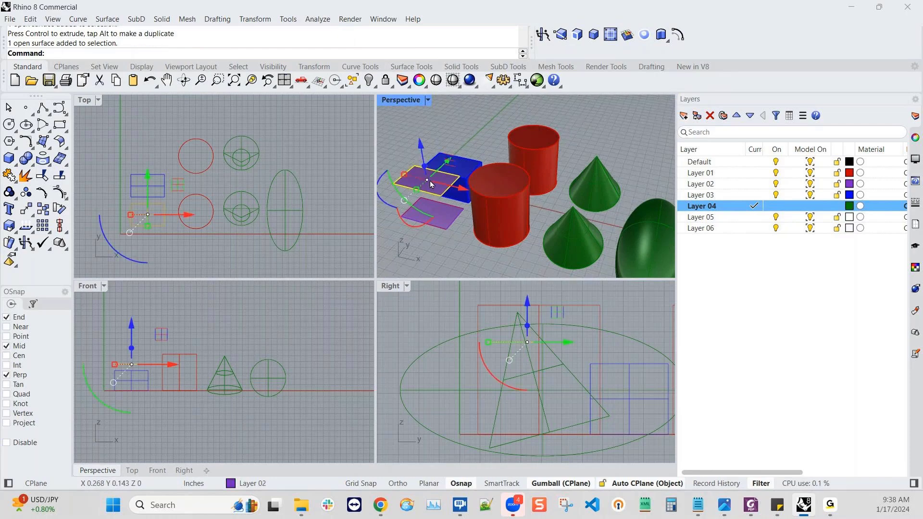
right_drag(430, 181, 439, 163)
click(444, 234)
right_drag(445, 234, 472, 276)
click(423, 165)
mouse_move(455, 232)
right_down()
mouse_move(456, 219)
mouse_move(457, 232)
right_up()
click(457, 233)
click(418, 174)
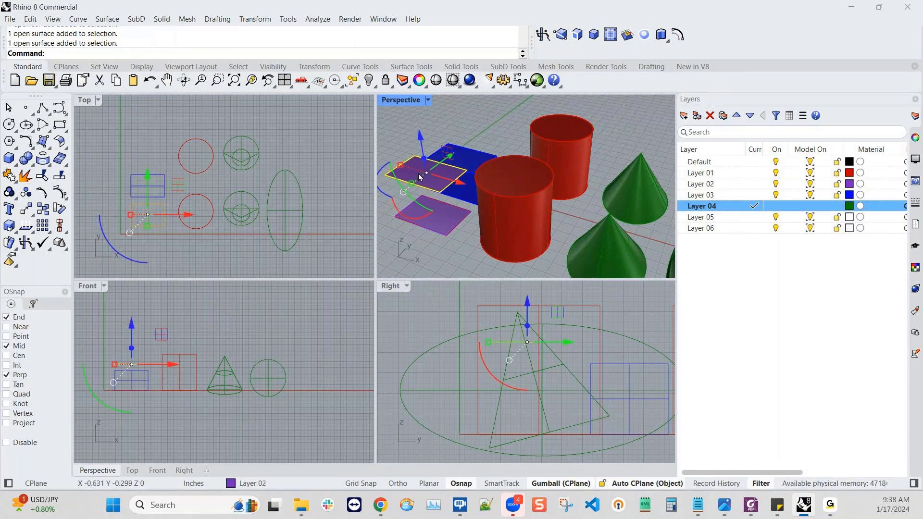
- Select the lower and upper purple surfaces in turn from a low viewing angle to compare their construction planes
scroll(434, 186, up, 5)
mouse_move(454, 208)
right_down()
mouse_move(465, 168)
mouse_move(456, 191)
right_up()
right_drag(456, 211, 455, 119)
key(Escape)
click(483, 207)
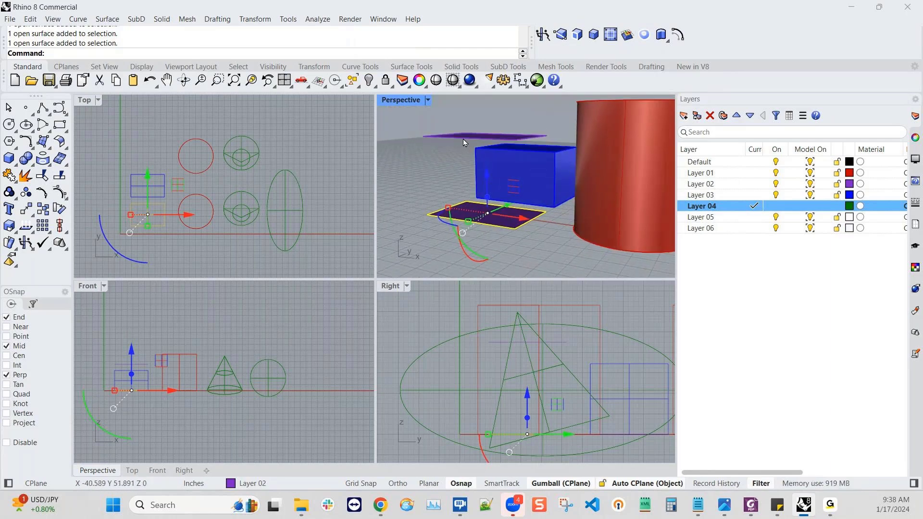
click(462, 136)
click(480, 224)
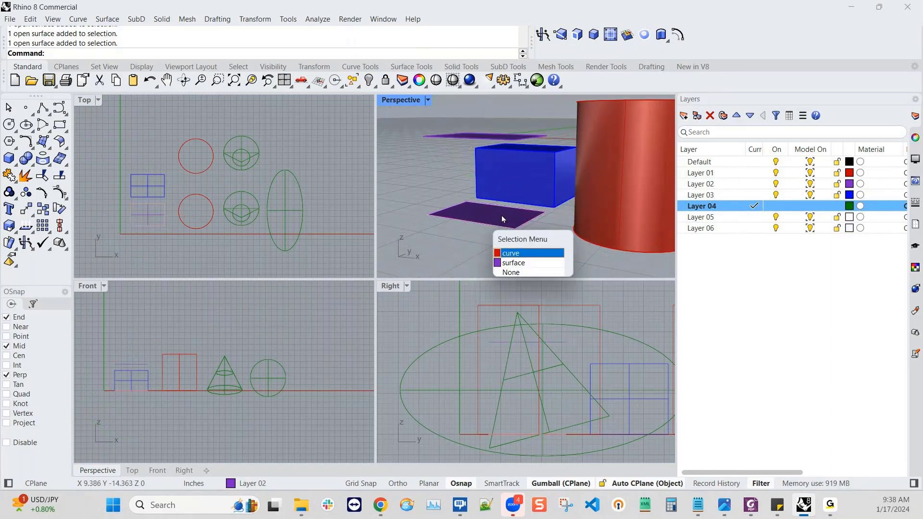
click(509, 263)
right_drag(509, 263, 503, 243)
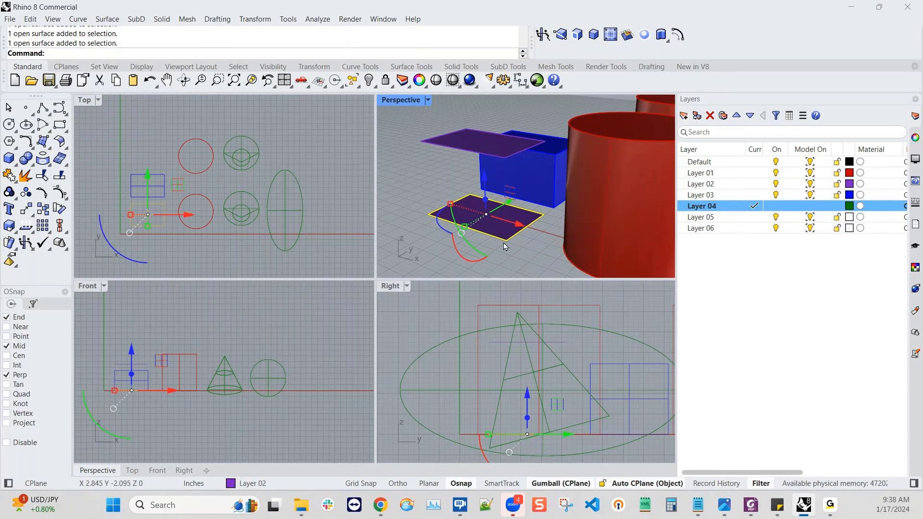
key(Escape)
- Select the red rectangular curve around the lower purple surface, raise it between the two surfaces with the Gumball, and deselect it
click(527, 256)
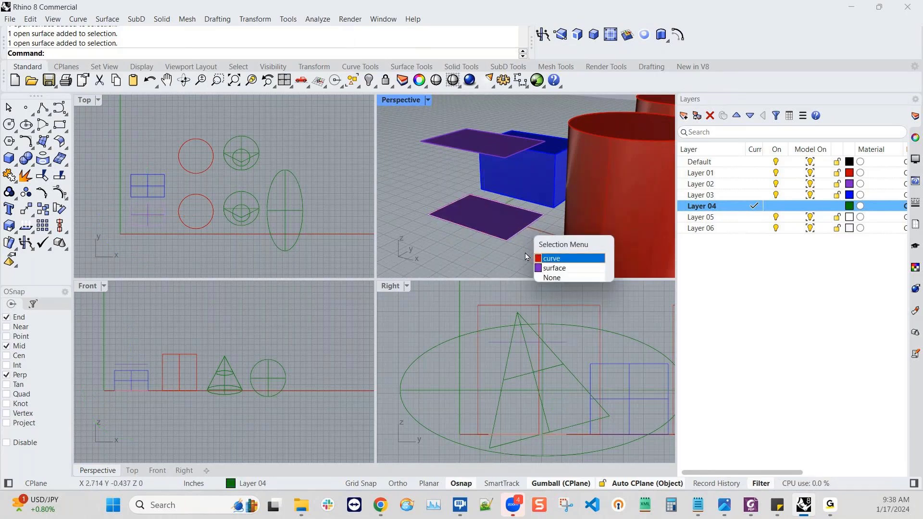
click(525, 253)
click(524, 231)
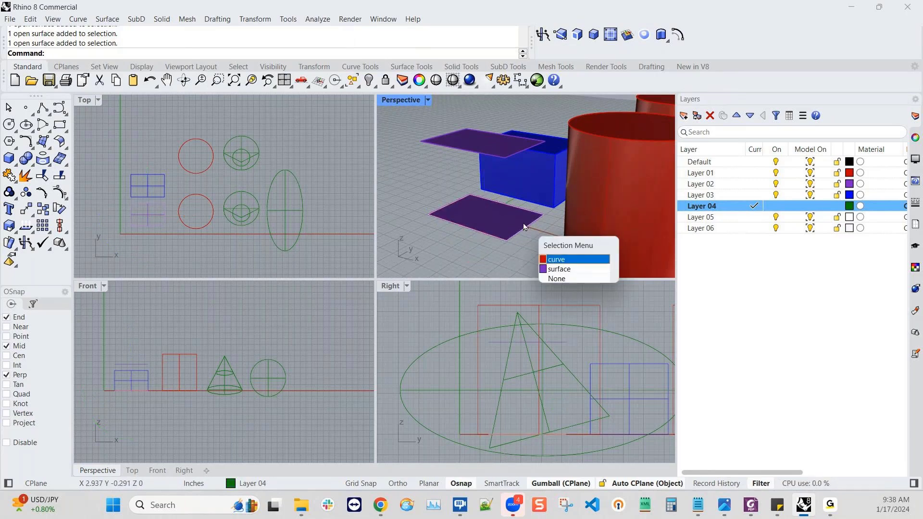
click(549, 255)
drag(491, 189, 446, 200)
mouse_move(446, 200)
right_down()
mouse_move(411, 255)
mouse_move(449, 237)
mouse_move(500, 240)
mouse_move(513, 230)
mouse_move(511, 209)
mouse_move(514, 227)
right_up()
click(491, 250)
- Select the whole front red cylinder to check its effect on the automatic CPlane, and deselect it
scroll(580, 215, down, 6)
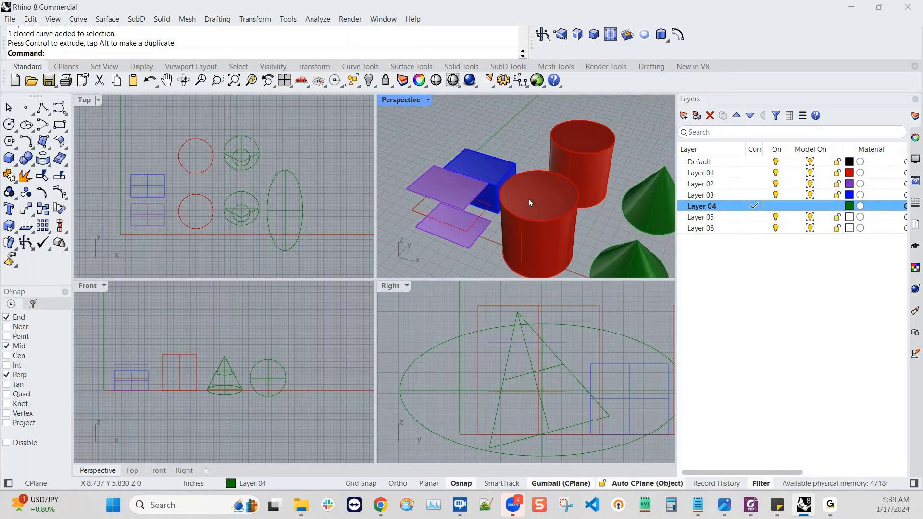
click(530, 203)
right_drag(530, 203, 549, 234)
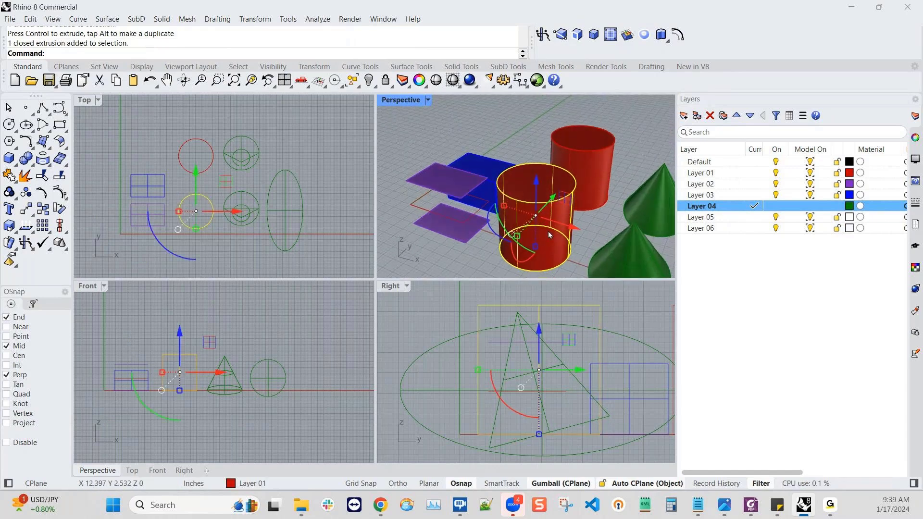
click(578, 238)
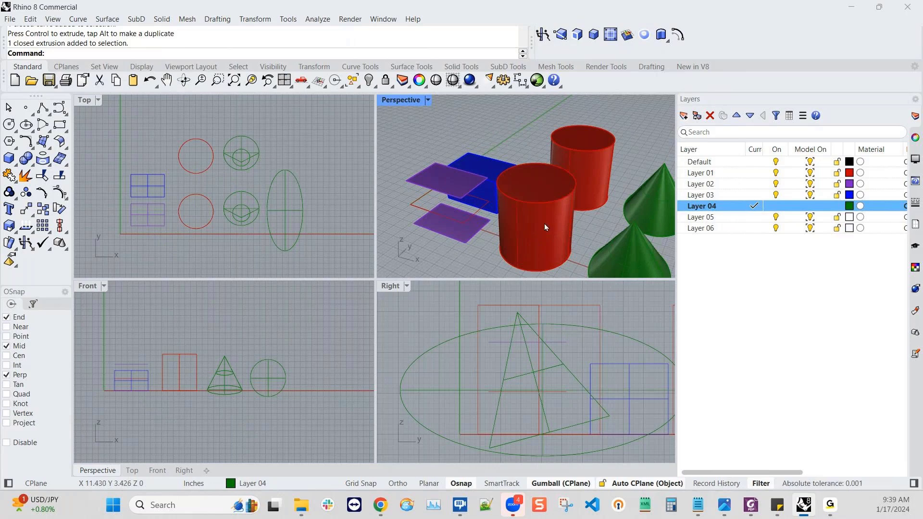
- Sub-select the front cylinder's top face, clear it, and sub-select the blue box's top face to check the automatic CPlane
scroll(544, 223, up, 2)
right_drag(542, 223, 524, 235)
ctrl+shift+click(560, 179)
key(Escape)
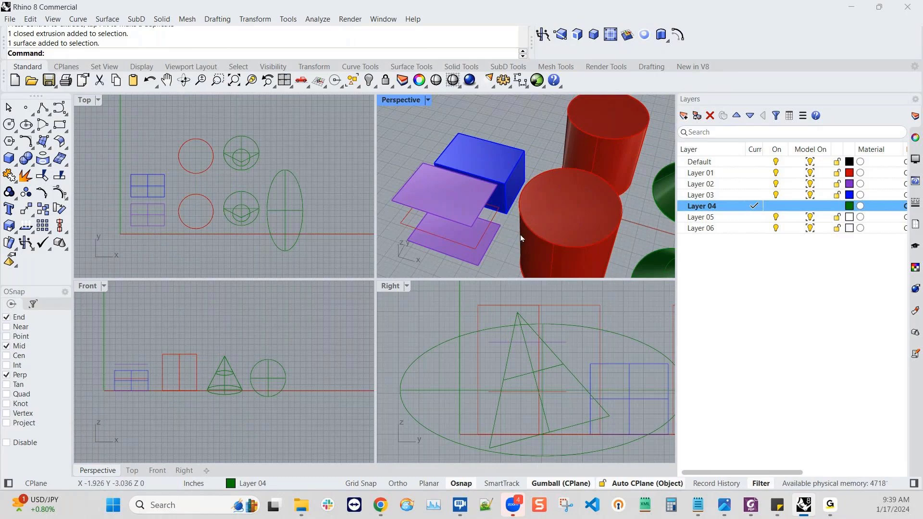
ctrl+shift+click(475, 163)
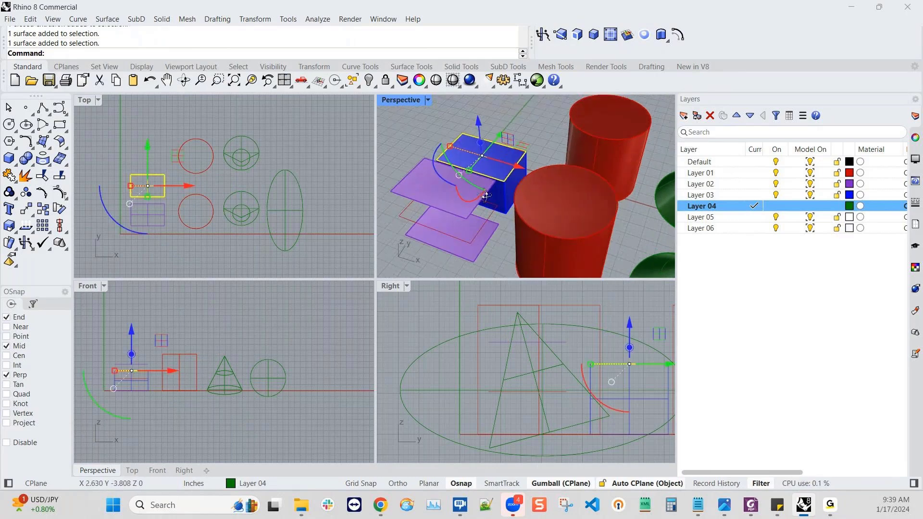
- Clear the face selection and create a cylinder about 0.85 in in radius and 2.47 in tall standing on the blue box's top face
mouse_move(487, 195)
right_down()
mouse_move(490, 151)
mouse_move(460, 241)
mouse_move(486, 204)
right_up()
key(Escape)
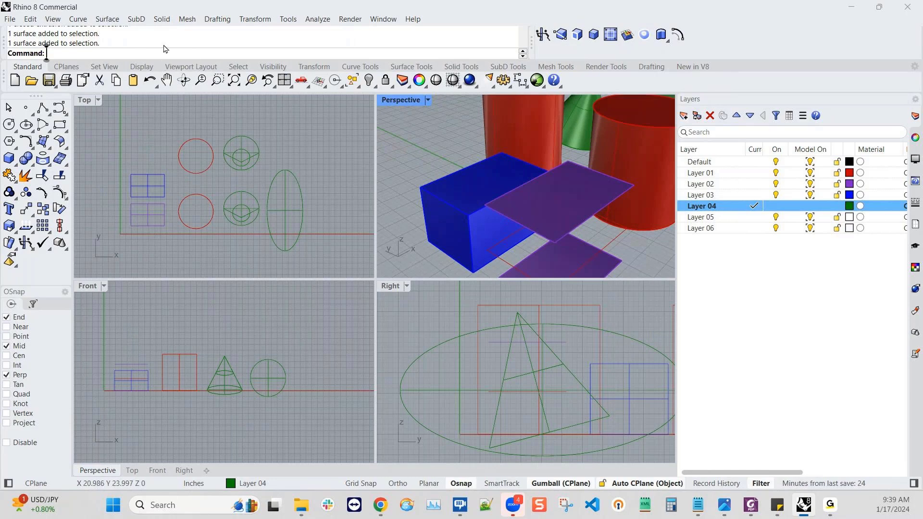
click(161, 19)
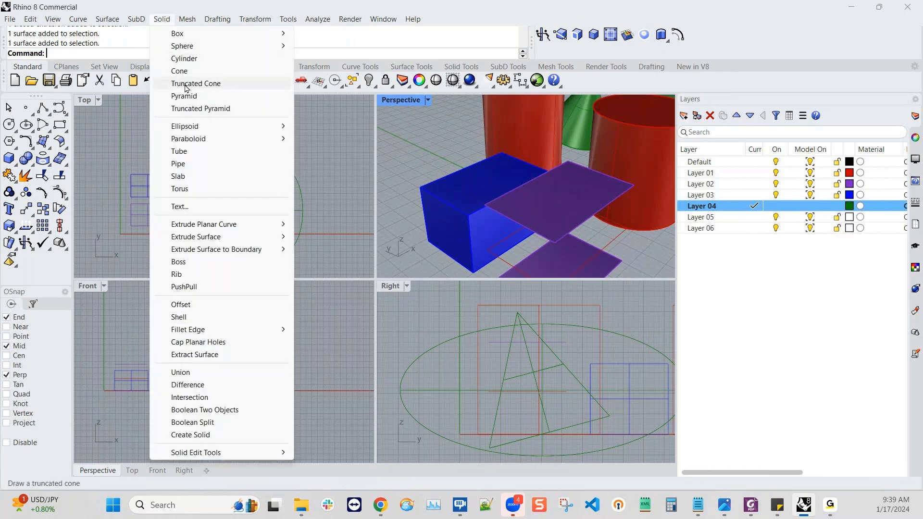
click(184, 59)
click(486, 182)
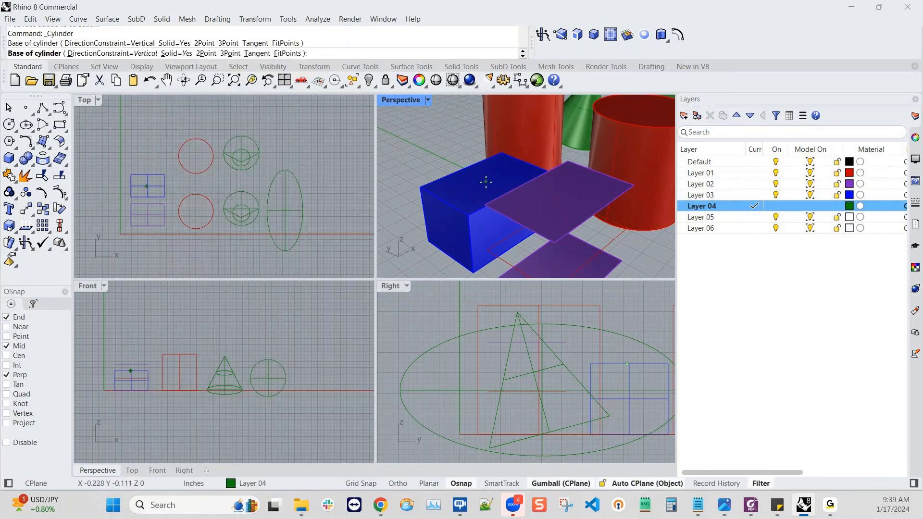
click(500, 182)
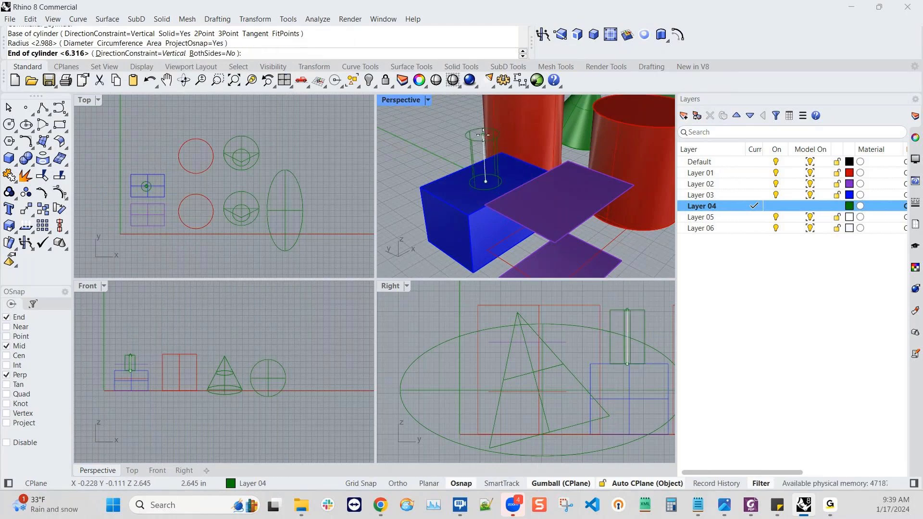
click(499, 134)
mouse_move(473, 232)
right_down()
mouse_move(530, 238)
mouse_move(511, 226)
mouse_move(456, 233)
right_up()
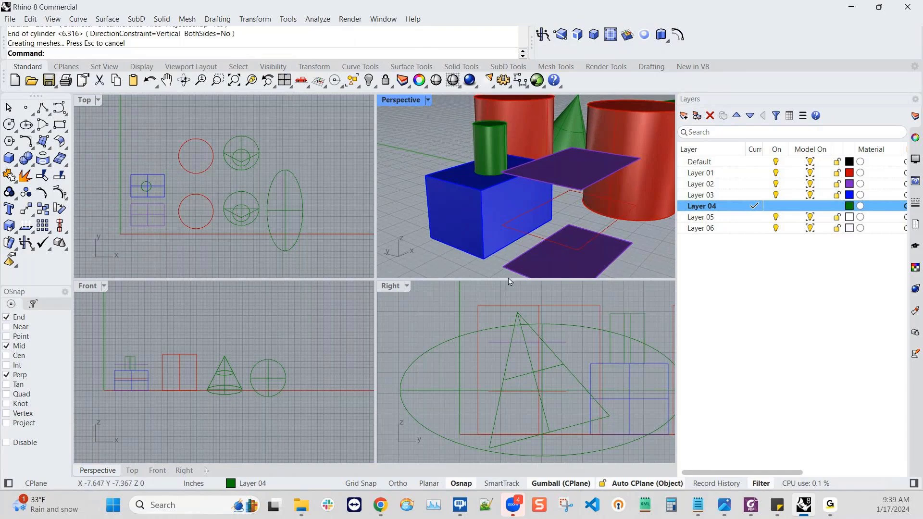
right_drag(510, 281, 491, 280)
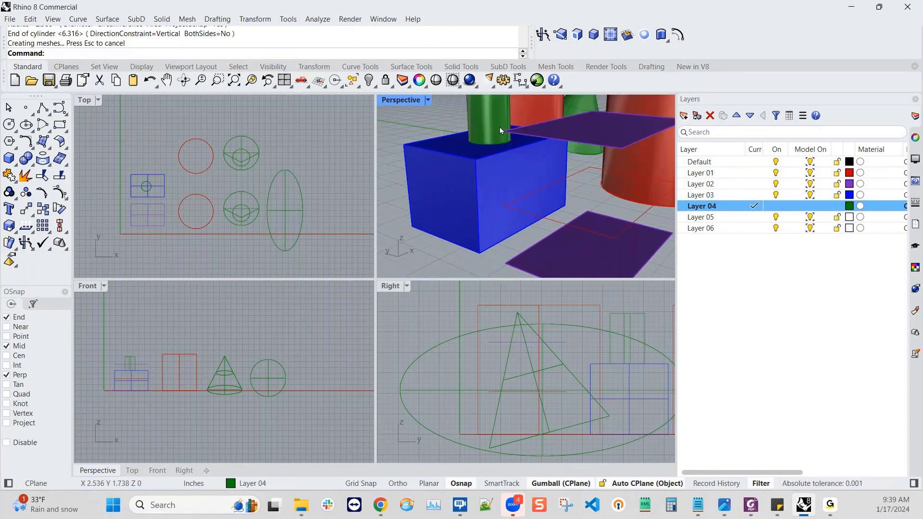
- Sub-select the blue box's end face to align the automatic CPlane, then create a cylinder about 1.64 in long projecting from that face
ctrl+shift+click(442, 197)
right_drag(445, 211, 484, 239)
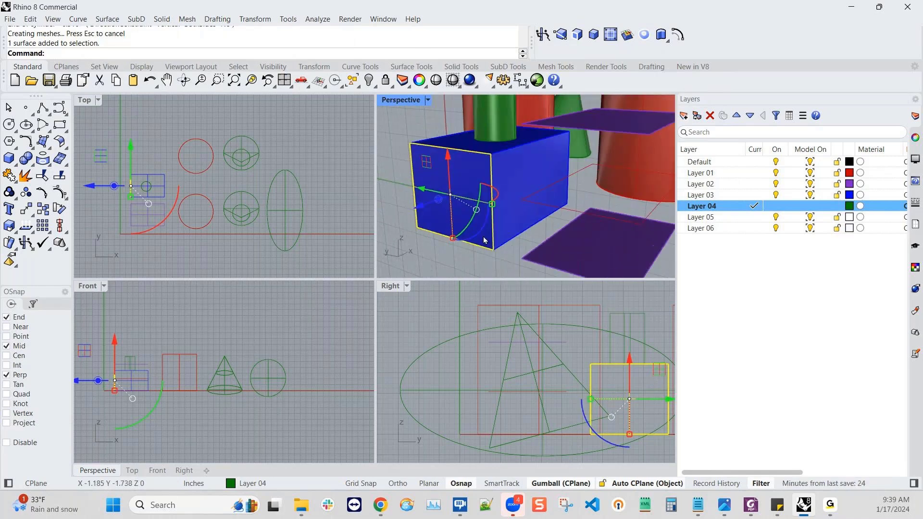
click(382, 148)
right_drag(442, 184, 399, 171)
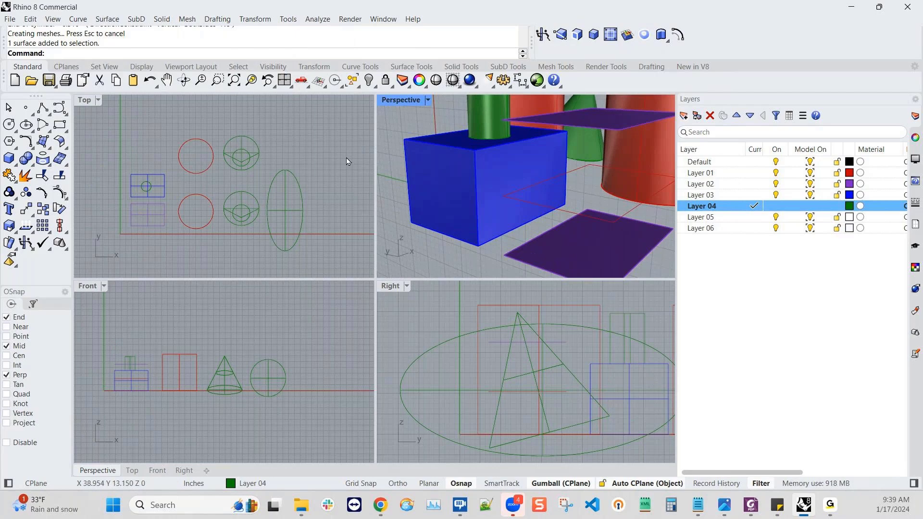
right_click(336, 53)
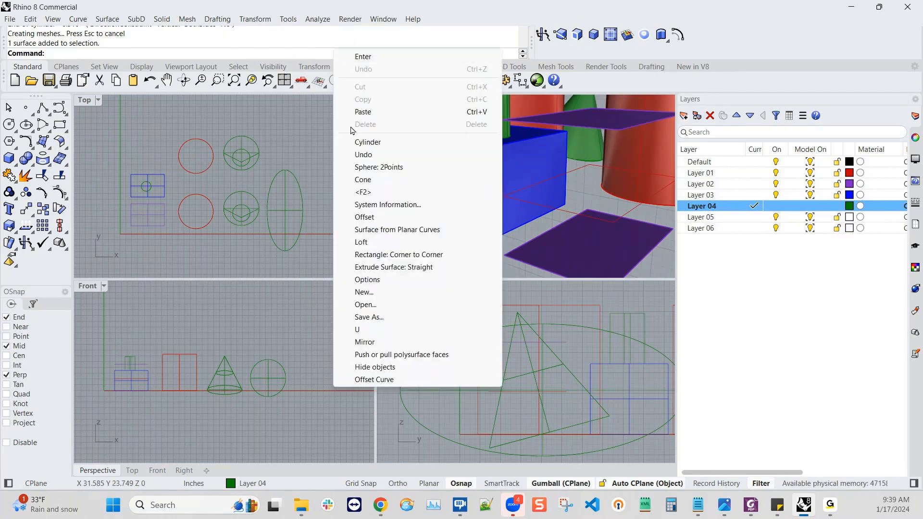
click(370, 142)
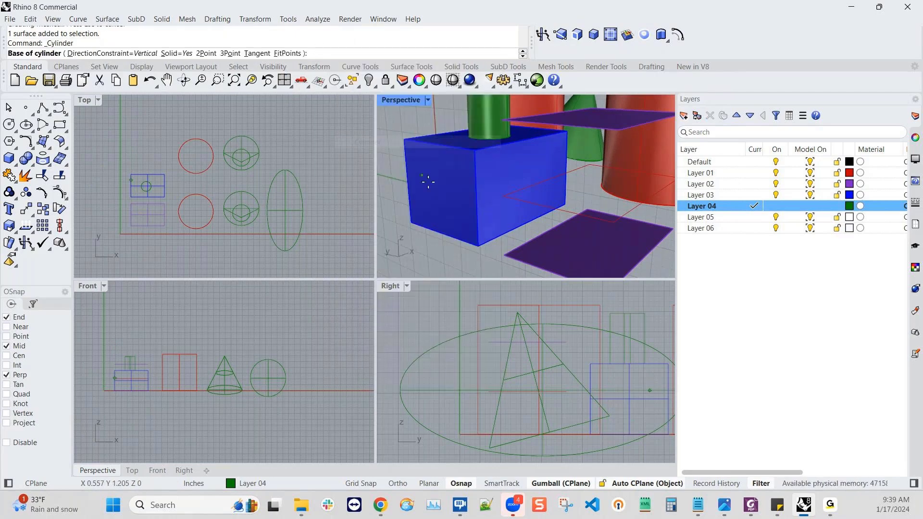
click(438, 184)
click(439, 191)
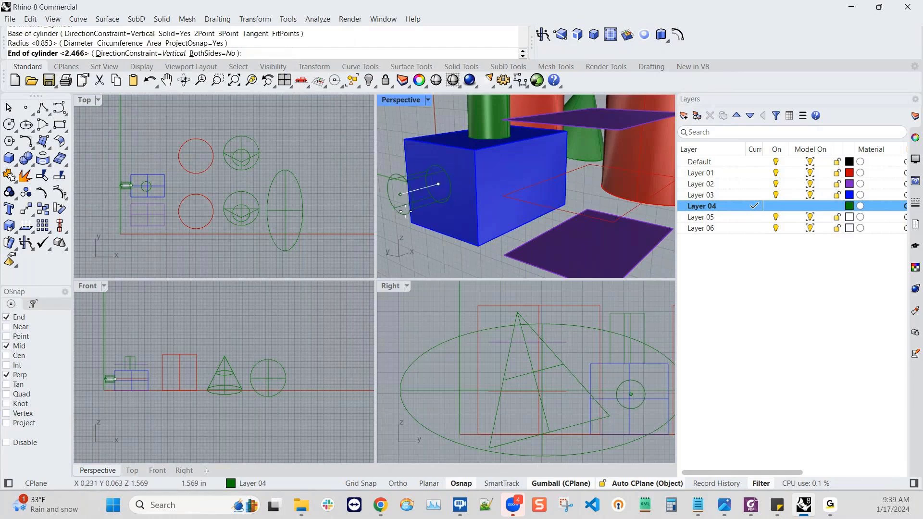
click(412, 190)
- Sub-select the blue box's long side face, try a cylinder projecting from it, and delete that cylinder
right_drag(431, 271, 584, 189)
ctrl+shift+click(578, 185)
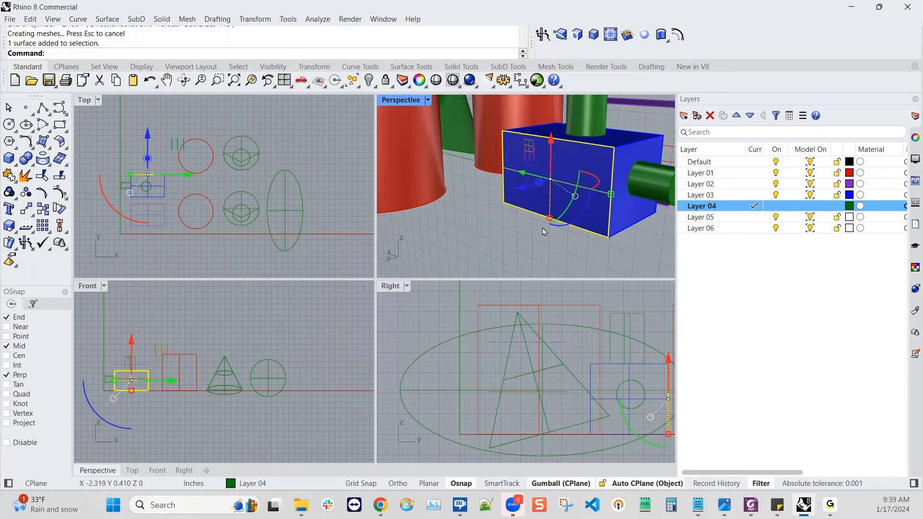
click(547, 253)
right_click(568, 186)
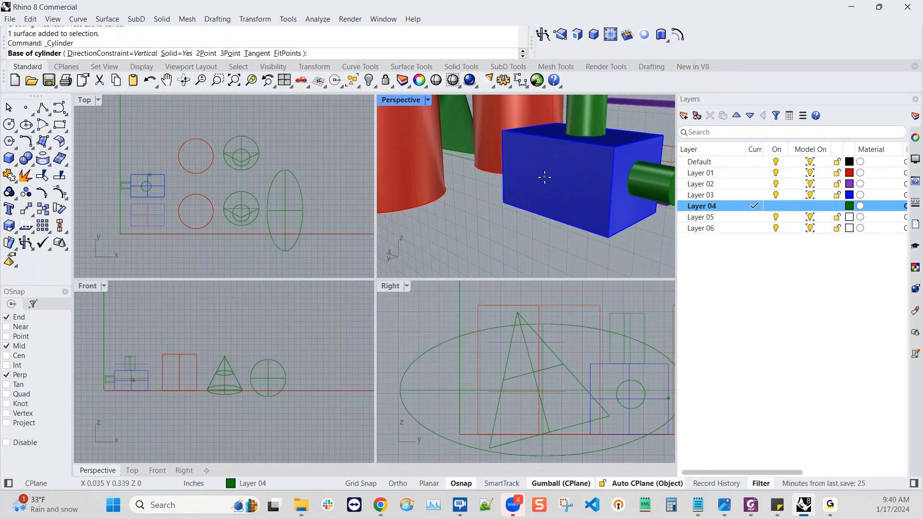
click(550, 177)
click(565, 187)
click(465, 211)
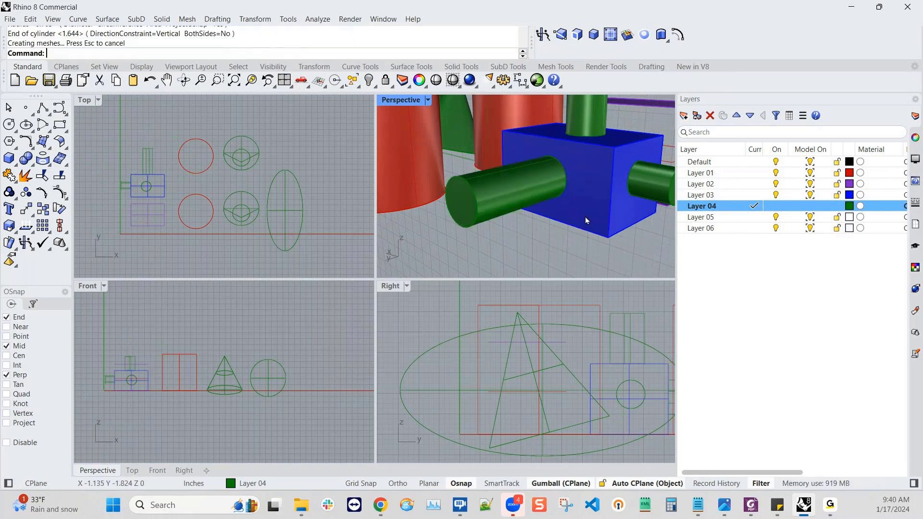
click(500, 186)
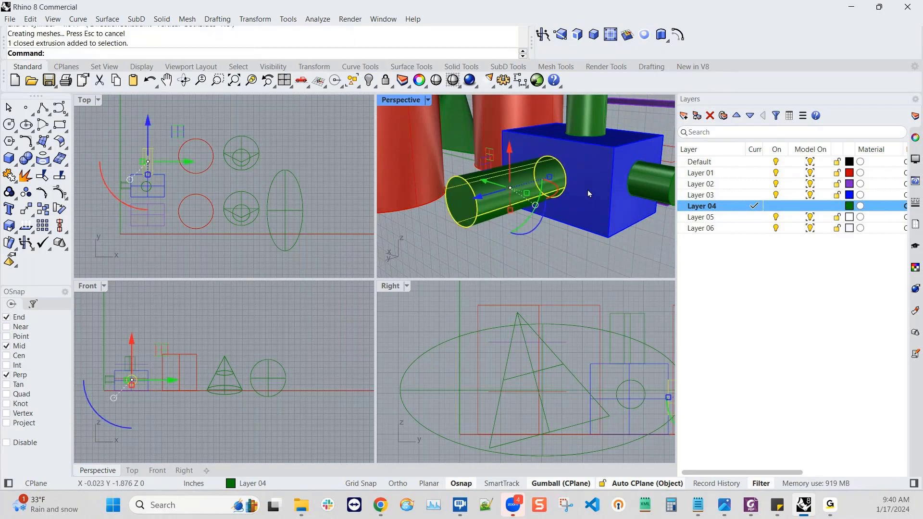
key(Delete)
- Start an Inset on the blue box's long side face and preview it with a distance of 1
scroll(539, 228, up, 2)
mouse_move(538, 228)
right_down()
mouse_move(557, 200)
mouse_move(507, 202)
mouse_move(497, 219)
mouse_move(471, 217)
mouse_move(548, 206)
mouse_move(591, 217)
mouse_move(546, 218)
right_up()
scroll(585, 217, down, 2)
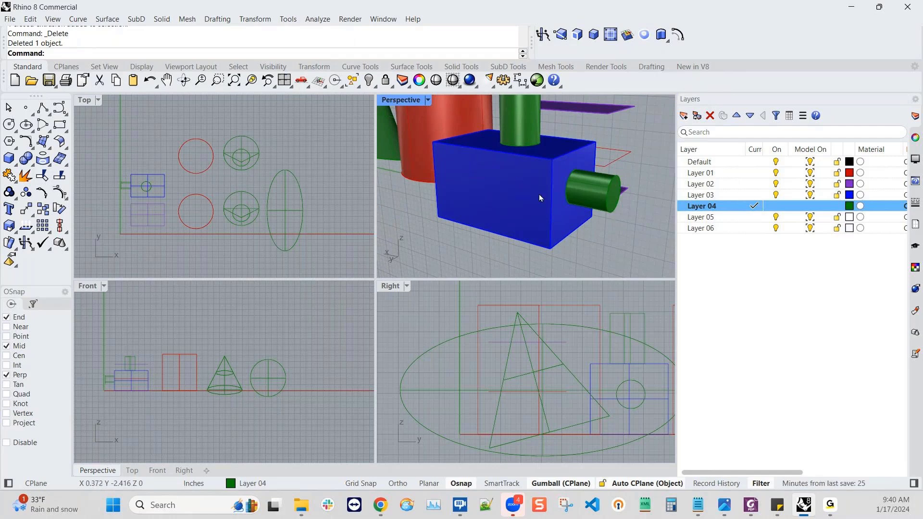
right_drag(540, 197, 555, 202)
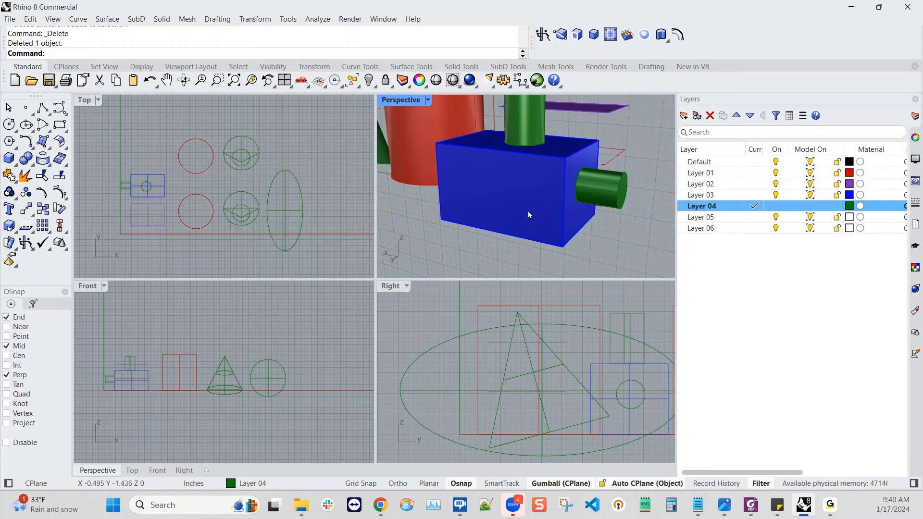
right_drag(527, 212, 525, 182)
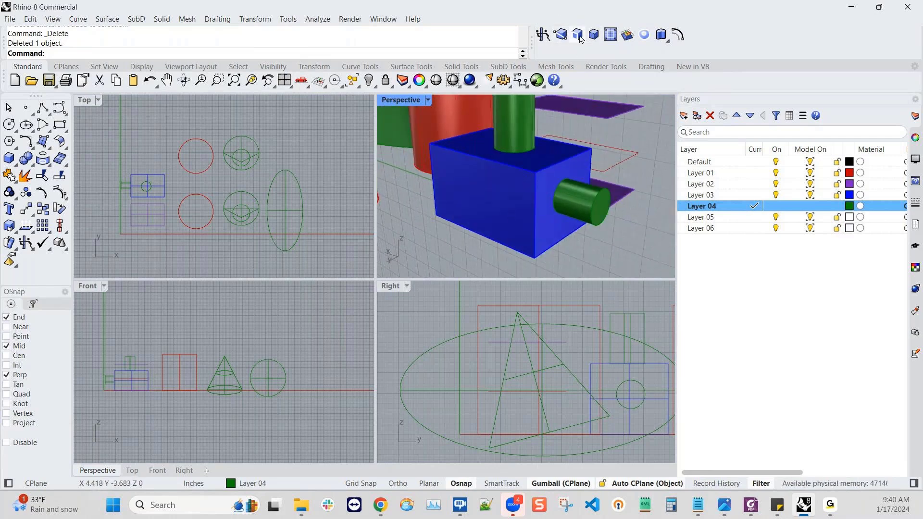
click(610, 39)
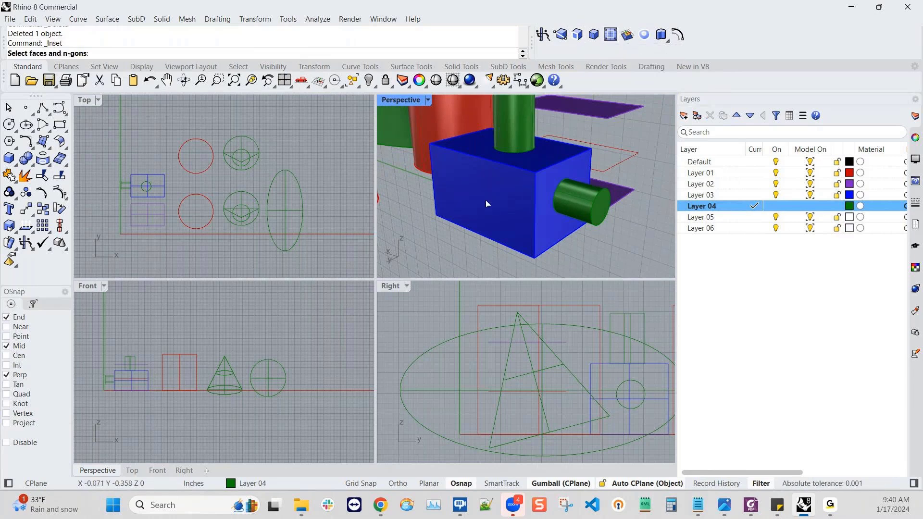
click(488, 204)
key(Return)
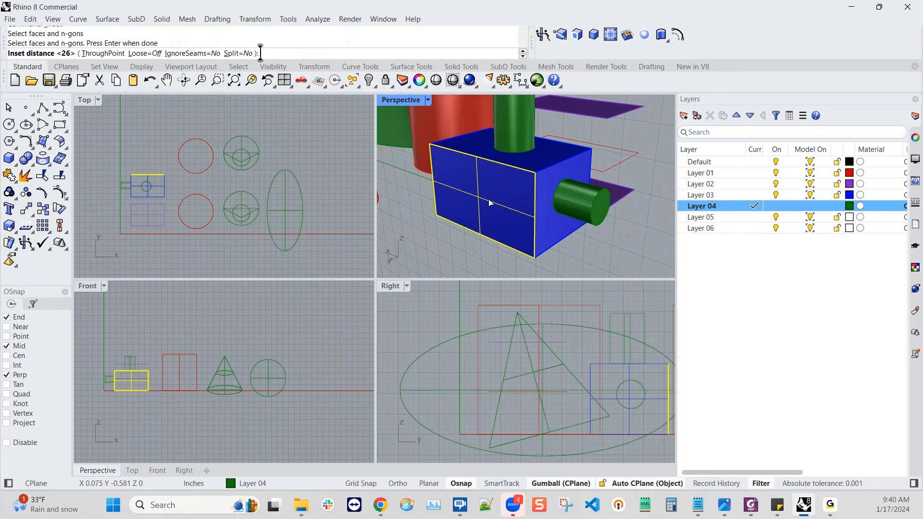
right_drag(489, 202, 448, 182)
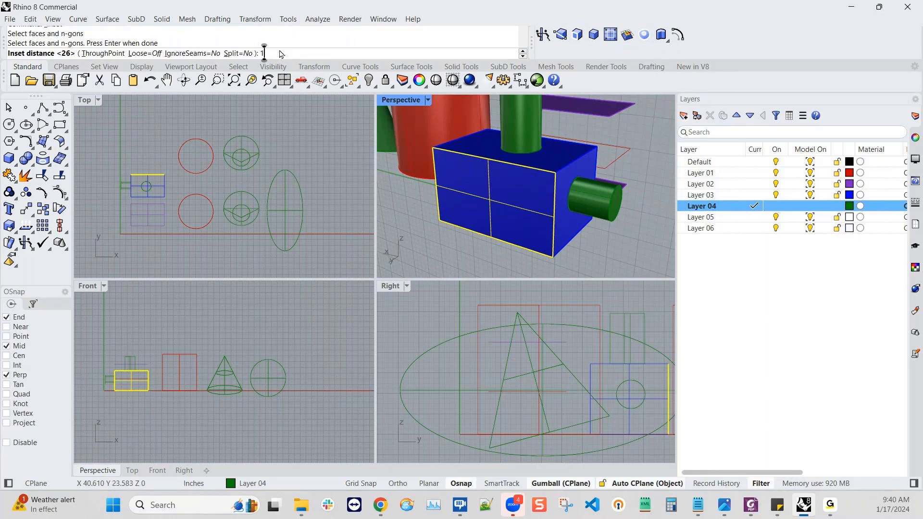
key(Return)
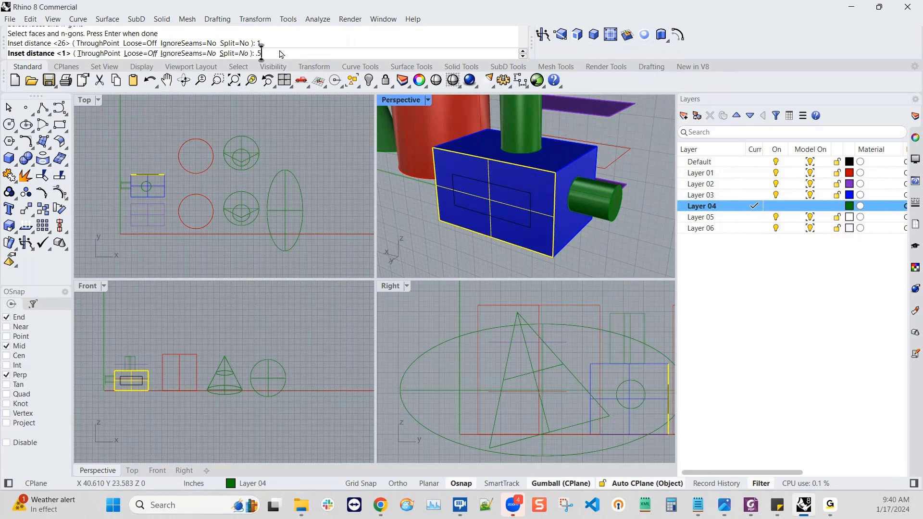
- Set the inset distance to 0.5, set Split to Yes, and complete the inset on the long side face
text(.5)
key(Return)
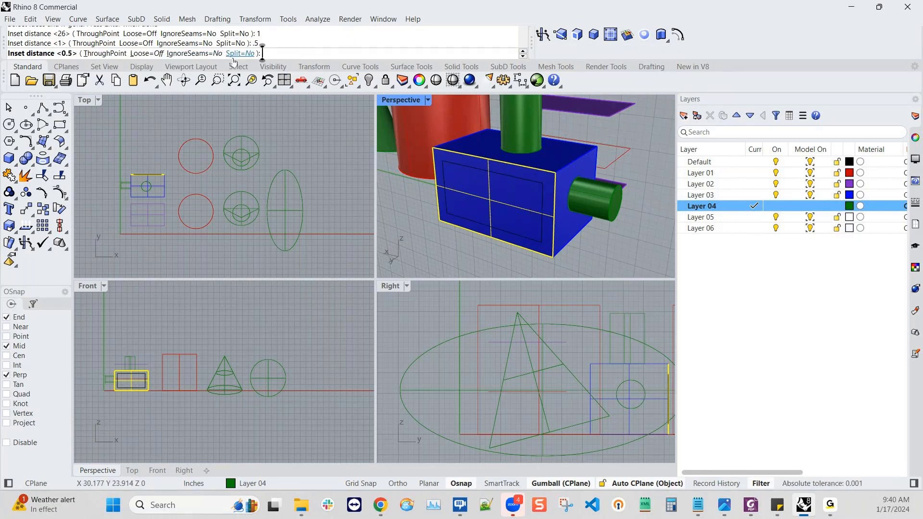
click(239, 54)
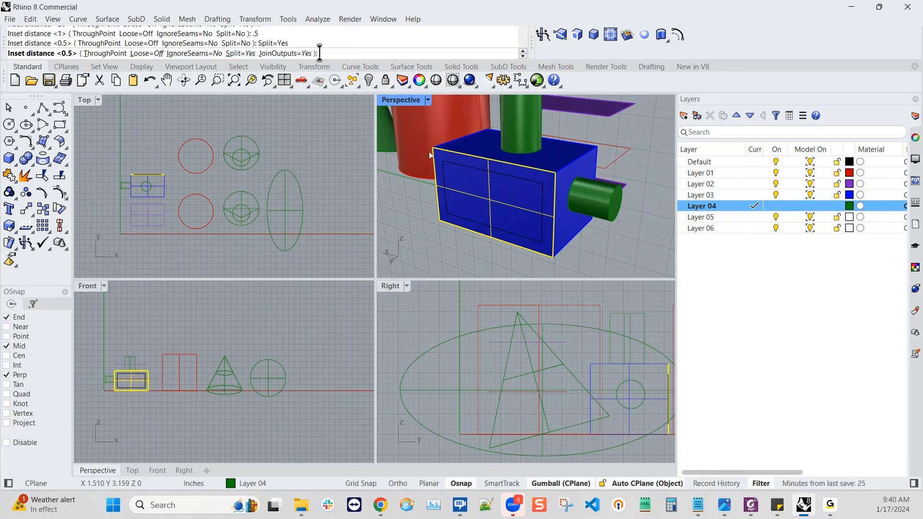
key(Return)
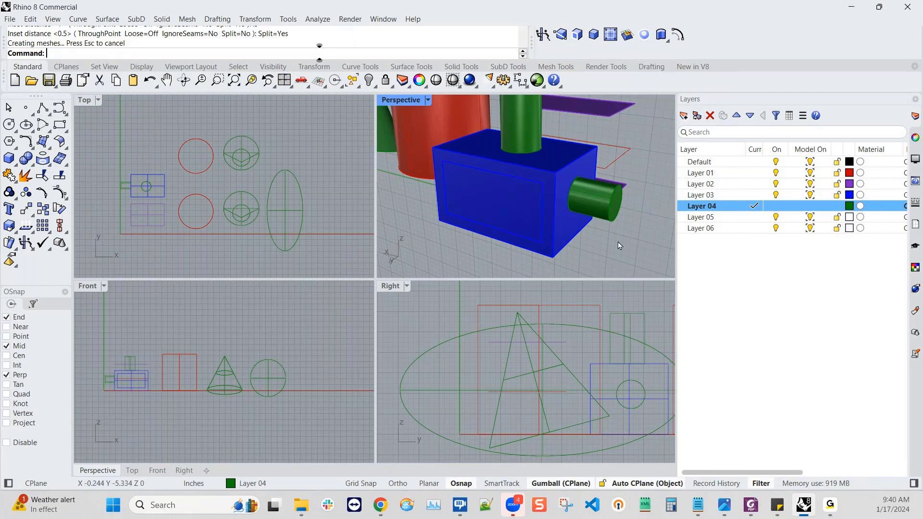
- Use PushPull to extrude the inner inset rectangle outward from the blue box by 1 in
right_drag(618, 242, 452, 220)
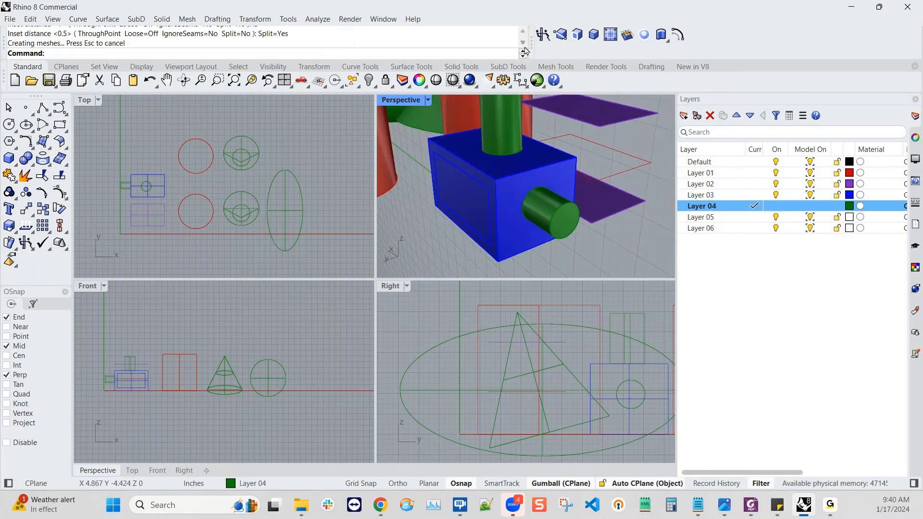
click(543, 34)
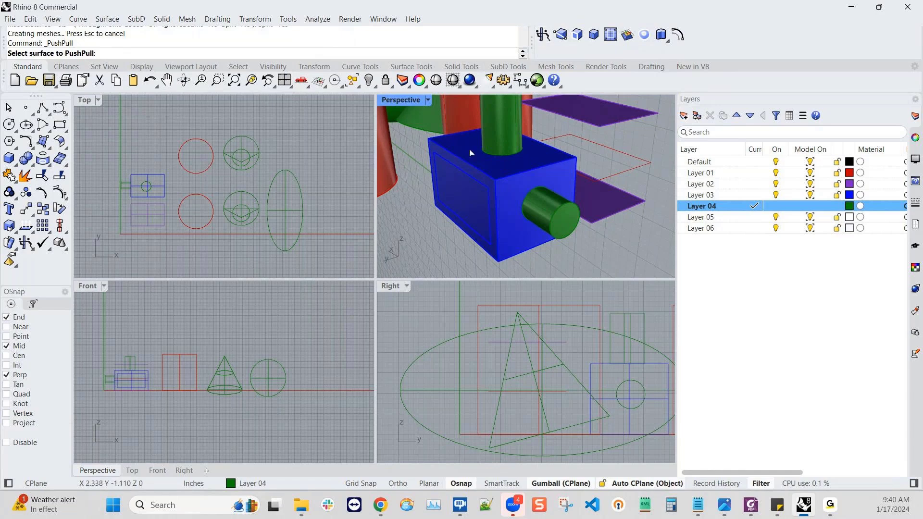
click(457, 199)
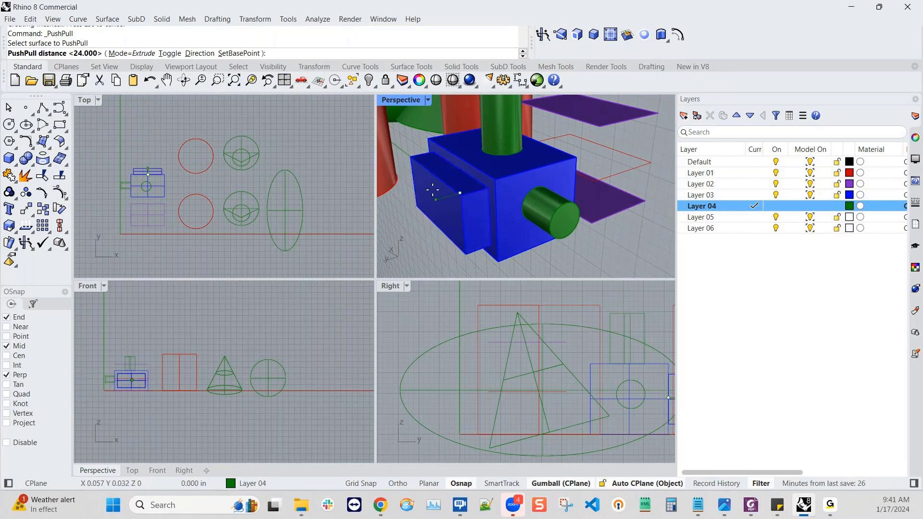
text(1)
key(Return)
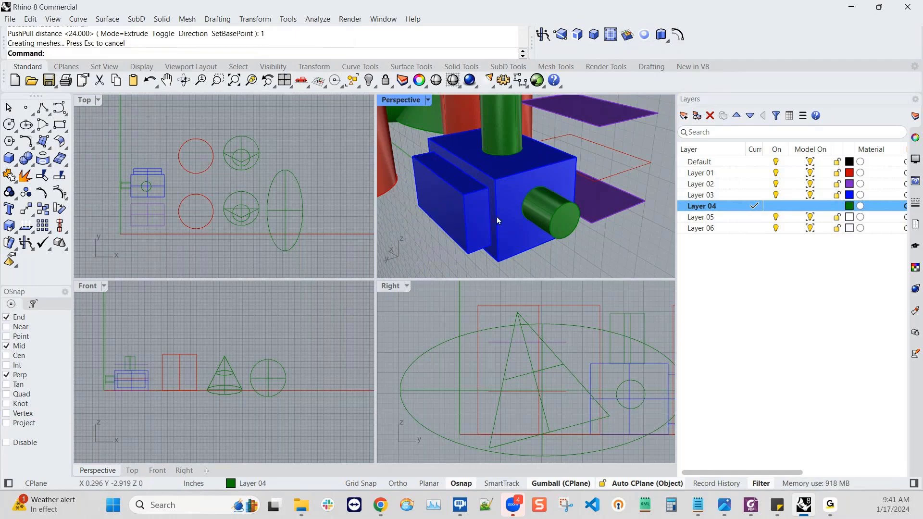
- Inset the outer face of the block projecting from the blue box by 0.5 in, with Split set to No
right_drag(497, 218, 550, 197)
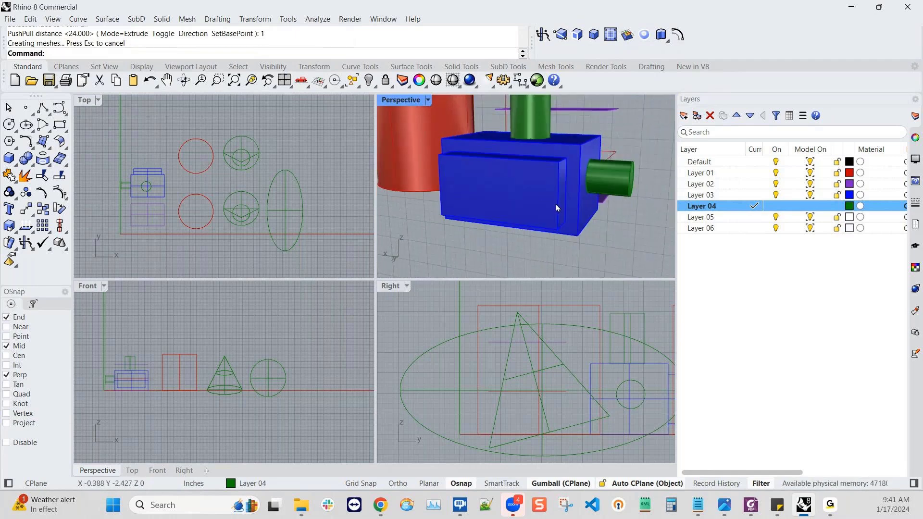
scroll(567, 207, up, 2)
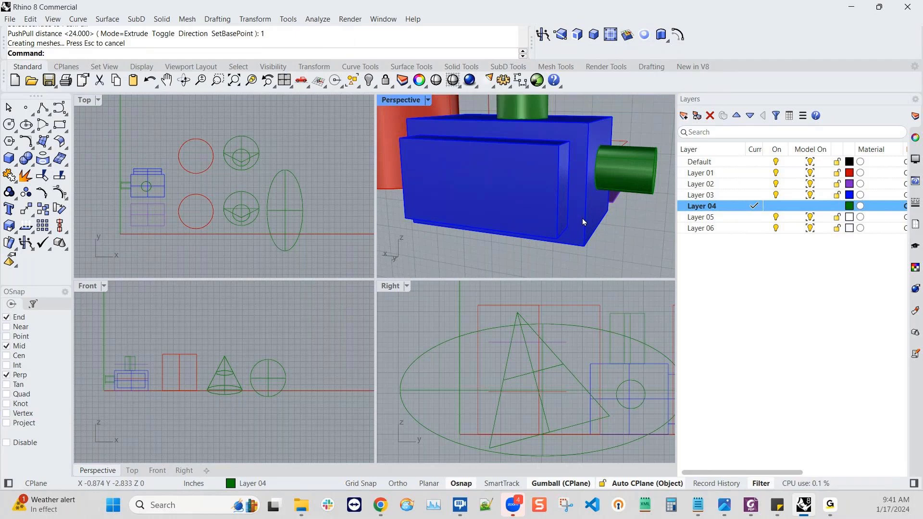
right_drag(583, 218, 592, 239)
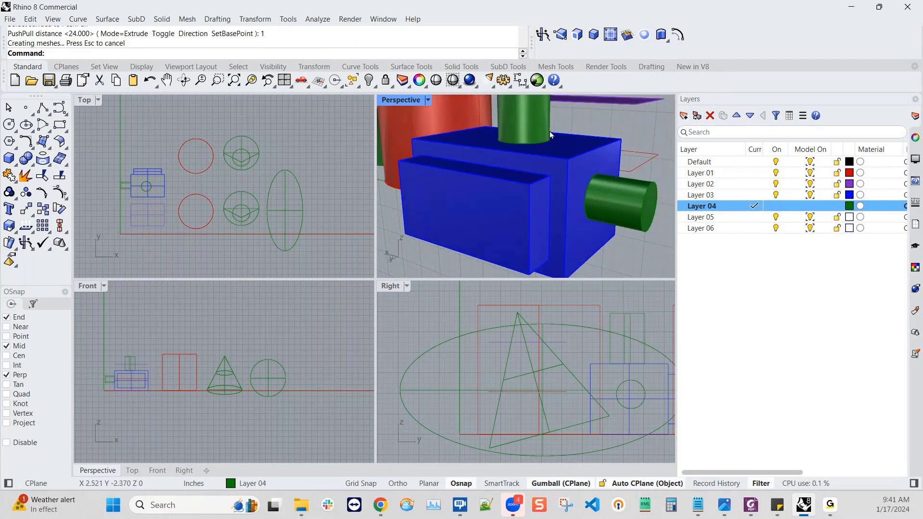
click(612, 35)
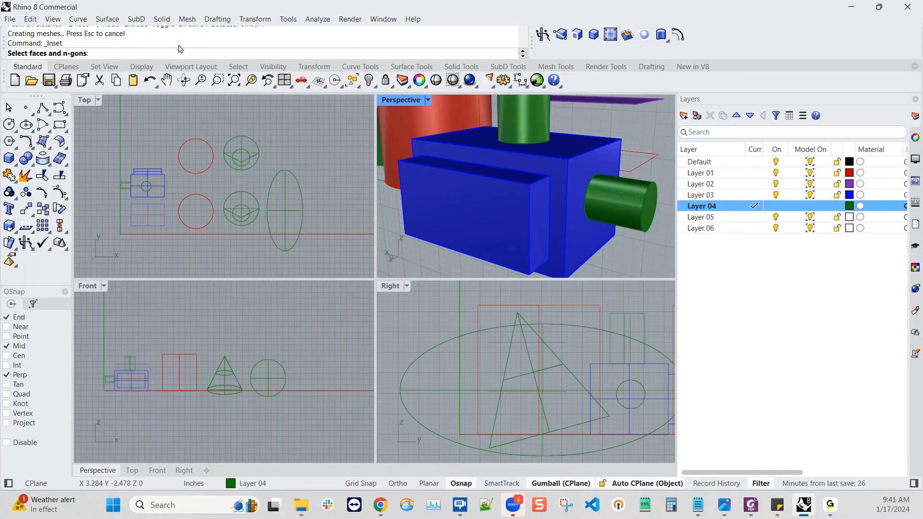
click(466, 215)
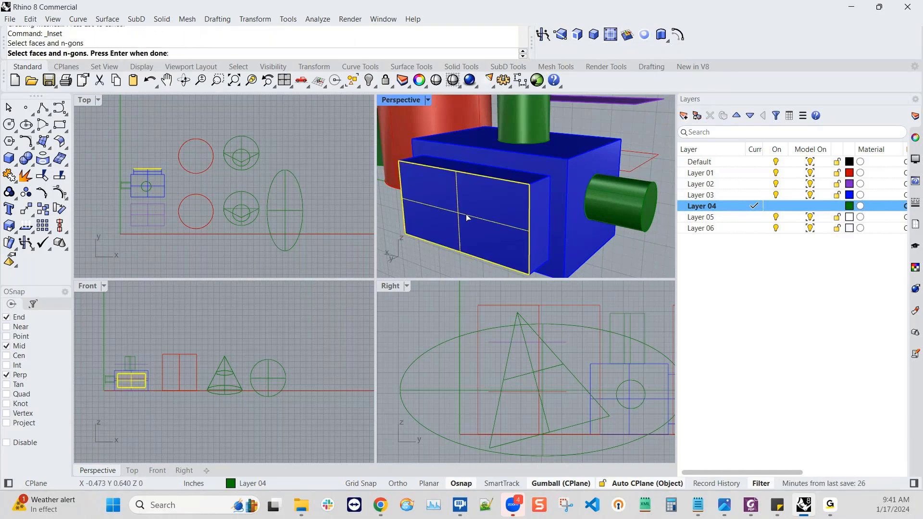
right_click(233, 38)
right_click(194, 56)
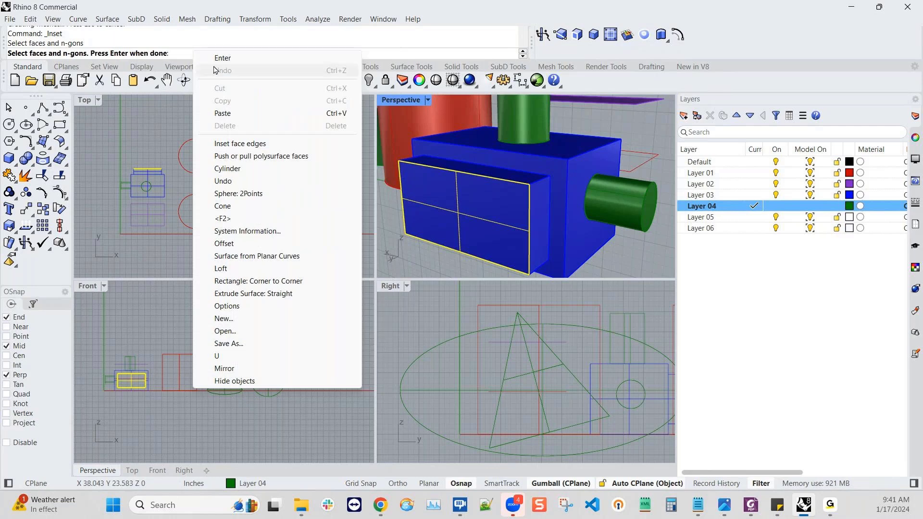
click(242, 57)
click(241, 53)
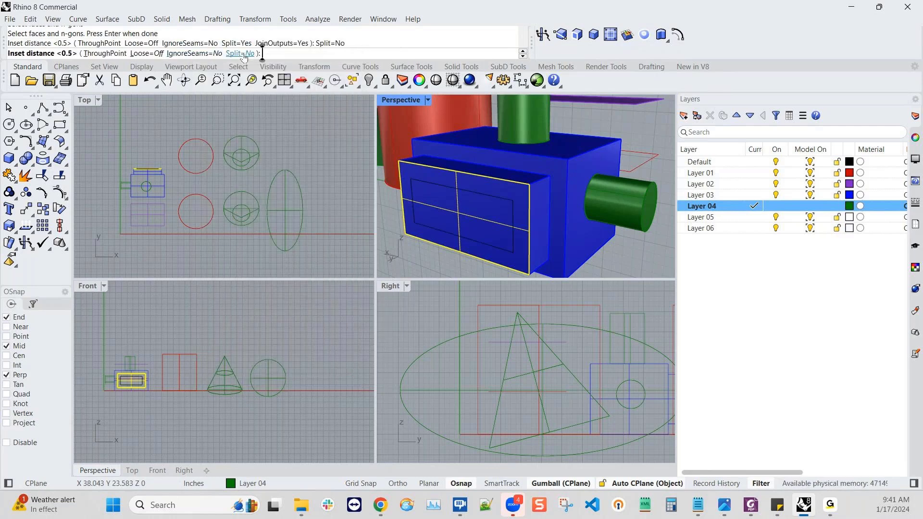
key(Return)
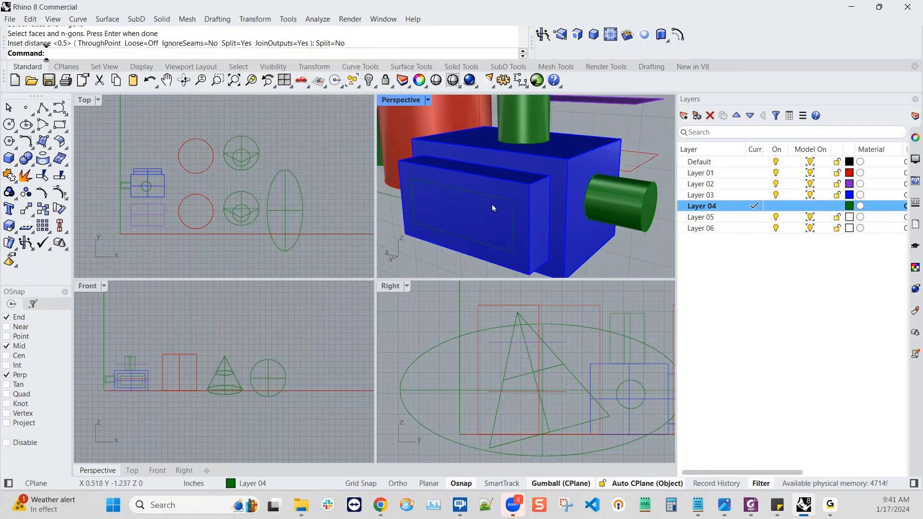
- Extrude the inset rectangle curve outward from the block as a separate solid with the Gumball, and delete that solid
scroll(489, 217, down, 2)
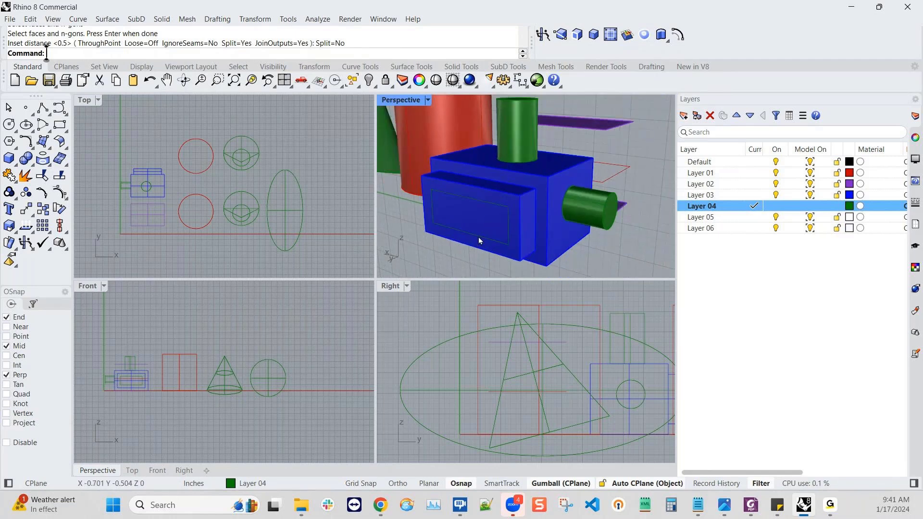
click(479, 237)
click(508, 268)
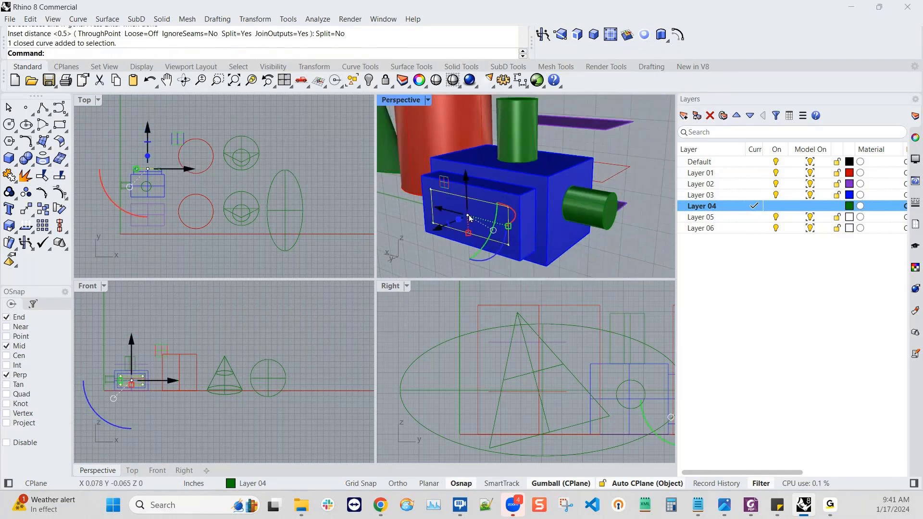
drag(457, 220, 440, 234)
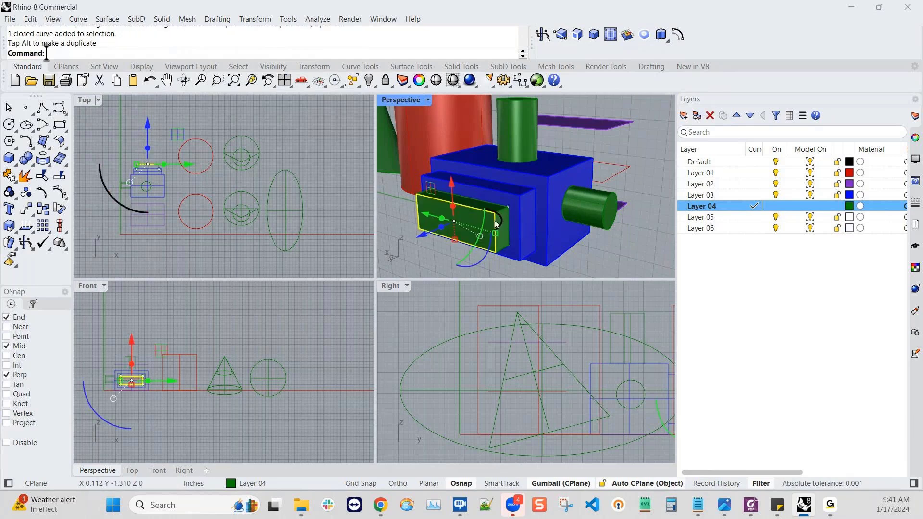
click(598, 249)
right_drag(598, 249, 558, 241)
click(495, 210)
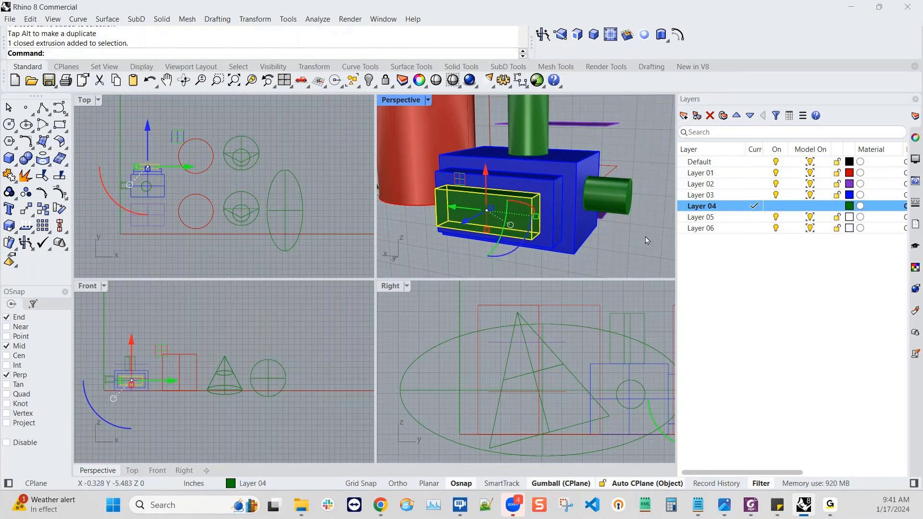
key(Delete)
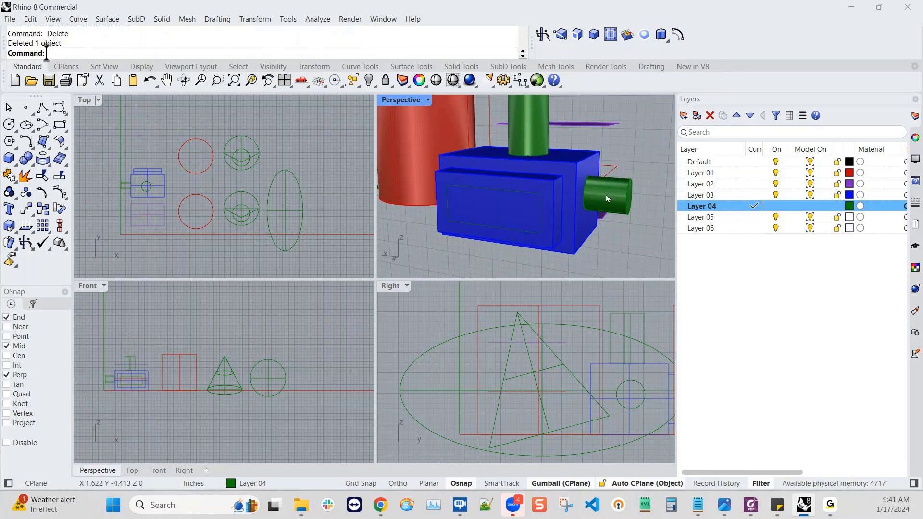
- PushPull the region inside the inset rectangle inward by about 1.26 in to cut a recess into the projecting block
click(545, 36)
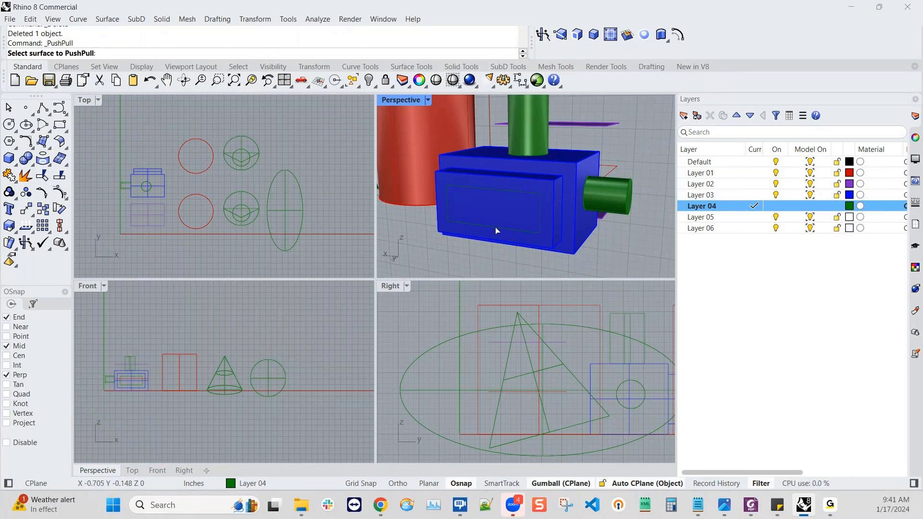
click(504, 210)
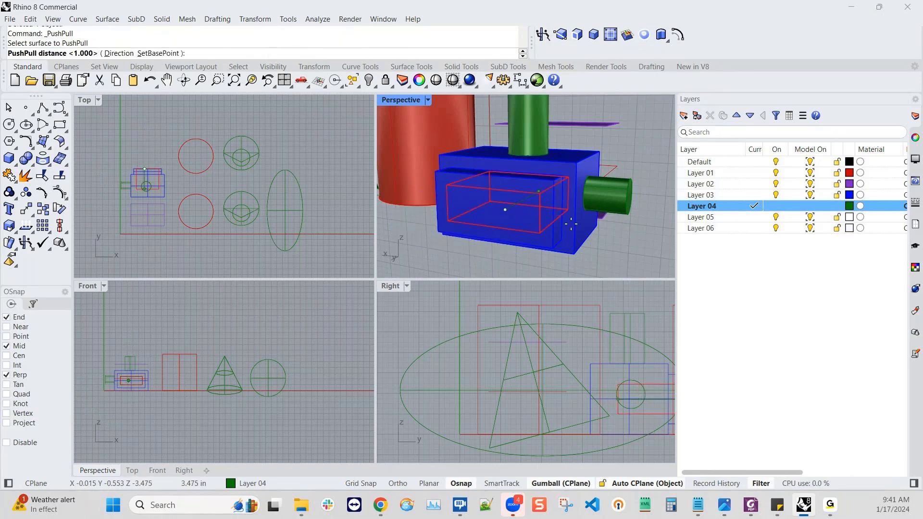
right_drag(571, 223, 515, 246)
scroll(487, 227, up, 3)
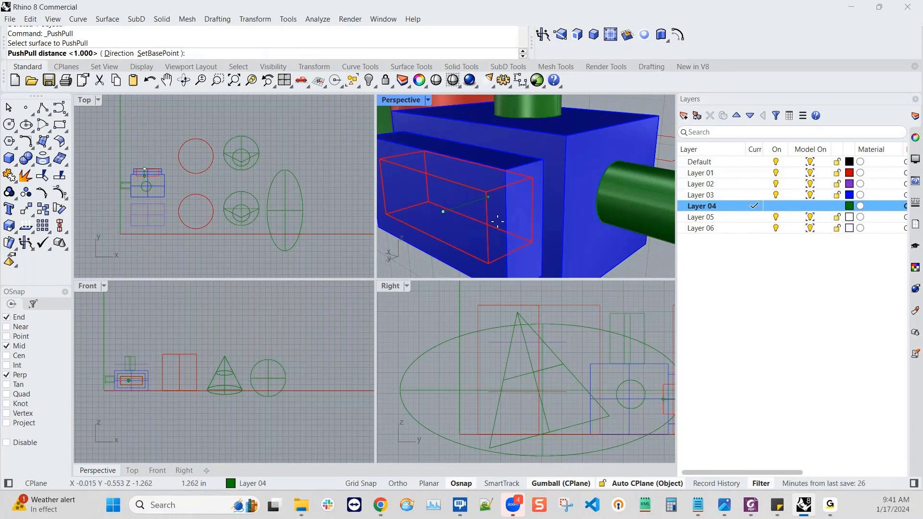
click(498, 223)
- Examine the recessed block, the attached cylinders and the surrounding solids from several angles in the Perspective view
right_drag(508, 232, 545, 237)
scroll(536, 221, down, 5)
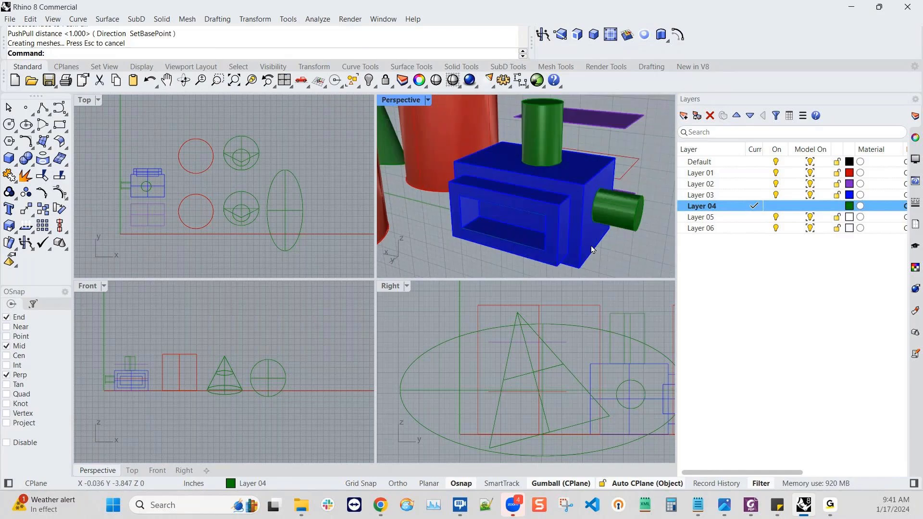
scroll(580, 214, down, 3)
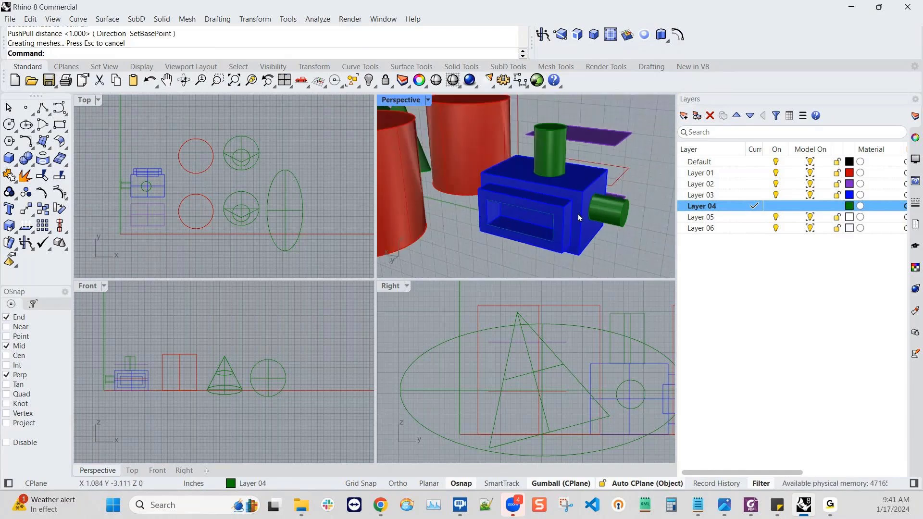
scroll(556, 182, down, 3)
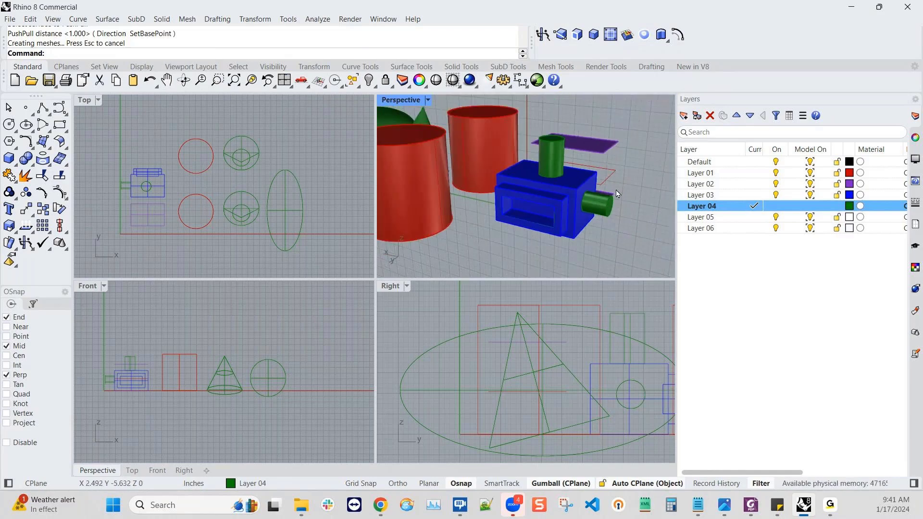
scroll(616, 189, up, 4)
click(586, 224)
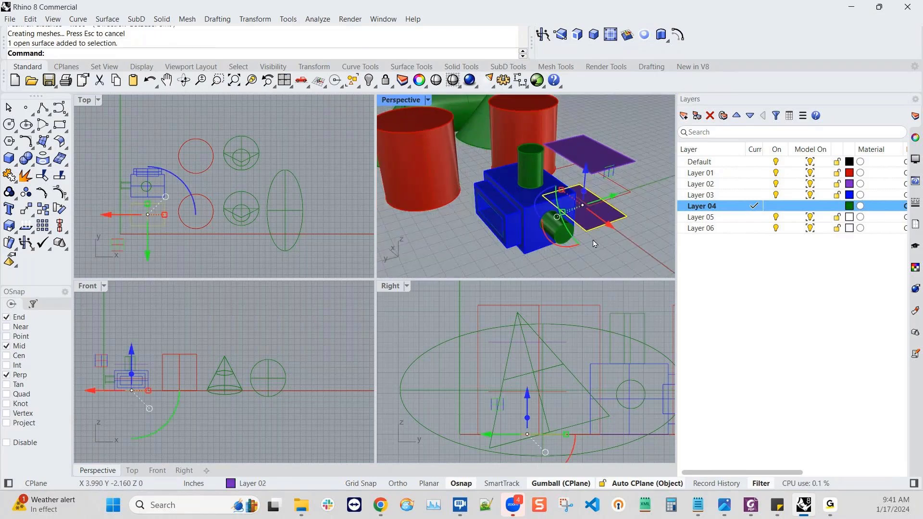
right_drag(593, 241, 411, 236)
right_drag(495, 261, 425, 255)
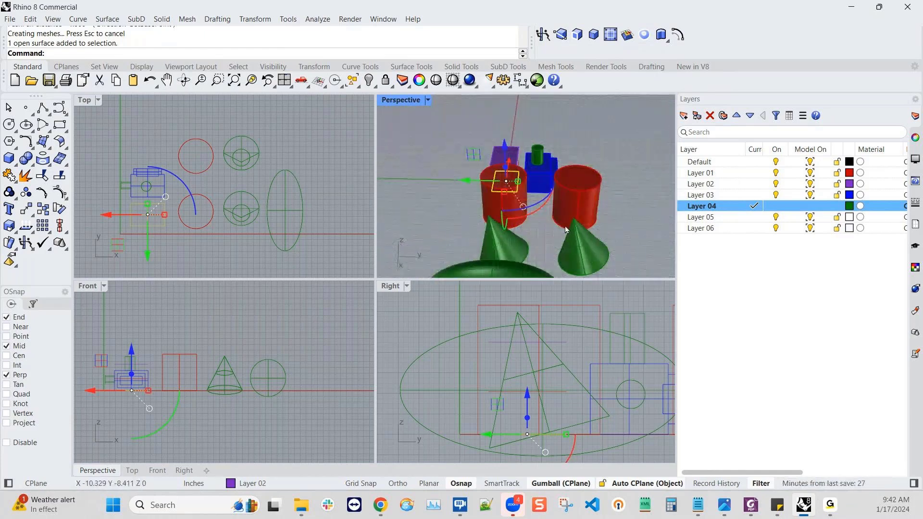
mouse_move(567, 231)
right_down()
mouse_move(533, 239)
mouse_move(572, 227)
mouse_move(567, 234)
right_up()
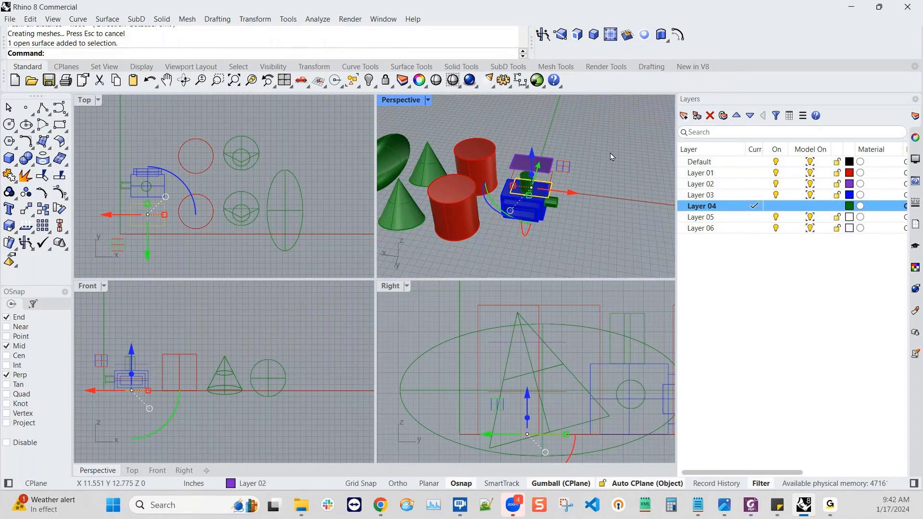
right_drag(610, 153, 464, 253)
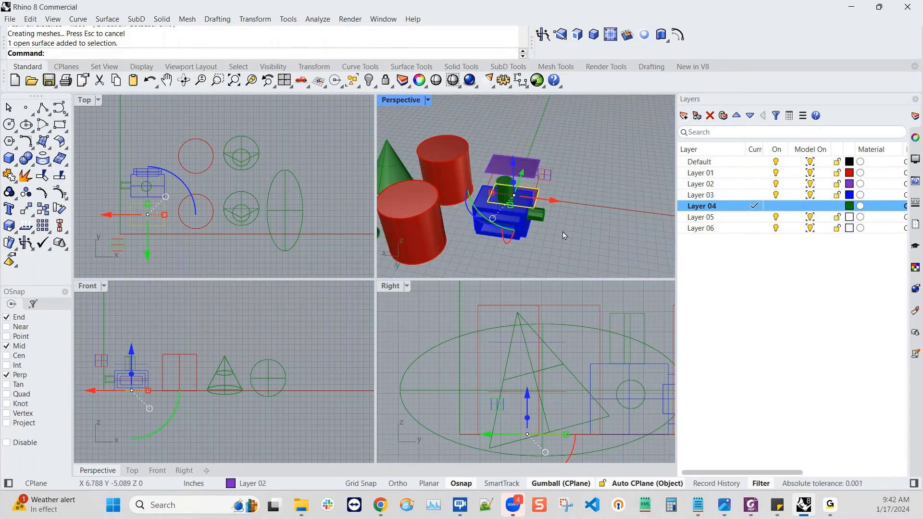
right_drag(562, 231, 552, 209)
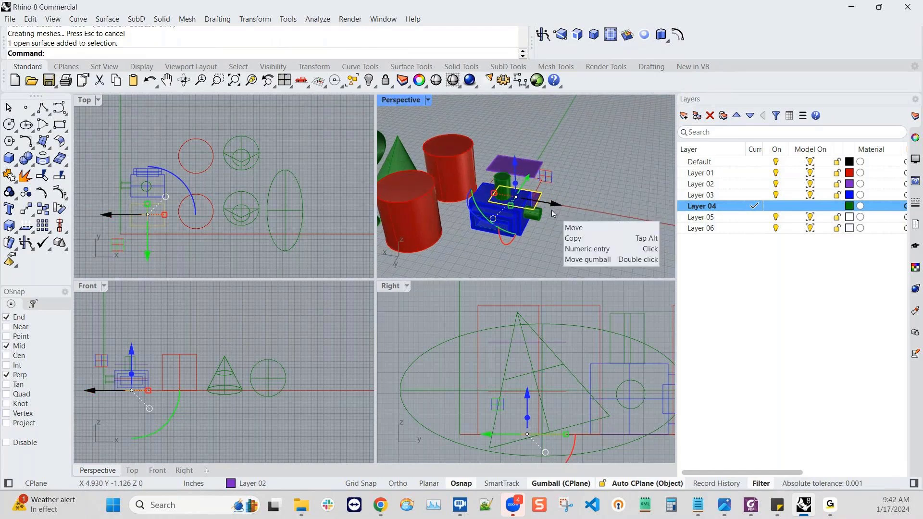
right_drag(556, 246, 548, 251)
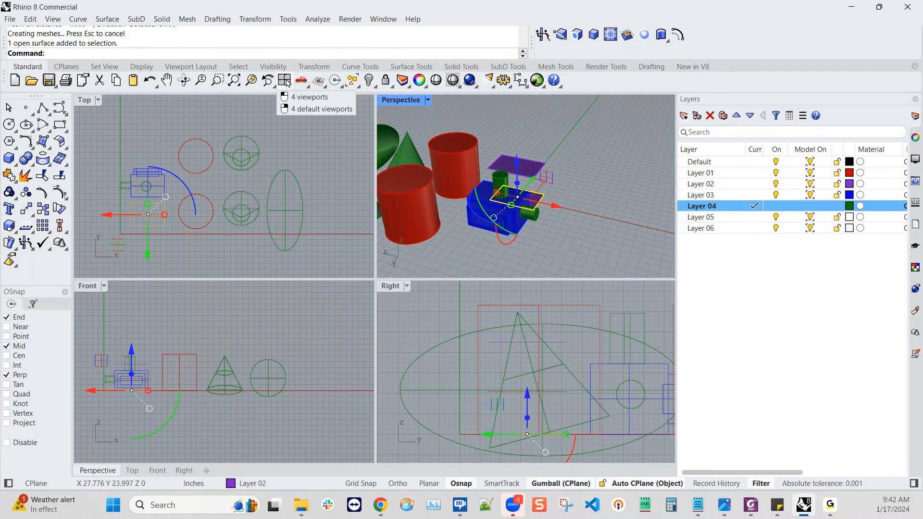
- Restore the four default viewports and clear the selection of the lower purple surface from the Top view
click(285, 80)
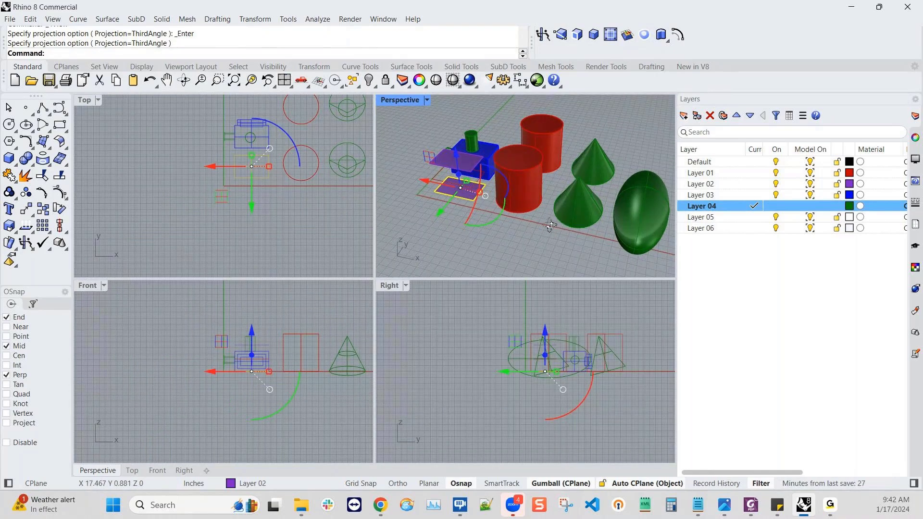
scroll(543, 213, up, 3)
scroll(544, 214, down, 3)
shift+right_drag(546, 220, 549, 225)
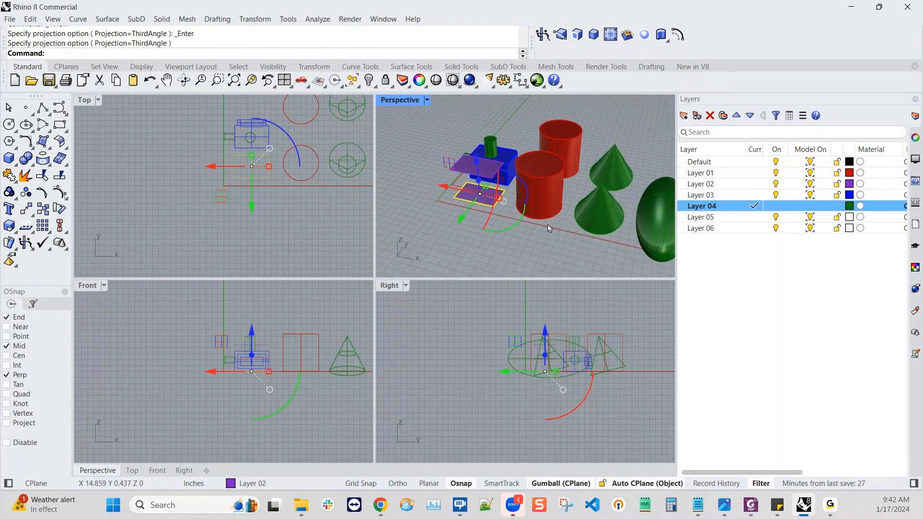
scroll(510, 203, up, 1)
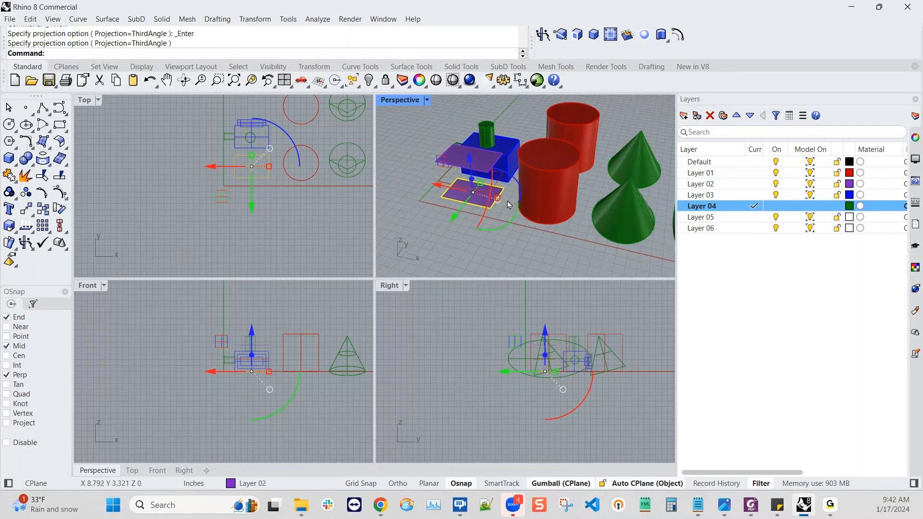
scroll(509, 203, down, 2)
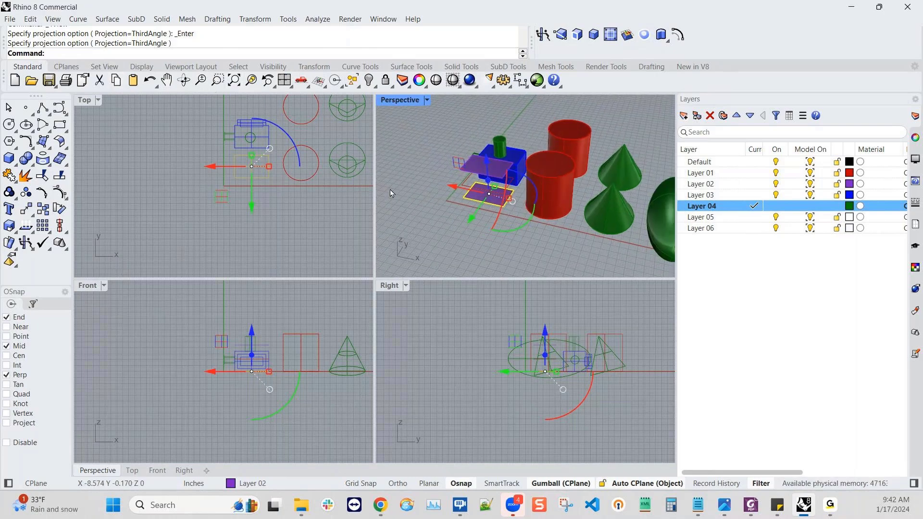
click(262, 157)
right_drag(263, 160, 273, 190)
scroll(281, 218, up, 2)
scroll(281, 217, up, 2)
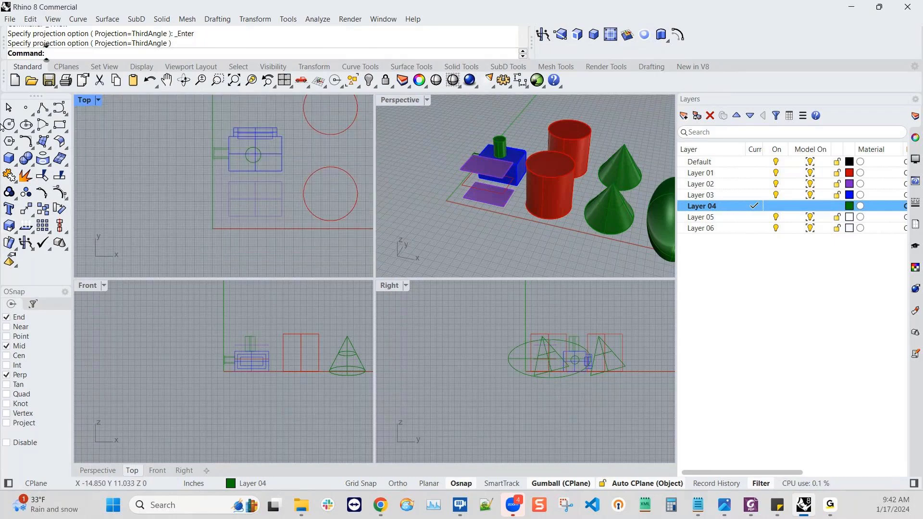
- Start a polyline at the origin (0) and make Layer 03 the current layer
click(41, 110)
scroll(155, 237, up, 2)
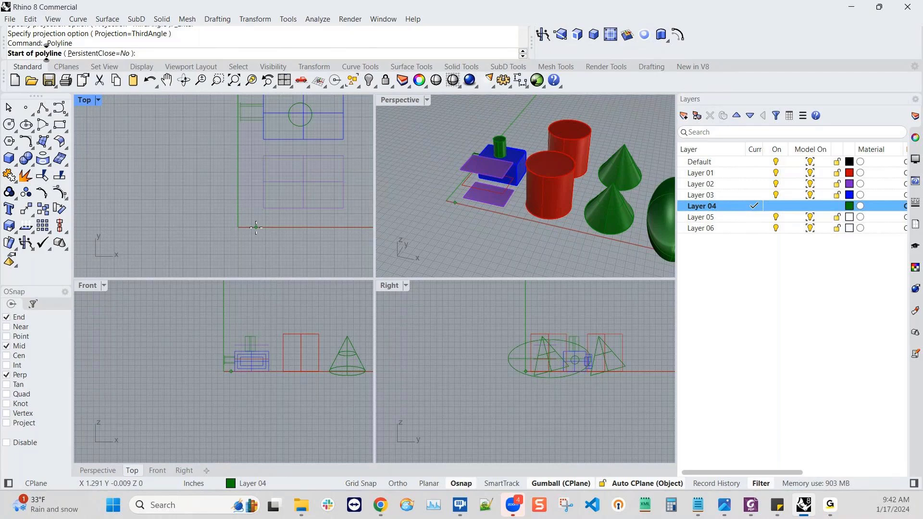
key(Return)
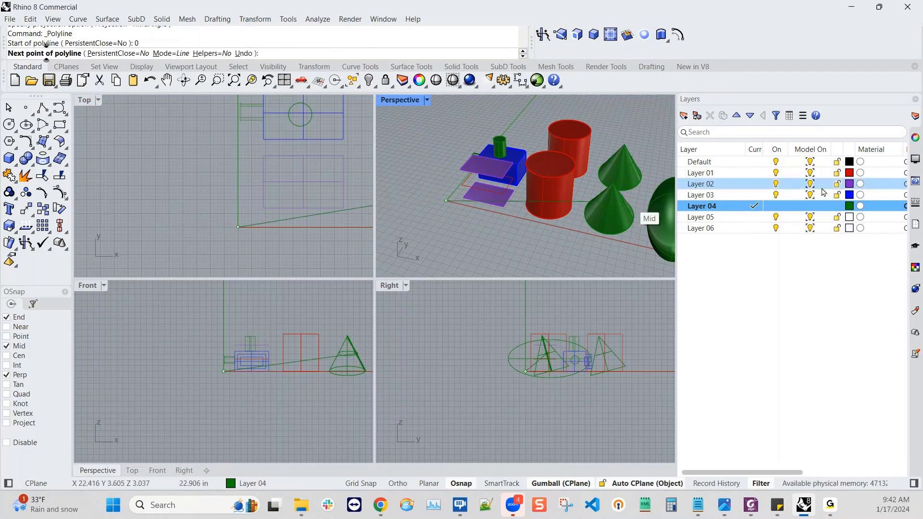
double_click(718, 196)
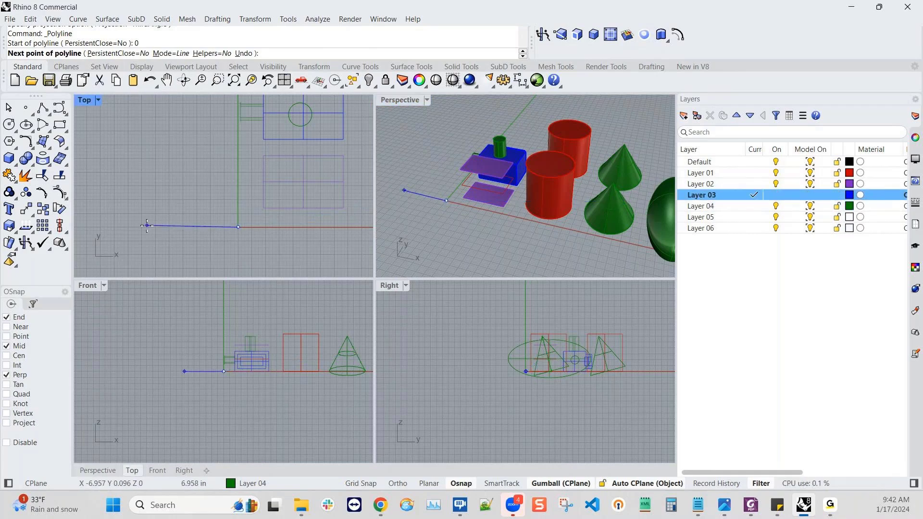
right_drag(155, 223, 205, 224)
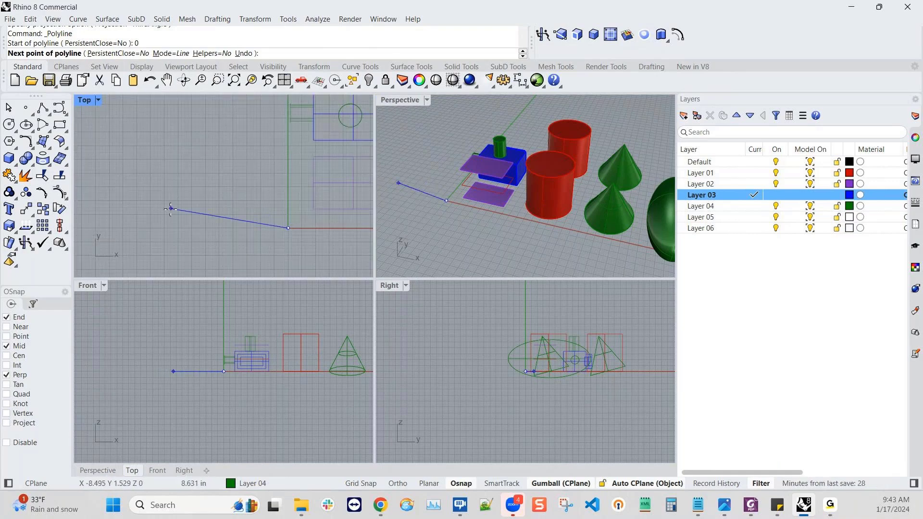
- Turn on Ortho for the polyline and accept 45 degrees as its ortho angle
click(398, 484)
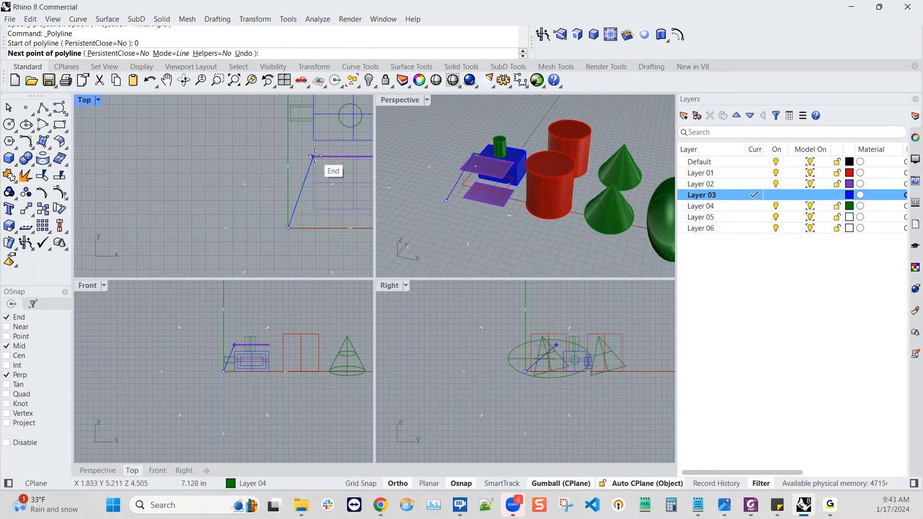
right_drag(299, 240, 279, 218)
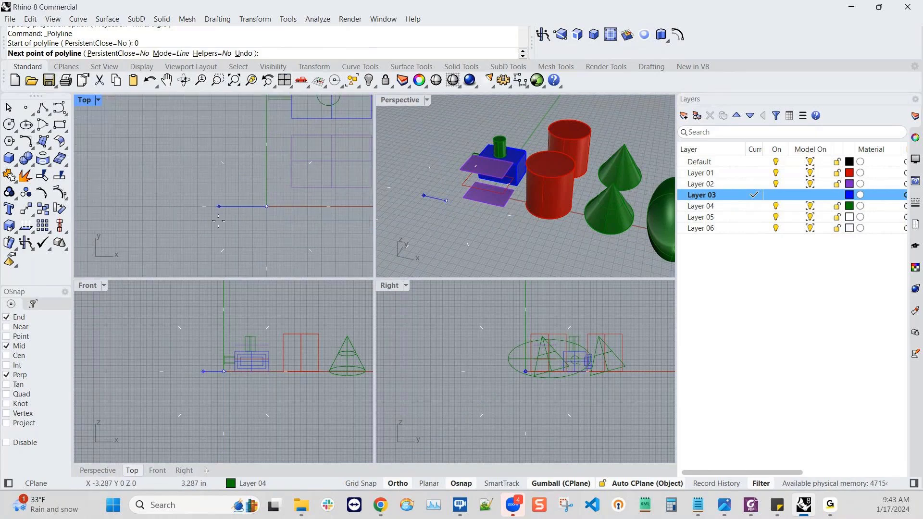
right_click(399, 486)
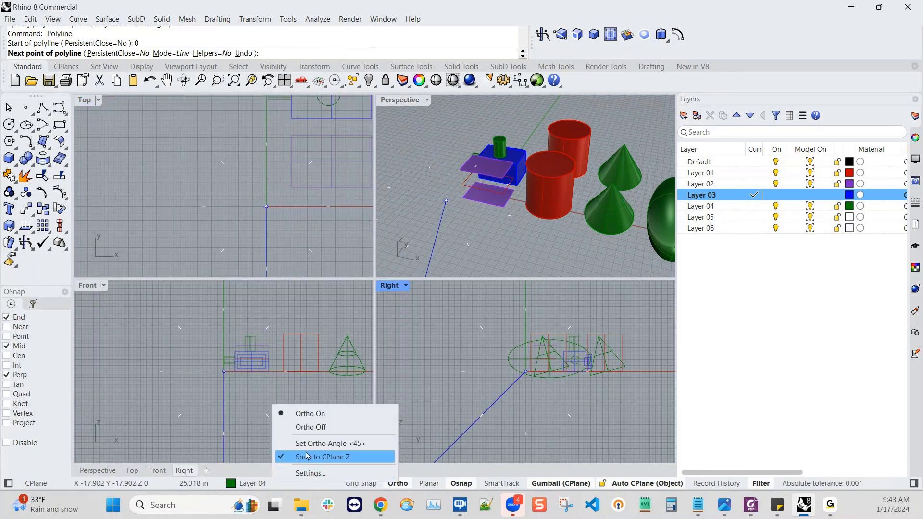
click(333, 448)
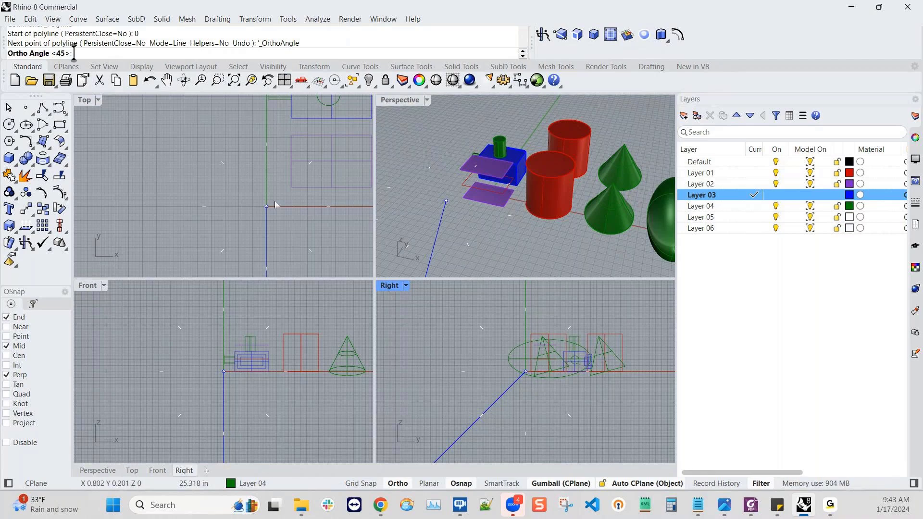
key(Return)
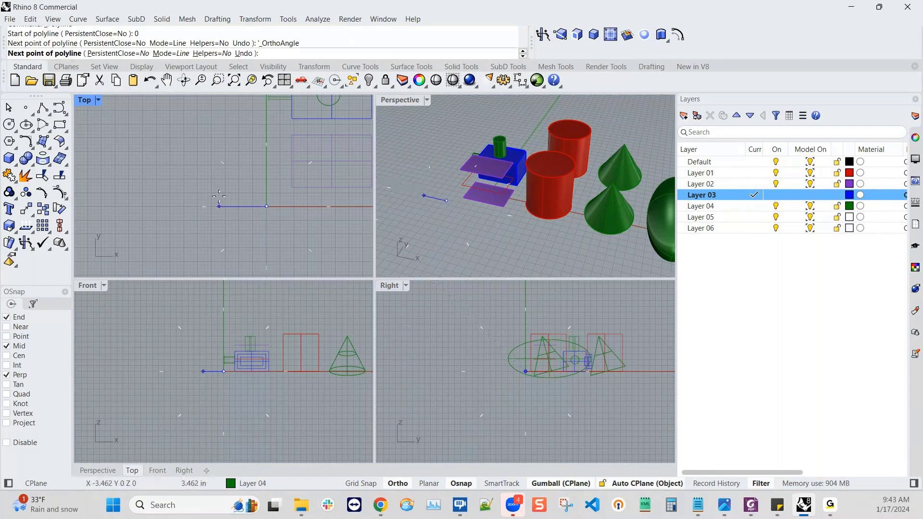
- Place the polyline's second point at the relative coordinates r-1,-1 from the origin
scroll(202, 205, down, 2)
right_drag(202, 205, 248, 207)
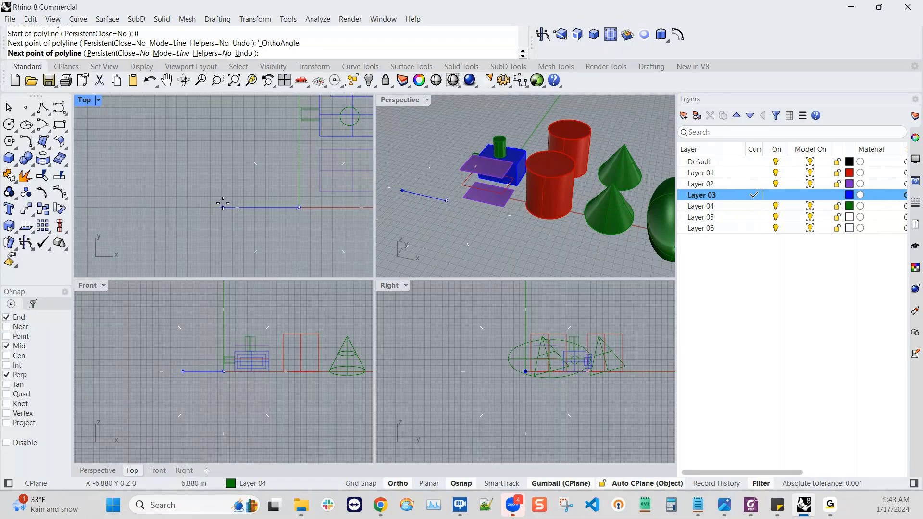
scroll(222, 204, down, 2)
scroll(222, 204, up, 4)
right_drag(265, 206, 225, 226)
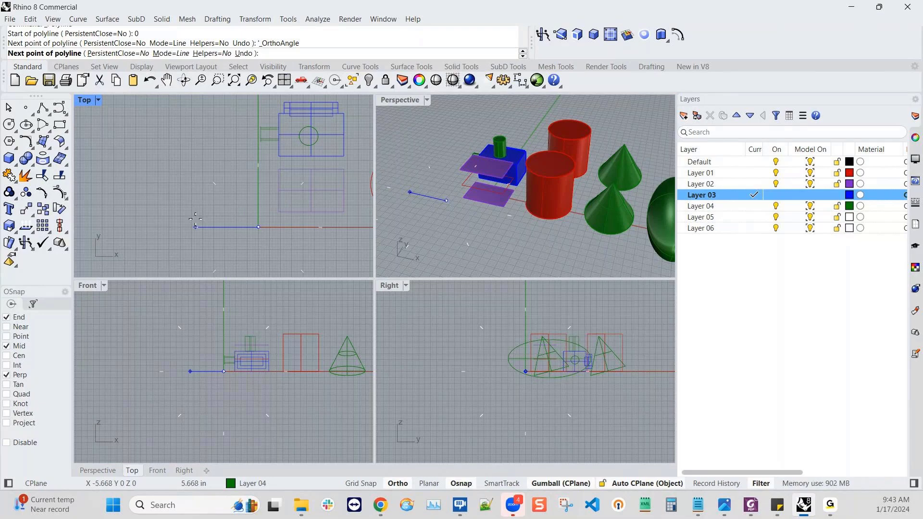
text(1,-1)
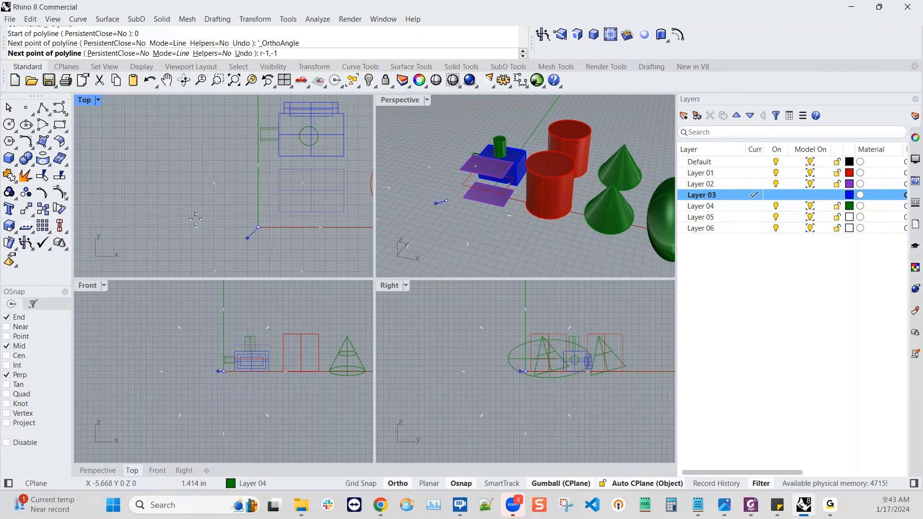
scroll(249, 232, up, 2)
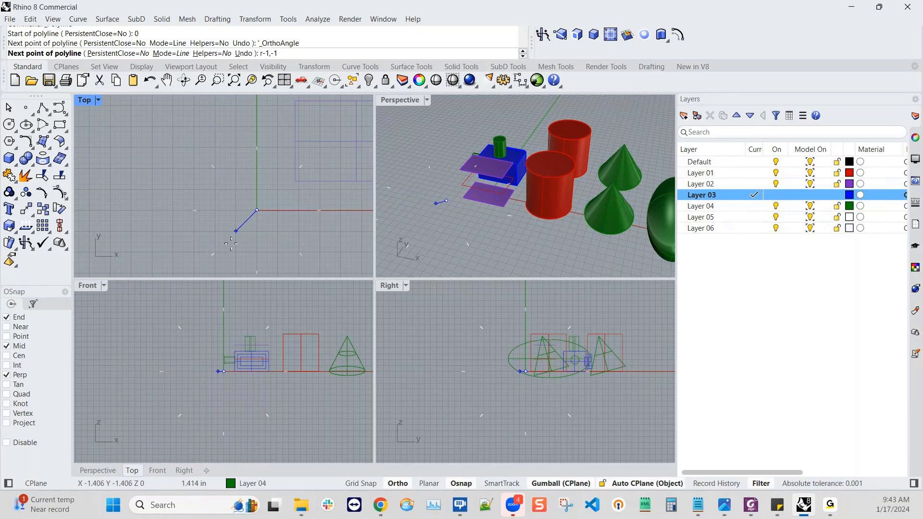
key(Return)
- Add a 2-inch polyline segment running diagonally toward negative X and positive Y in the Top view
right_drag(173, 240, 253, 250)
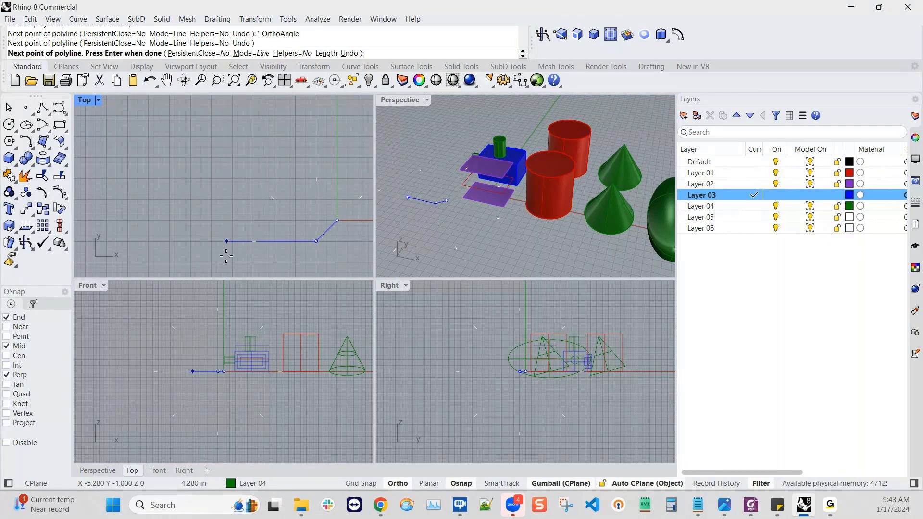
scroll(226, 256, down, 1)
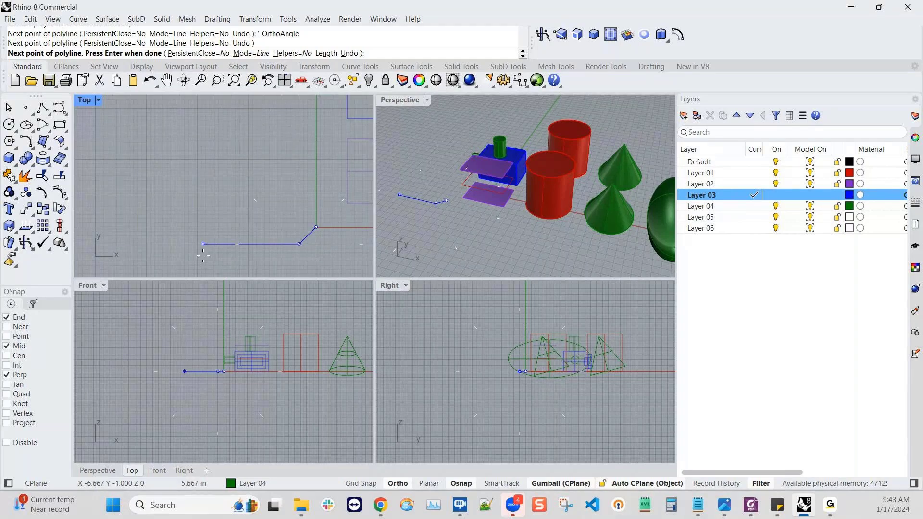
text(5)
scroll(203, 255, up, 1)
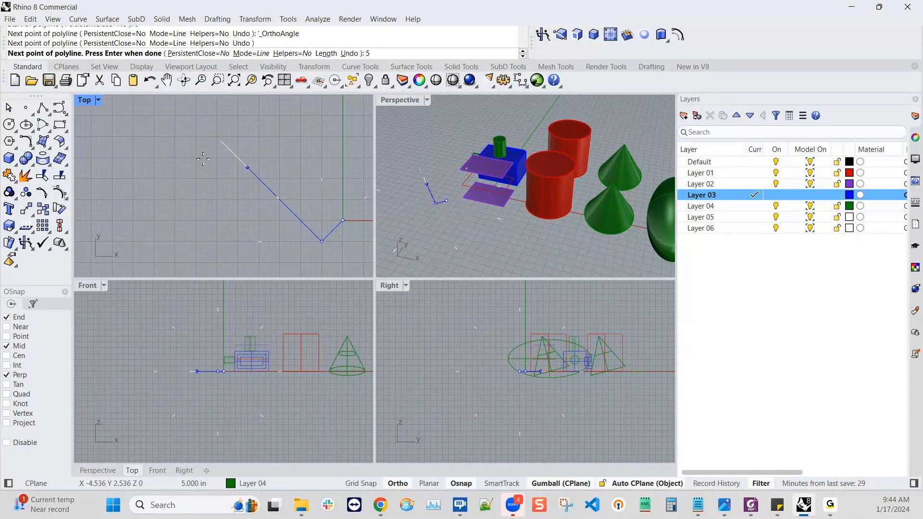
scroll(204, 163, down, 1)
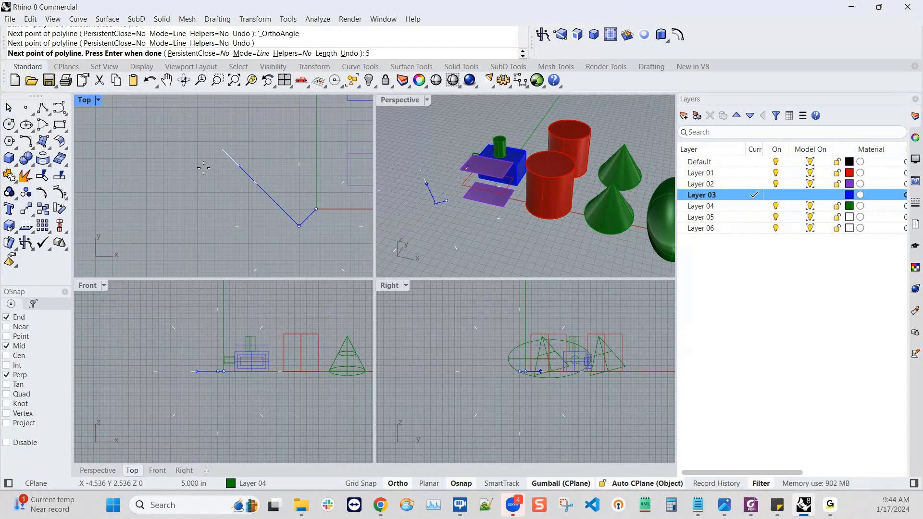
text(2)
key(Return)
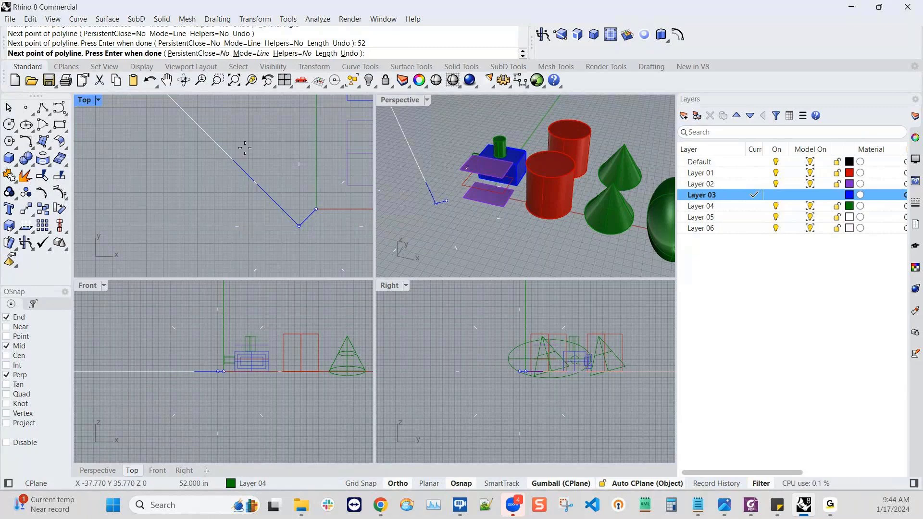
text(2)
key(Return)
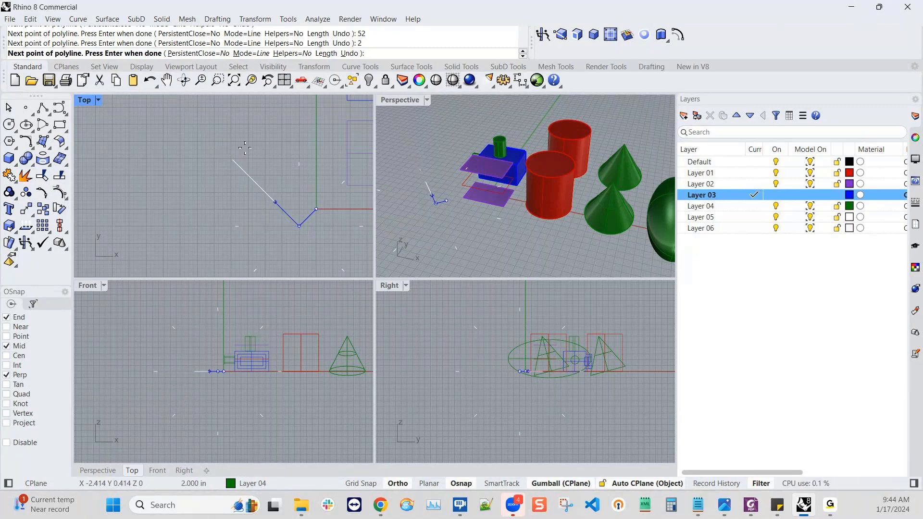
click(252, 166)
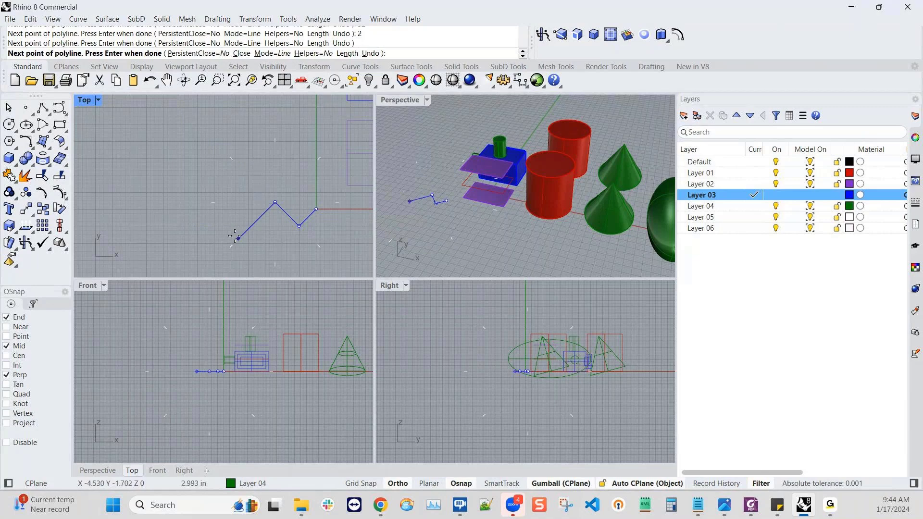
- Add two more 2-inch diagonal segments, first down and then up toward negative X, and end the zigzag polyline
text(2)
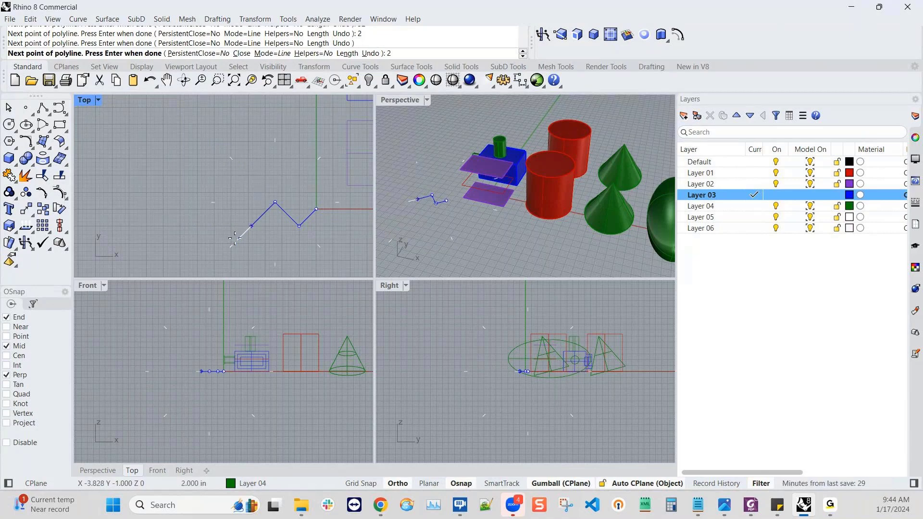
key(Return)
click(242, 237)
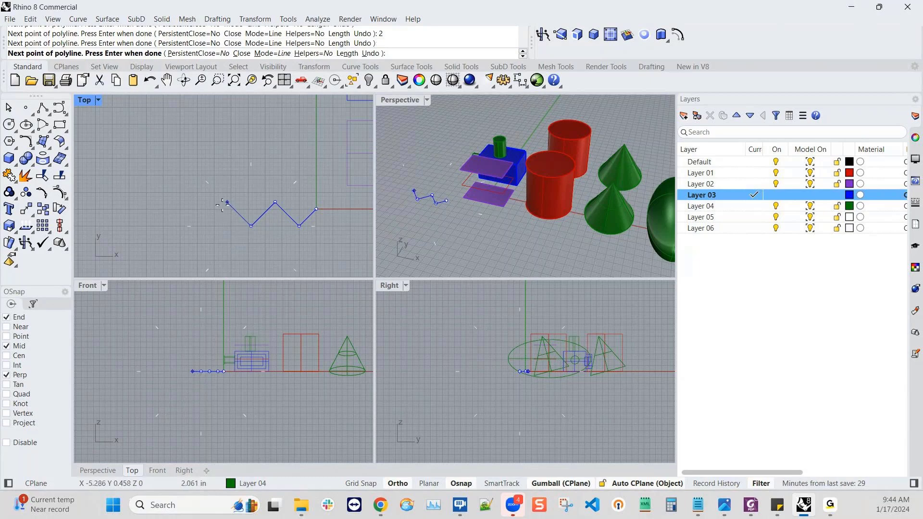
text(2)
key(Return)
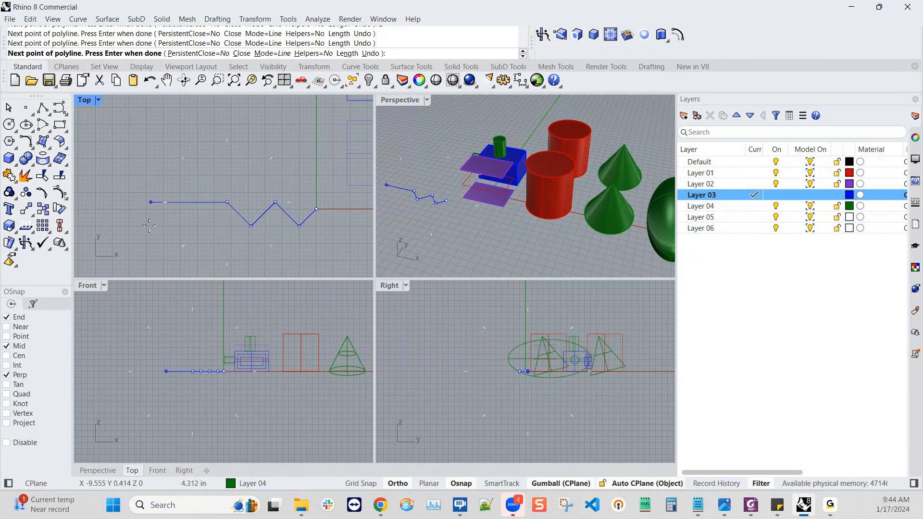
click(188, 216)
key(Return)
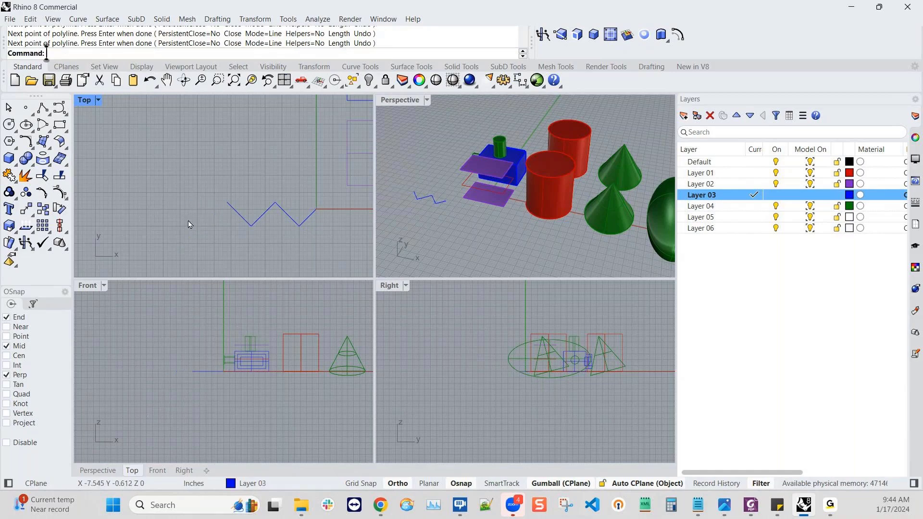
- Start a new polyline at the zigzag's free end and add a 5-inch segment diagonally toward positive X and Y
scroll(313, 243, up, 2)
right_drag(287, 197, 294, 202)
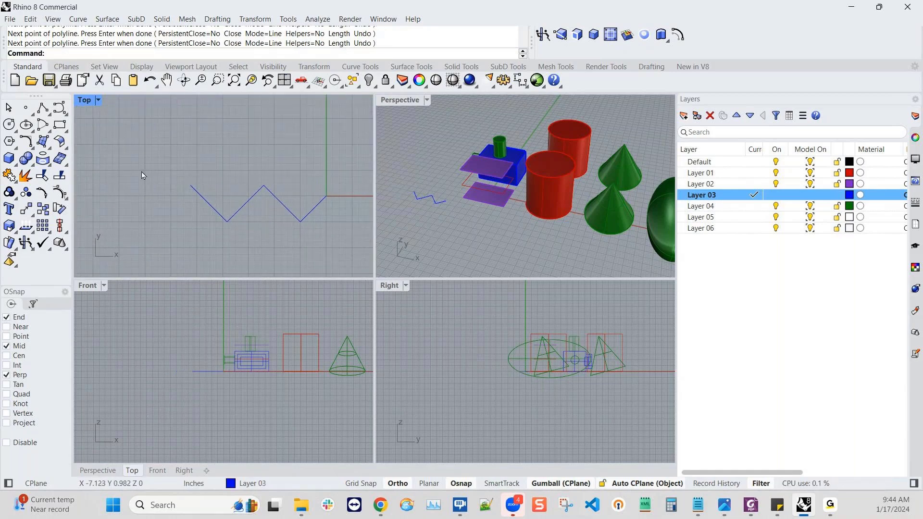
right_drag(234, 186, 206, 216)
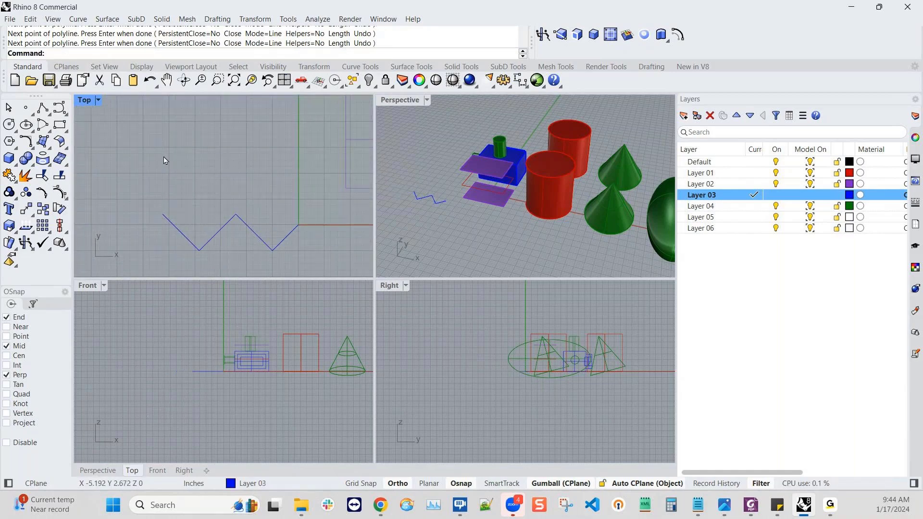
click(42, 108)
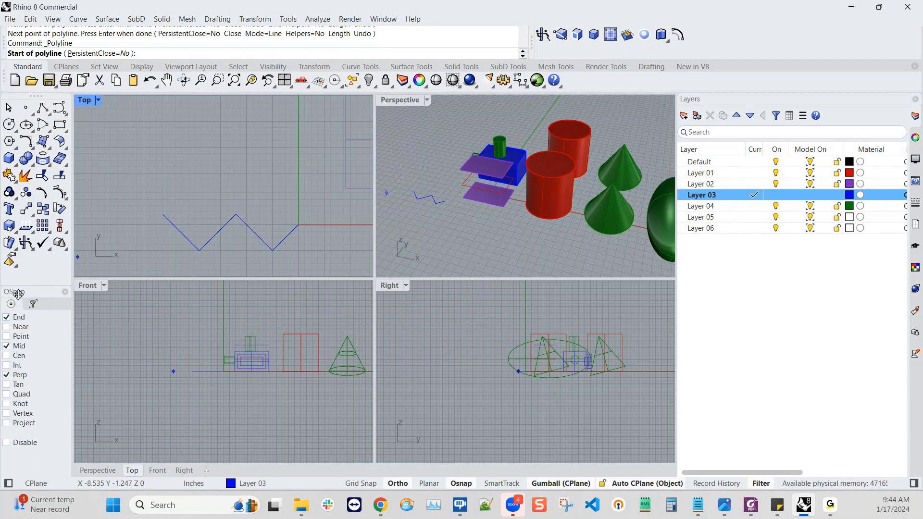
click(164, 214)
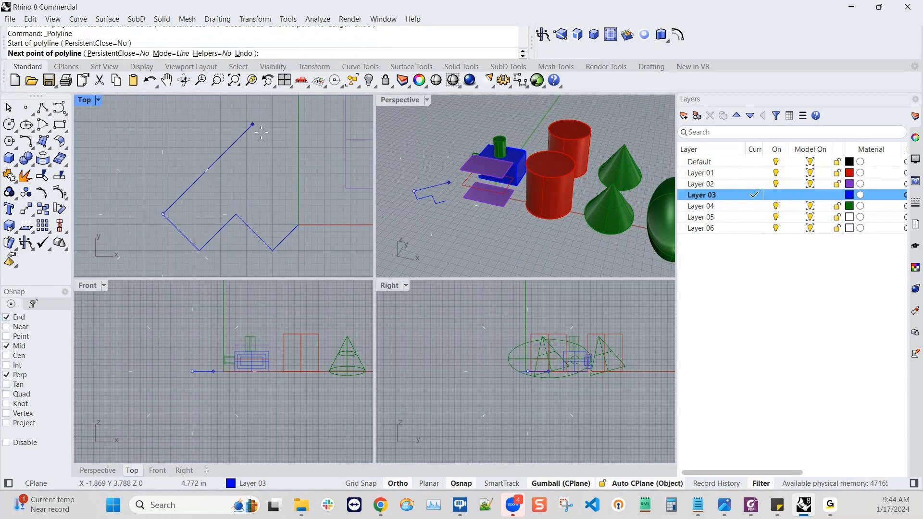
scroll(250, 134, down, 1)
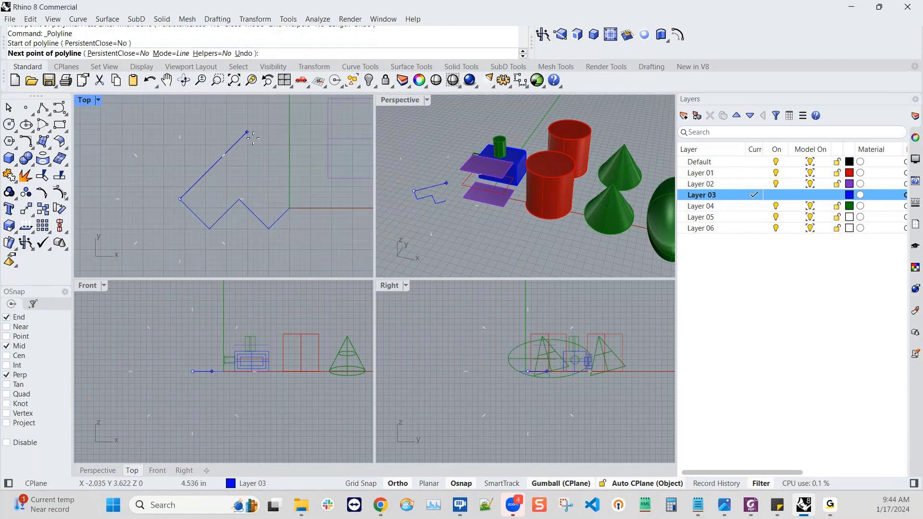
scroll(253, 138, up, 1)
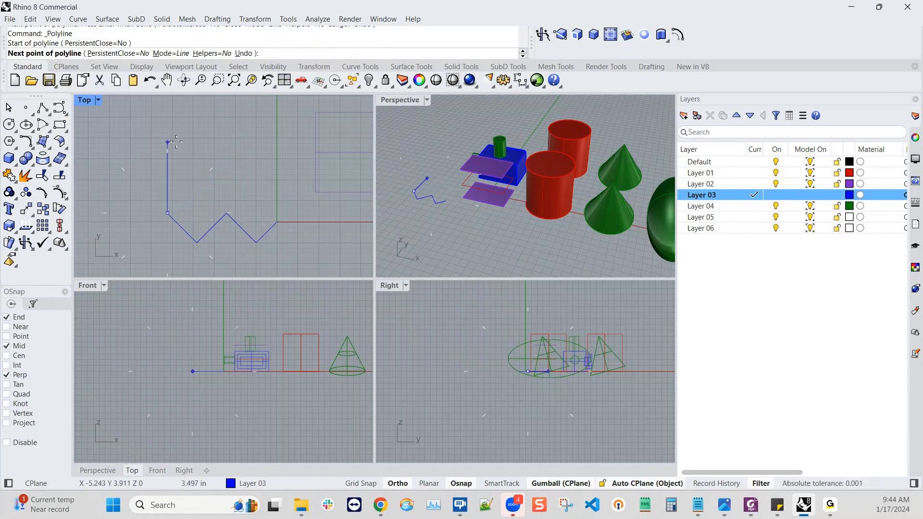
text(5)
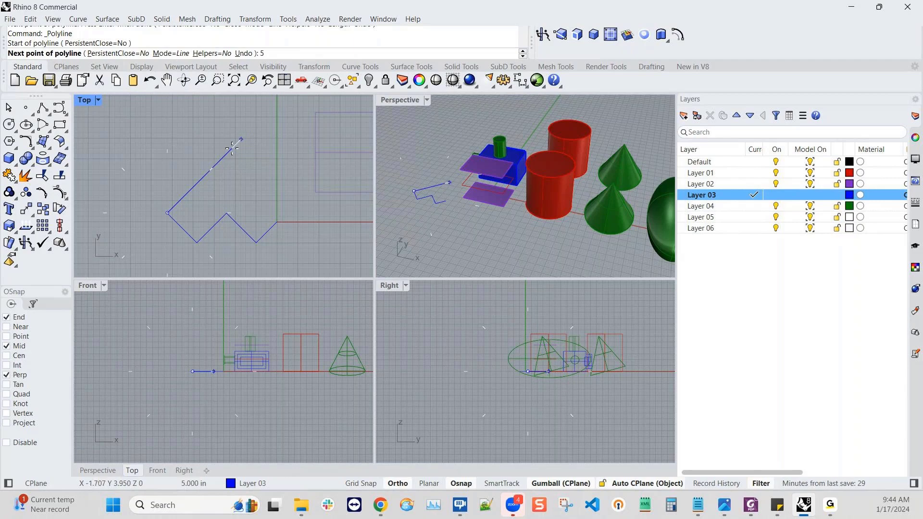
key(Return)
scroll(232, 148, down, 1)
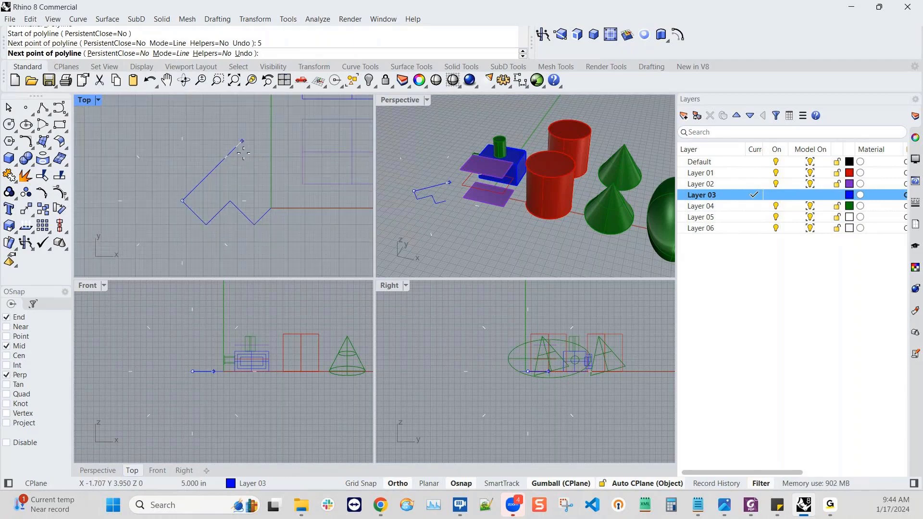
right_drag(248, 167, 233, 224)
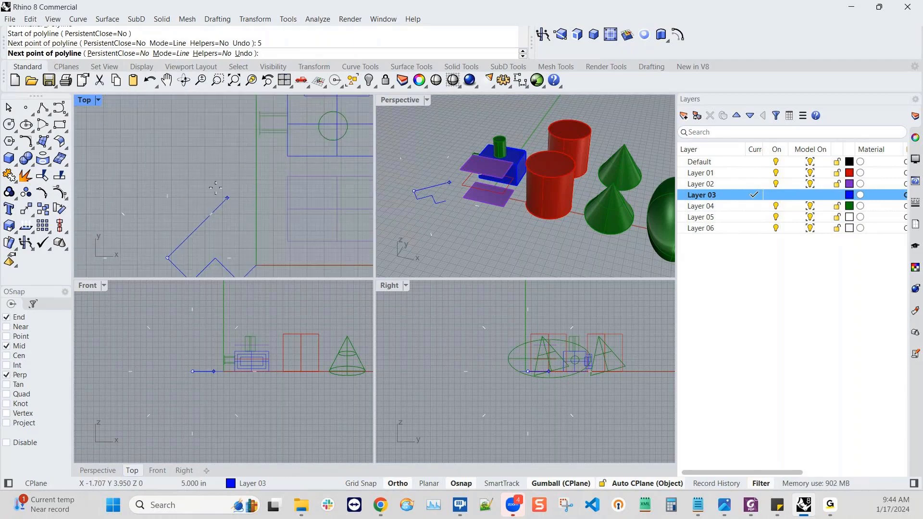
click(255, 191)
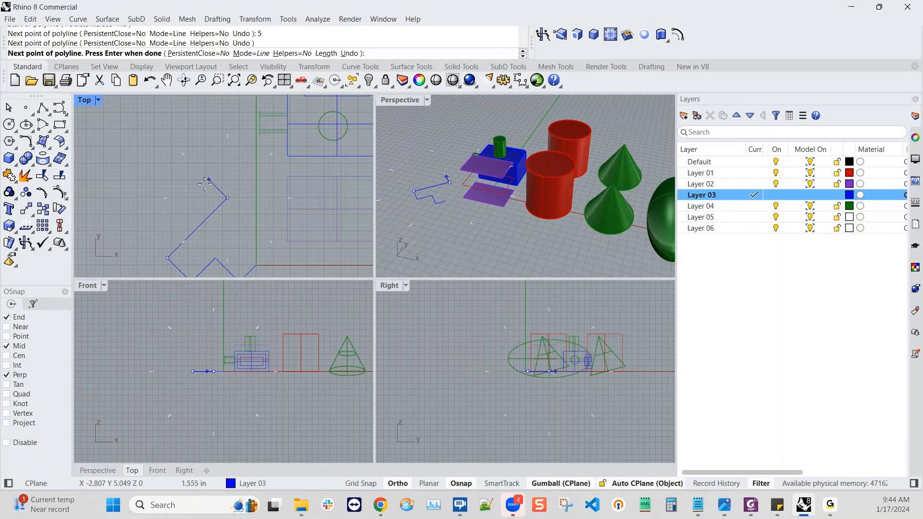
- Constrain the next polyline segment to 15-degree angle increments and place its end up toward positive Y in the Top view
text(<15)
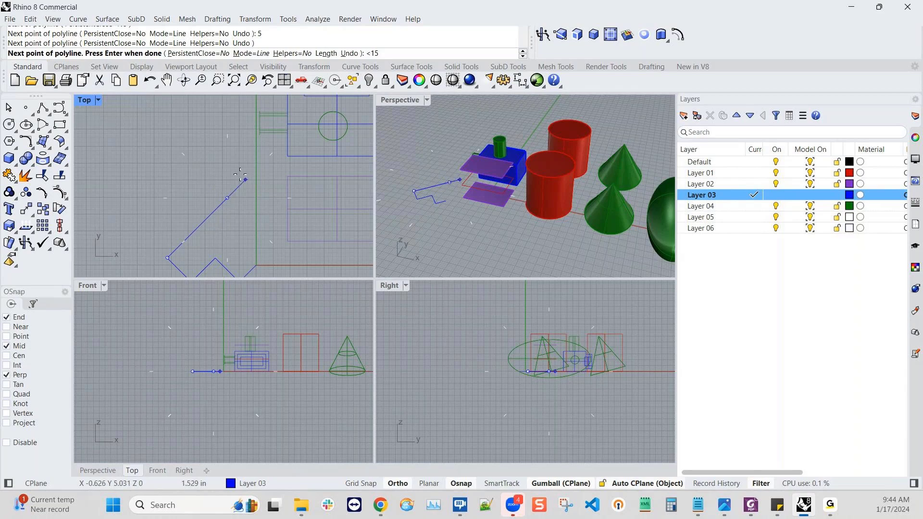
key(Return)
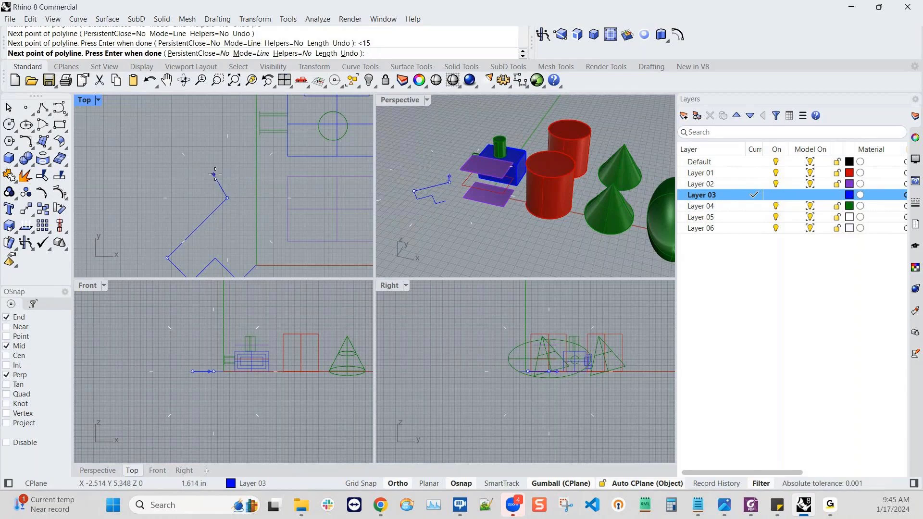
scroll(246, 198, up, 3)
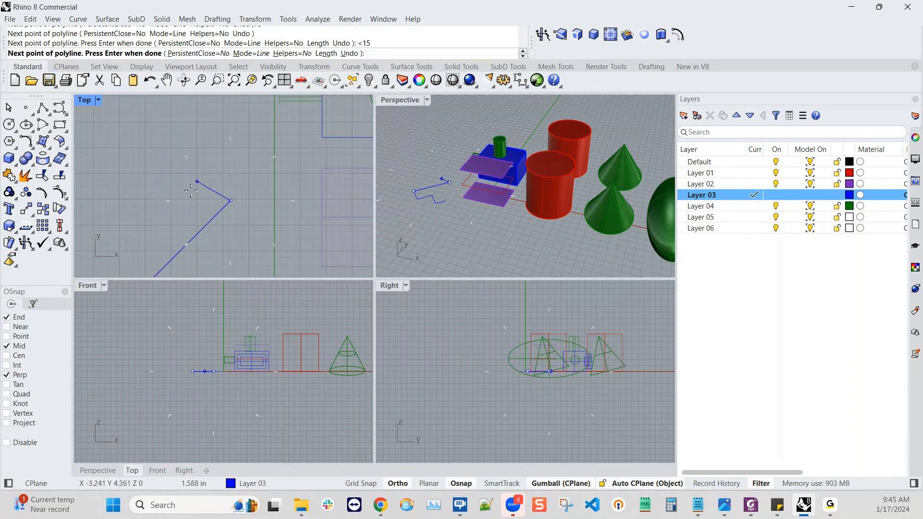
click(219, 159)
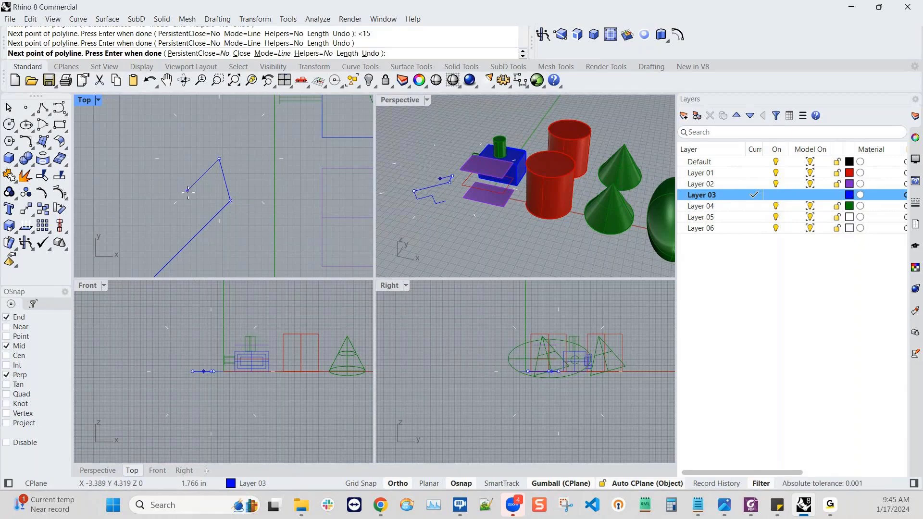
- Continue the polyline with a diagonal zigzag toward negative X, then add a longer diagonal and a vertical segment toward negative Y
click(187, 194)
click(159, 165)
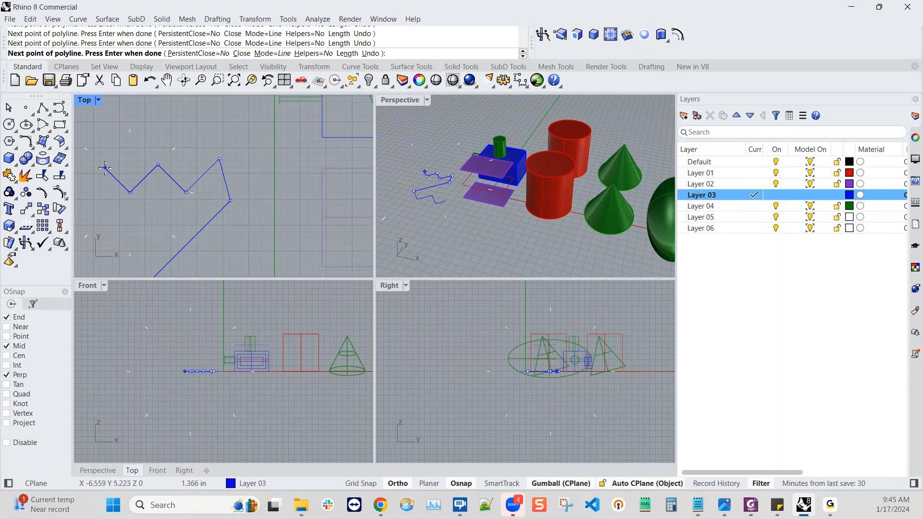
scroll(98, 160, down, 4)
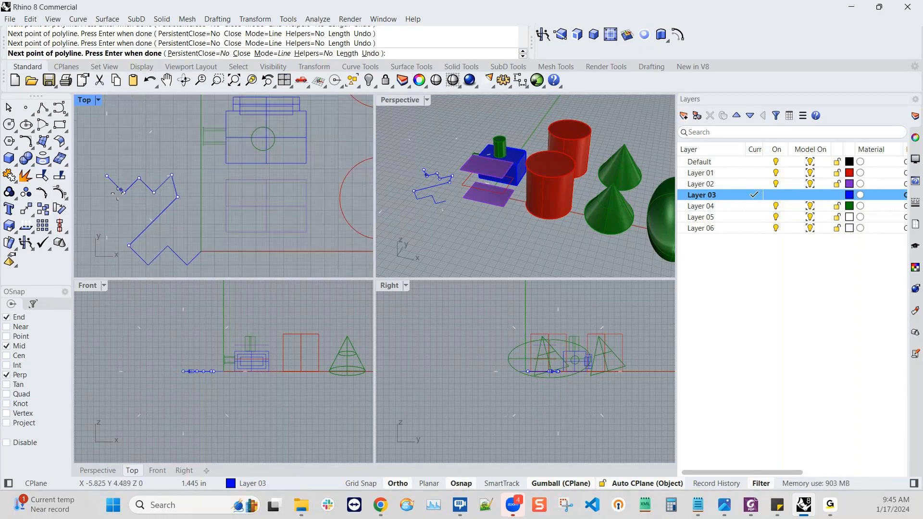
right_drag(119, 183, 233, 175)
click(173, 189)
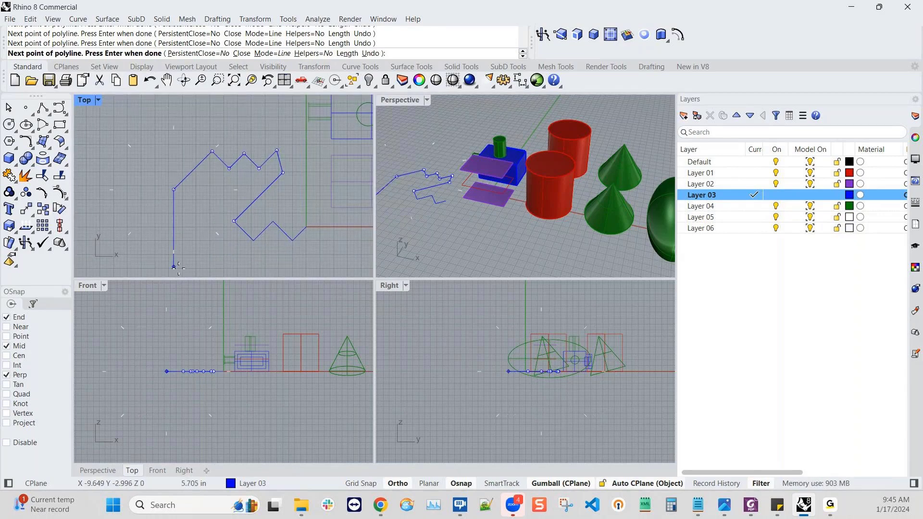
click(178, 267)
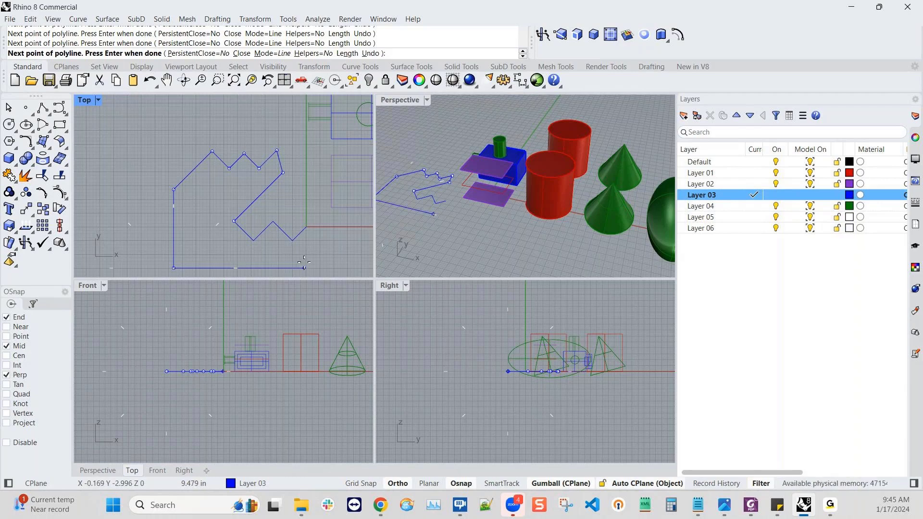
- Turn on SmartTrack and end the horizontal bottom segment directly below the origin in the Top view
click(499, 485)
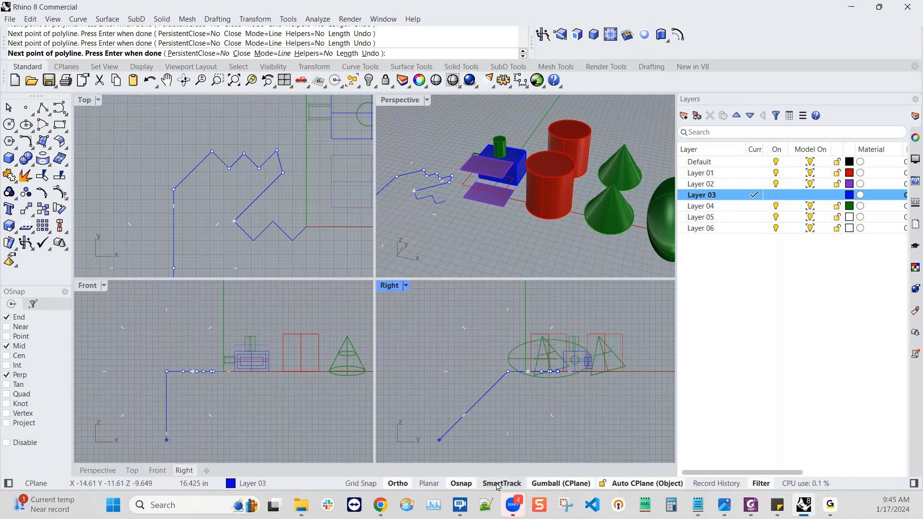
click(306, 227)
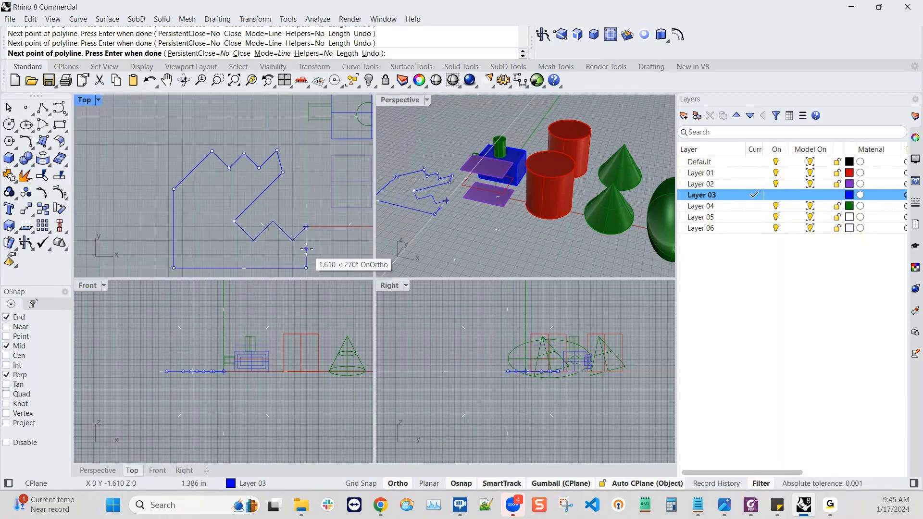
right_drag(306, 249, 260, 246)
scroll(326, 241, down, 2)
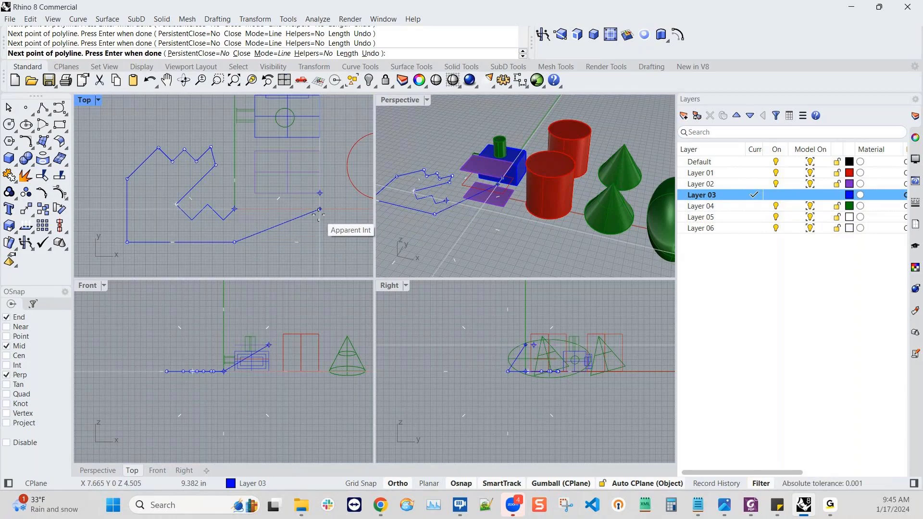
- Add a diagonal segment up to the X axis, run one back to the origin, and close the polyline
click(319, 211)
click(236, 211)
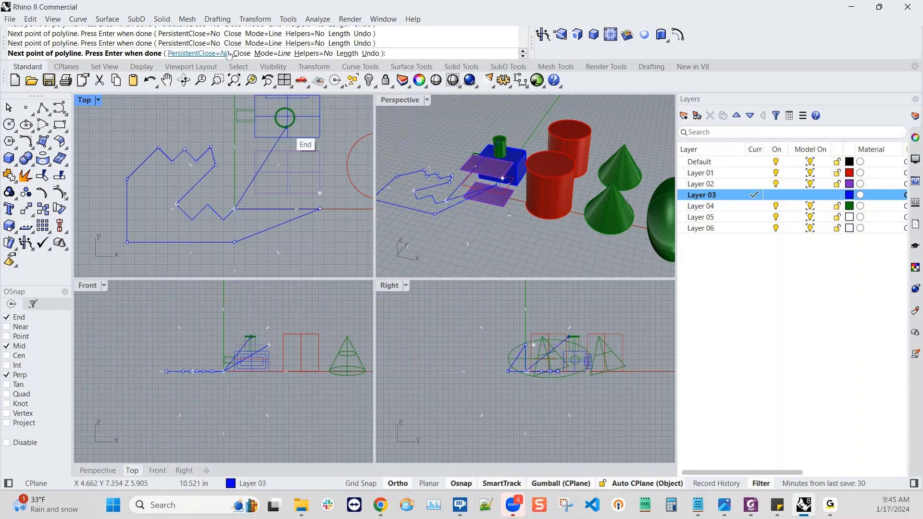
click(242, 54)
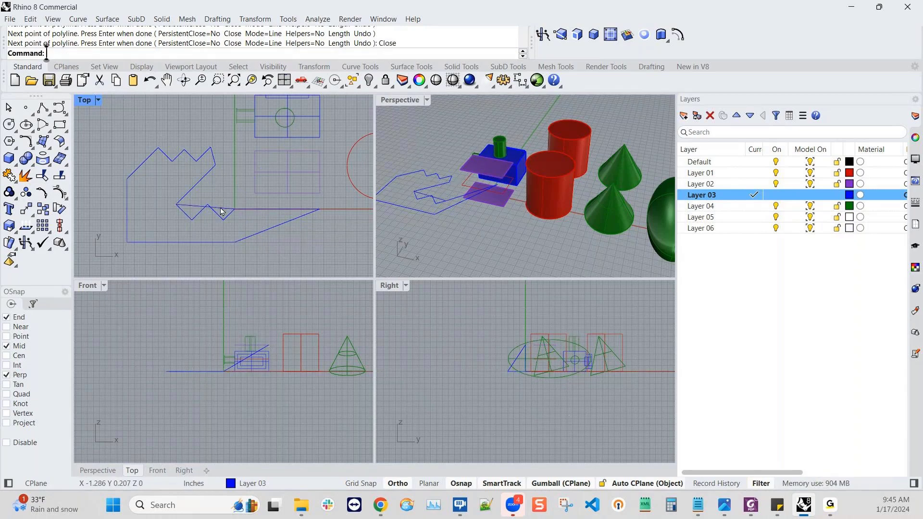
- Delete the original small zigzag polyline that runs from the origin, keeping the new closed outline
scroll(247, 226, up, 5)
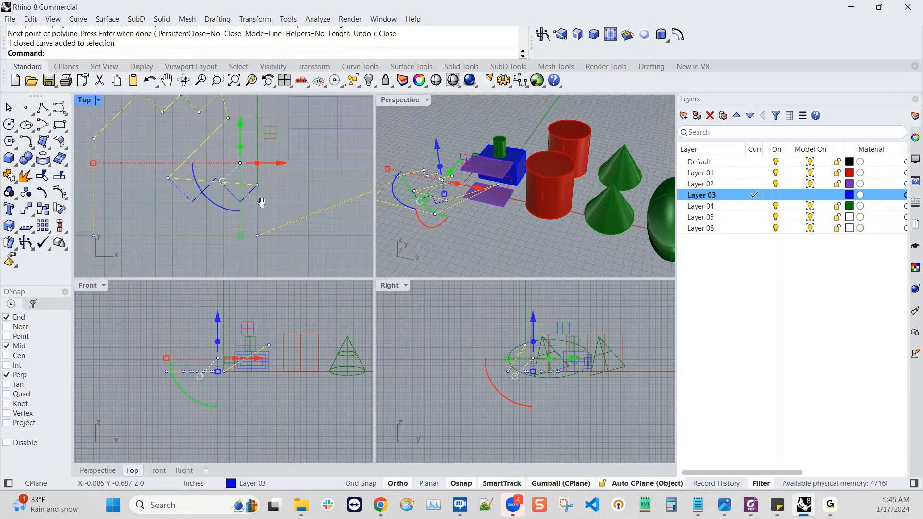
key(Escape)
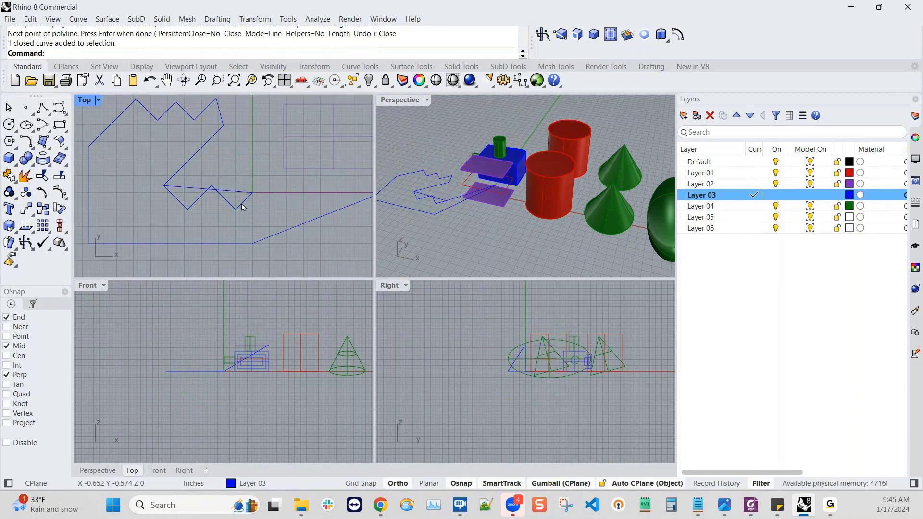
click(243, 207)
key(Delete)
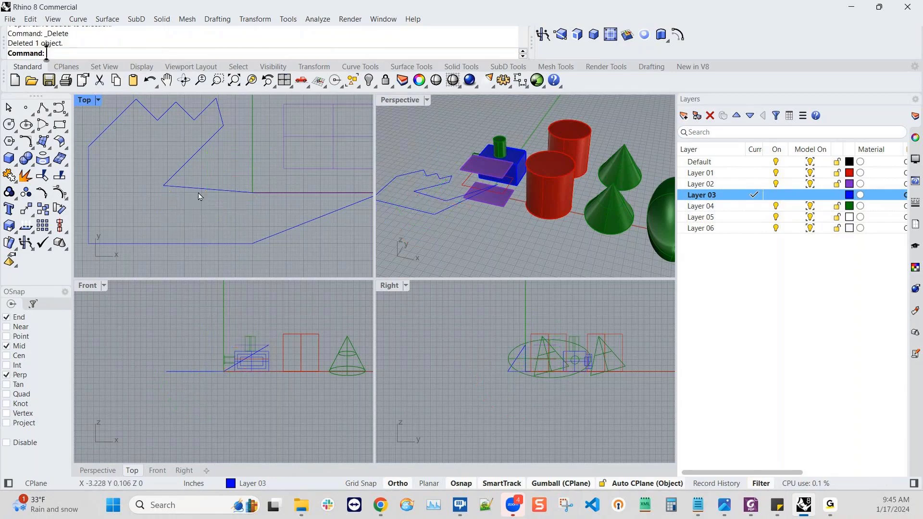
- Move the closed polyline's inner corner control point toward negative Y in the Top view and clear the selection
click(195, 192)
scroll(202, 193, down, 2)
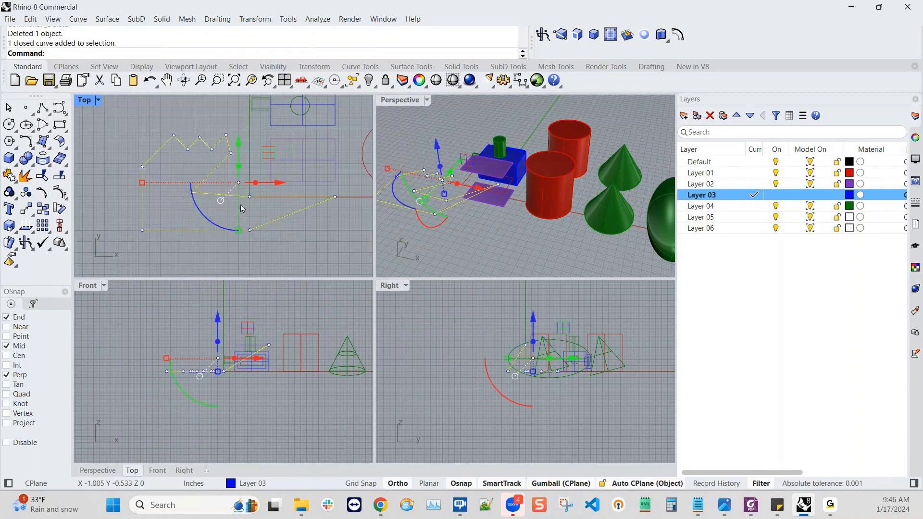
scroll(191, 195, up, 2)
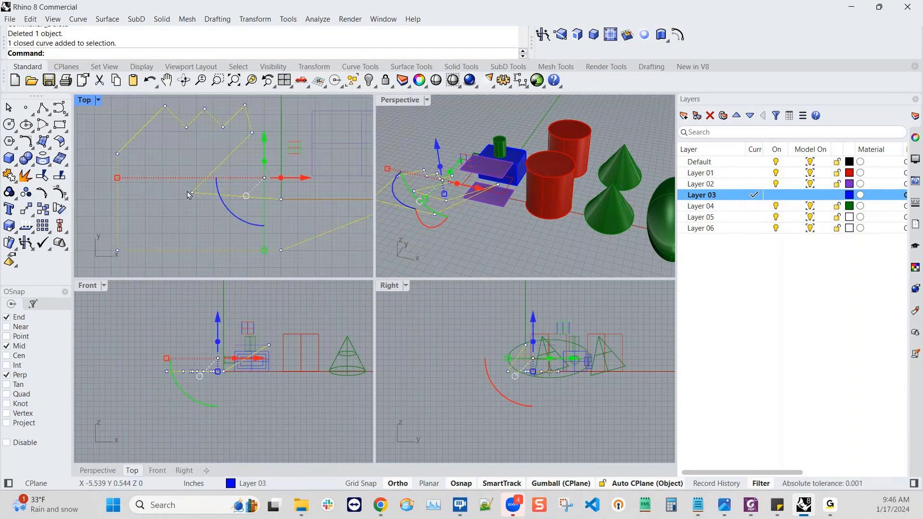
scroll(188, 195, up, 1)
click(193, 193)
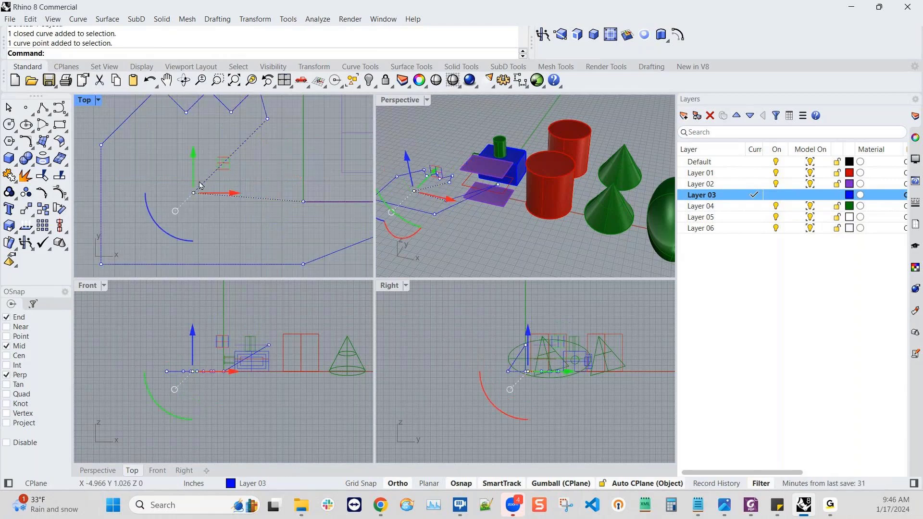
drag(193, 158, 193, 197)
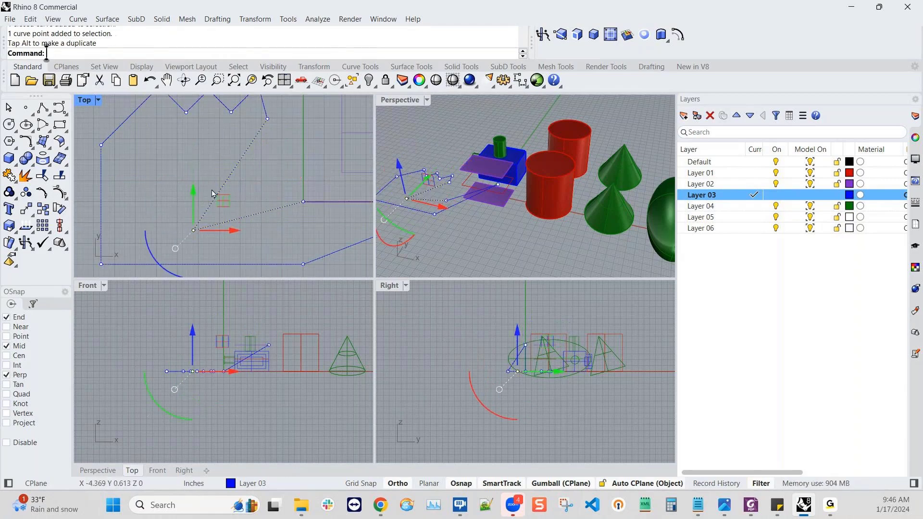
scroll(226, 195, down, 4)
scroll(432, 214, up, 2)
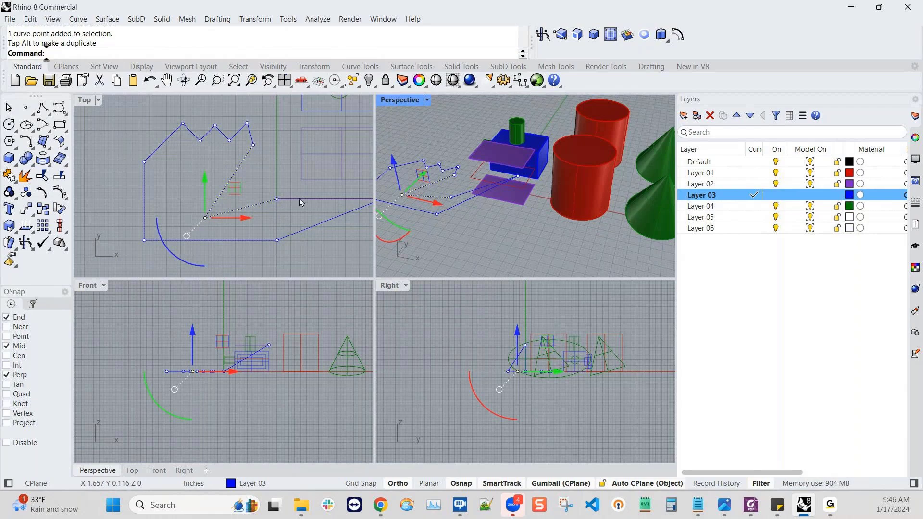
scroll(286, 206, down, 4)
key(Escape)
key(Escape)
right_drag(294, 216, 241, 231)
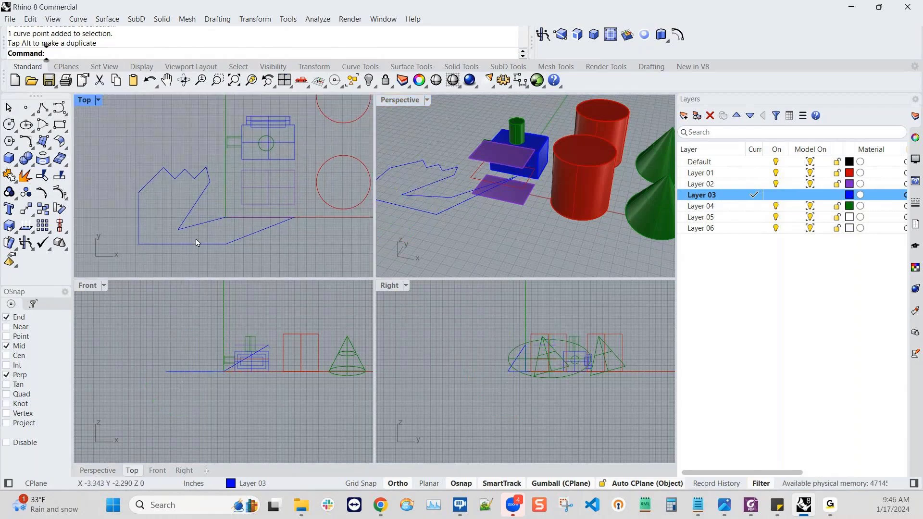
- Delete the inner corner control point of the closed polyline in the Top view
click(192, 229)
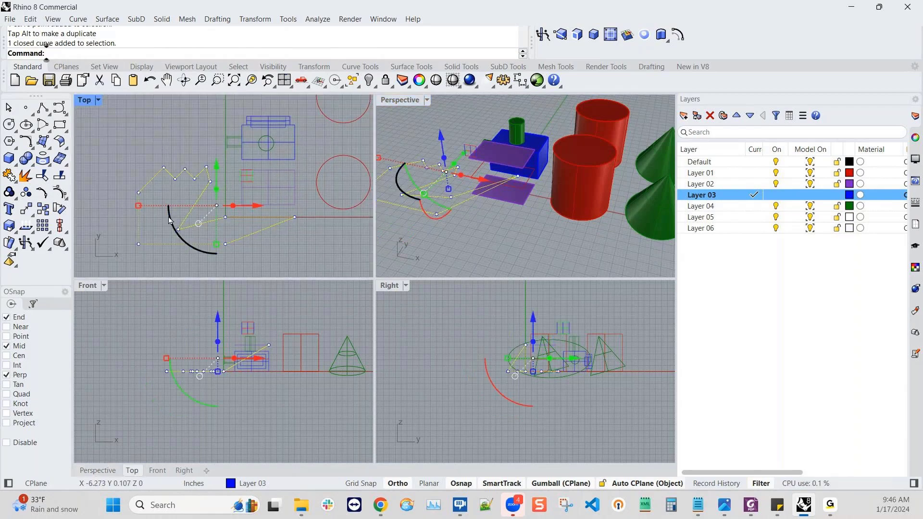
click(178, 231)
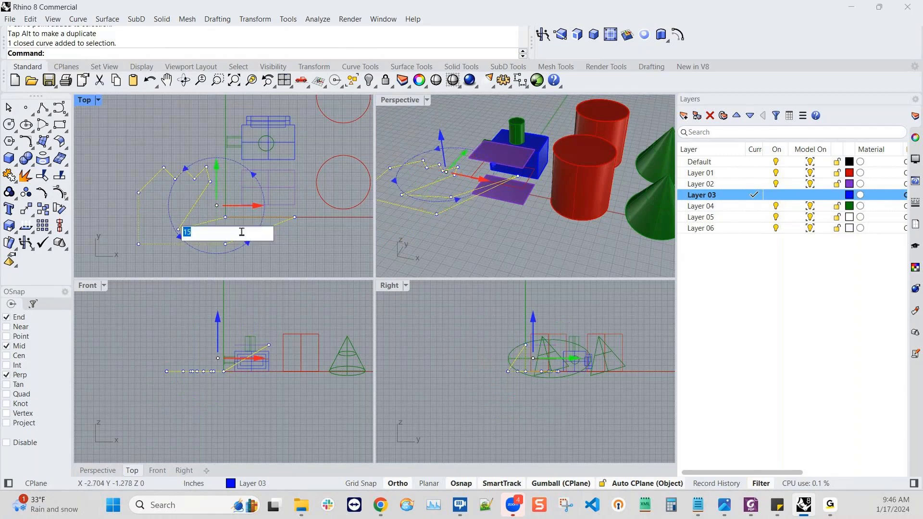
key(BackSpace)
scroll(178, 225, up, 3)
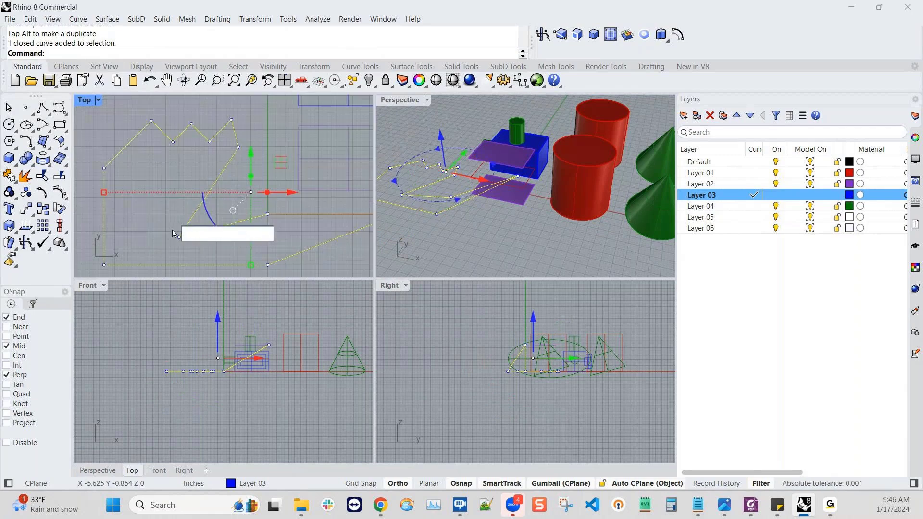
click(172, 230)
click(181, 234)
drag(169, 225, 191, 250)
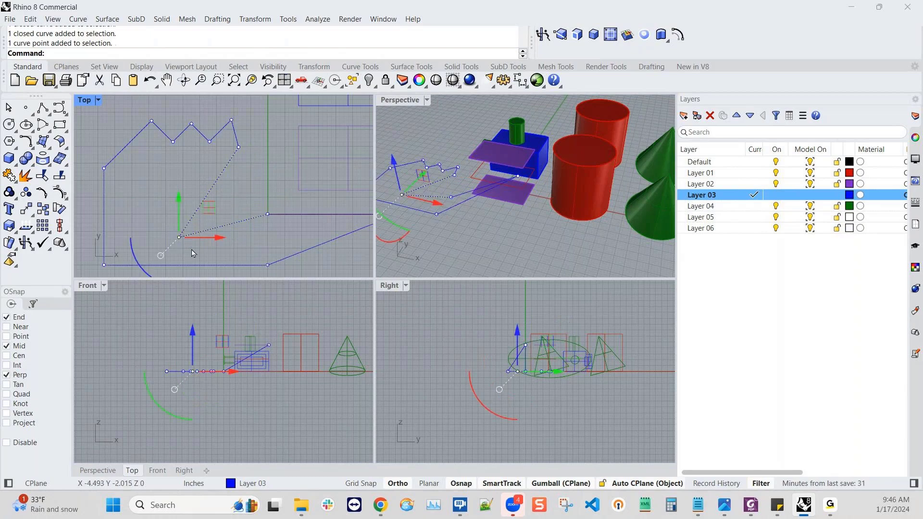
key(Delete)
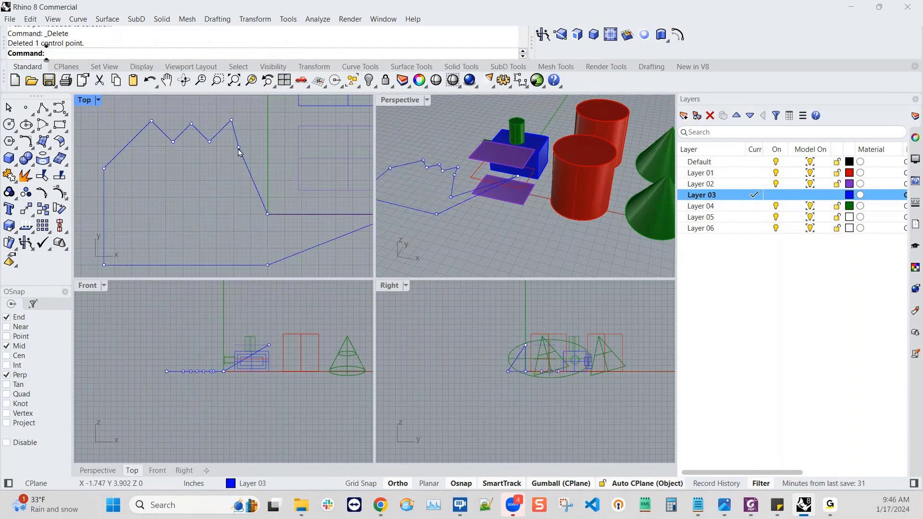
- Move the polyline's control point at the origin about 1.68 inches toward negative X, directly below the neighboring vertex
scroll(268, 221, down, 2)
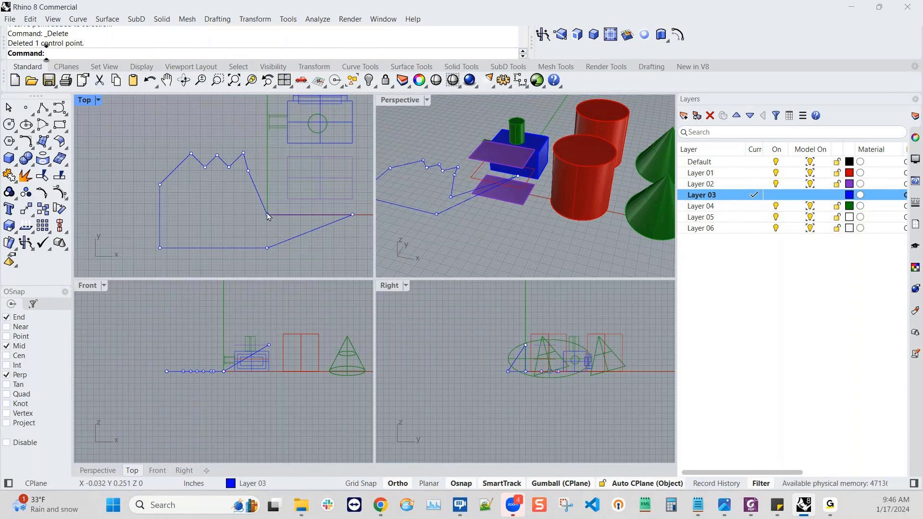
click(268, 215)
drag(301, 216, 283, 217)
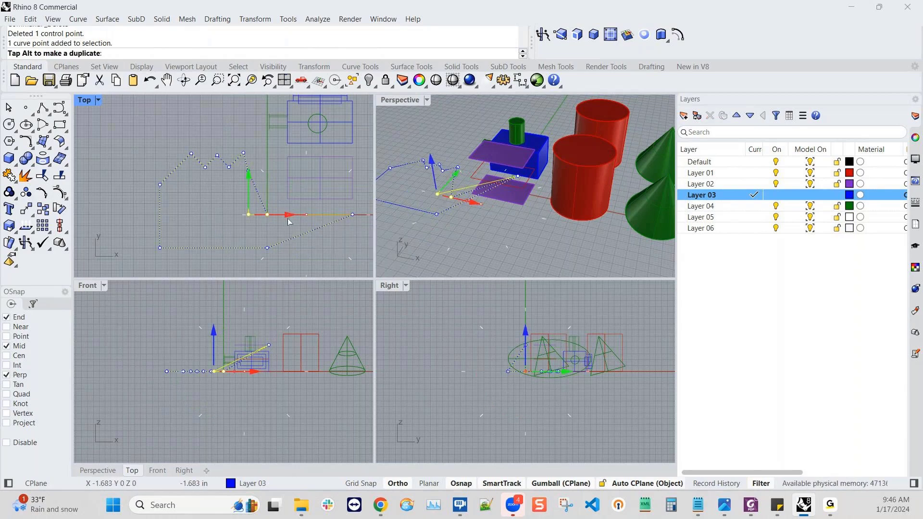
key(Escape)
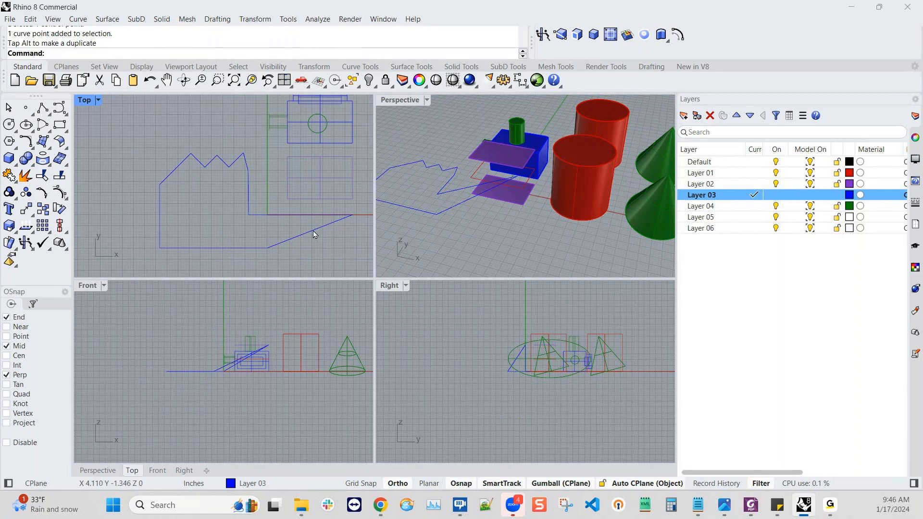
- Move the polyline's bottom corner control point toward positive X until it lies roughly below the outline's far tip
click(315, 234)
drag(268, 249, 300, 248)
drag(498, 229, 544, 241)
scroll(226, 238, up, 2)
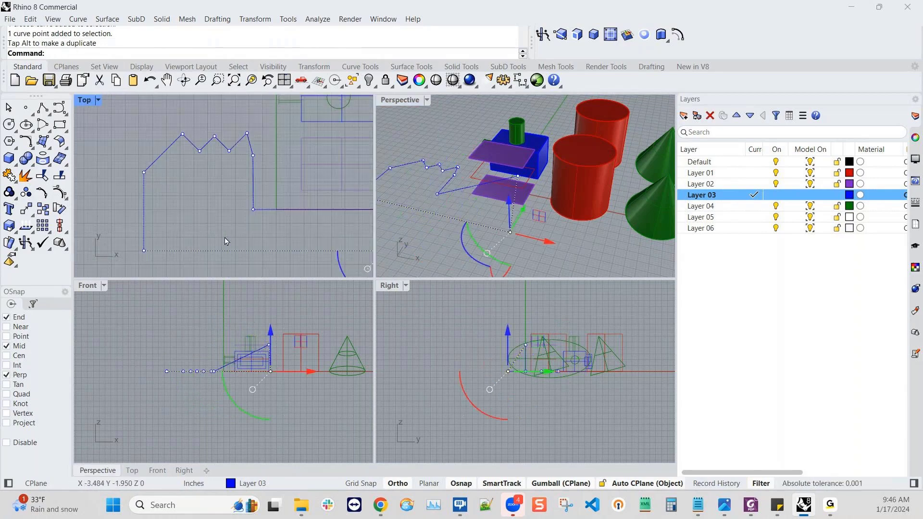
click(208, 217)
scroll(207, 216, down, 4)
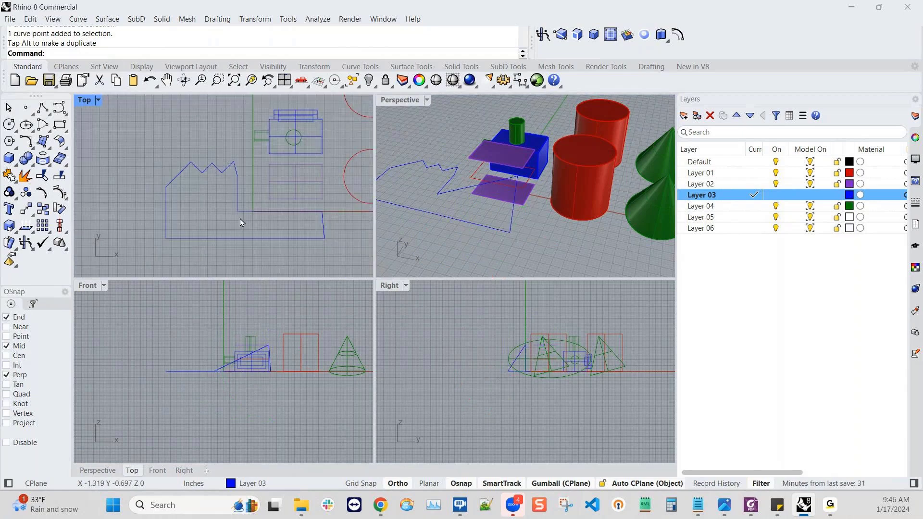
right_drag(242, 218, 266, 245)
scroll(168, 226, down, 2)
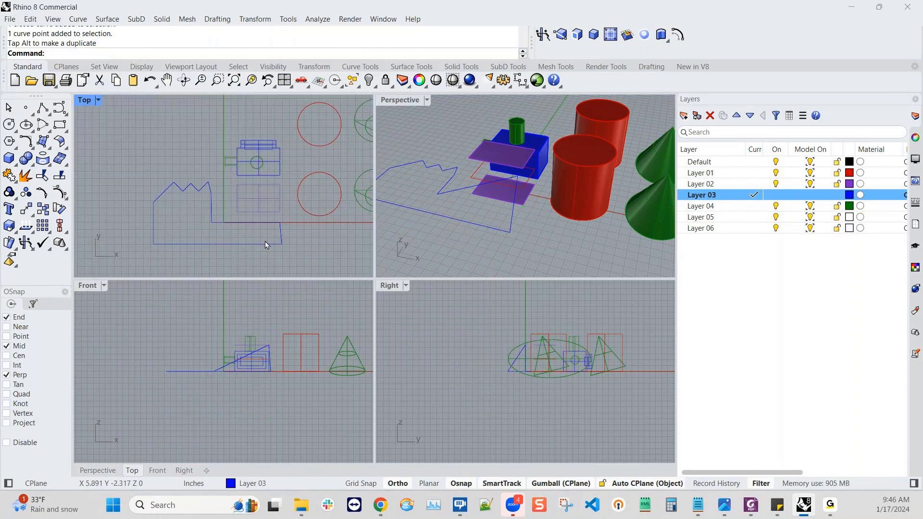
- Move the closed polyline along negative X in the Top view, well clear of the solid objects
click(243, 244)
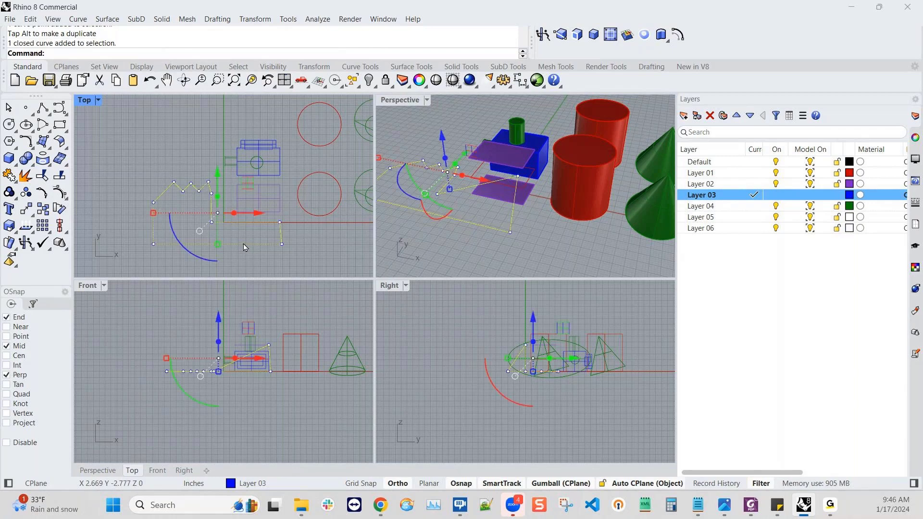
scroll(266, 223, down, 2)
right_drag(266, 222, 309, 219)
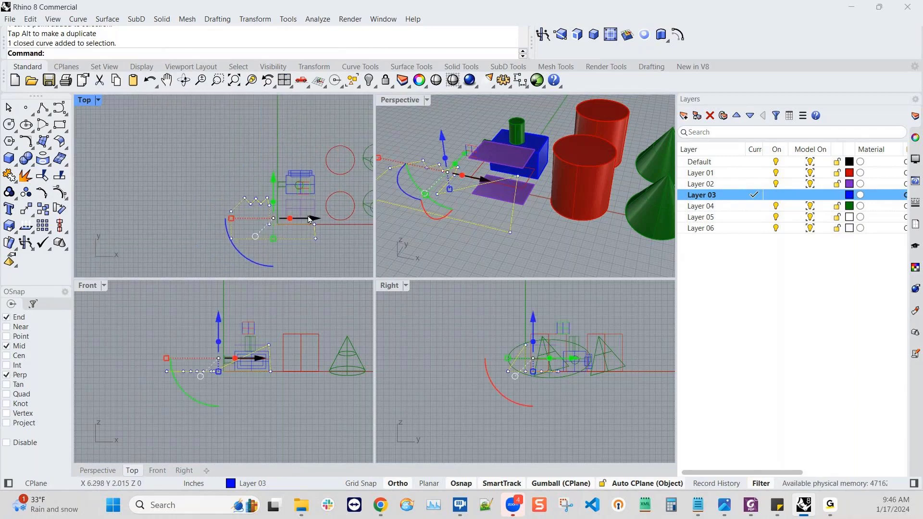
drag(311, 219, 230, 217)
scroll(178, 231, up, 7)
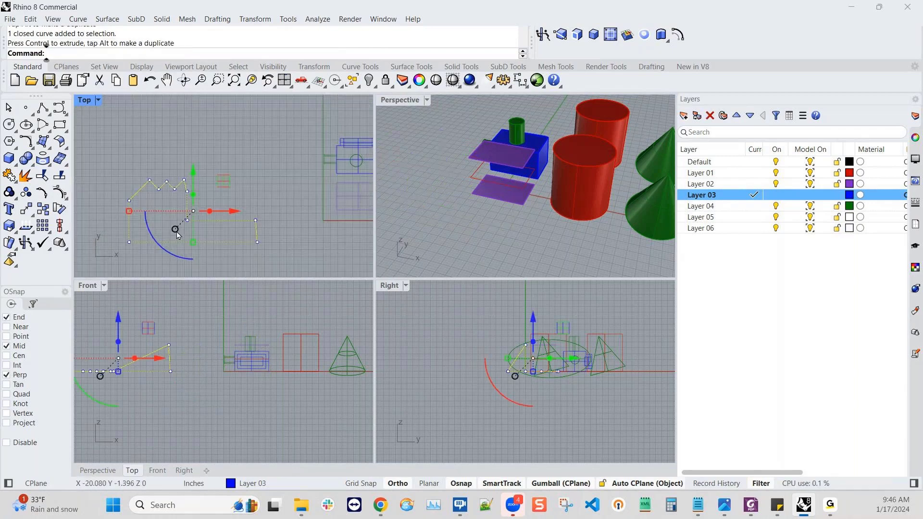
right_drag(219, 216, 214, 202)
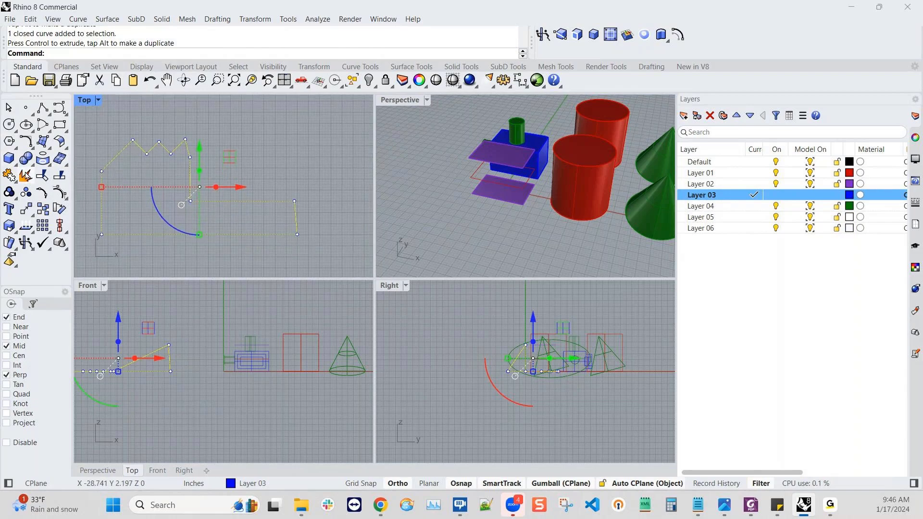
- Explode the closed polyline and delete the three segments forming the low extension on its positive X side
click(26, 176)
click(240, 212)
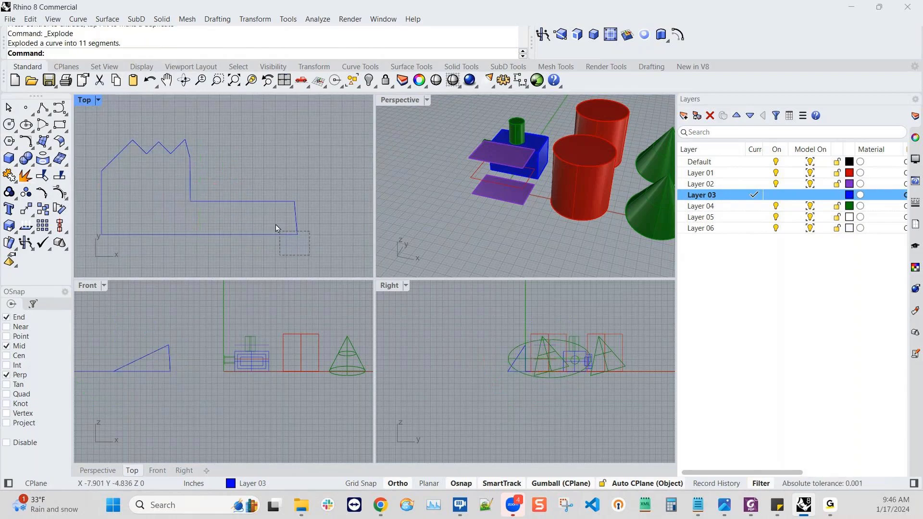
drag(276, 228, 249, 177)
key(Delete)
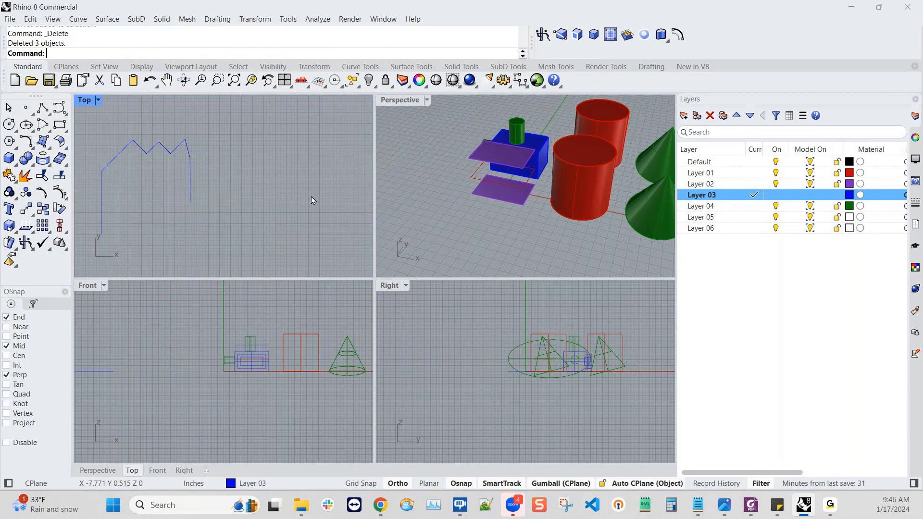
- Join the remaining segments into one open curve, close it with CloseCrv, and clear the selection
right_drag(166, 204, 262, 205)
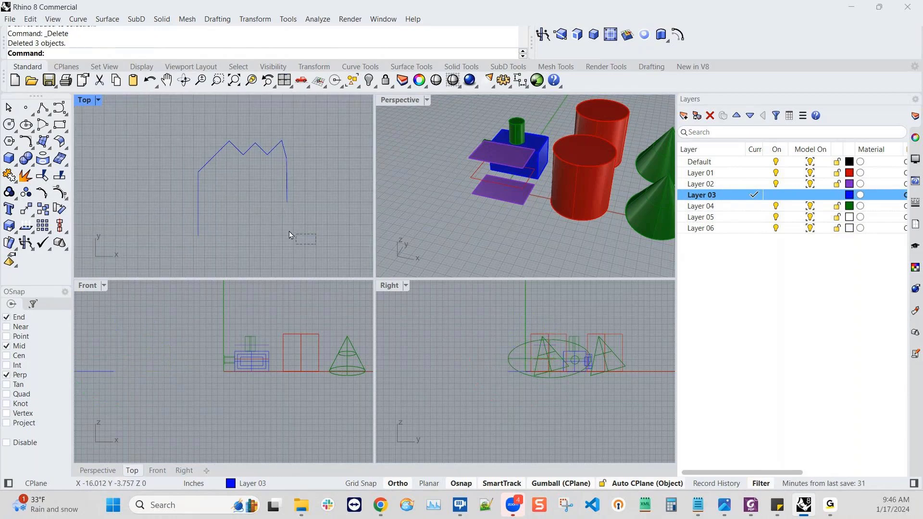
drag(289, 234, 110, 122)
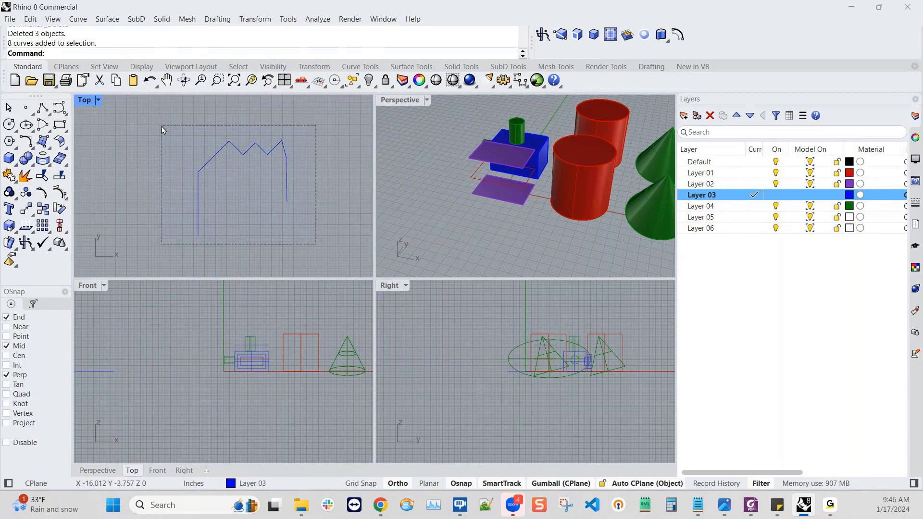
click(10, 192)
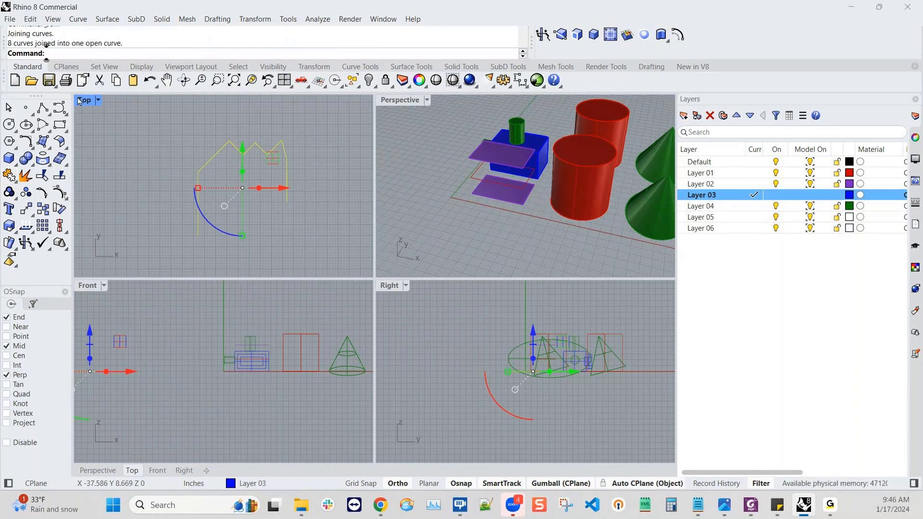
text(CloseCrv)
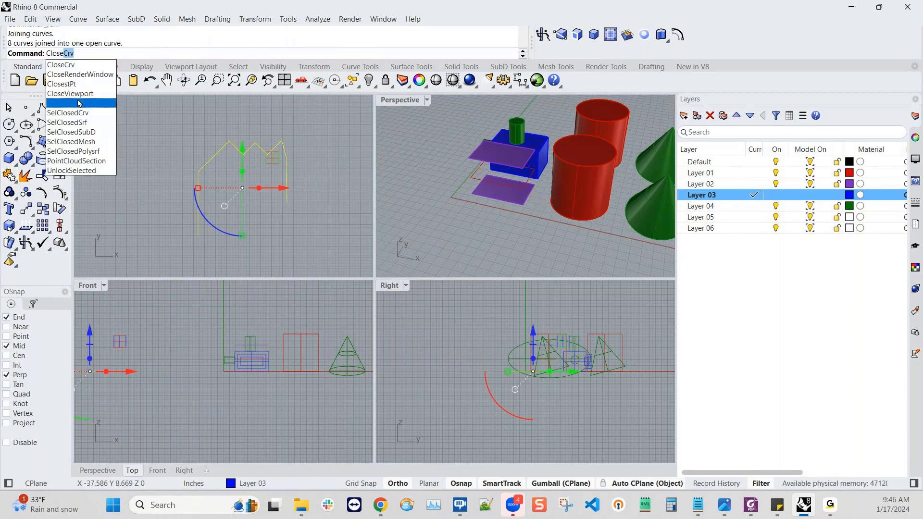
click(79, 69)
key(Escape)
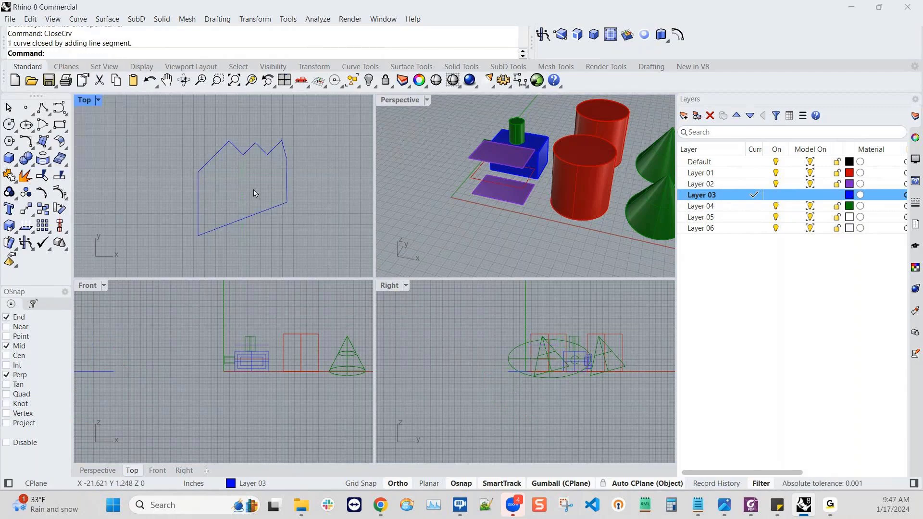
- Move the reclosed polyline along positive X in the Top view, partway back toward the solids, and clear the selection
click(263, 214)
scroll(533, 221, down, 3)
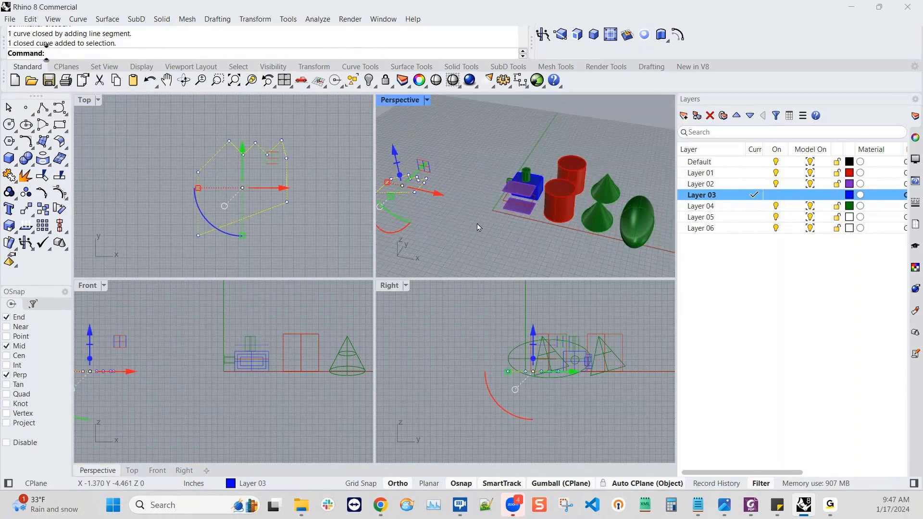
shift+right_drag(476, 222, 599, 226)
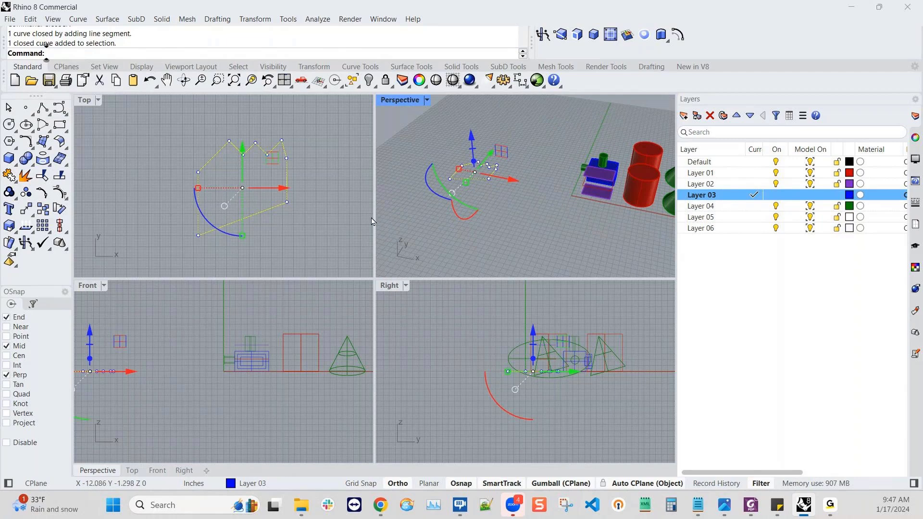
mouse_move(467, 200)
right_down()
mouse_move(478, 190)
mouse_move(470, 190)
right_up()
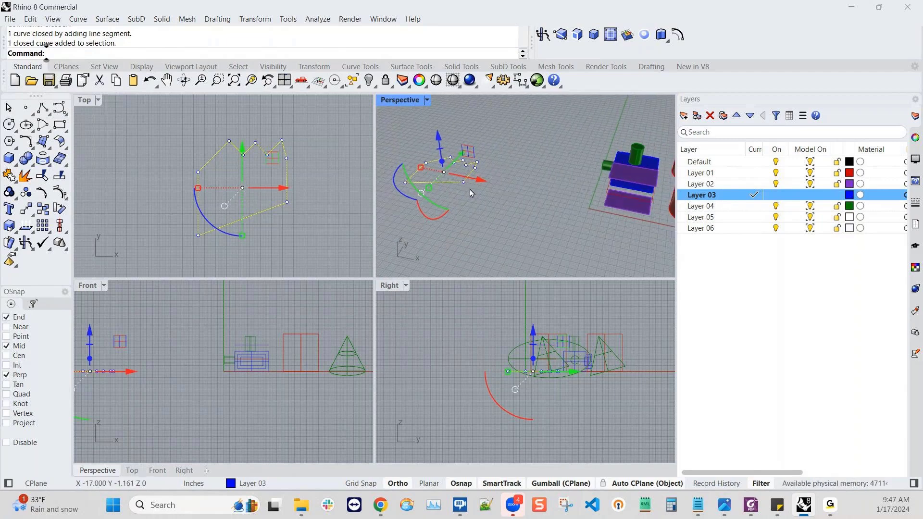
scroll(274, 216, down, 4)
right_drag(270, 219, 186, 227)
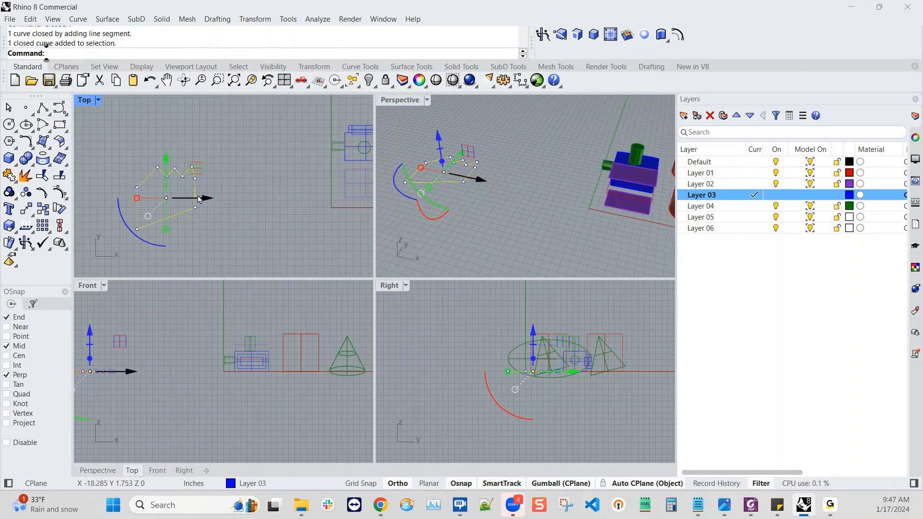
drag(204, 198, 296, 208)
click(325, 216)
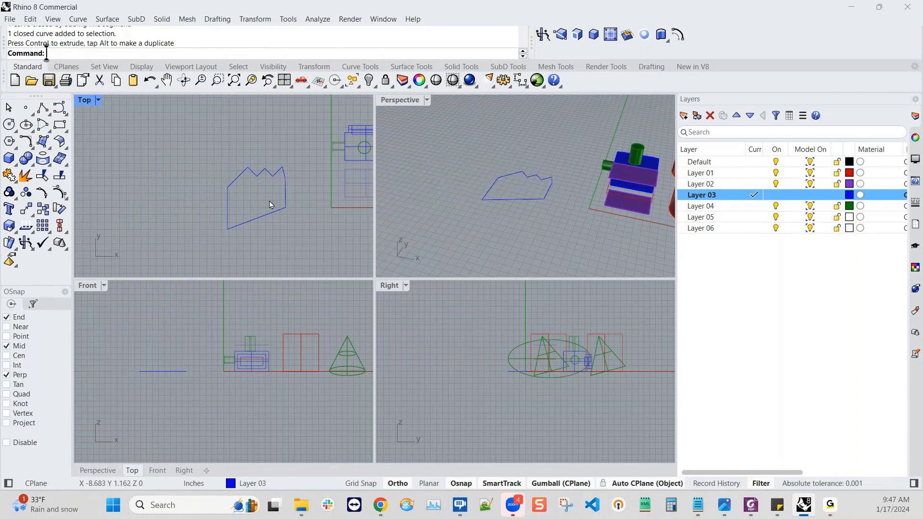
- With Record History on, mirror a copy of the closed polyline across a Y-parallel plane just beyond its negative X side in the Top view
scroll(279, 209, up, 2)
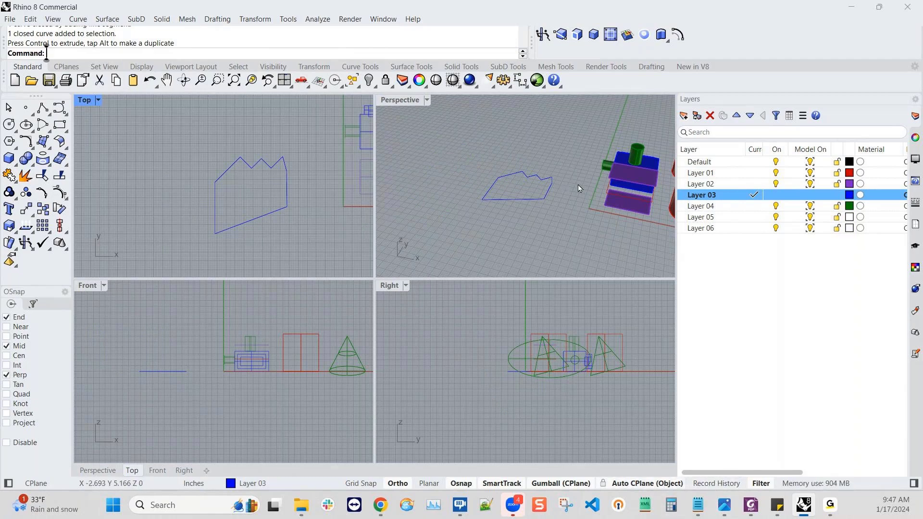
shift+right_drag(578, 185, 518, 185)
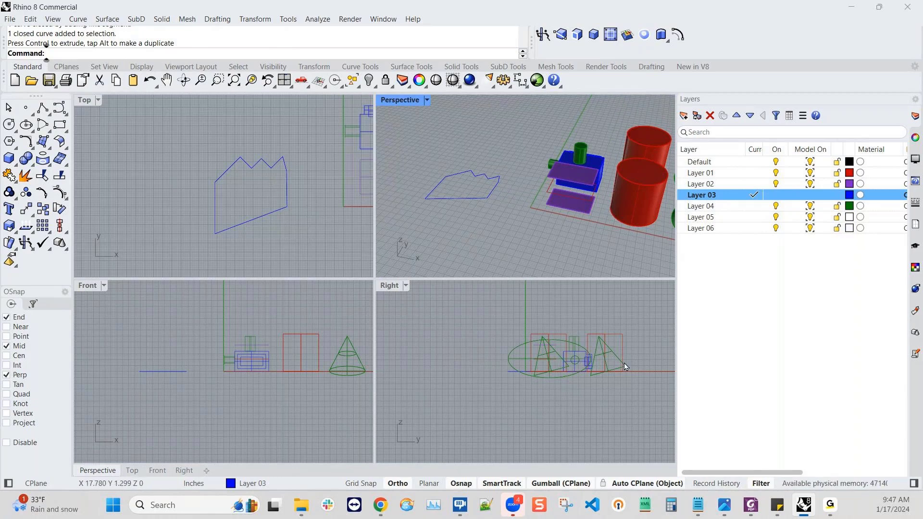
click(236, 232)
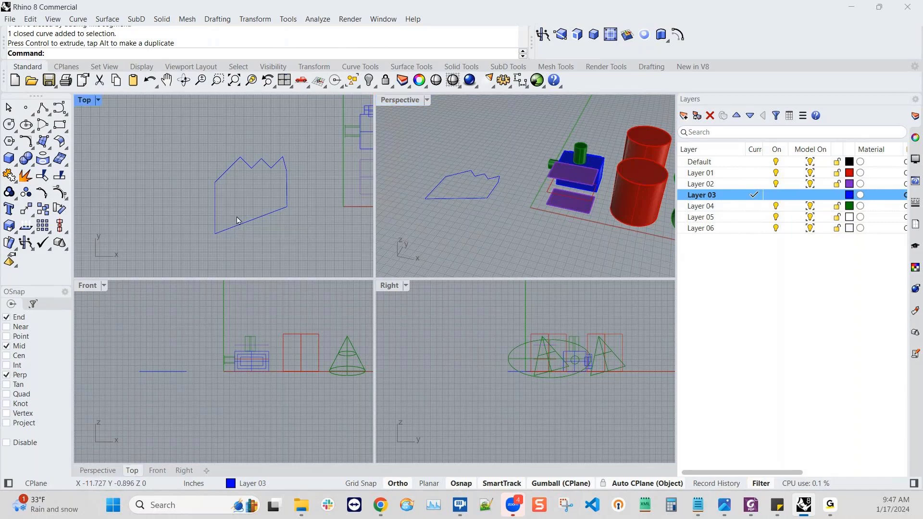
click(241, 225)
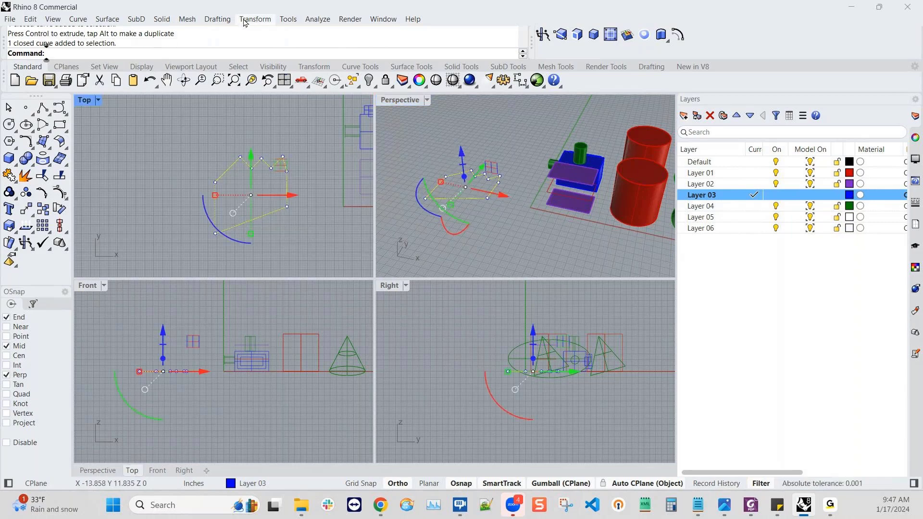
click(266, 21)
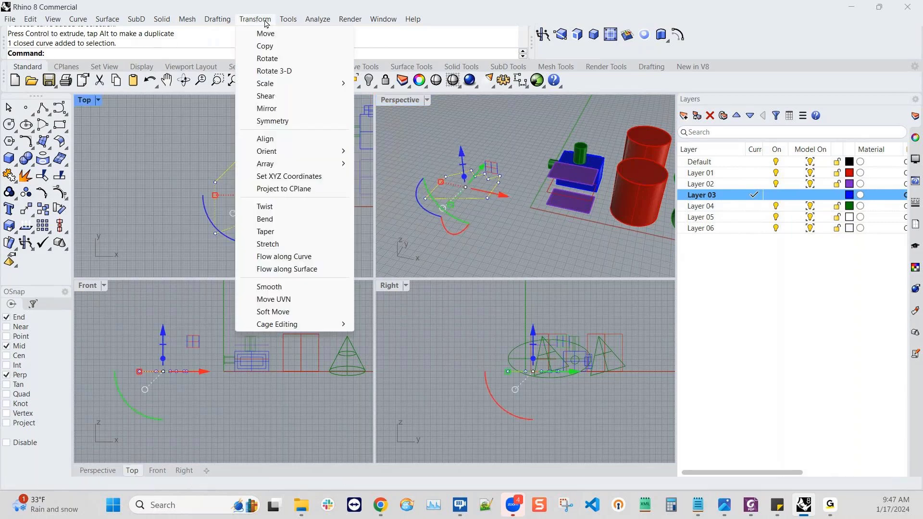
click(259, 109)
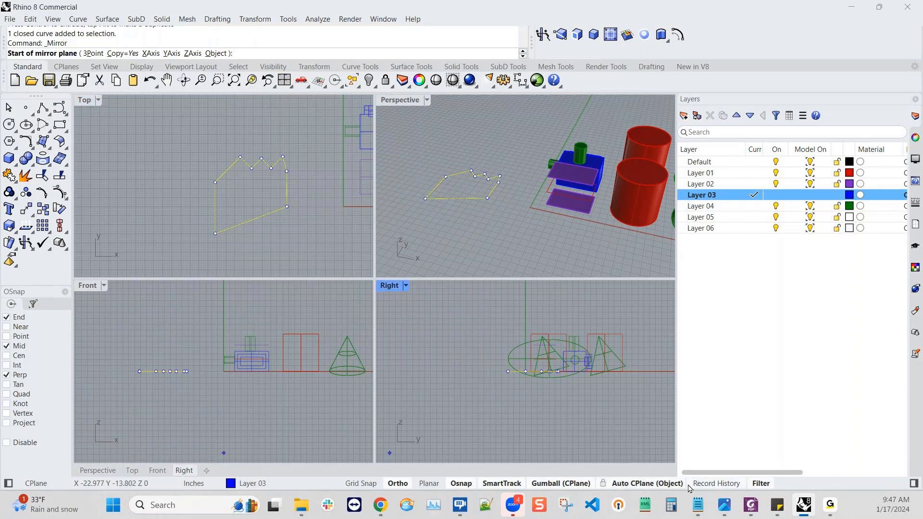
click(200, 253)
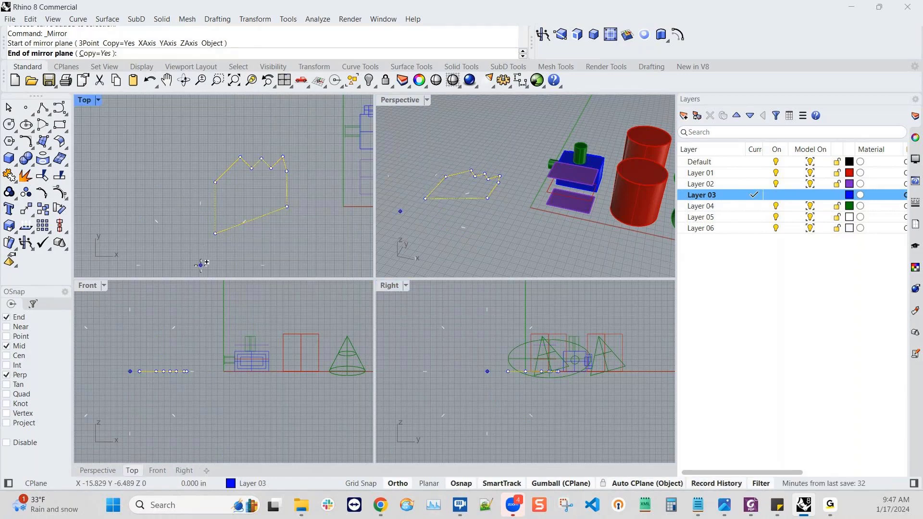
click(185, 134)
scroll(246, 190, up, 2)
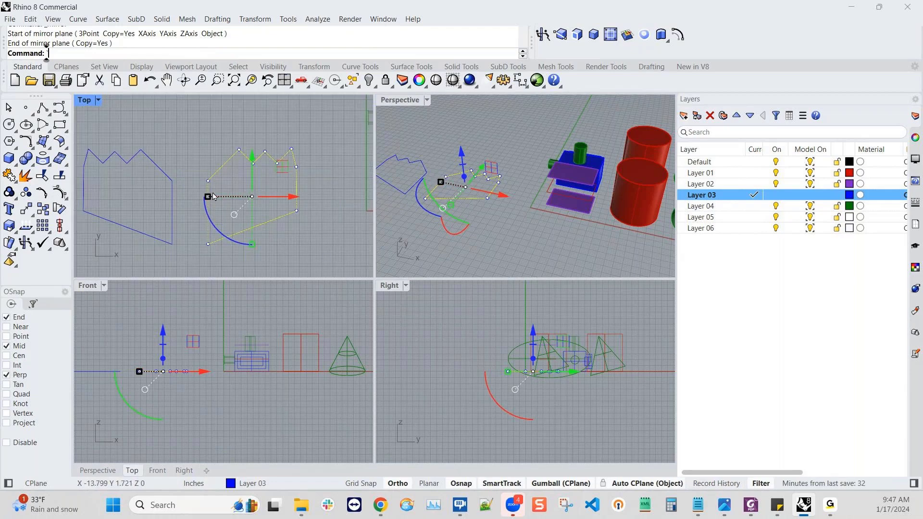
click(183, 214)
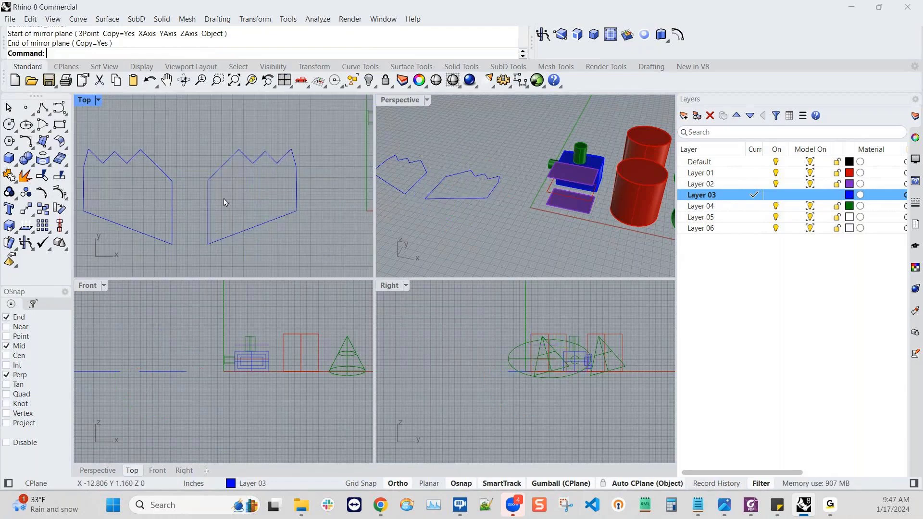
- Move the original polyline slightly along negative X in the Top view, closer to the mirror plane
right_drag(219, 207, 238, 195)
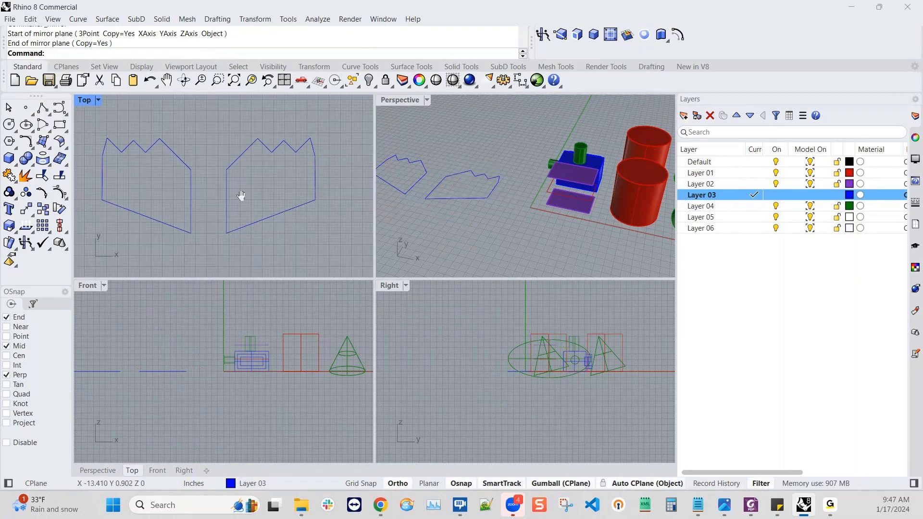
click(248, 228)
mouse_move(316, 186)
mouse_down()
mouse_move(332, 189)
mouse_move(278, 187)
mouse_move(299, 187)
mouse_up()
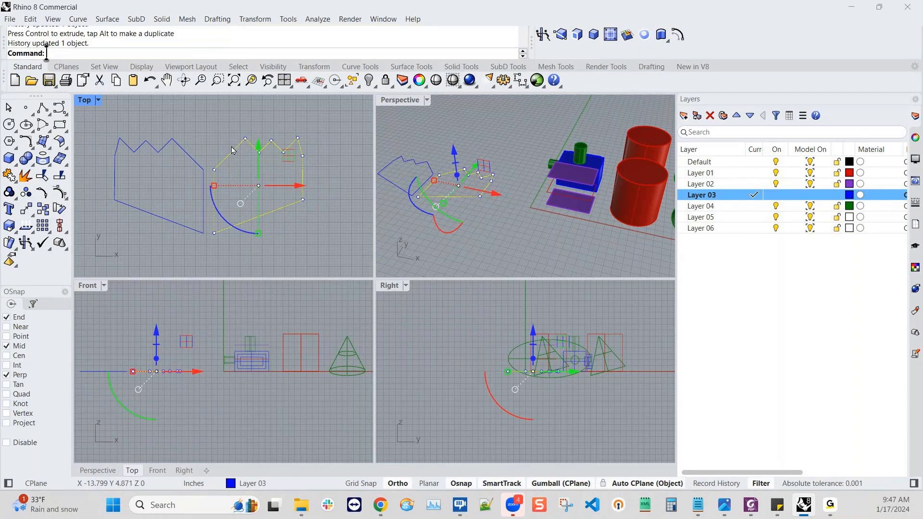
- Raise the original polyline's three peak control points slightly toward positive Y in the Top view and clear the selection
drag(227, 122, 327, 147)
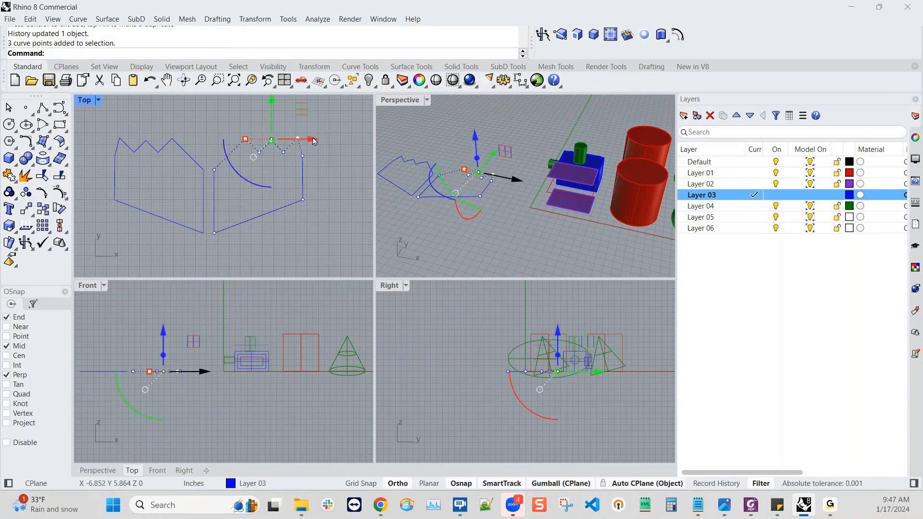
drag(272, 126, 271, 117)
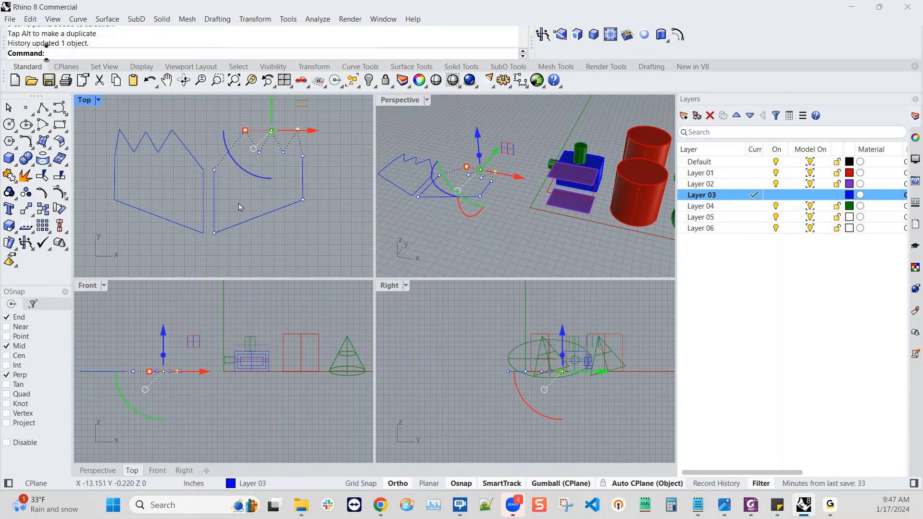
key(Escape)
key(Escape)
scroll(150, 168, up, 2)
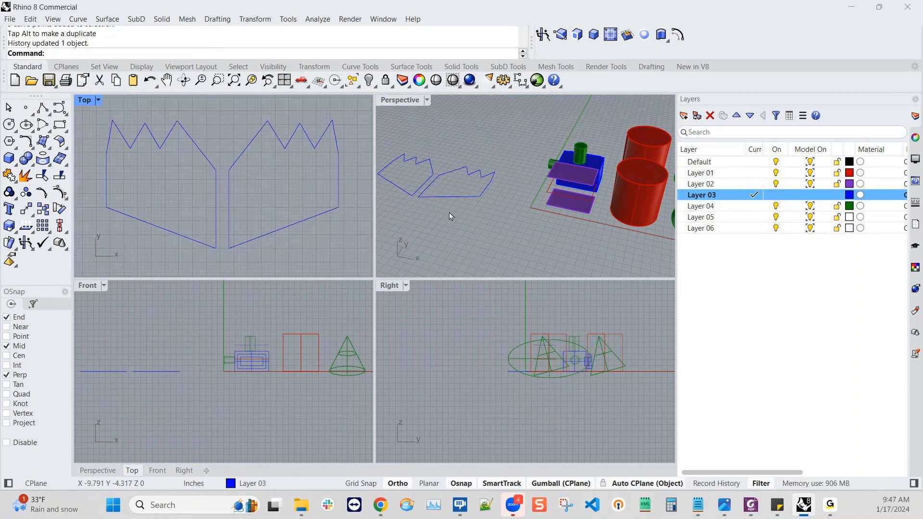
right_drag(449, 211, 445, 230)
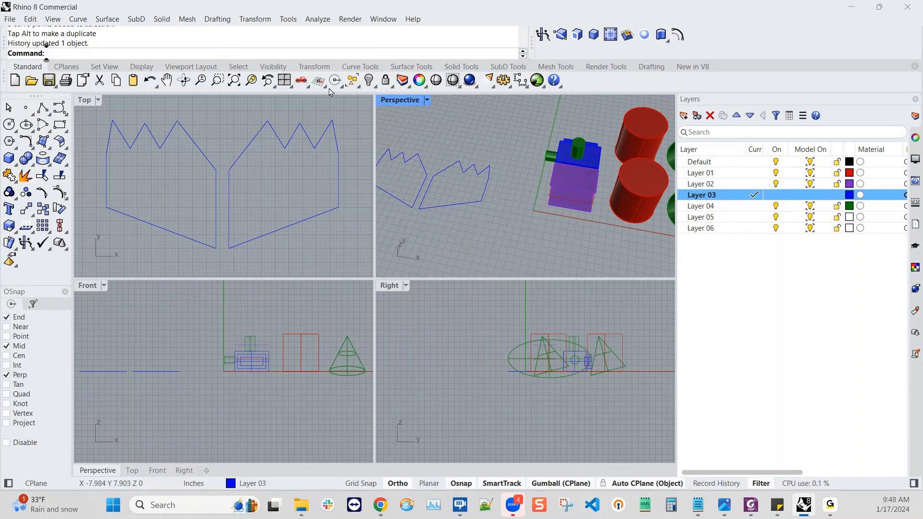
scroll(234, 215, down, 1)
scroll(229, 215, up, 1)
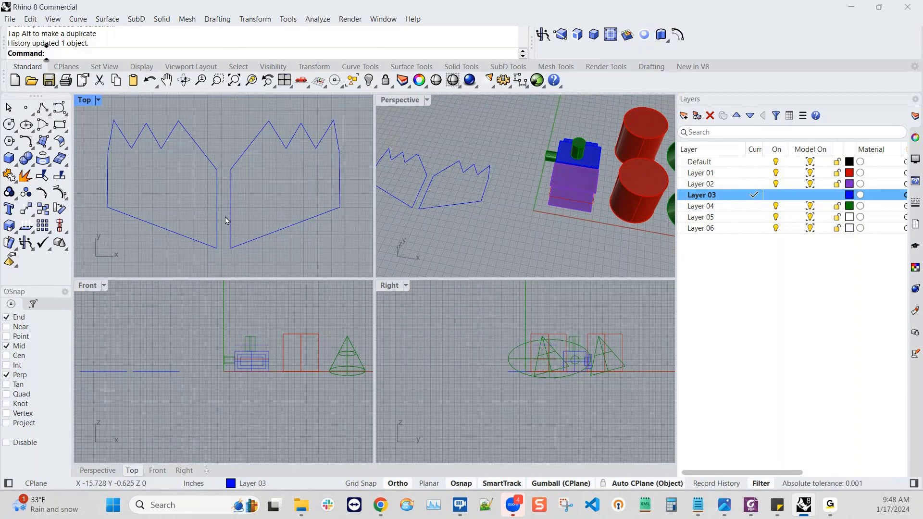
scroll(193, 204, down, 1)
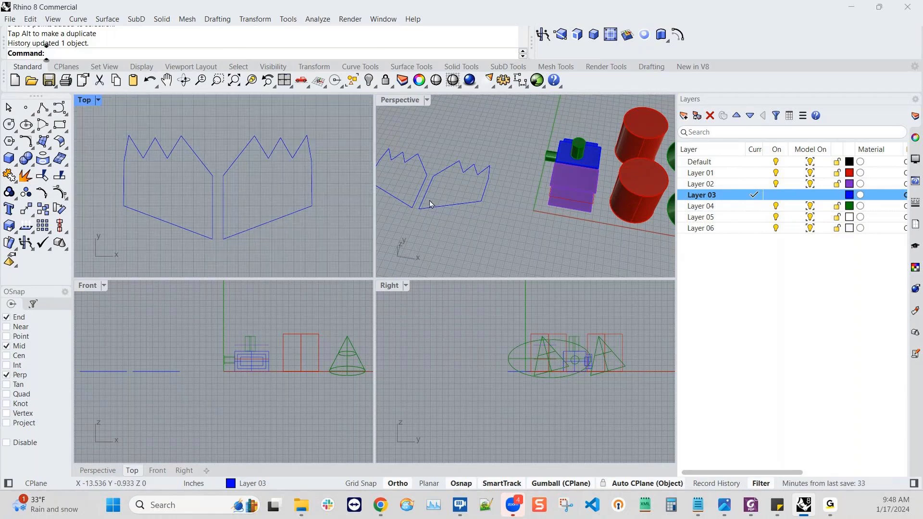
scroll(445, 198, down, 2)
shift+right_drag(445, 197, 428, 194)
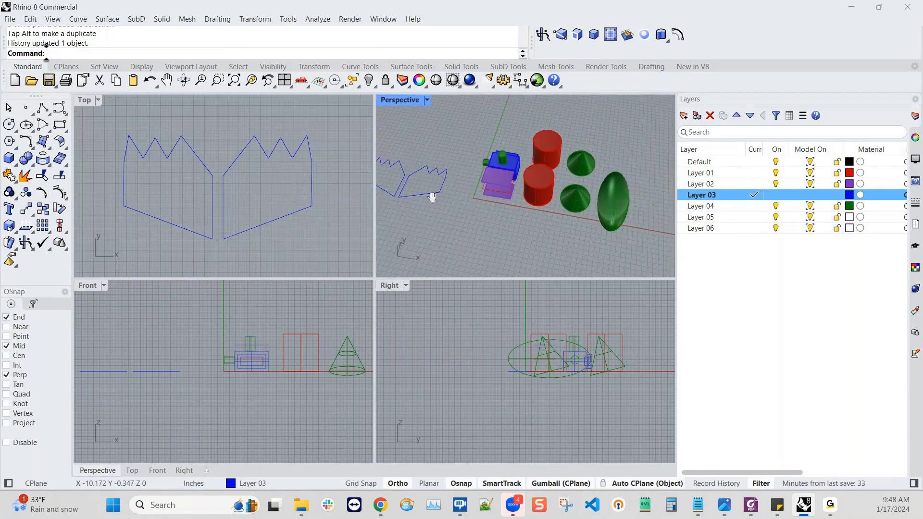
- Save the model as "practice with Rhino" in the 2024 GS January folder, in Rhino 8 3D Models format
click(9, 19)
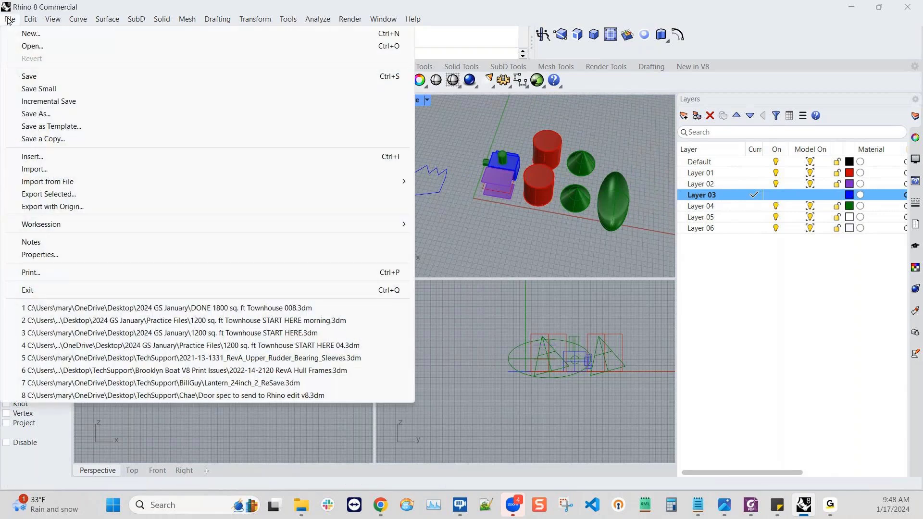
click(35, 116)
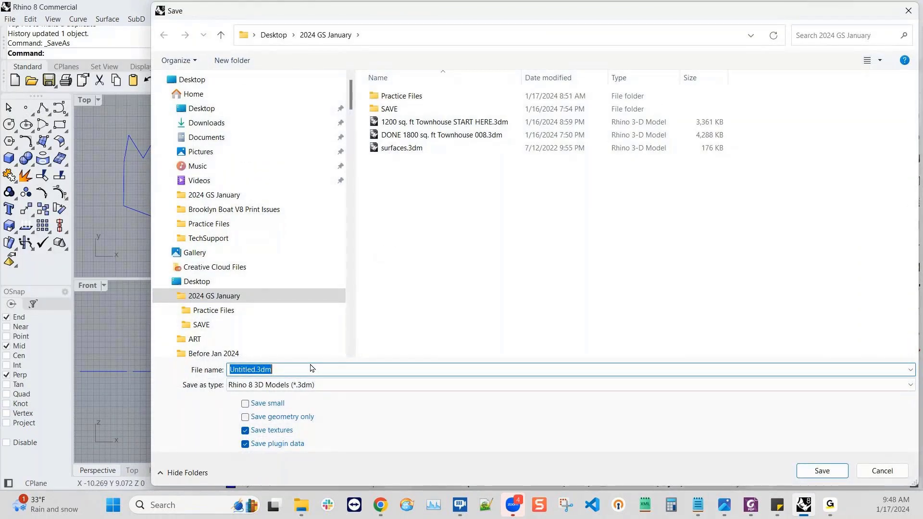
text(prac)
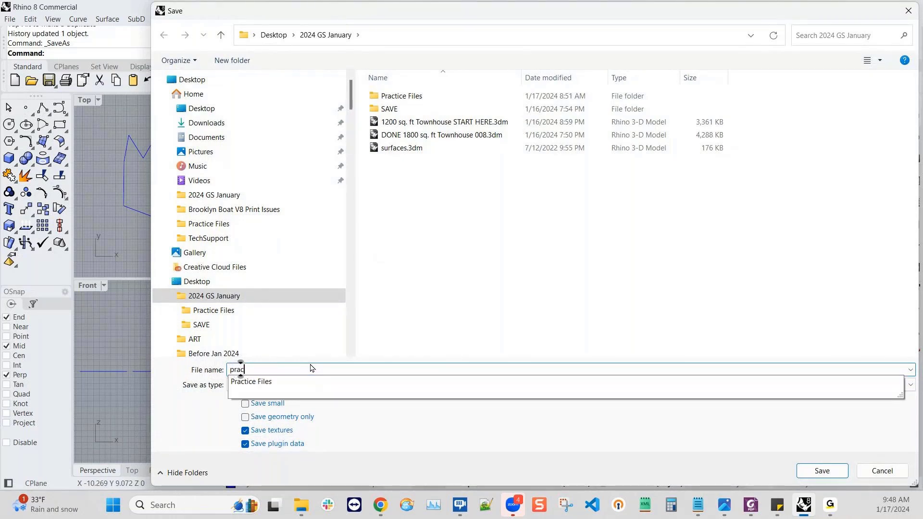
text(tice with)
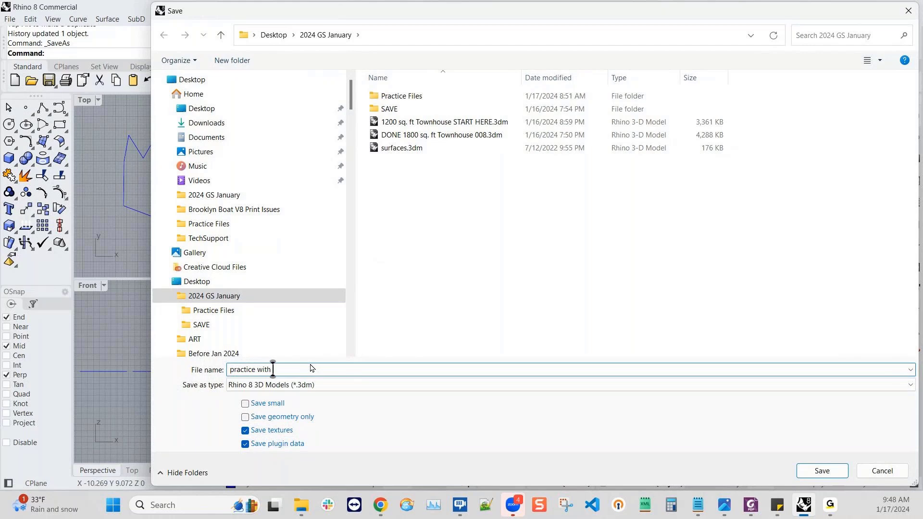
text( Rhino)
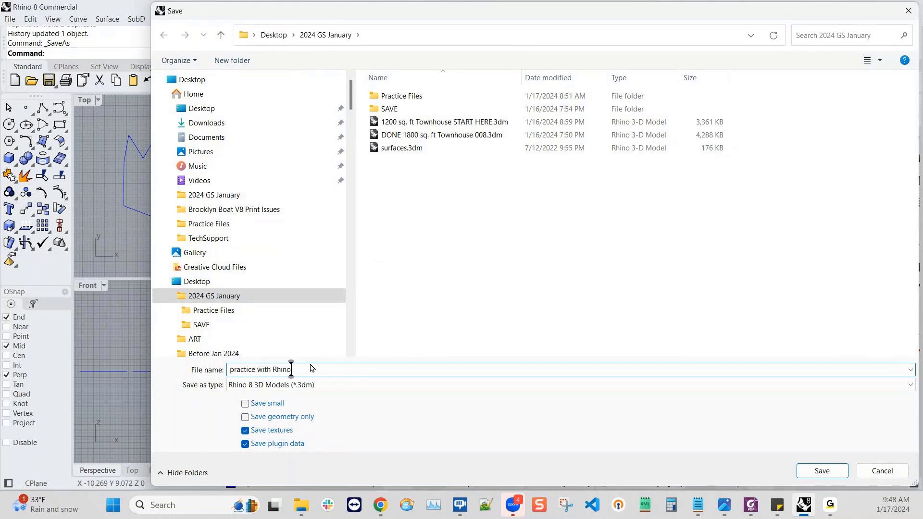
click(350, 390)
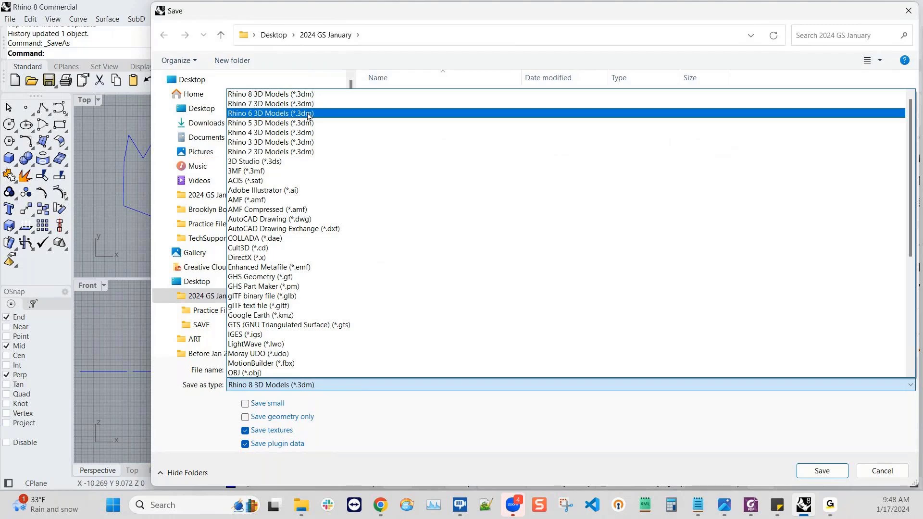
click(289, 95)
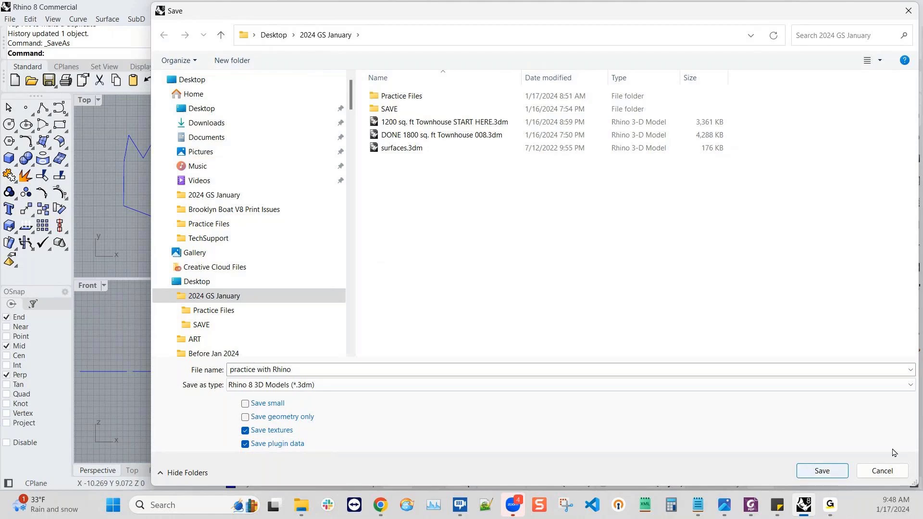
click(822, 471)
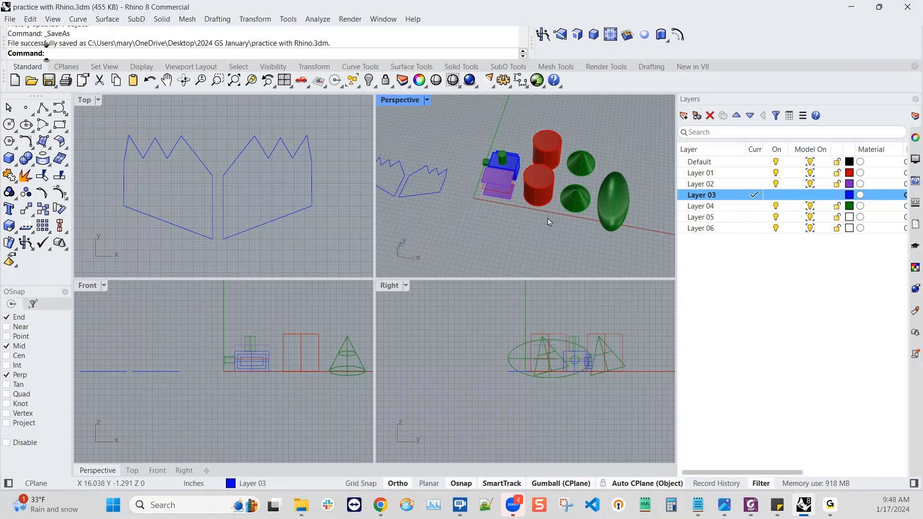
shift+right_drag(583, 216, 605, 226)
right_drag(594, 252, 573, 253)
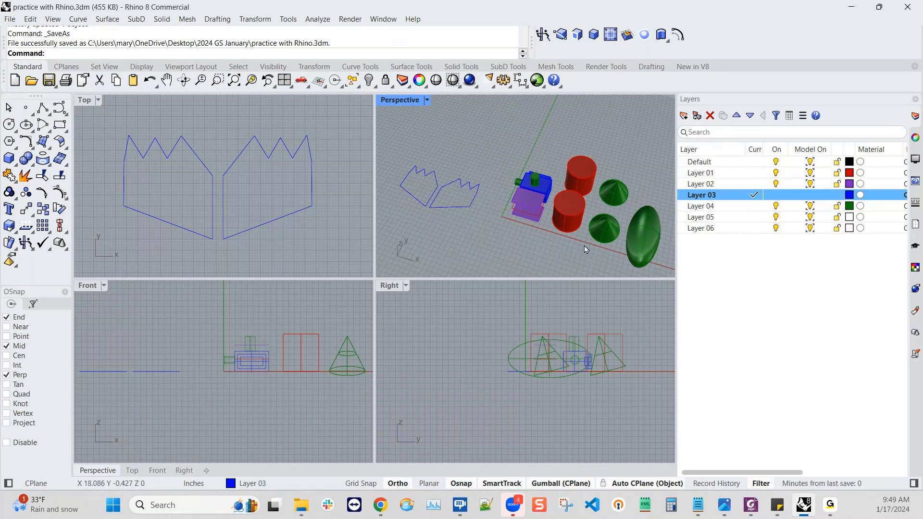
right_drag(586, 237, 584, 235)
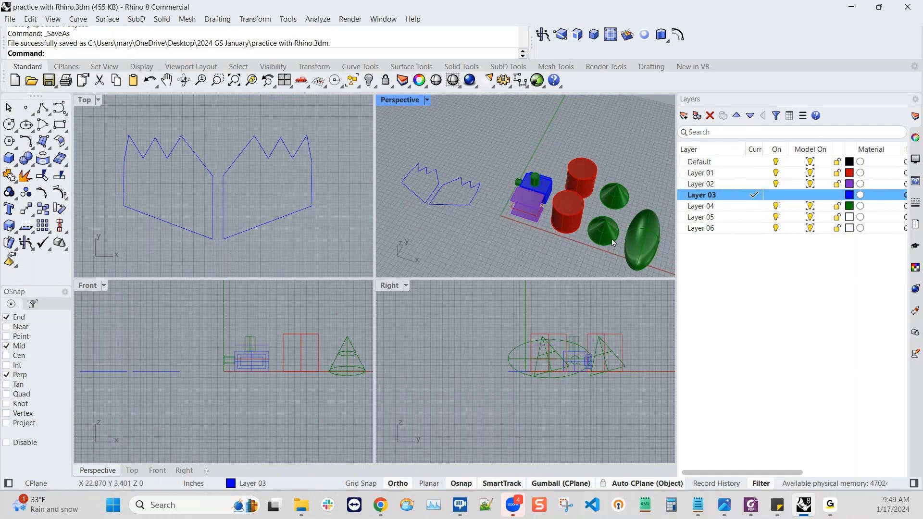
right_drag(581, 227, 605, 218)
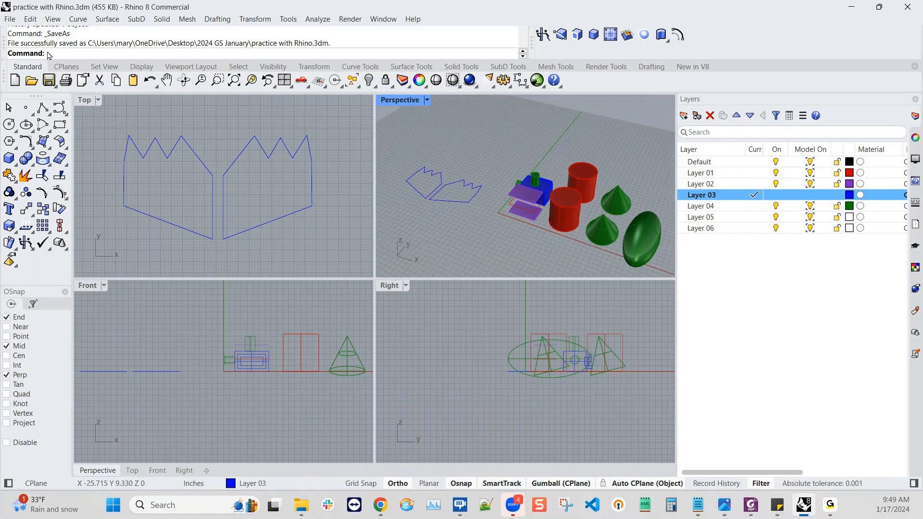
- Open surfaces.3dm from the 2024 GS January folder and maximize the Perspective view
click(31, 81)
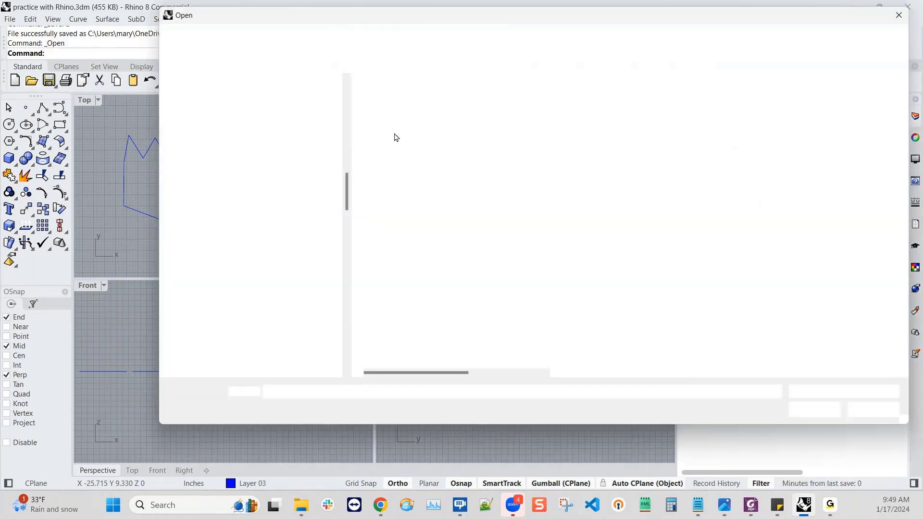
double_click(395, 162)
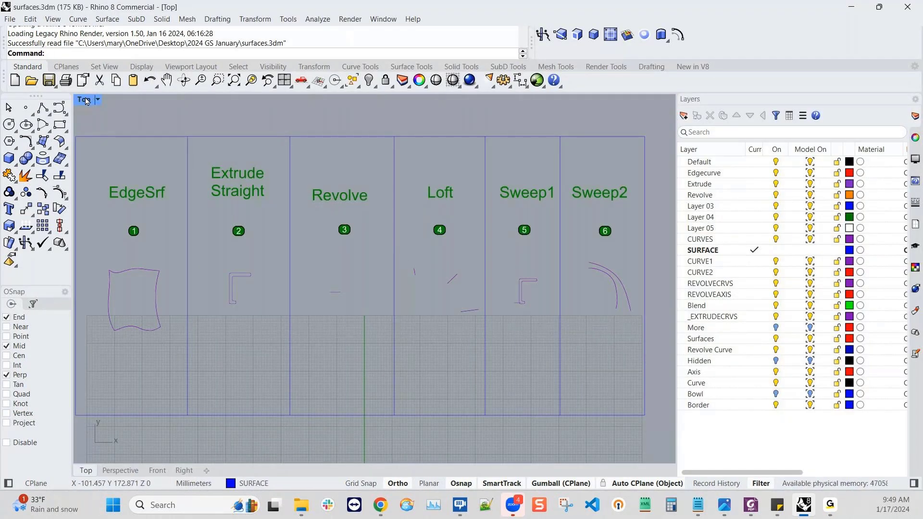
double_click(86, 100)
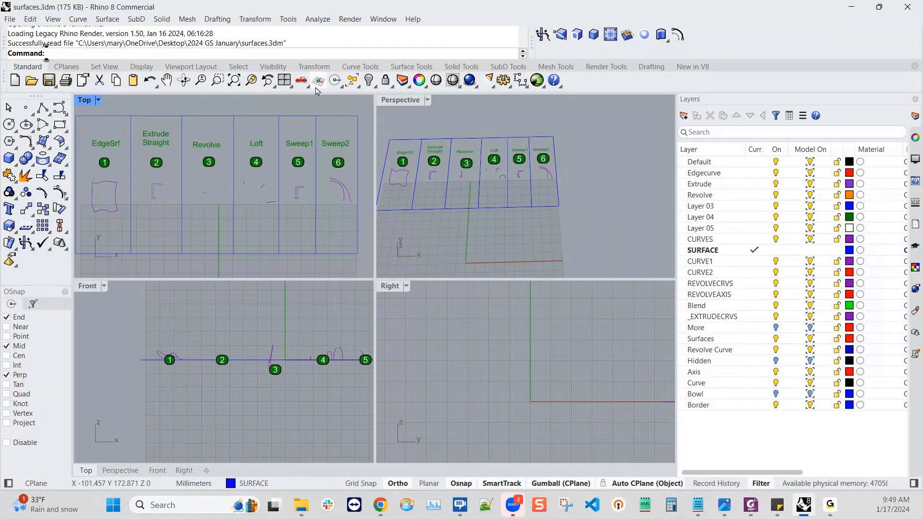
double_click(405, 100)
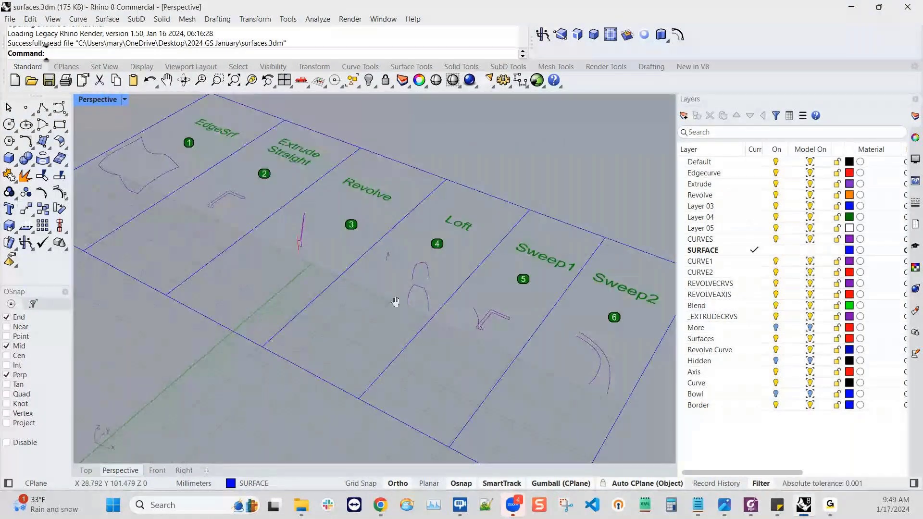
right_drag(395, 302, 596, 286)
scroll(595, 286, up, 4)
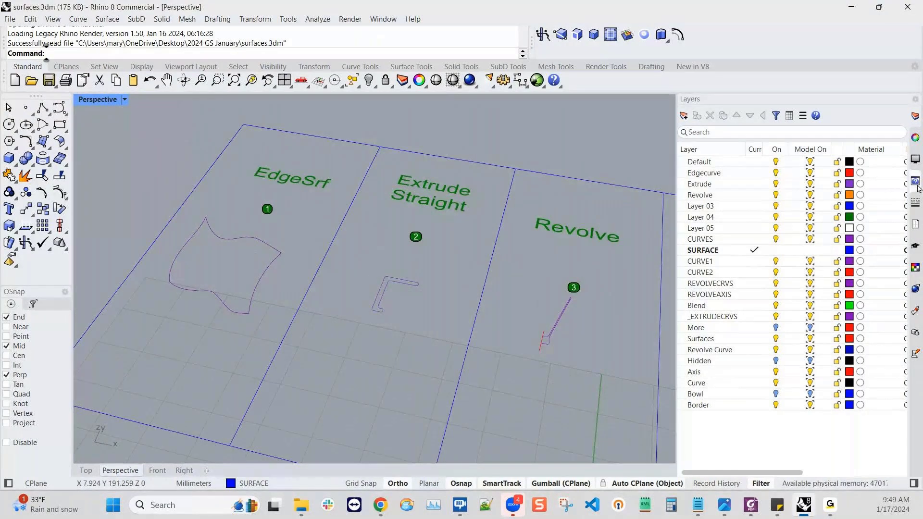
- Display the command help and create an EdgeSrf surface from the four boundary curves in section 1
click(916, 181)
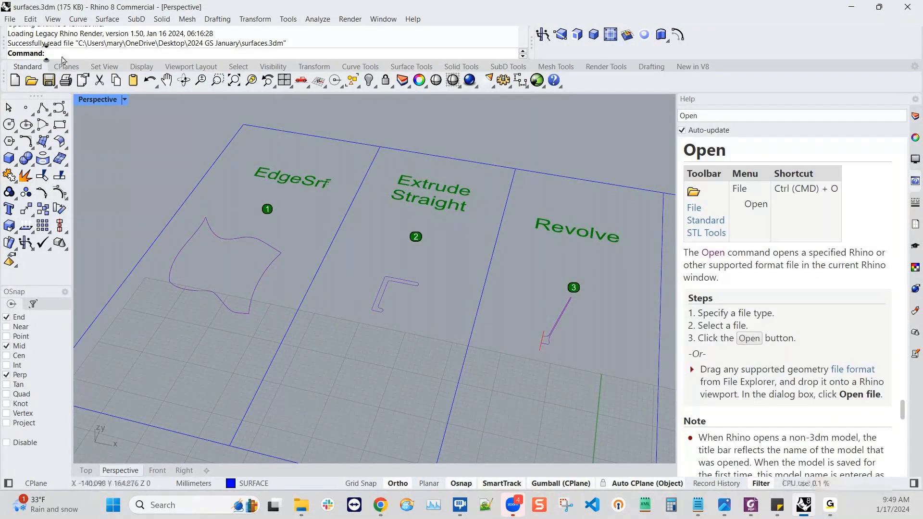
text(EdgeSrf)
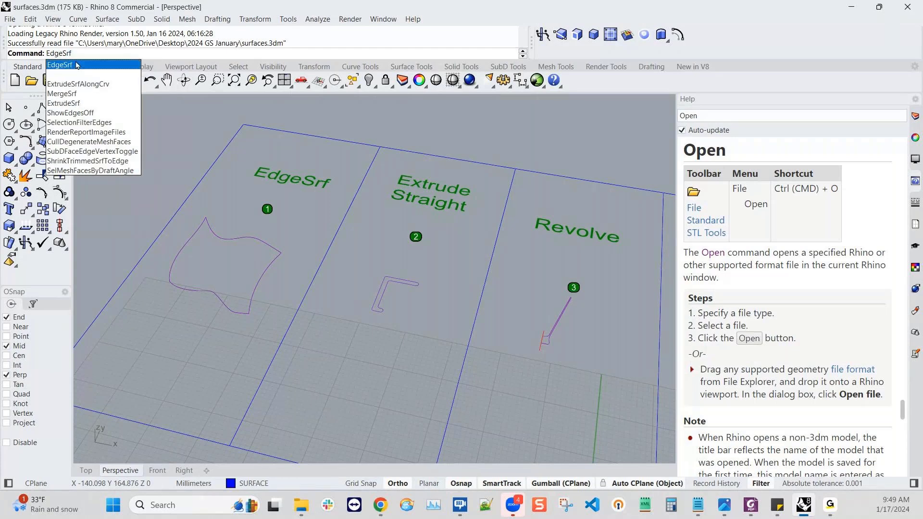
click(75, 65)
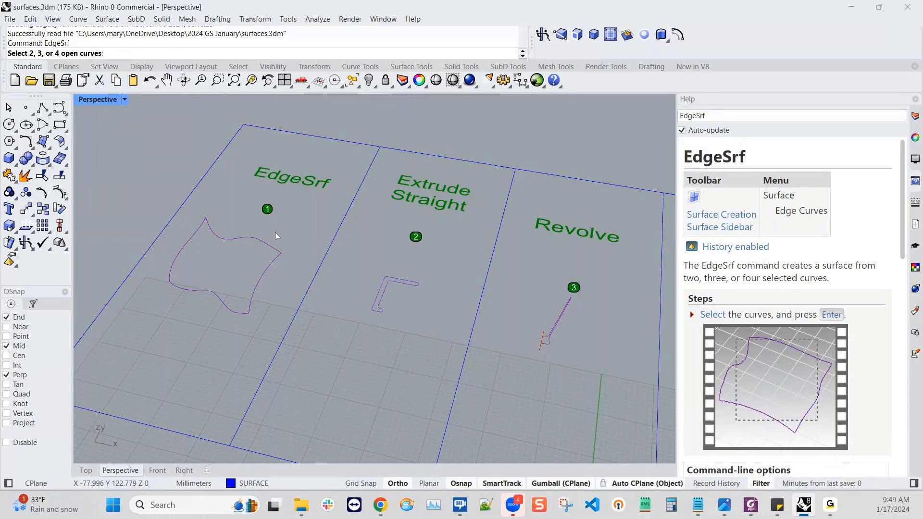
click(193, 241)
click(257, 279)
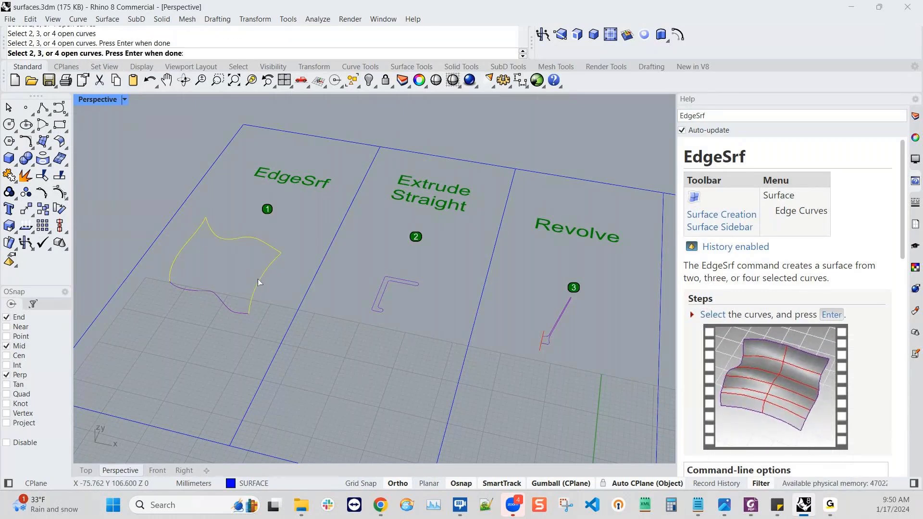
key(Return)
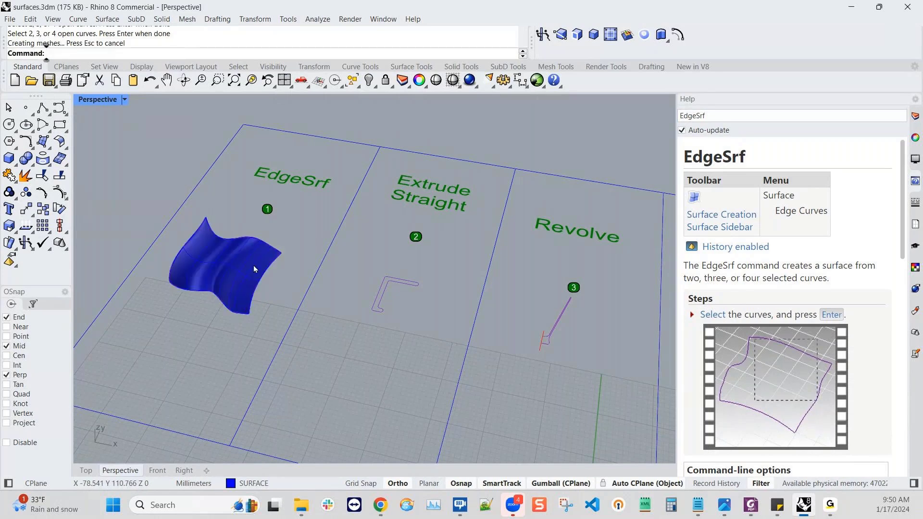
mouse_move(253, 266)
right_down()
mouse_move(230, 262)
mouse_move(244, 265)
right_up()
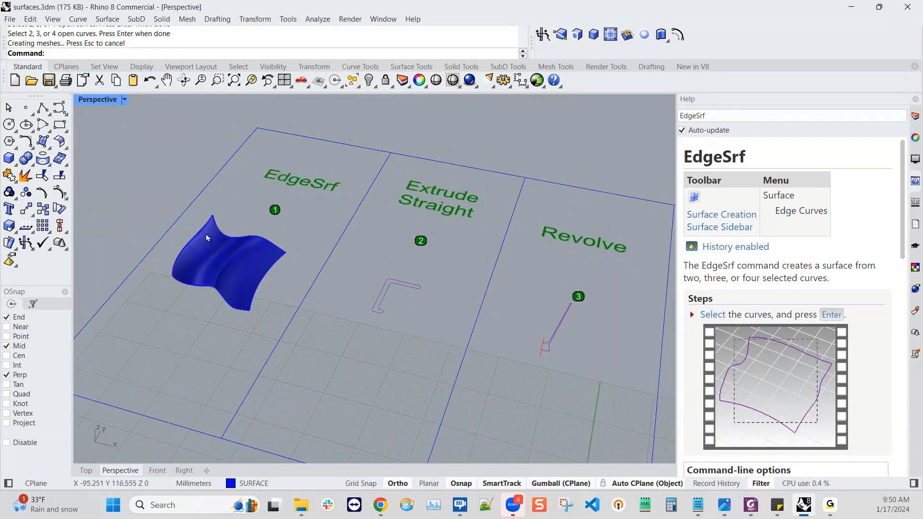
scroll(763, 312, down, 2)
scroll(760, 311, up, 2)
scroll(761, 312, down, 4)
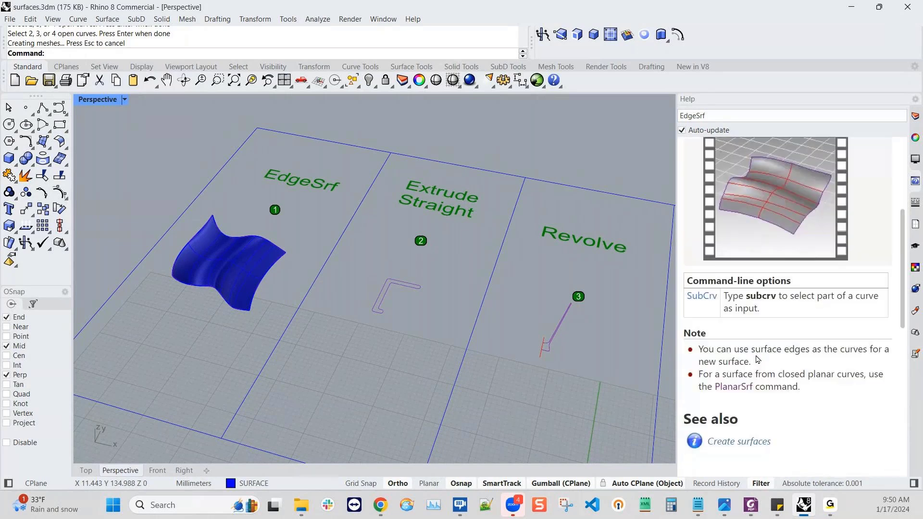
- Extrude the closed L-shaped curve in the Extrude Straight section vertically by 24 mm as a solid
click(398, 288)
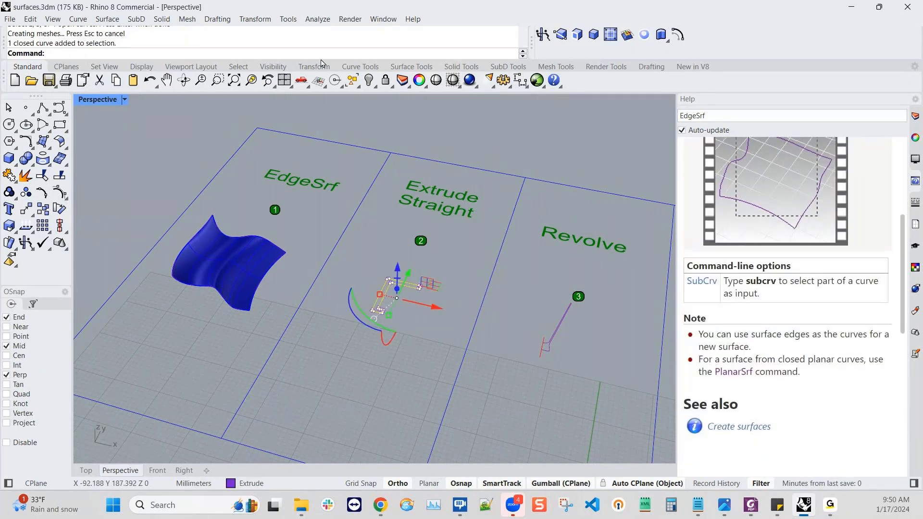
click(162, 21)
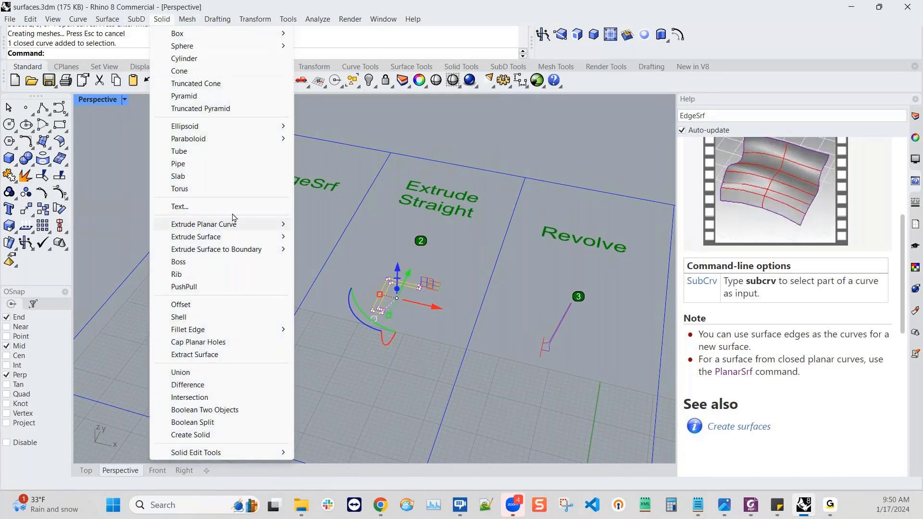
mouse_move(240, 225)
click(357, 230)
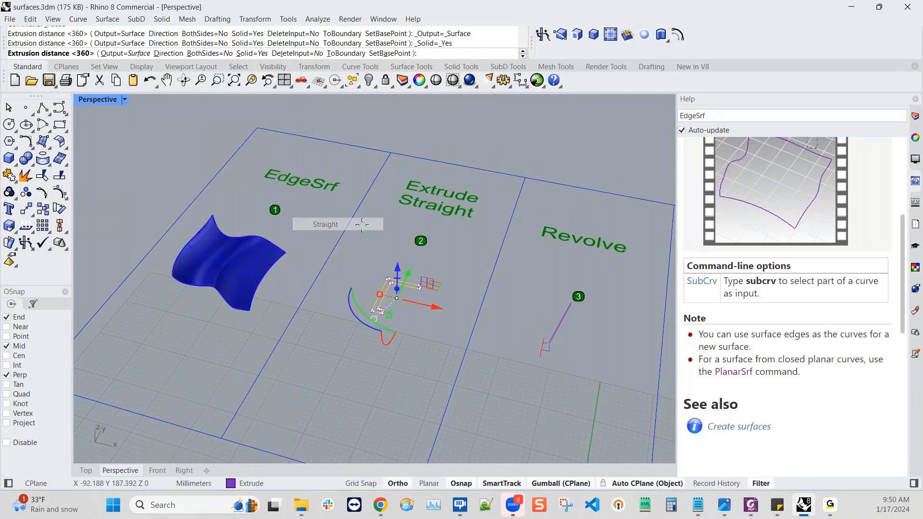
text(24)
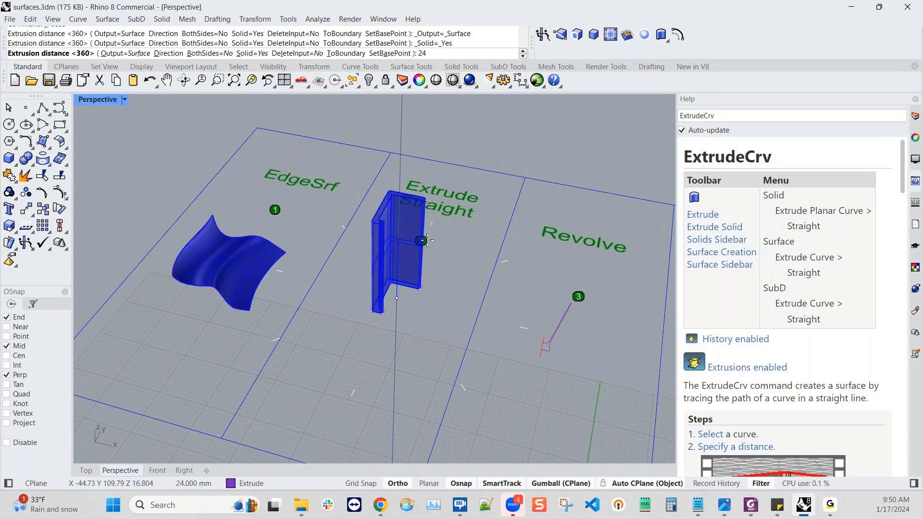
key(Return)
right_drag(451, 308, 423, 317)
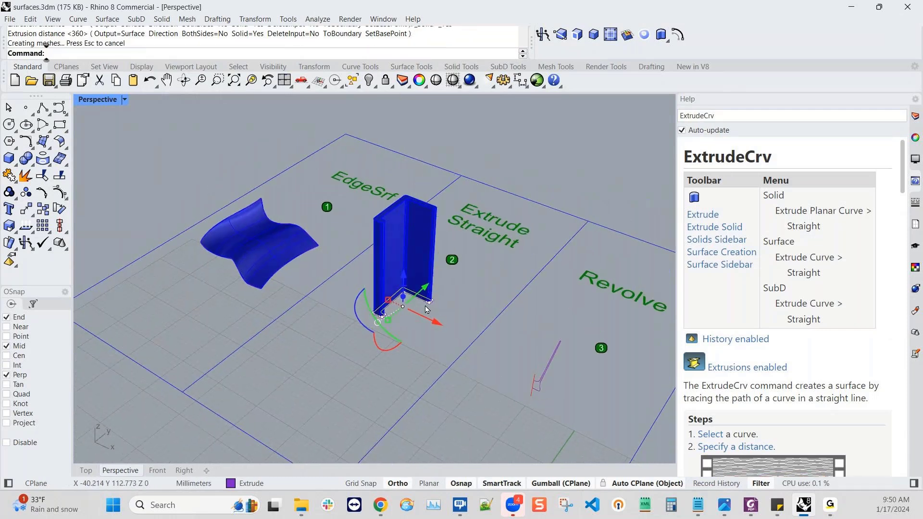
- Select the closed L-shaped profile in the Sweep1 section and turn off automatic CPlane alignment
scroll(436, 318, down, 6)
shift+right_drag(583, 346, 390, 347)
scroll(350, 316, up, 6)
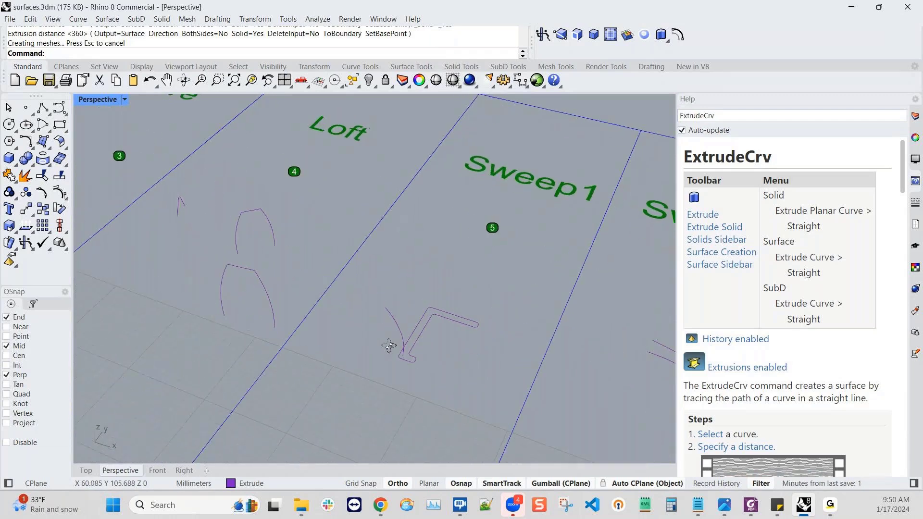
scroll(389, 351, down, 2)
scroll(406, 326, up, 2)
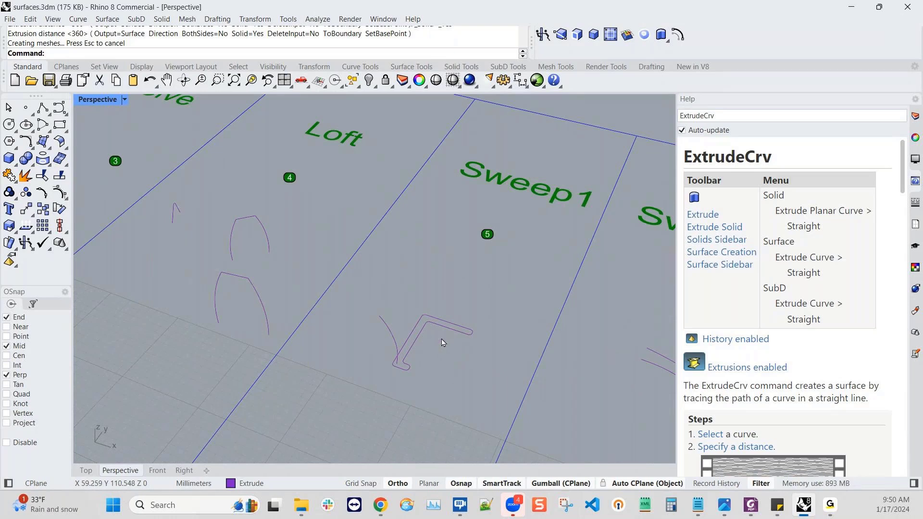
scroll(441, 339, down, 2)
drag(438, 360, 403, 307)
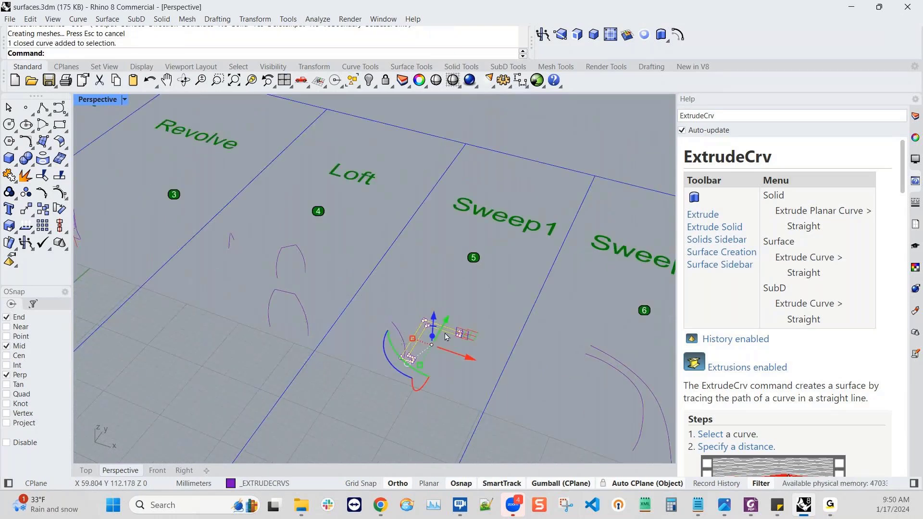
click(402, 336)
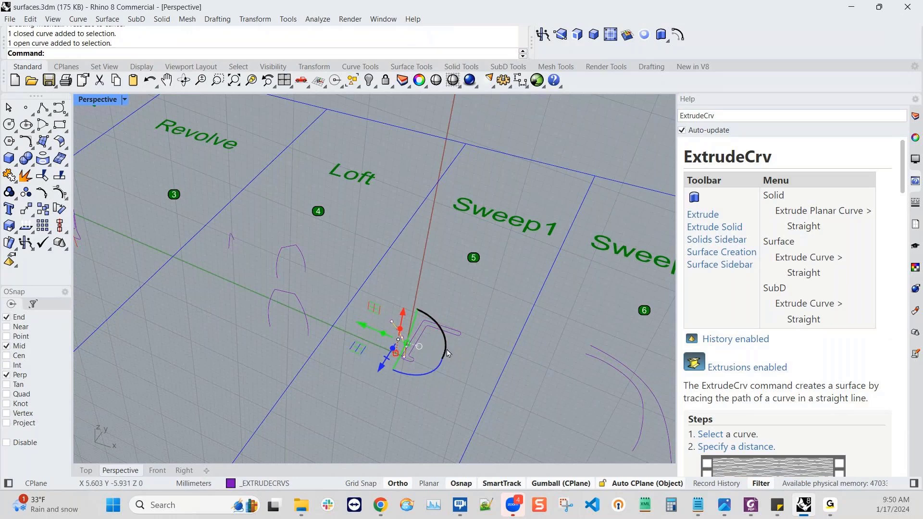
right_drag(448, 354, 447, 332)
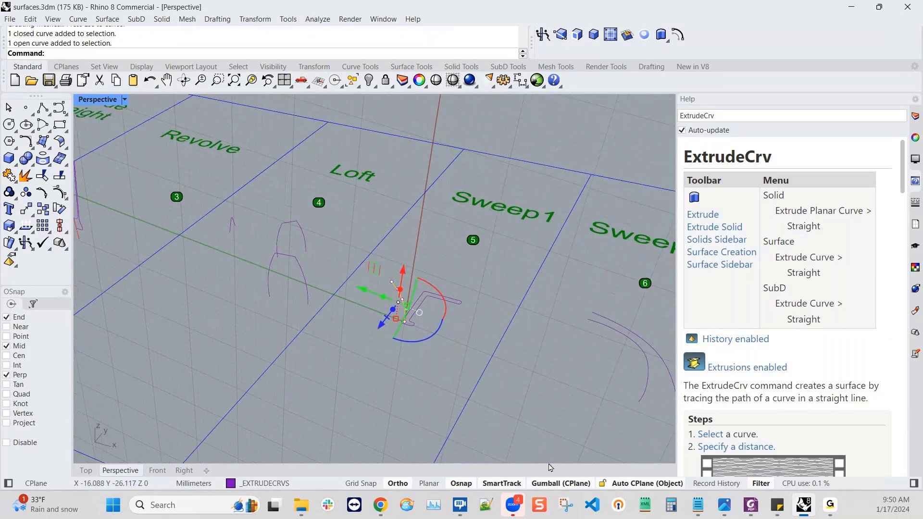
click(426, 301)
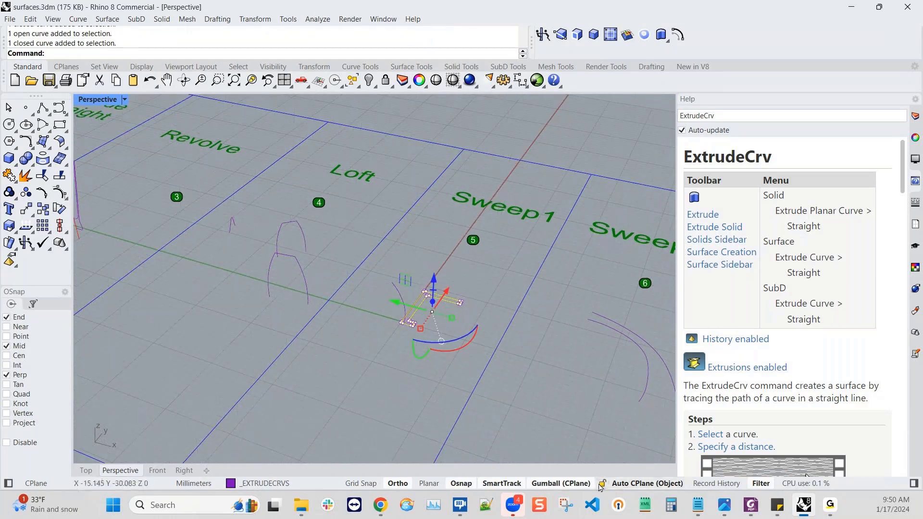
click(629, 487)
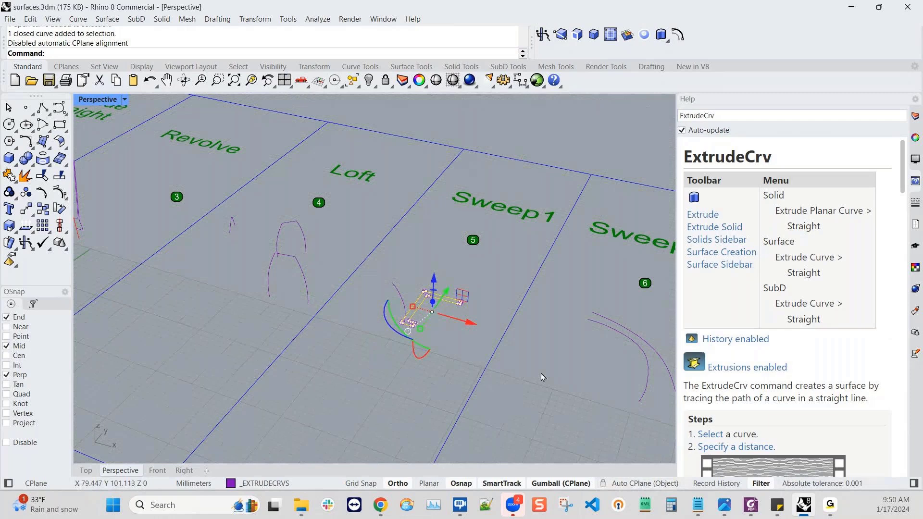
- Copy the L-shaped profile and its curved rail along the X axis, placing the duplicate beside the originals in the Sweep1 section
shift+click(403, 301)
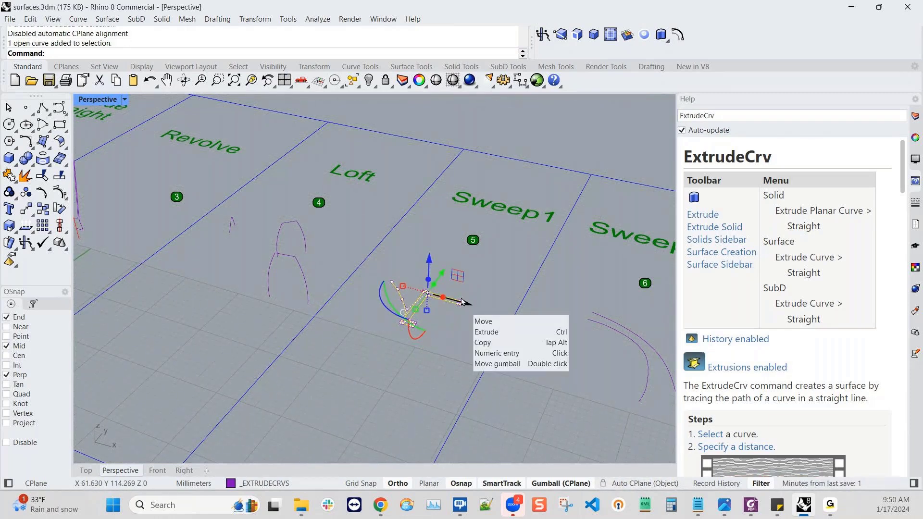
drag(464, 309, 539, 327)
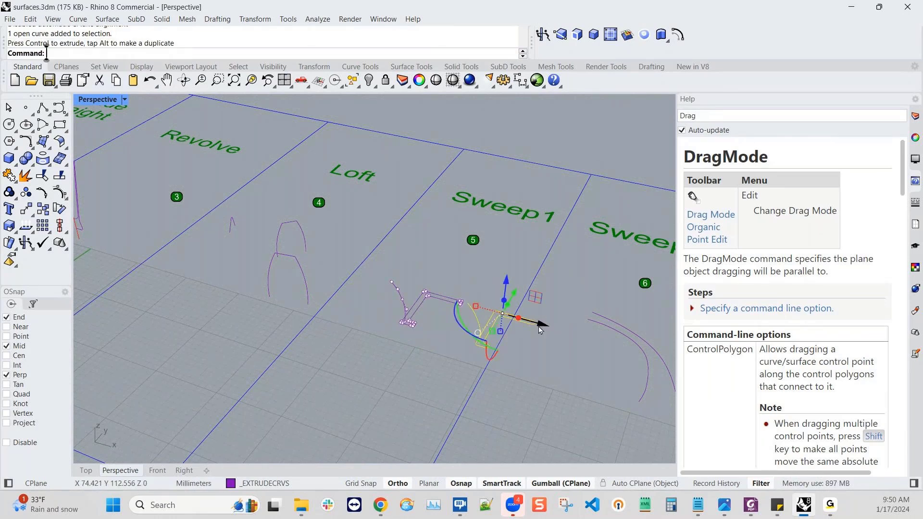
click(517, 358)
shift+right_drag(452, 322, 405, 326)
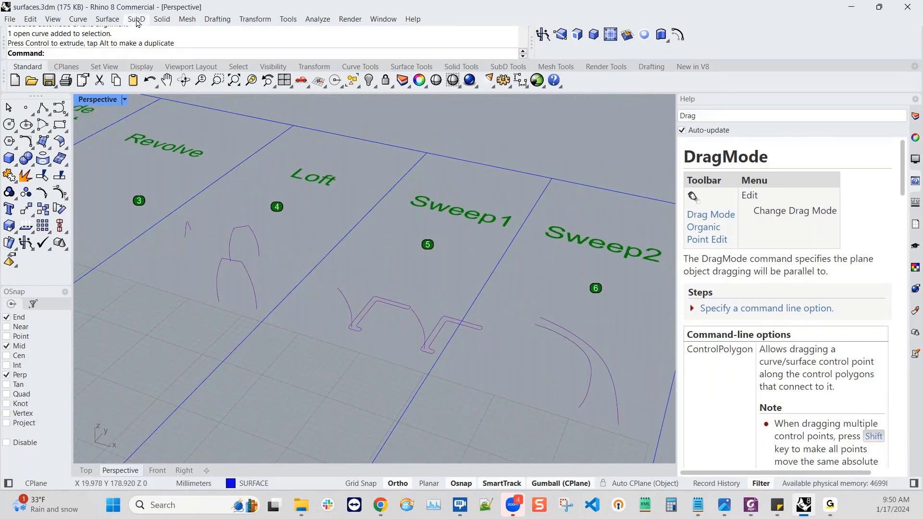
- Extrude the original L-shaped profile in the Sweep1 section along its curved path as an open surface
click(107, 19)
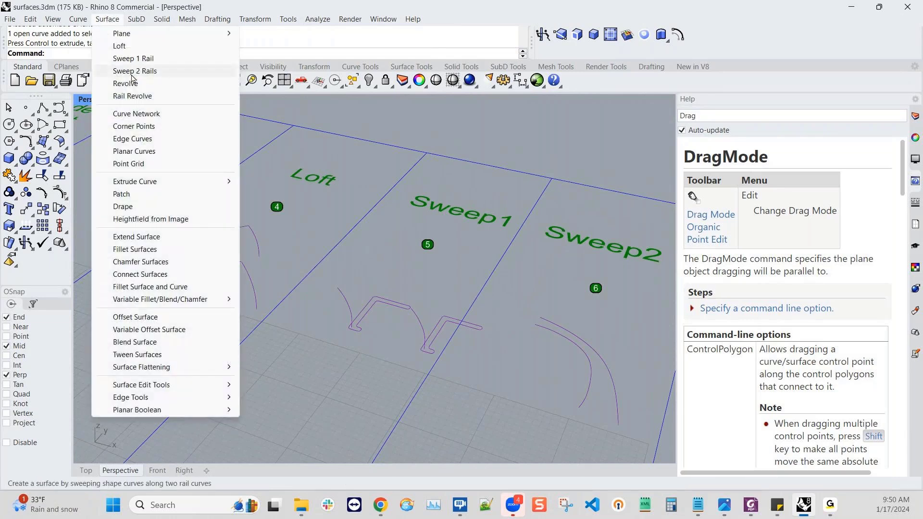
mouse_move(159, 183)
click(287, 194)
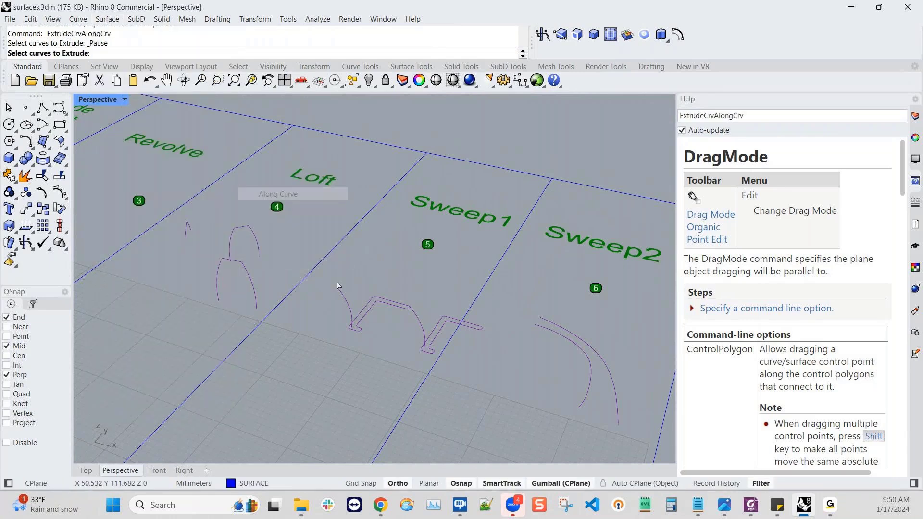
scroll(362, 351, up, 2)
click(367, 311)
key(Return)
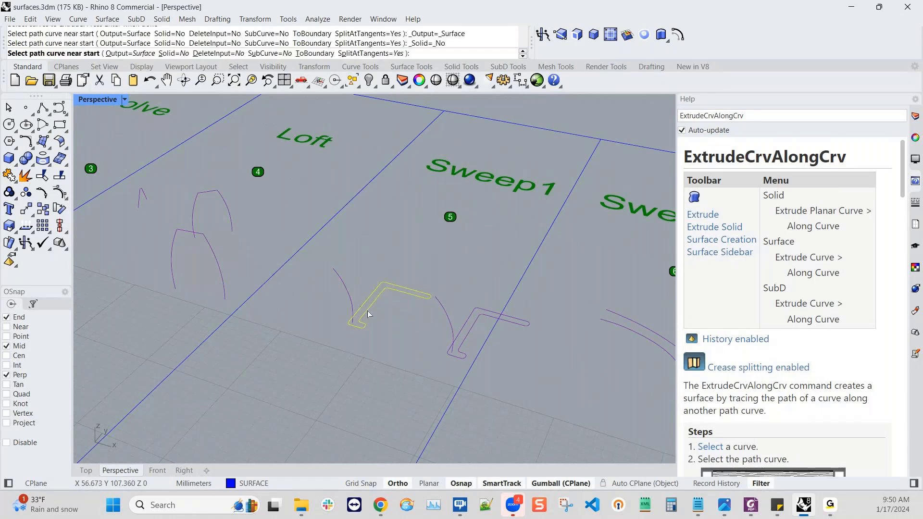
click(354, 310)
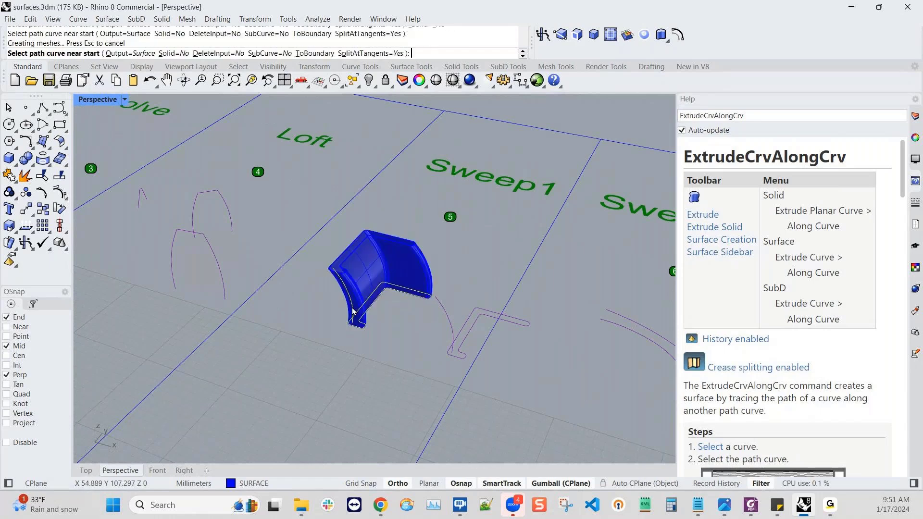
right_drag(354, 311, 391, 311)
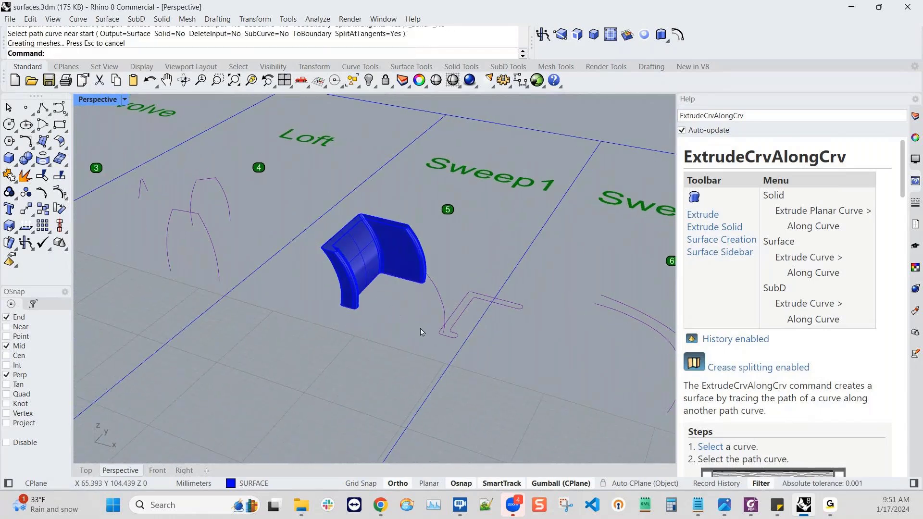
right_drag(484, 327, 491, 334)
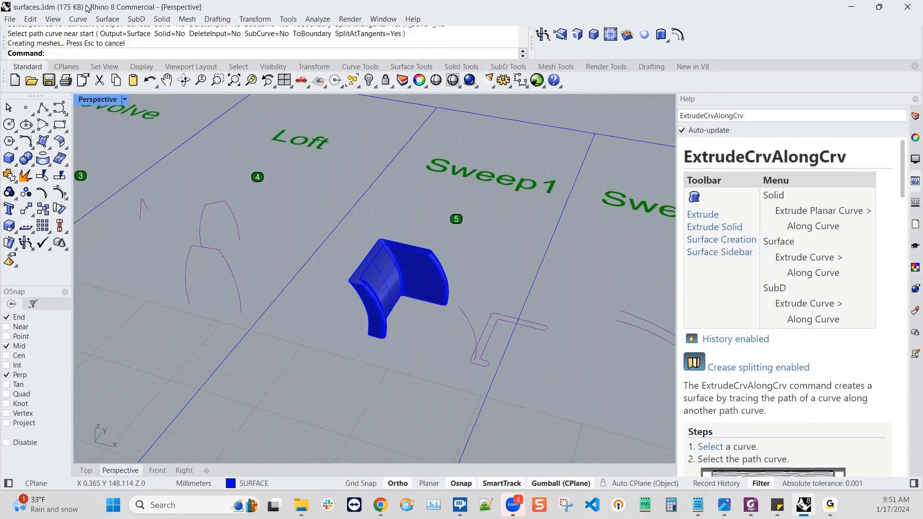
click(107, 19)
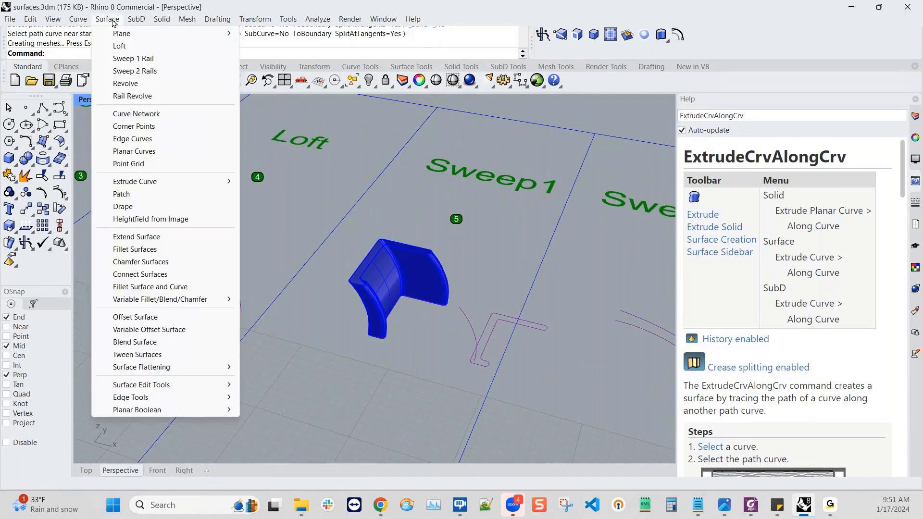
click(130, 58)
click(488, 336)
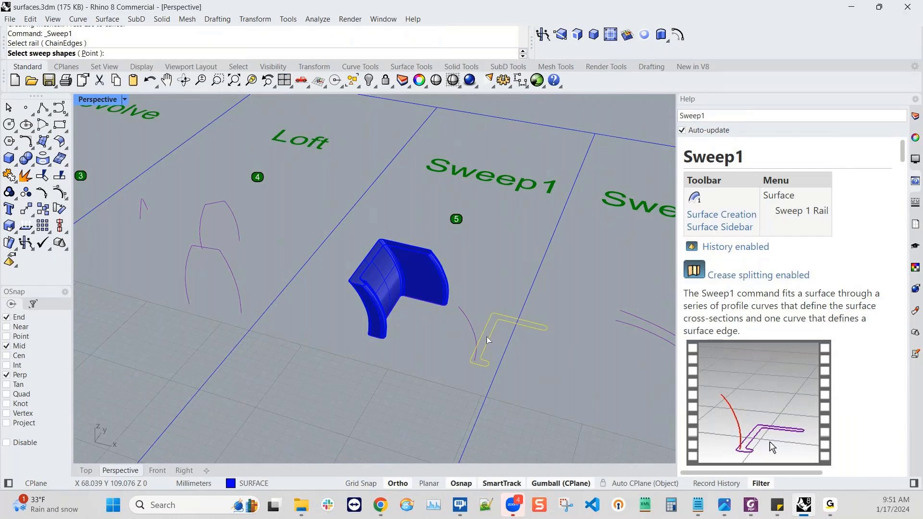
scroll(471, 361, up, 2)
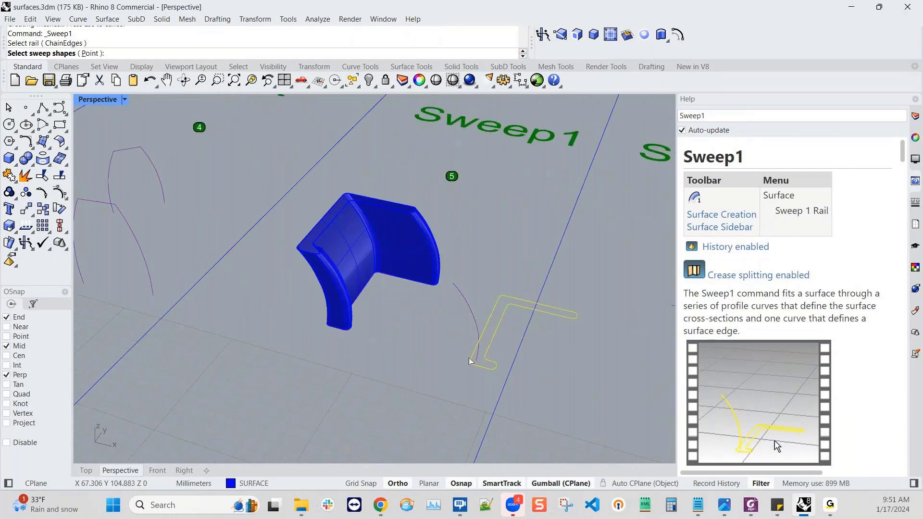
right_drag(469, 358, 468, 351)
key(Escape)
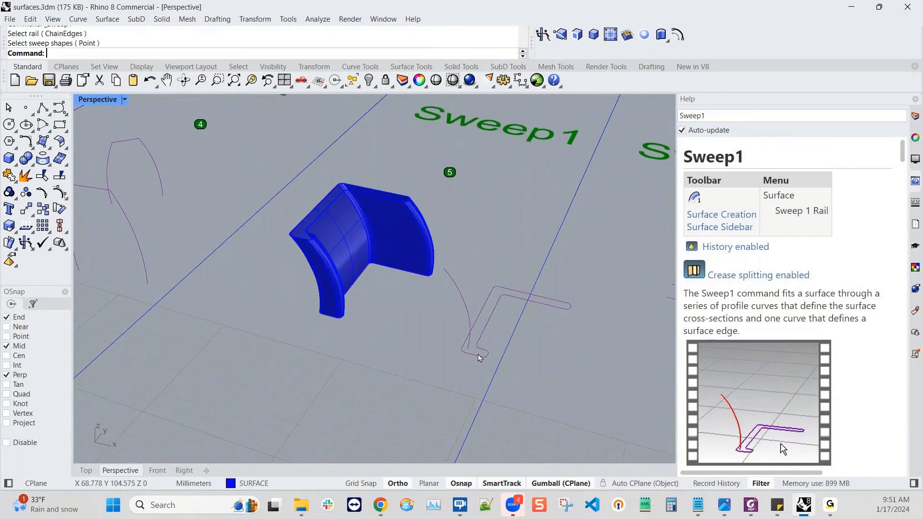
- Sweep the copied L-shaped profile along its curved rail with Sweep1, using the Freeform frame style and unchanged cross sections
key(Return)
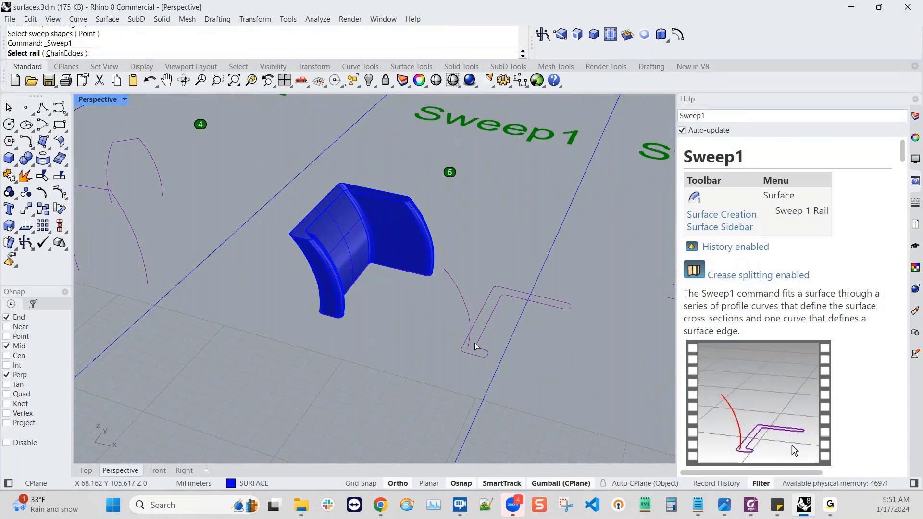
click(474, 347)
click(481, 339)
key(Return)
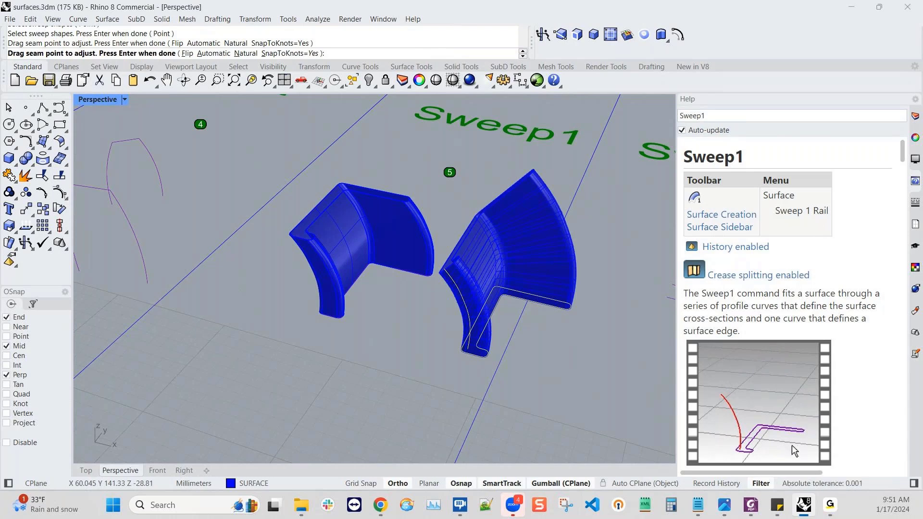
key(Return)
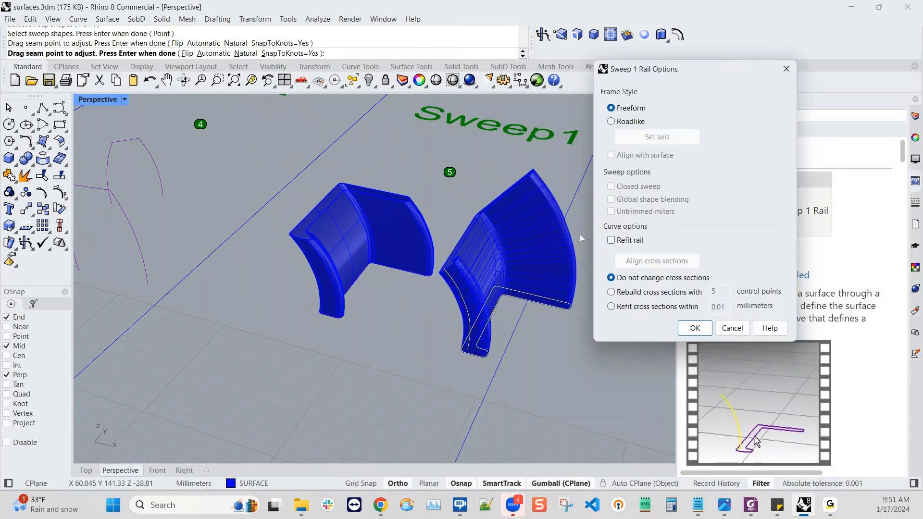
click(695, 328)
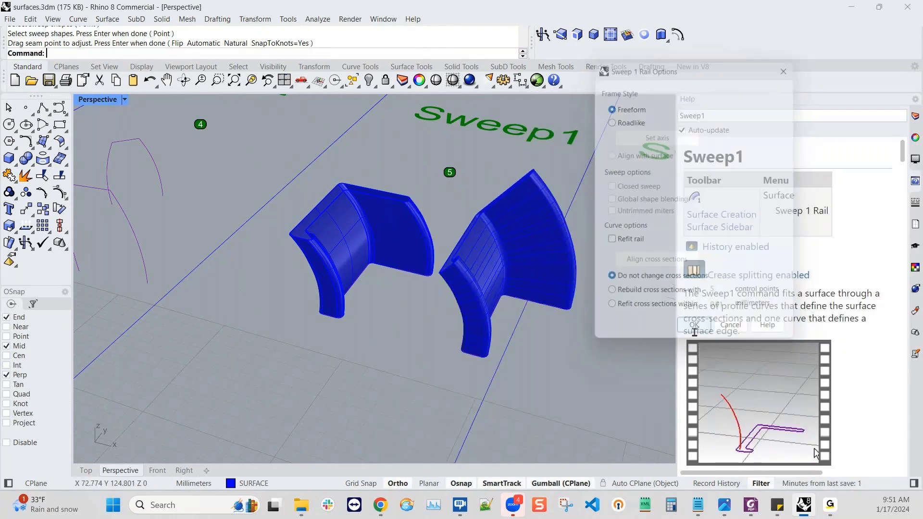
mouse_move(581, 377)
right_down()
mouse_move(530, 374)
mouse_move(576, 369)
right_up()
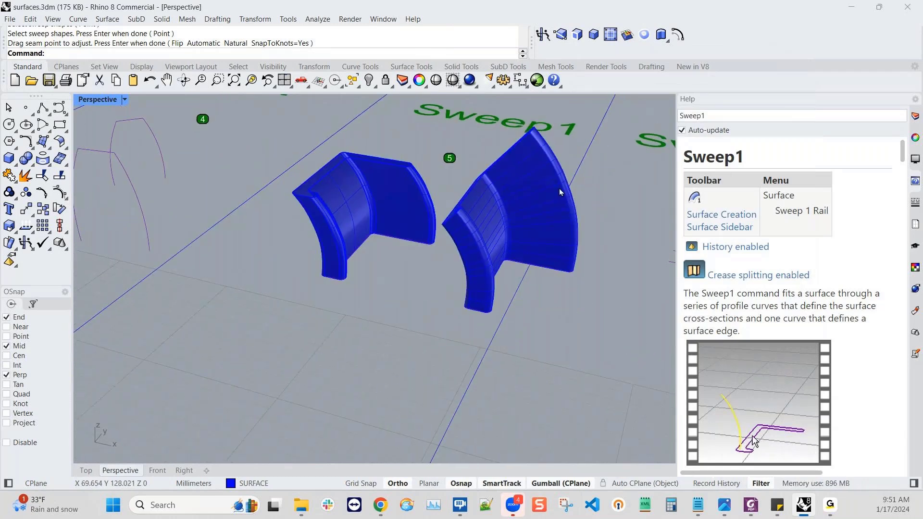
right_drag(437, 337, 441, 279)
scroll(528, 248, up, 3)
scroll(529, 258, down, 3)
right_click(443, 290)
right_click(444, 290)
- Cap the planar holes of both the extruded and the swept shape in the Sweep1 section
scroll(440, 297, down, 5)
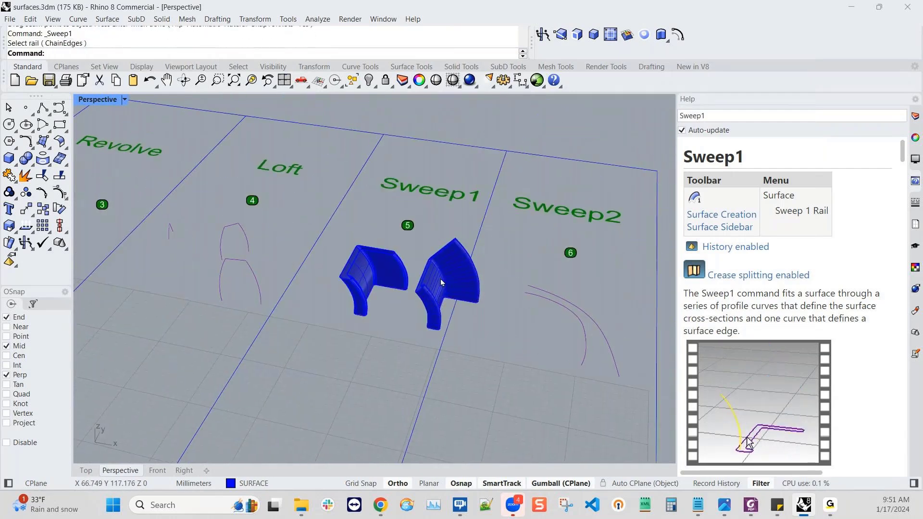
click(441, 279)
shift+click(374, 274)
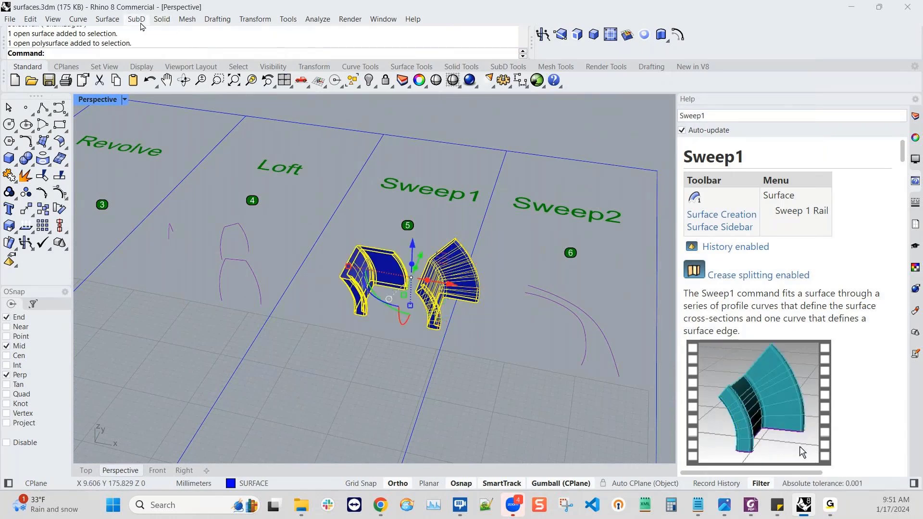
click(161, 19)
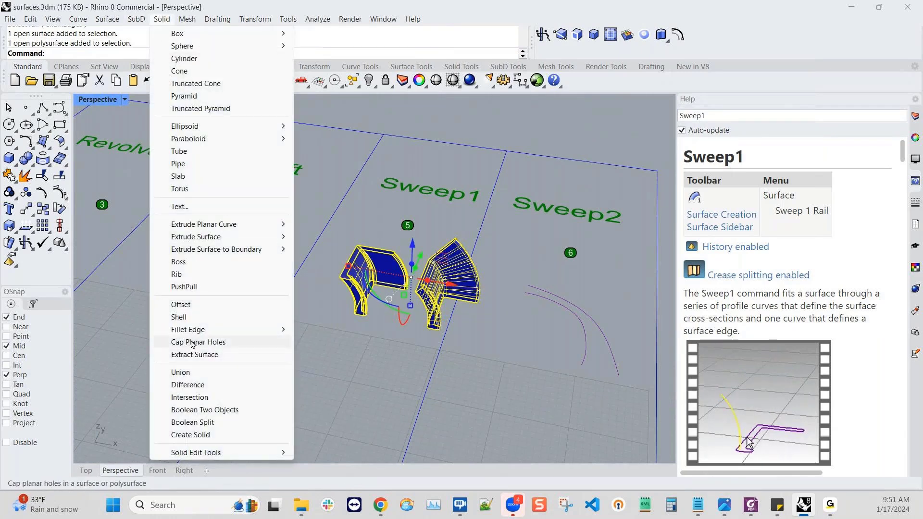
click(192, 343)
click(416, 343)
scroll(416, 342, up, 5)
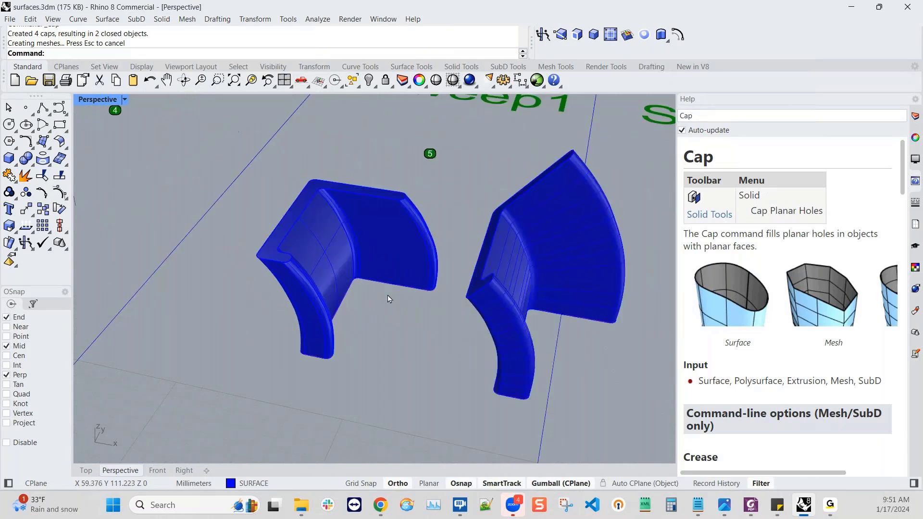
scroll(502, 294, up, 2)
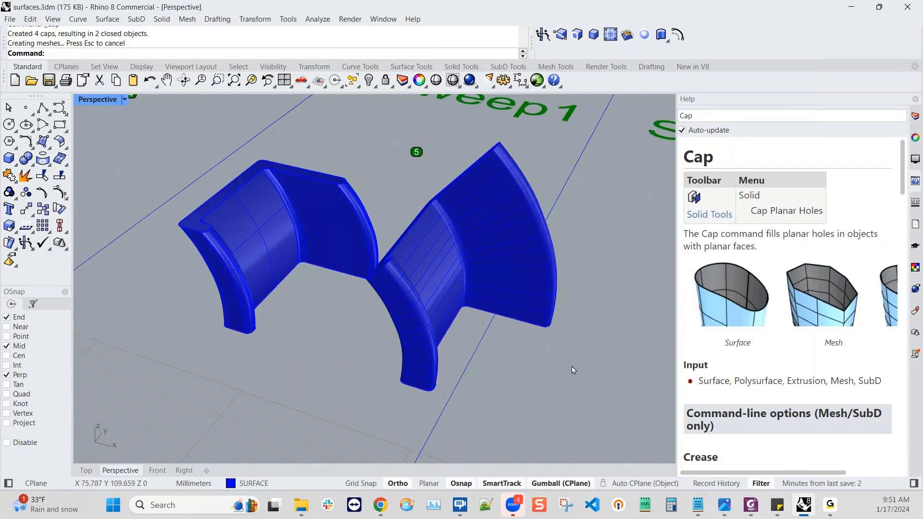
- Open 1200 sq. ft Townhouse START HERE.3dm from the 2024 GS January folder without saving the changes to surfaces.3dm
scroll(552, 359, down, 8)
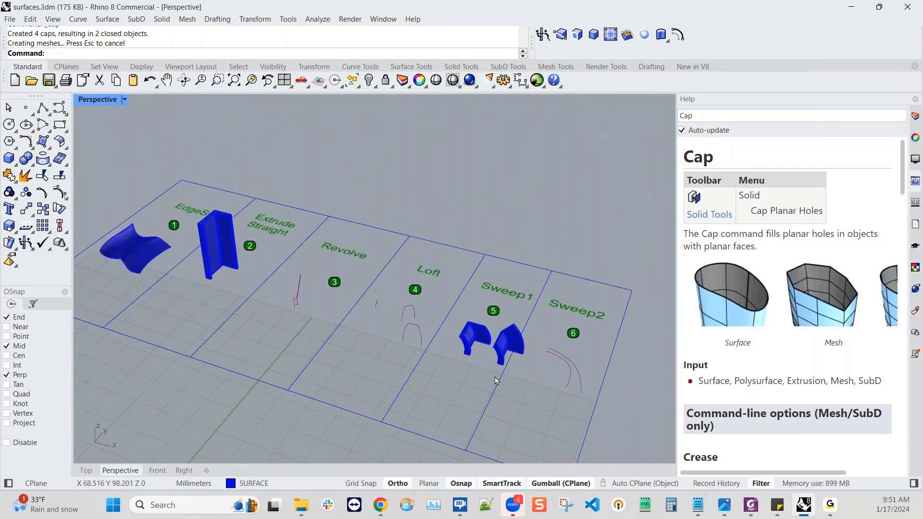
shift+right_drag(495, 377, 544, 353)
right_drag(441, 404, 499, 392)
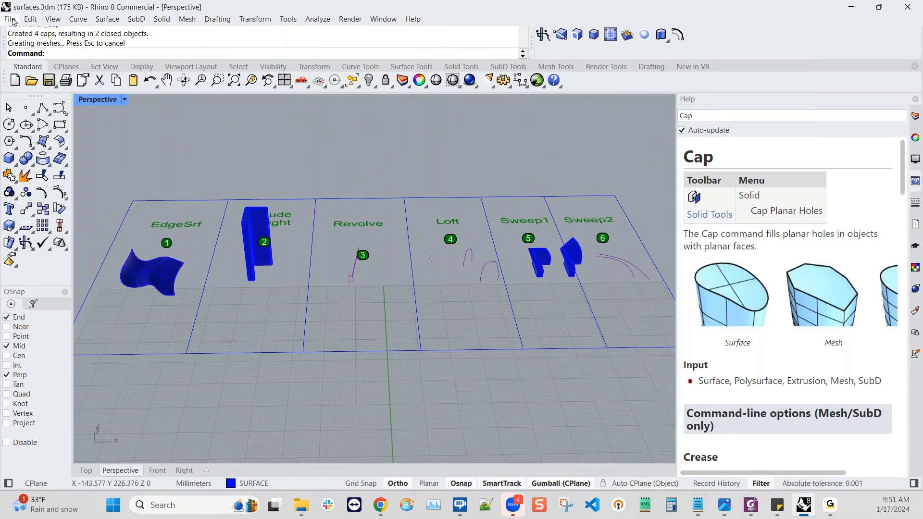
click(31, 81)
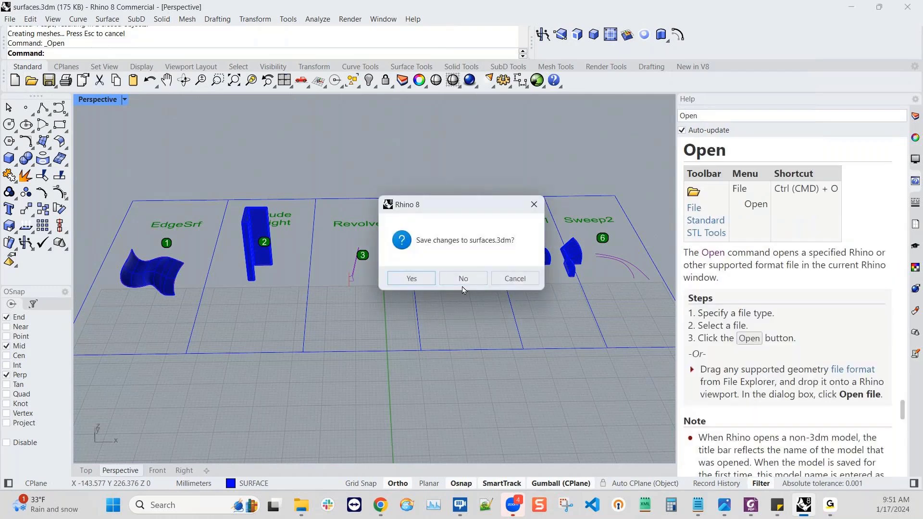
click(463, 279)
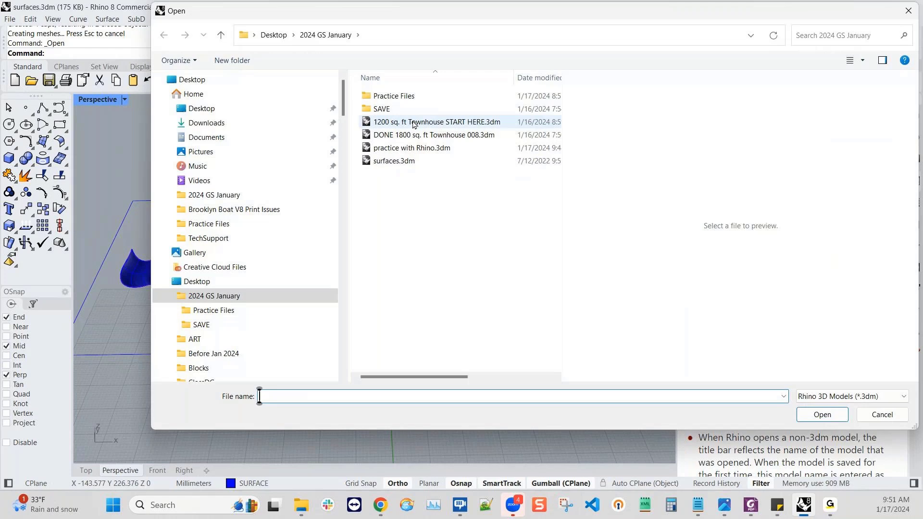
click(413, 123)
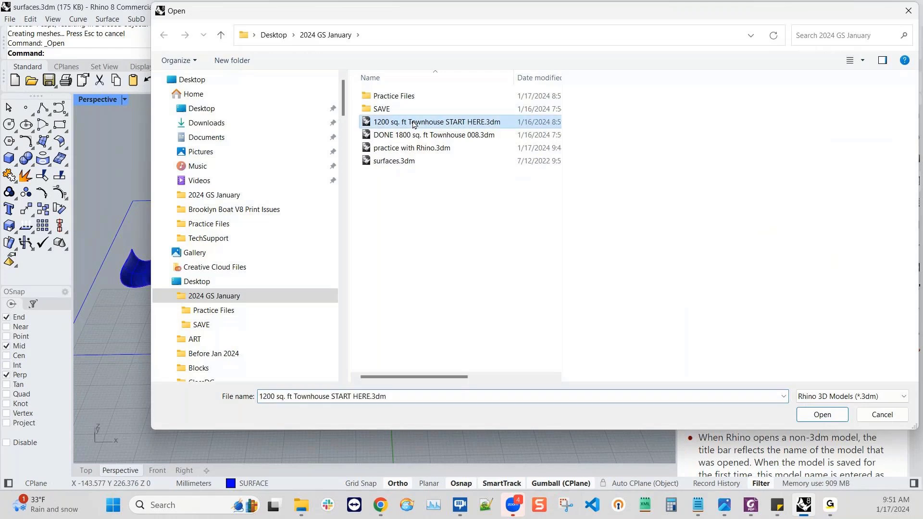
double_click(425, 125)
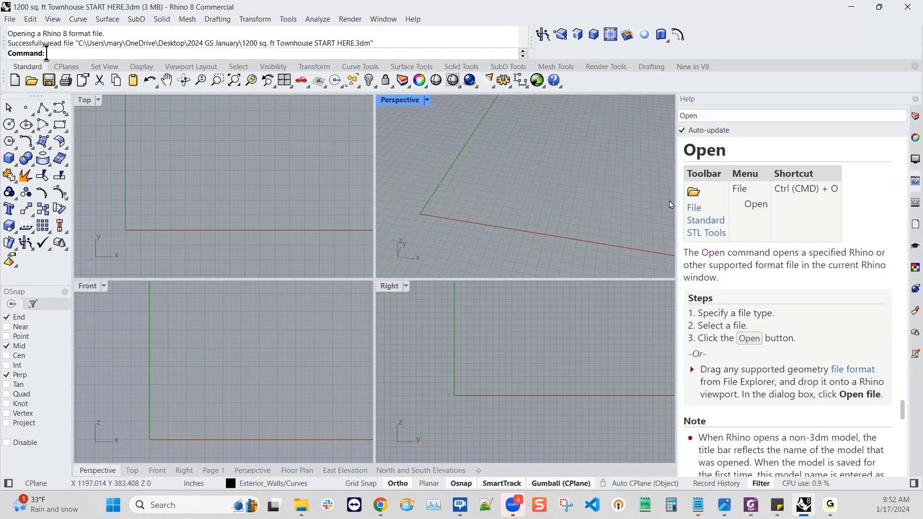
- Widen the viewport area slightly, display the model's layer list and turn on the Images layer
drag(677, 201, 695, 201)
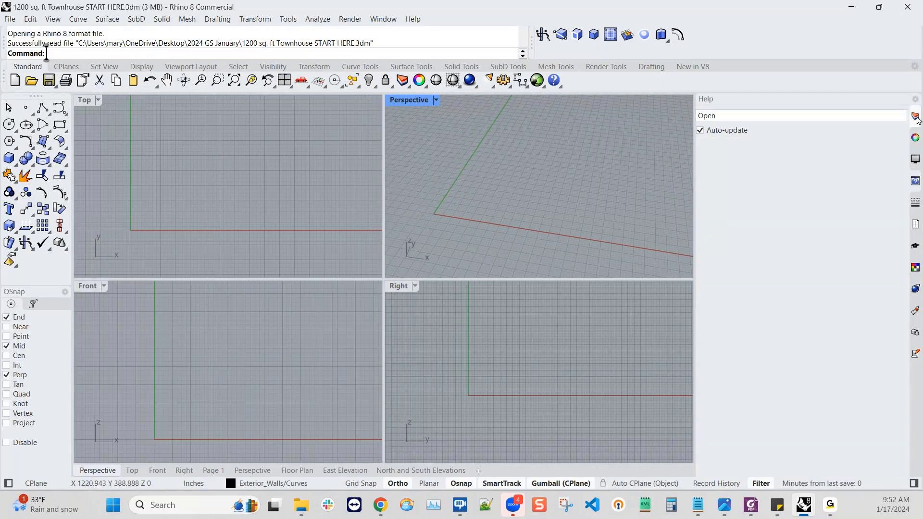
click(916, 118)
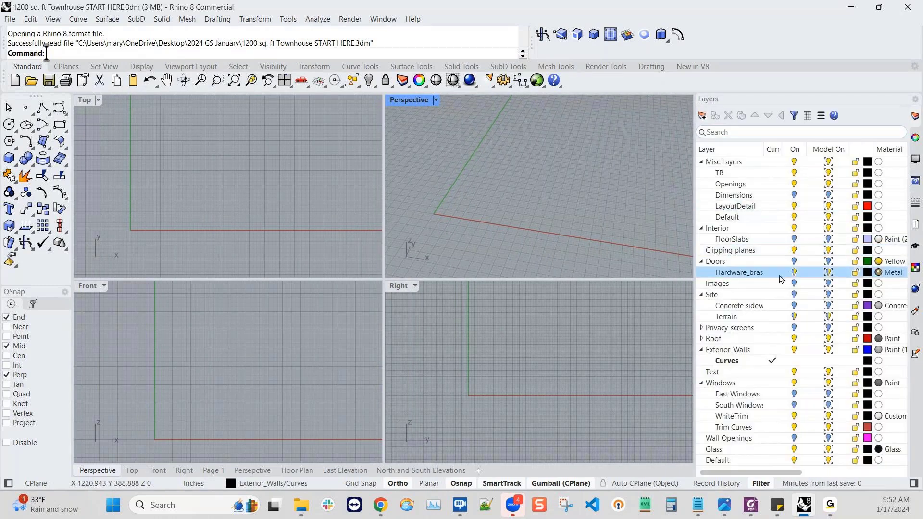
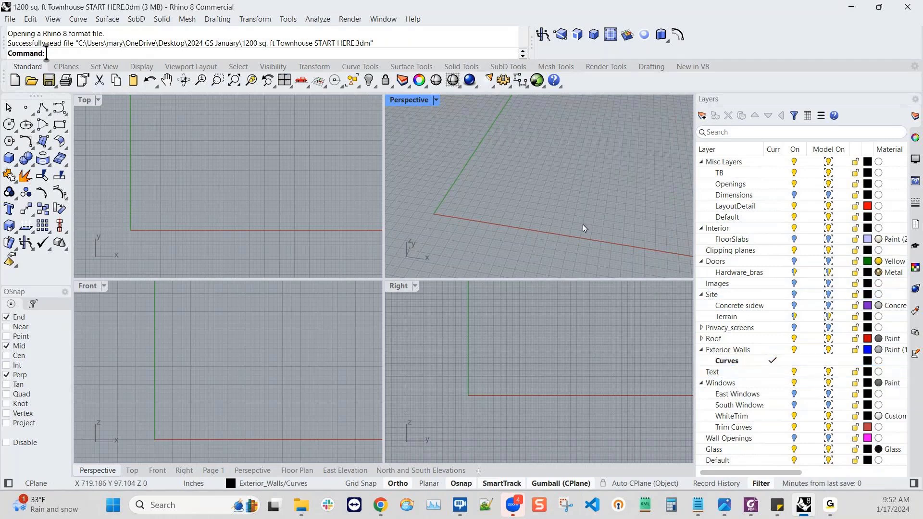
right_drag(560, 255, 575, 236)
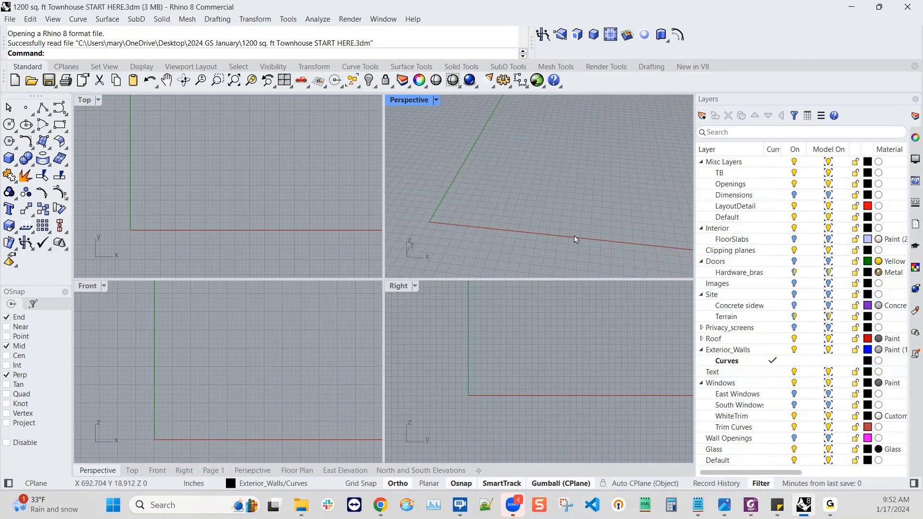
click(186, 216)
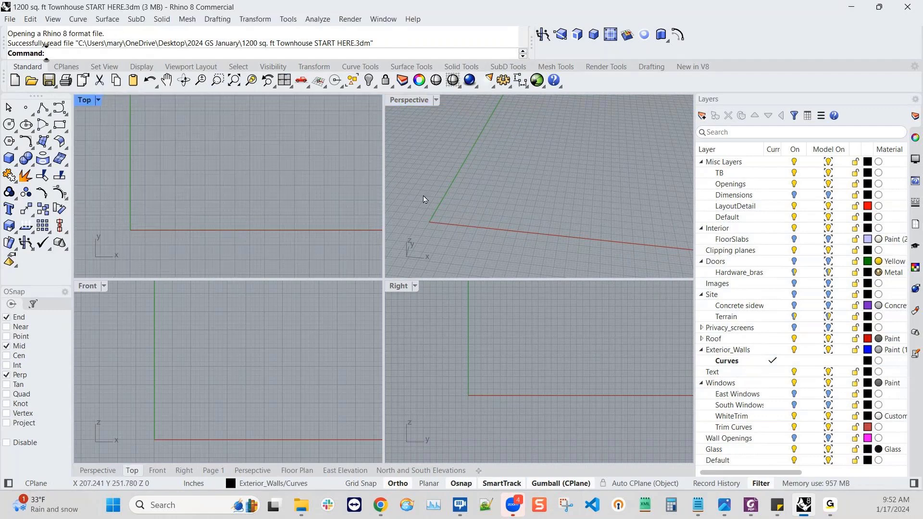
click(793, 283)
right_drag(623, 210, 512, 195)
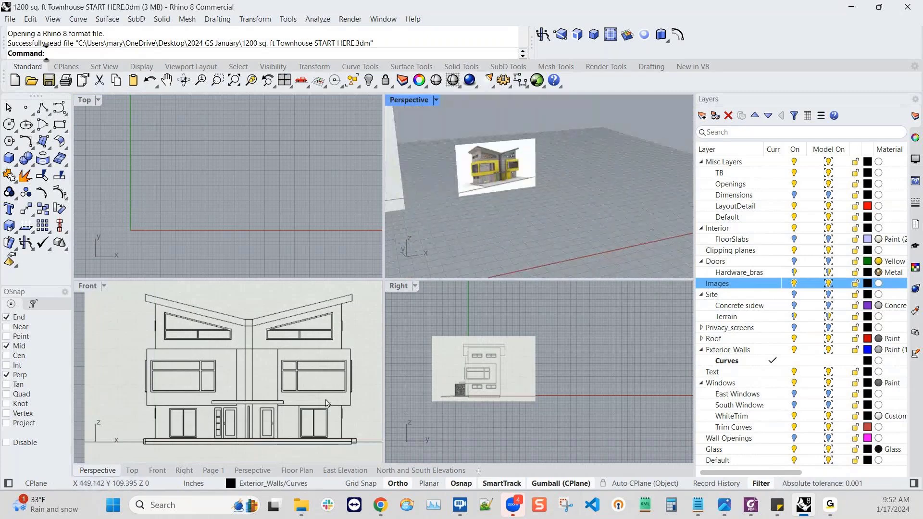
- Turn off the Images layer to hide the reference elevations and rendering in all views
scroll(230, 380, down, 5)
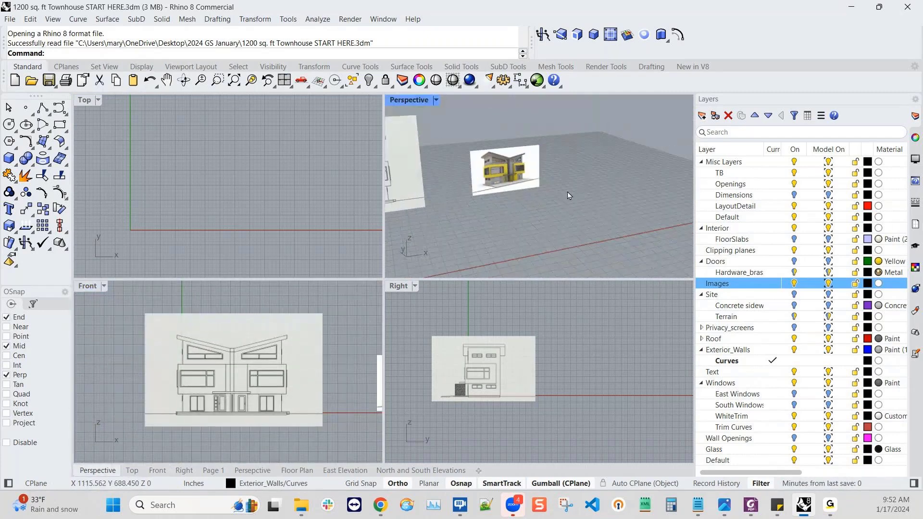
right_drag(568, 192, 503, 253)
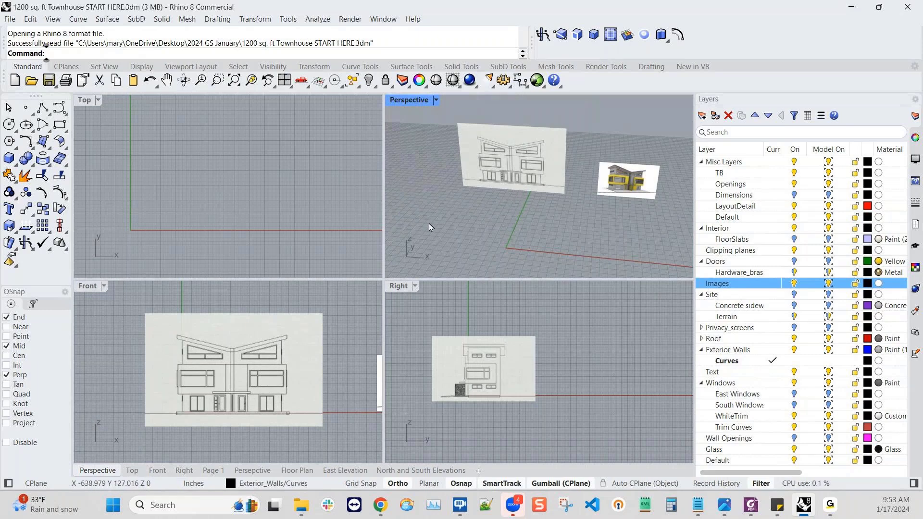
click(794, 283)
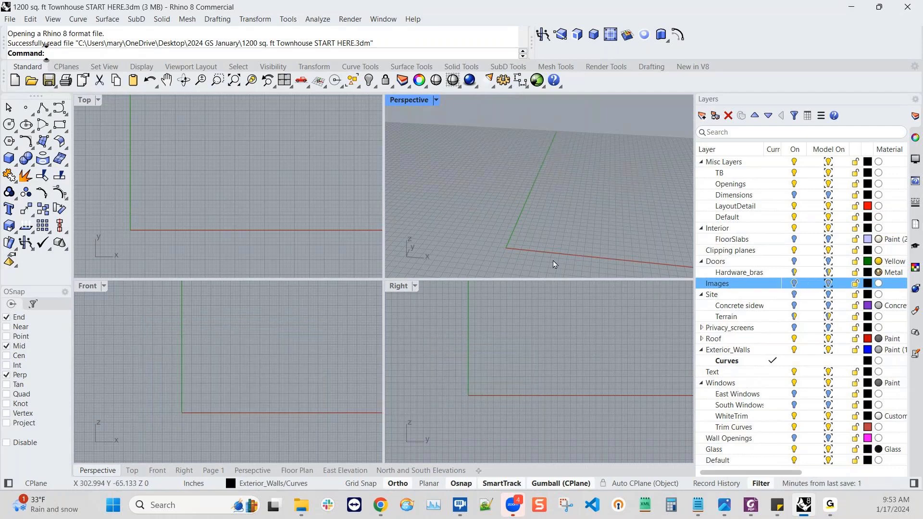
shift+right_drag(553, 260, 529, 212)
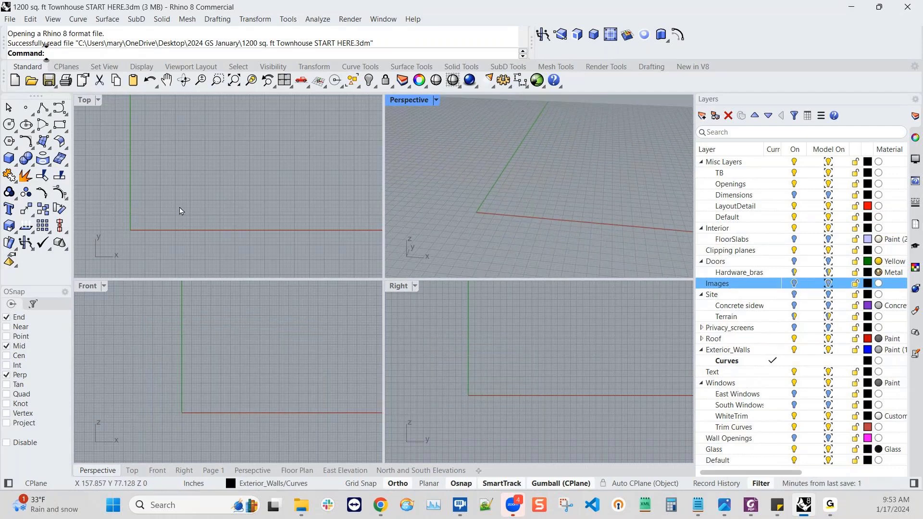
scroll(181, 210, up, 4)
right_drag(184, 216, 214, 230)
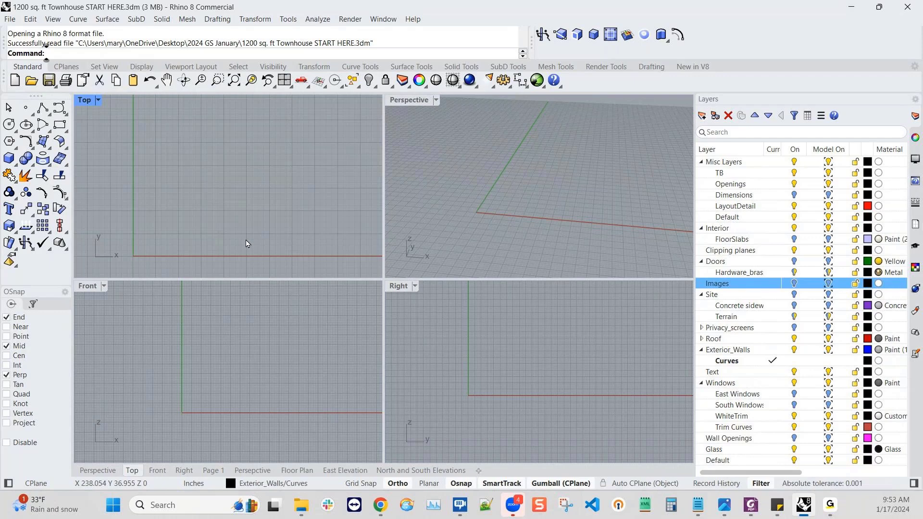
scroll(240, 217, down, 2)
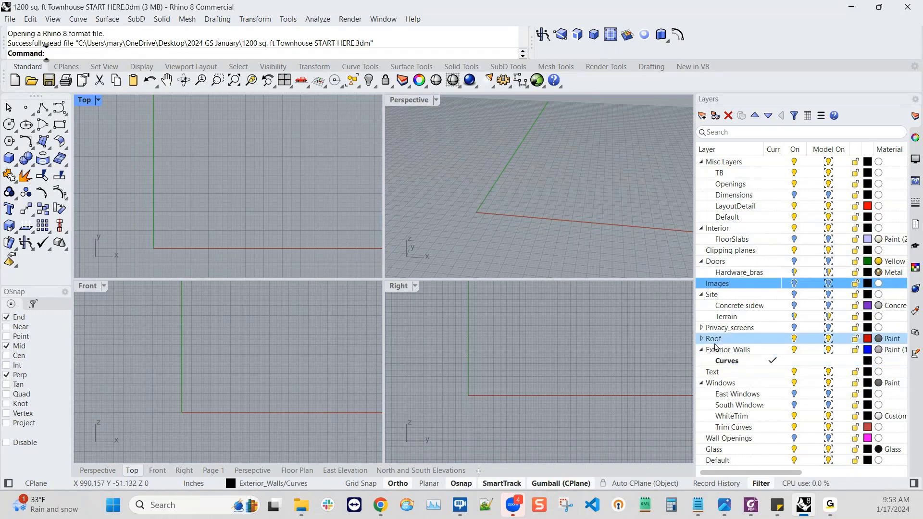
- Nest the Text layer under Exterior_Walls, and return it to the top level of the layer list
drag(714, 376, 729, 357)
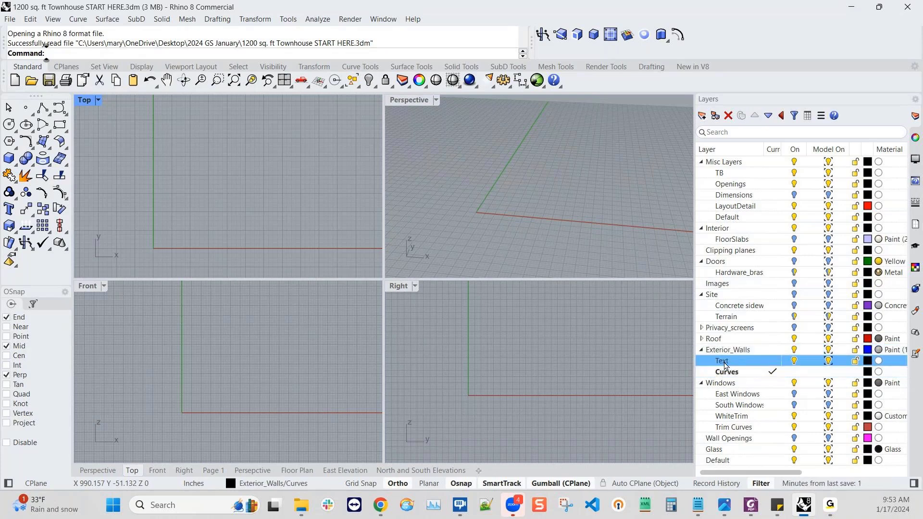
click(781, 116)
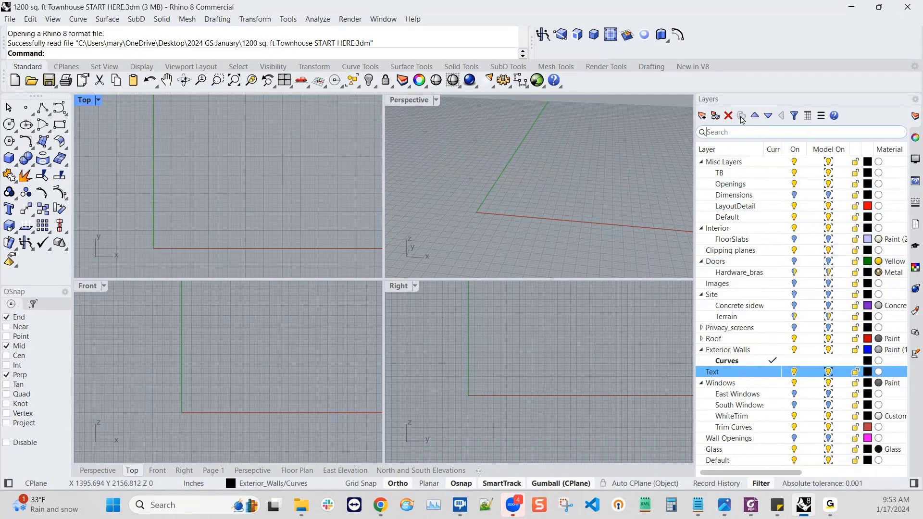
- Filter the layer list by "wall" and clear the filter to show all layers again
click(731, 130)
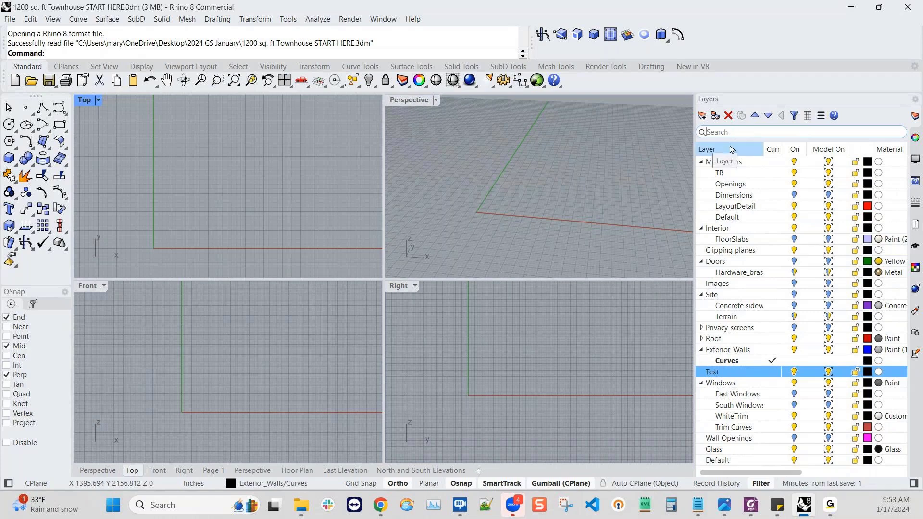
text(wa)
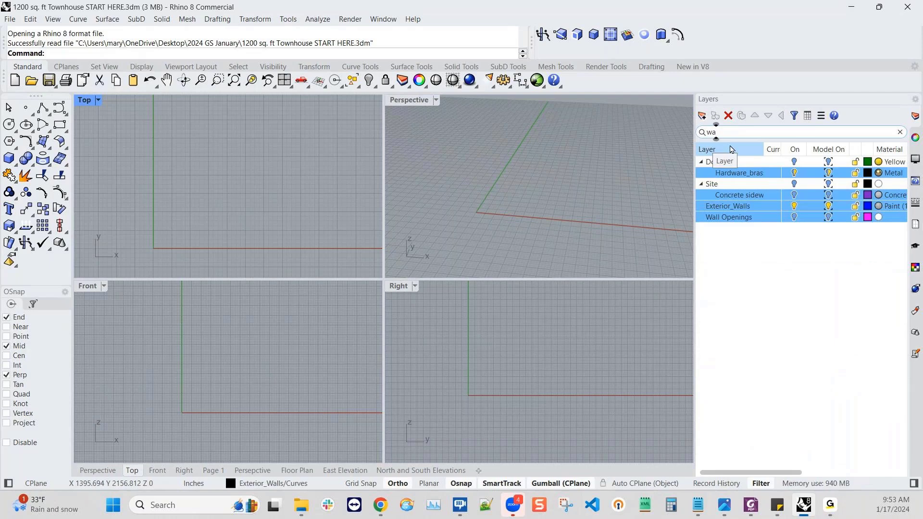
text(ll)
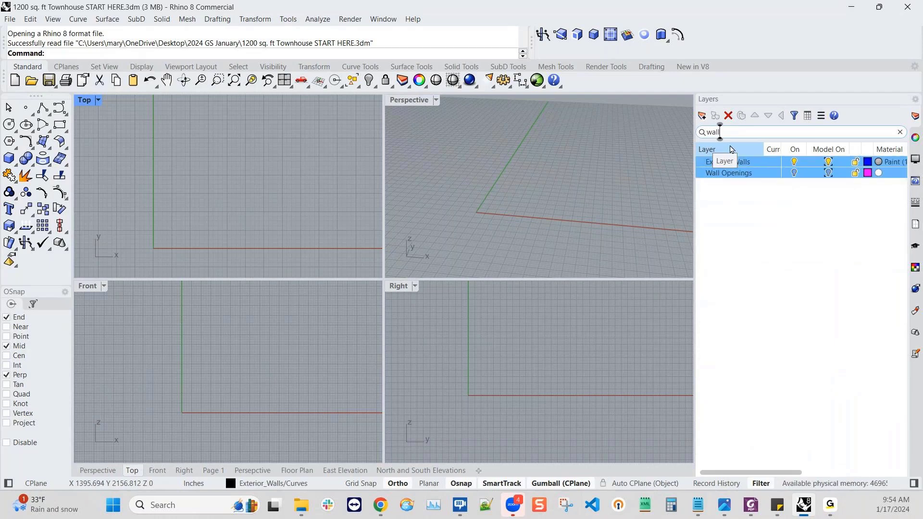
key(BackSpace)
key(BackSpace)
key(BackSpace)
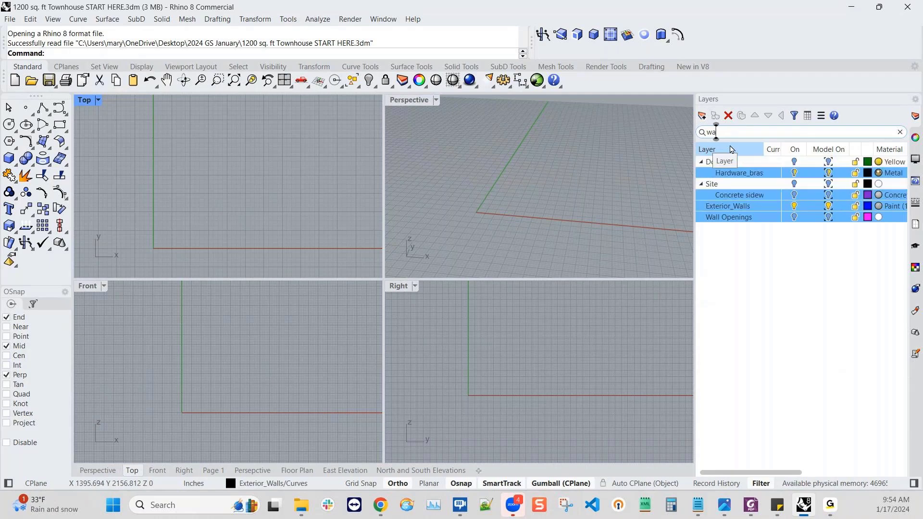
key(BackSpace)
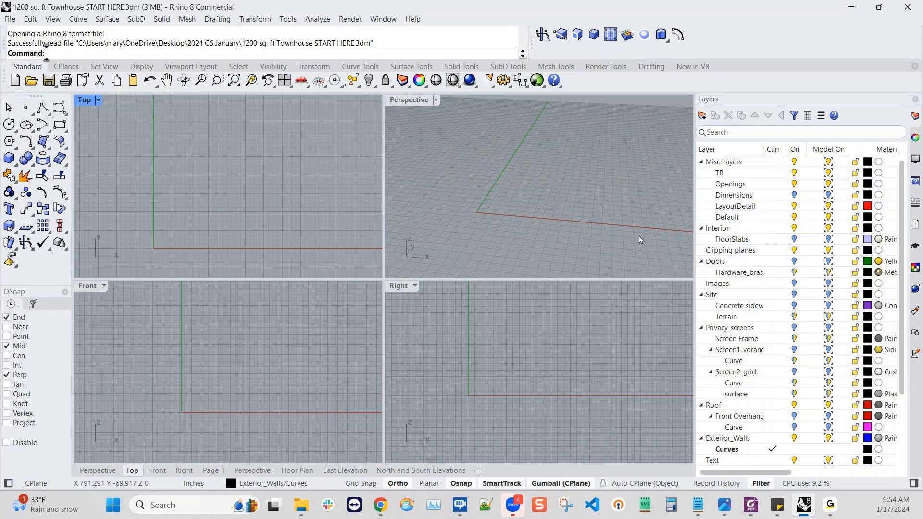
click(558, 244)
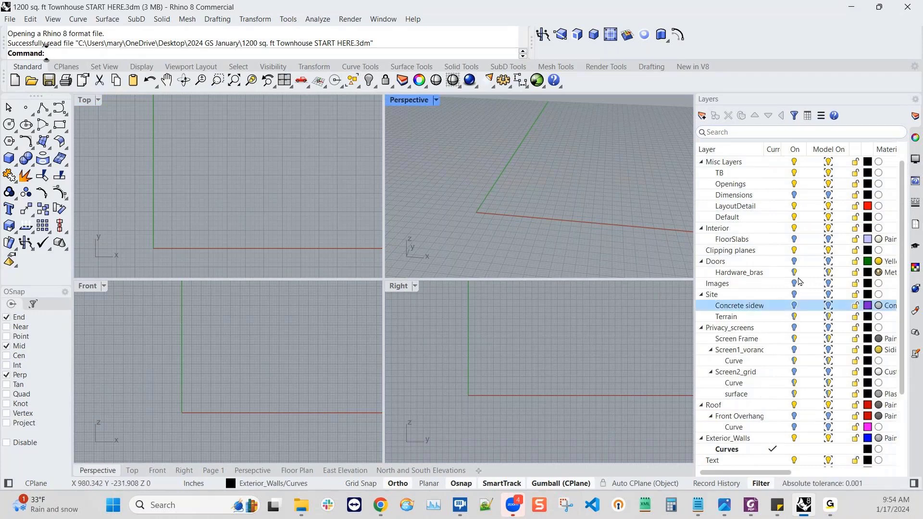
scroll(793, 391, down, 3)
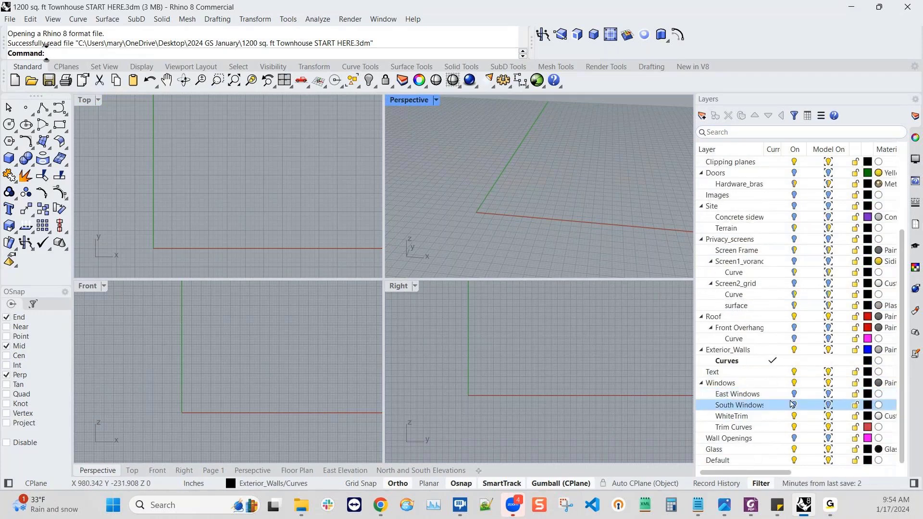
scroll(793, 393, up, 3)
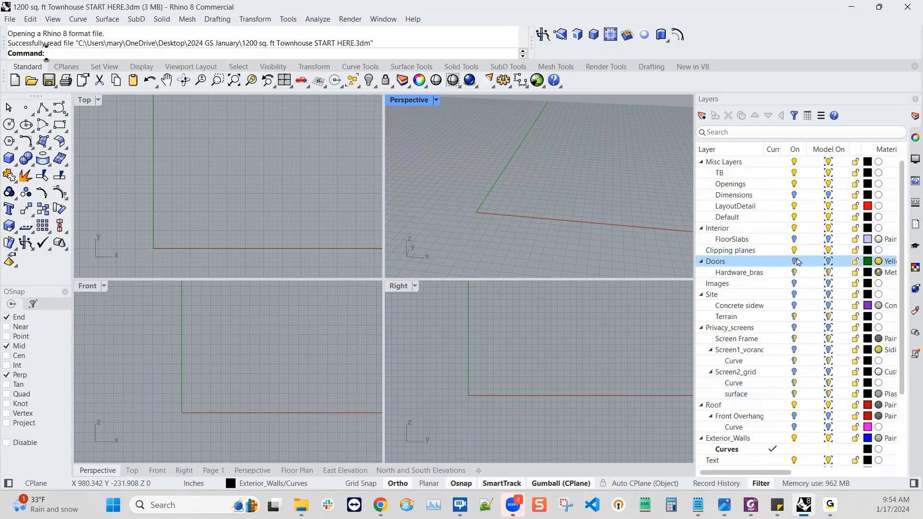
scroll(798, 270, down, 3)
scroll(800, 283, up, 3)
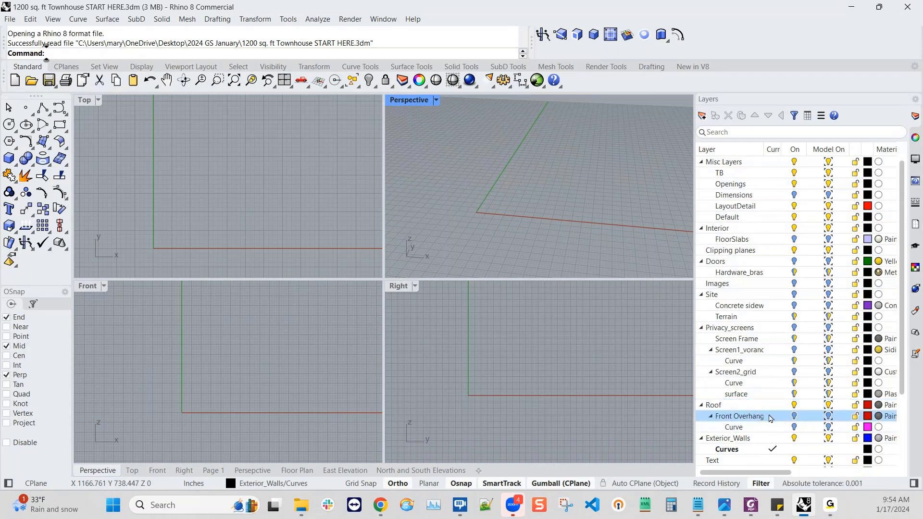
scroll(769, 417, down, 3)
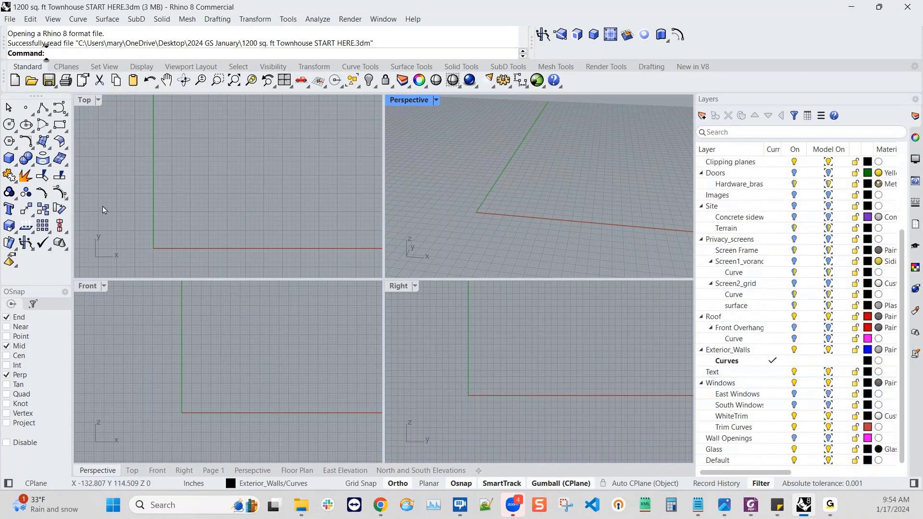
- Draw a 20' by 20' rectangle in the Top view with its first corner at the origin, on the Curves layer under Exterior_Walls
right_drag(209, 200, 206, 186)
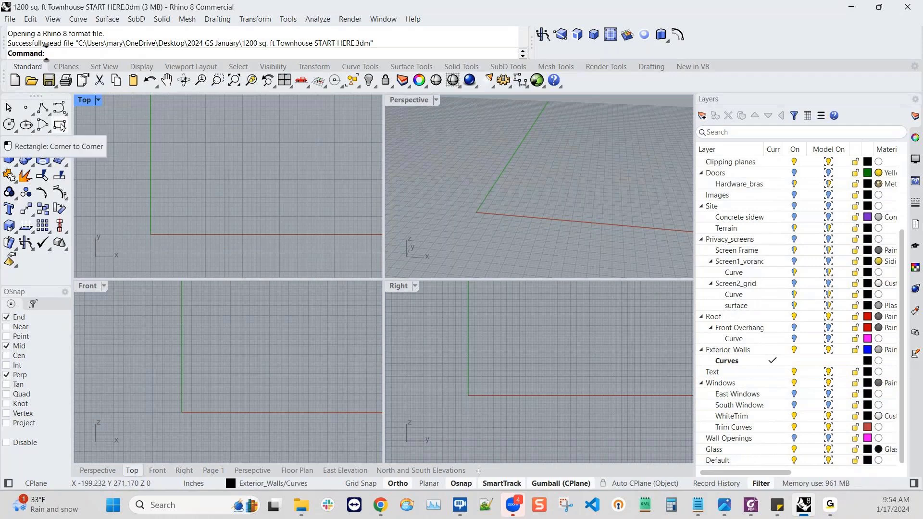
click(60, 125)
right_drag(204, 204, 197, 211)
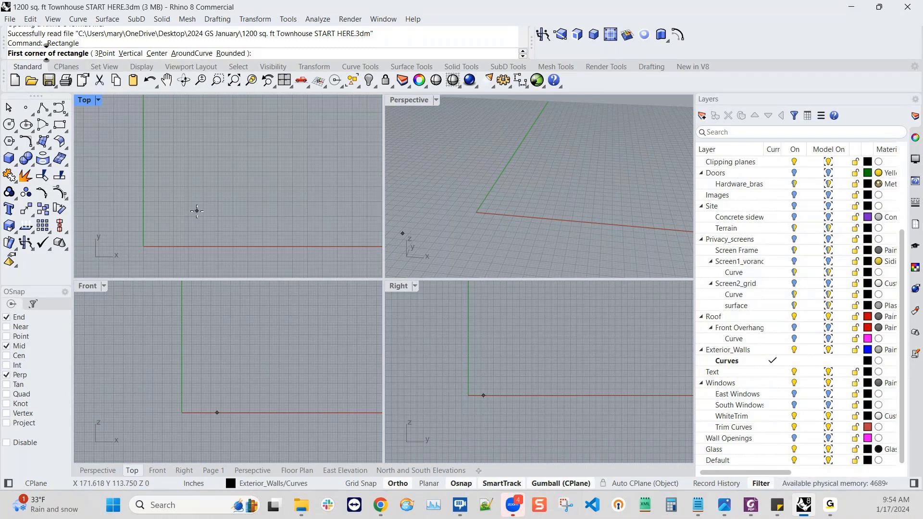
text(0)
key(Return)
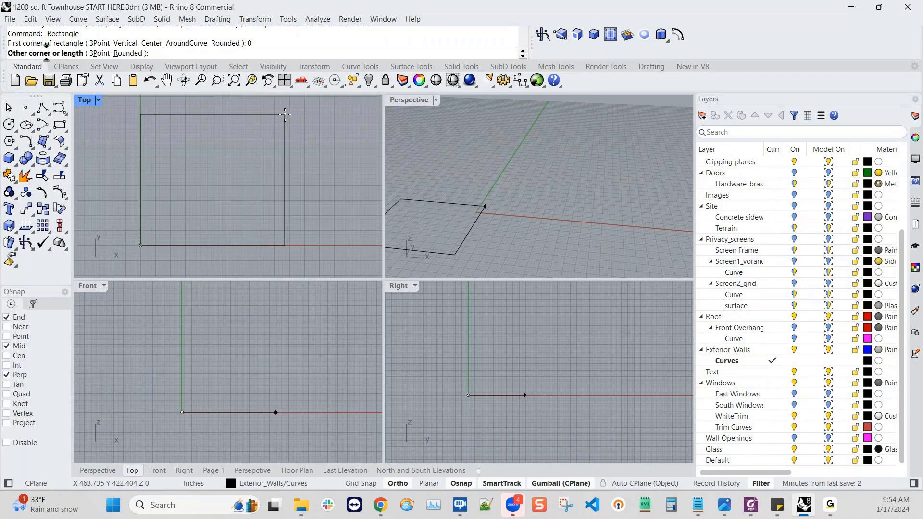
text(20)
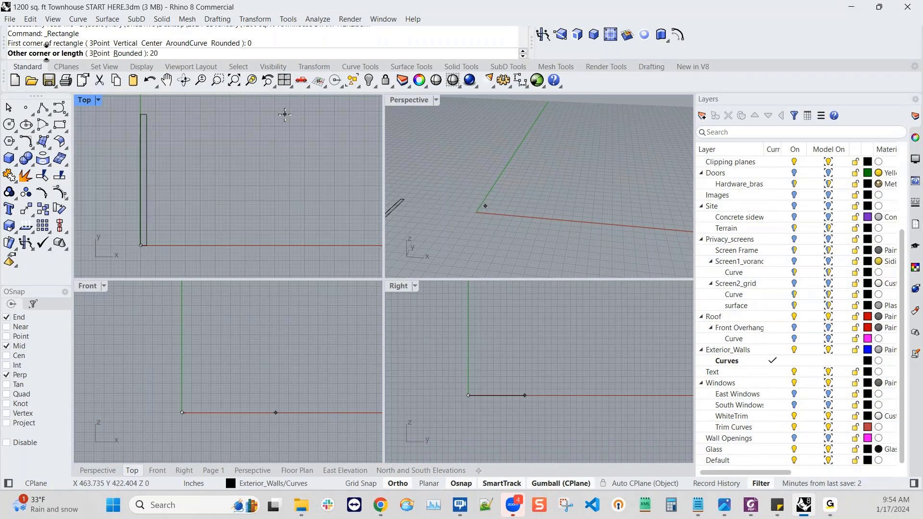
text(')
key(Return)
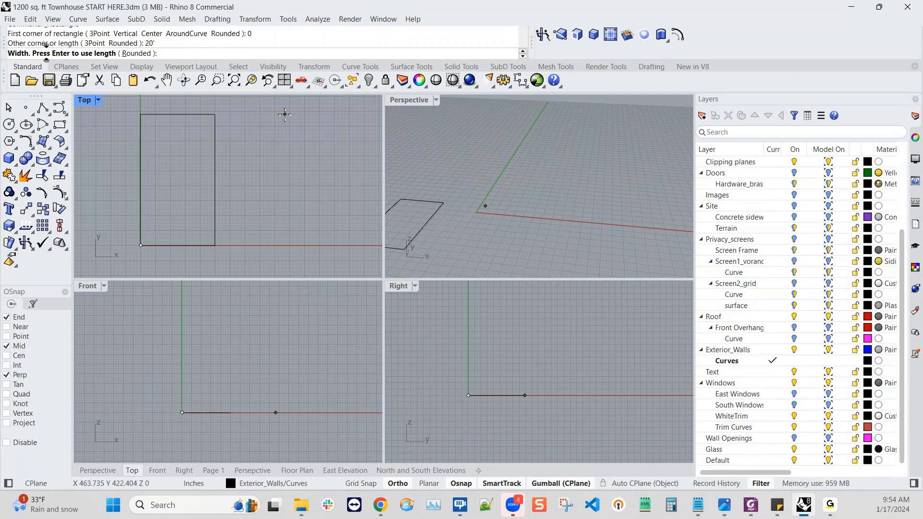
text(20')
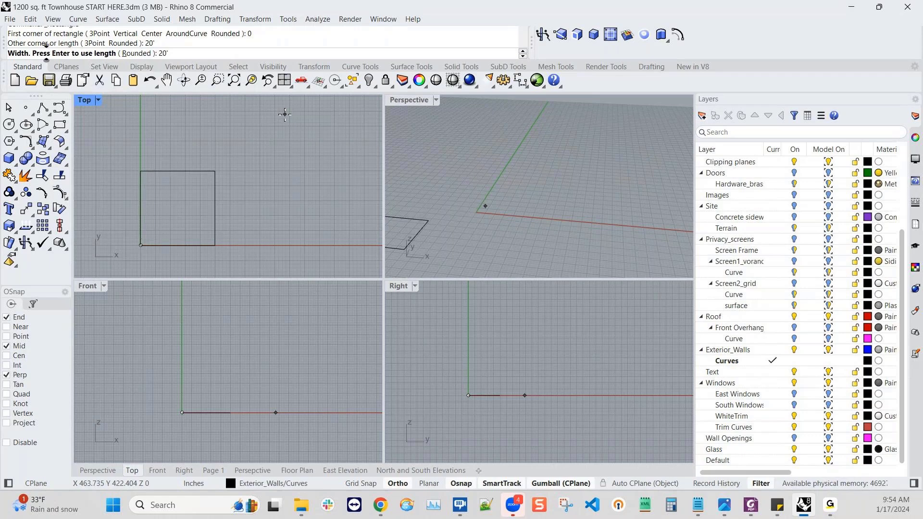
key(Return)
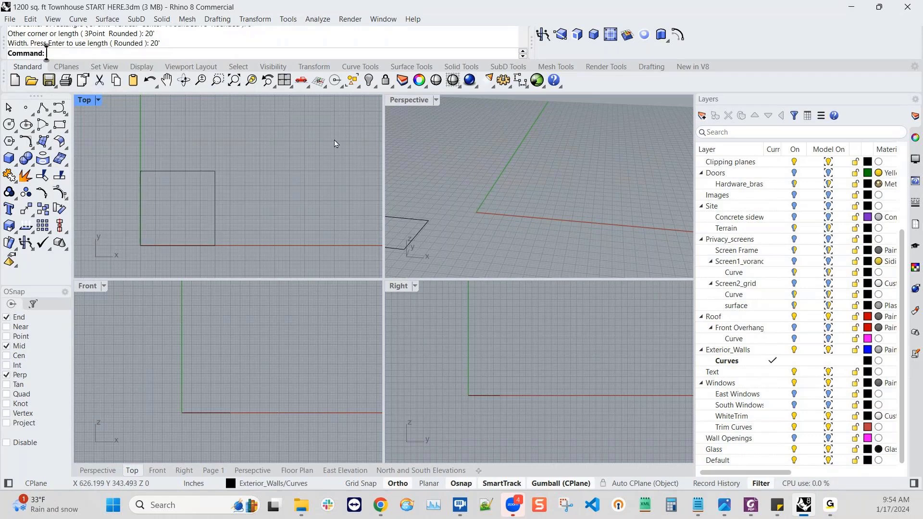
- Reset the model to the default four-viewport arrangement and reframe the 20' square in the views
scroll(518, 242, down, 6)
scroll(474, 251, up, 6)
shift+right_drag(499, 249, 501, 210)
scroll(441, 206, up, 2)
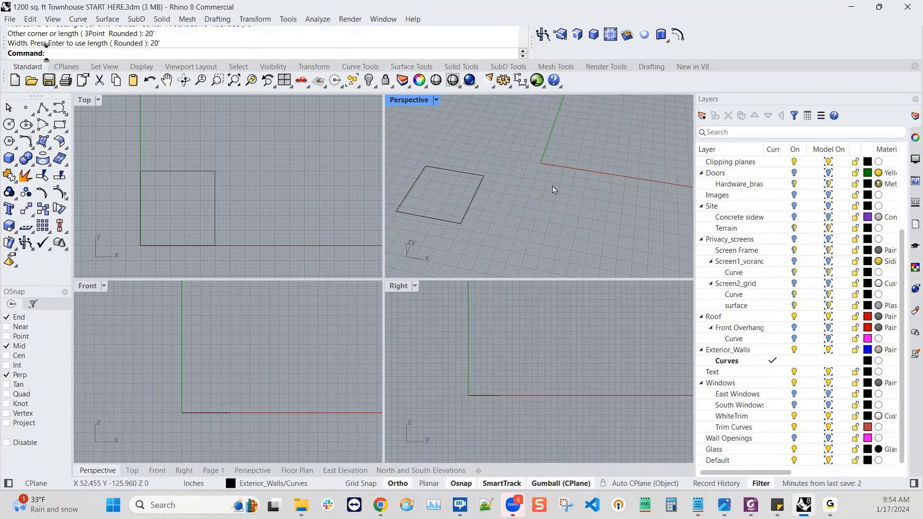
right_drag(249, 412, 252, 372)
right_drag(578, 206, 563, 165)
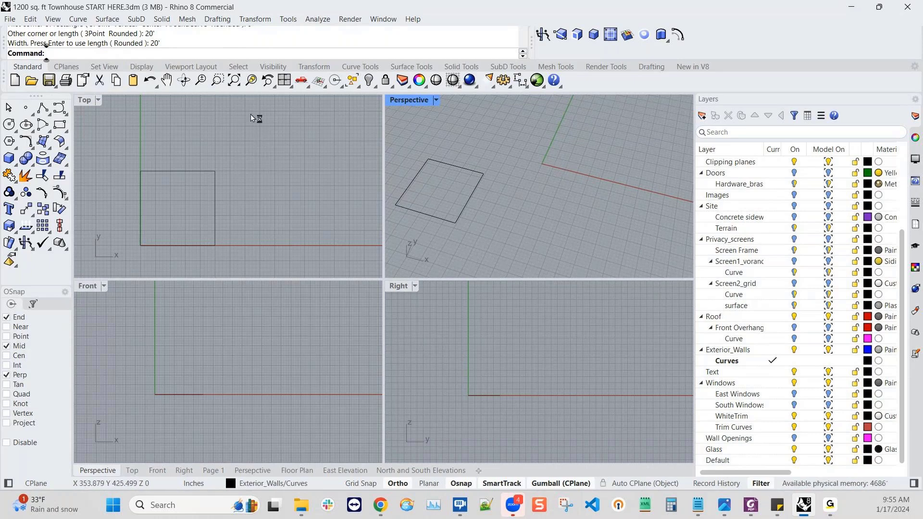
click(280, 81)
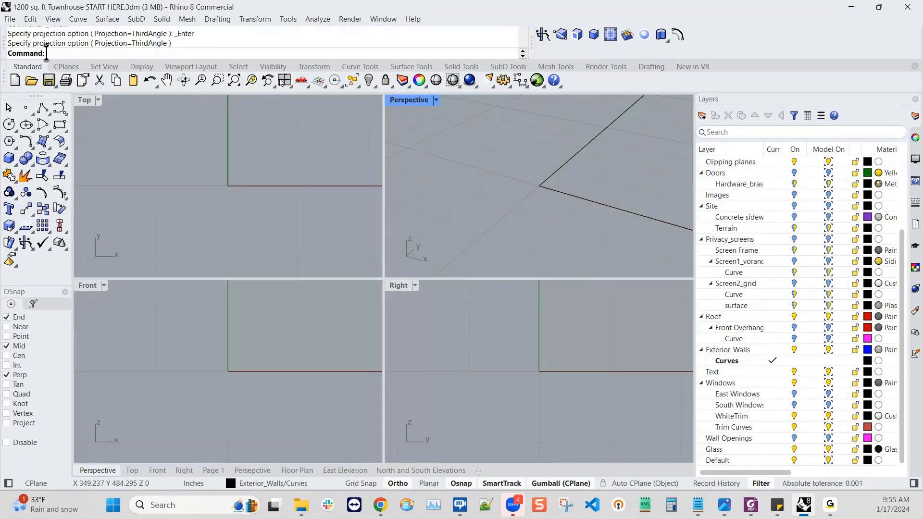
scroll(523, 219, down, 5)
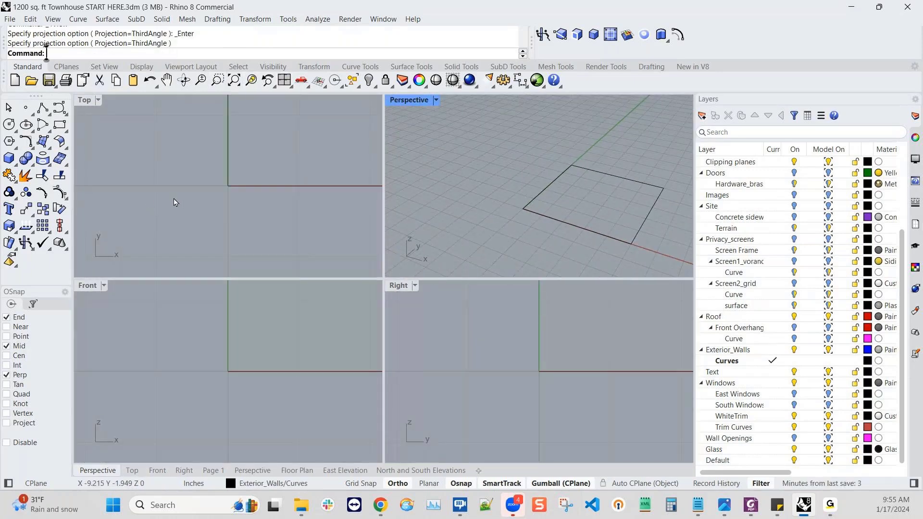
scroll(178, 202, down, 3)
scroll(258, 342, down, 6)
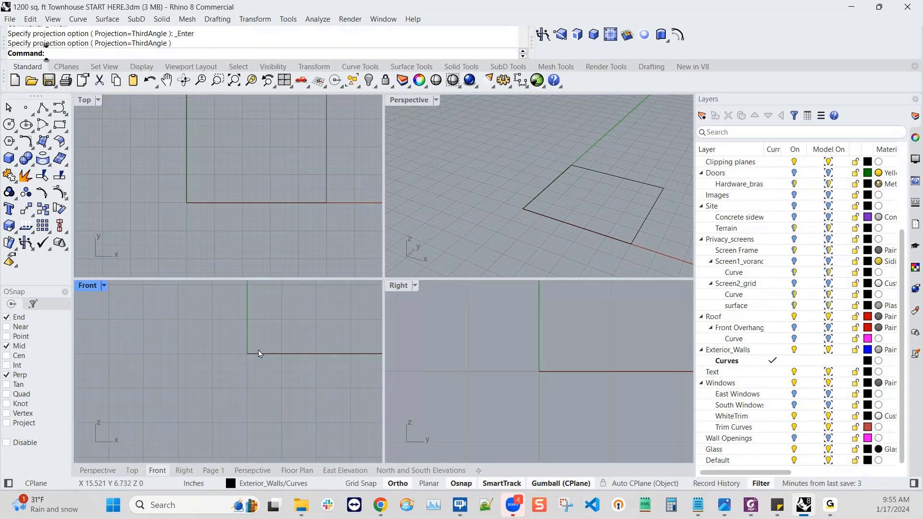
right_drag(259, 348, 200, 397)
right_drag(605, 243, 576, 252)
scroll(542, 351, down, 12)
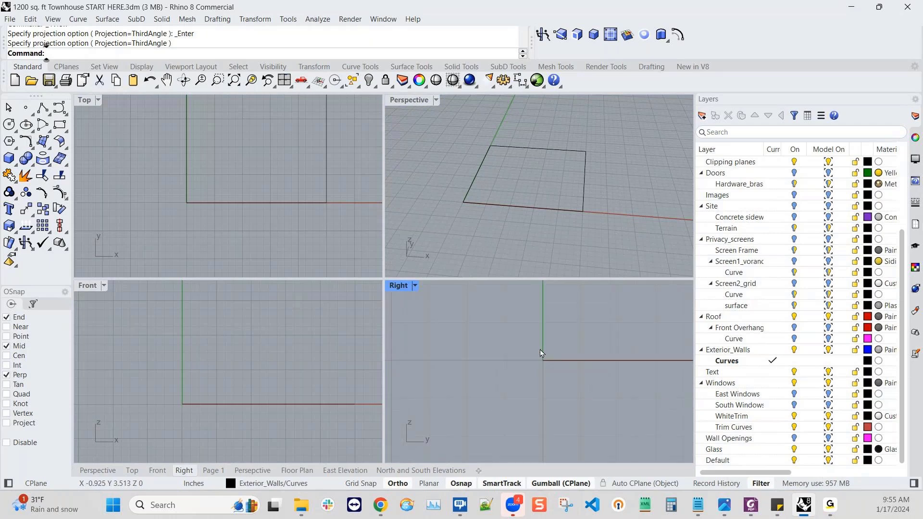
right_drag(590, 351, 516, 400)
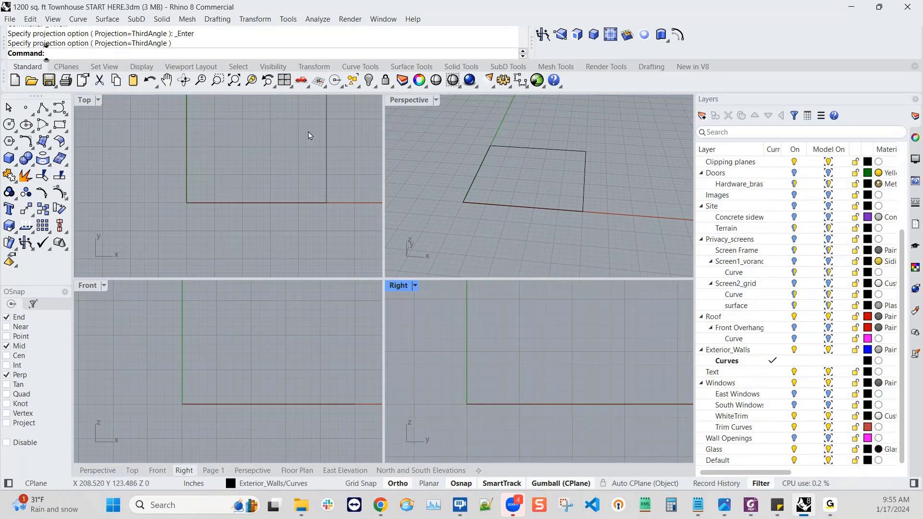
scroll(307, 131, up, 2)
right_drag(308, 132, 294, 200)
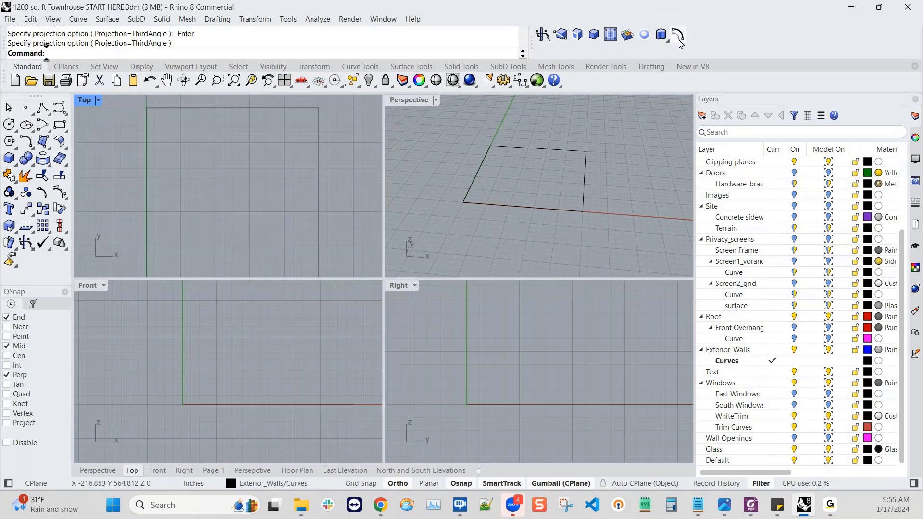
- Offset the 20' square outline inward by 6 inches to mark the exterior wall thickness
scroll(284, 143, down, 2)
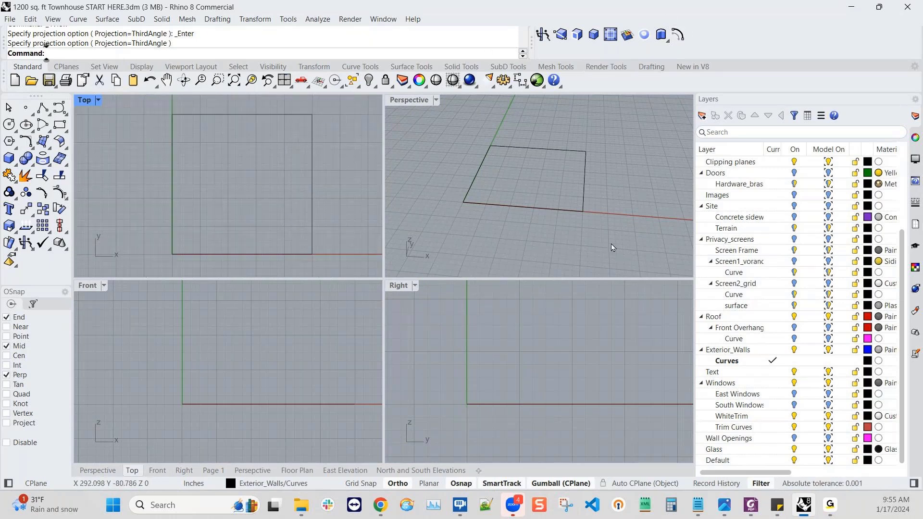
right_drag(612, 243, 588, 216)
click(676, 32)
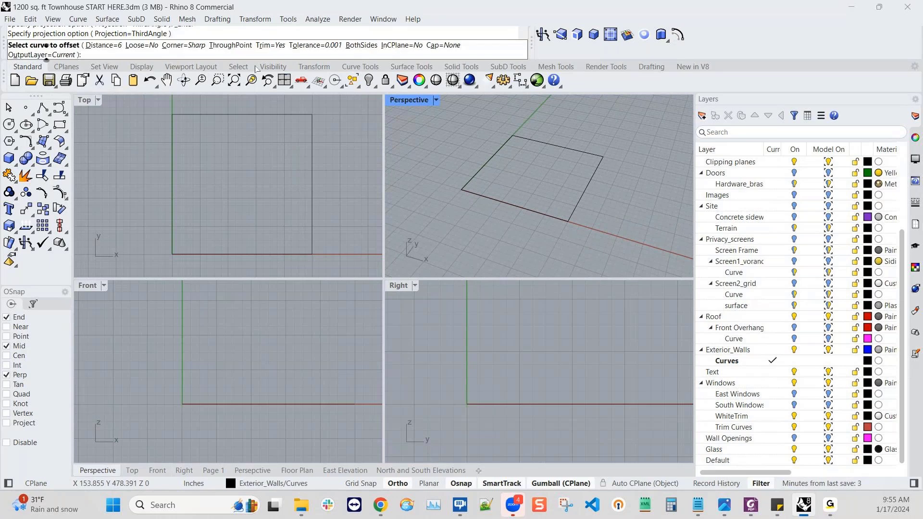
click(248, 114)
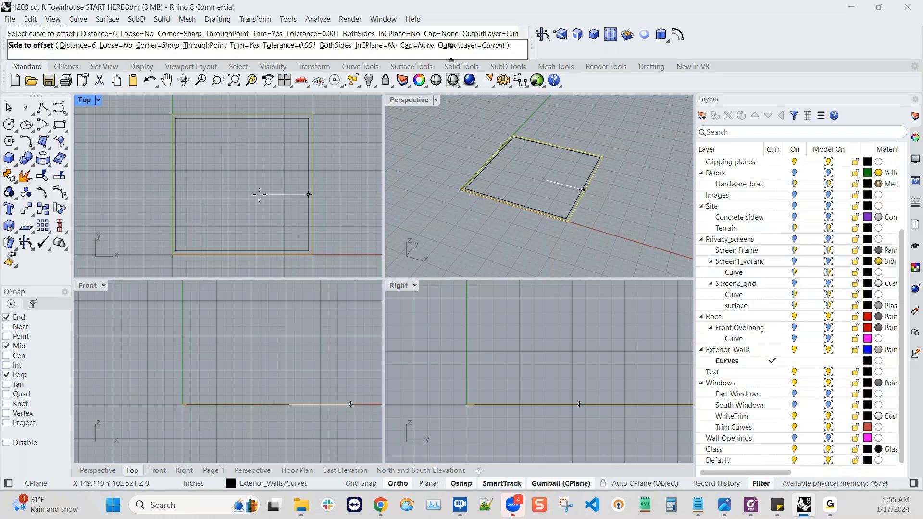
click(259, 195)
scroll(504, 178, up, 2)
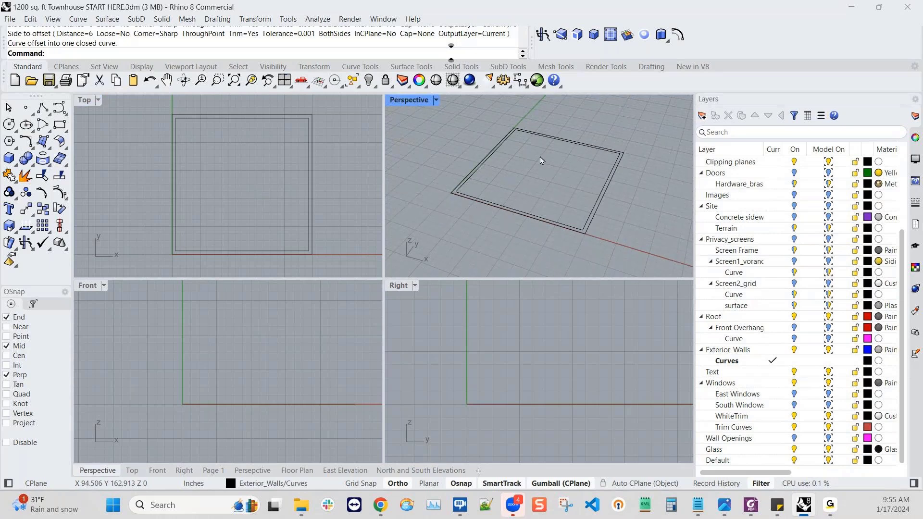
mouse_move(541, 161)
right_down()
mouse_move(553, 165)
mouse_move(547, 159)
right_up()
scroll(245, 383, down, 2)
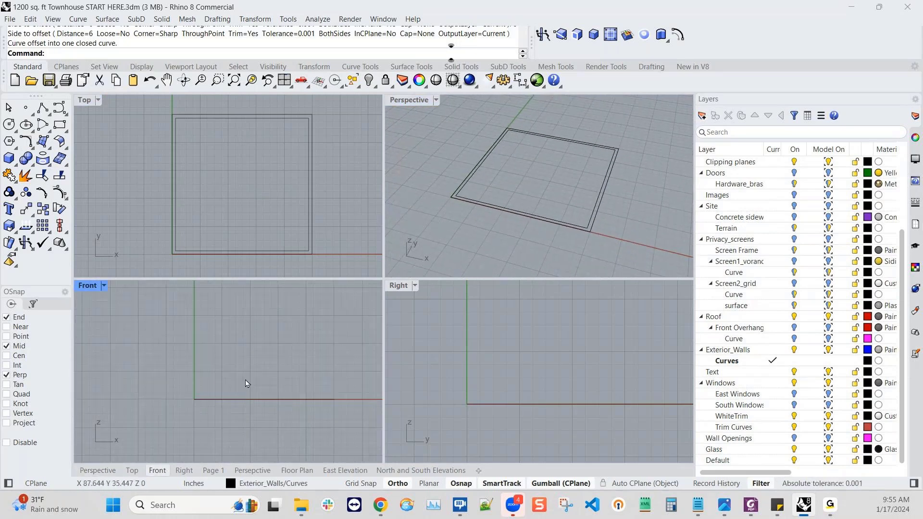
- Select the outer 20' square and make Exterior_Walls the current layer
right_drag(296, 358, 247, 398)
scroll(246, 398, down, 2)
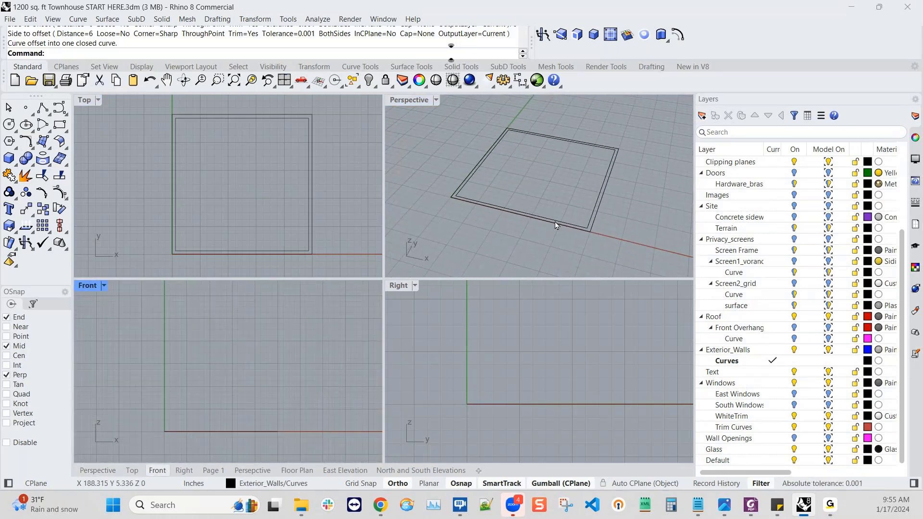
click(596, 220)
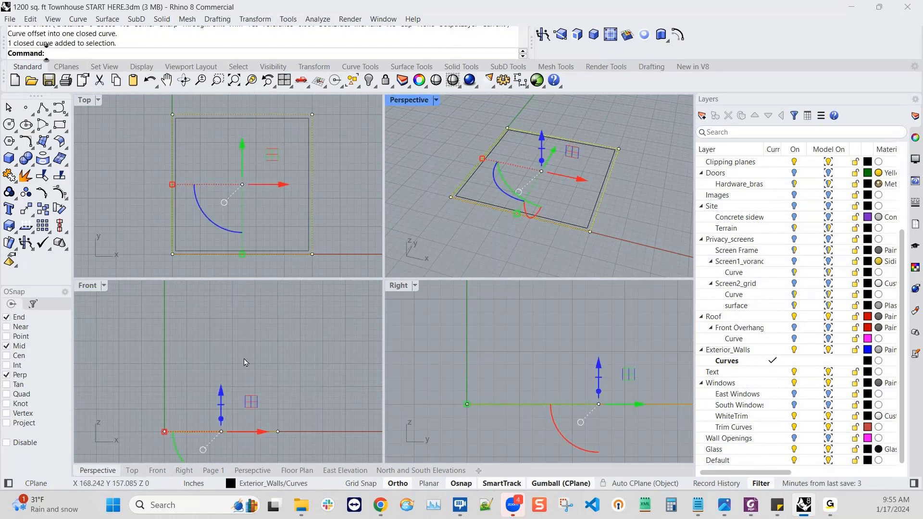
mouse_move(289, 351)
right_down()
mouse_move(282, 338)
mouse_move(285, 350)
right_up()
scroll(282, 327, down, 2)
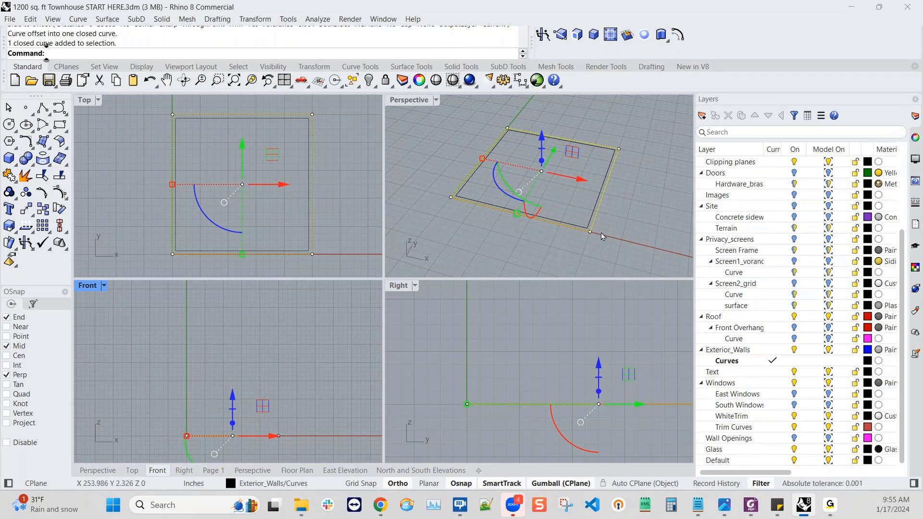
mouse_move(601, 234)
right_down()
mouse_move(587, 231)
mouse_move(594, 234)
right_up()
right_drag(573, 180, 597, 204)
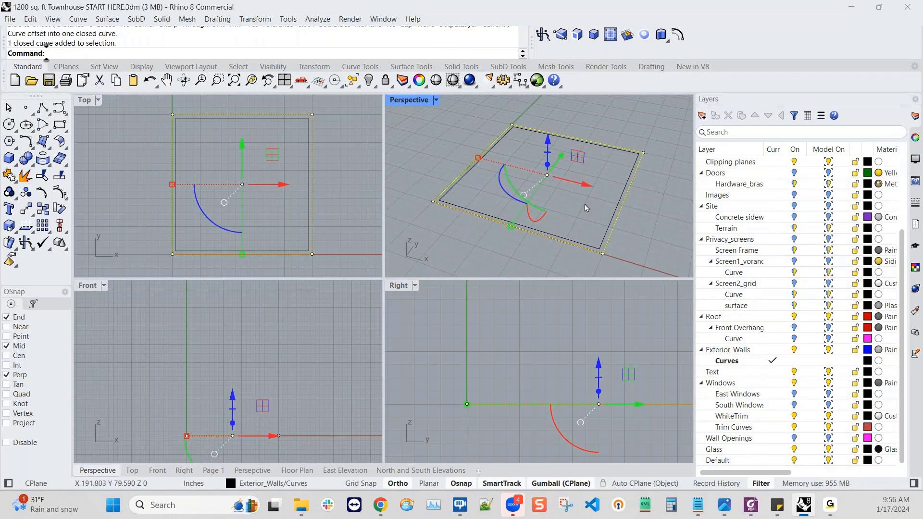
right_drag(599, 263, 590, 254)
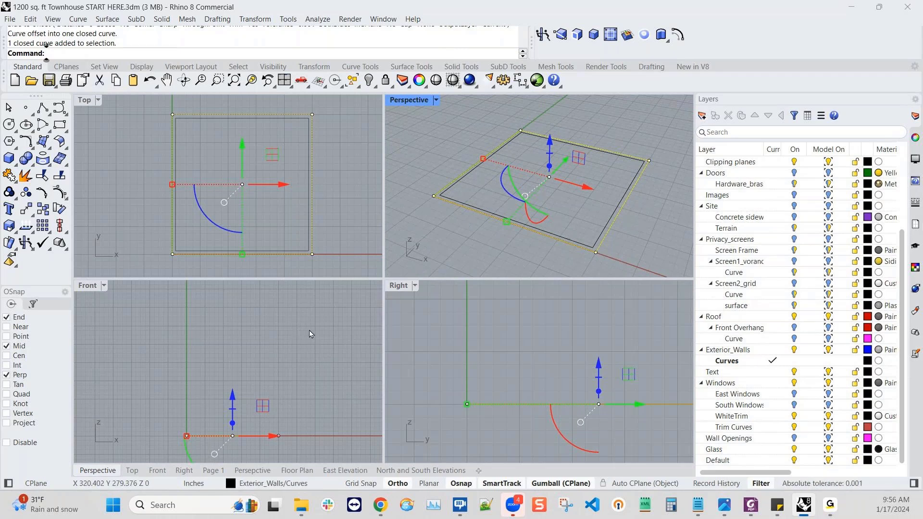
right_drag(309, 330, 306, 338)
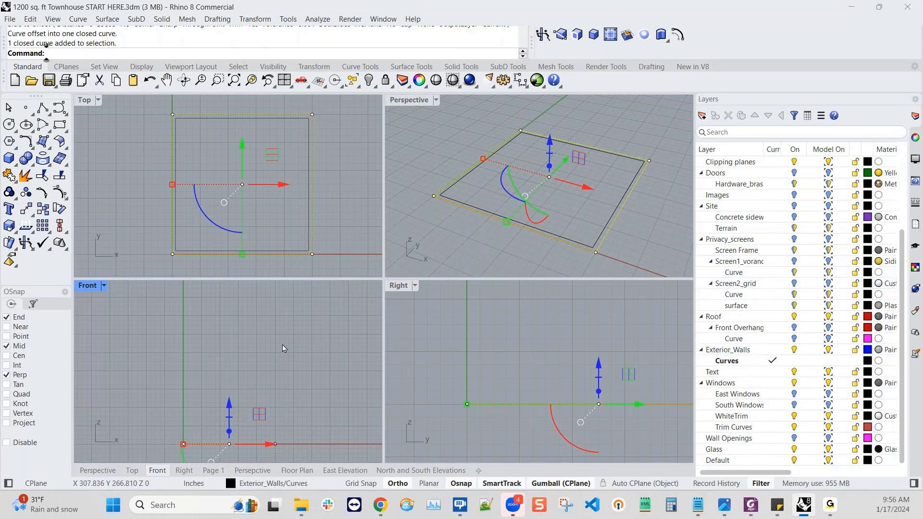
click(773, 351)
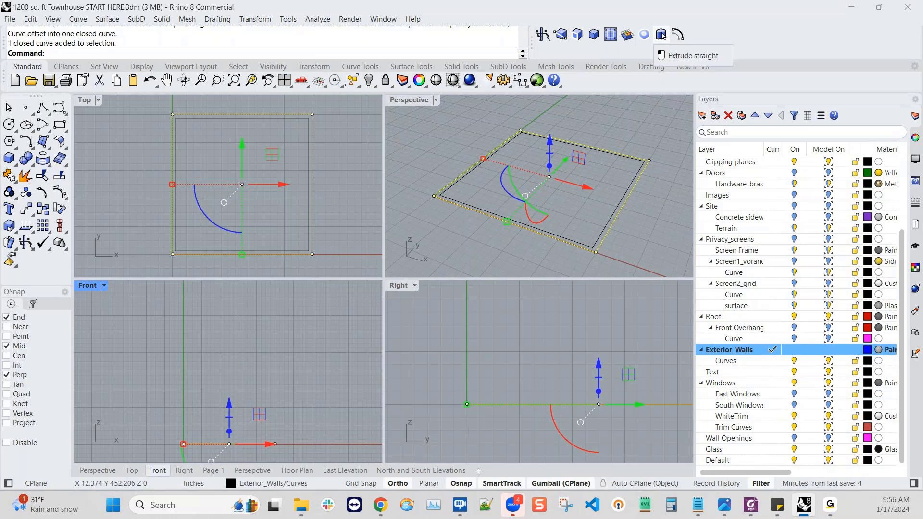
- Extrude the selected outer square straight up 30' as a solid and clear the selection
click(163, 21)
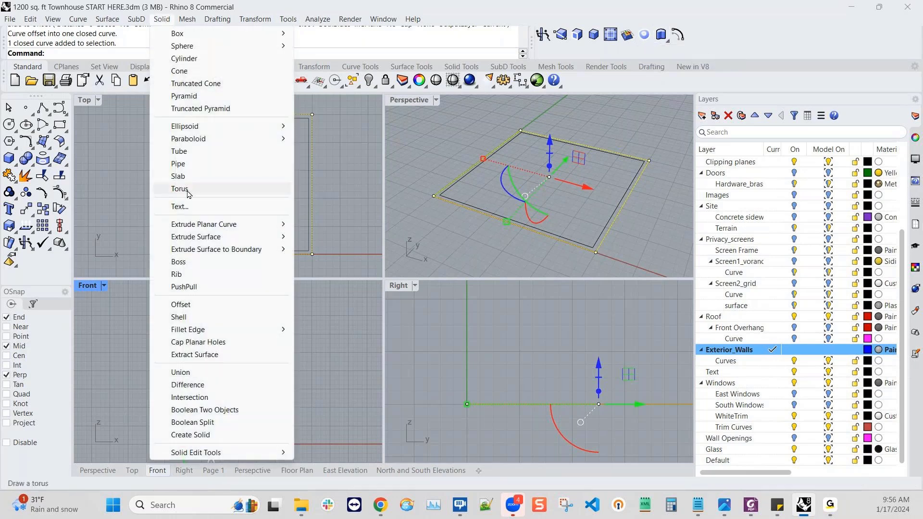
mouse_move(265, 230)
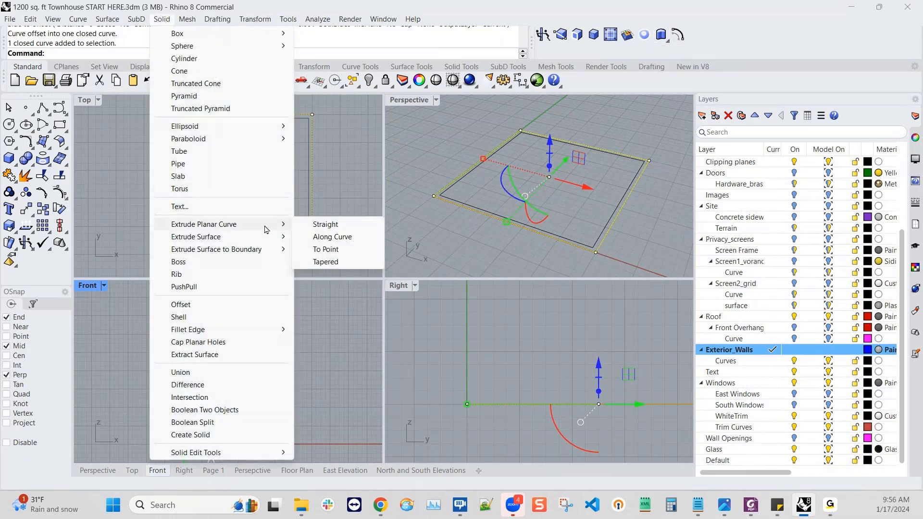
click(325, 224)
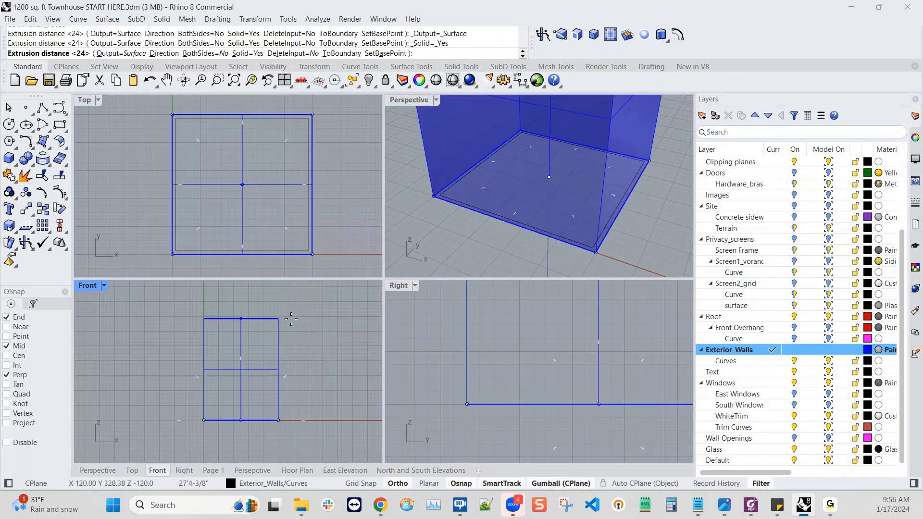
right_drag(296, 320, 290, 336)
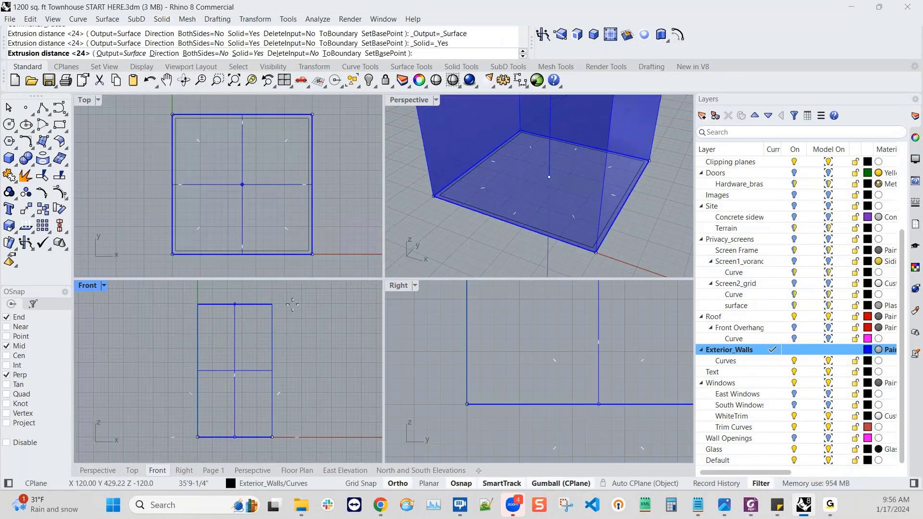
text(30')
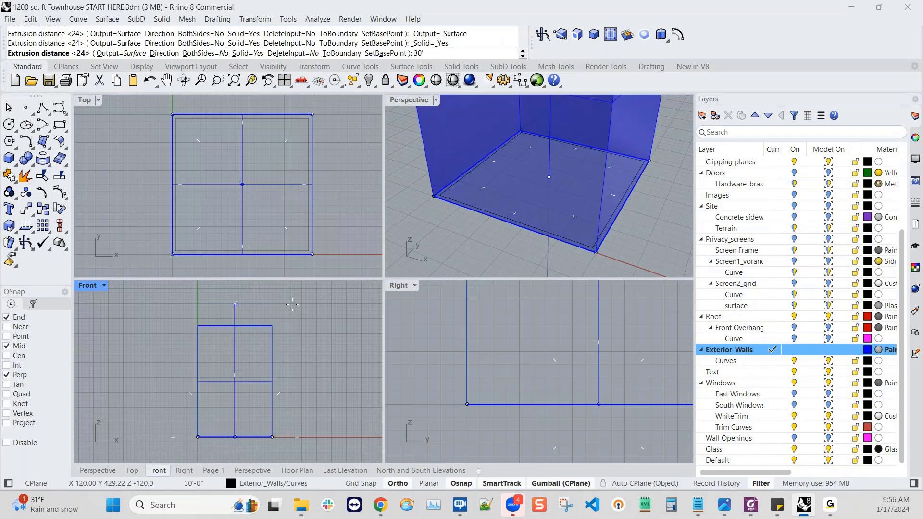
key(Return)
scroll(573, 176, down, 3)
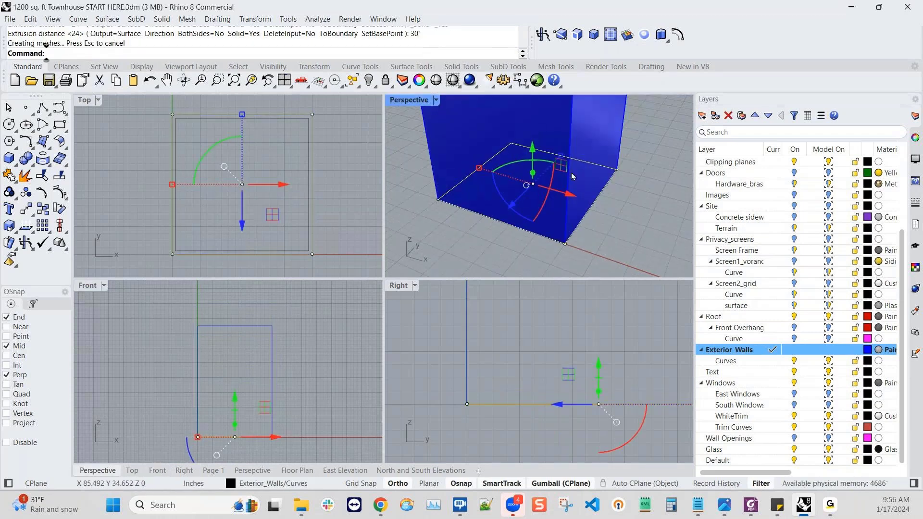
scroll(596, 188, down, 4)
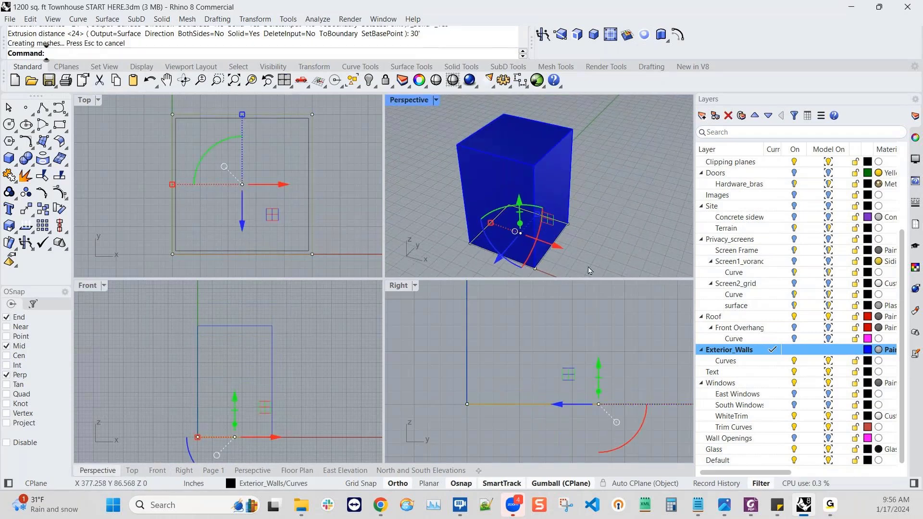
right_drag(593, 245, 604, 245)
click(604, 245)
scroll(514, 250, up, 2)
scroll(517, 249, down, 2)
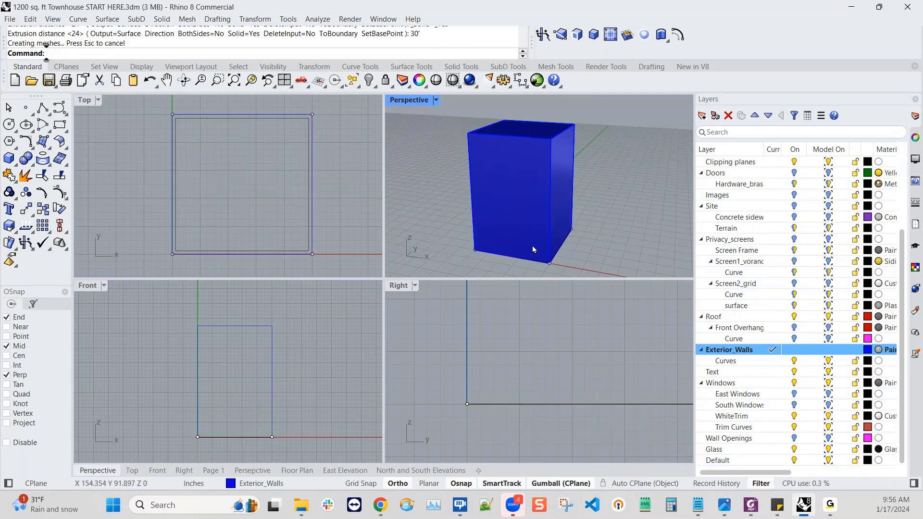
- Slope the top of the wall solid by moving its top edge on the positive X side down 5'
right_drag(528, 255, 462, 252)
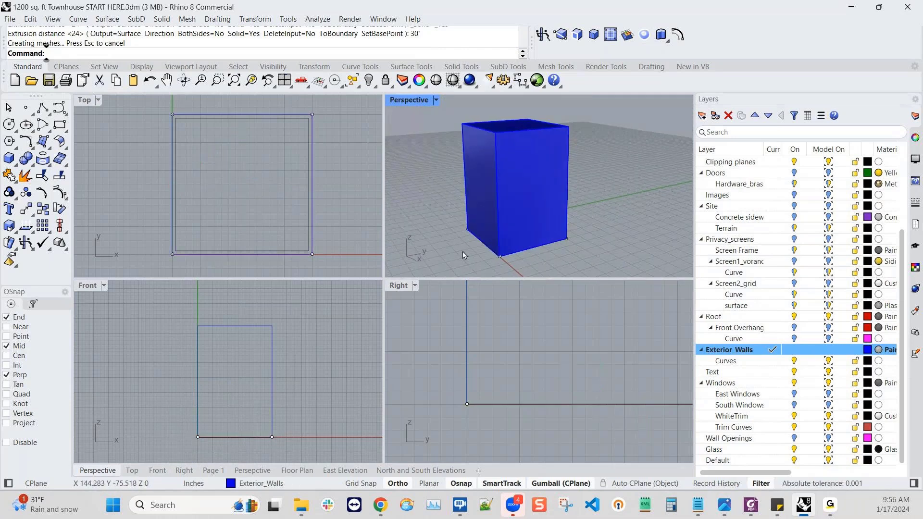
scroll(521, 152, up, 3)
right_drag(522, 152, 560, 162)
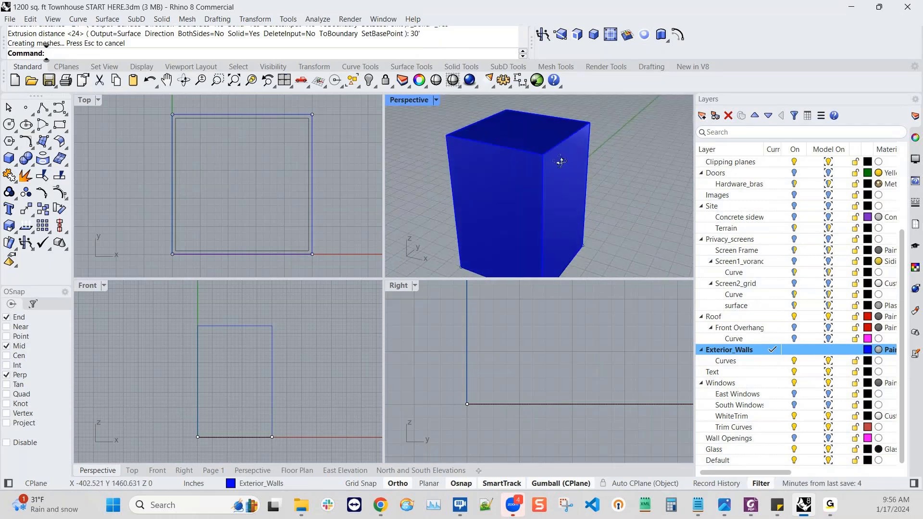
ctrl+shift+click(571, 139)
scroll(275, 336, up, 4)
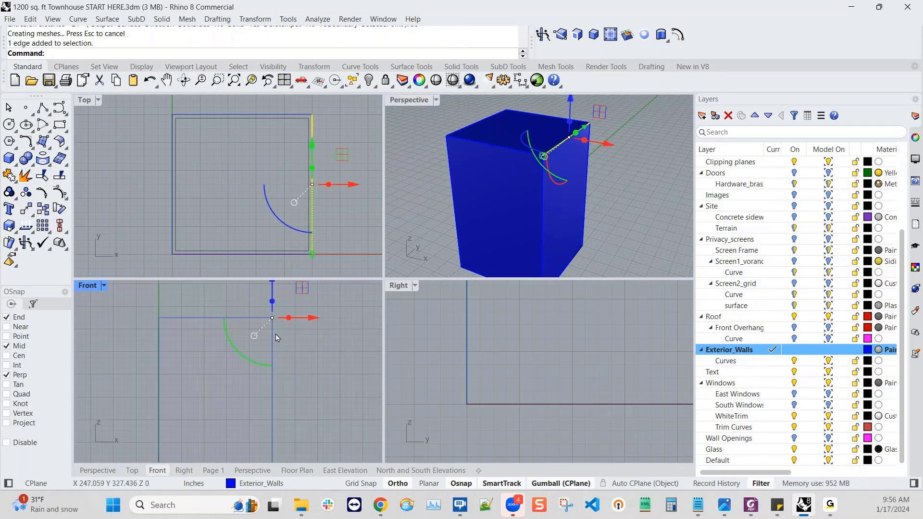
right_drag(274, 336, 275, 368)
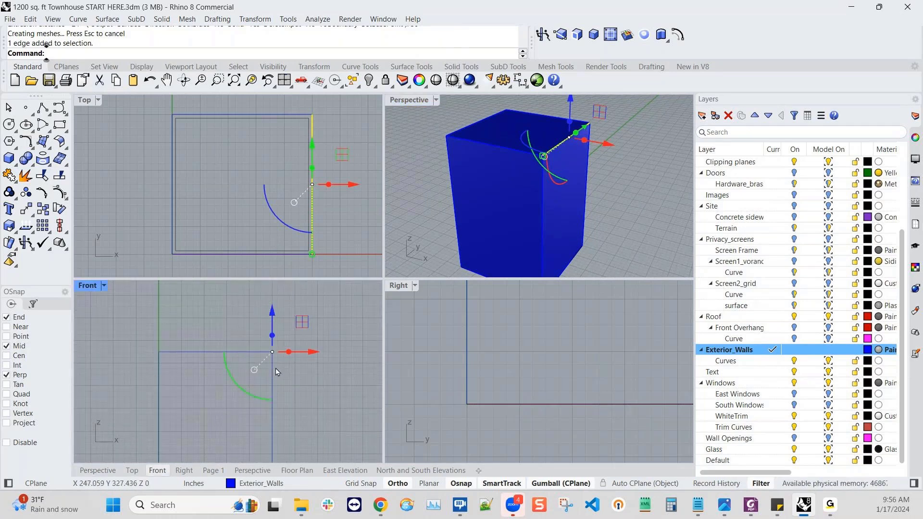
click(273, 324)
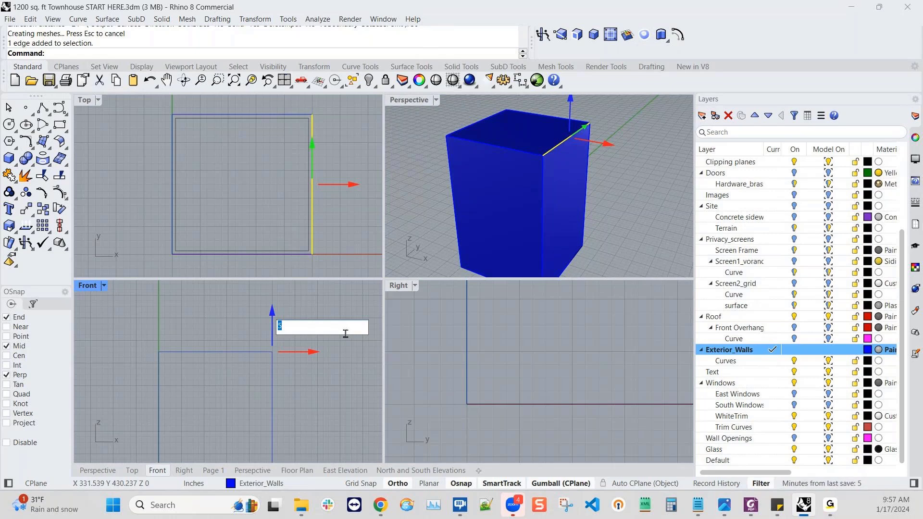
text(-5)
key(Return)
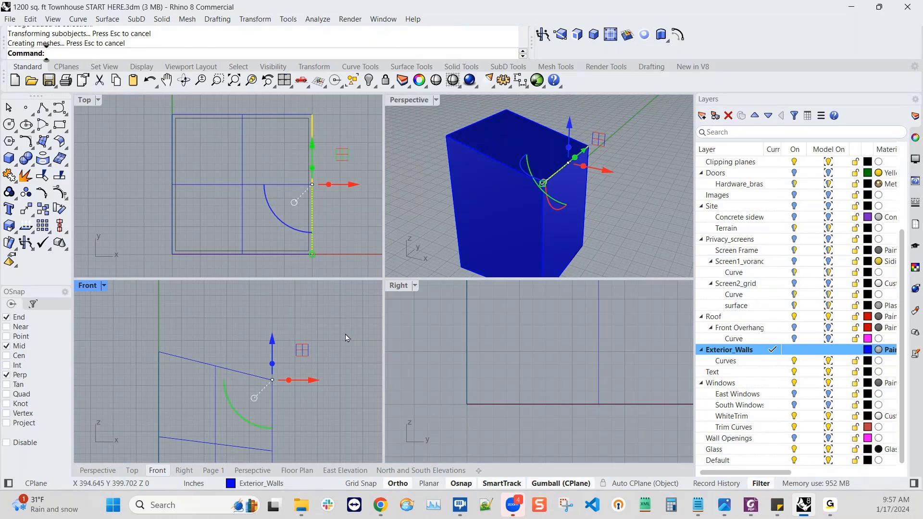
key(Escape)
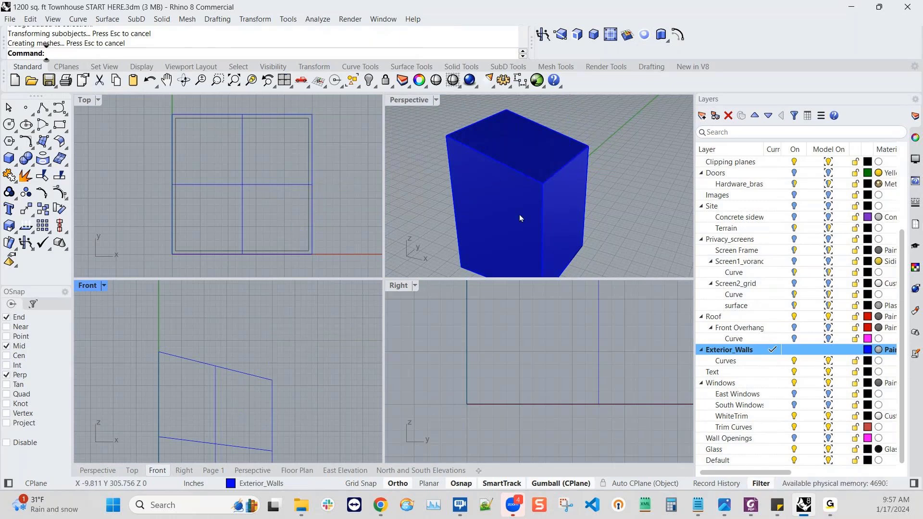
- Turn on the Images layer and hide the two elevation drawing images around the wall solid
shift+right_drag(547, 230, 541, 212)
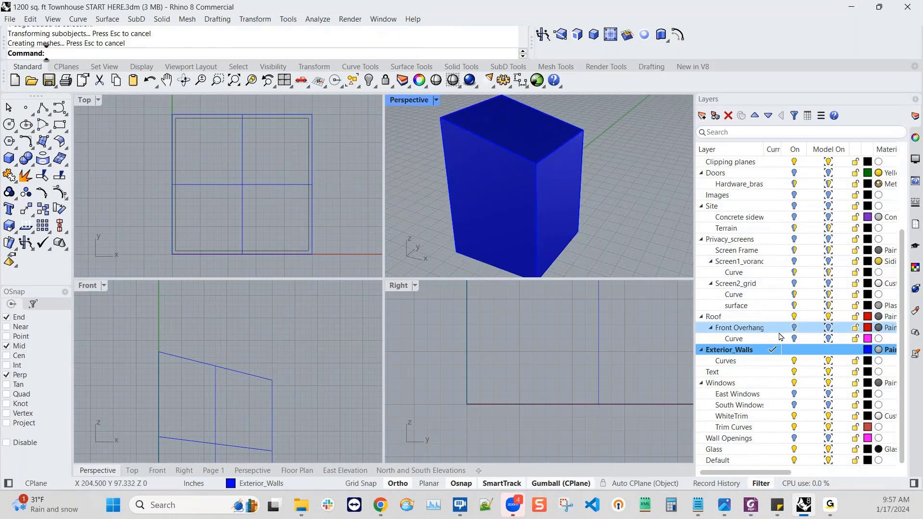
click(795, 195)
scroll(488, 186, down, 5)
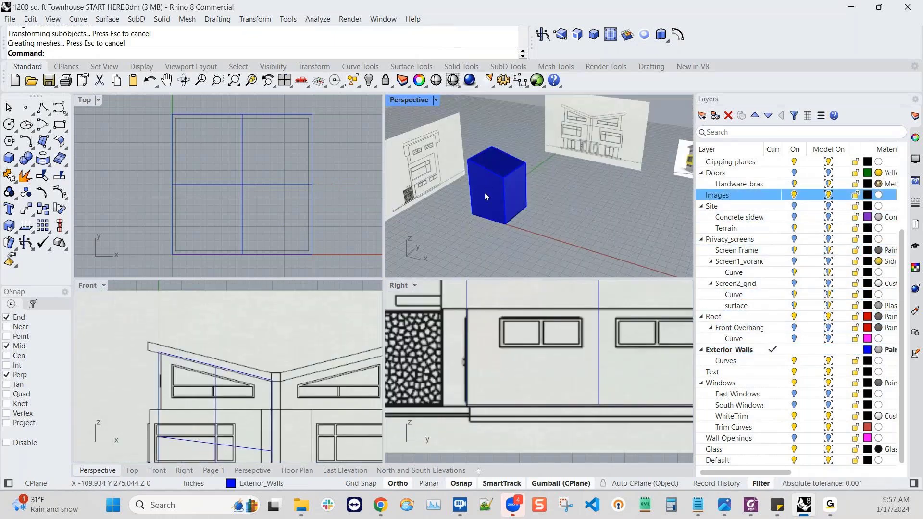
click(586, 141)
shift+click(416, 163)
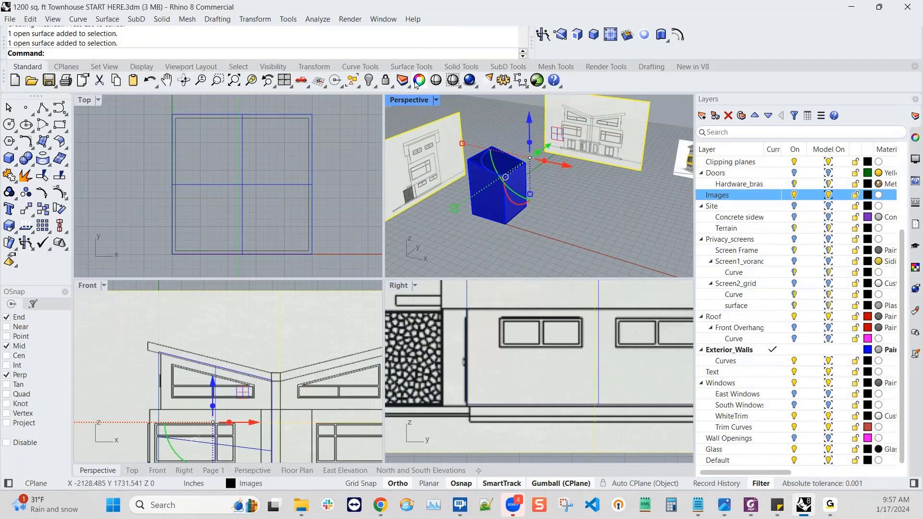
click(369, 81)
- Move the rendered townhouse image along the X axis closer to the wall solid for reference, and deselect it
right_drag(554, 204, 581, 205)
click(680, 154)
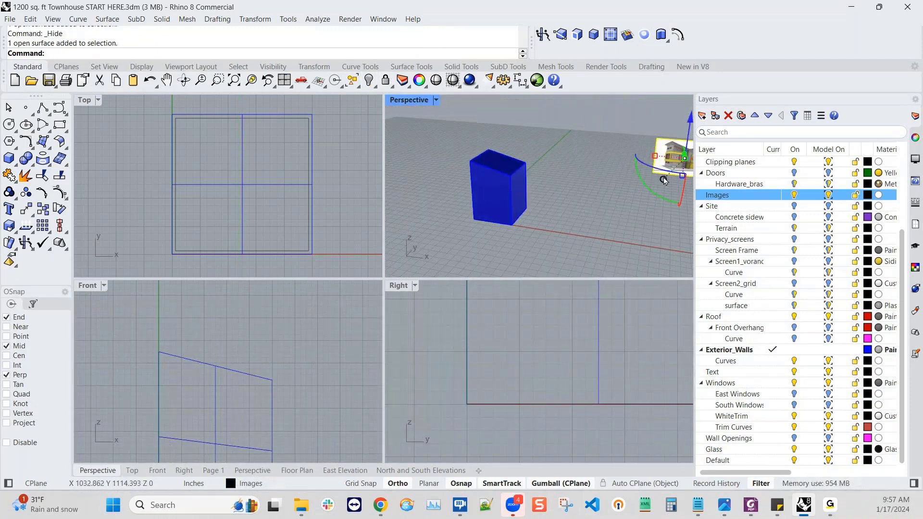
right_drag(673, 162, 607, 197)
drag(686, 176, 650, 172)
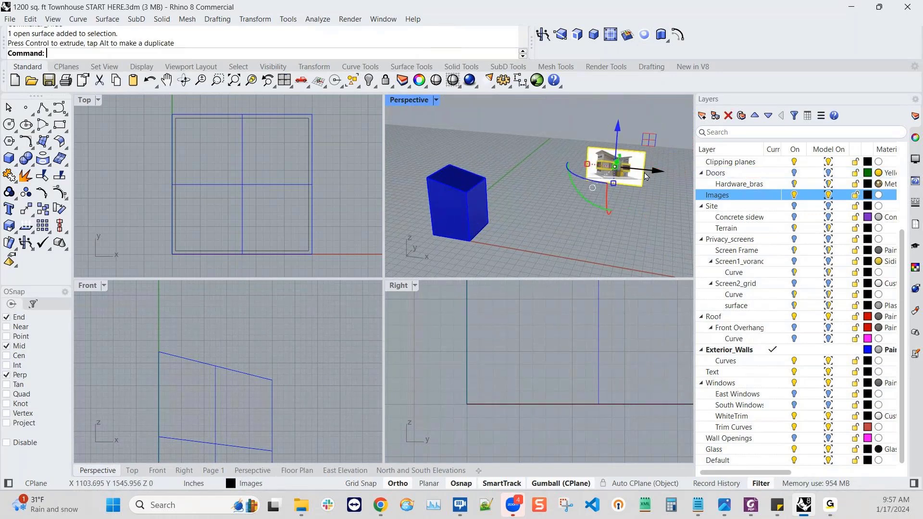
scroll(571, 157, up, 4)
scroll(632, 156, up, 2)
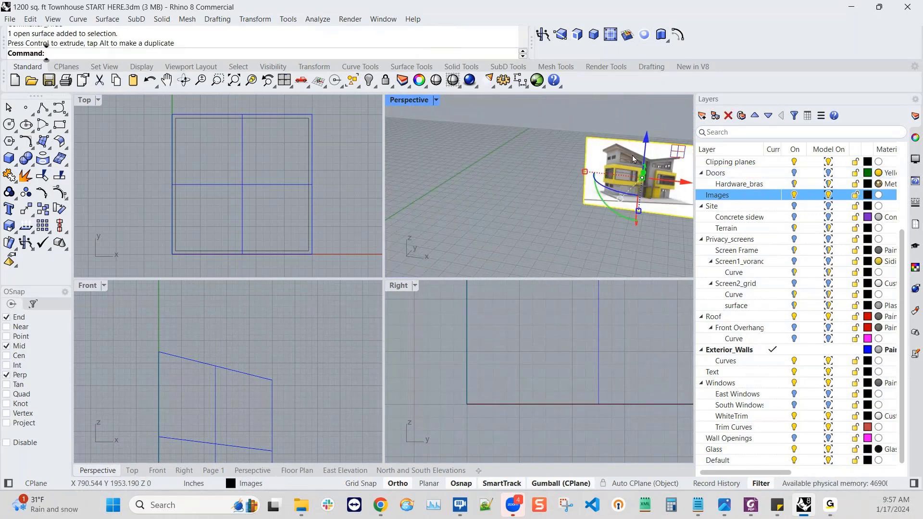
scroll(622, 198, down, 4)
shift+right_drag(562, 230, 577, 211)
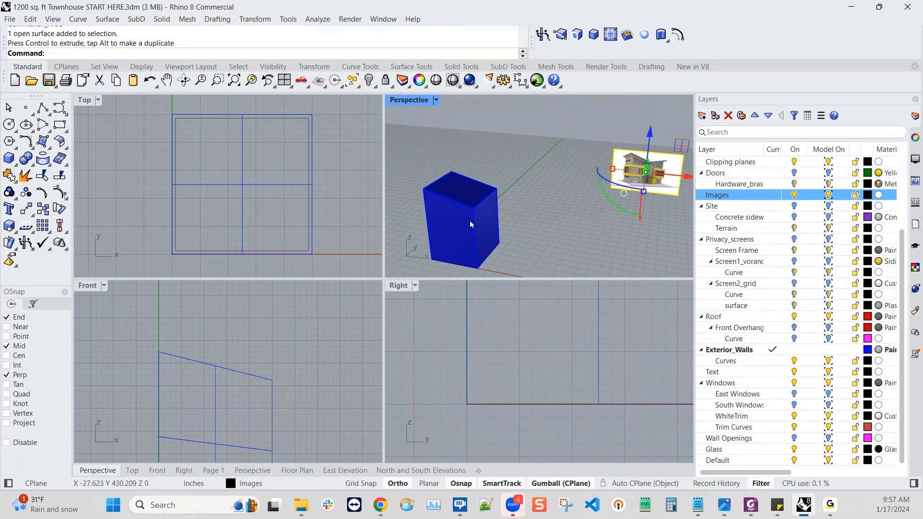
scroll(451, 211, up, 2)
key(Escape)
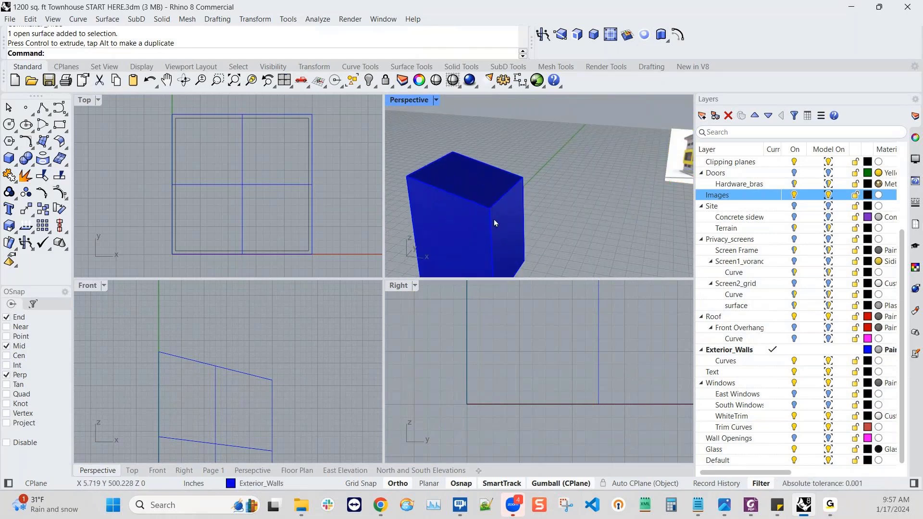
- Examine the sloped wall solid from several angles in the Perspective view and compare its profile in the Front view
scroll(494, 219, up, 2)
shift+right_drag(494, 219, 531, 199)
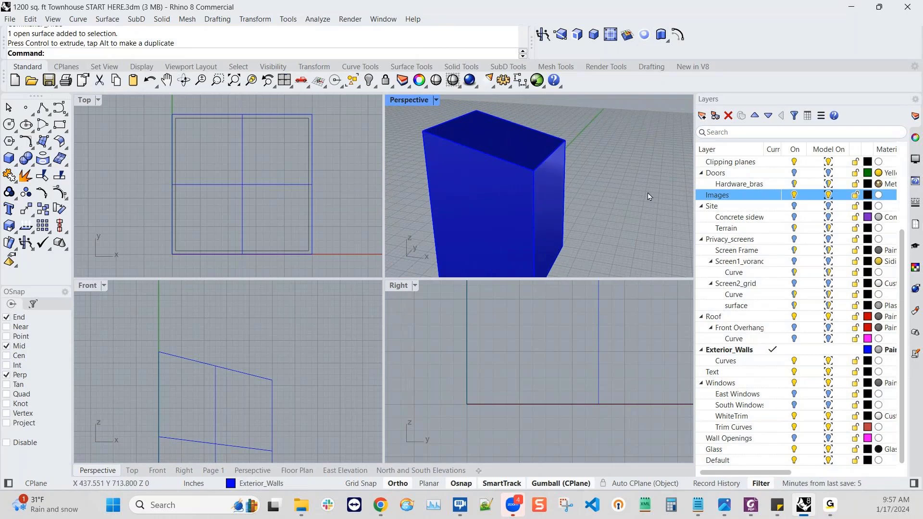
right_drag(517, 229, 534, 219)
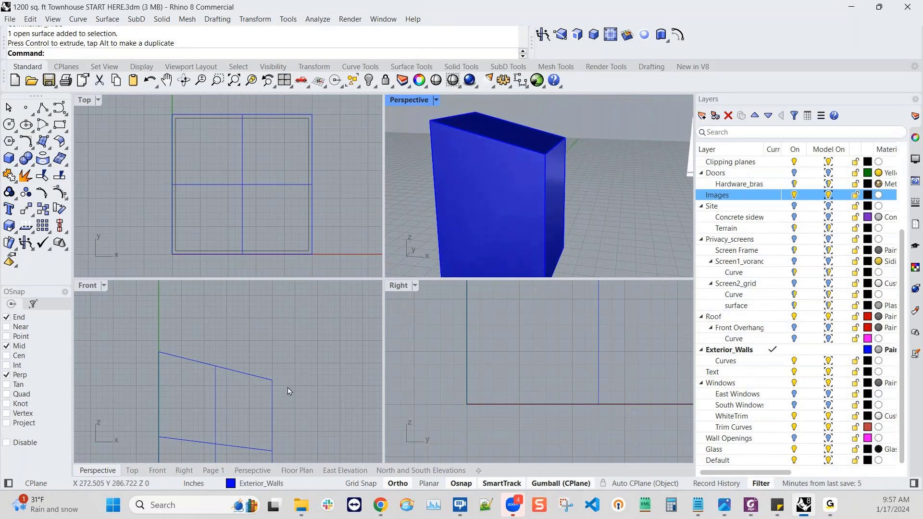
scroll(268, 396, down, 3)
right_drag(269, 396, 261, 366)
right_drag(440, 245, 515, 248)
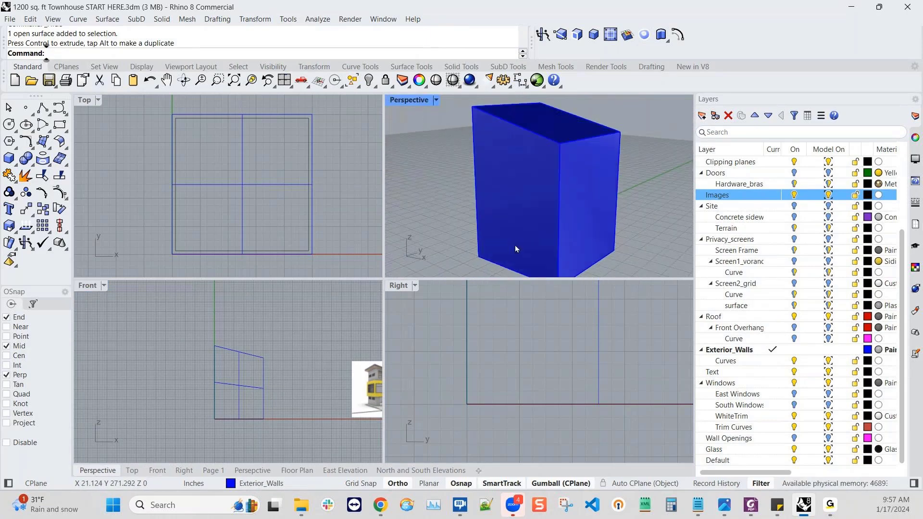
scroll(243, 387, up, 4)
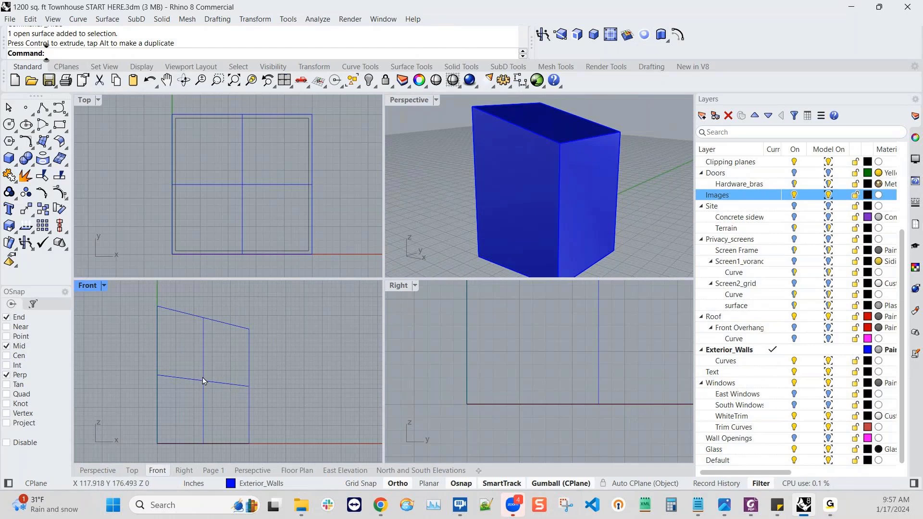
right_drag(550, 225, 572, 219)
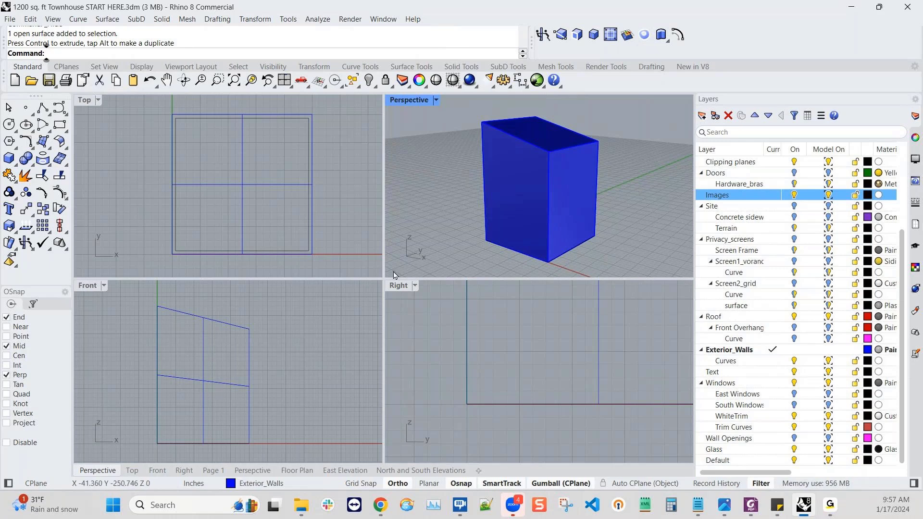
scroll(496, 210, up, 2)
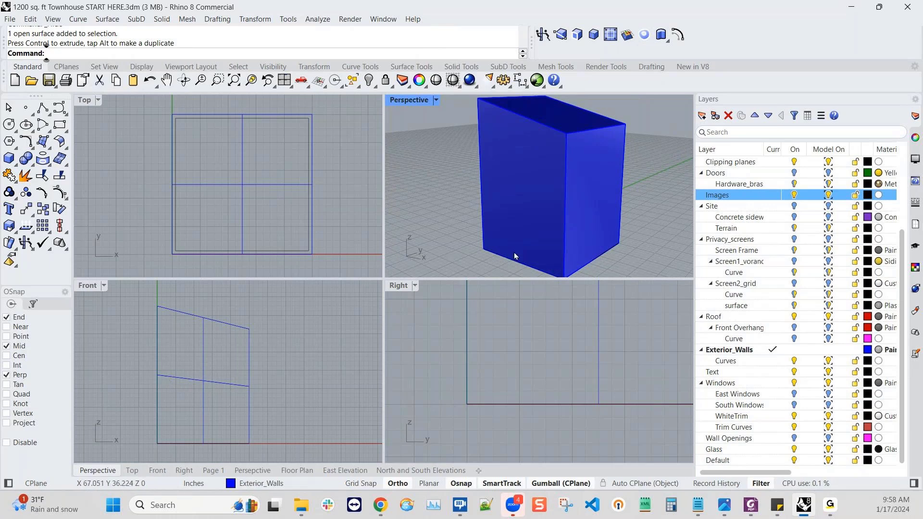
right_drag(521, 257, 499, 267)
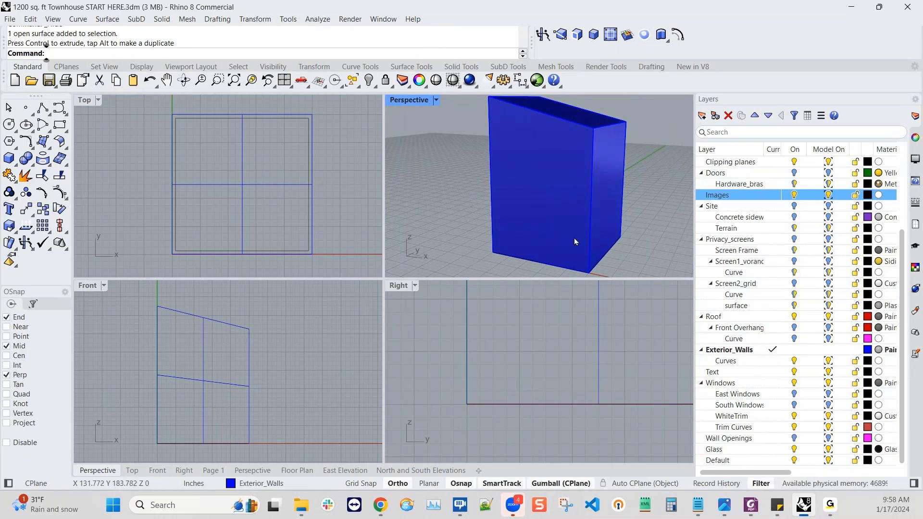
right_drag(600, 234, 591, 237)
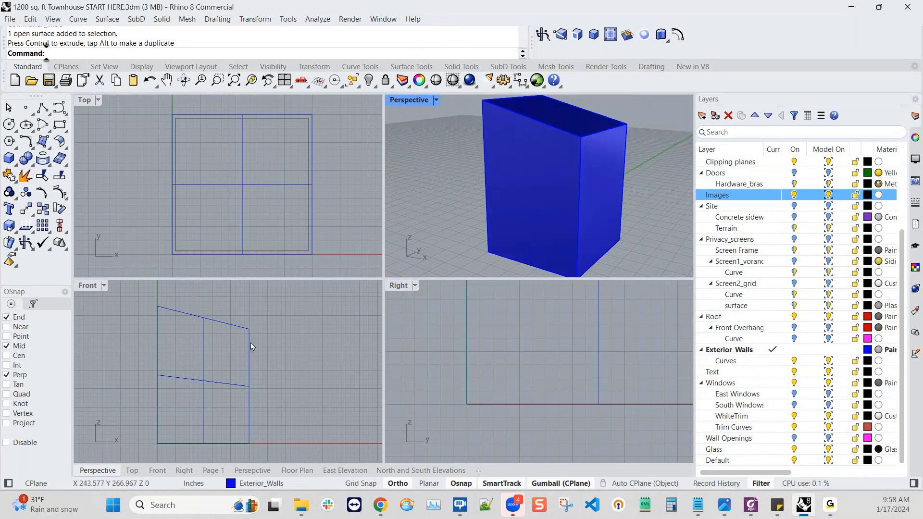
- Undo the rendered image's move, the hiding of the elevation images, the Images layer change and the top edge's lowering on the wall solid
key(ctrl+z)
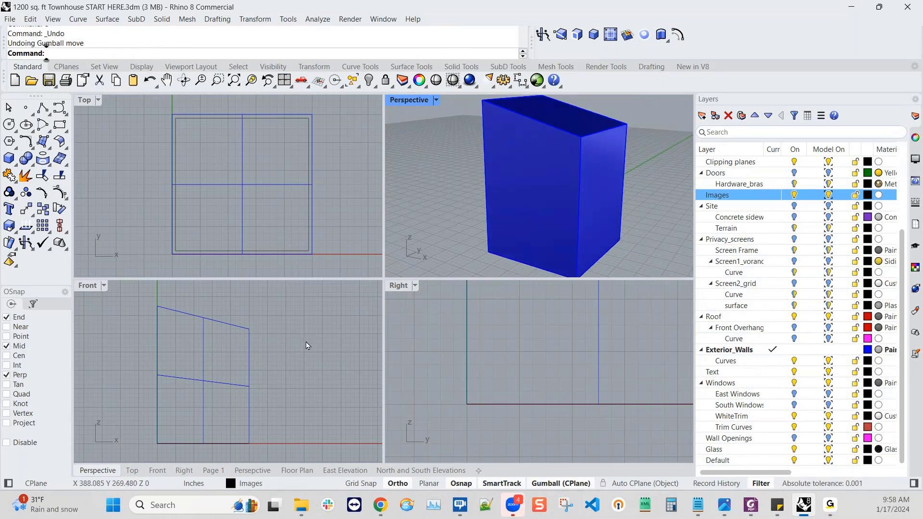
key(ctrl+z)
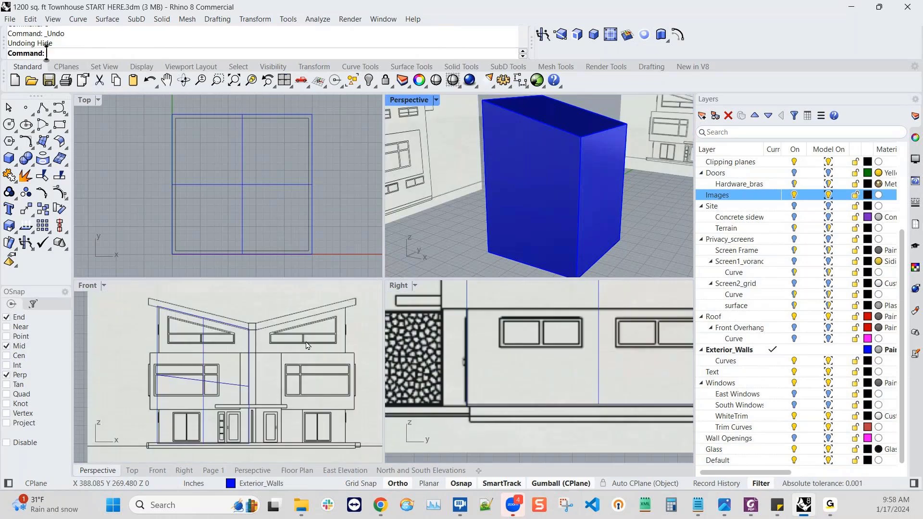
key(ctrl+z)
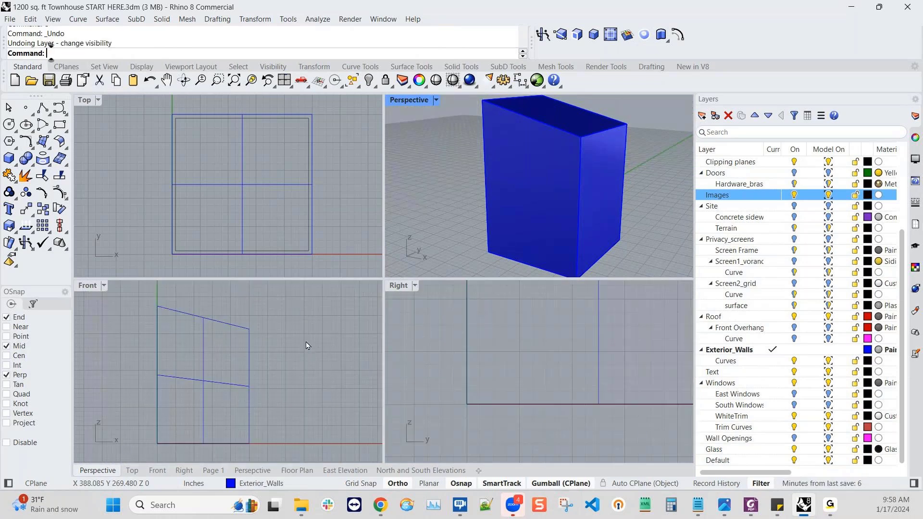
key(ctrl+z)
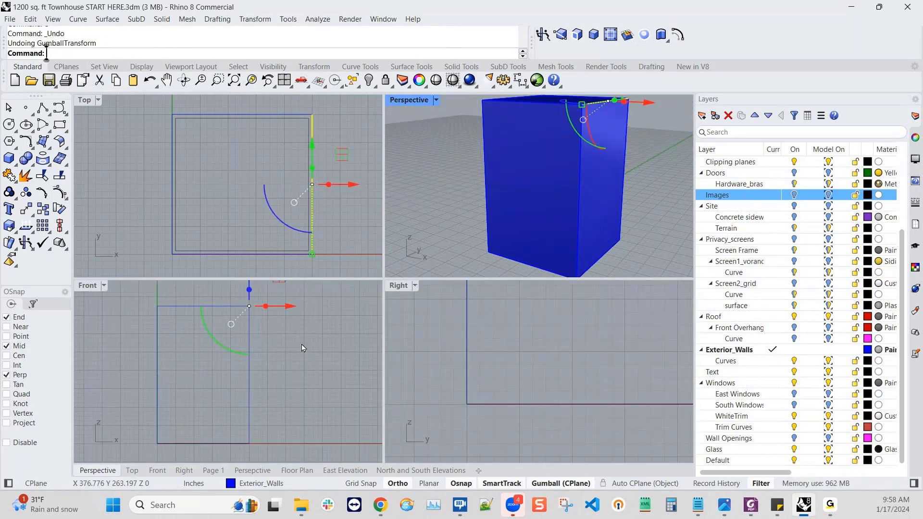
scroll(576, 216, down, 3)
right_drag(576, 216, 597, 222)
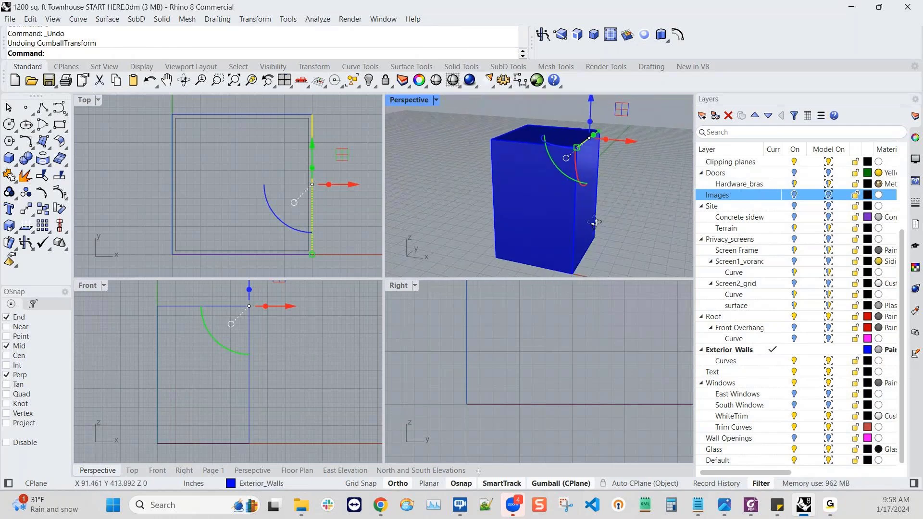
- Turn on the Images layer and hide the two elevation drawing images around the flat-topped wall solid
click(795, 194)
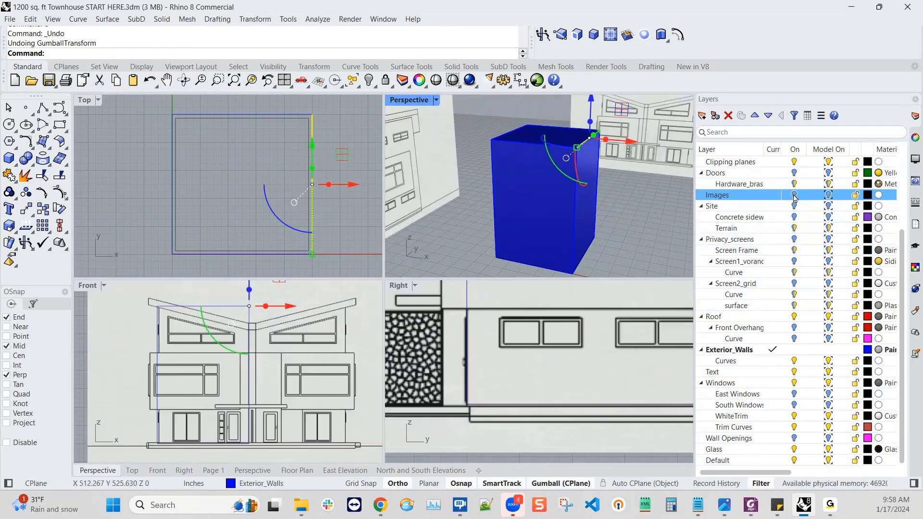
click(427, 182)
shift+click(609, 142)
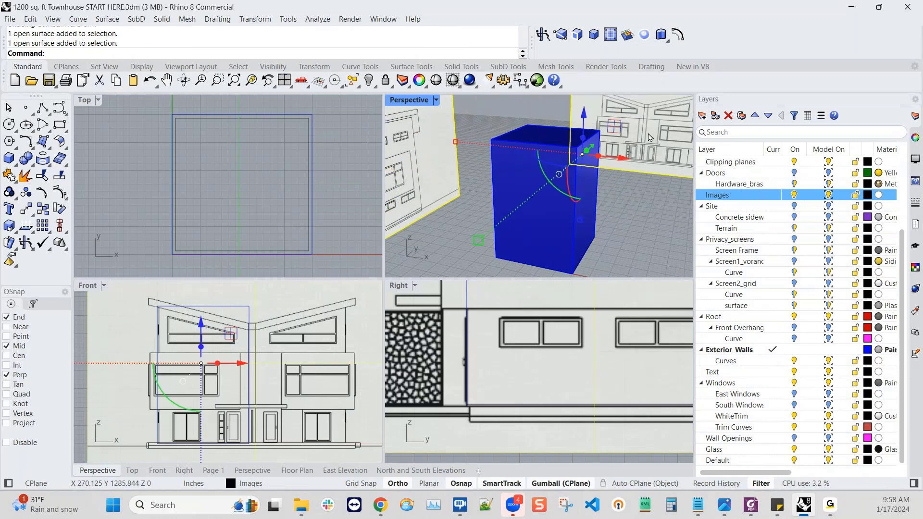
click(375, 83)
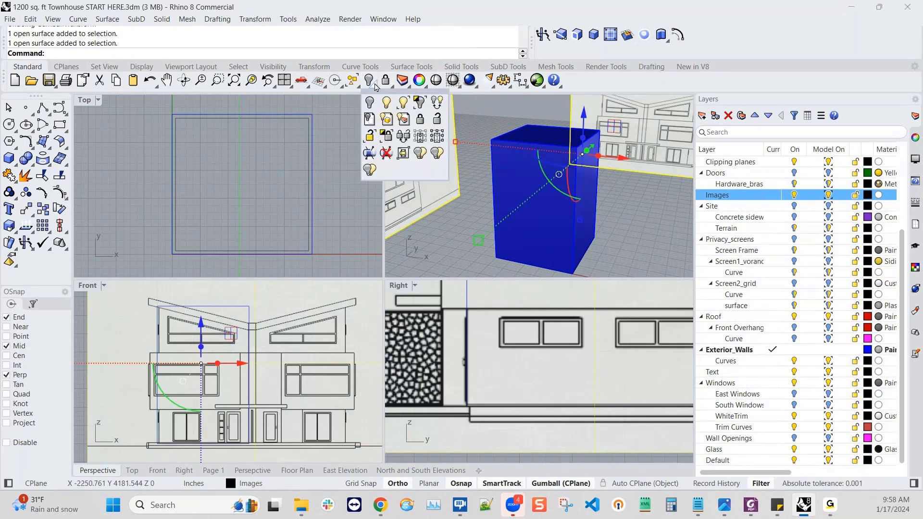
click(420, 154)
- Move the rendered townhouse image along the X axis closer to the flat-topped wall solid and deselect it
scroll(551, 155, down, 4)
shift+right_drag(646, 153, 522, 172)
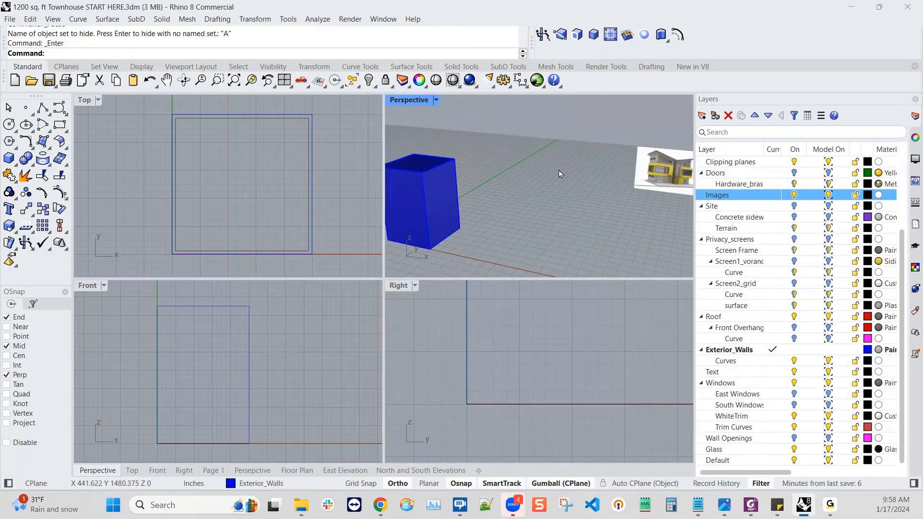
click(683, 176)
drag(683, 177, 495, 211)
shift+right_drag(524, 209, 610, 183)
scroll(480, 218, up, 4)
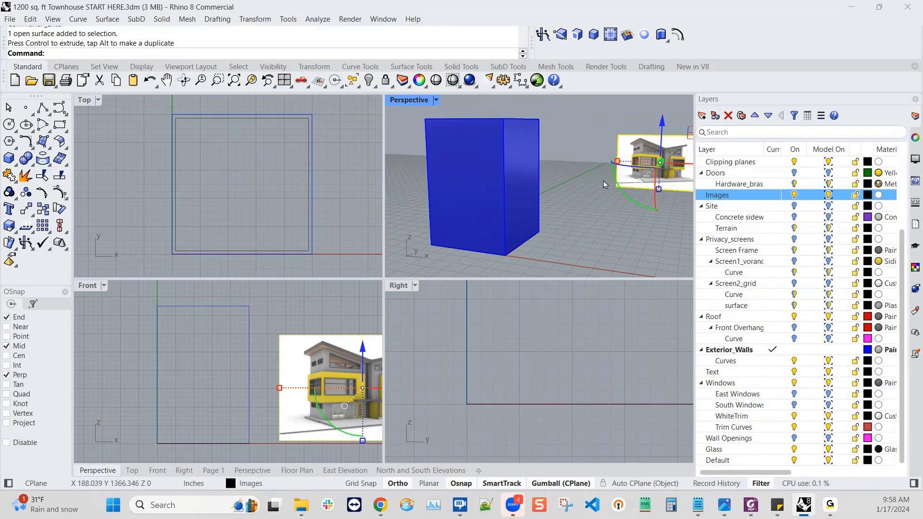
right_drag(582, 208, 589, 206)
click(588, 206)
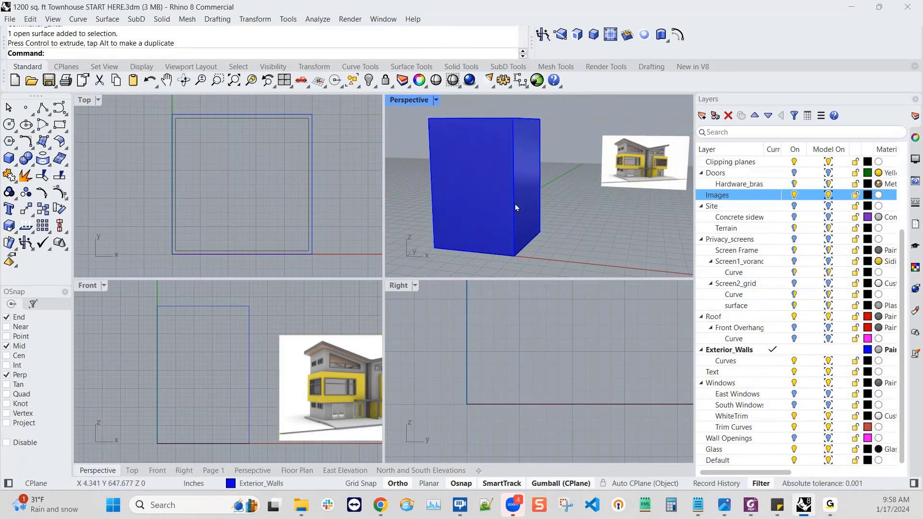
- Shift the rendered townhouse image along the positive X axis to leave more space beside the wall solid
scroll(201, 355, up, 2)
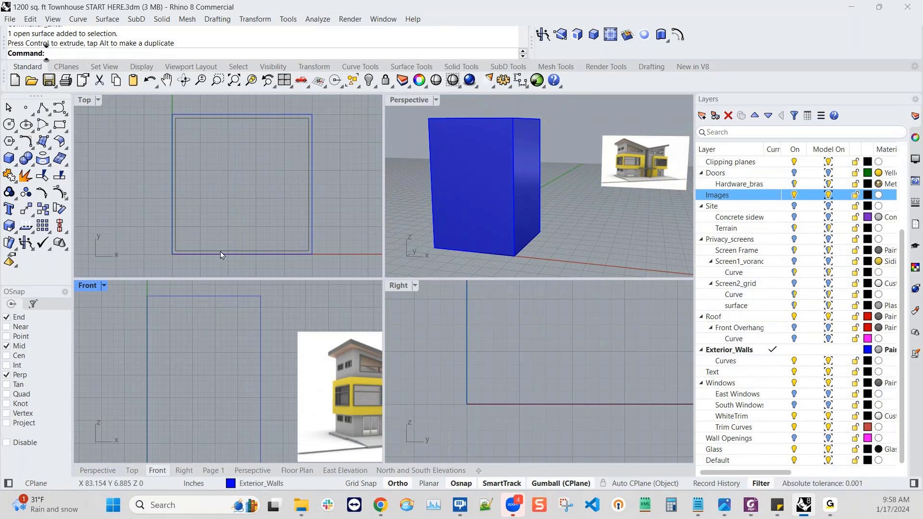
scroll(204, 333, down, 2)
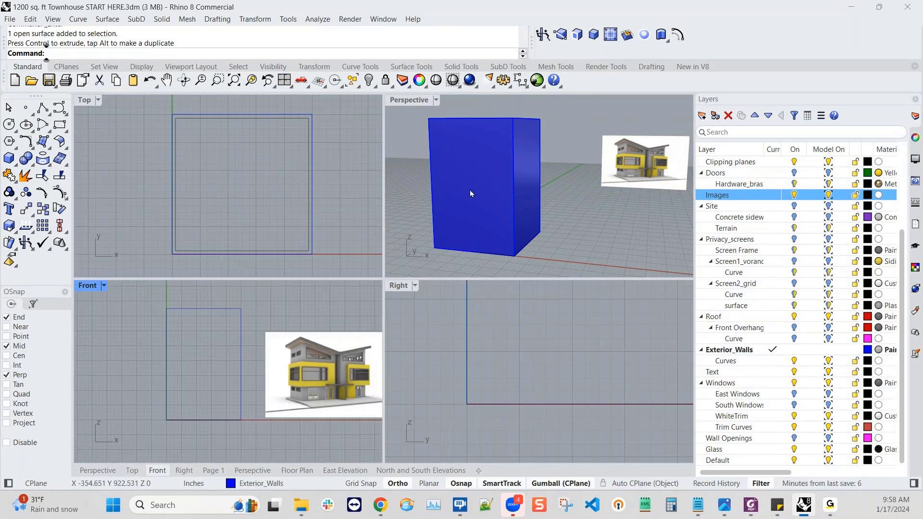
scroll(199, 318, up, 3)
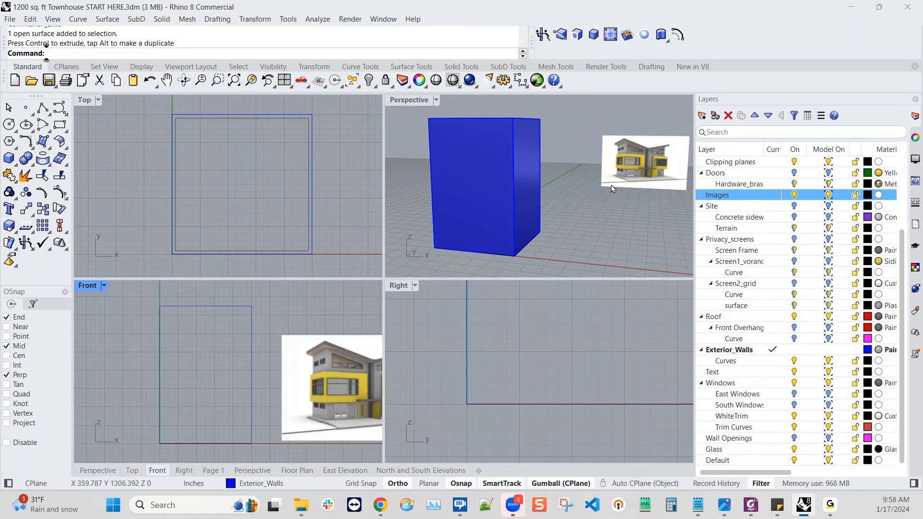
click(638, 178)
drag(657, 168, 683, 169)
right_drag(287, 371, 285, 368)
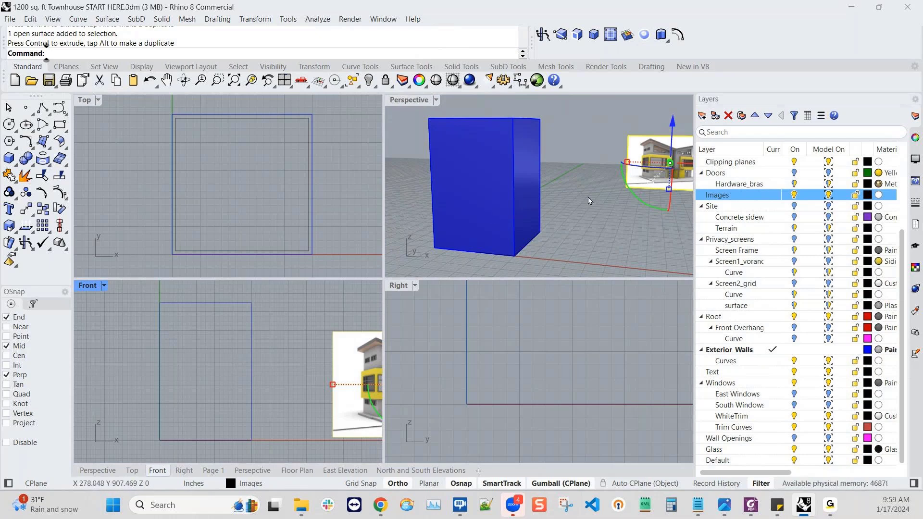
- Draw a From 4 Points line in the Front view, based on the wall solid's top edge and extending past both its ends
right_drag(590, 200, 506, 198)
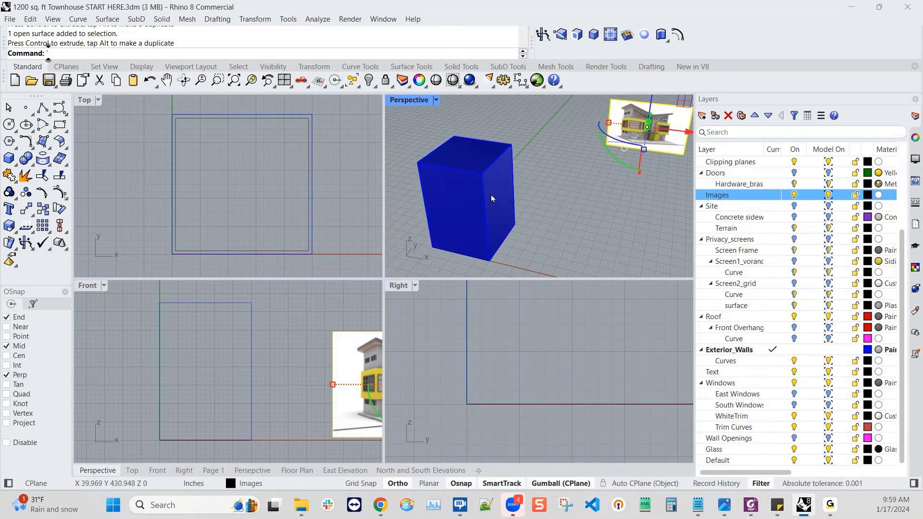
mouse_move(525, 220)
right_down()
mouse_move(488, 222)
mouse_move(510, 223)
right_up()
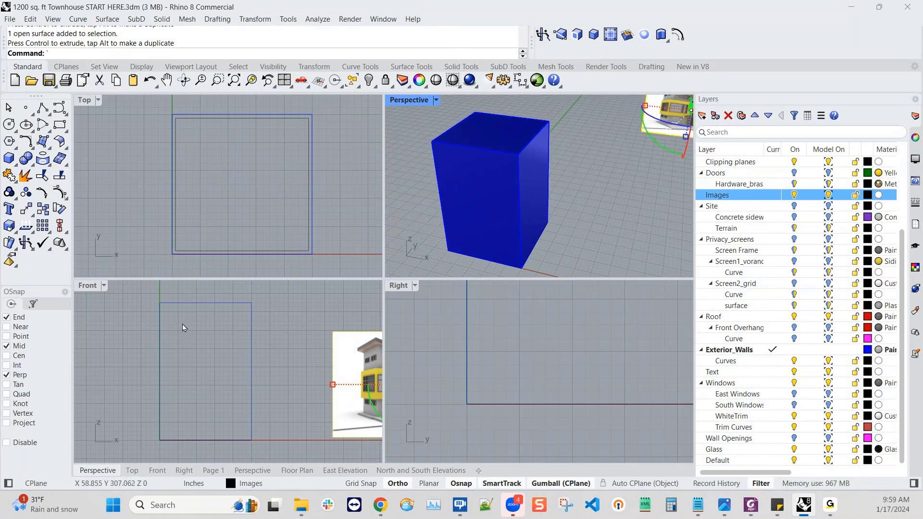
scroll(185, 321, up, 2)
scroll(186, 321, down, 2)
right_drag(110, 441, 118, 448)
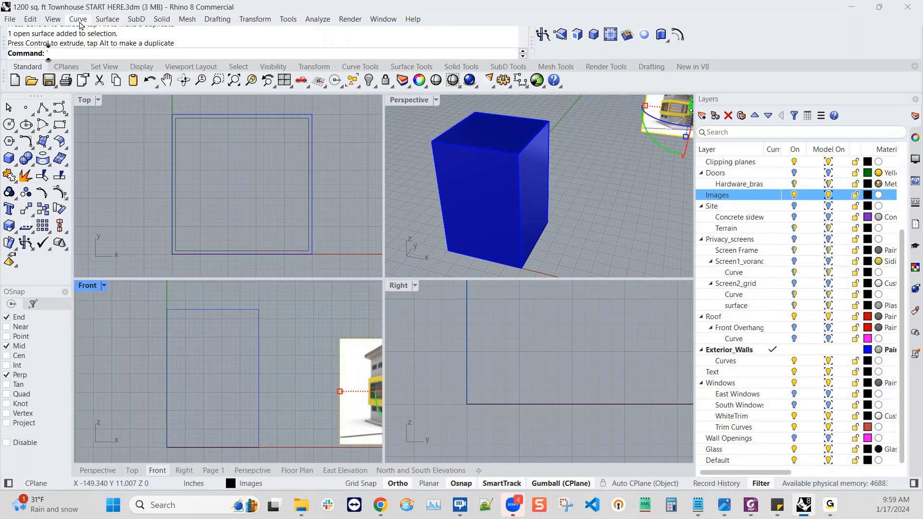
click(79, 20)
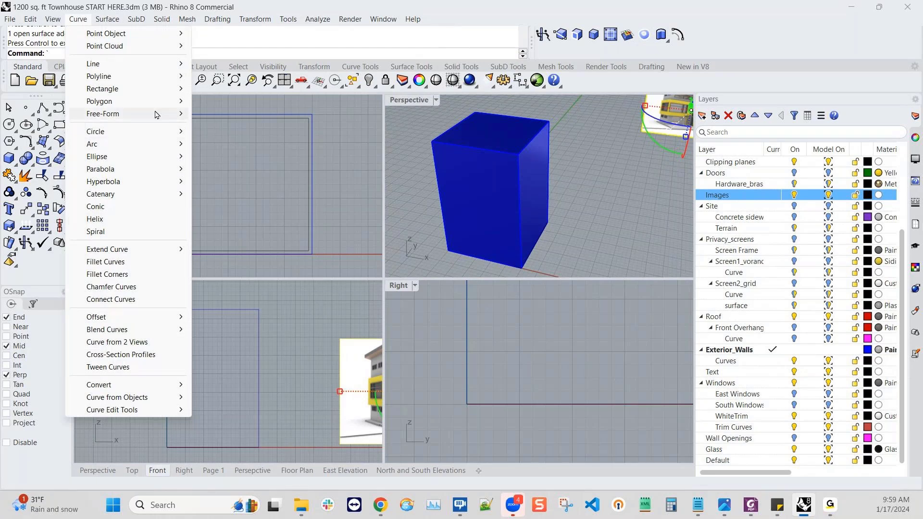
mouse_move(165, 63)
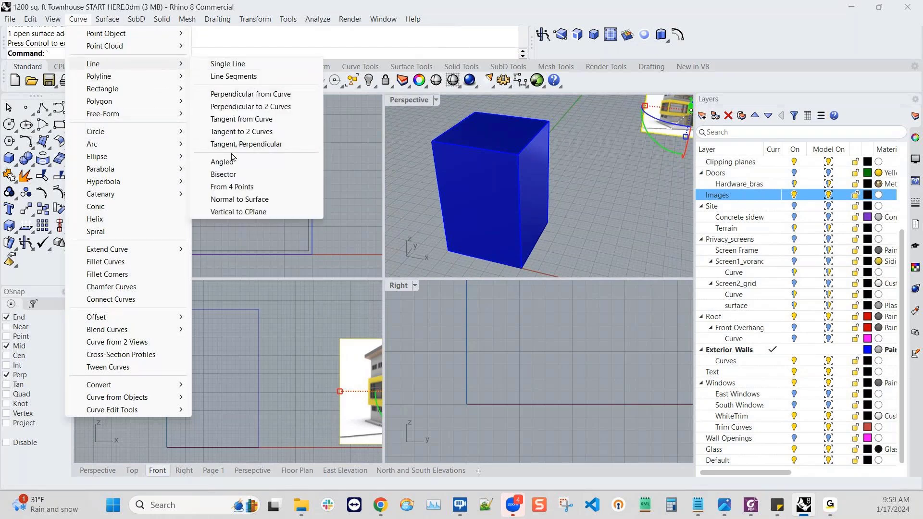
click(242, 189)
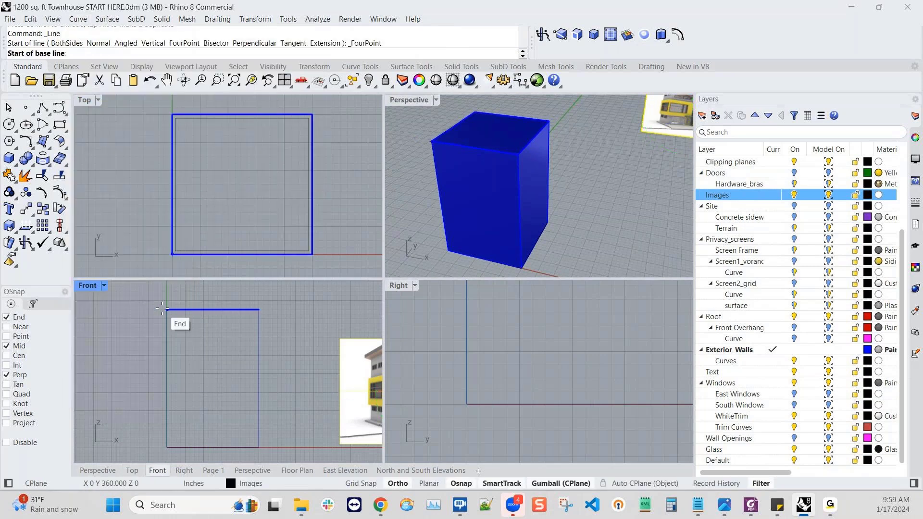
click(164, 309)
click(258, 309)
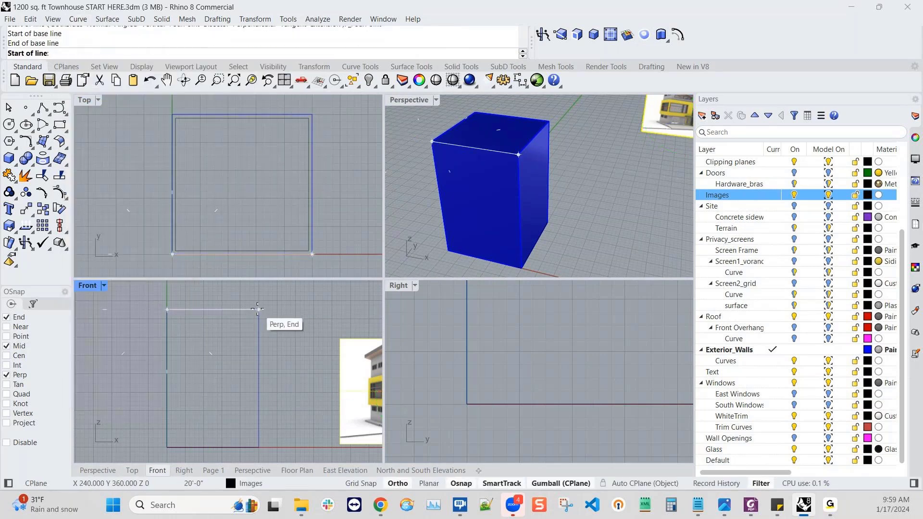
click(258, 309)
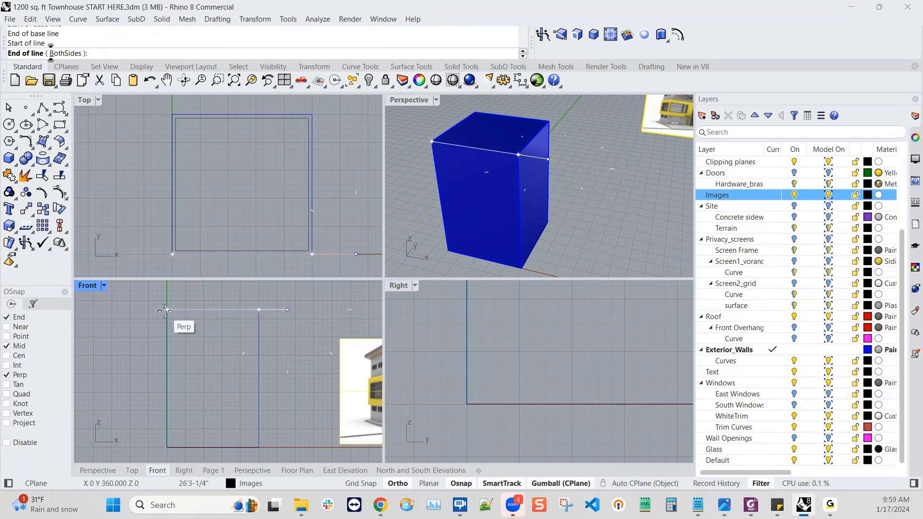
click(149, 310)
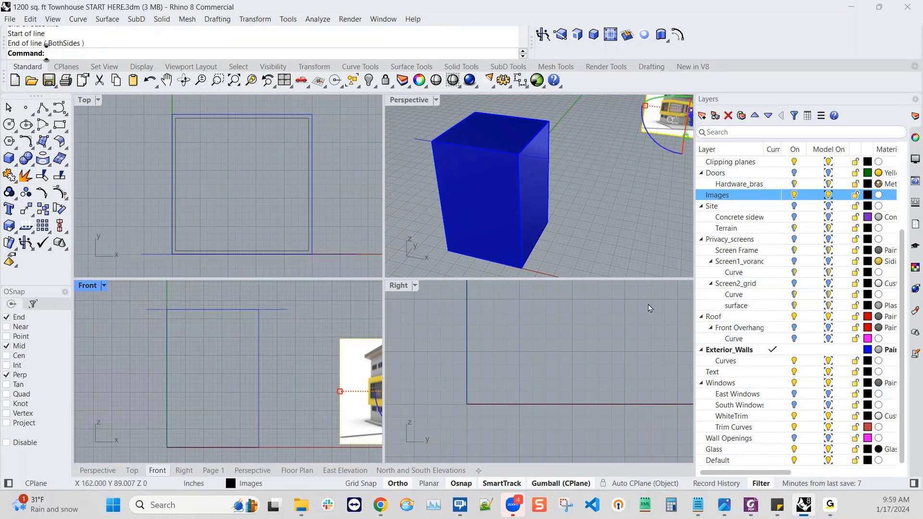
right_drag(613, 255, 563, 226)
scroll(506, 173, down, 2)
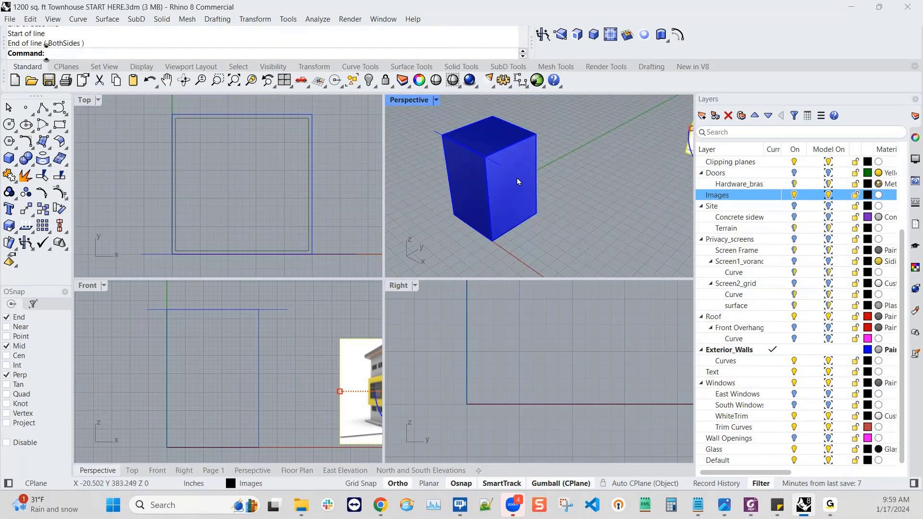
shift+right_drag(530, 185, 545, 203)
scroll(498, 209, up, 2)
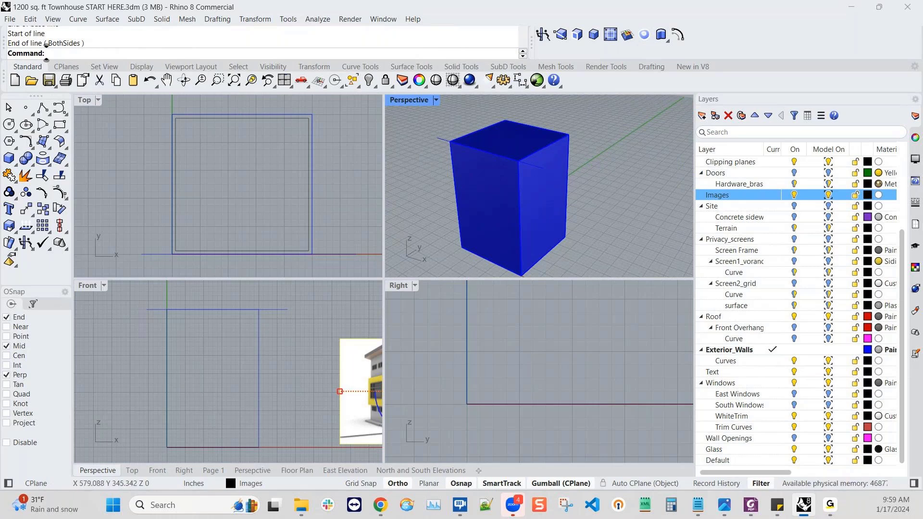
- Rotate the line along the wall solid's top edge by -14 degrees in the Front view, about the solid's top corner at the Z axis
click(269, 315)
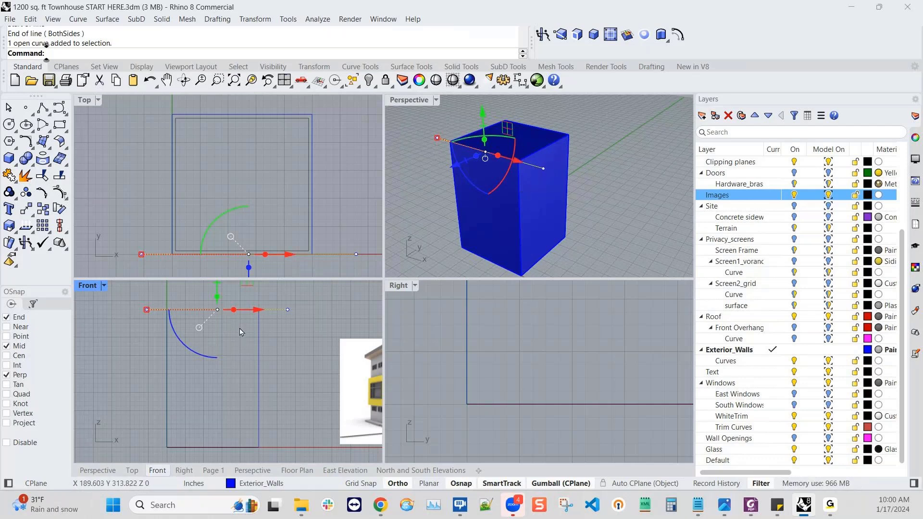
click(249, 318)
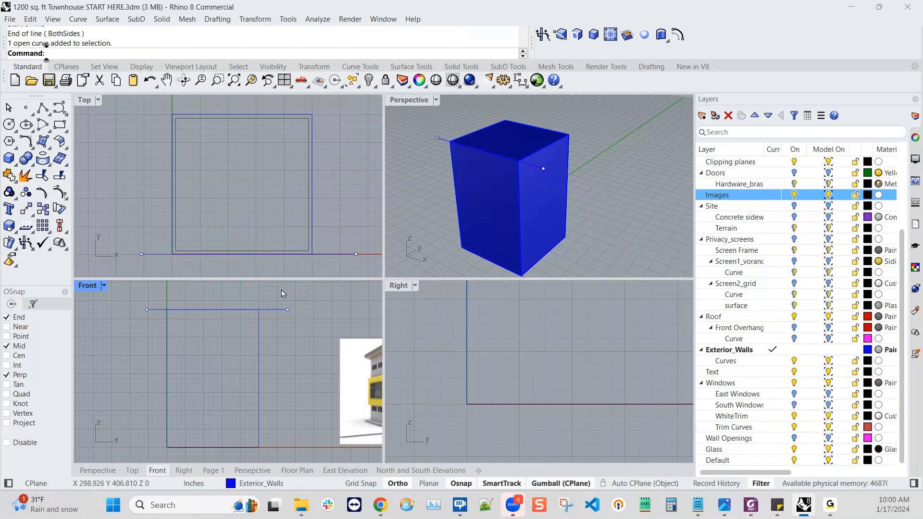
click(276, 312)
click(302, 341)
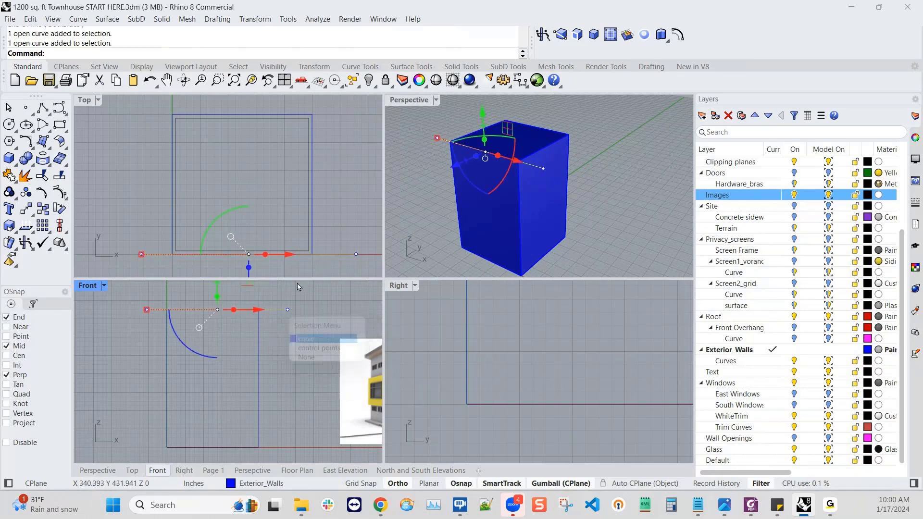
click(255, 20)
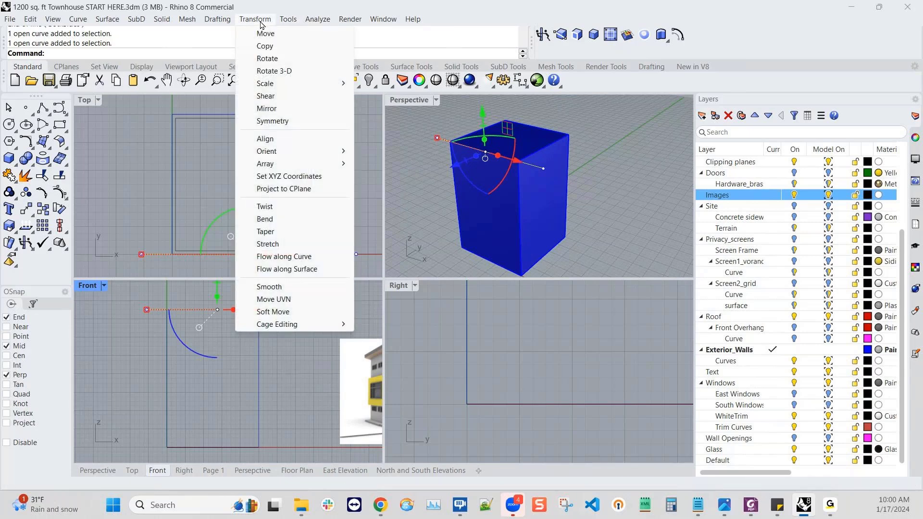
click(267, 59)
click(167, 310)
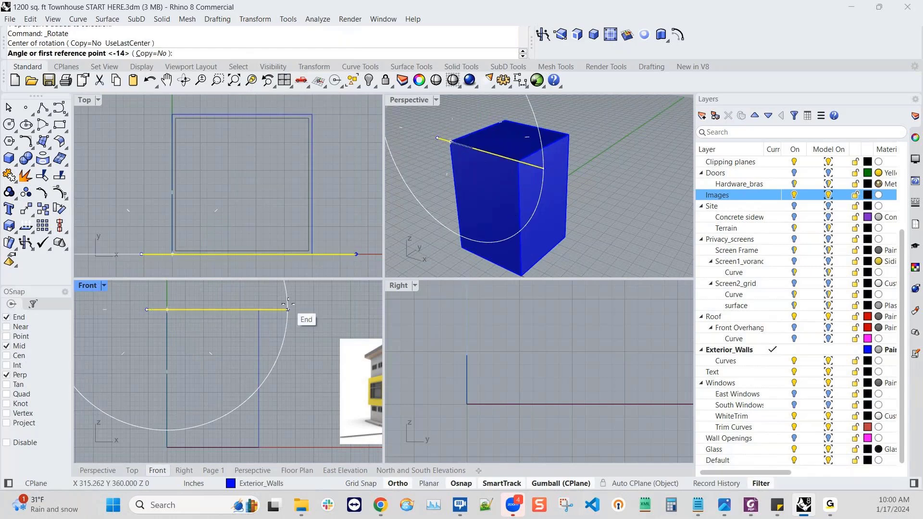
click(288, 304)
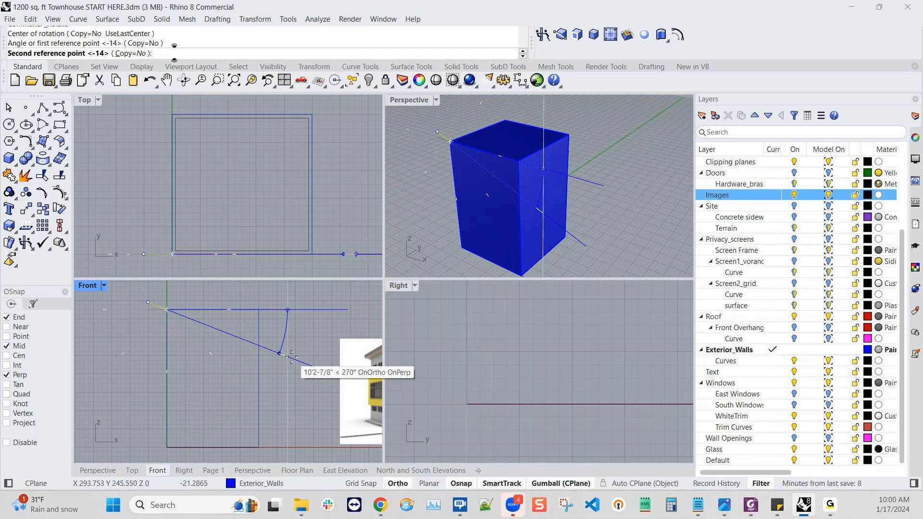
text(14)
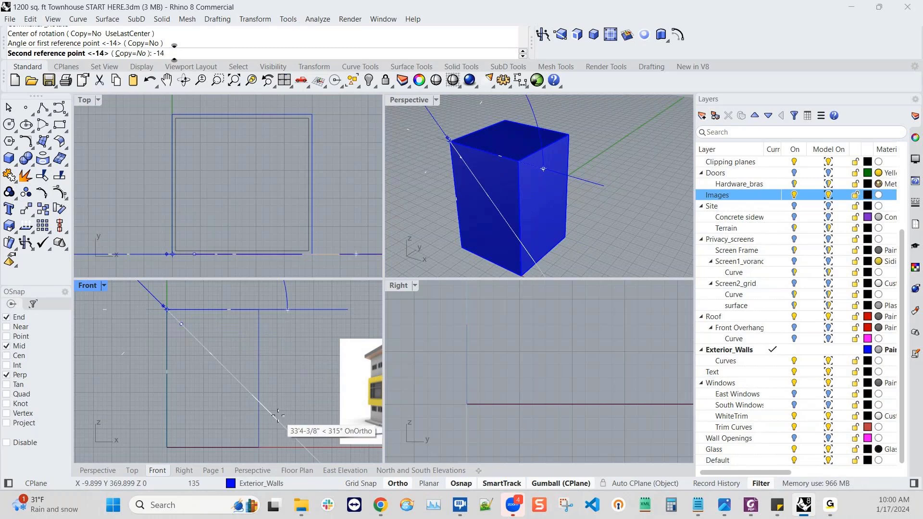
key(Return)
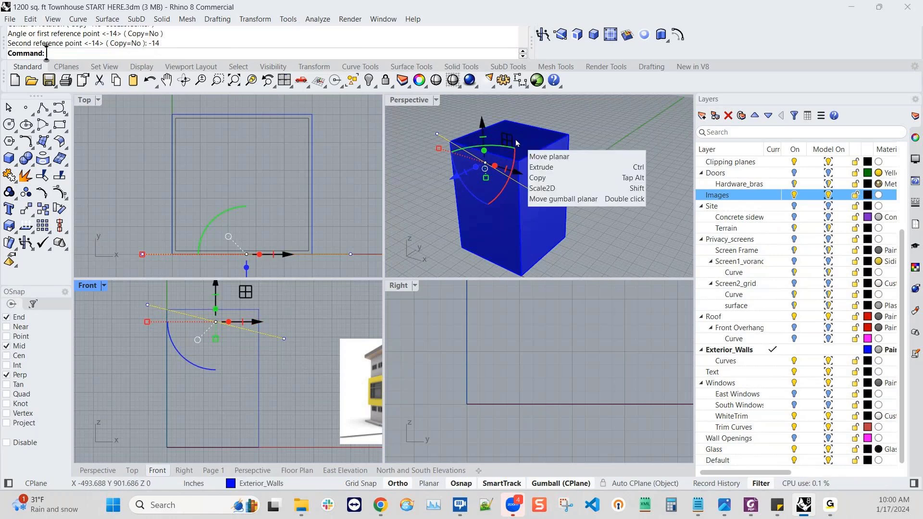
key(Escape)
- Move the sloped line out in front of the wall solid and extrude it along Y past the rear wall as a surface
right_drag(515, 186, 536, 201)
scroll(273, 174, down, 2)
scroll(261, 291, down, 2)
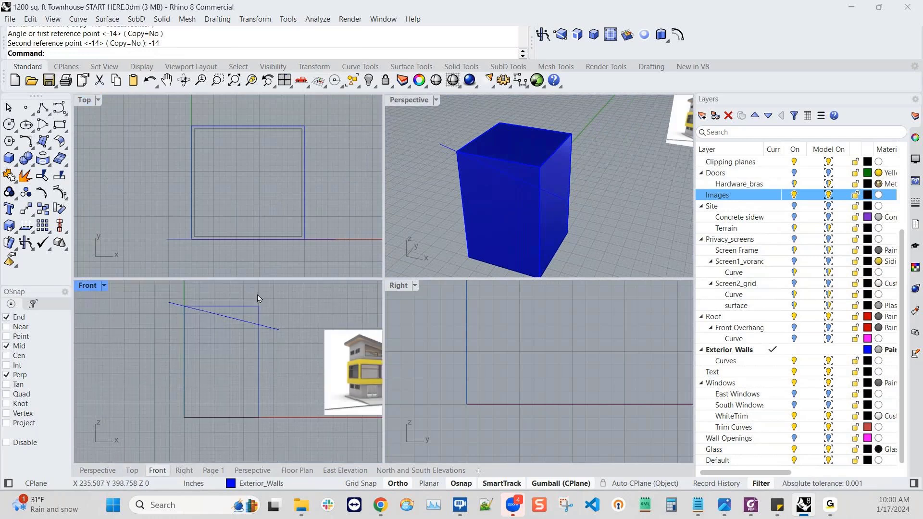
right_drag(259, 298, 246, 329)
click(443, 145)
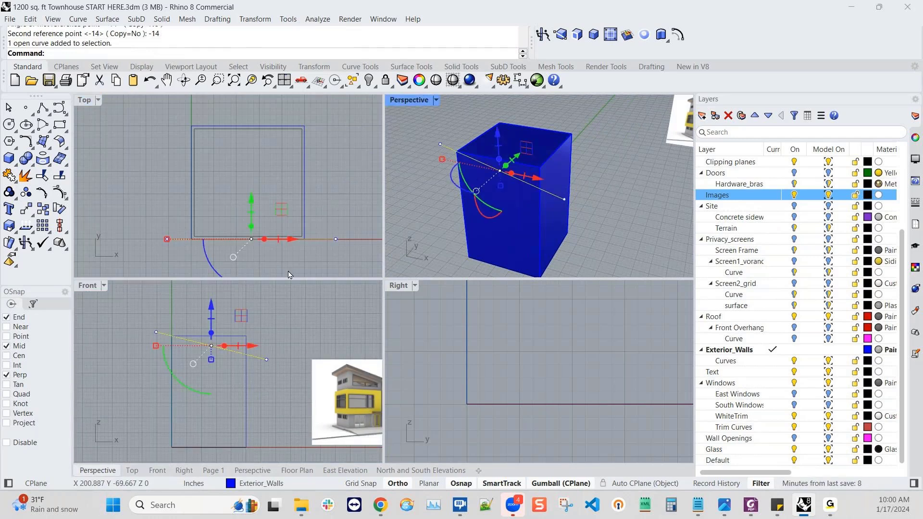
scroll(214, 294, down, 2)
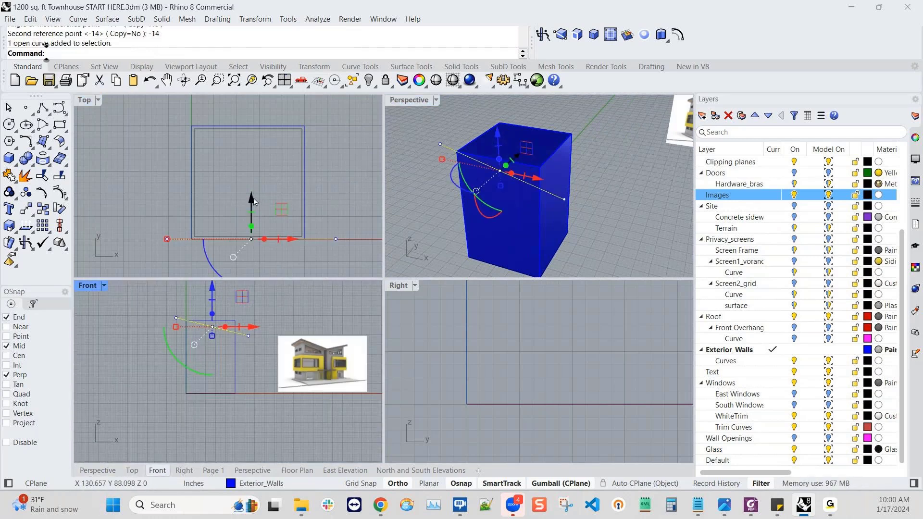
drag(255, 196, 245, 110)
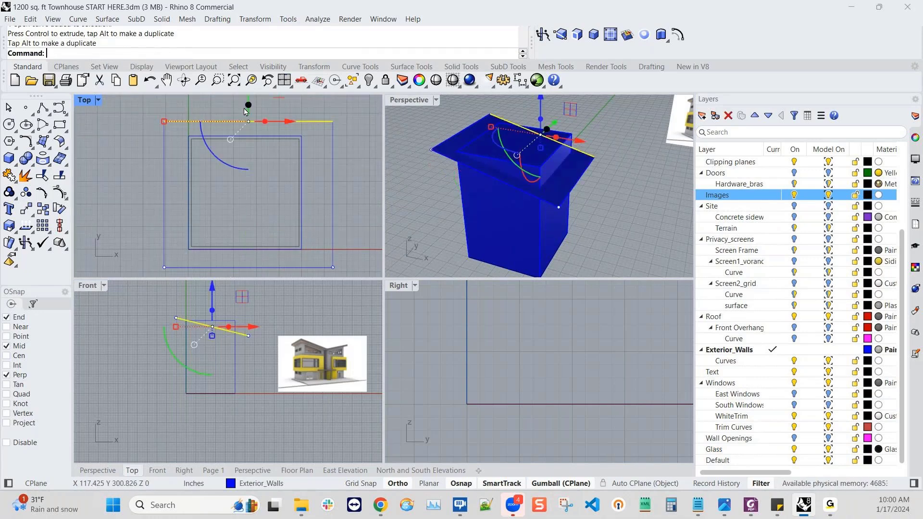
right_drag(618, 229, 592, 186)
scroll(546, 195, up, 3)
key(Escape)
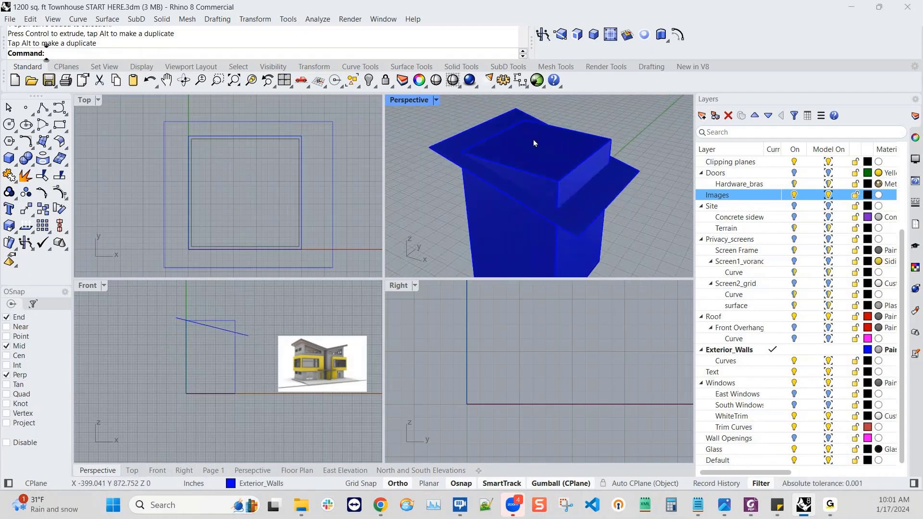
- Assign the sloped extruded surface to the Roof layer and deselect it
click(607, 197)
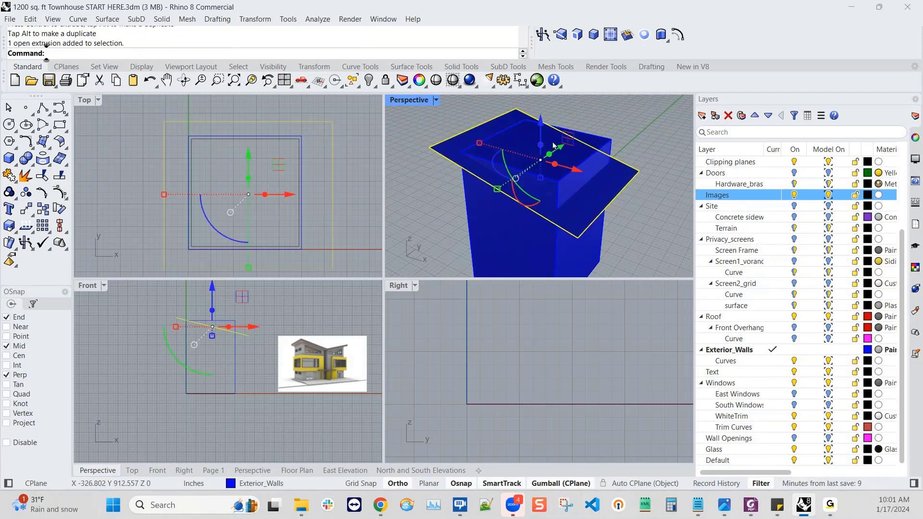
click(296, 486)
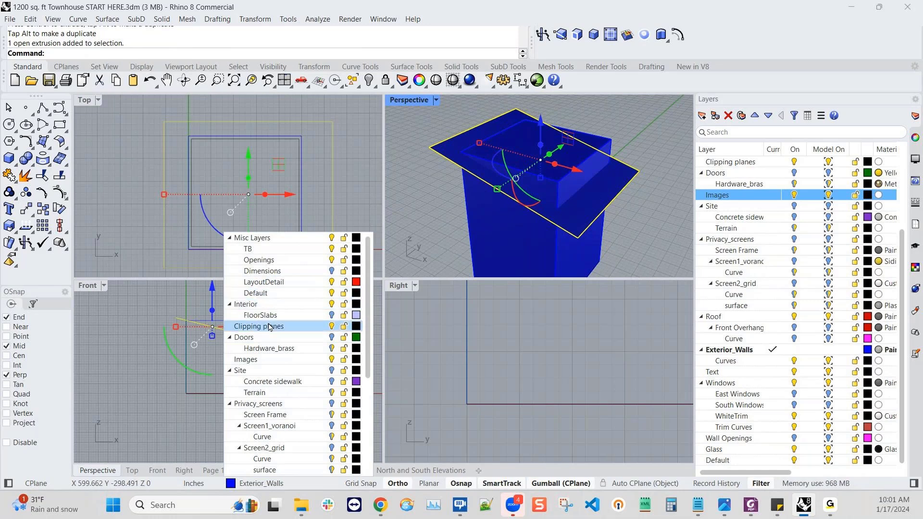
scroll(247, 372, down, 1)
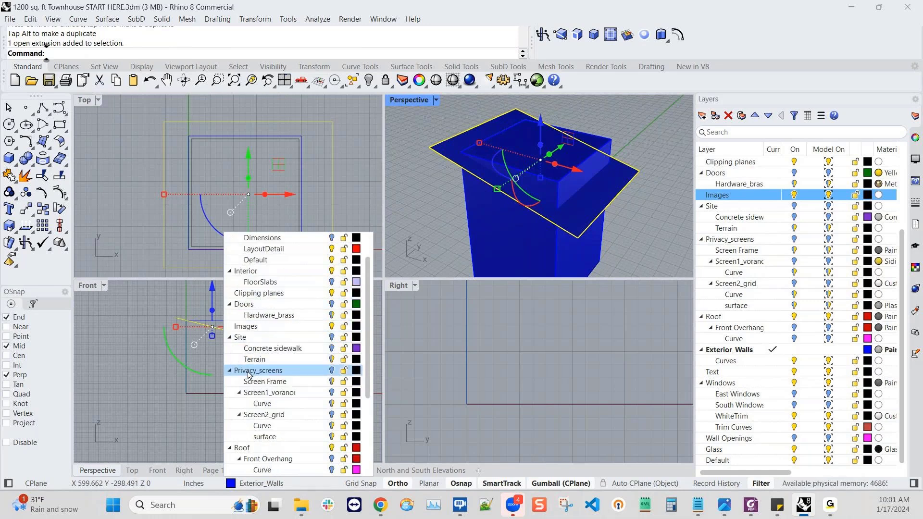
click(255, 451)
key(Escape)
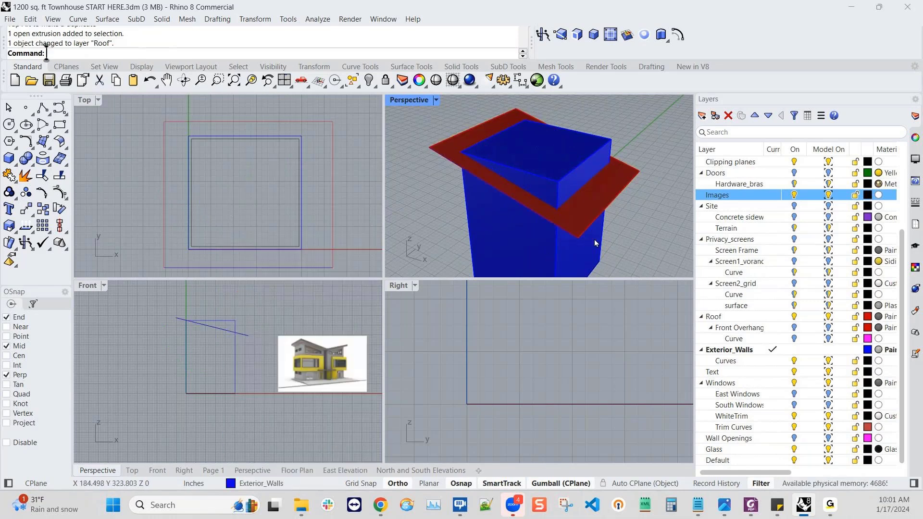
mouse_move(595, 240)
right_down()
mouse_move(587, 206)
mouse_move(601, 231)
right_up()
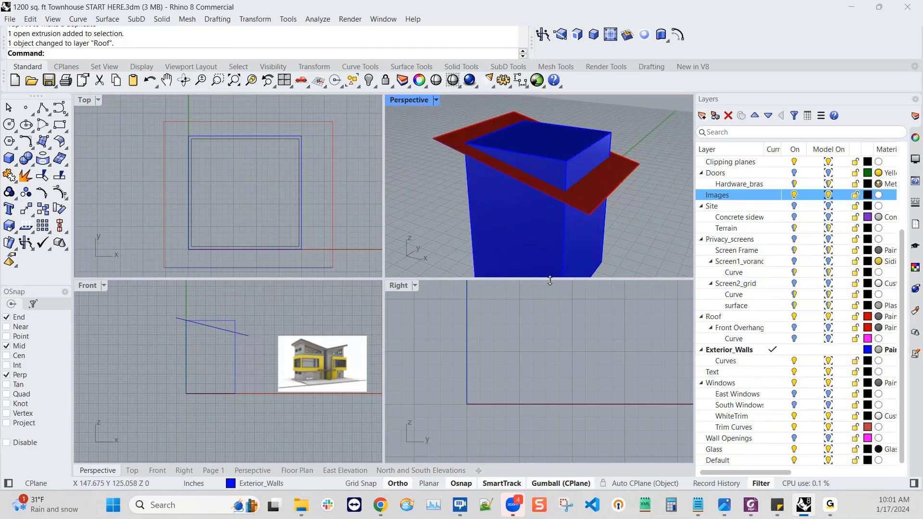
scroll(570, 218, up, 2)
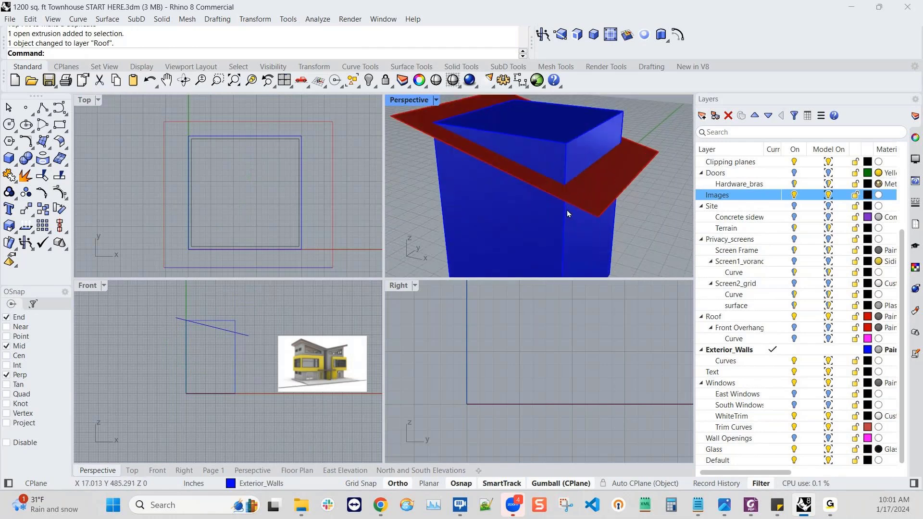
scroll(566, 210, down, 4)
right_drag(610, 220, 606, 218)
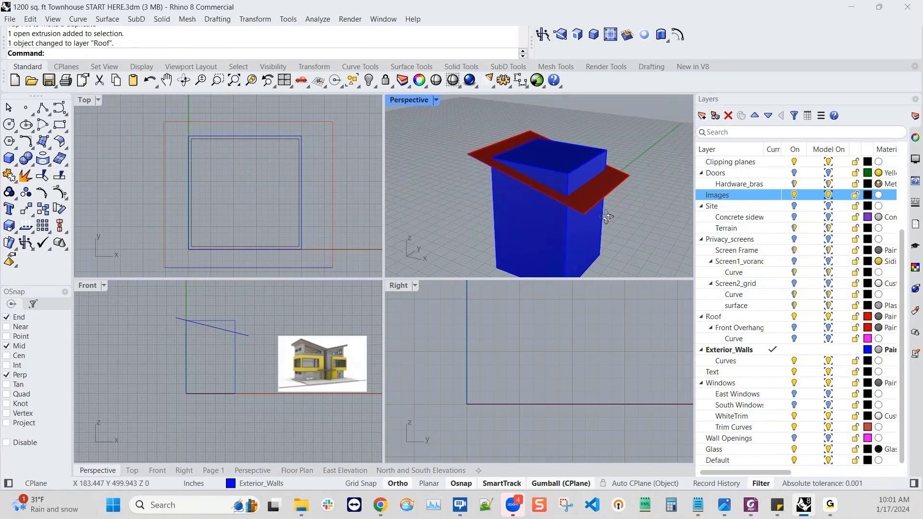
scroll(469, 157, up, 3)
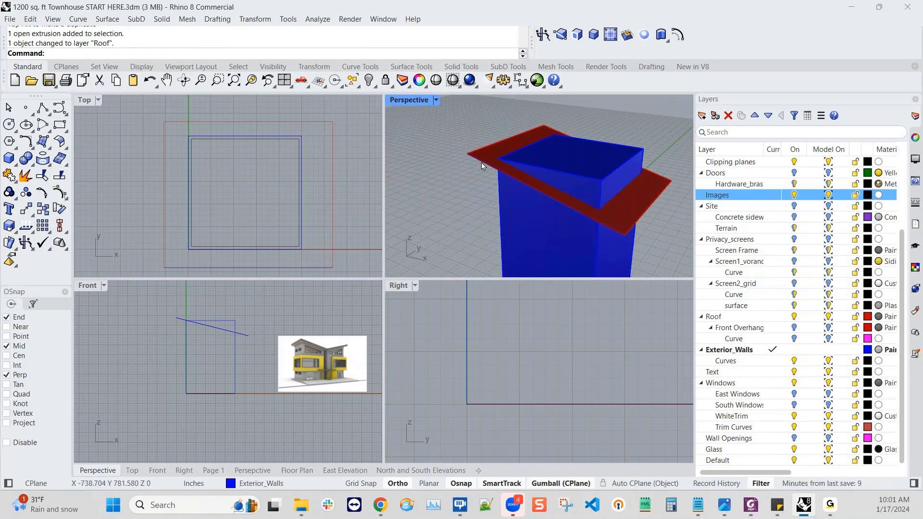
scroll(552, 160, down, 3)
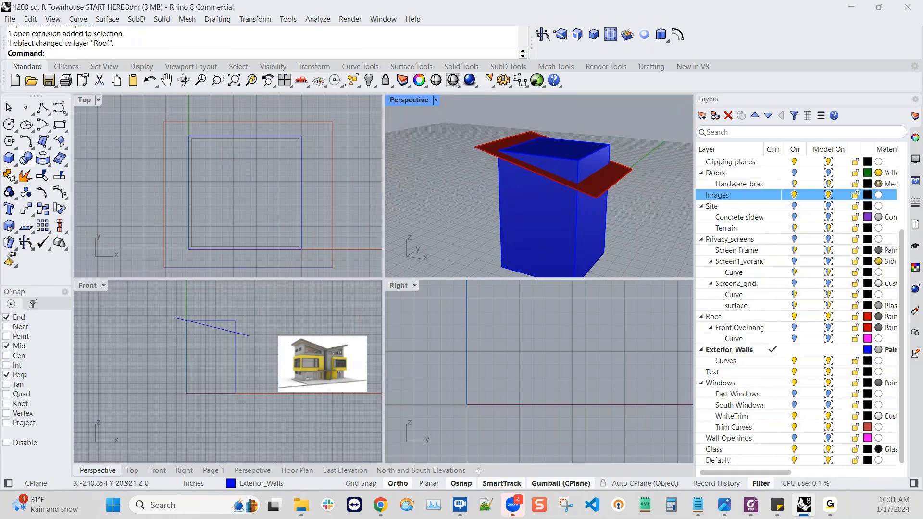
- Subtract the red sloped roof surface from the wall solid with Boolean Difference, deleting the input and cutter
click(471, 70)
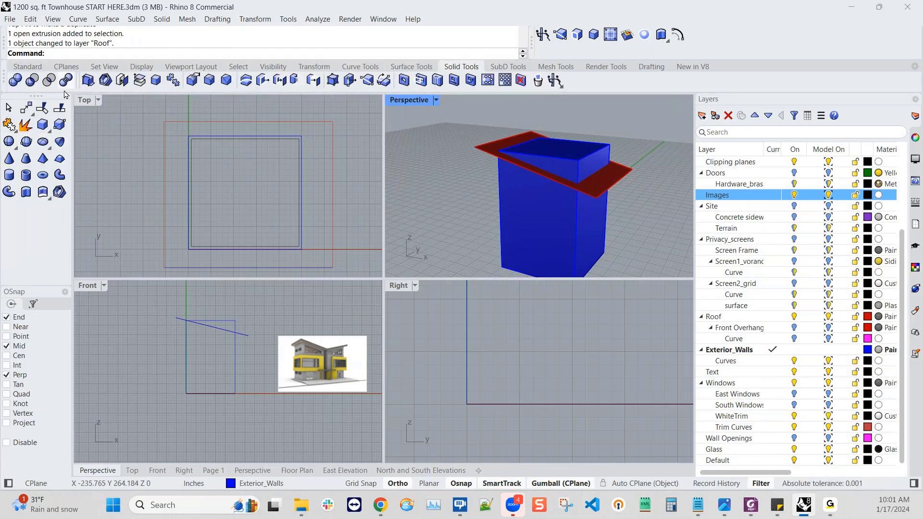
click(31, 82)
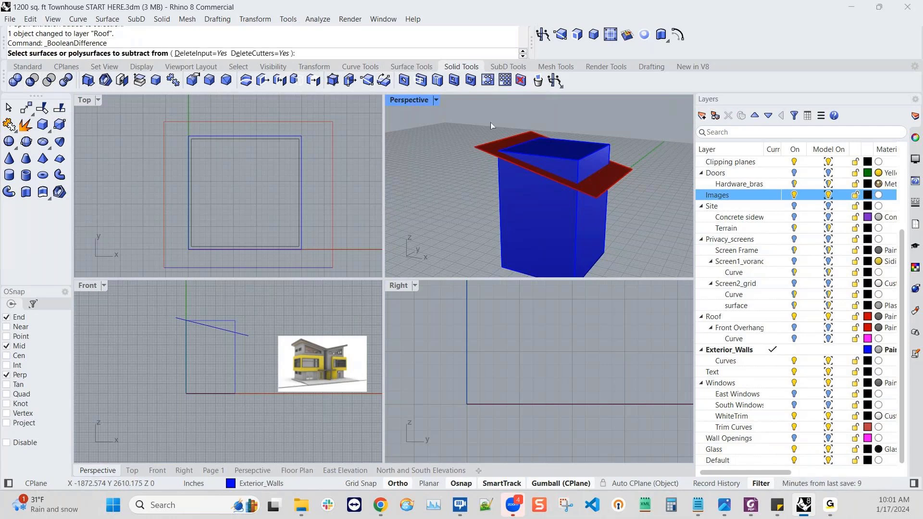
click(523, 214)
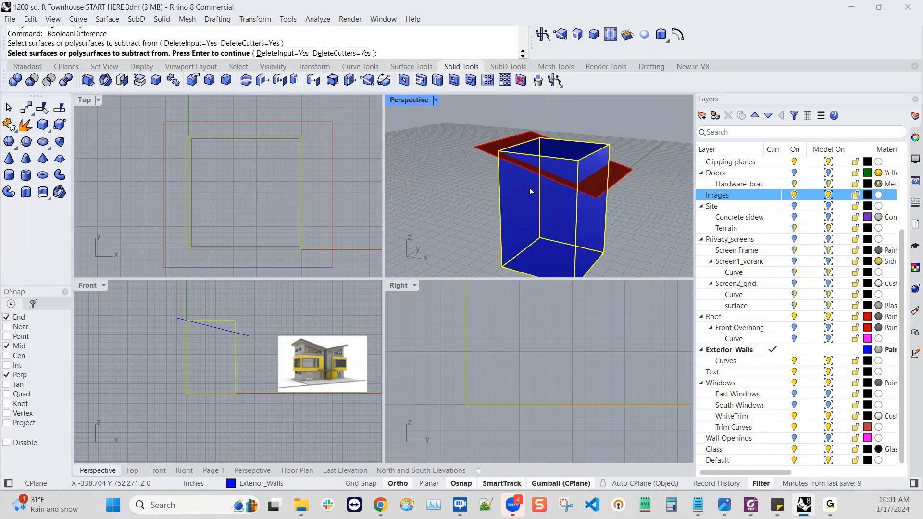
key(Return)
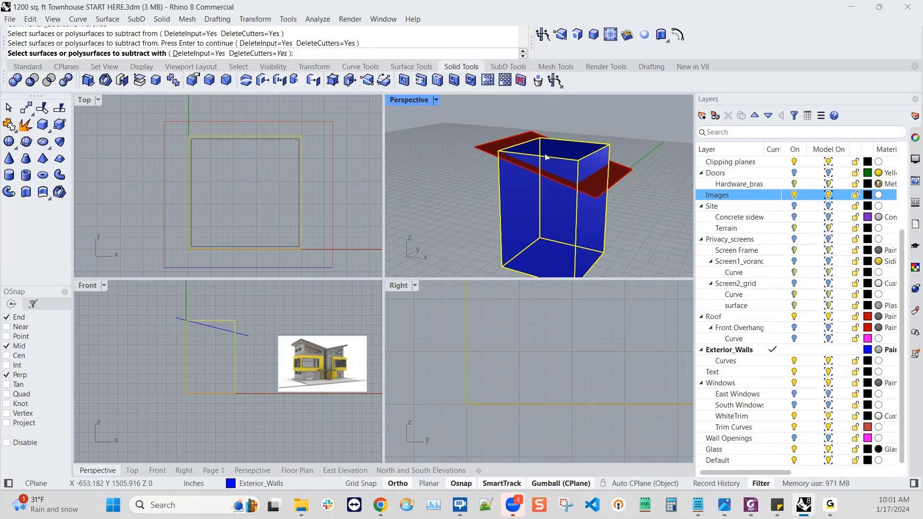
click(623, 175)
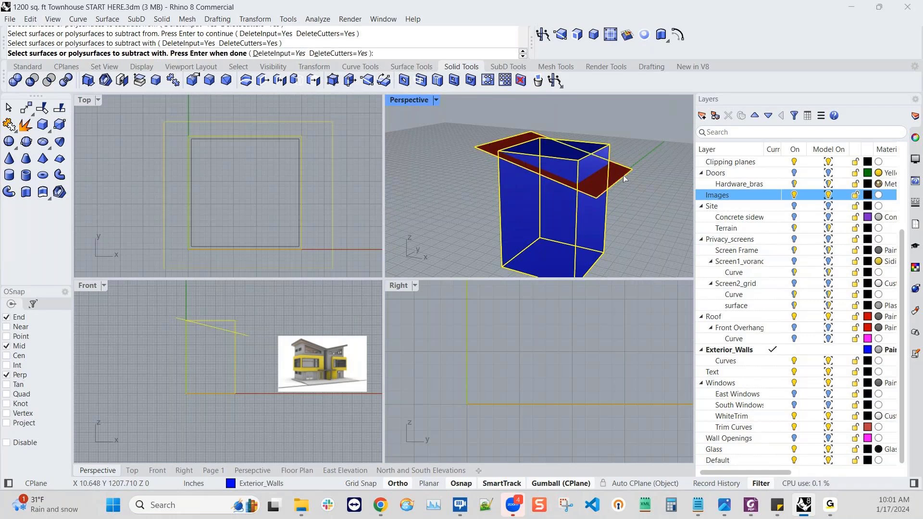
key(Return)
right_drag(610, 201, 562, 187)
scroll(572, 190, up, 5)
scroll(605, 187, down, 3)
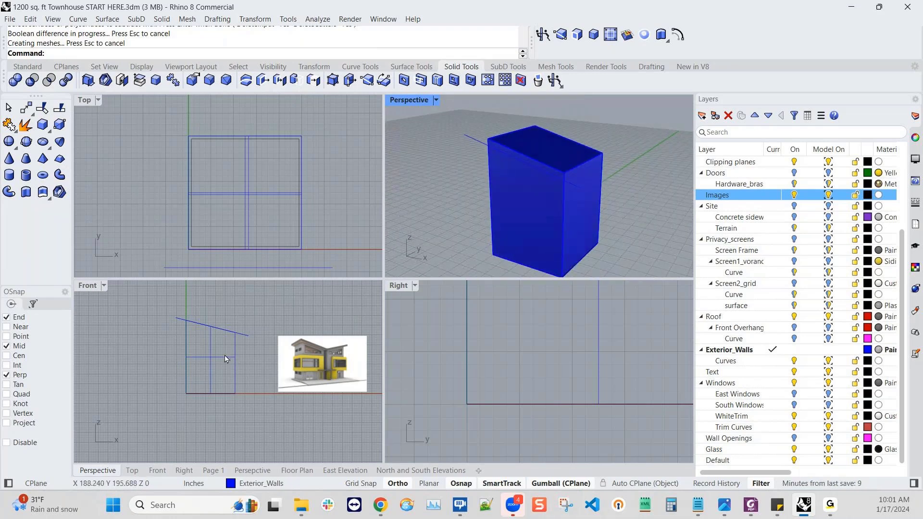
- Undo the Boolean Difference between the wall solid and the sloped roof surface
scroll(224, 355, up, 3)
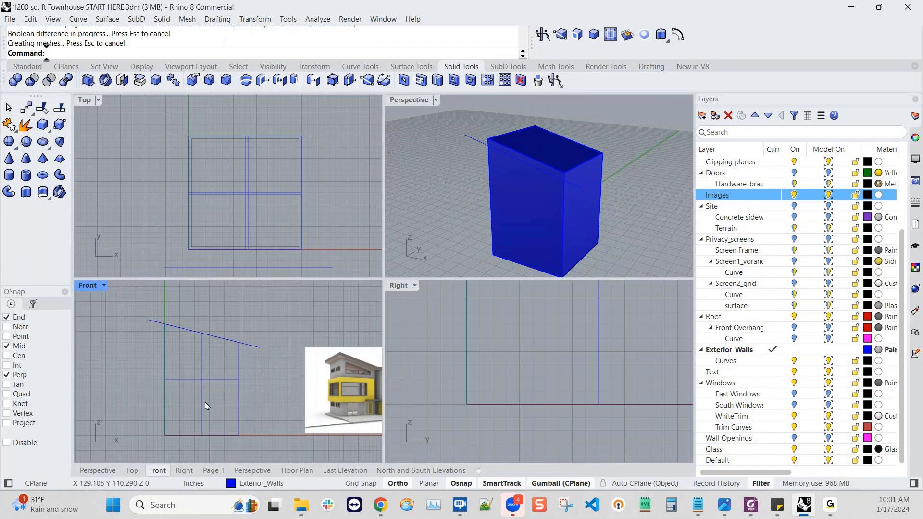
scroll(197, 375, up, 1)
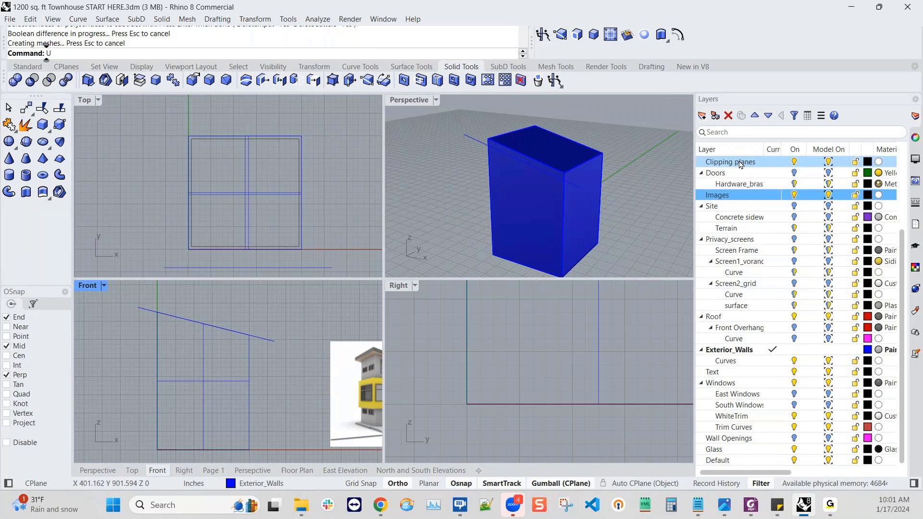
key(ctrl+z)
key(Escape)
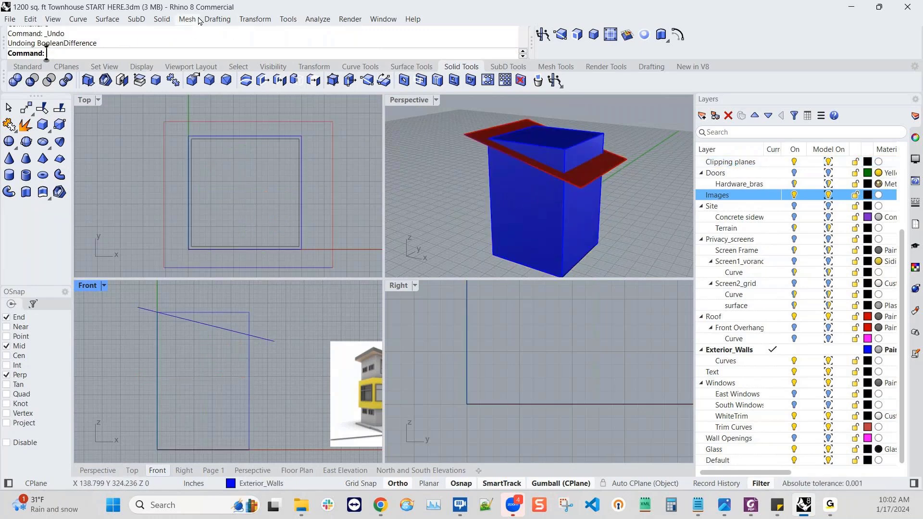
- Run Boolean Two Objects on the wall solid and the sloped roof surface, cycling through the results and accepting A minus B
click(165, 21)
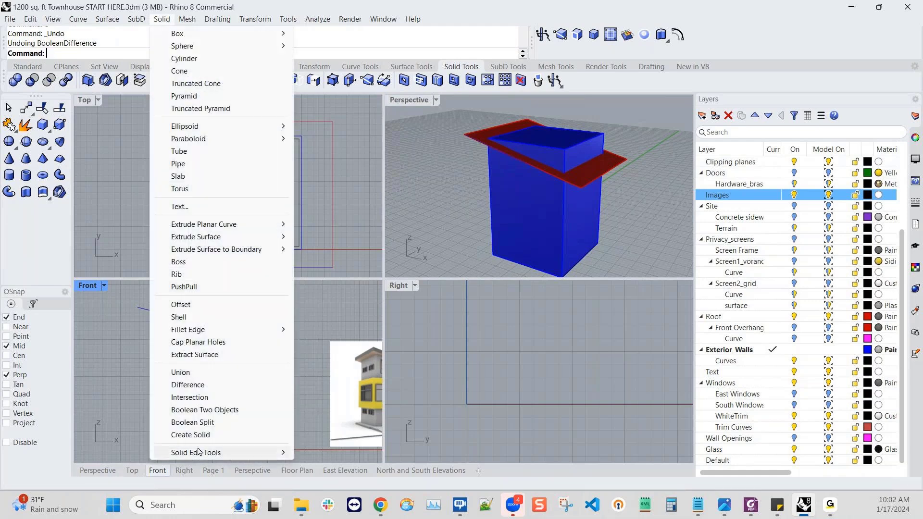
click(206, 410)
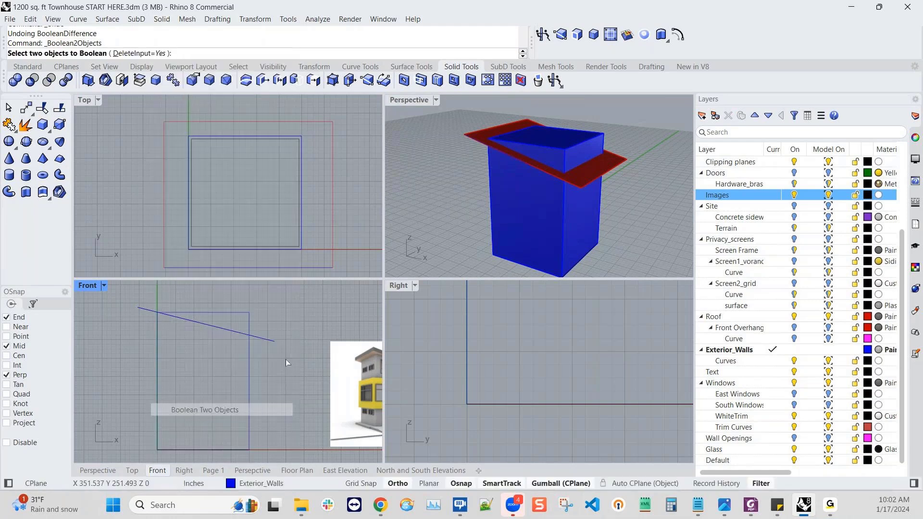
click(491, 183)
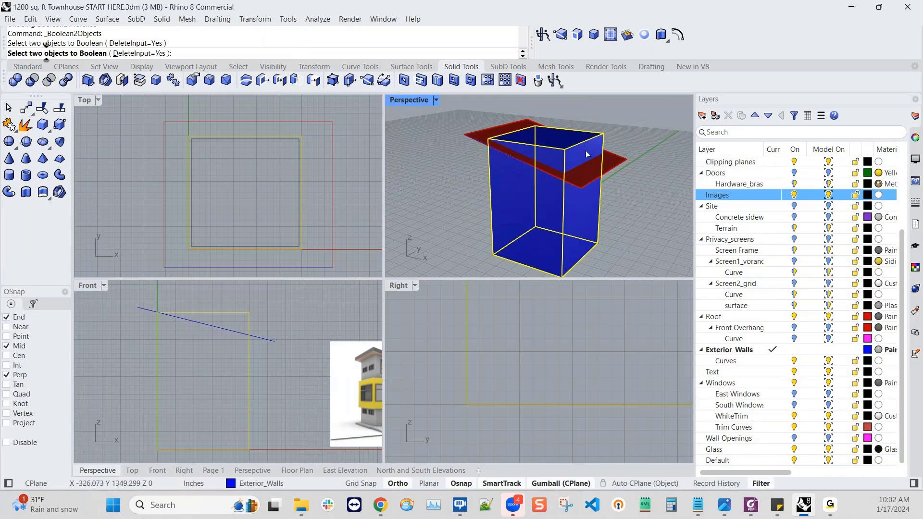
click(612, 166)
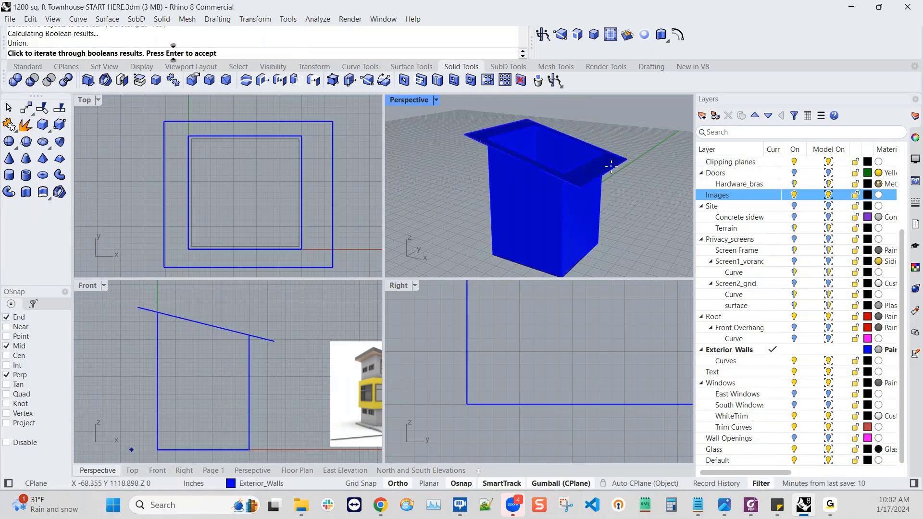
click(623, 197)
click(623, 198)
click(623, 199)
click(623, 199)
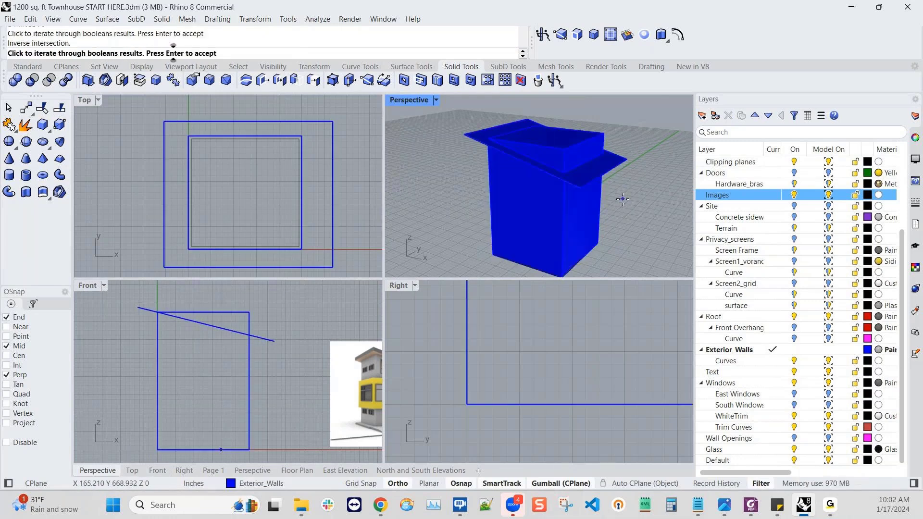
click(622, 200)
click(620, 201)
click(619, 203)
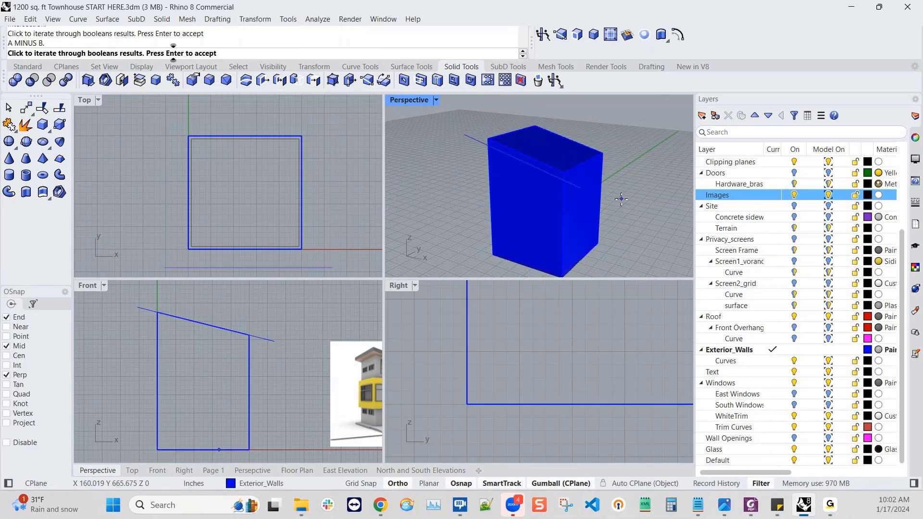
click(619, 201)
click(618, 199)
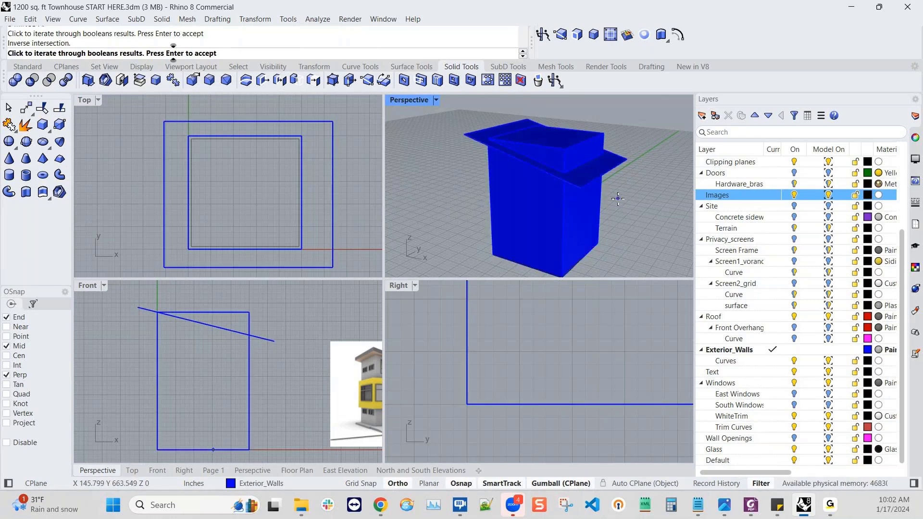
click(619, 199)
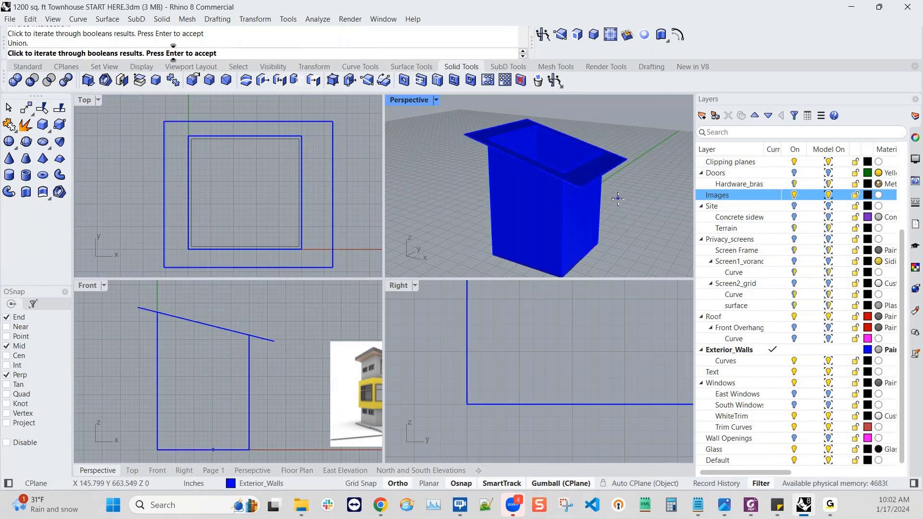
click(635, 222)
click(636, 221)
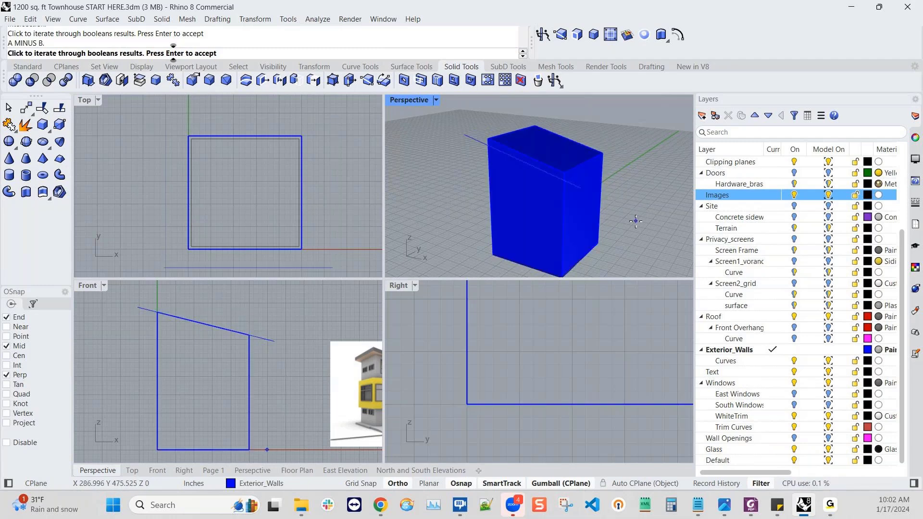
click(636, 221)
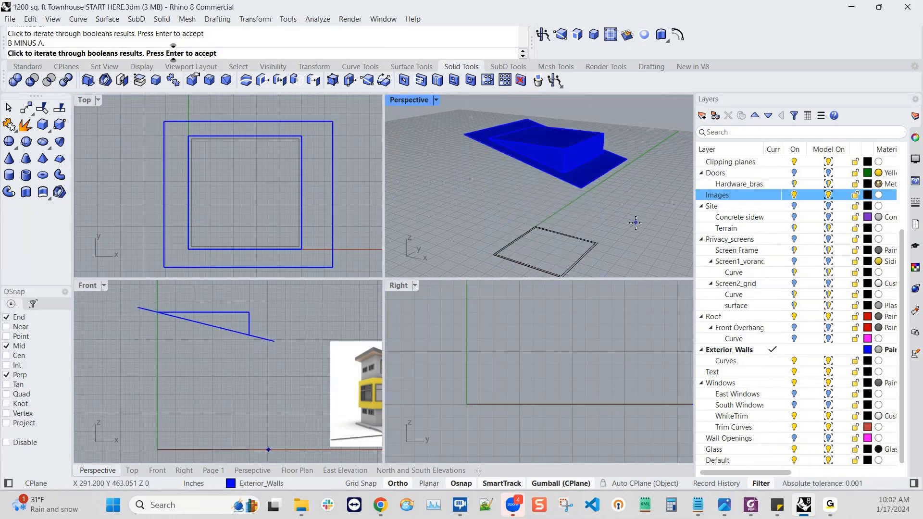
click(634, 222)
click(627, 225)
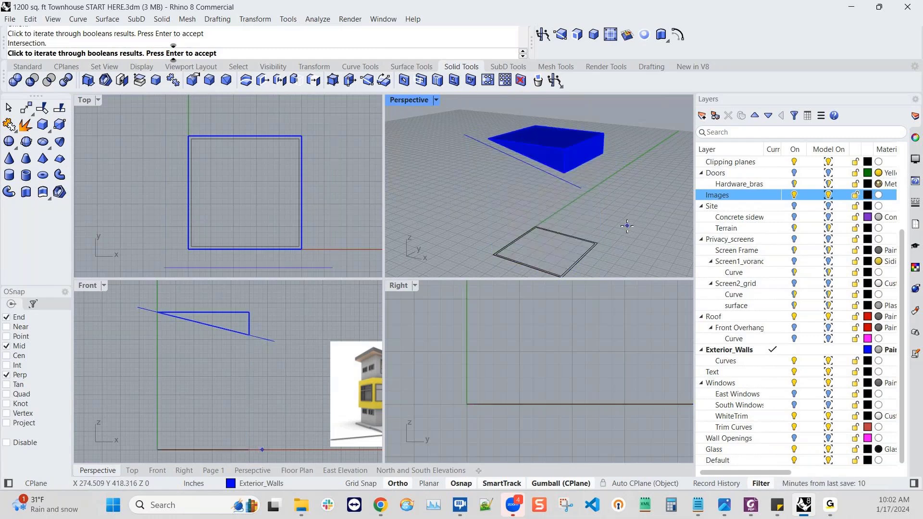
click(627, 226)
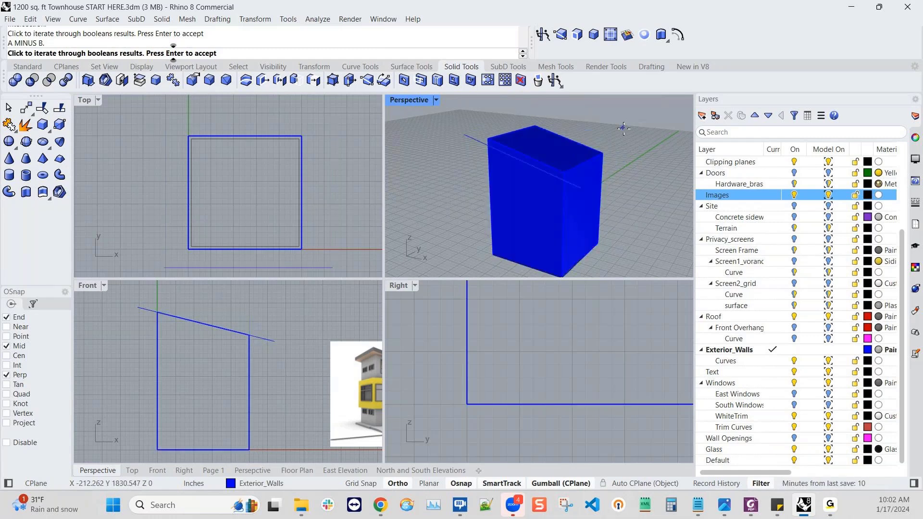
key(Return)
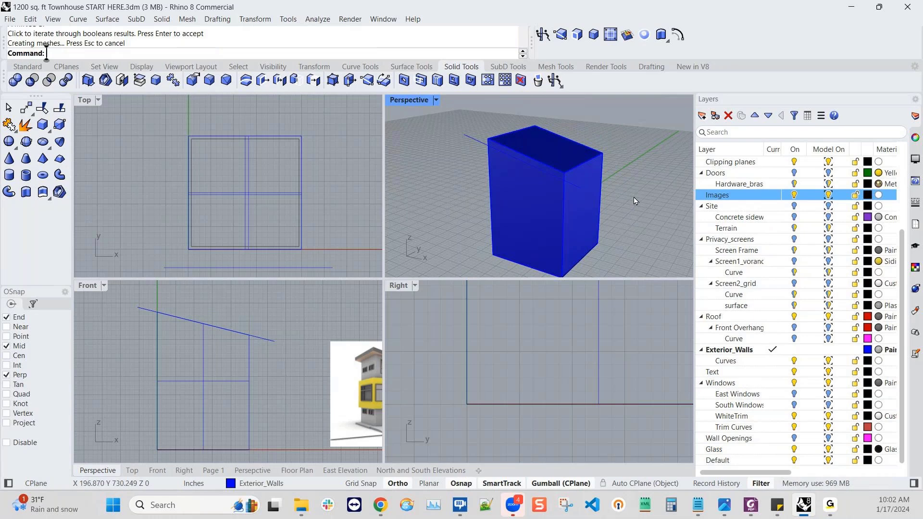
- Delete the leftover sloped line in front of the wall solid
right_drag(580, 181, 481, 115)
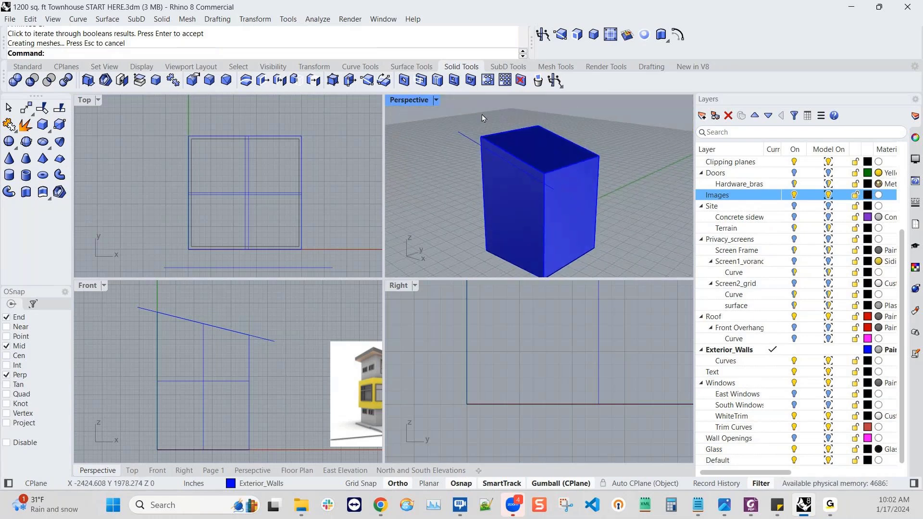
click(462, 135)
key(Delete)
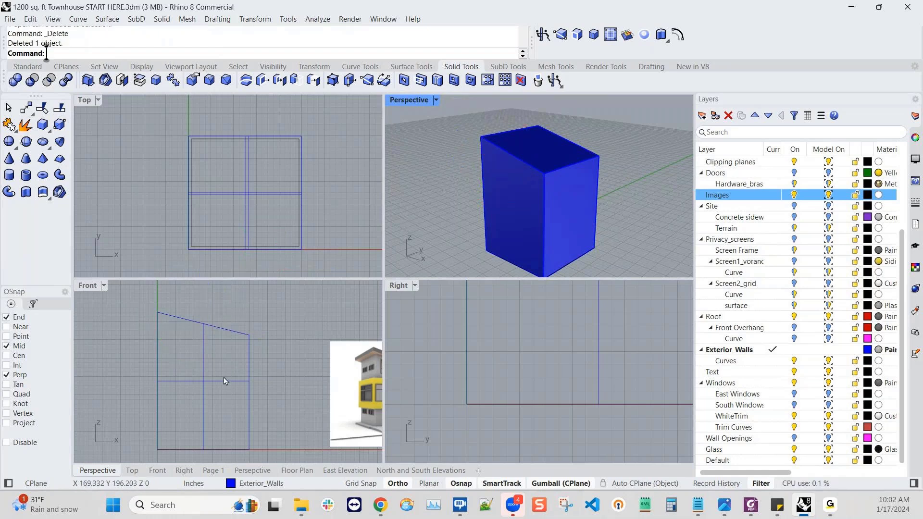
- Examine the wall solid's sloped top face from several angles in the perspective view
scroll(167, 389, up, 2)
scroll(186, 382, down, 2)
right_drag(517, 218, 561, 204)
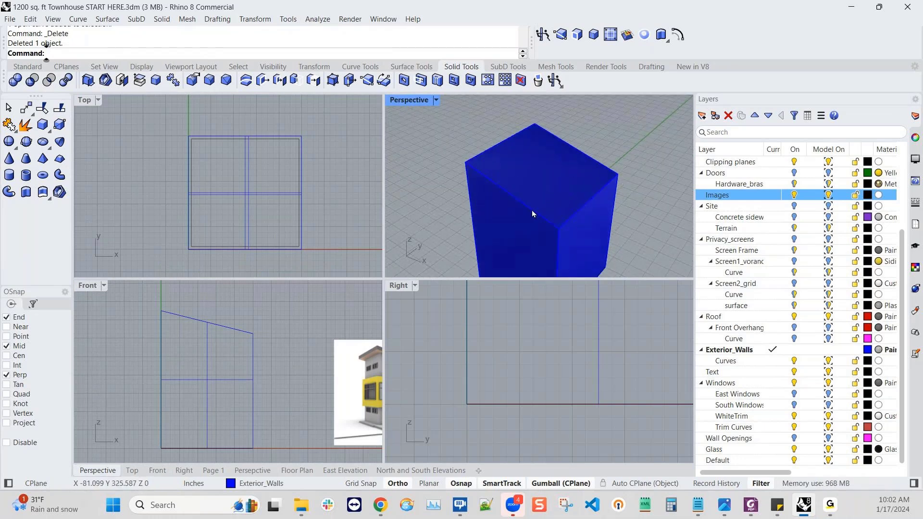
scroll(531, 210, up, 2)
scroll(531, 212, down, 2)
shift+right_drag(561, 192, 562, 187)
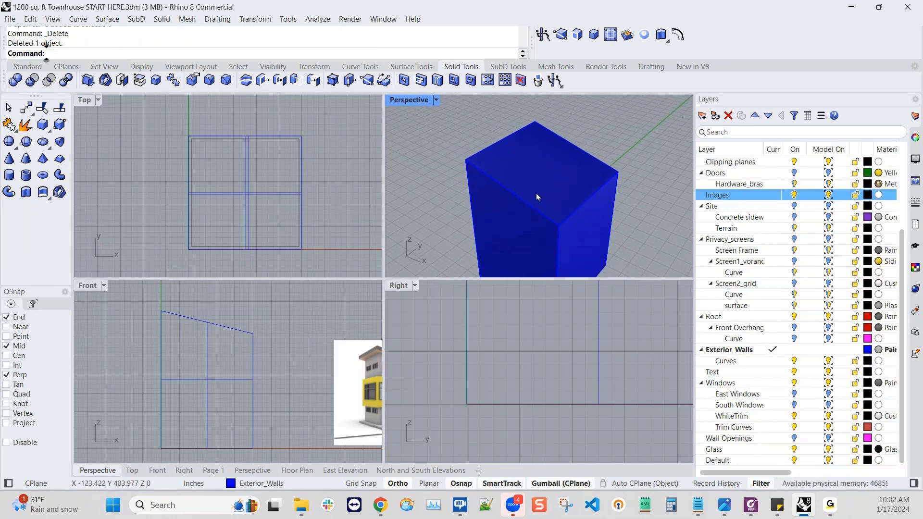
right_drag(552, 196, 562, 198)
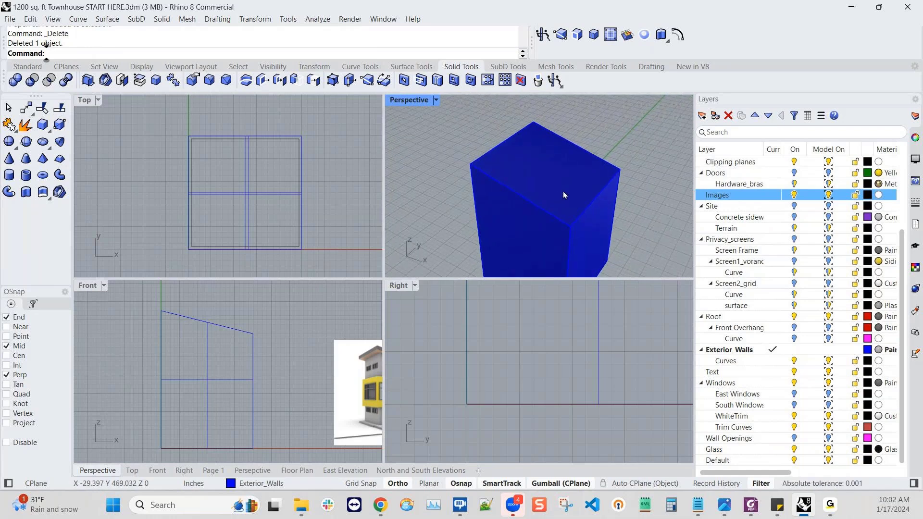
right_drag(552, 173, 551, 166)
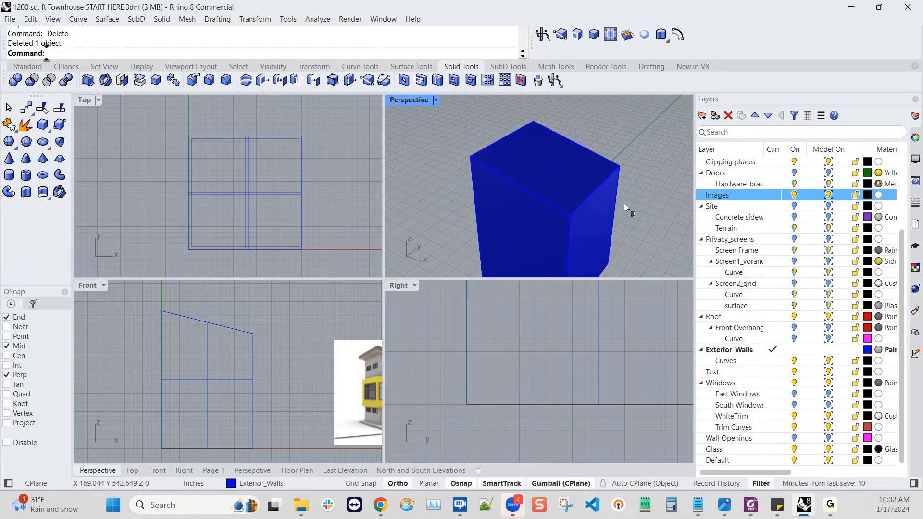
right_drag(624, 204, 592, 195)
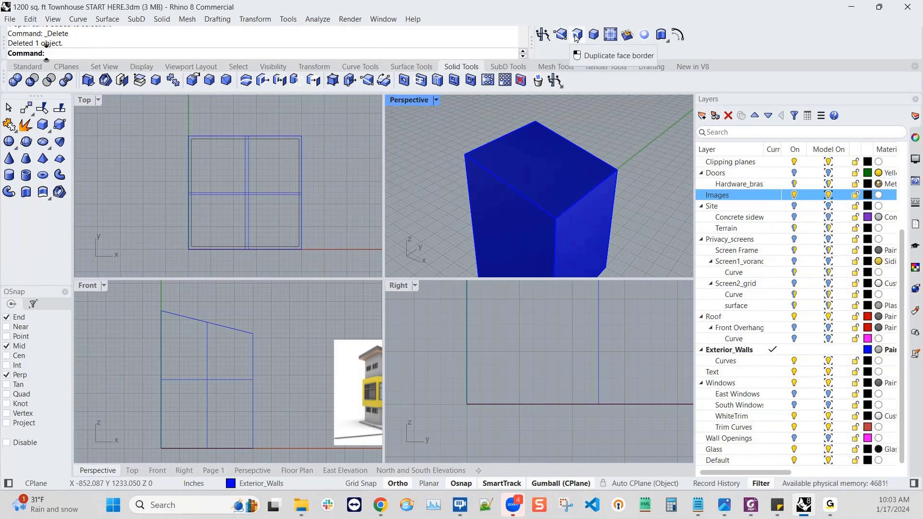
- Duplicate the face border of the wall solid's sloped top with output on the current layer
click(79, 19)
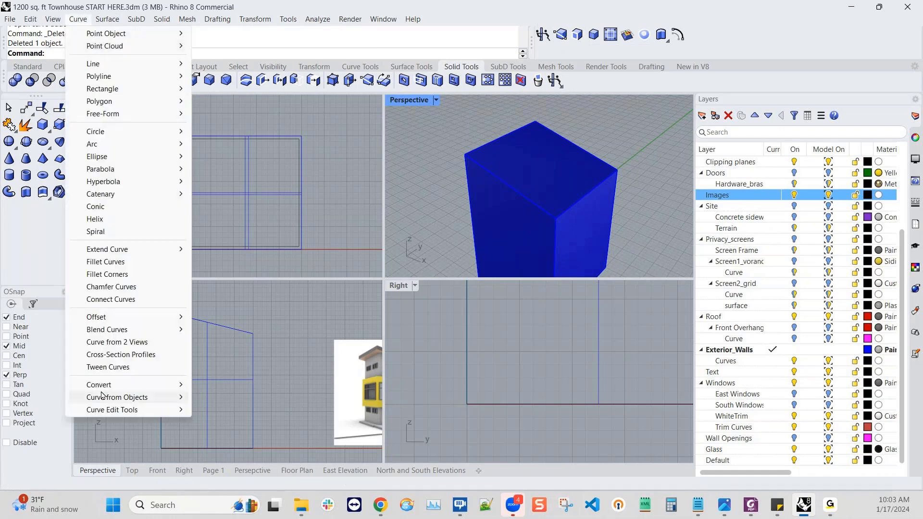
mouse_move(110, 396)
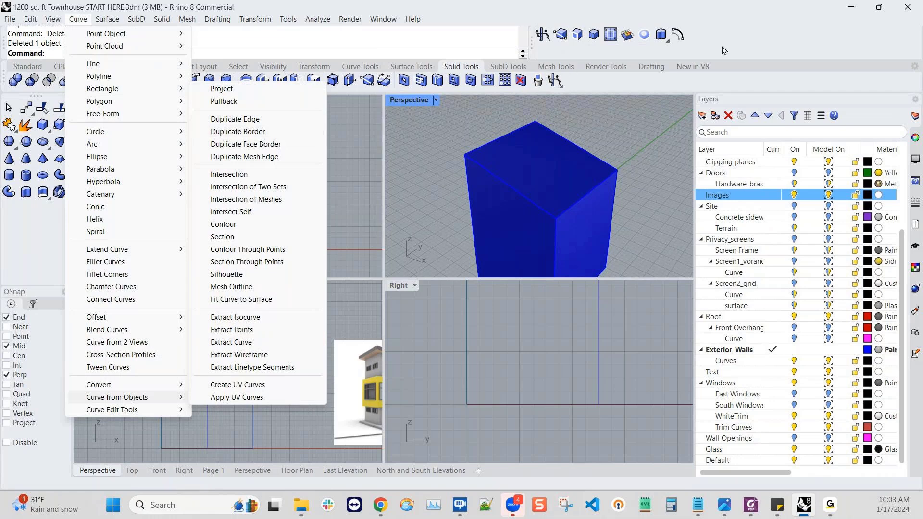
click(630, 125)
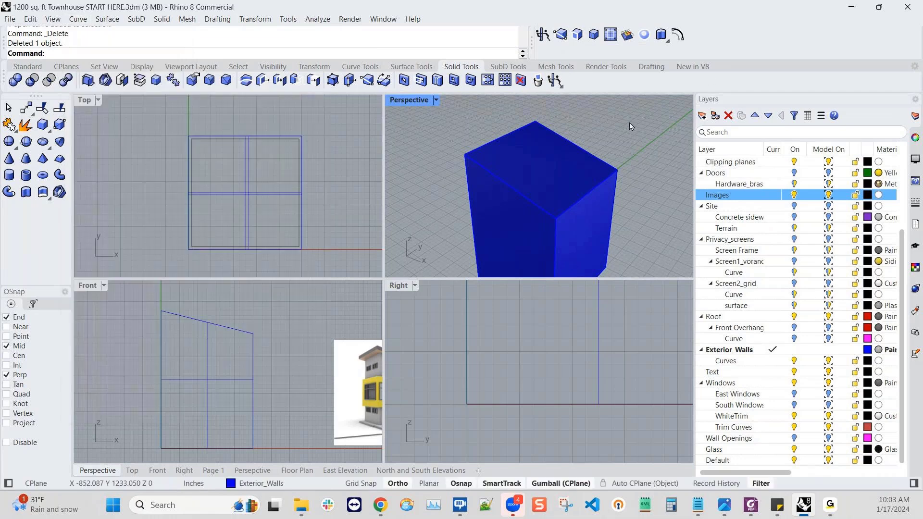
click(577, 35)
click(565, 174)
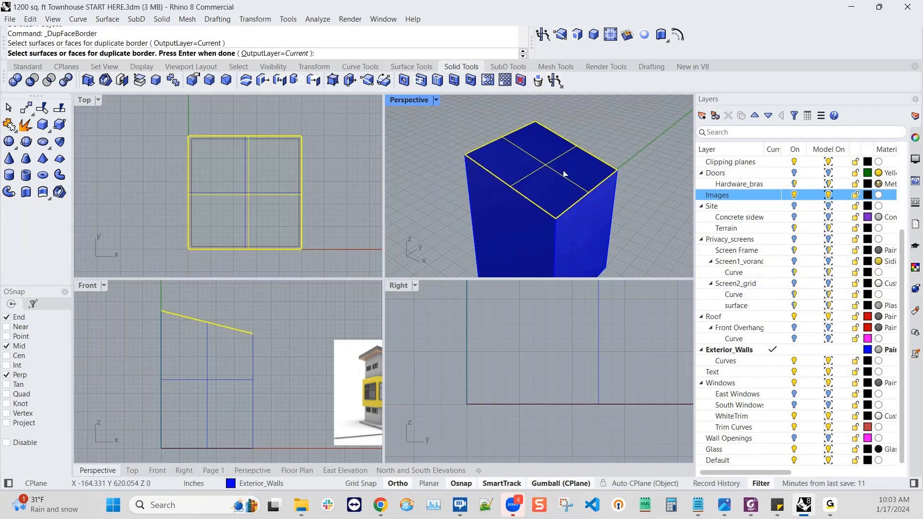
key(Return)
- Enable automatic object-based CPlane alignment so the construction plane follows the slope of the duplicated border
right_drag(574, 193, 649, 175)
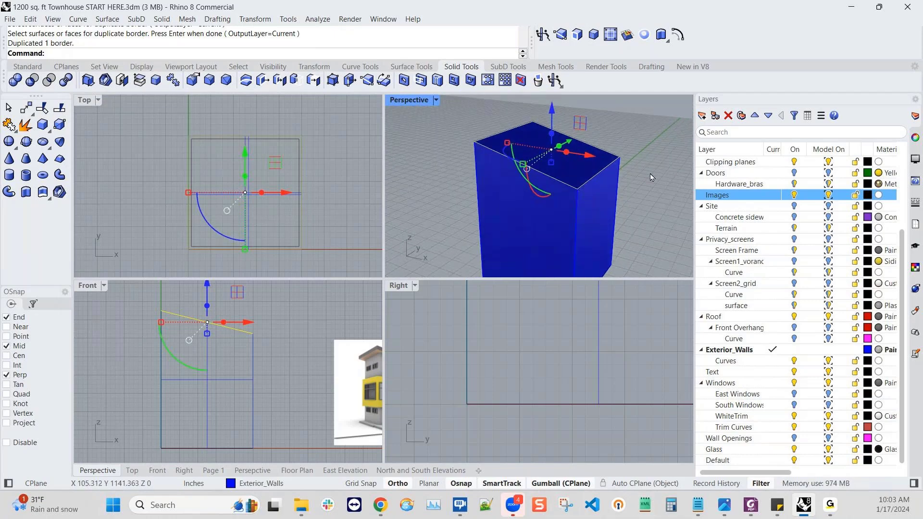
click(647, 488)
right_drag(647, 205, 621, 207)
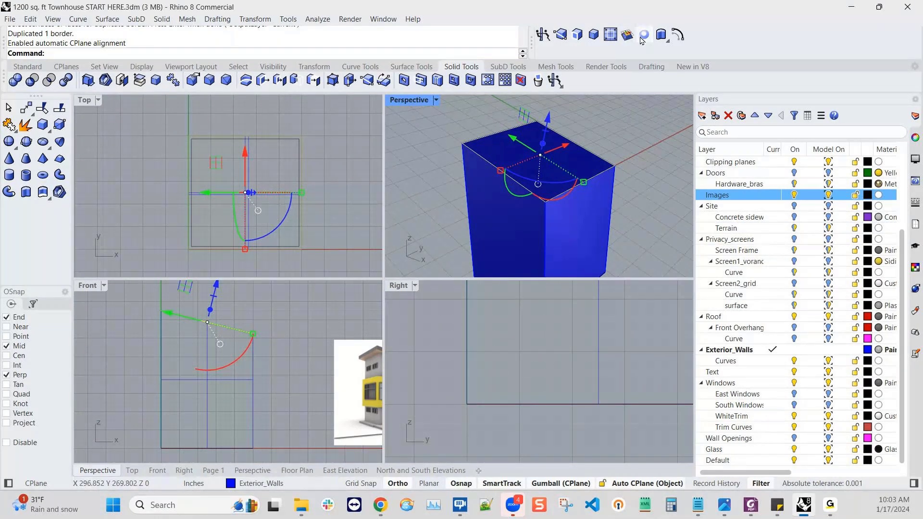
mouse_move(613, 211)
right_down()
mouse_move(622, 197)
mouse_move(633, 224)
mouse_move(607, 197)
right_up()
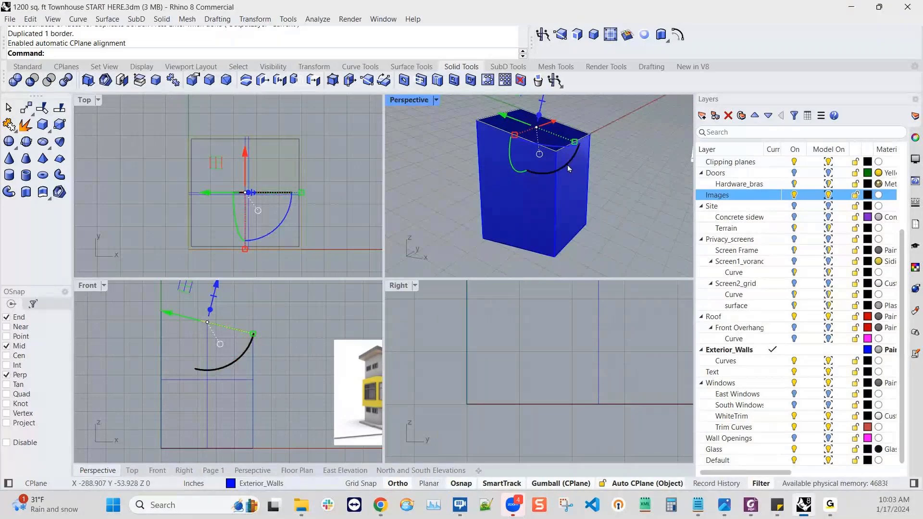
right_drag(567, 166, 499, 131)
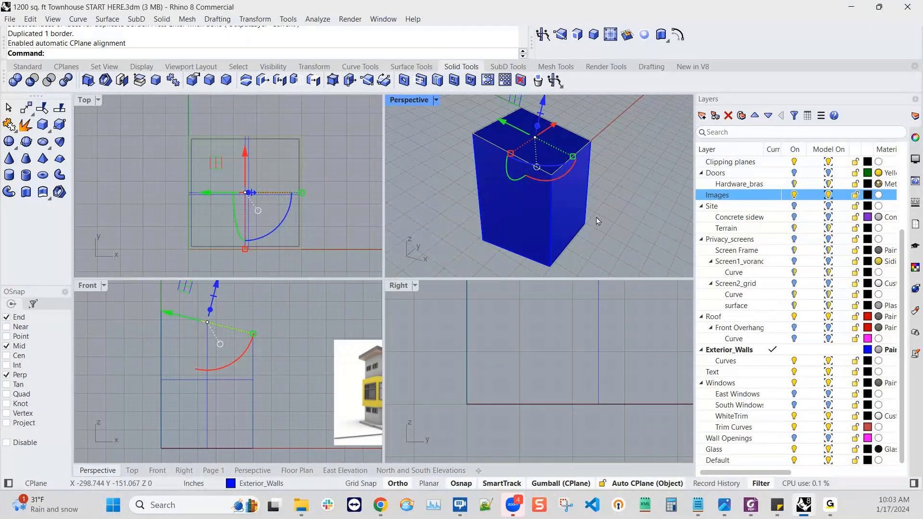
right_drag(597, 217, 570, 134)
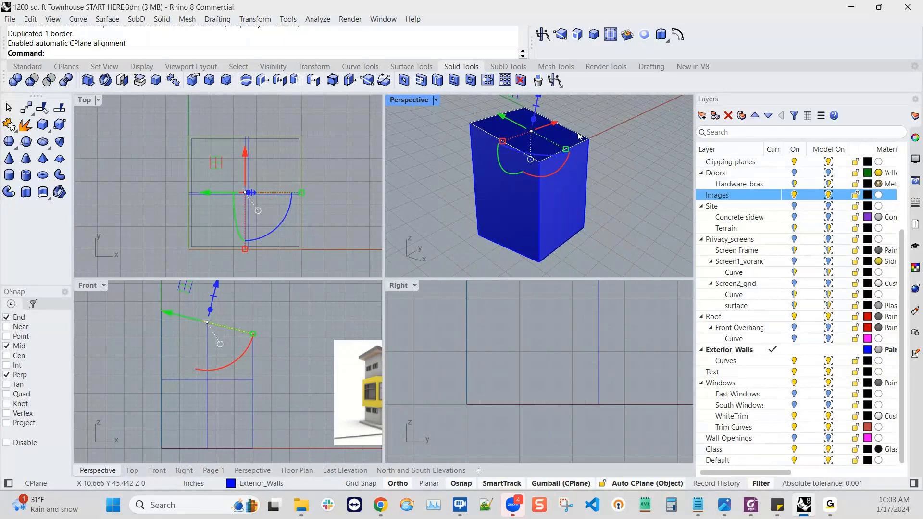
shift+right_drag(579, 137, 580, 155)
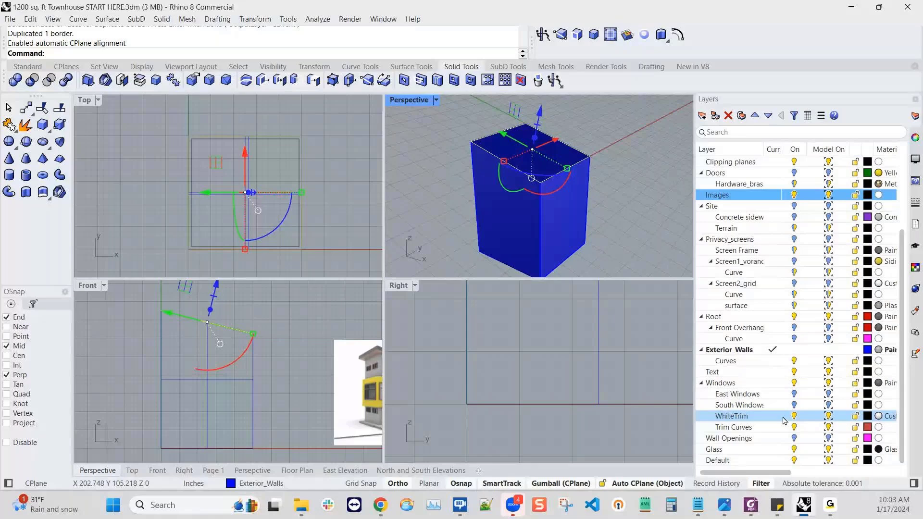
- Make Roof the current layer and offset the duplicated top border 36 inches outward
click(773, 317)
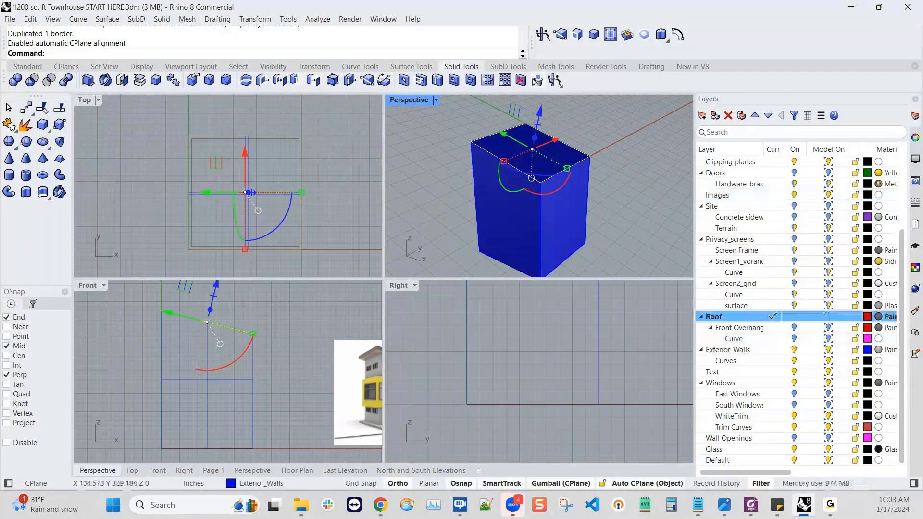
click(661, 35)
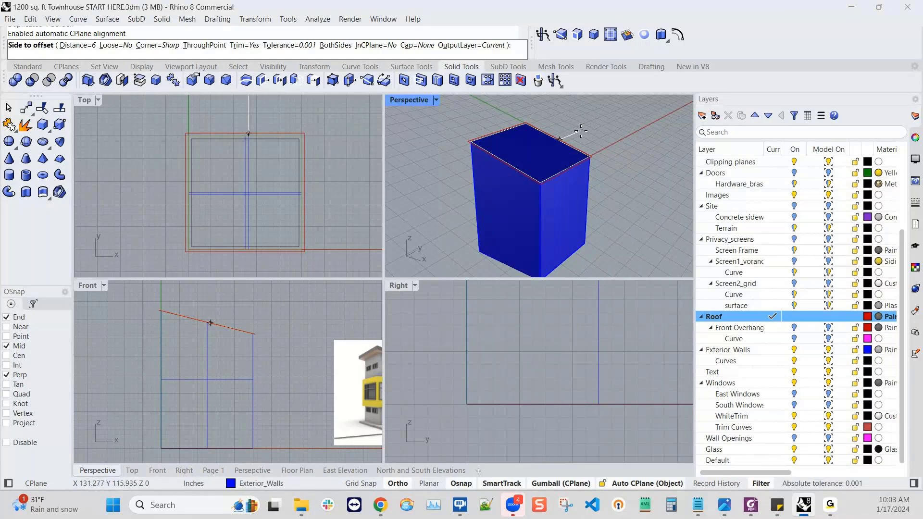
text(3)
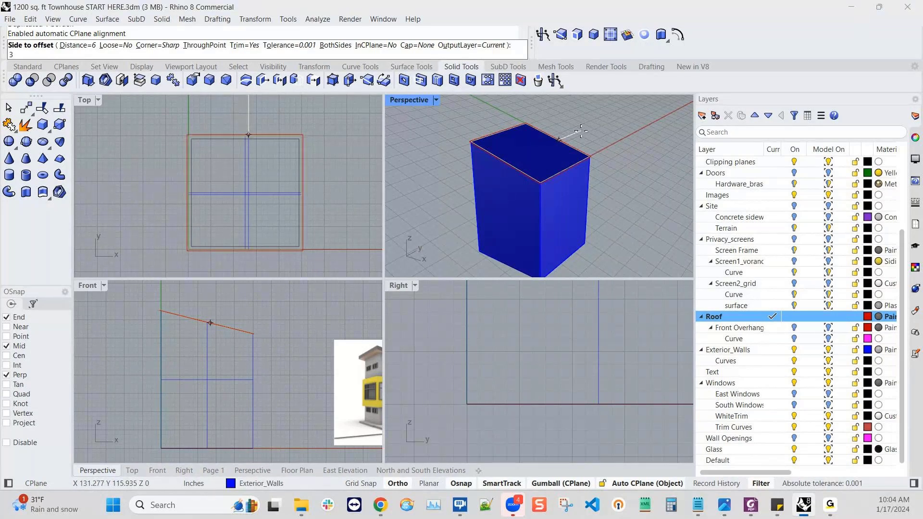
text(6)
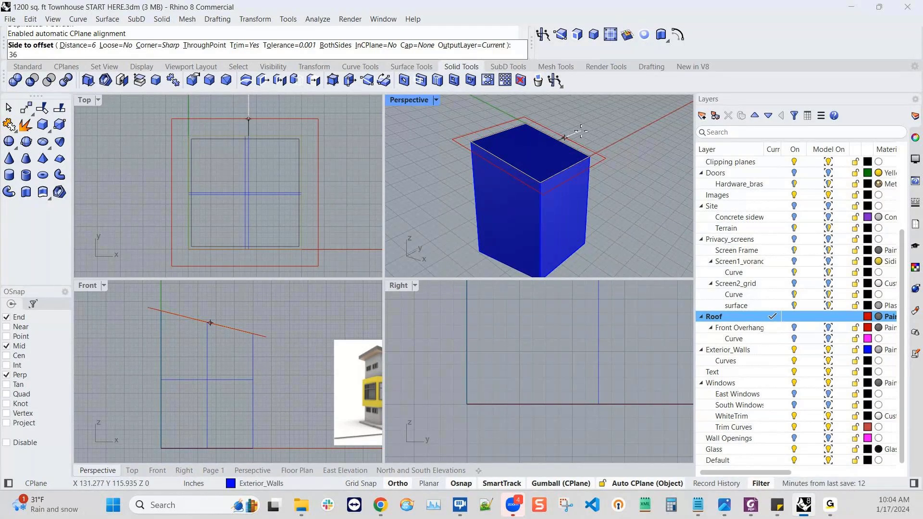
click(581, 132)
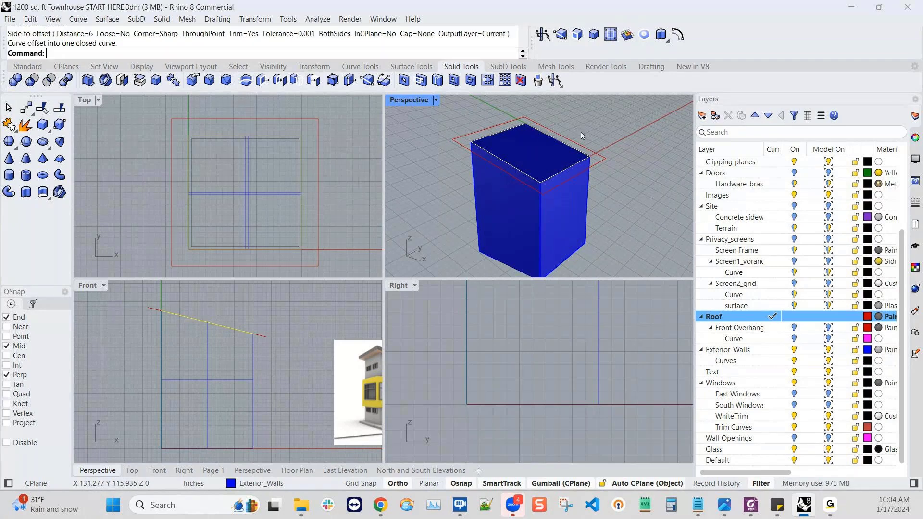
- Create a planar surface on the Roof layer from the closed outward-offset roof outline
click(611, 165)
right_drag(605, 188, 610, 200)
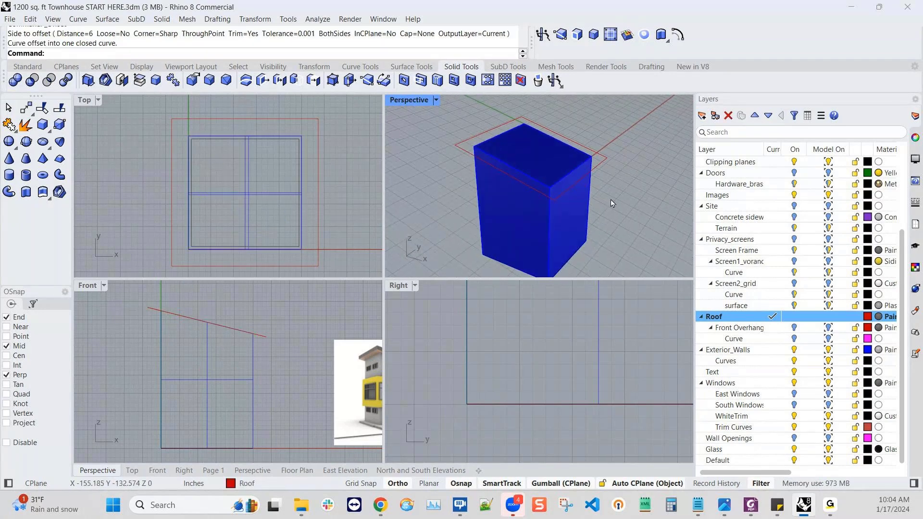
click(599, 154)
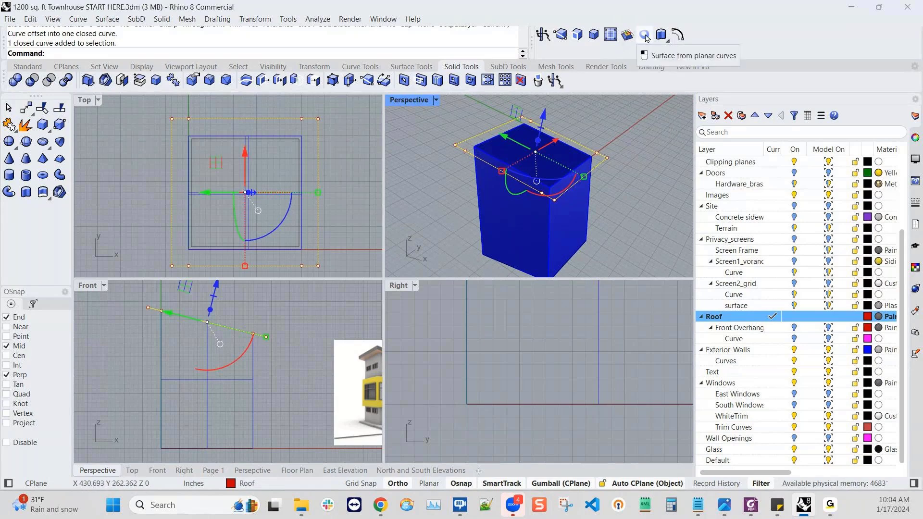
click(109, 19)
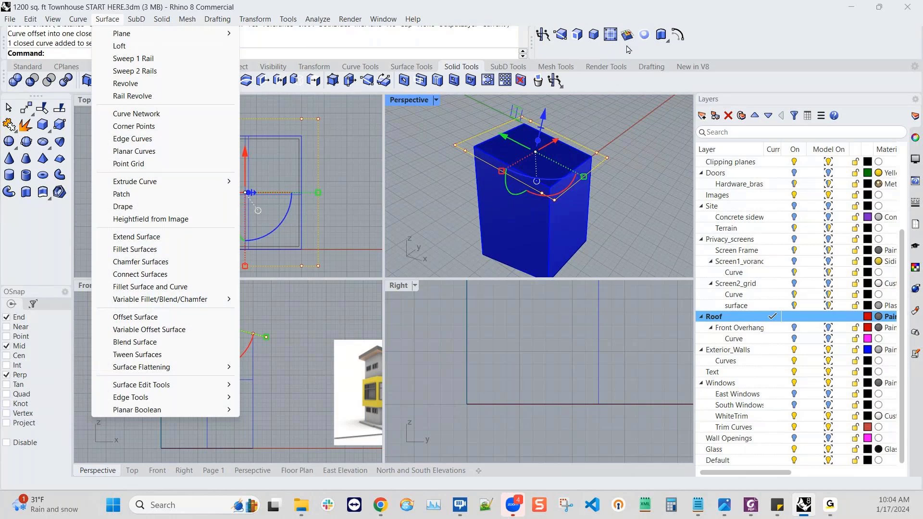
click(645, 37)
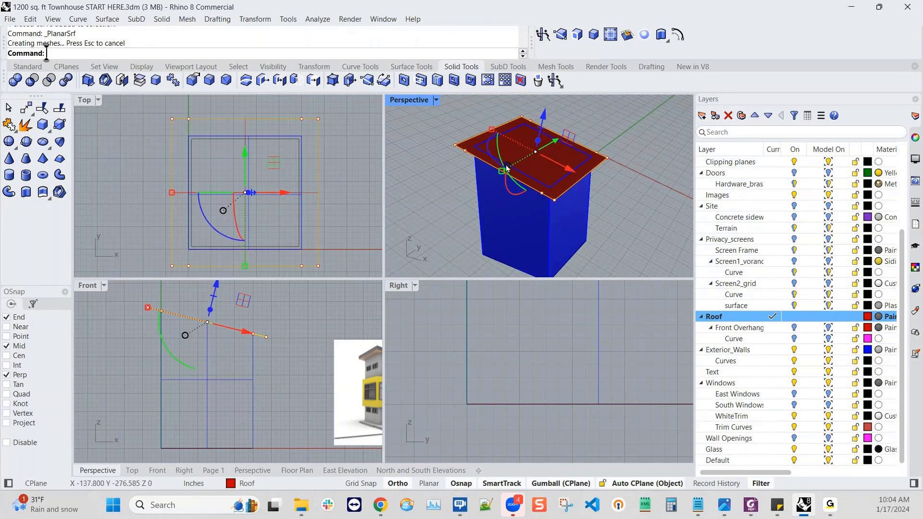
key(Escape)
scroll(541, 193, up, 6)
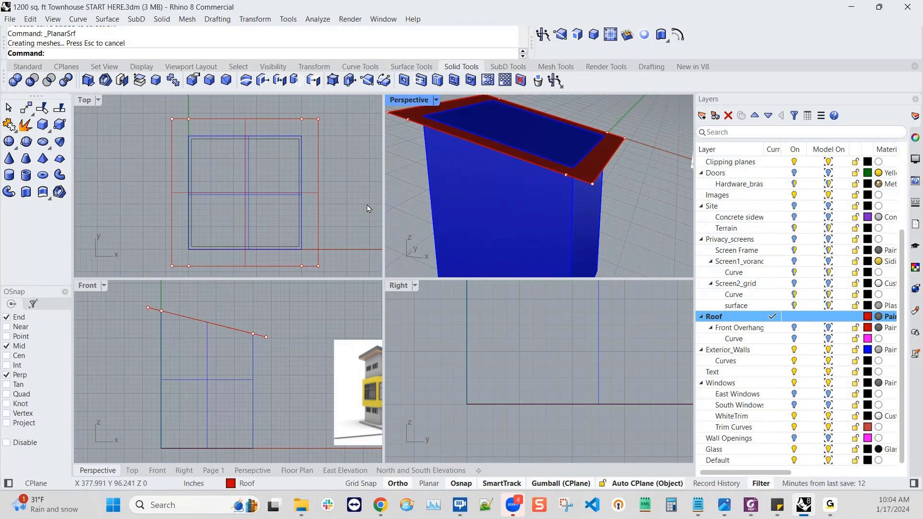
right_drag(621, 158, 618, 181)
scroll(615, 177, down, 2)
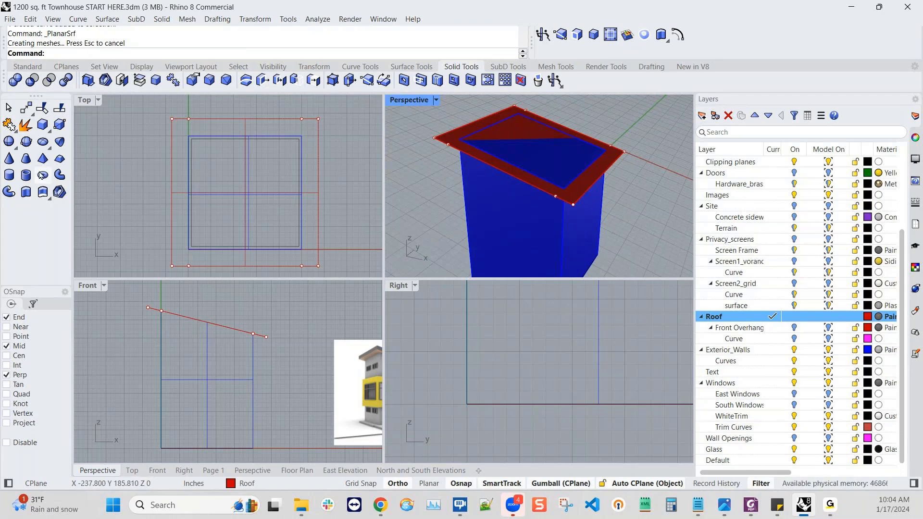
key(Escape)
click(38, 70)
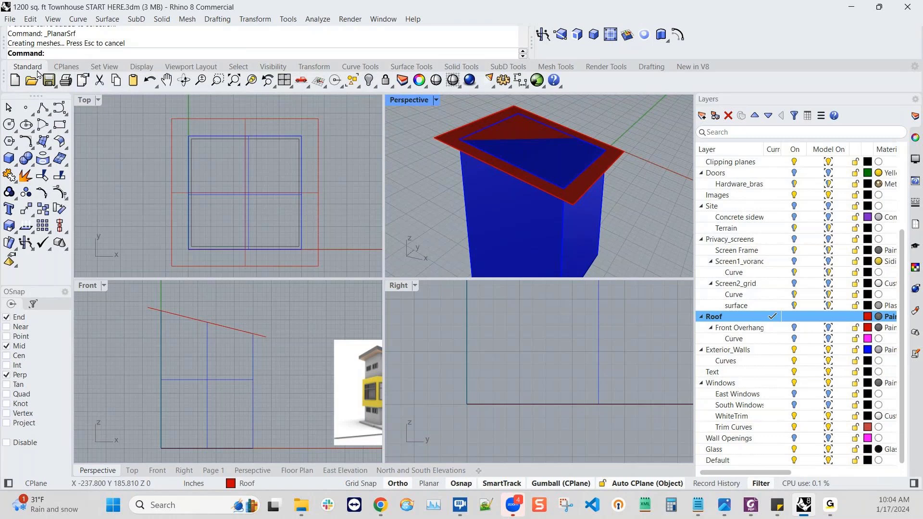
click(61, 178)
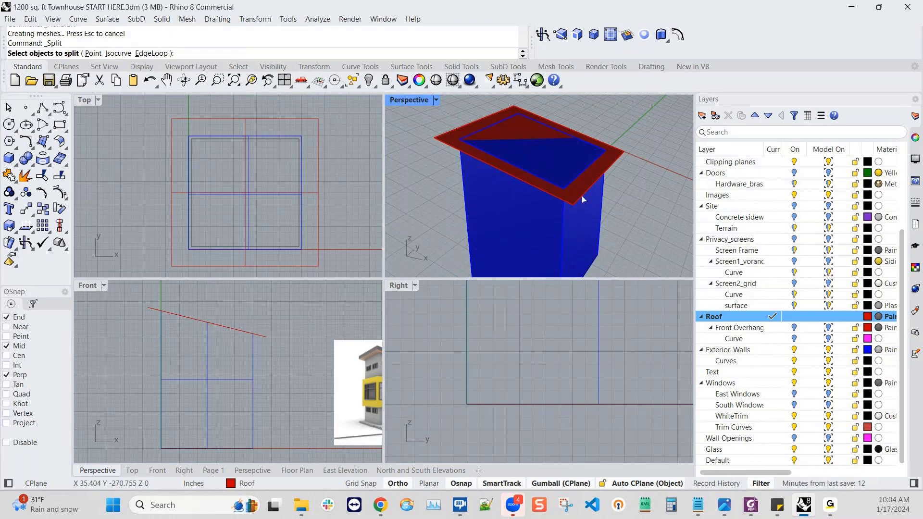
right_drag(581, 199, 562, 208)
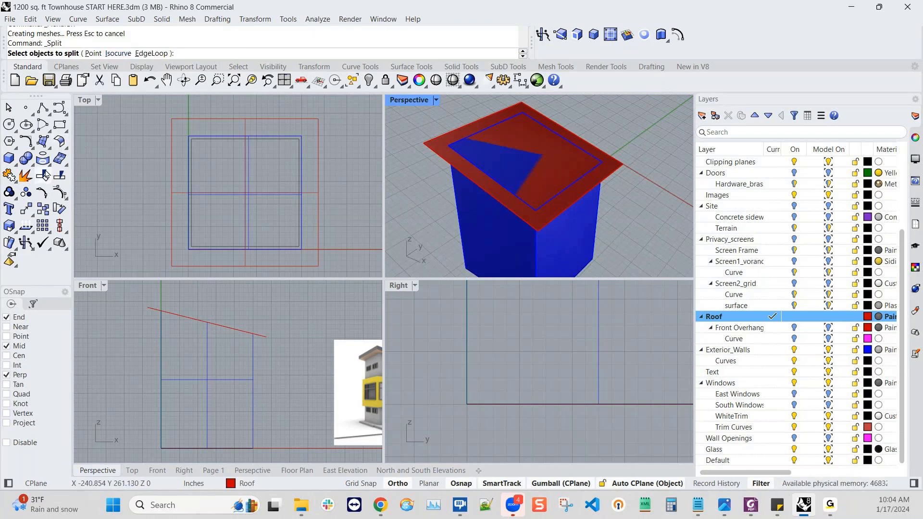
key(Escape)
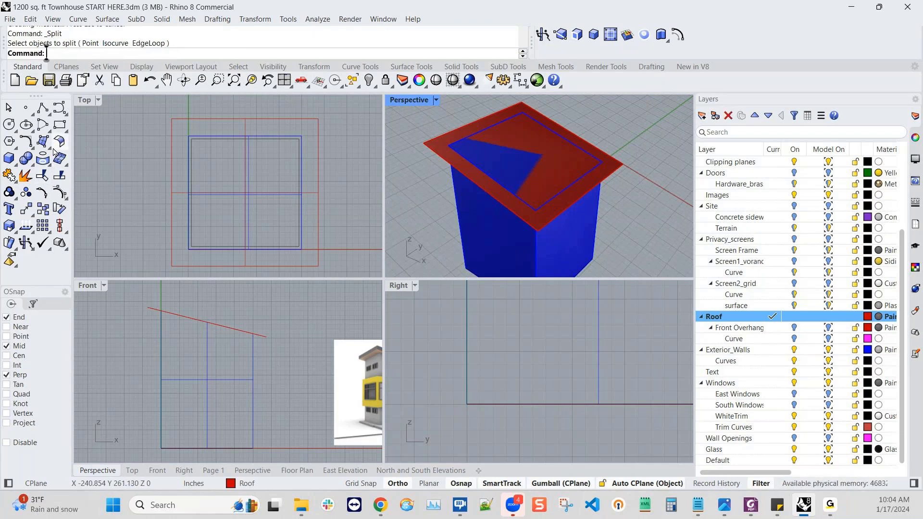
- Split the roof surface along a V-direction isocurve through the wall solid's top corner at the low end of the slope
click(59, 175)
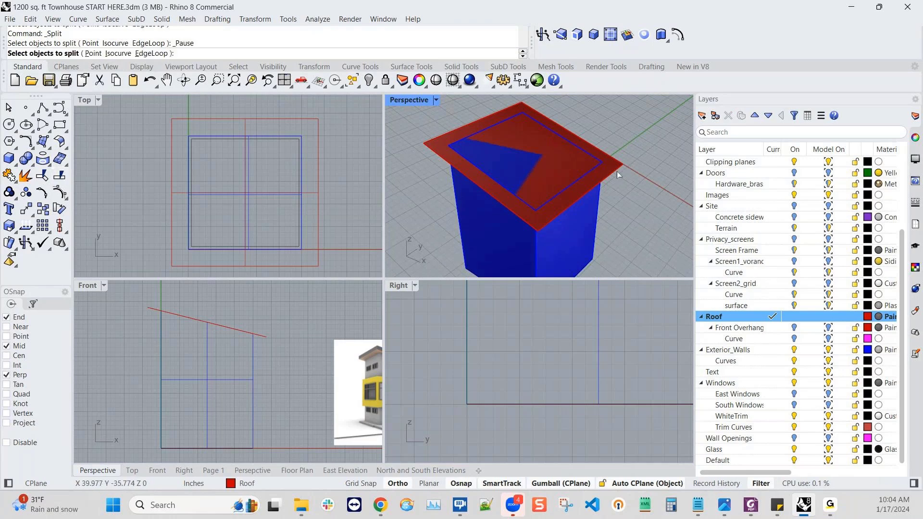
mouse_move(618, 182)
right_down()
mouse_move(634, 180)
mouse_move(624, 181)
right_up()
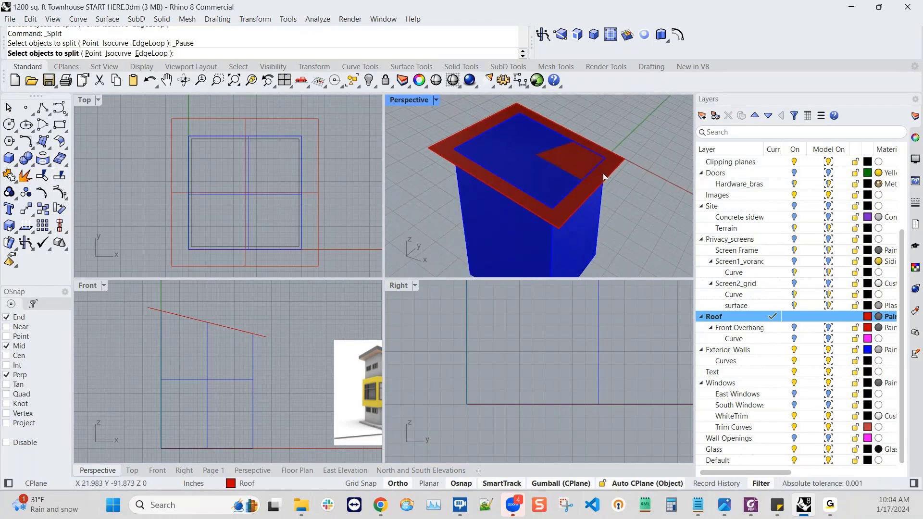
click(604, 171)
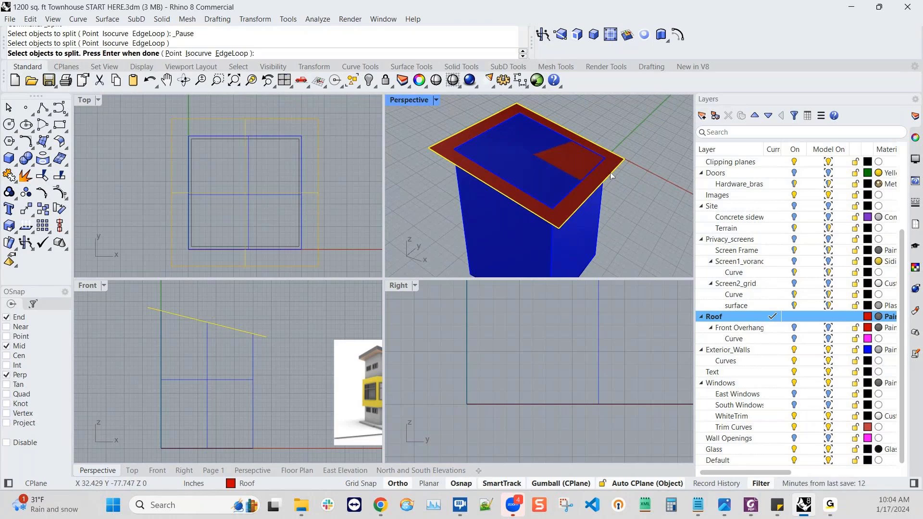
right_drag(610, 173, 610, 175)
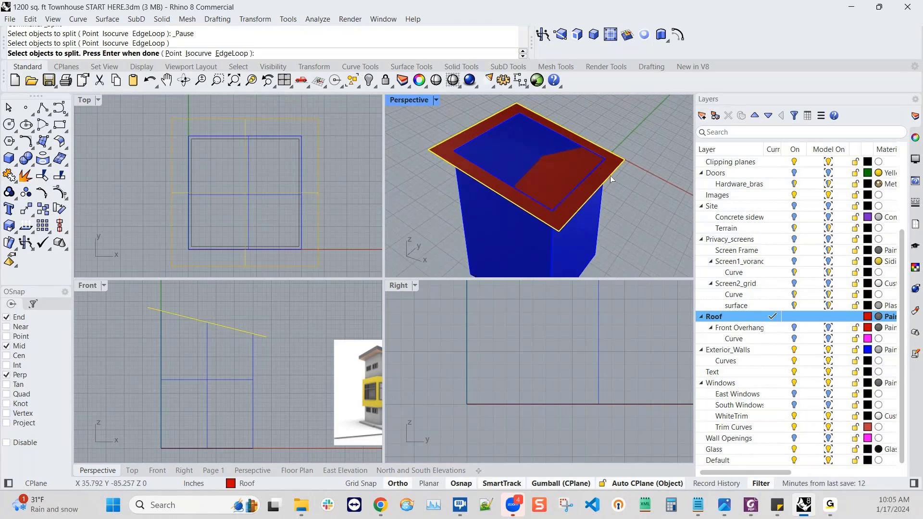
right_click(608, 176)
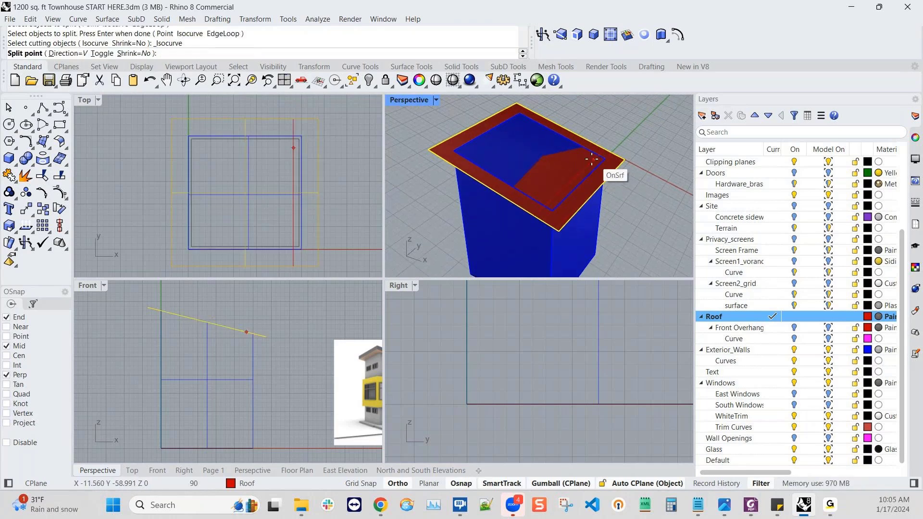
click(67, 54)
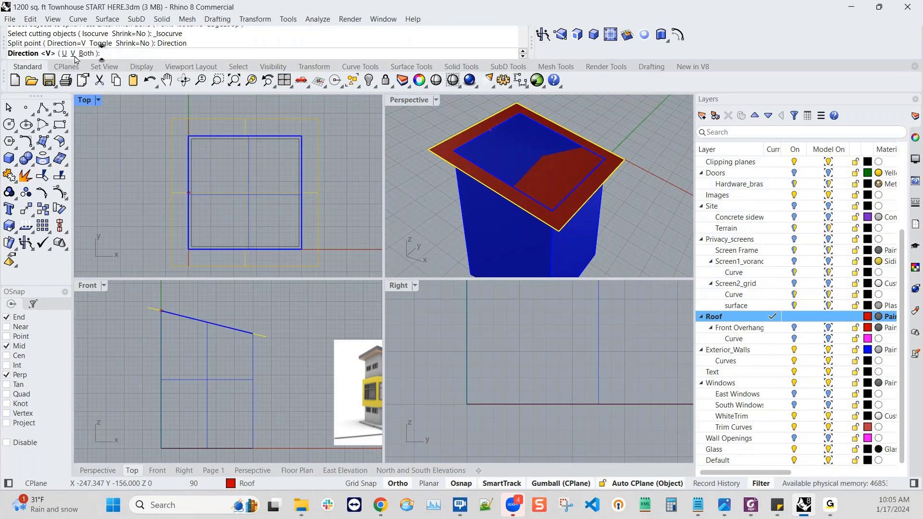
click(64, 53)
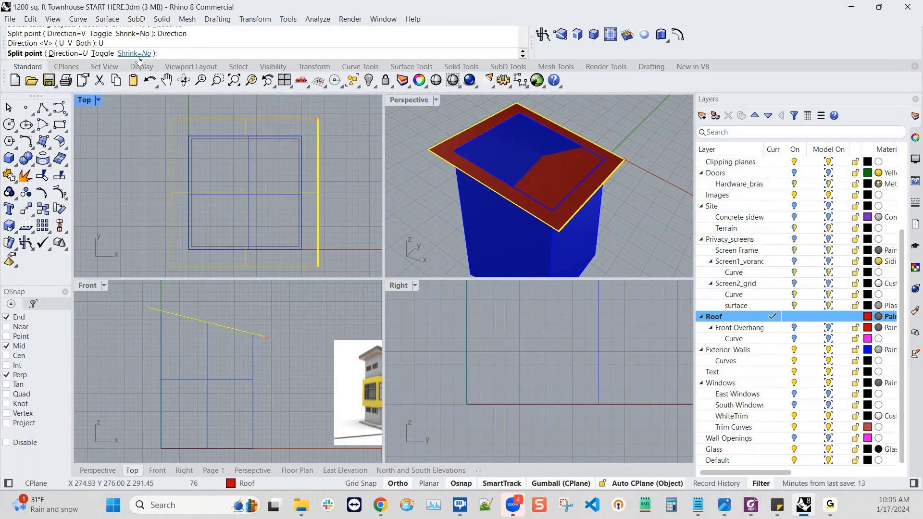
click(98, 53)
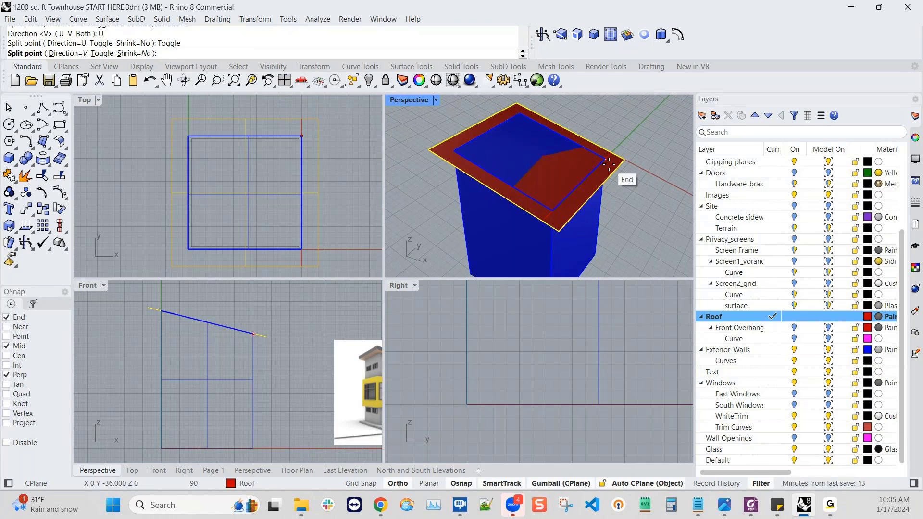
click(609, 165)
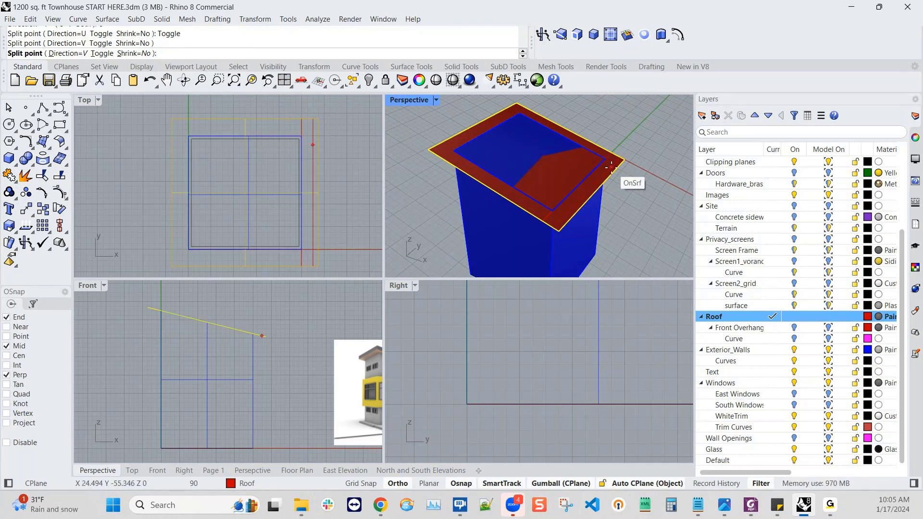
key(Return)
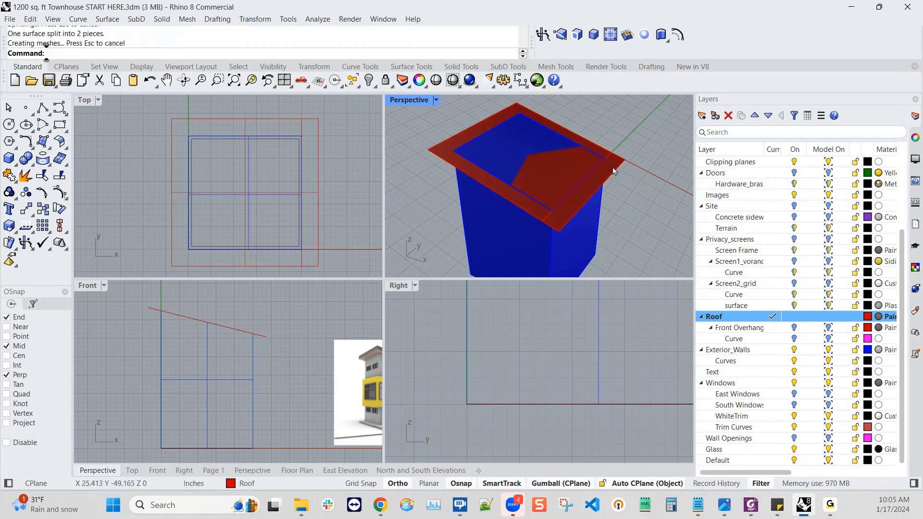
- Delete the split-off overhang strip at the low end of the roof and the leftover closed roof outline curve
click(622, 176)
click(648, 206)
click(622, 173)
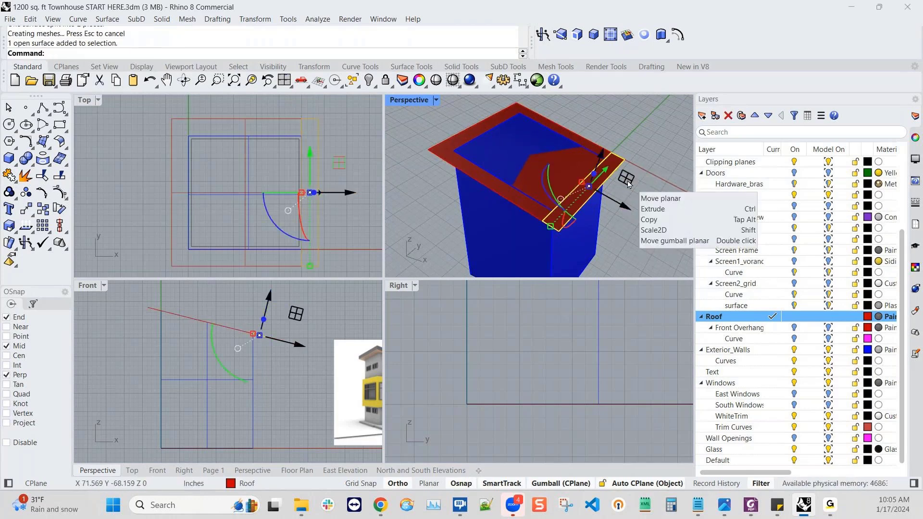
key(Delete)
click(621, 173)
key(Delete)
scroll(552, 233, up, 5)
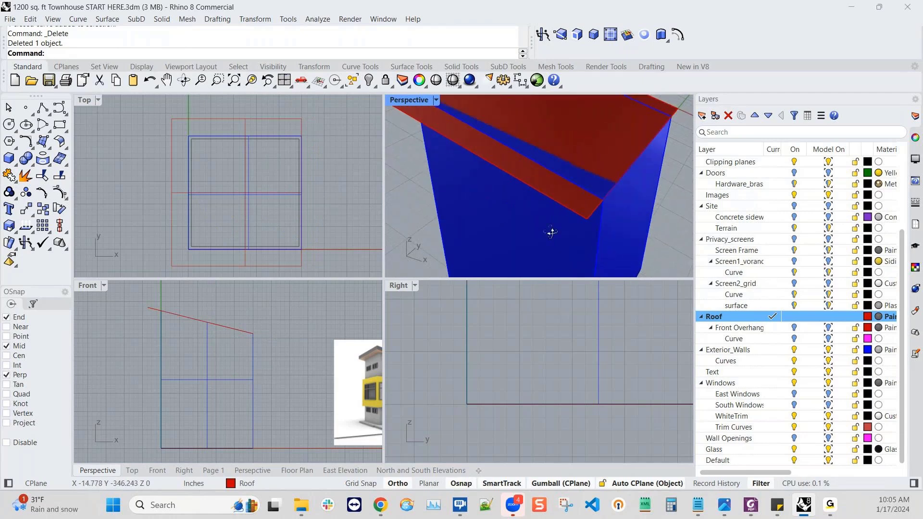
scroll(579, 219, down, 6)
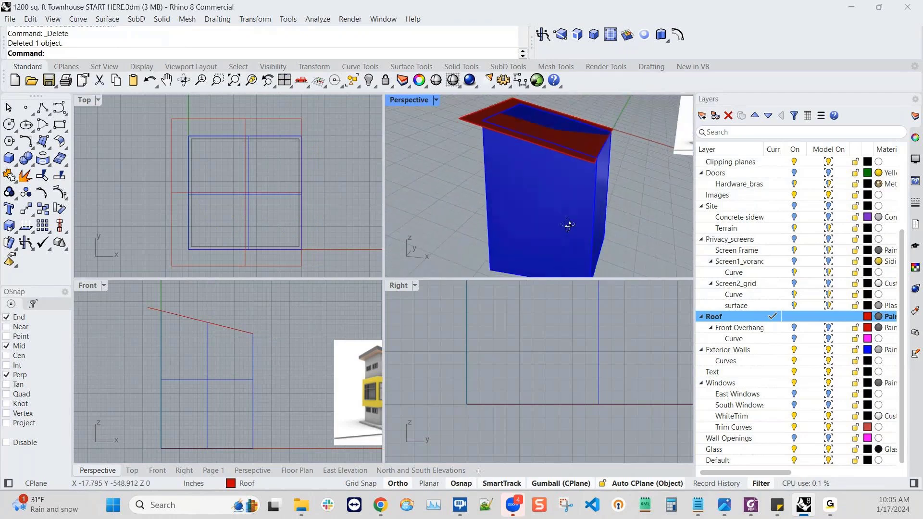
right_drag(566, 215, 567, 239)
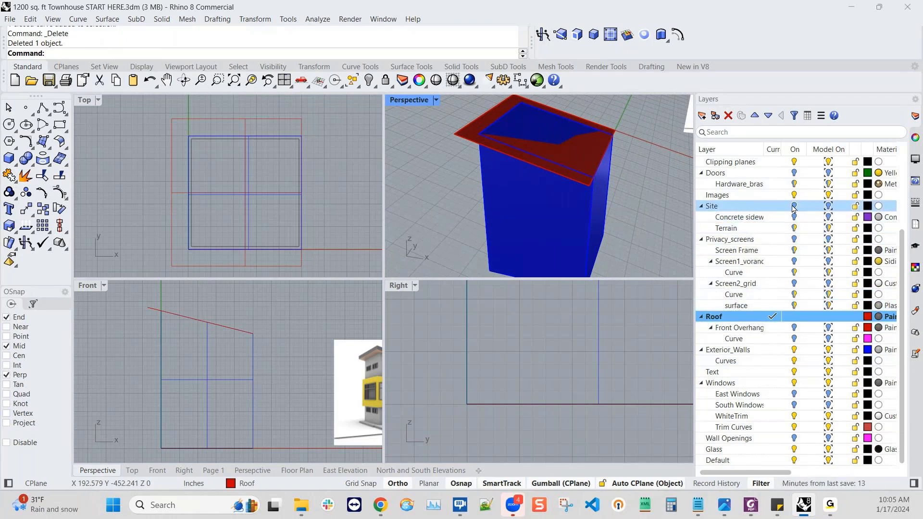
- Turn on the Site layer and inspect its terrain surface around the building
click(794, 207)
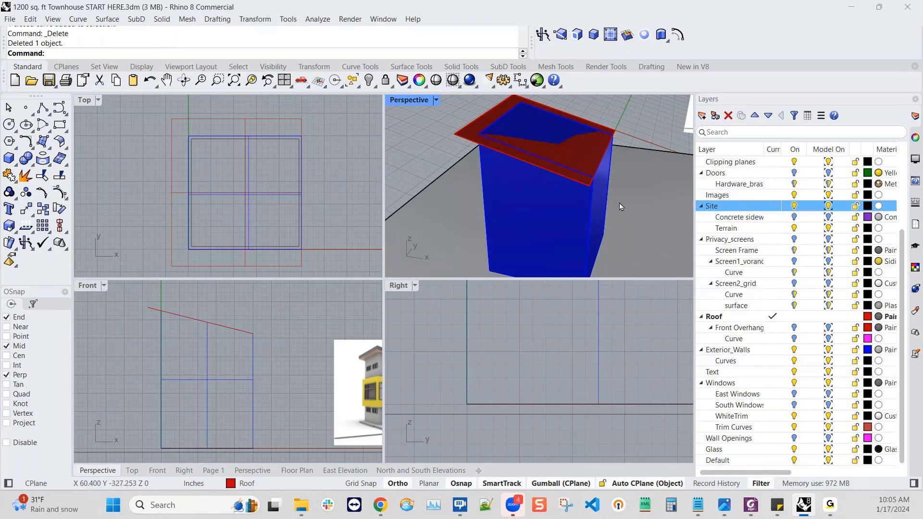
scroll(524, 204, down, 5)
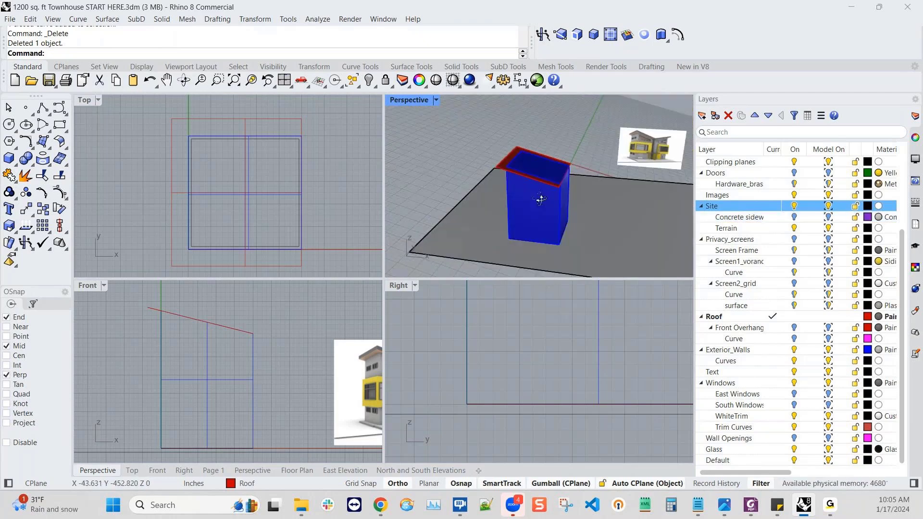
click(478, 233)
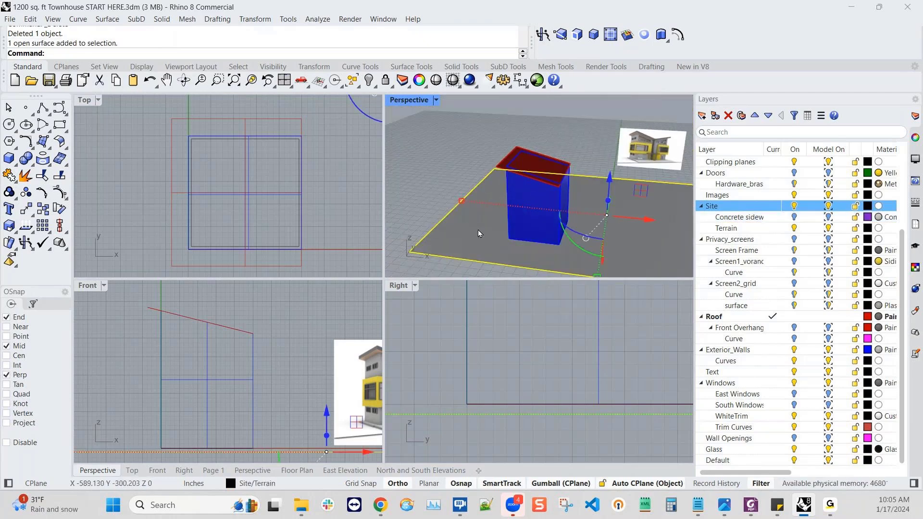
right_drag(478, 233, 541, 239)
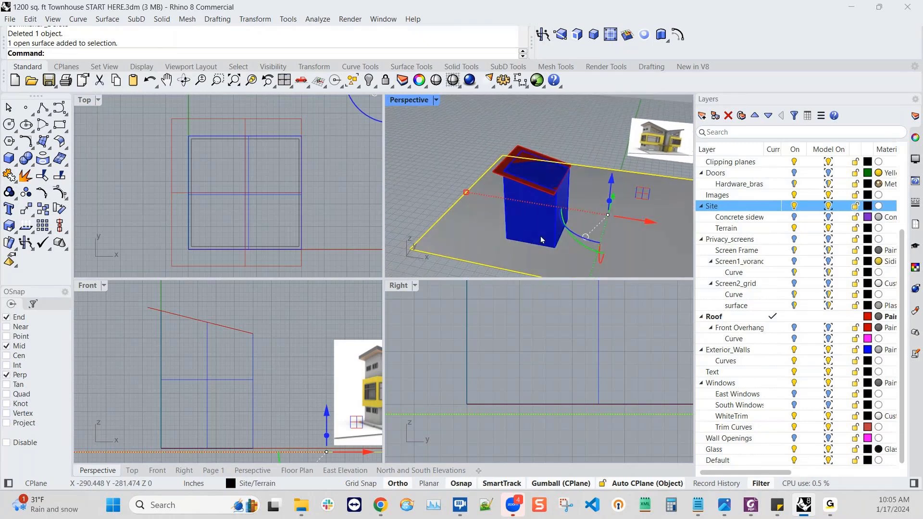
scroll(536, 213, up, 4)
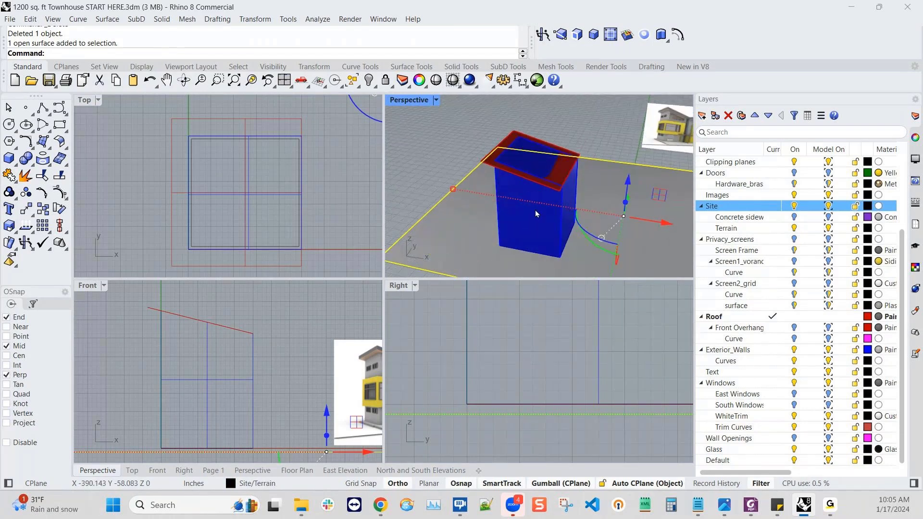
right_drag(598, 214, 585, 258)
click(436, 183)
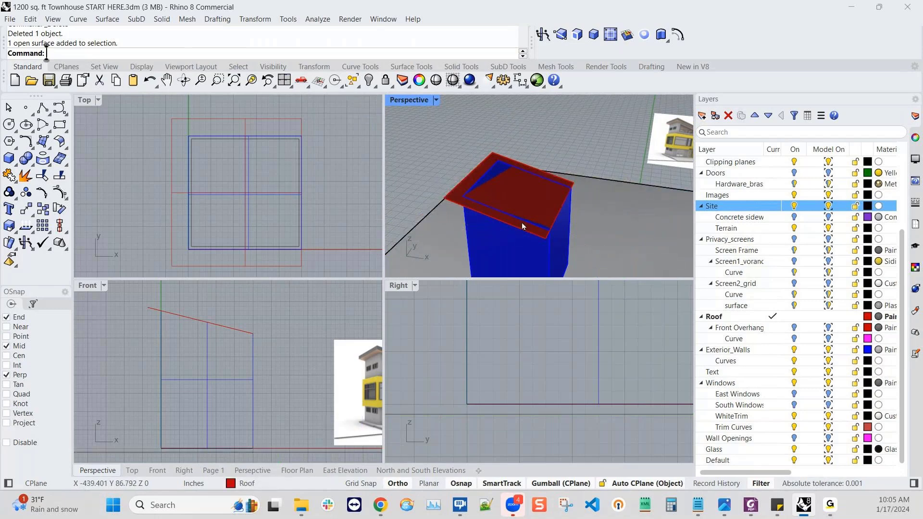
- Start a straight solid extrusion of the sloped roof surface and set a vertical direction from its high corner in the Front view
right_drag(523, 224, 579, 226)
click(452, 181)
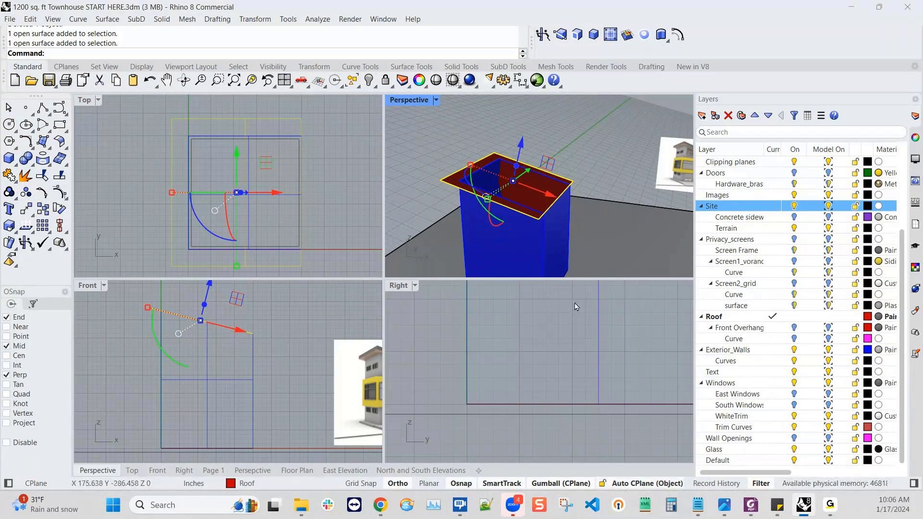
right_drag(508, 218, 494, 212)
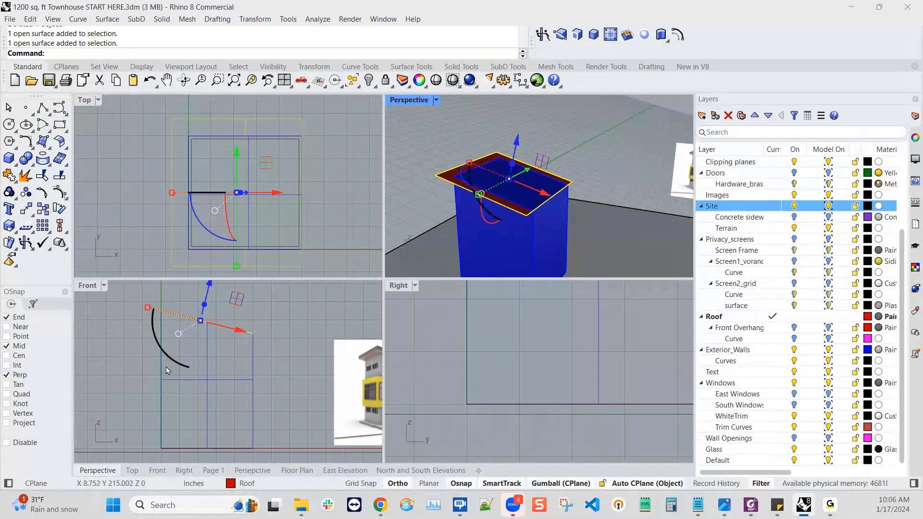
right_drag(215, 327, 209, 347)
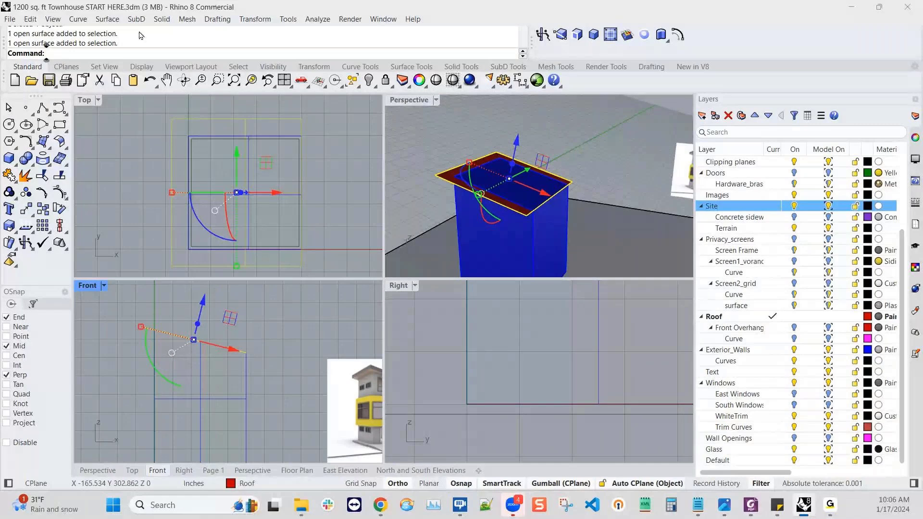
click(163, 21)
mouse_move(212, 237)
click(328, 238)
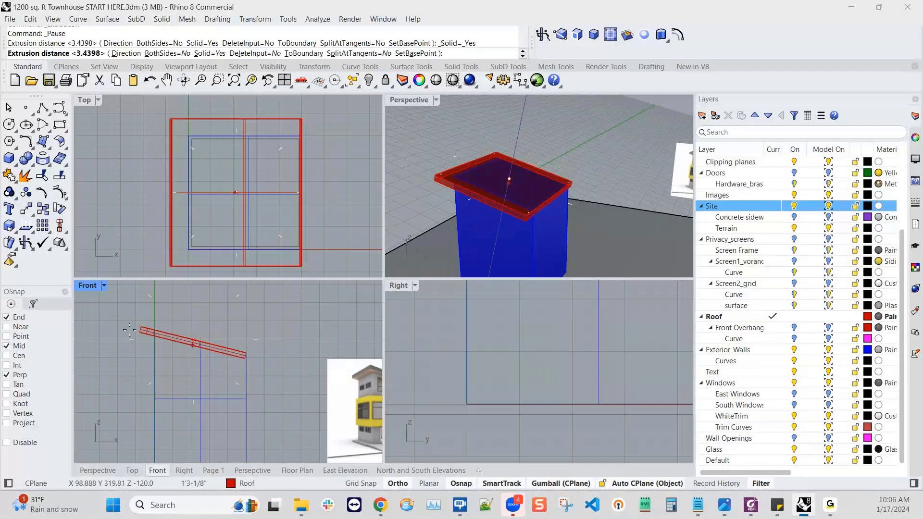
scroll(170, 317, up, 2)
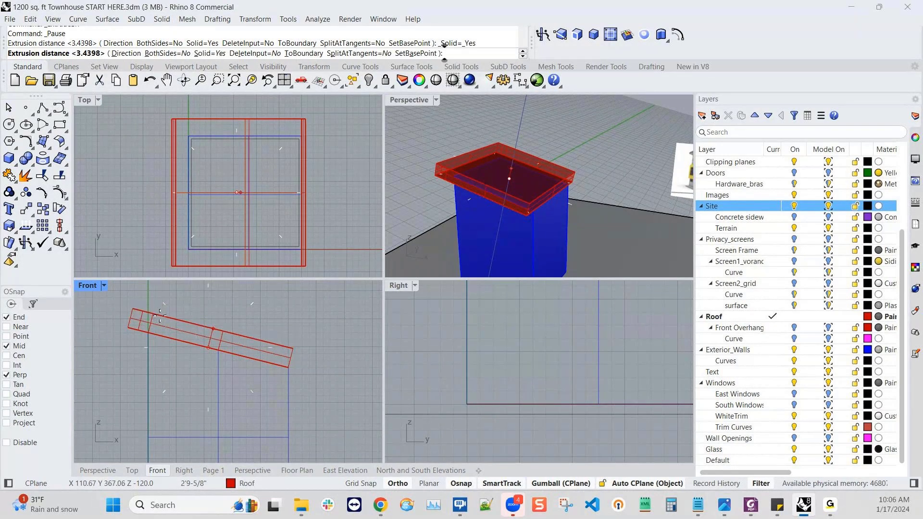
click(126, 53)
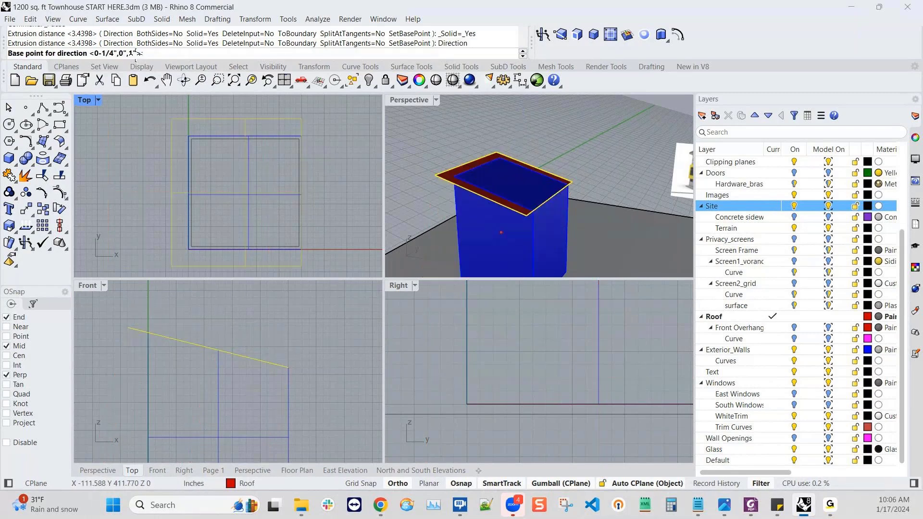
click(128, 328)
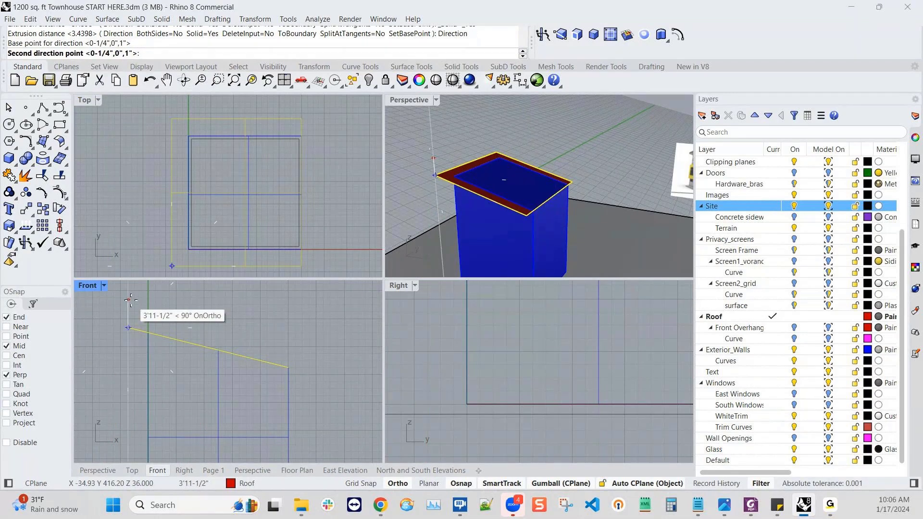
scroll(129, 300, down, 2)
click(130, 301)
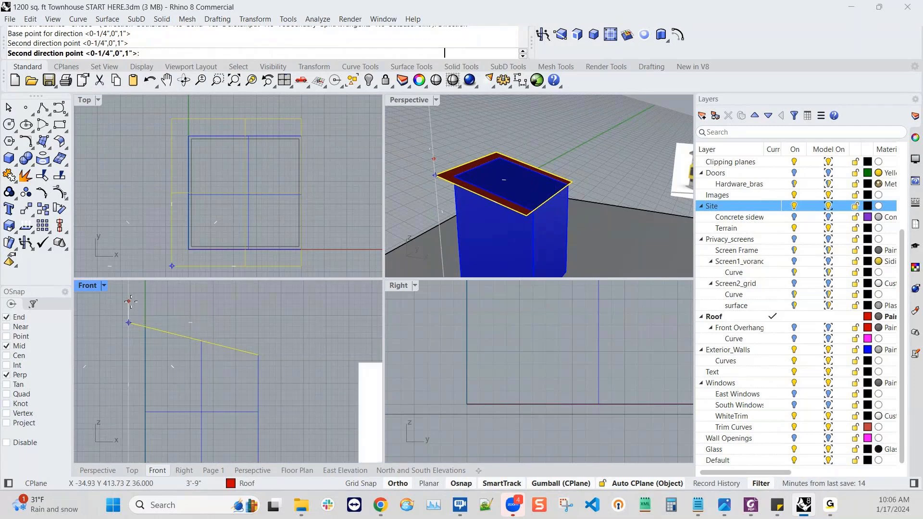
- Extrude the roof surface downward as a solid with a distance of 18 inches
scroll(133, 313, up, 1)
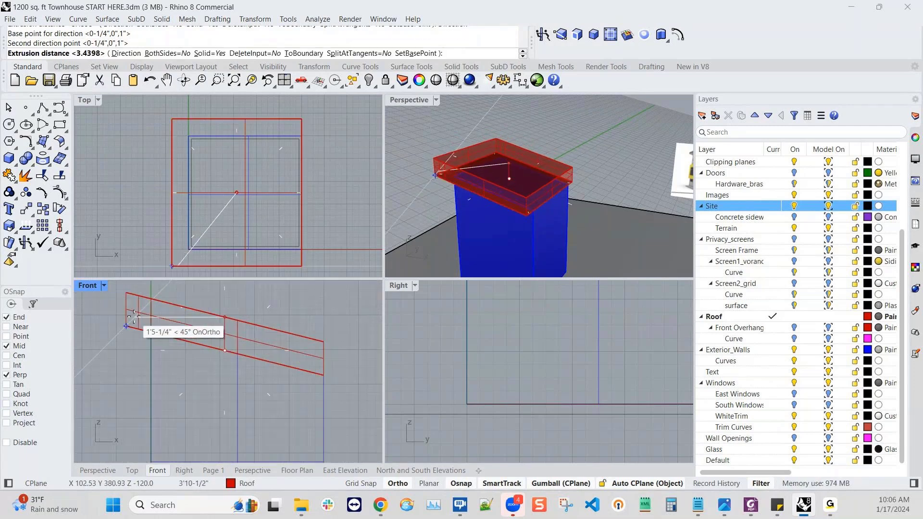
scroll(137, 318, down, 2)
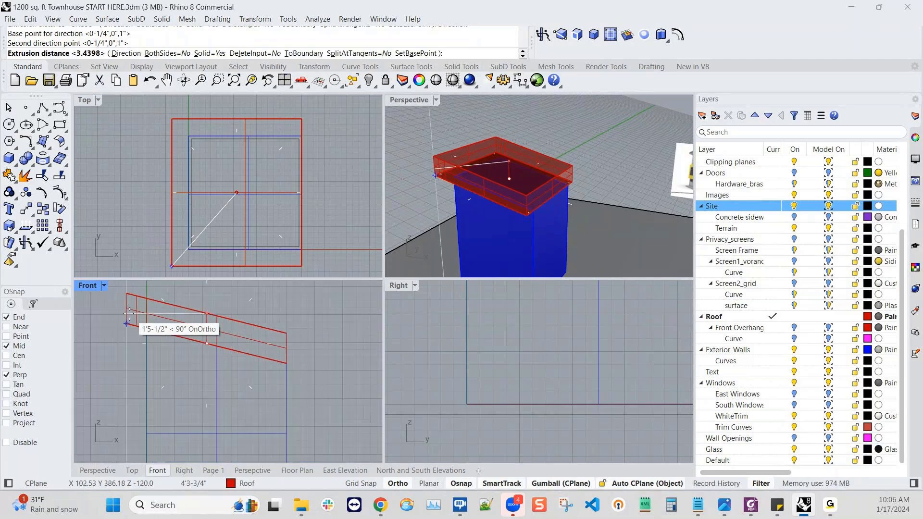
right_drag(140, 323, 149, 352)
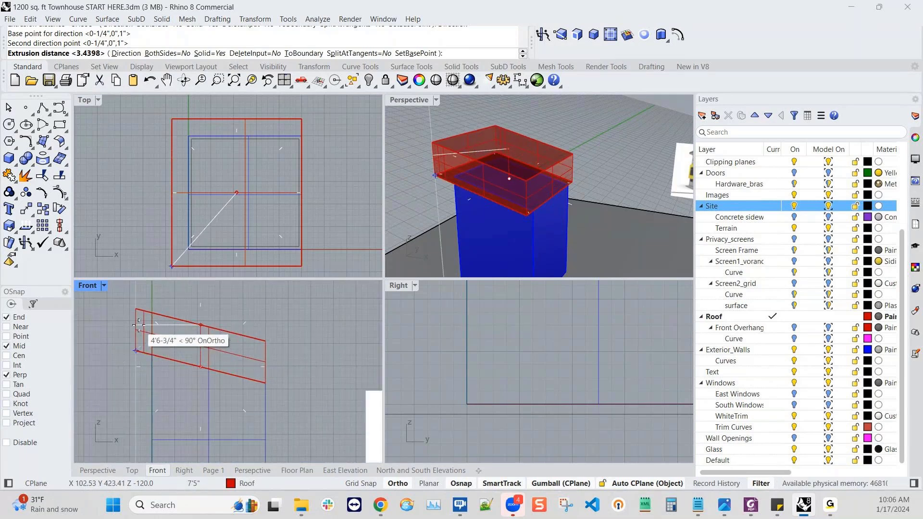
text(18)
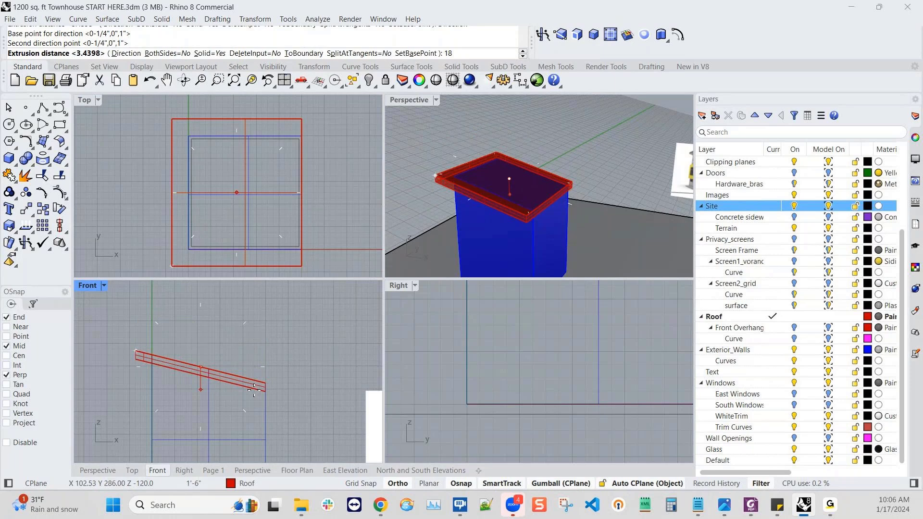
text(')
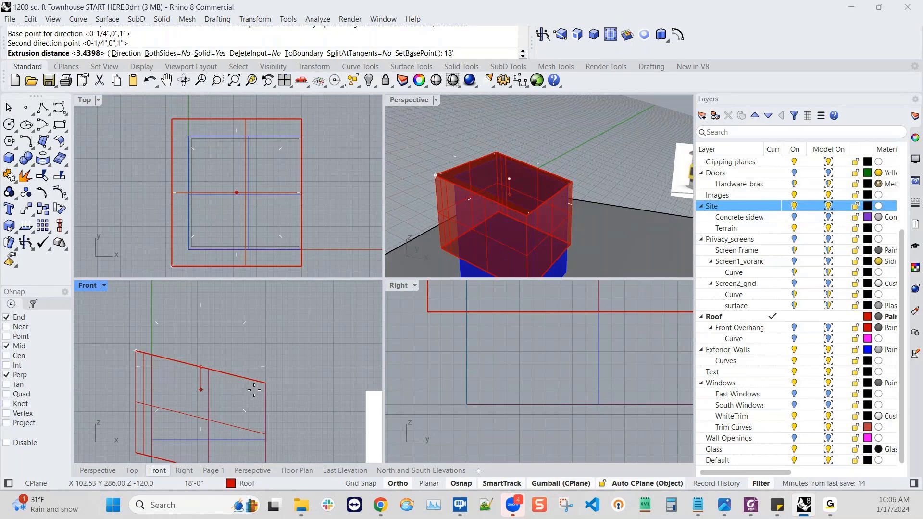
key(BackSpace)
key(Return)
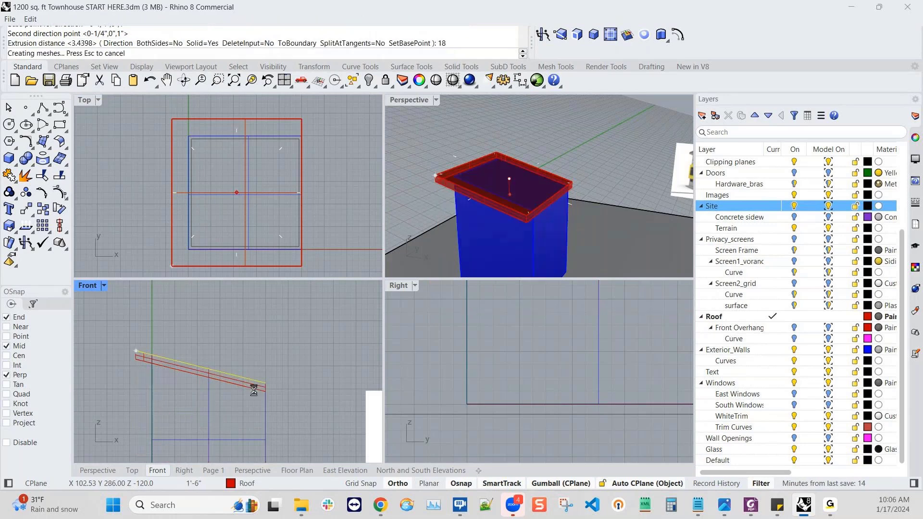
scroll(489, 216, up, 4)
key(Escape)
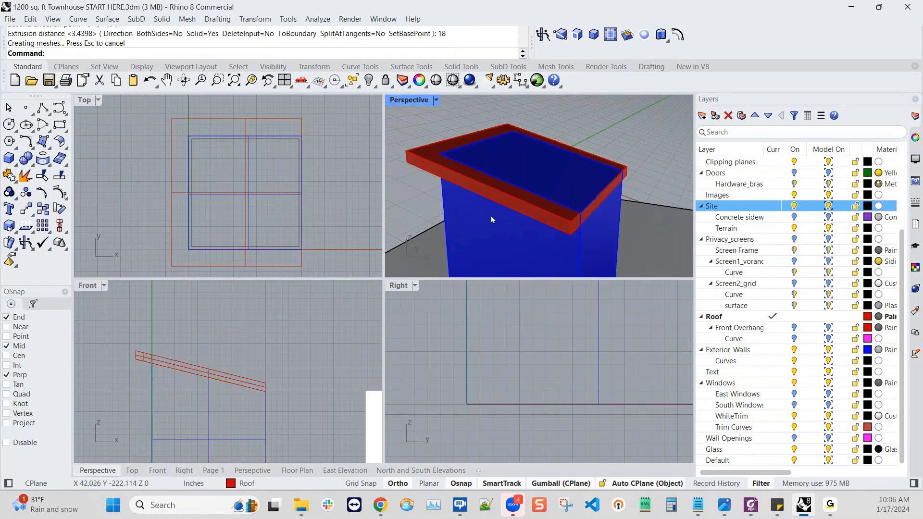
- Delete the extruded roof solid, keeping the original sloped surface
right_drag(523, 239, 552, 259)
scroll(204, 394, up, 1)
click(219, 380)
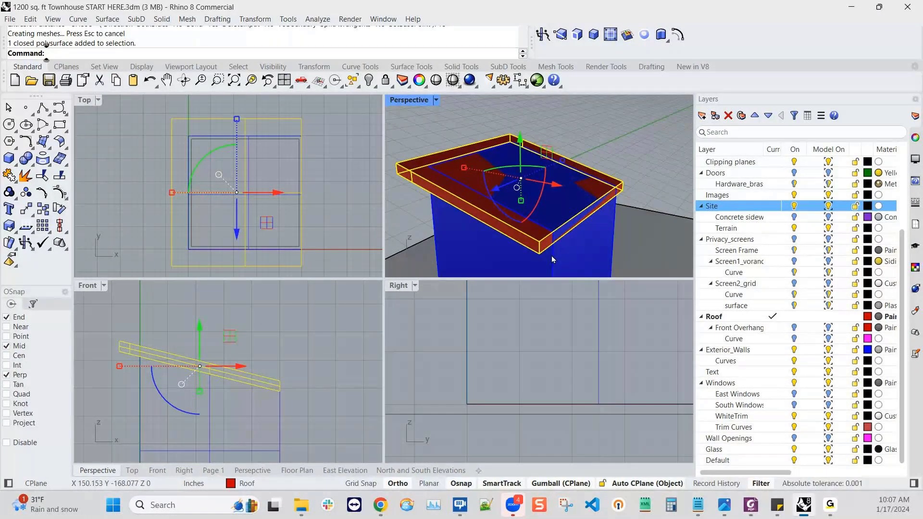
key(Delete)
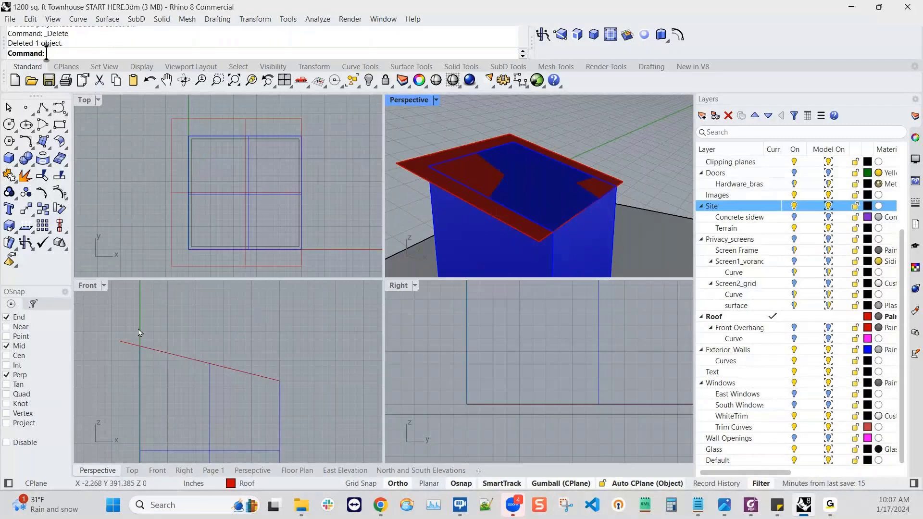
- Extrude the sloped roof surface vertically upward as a solid from its high corner, entering a distance of 18 inches
right_click(250, 54)
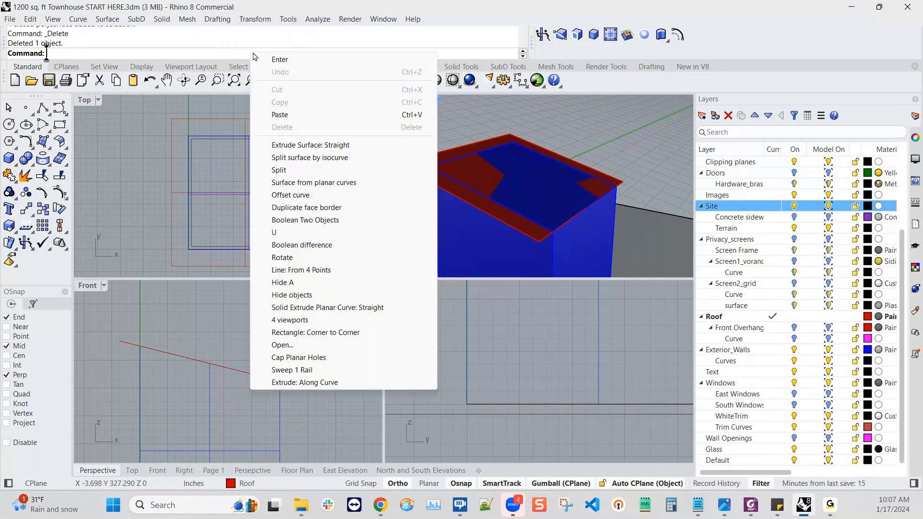
click(303, 146)
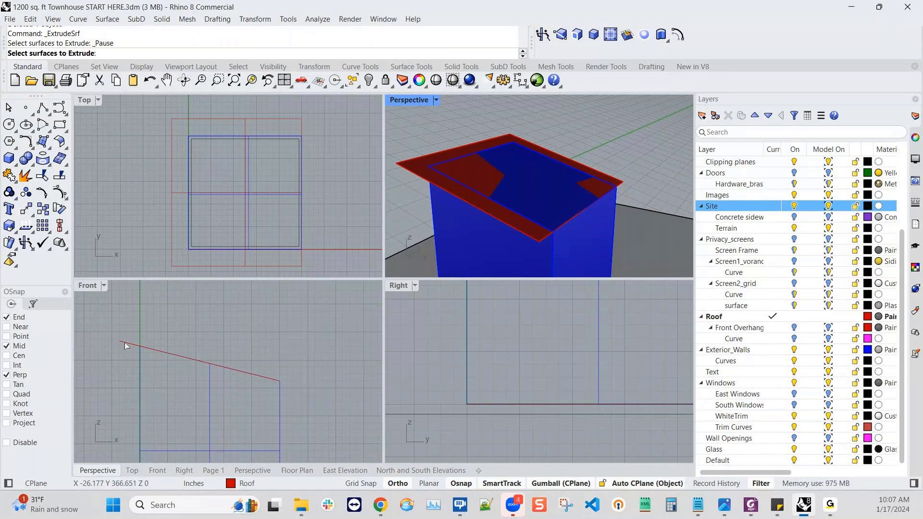
click(125, 342)
key(Return)
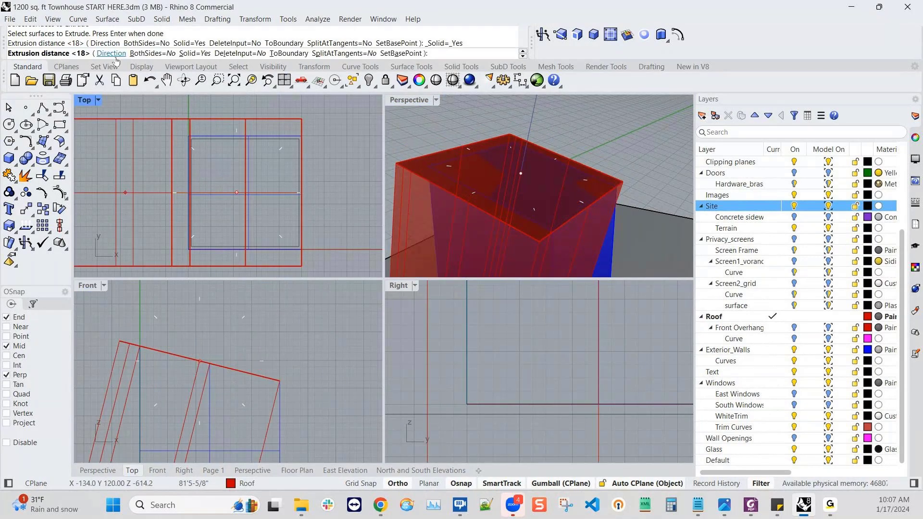
click(106, 53)
click(120, 342)
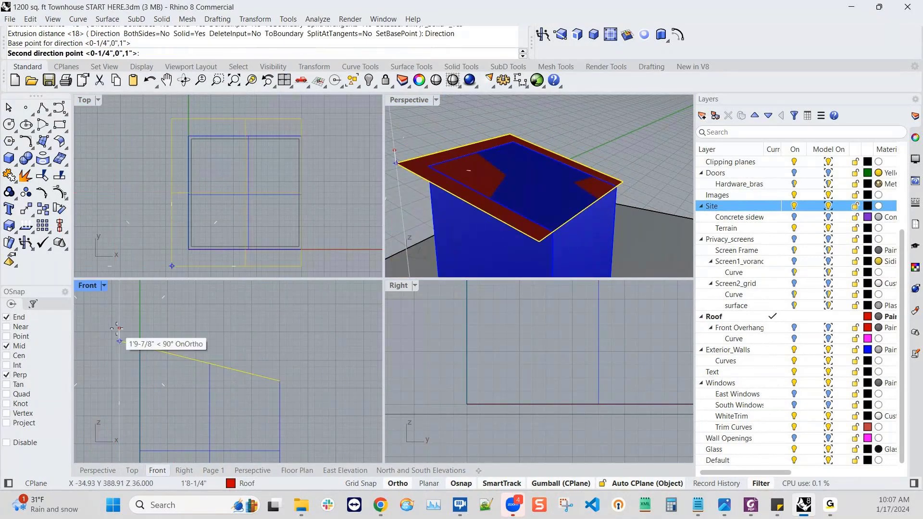
click(115, 313)
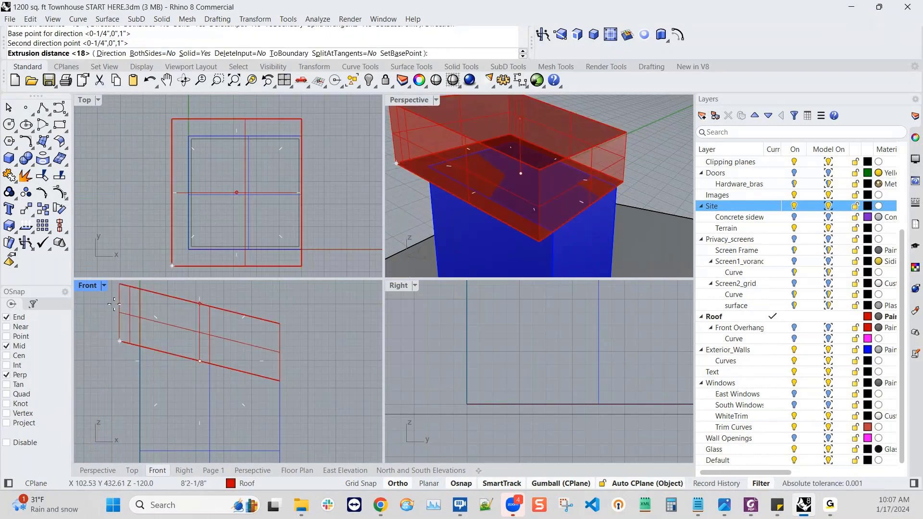
text(18)
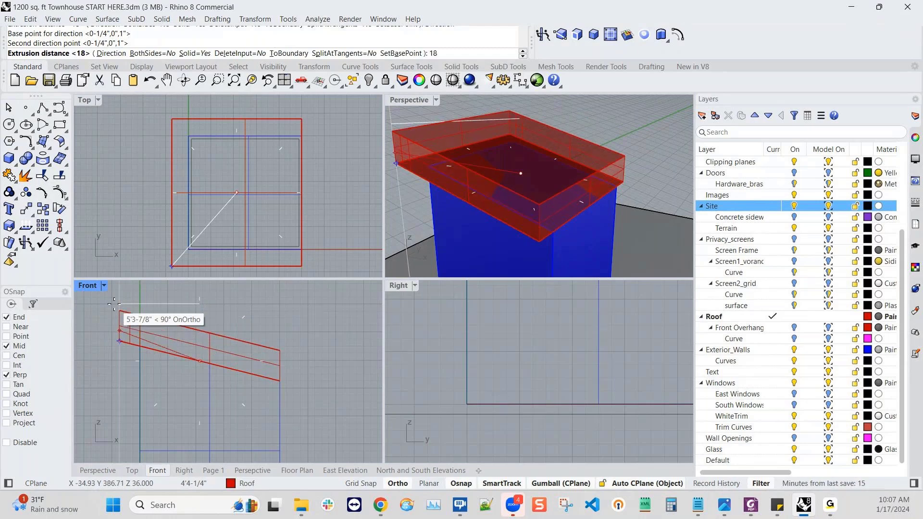
key(Return)
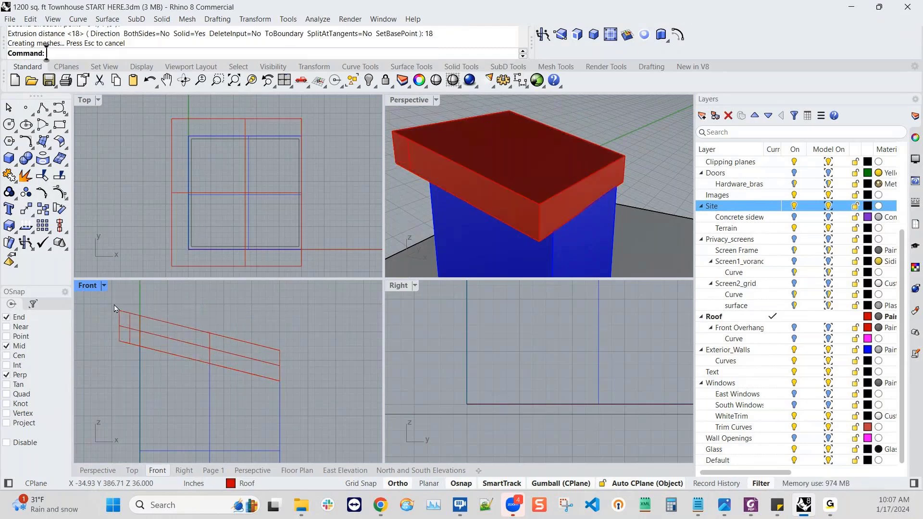
- Measure the vertical thickness of the roof solid at its high corner and check the reported distance
right_drag(616, 160, 558, 194)
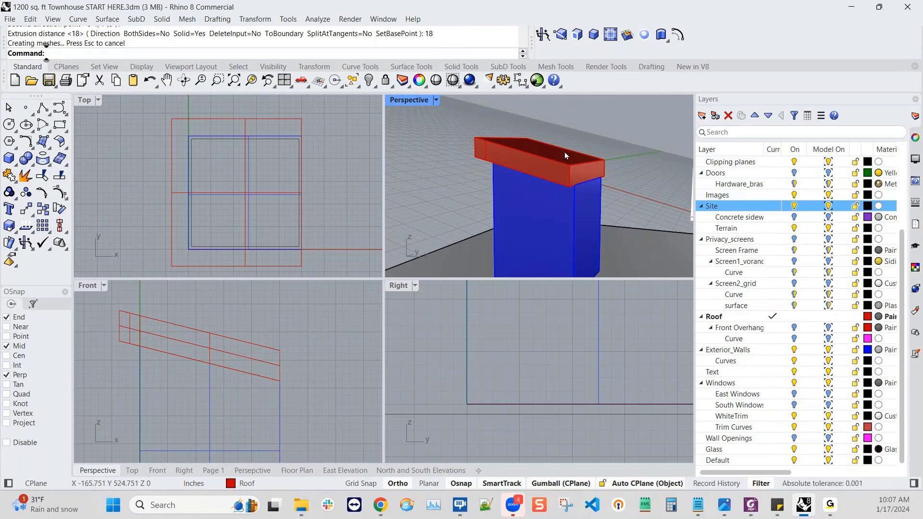
click(350, 18)
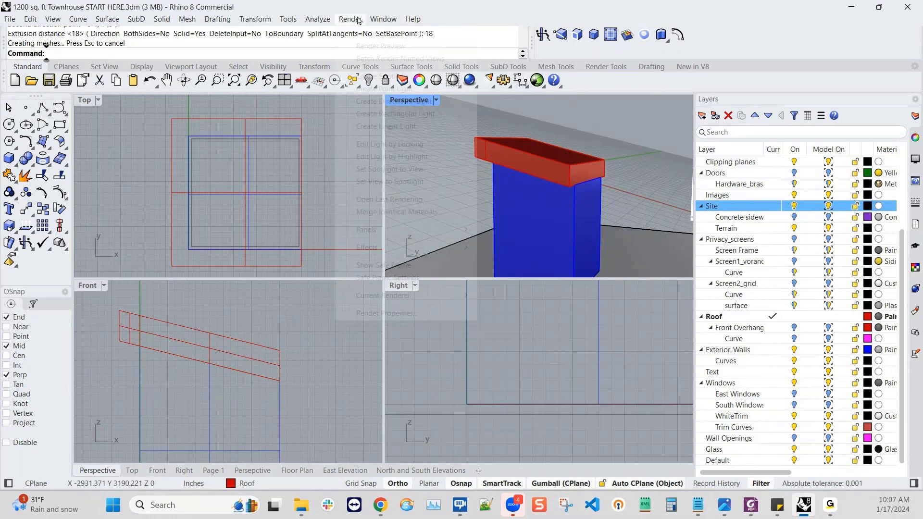
mouse_move(318, 21)
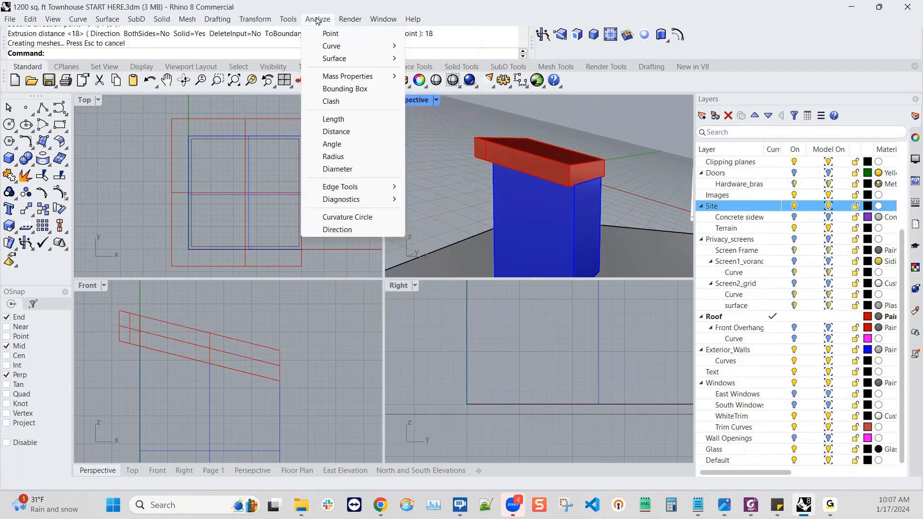
click(342, 136)
click(475, 157)
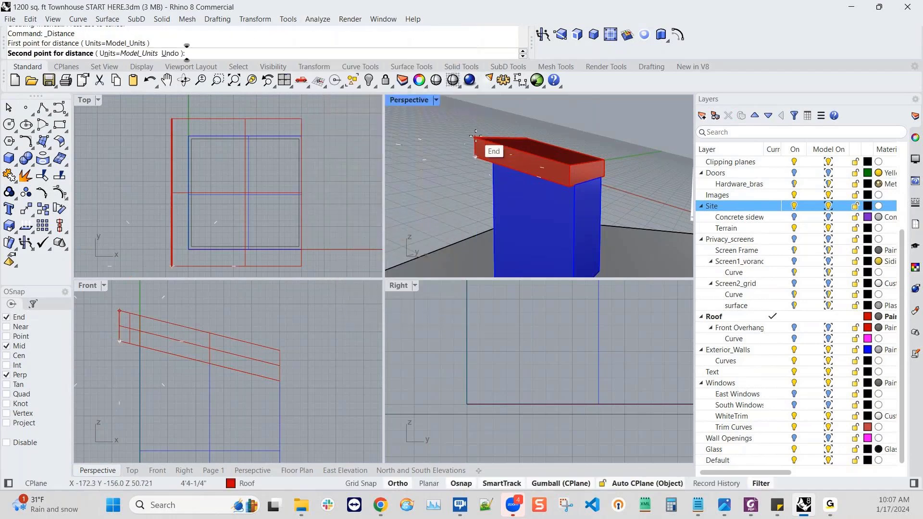
click(477, 131)
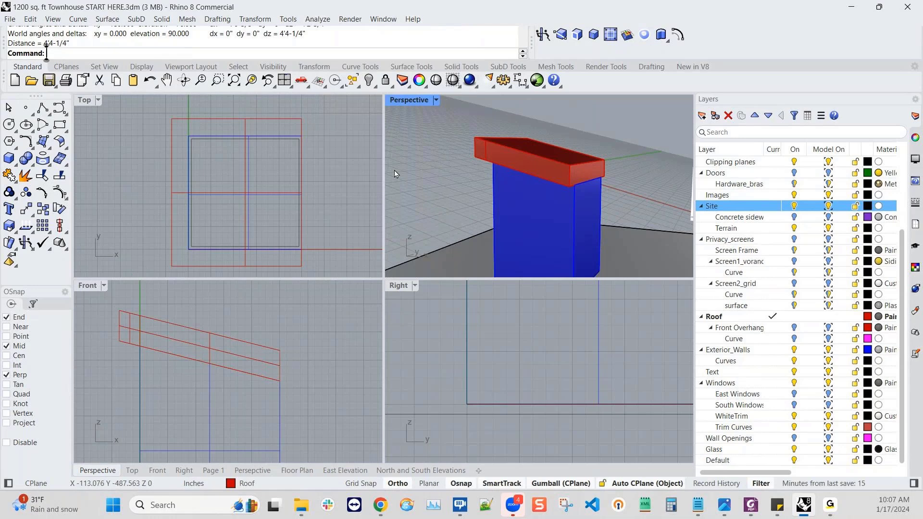
scroll(218, 36, up, 2)
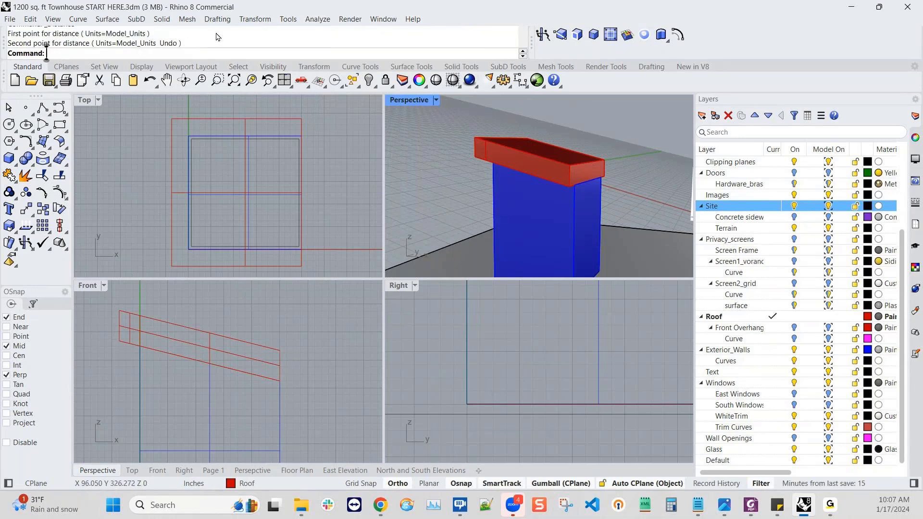
scroll(217, 37, down, 2)
scroll(216, 40, up, 2)
scroll(218, 42, down, 2)
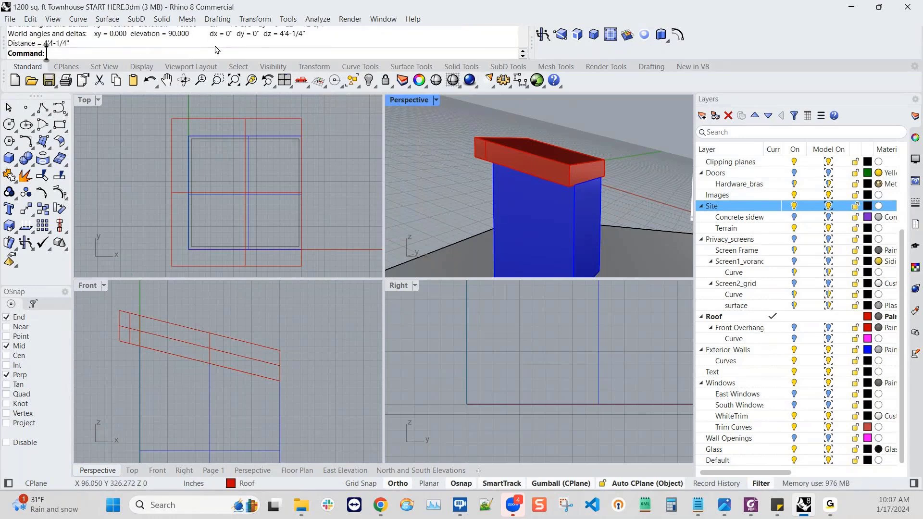
- Measure the roof solid's vertical thickness at its high corner with the distance units set to Decimal_Inches
right_click(214, 53)
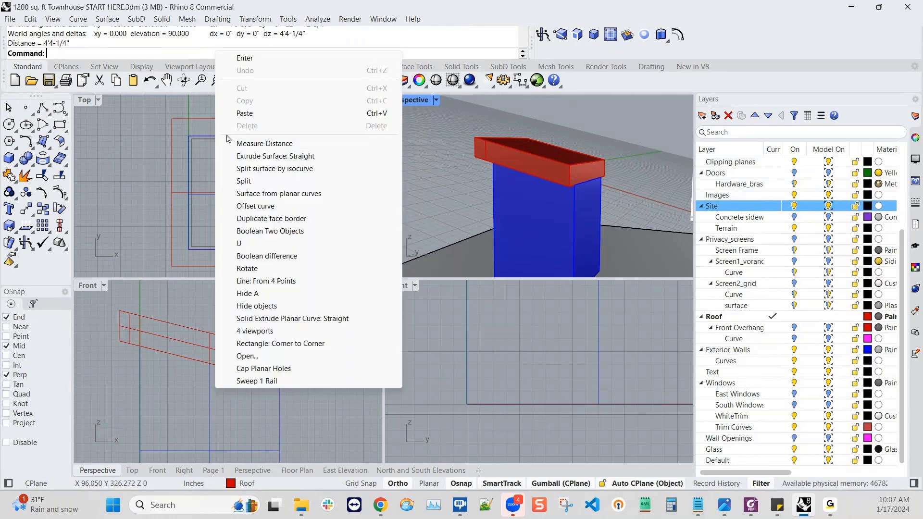
click(264, 145)
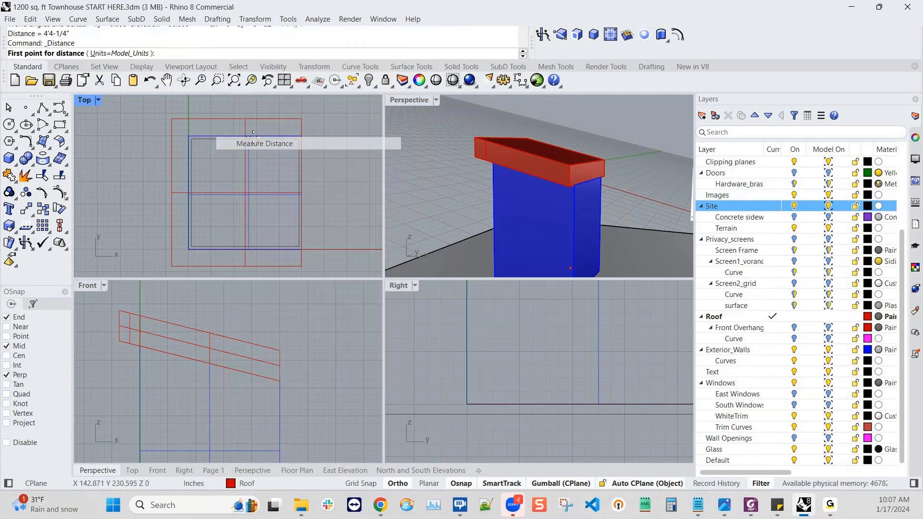
click(119, 54)
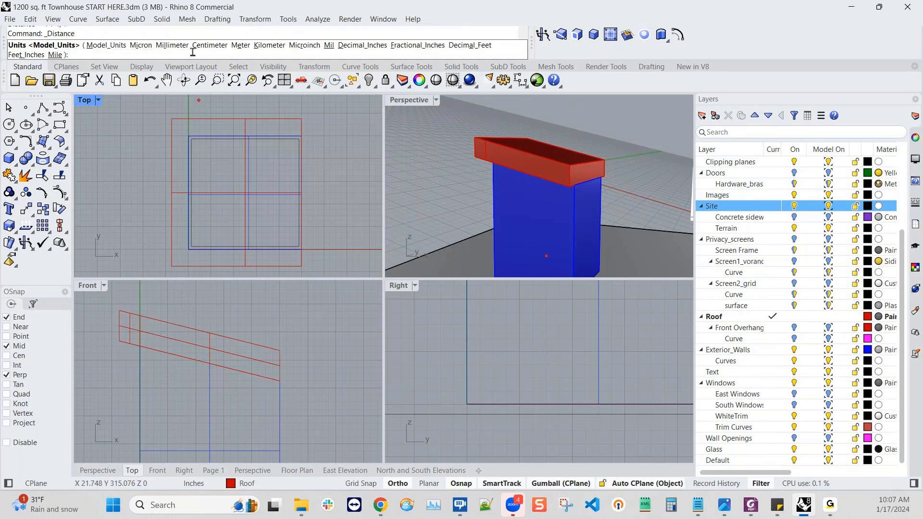
click(369, 46)
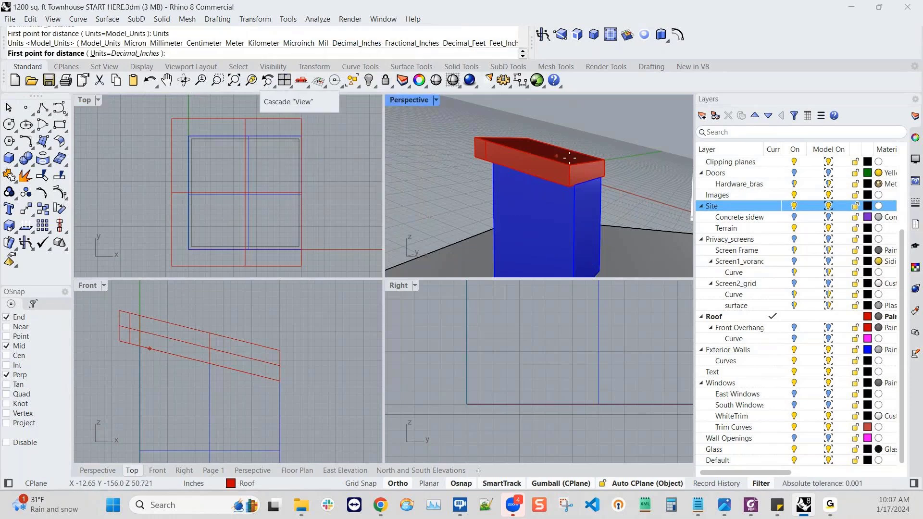
click(474, 157)
click(478, 138)
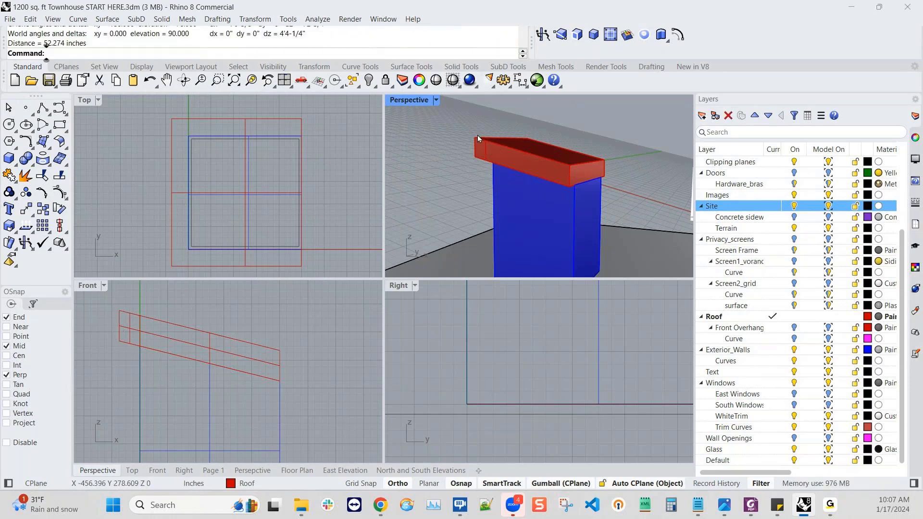
- Delete the extruded roof solid, keeping the sloped surface, and turn off automatic construction plane alignment
click(566, 183)
key(Delete)
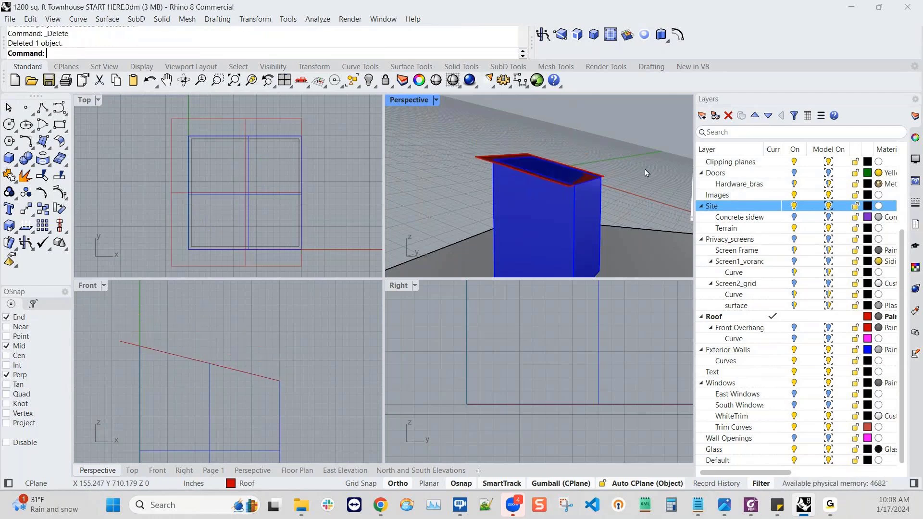
right_drag(590, 197, 608, 230)
click(609, 230)
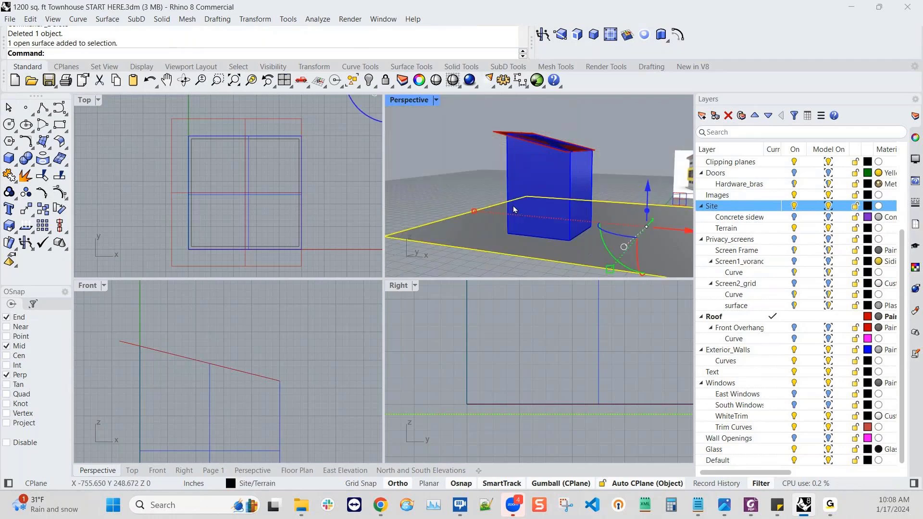
key(Escape)
right_drag(513, 218, 490, 257)
right_drag(552, 245, 497, 241)
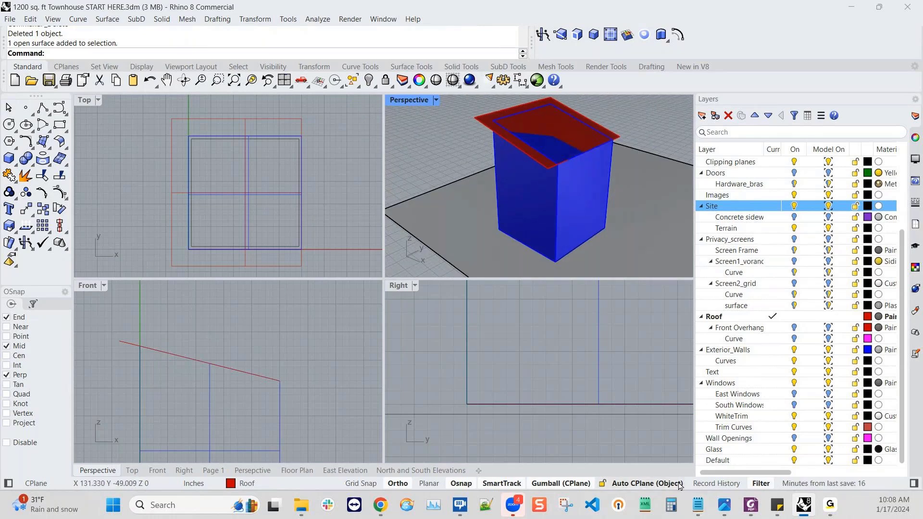
click(648, 483)
mouse_move(521, 151)
right_down()
mouse_move(544, 146)
mouse_move(528, 144)
mouse_move(526, 153)
right_up()
- Extrude the sloped roof surface straight as a solid 18 inches, with the direction set vertically upward from its high corner
click(661, 34)
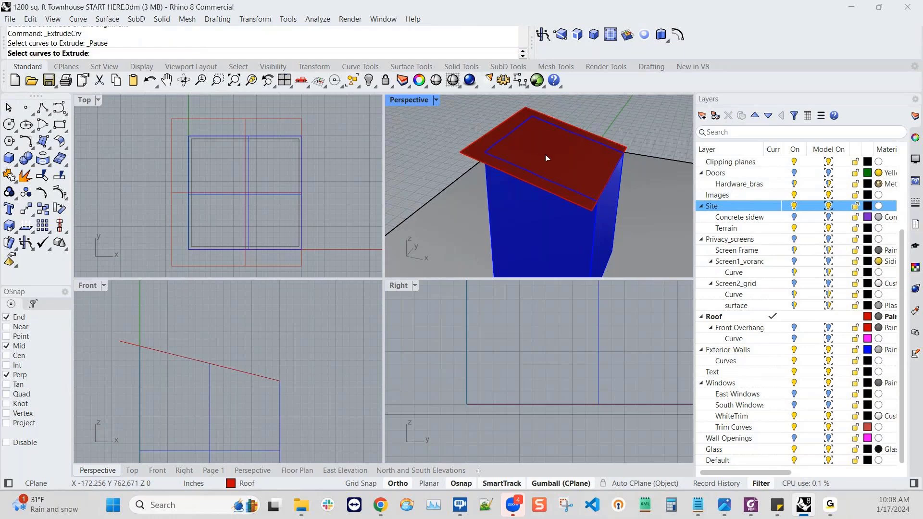
right_drag(545, 154, 528, 161)
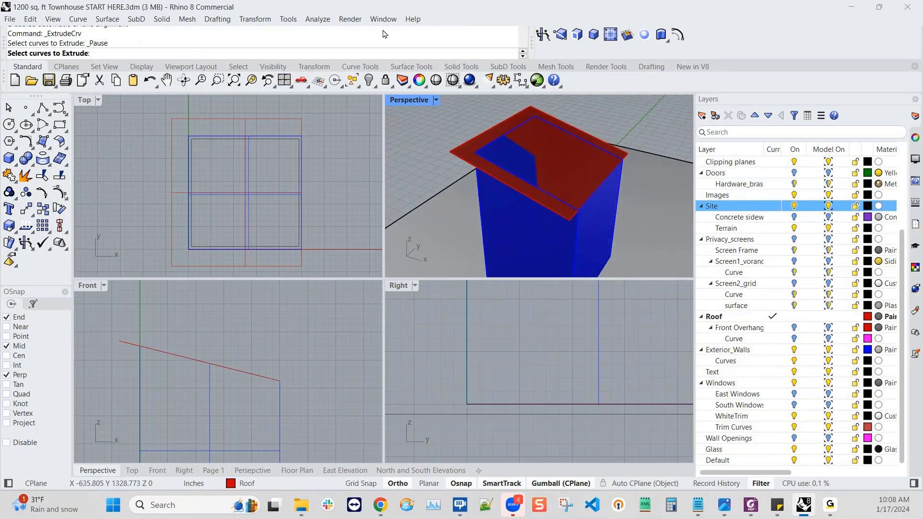
click(164, 20)
mouse_move(212, 238)
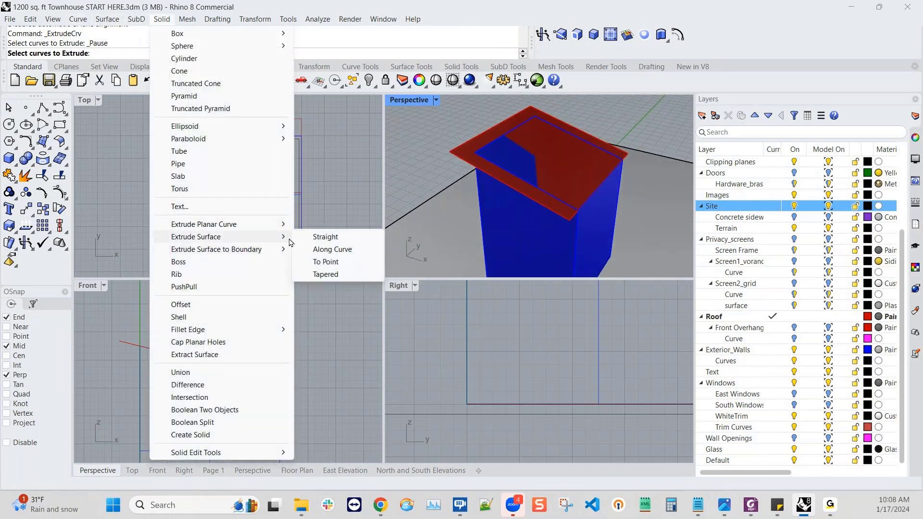
click(326, 237)
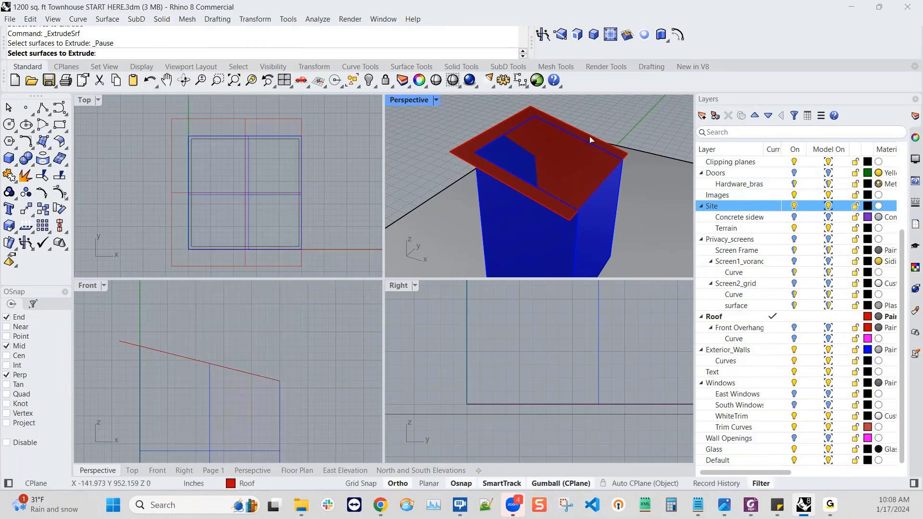
click(570, 151)
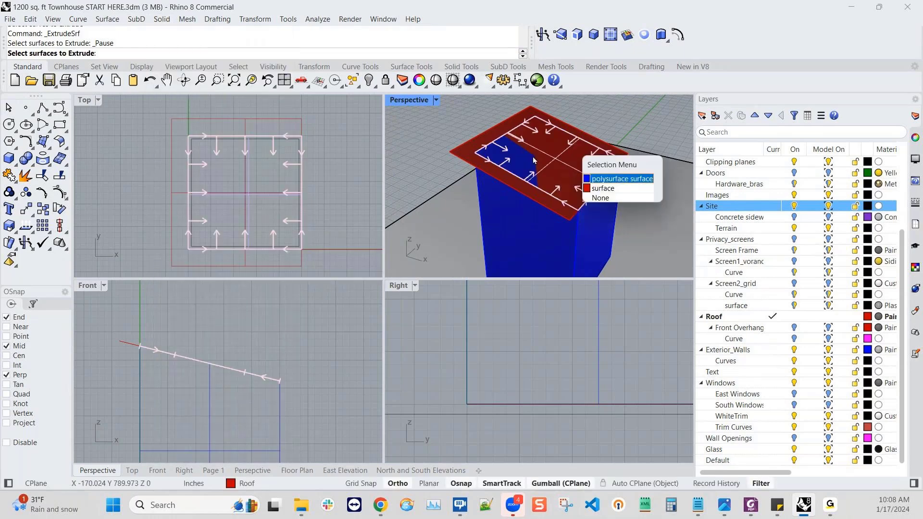
click(611, 192)
right_click(122, 331)
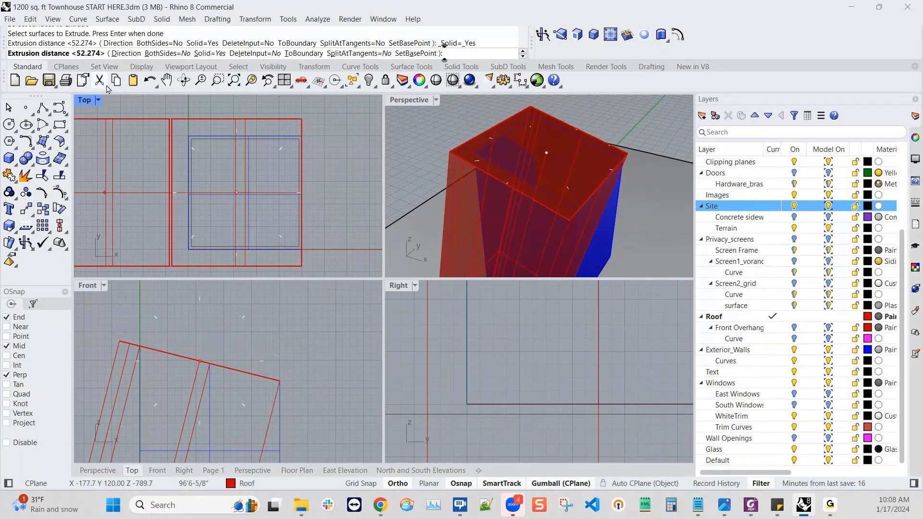
click(127, 53)
click(119, 342)
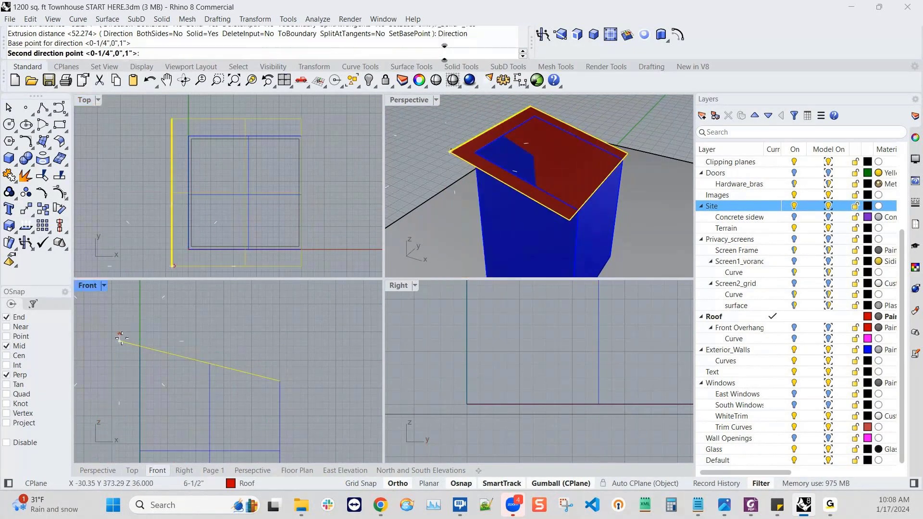
click(119, 314)
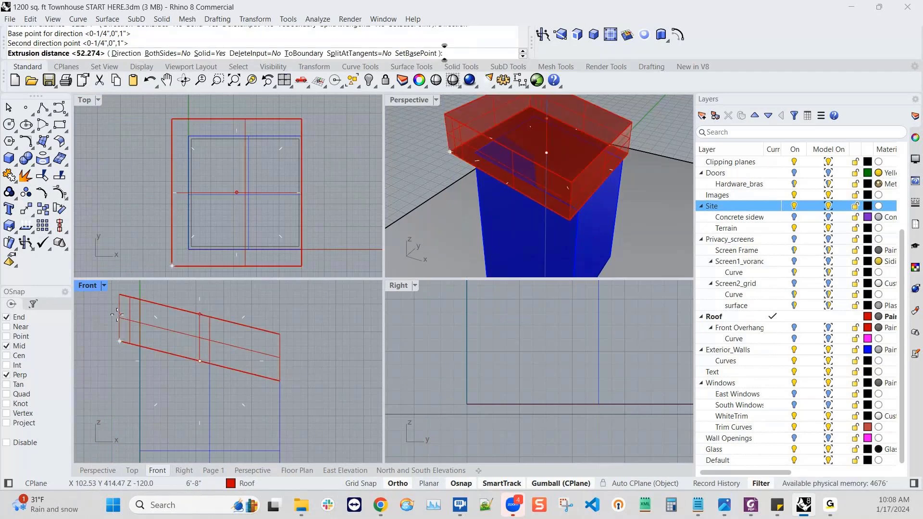
text(1)
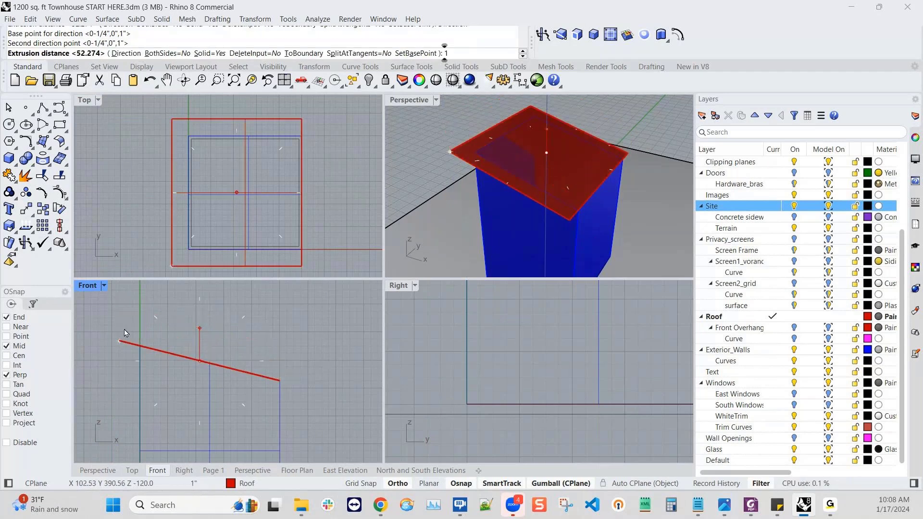
text(8)
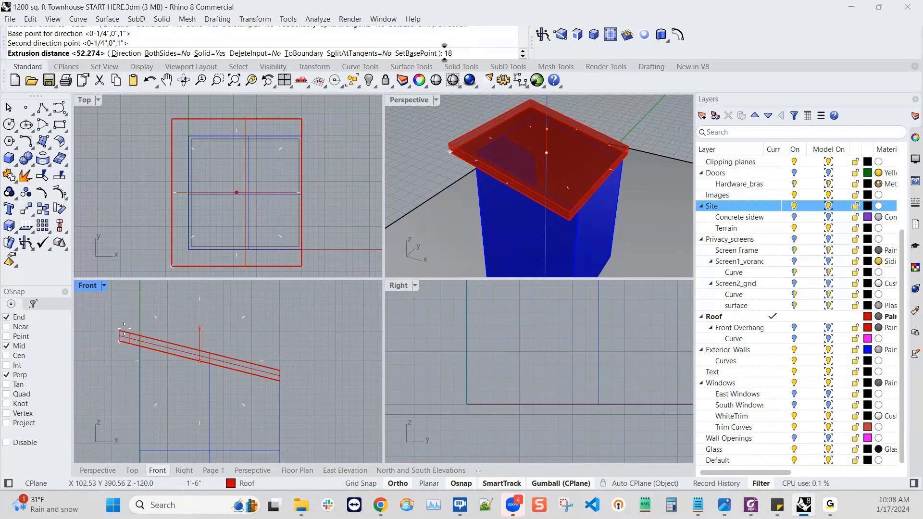
key(Return)
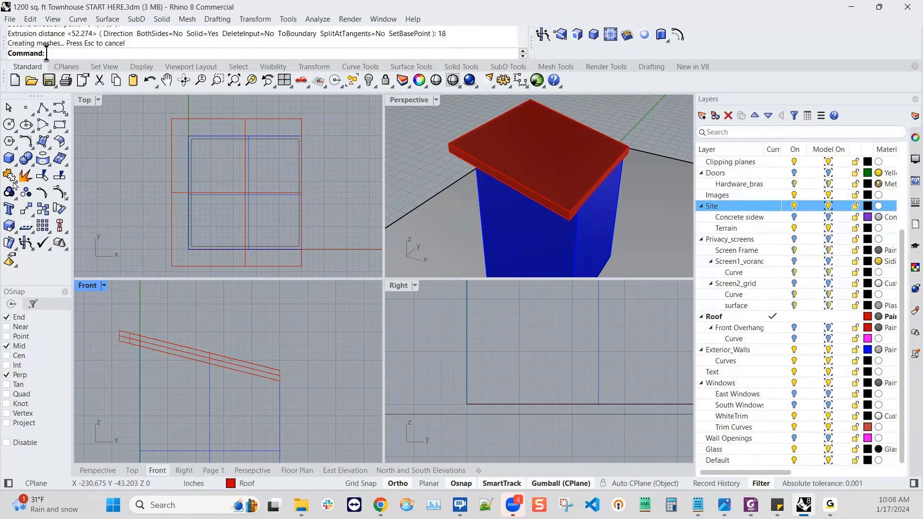
- Examine the new roof solid and its fit on the walls in the perspective and front views
right_drag(467, 172, 489, 145)
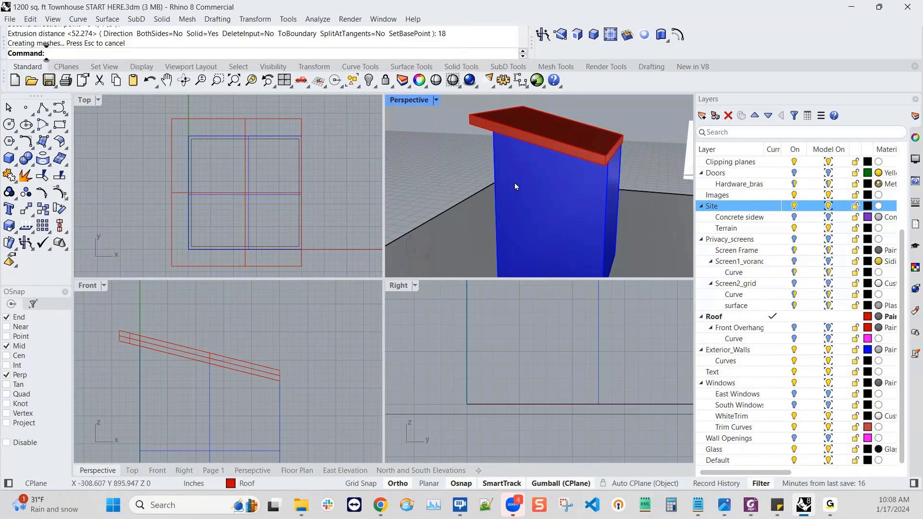
right_drag(514, 182, 541, 207)
scroll(544, 209, up, 5)
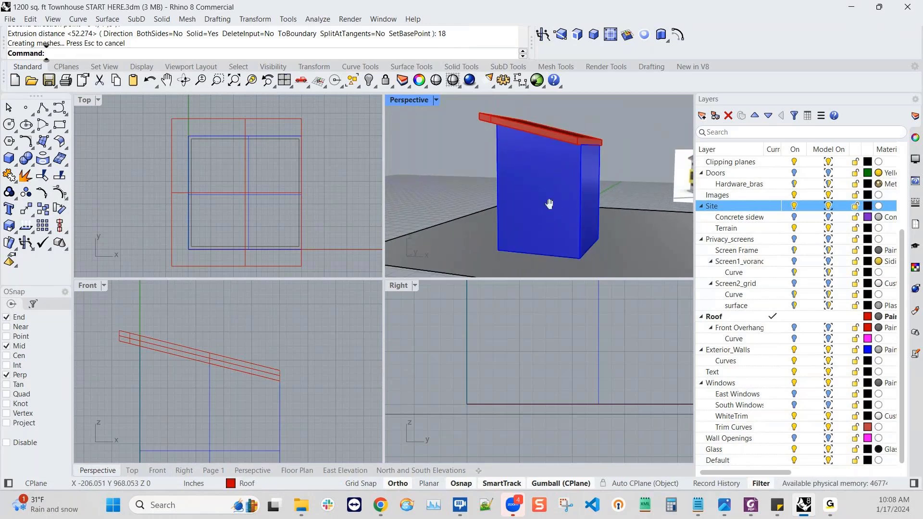
scroll(593, 157, down, 4)
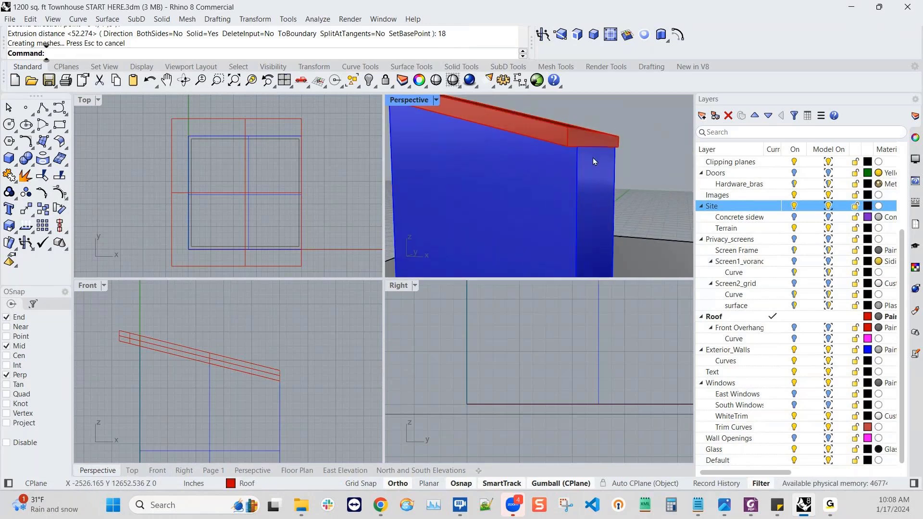
mouse_move(527, 210)
right_down()
mouse_move(548, 194)
mouse_move(523, 204)
mouse_move(522, 222)
right_up()
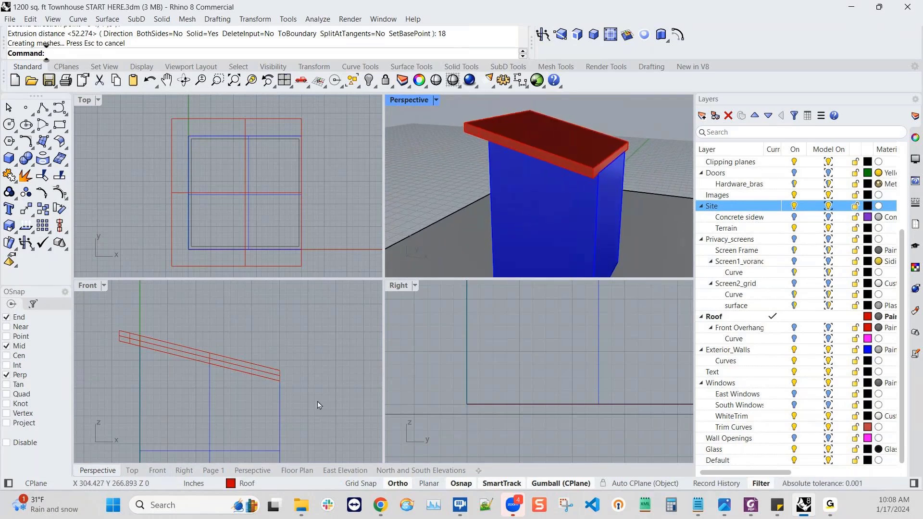
scroll(316, 402, down, 4)
right_drag(300, 408, 289, 353)
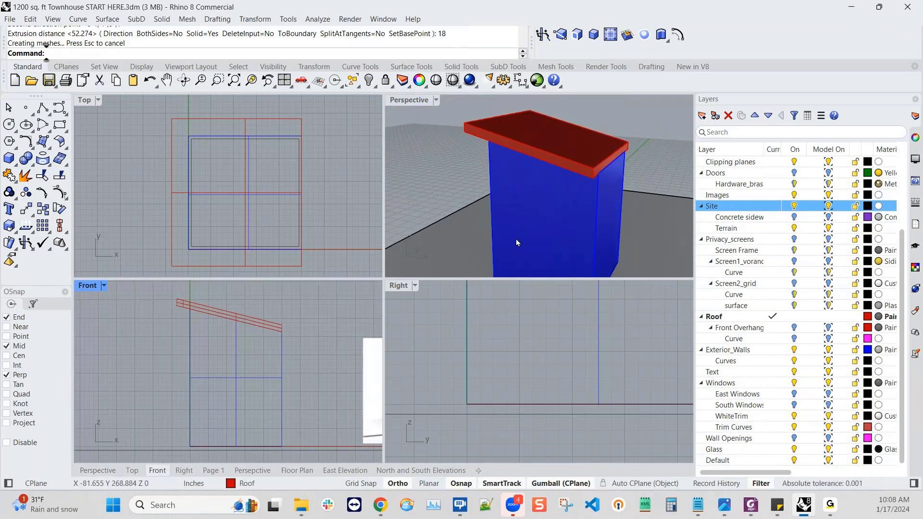
right_drag(609, 232, 558, 210)
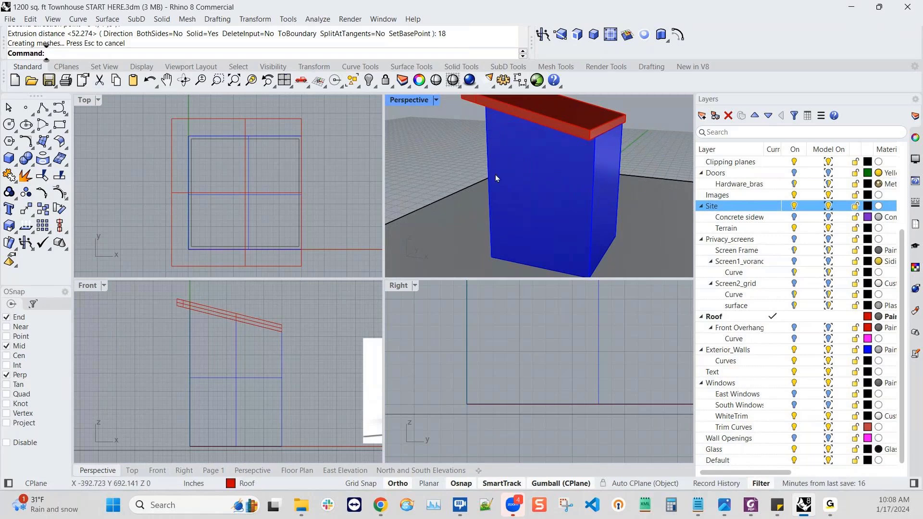
right_drag(495, 174, 461, 134)
- Preview the townhouse in Rendered display mode in the perspective view and return it to Shaded
click(436, 102)
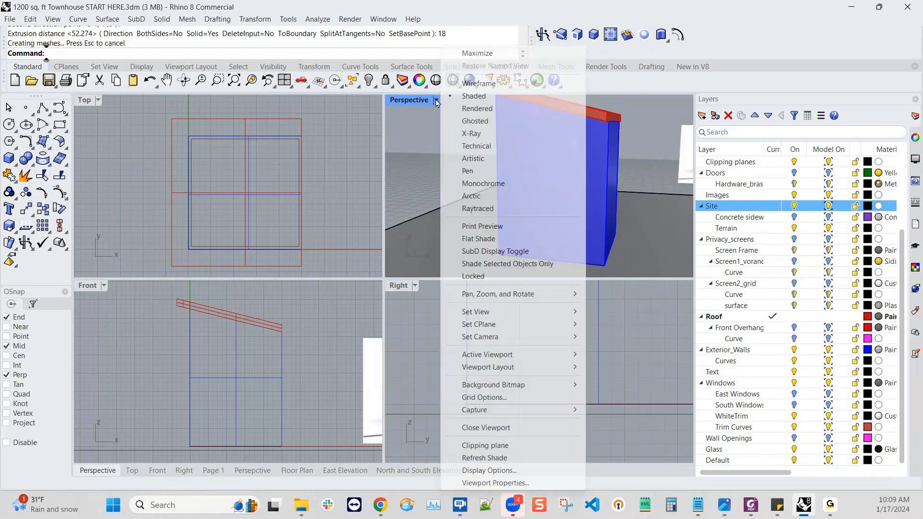
click(463, 109)
right_drag(497, 178, 556, 175)
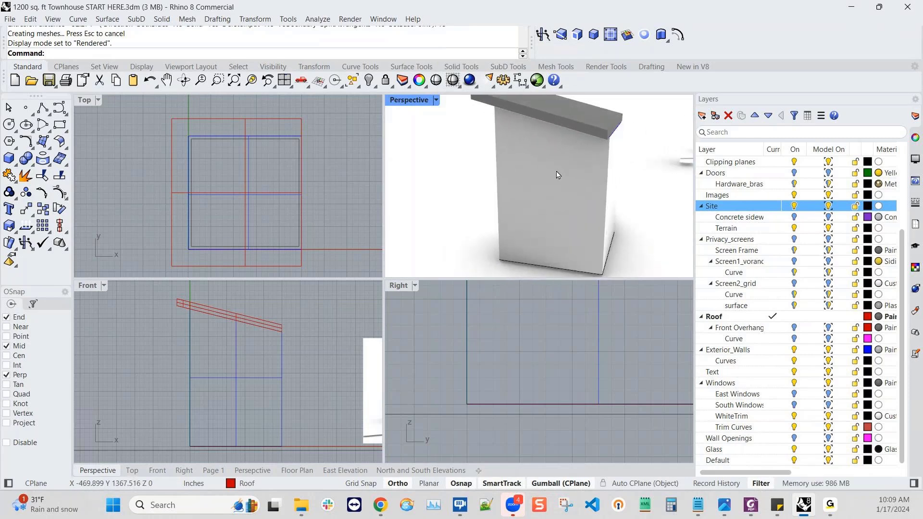
click(436, 101)
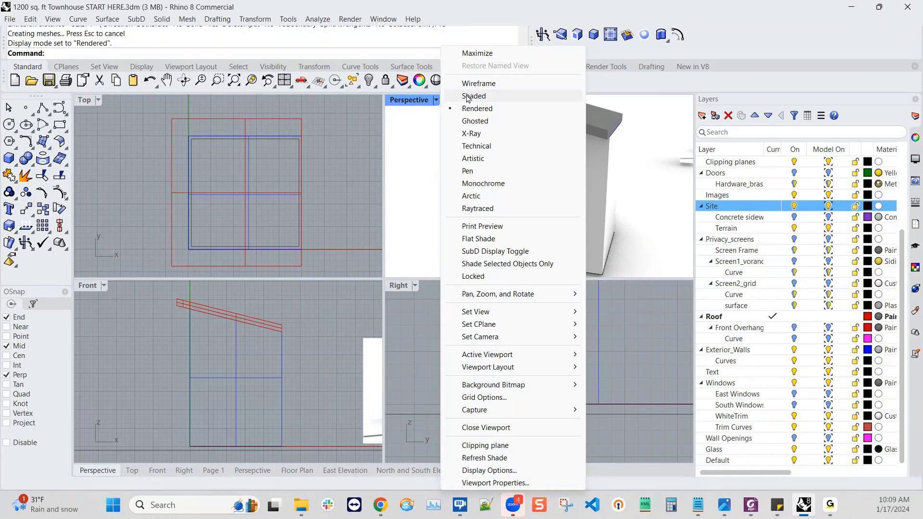
click(470, 98)
right_drag(591, 176, 570, 191)
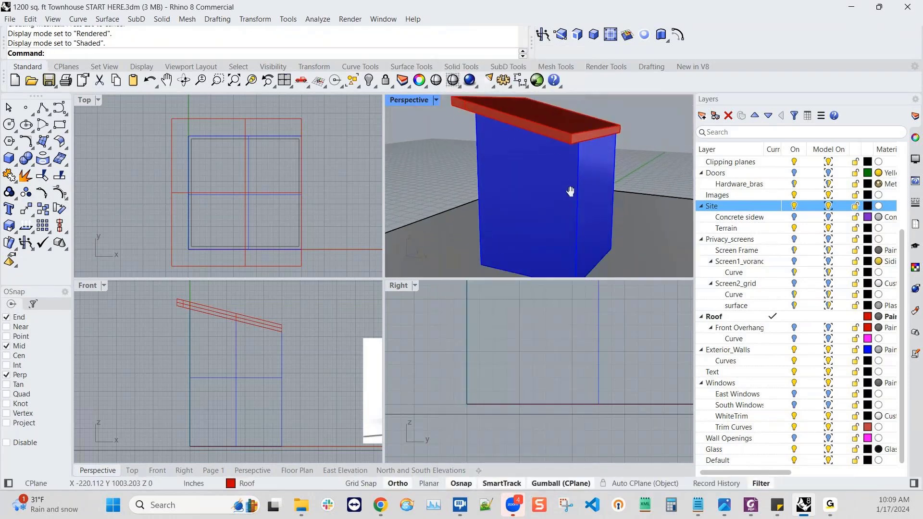
click(436, 100)
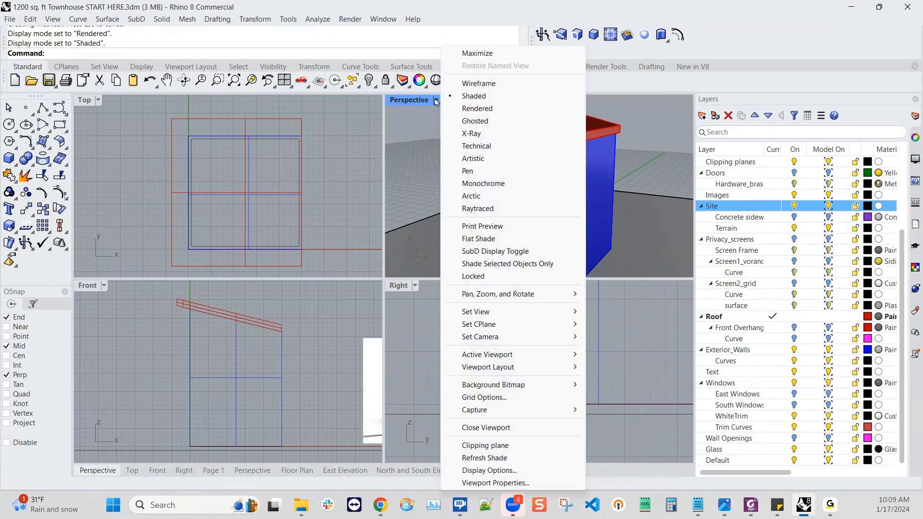
click(220, 385)
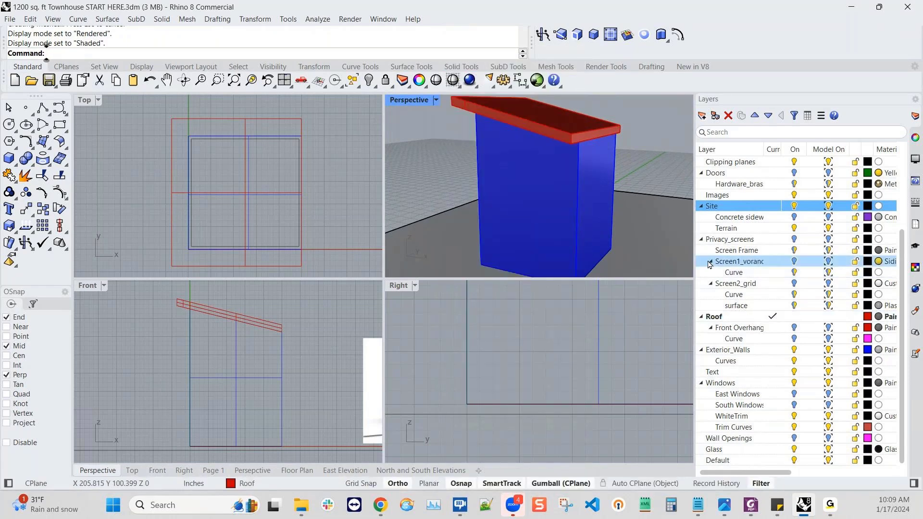
scroll(553, 247, down, 2)
scroll(603, 250, up, 2)
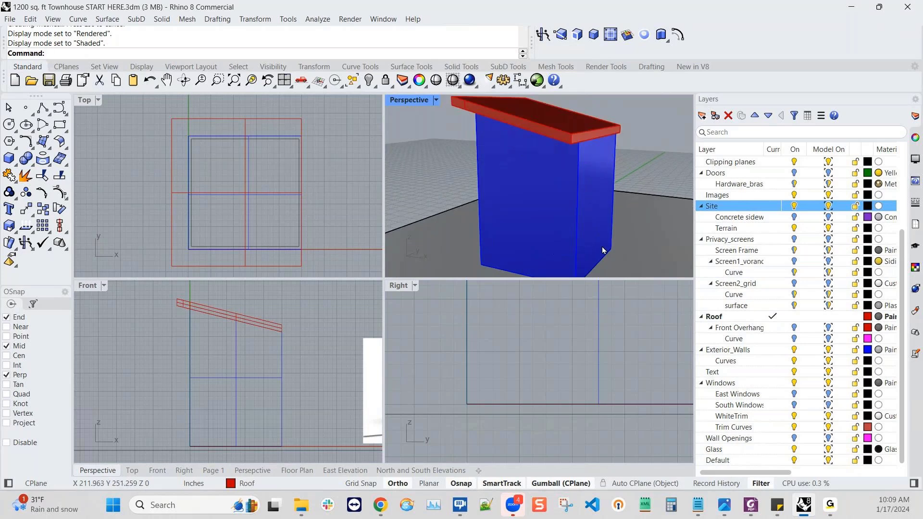
right_drag(603, 250, 617, 229)
scroll(267, 432, up, 3)
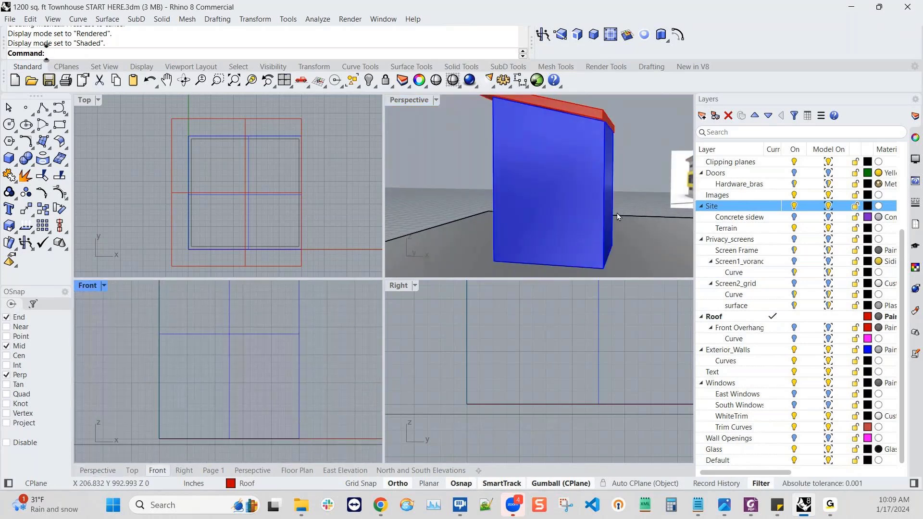
right_drag(617, 212, 560, 267)
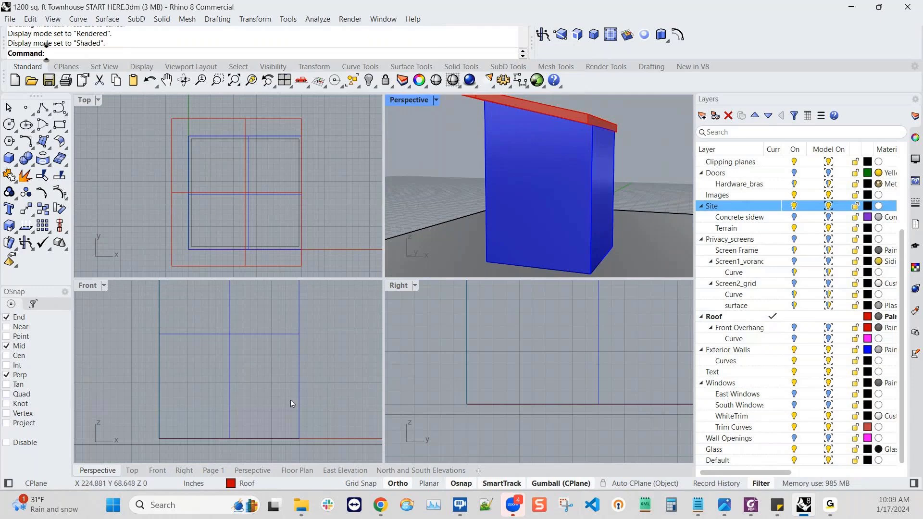
scroll(284, 436, up, 2)
mouse_move(284, 435)
right_down()
mouse_move(290, 421)
mouse_move(289, 430)
right_up()
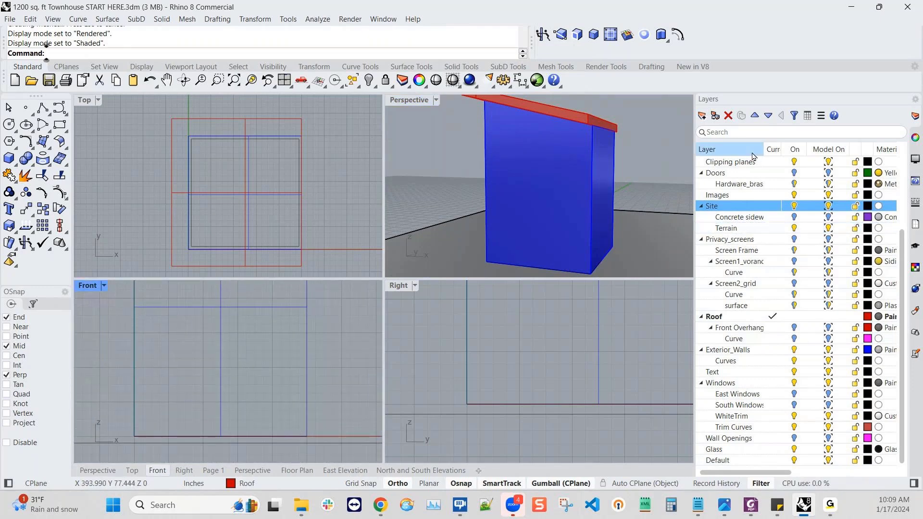
- Show the Wall Openings layer and delete the two ground-floor door opening rectangles on the front wall
shift+right_drag(569, 210, 583, 200)
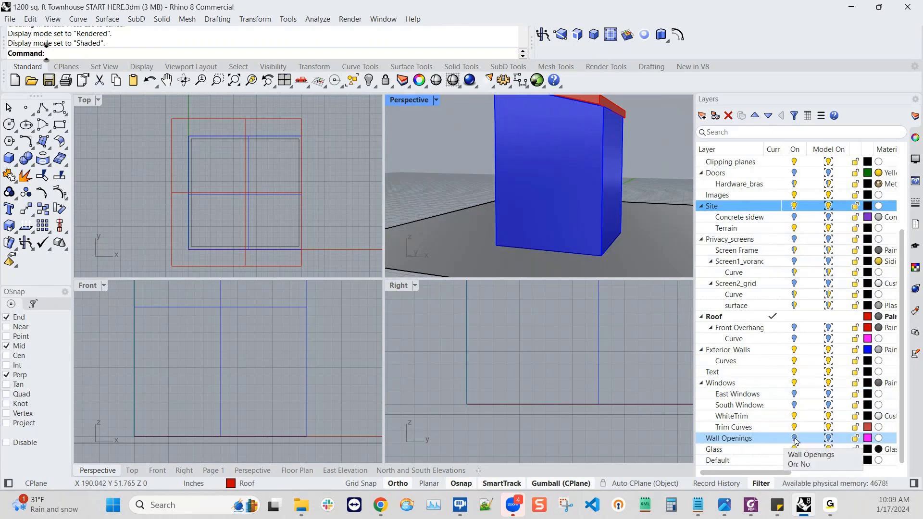
click(795, 439)
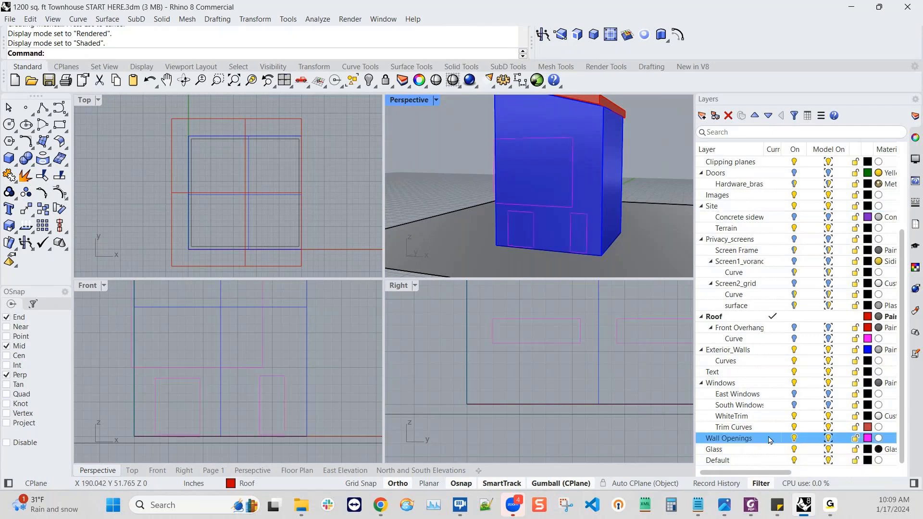
click(286, 410)
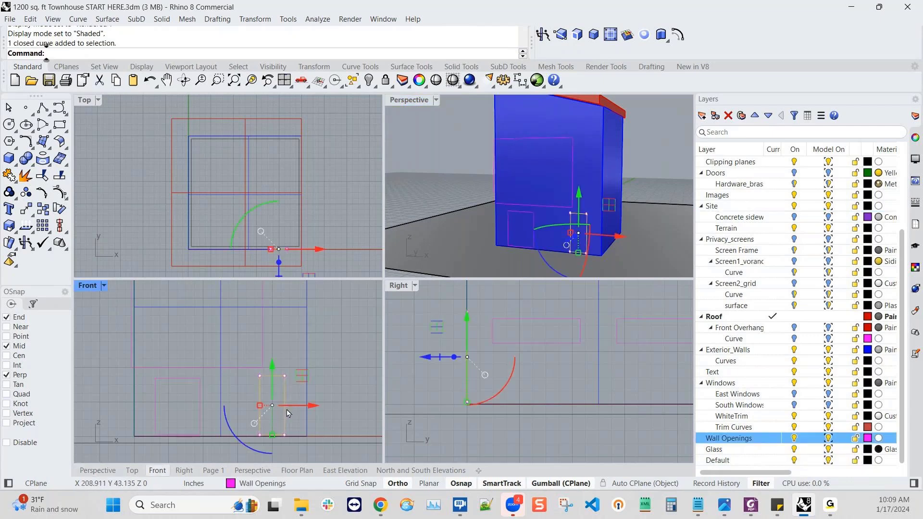
key(Delete)
click(200, 412)
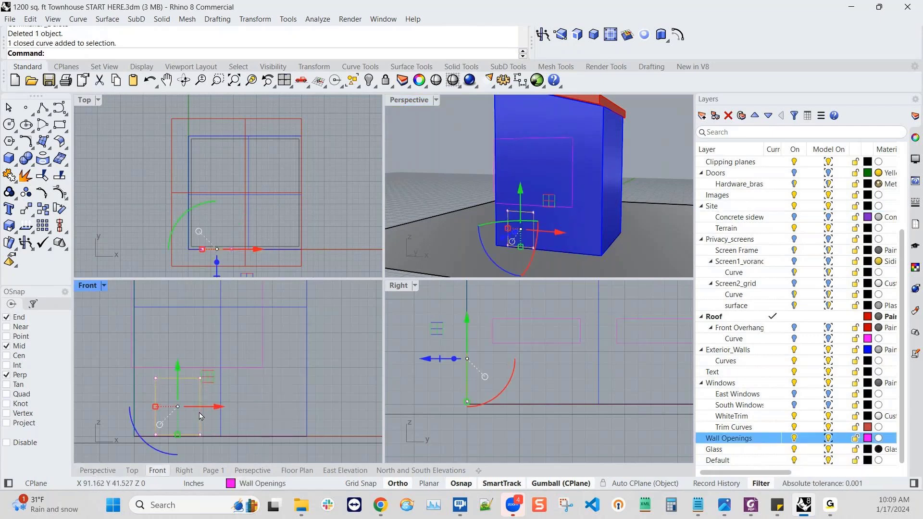
key(Delete)
scroll(193, 420, up, 4)
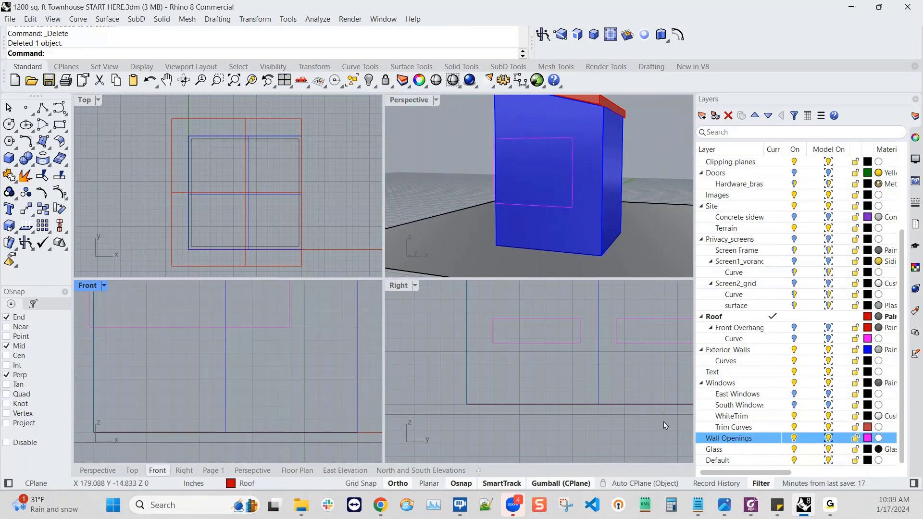
- Make Wall Openings the current layer and turn off SmartTrack
click(772, 438)
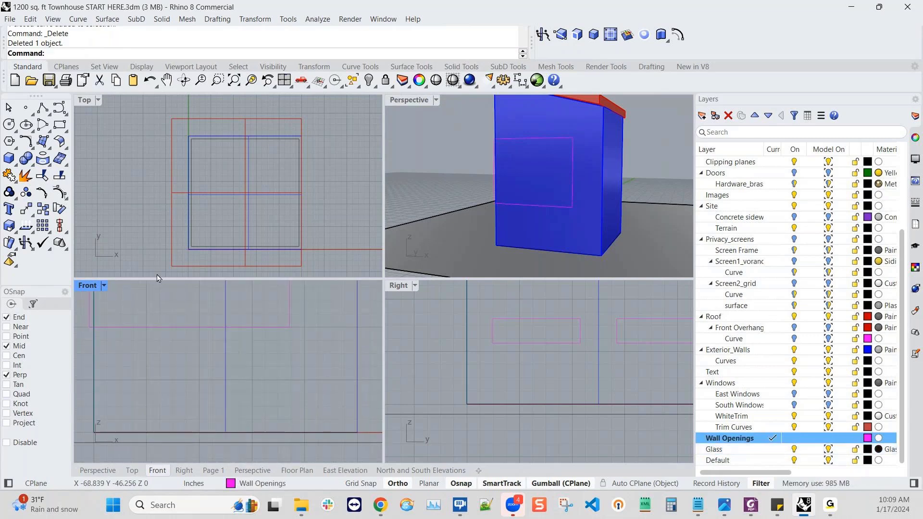
right_drag(471, 242, 452, 225)
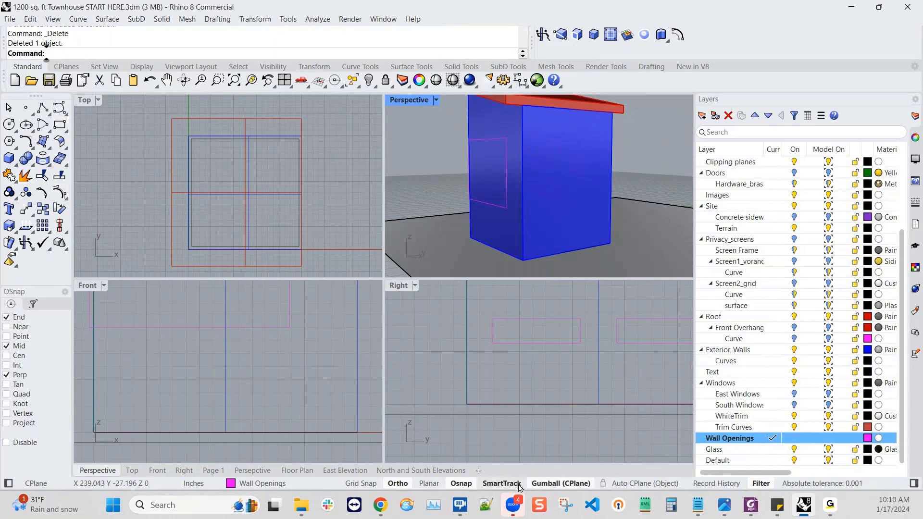
click(502, 484)
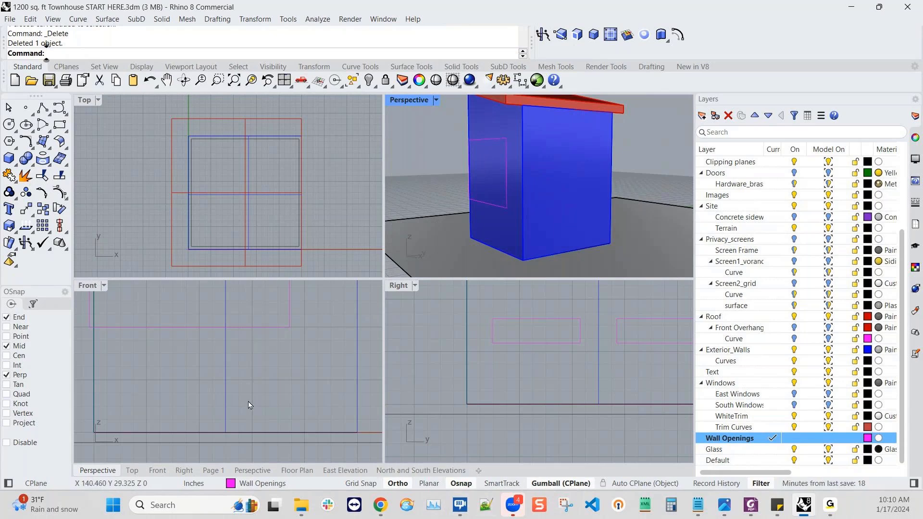
scroll(248, 402, down, 2)
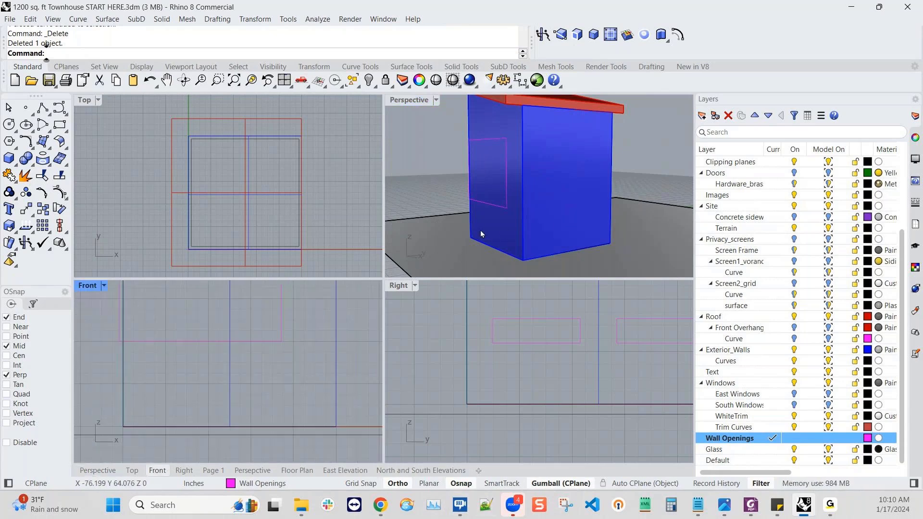
right_drag(480, 230, 493, 255)
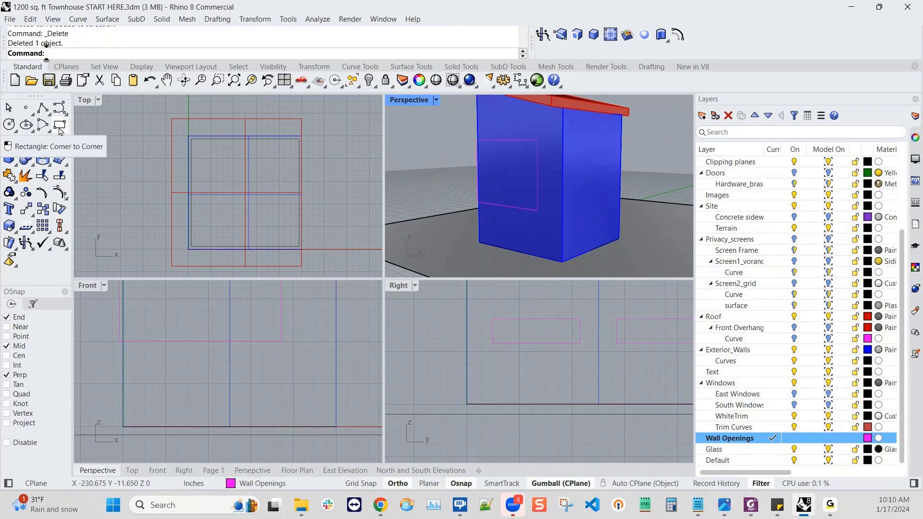
- Draw a door opening rectangle 36 inches wide and 7' high, extending left from the front wall's lower right corner in the front view
click(60, 126)
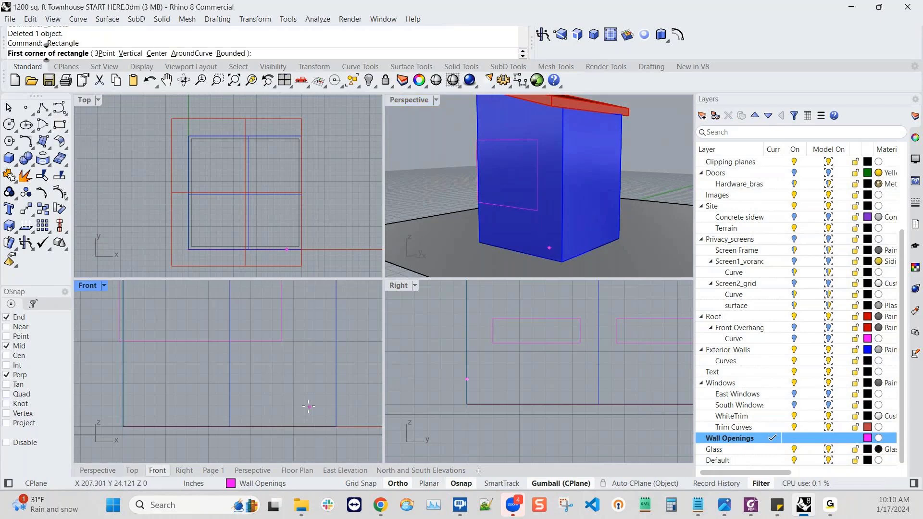
scroll(335, 428, up, 1)
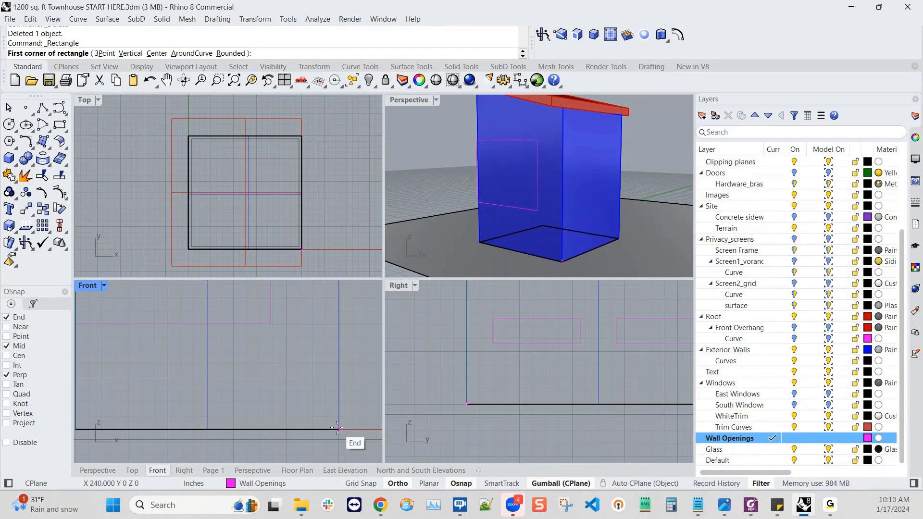
click(338, 429)
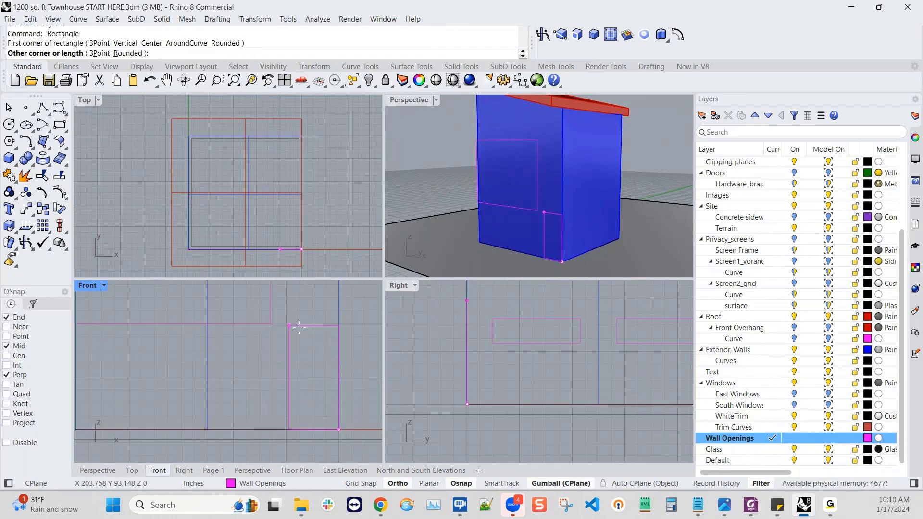
scroll(294, 325, down, 2)
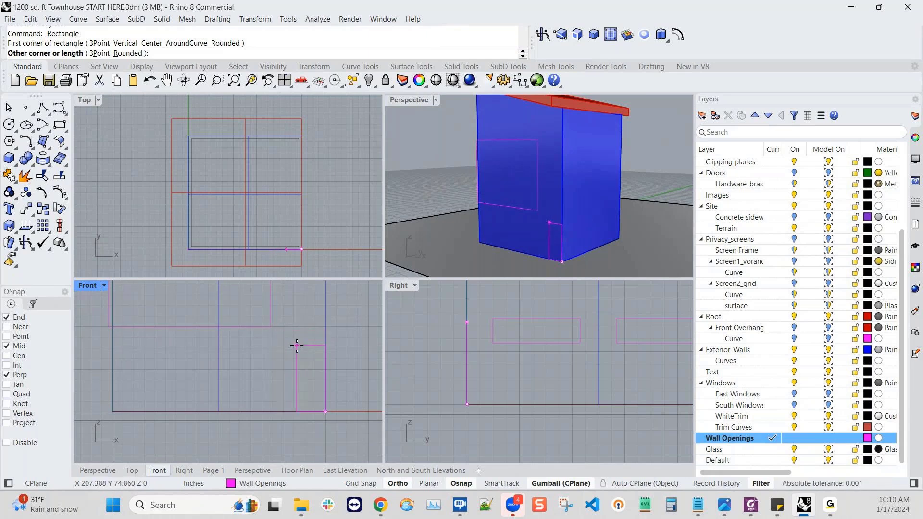
text(36)
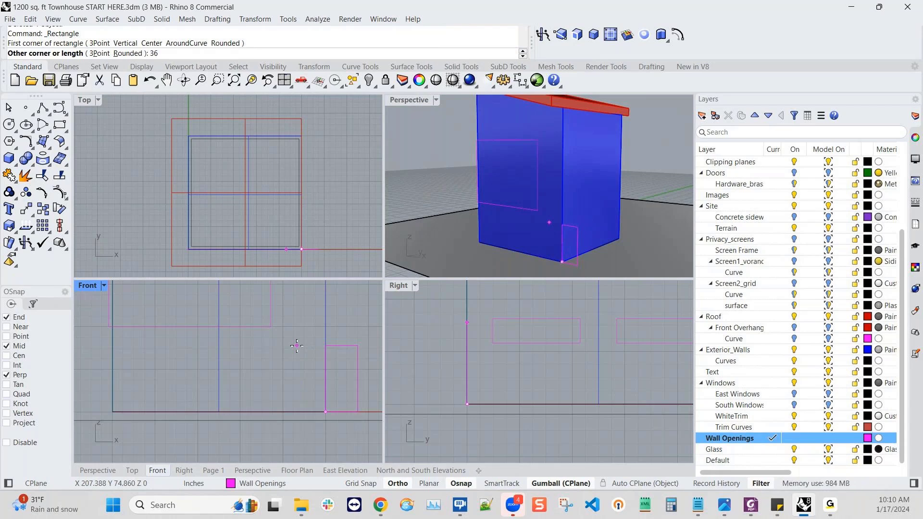
key(Return)
text(-36)
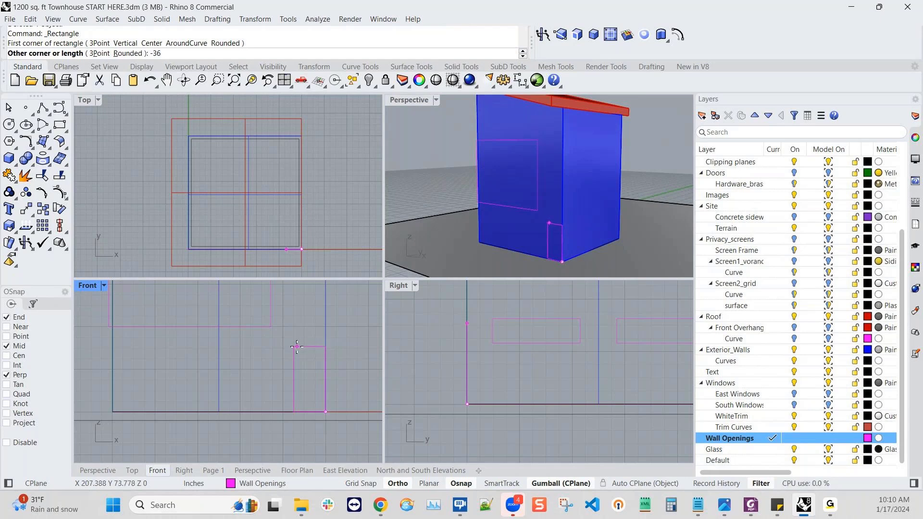
key(Return)
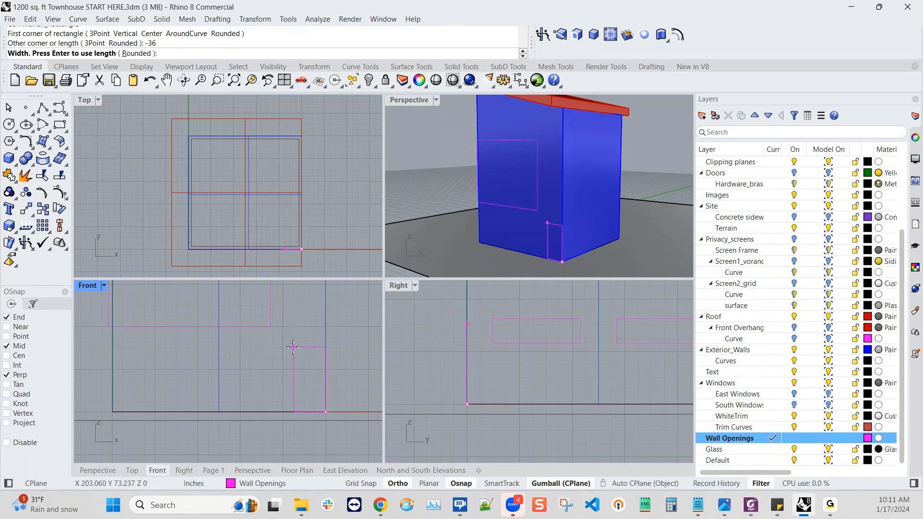
text(7')
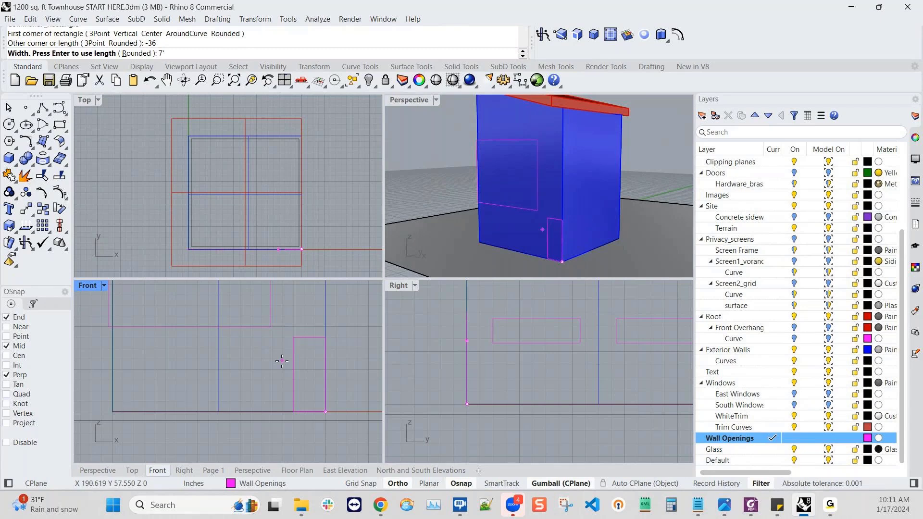
key(Return)
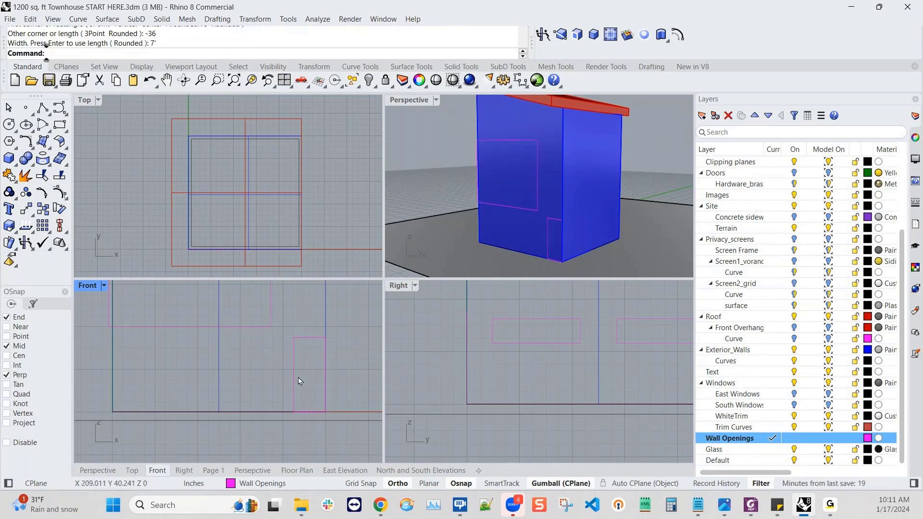
- Move the 36-inch door opening 24 inches left along the front wall, away from its right corner
scroll(308, 390, up, 1)
right_drag(309, 393, 292, 420)
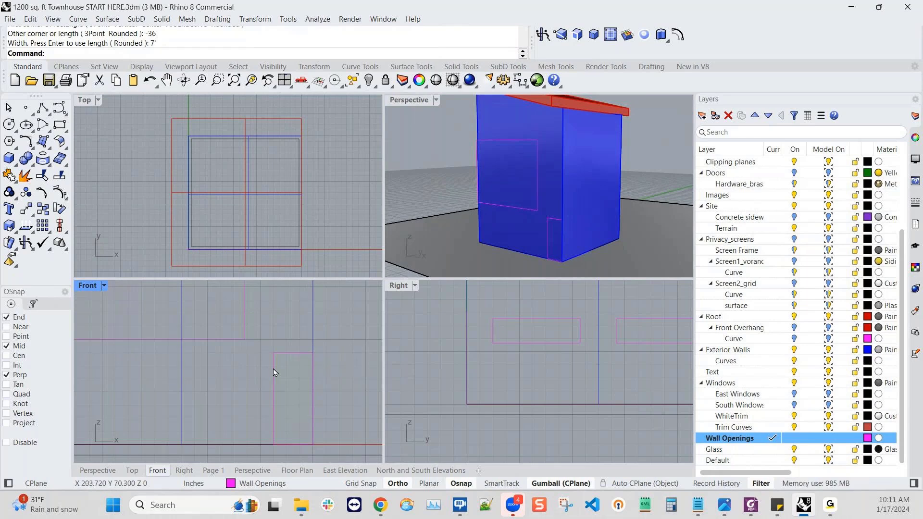
click(275, 410)
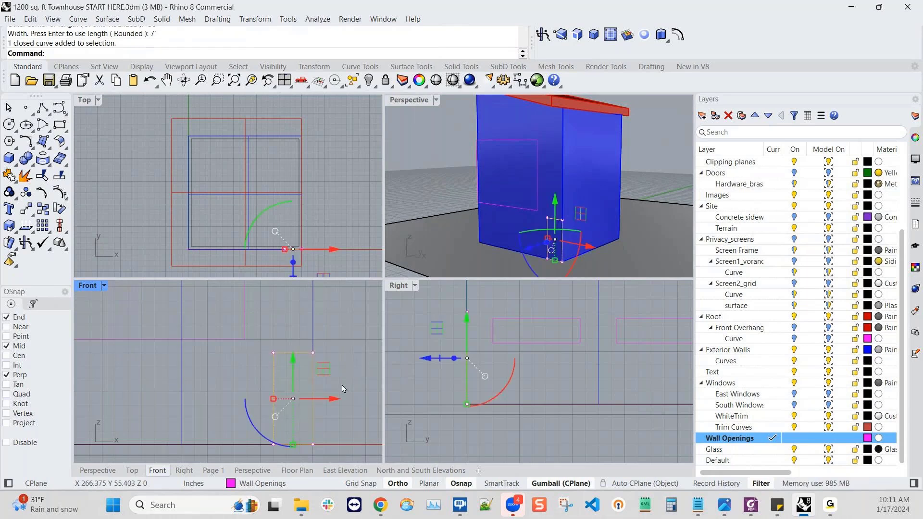
click(320, 403)
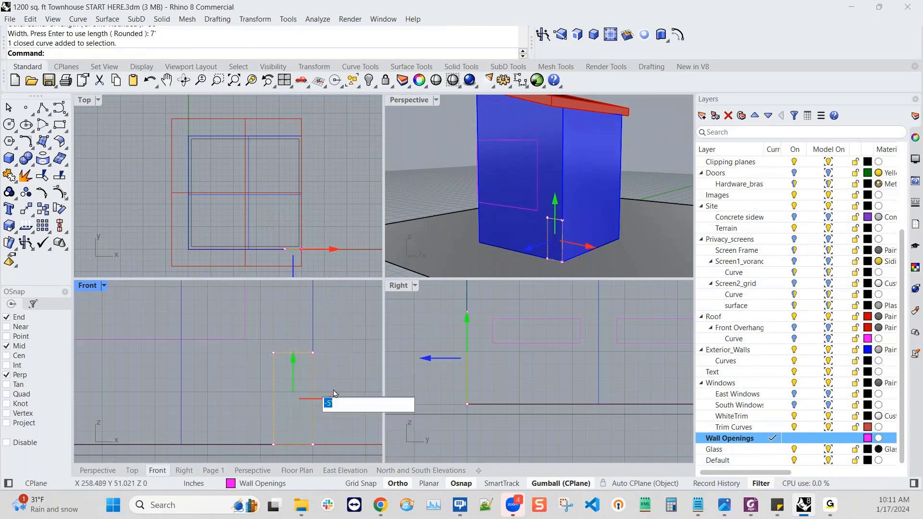
text(-24)
key(Return)
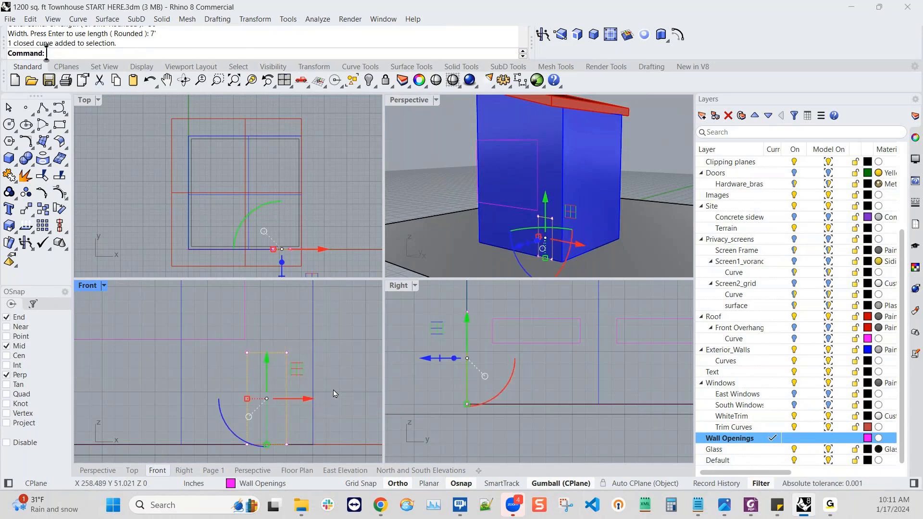
scroll(278, 418, up, 1)
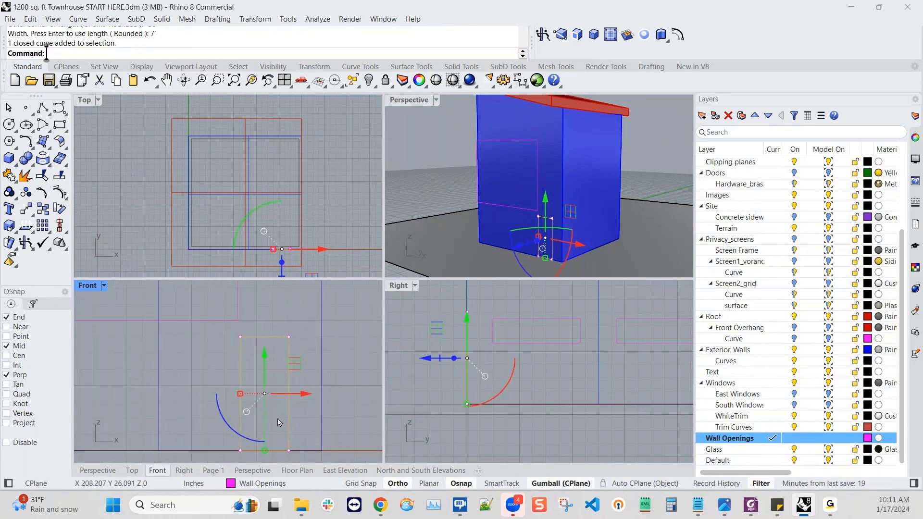
right_drag(284, 408, 325, 409)
click(217, 419)
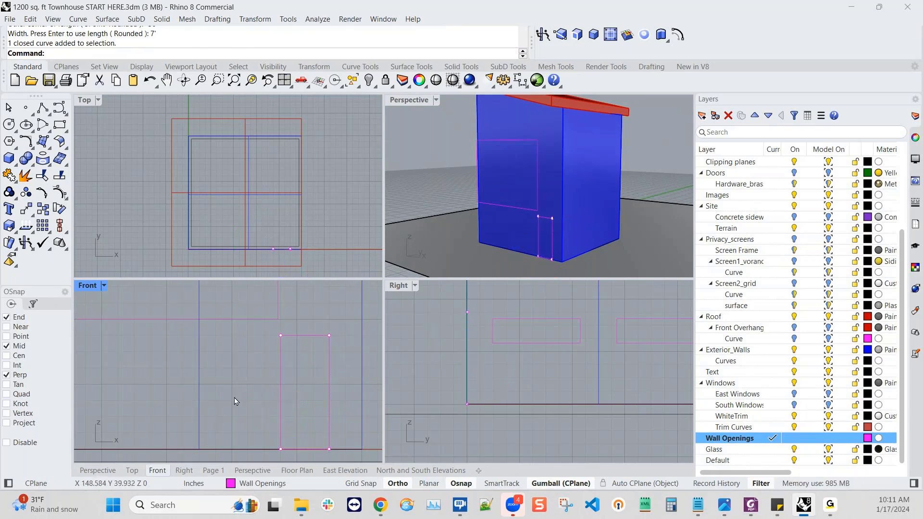
- Draw a rectangle 60 inches wide and 80 inches high from the front wall's lower left corner in the front view
right_drag(247, 366, 347, 363)
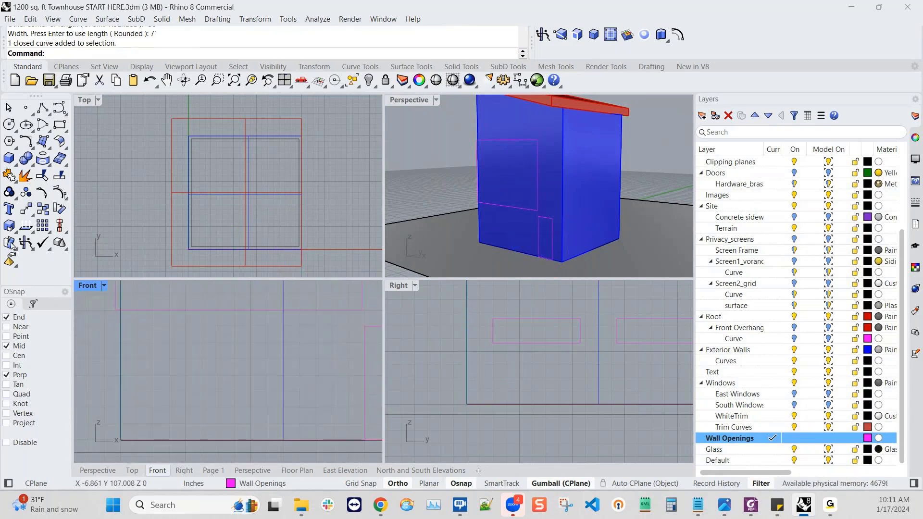
click(60, 125)
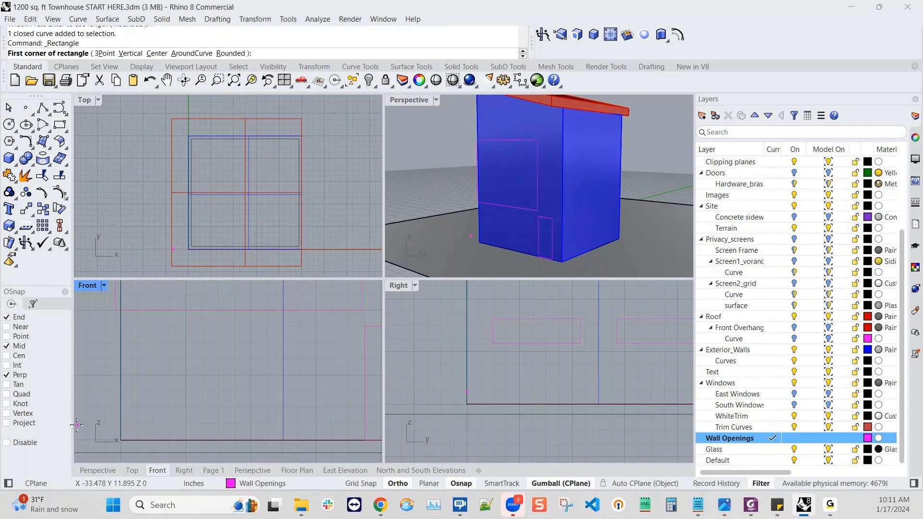
click(121, 440)
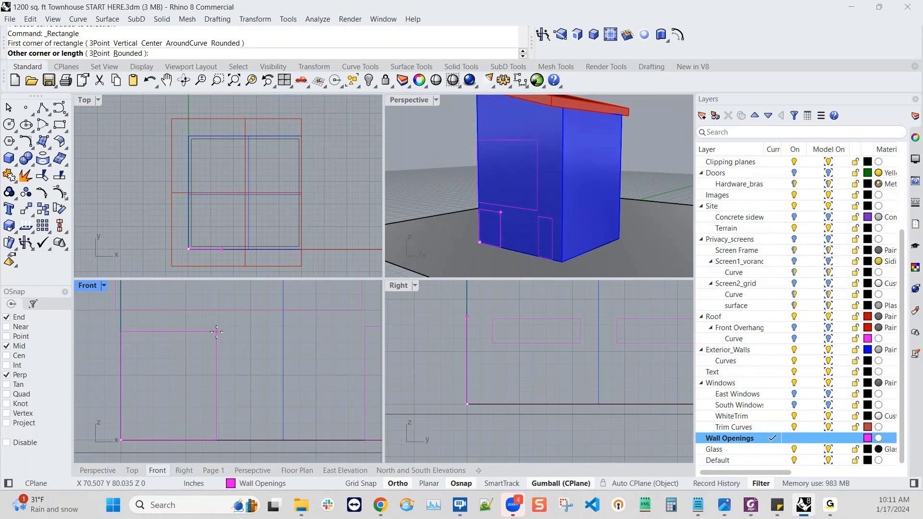
text(60)
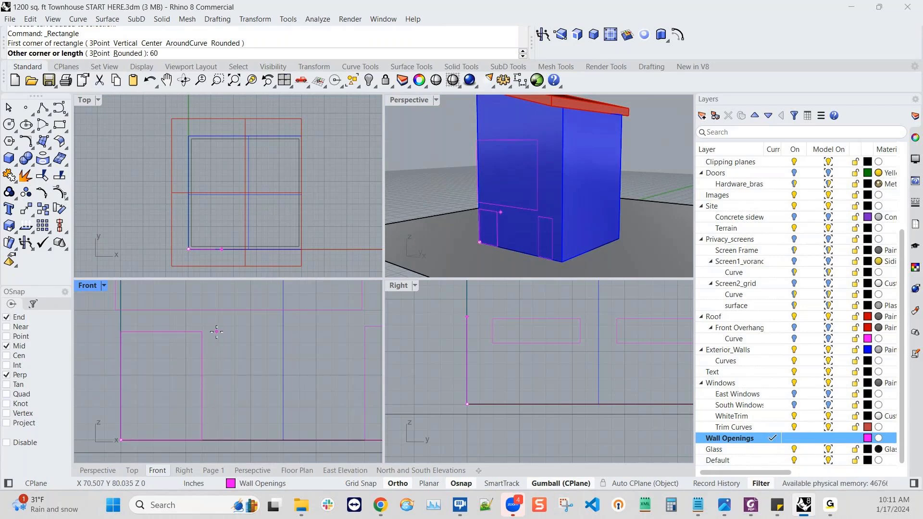
key(Return)
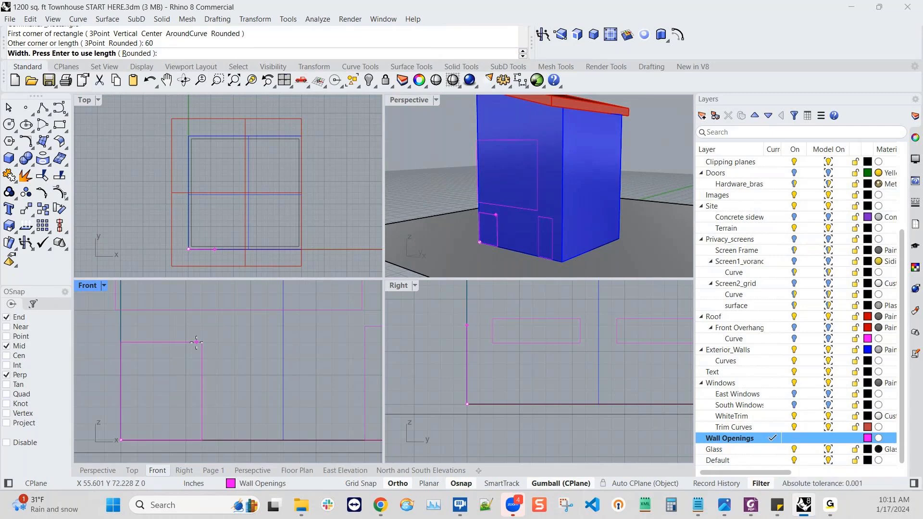
text(80)
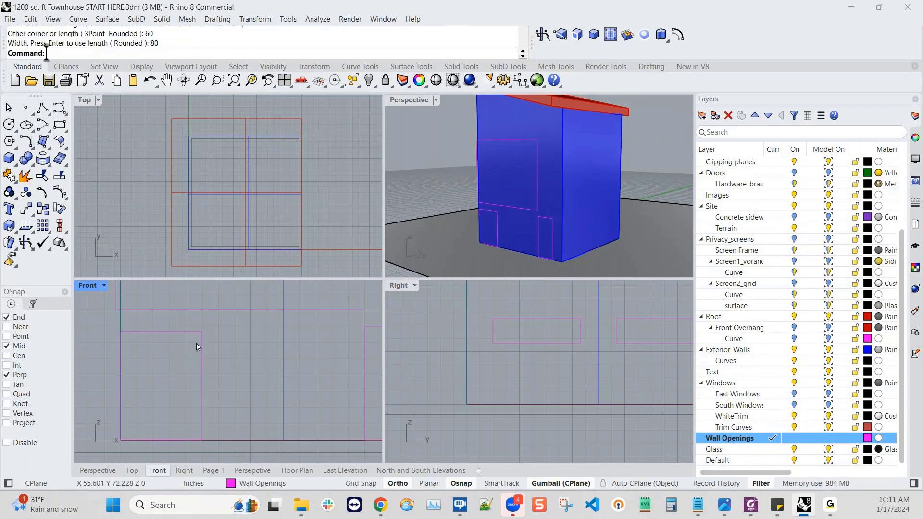
- Move the 60 by 80 inch opening 24 inches right along the front wall, away from its left corner
scroll(235, 382, down, 4)
right_drag(236, 391, 232, 395)
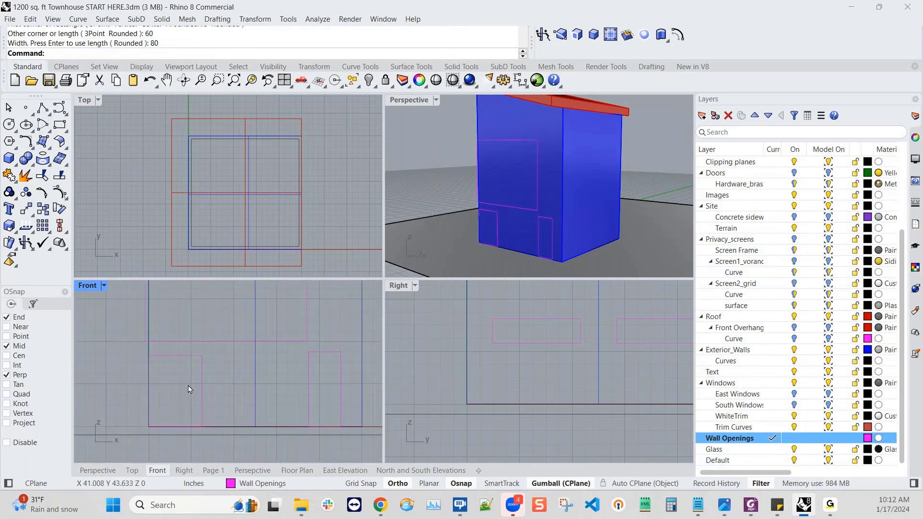
click(202, 391)
mouse_move(202, 391)
mouse_down()
mouse_move(208, 397)
mouse_move(190, 391)
mouse_up()
key(ctrl+z)
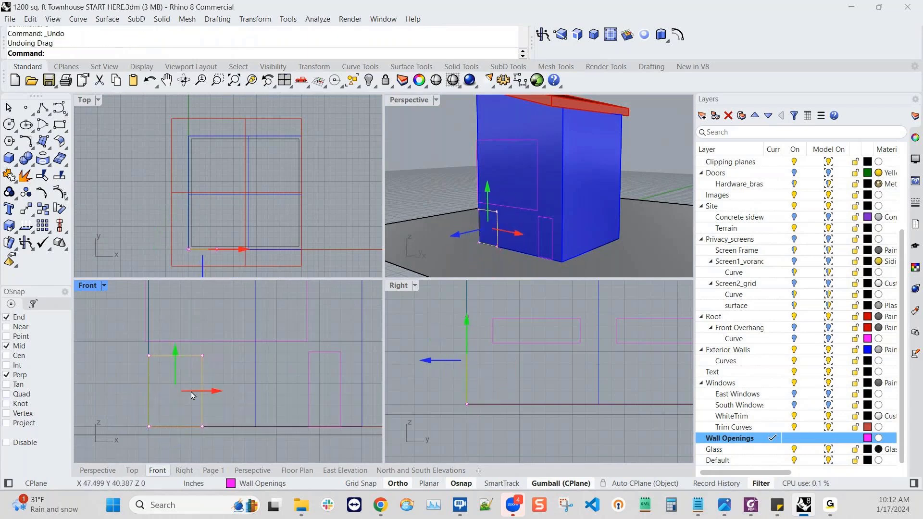
click(194, 391)
text(24)
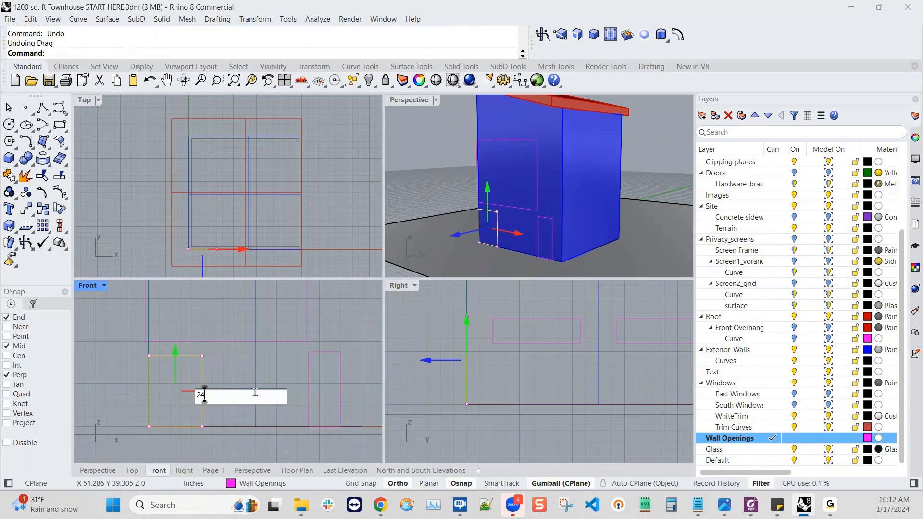
key(Return)
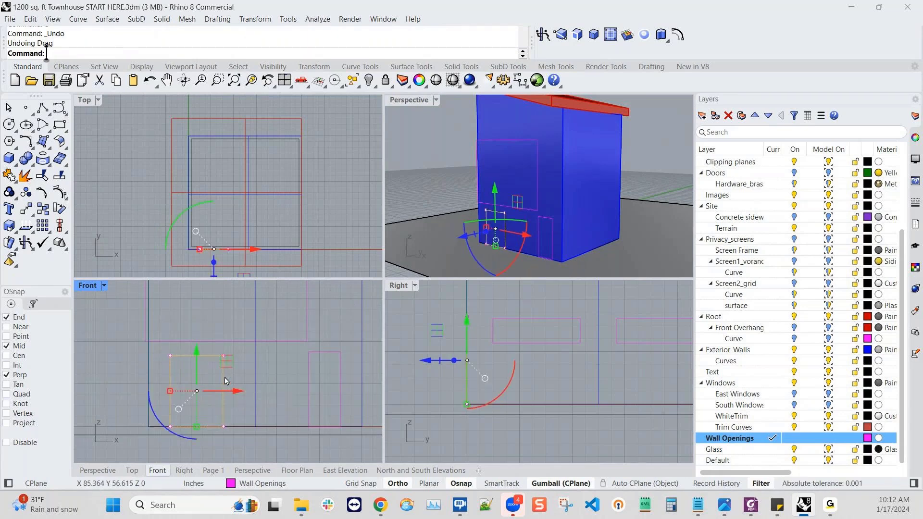
- Move both door opening rectangles on the front wall up 1 inch together
shift+click(308, 401)
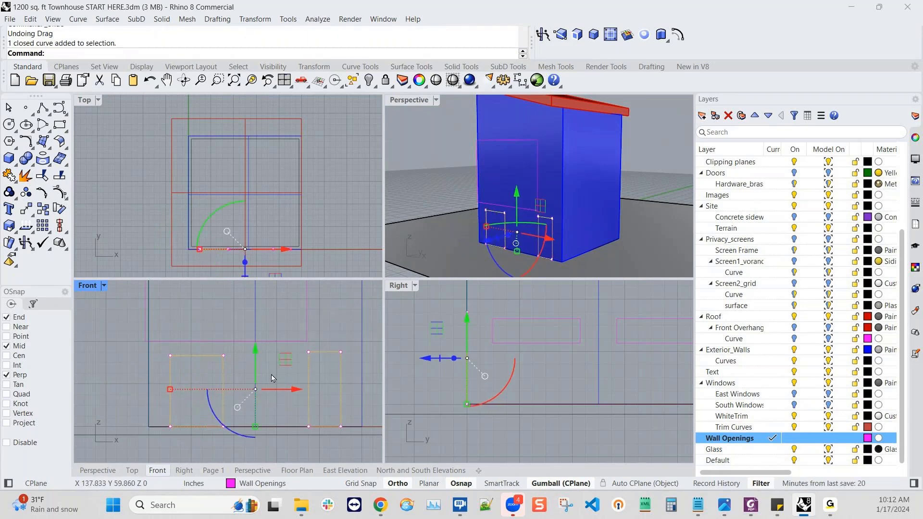
click(255, 372)
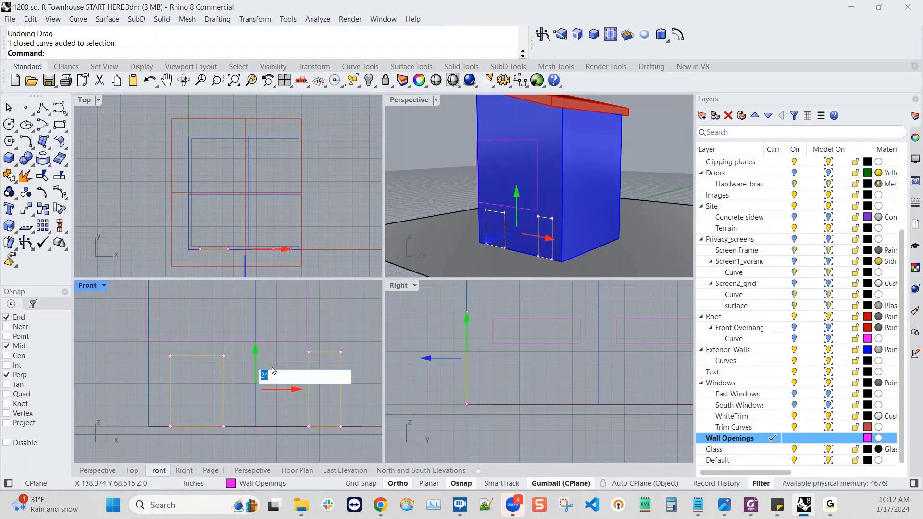
text(1)
key(Return)
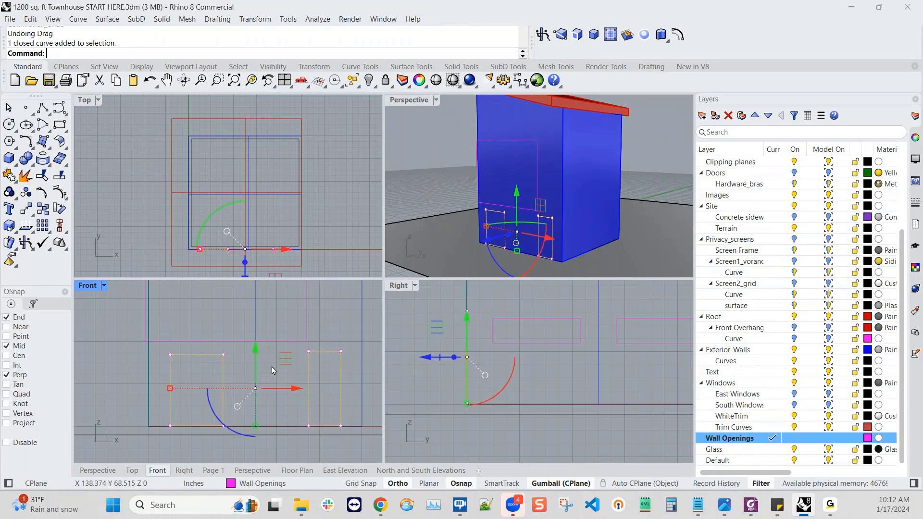
scroll(236, 394, up, 3)
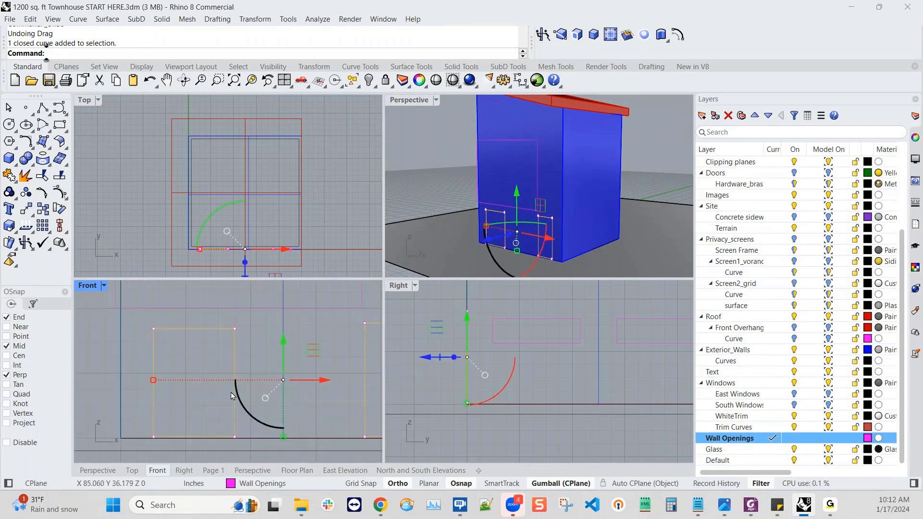
- Move only the 60-inch-wide door opening slightly further up on the front wall
key(Escape)
click(234, 410)
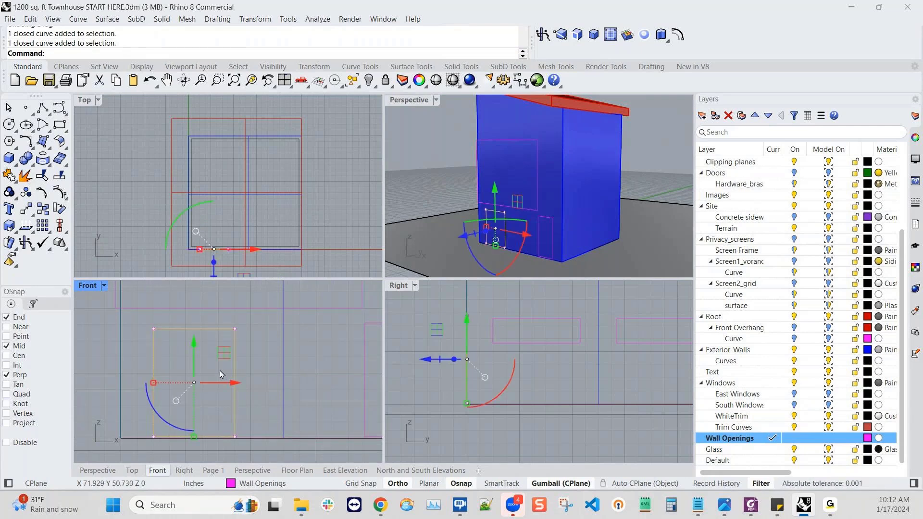
click(195, 368)
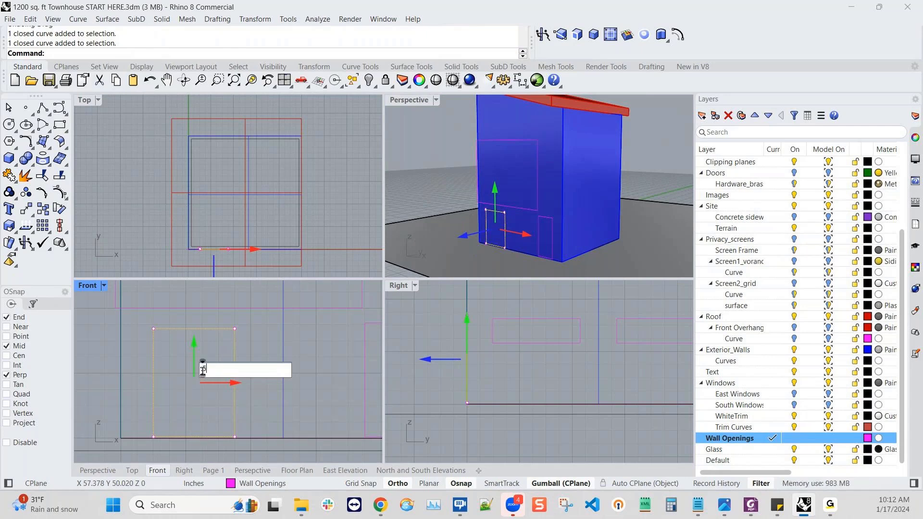
key(Return)
key(Escape)
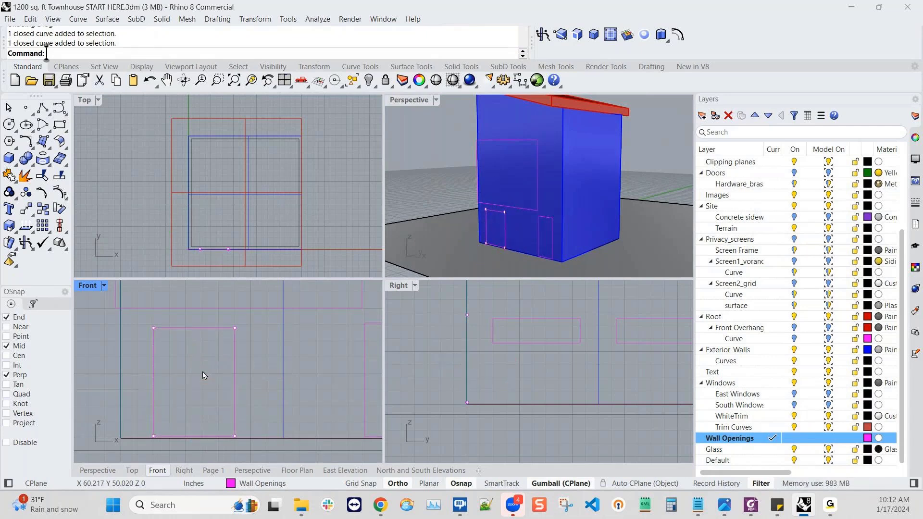
- Make the Doors layer current so its existing door can be edited at the 36-inch opening
scroll(268, 382, down, 4)
right_drag(349, 393, 337, 398)
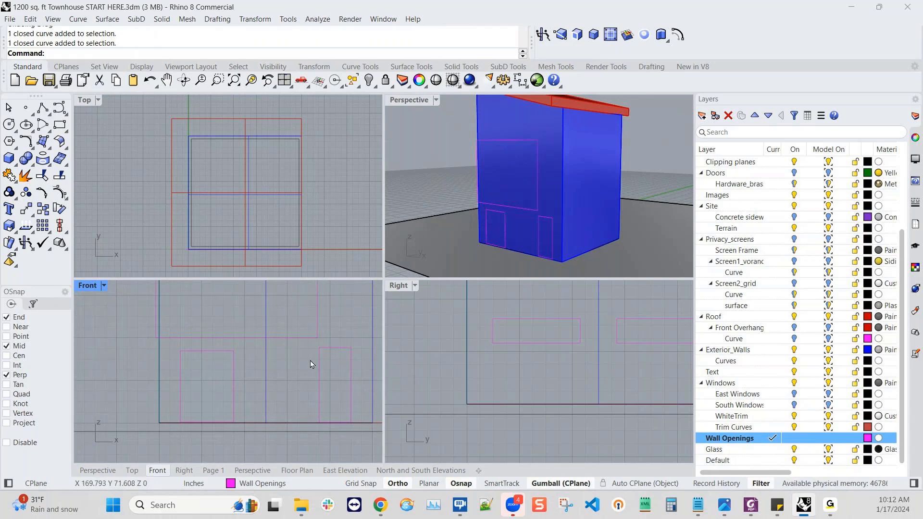
right_drag(593, 235, 613, 241)
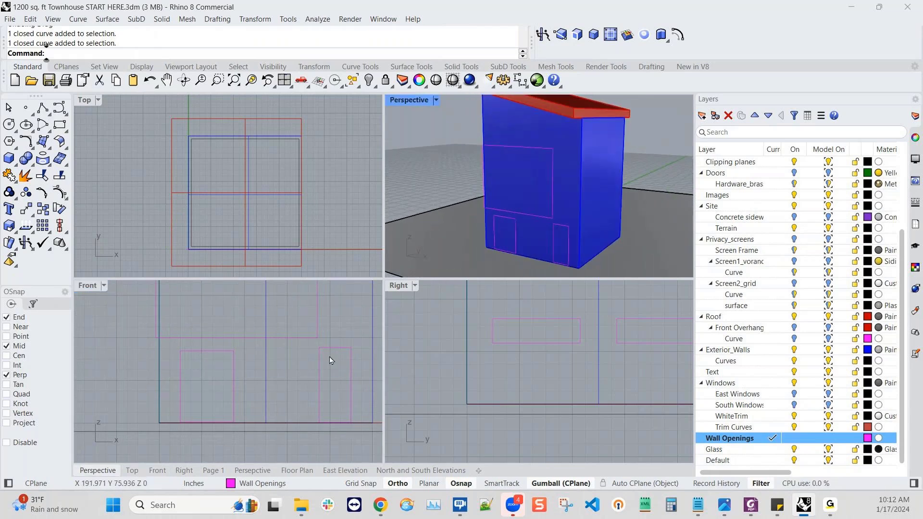
scroll(317, 384, up, 2)
right_drag(317, 382, 270, 371)
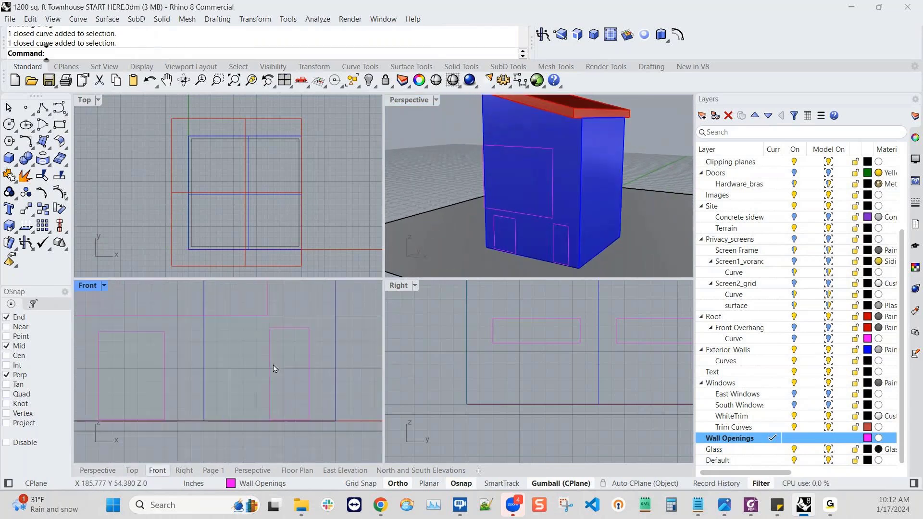
scroll(289, 337, up, 2)
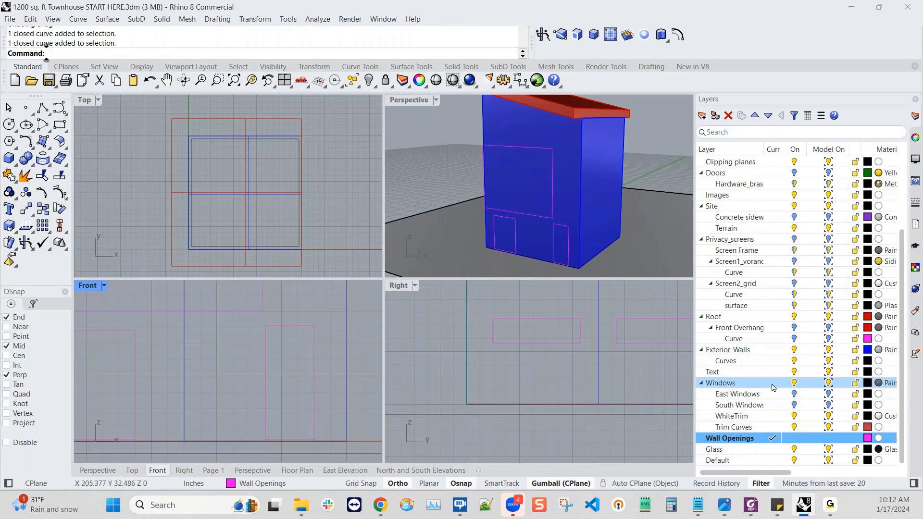
click(774, 174)
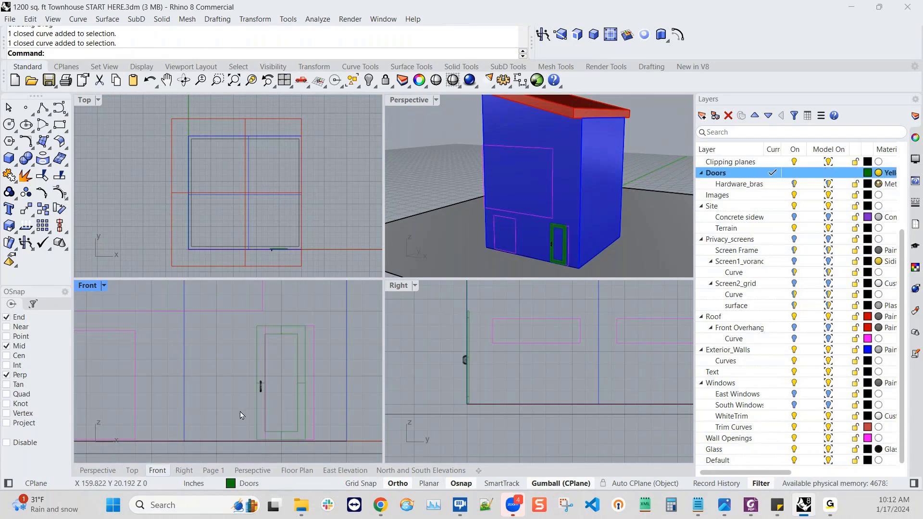
- Delete the existing door's surface and polysurface at the 36-inch opening, and turn off the Hardware_brass layer
scroll(241, 412, up, 2)
click(338, 368)
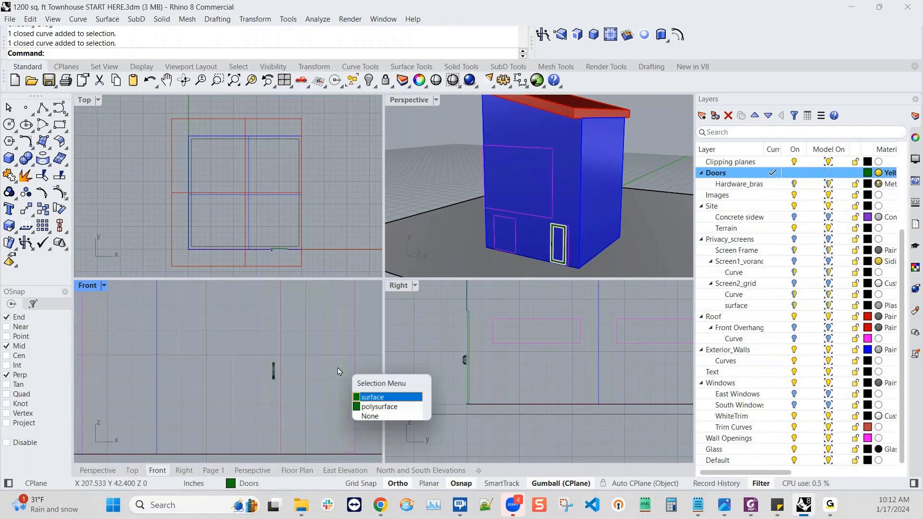
key(Return)
key(Delete)
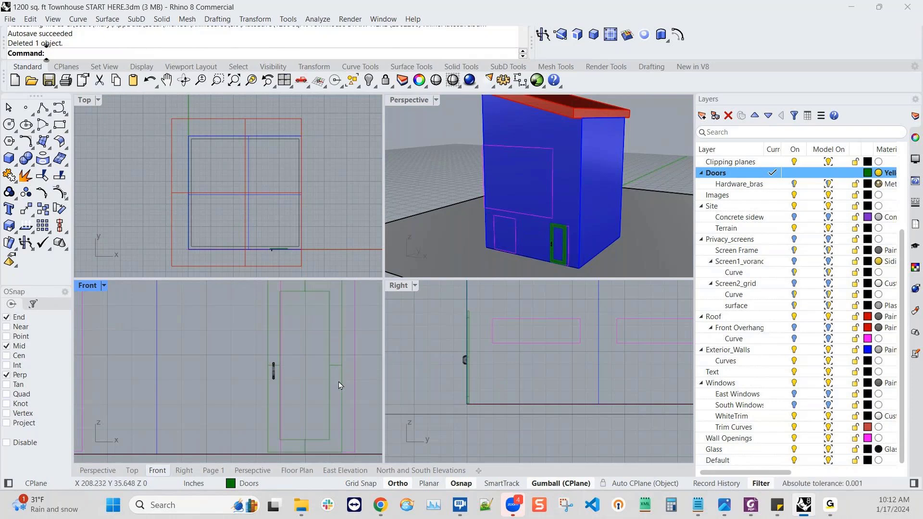
click(340, 385)
key(Delete)
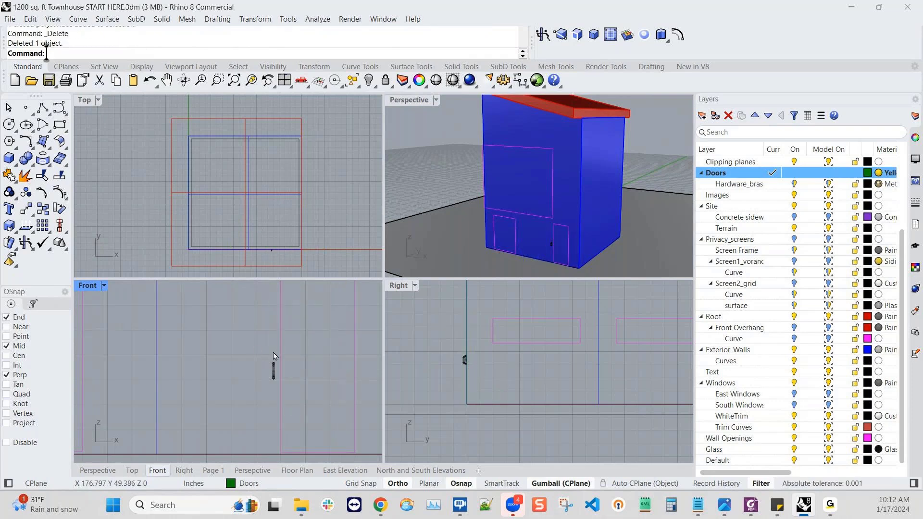
click(745, 185)
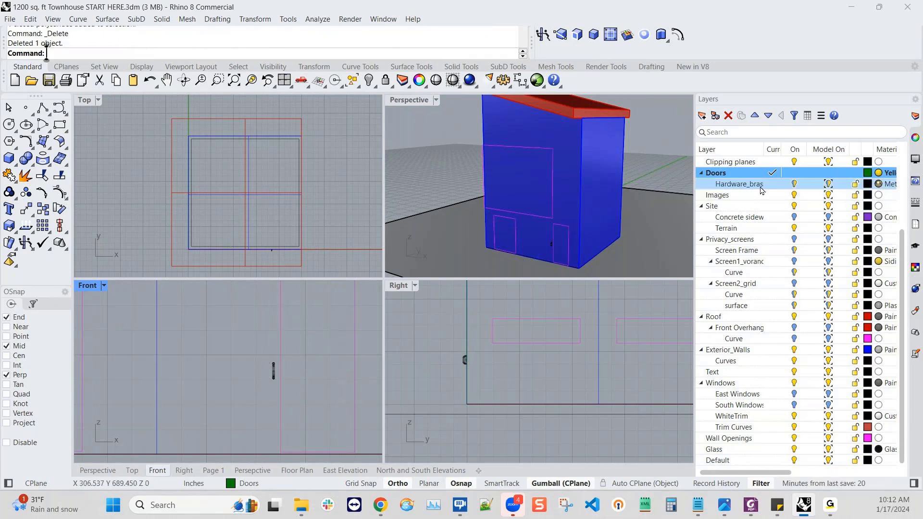
click(794, 185)
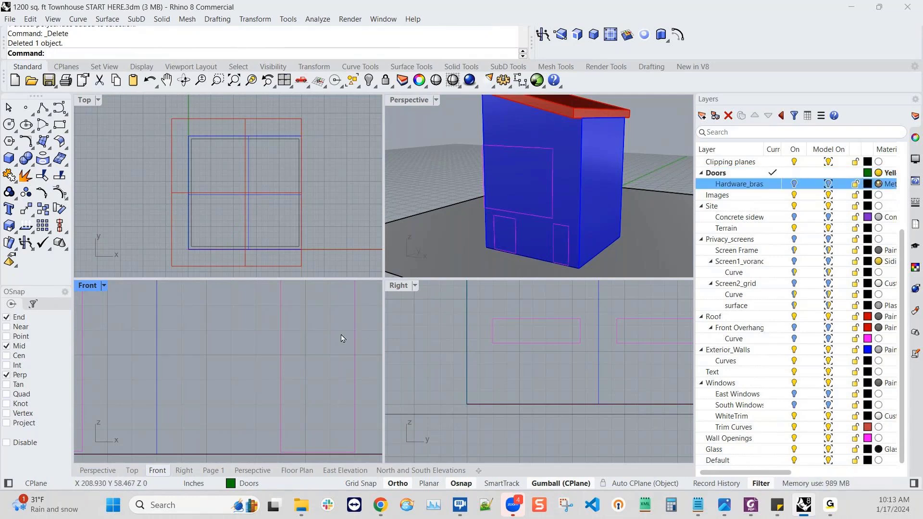
- Offset the 36-inch door opening rectangle inward by 1 inch in the front view
scroll(301, 367, down, 2)
right_drag(312, 362, 298, 367)
scroll(303, 336, up, 2)
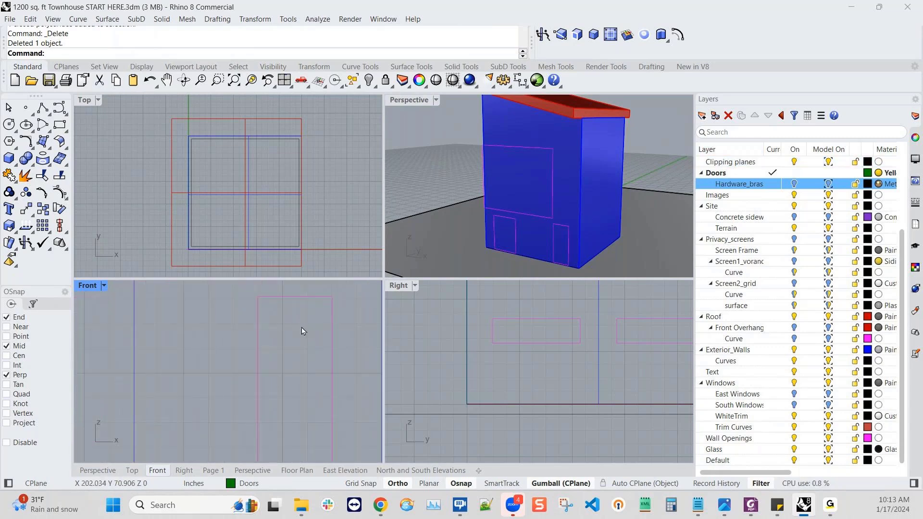
click(332, 364)
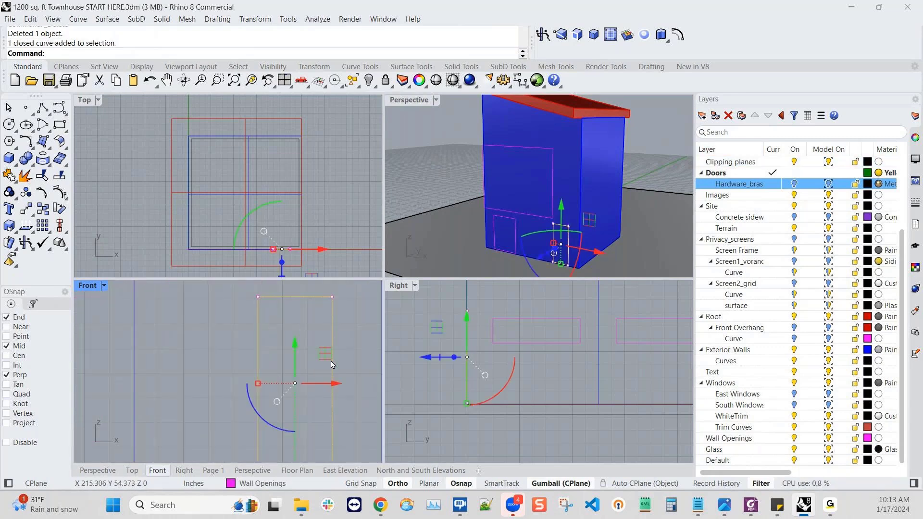
scroll(330, 332, down, 2)
scroll(313, 352, up, 2)
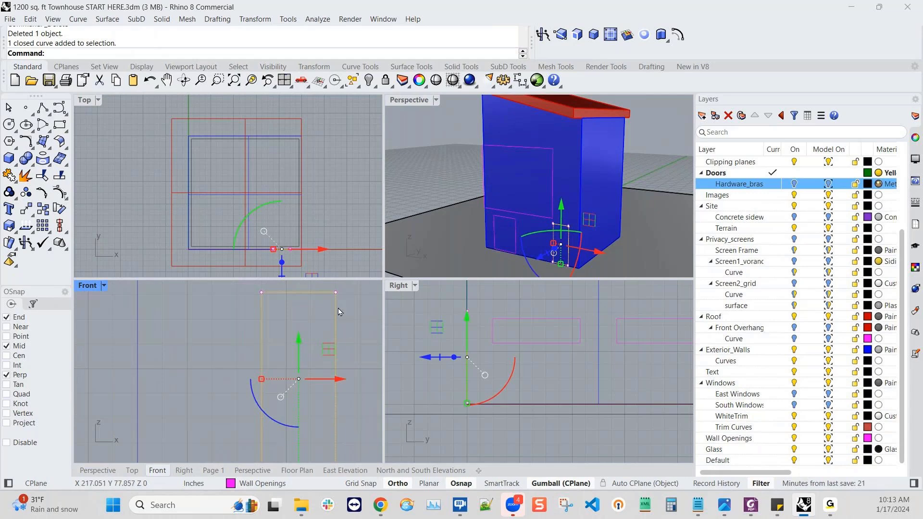
scroll(315, 307, up, 2)
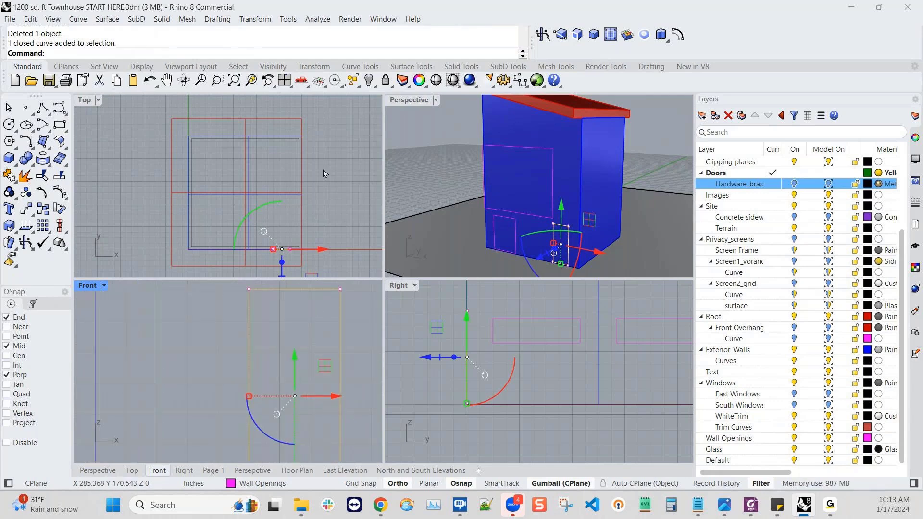
click(678, 35)
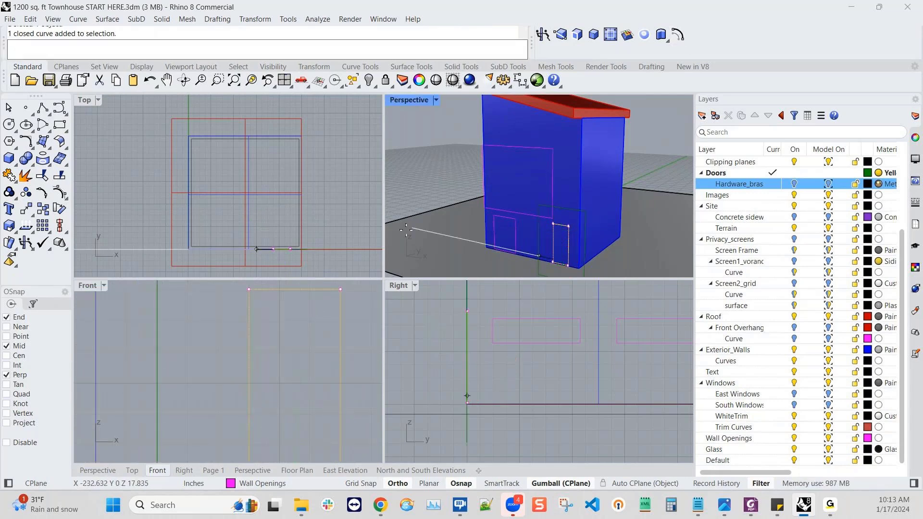
text(1)
key(Return)
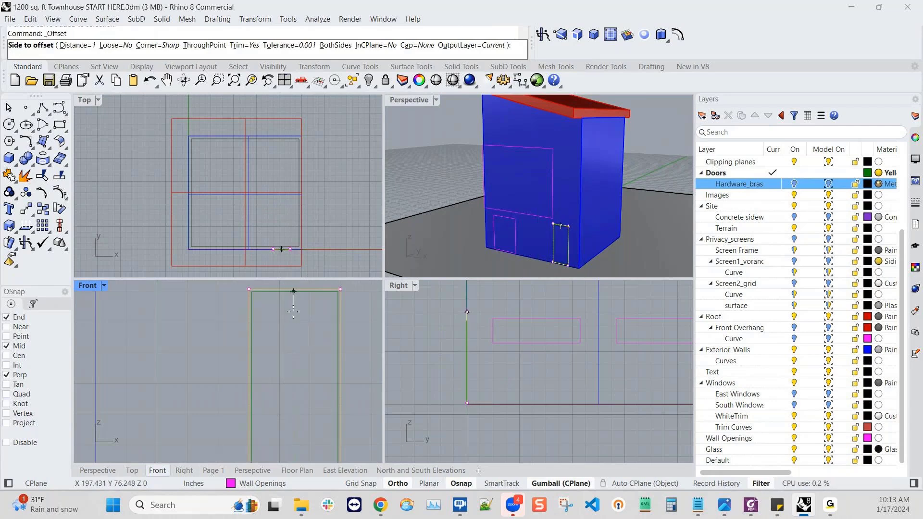
click(293, 311)
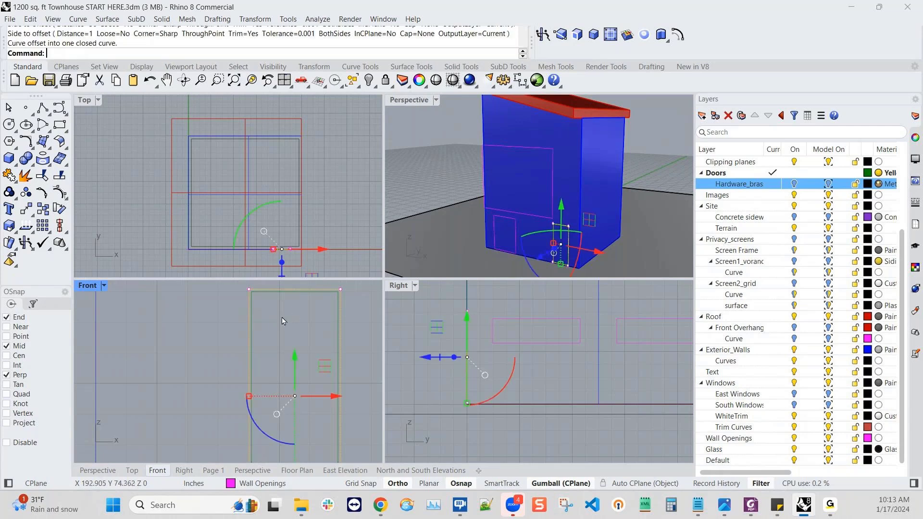
key(Escape)
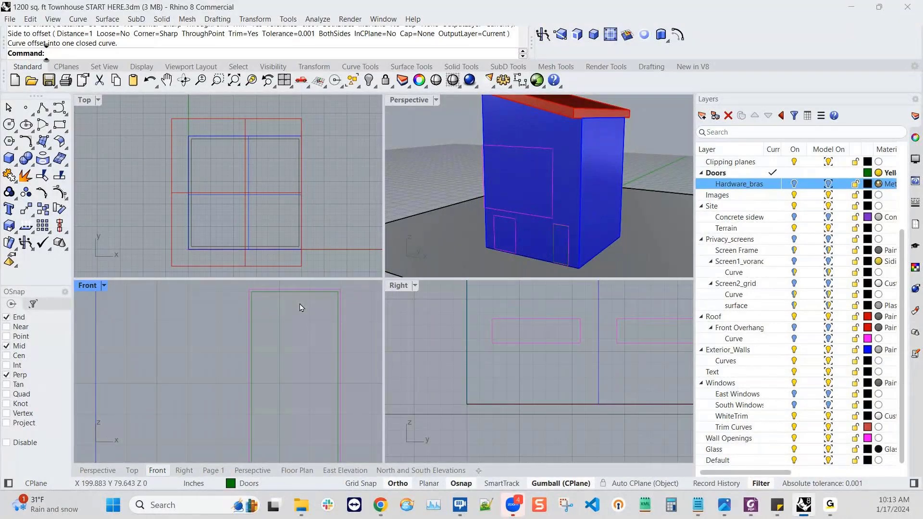
- Assign the inner offset rectangle to the Wall Openings layer and the outer rectangle to the Doors layer
click(298, 292)
click(279, 486)
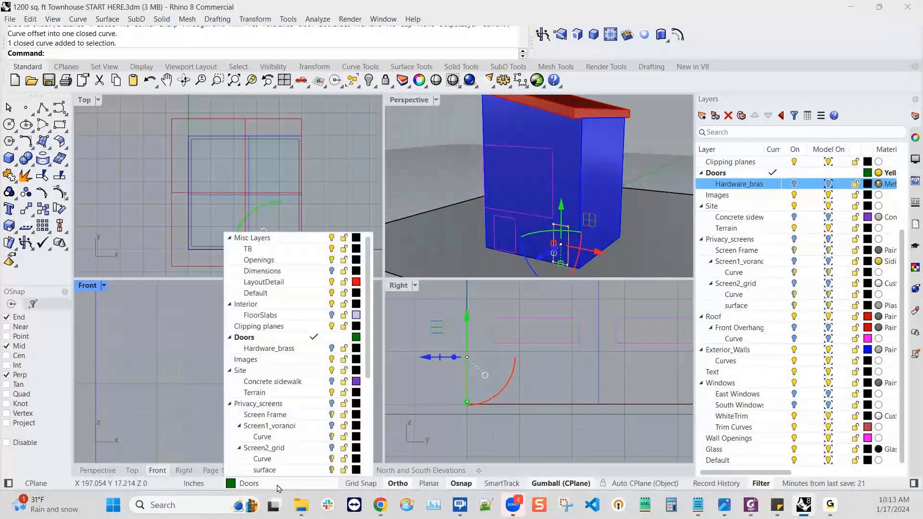
click(315, 341)
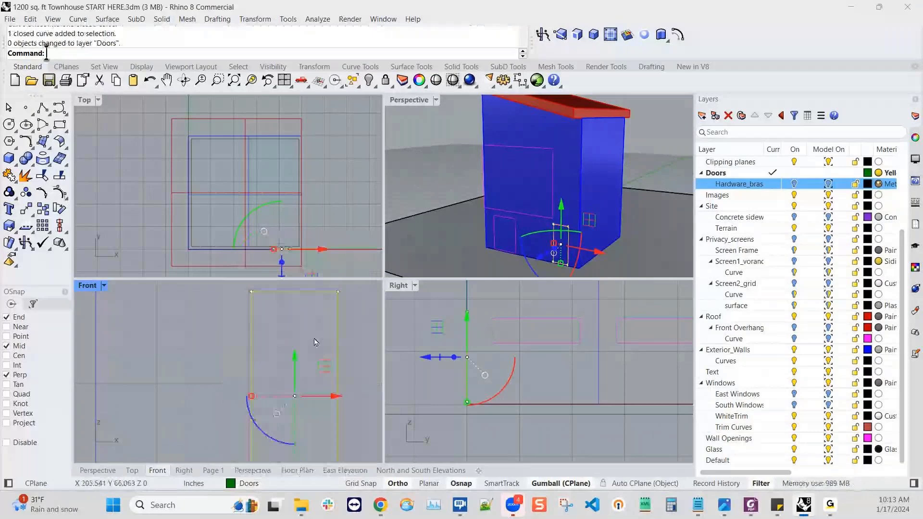
click(339, 357)
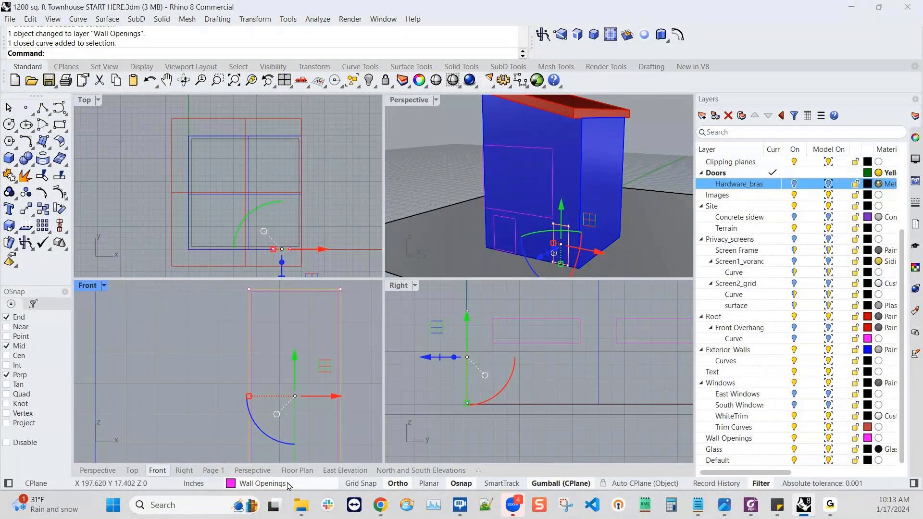
click(288, 484)
click(279, 337)
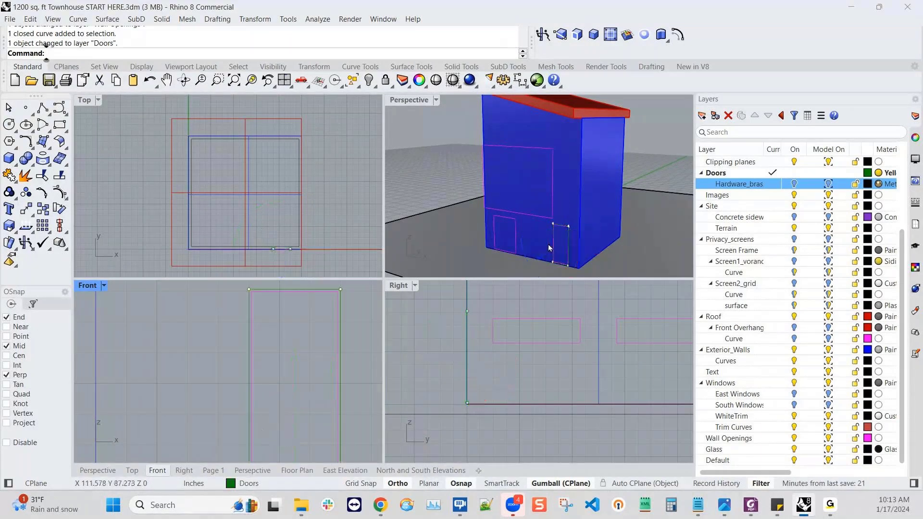
- Offset the outer door rectangle inward by 8 inches to outline the door's inner panel
scroll(550, 247, up, 3)
right_drag(362, 291, 300, 356)
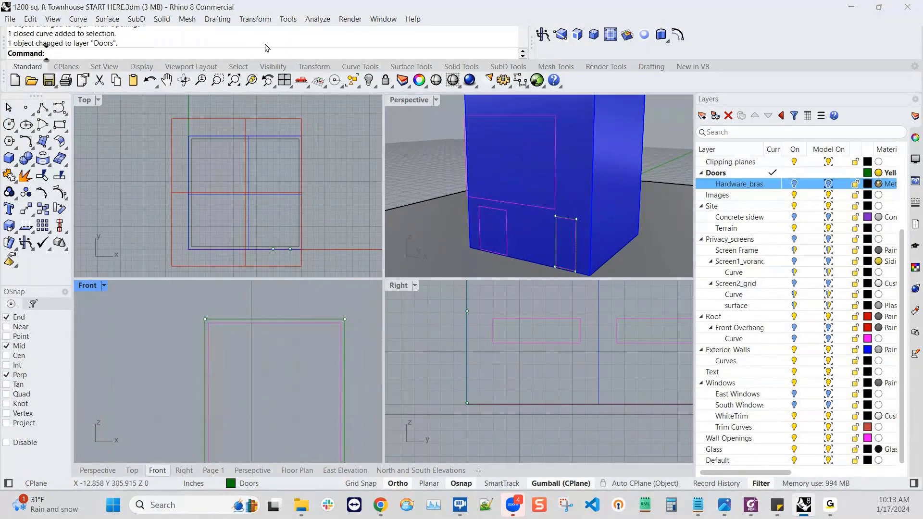
click(678, 35)
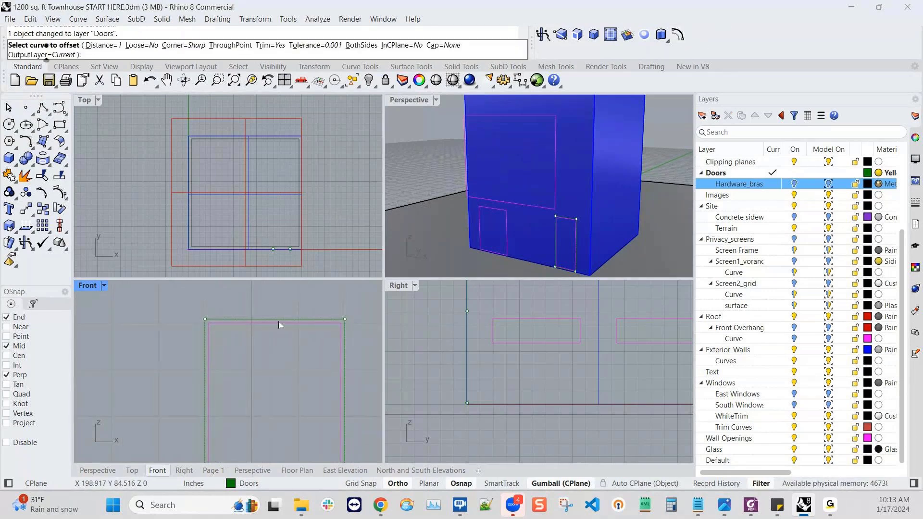
click(279, 319)
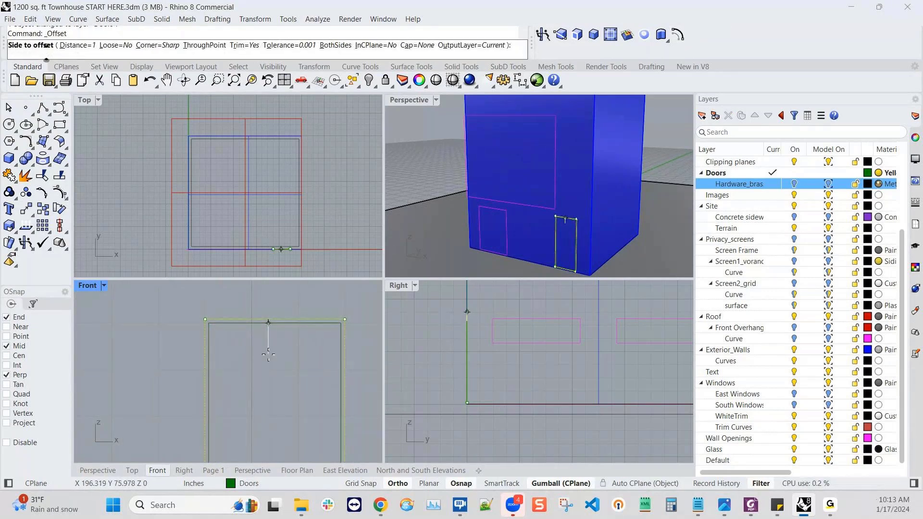
text(8)
key(Return)
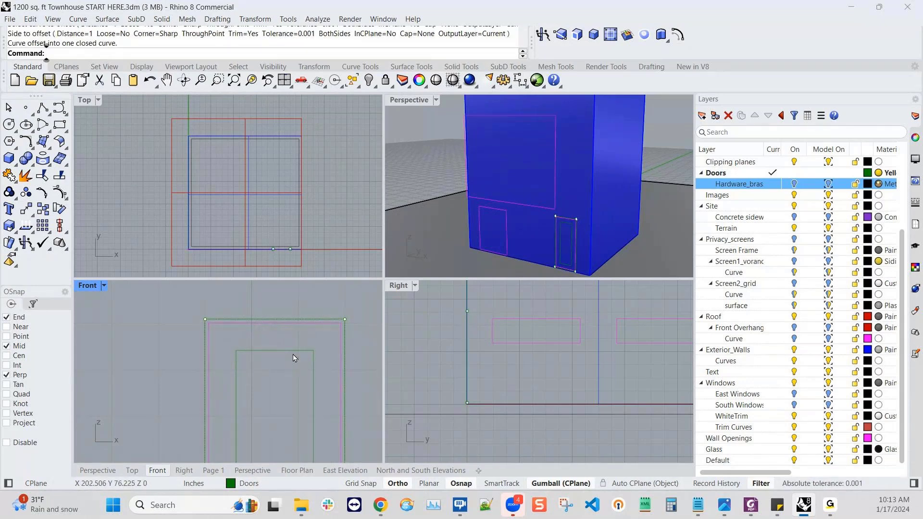
key(Escape)
- Offset the door's inner panel rectangle slightly outward in the front view
click(301, 326)
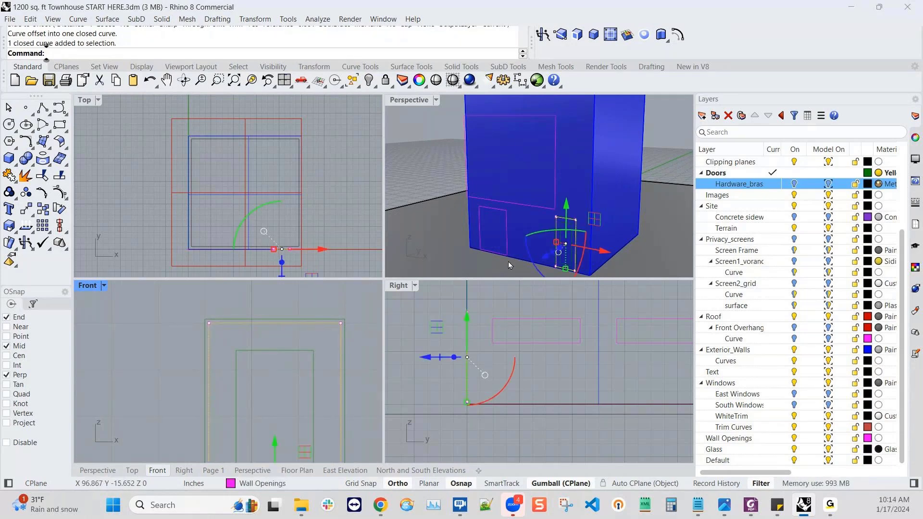
scroll(288, 326, down, 2)
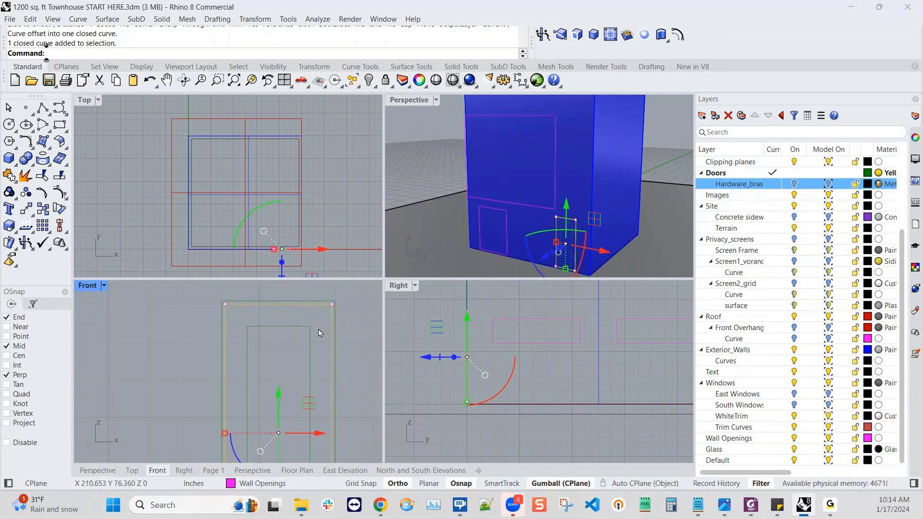
key(Escape)
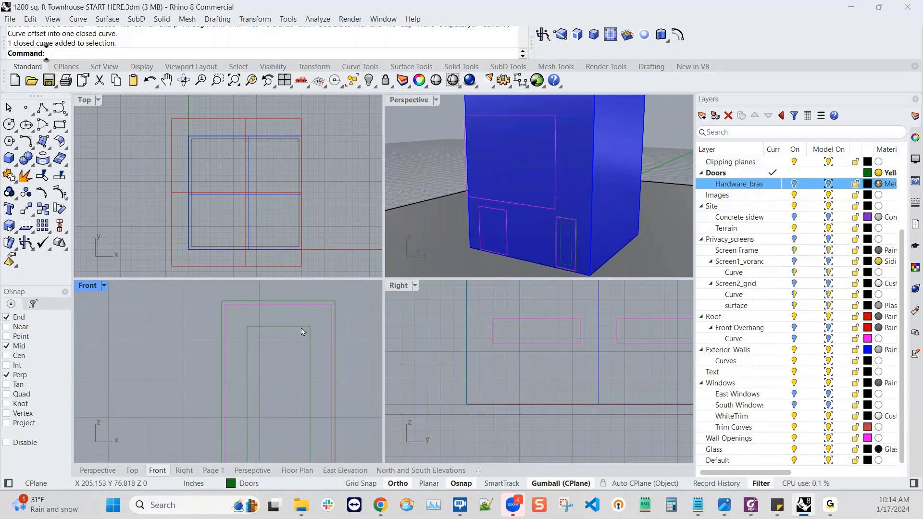
click(308, 323)
key(Return)
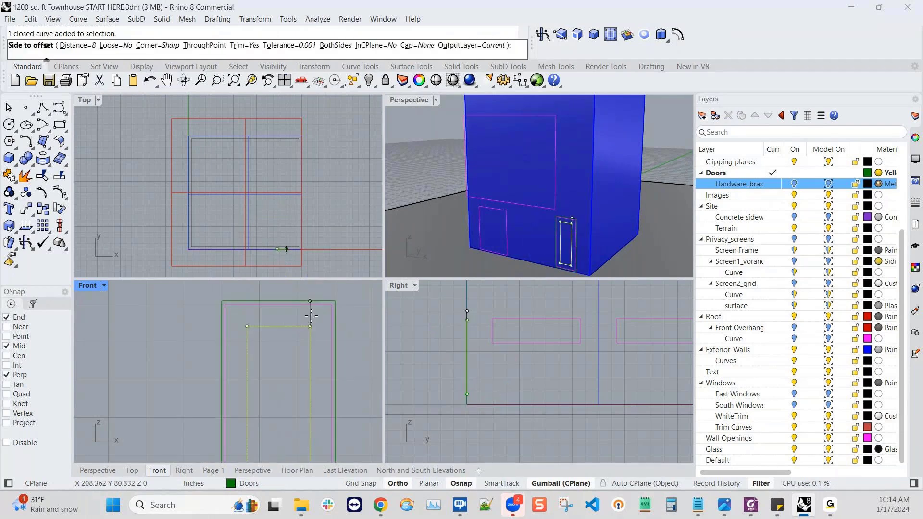
click(299, 328)
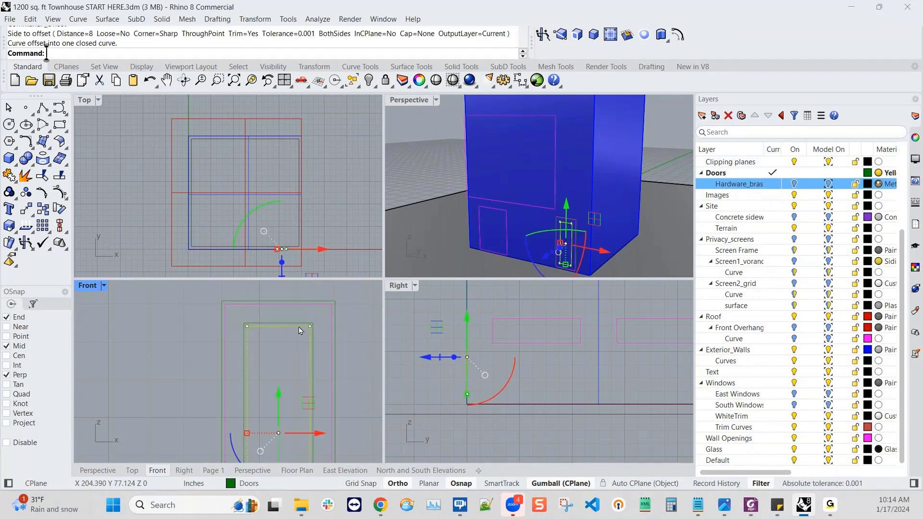
- Assign the new offset rectangle around the inner panel to the Wall Openings layer
click(297, 322)
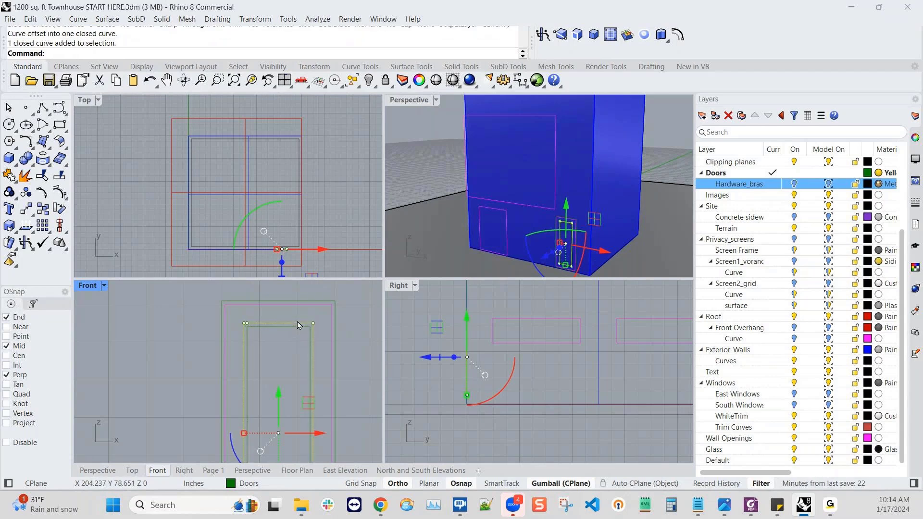
click(248, 484)
scroll(267, 450, down, 5)
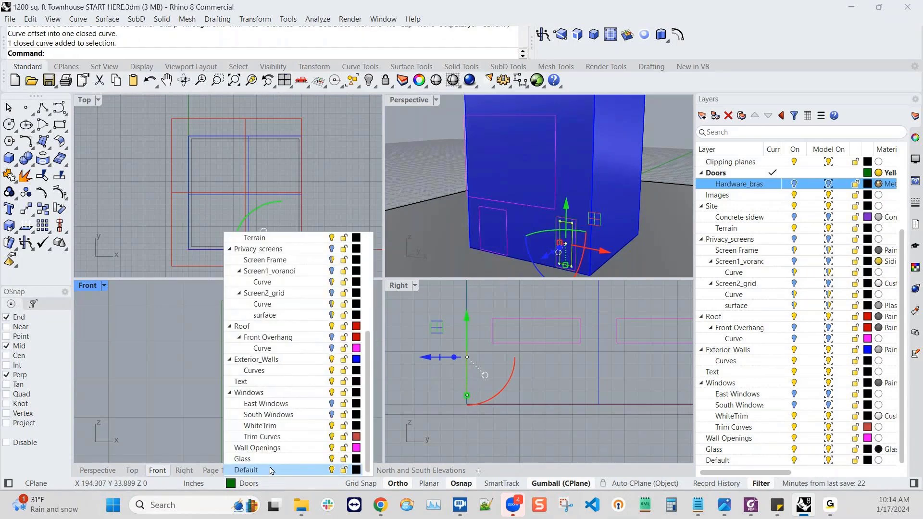
click(257, 448)
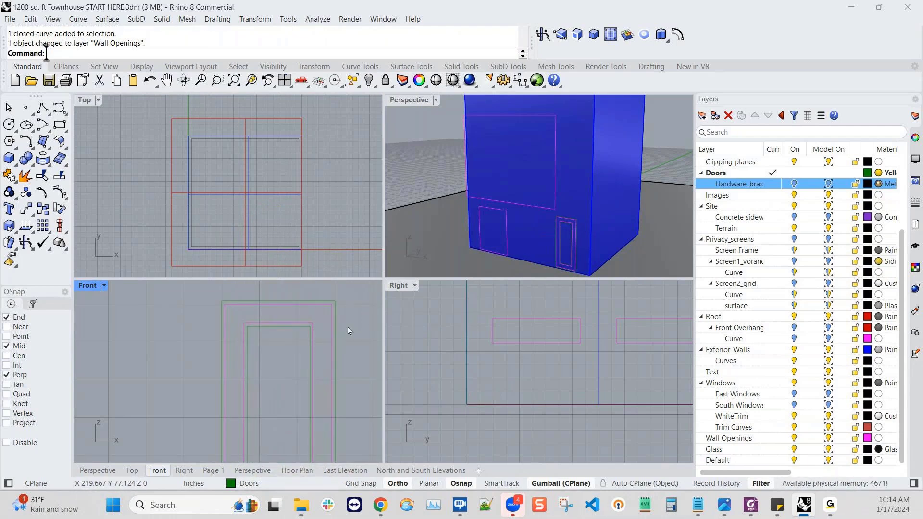
scroll(292, 313, down, 2)
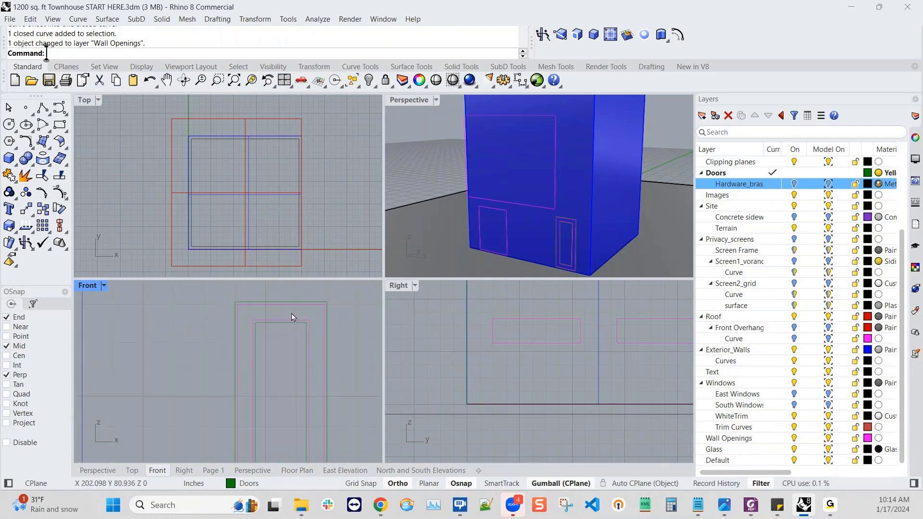
scroll(292, 325, up, 2)
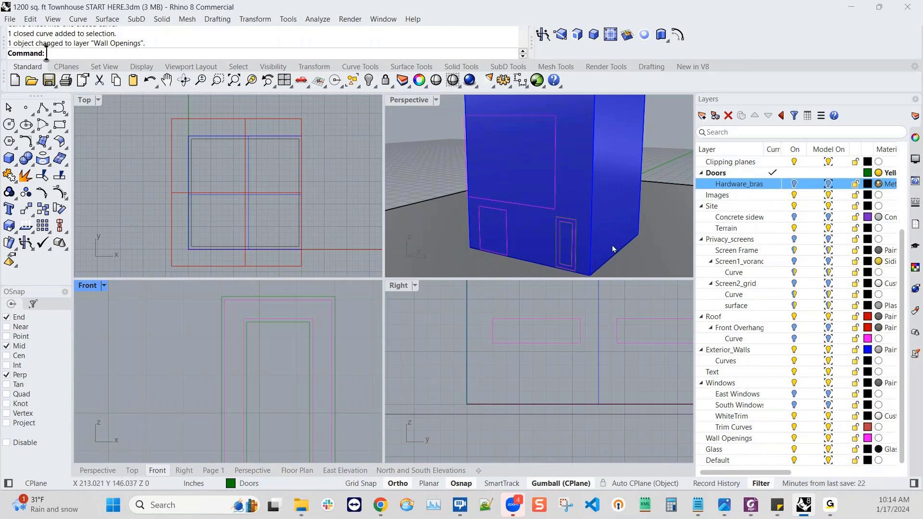
- Hide the Wall Openings rectangle that surrounds the door's inner panel
click(299, 318)
click(259, 483)
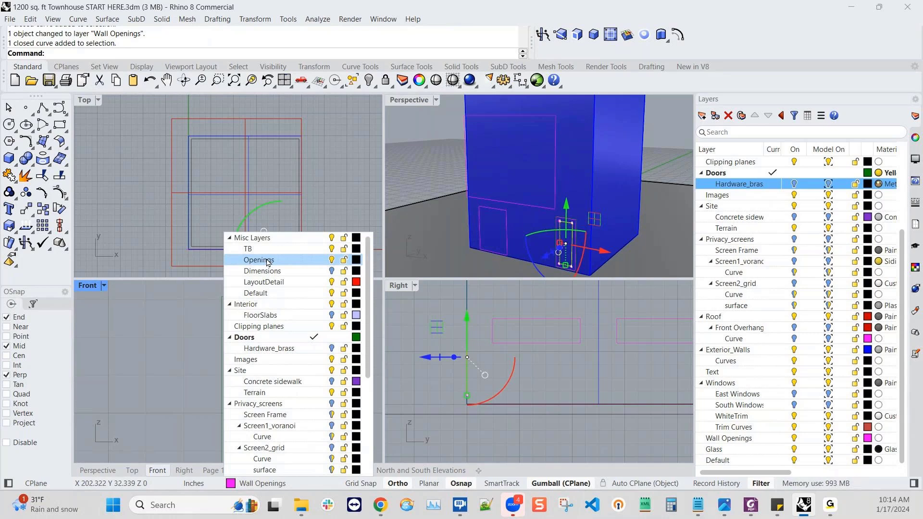
click(370, 80)
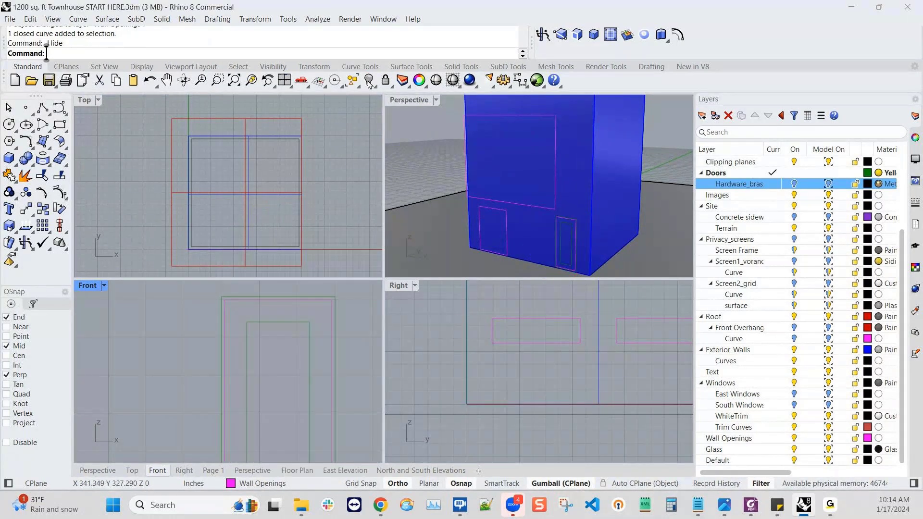
- Try hiding the two Doors-layer outlines of the 36-inch door, and undo the hide
click(310, 333)
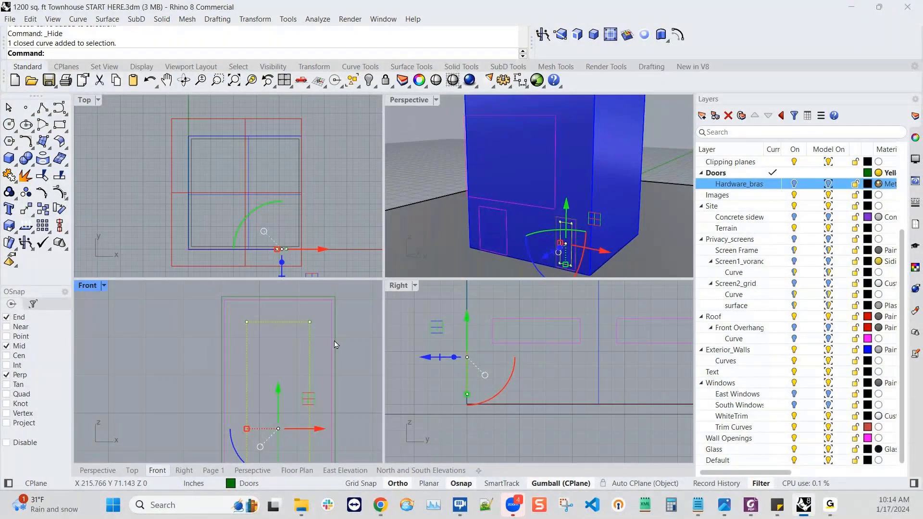
key(ctrl+h)
scroll(561, 227, up, 3)
scroll(563, 225, up, 1)
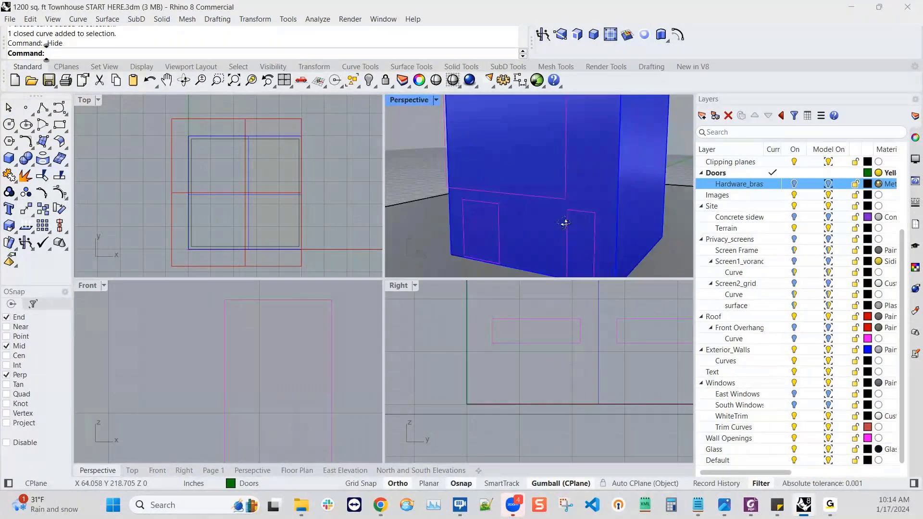
scroll(534, 220, down, 1)
key(ctrl+z)
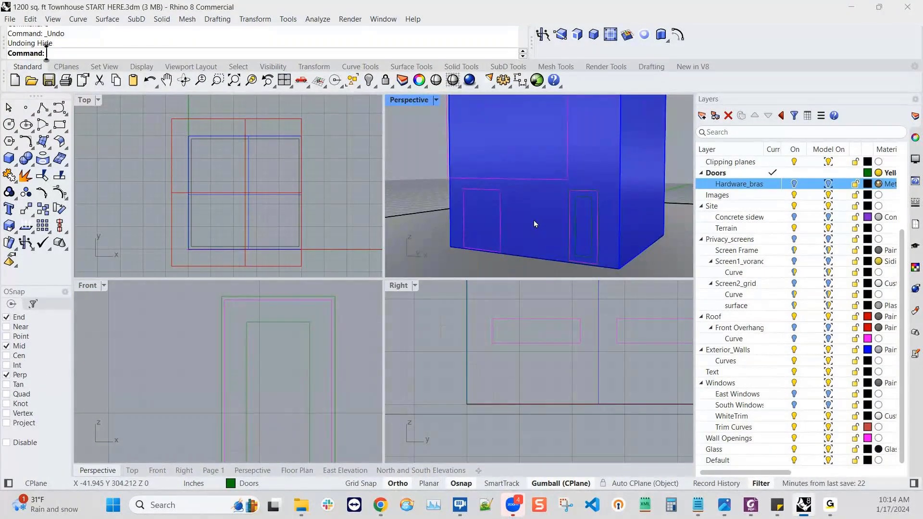
click(543, 34)
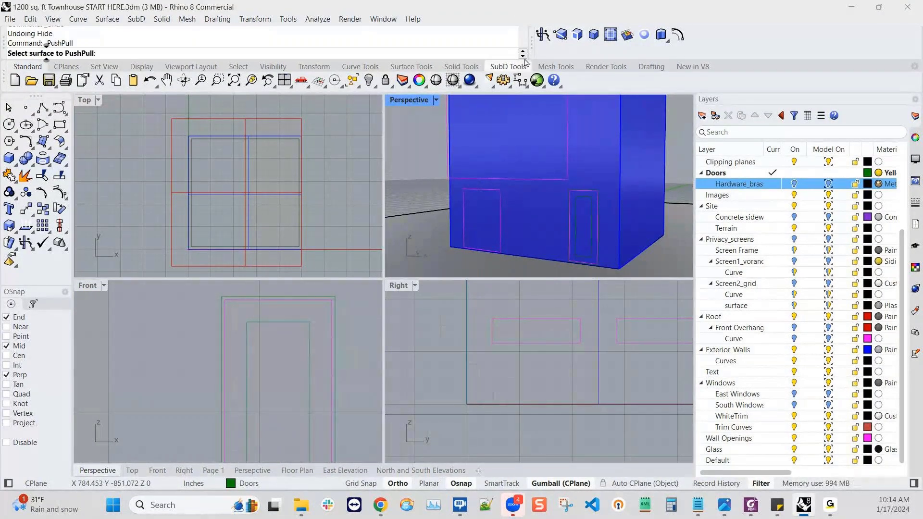
click(588, 207)
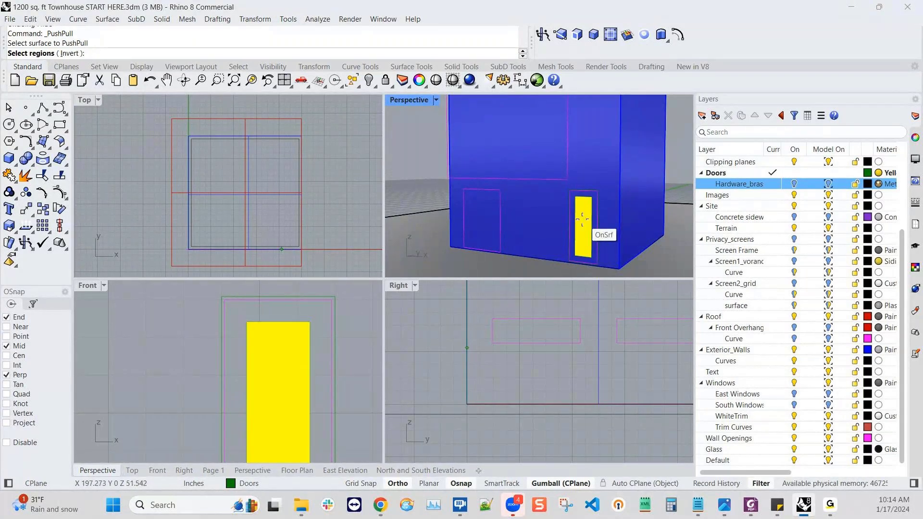
key(Return)
scroll(587, 214, up, 2)
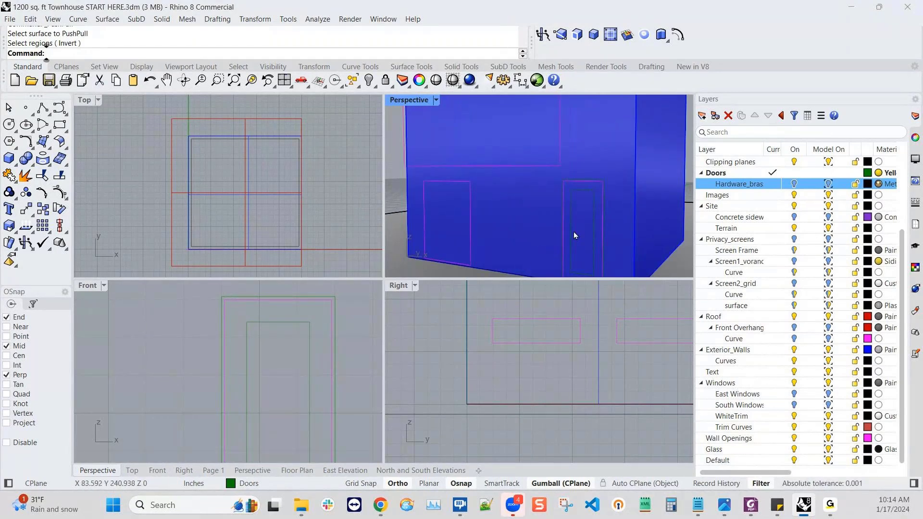
scroll(574, 234, down, 3)
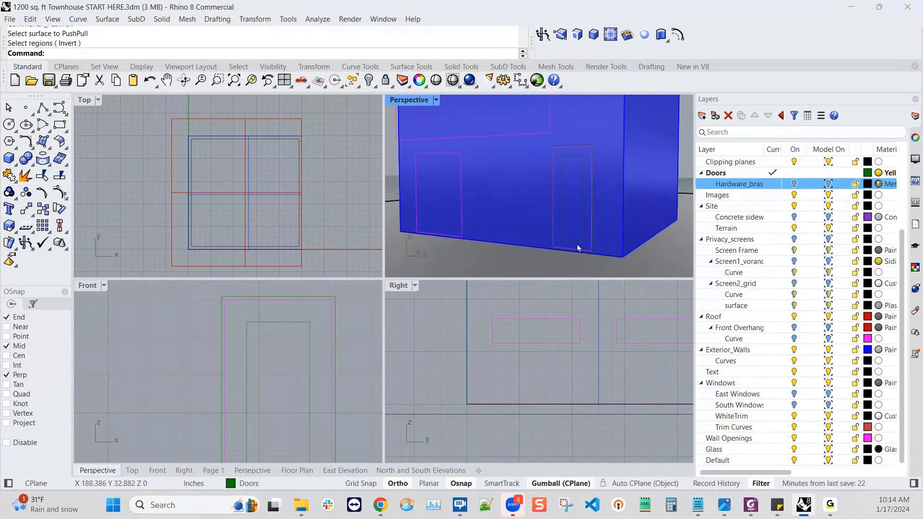
right_drag(588, 215, 584, 224)
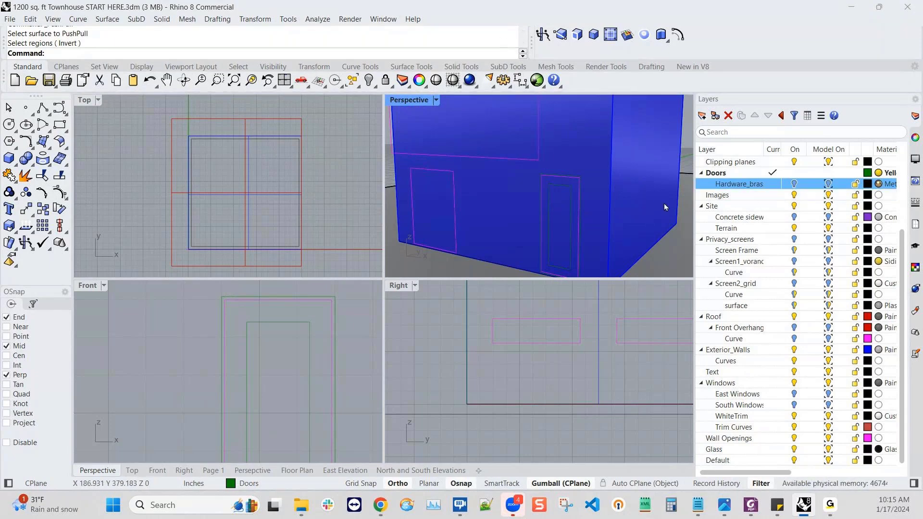
- Hide the inner and outer Doors-layer rectangles so only the 36-inch wall opening outline remains
click(309, 360)
shift+click(335, 344)
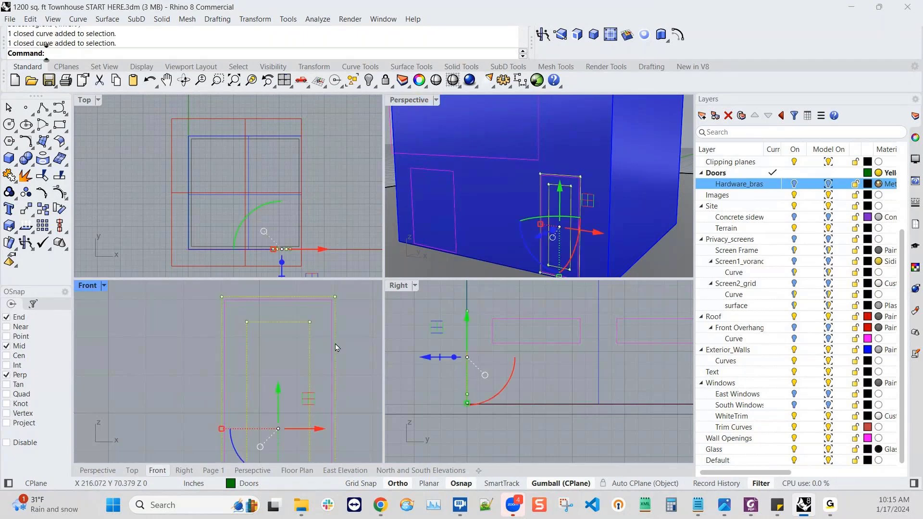
click(370, 80)
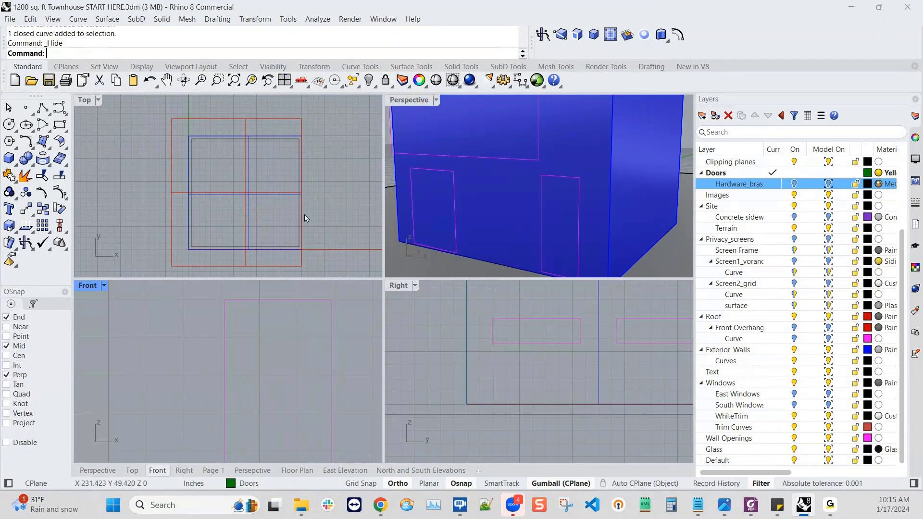
- Try pushing both door opening regions about 4'-10" into the front wall with PushPull, and undo it
click(544, 34)
click(554, 221)
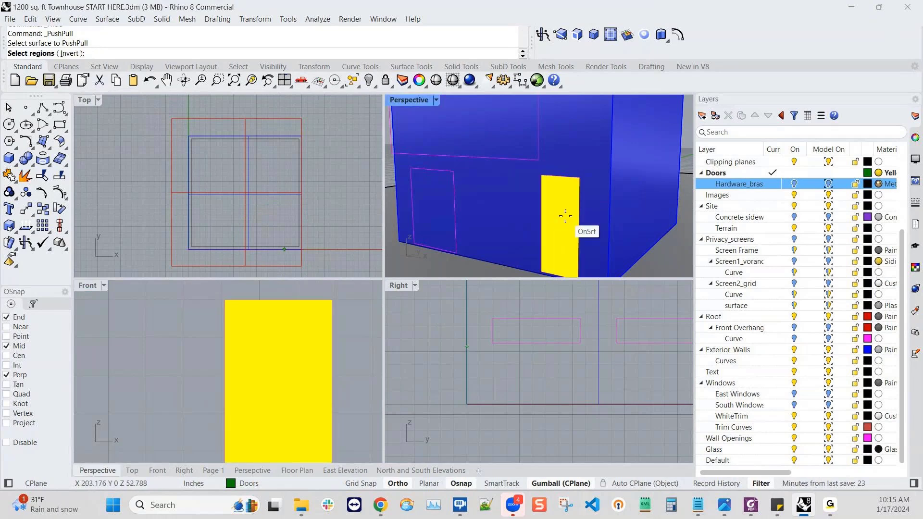
scroll(568, 226, down, 5)
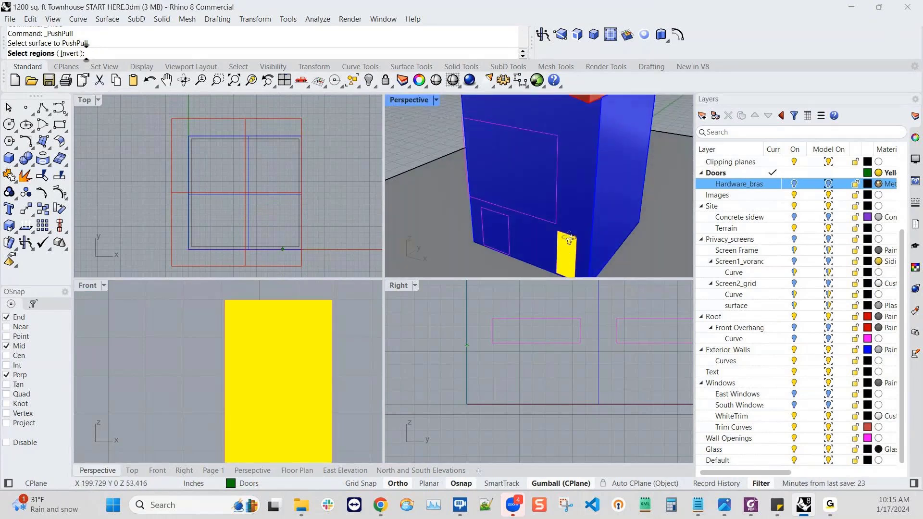
scroll(570, 239, up, 6)
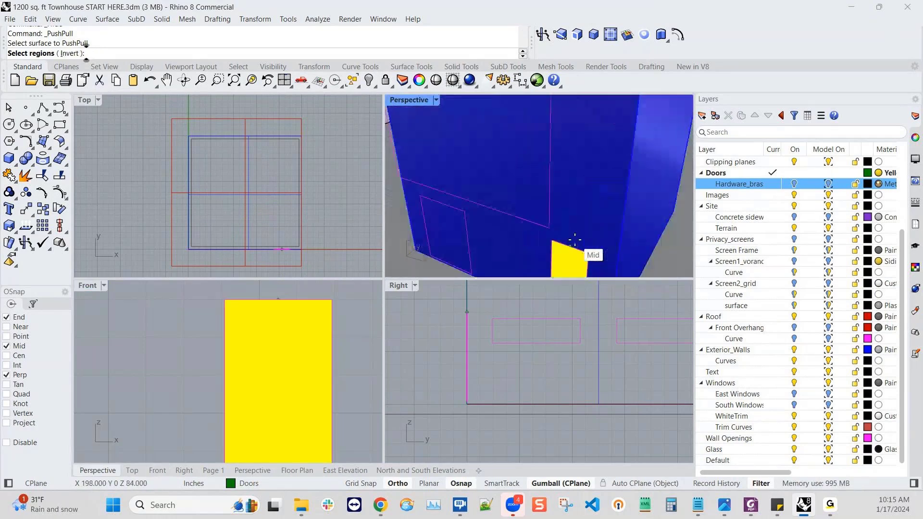
scroll(584, 239, down, 4)
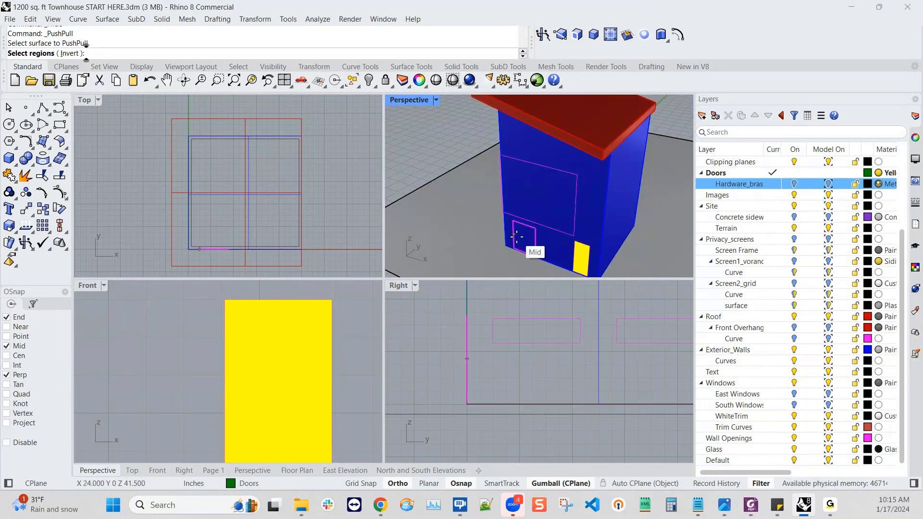
scroll(205, 399, down, 3)
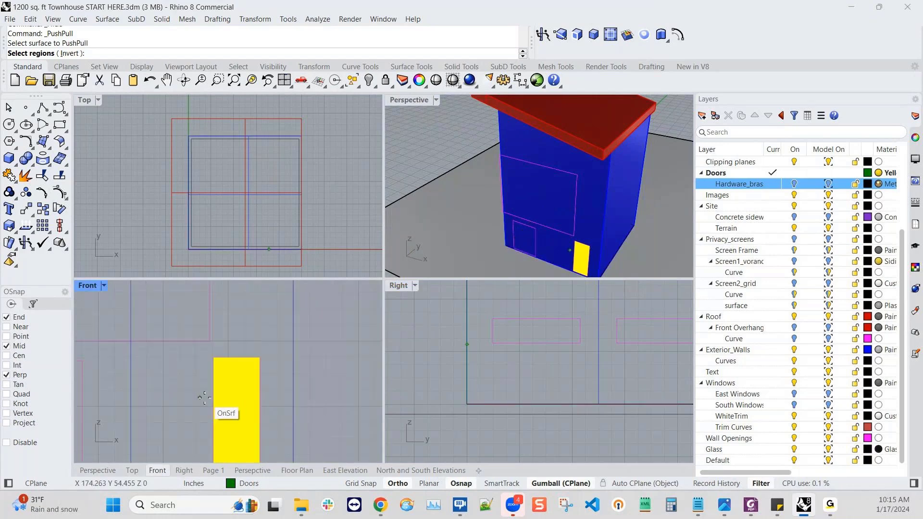
click(521, 239)
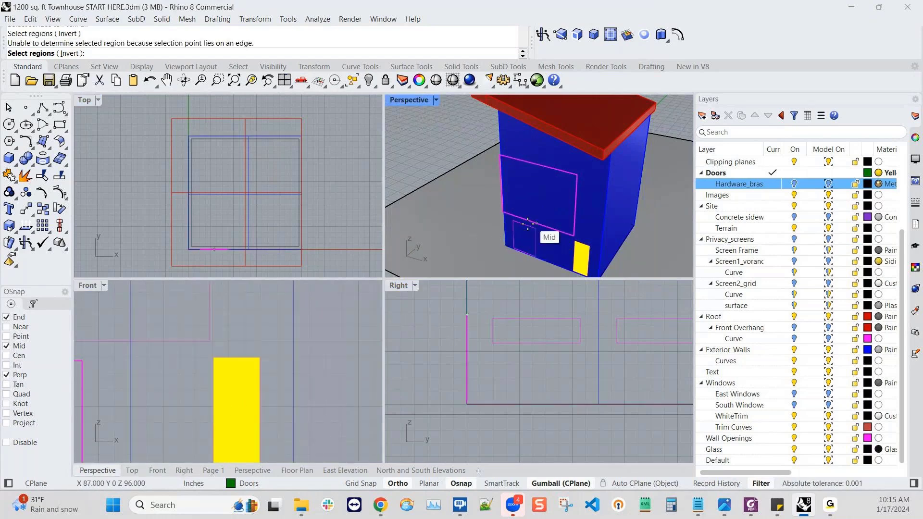
scroll(523, 238, up, 5)
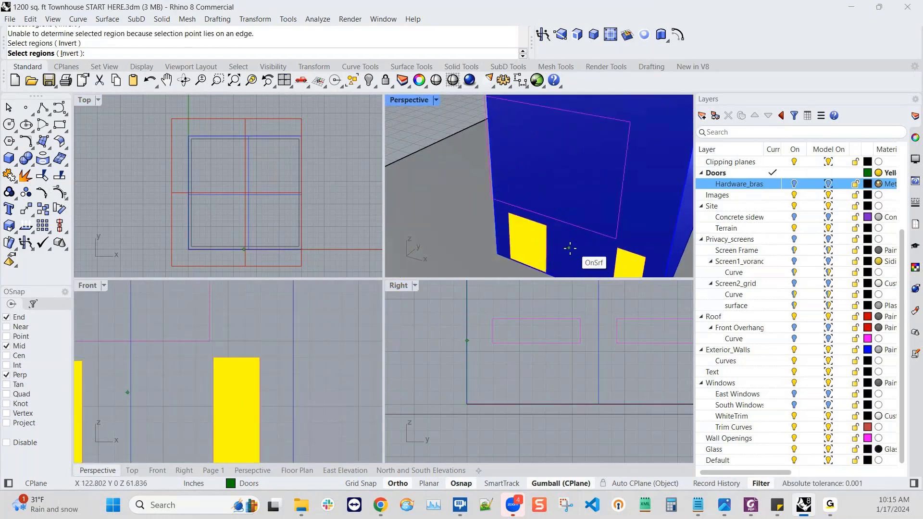
key(Return)
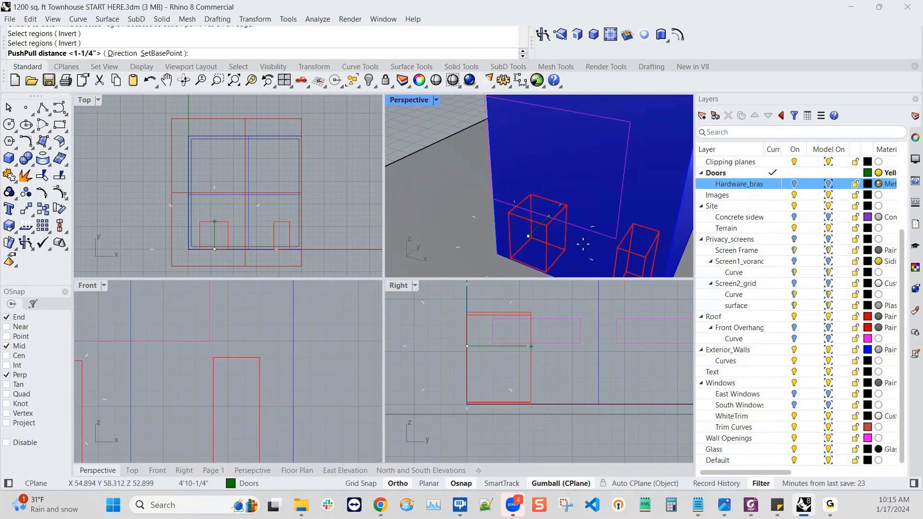
click(583, 247)
scroll(575, 253, down, 6)
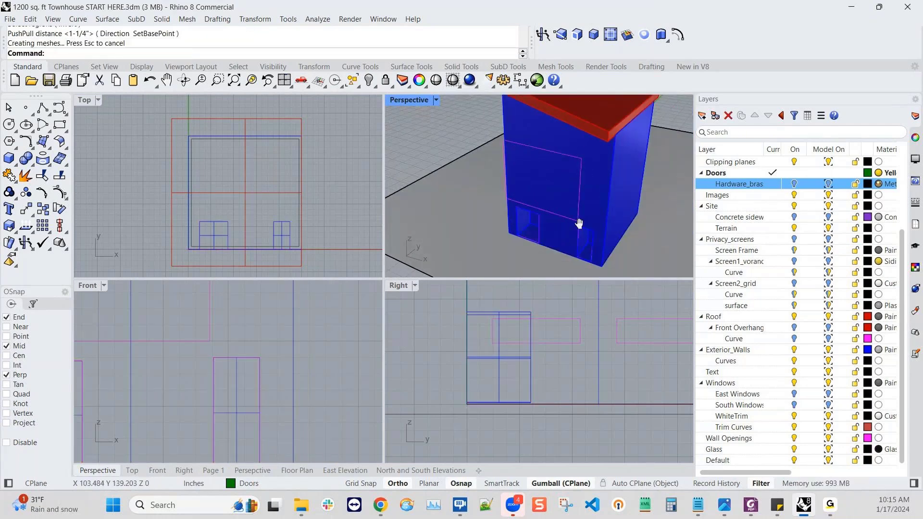
scroll(589, 210, up, 5)
right_drag(565, 220, 519, 235)
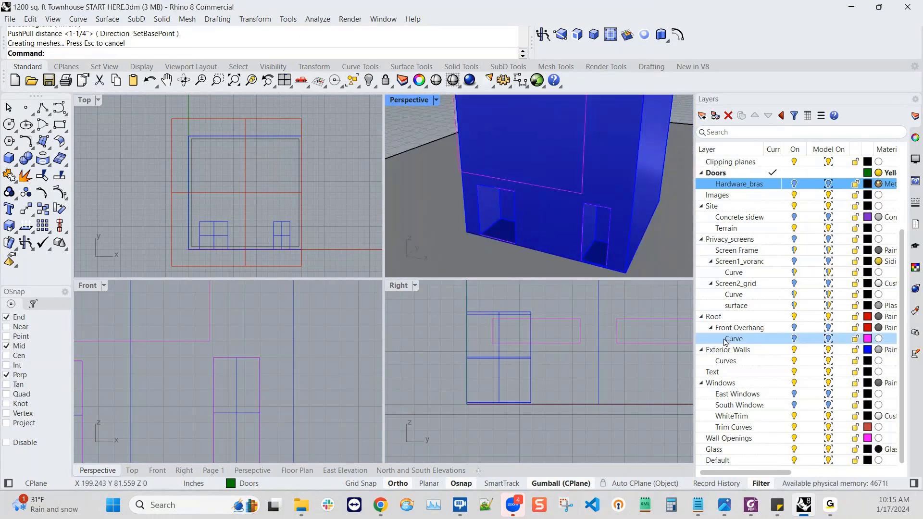
key(ctrl+z)
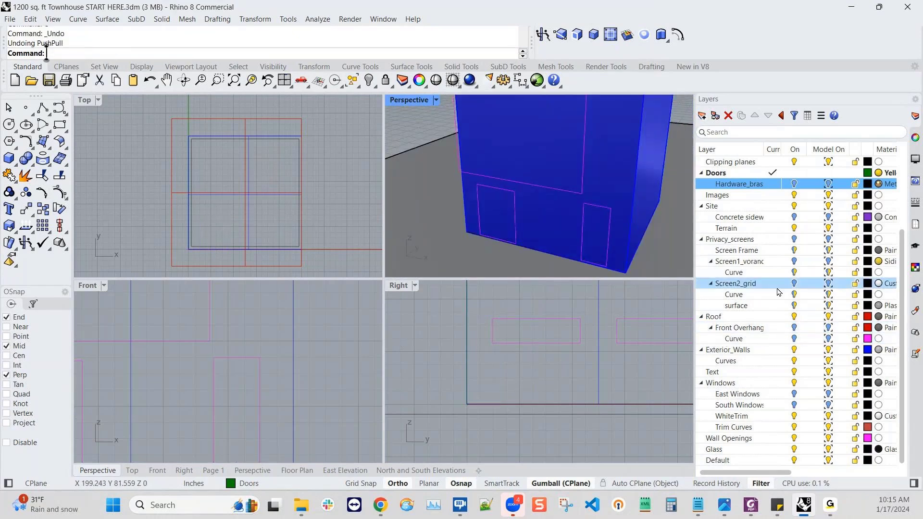
- Turn off the Roof layer to expose the top of the exterior walls
scroll(533, 155, down, 5)
scroll(533, 155, up, 4)
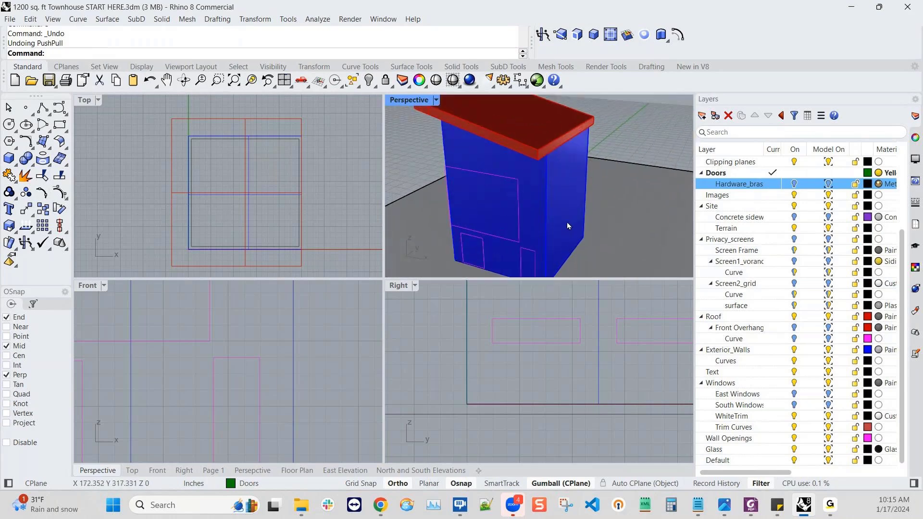
click(794, 319)
right_drag(457, 123, 367, 157)
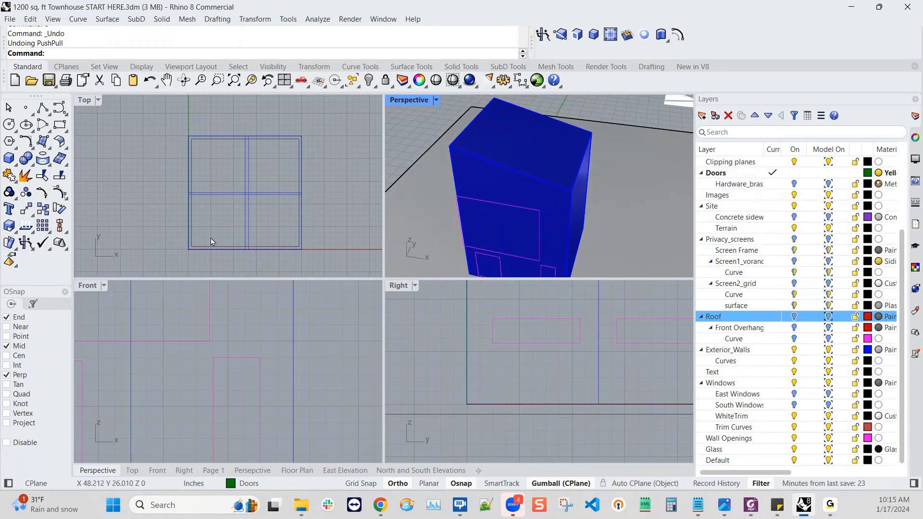
- Move the closed inner footprint curve of the exterior walls straight down, a short distance below the building's base
scroll(211, 242, down, 5)
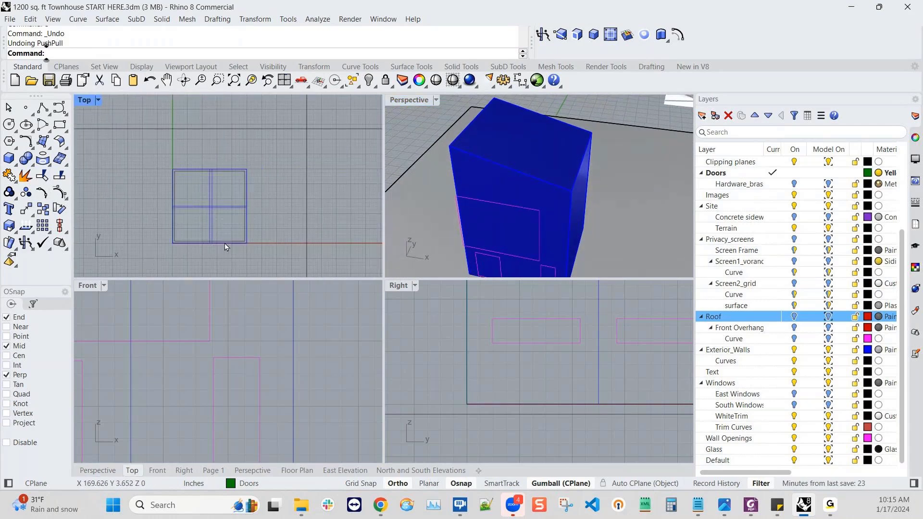
click(243, 242)
scroll(190, 364, down, 6)
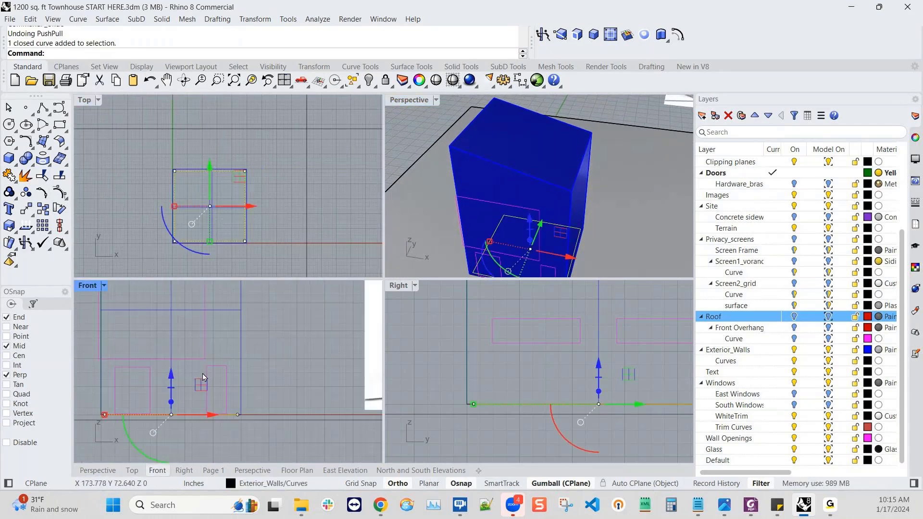
scroll(240, 369, down, 2)
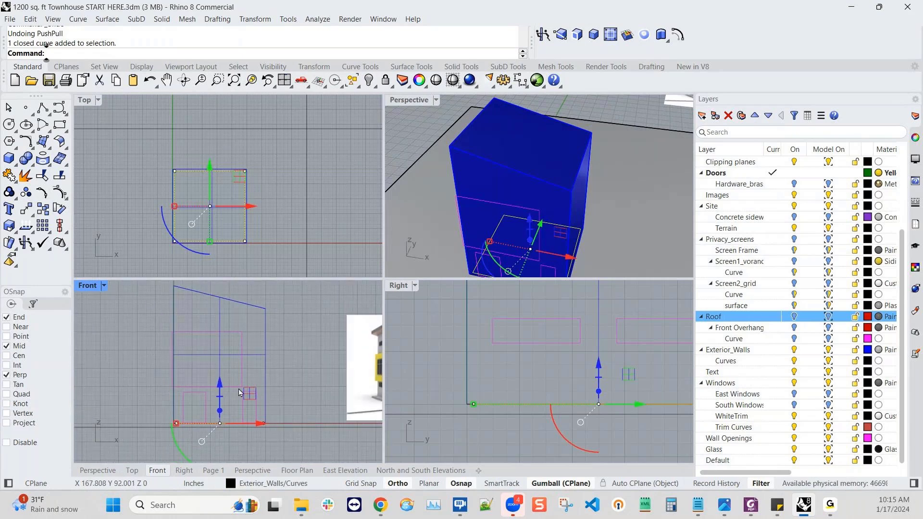
right_drag(245, 408, 251, 382)
drag(227, 368, 228, 380)
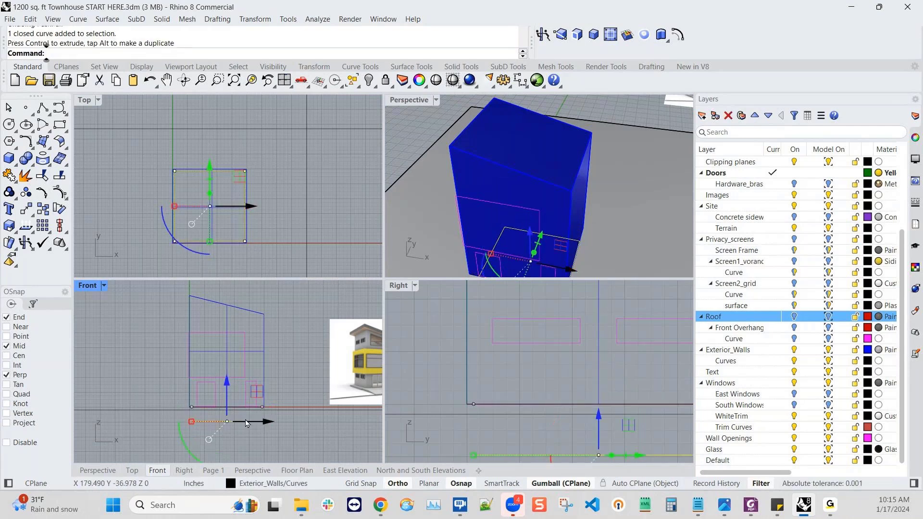
scroll(246, 422, down, 2)
right_drag(247, 421, 234, 432)
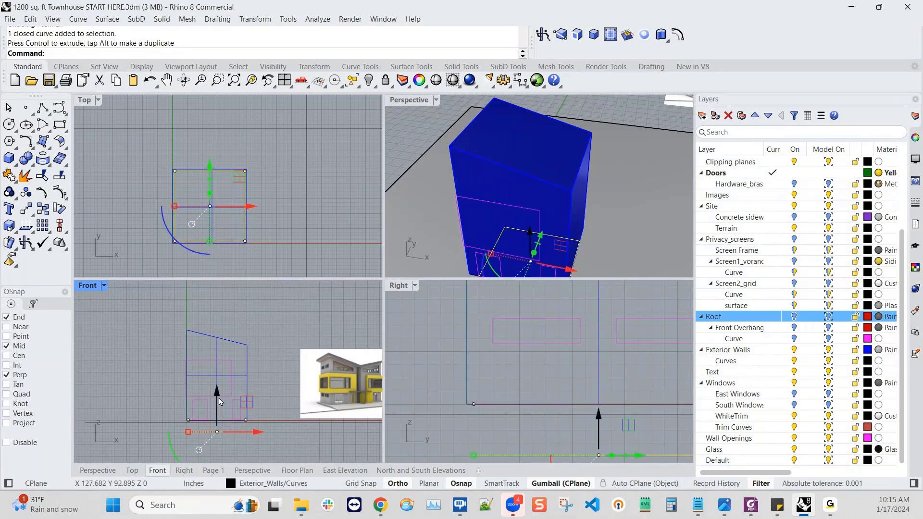
- Extrude the lowered inner footprint curve vertically up through the building, past the highest point of the sloped exterior walls
scroll(229, 403, down, 1)
click(216, 442)
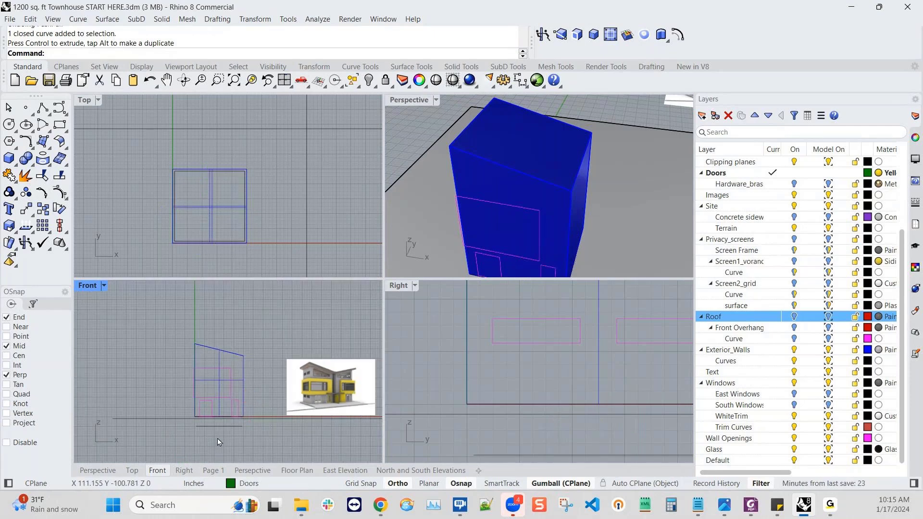
click(222, 426)
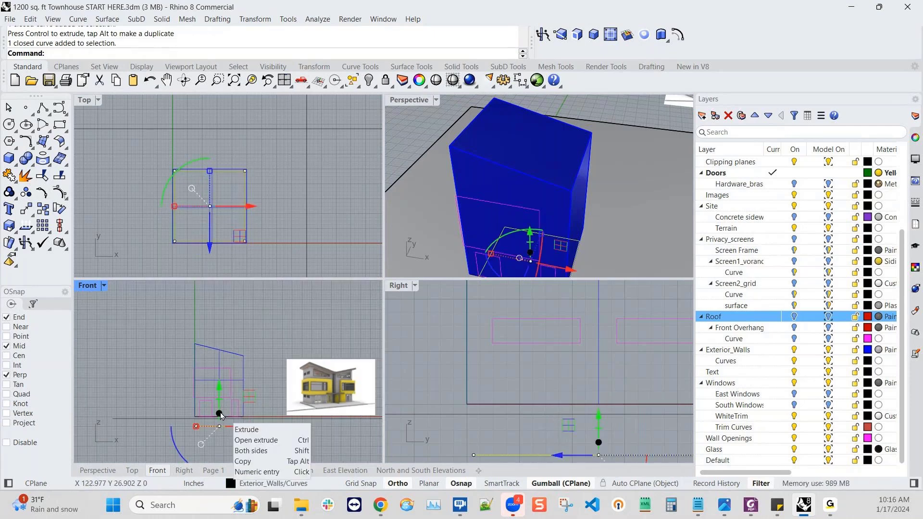
drag(219, 414, 218, 318)
right_drag(582, 213, 544, 214)
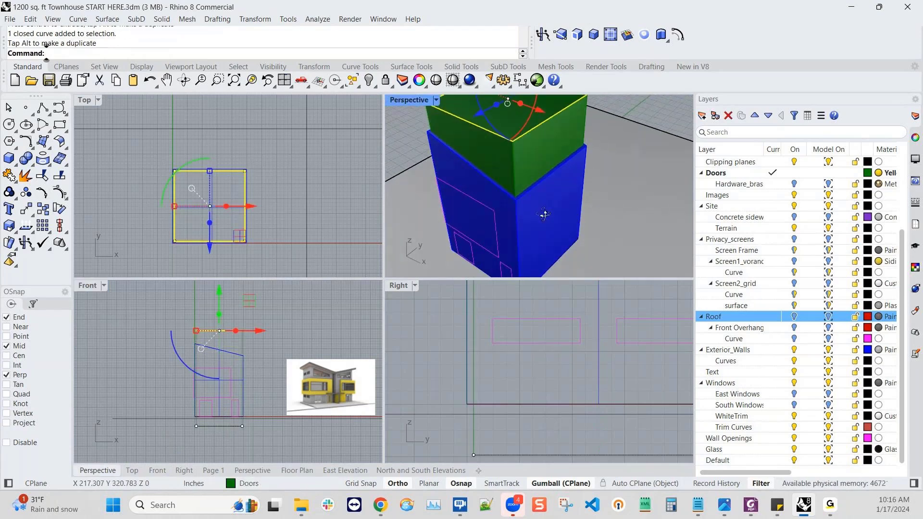
scroll(508, 166, up, 2)
key(Escape)
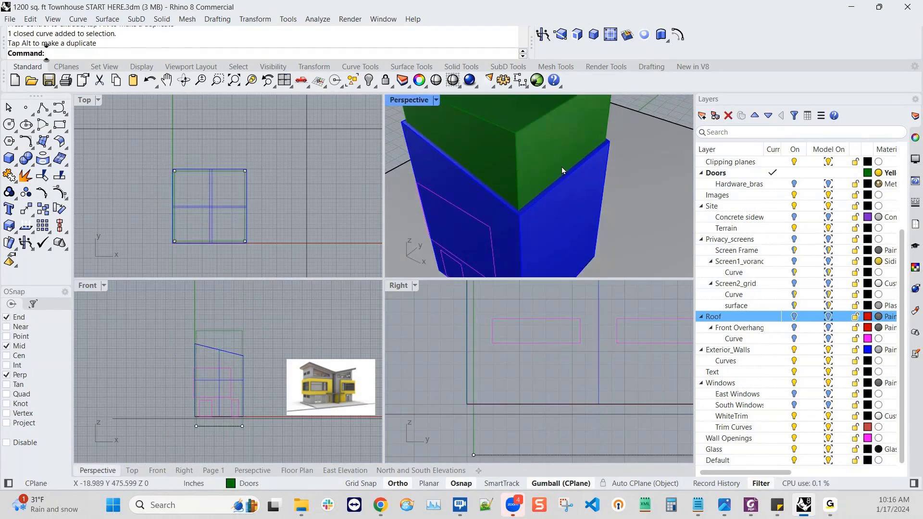
click(533, 134)
key(Escape)
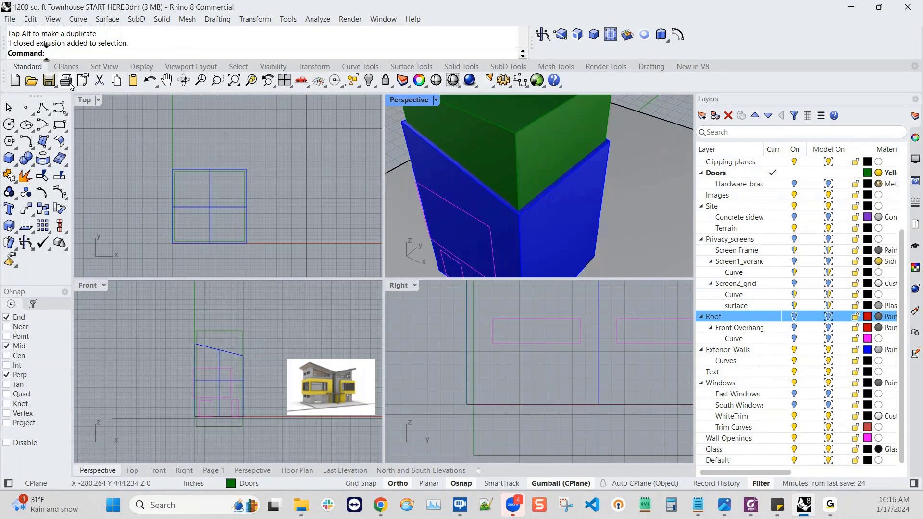
- Subtract the green extrusion from the solid exterior walls block with Boolean Difference to hollow out the building
click(411, 66)
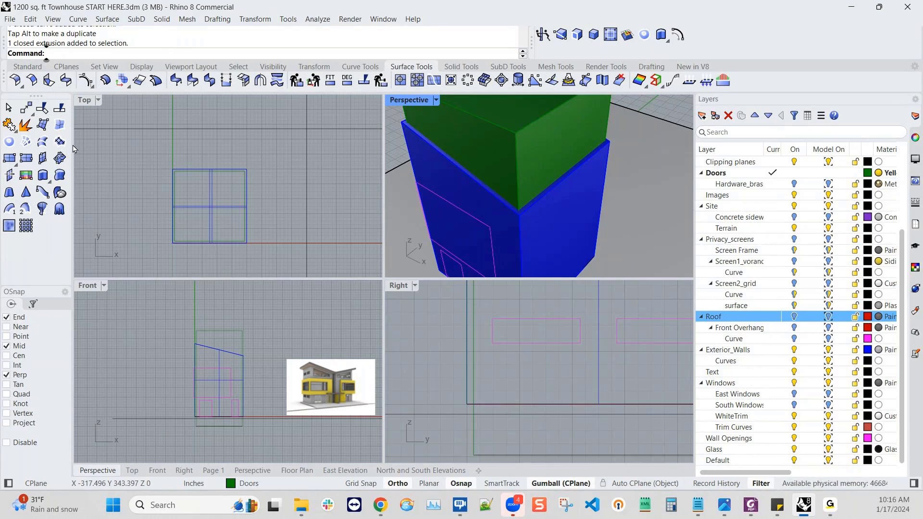
click(461, 66)
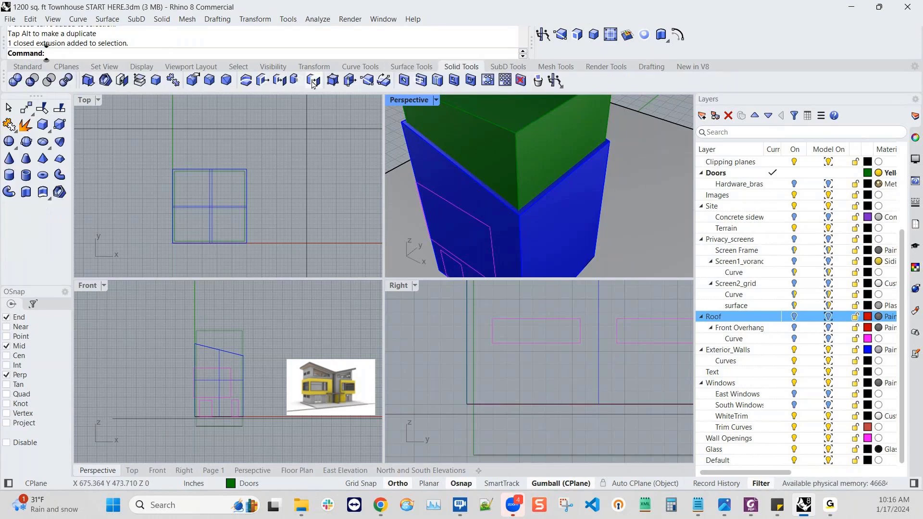
click(32, 80)
click(449, 188)
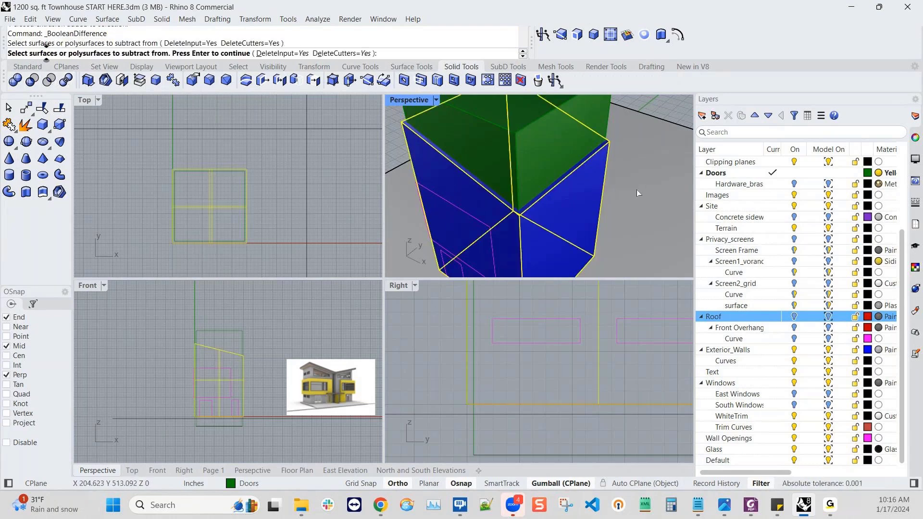
key(Return)
click(539, 156)
key(Return)
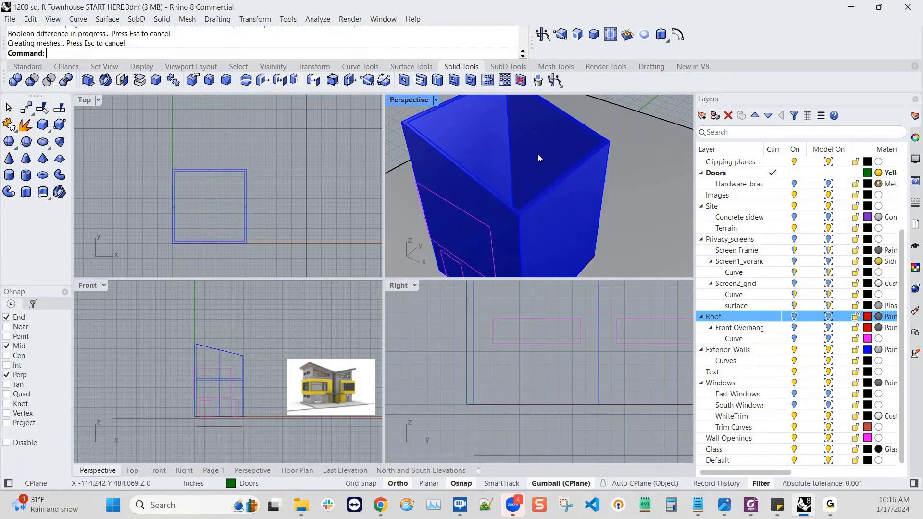
- Turn the Roof layer back on and delete the leftover footprint curve below the building
click(795, 316)
right_drag(557, 210, 581, 195)
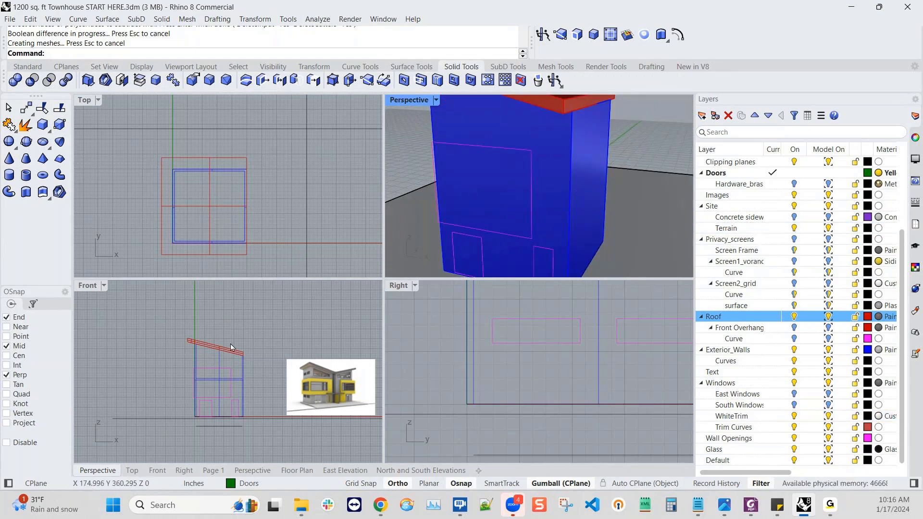
scroll(219, 379, up, 1)
click(221, 440)
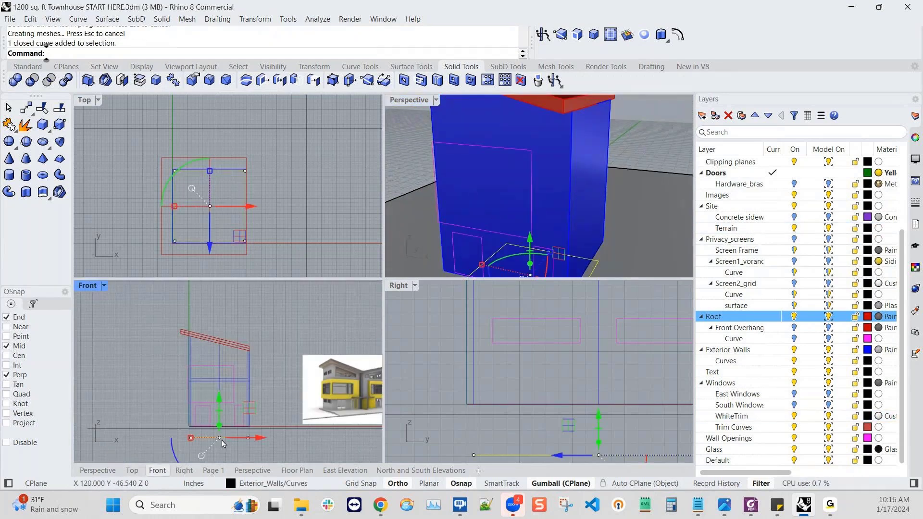
key(Delete)
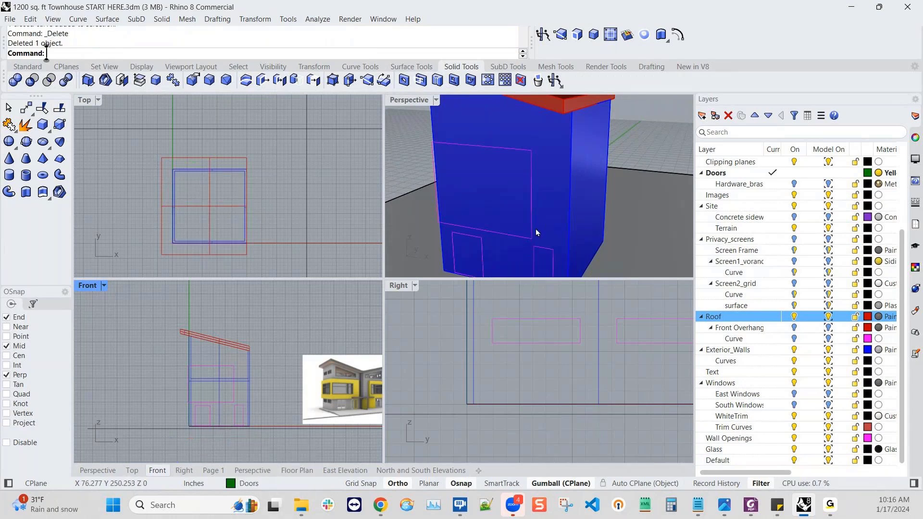
- Cut both door openings through the front wall by pushing their regions about 4'-4" inward with PushPull
right_drag(532, 229, 491, 106)
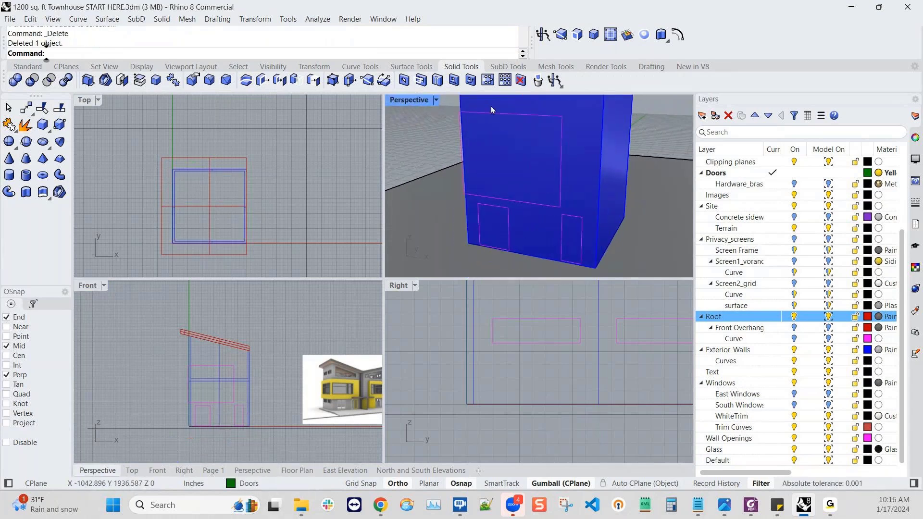
click(544, 37)
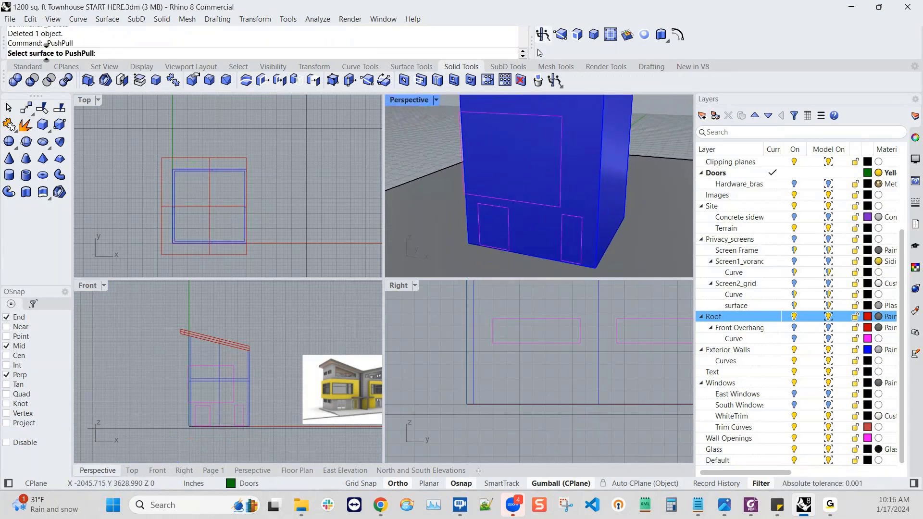
click(489, 230)
click(571, 240)
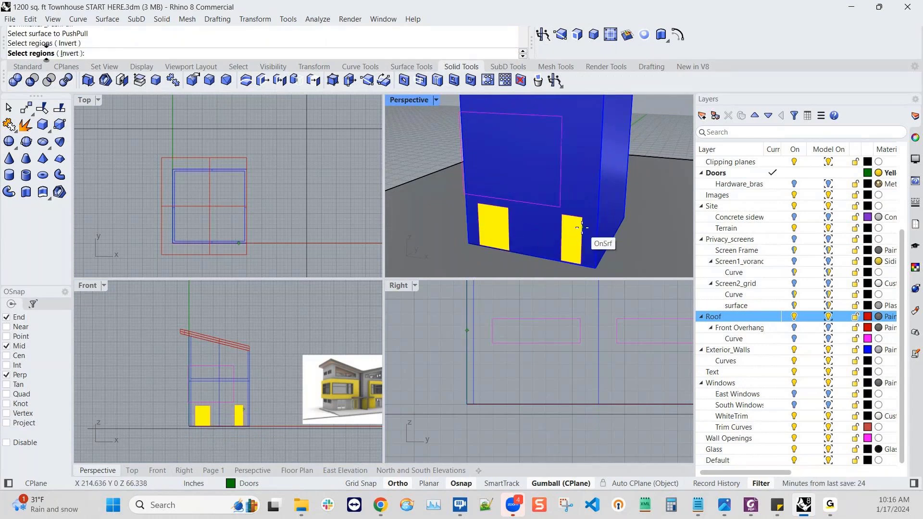
key(Return)
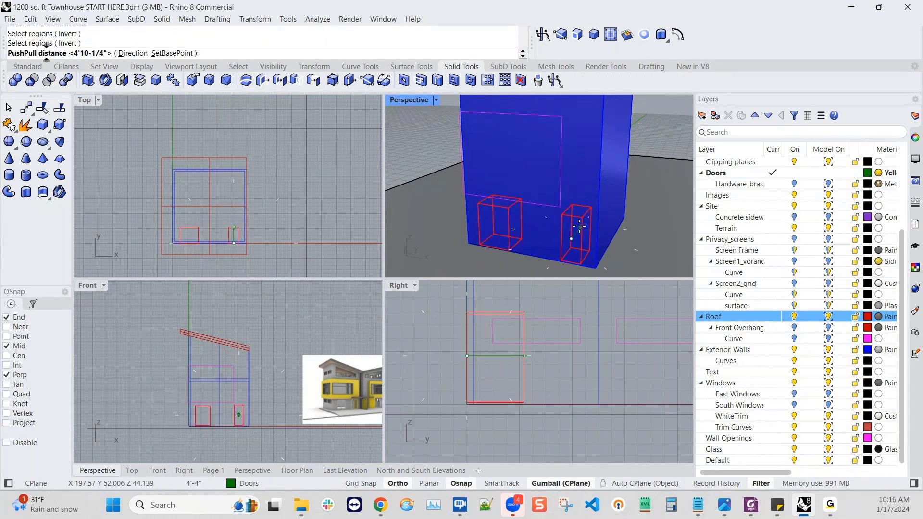
click(580, 229)
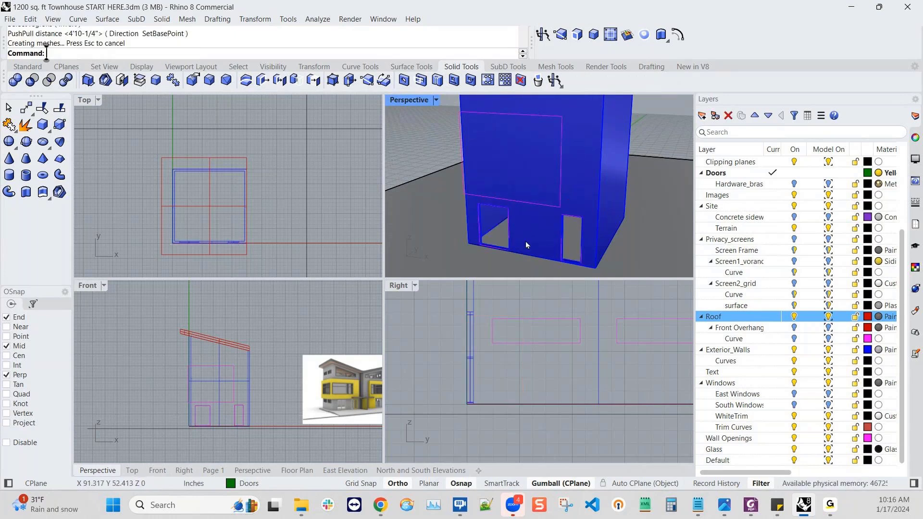
scroll(529, 241, up, 5)
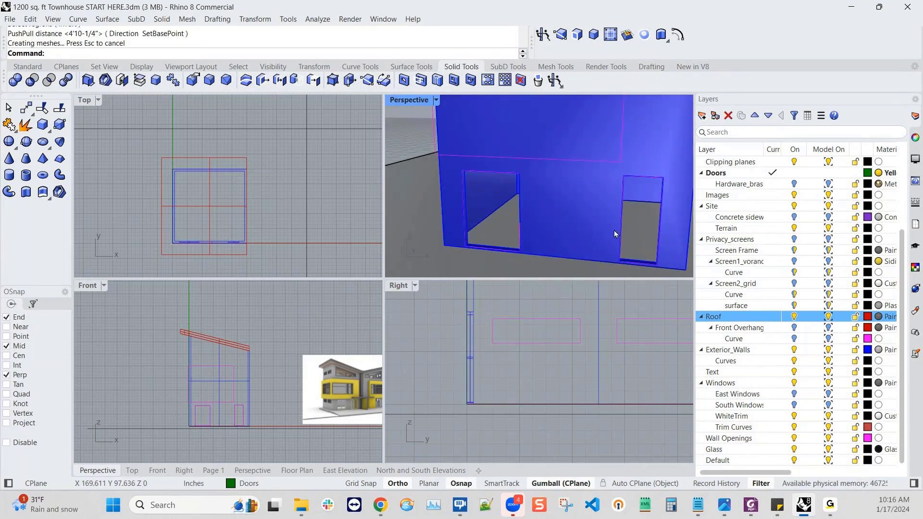
right_drag(625, 217, 577, 218)
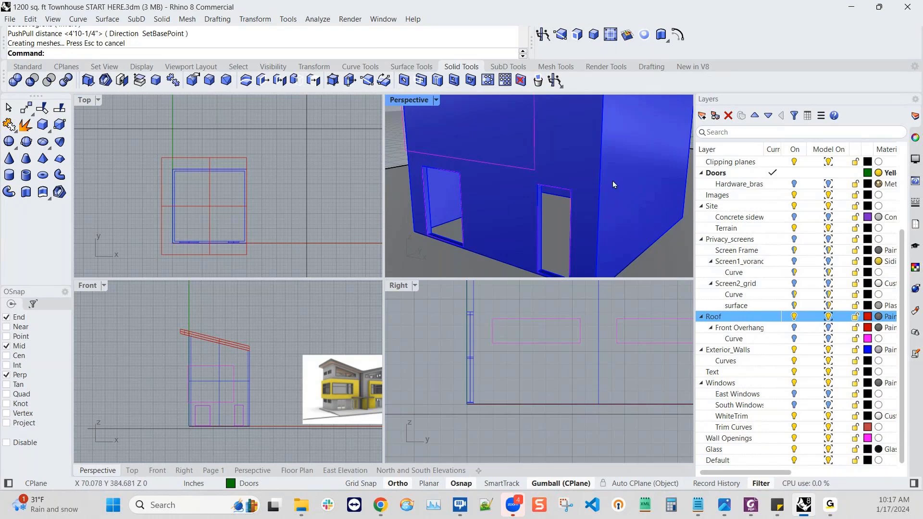
- Try showing all hidden objects, and undo the show
scroll(211, 432, up, 5)
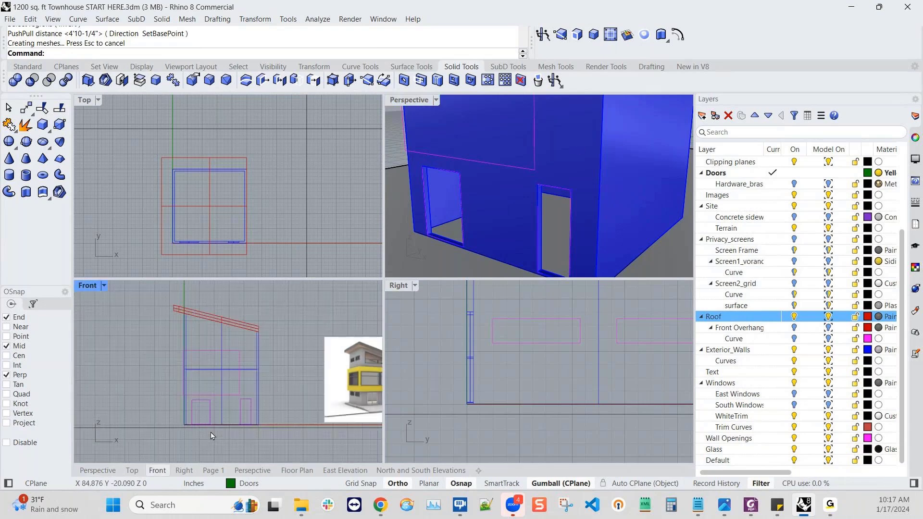
scroll(267, 406, up, 4)
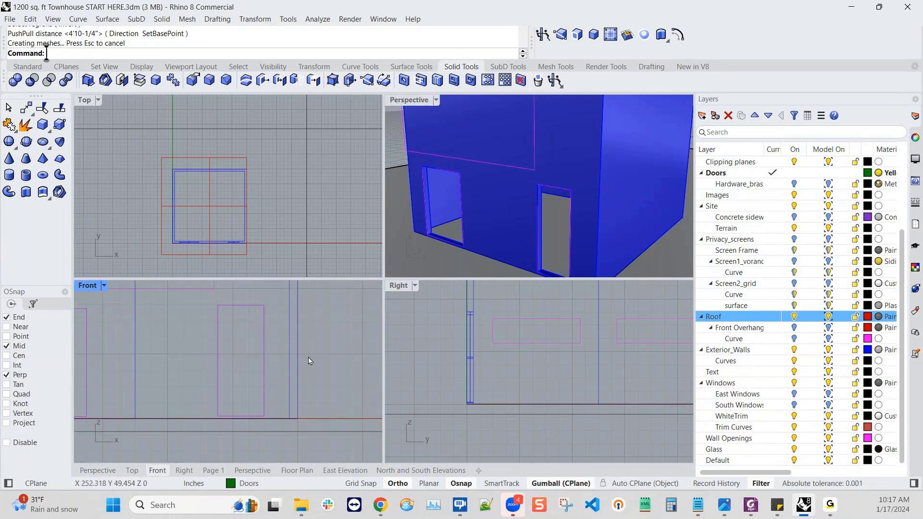
click(20, 68)
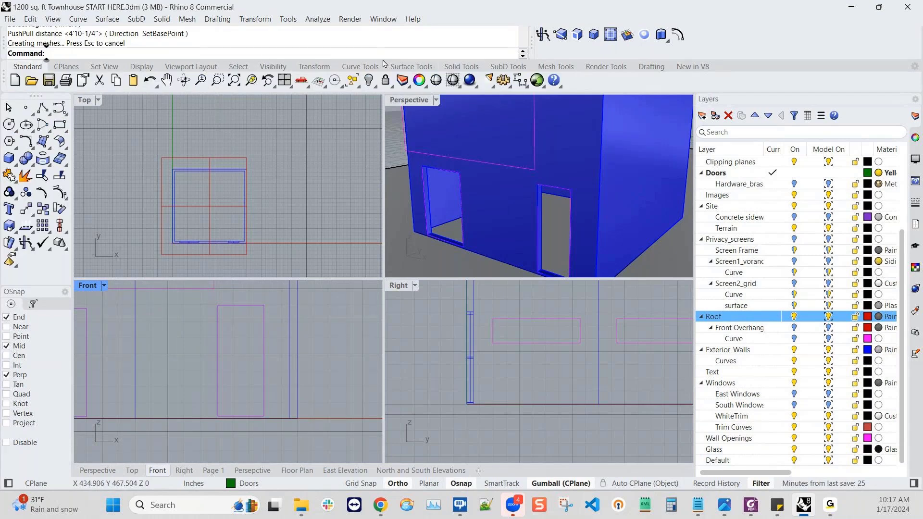
click(368, 80)
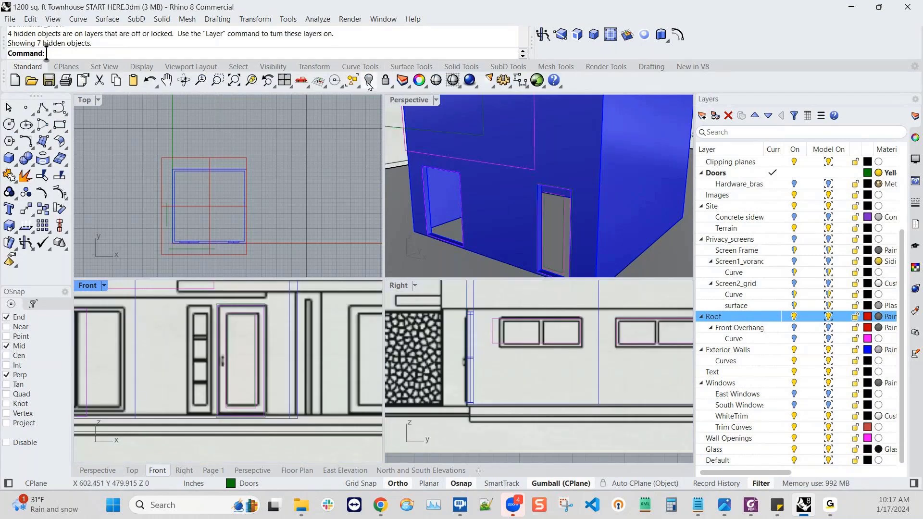
click(149, 80)
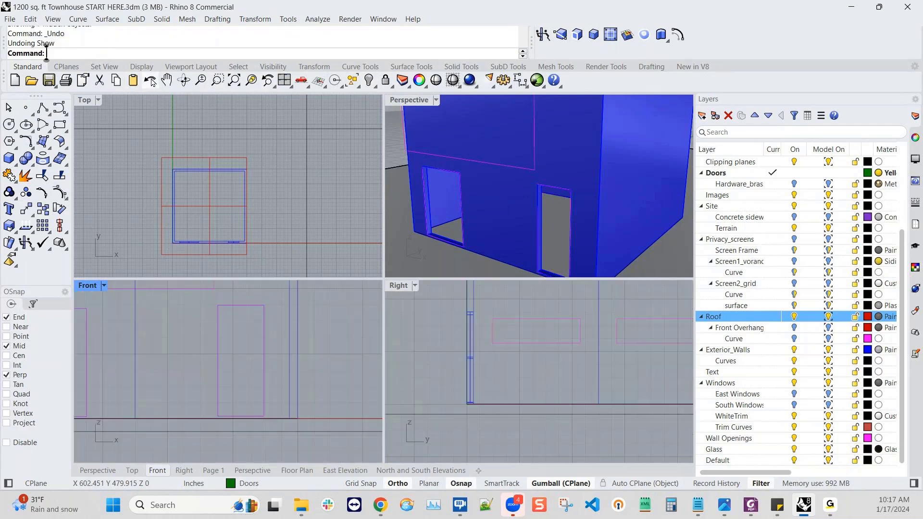
- Unhide only the 36-inch entry door's three outlines: the outer green, inner green and inner magenta curves
click(371, 82)
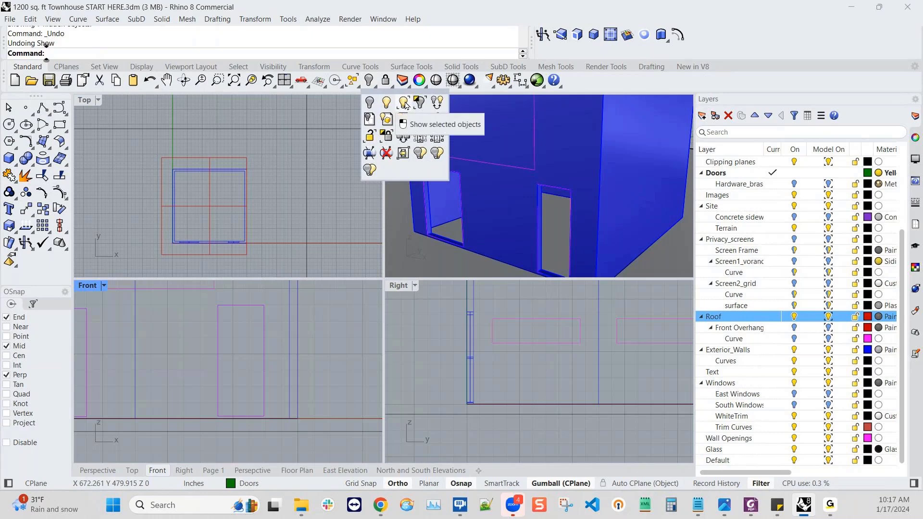
click(404, 105)
click(201, 301)
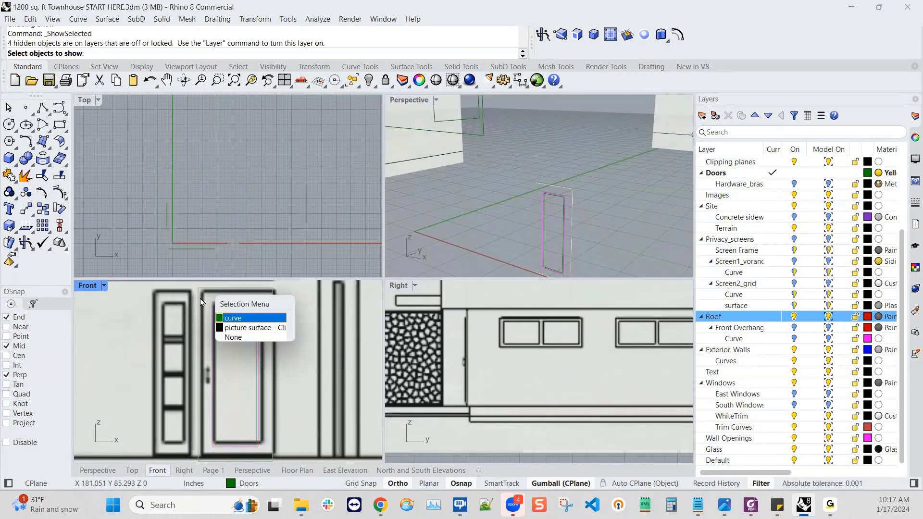
click(225, 318)
scroll(225, 315, up, 3)
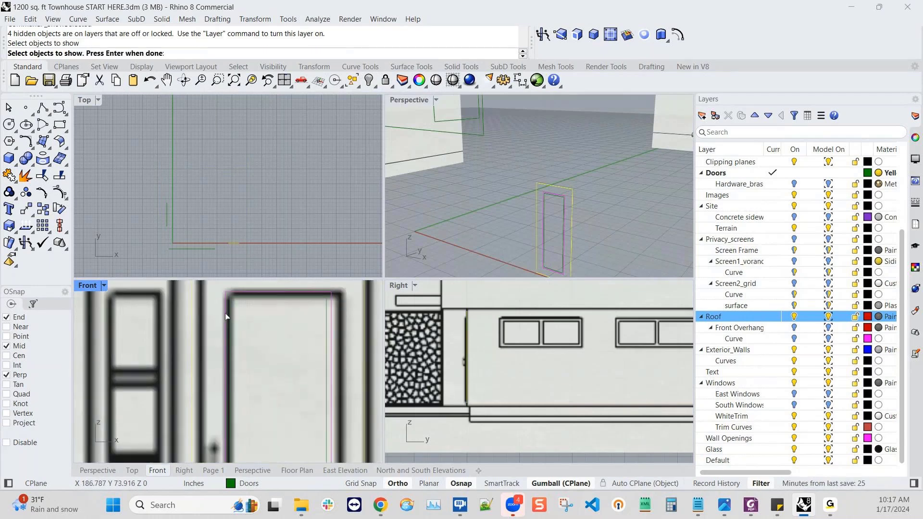
scroll(225, 312, up, 3)
click(232, 313)
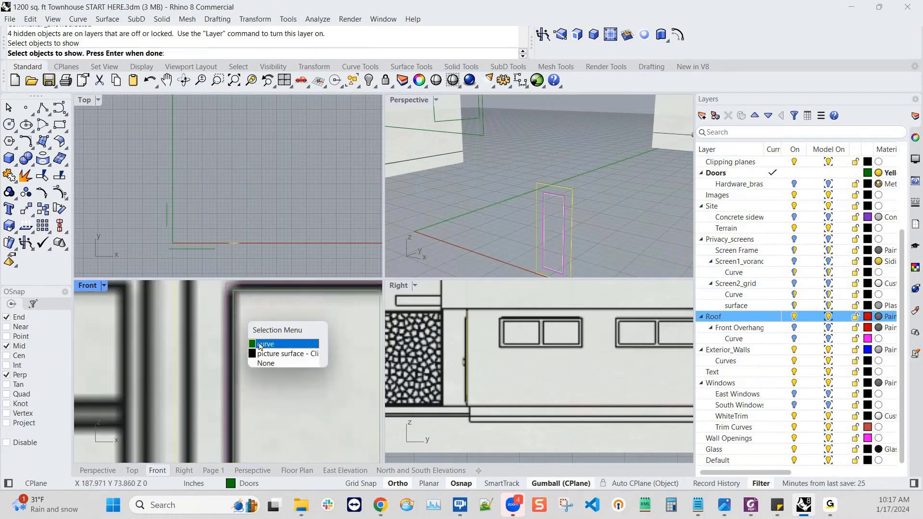
click(259, 344)
click(226, 337)
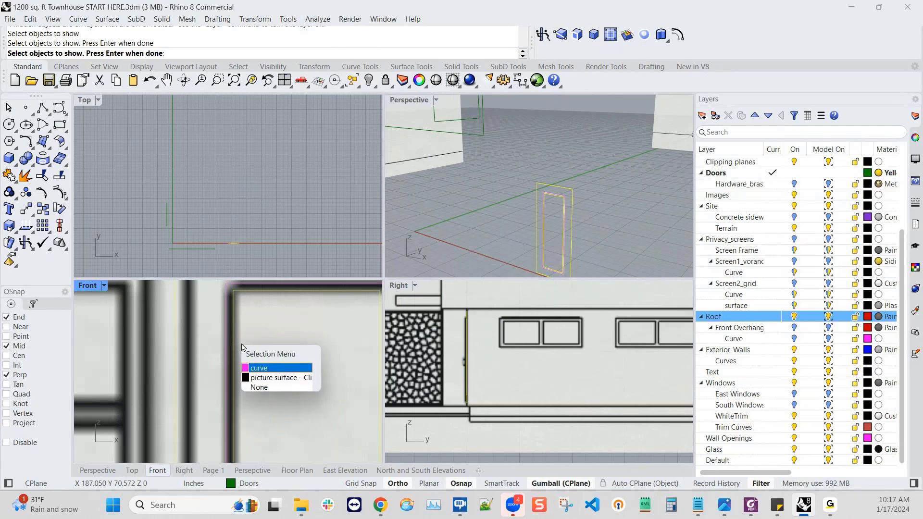
click(257, 369)
scroll(257, 355, down, 3)
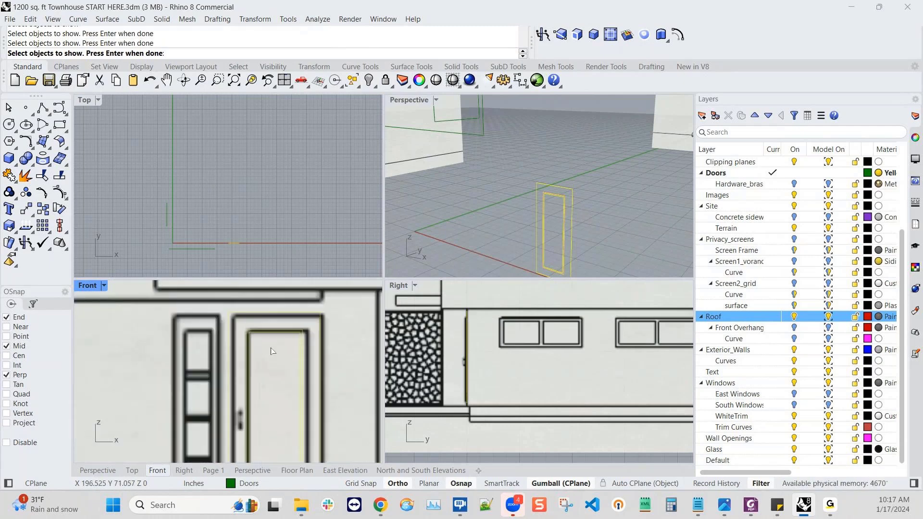
key(Return)
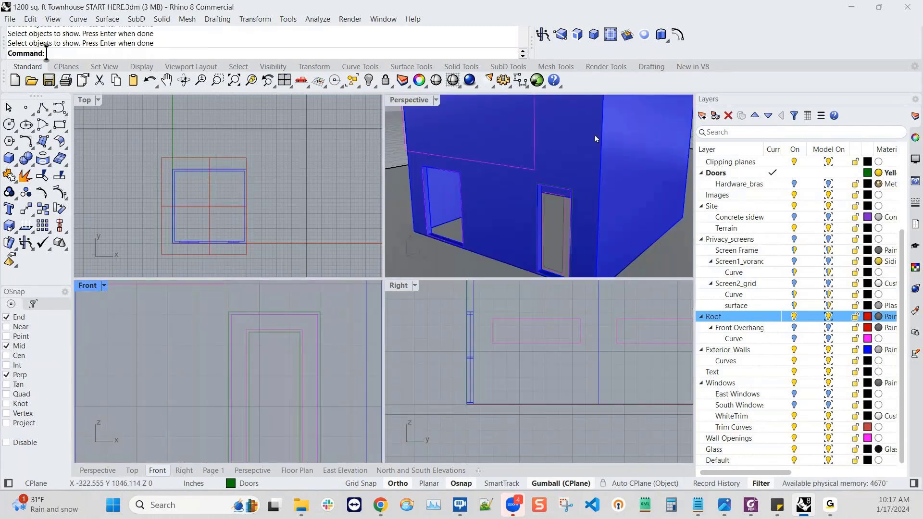
- Move the entry door's inner magenta outline straight inward to the middle of the front wall's thickness
scroll(595, 134, down, 4)
scroll(595, 159, up, 2)
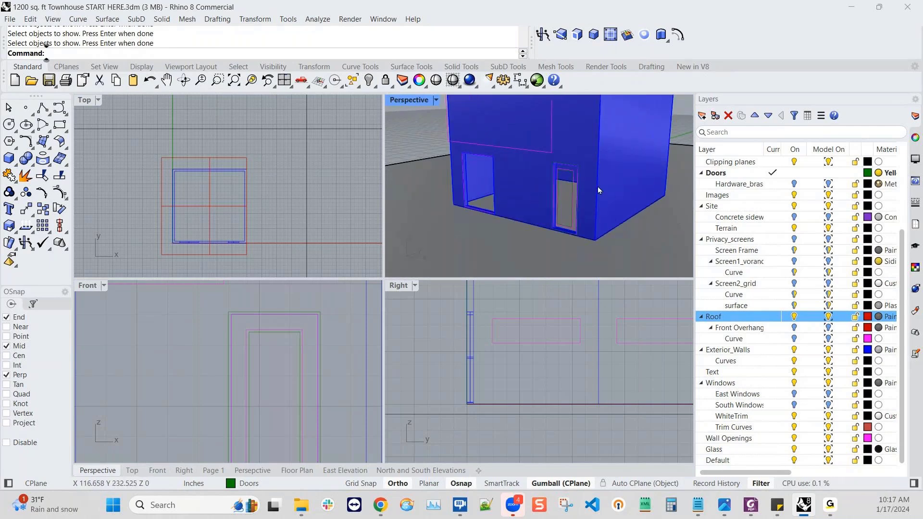
right_drag(535, 200, 594, 196)
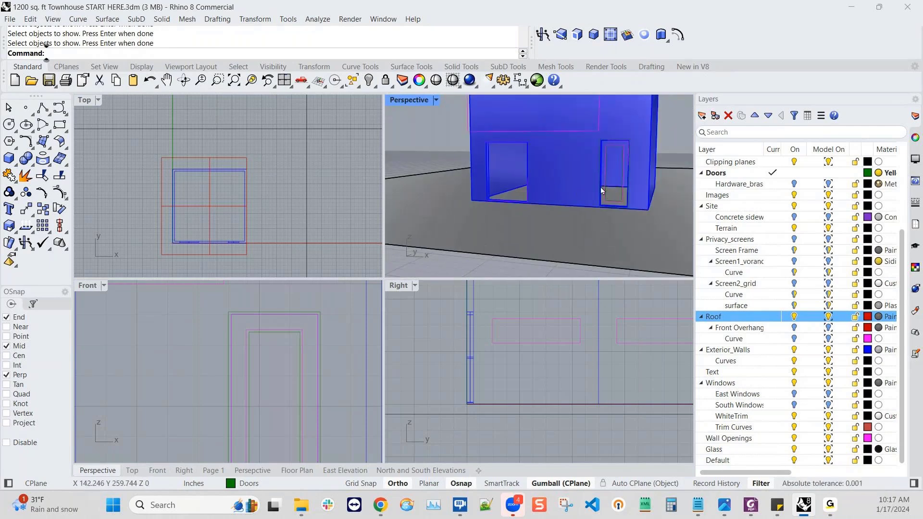
scroll(601, 186, up, 6)
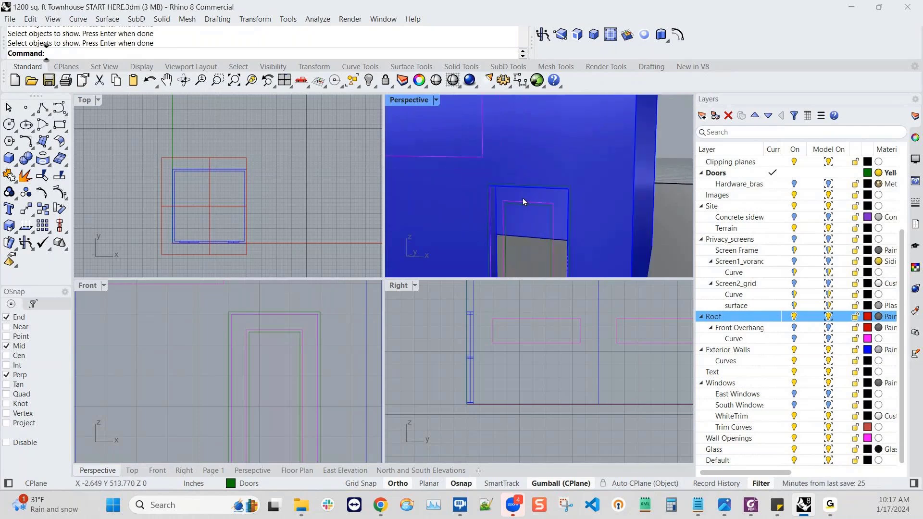
scroll(523, 198, up, 2)
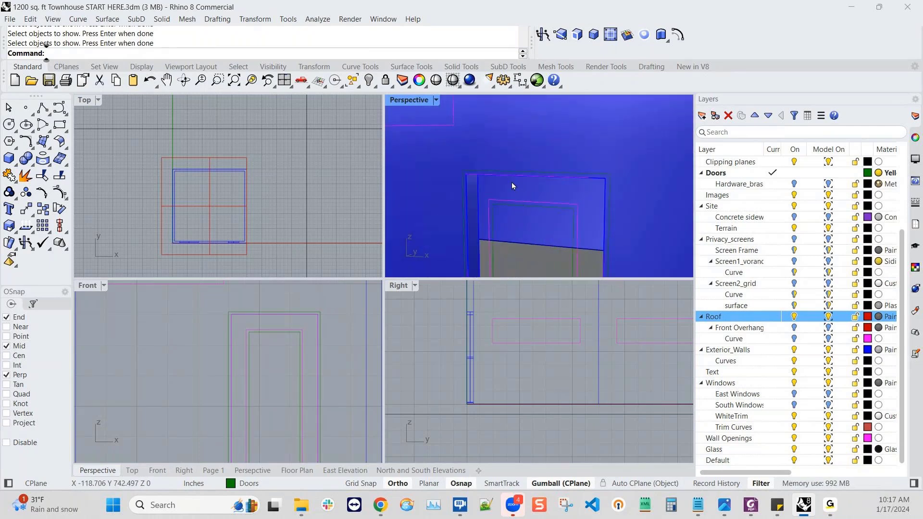
click(535, 202)
scroll(225, 257, up, 5)
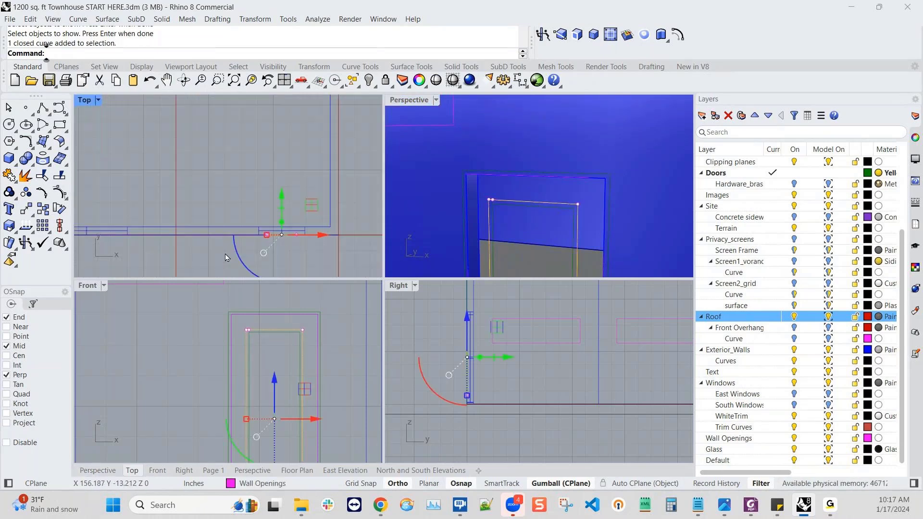
scroll(275, 250, up, 8)
right_drag(324, 251, 284, 259)
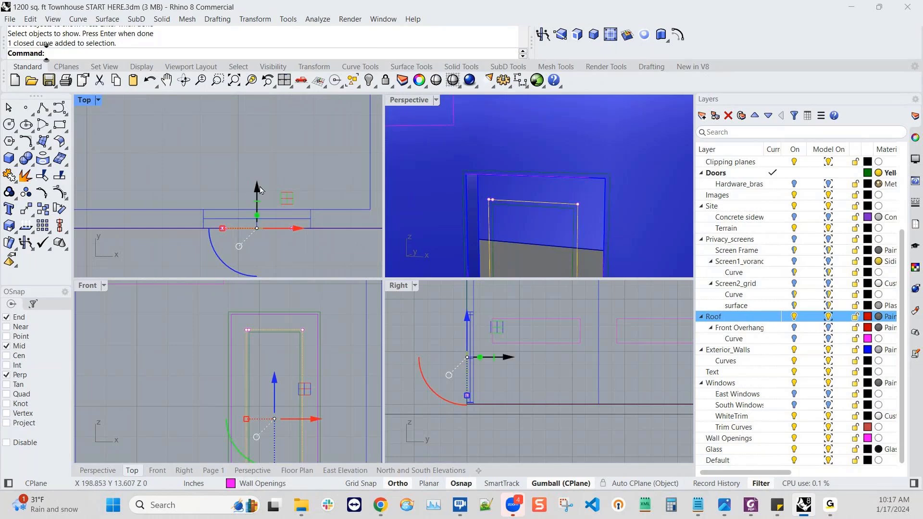
drag(255, 190, 257, 183)
- Create a planar surface from the inset magenta door outline and assign the surface to the Glass layer
click(785, 453)
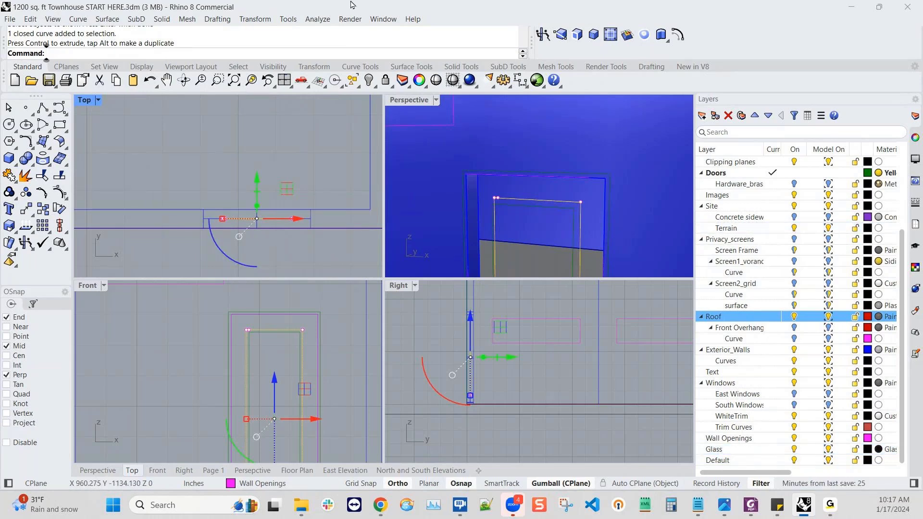
click(661, 34)
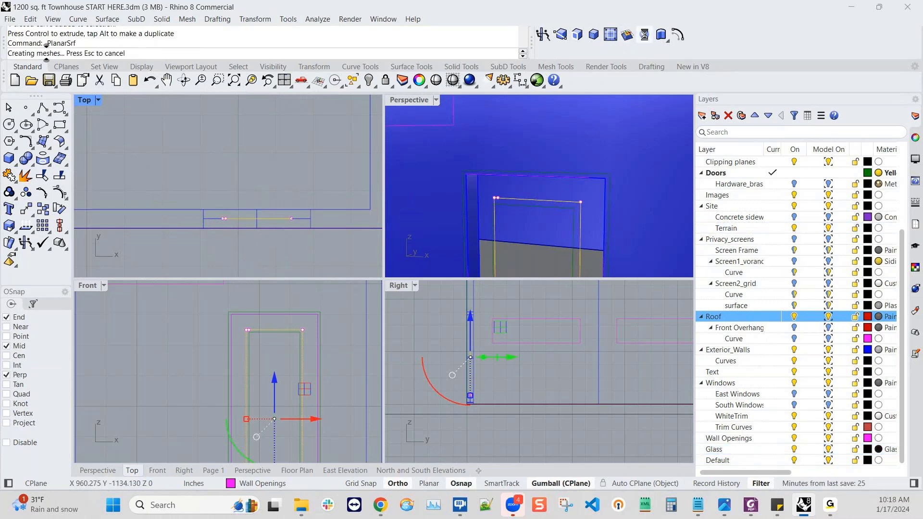
click(529, 235)
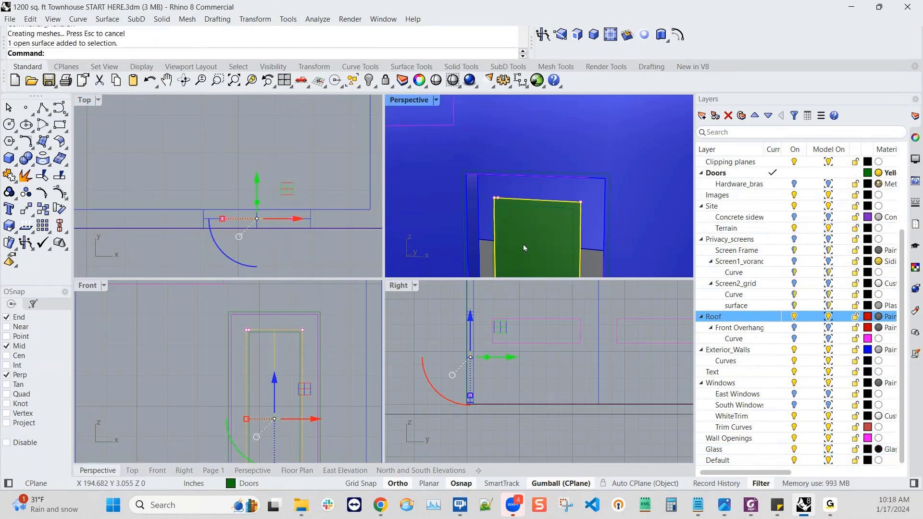
click(269, 484)
scroll(262, 459, down, 3)
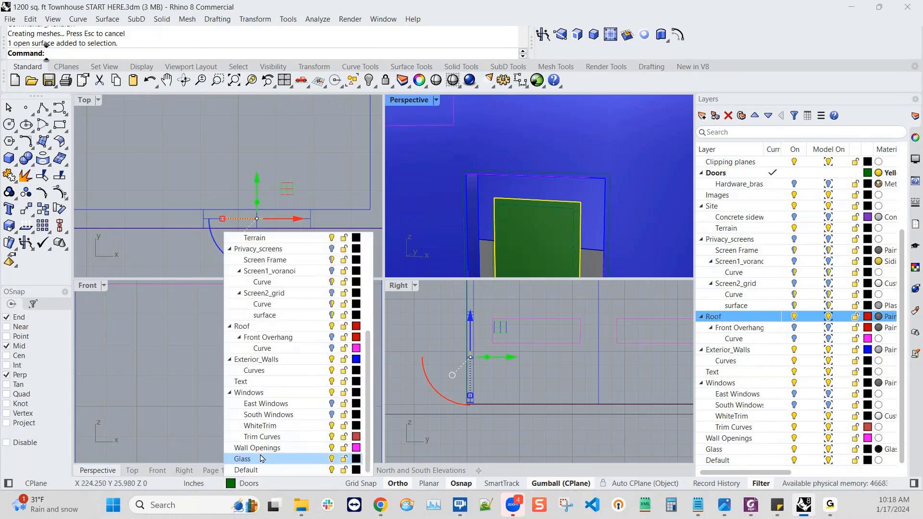
click(253, 460)
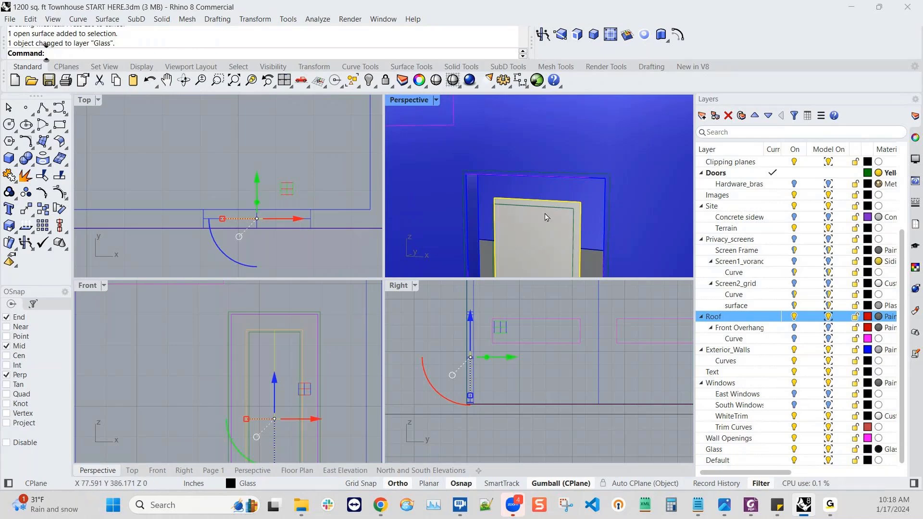
right_drag(545, 213, 551, 235)
scroll(281, 389, up, 2)
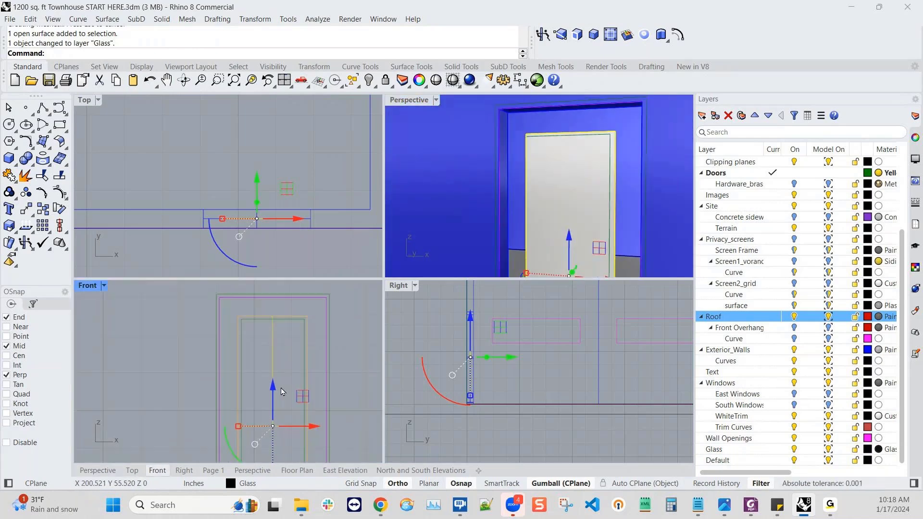
- Undo the surface's layer change and the creation of the planar surface
click(285, 368)
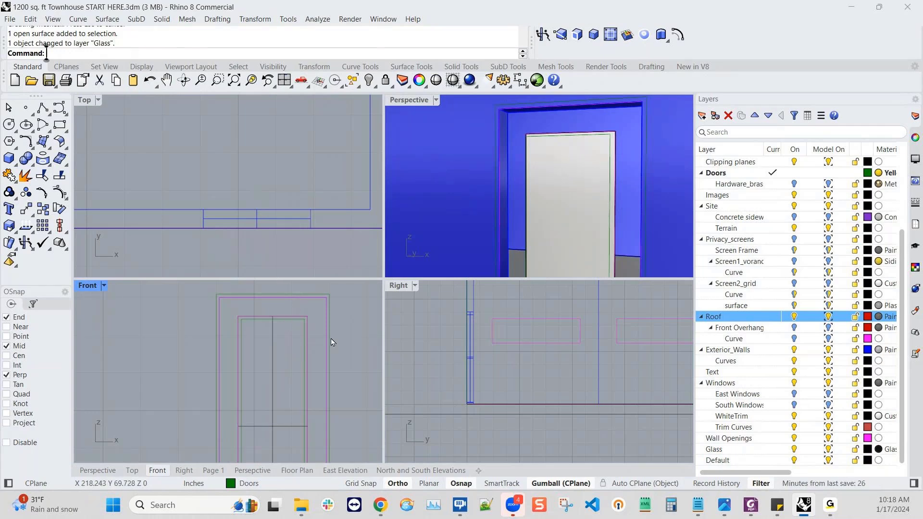
key(ctrl+z)
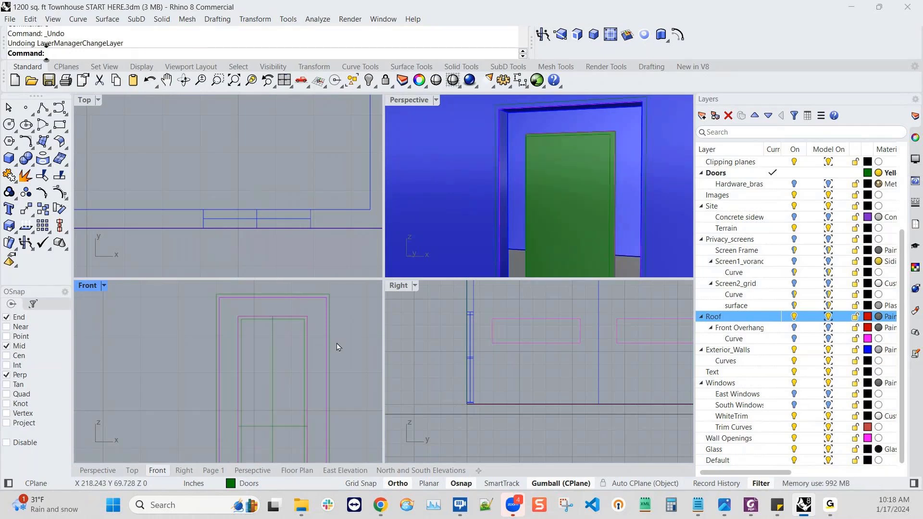
key(ctrl+z)
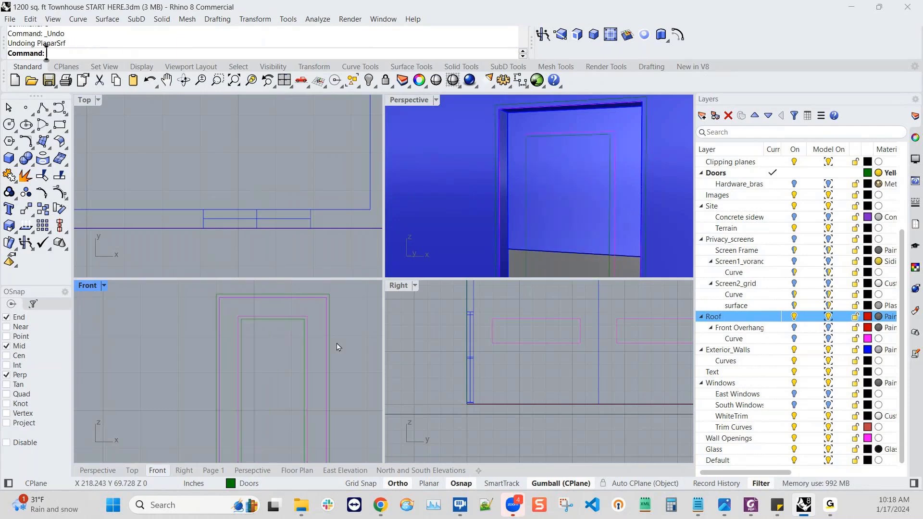
- Fill the inset magenta door outline with a planar surface again and place that pane on the Glass layer
click(307, 342)
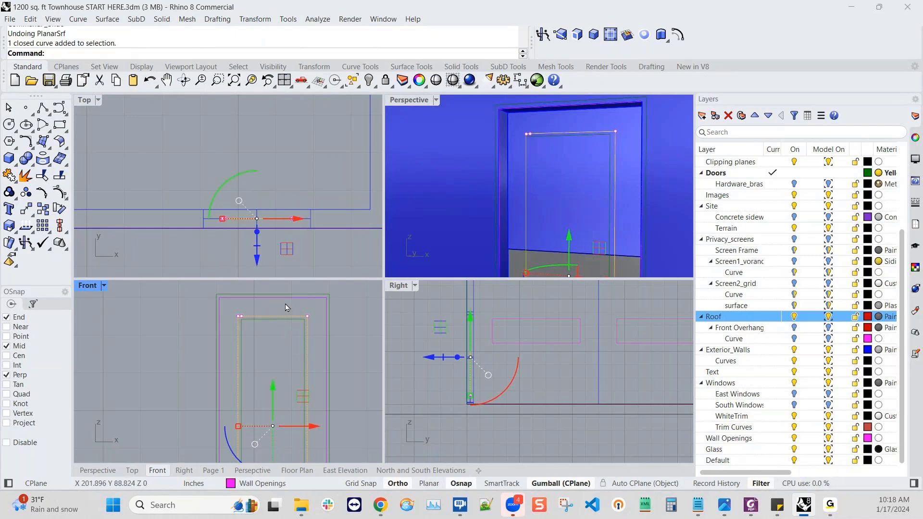
click(646, 36)
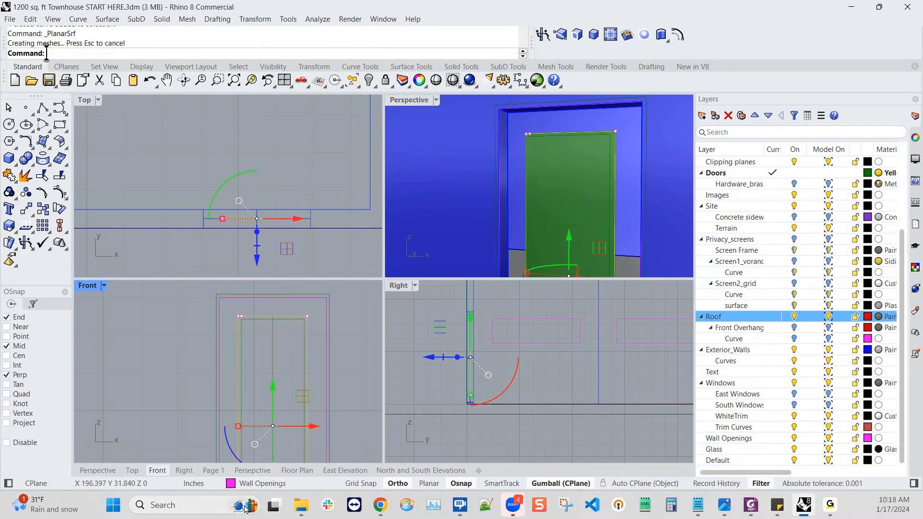
click(275, 337)
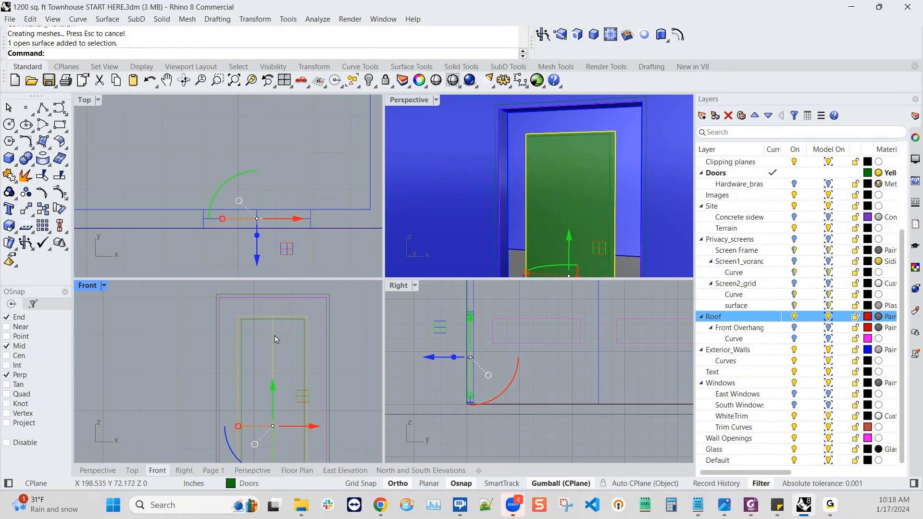
click(275, 483)
scroll(260, 469, down, 5)
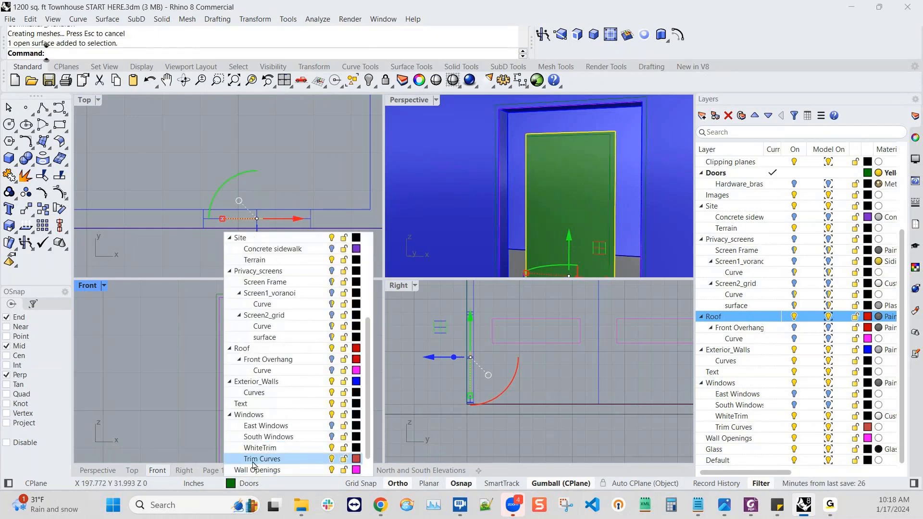
click(243, 459)
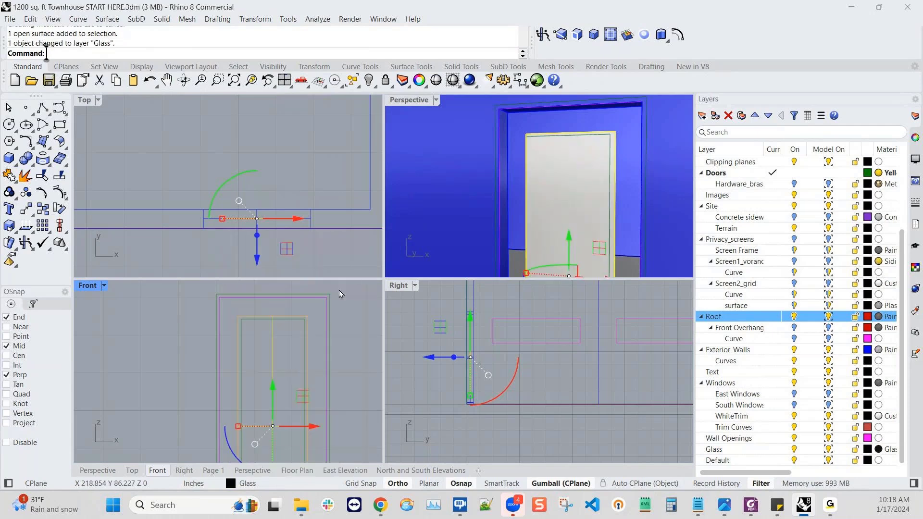
click(342, 349)
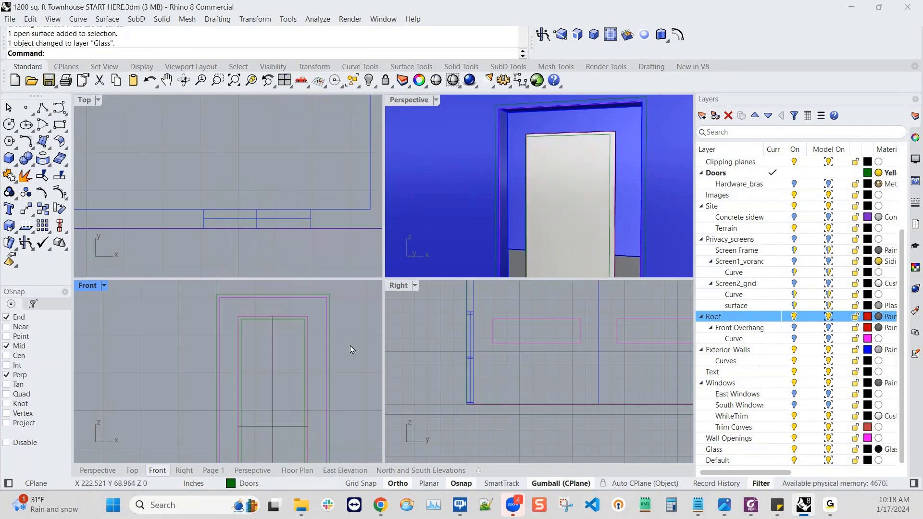
- Extrude the entry door's inner and outer green outlines together 8 inches as a straight solid, and undo that extrusion
click(305, 329)
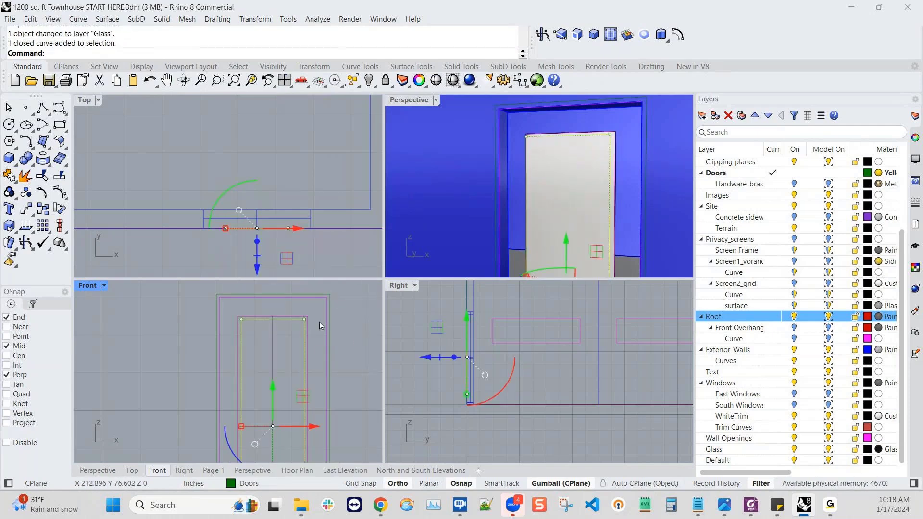
shift+click(328, 316)
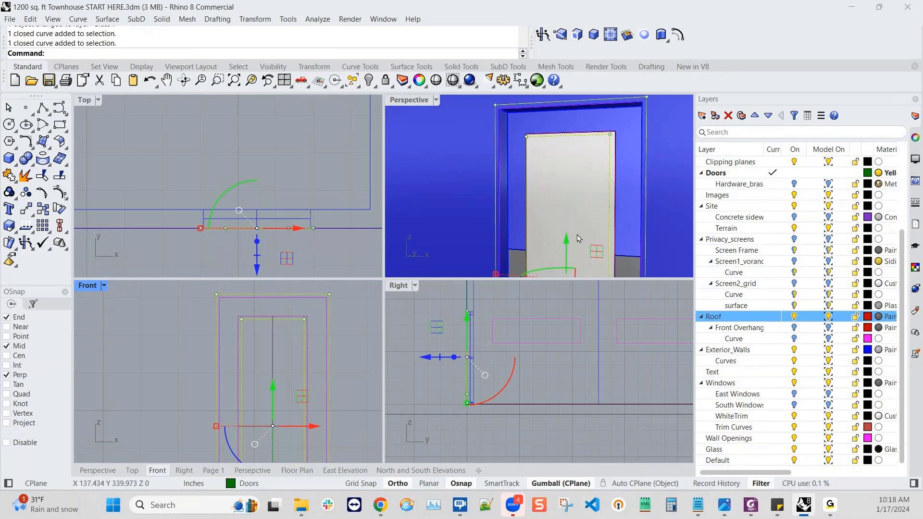
scroll(599, 226, down, 8)
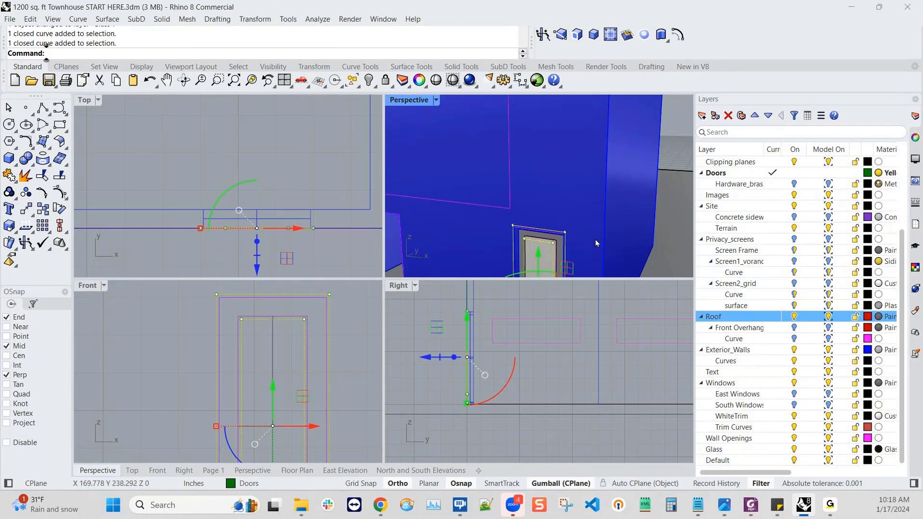
shift+right_drag(595, 239, 596, 209)
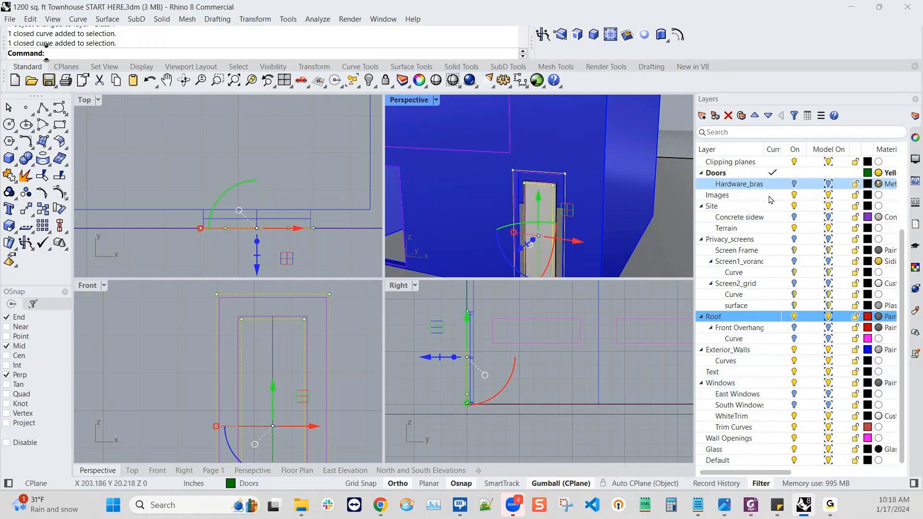
click(162, 19)
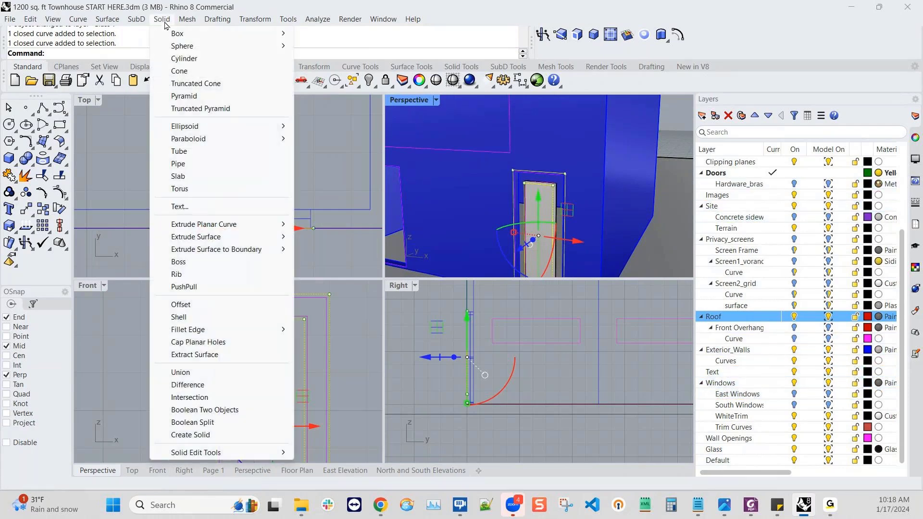
mouse_move(228, 231)
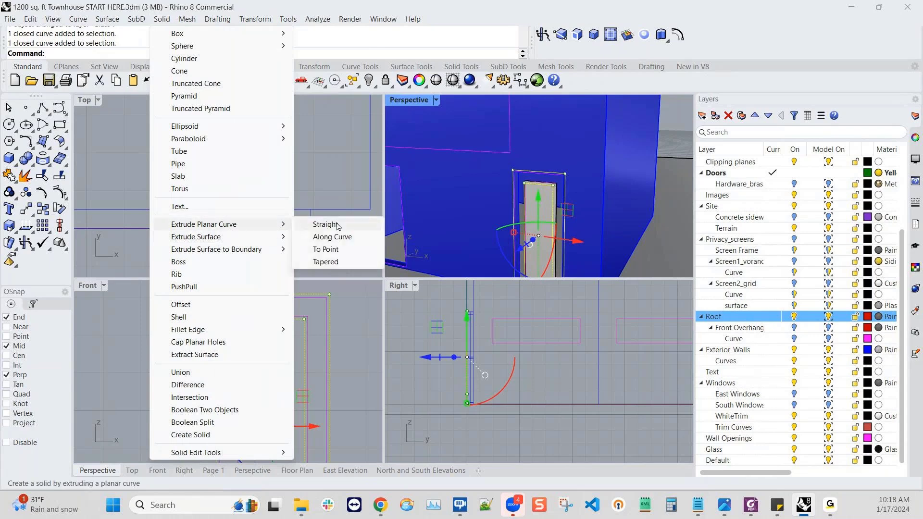
click(325, 225)
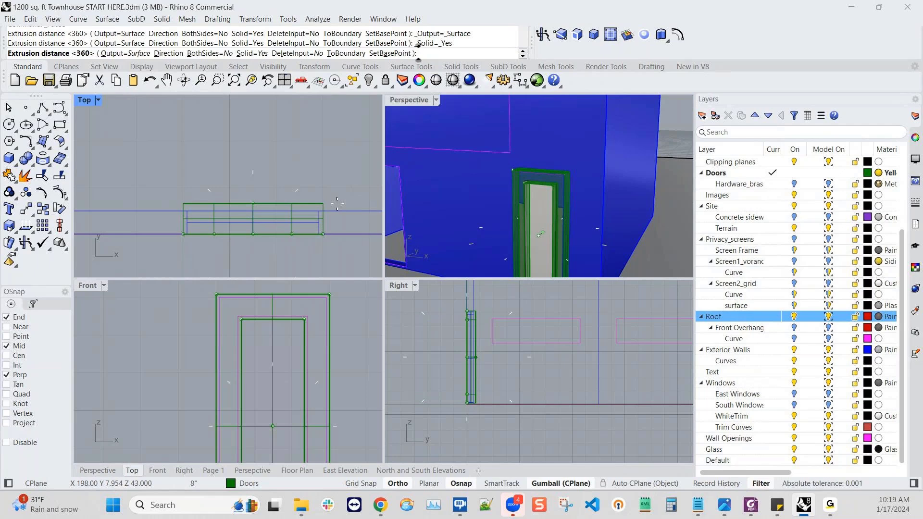
text(8)
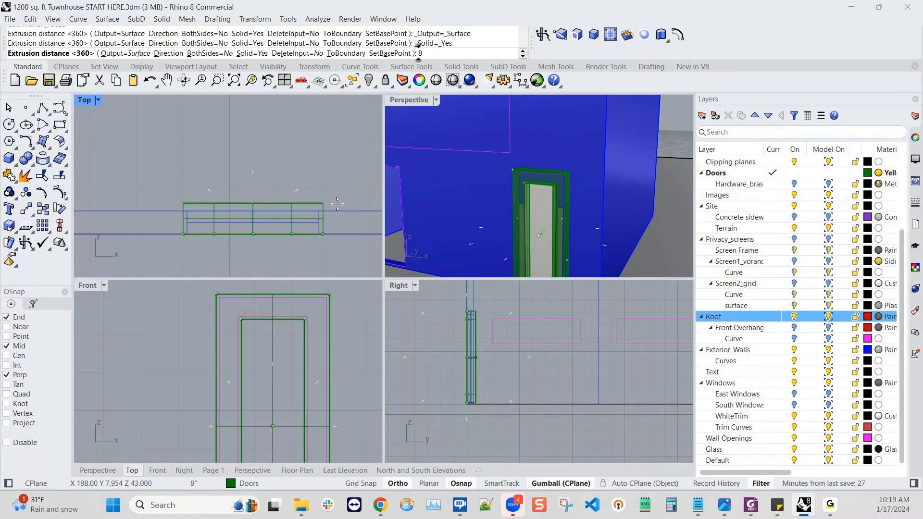
key(Return)
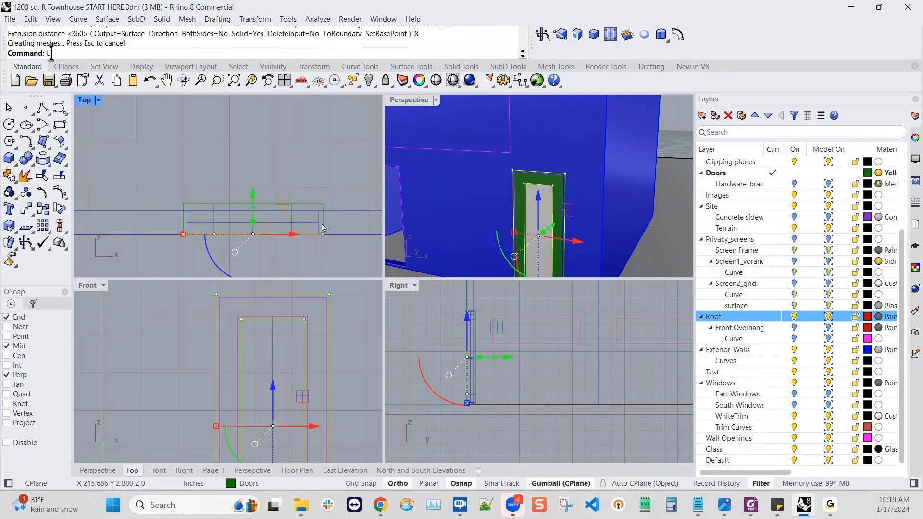
text(U)
key(Return)
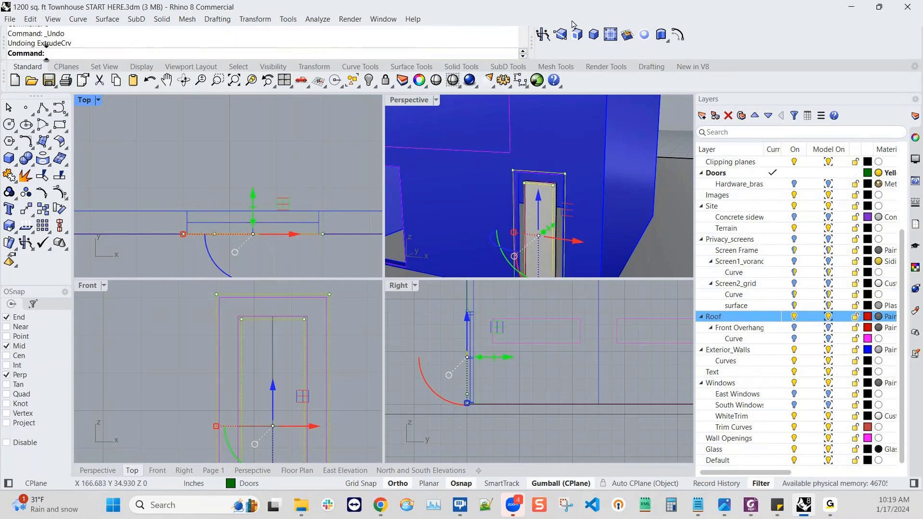
- Extrude the two green entry door outlines straight into a solid frame 1.75 inches thick
right_click(350, 53)
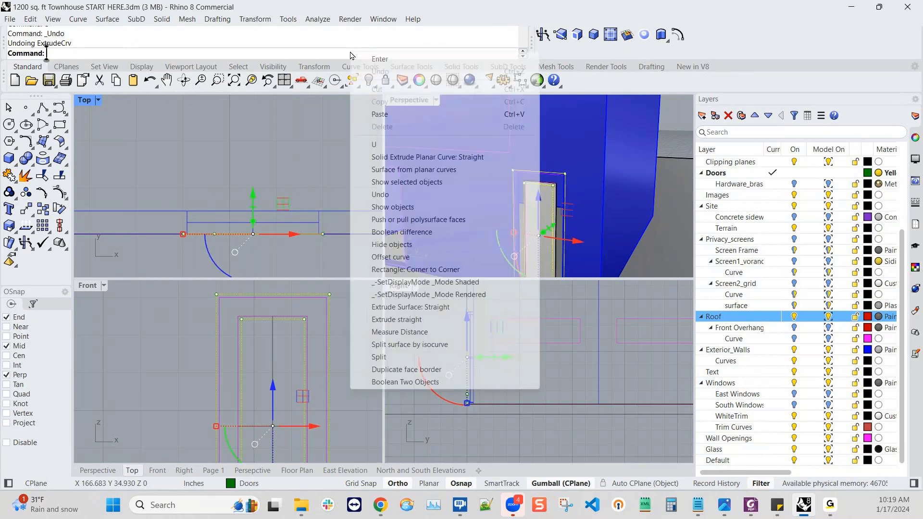
click(404, 159)
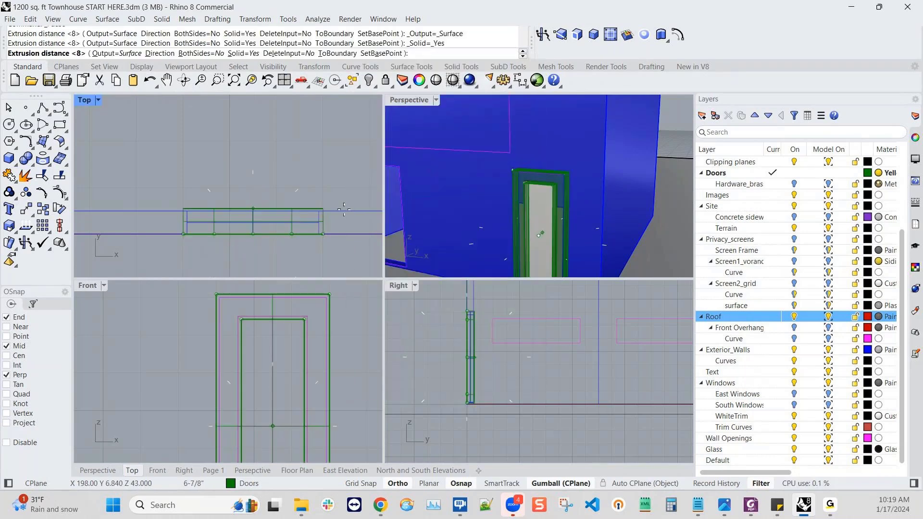
text(1.)
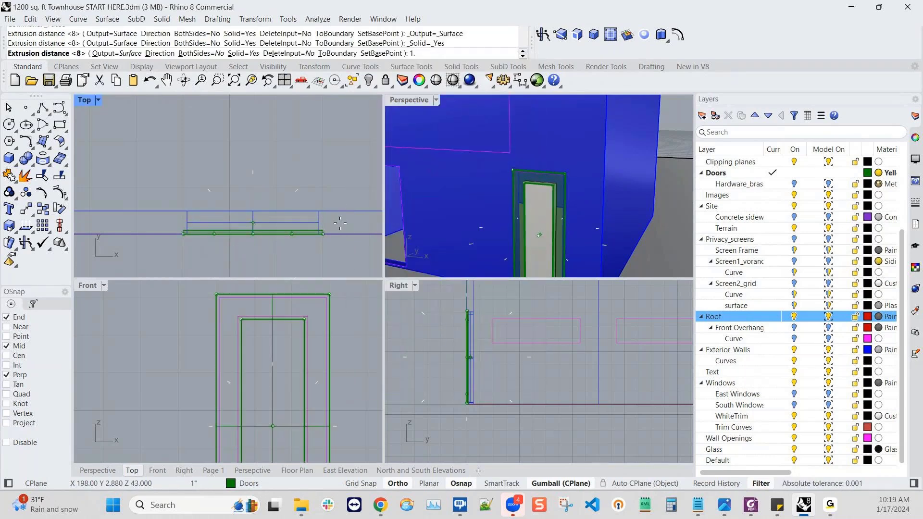
text(2)
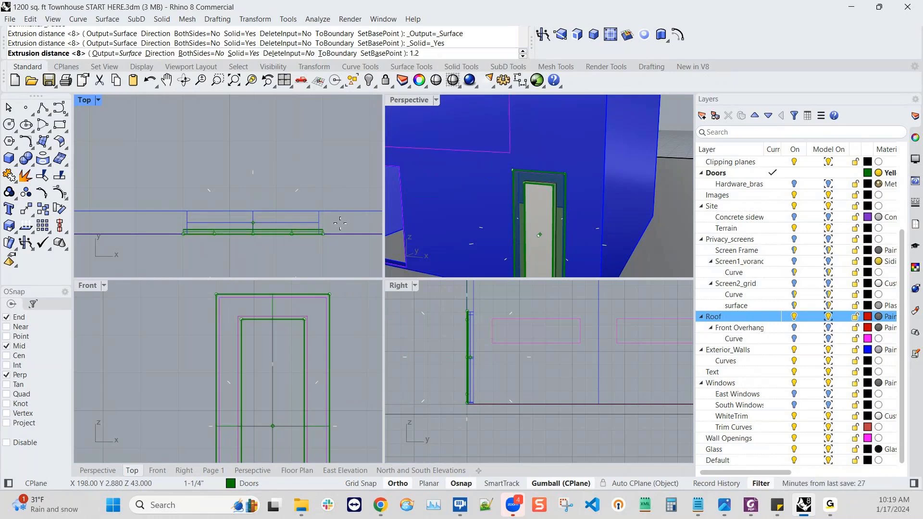
key(BackSpace)
text(75)
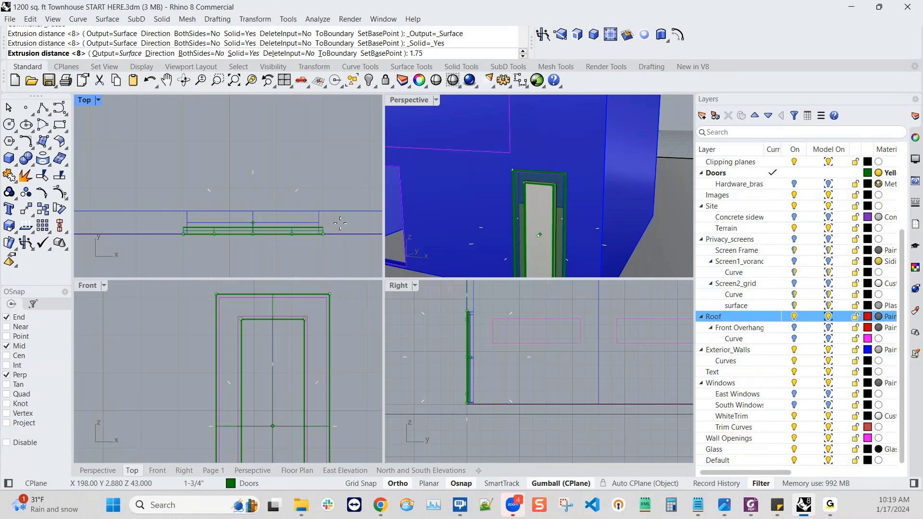
key(Return)
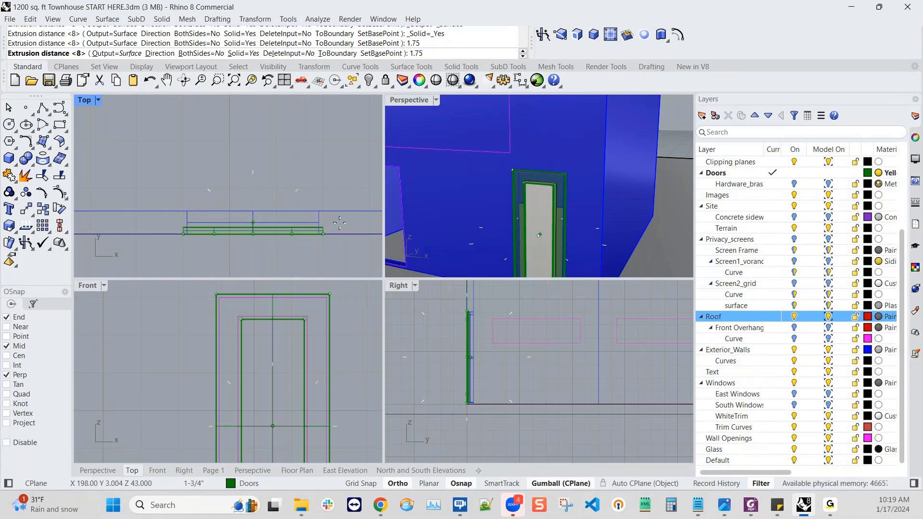
scroll(530, 201, up, 8)
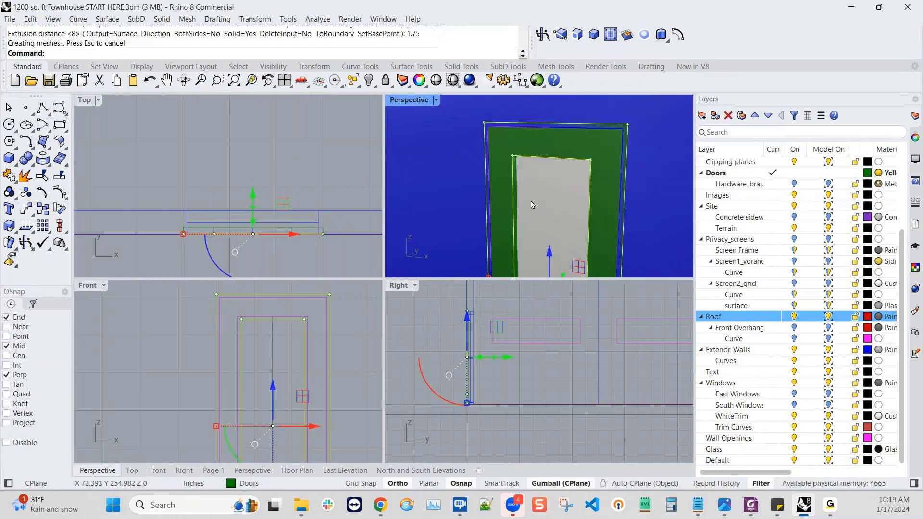
key(Escape)
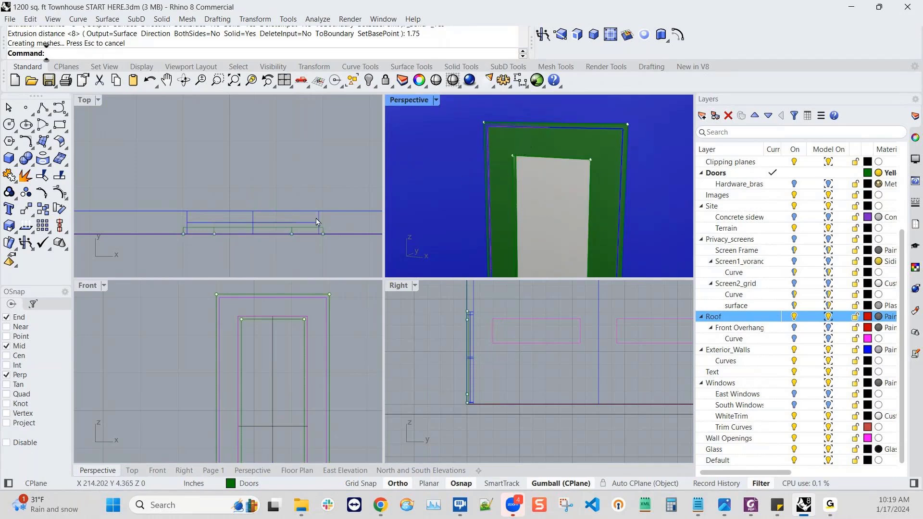
- Move the extruded door frame slightly outward so its front face projects just beyond the front wall
click(532, 136)
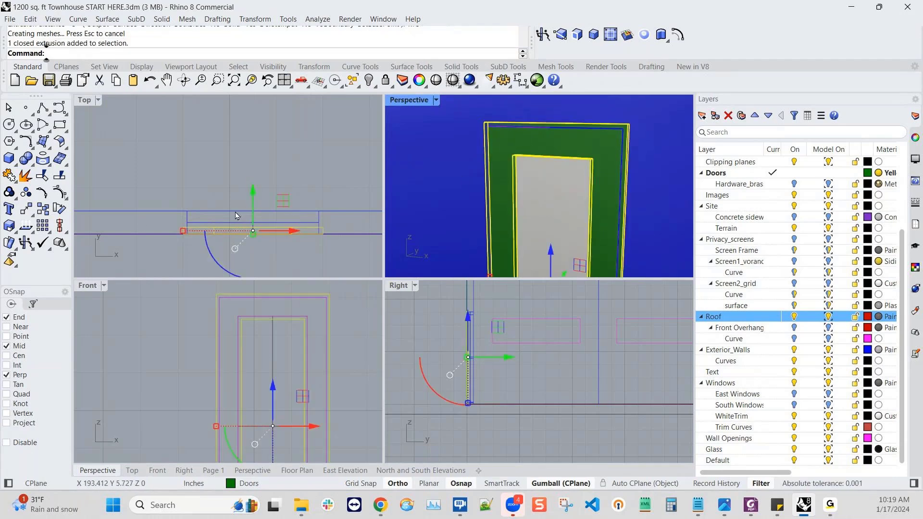
drag(253, 199, 252, 190)
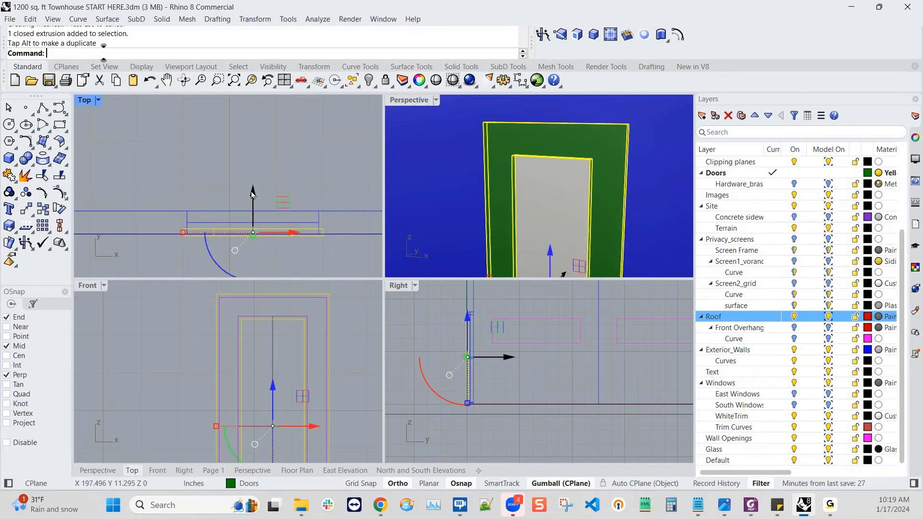
key(Escape)
- Show the brass hardware layer under Doors and shift the door handle horizontally onto the side of the entry door's frame nearest it
scroll(558, 181, down, 10)
mouse_move(511, 243)
right_down()
mouse_move(536, 243)
mouse_move(510, 243)
right_up()
scroll(539, 239, up, 4)
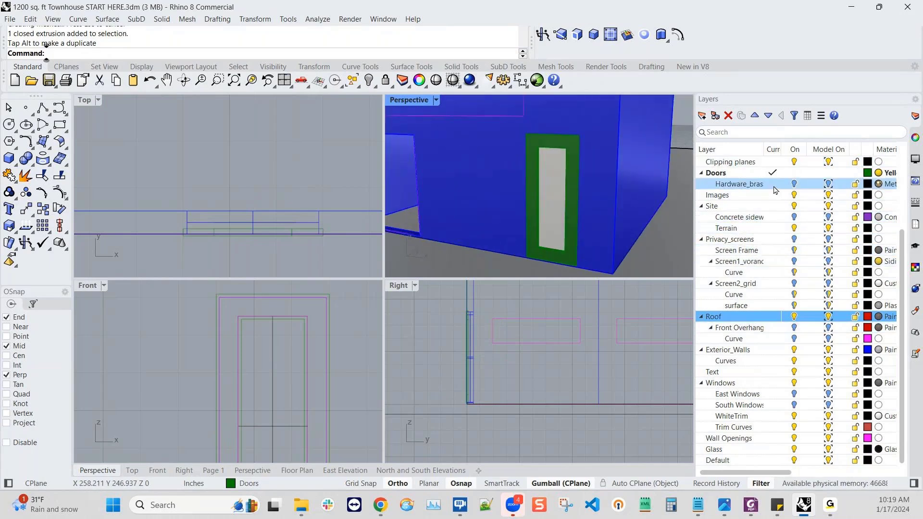
click(794, 186)
click(189, 410)
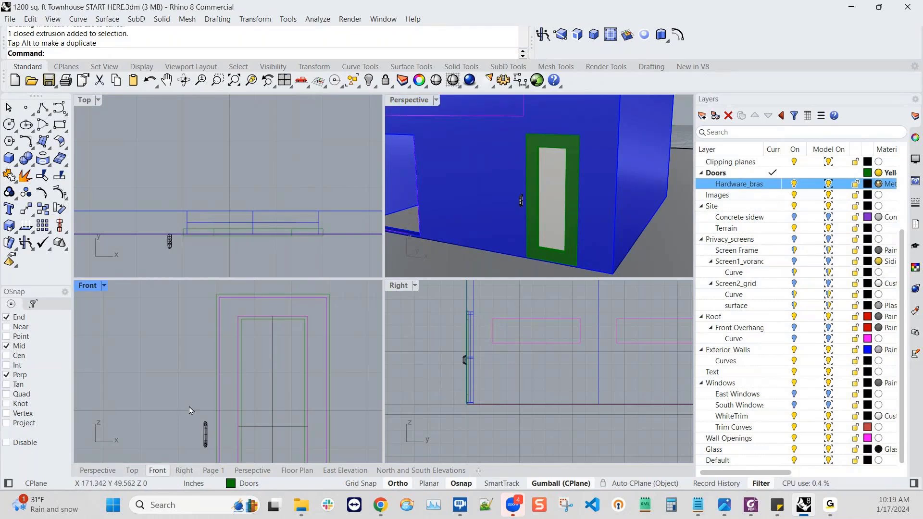
drag(216, 457, 268, 435)
key(Escape)
right_drag(550, 244, 584, 211)
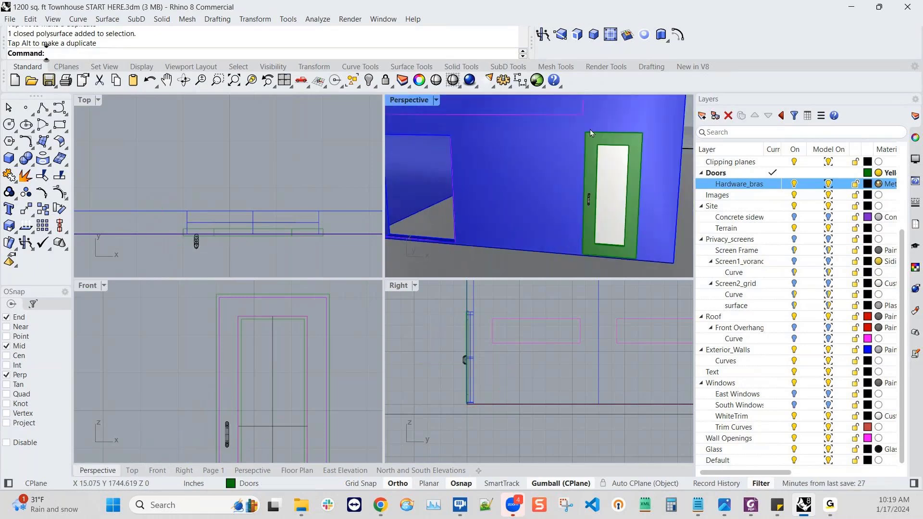
- Set the Perspective viewport to Rendered display and inspect the entry door with its glass and handle
click(437, 100)
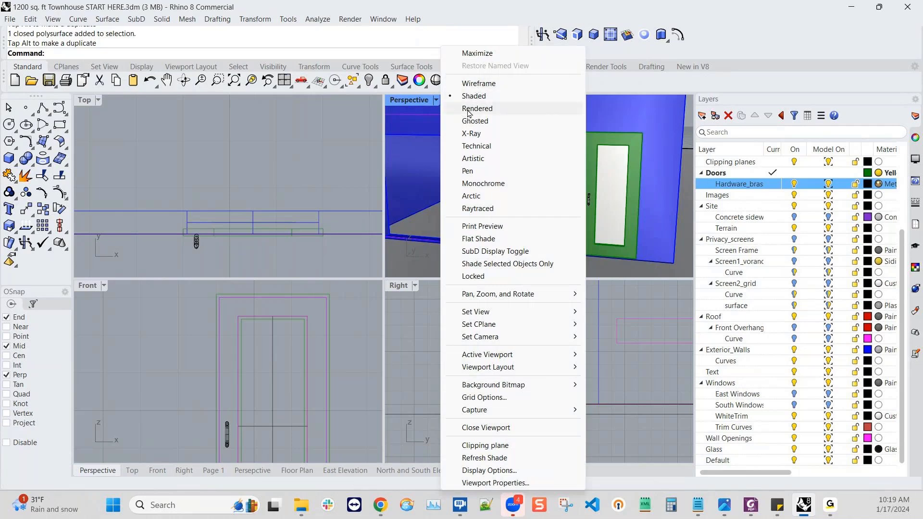
click(468, 109)
scroll(597, 231, up, 5)
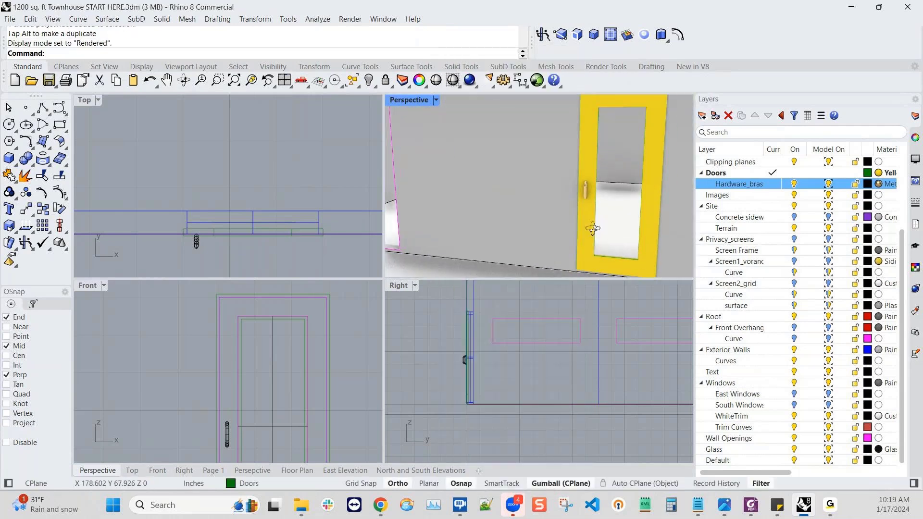
right_drag(593, 229, 592, 233)
scroll(600, 237, down, 3)
- Make WhiteTrim, the sublayer of Windows, the current layer for trimming the large ground-floor front opening
shift+right_drag(505, 244, 591, 222)
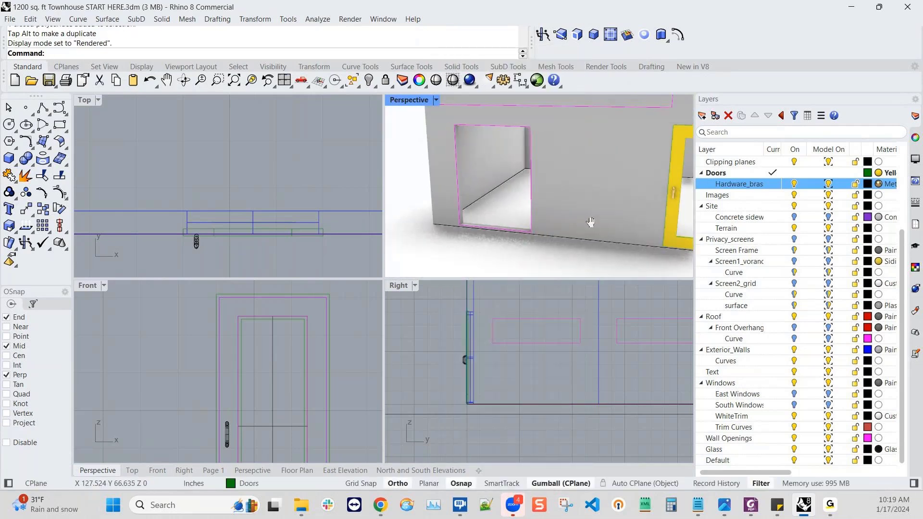
scroll(489, 246, up, 3)
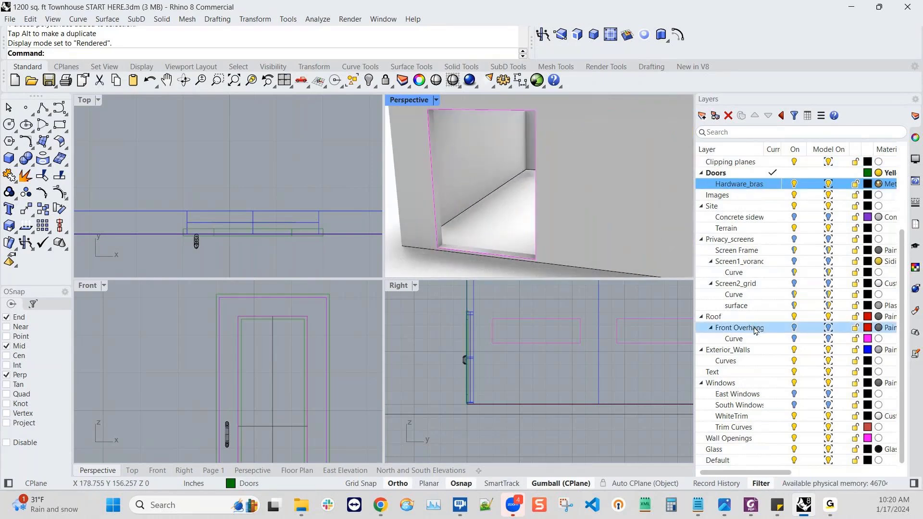
click(778, 423)
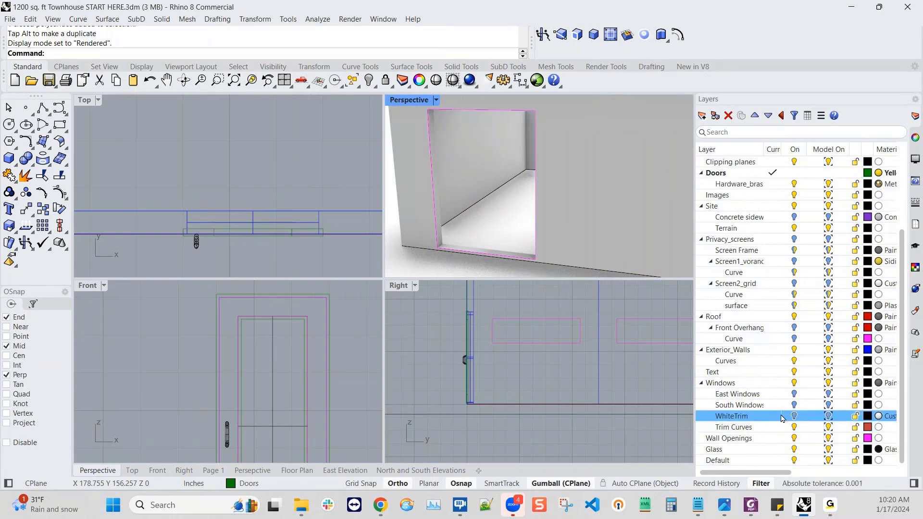
click(777, 417)
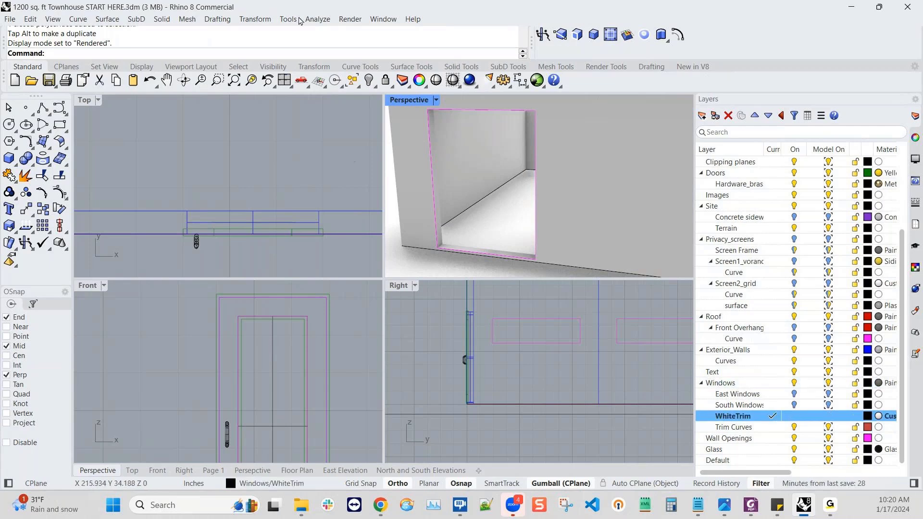
- Preview a both-sides offset of the large front opening's outline in the Front view at a distance of 1.5 inches
scroll(231, 212, down, 3)
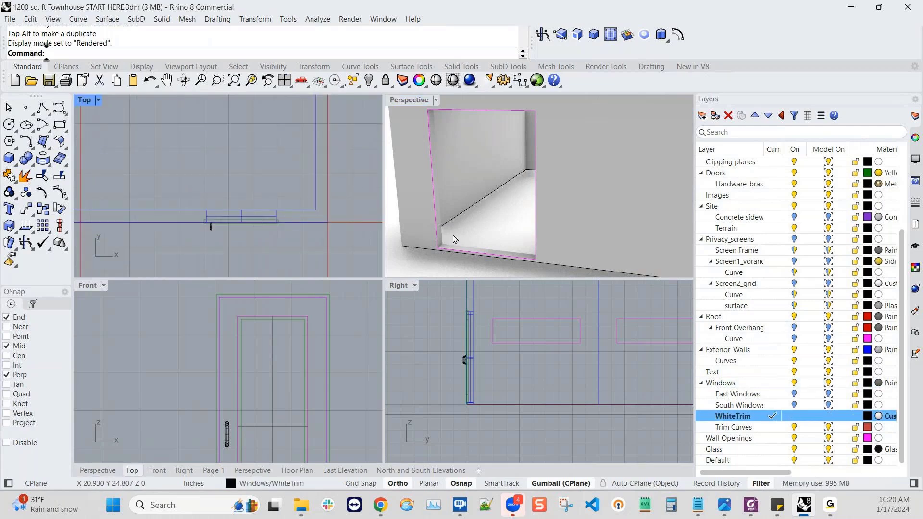
scroll(250, 232, down, 3)
scroll(125, 353, down, 10)
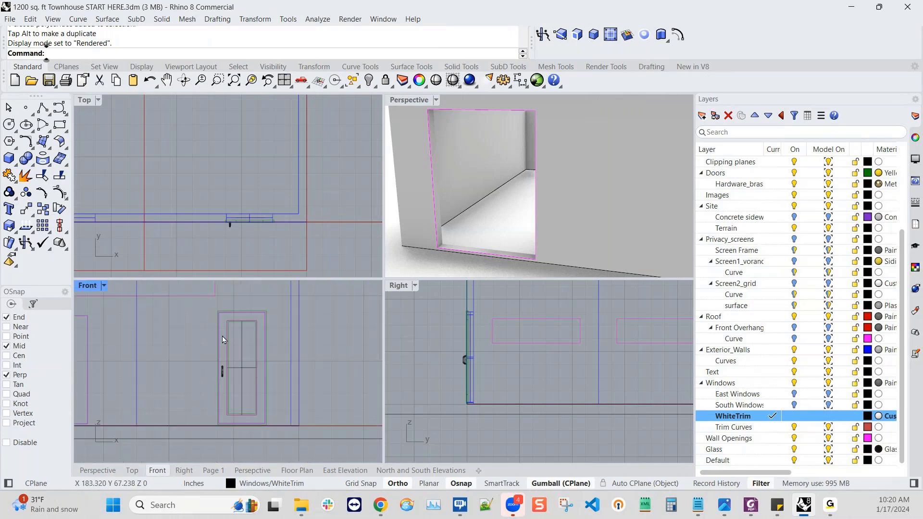
scroll(250, 342, up, 6)
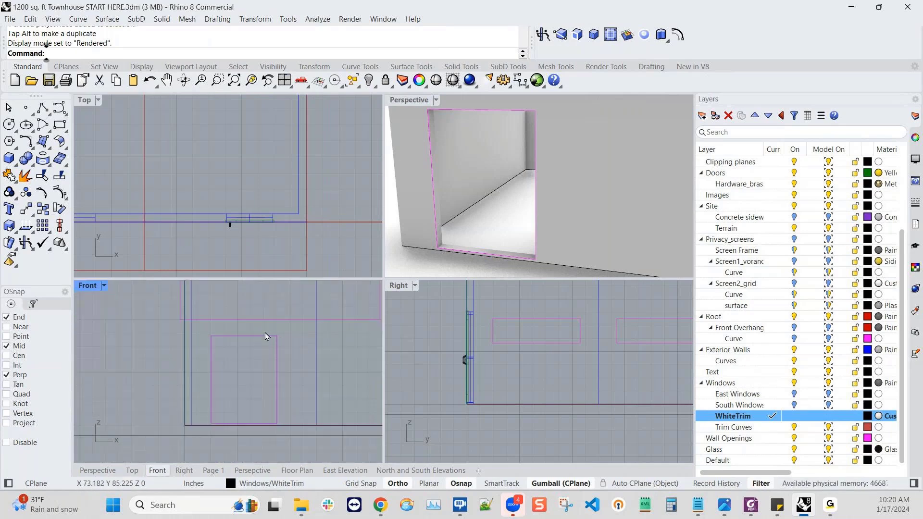
mouse_move(269, 350)
right_down()
mouse_move(270, 319)
mouse_move(265, 344)
right_up()
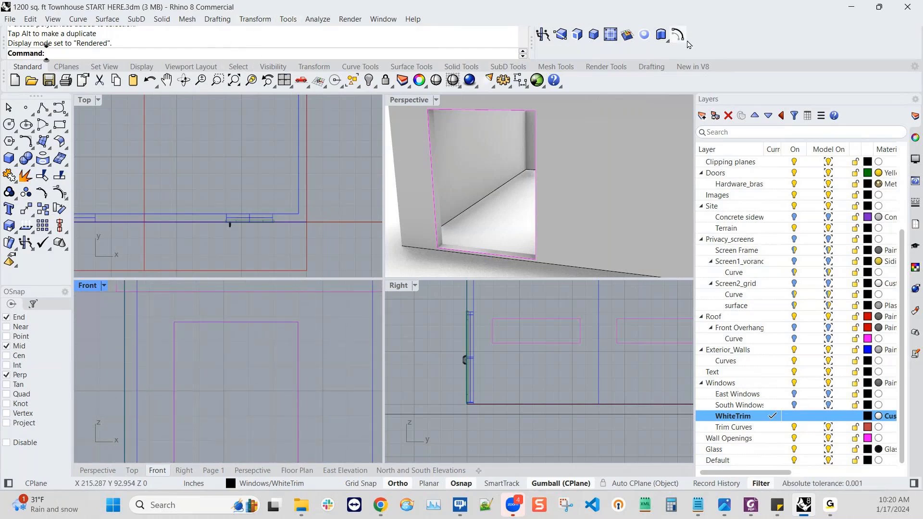
click(678, 36)
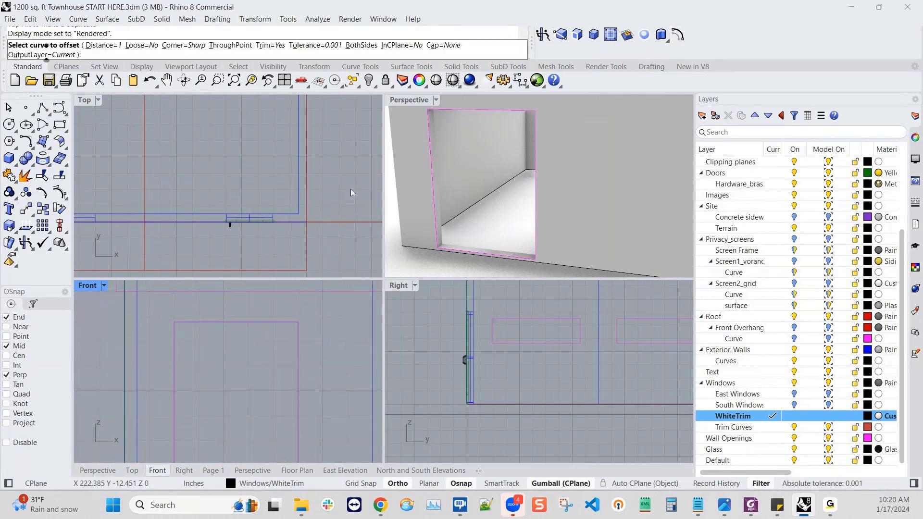
click(202, 327)
click(230, 357)
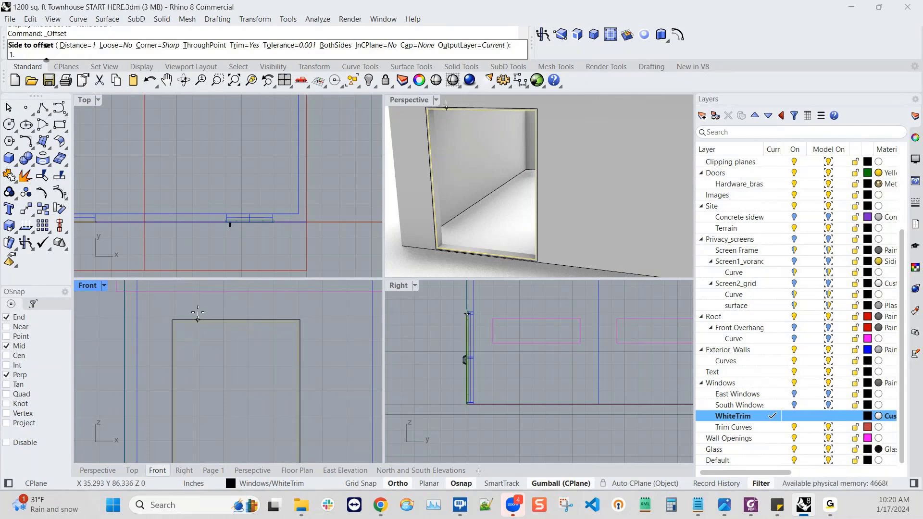
text(1.5)
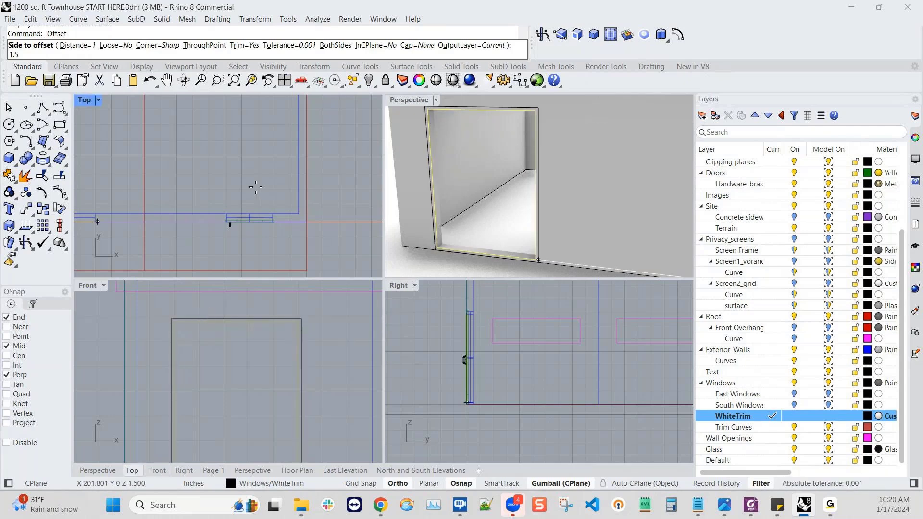
click(336, 46)
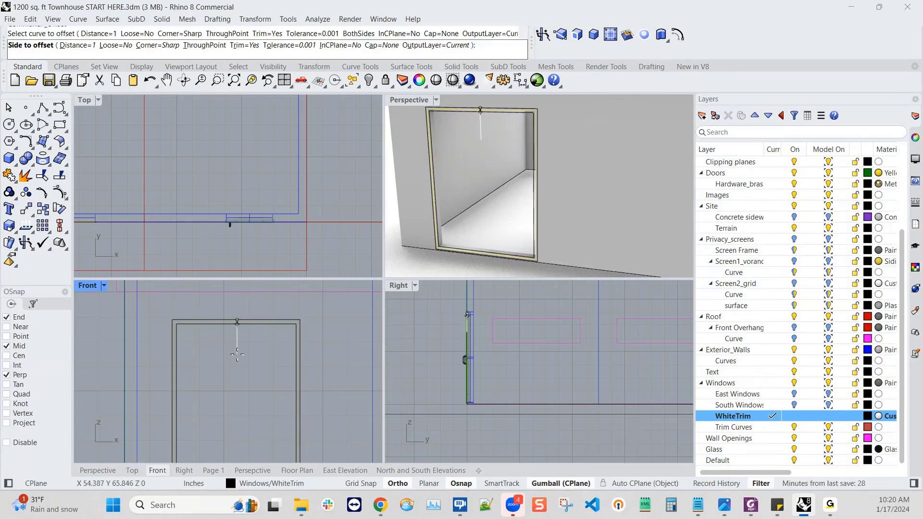
text(1.5)
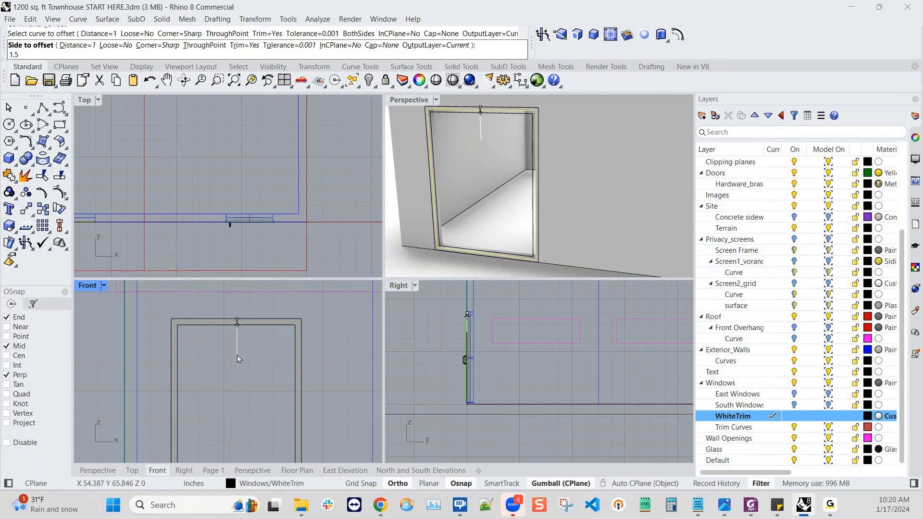
scroll(236, 382, down, 1)
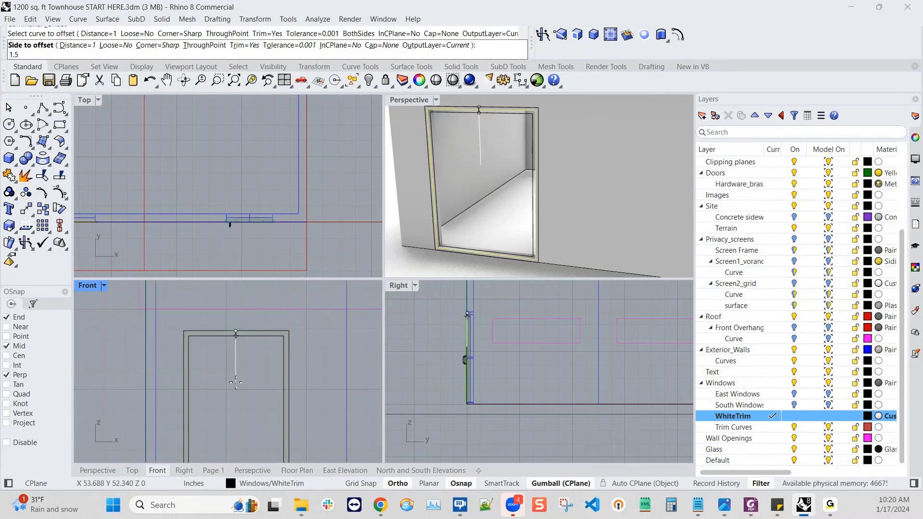
- Compare a 2-inch distance for the opening's outline offset, and complete the both-sides offset at 1.5 inches
key(Return)
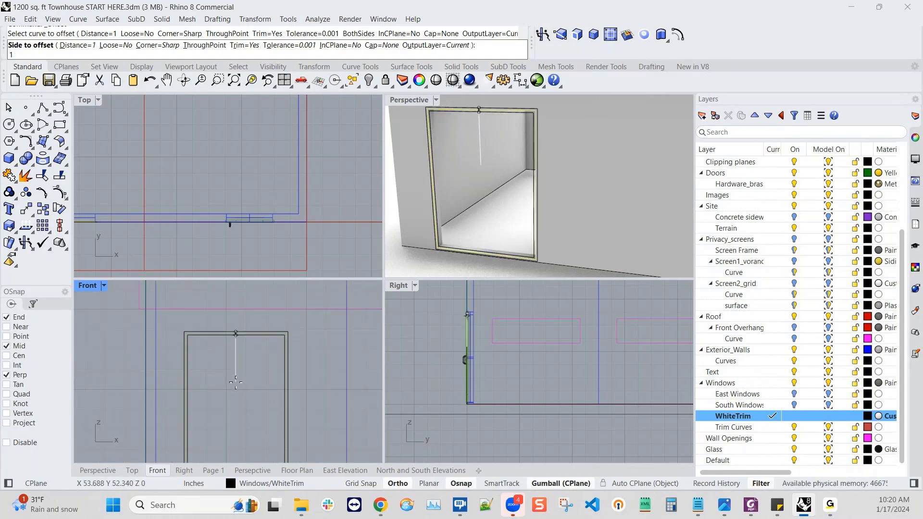
text(2)
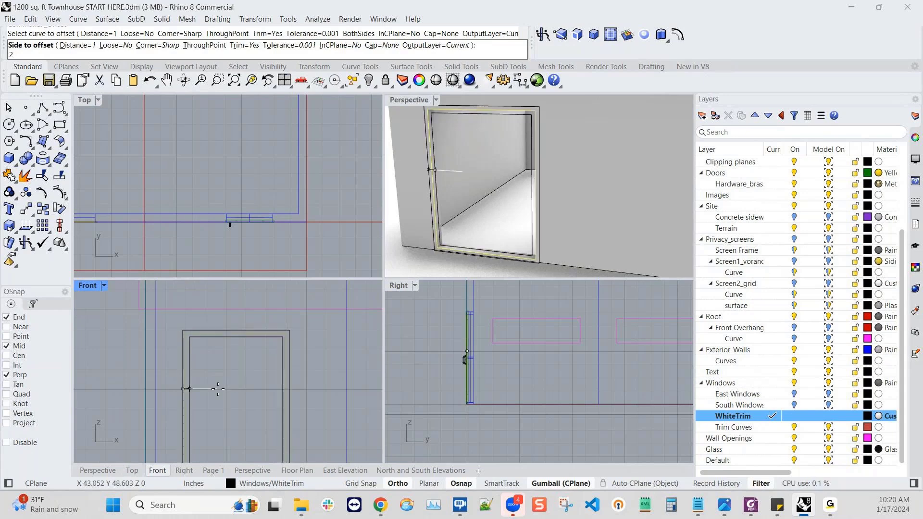
scroll(236, 388, down, 4)
right_drag(237, 403, 266, 409)
scroll(264, 399, up, 2)
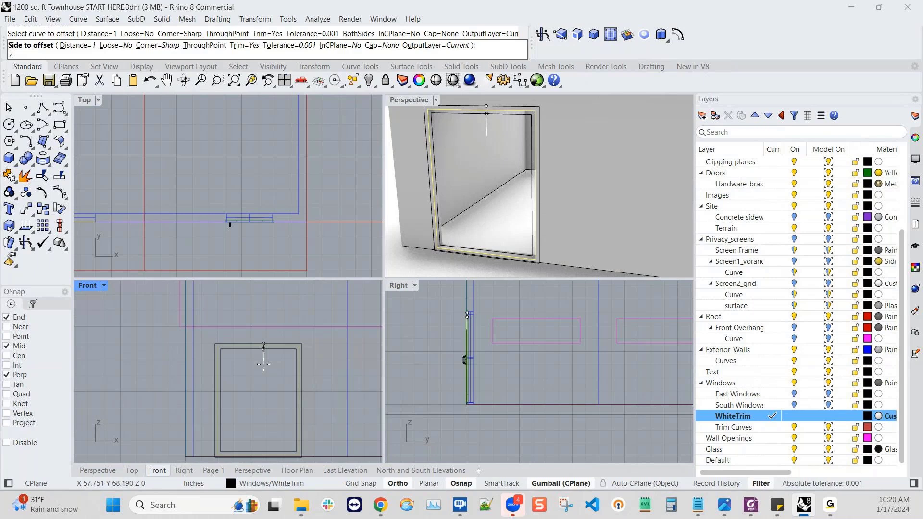
text(1)
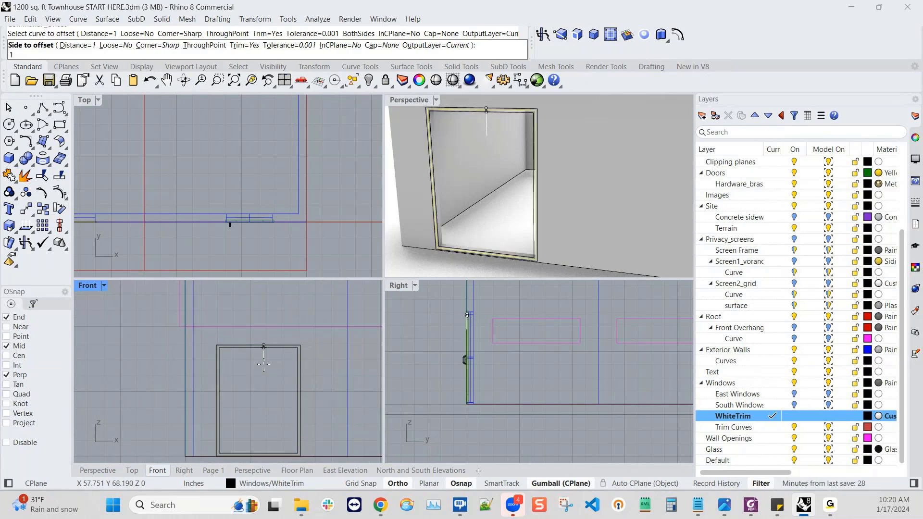
text(.5)
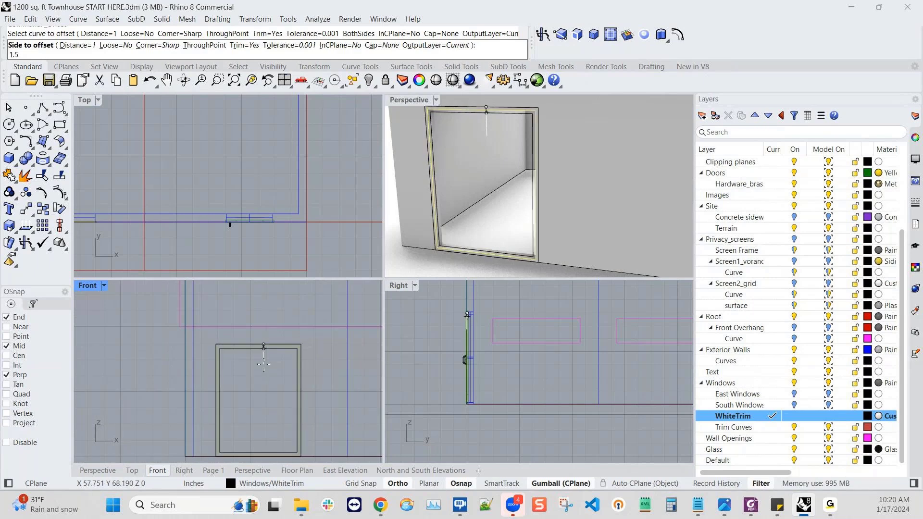
scroll(267, 378, up, 4)
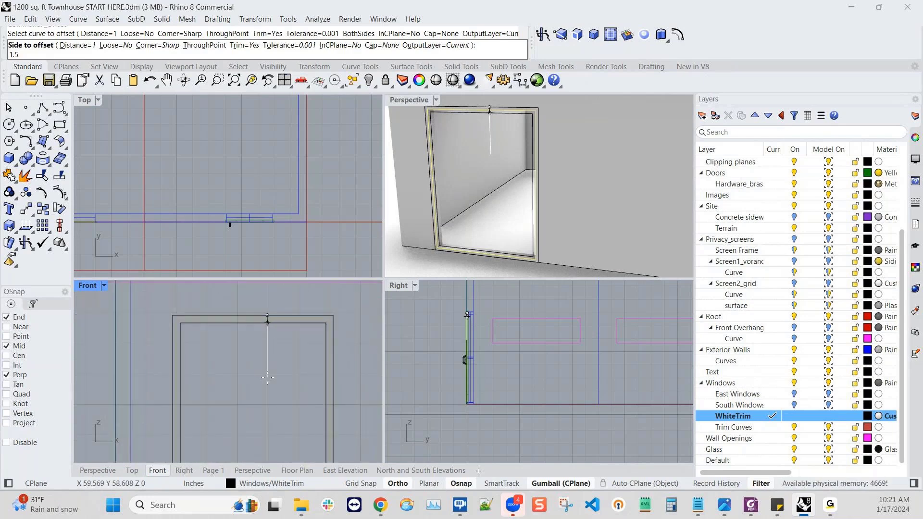
key(Return)
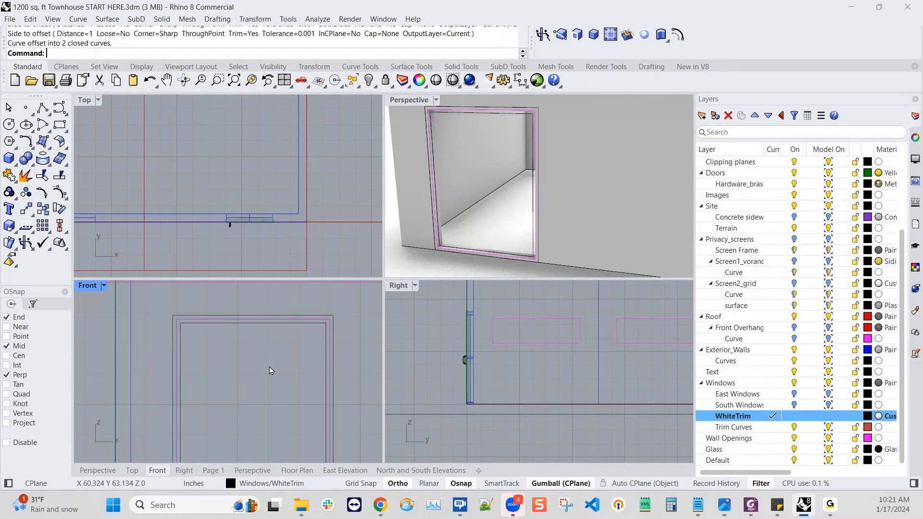
- Draw a 2-inch-wide vertical mullion rectangle from the midpoint of the inner outline's top edge down to its bottom edge
scroll(269, 368, down, 4)
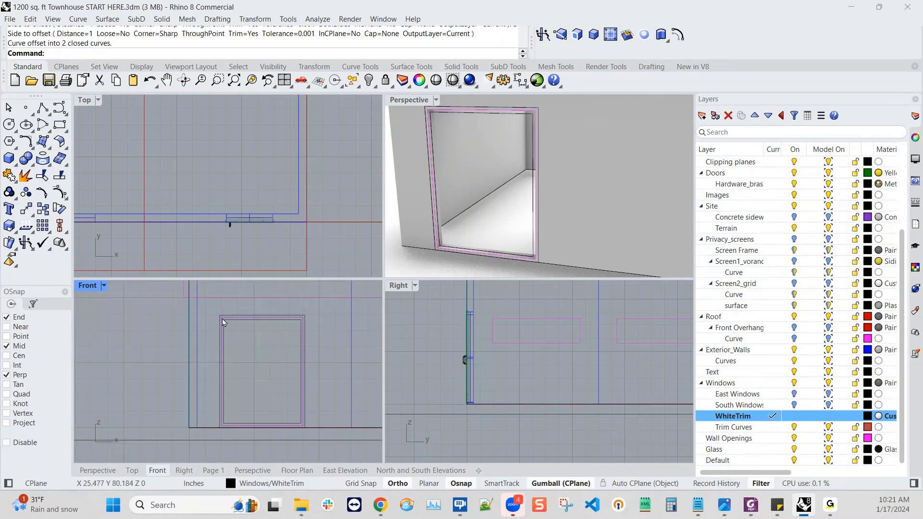
click(60, 127)
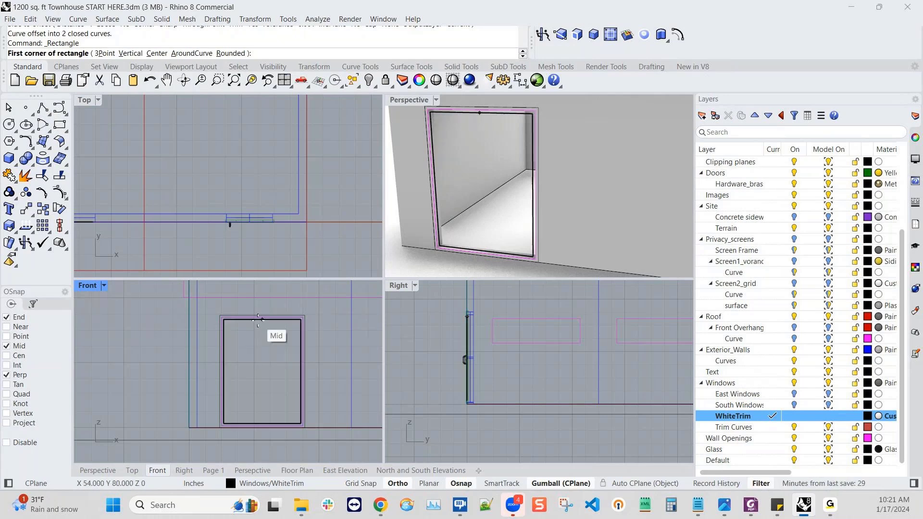
click(263, 320)
scroll(269, 418, up, 2)
scroll(267, 418, up, 1)
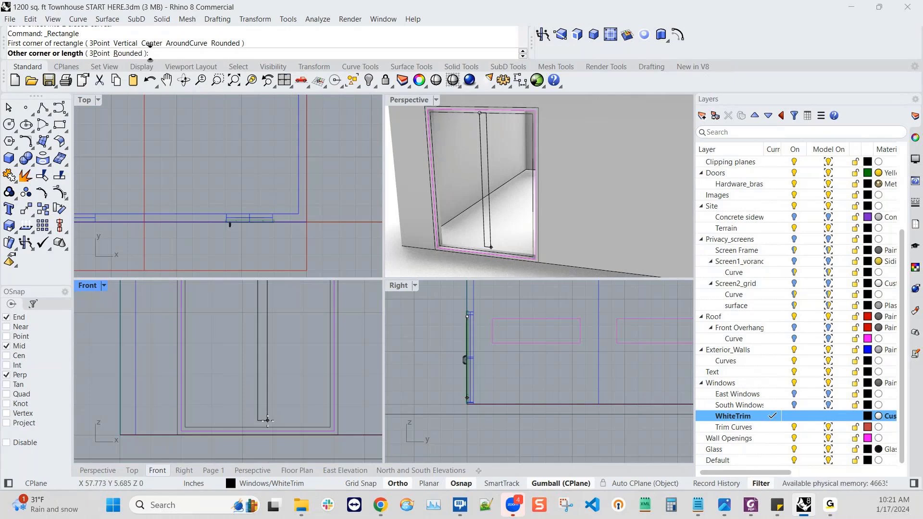
text(2)
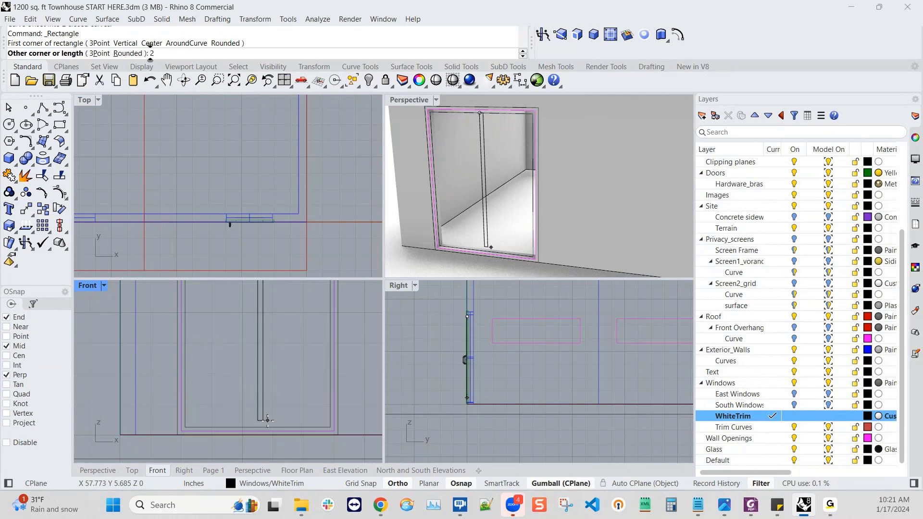
key(Escape)
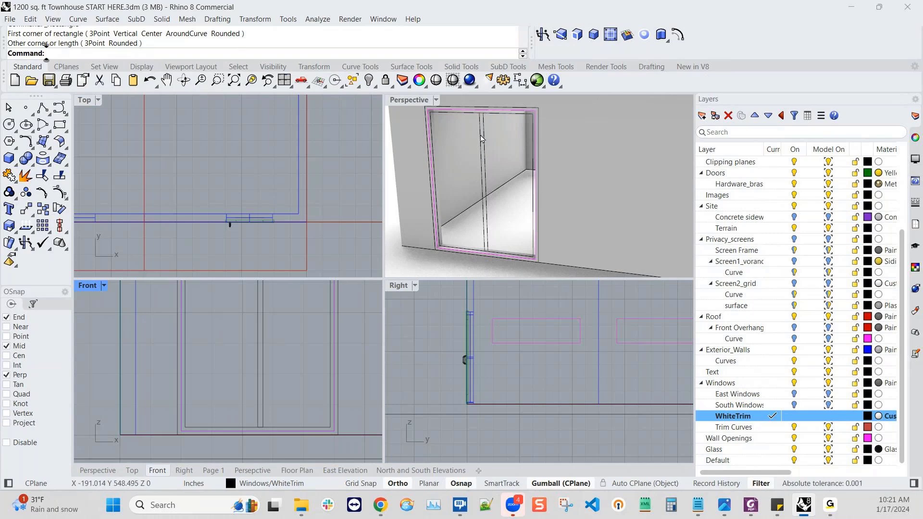
- Move the mullion rectangle and the inner and outer offset outlines together 1 inch outward from the front wall (-1 along Y)
scroll(483, 163, down, 3)
scroll(483, 169, up, 3)
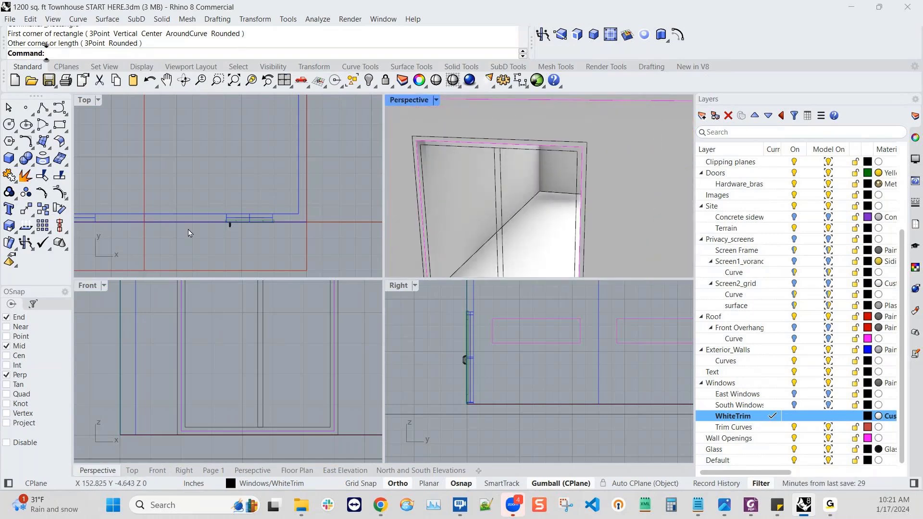
scroll(206, 221, up, 4)
scroll(149, 223, up, 3)
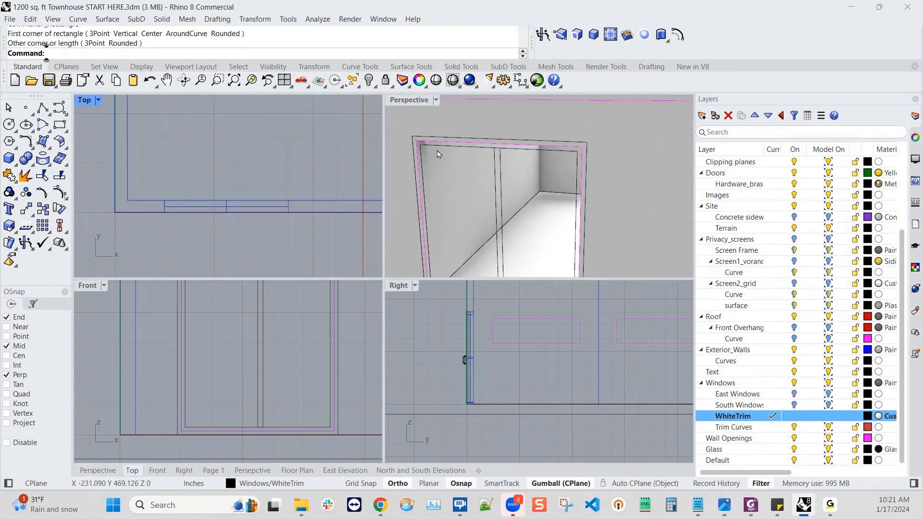
click(499, 161)
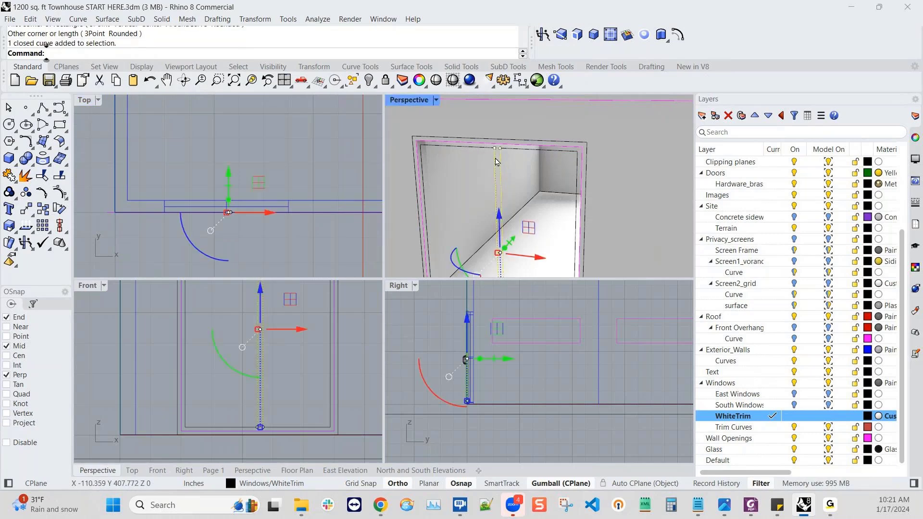
shift+click(495, 151)
shift+click(513, 144)
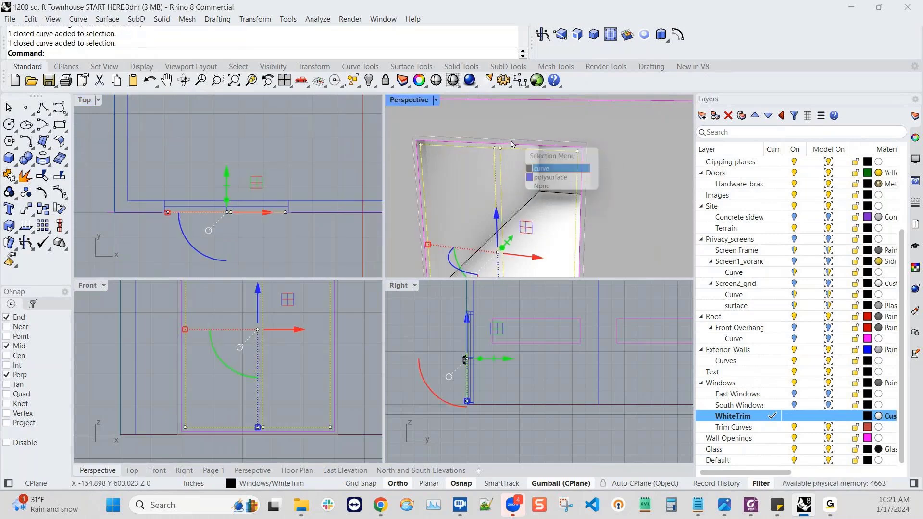
click(542, 171)
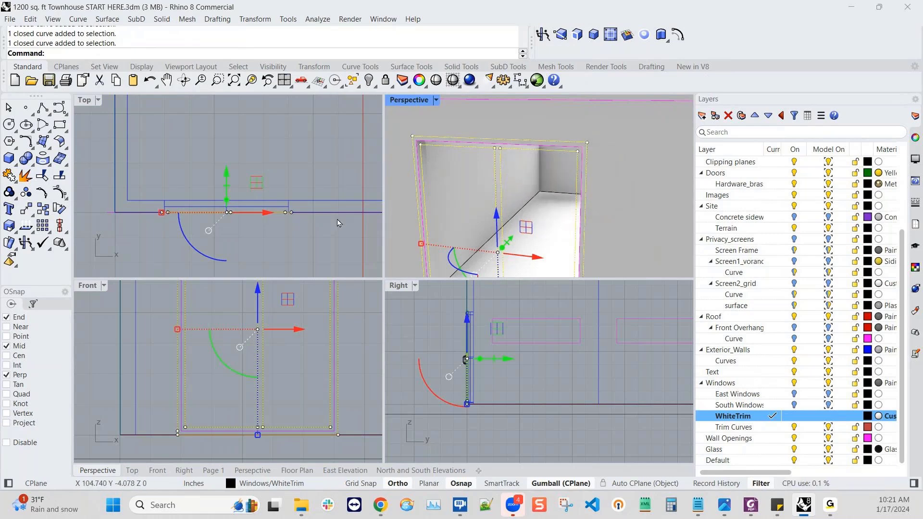
click(227, 185)
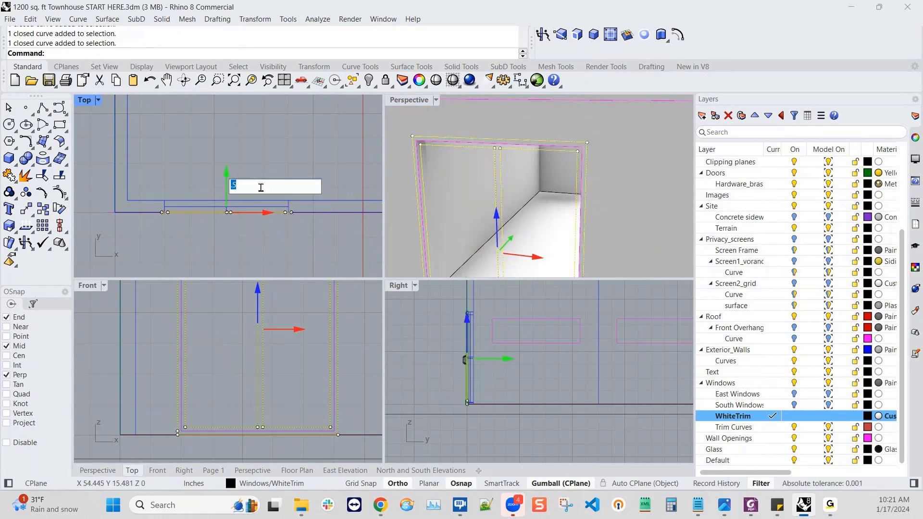
key(BackSpace)
text(-1)
key(Return)
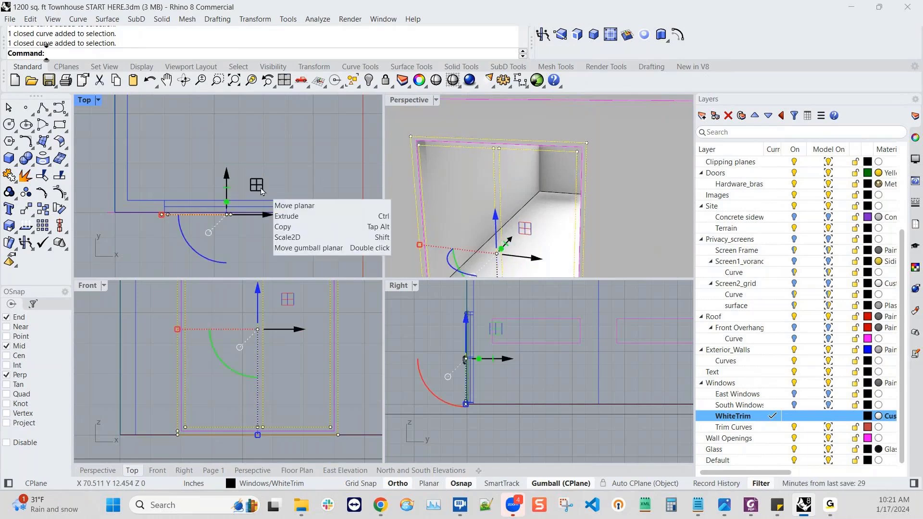
- Extrude the three selected trim curves straight into the wall as solids, 8 inches deep
scroll(255, 192, up, 2)
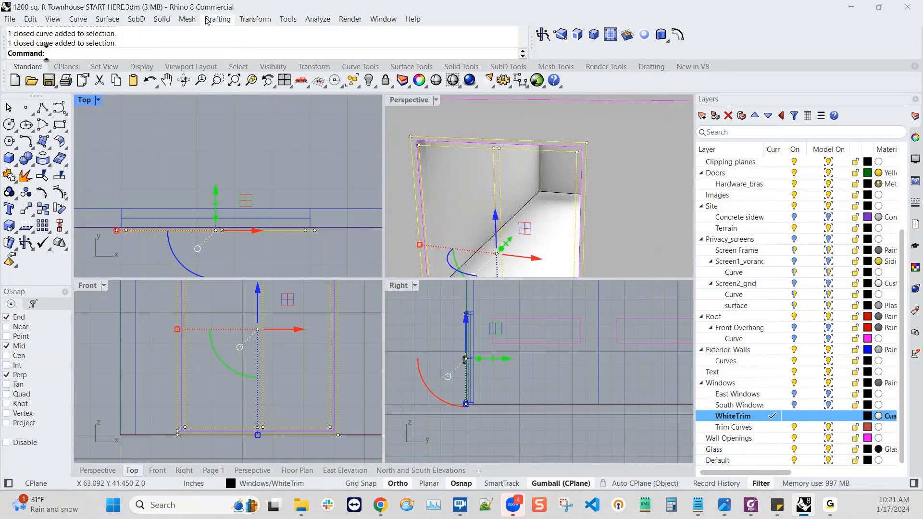
click(162, 20)
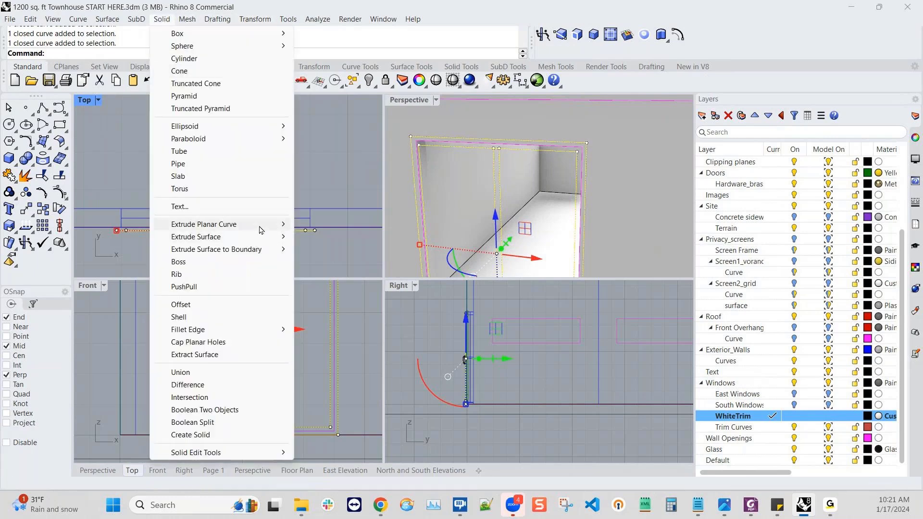
mouse_move(280, 229)
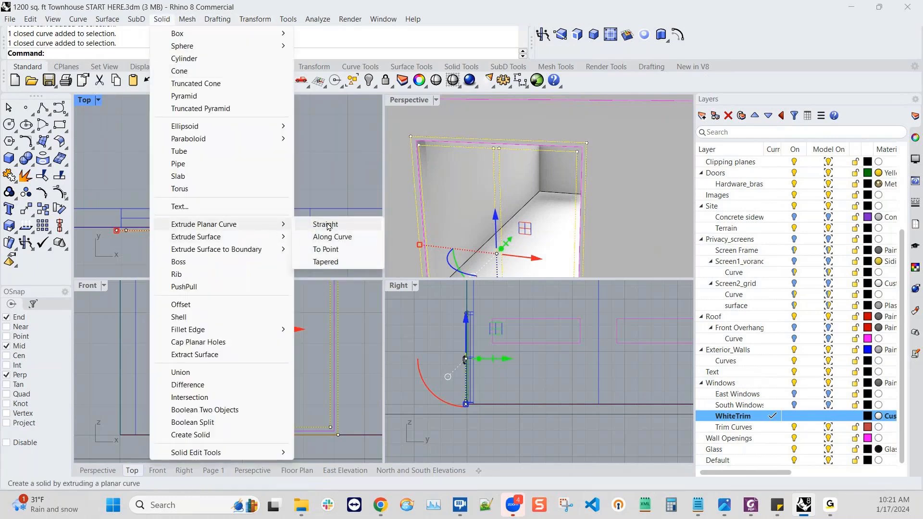
click(328, 226)
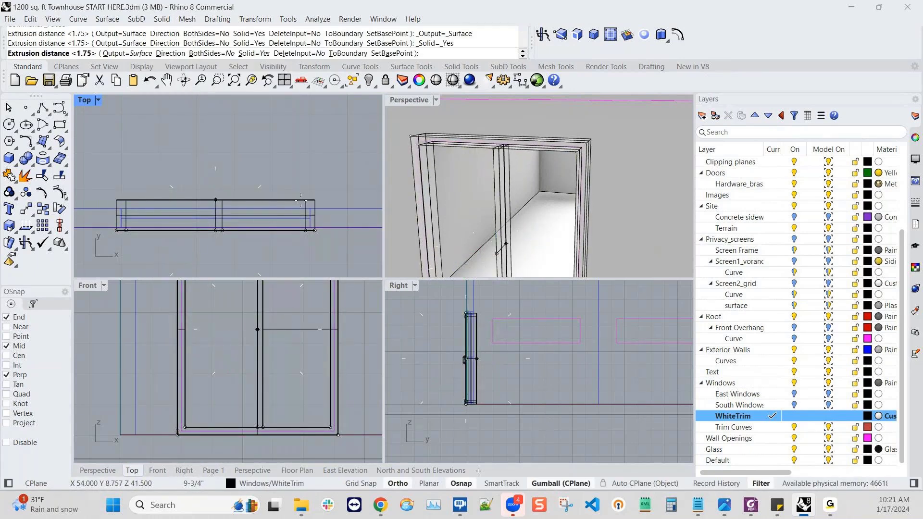
text(8)
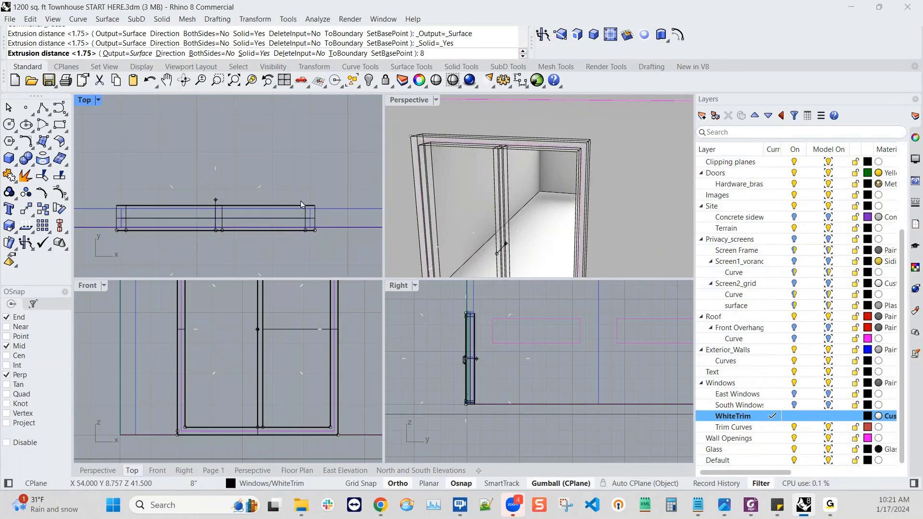
key(Return)
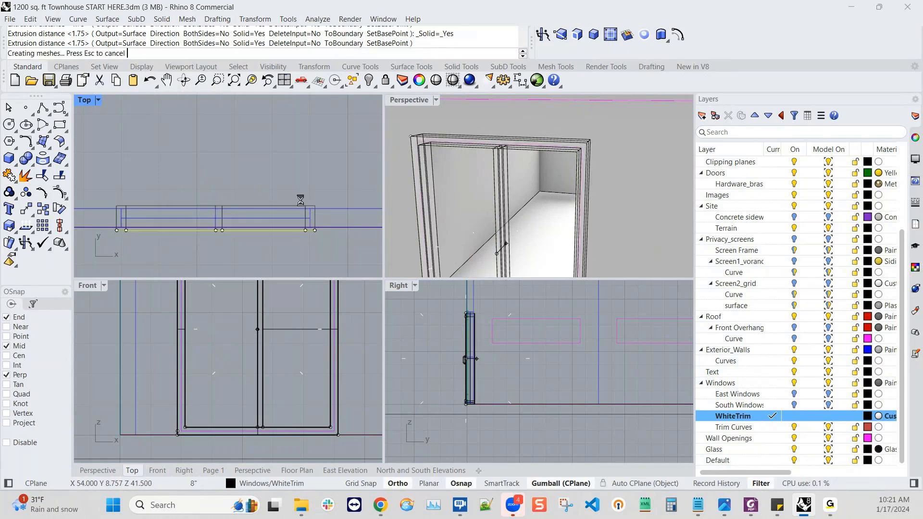
- Try to cap the planar holes of the extruded white trim solid around the opening
scroll(524, 192, down, 5)
right_drag(528, 197, 558, 195)
scroll(557, 194, up, 4)
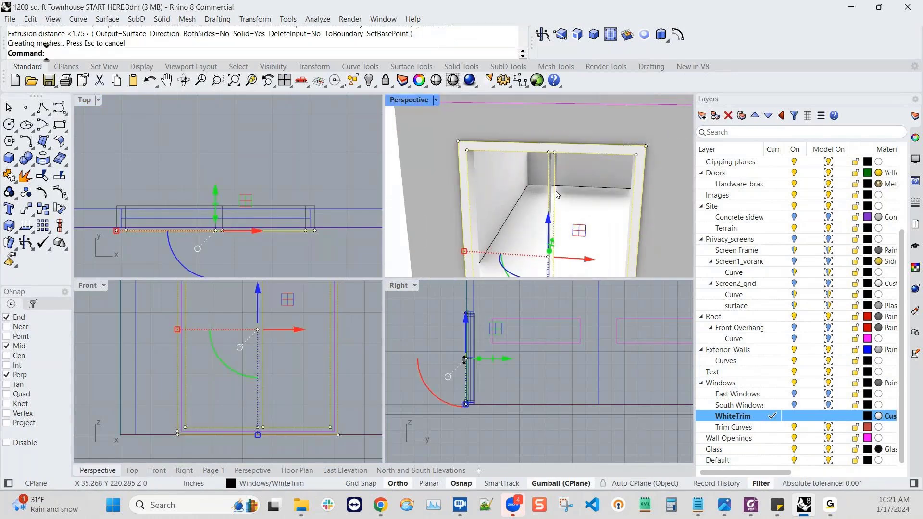
key(Escape)
scroll(557, 194, up, 2)
right_drag(556, 226, 546, 220)
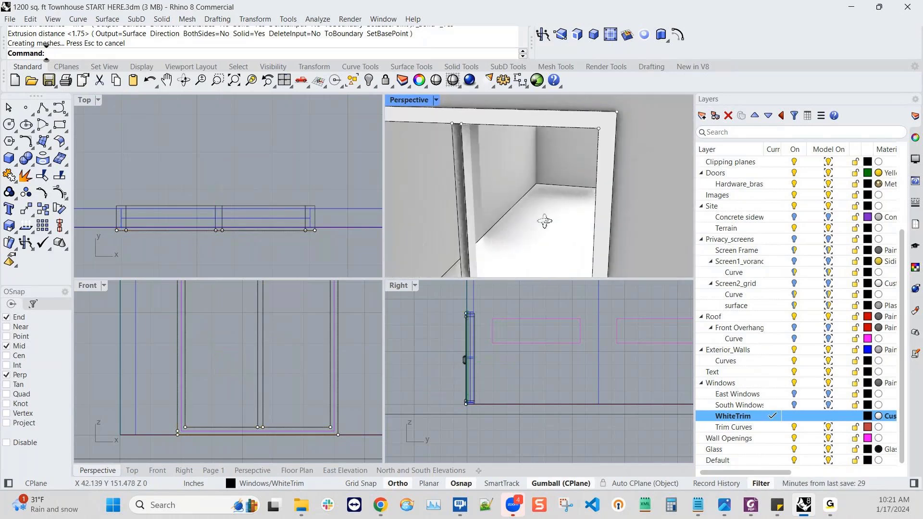
click(470, 214)
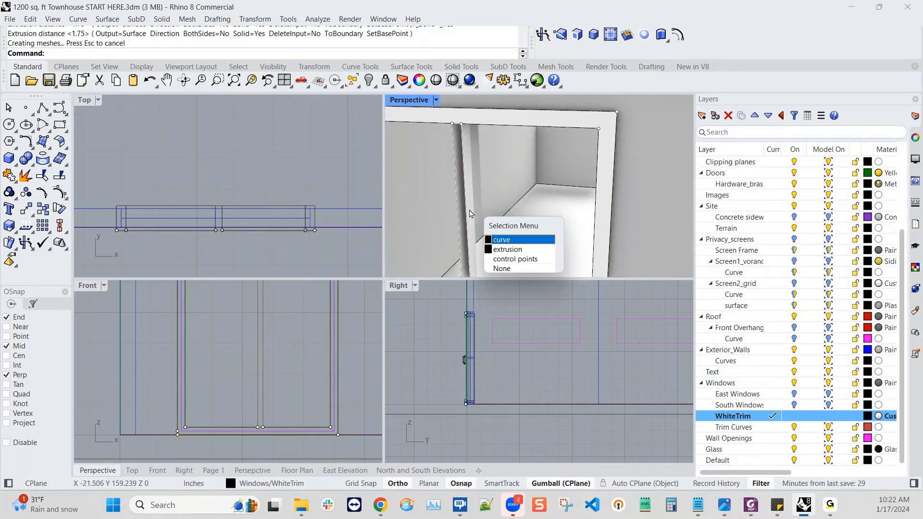
click(501, 252)
scroll(479, 199, up, 3)
scroll(480, 198, down, 8)
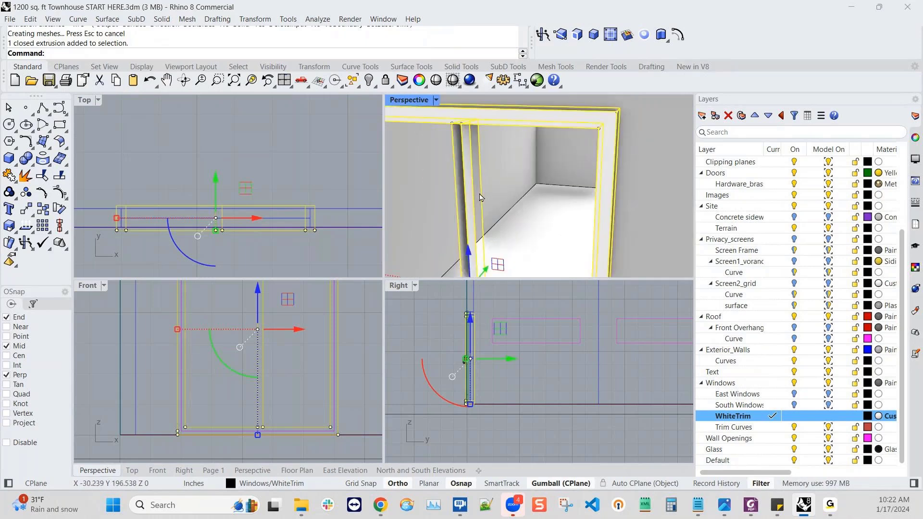
mouse_move(479, 196)
right_down()
mouse_move(503, 194)
mouse_move(491, 193)
right_up()
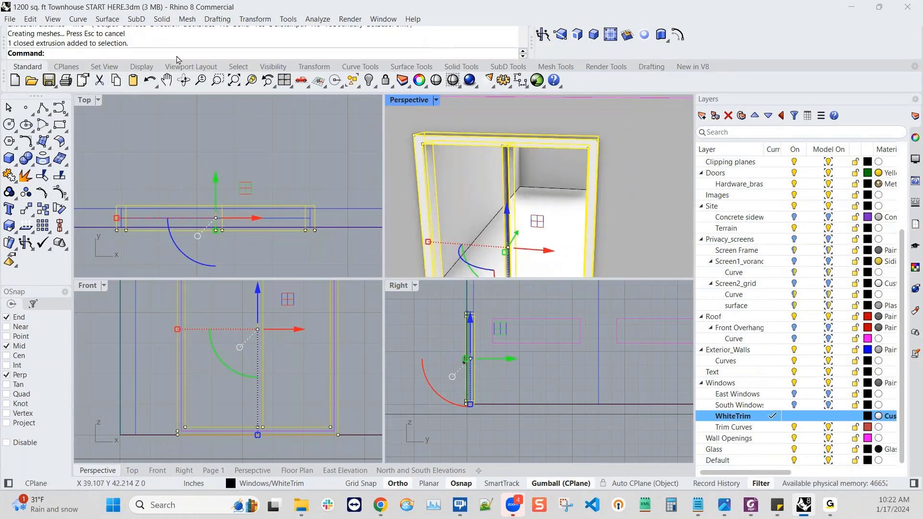
click(161, 20)
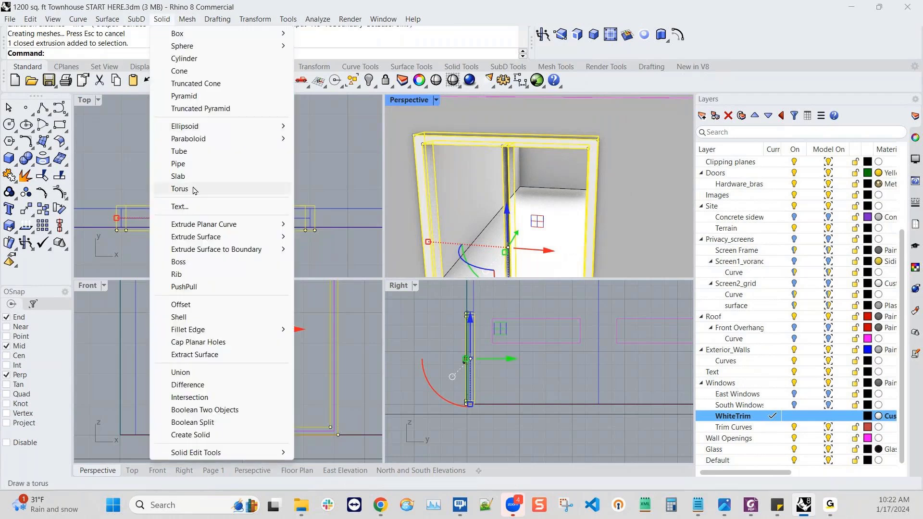
click(187, 343)
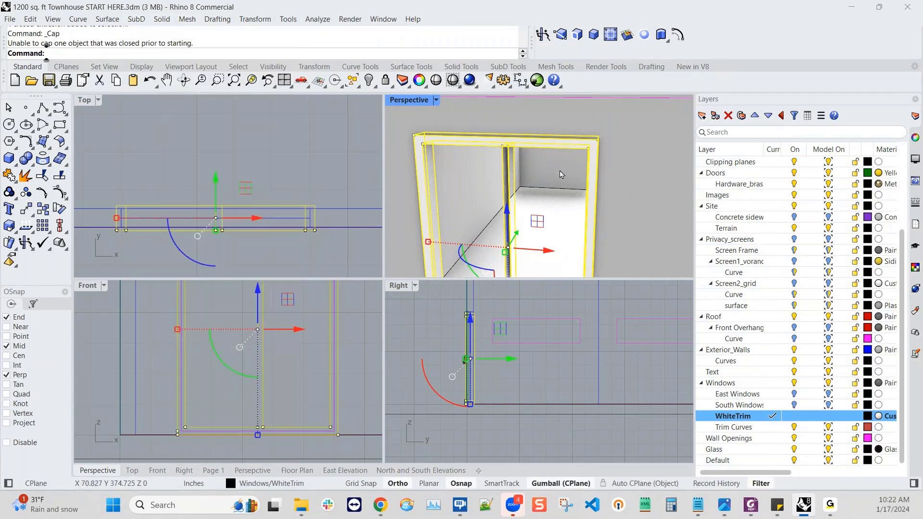
scroll(460, 180, up, 2)
key(Escape)
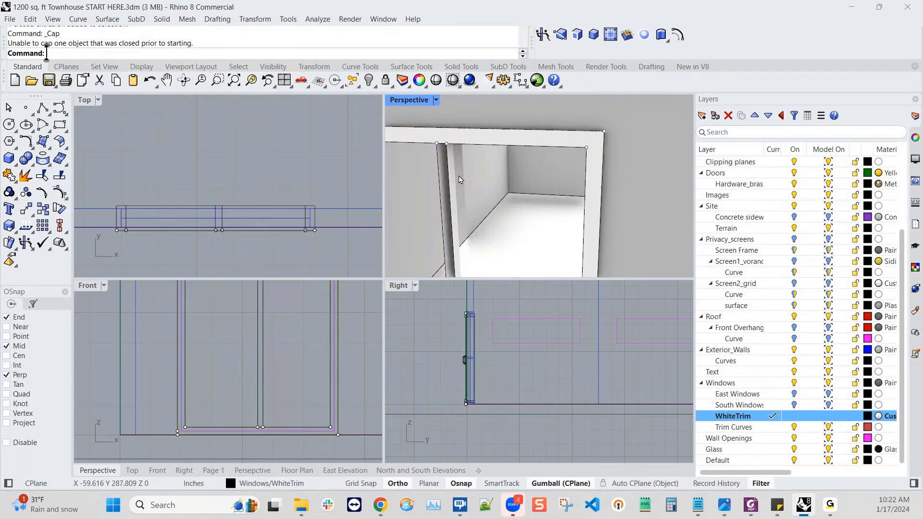
- Undo the solid extrusion of the three trim curves
scroll(460, 180, up, 2)
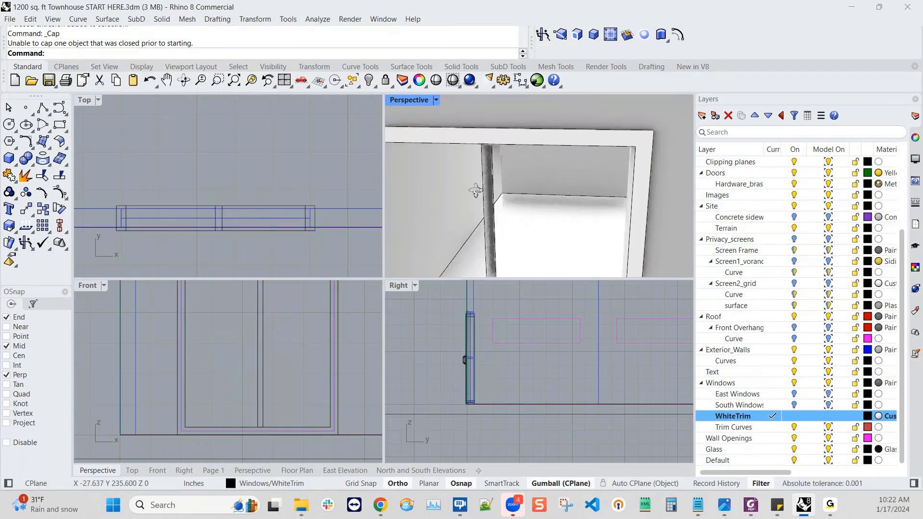
click(528, 214)
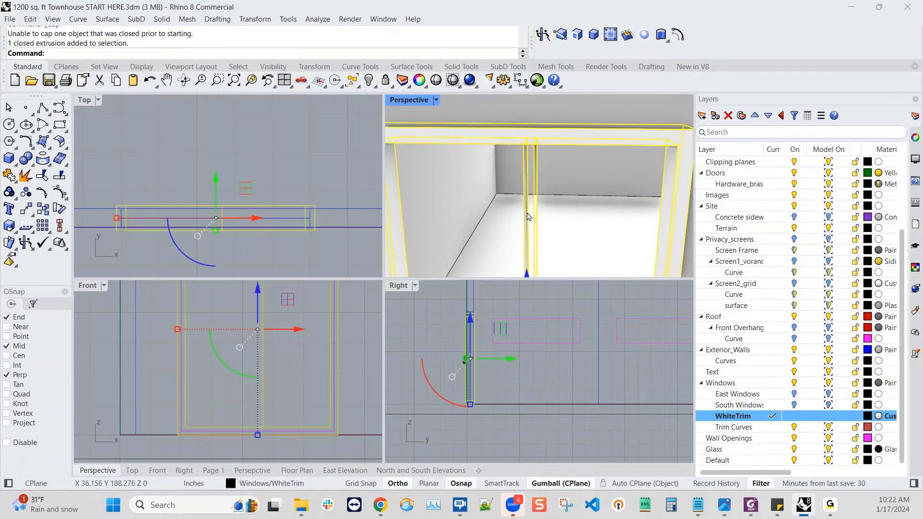
scroll(528, 219, up, 2)
key(ctrl+z)
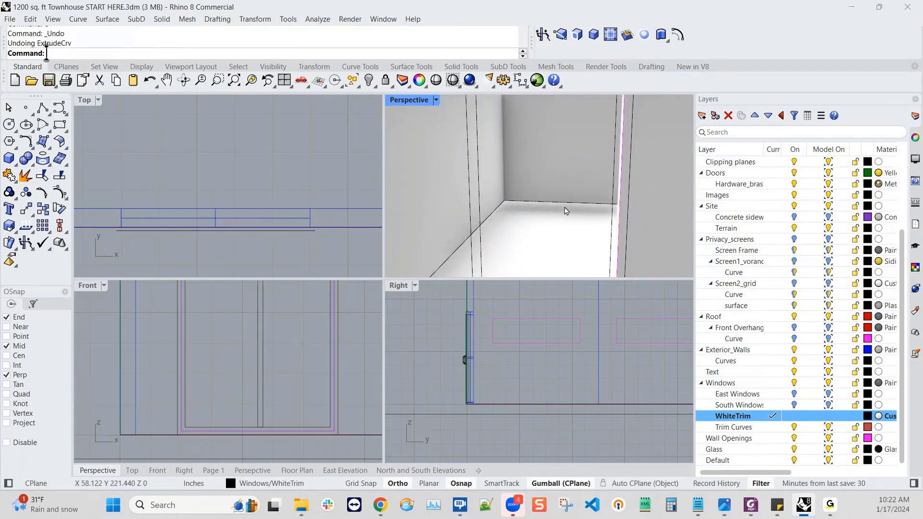
- Extrude only the outer and inner frame outlines together as a solid, 8 inches deep into the wall
scroll(565, 211, down, 3)
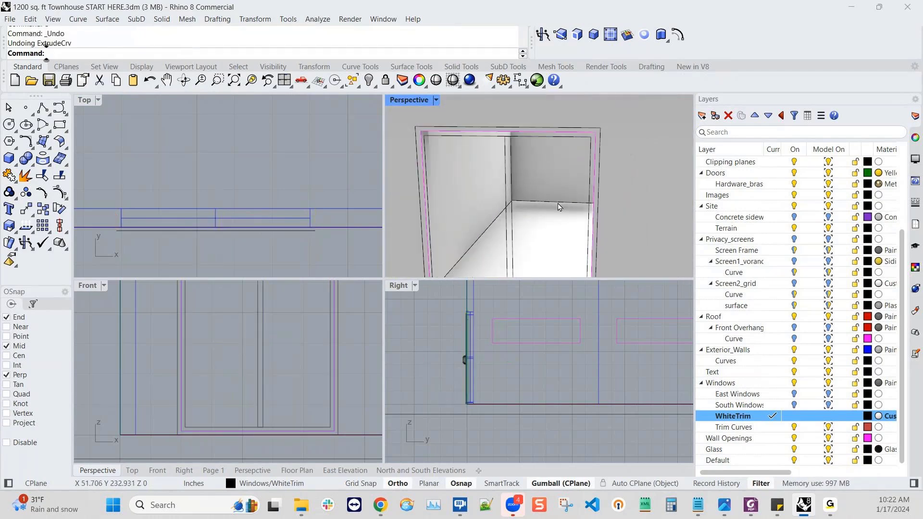
click(551, 129)
click(551, 139)
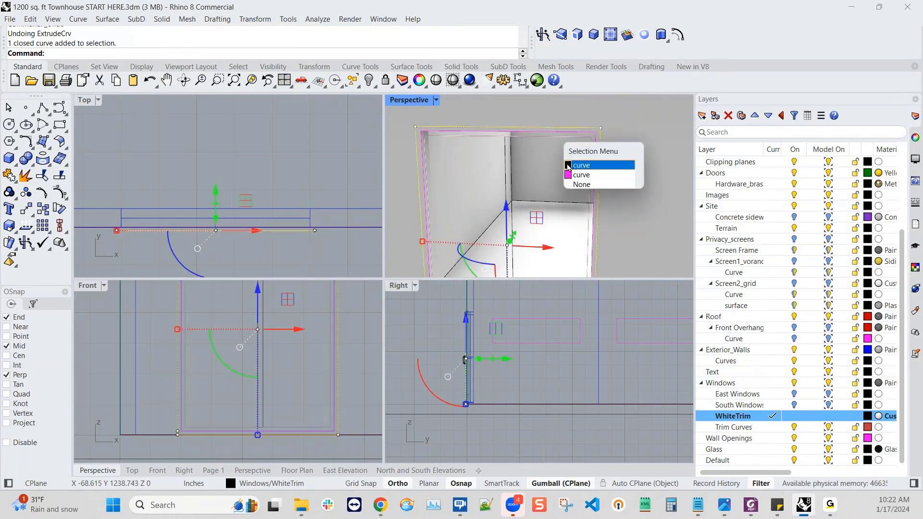
click(579, 165)
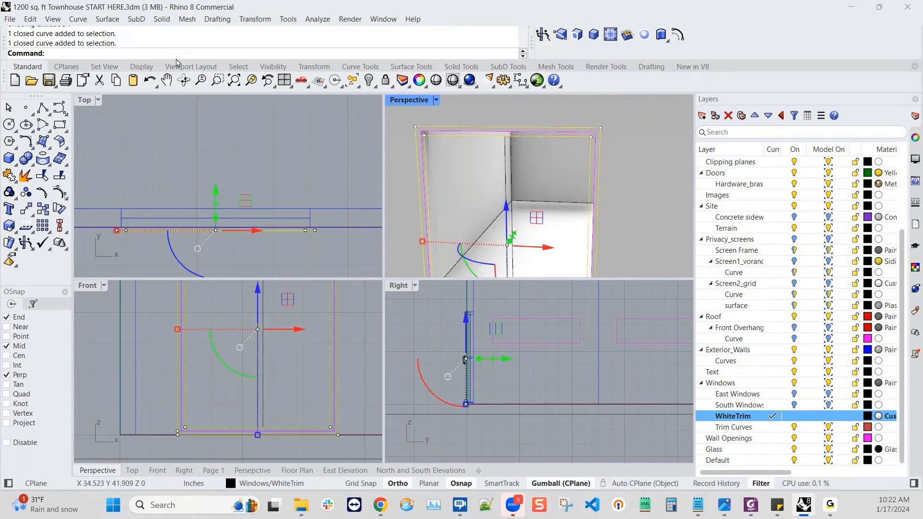
right_click(197, 57)
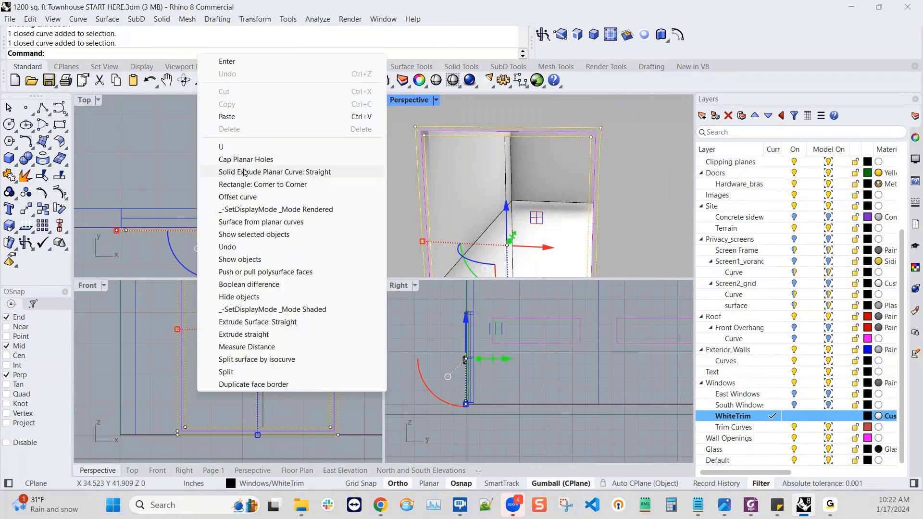
click(249, 171)
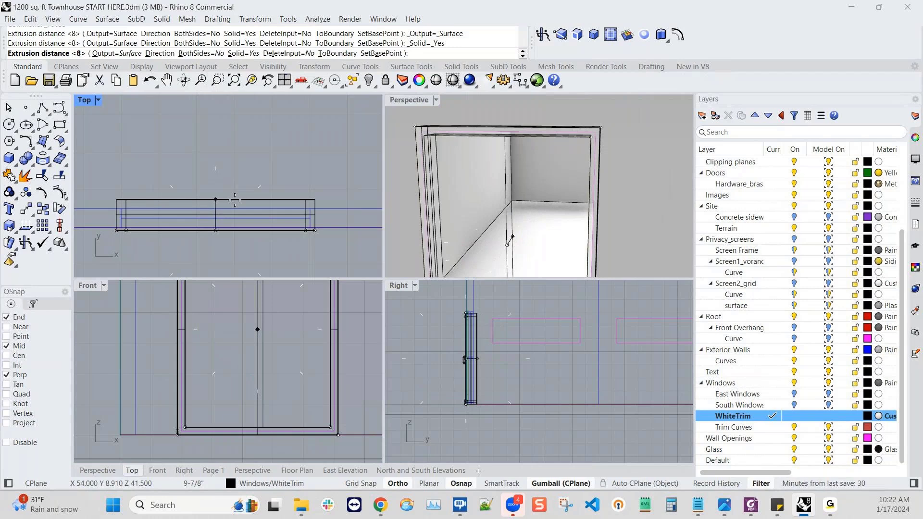
key(Return)
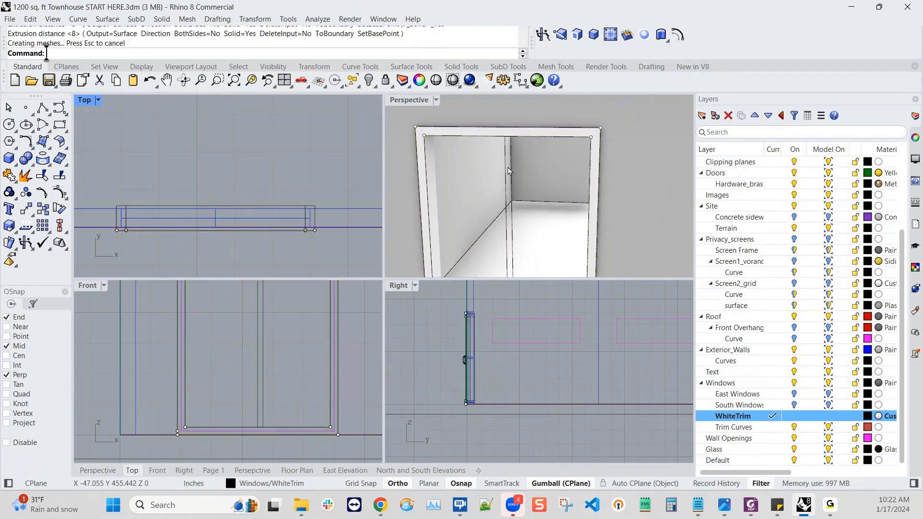
- Extrude the mullion rectangle into the wall as a separate solid, slightly shallower than the frame
click(505, 181)
click(535, 210)
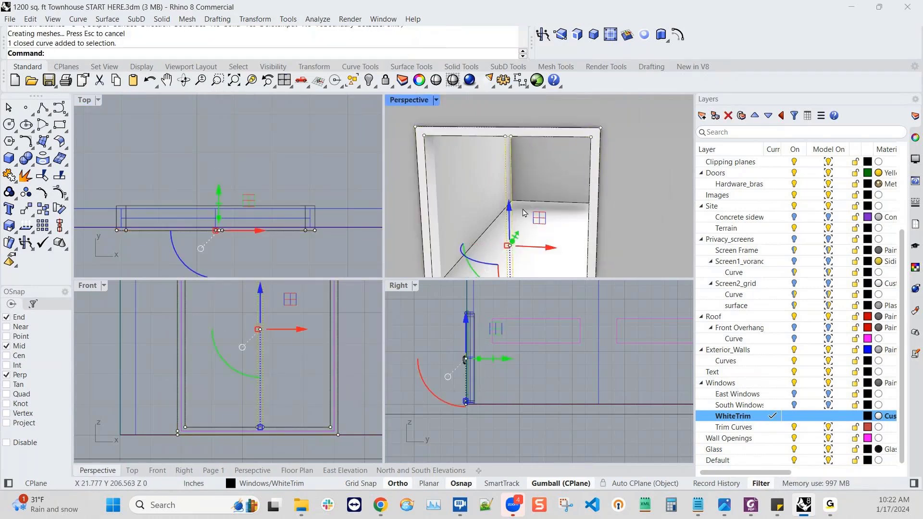
right_click(227, 238)
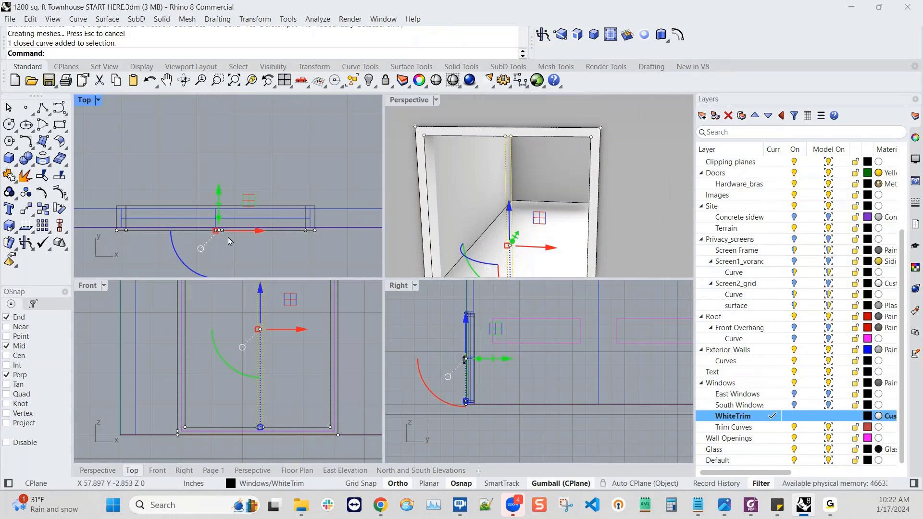
click(221, 207)
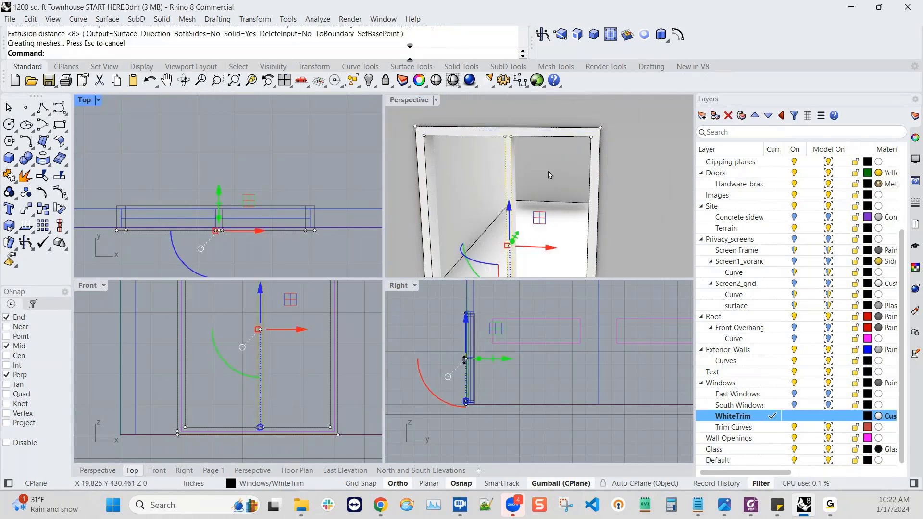
key(Escape)
- Reduce the mullion solid's depth and shift it inward along Y so it sits recessed within the frame
click(505, 187)
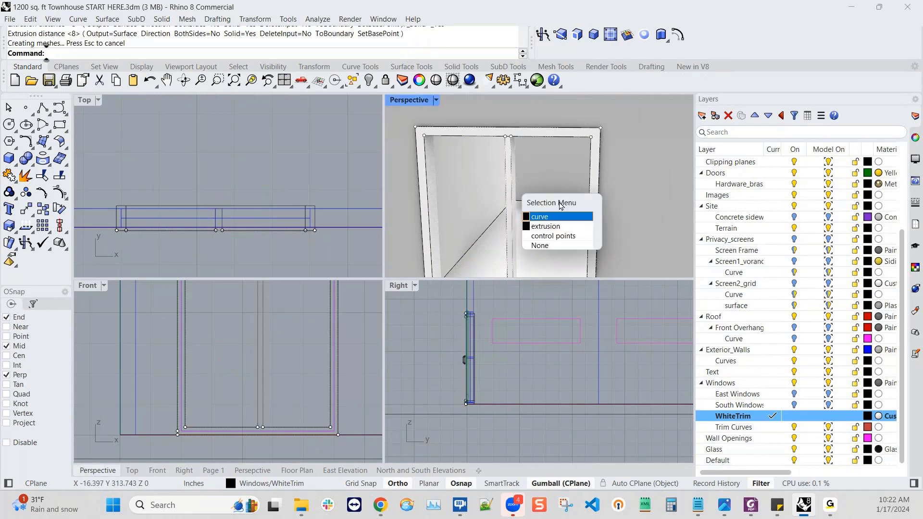
click(538, 228)
scroll(207, 226, up, 2)
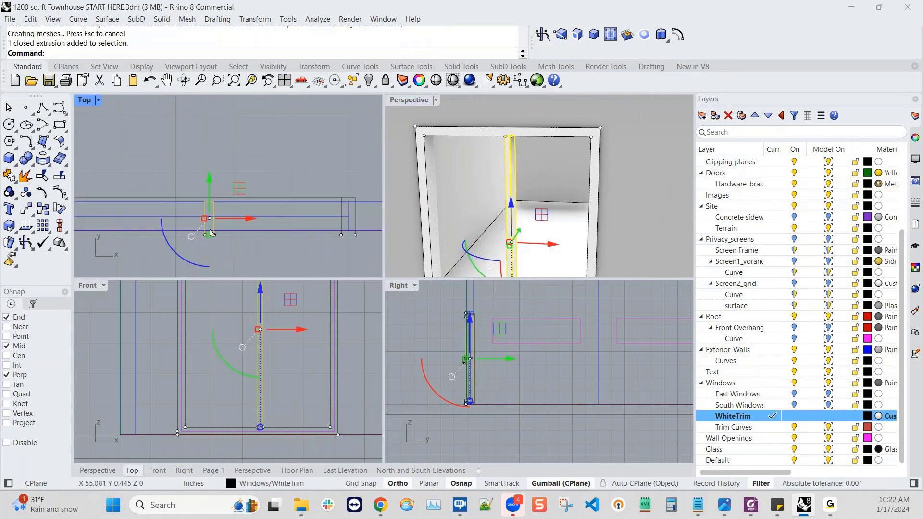
drag(209, 230, 210, 233)
drag(208, 182, 208, 176)
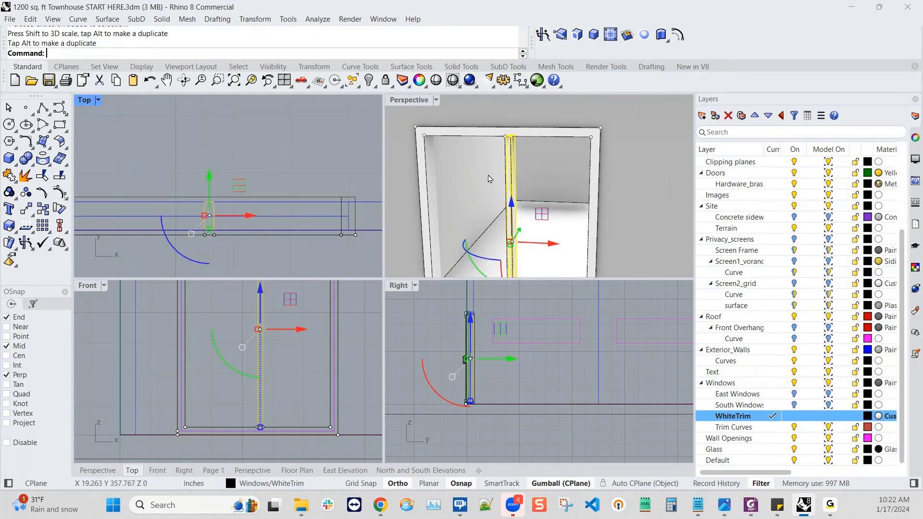
click(470, 195)
- Start a block from the trim frame, mullion and their curves, with its base point at the frame's inner lower-left front corner
scroll(515, 188, up, 3)
right_drag(515, 188, 553, 201)
scroll(540, 191, down, 5)
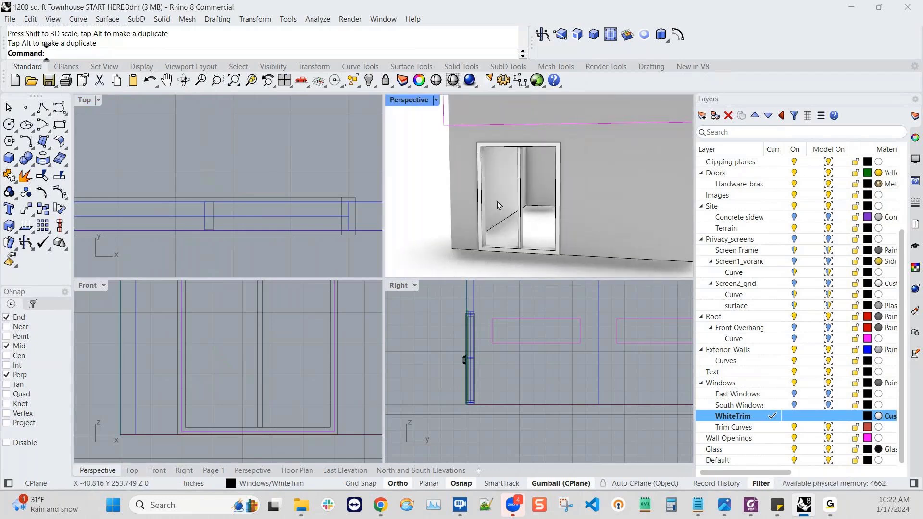
scroll(328, 244, down, 1)
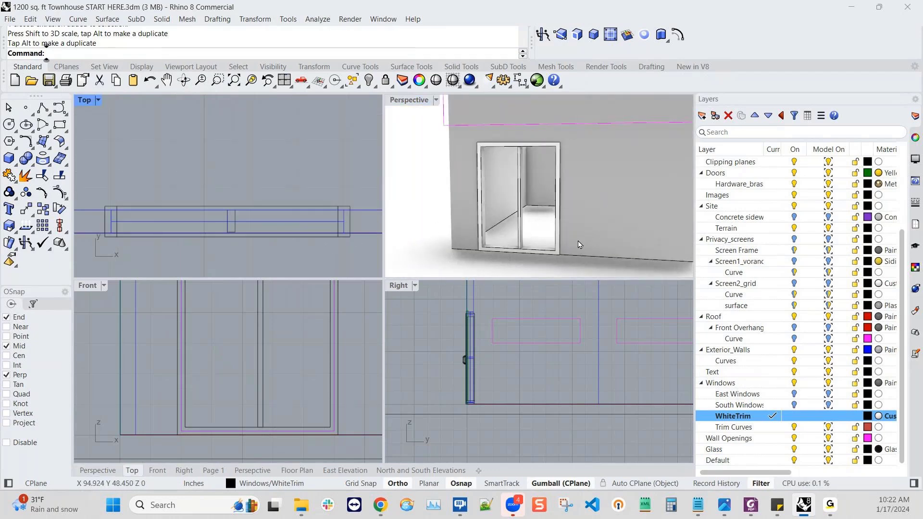
scroll(166, 377, down, 2)
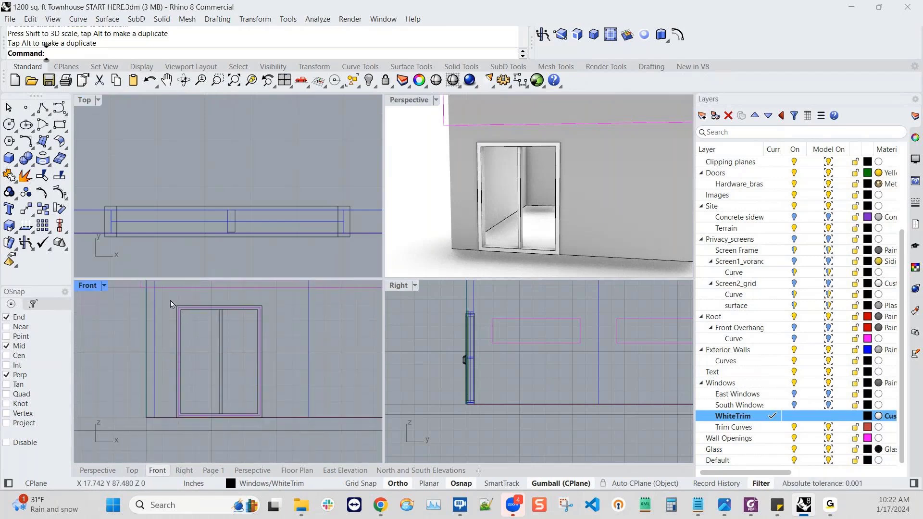
drag(169, 301, 272, 427)
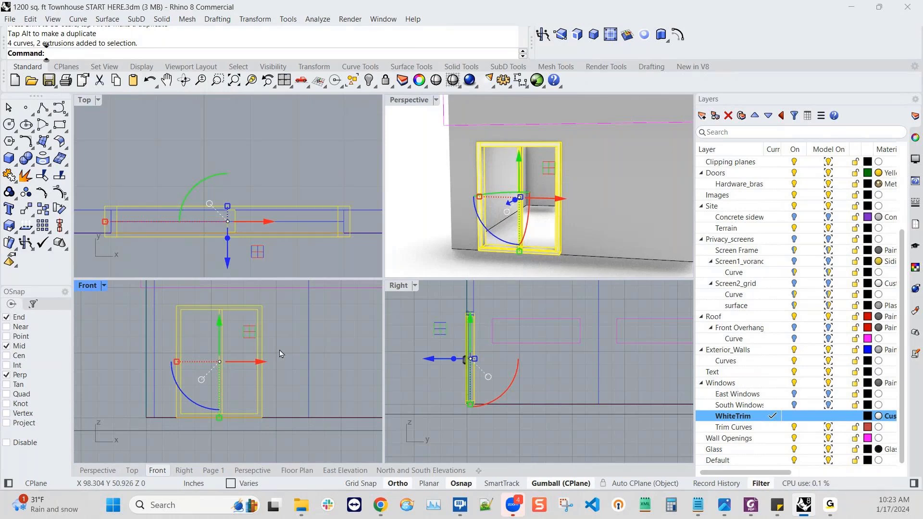
click(60, 243)
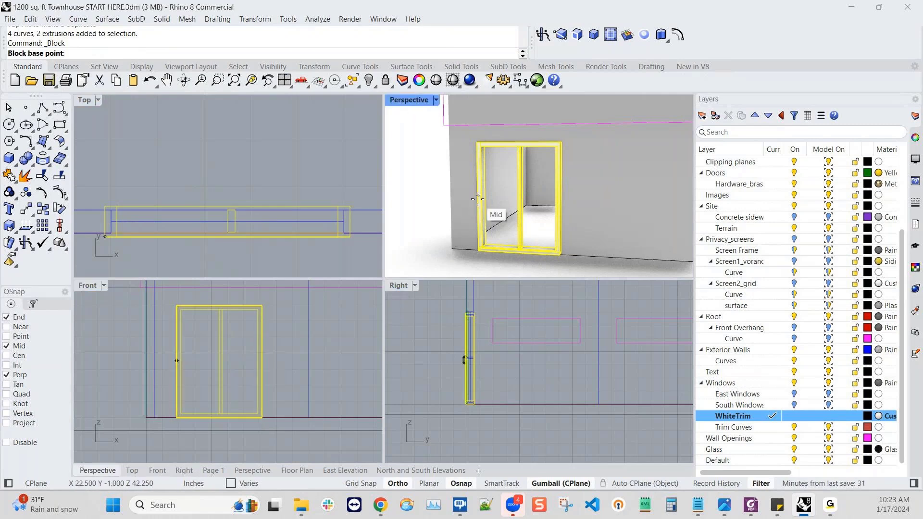
scroll(490, 200, down, 5)
right_drag(519, 209, 507, 241)
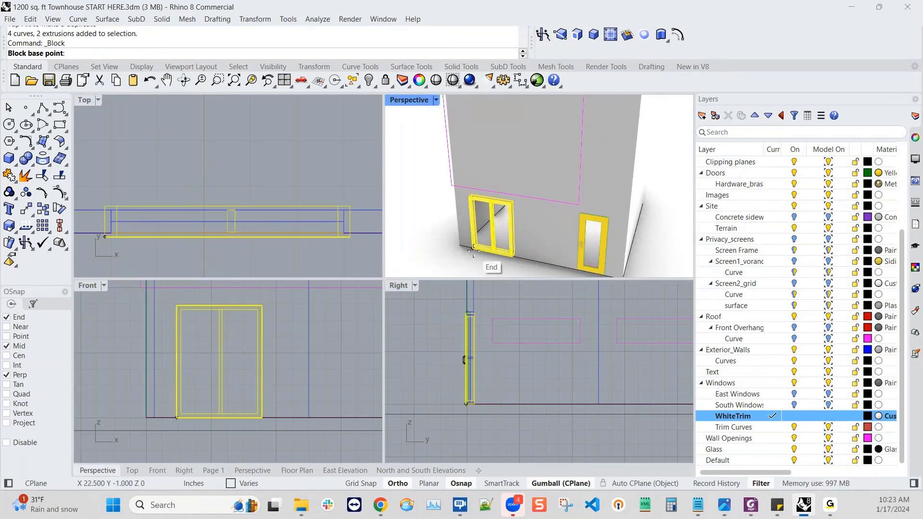
scroll(472, 247, up, 6)
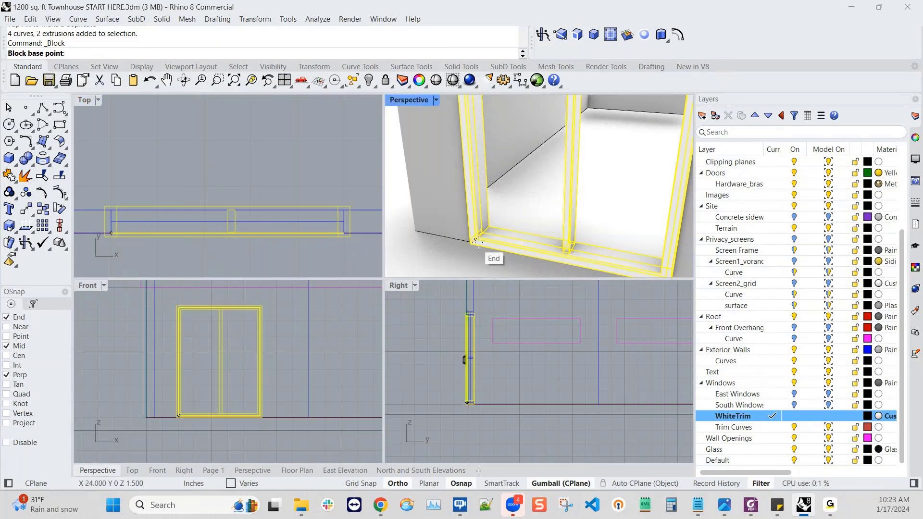
scroll(479, 237, up, 4)
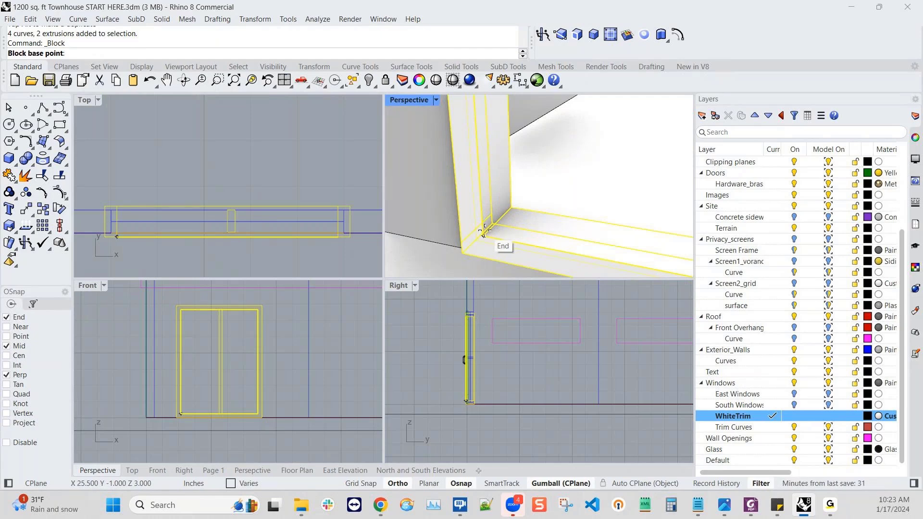
click(484, 235)
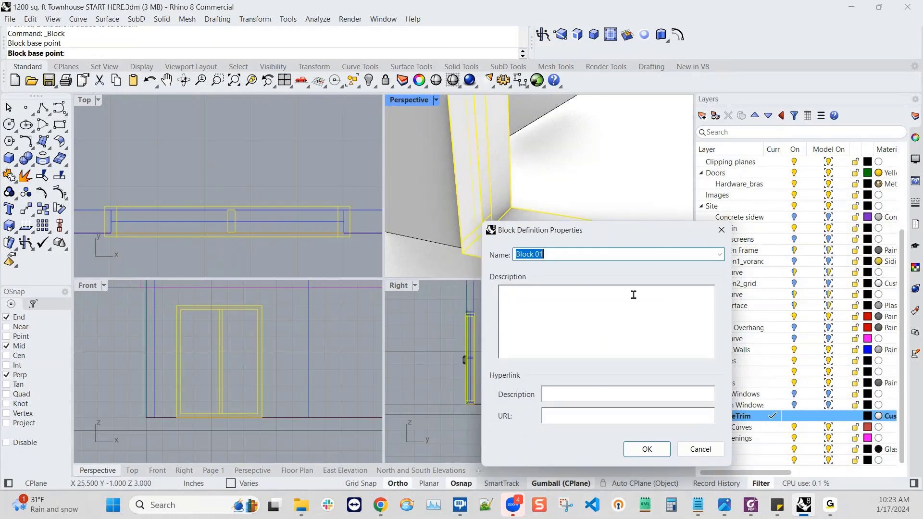
- Name the block sliding_glass_60x84_3intrim, create it and deselect it
text(sliding_g)
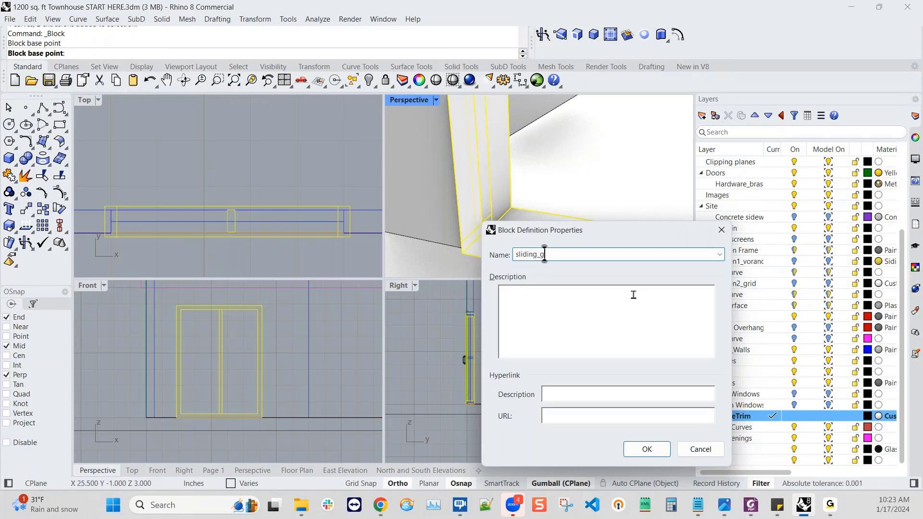
text(lass)
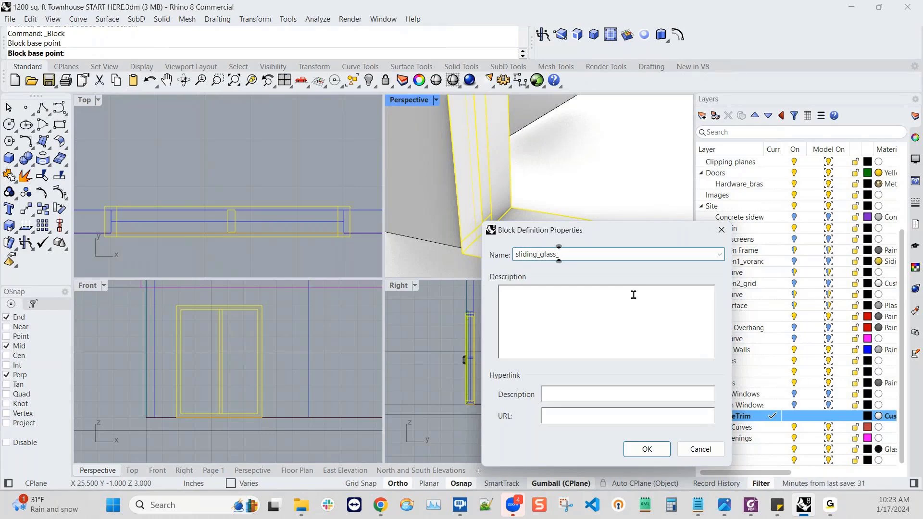
text(_60x84)
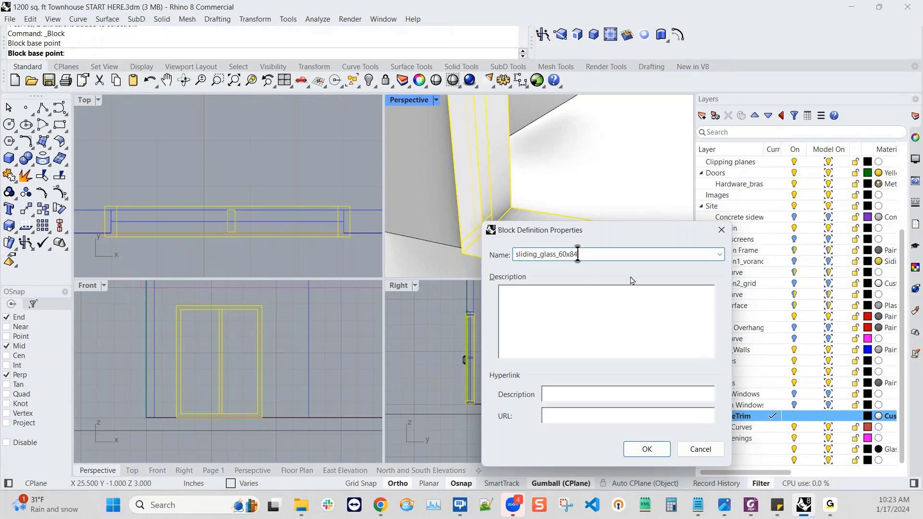
text(_4)
key(BackSpace)
key(BackSpace)
text(_3)
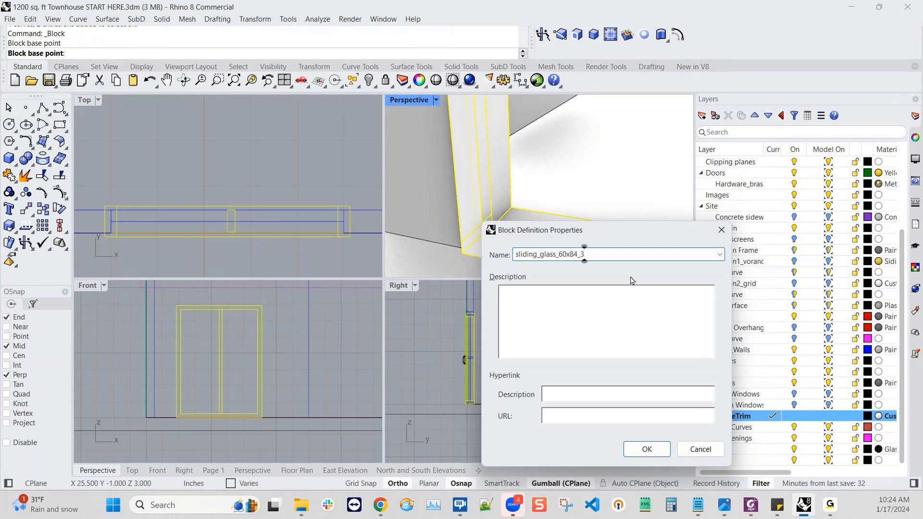
text(in)
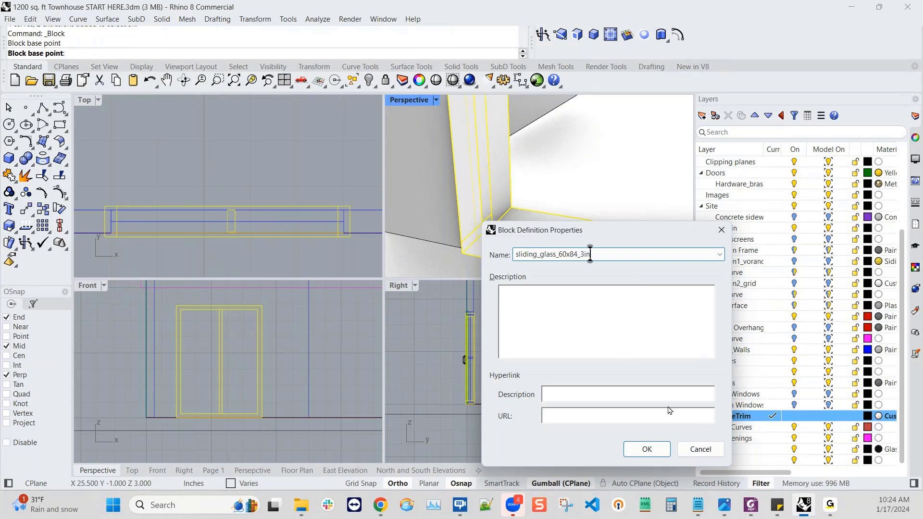
text(trim)
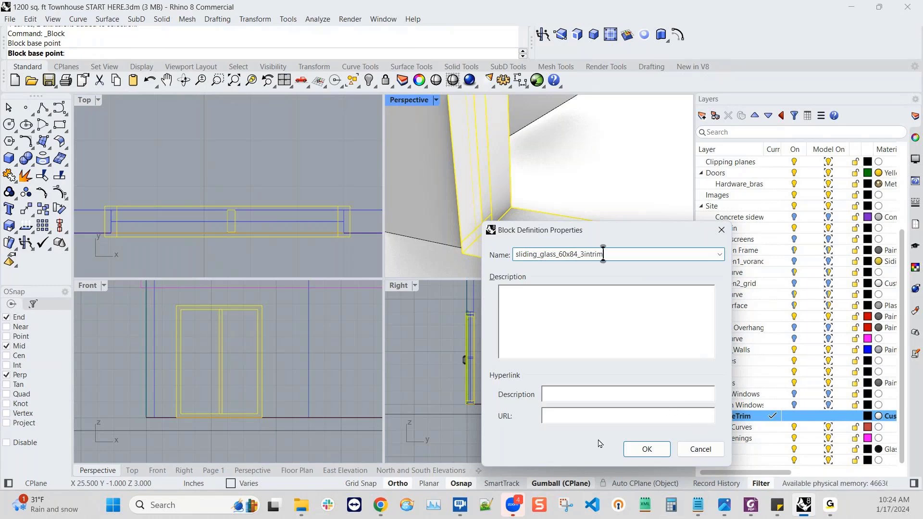
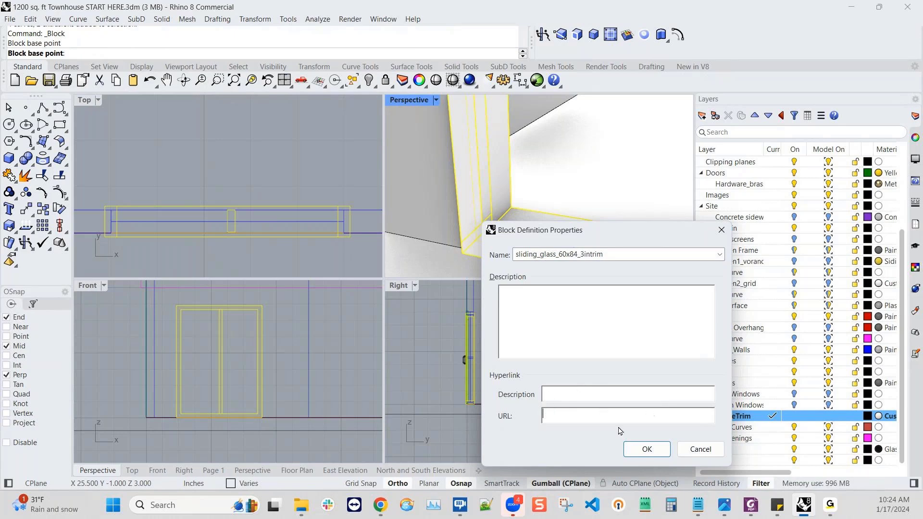
click(647, 450)
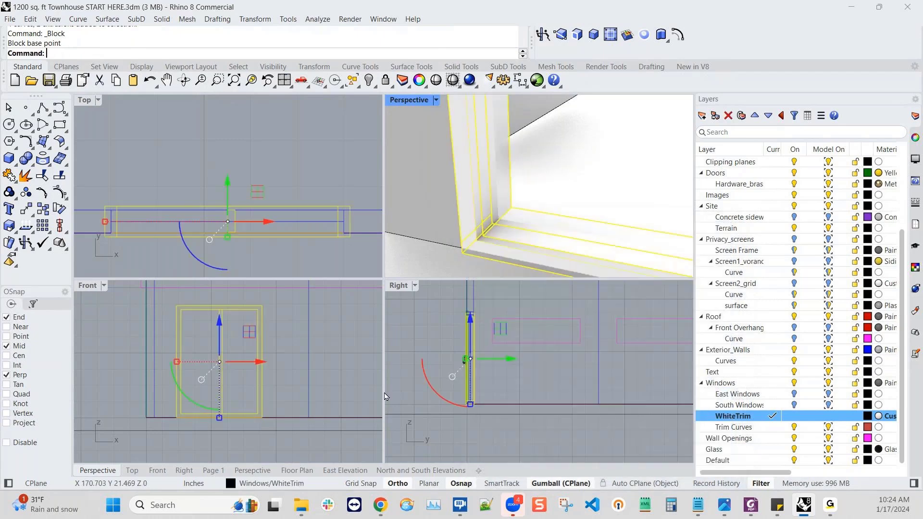
scroll(277, 331, down, 2)
scroll(277, 331, down, 1)
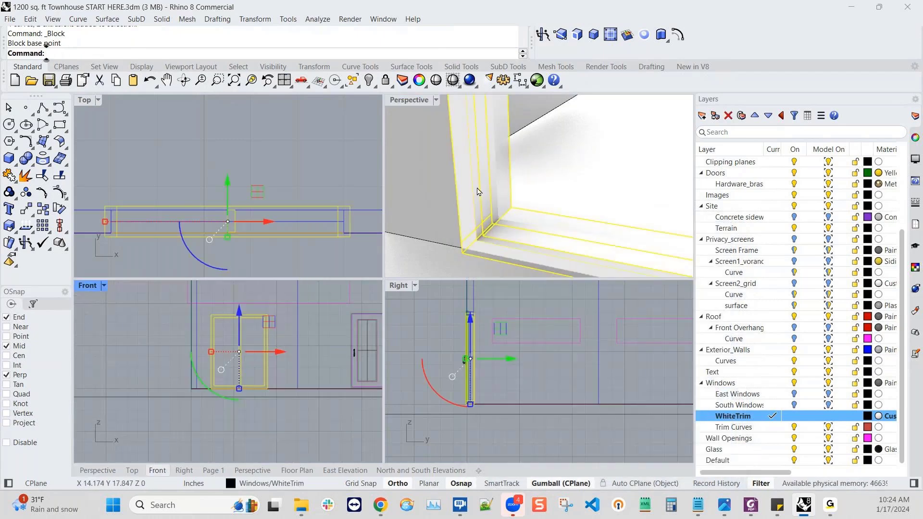
scroll(514, 230, down, 3)
scroll(515, 230, down, 4)
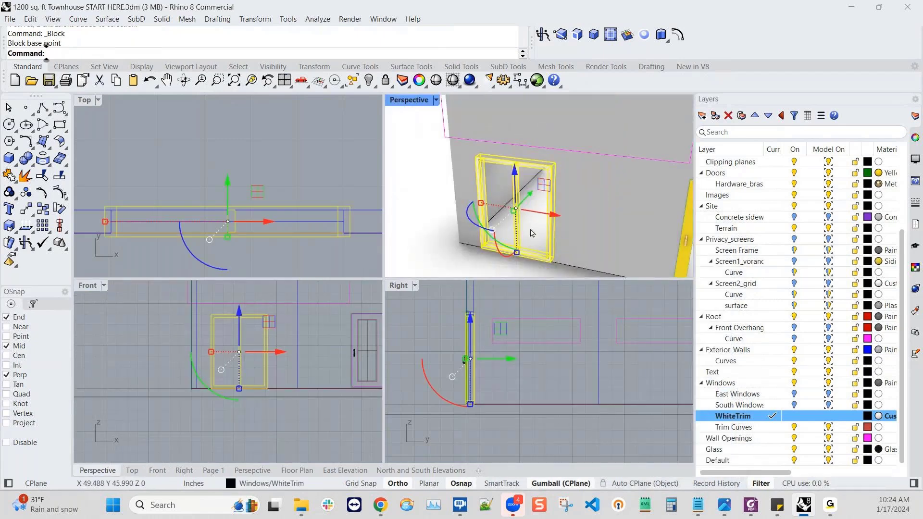
key(Escape)
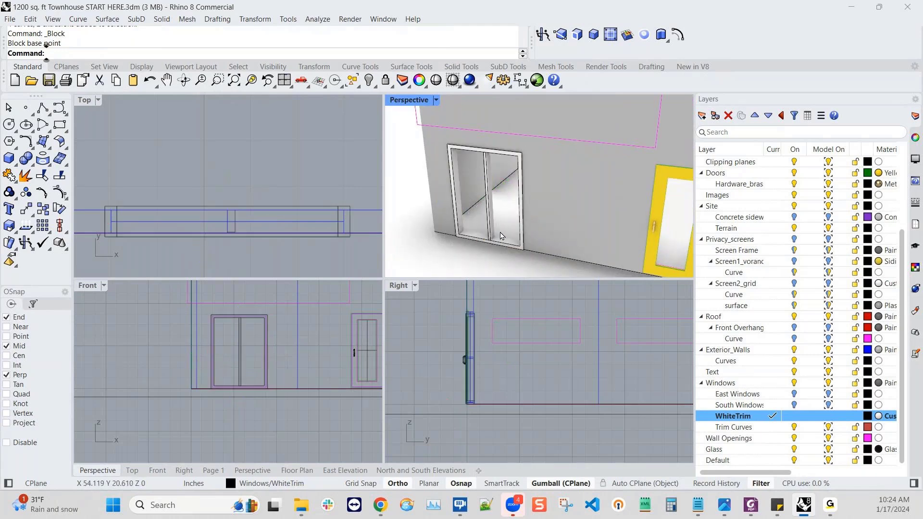
- Select the sliding-glass block instance in the front wall and assign it to the Windows layer
scroll(258, 330, up, 3)
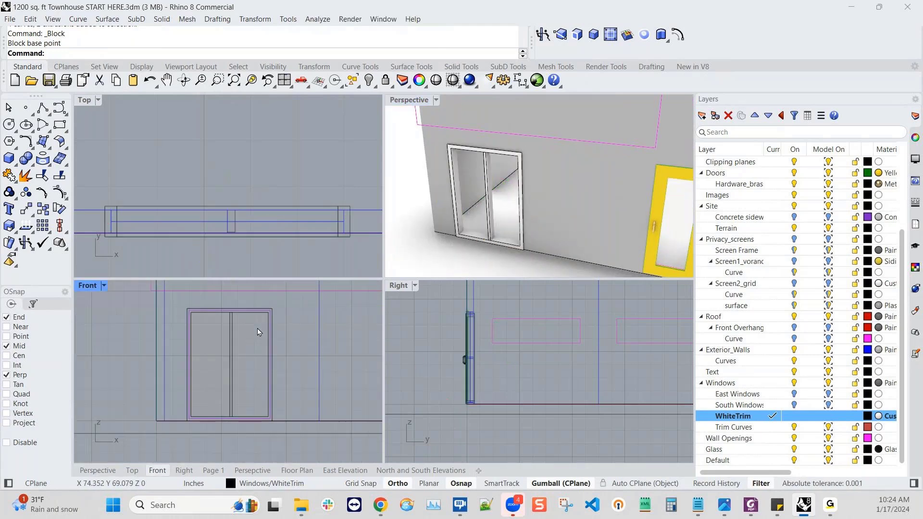
click(514, 253)
right_drag(514, 251, 498, 250)
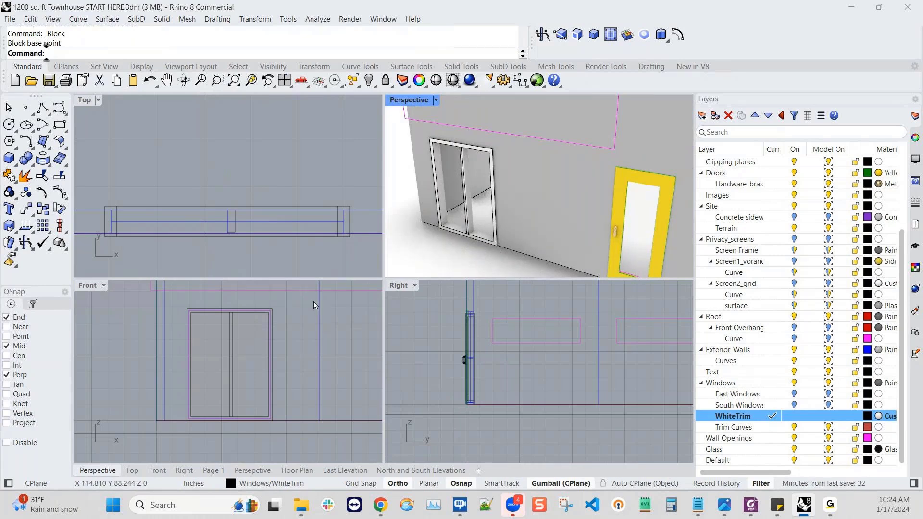
click(271, 346)
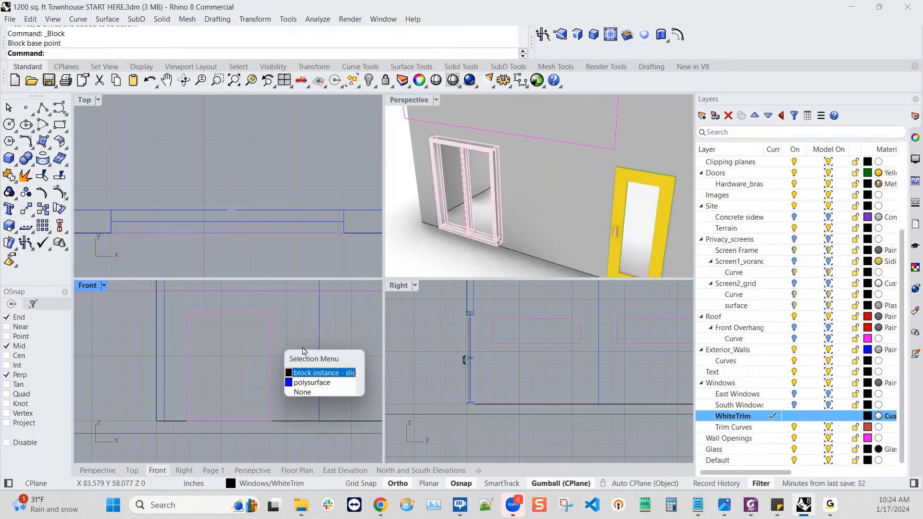
click(315, 299)
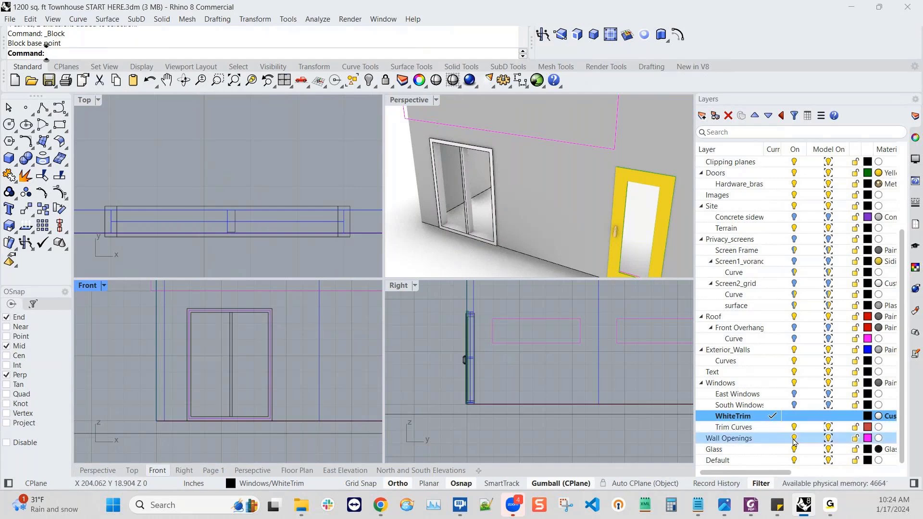
click(477, 239)
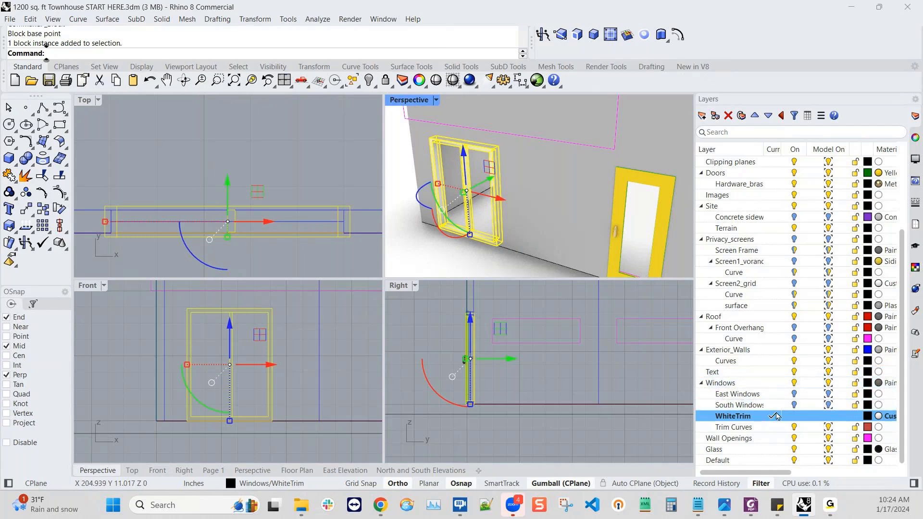
click(273, 483)
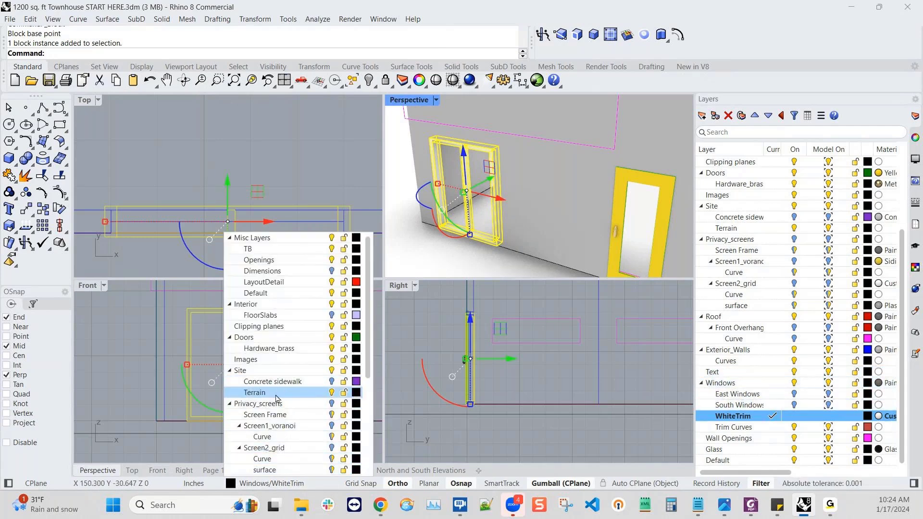
scroll(278, 399, down, 2)
scroll(277, 416, up, 1)
scroll(278, 416, down, 2)
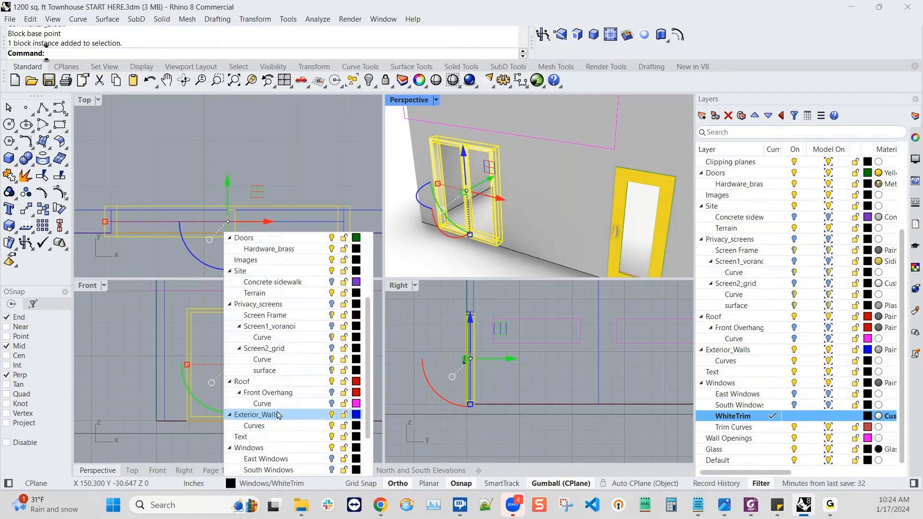
click(278, 449)
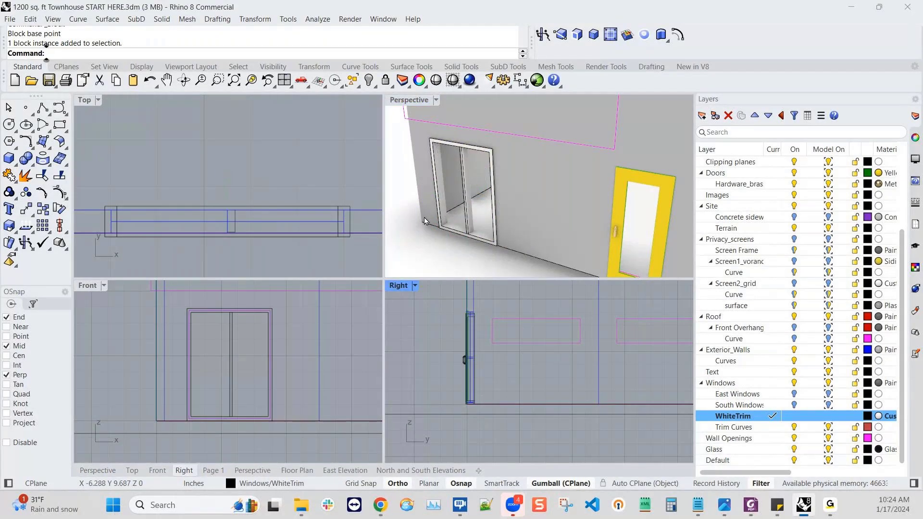
- Draw a rectangle in the front elevation tracing the wall opening behind the sliding-glass trim, from its upper-left to lower-right corner
click(270, 361)
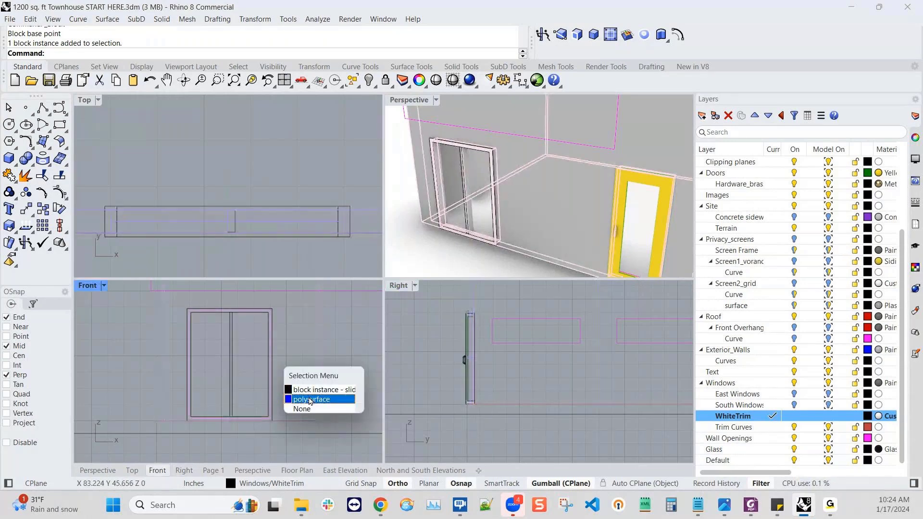
click(280, 316)
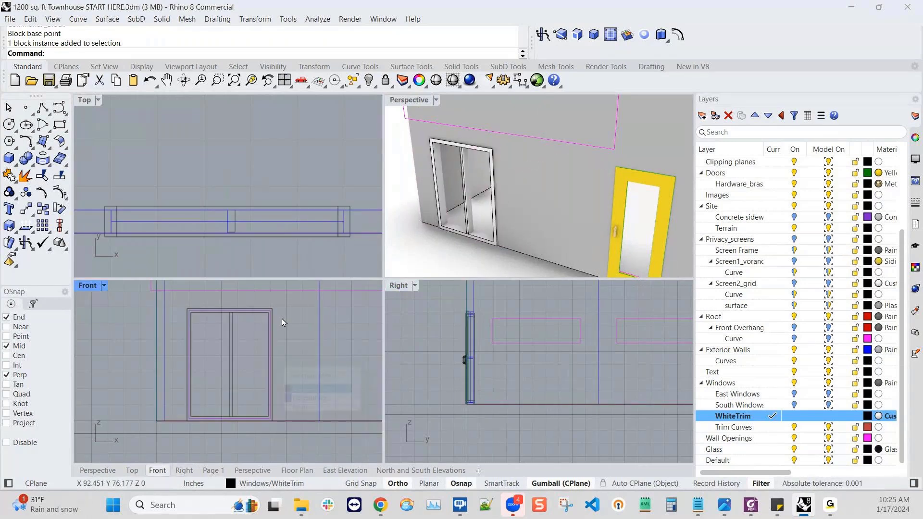
click(60, 125)
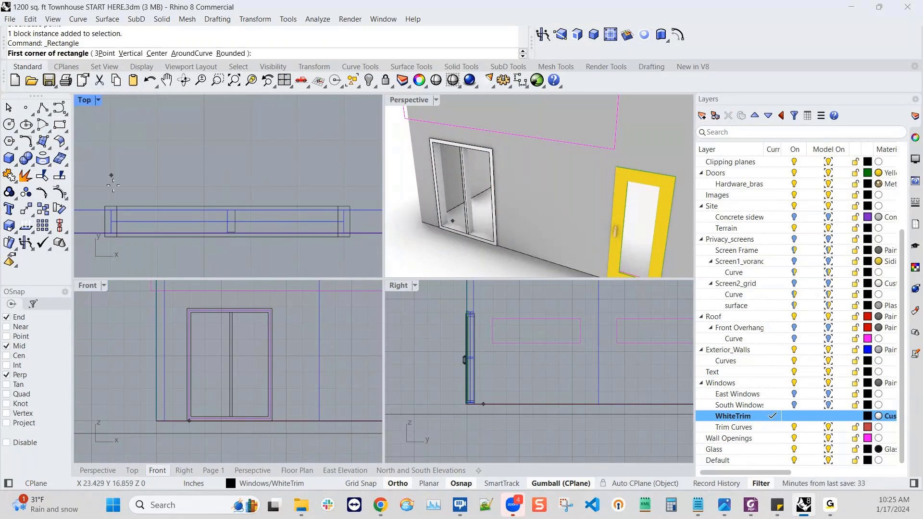
click(191, 312)
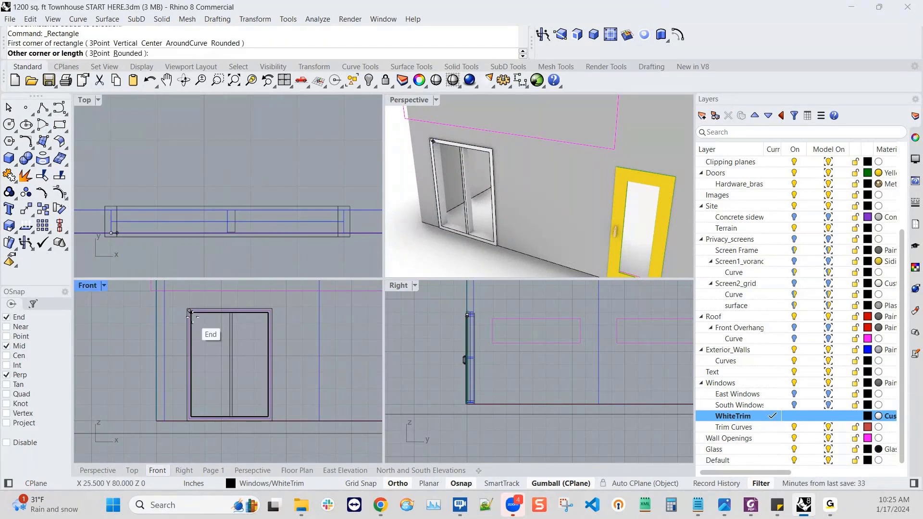
click(272, 422)
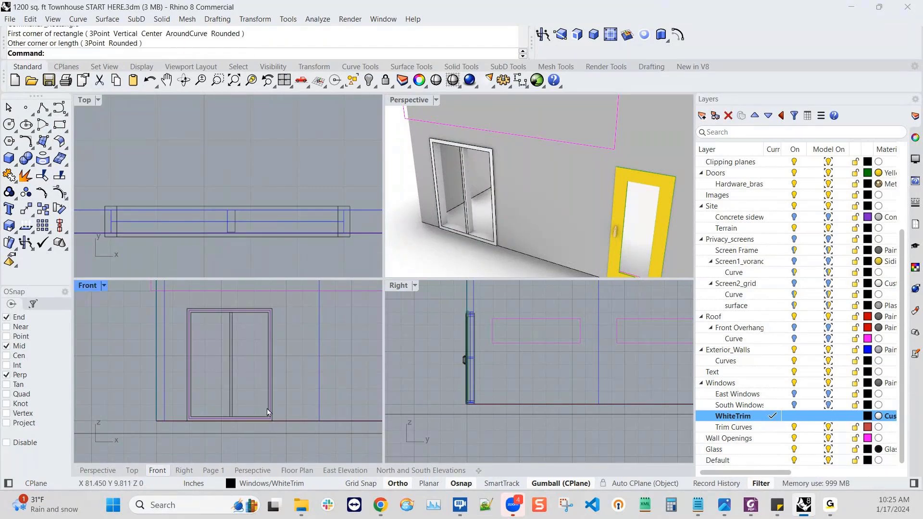
- Move the rectangle along X onto the blank front wall between the sliding-glass frame and the yellow entry door
click(270, 406)
click(321, 435)
scroll(212, 356, down, 8)
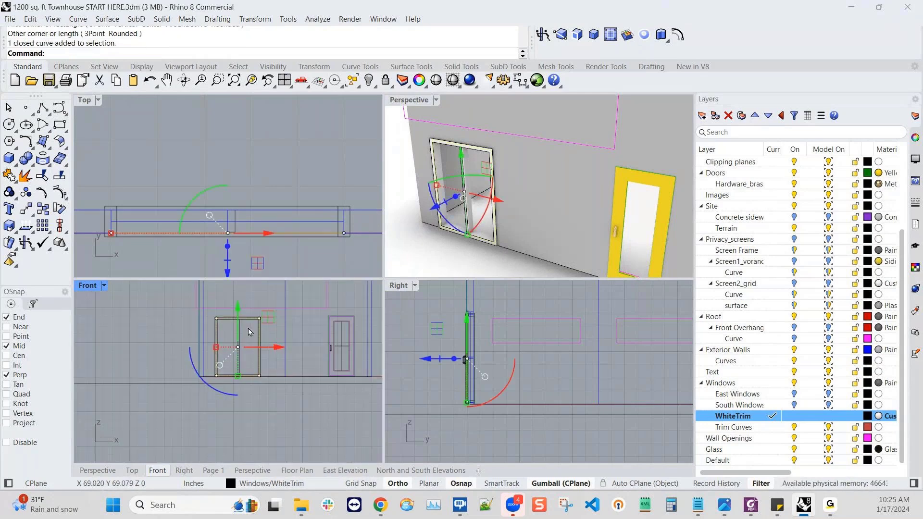
drag(212, 356, 254, 356)
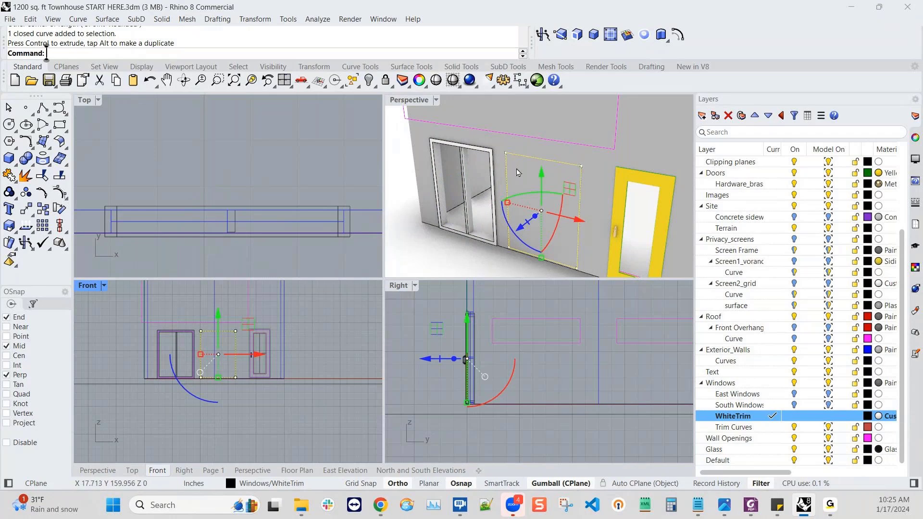
- Cut a second opening through the front wall by push-pulling the region inside the moved rectangle, and clear the selection
right_drag(556, 220, 547, 230)
click(576, 195)
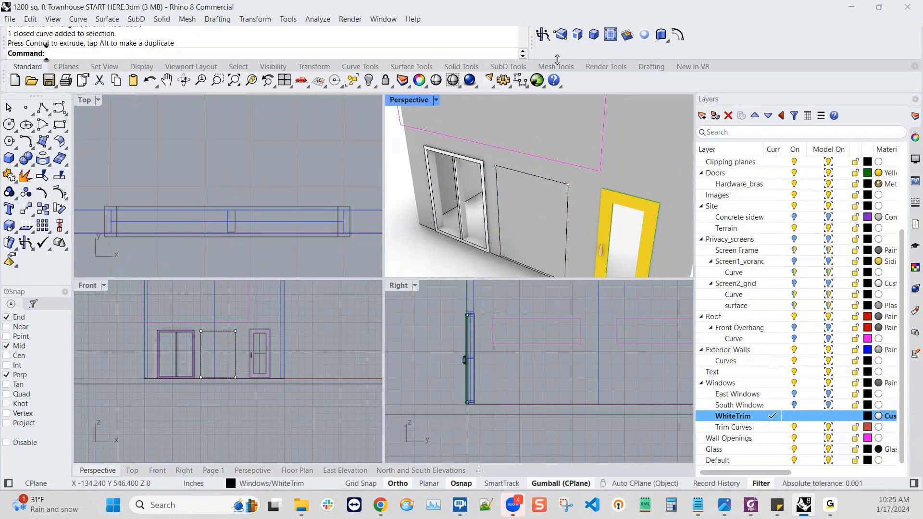
click(543, 34)
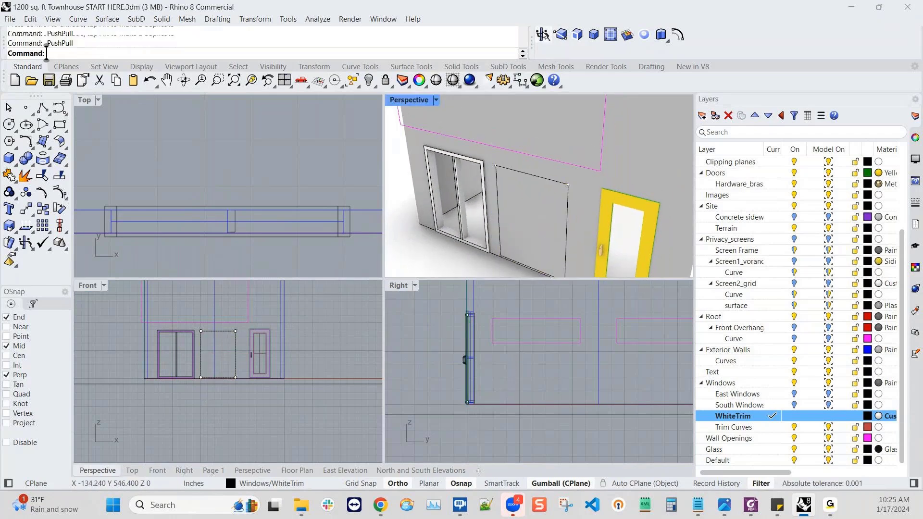
click(533, 228)
click(552, 222)
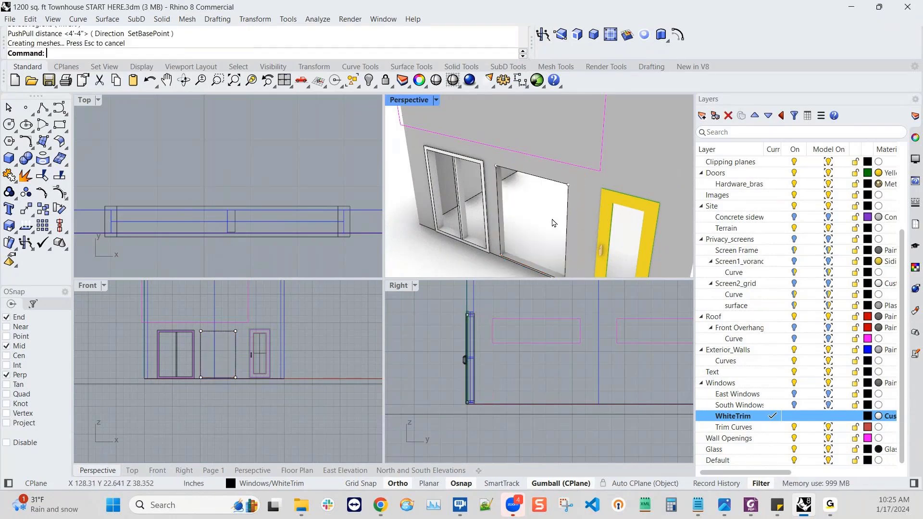
right_drag(553, 222, 558, 229)
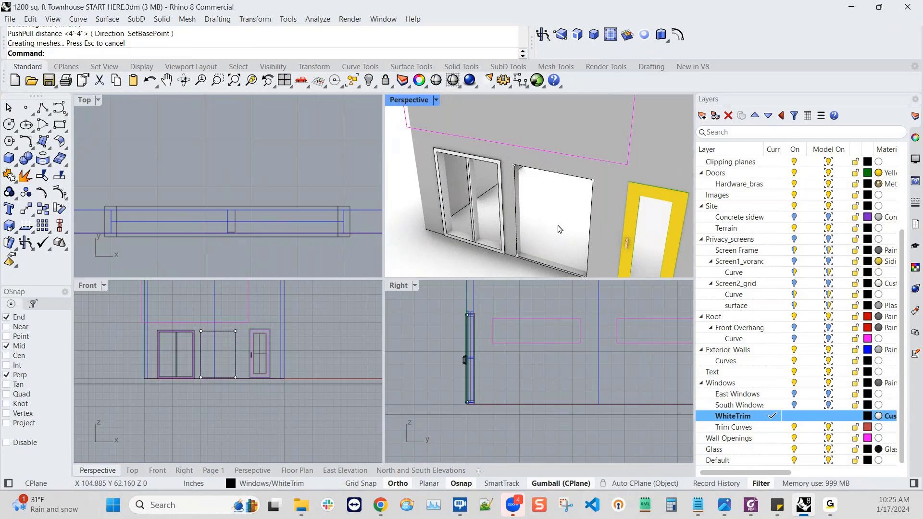
key(Escape)
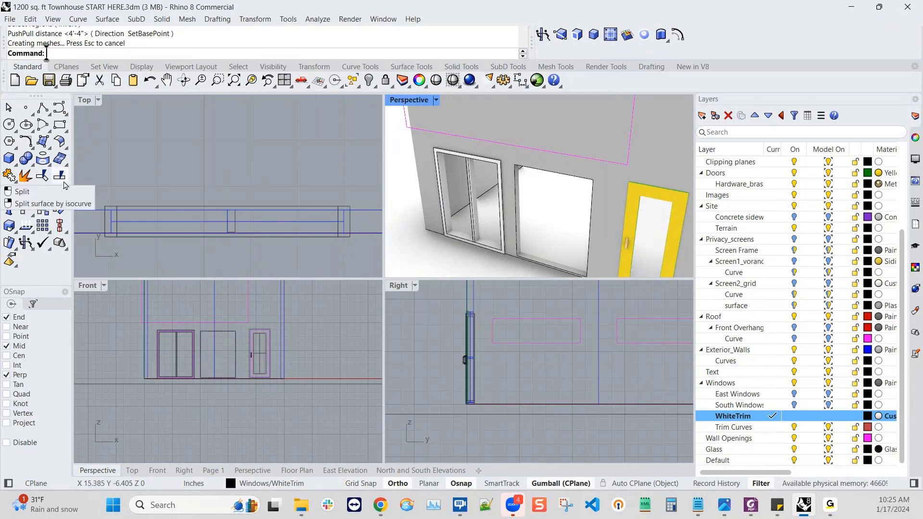
- Insert the sliding_glass_60x84_3intrim block as a block instance at the lower corner of the second wall opening
text(Inse)
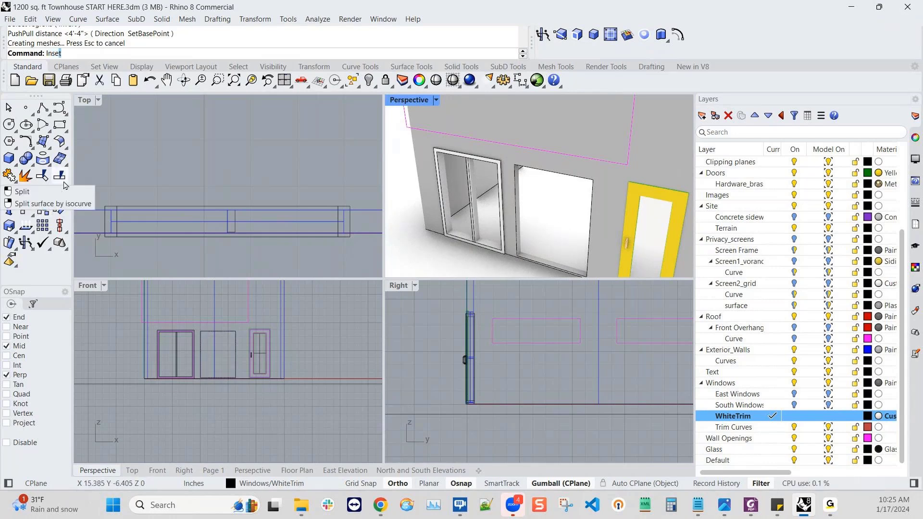
text(r)
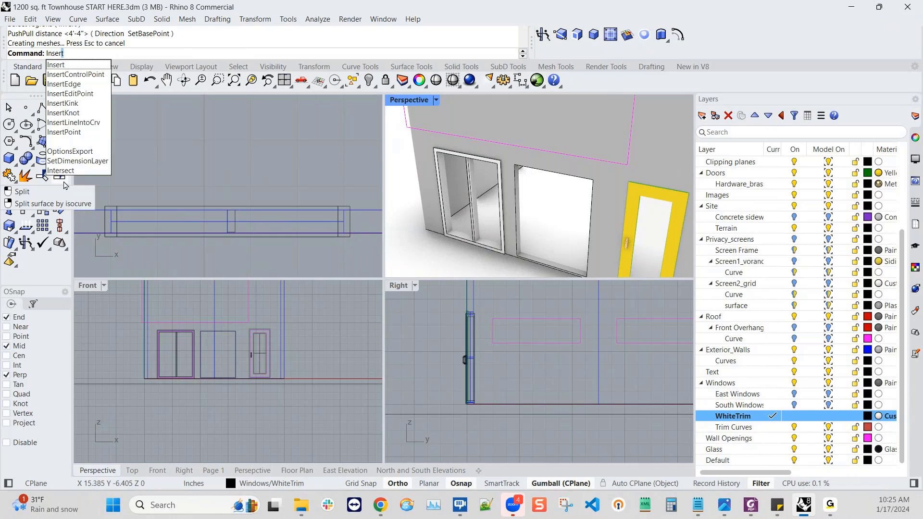
key(Return)
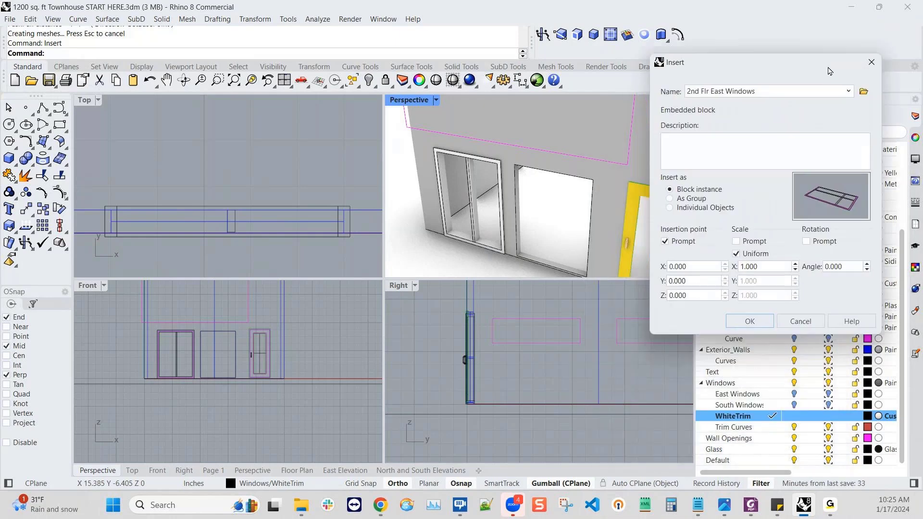
click(727, 92)
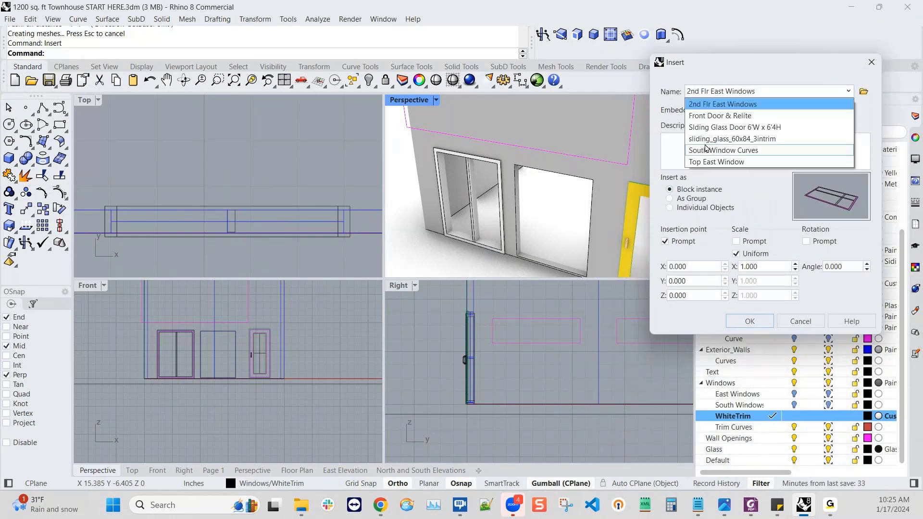
click(718, 148)
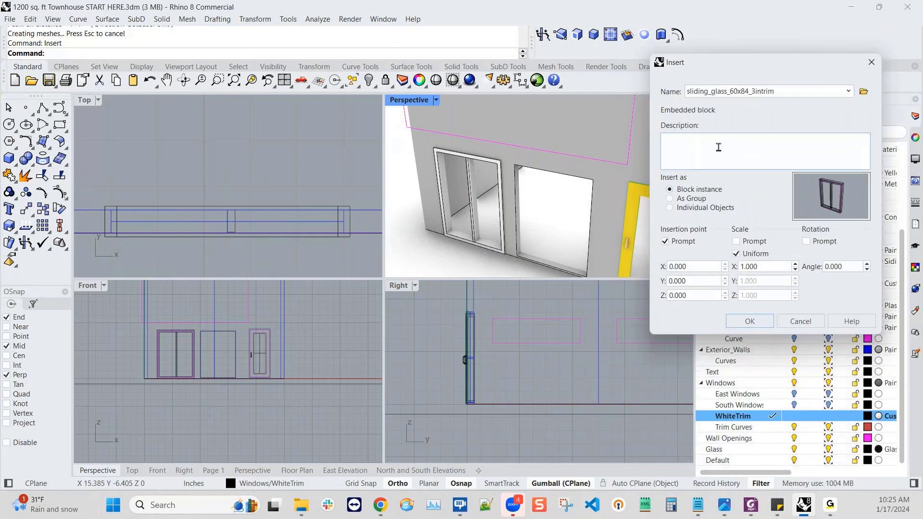
click(761, 323)
click(517, 257)
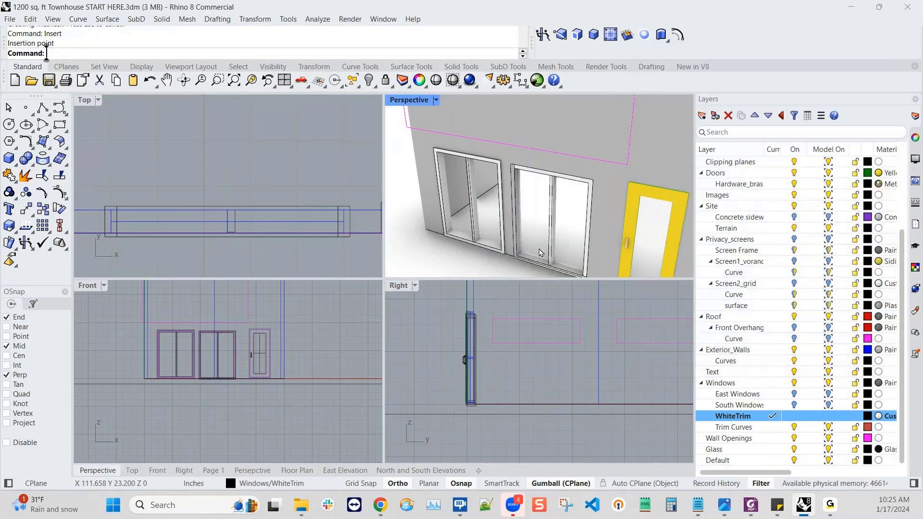
- Raise the newly inserted sliding-glass block slightly along Z so its base sits at ground level, and clear the selection
scroll(565, 251, up, 5)
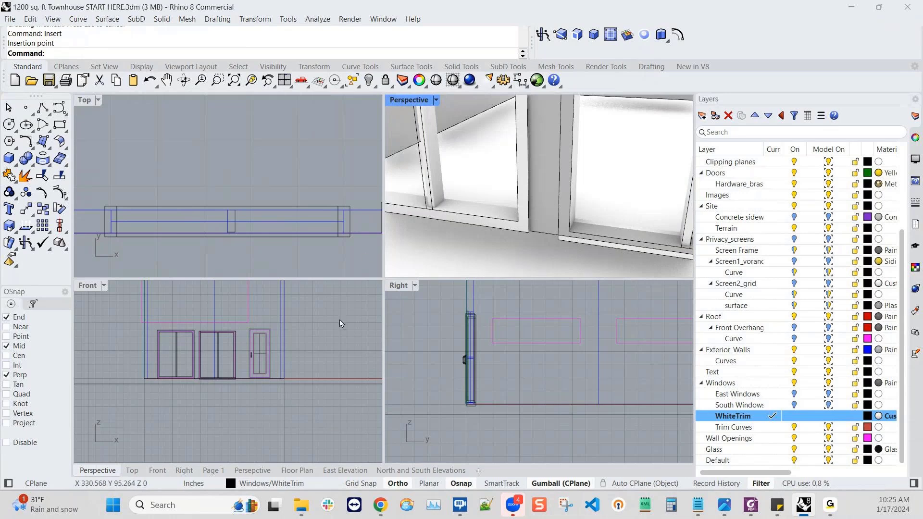
scroll(339, 320, up, 2)
click(594, 248)
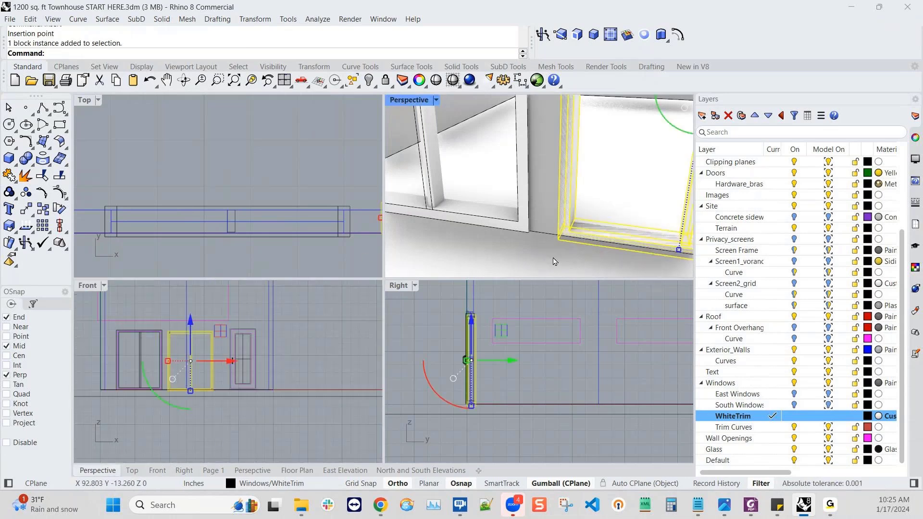
scroll(195, 321, up, 2)
drag(194, 321, 195, 318)
scroll(607, 226, down, 3)
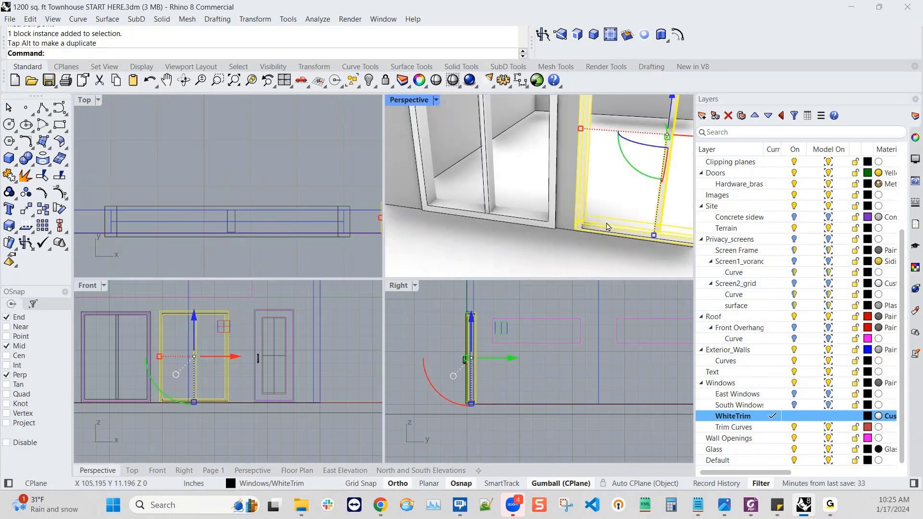
key(Escape)
- Shift the second sliding-glass block slightly outward along Y in plan, in line with the first unit in the wall
scroll(618, 238, down, 3)
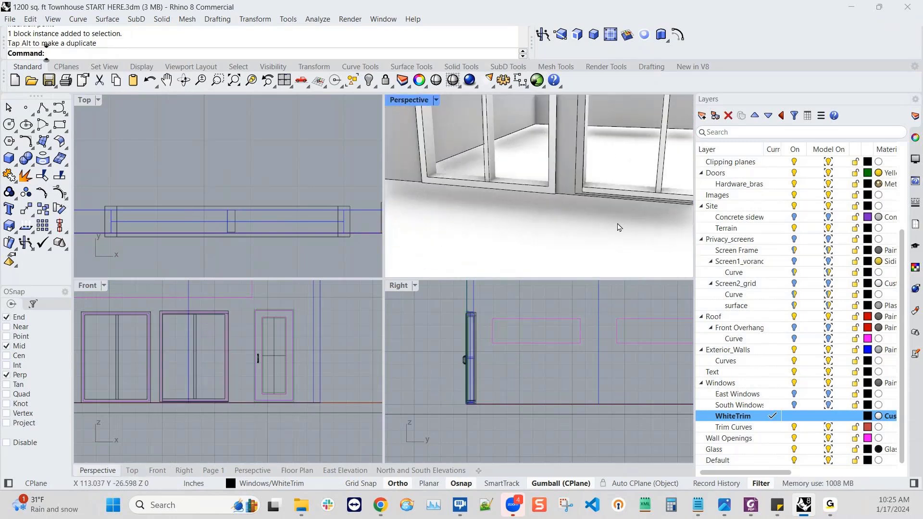
scroll(258, 404, up, 1)
scroll(258, 403, up, 1)
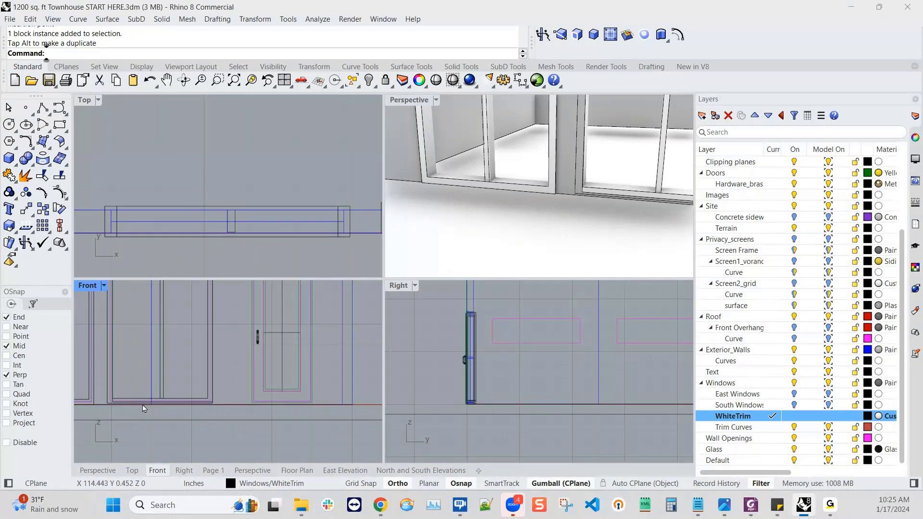
right_drag(143, 404, 207, 414)
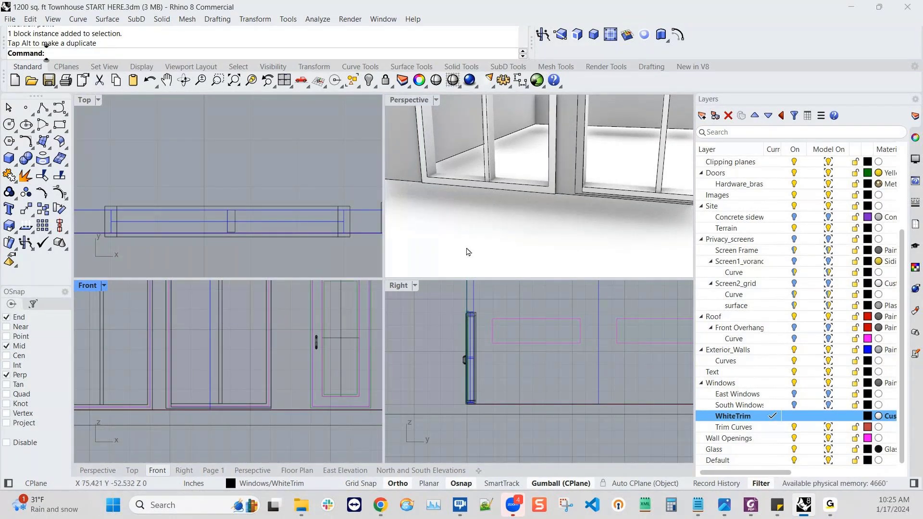
right_drag(468, 254, 536, 211)
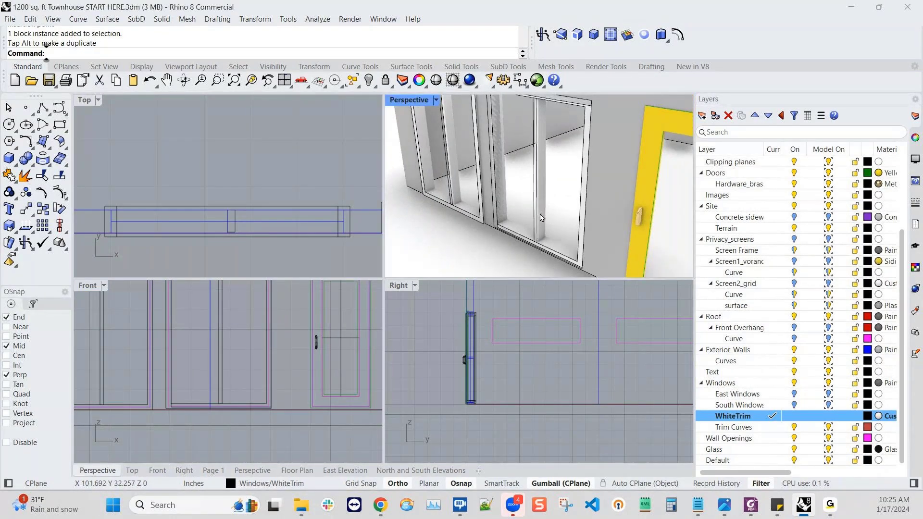
click(540, 215)
scroll(303, 242, down, 6)
right_drag(303, 241, 195, 232)
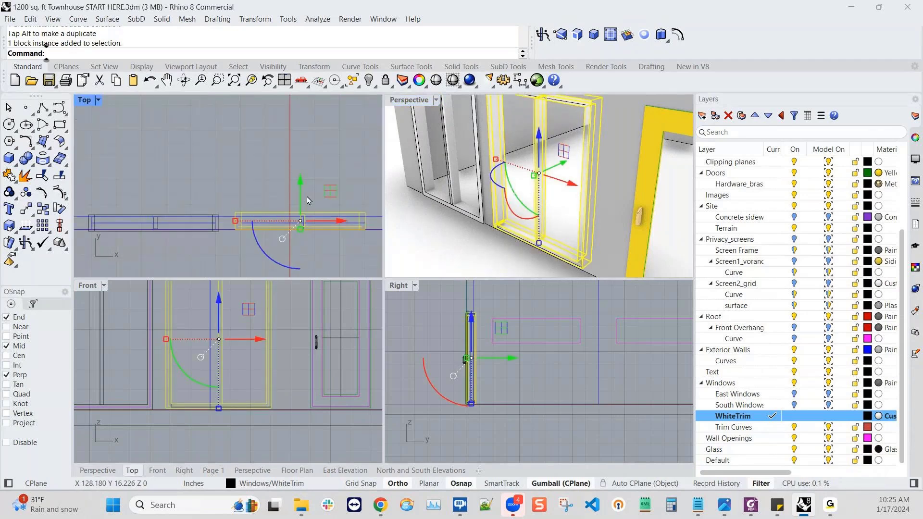
drag(300, 184, 301, 185)
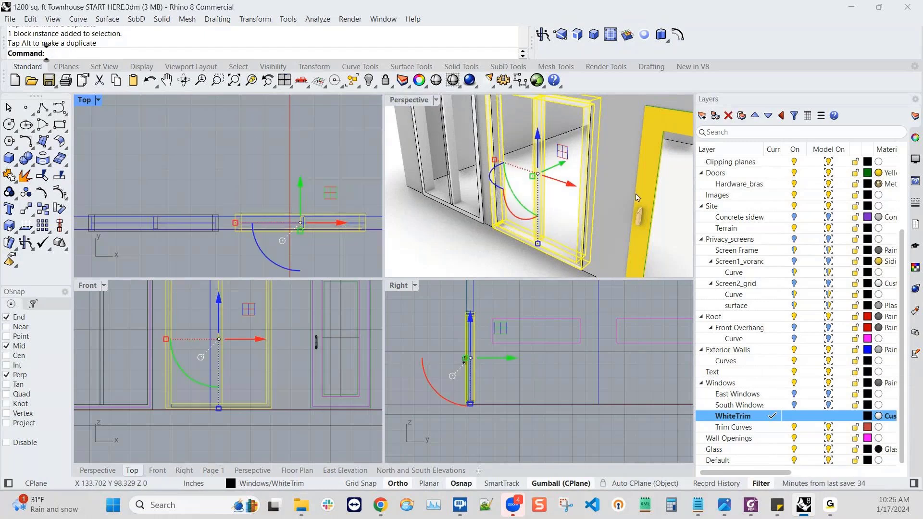
- Deselect the window and maximize the Perspective viewport, framing the large opening outline on the front facade
key(Escape)
scroll(636, 197, down, 5)
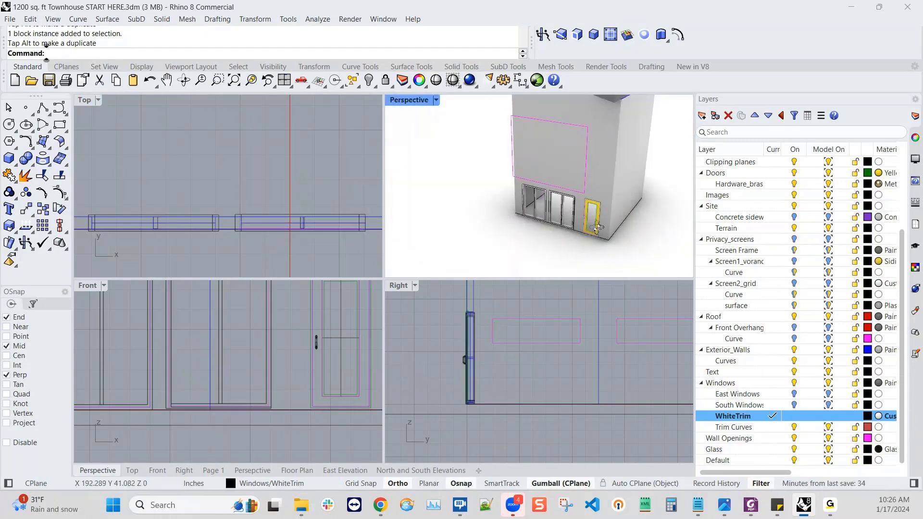
right_drag(597, 228, 647, 224)
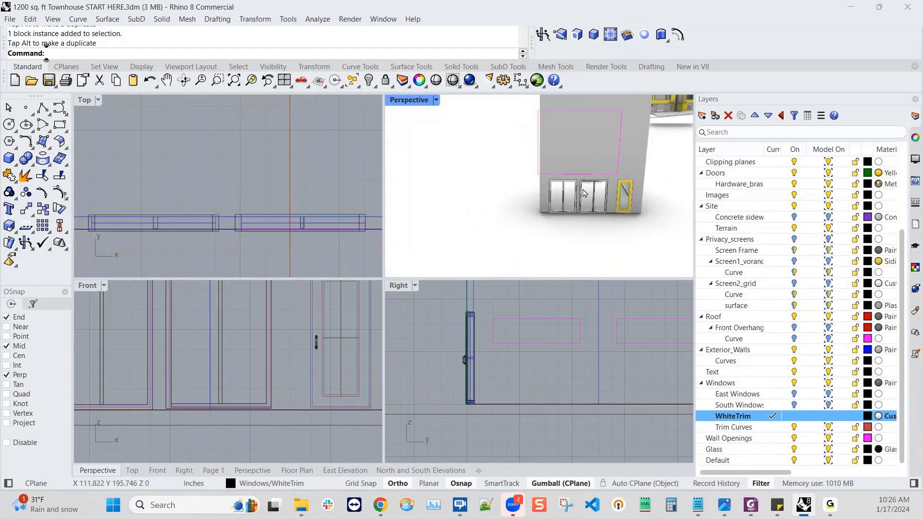
scroll(585, 192, up, 3)
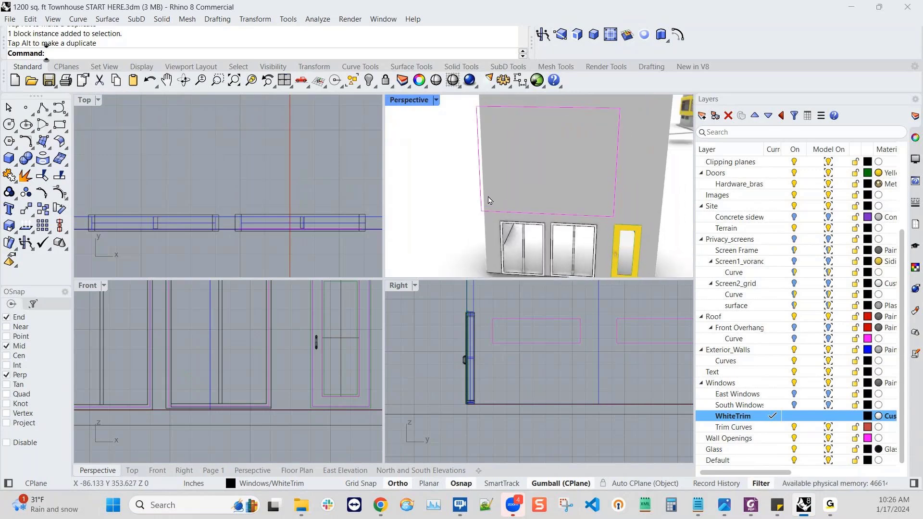
right_drag(492, 139, 499, 138)
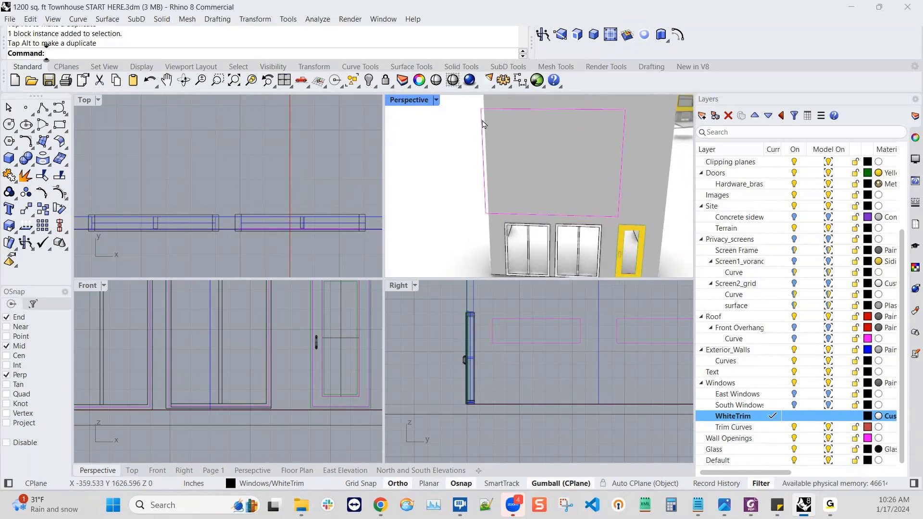
double_click(428, 102)
right_drag(527, 235, 563, 300)
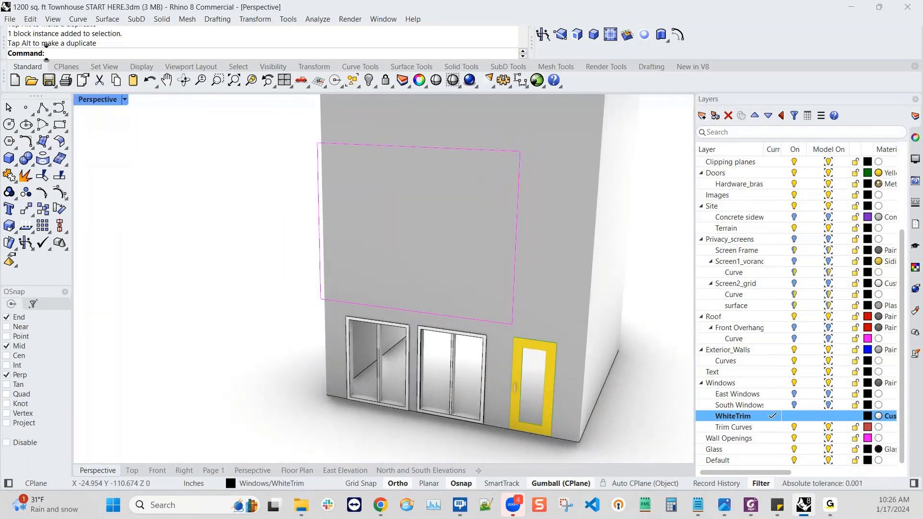
click(543, 35)
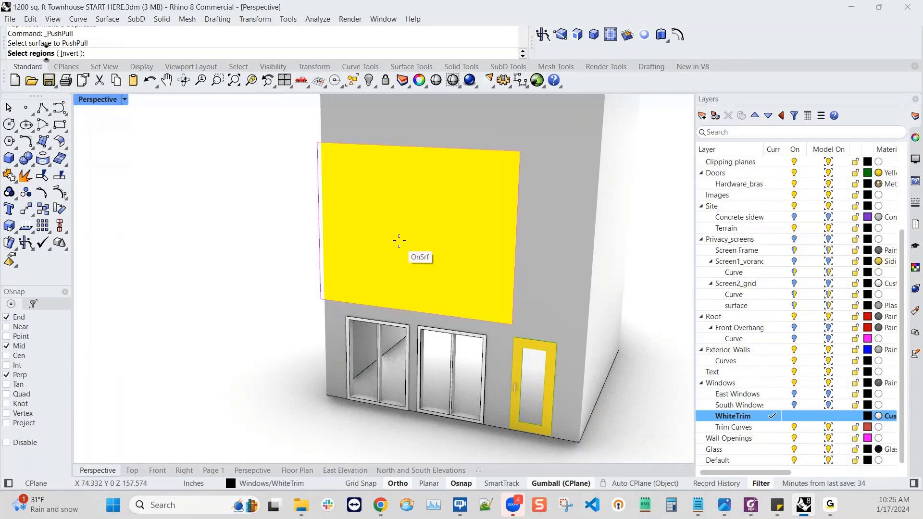
key(Escape)
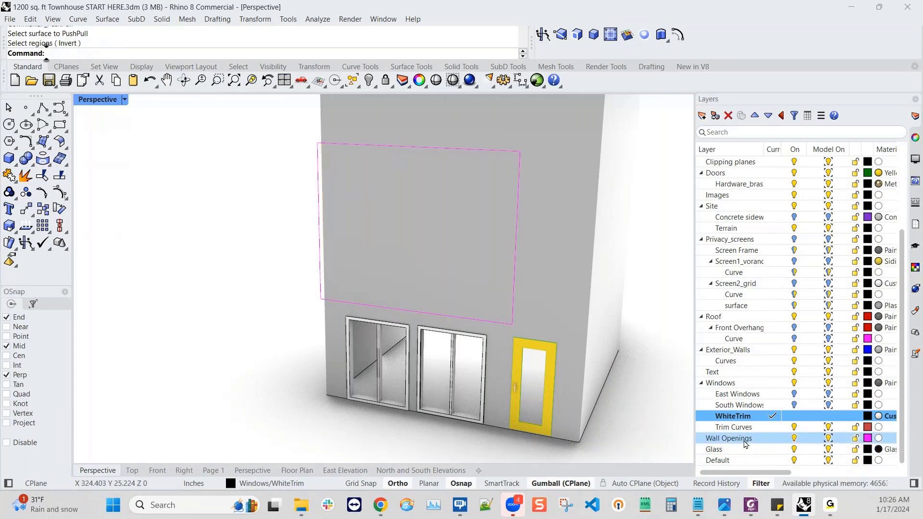
click(795, 439)
click(795, 439)
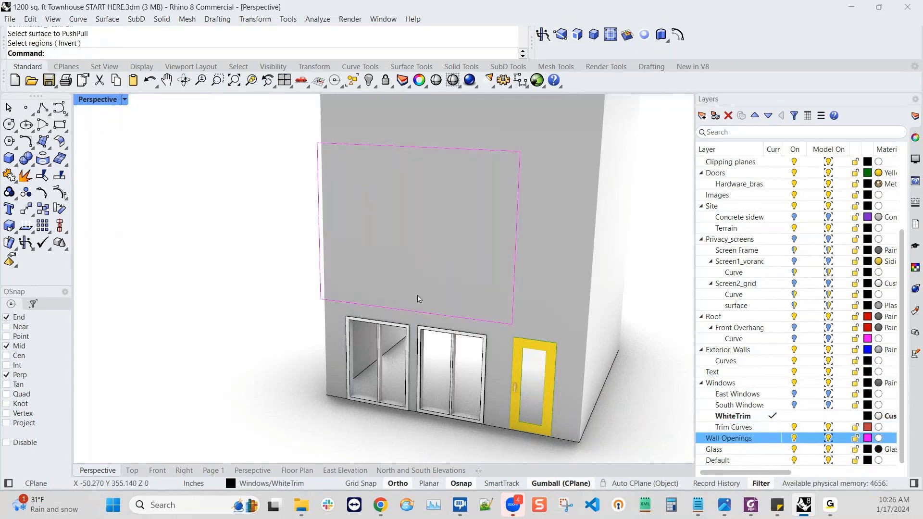
- PushPull the wall region inside the large front-facade outline outward by 24 inches
right_drag(418, 299, 382, 298)
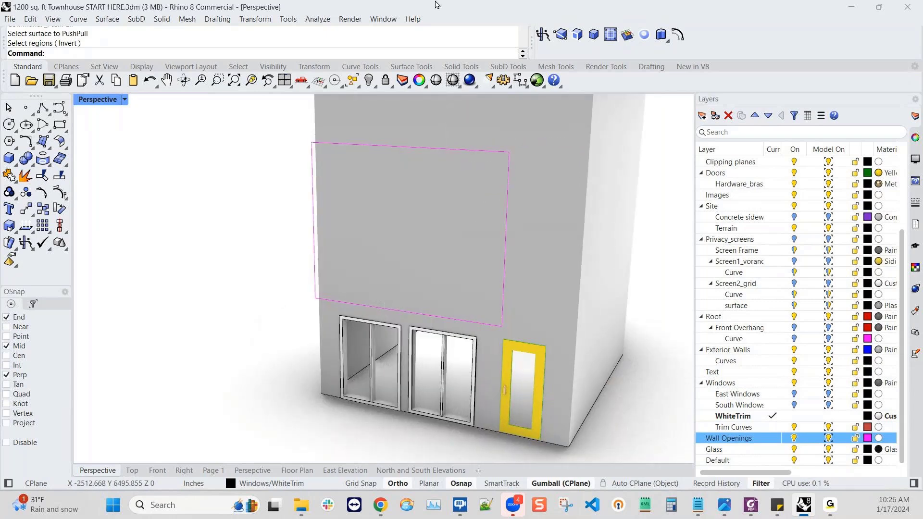
click(543, 35)
click(417, 201)
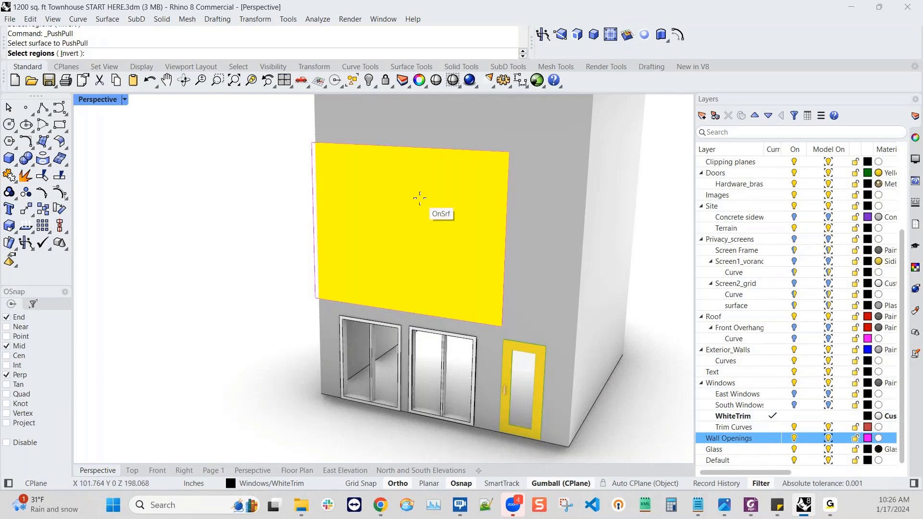
key(Return)
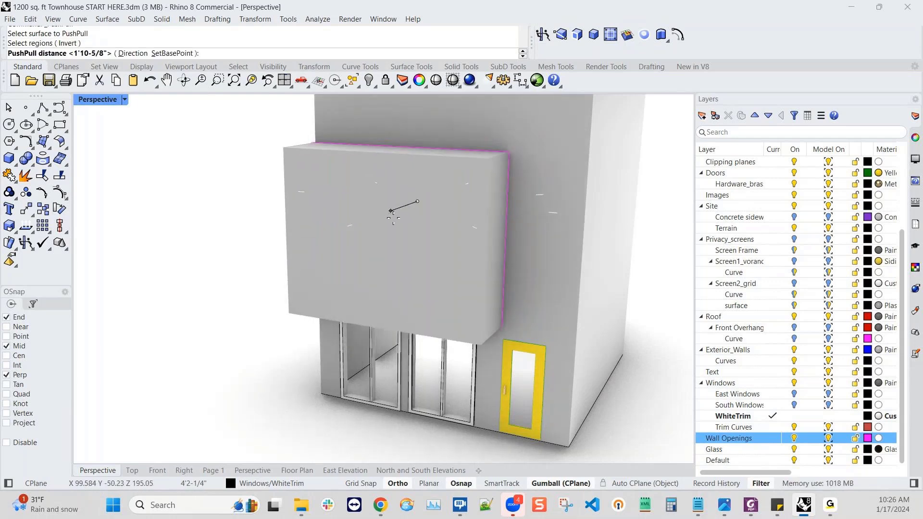
text(24)
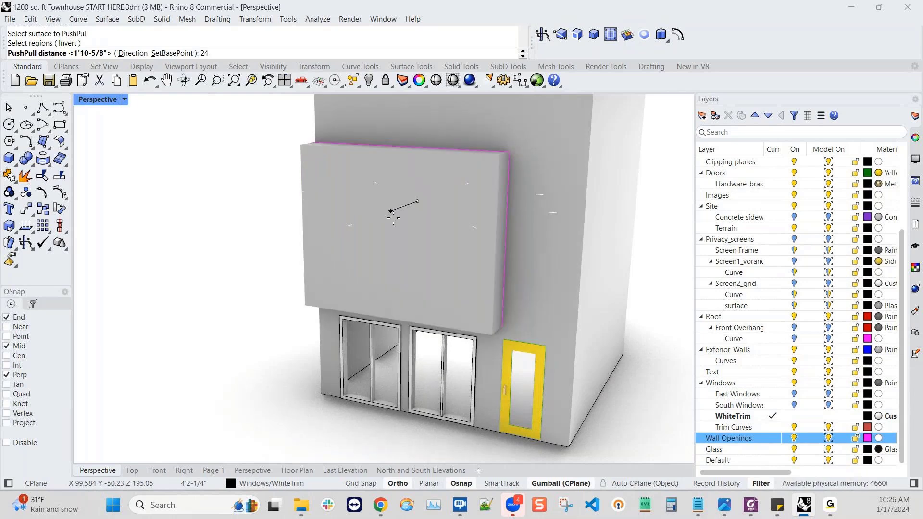
key(Return)
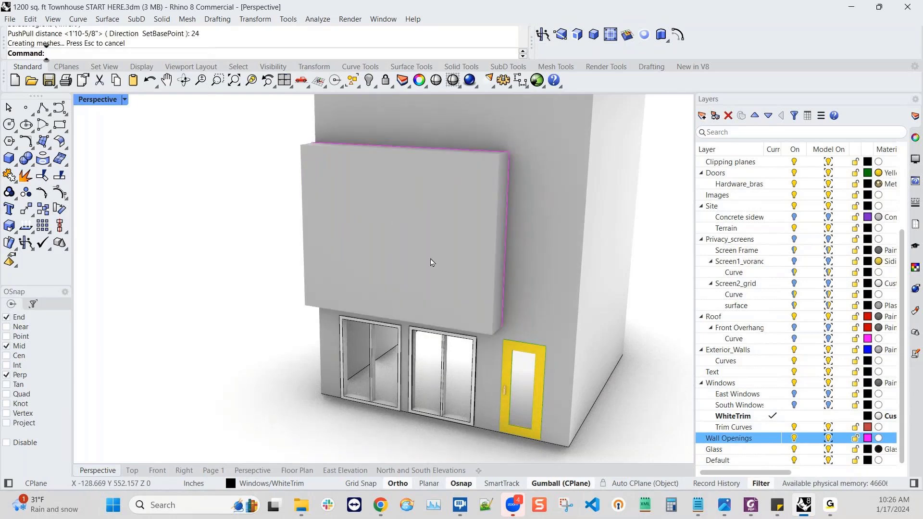
- Inspect the pushed-out front volume from both sides, then restore the four-viewport layout
right_drag(433, 262, 532, 262)
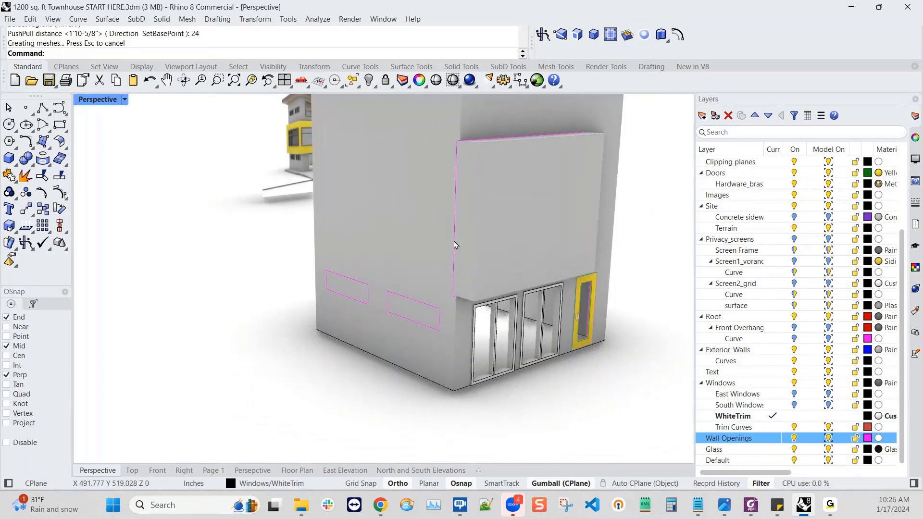
right_drag(460, 245, 363, 281)
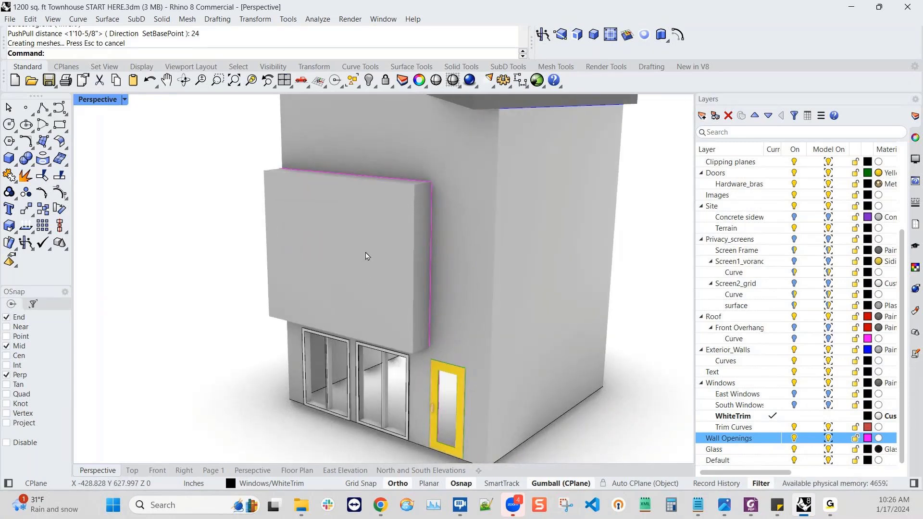
right_drag(362, 280, 469, 275)
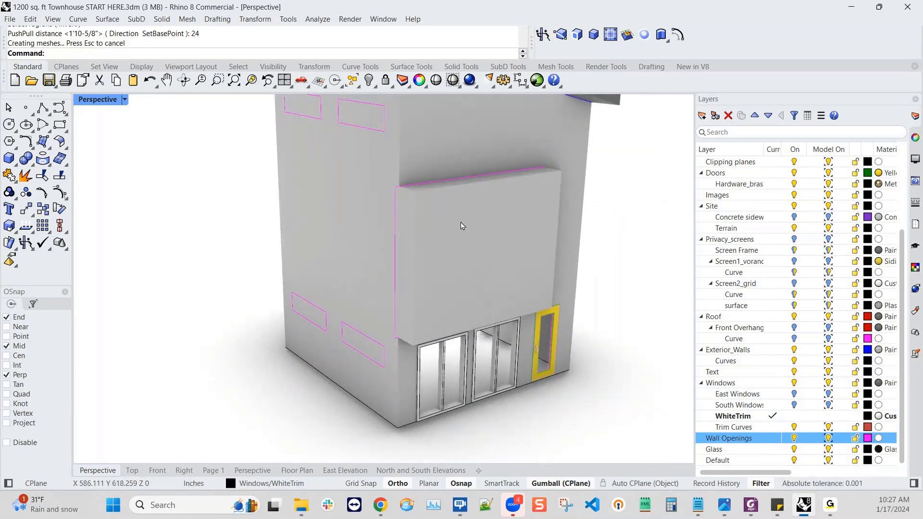
right_drag(450, 212, 428, 220)
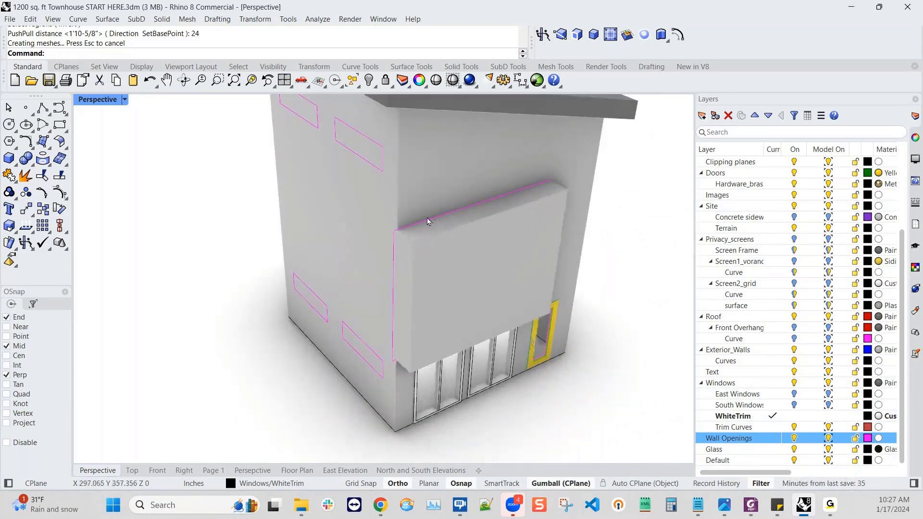
double_click(102, 102)
- Mirror a copy of the front volume's outline curve onto the side wall, using a 45-degree mirror plane from the inner wall corner in Top view
click(595, 150)
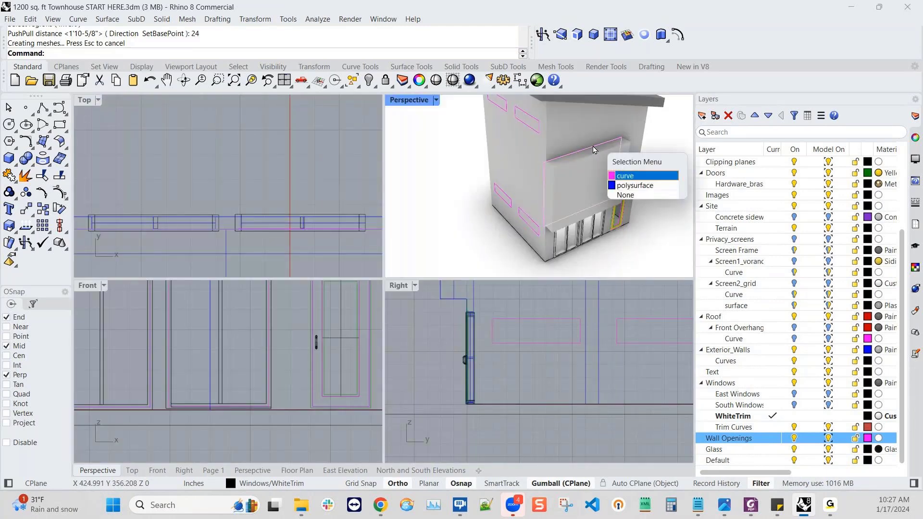
click(625, 176)
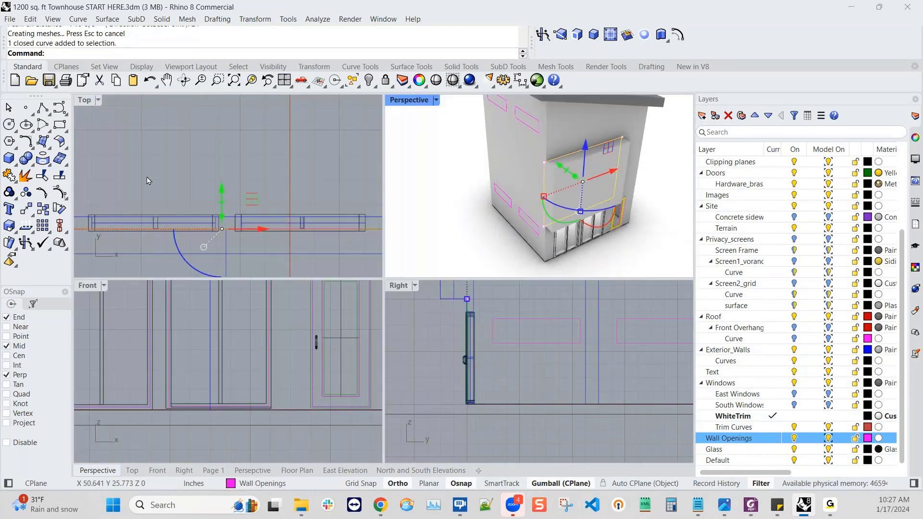
scroll(187, 171, down, 9)
right_drag(123, 181, 167, 220)
scroll(168, 220, up, 5)
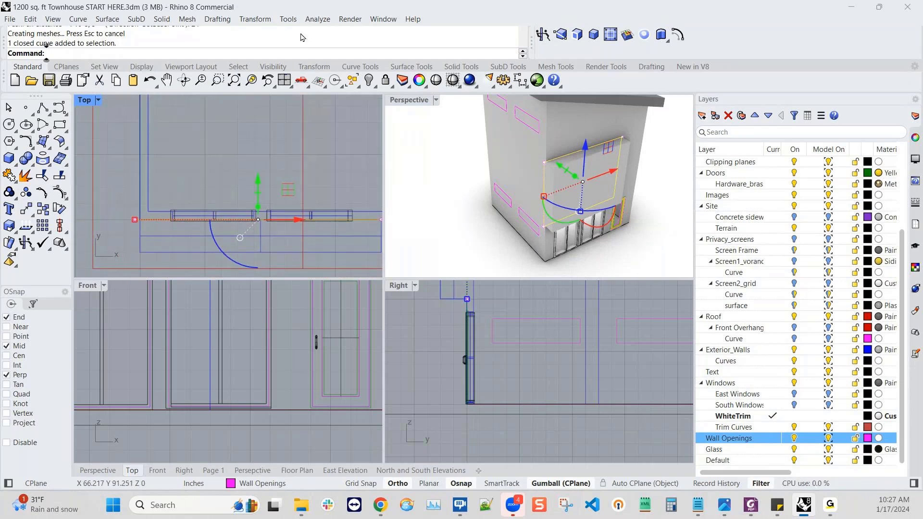
click(255, 19)
click(267, 108)
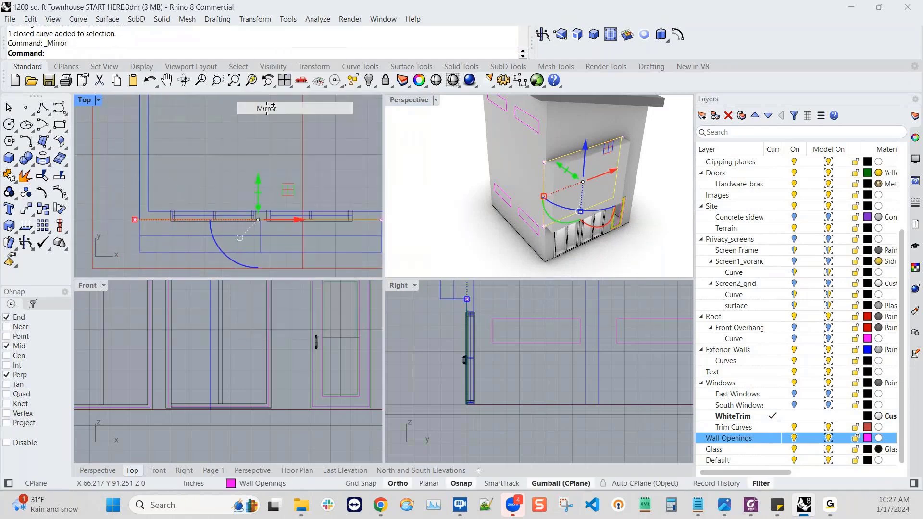
click(148, 211)
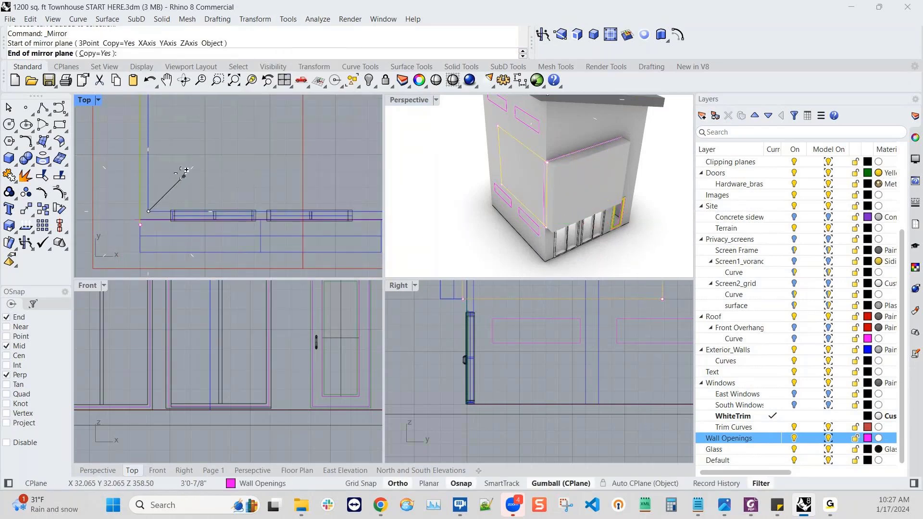
click(184, 176)
- Hide the original outline curve on the front facade, keeping the mirrored copy on the side wall
right_drag(505, 167, 555, 149)
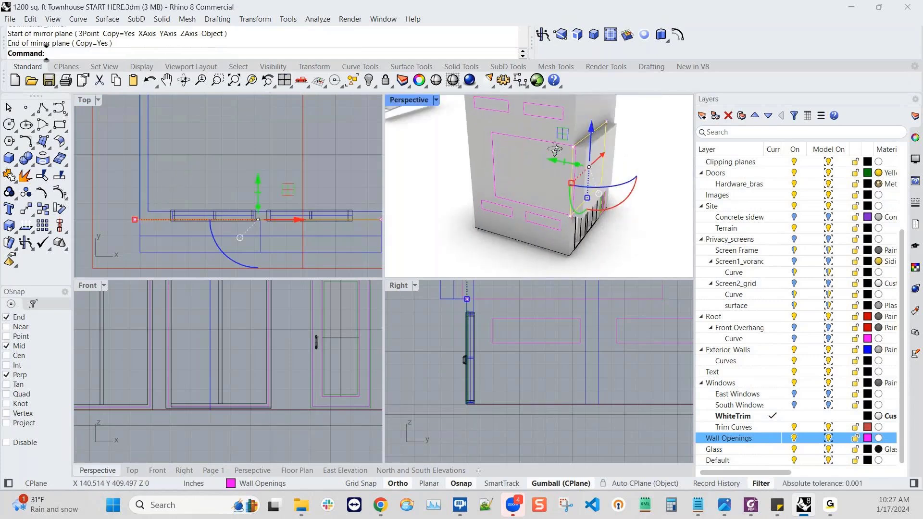
scroll(553, 176, up, 2)
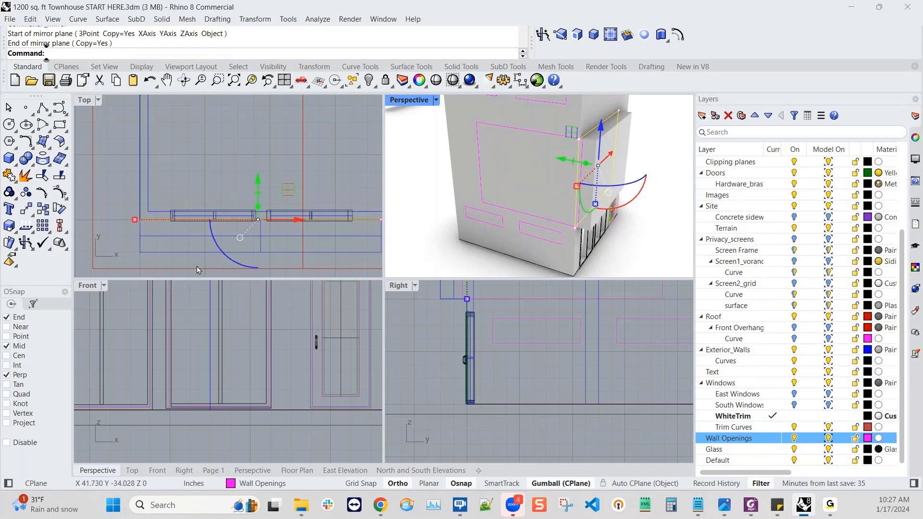
scroll(241, 347, down, 10)
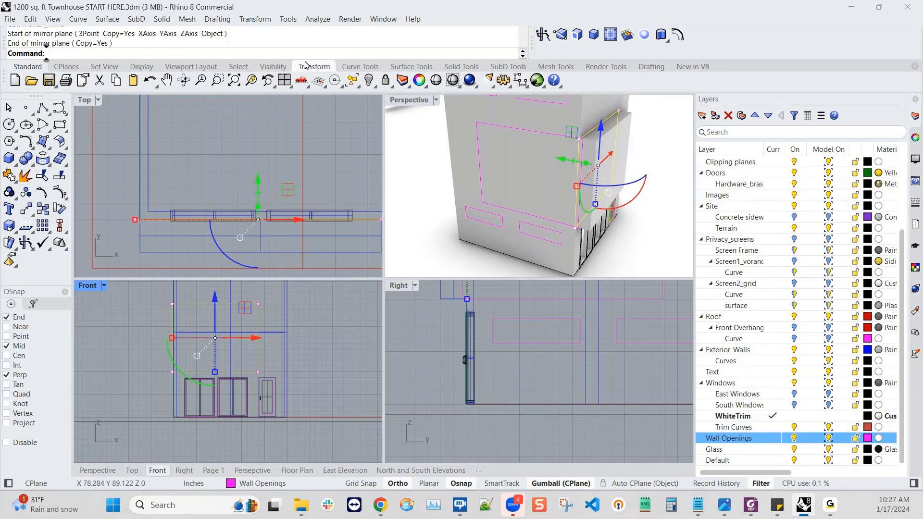
click(369, 81)
right_drag(195, 342, 239, 345)
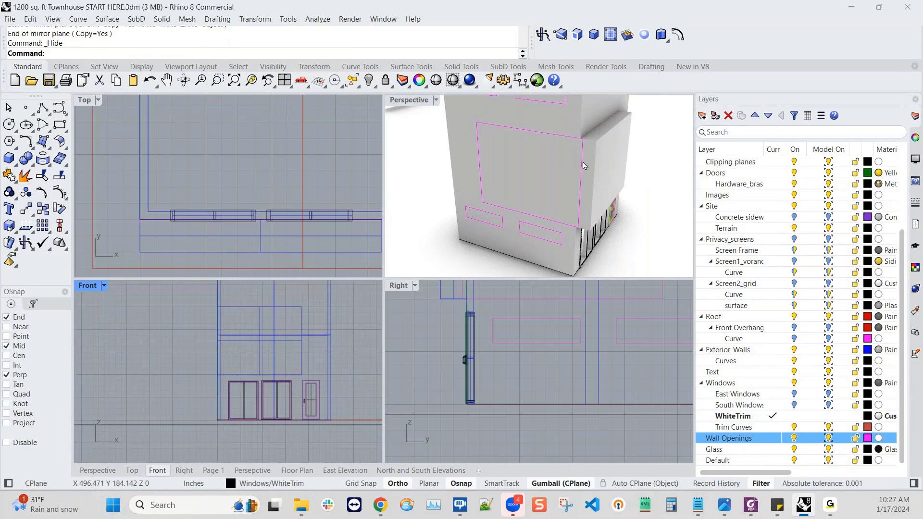
click(567, 142)
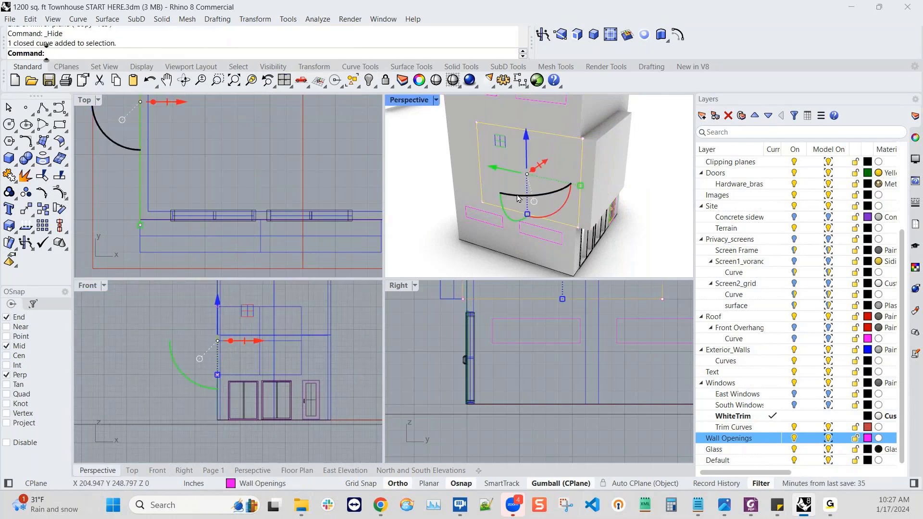
scroll(205, 364, up, 4)
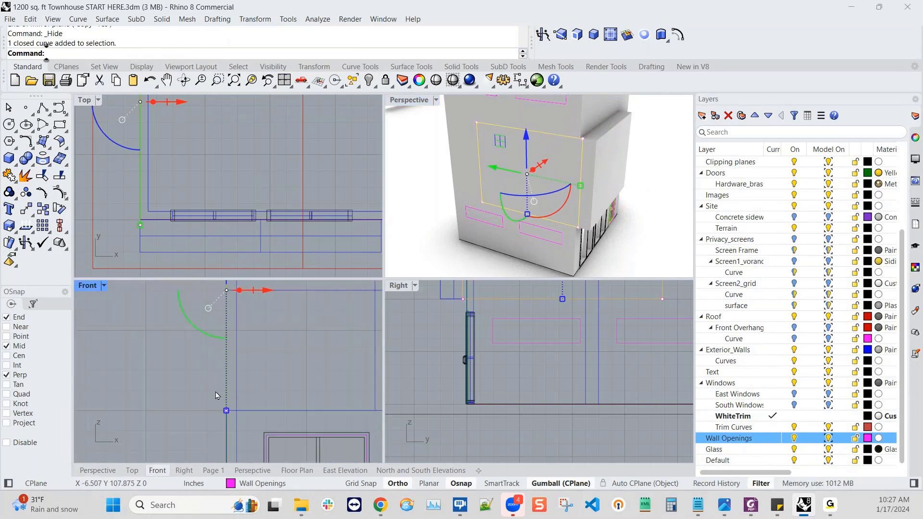
drag(218, 392, 233, 422)
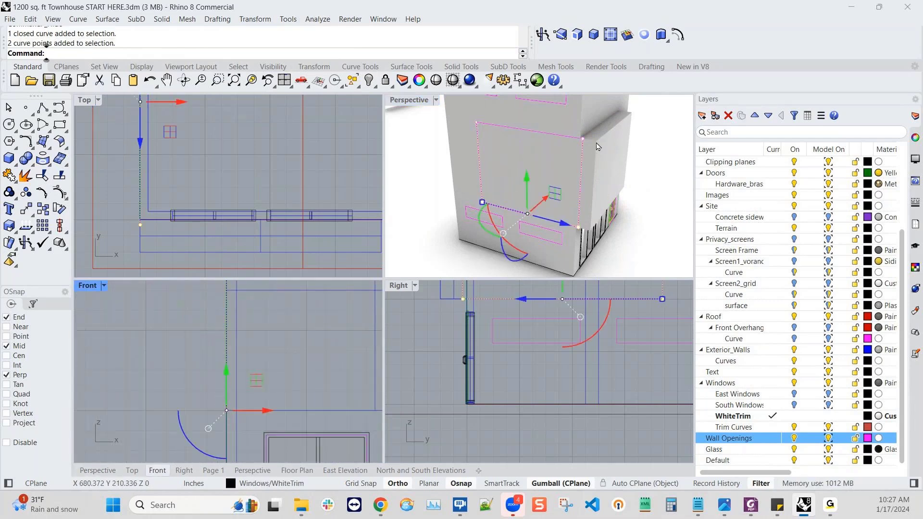
key(Escape)
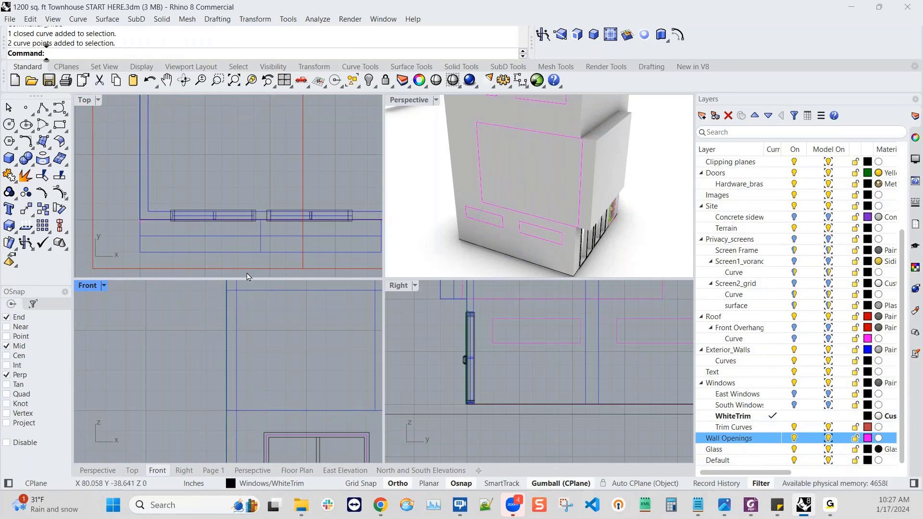
- Show the control points of the mirrored side-wall outline and select the two at its front corner edge
click(586, 177)
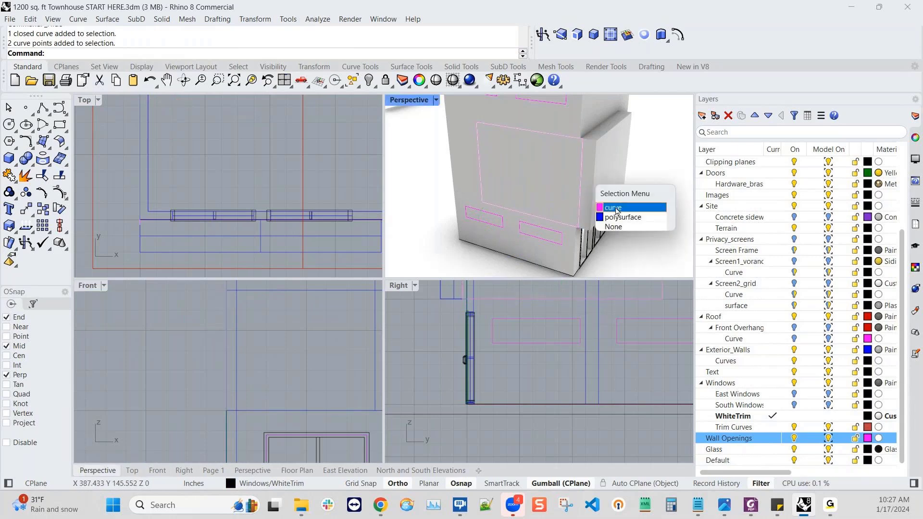
click(617, 209)
scroll(199, 179, down, 4)
right_drag(201, 180, 271, 189)
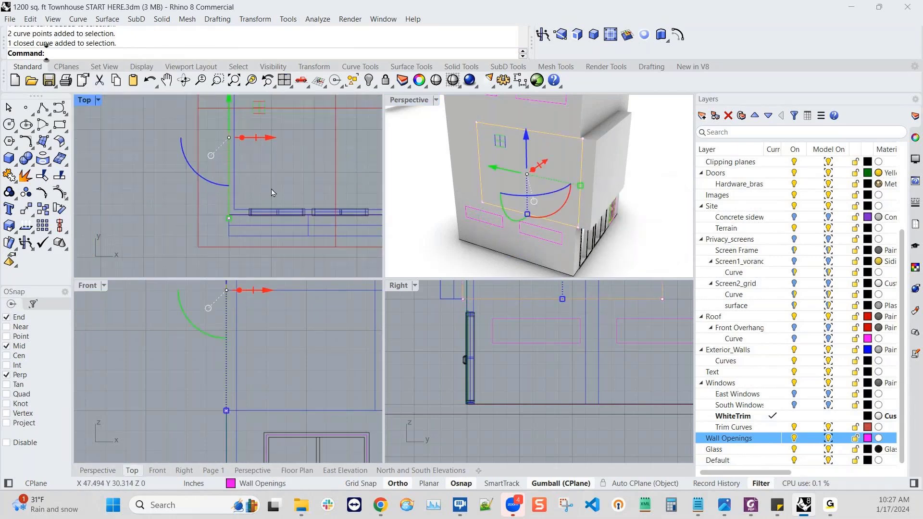
scroll(240, 214, up, 6)
scroll(198, 224, up, 2)
drag(207, 201, 247, 235)
drag(554, 182, 555, 171)
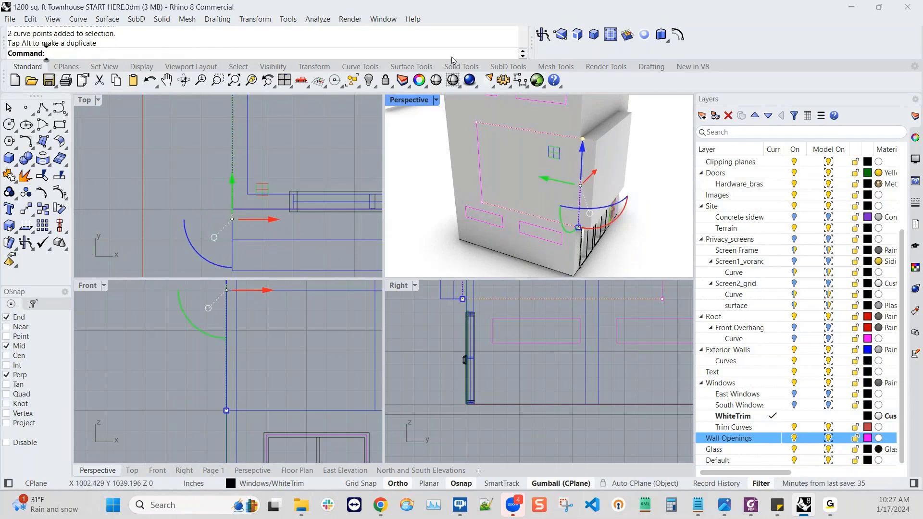
- Try to move the two selected outline points onto the edge of the projecting front volume
click(255, 19)
click(258, 30)
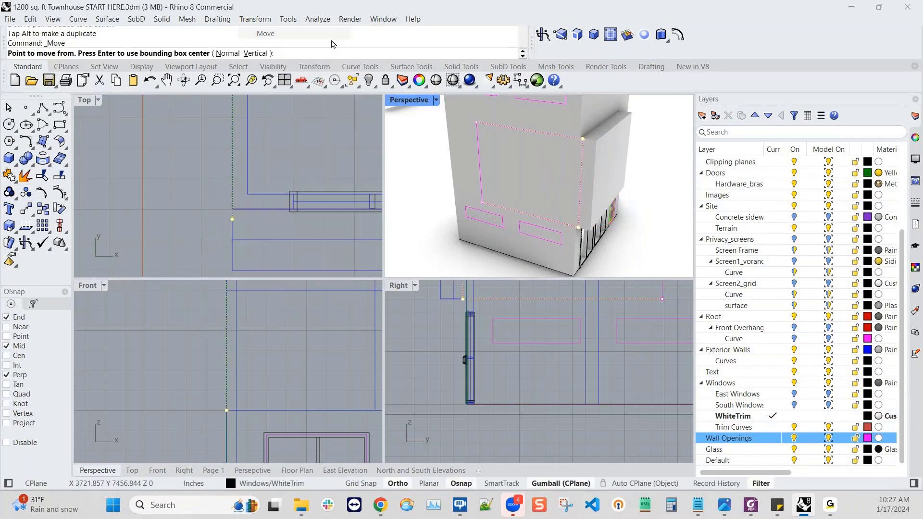
click(591, 185)
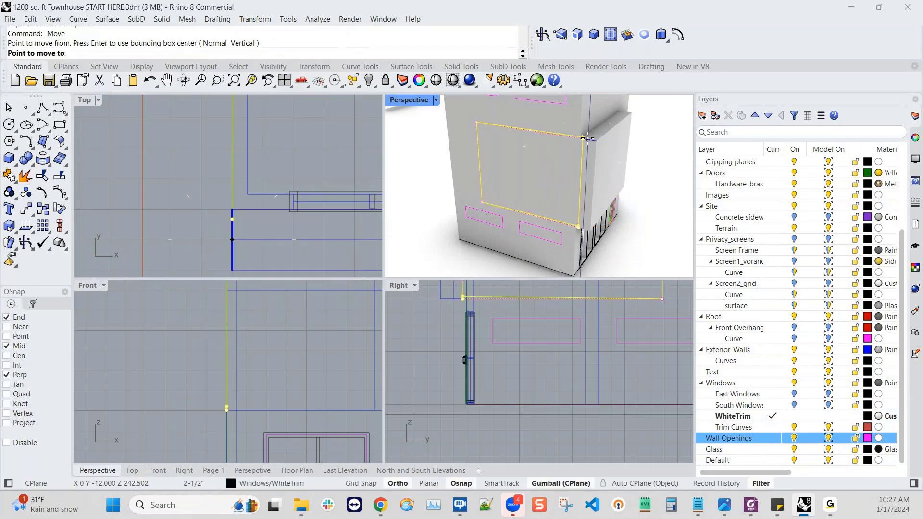
click(588, 139)
scroll(587, 145, up, 2)
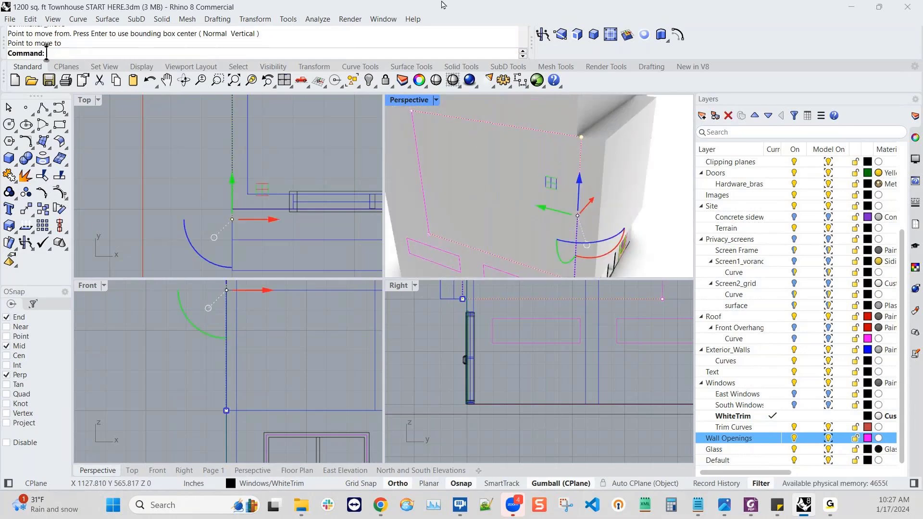
- Move the side-wall outline's two front points out to the outer corner of the projecting front volume
click(255, 19)
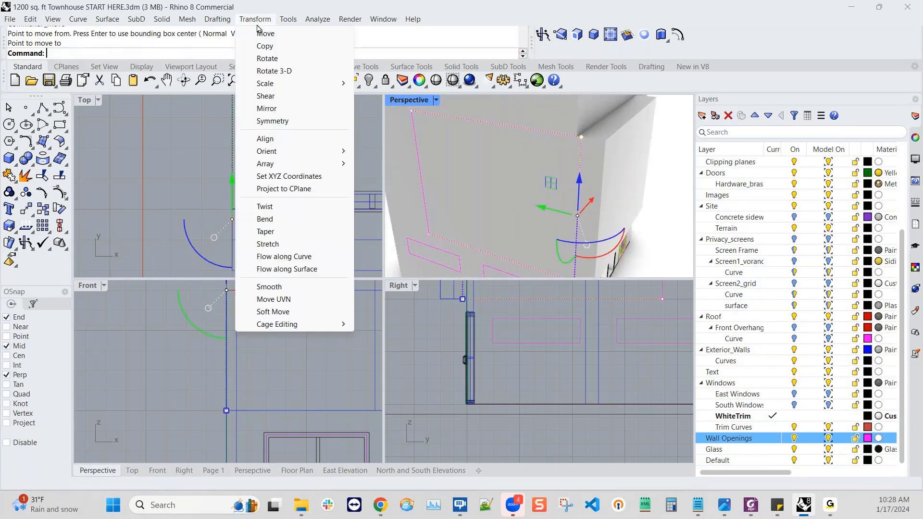
click(263, 34)
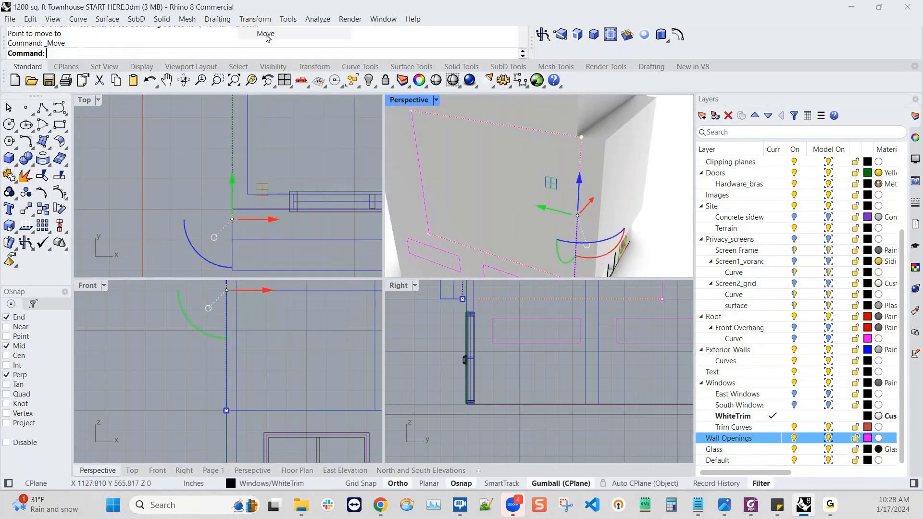
click(581, 138)
click(604, 141)
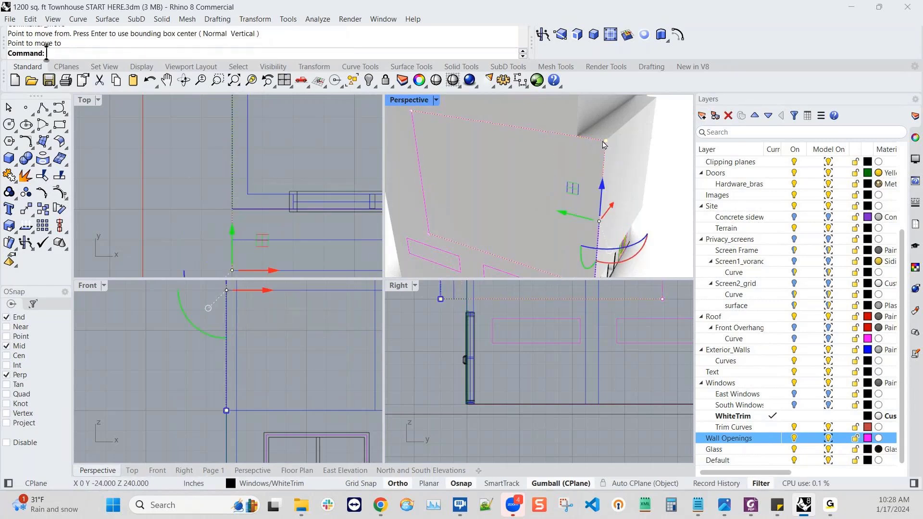
key(Escape)
scroll(625, 174, down, 3)
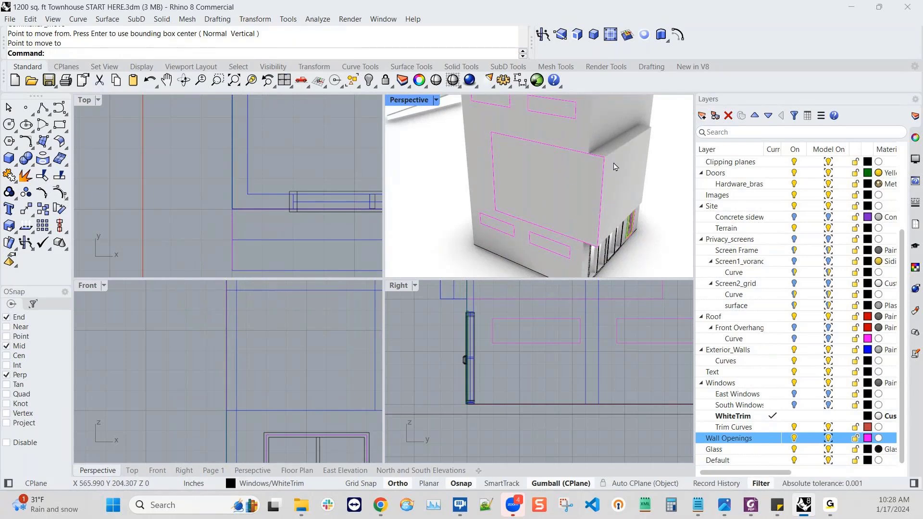
- PushPull the wall region inside the side-wall outline outward by 2'-0"
click(544, 35)
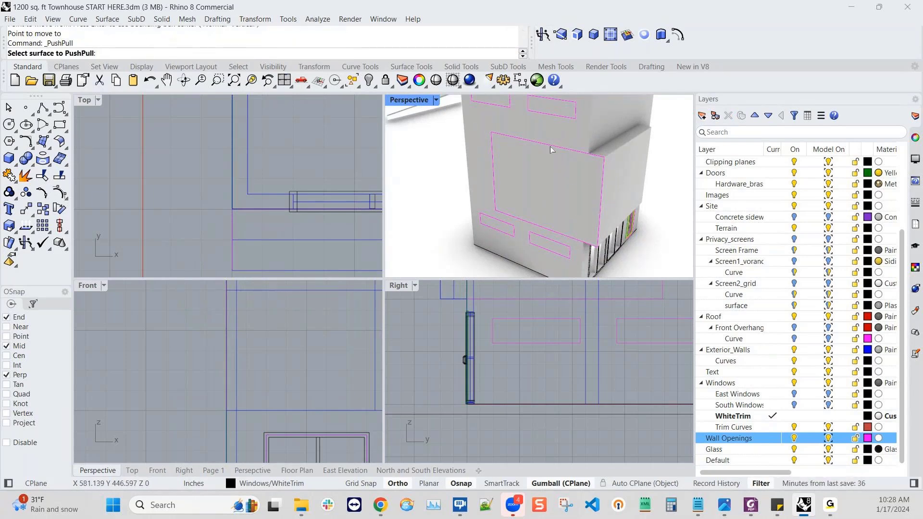
click(543, 182)
key(Return)
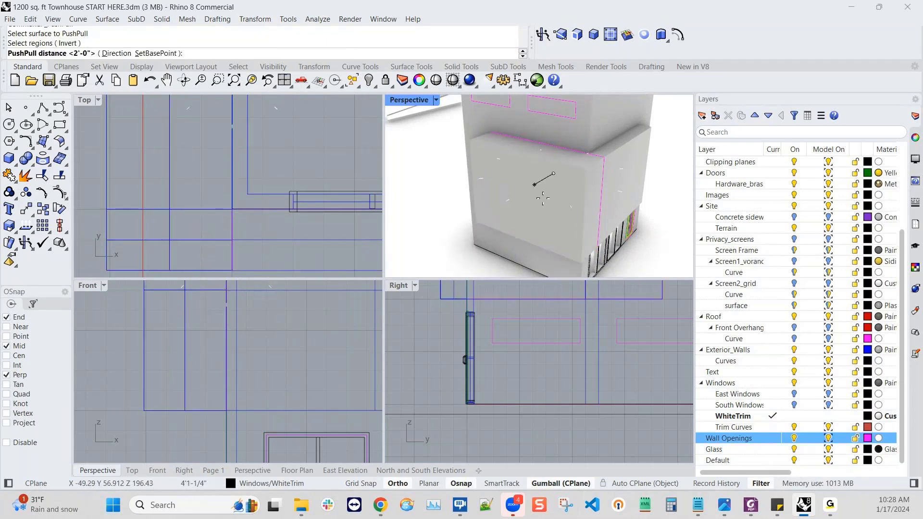
click(545, 202)
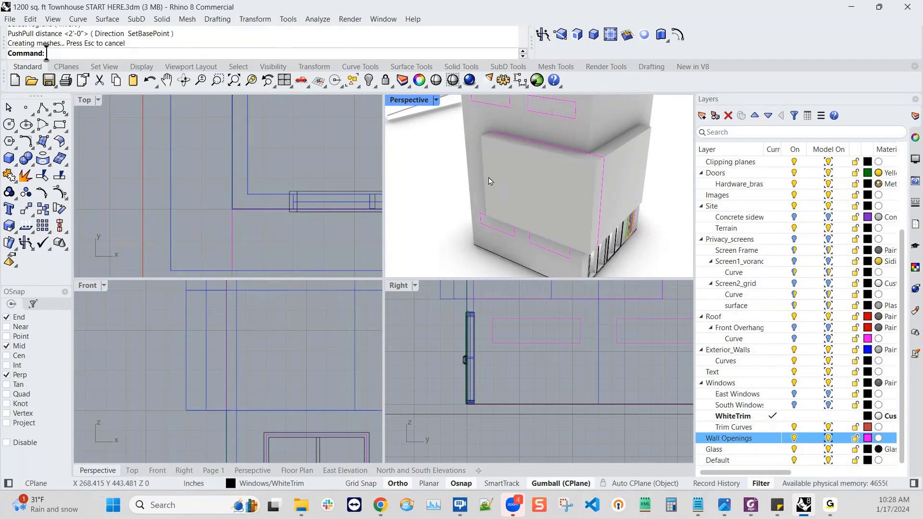
- Hide the side-wall outline curve at the projecting corner volume
right_drag(581, 182, 553, 197)
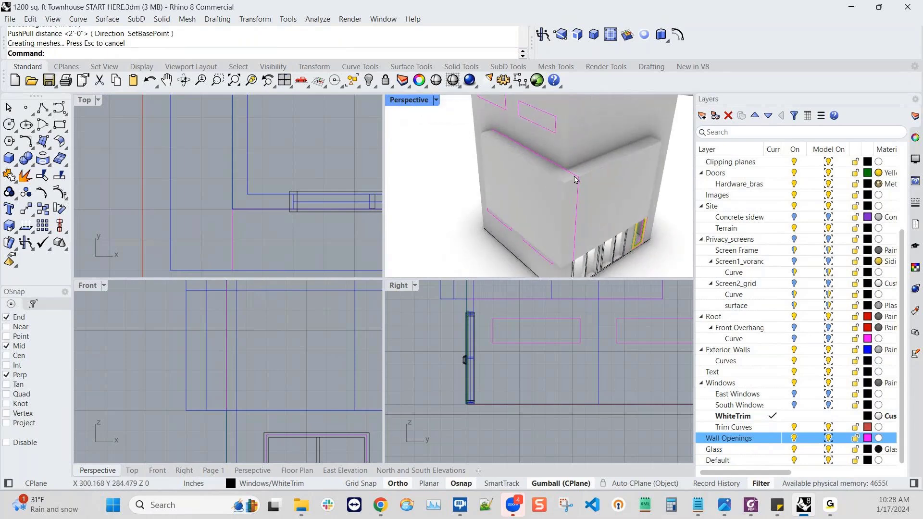
click(577, 185)
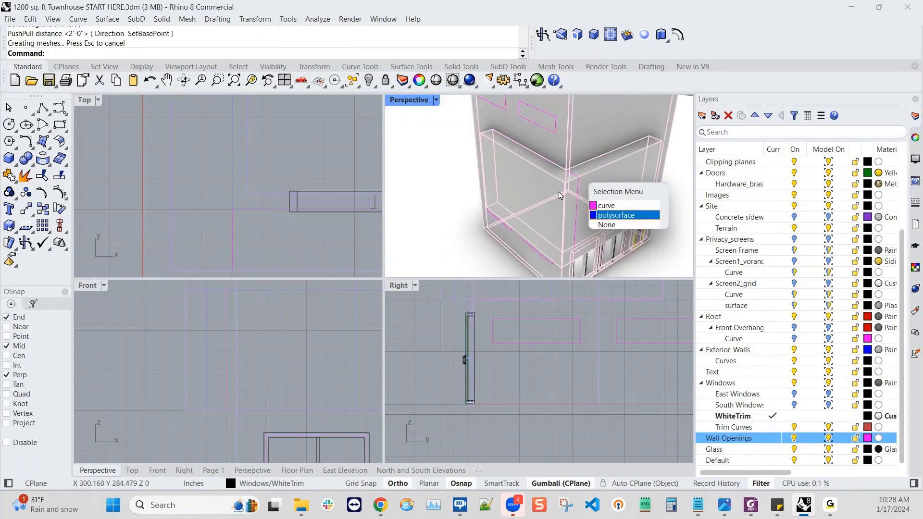
click(605, 206)
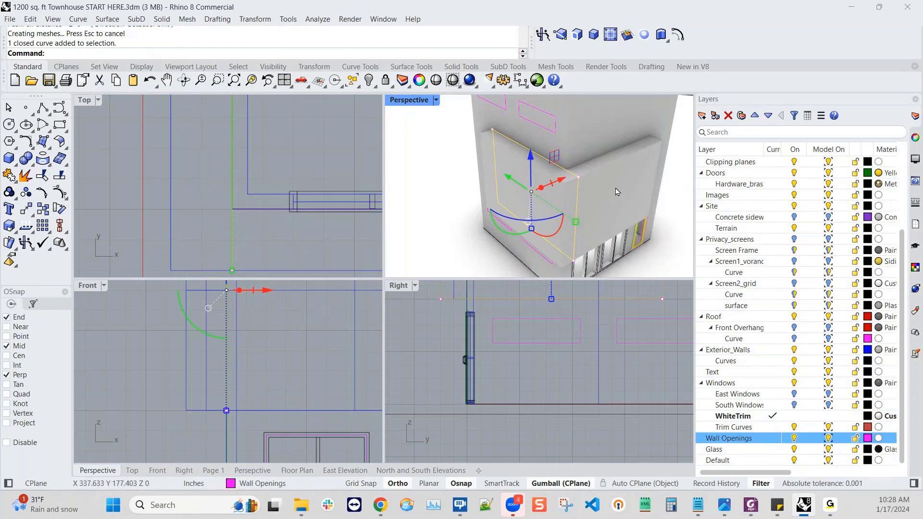
click(369, 83)
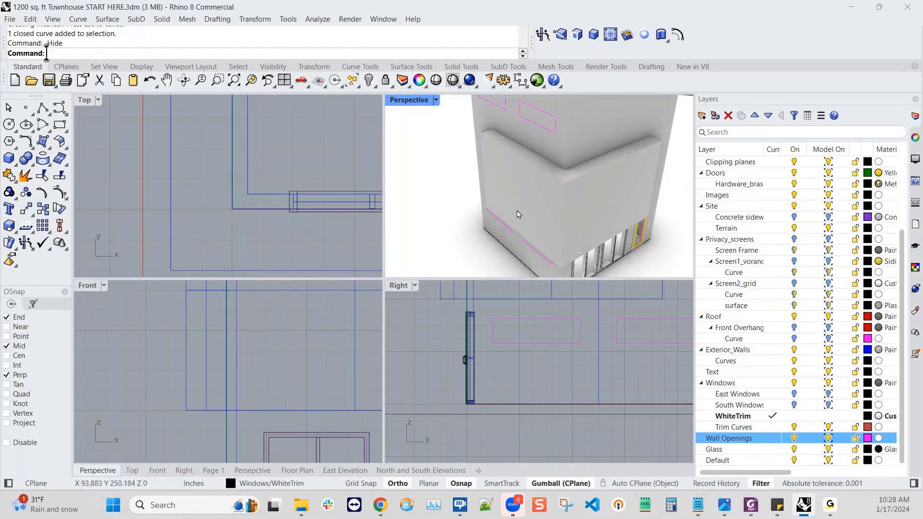
- Maximize the Perspective view and examine the projecting volume's front face above the entrance
right_drag(520, 215, 416, 194)
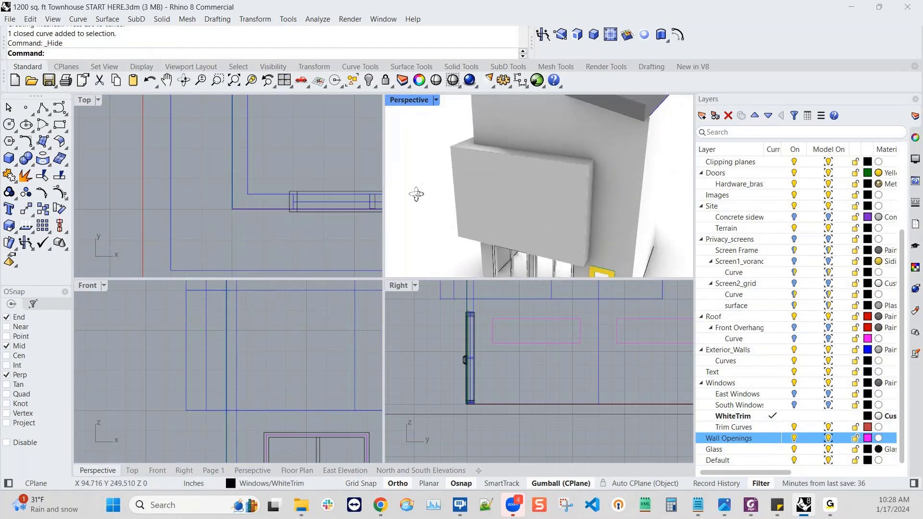
scroll(550, 221, up, 3)
right_drag(551, 219, 584, 196)
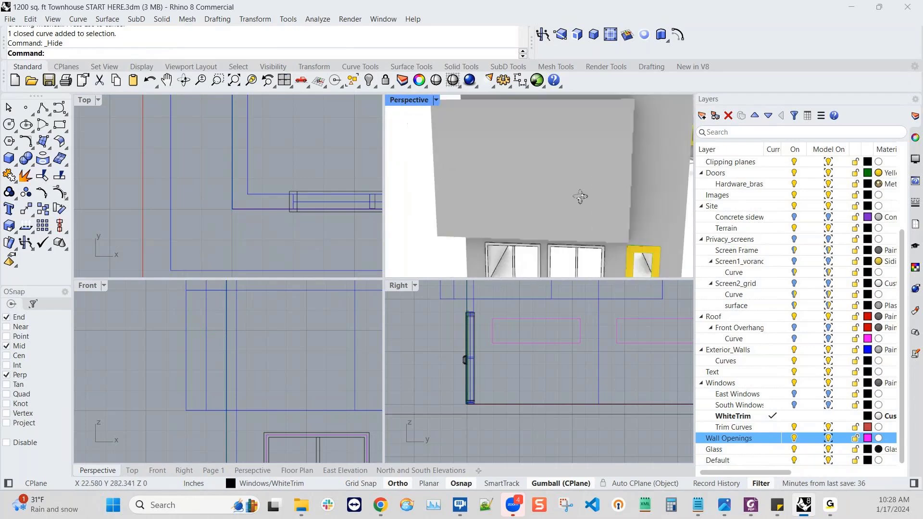
double_click(418, 102)
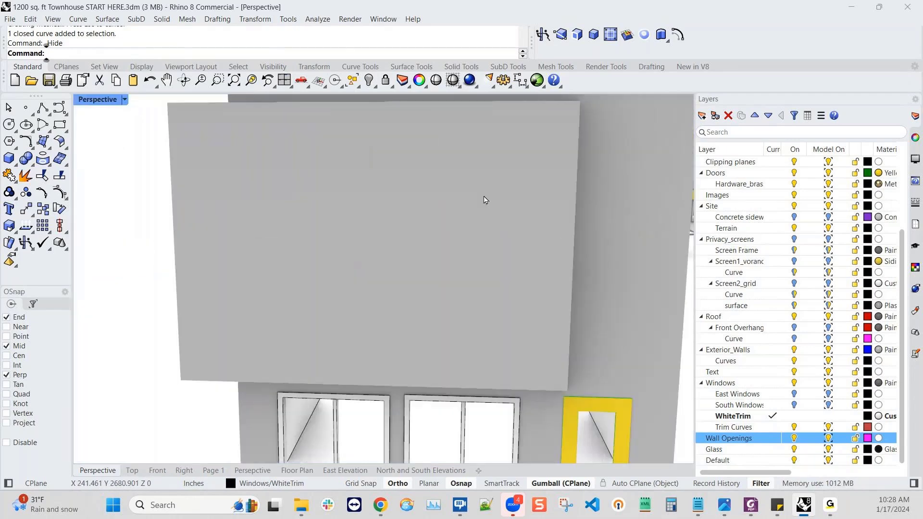
scroll(485, 200, down, 3)
shift+right_drag(492, 221, 470, 242)
right_drag(547, 192, 530, 167)
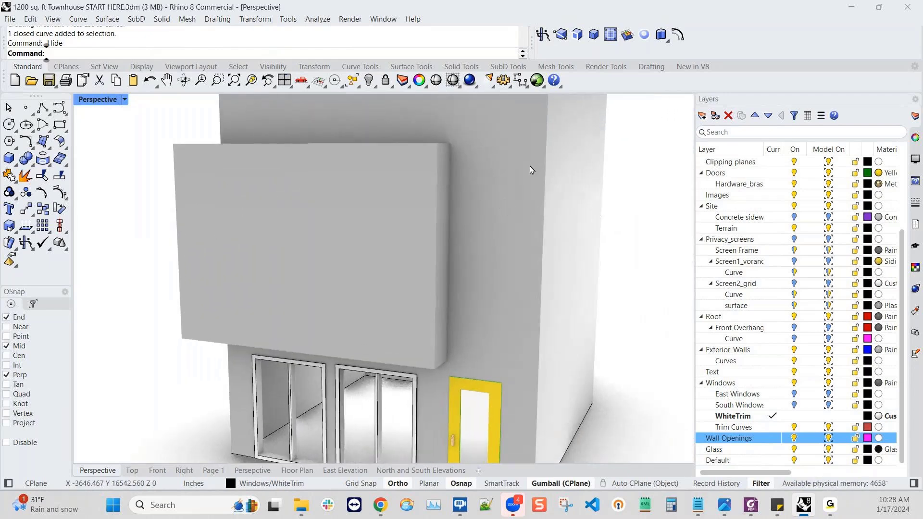
- Inset the front face of the projecting volume by 24 inches
click(611, 36)
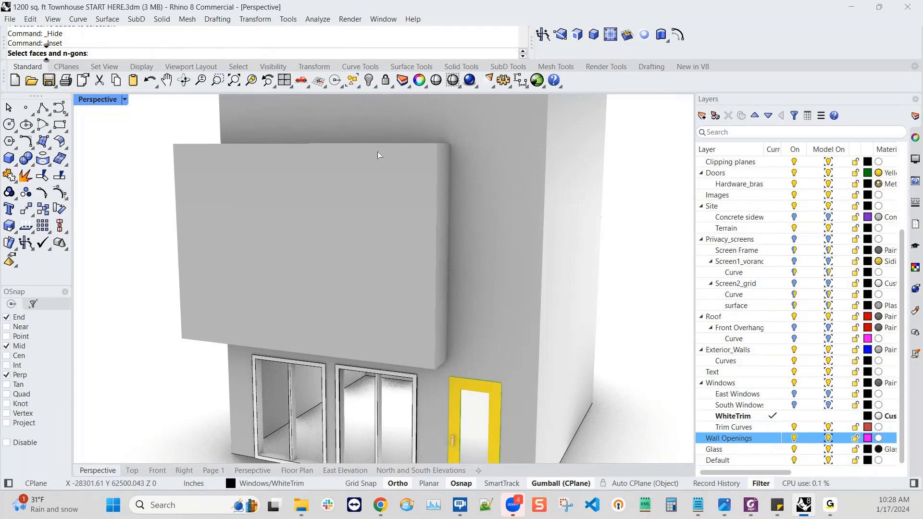
right_click(304, 204)
right_drag(301, 203, 355, 210)
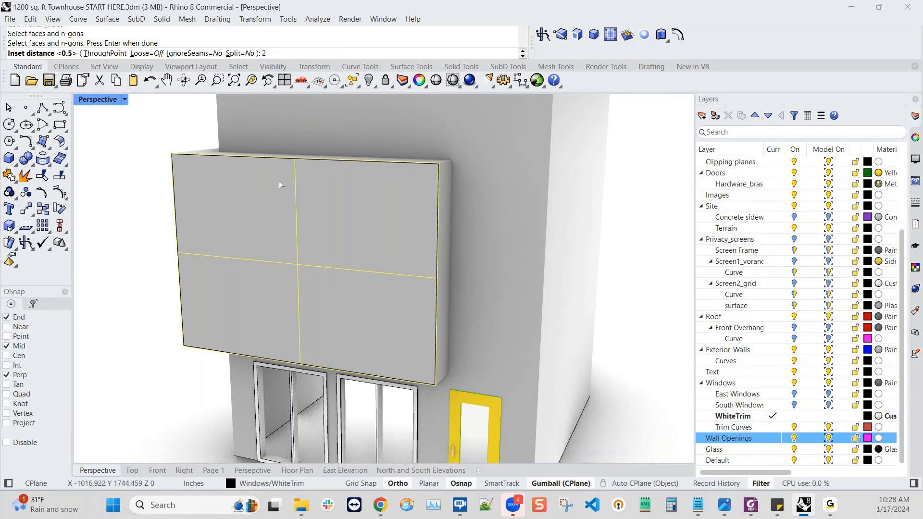
text(24)
key(Return)
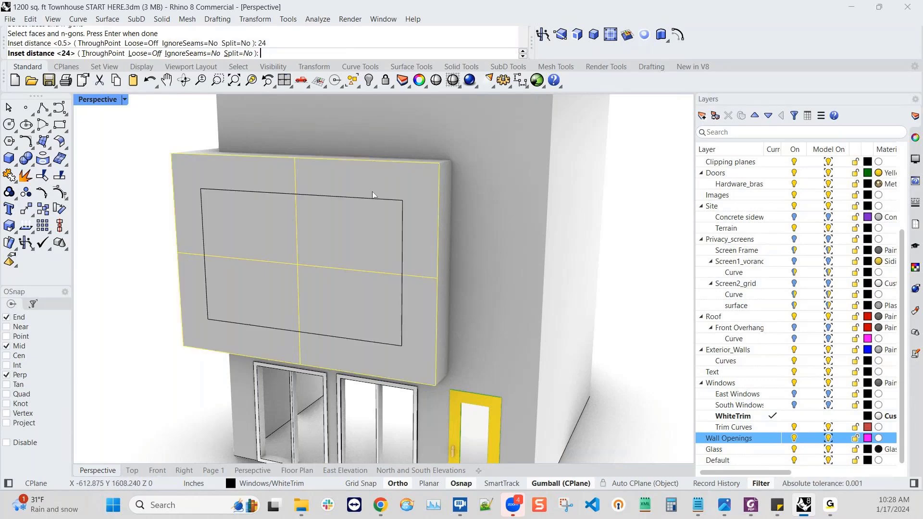
right_drag(334, 244, 396, 263)
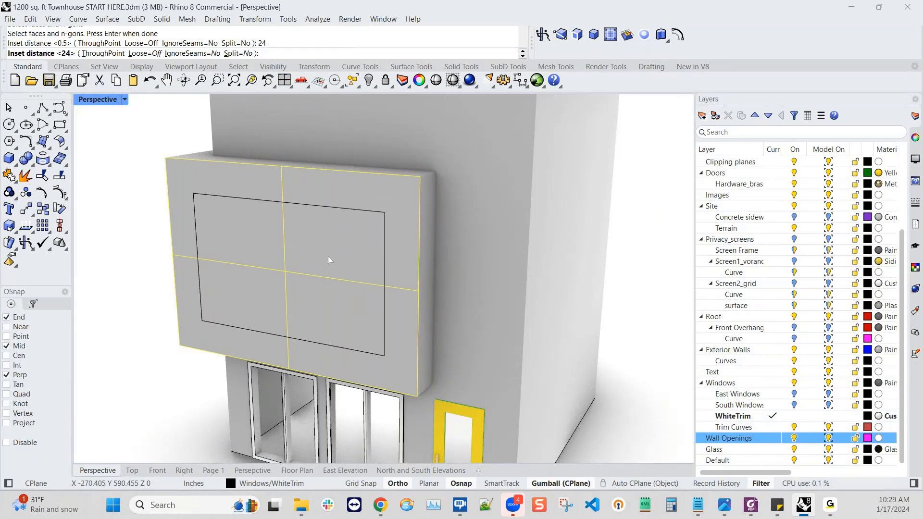
key(Return)
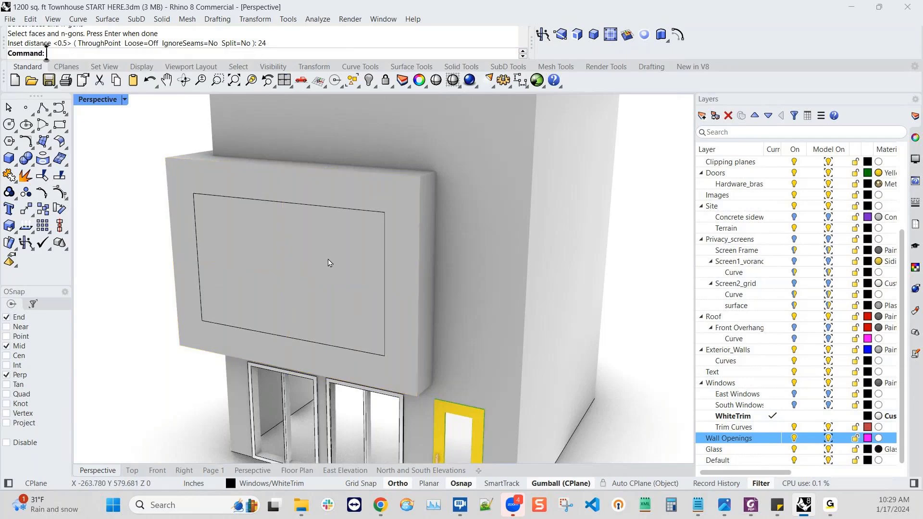
- Move the inset rectangle 1 inch along the X axis with the gumball, then deselect it
click(386, 281)
click(415, 310)
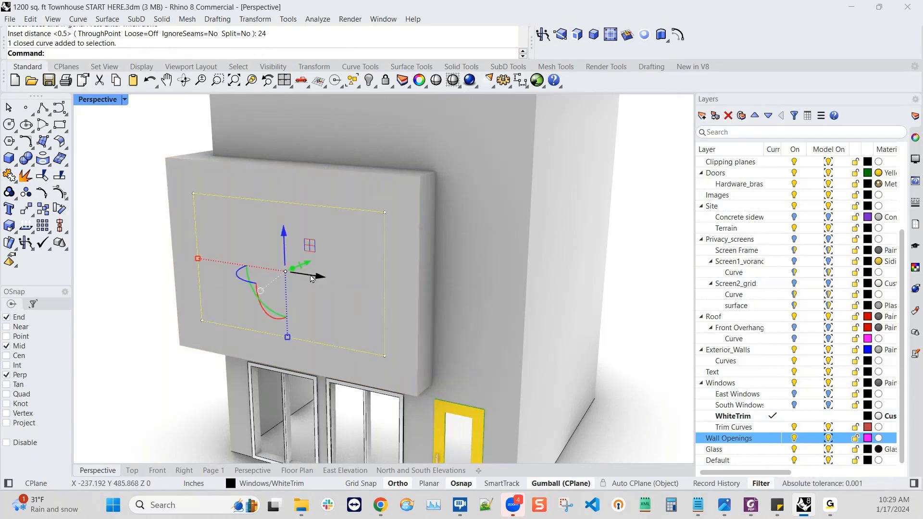
click(311, 281)
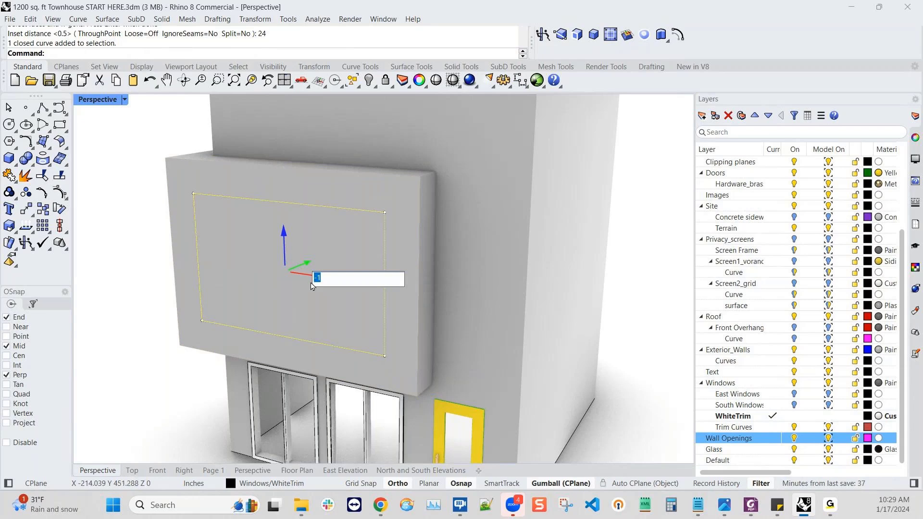
key(Return)
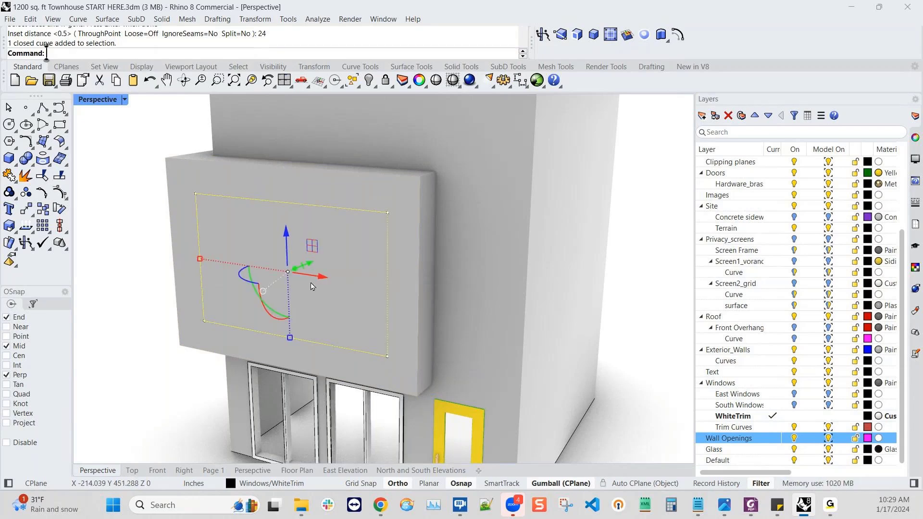
right_drag(309, 298, 358, 294)
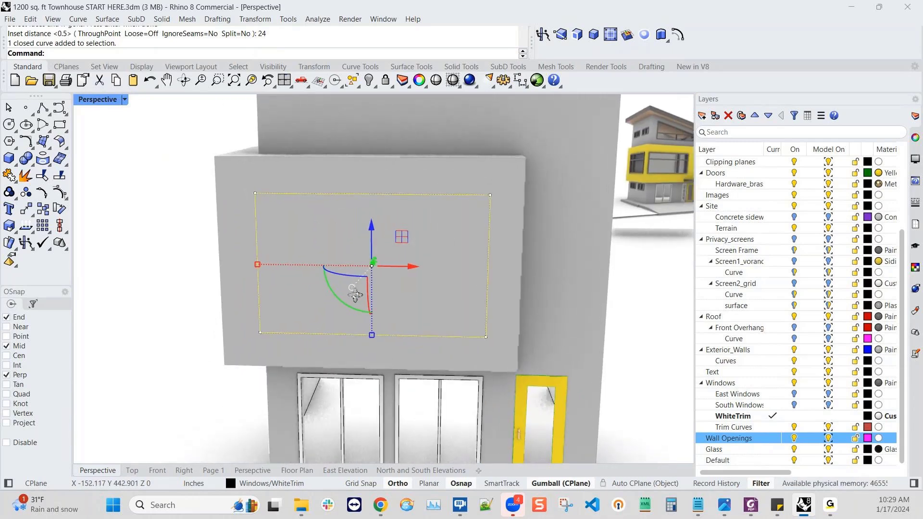
right_drag(424, 231, 436, 364)
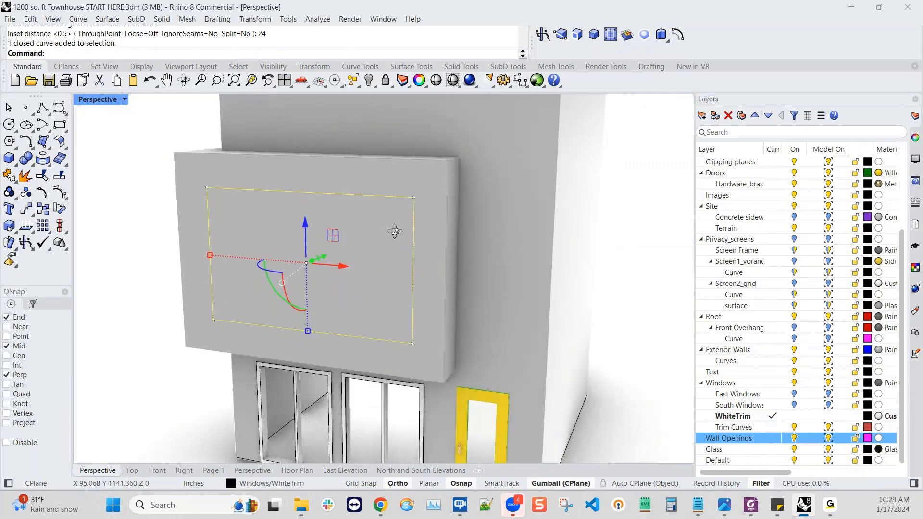
key(Escape)
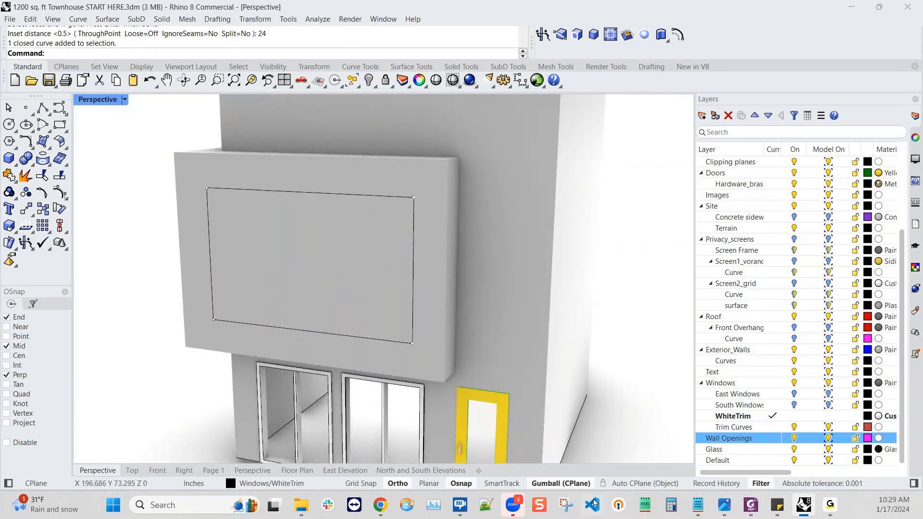
- Explode the inset rectangle on the projecting front face into separate segments
click(298, 192)
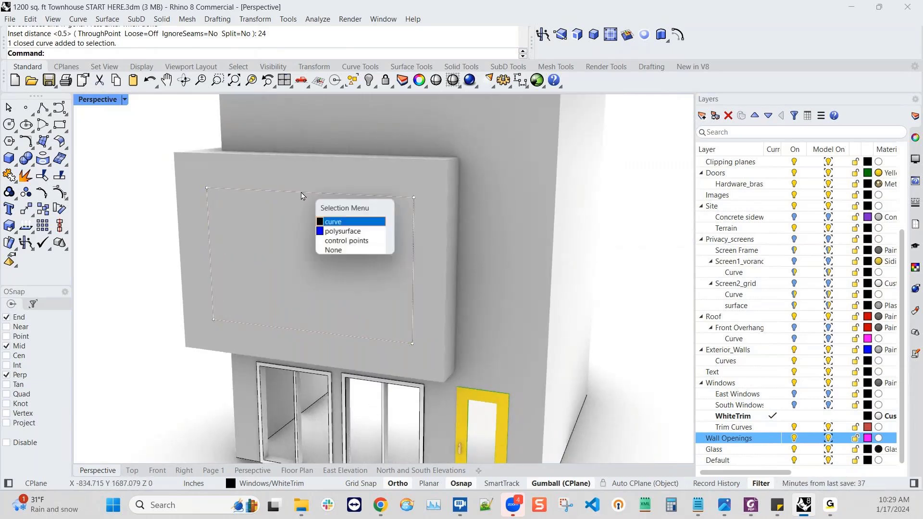
click(334, 222)
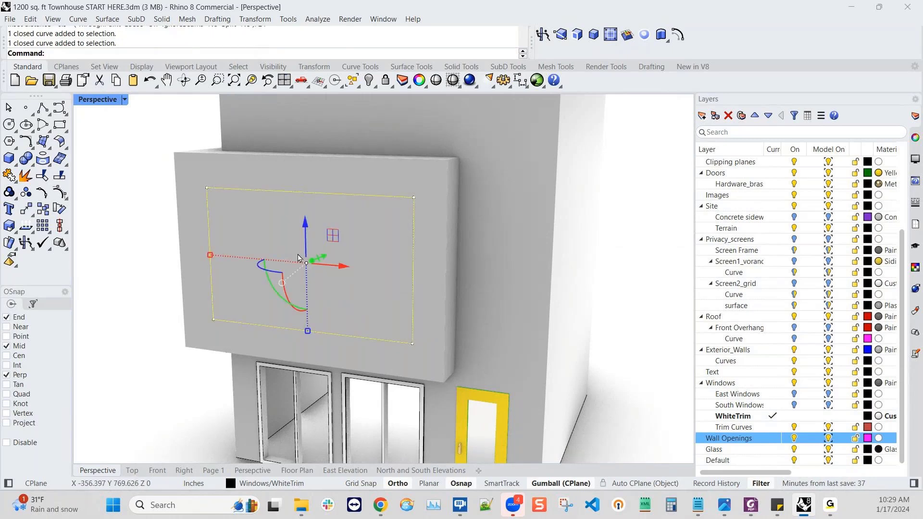
click(25, 176)
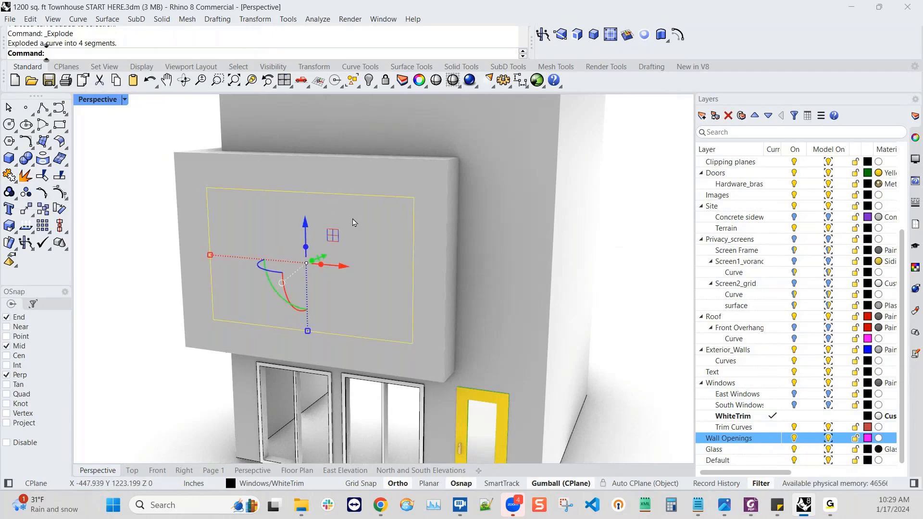
scroll(351, 224, down, 2)
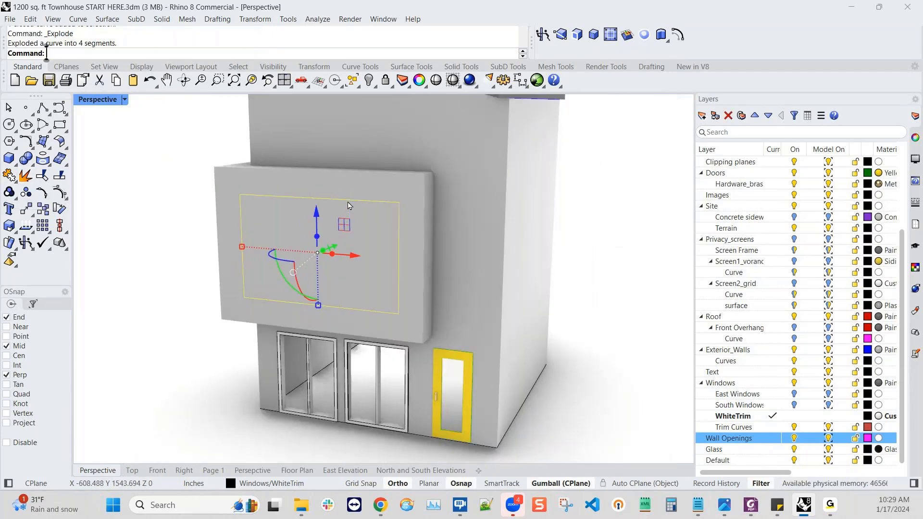
key(Escape)
click(384, 203)
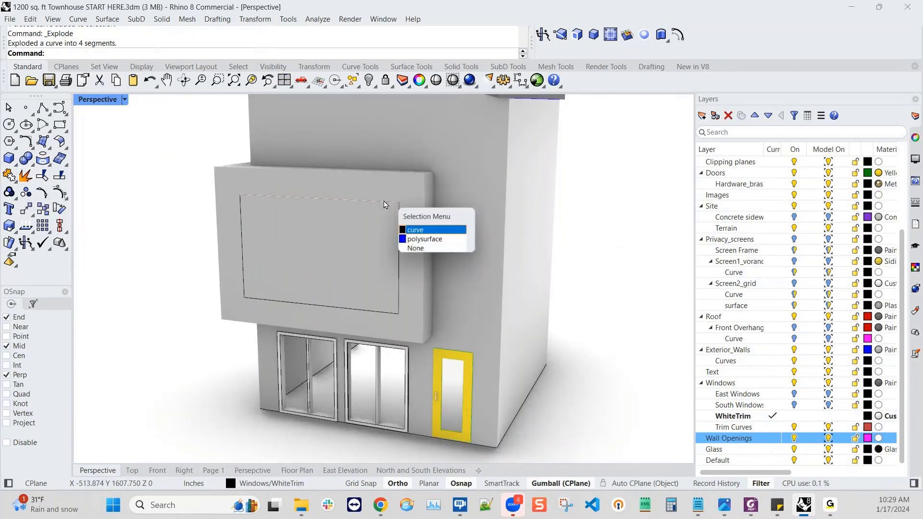
click(412, 233)
right_drag(456, 292, 445, 286)
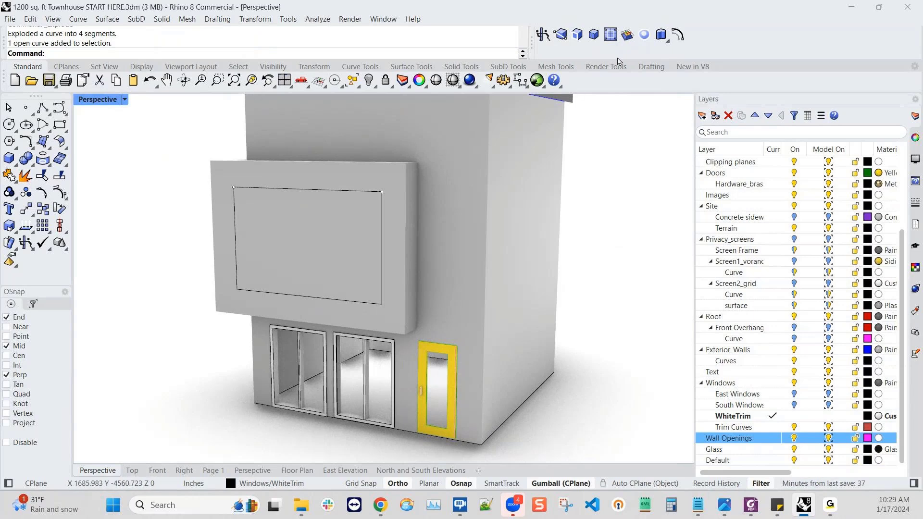
click(677, 35)
click(338, 190)
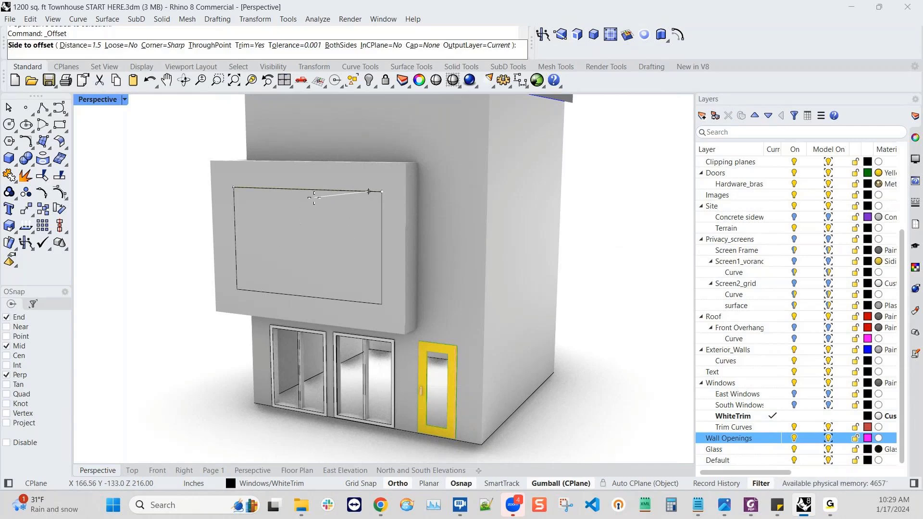
click(338, 241)
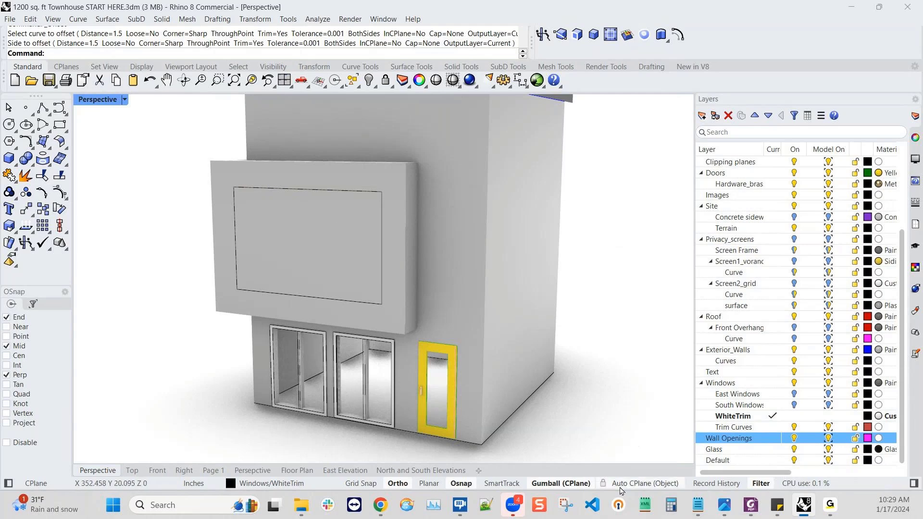
- Enable Auto CPlane (Object) and align the construction plane to the front face of the projecting volume
click(635, 484)
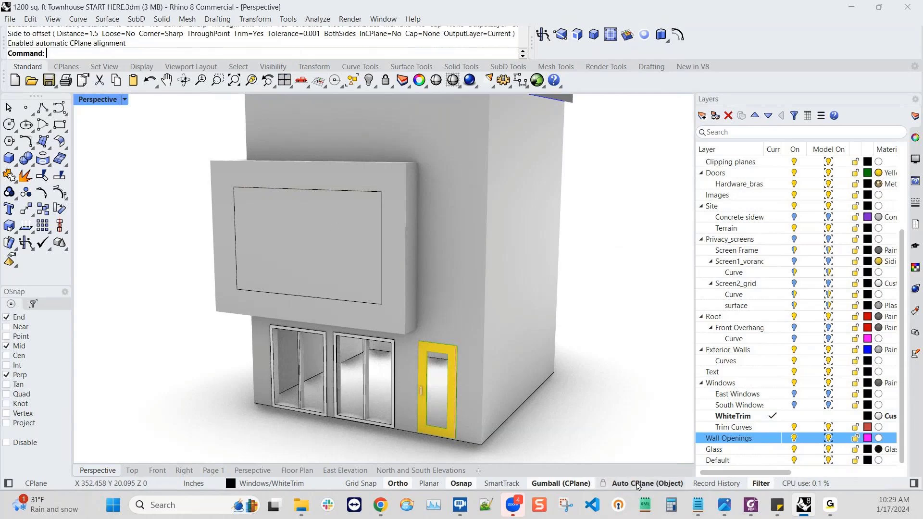
click(308, 256)
key(Escape)
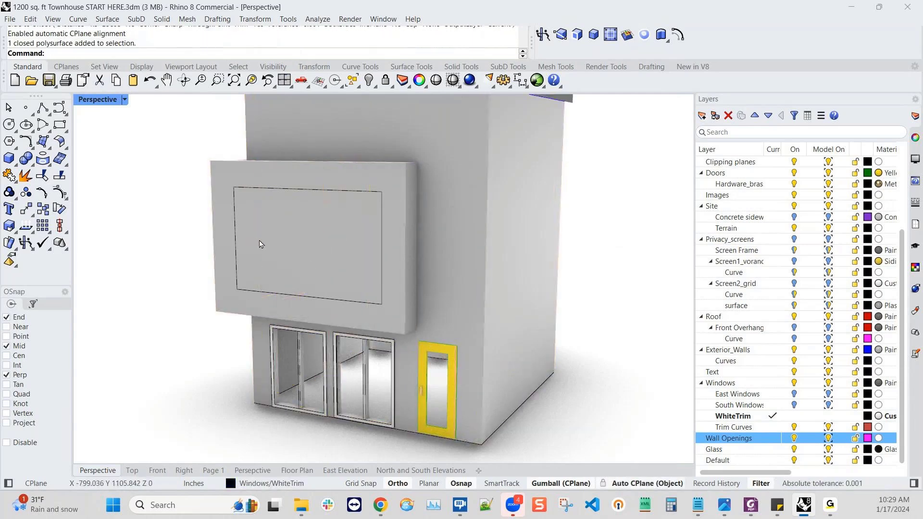
click(260, 243)
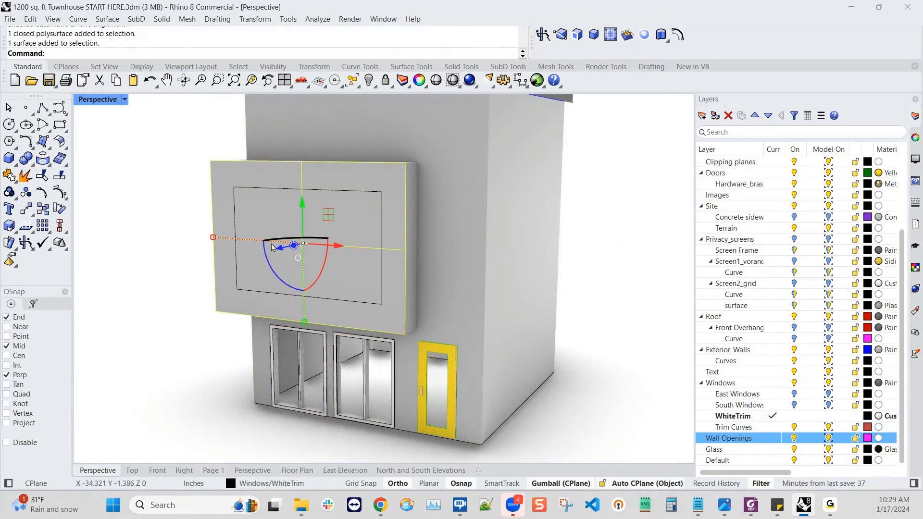
- Switch the Perspective view to Shaded display mode, framing the inset outline on the projecting volume's front face
right_click(271, 243)
right_drag(272, 159, 259, 179)
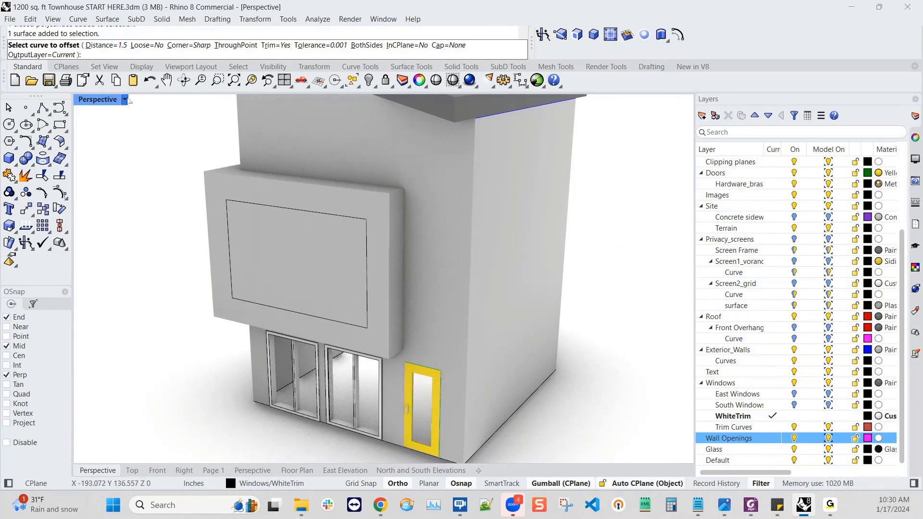
click(125, 99)
click(166, 97)
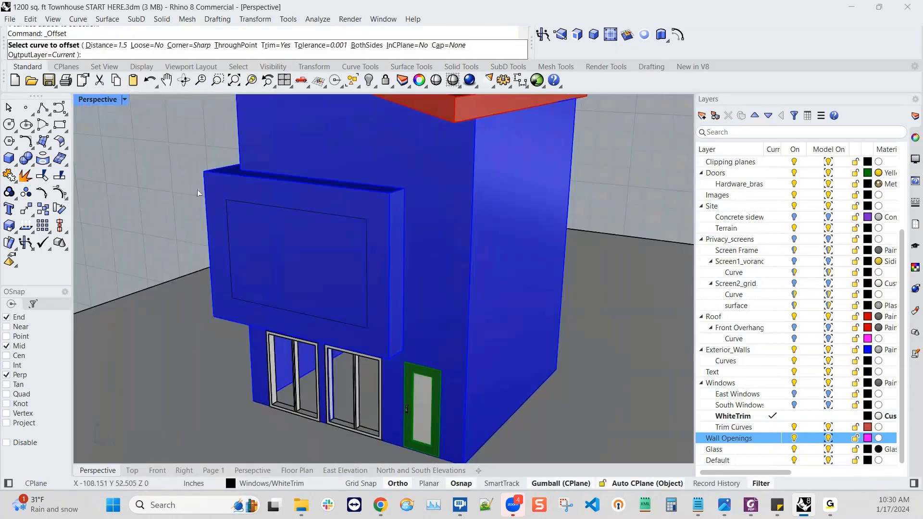
scroll(255, 243, up, 3)
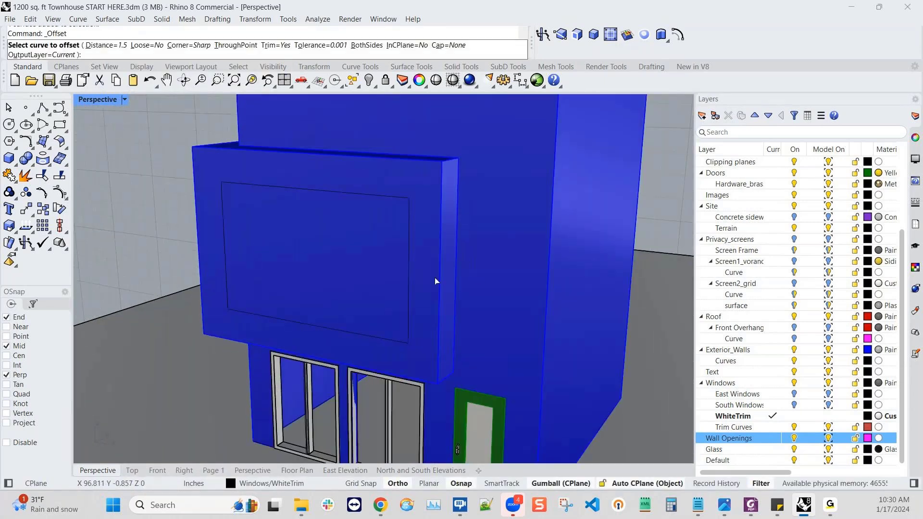
right_drag(434, 278, 494, 102)
- Offset the inset outline's top edge downward and its right edge inward by 24 inches each on the front face
key(Escape)
key(Return)
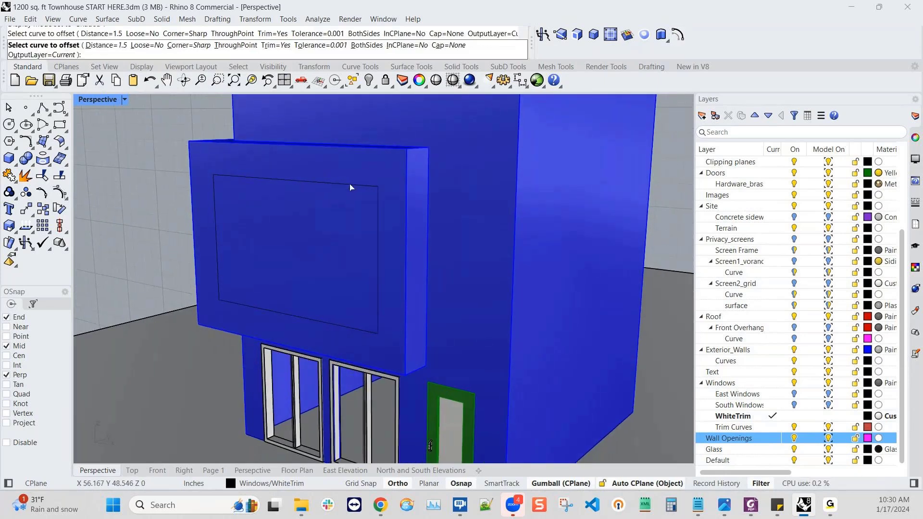
click(350, 183)
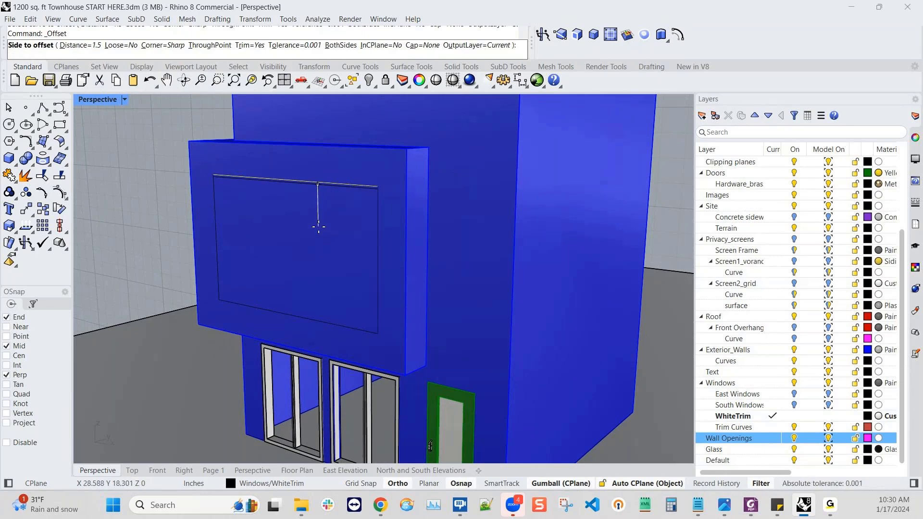
text(24)
key(Return)
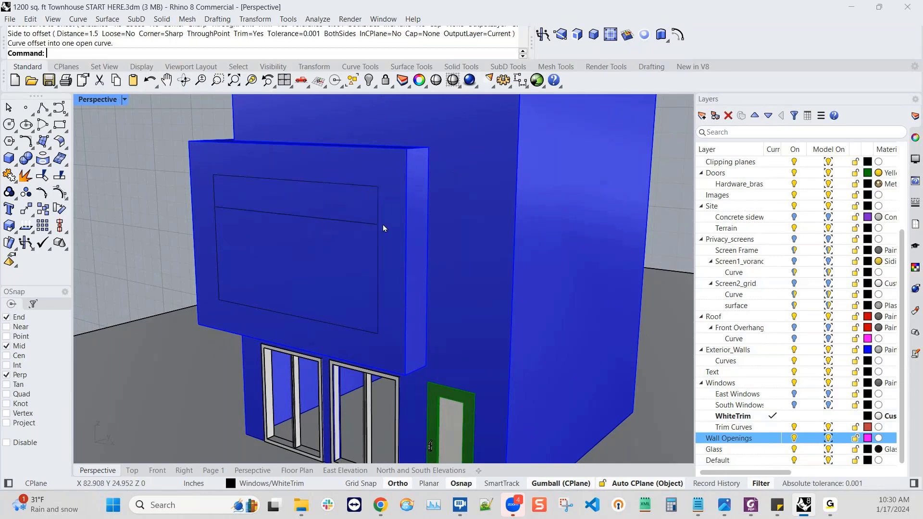
click(377, 241)
click(410, 270)
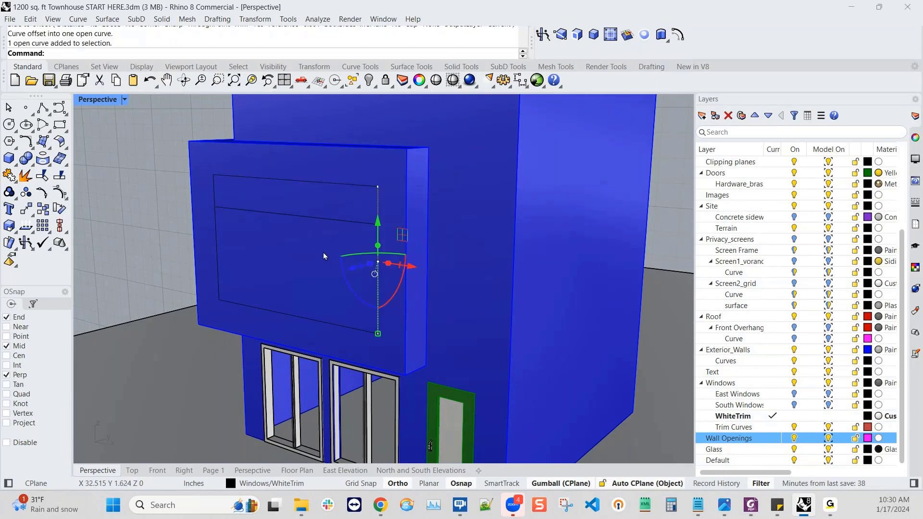
- Offset the interior horizontal line downward and the interior vertical line to the left by 6 inches each to form two mullion bands
click(316, 220)
key(Return)
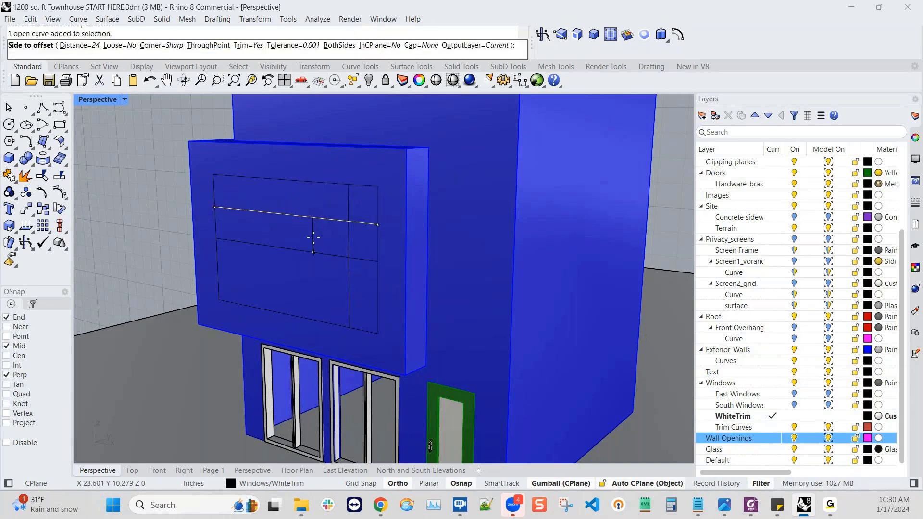
click(313, 238)
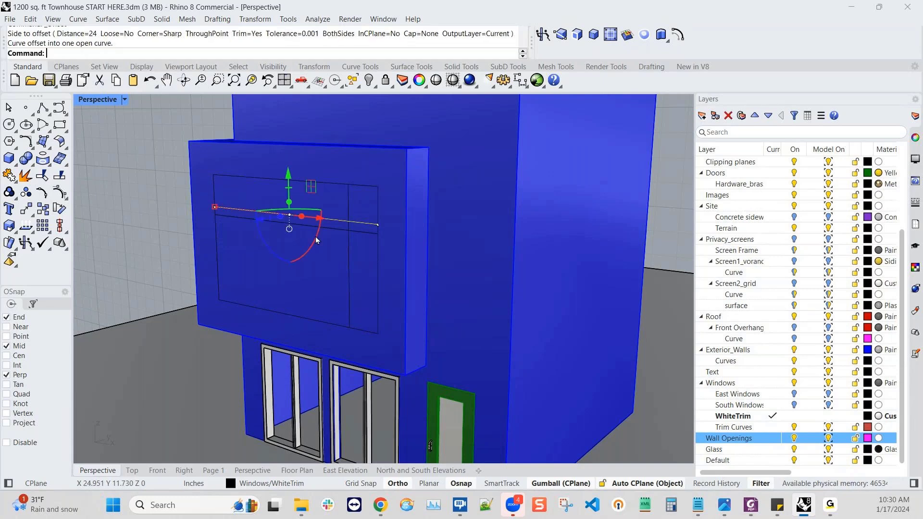
click(347, 261)
click(380, 291)
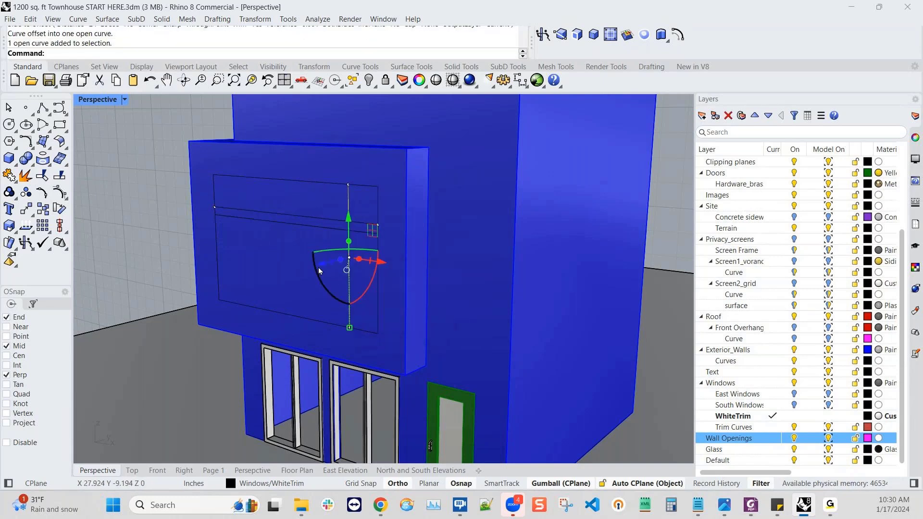
key(Return)
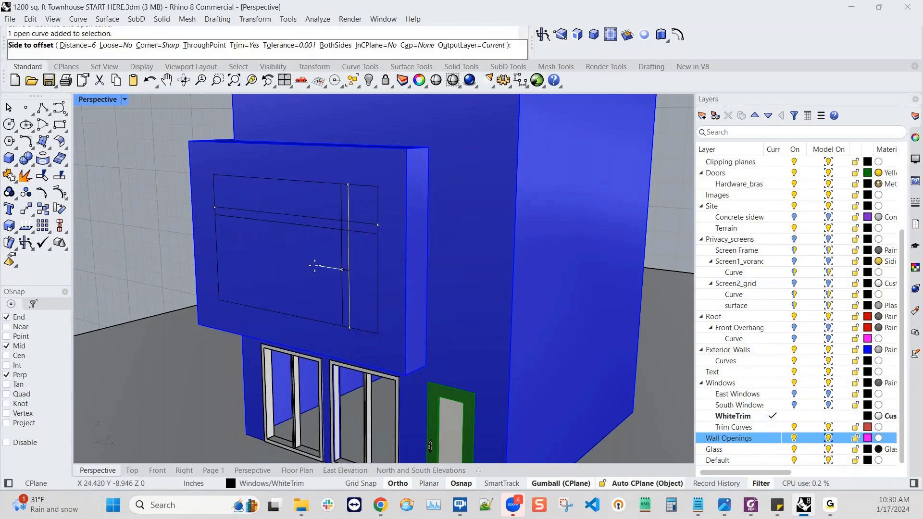
click(314, 266)
key(Escape)
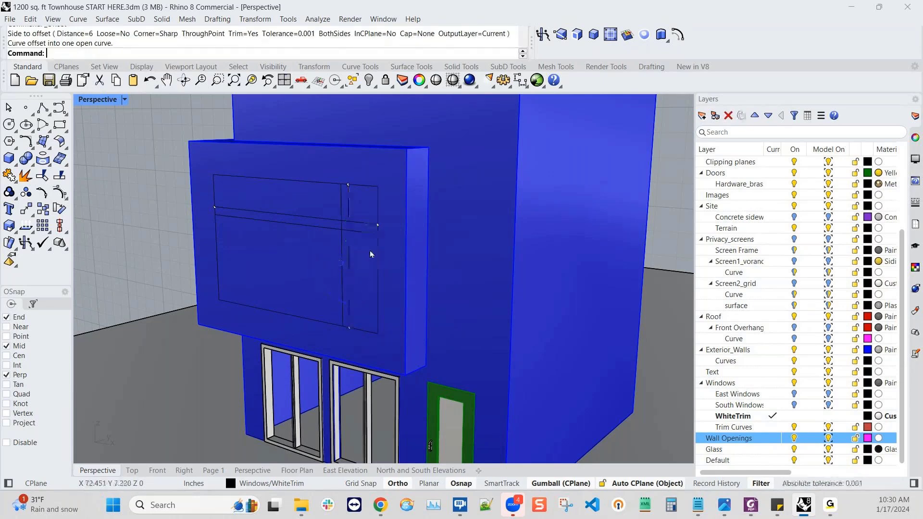
- Join the four outer edge segments of the inset outline into one closed rectangle
scroll(366, 255, down, 2)
right_drag(365, 255, 321, 295)
scroll(320, 295, up, 2)
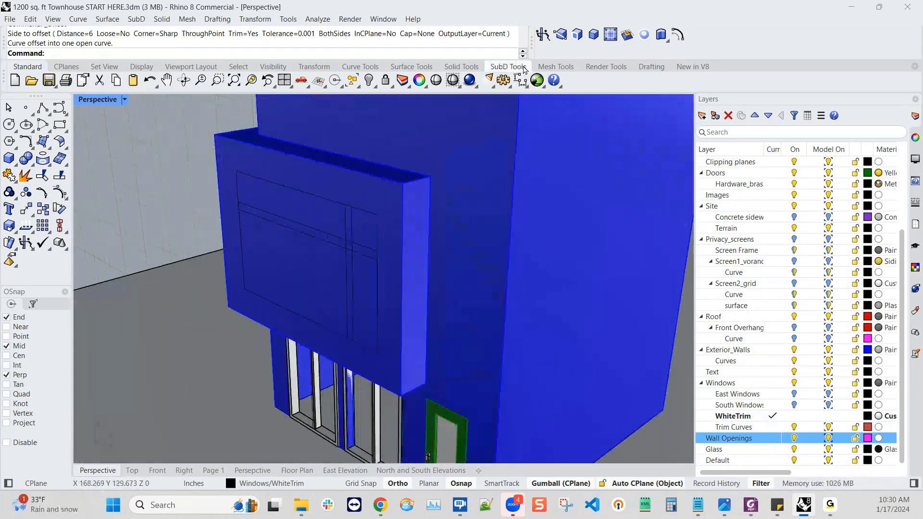
right_drag(406, 183, 289, 201)
click(355, 194)
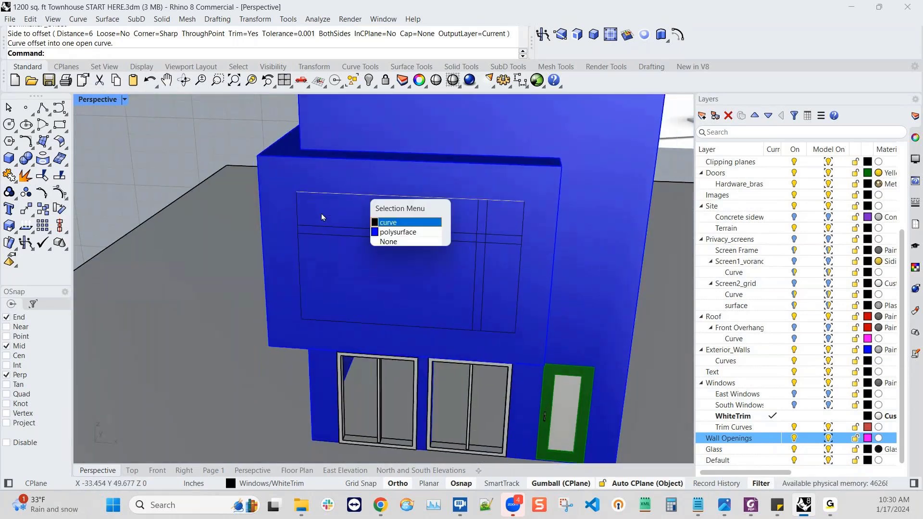
click(406, 222)
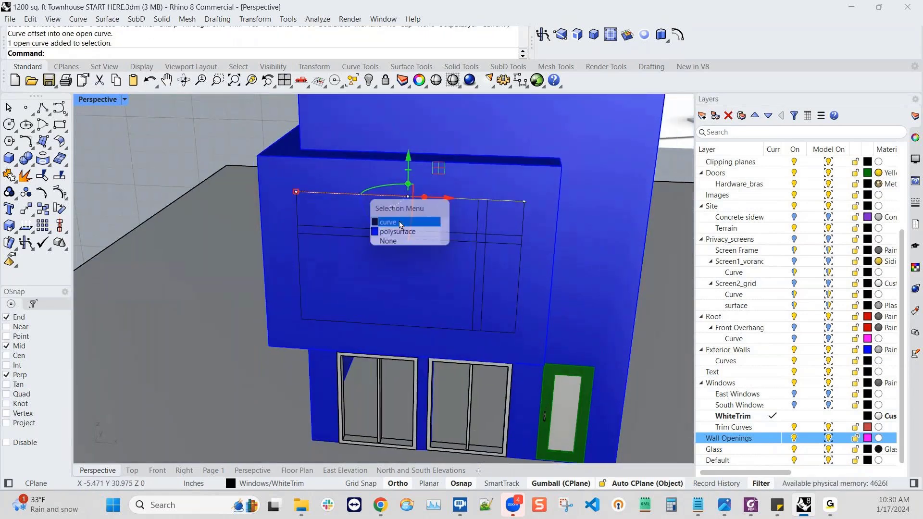
shift+click(300, 269)
click(320, 295)
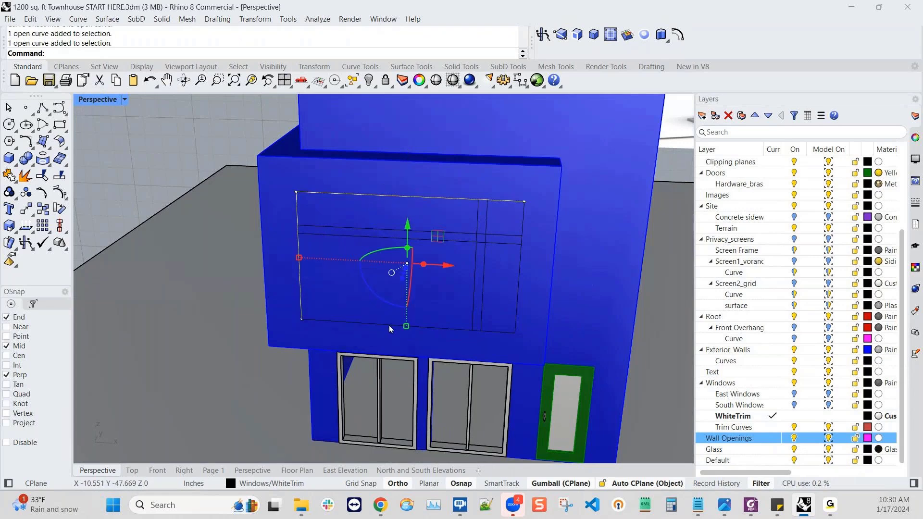
shift+click(390, 326)
click(415, 356)
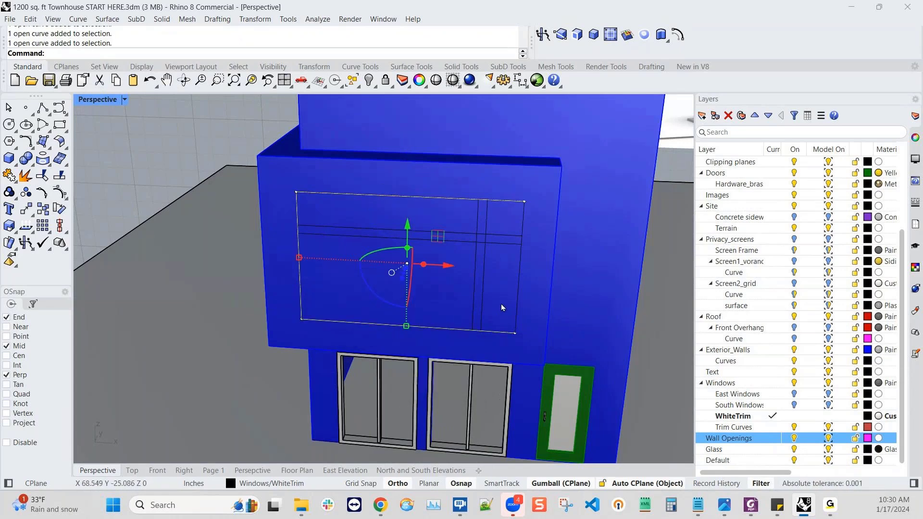
shift+click(517, 308)
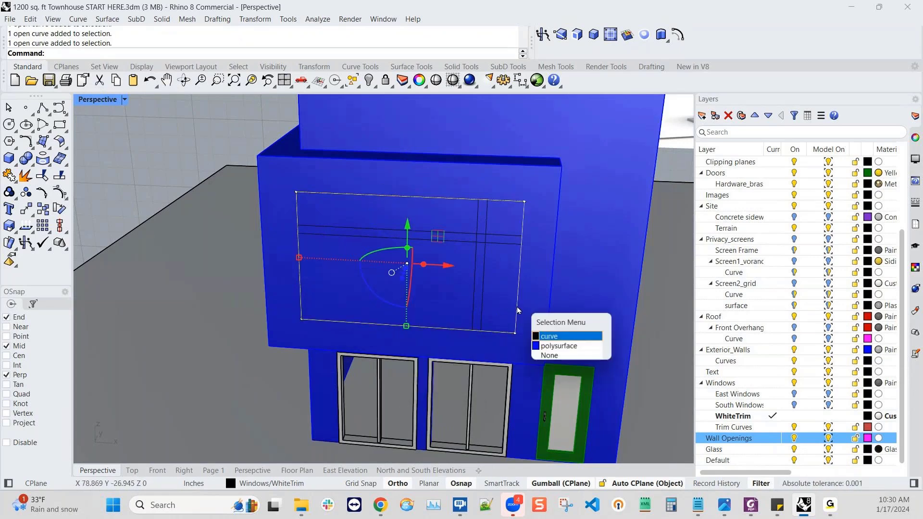
click(547, 330)
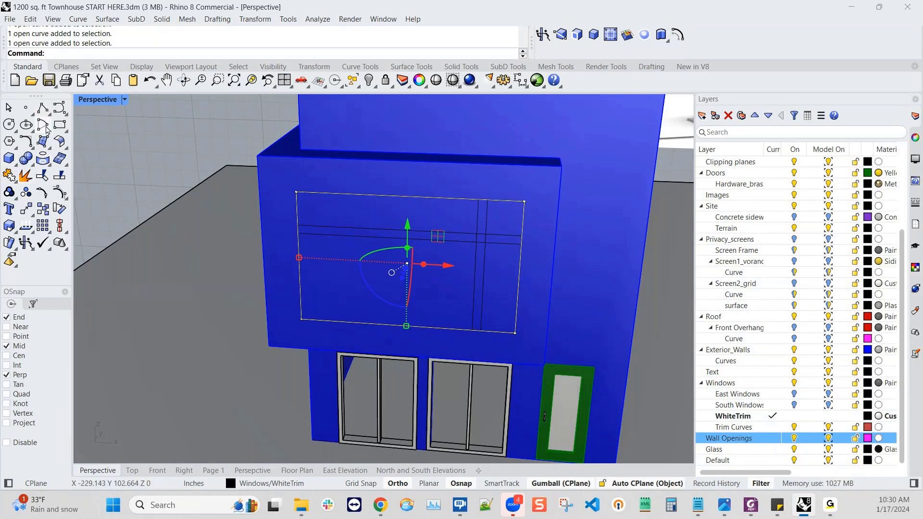
click(10, 177)
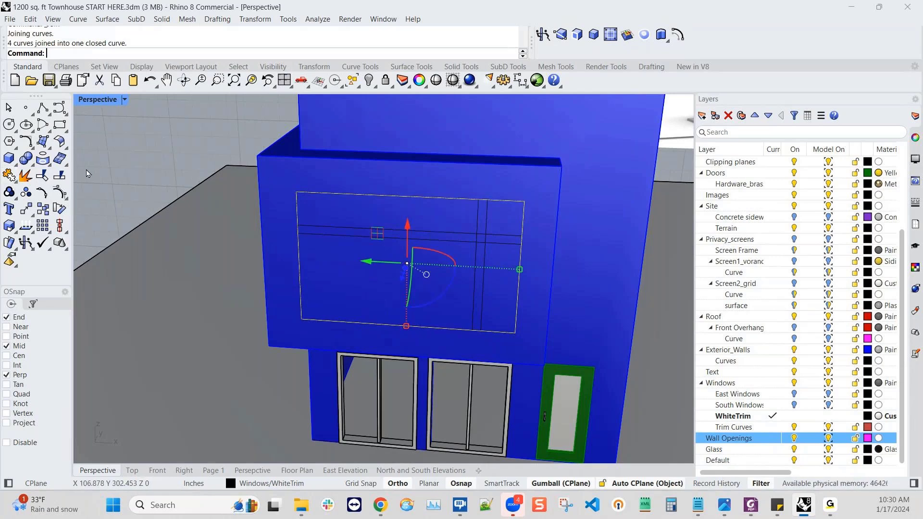
- Offset the joined rectangle slightly outward on the front face to form a thin surrounding frame outline
click(679, 35)
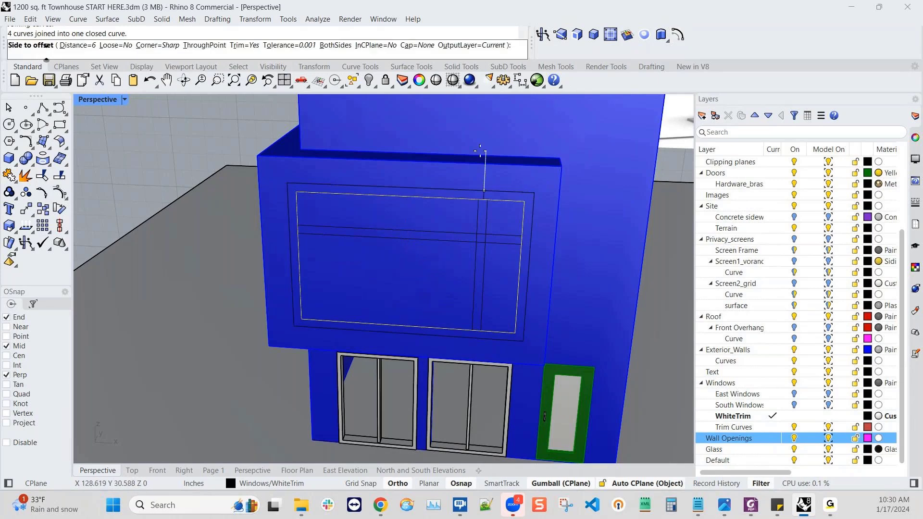
click(475, 182)
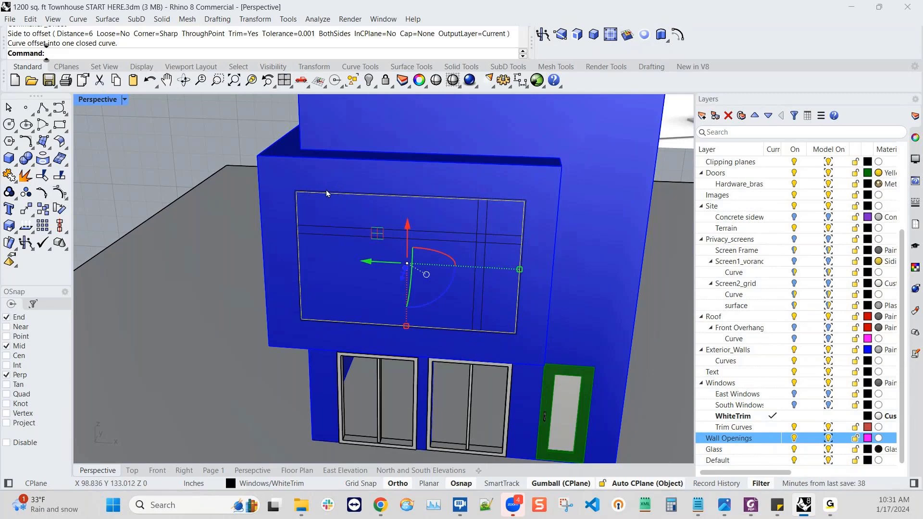
key(Escape)
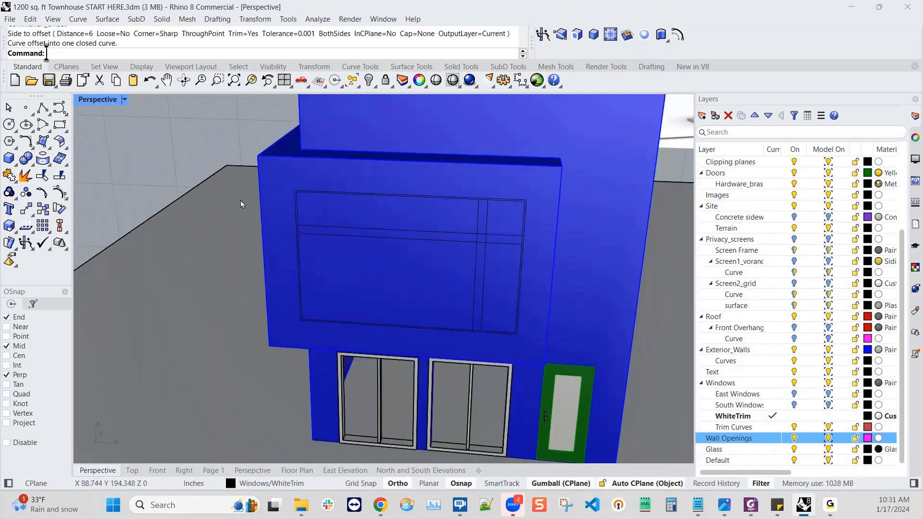
- Restore the four-viewport layout from the maximized perspective view
double_click(104, 102)
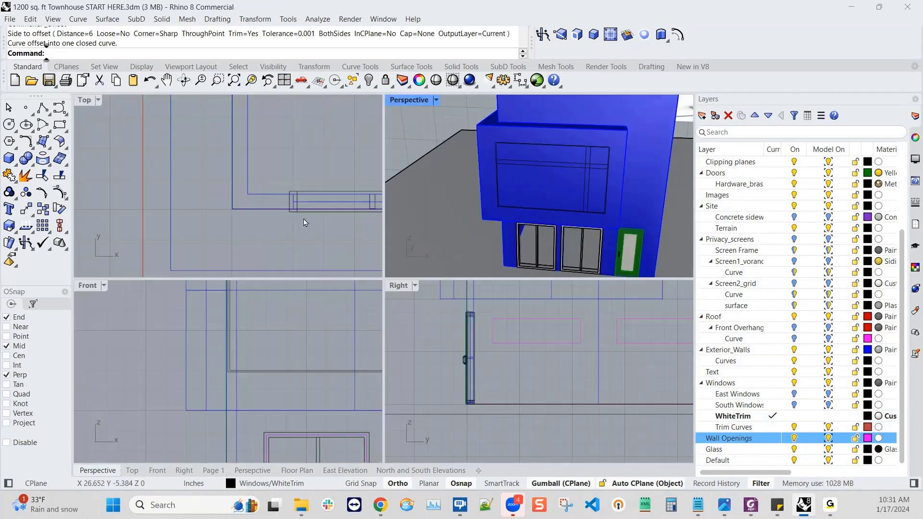
right_drag(304, 218, 205, 221)
scroll(249, 202, down, 5)
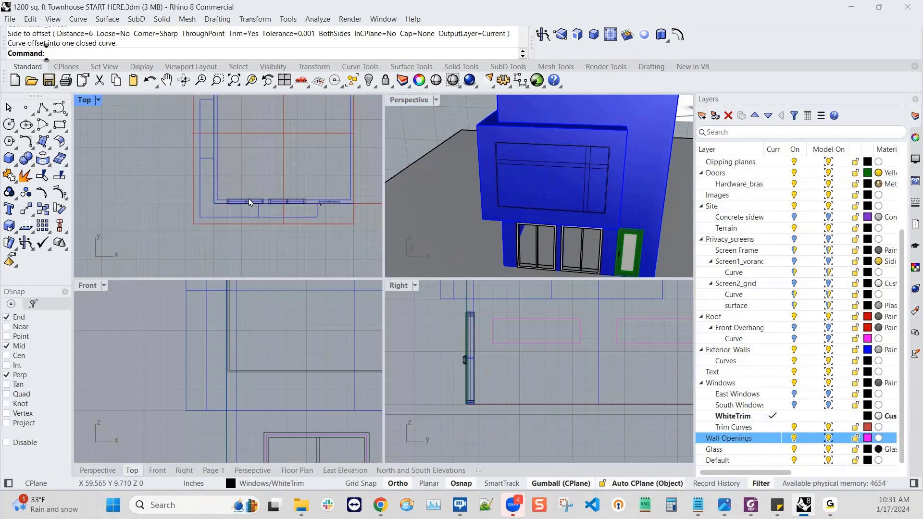
scroll(281, 351, down, 8)
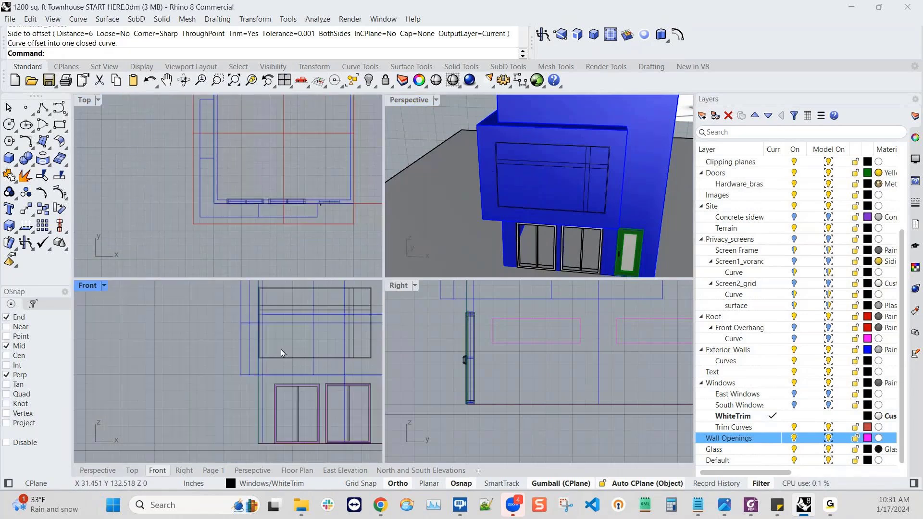
- Mirror a copy of the six front window curves onto the volume's side face across a 45° plan line through the inner wall corner
right_drag(282, 361, 175, 394)
drag(110, 318, 270, 399)
right_drag(495, 200, 490, 222)
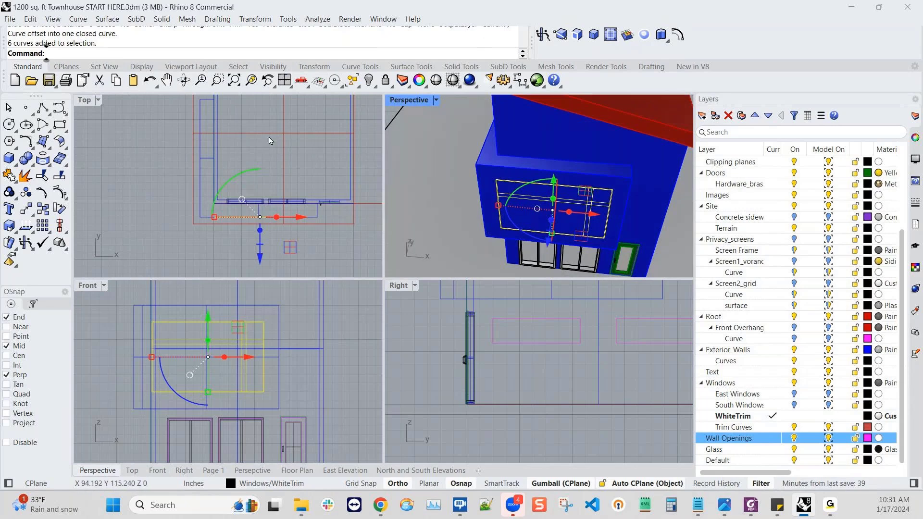
scroll(241, 178, up, 2)
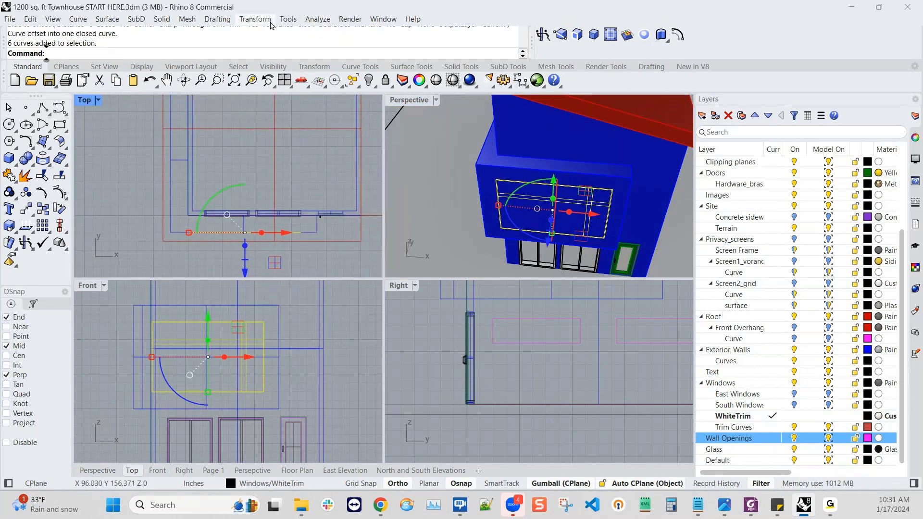
click(255, 19)
click(265, 110)
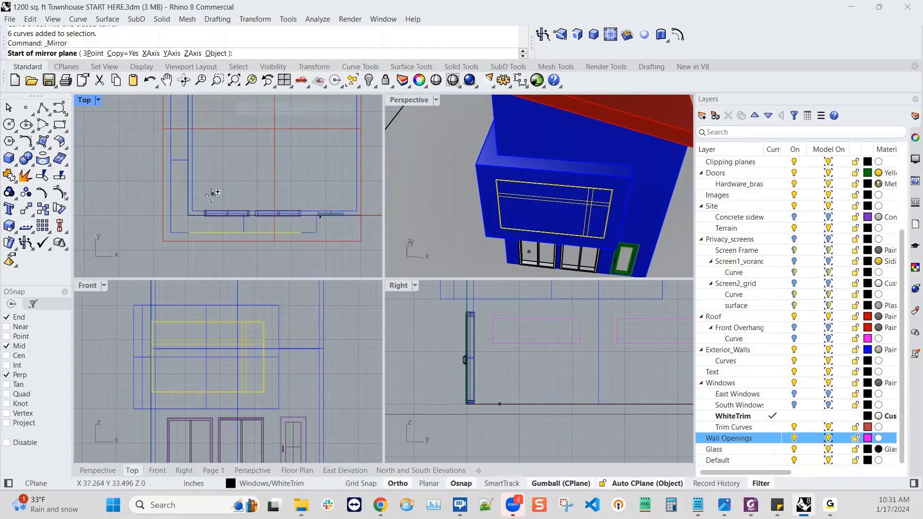
click(193, 211)
scroll(229, 170, up, 2)
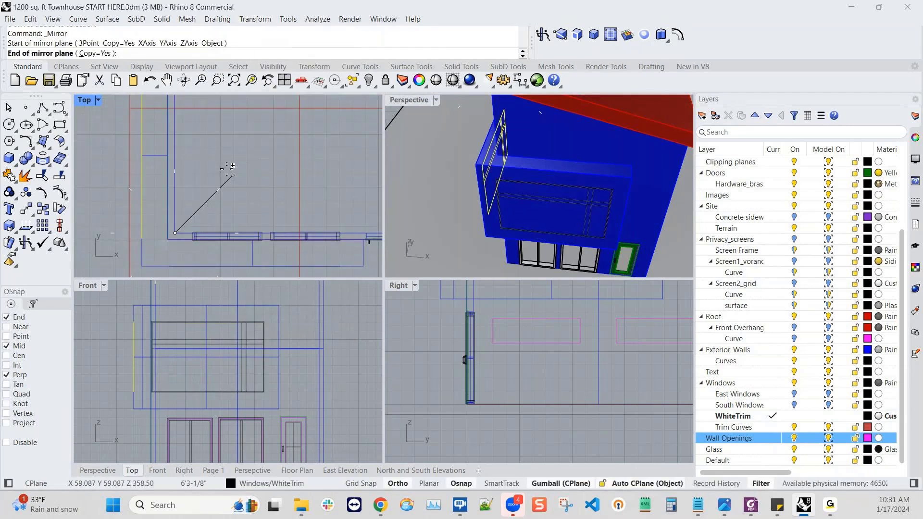
click(230, 169)
right_drag(449, 179, 560, 170)
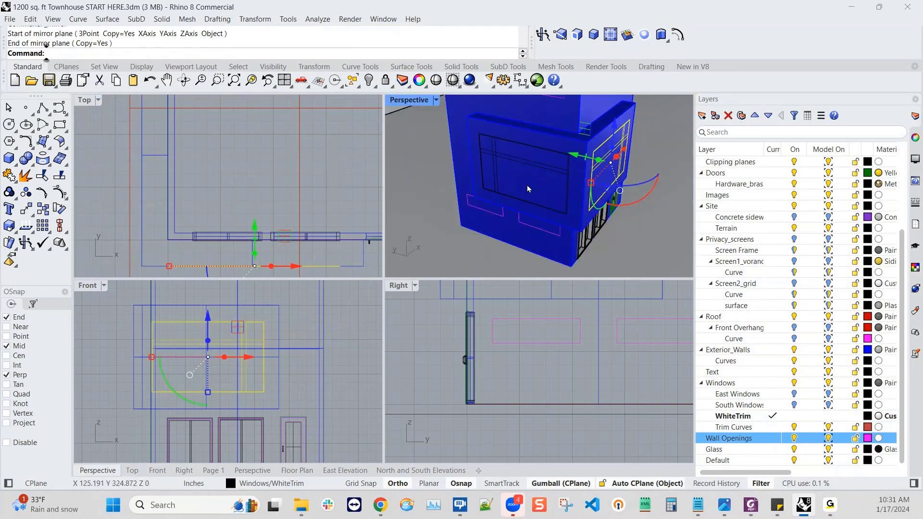
key(Escape)
right_drag(607, 186, 515, 184)
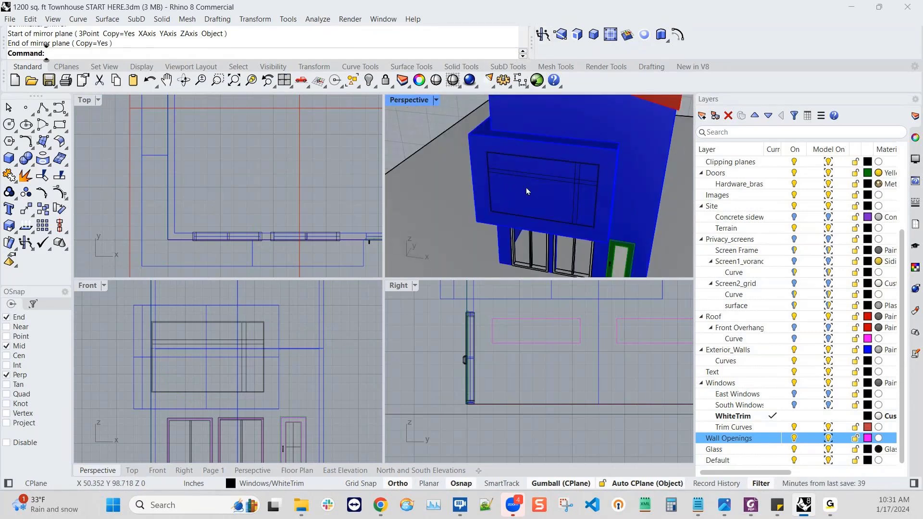
- Move one of the front face's closed window rectangles inward from the face, partway through the projecting volume's depth
scroll(526, 159, up, 5)
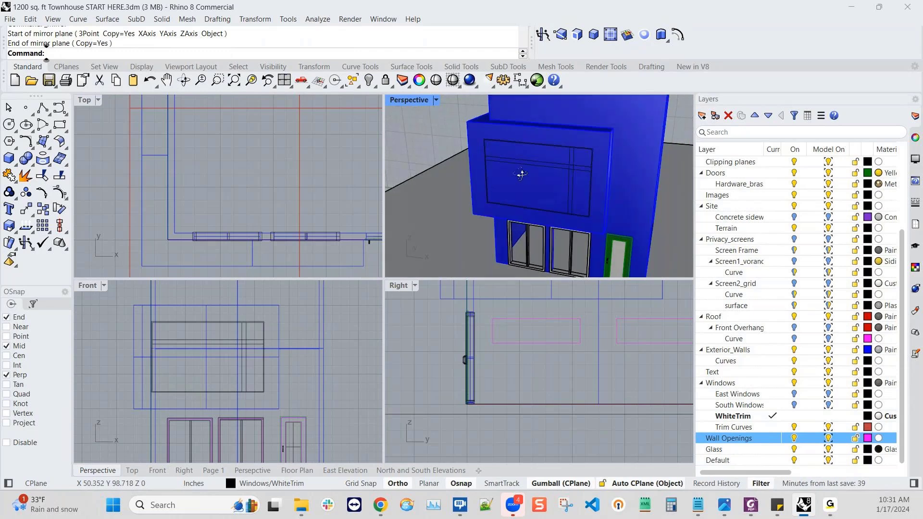
click(554, 141)
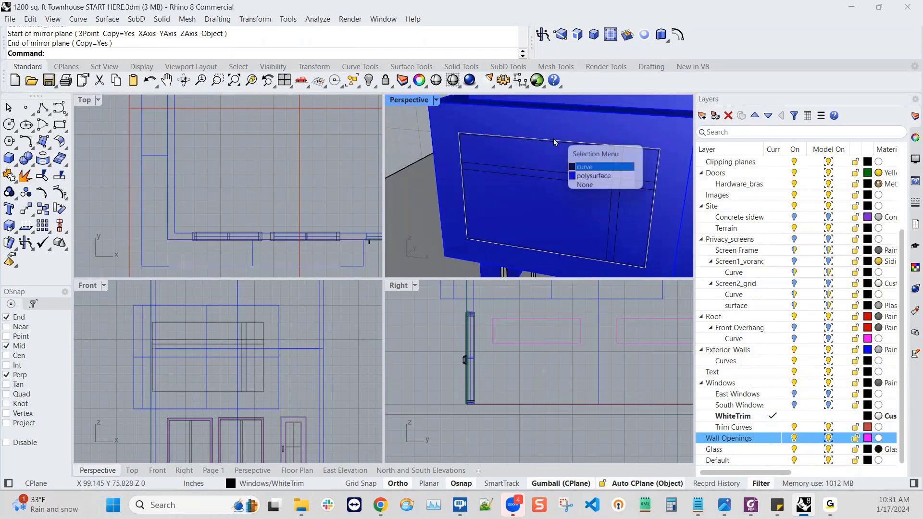
click(584, 169)
scroll(276, 247, up, 2)
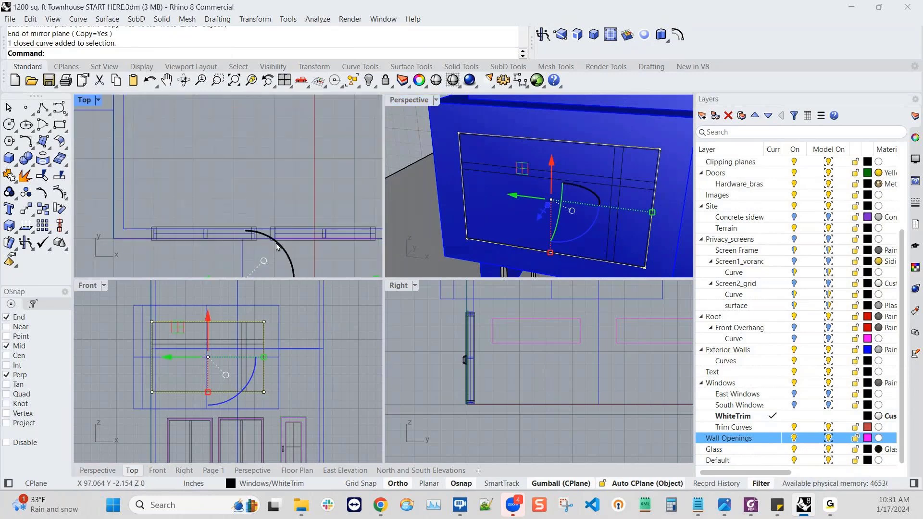
right_drag(279, 248, 272, 191)
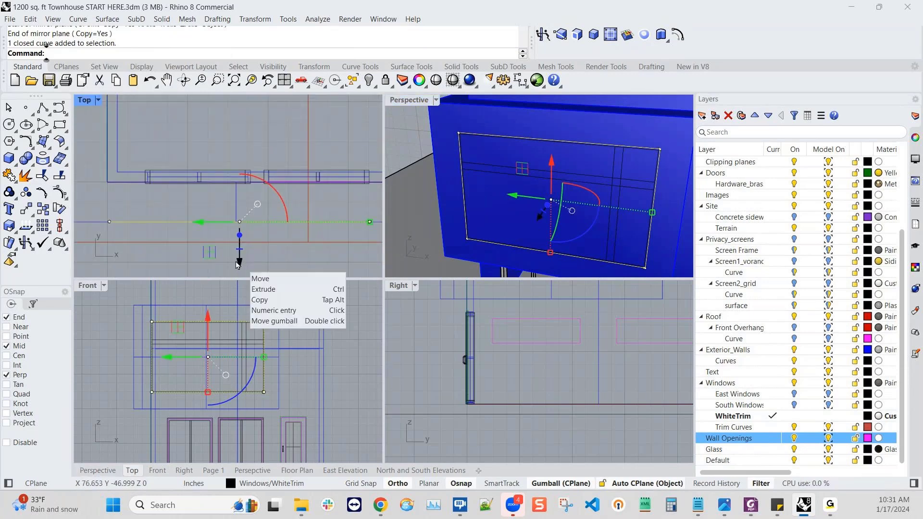
scroll(237, 263, down, 2)
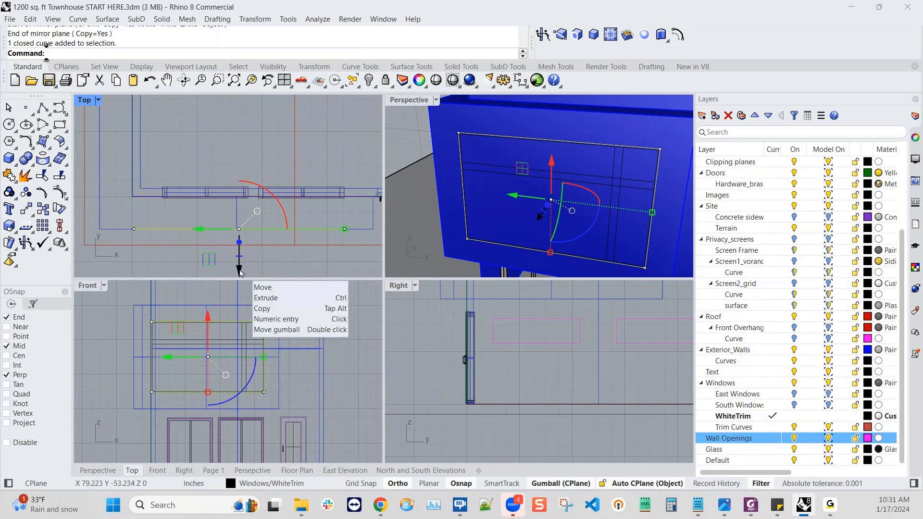
drag(241, 273, 246, 253)
right_drag(240, 224, 258, 222)
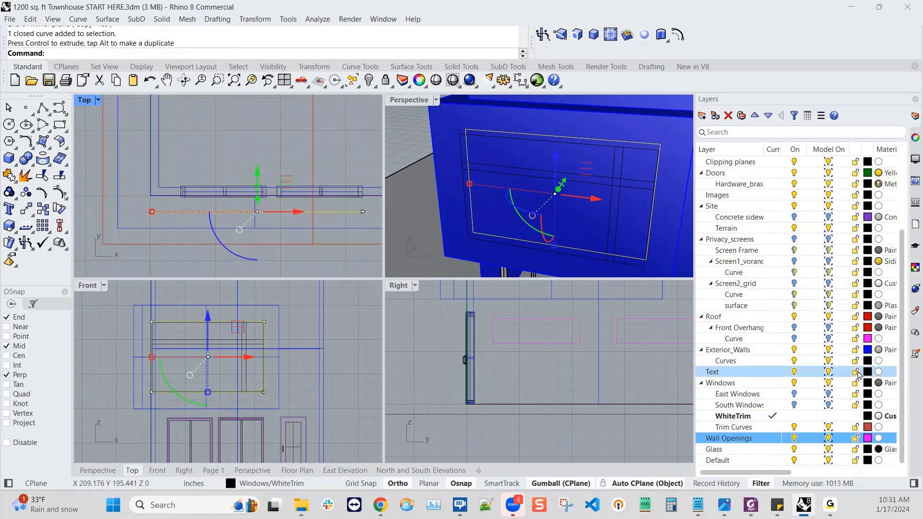
click(249, 485)
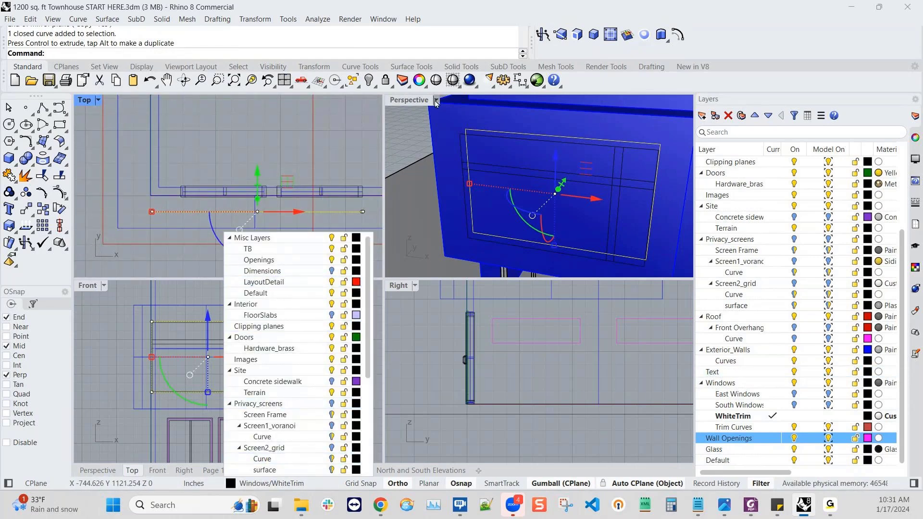
- Move the matching closed window rectangle on the side face inward, partway through the projecting volume's depth
right_drag(142, 208, 169, 211)
scroll(179, 213, down, 4)
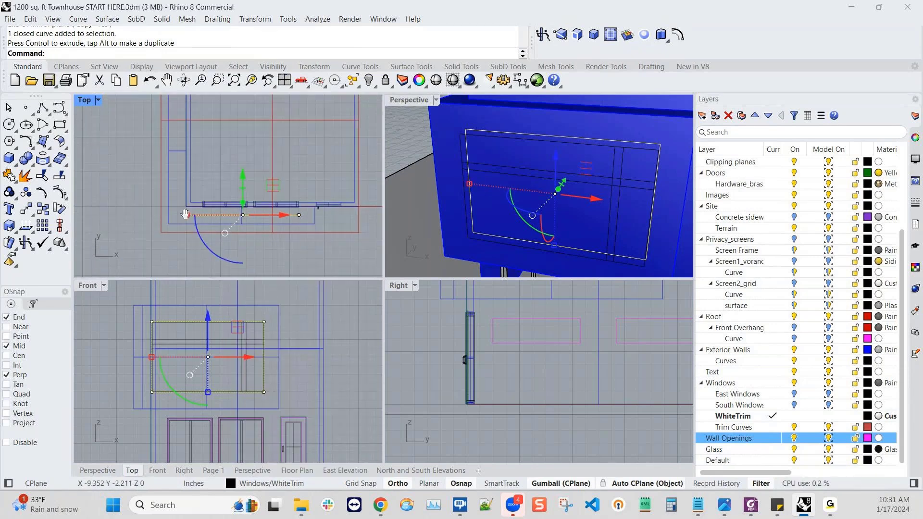
right_drag(487, 192, 563, 201)
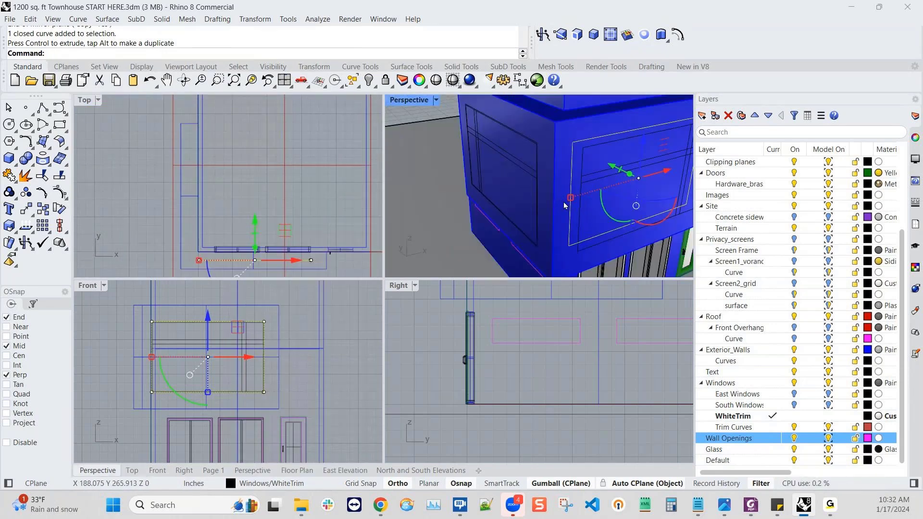
scroll(538, 201, up, 5)
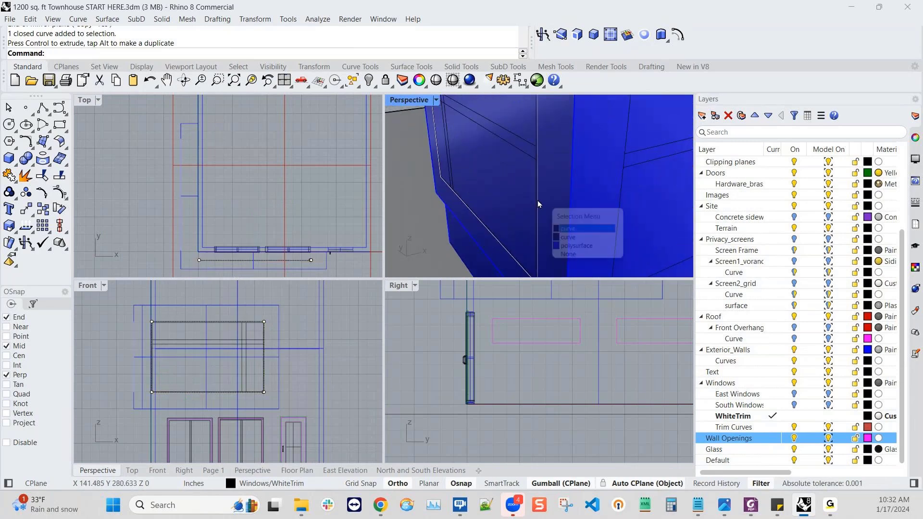
click(554, 207)
click(570, 230)
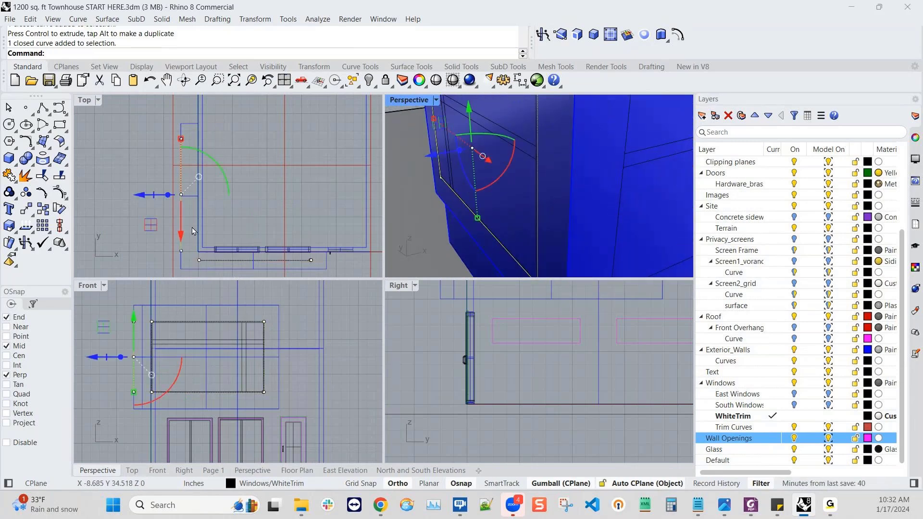
drag(141, 196, 150, 196)
key(Escape)
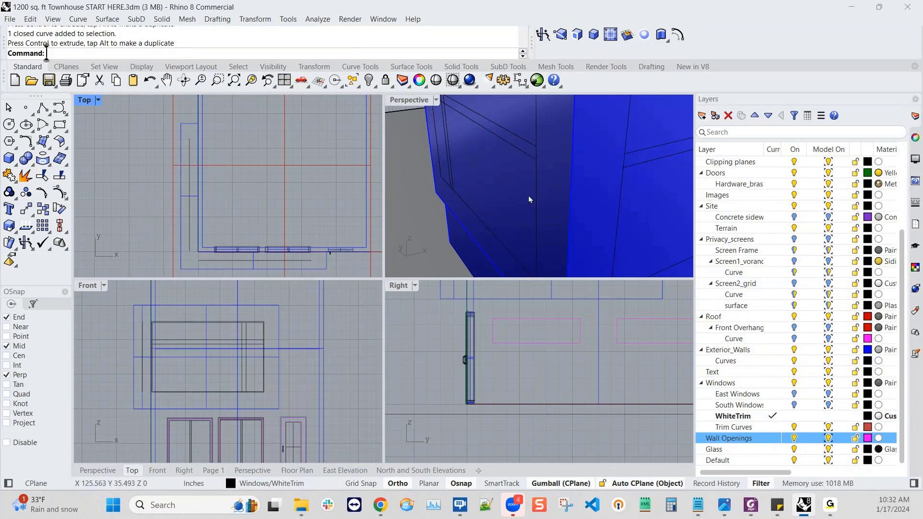
- PushPull the four pane regions on the front face inward about 7'-8" to cut the window openings, leaving the mullion bands
right_drag(529, 195, 569, 210)
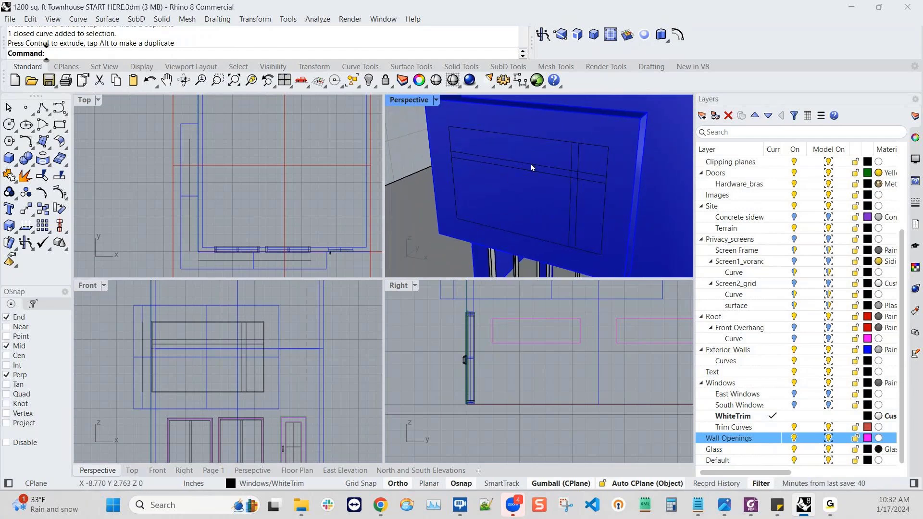
right_drag(531, 167, 546, 180)
click(543, 34)
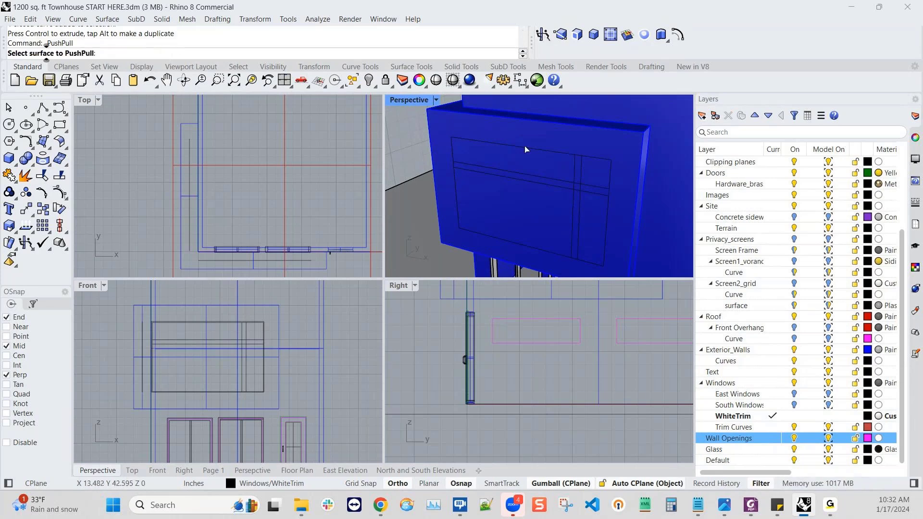
click(530, 165)
click(523, 192)
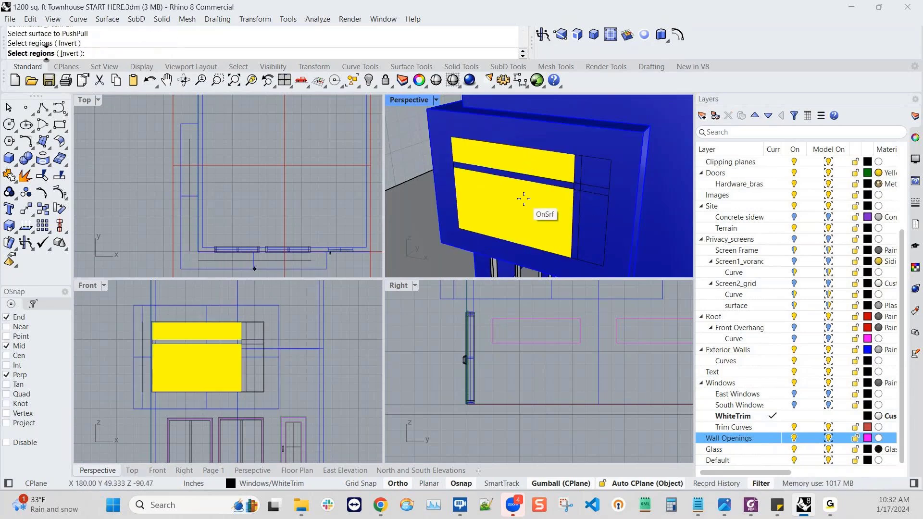
click(599, 168)
click(591, 200)
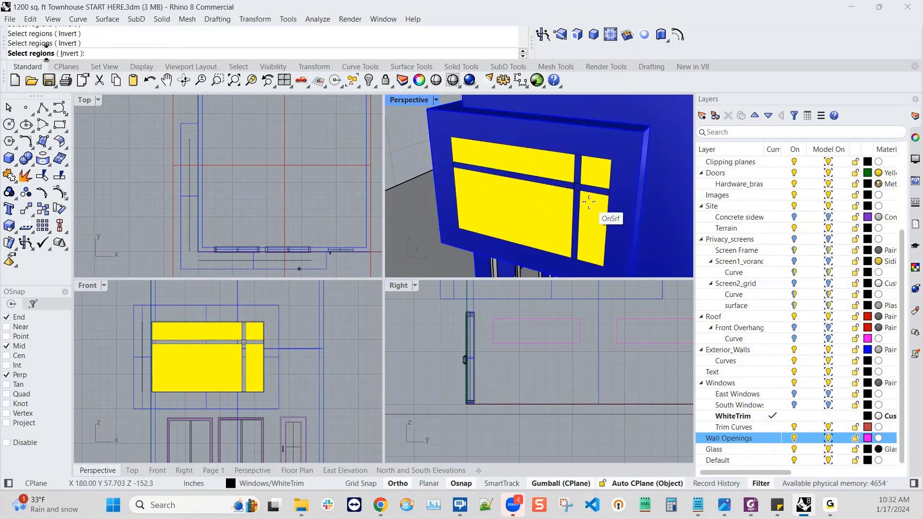
right_drag(589, 199, 570, 191)
right_click(570, 182)
scroll(587, 177, down, 4)
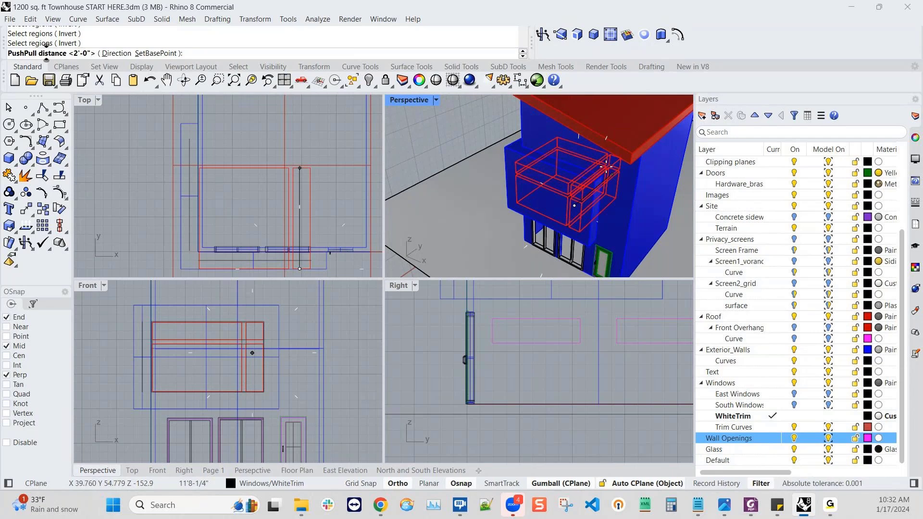
key(alt)
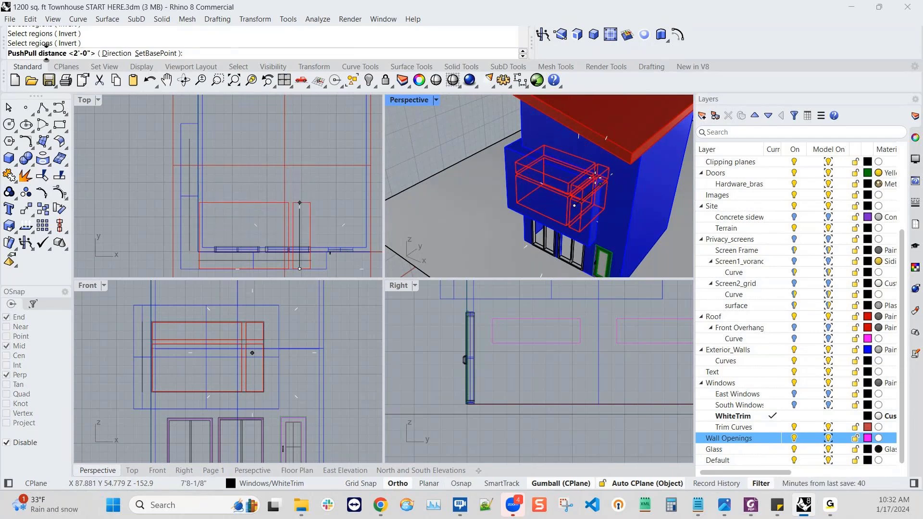
click(595, 178)
right_drag(553, 202, 561, 177)
scroll(556, 172, up, 5)
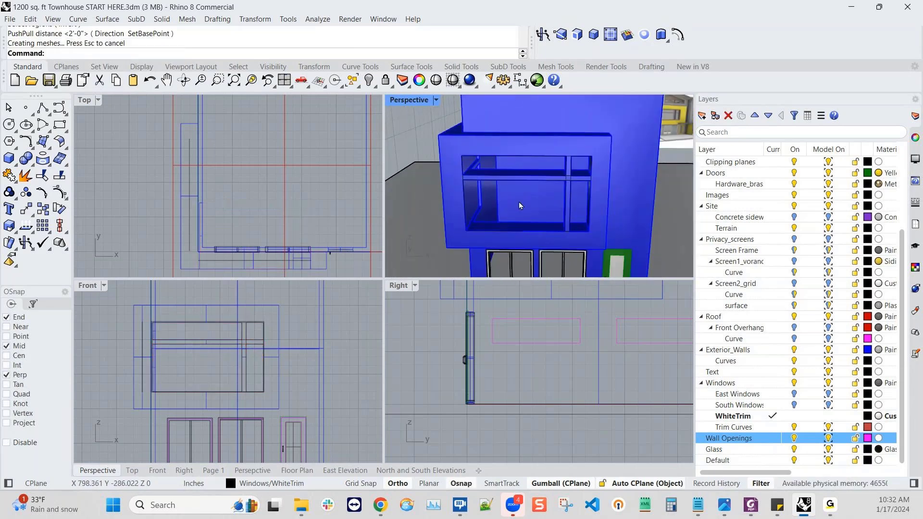
- PushPull the four pane regions on the side face inward about 6'-4" to cut the matching window openings
right_drag(500, 205, 550, 180)
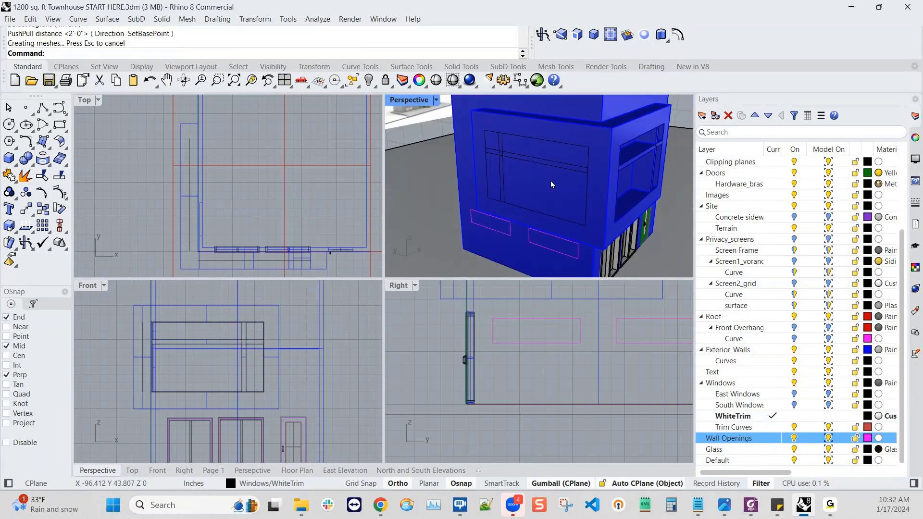
click(539, 36)
click(518, 150)
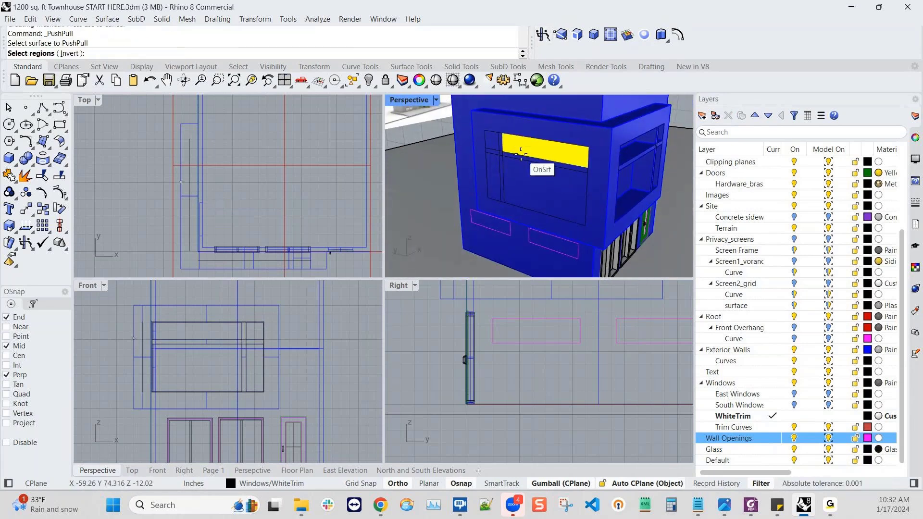
click(522, 174)
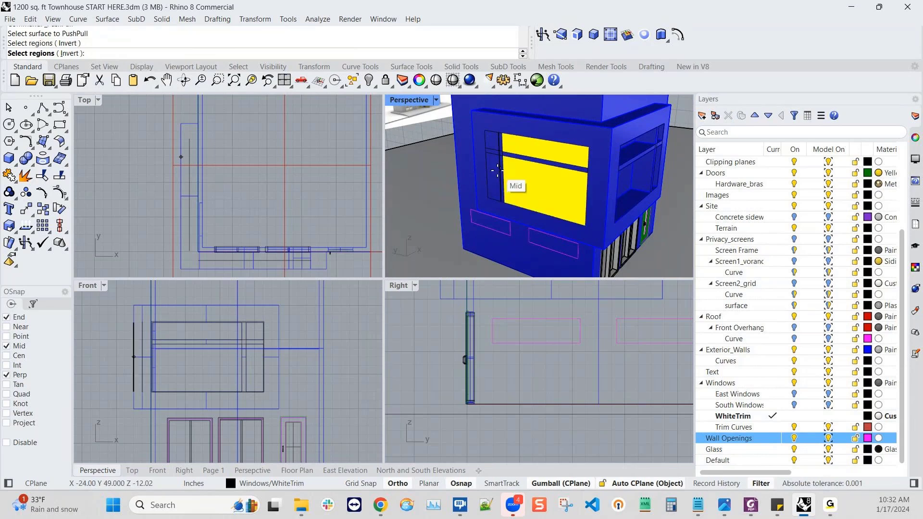
alt+click(493, 160)
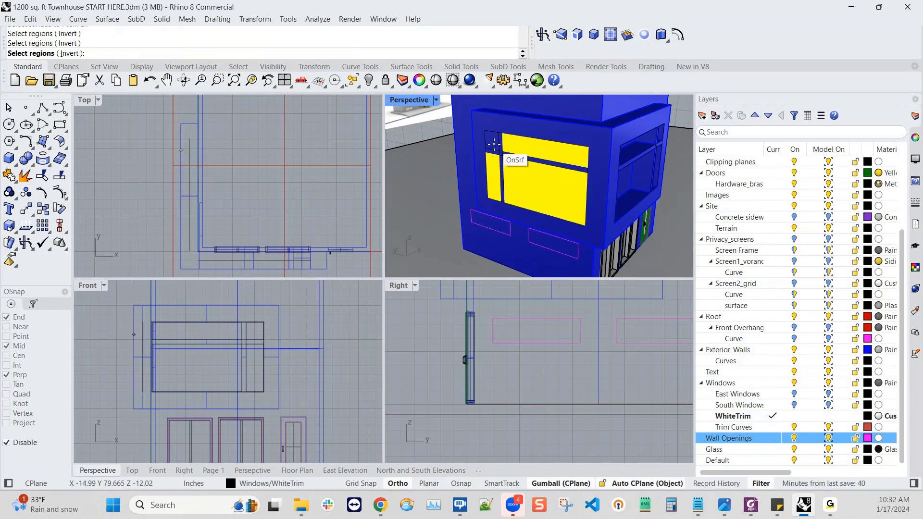
alt+click(492, 141)
key(Return)
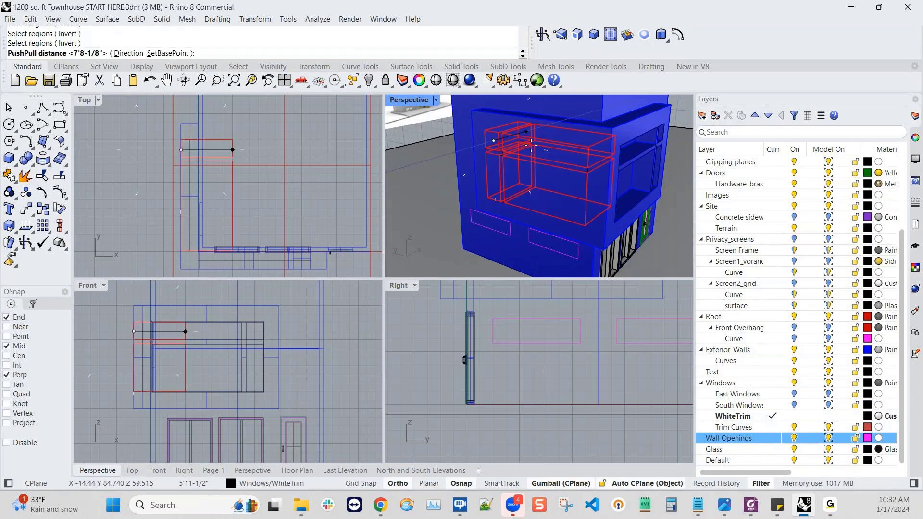
alt+click(536, 162)
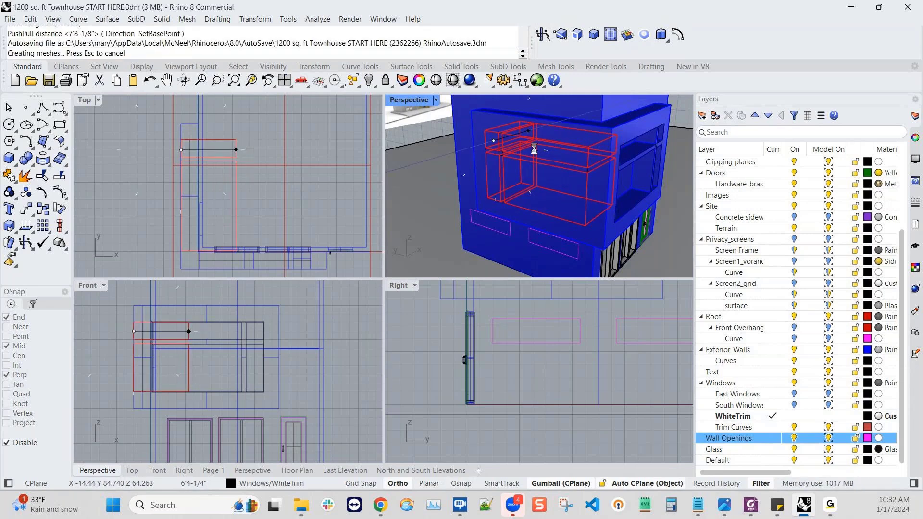
right_drag(537, 165, 514, 192)
scroll(546, 195, down, 2)
scroll(521, 194, down, 3)
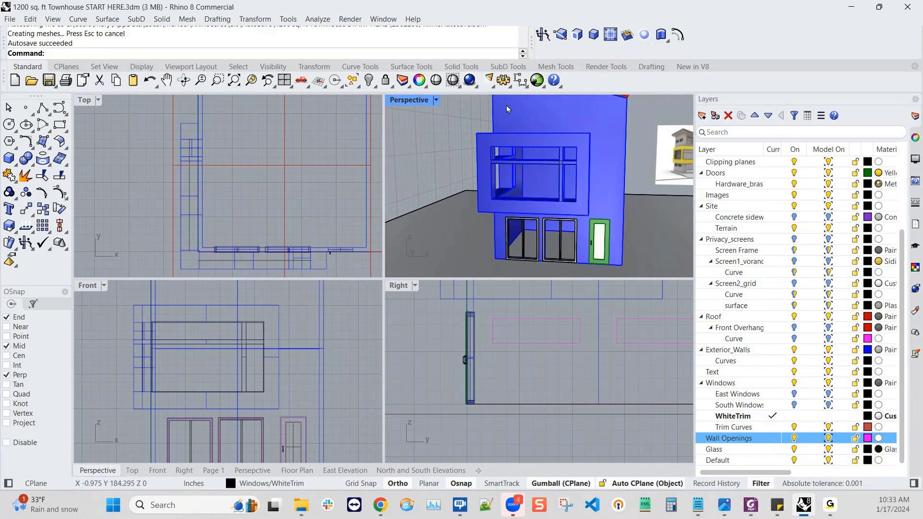
- Switch the perspective view to the Rendered display mode and inspect the projecting volume's window openings on the front and side
right_drag(506, 105, 667, 223)
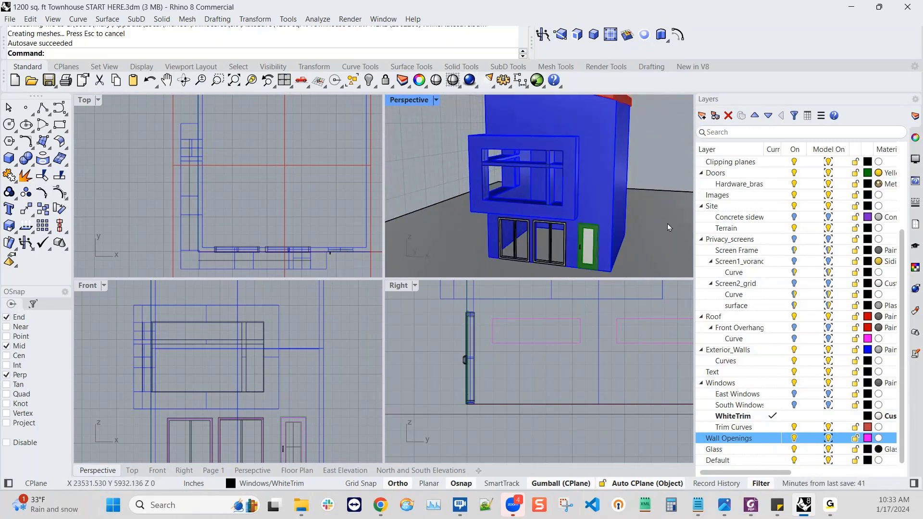
click(642, 246)
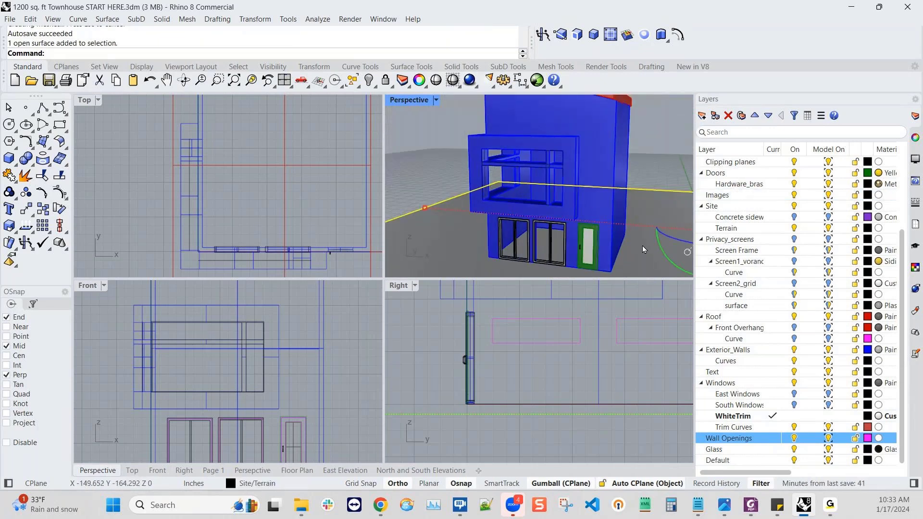
shift+right_drag(628, 237, 617, 227)
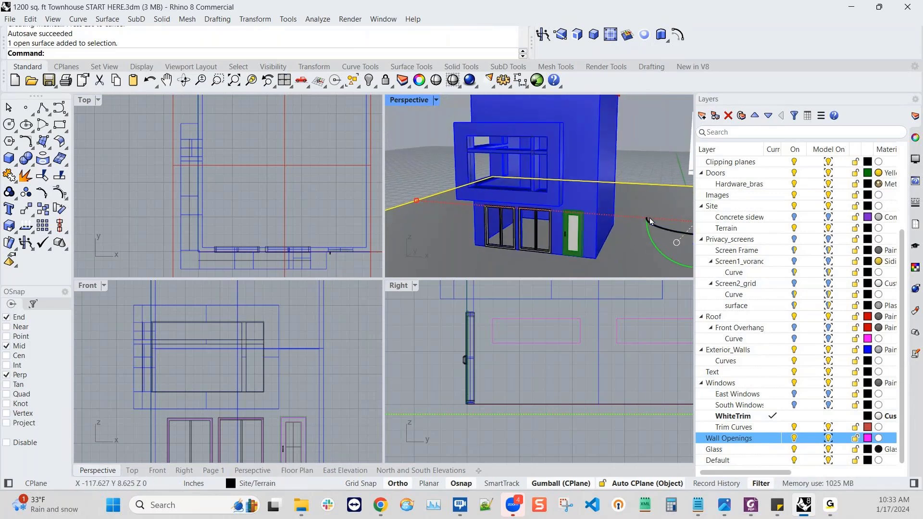
key(Escape)
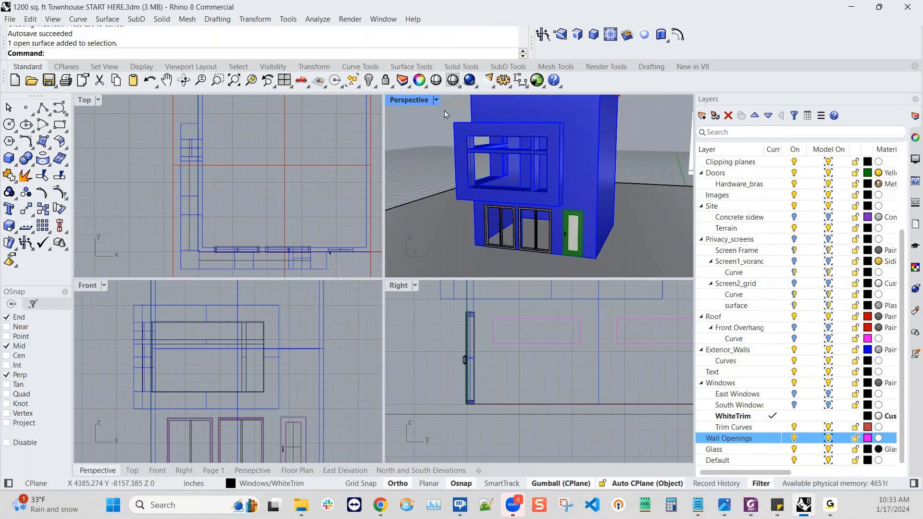
click(436, 100)
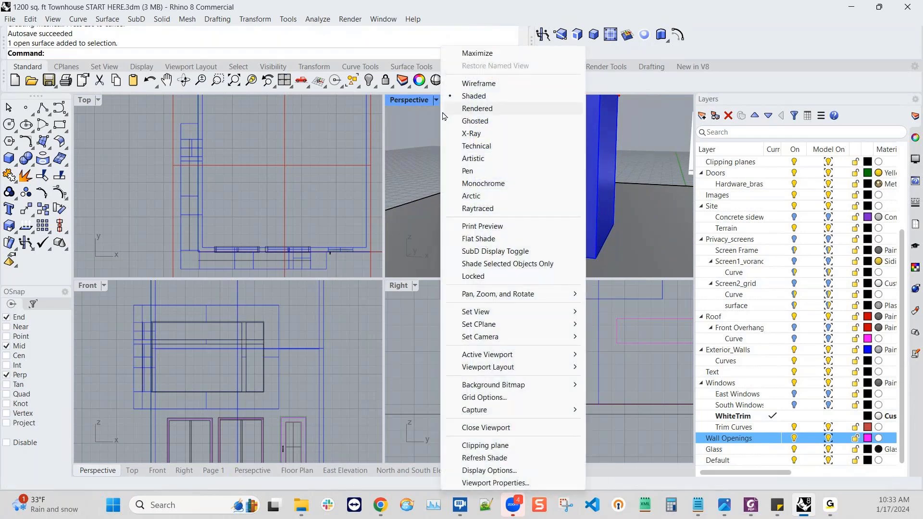
click(468, 110)
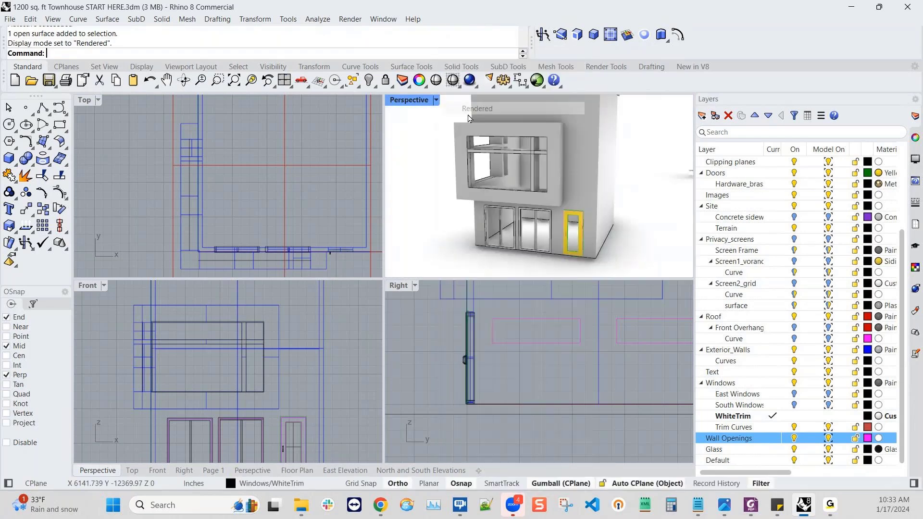
right_drag(595, 196, 566, 249)
scroll(541, 200, up, 2)
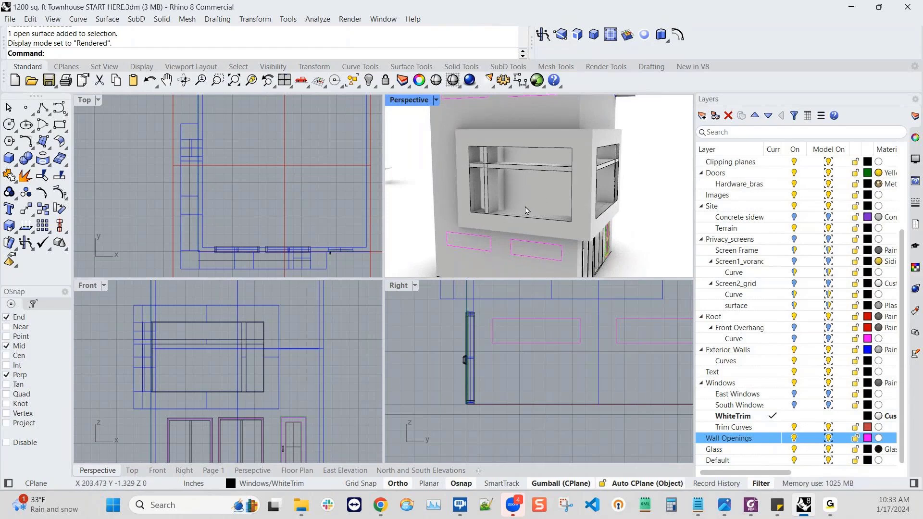
scroll(503, 211, down, 4)
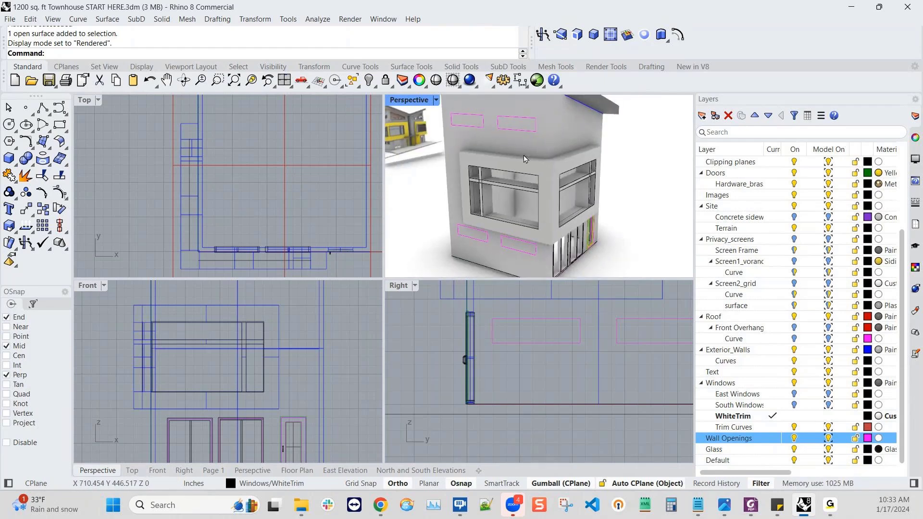
scroll(562, 247, up, 2)
right_drag(562, 247, 547, 246)
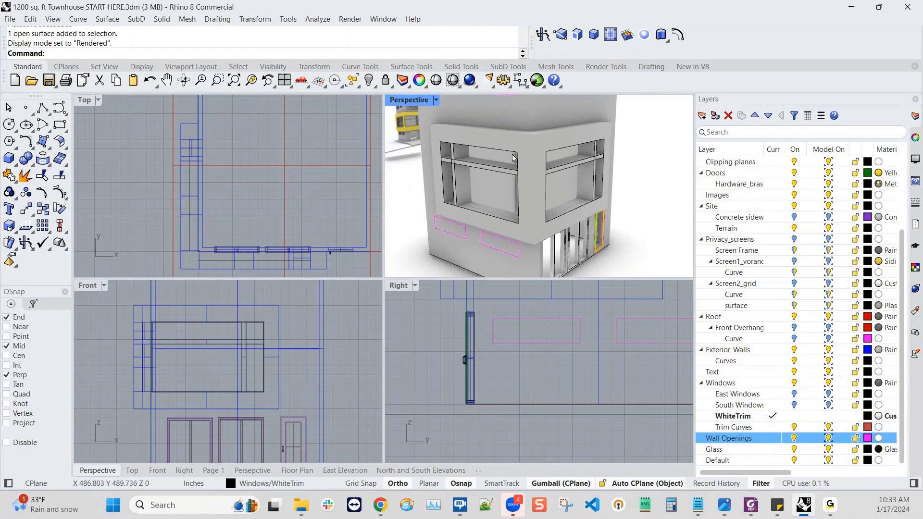
- Assign the Siding yellow thin material to the projecting volume's outer front, side, top and end faces only
click(516, 147)
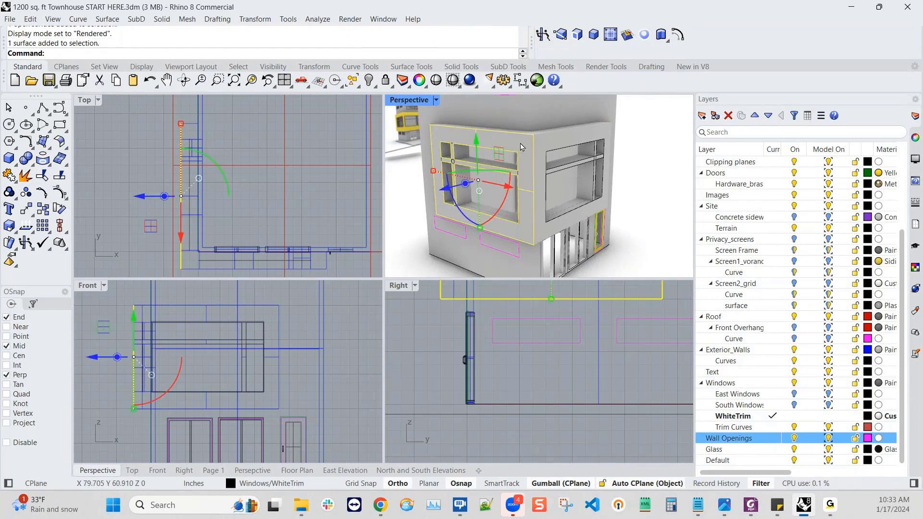
shift+click(567, 139)
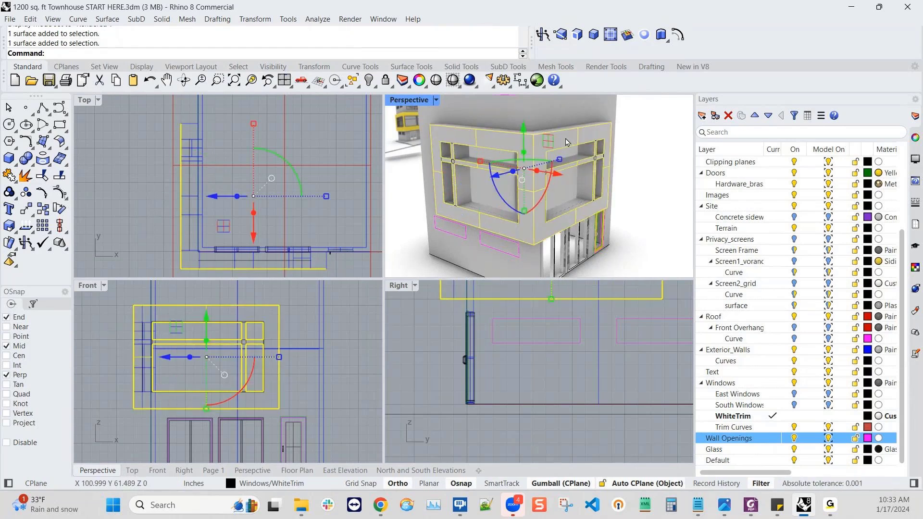
right_drag(567, 139, 601, 132)
ctrl+shift+click(599, 134)
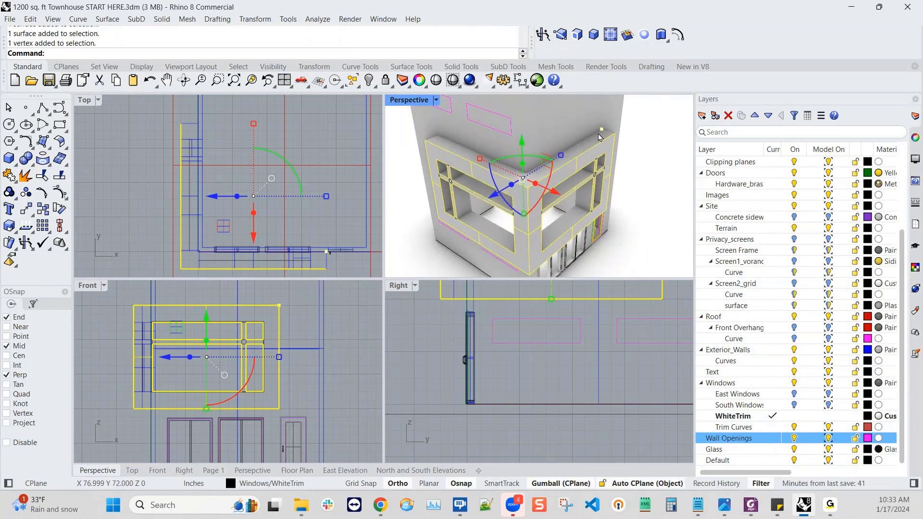
ctrl+shift+click(546, 171)
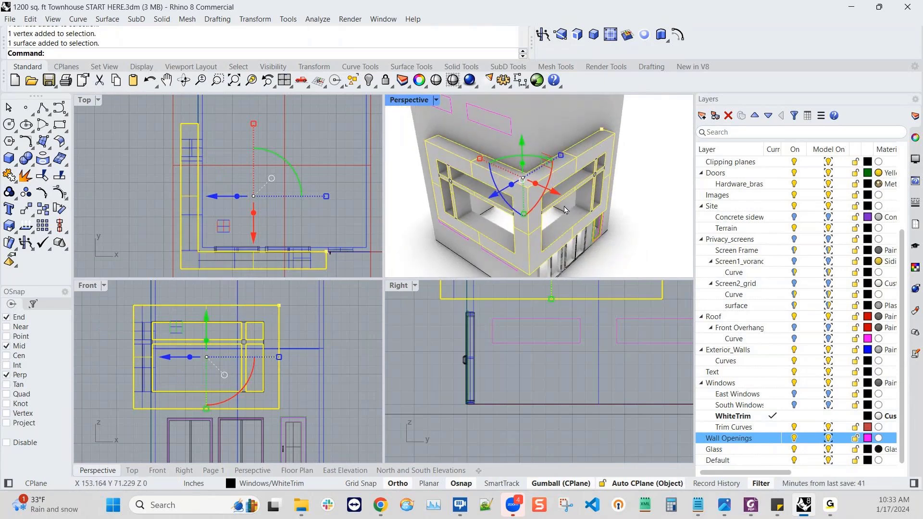
right_drag(565, 210, 537, 221)
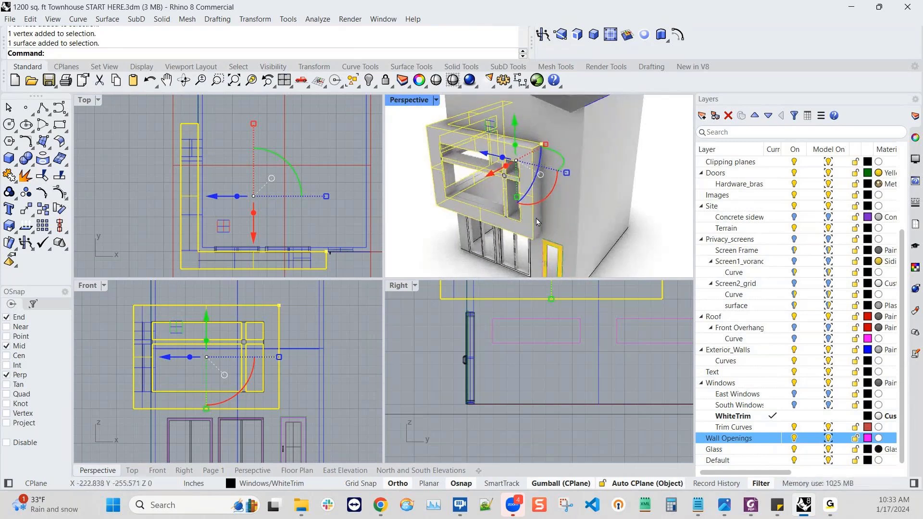
ctrl+shift+click(537, 222)
ctrl+shift+click(539, 225)
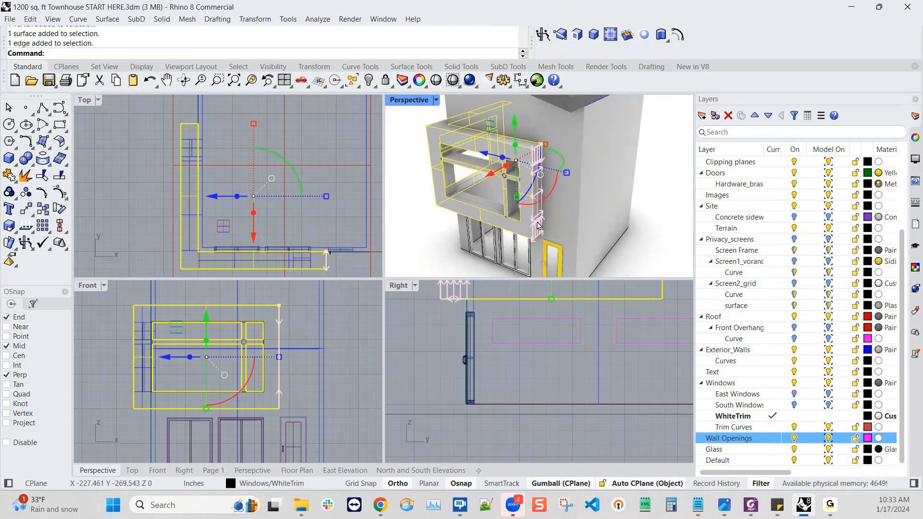
right_drag(540, 219, 540, 240)
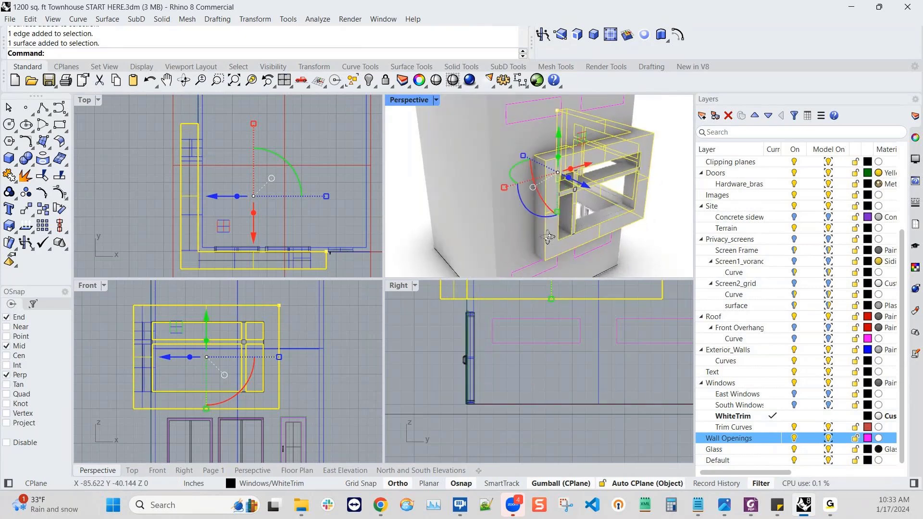
ctrl+shift+click(541, 240)
right_drag(662, 192, 469, 186)
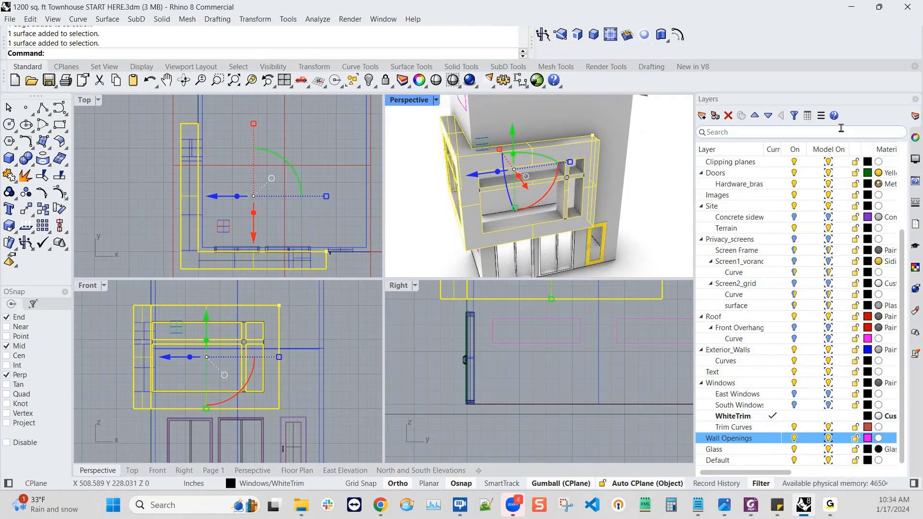
click(915, 138)
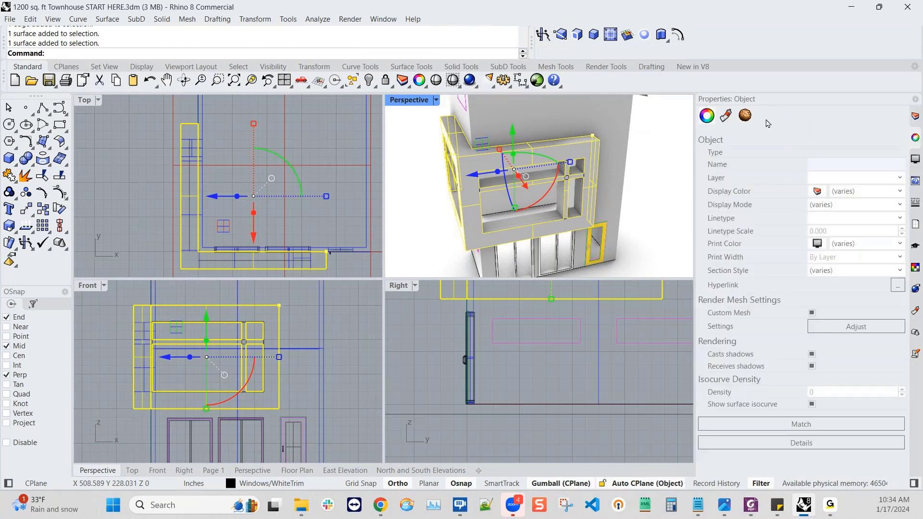
click(724, 117)
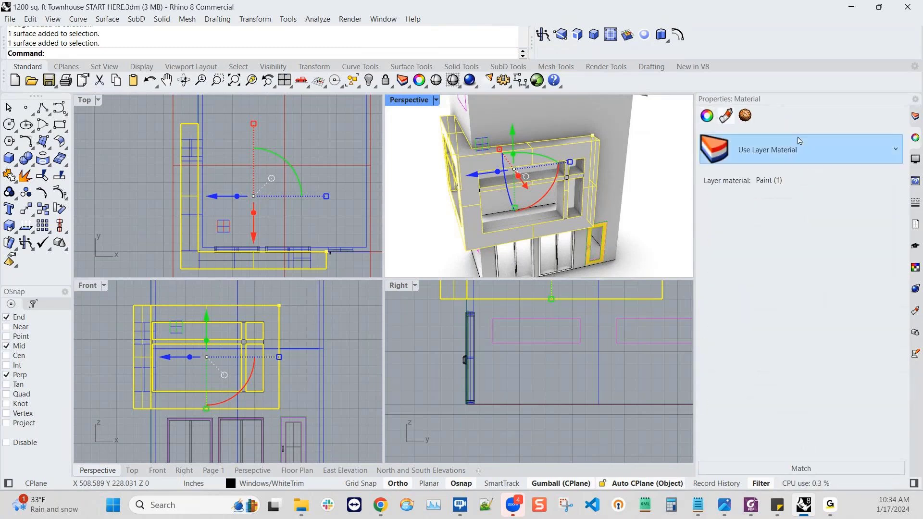
click(894, 155)
scroll(772, 347, down, 3)
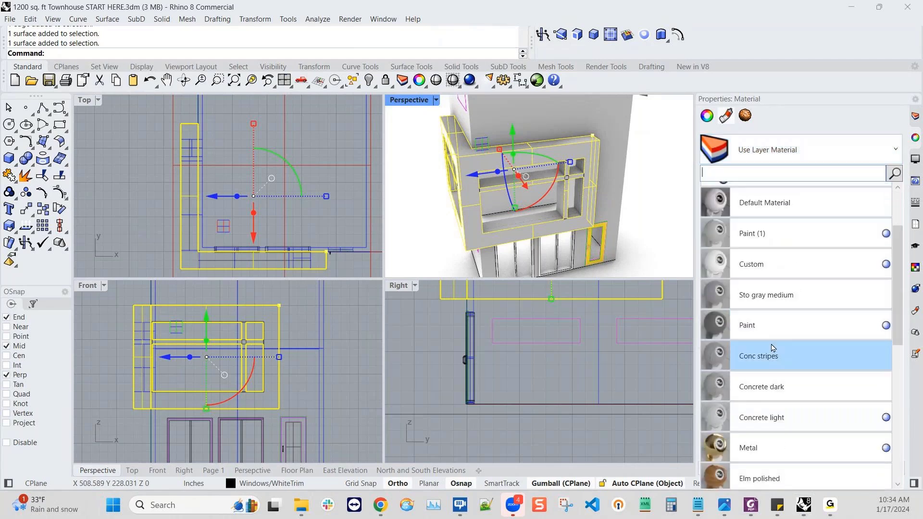
scroll(773, 347, down, 3)
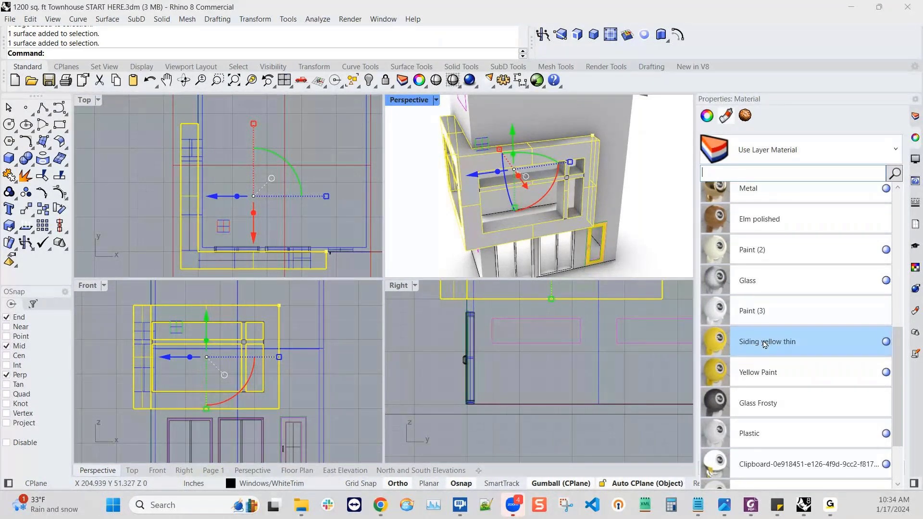
click(765, 342)
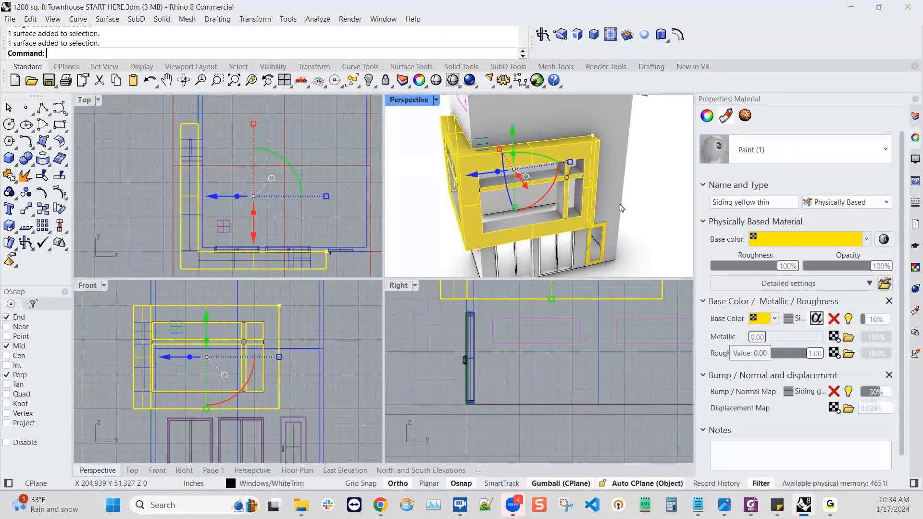
- Turn off the Site layer so the building can be viewed from below
right_drag(623, 213, 614, 180)
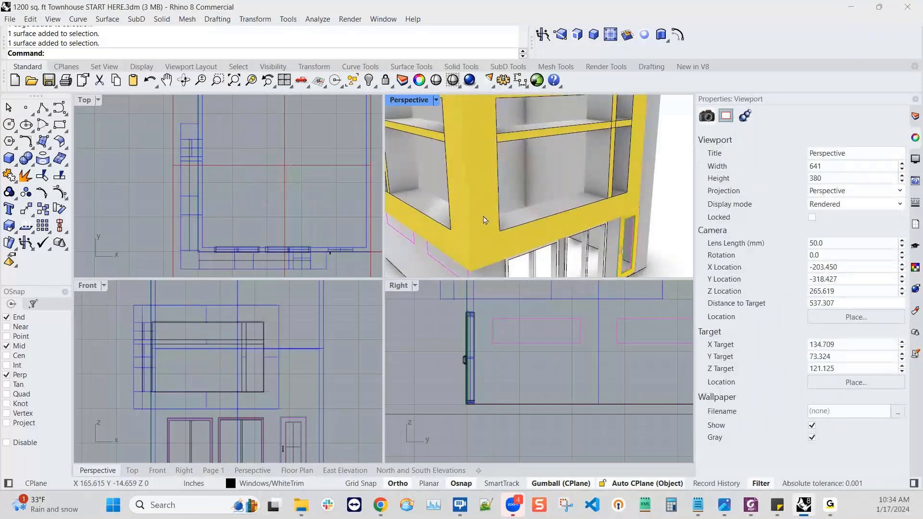
shift+right_drag(485, 220, 524, 181)
scroll(524, 180, down, 4)
scroll(499, 209, up, 4)
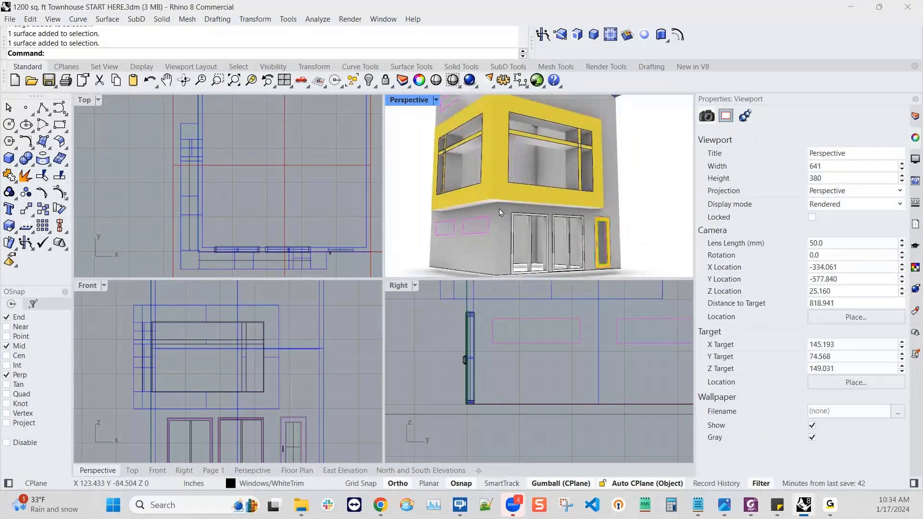
right_drag(499, 209, 483, 245)
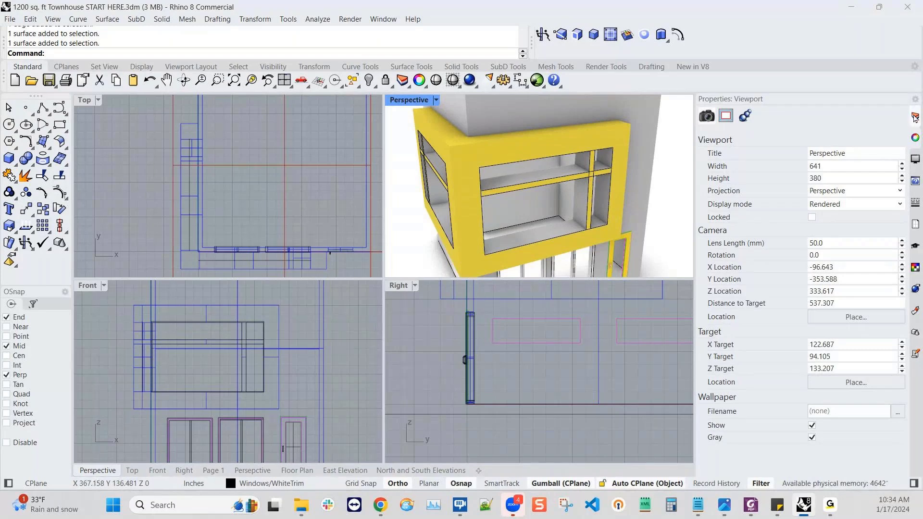
click(916, 202)
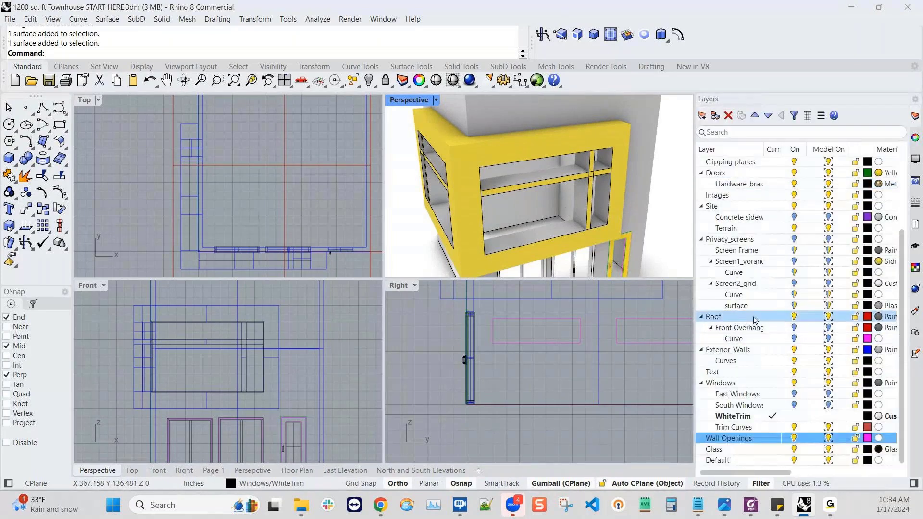
click(795, 207)
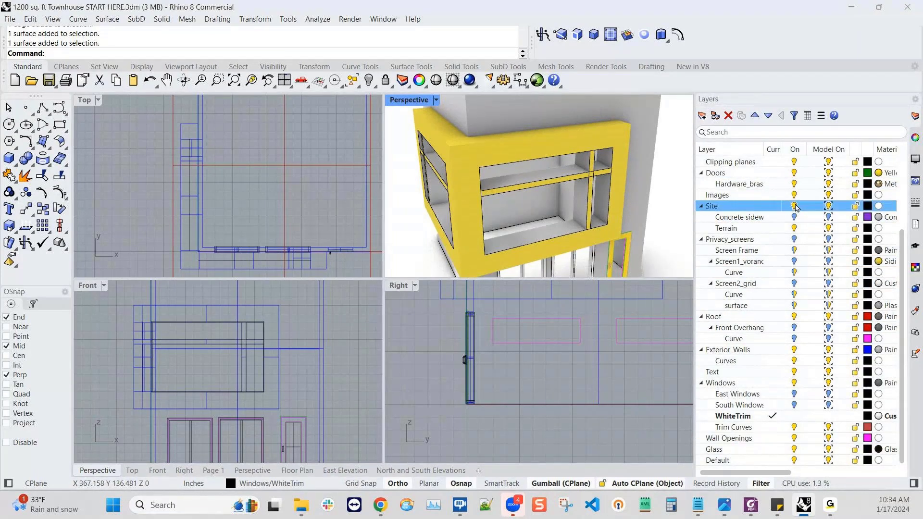
- Assign the Cherry dark material to the underside faces of the projecting volume and the roof overhang
right_drag(520, 236, 534, 168)
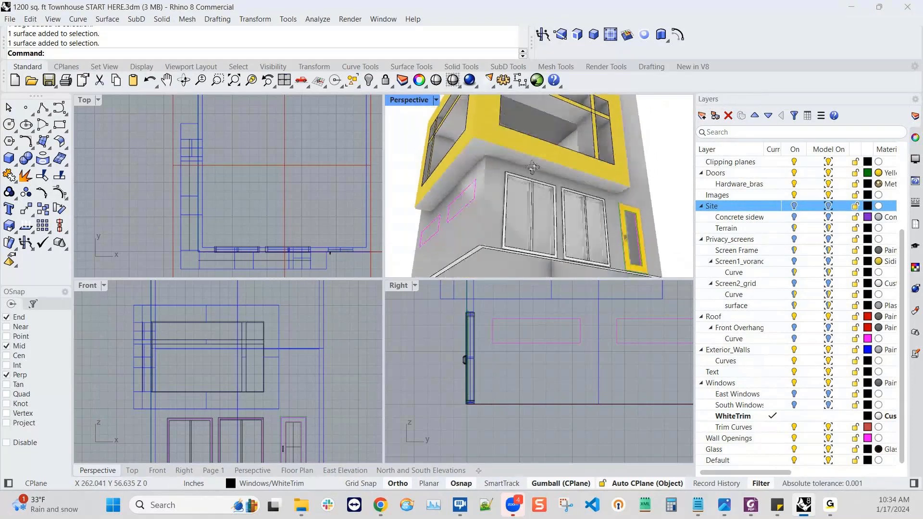
scroll(457, 167, up, 2)
click(459, 166)
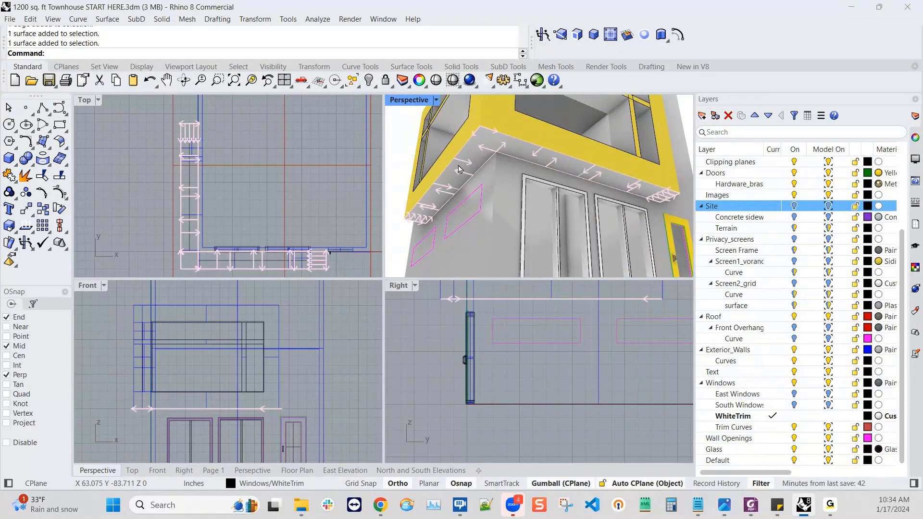
scroll(460, 170, down, 8)
shift+right_drag(511, 126, 529, 175)
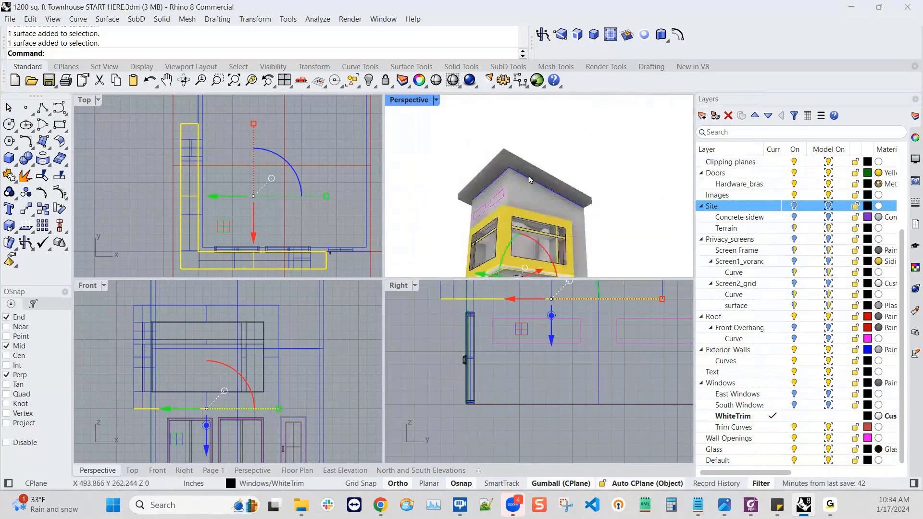
scroll(528, 168, up, 5)
click(504, 160)
scroll(561, 247, down, 5)
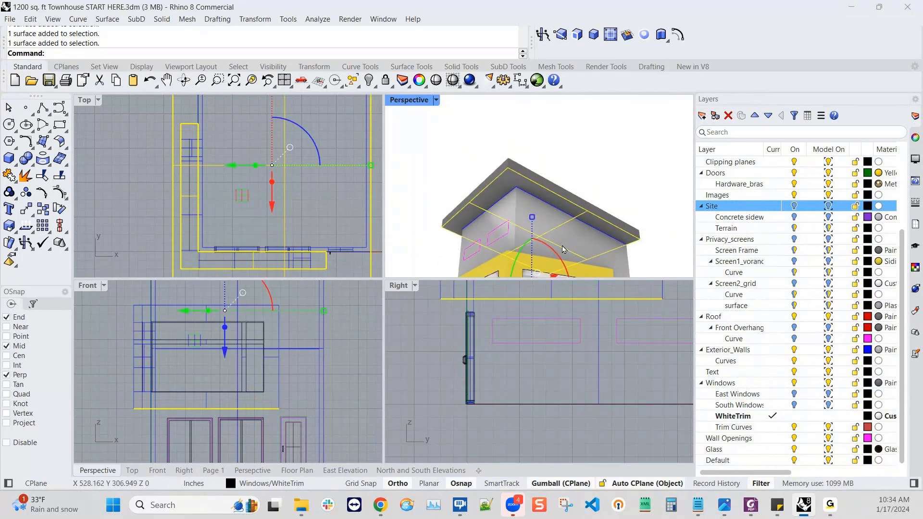
shift+right_drag(562, 250, 544, 175)
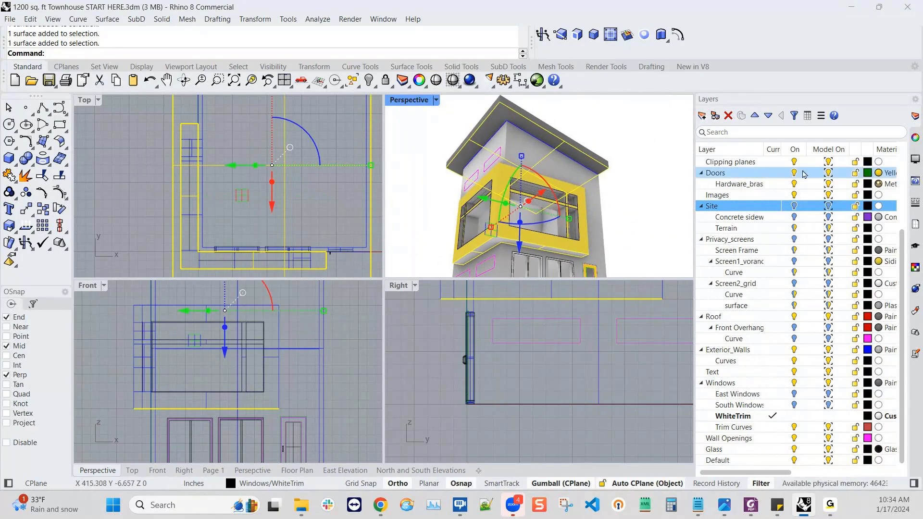
click(915, 139)
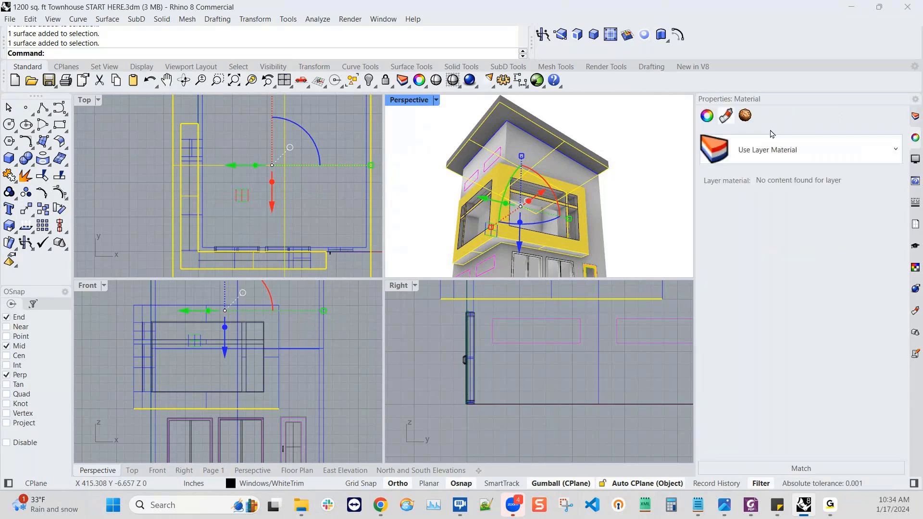
click(762, 157)
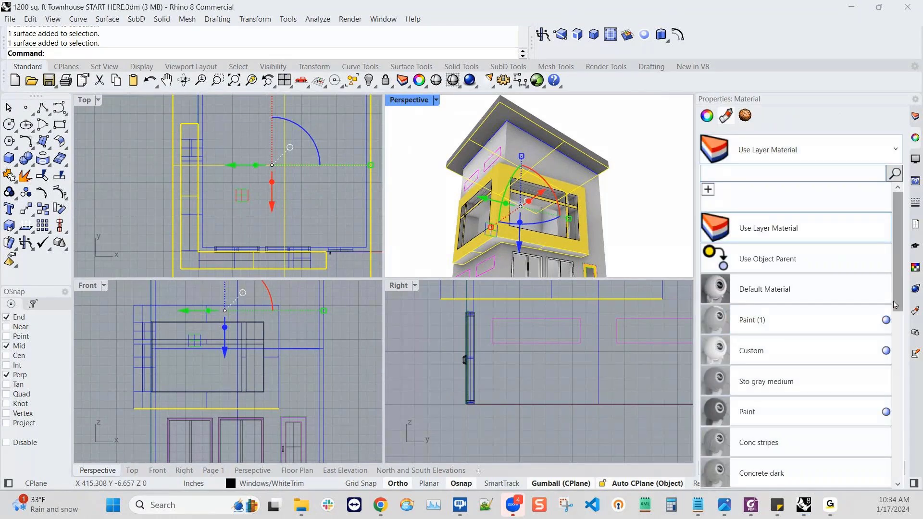
drag(897, 306, 707, 491)
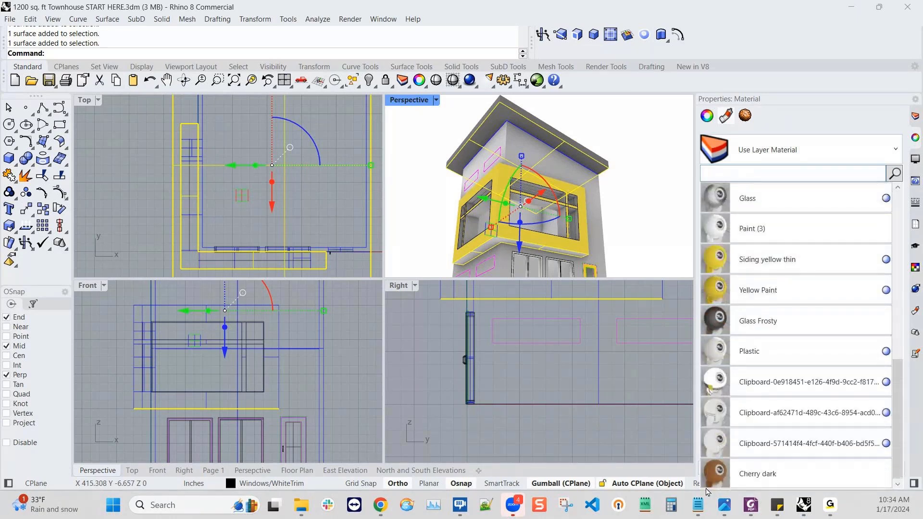
click(711, 473)
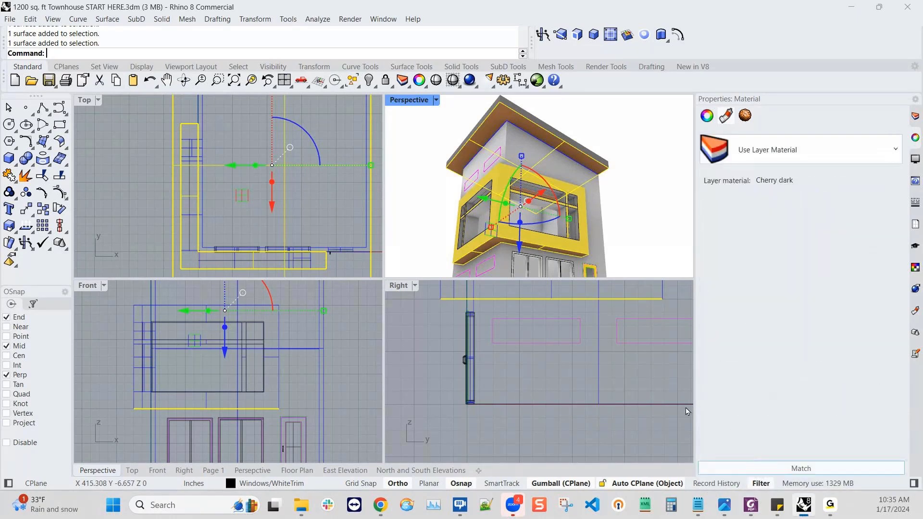
- Browse the Wood folder of the material library's Render Content, leave without importing anything, and clear the face selection
scroll(649, 144, up, 1)
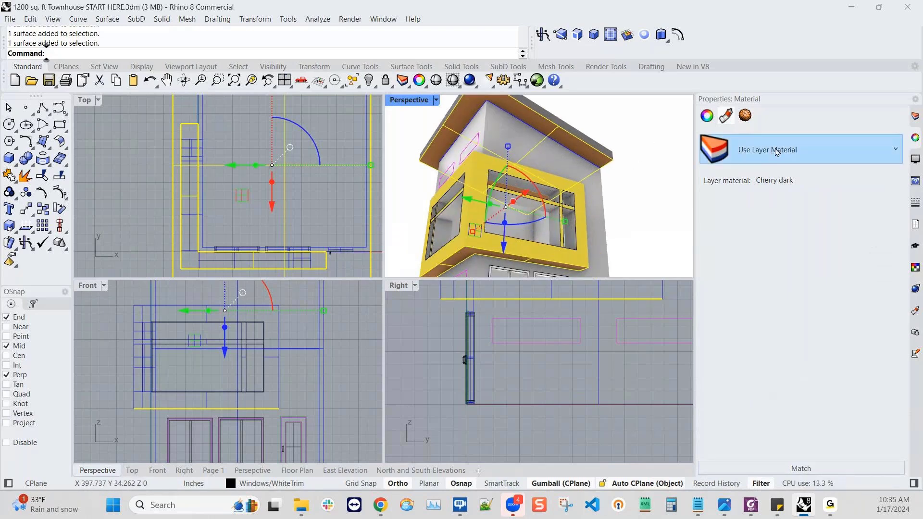
click(747, 152)
click(709, 190)
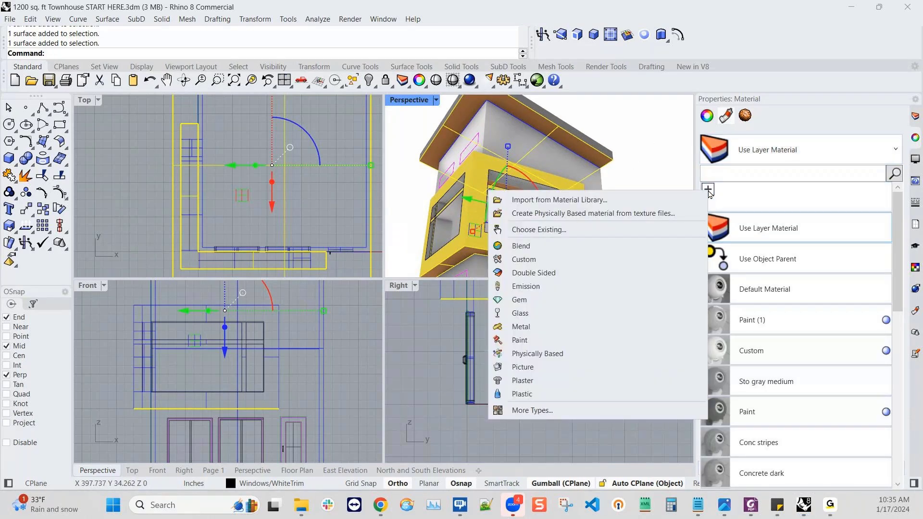
click(530, 202)
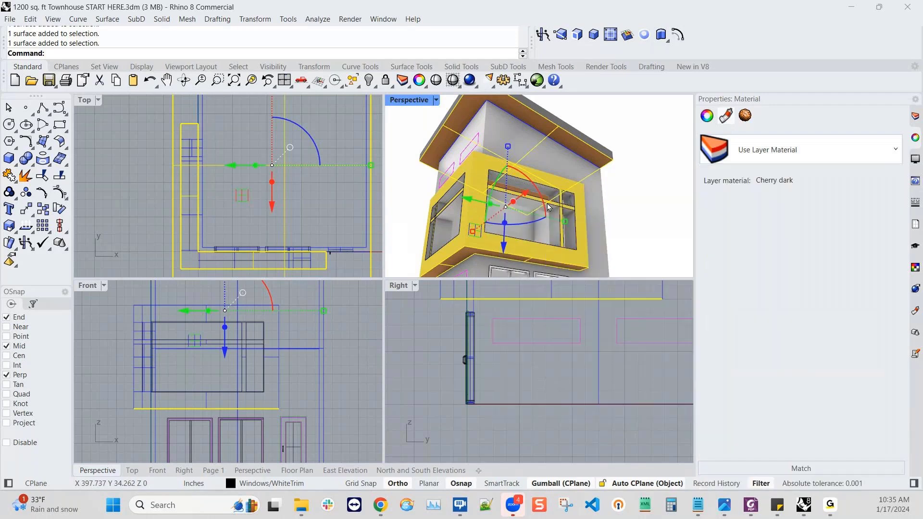
double_click(383, 96)
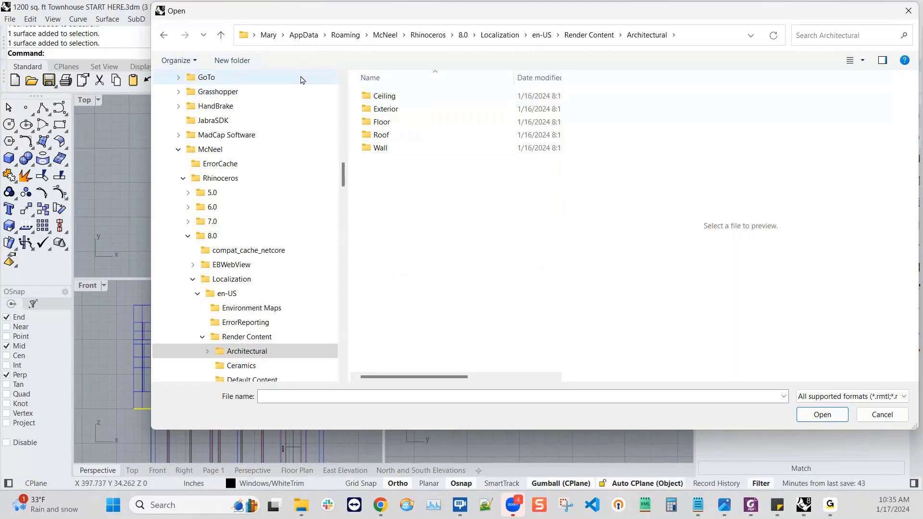
click(163, 34)
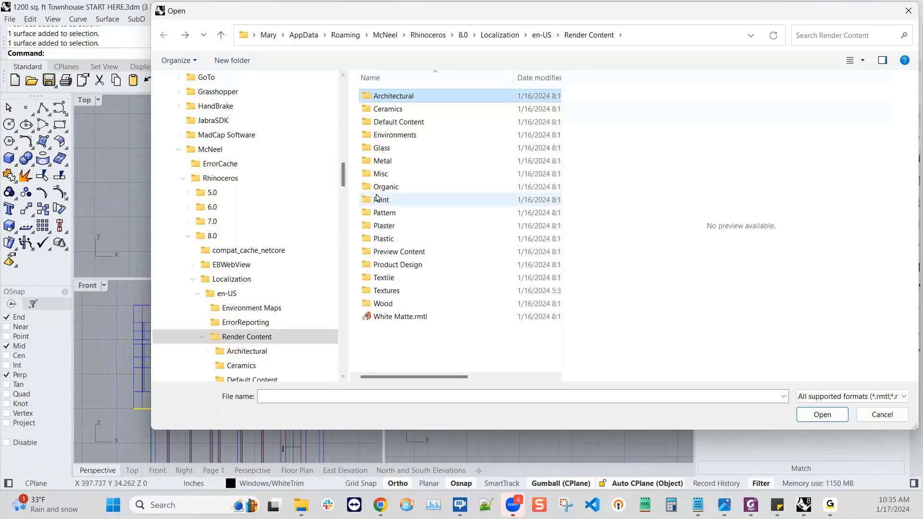
click(381, 304)
double_click(381, 303)
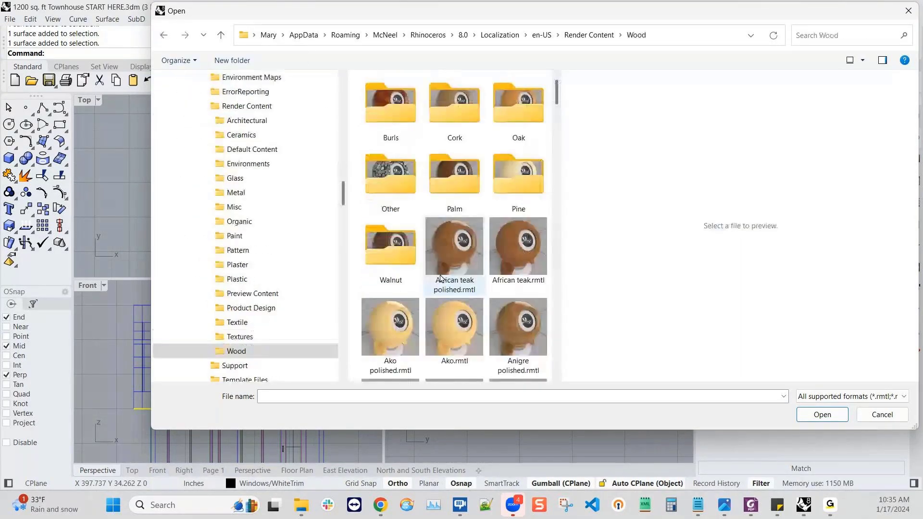
click(872, 420)
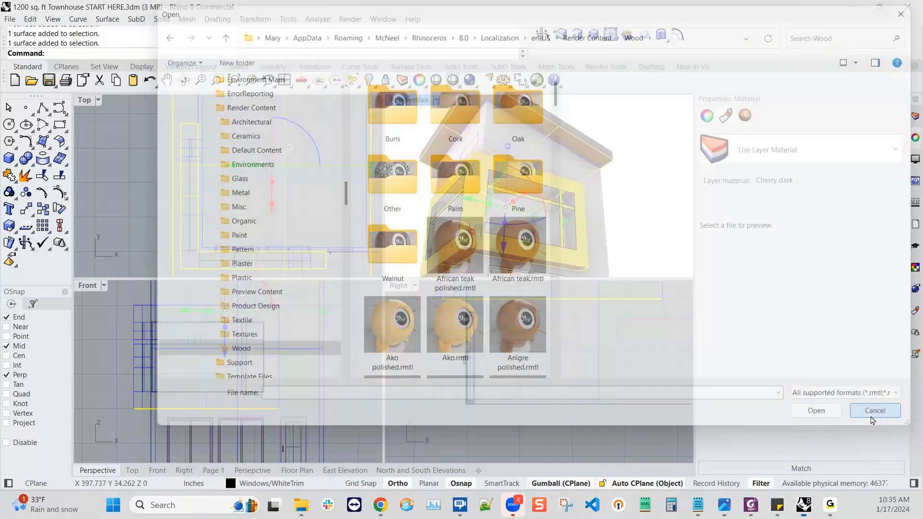
click(645, 200)
- Delete the separate surface overlapping the roof's underside
scroll(562, 170, up, 3)
scroll(593, 142, up, 2)
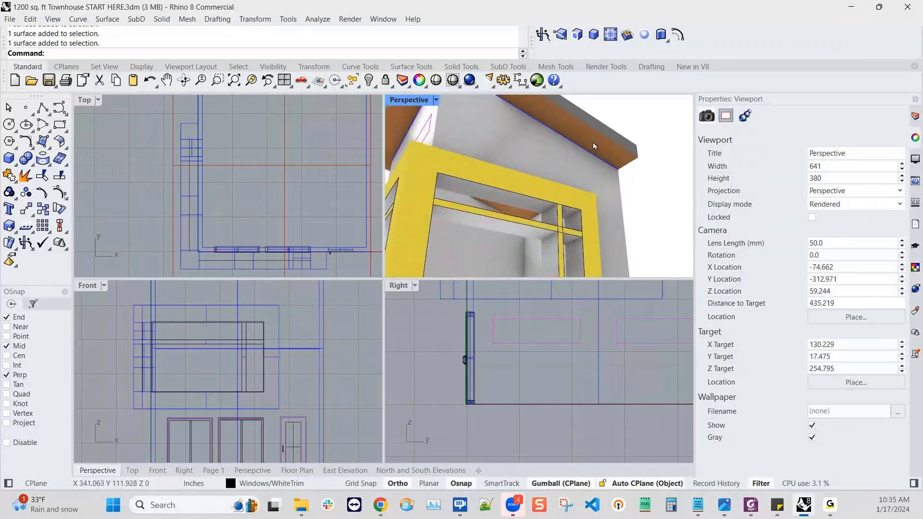
click(594, 137)
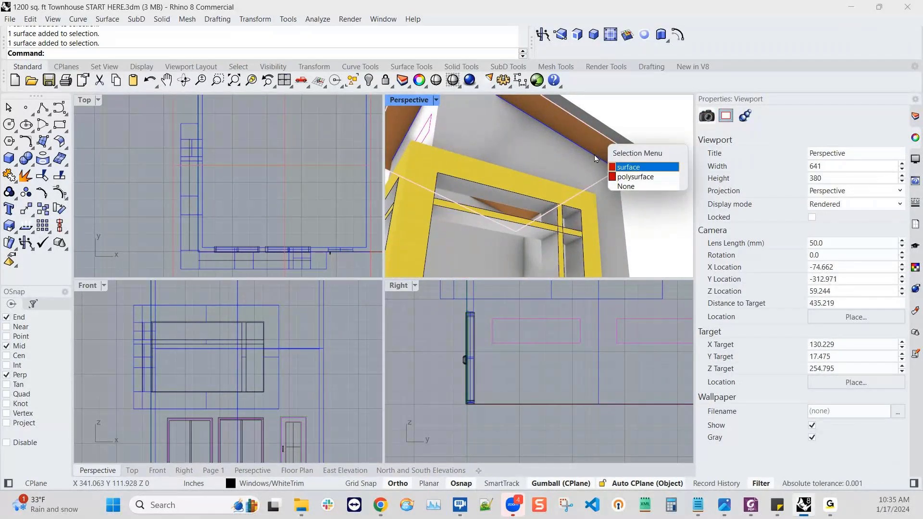
click(644, 166)
key(Delete)
scroll(614, 169, down, 2)
scroll(609, 172, down, 4)
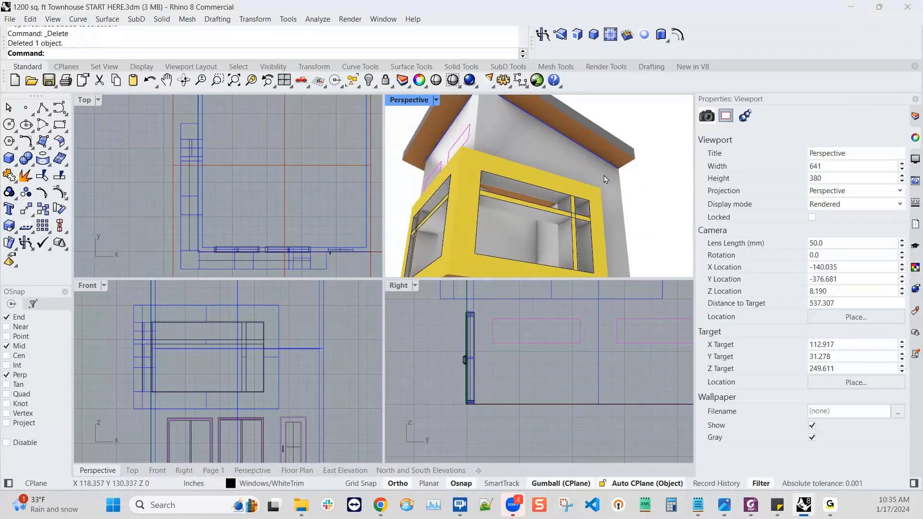
- Inspect the wood undersides and yellow faces from the front, below and the corner, and maximize the Perspective viewport
right_drag(603, 175, 576, 245)
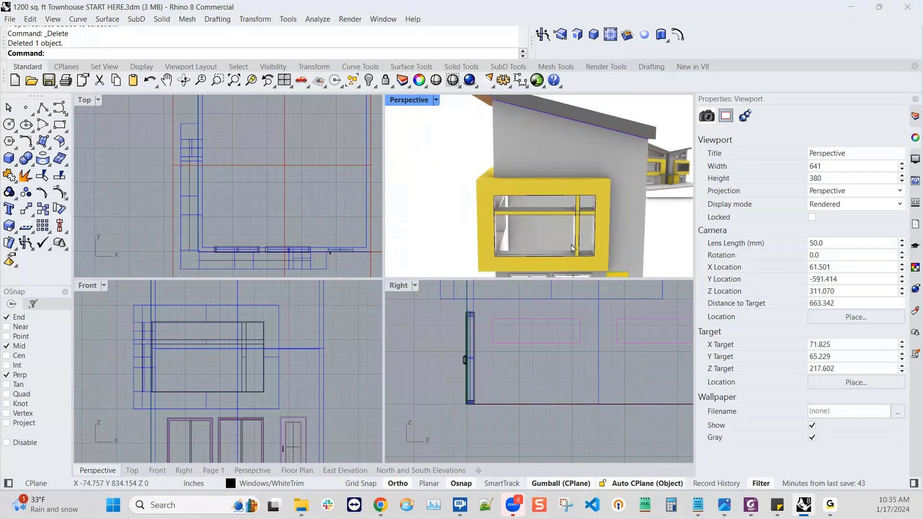
scroll(572, 245, down, 2)
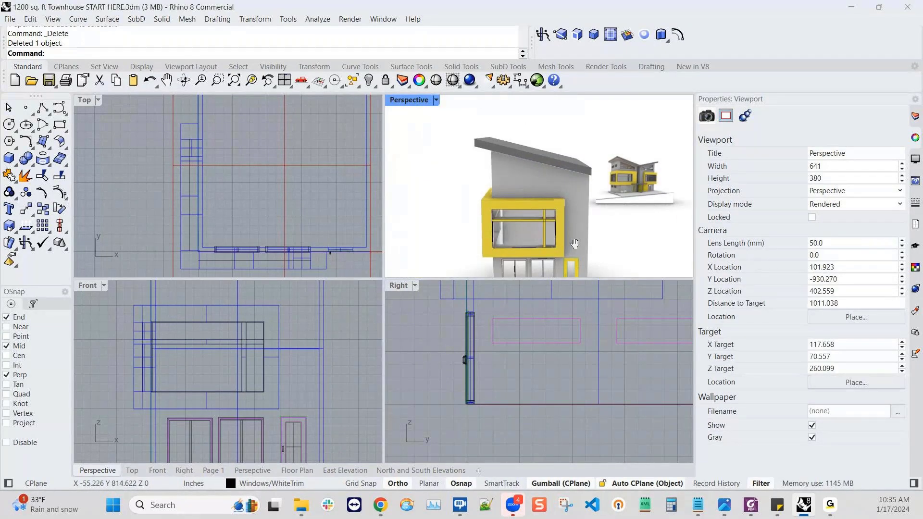
right_drag(575, 244, 596, 174)
scroll(520, 228, up, 2)
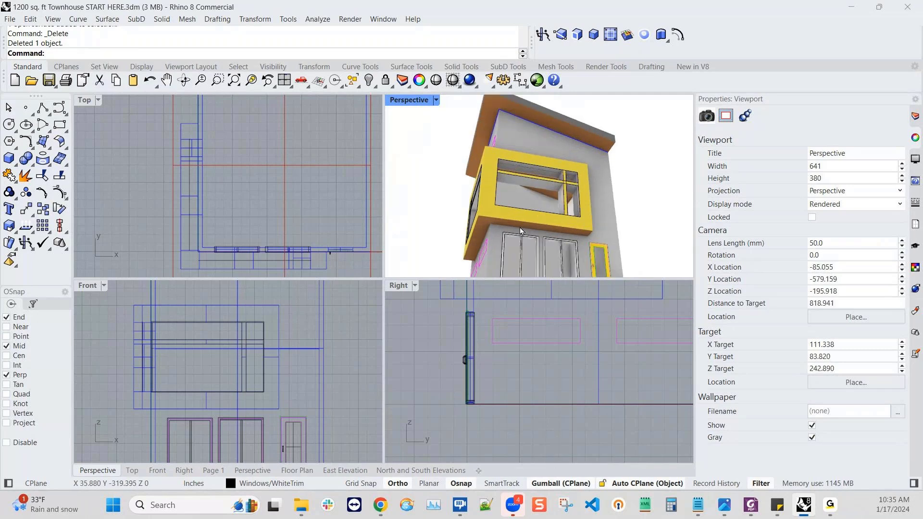
scroll(522, 231, up, 2)
right_drag(534, 233, 580, 217)
scroll(548, 246, down, 2)
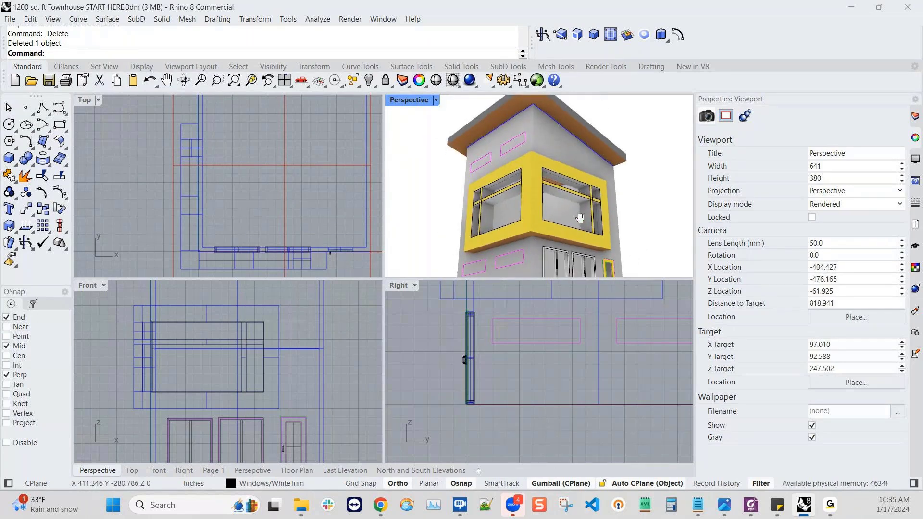
double_click(402, 100)
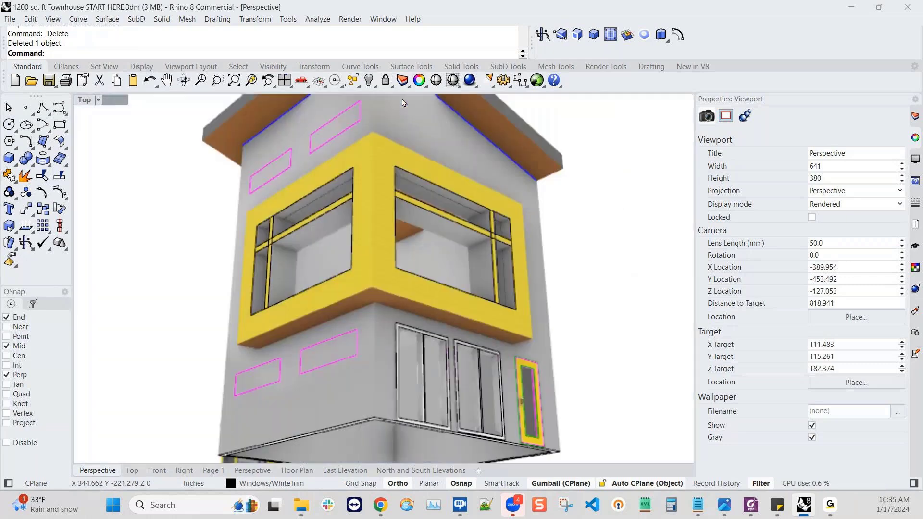
- PushPull the four small rectangular regions on the side wall, above and below the projecting volume, inward about 8'-9" to cut window openings
right_drag(347, 343, 385, 354)
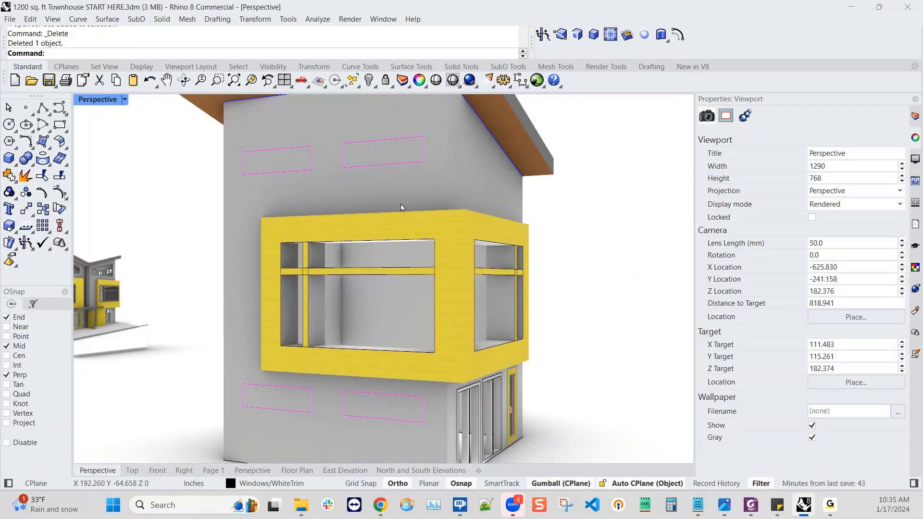
click(543, 35)
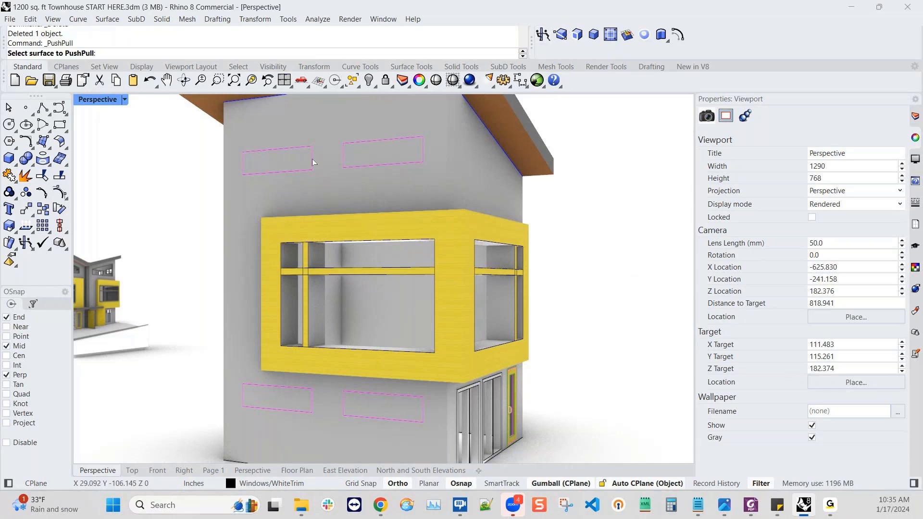
click(302, 162)
click(384, 157)
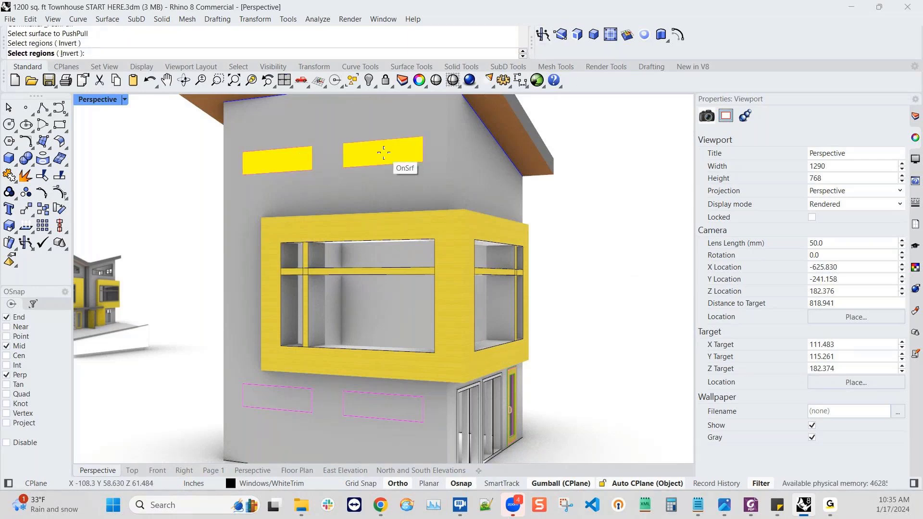
click(282, 400)
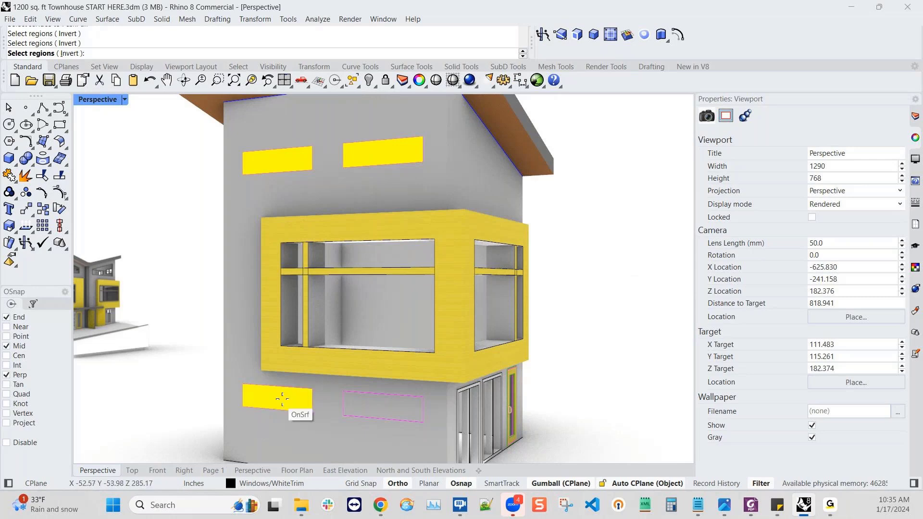
click(382, 404)
key(Return)
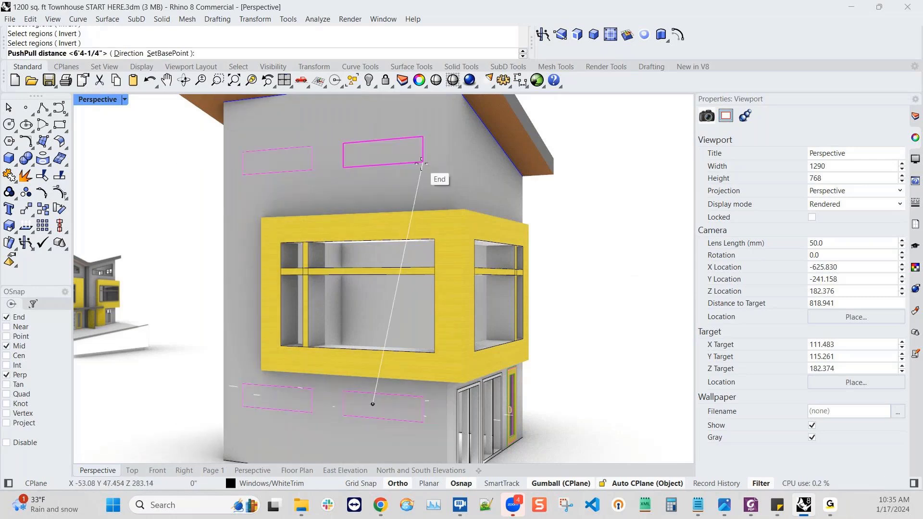
scroll(402, 179, down, 3)
right_drag(403, 179, 406, 226)
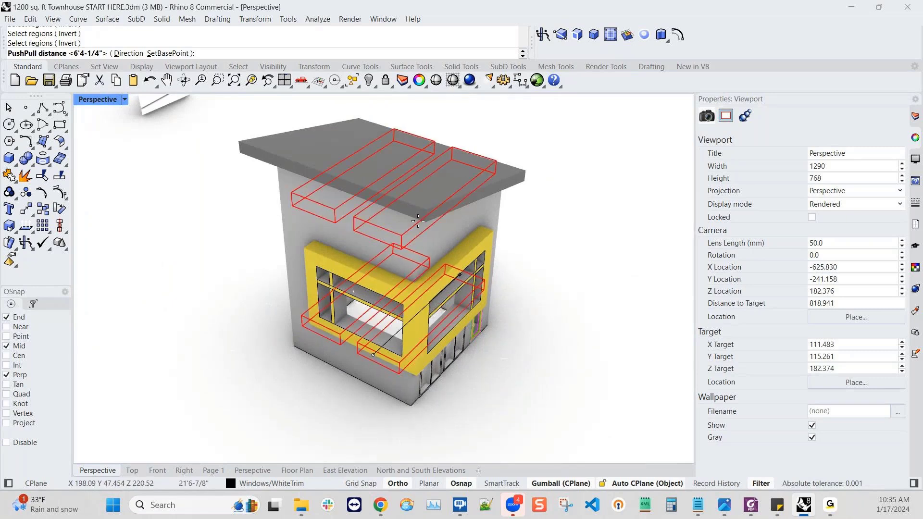
key(alt)
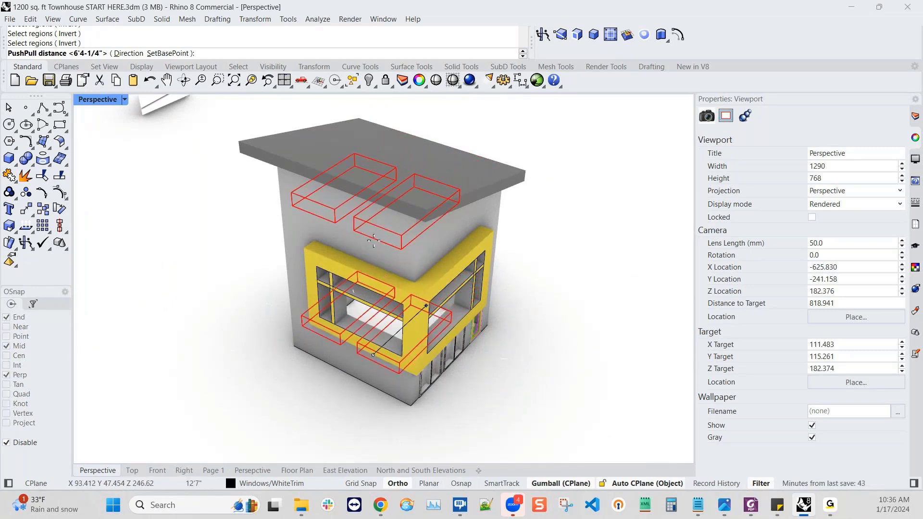
click(355, 244)
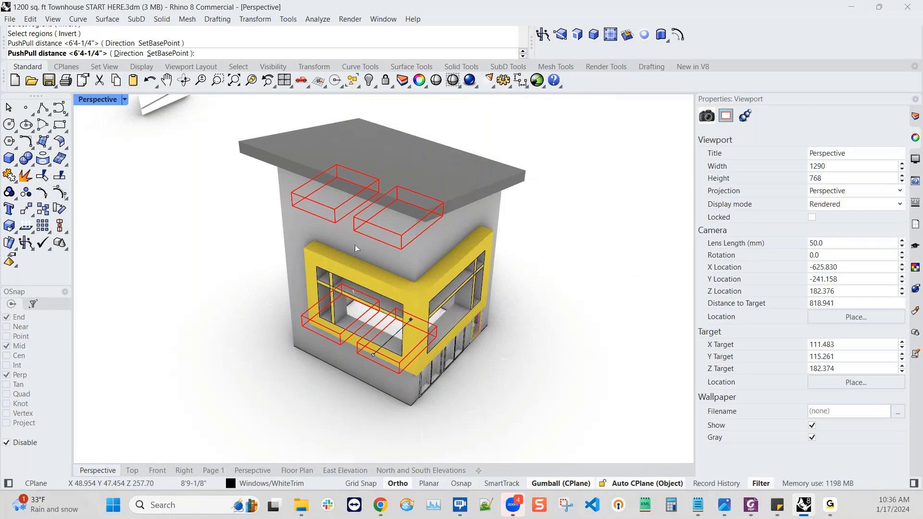
right_drag(418, 248, 481, 226)
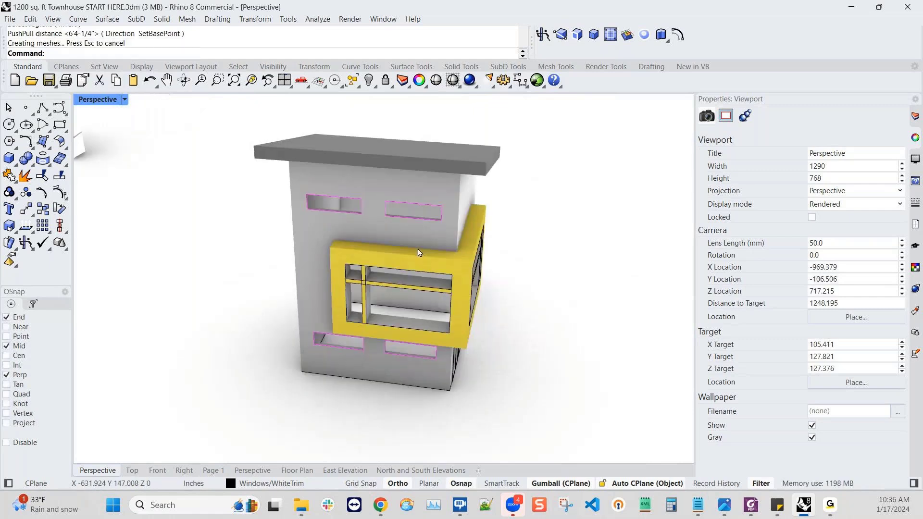
scroll(400, 243, up, 2)
mouse_move(403, 253)
right_down()
mouse_move(408, 268)
mouse_move(395, 253)
right_up()
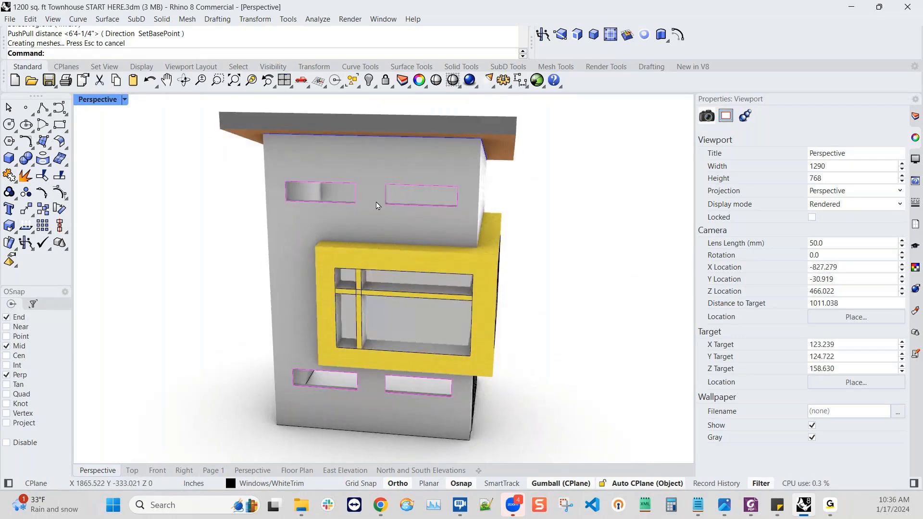
scroll(288, 190, up, 2)
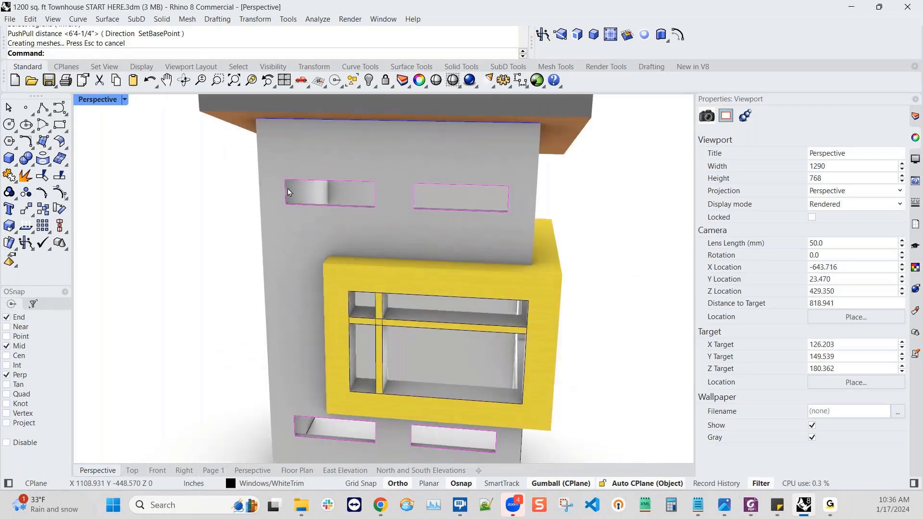
- Create planar surfaces from the four small window-opening curves on the side wall, above and below the projecting volume
scroll(288, 192, up, 1)
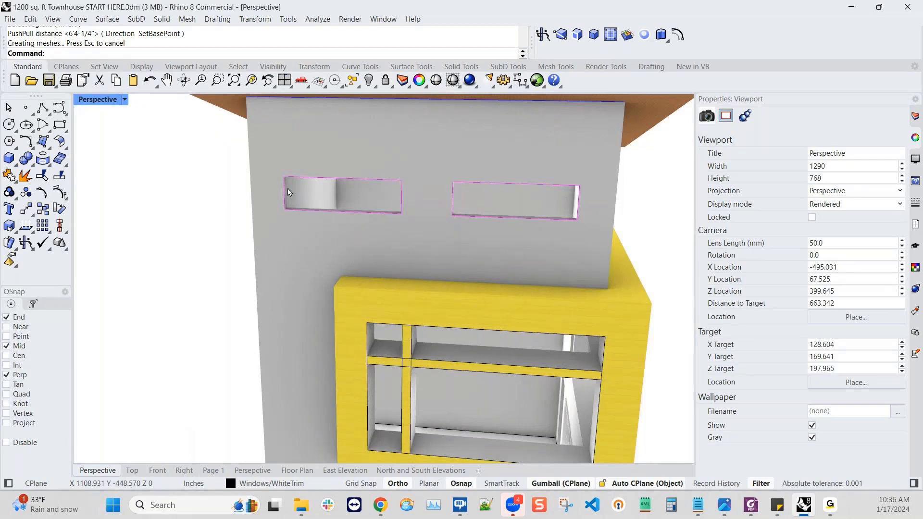
scroll(288, 189, down, 1)
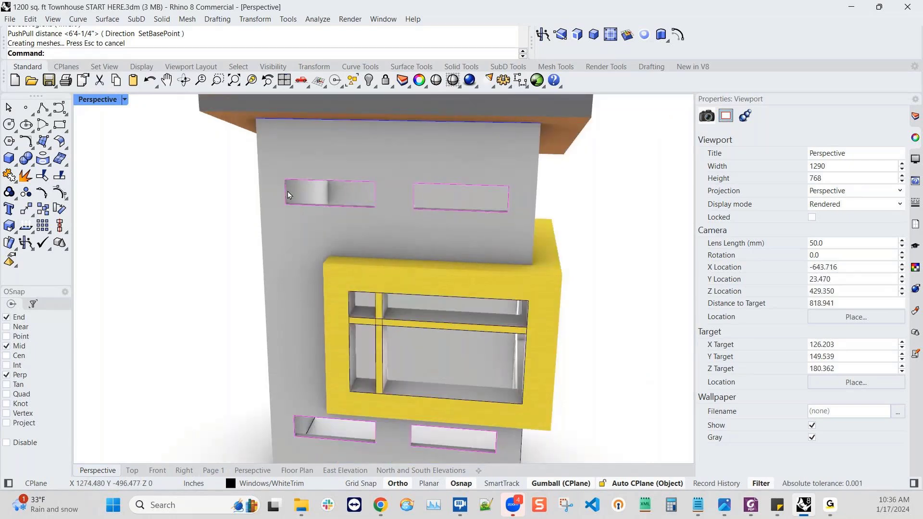
click(327, 181)
click(378, 213)
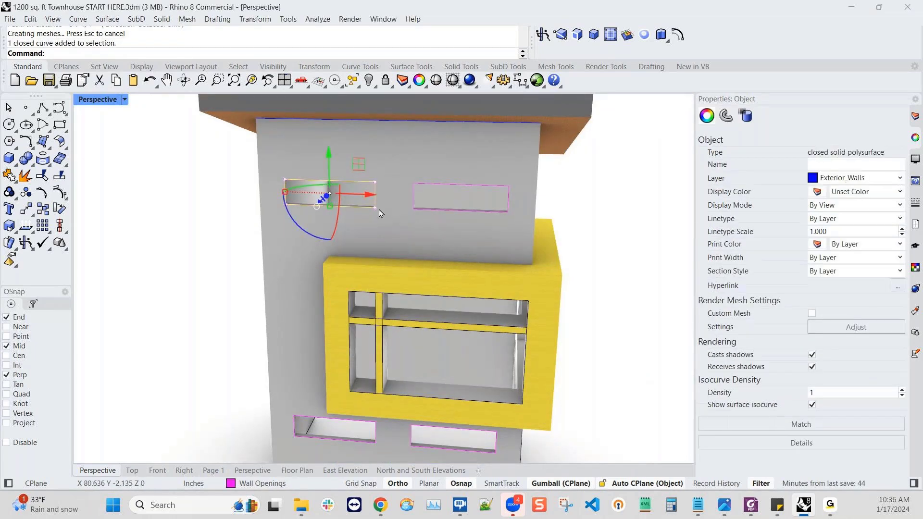
click(414, 197)
click(447, 224)
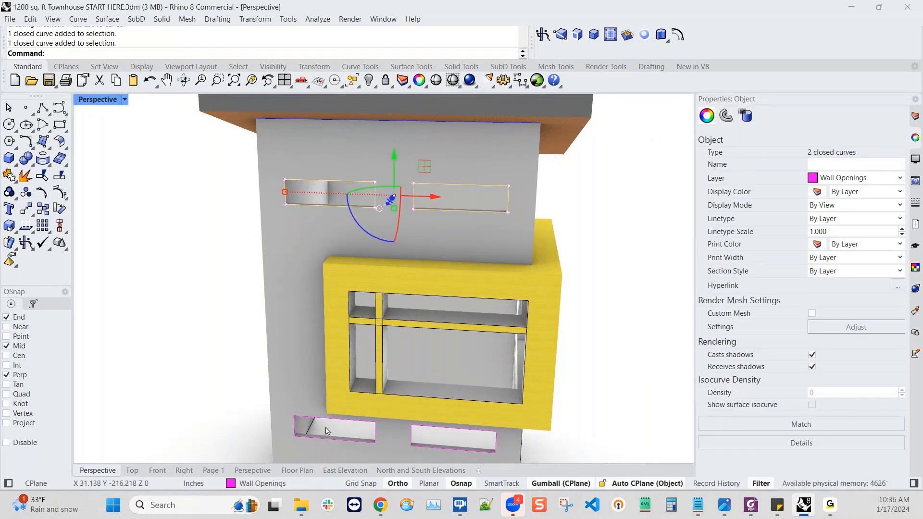
shift+click(336, 443)
click(368, 463)
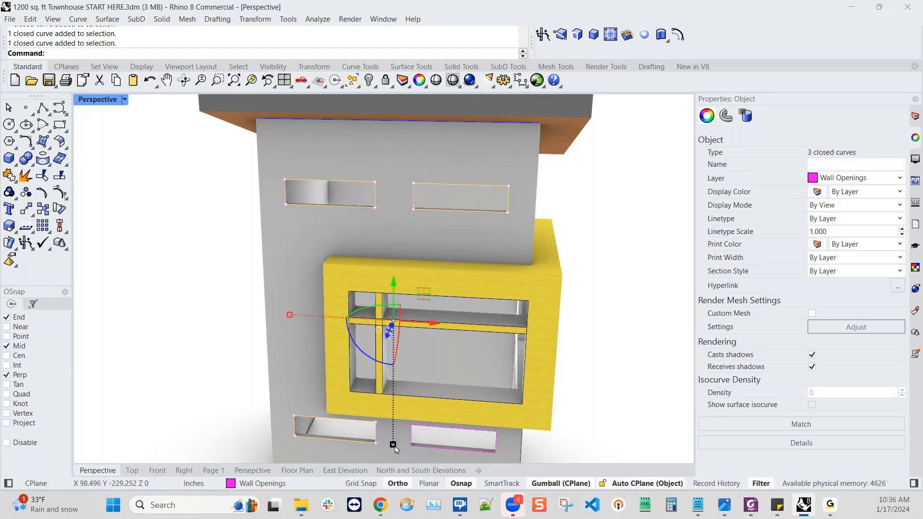
shift+click(412, 437)
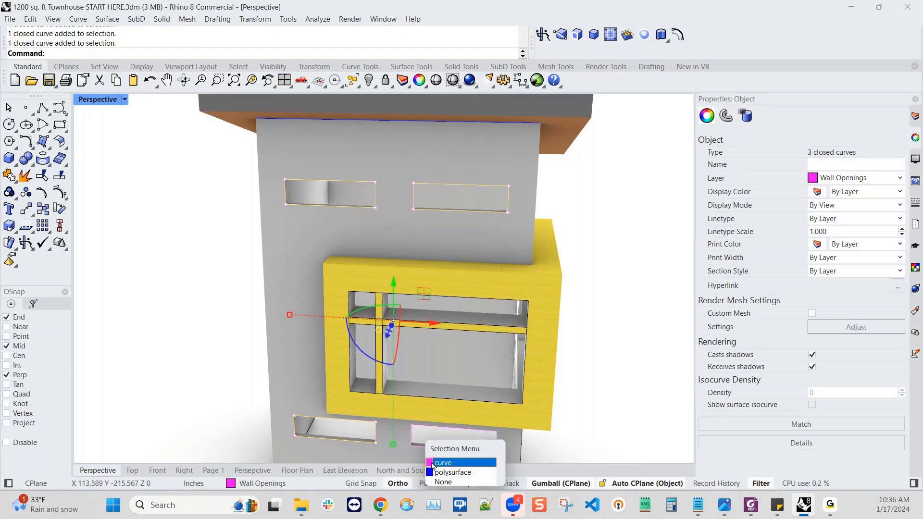
click(433, 463)
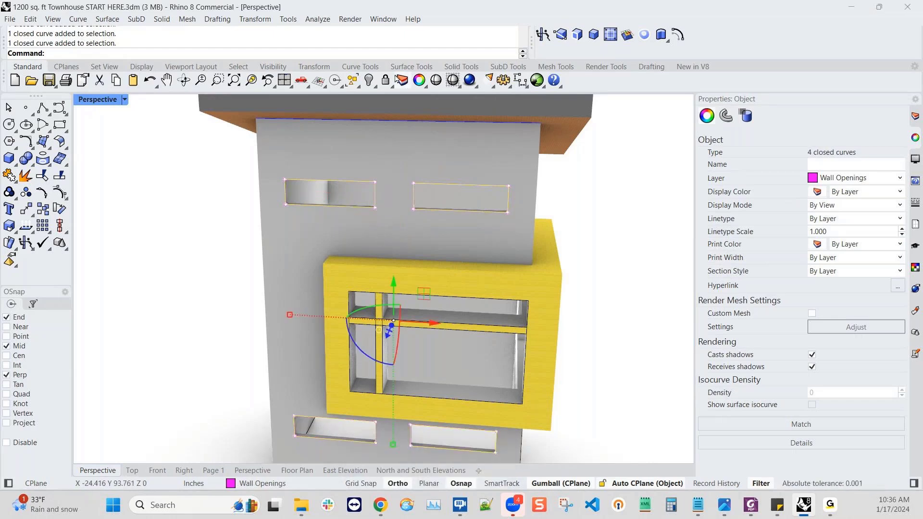
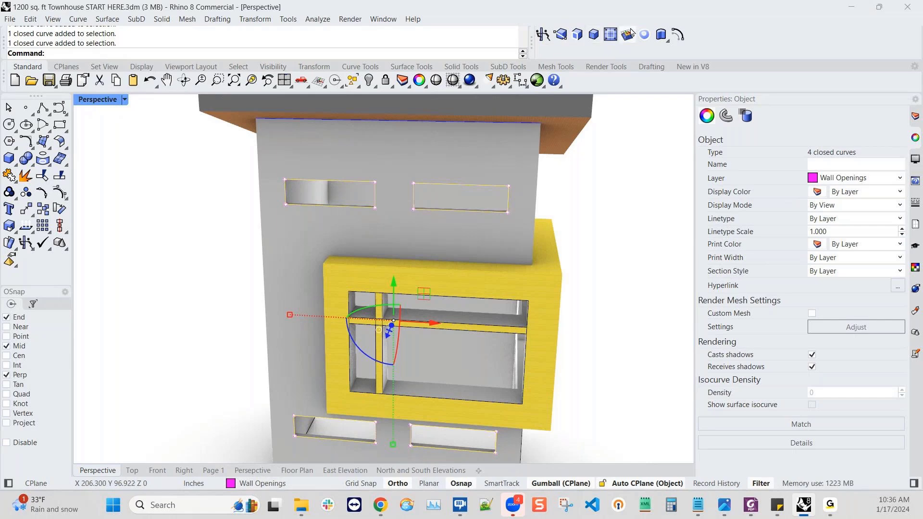
click(644, 36)
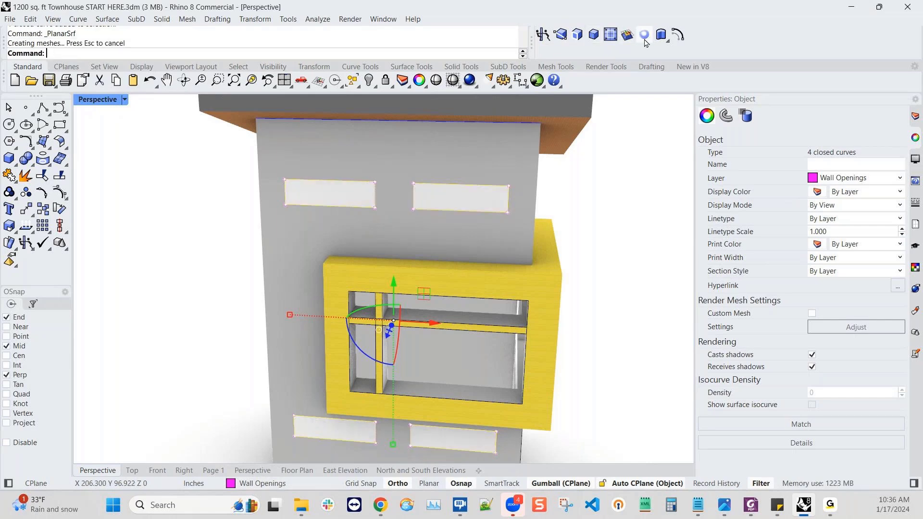
- Assign the four new planar surfaces in the side wall's window openings to the Glass layer
click(347, 199)
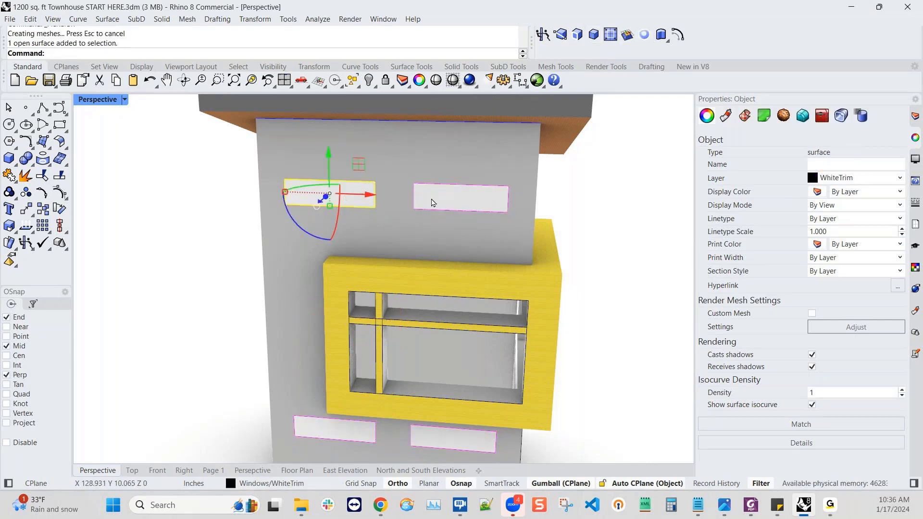
shift+click(432, 200)
shift+click(354, 438)
shift+click(432, 438)
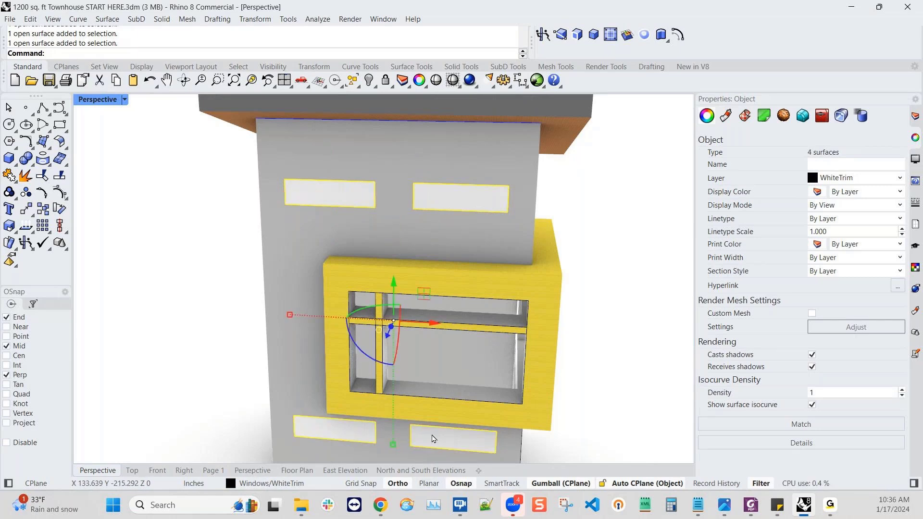
click(319, 485)
scroll(289, 469, down, 5)
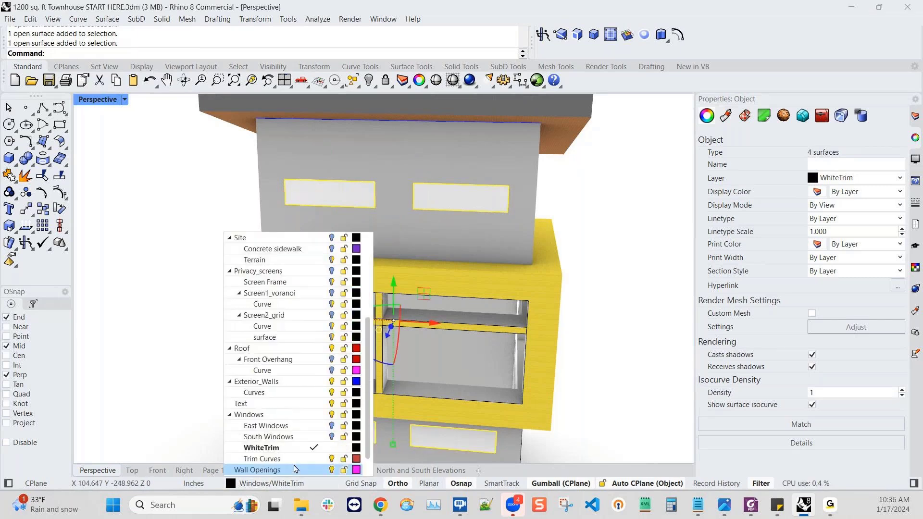
click(242, 460)
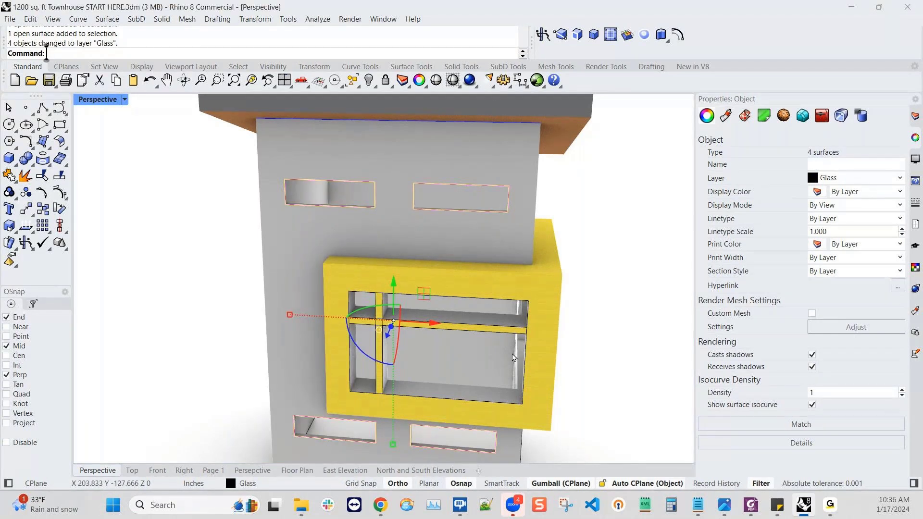
- Try to move the four glass surfaces inward into the side wall by 6 inches in the Top view, and undo it
right_drag(513, 358, 477, 350)
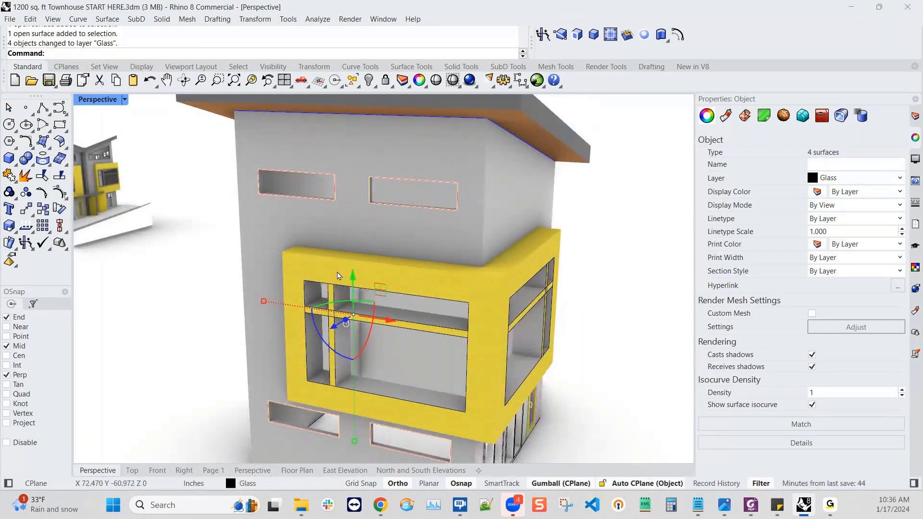
double_click(97, 99)
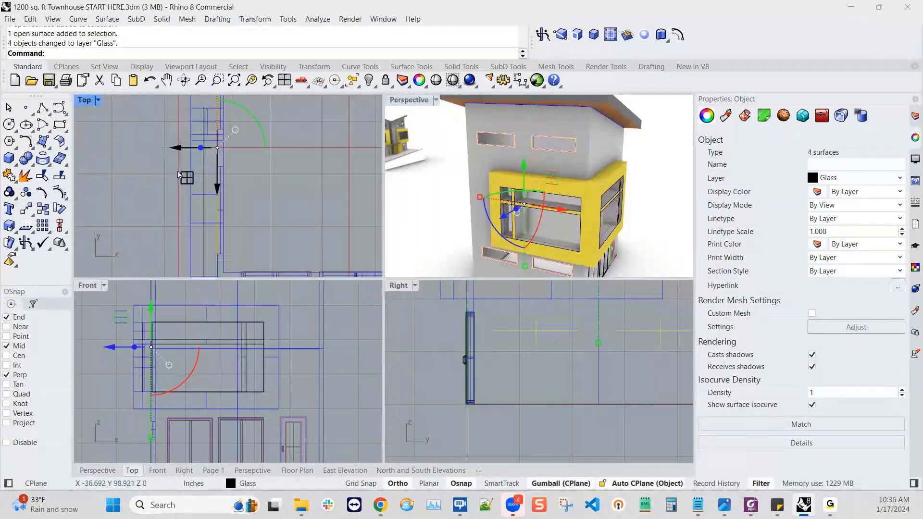
scroll(181, 160, up, 4)
right_drag(191, 155, 166, 195)
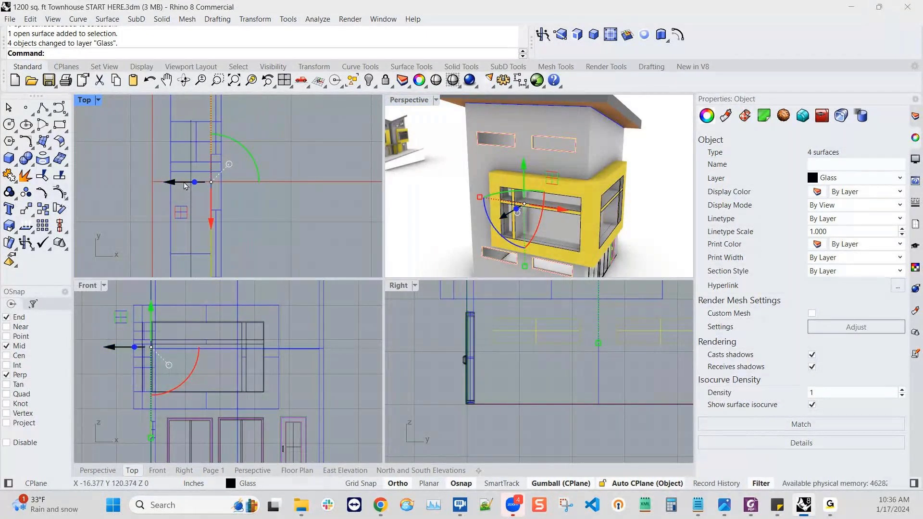
double_click(185, 186)
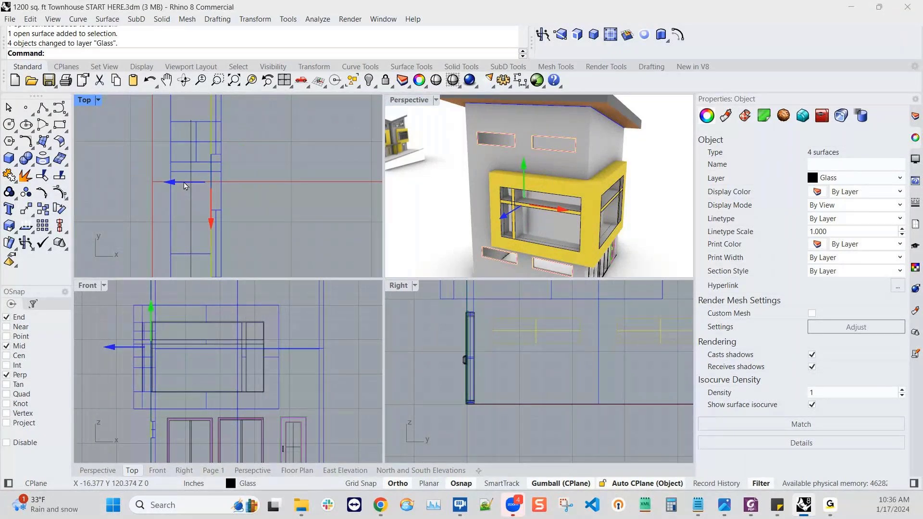
click(190, 183)
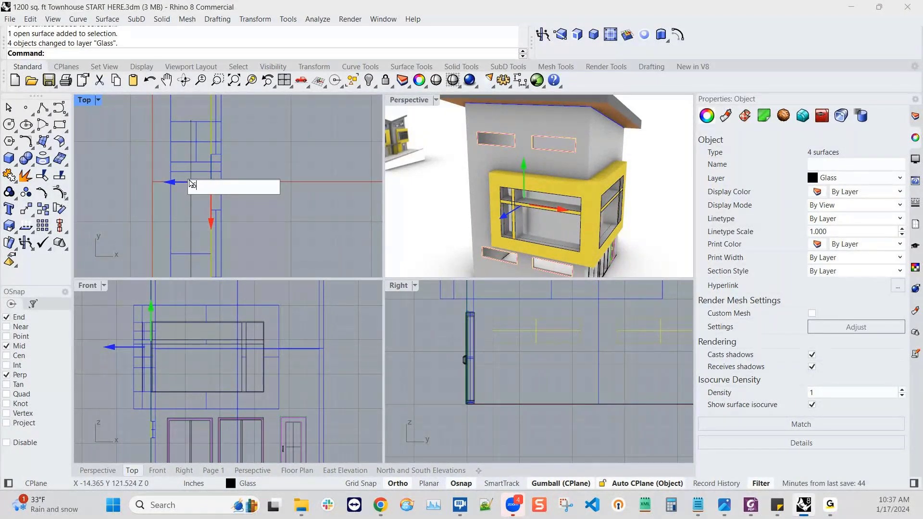
key(Return)
scroll(354, 232, down, 6)
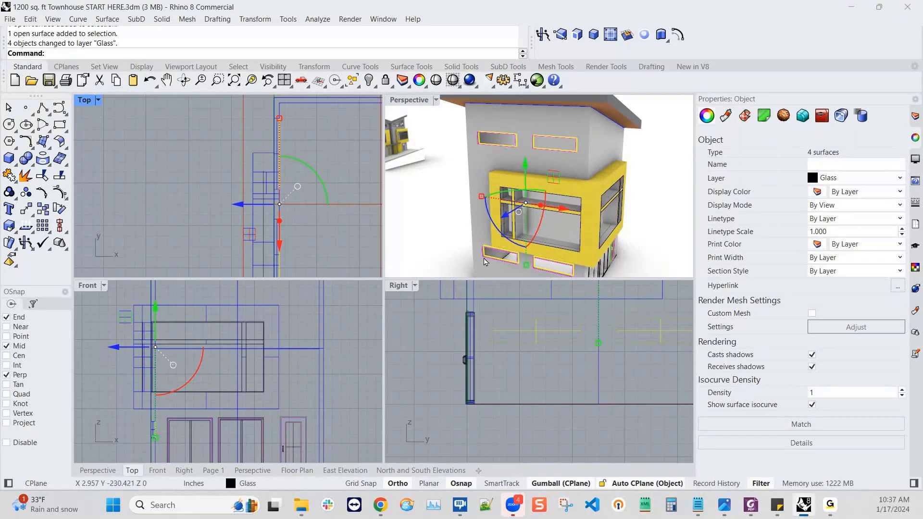
key(ctrl+z)
key(ctrl+z)
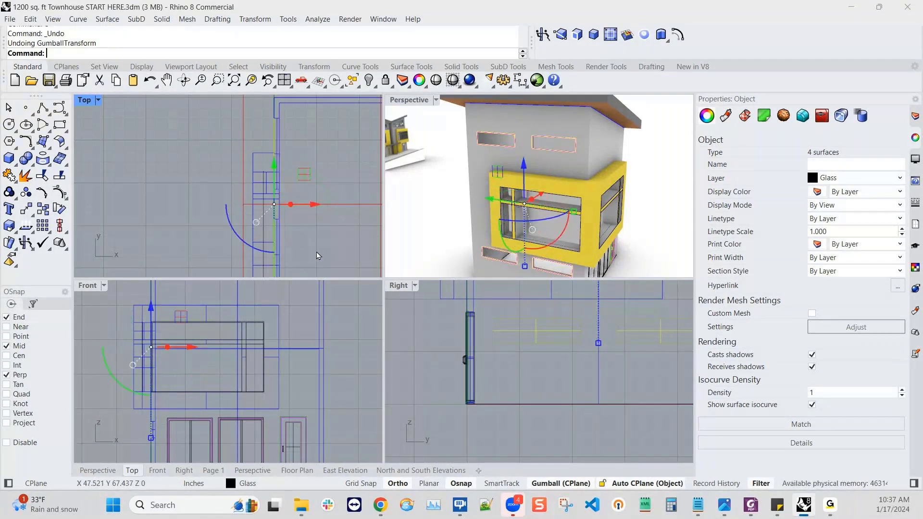
- Try to move the four glass surfaces by -3 inches along the X axis, undo it, and clear the selection
scroll(309, 196, up, 2)
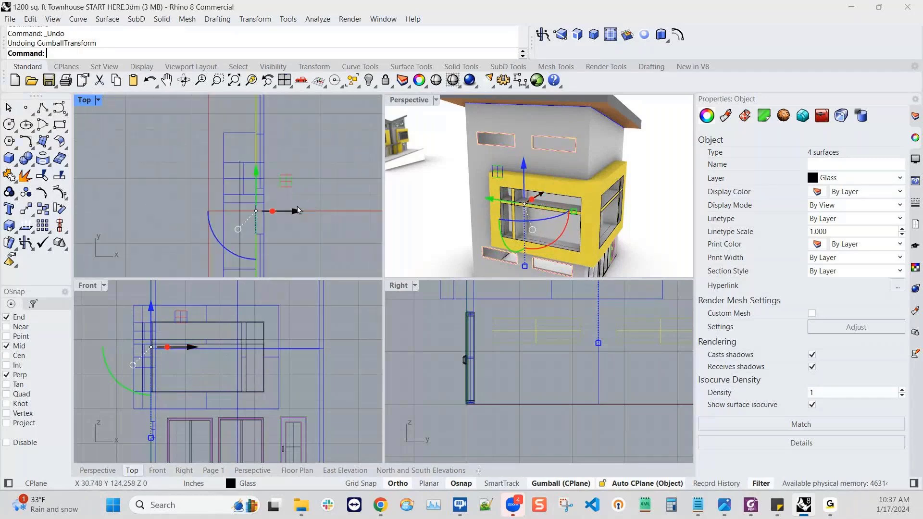
click(297, 210)
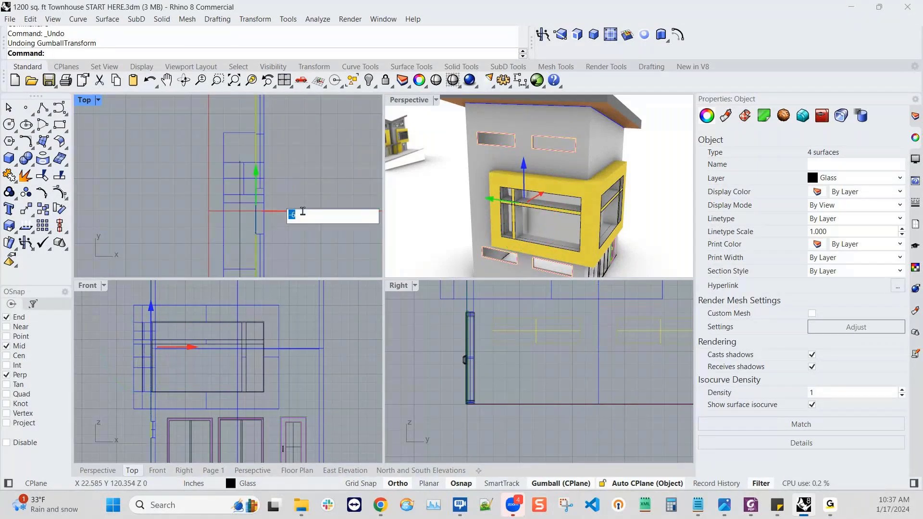
text(-3)
key(Return)
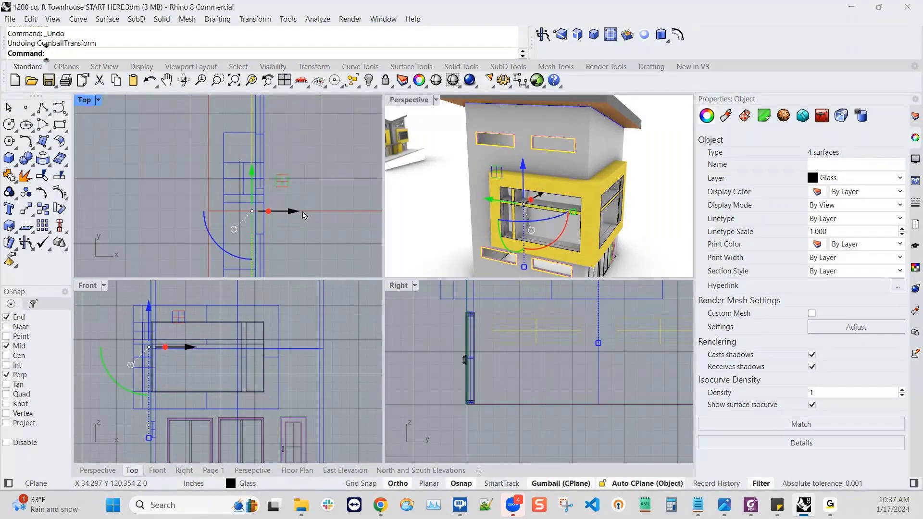
key(ctrl+z)
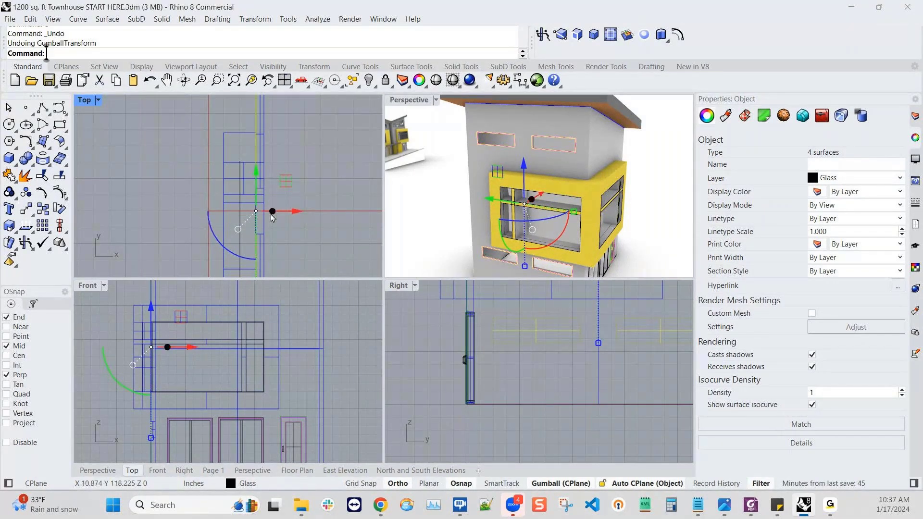
click(288, 212)
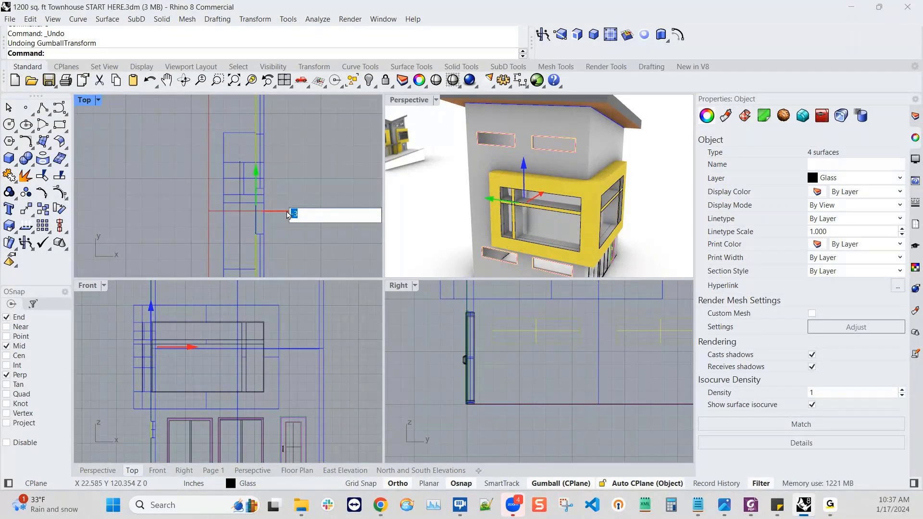
key(Escape)
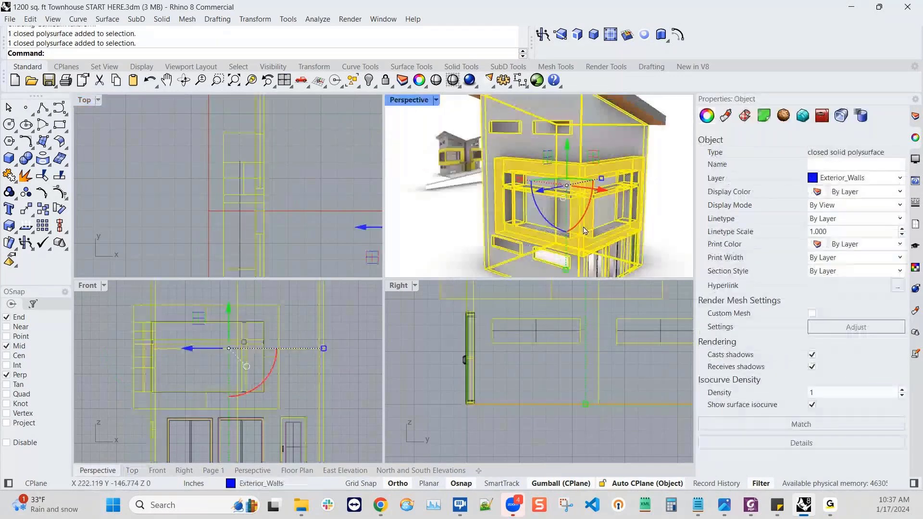
- Set the Perspective viewport to the Shaded display mode and frame the projecting volume's side opening
scroll(551, 207, up, 2)
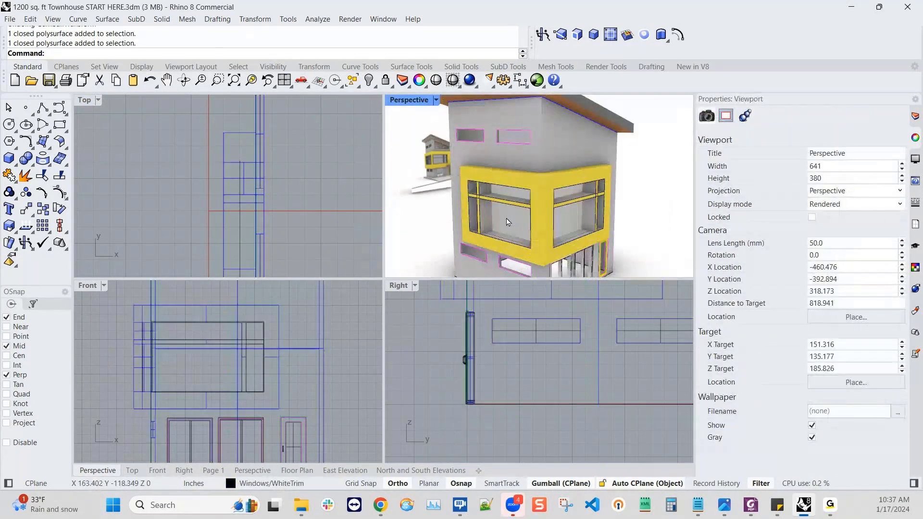
right_drag(509, 222, 510, 223)
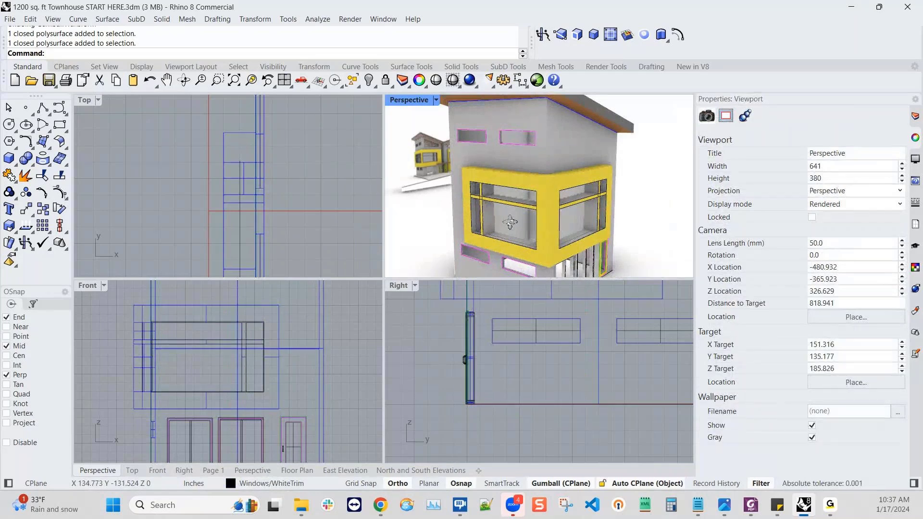
click(436, 100)
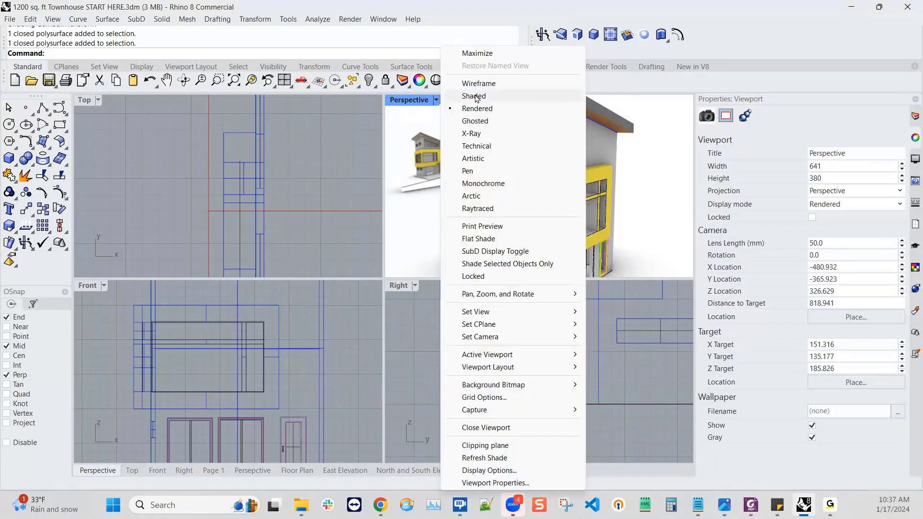
click(475, 96)
right_drag(504, 216, 507, 229)
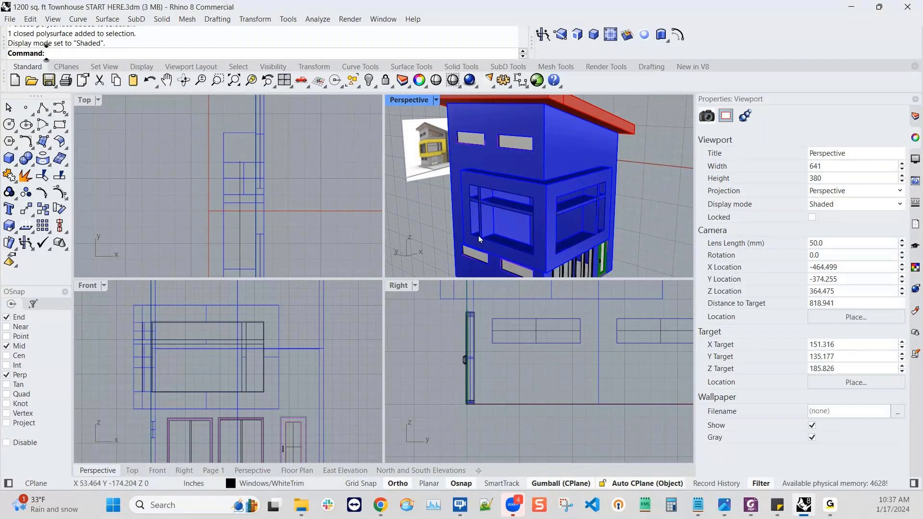
scroll(478, 236, up, 2)
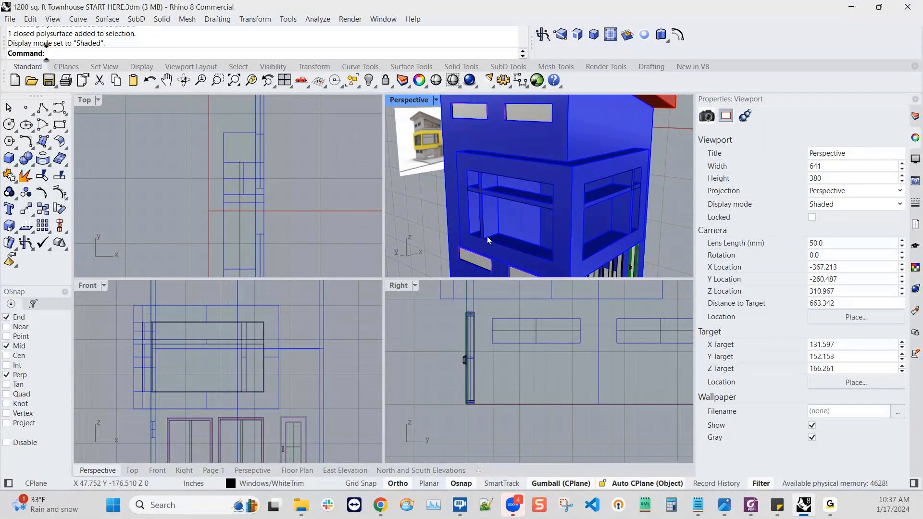
scroll(487, 237, up, 2)
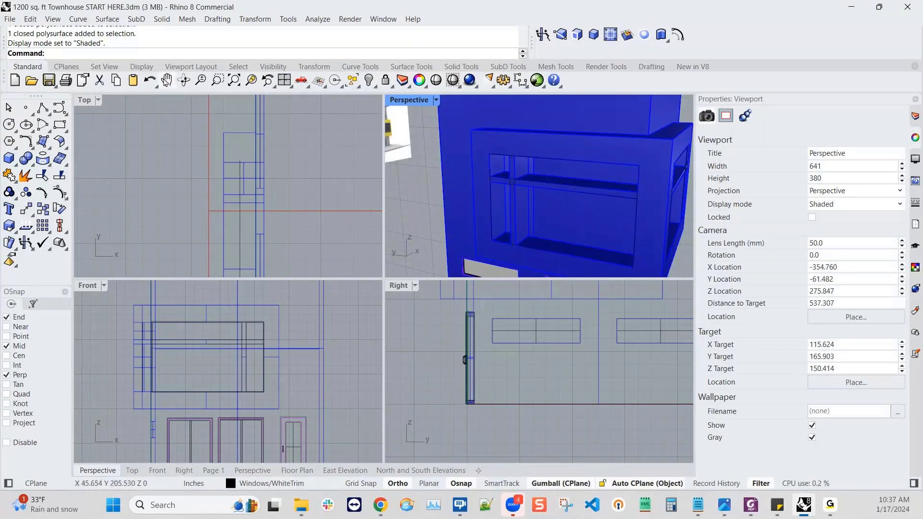
click(43, 110)
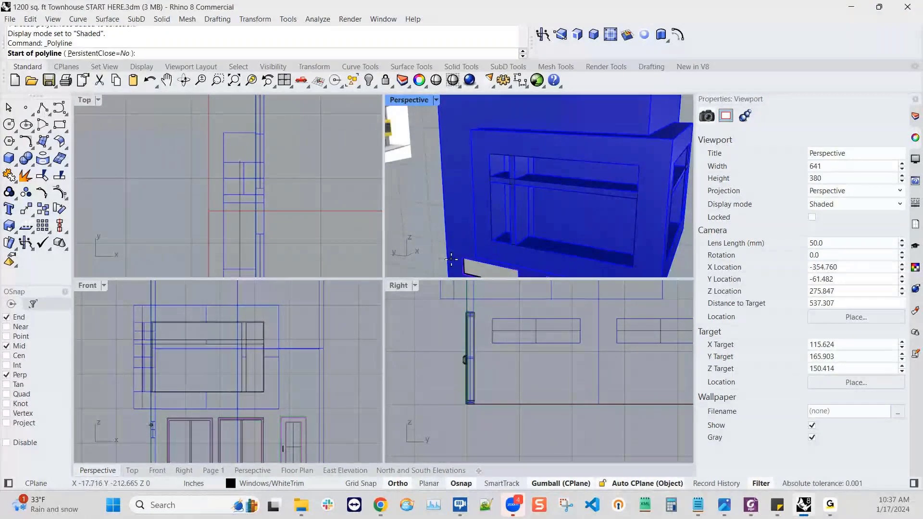
click(498, 239)
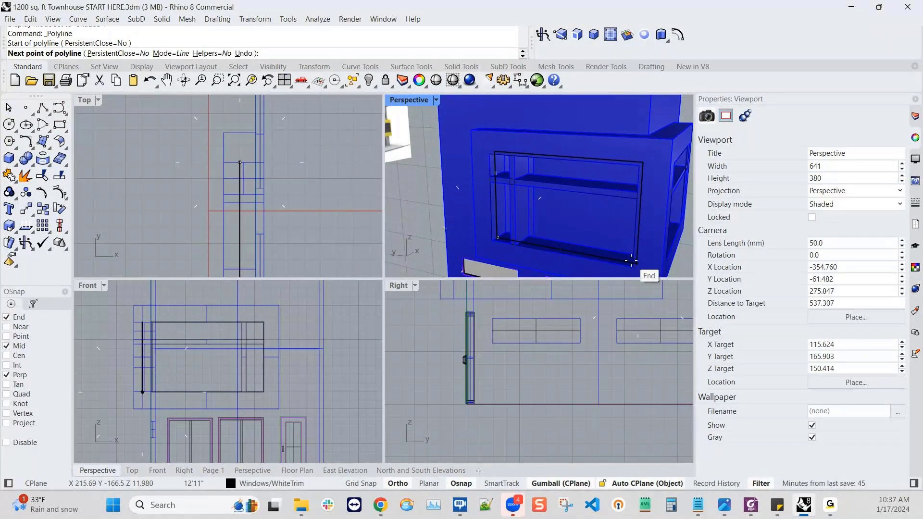
key(Escape)
- Set the Perspective viewport to Wireframe and create planar surfaces from the two closed curves outlining the projecting volume's openings
click(436, 100)
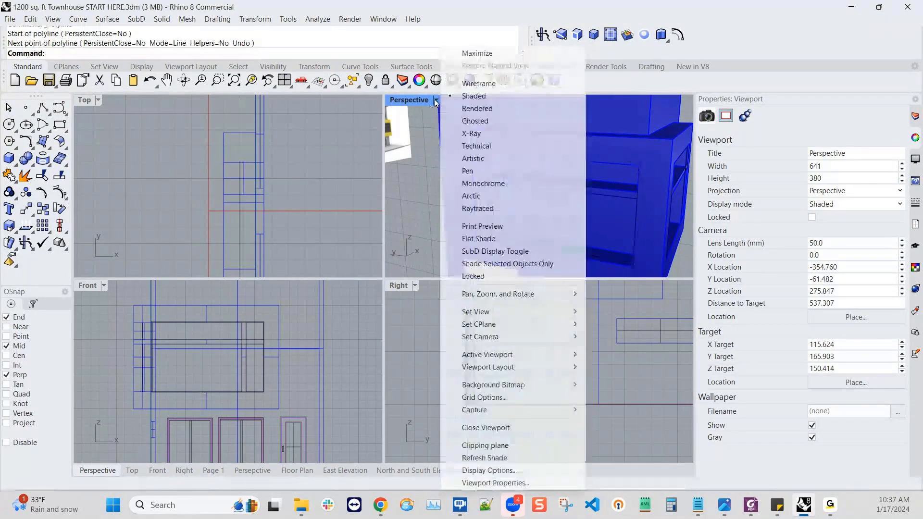
click(477, 85)
click(526, 246)
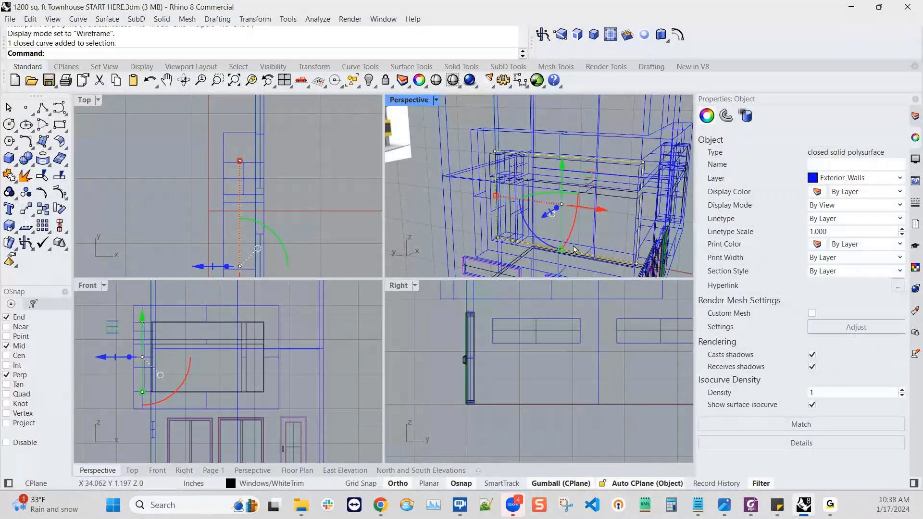
scroll(575, 249, down, 3)
right_drag(575, 249, 568, 228)
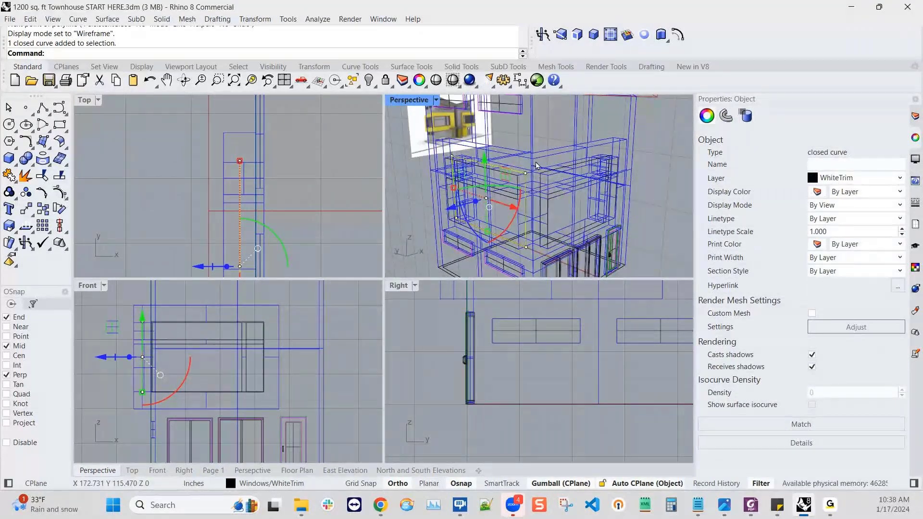
click(581, 166)
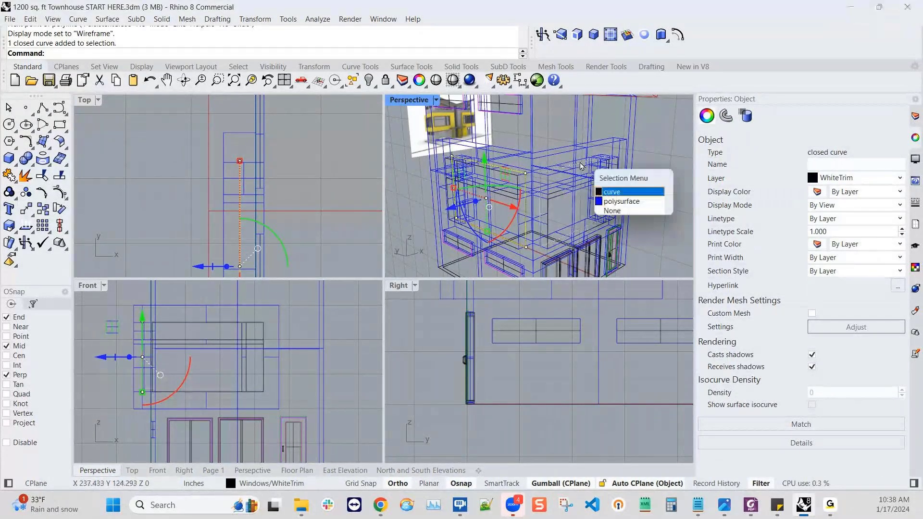
click(618, 192)
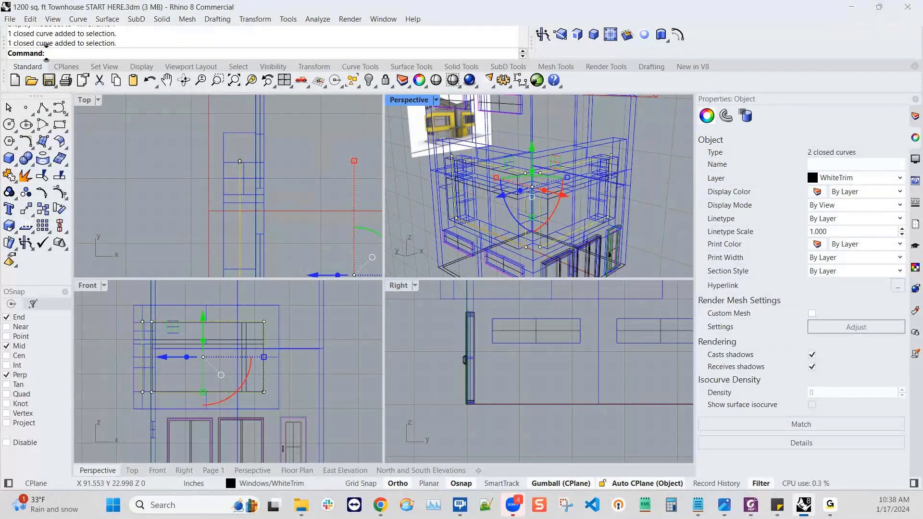
click(284, 483)
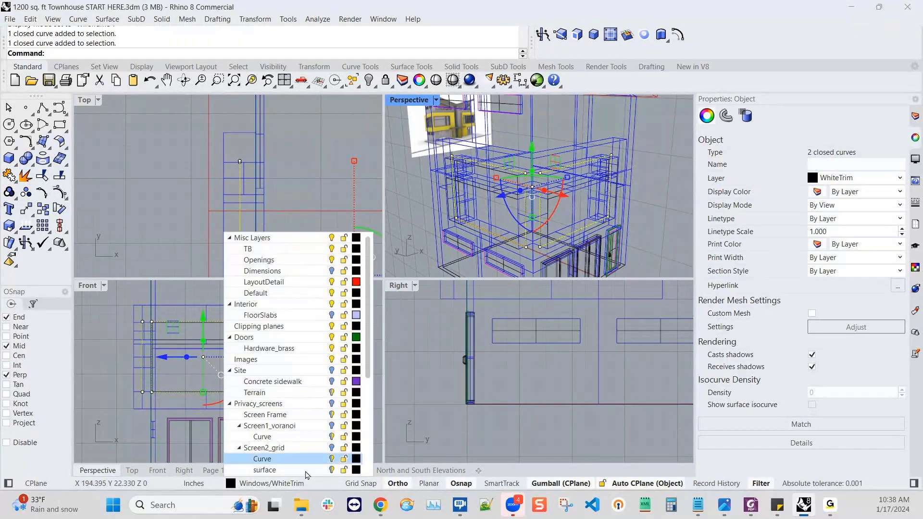
click(645, 35)
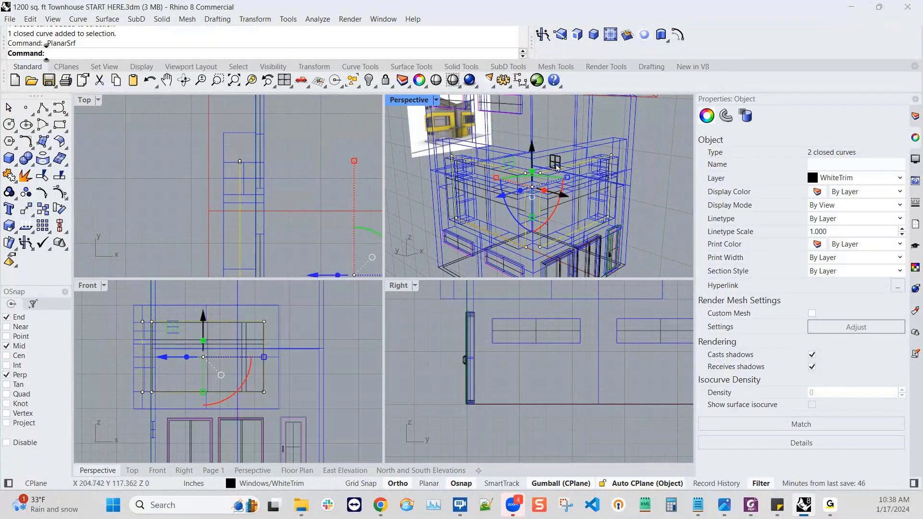
- Assign the two new planar surfaces in the projecting volume's openings to the Glass layer and clear the selection
right_click(578, 204)
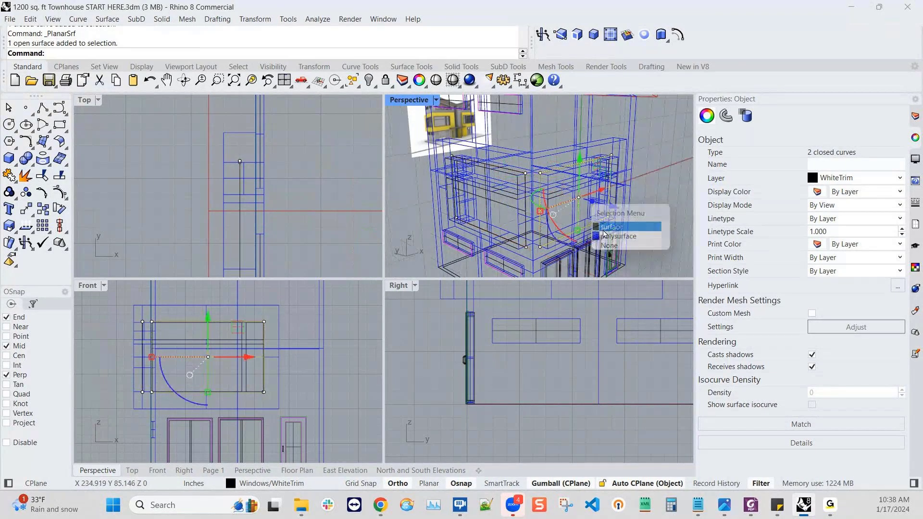
shift+click(511, 208)
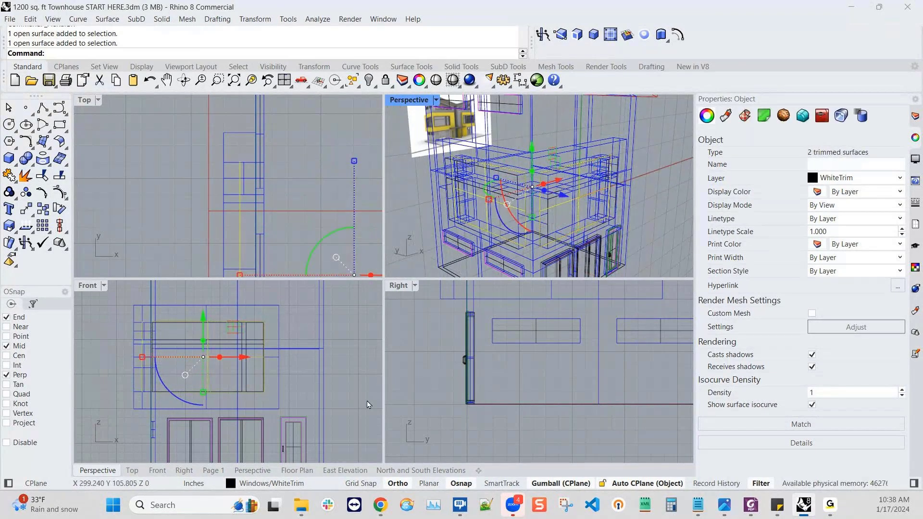
click(300, 484)
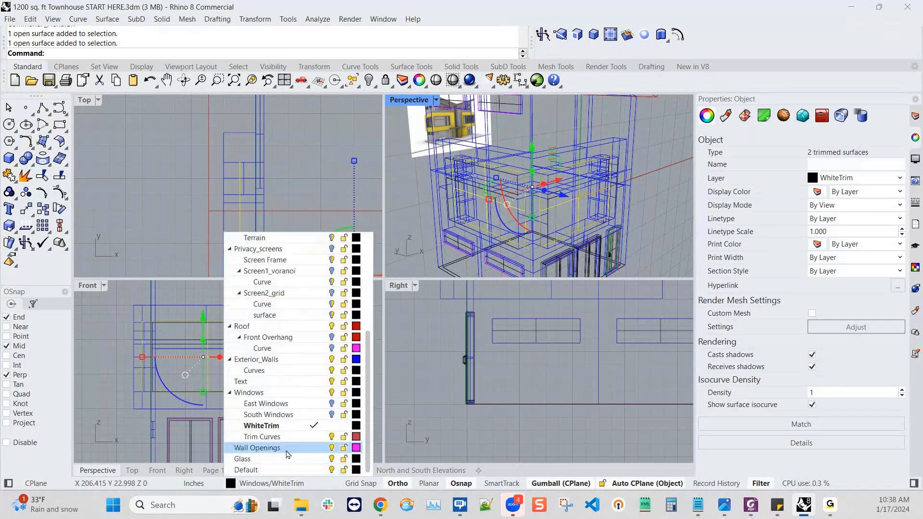
click(270, 465)
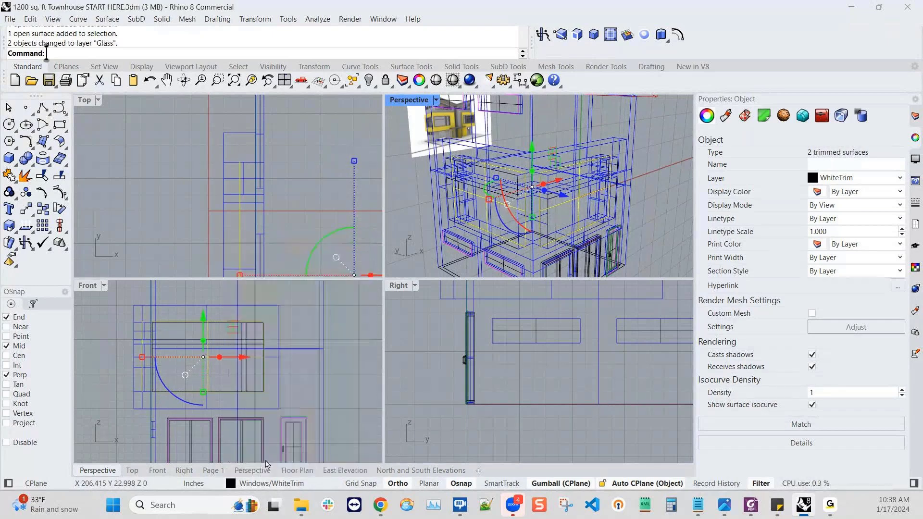
click(649, 195)
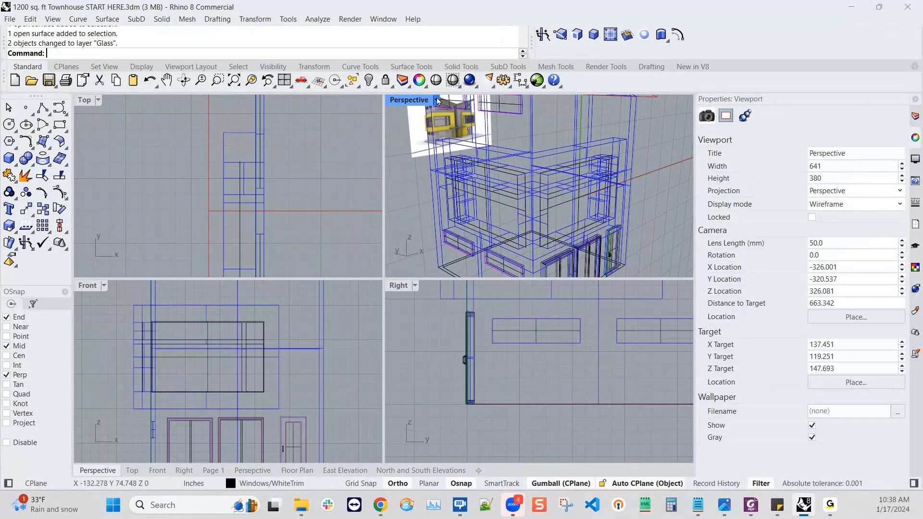
- Set the Perspective viewport to the Rendered display mode and inspect the glazed corner volume and whole townhouse
click(436, 100)
click(470, 111)
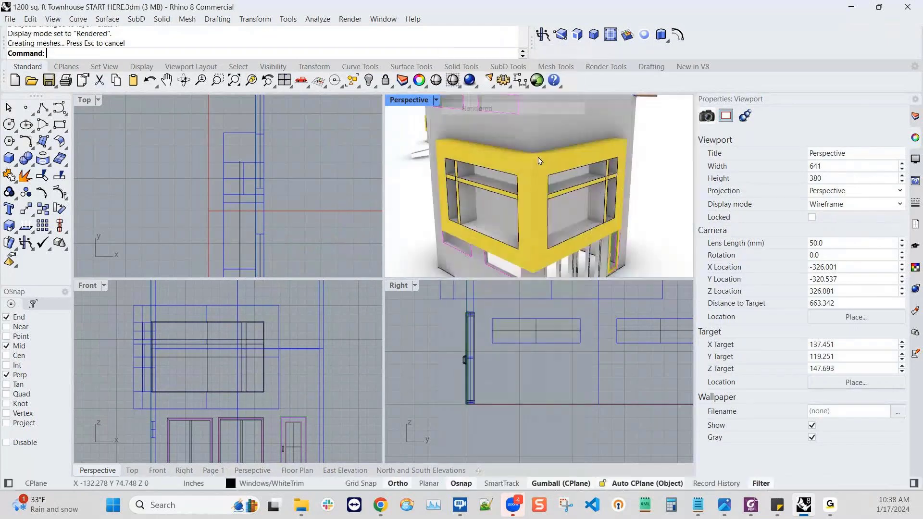
scroll(568, 191, down, 4)
right_drag(519, 212, 502, 230)
scroll(519, 222, up, 2)
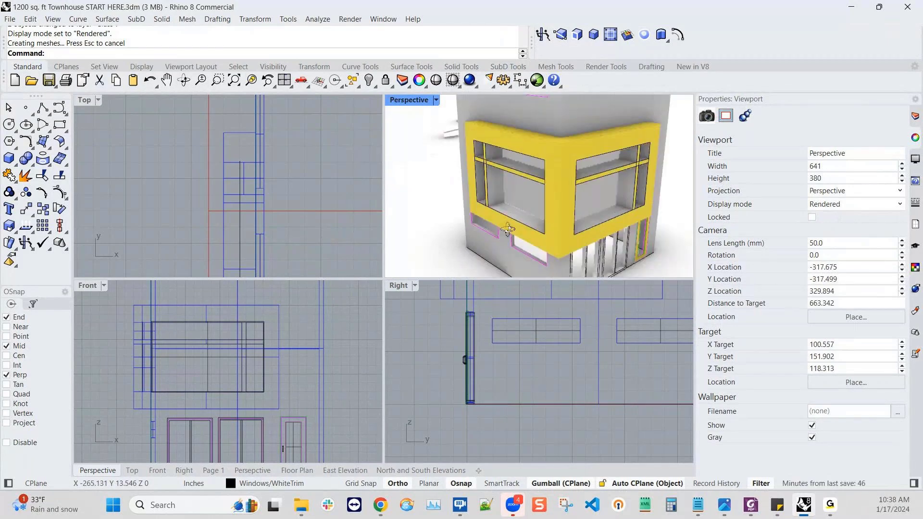
scroll(548, 239, down, 2)
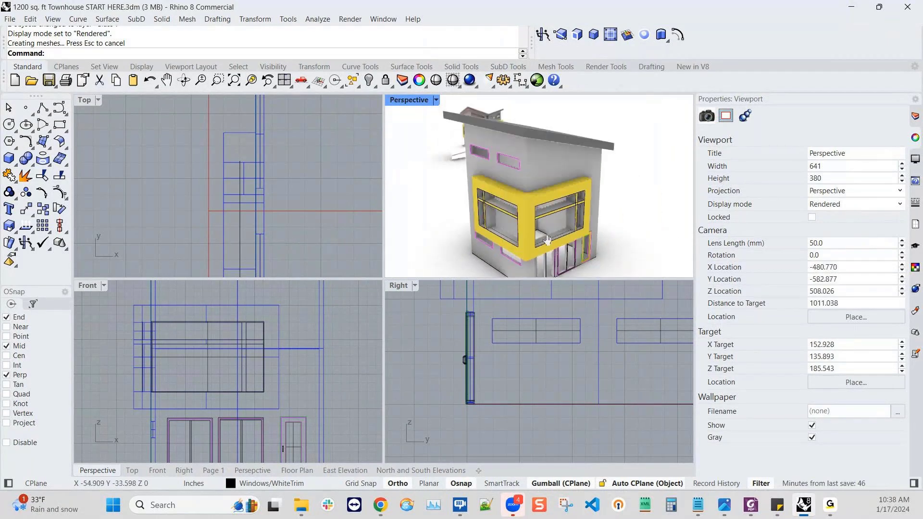
right_drag(549, 239, 557, 222)
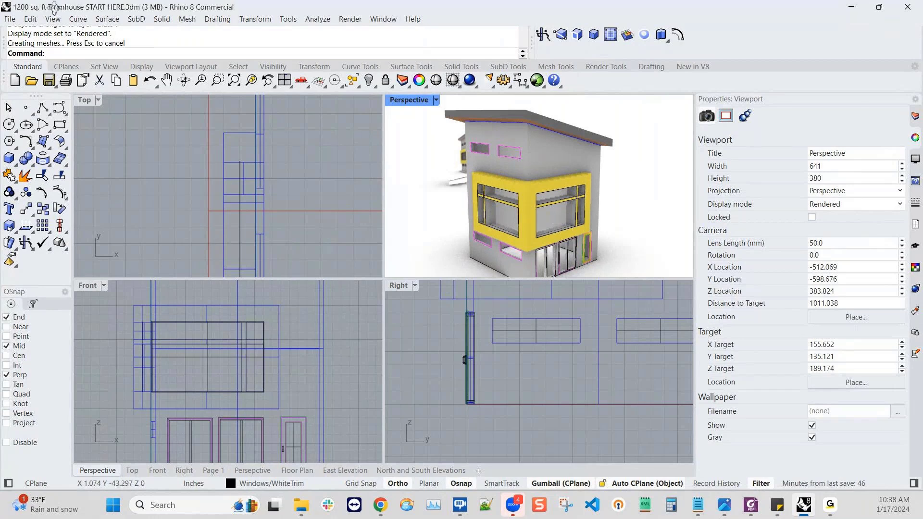
- Save the model as a new file named "1200 sq. ft Townhouse class model" in the 2024 GS January folder
click(11, 21)
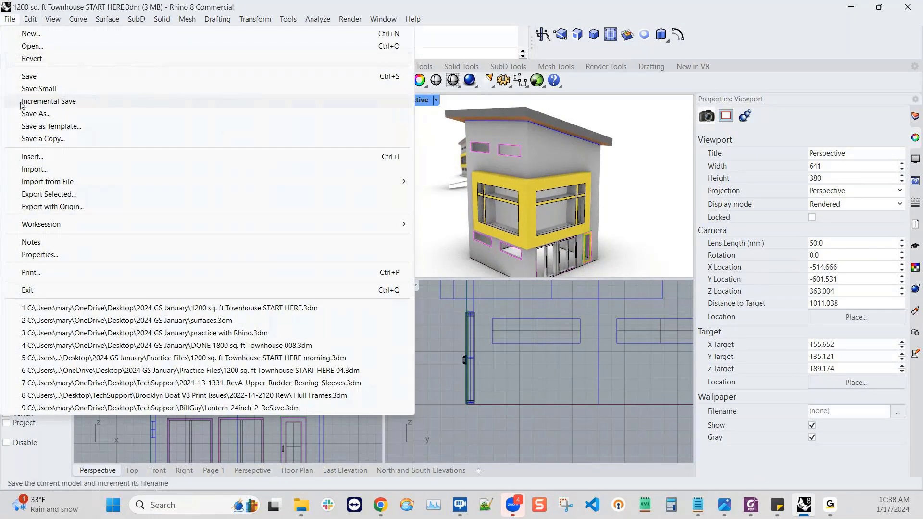
click(29, 113)
drag(302, 370, 342, 370)
text(class)
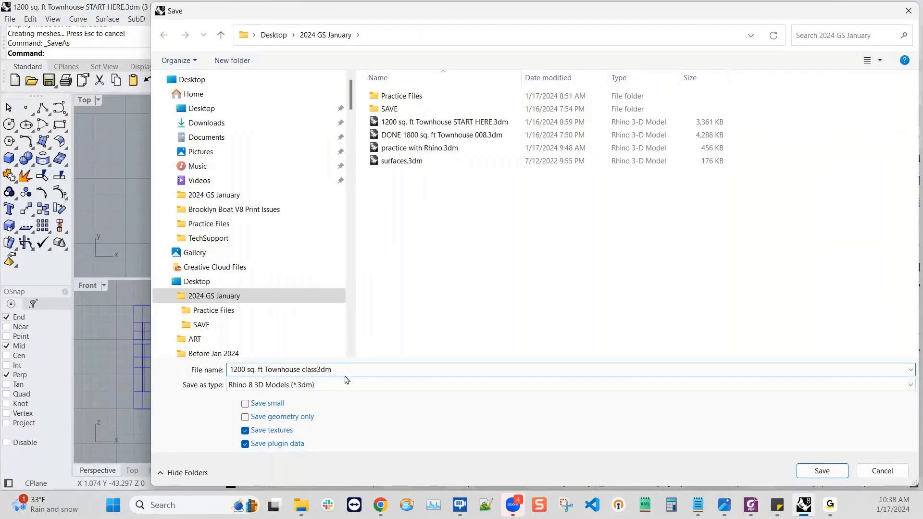
text( model.)
click(822, 471)
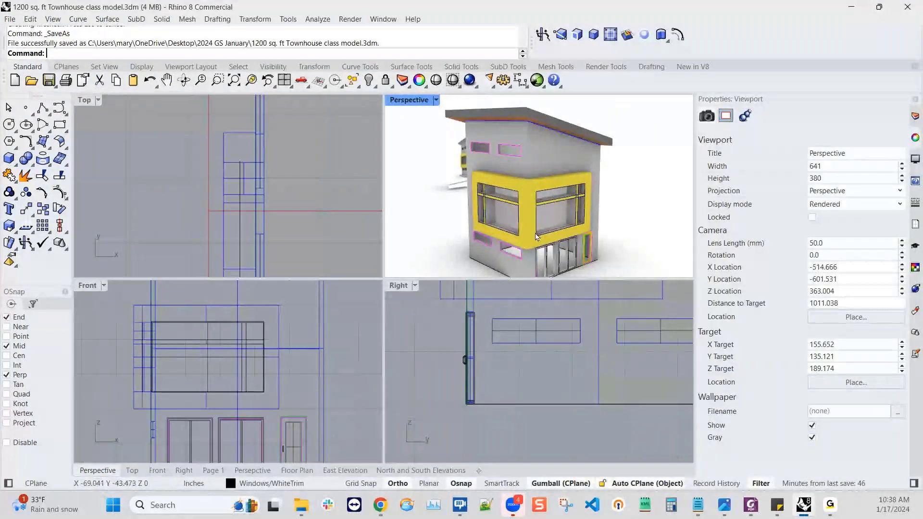
- Maximize the Perspective viewport and turn the model to face the side wall with the small window openings
right_drag(488, 225, 524, 234)
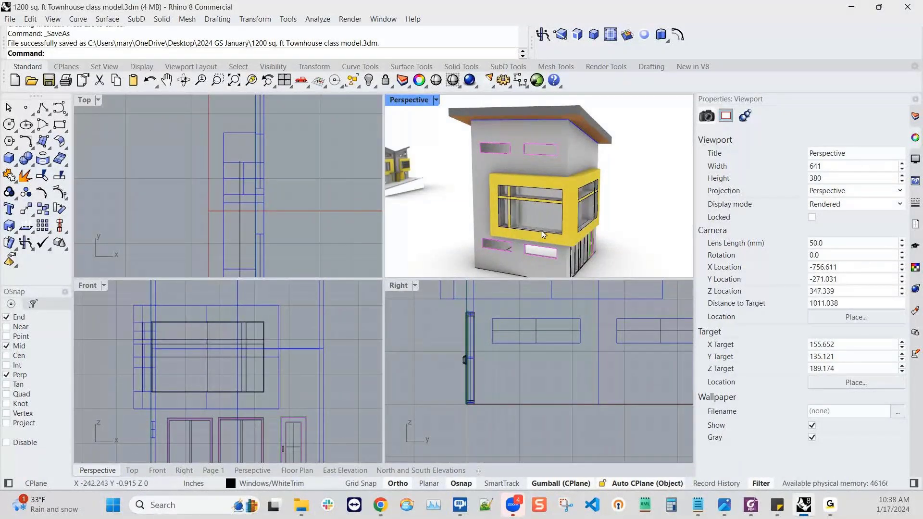
scroll(508, 251, up, 2)
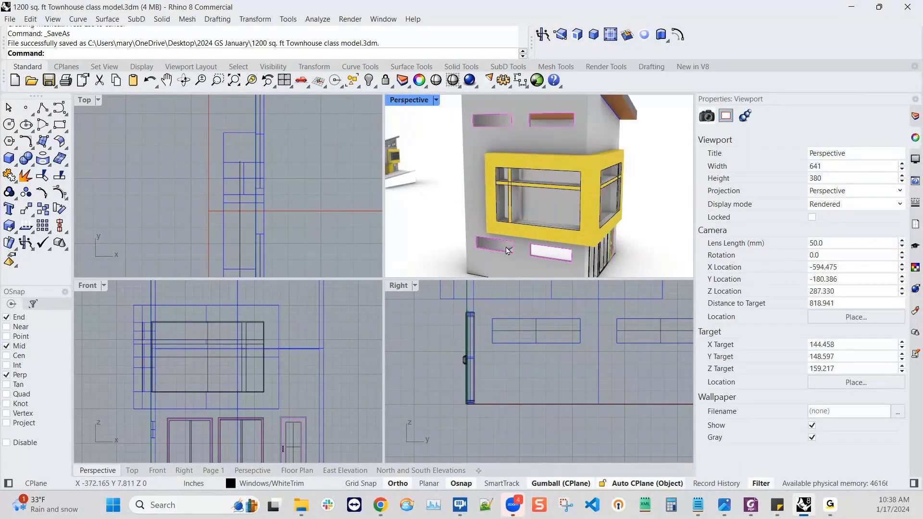
double_click(413, 103)
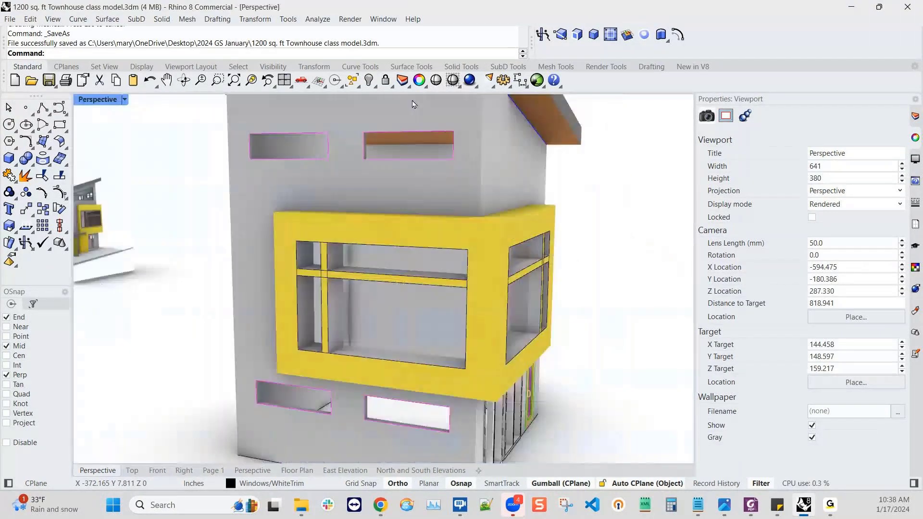
right_drag(312, 351, 360, 357)
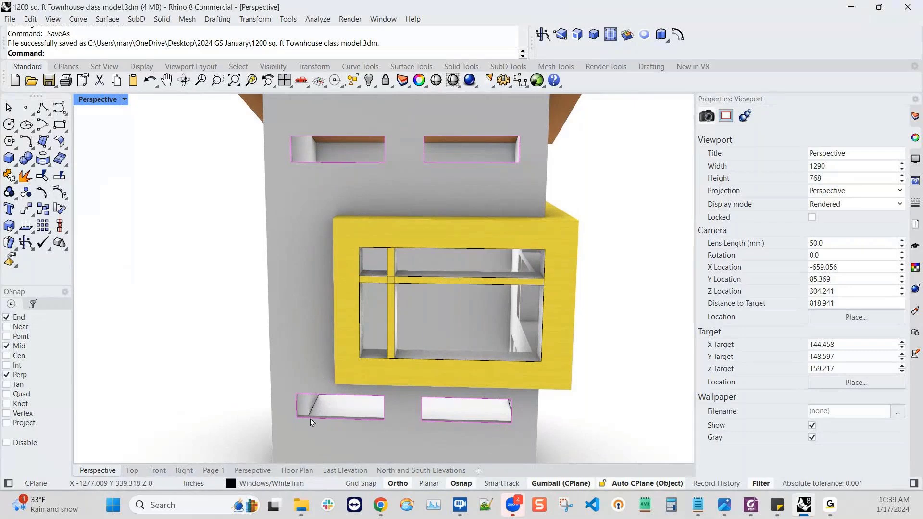
scroll(344, 178, up, 2)
click(344, 178)
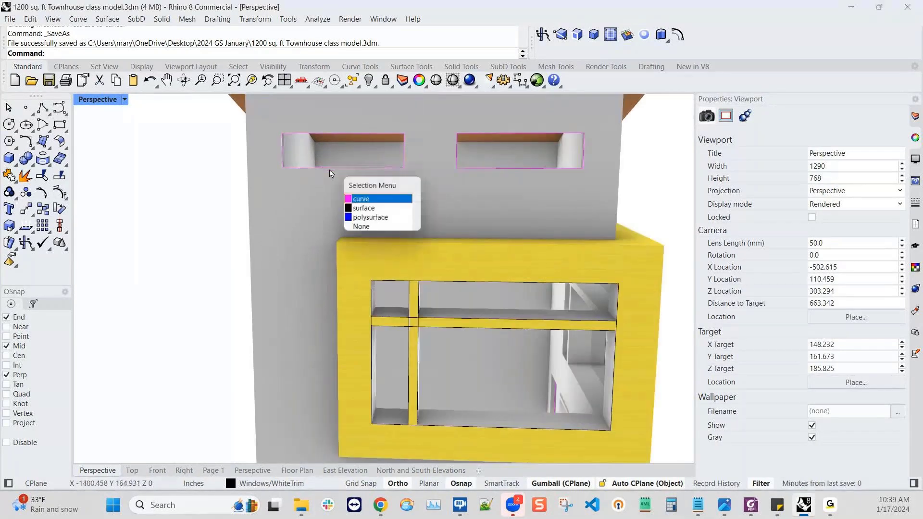
click(371, 199)
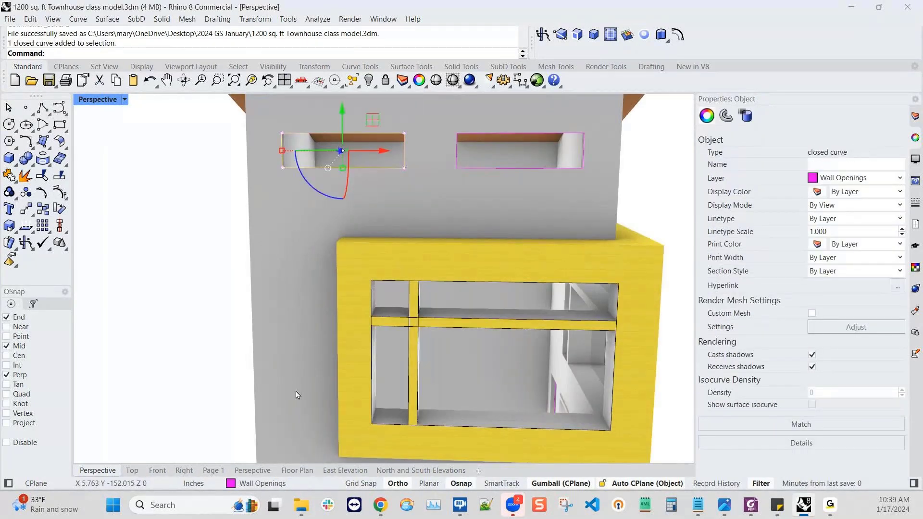
scroll(302, 368, down, 3)
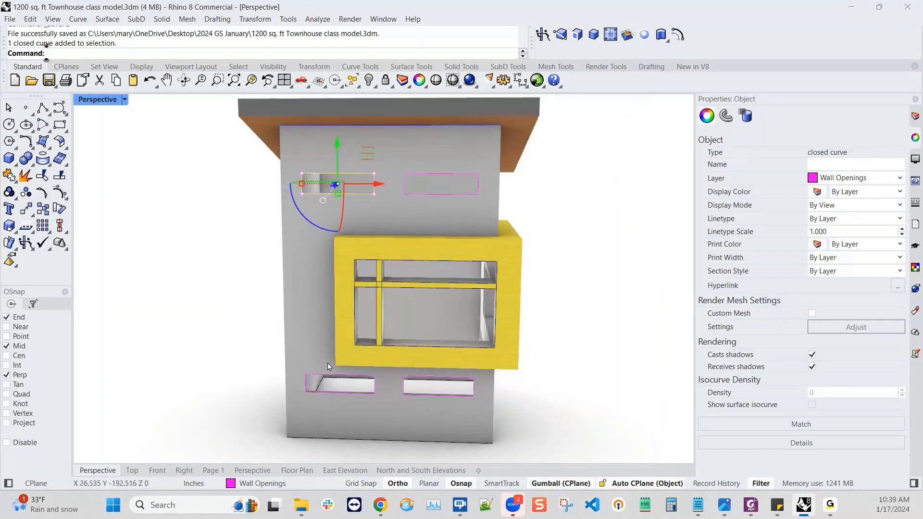
key(Escape)
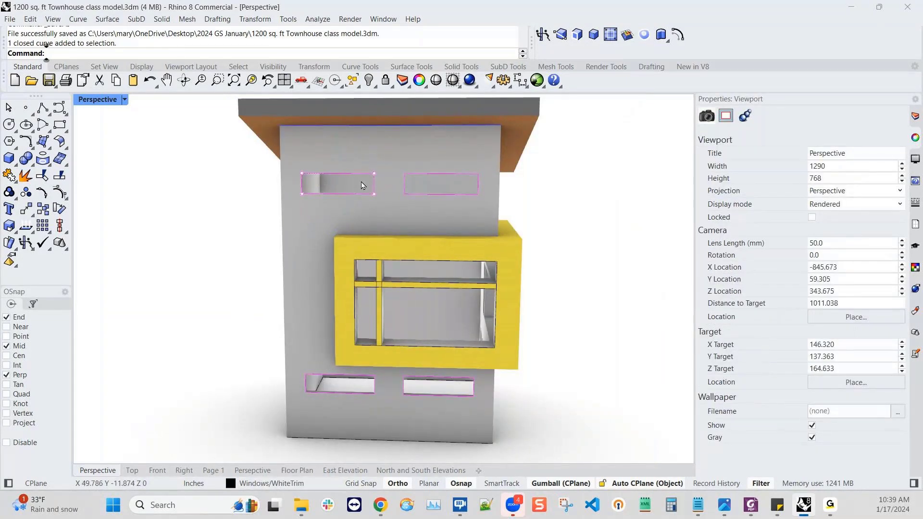
- Delete the glass surfaces in the side wall's two upper window openings
click(363, 186)
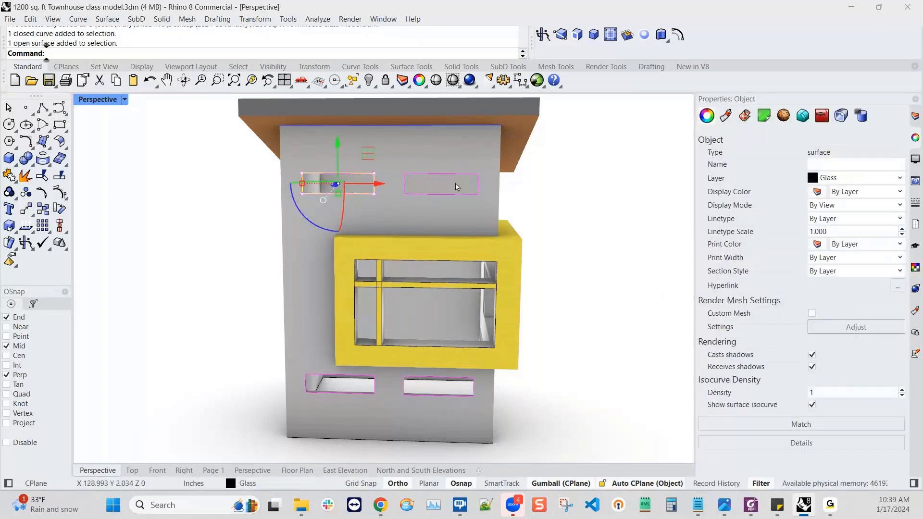
key(Delete)
click(449, 187)
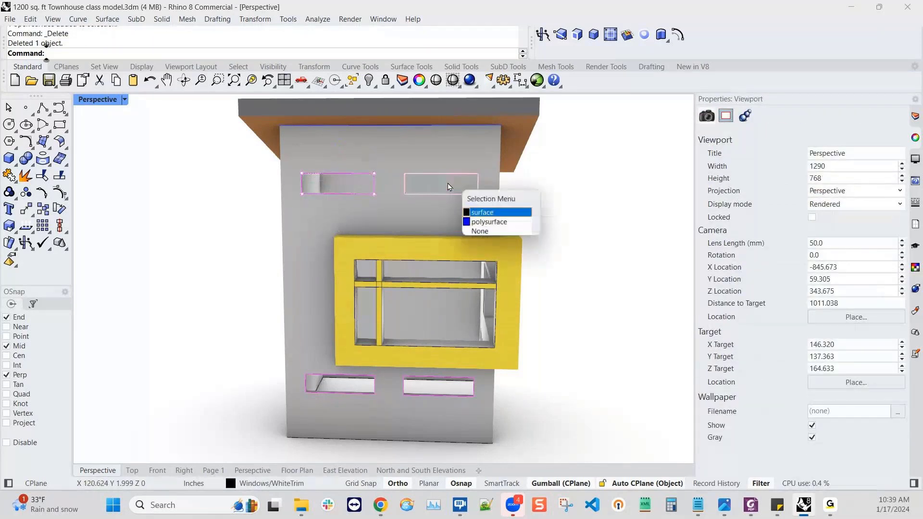
- Frame the side wall's lower window openings and make the Windows layer current
scroll(363, 397, up, 3)
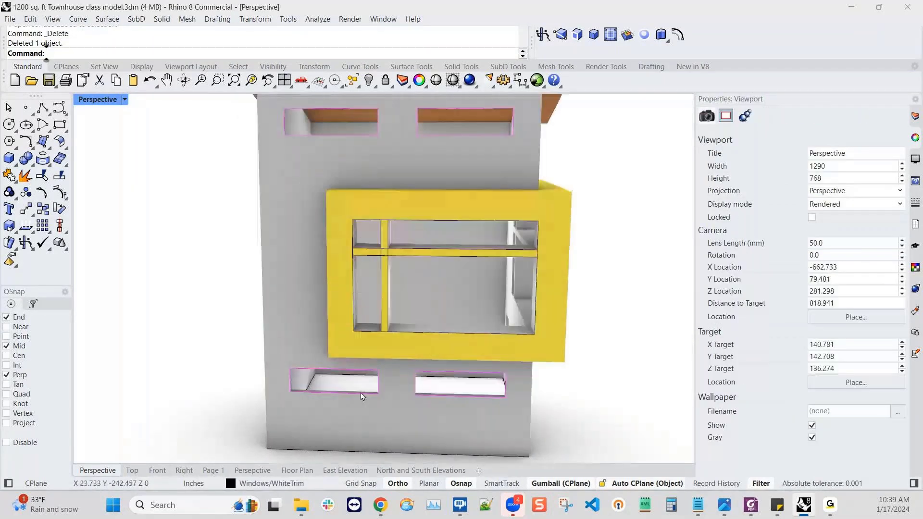
right_drag(351, 382, 336, 389)
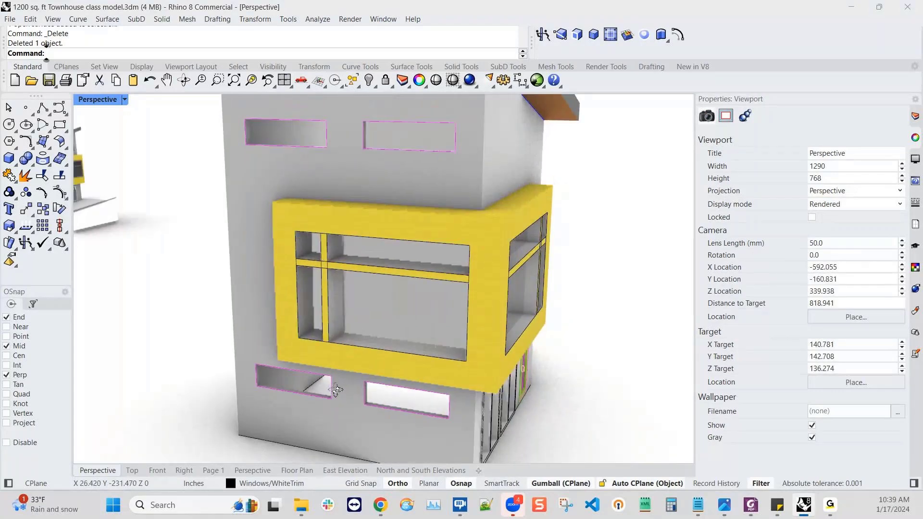
scroll(296, 388, up, 3)
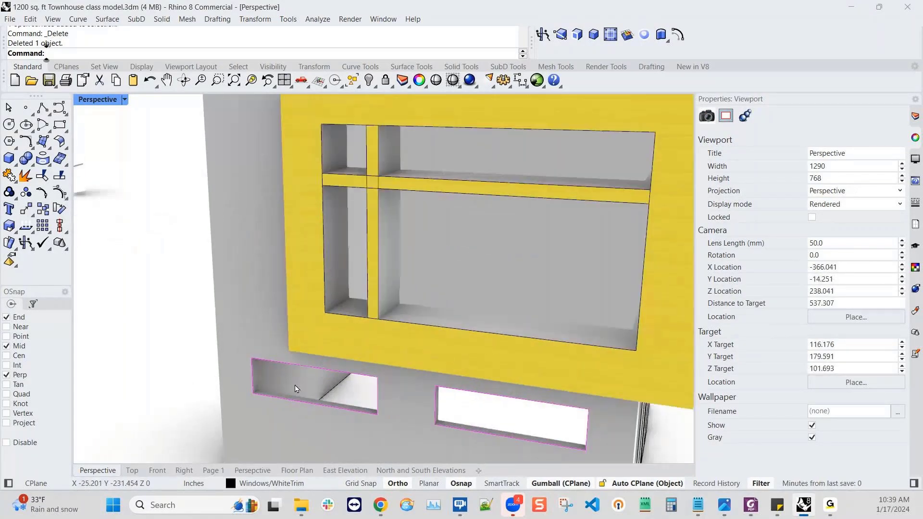
shift+right_drag(295, 389, 313, 373)
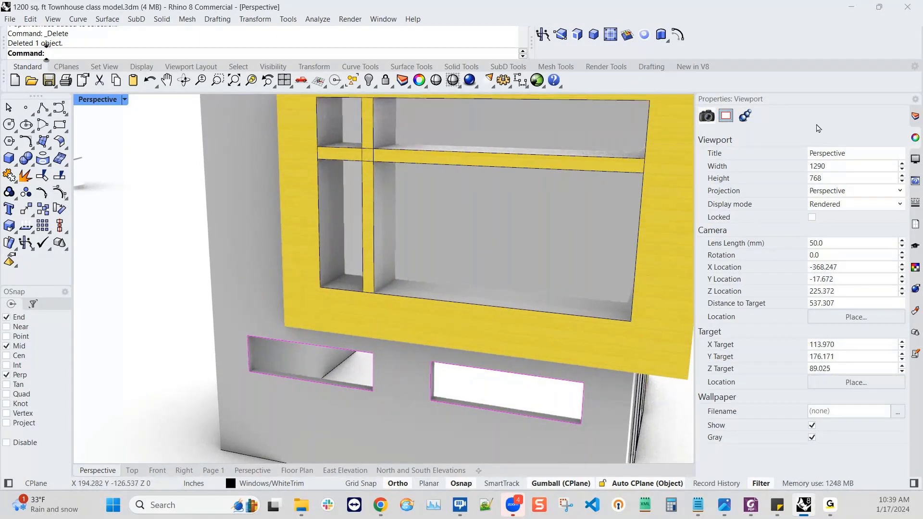
click(915, 116)
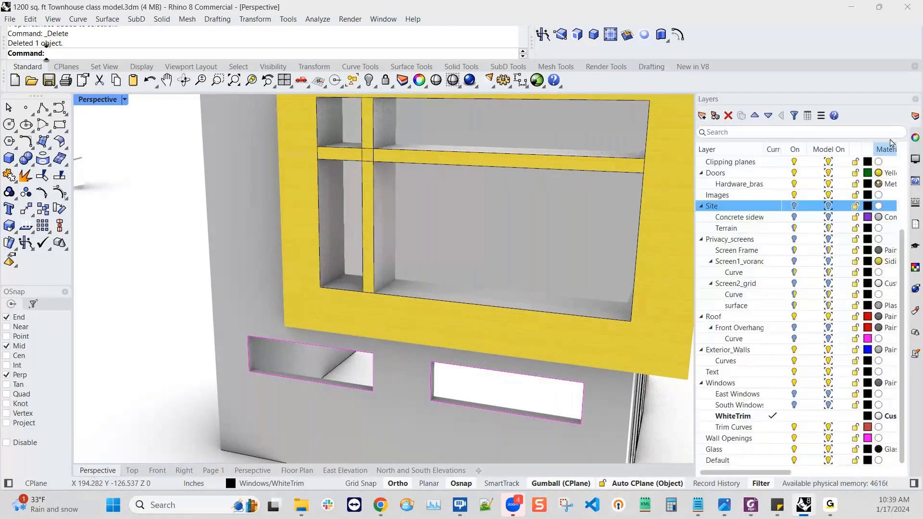
click(772, 383)
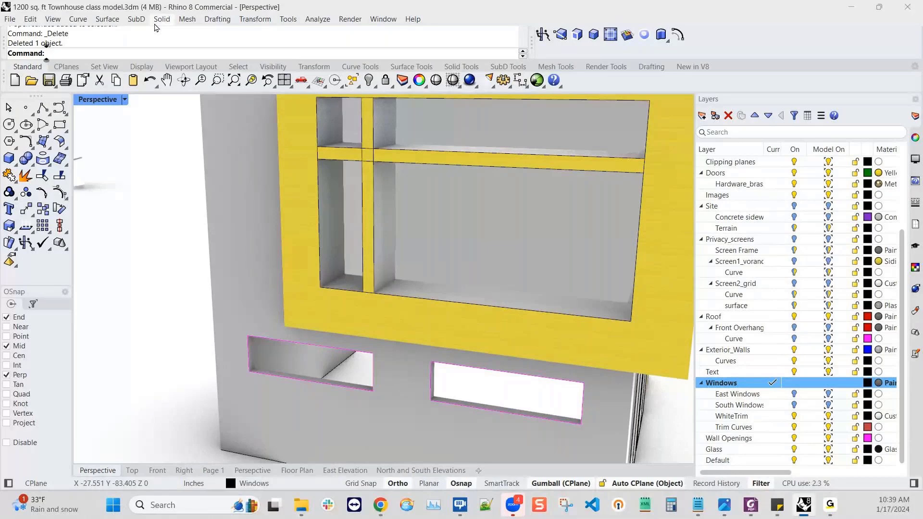
- Offset the outline curve of the side wall's lower opening nearest the wall corner by 1 inch to both sides
right_click(259, 339)
click(259, 338)
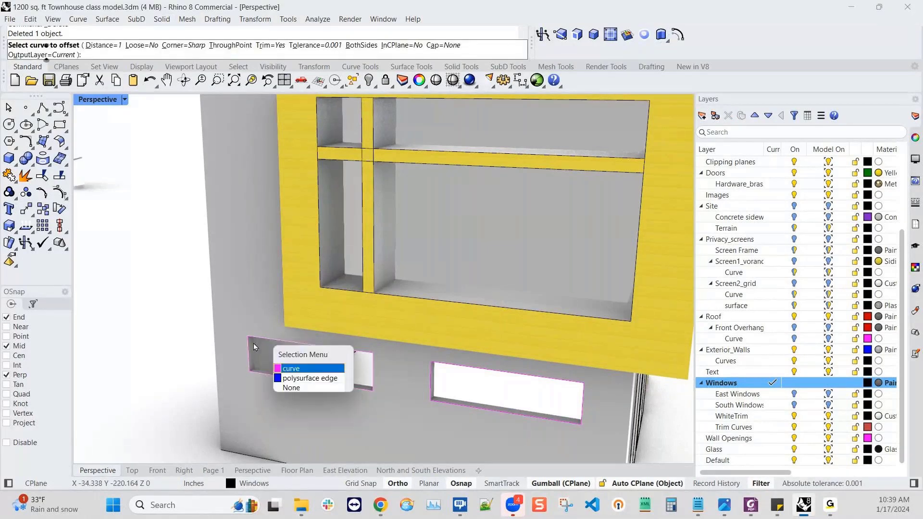
click(279, 369)
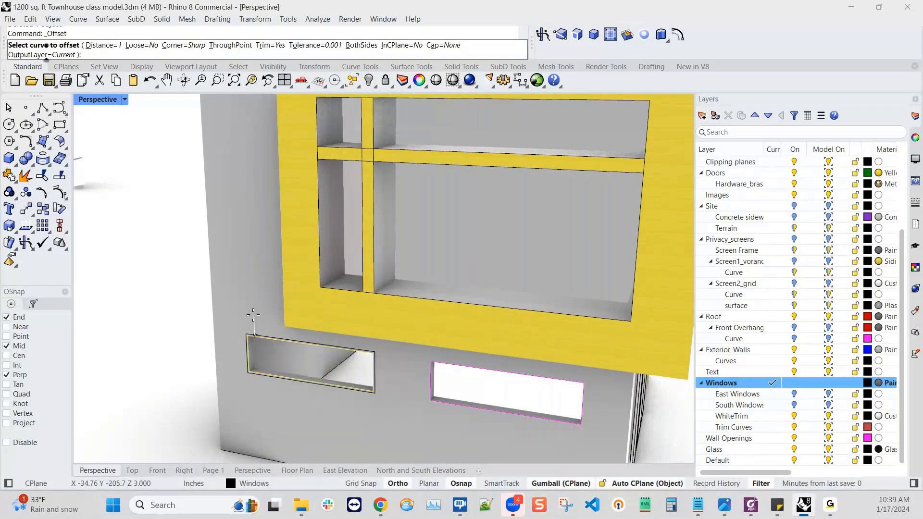
text(2)
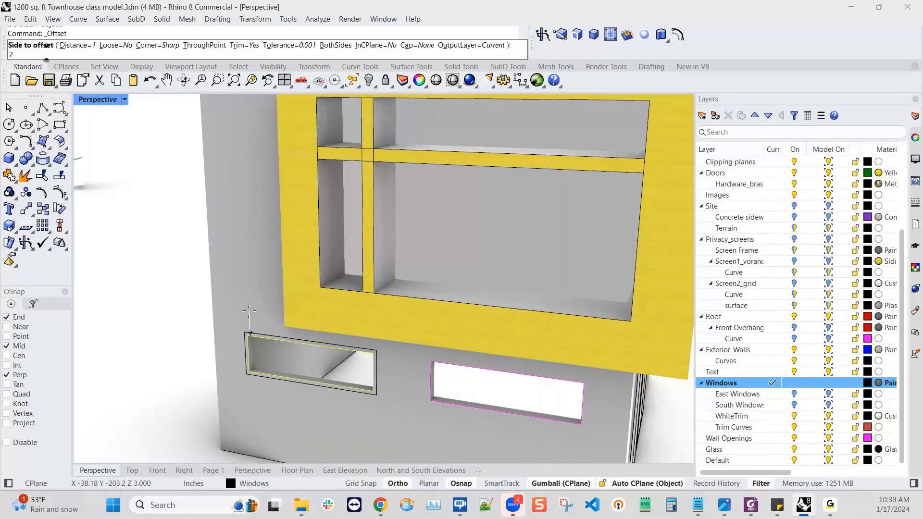
click(336, 45)
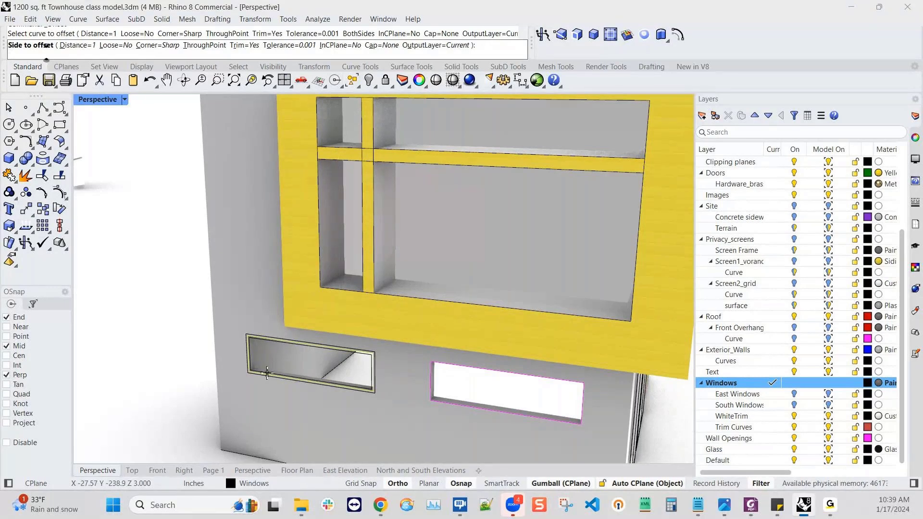
scroll(266, 336, up, 2)
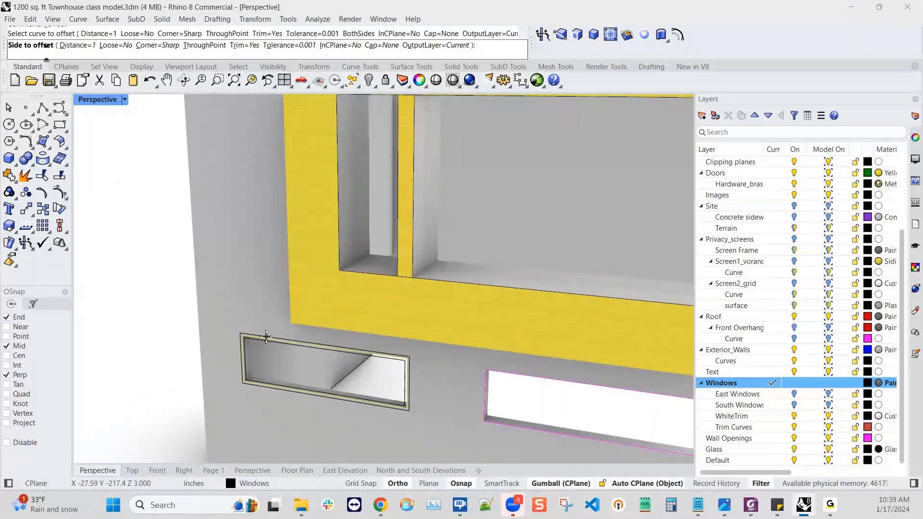
scroll(266, 337, up, 3)
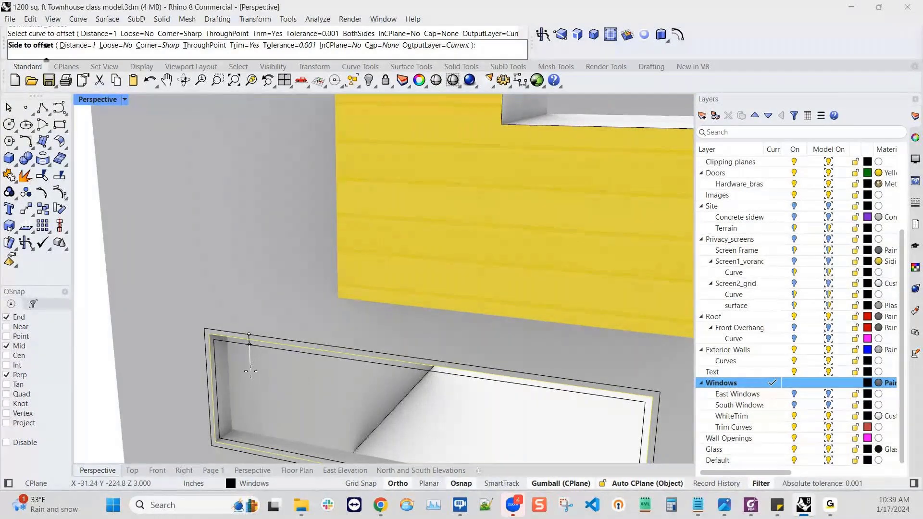
click(251, 371)
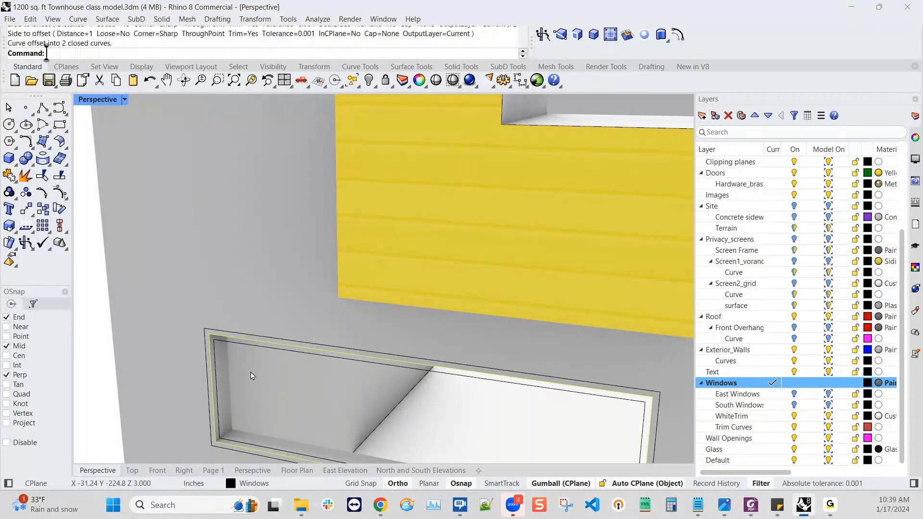
- Select the opening's two offset curves and apply a 1-inch gumball cut to them, directed outward from the wall
click(293, 353)
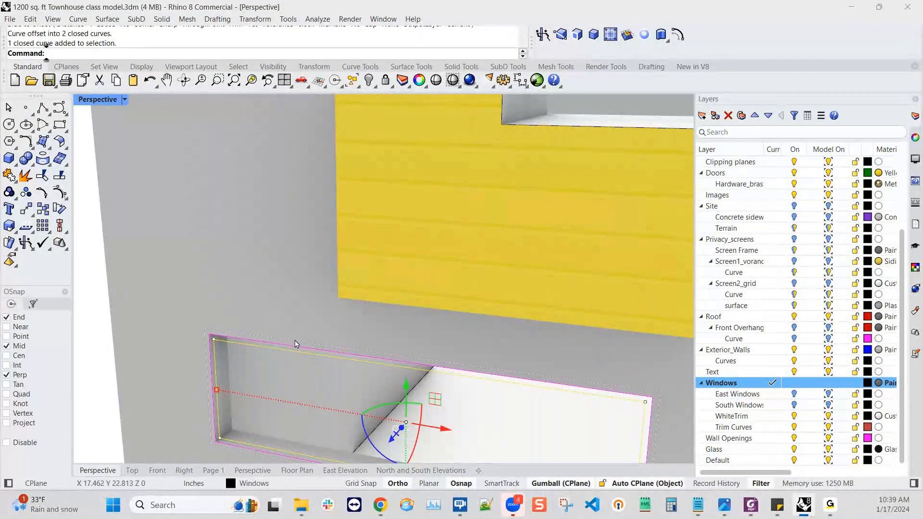
click(294, 347)
click(339, 378)
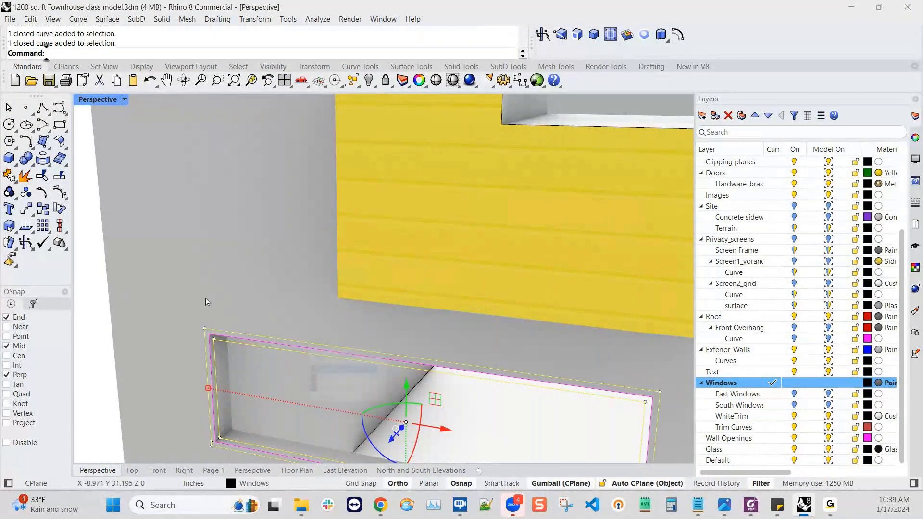
double_click(98, 100)
scroll(238, 186, up, 5)
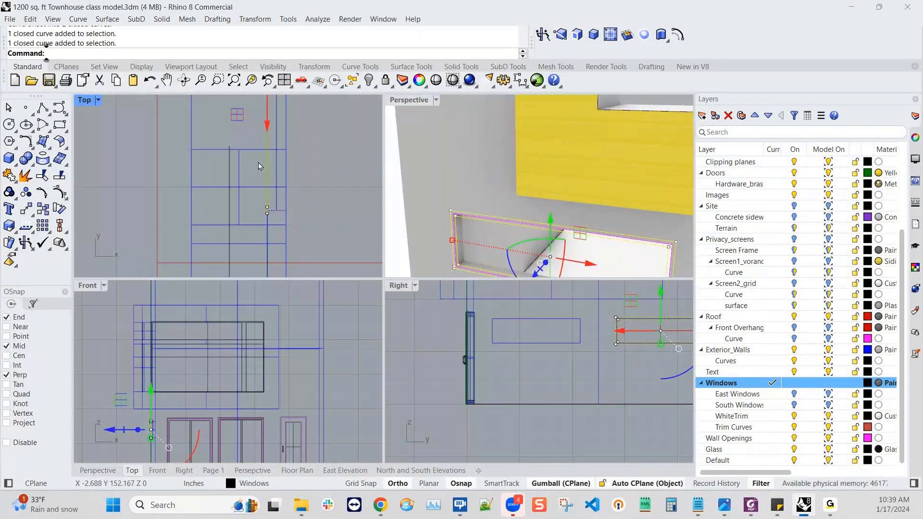
right_drag(259, 162, 232, 218)
scroll(230, 206, down, 4)
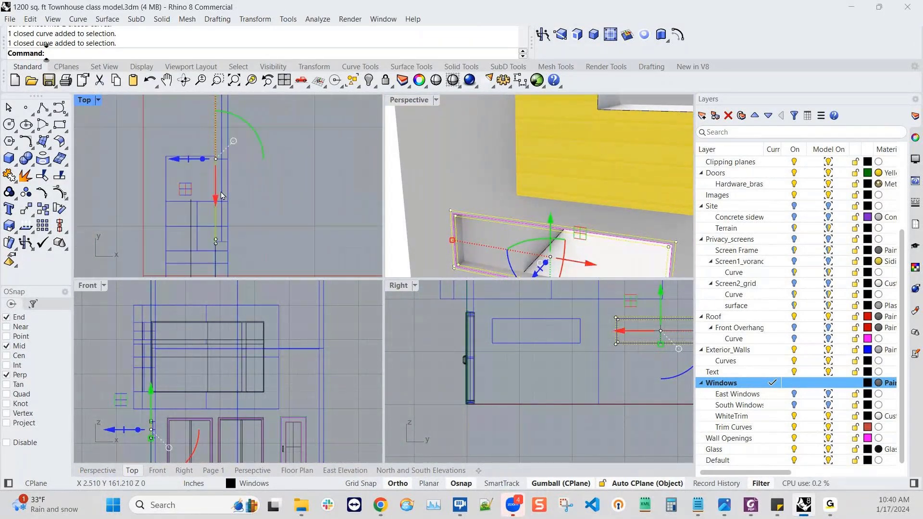
scroll(205, 162, up, 3)
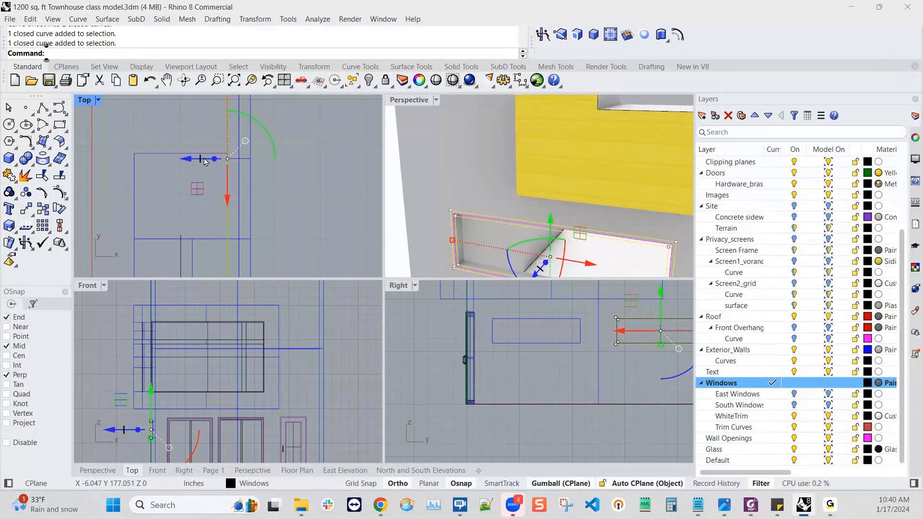
scroll(205, 162, up, 1)
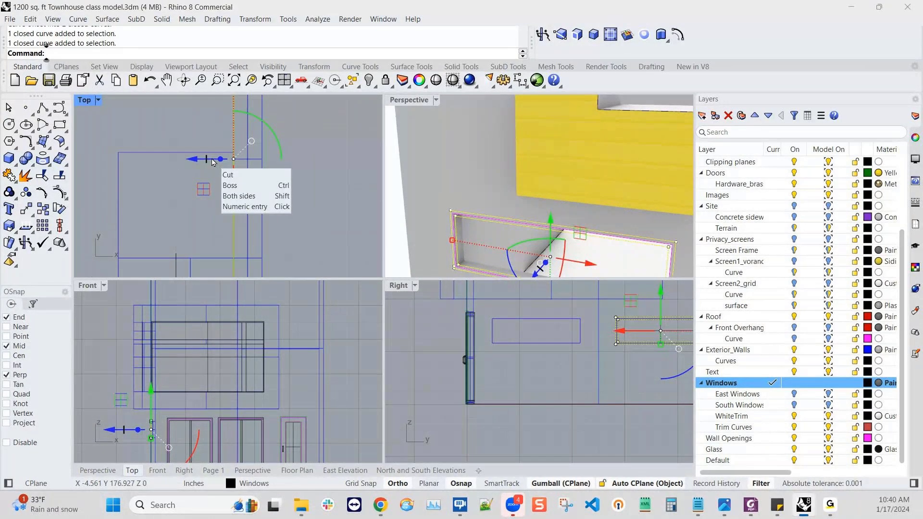
click(213, 162)
text(1)
key(Return)
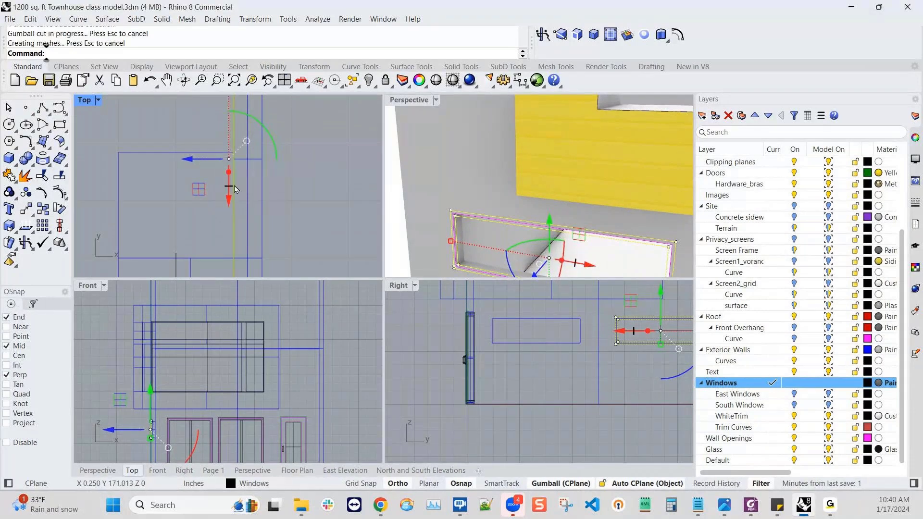
- Extrude the two offset curves straight into the wall by 8 inches as a solid window frame
scroll(263, 202, down, 10)
scroll(515, 154, down, 8)
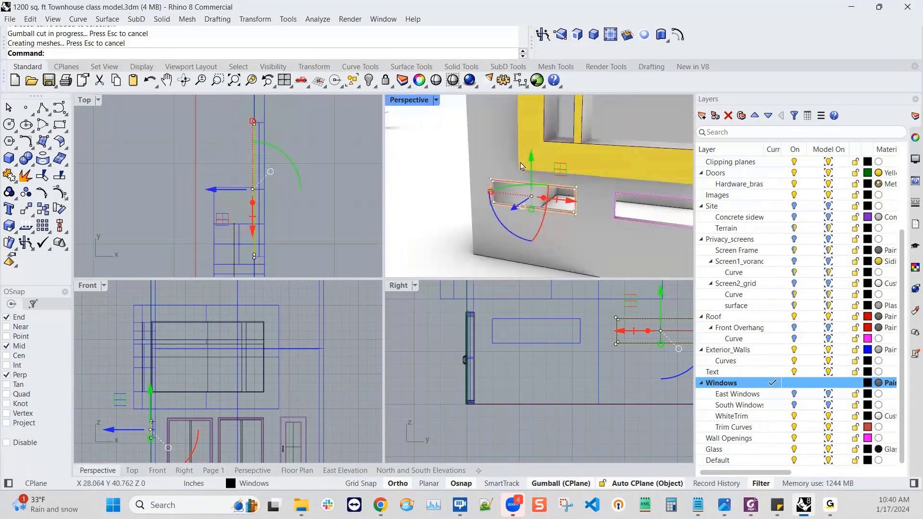
scroll(553, 192, up, 3)
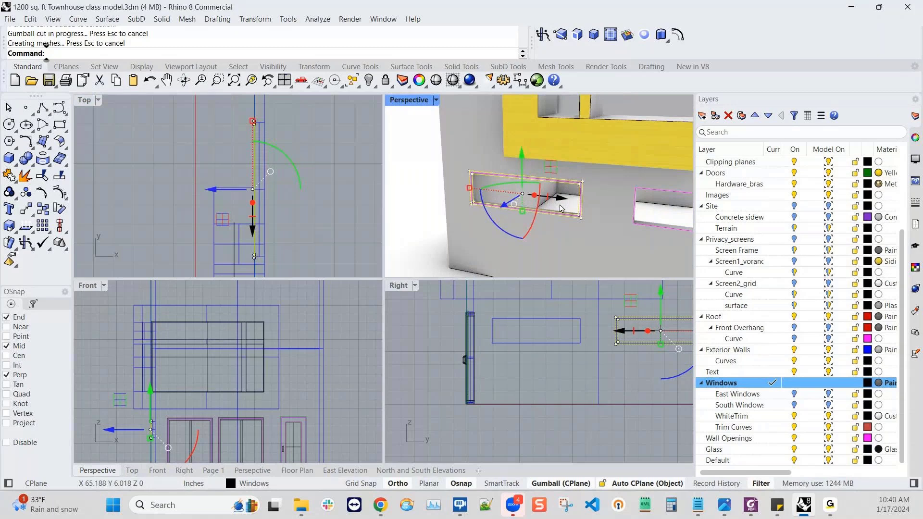
scroll(560, 208, up, 2)
click(162, 18)
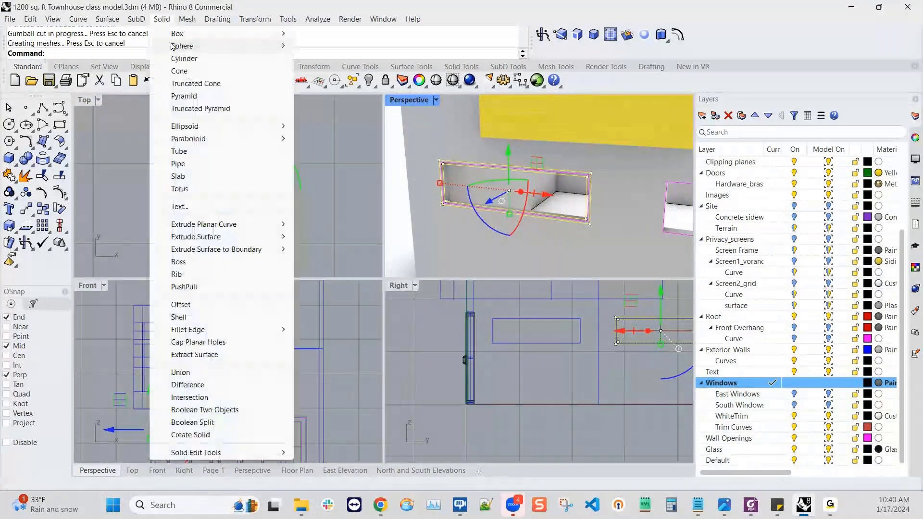
mouse_move(230, 231)
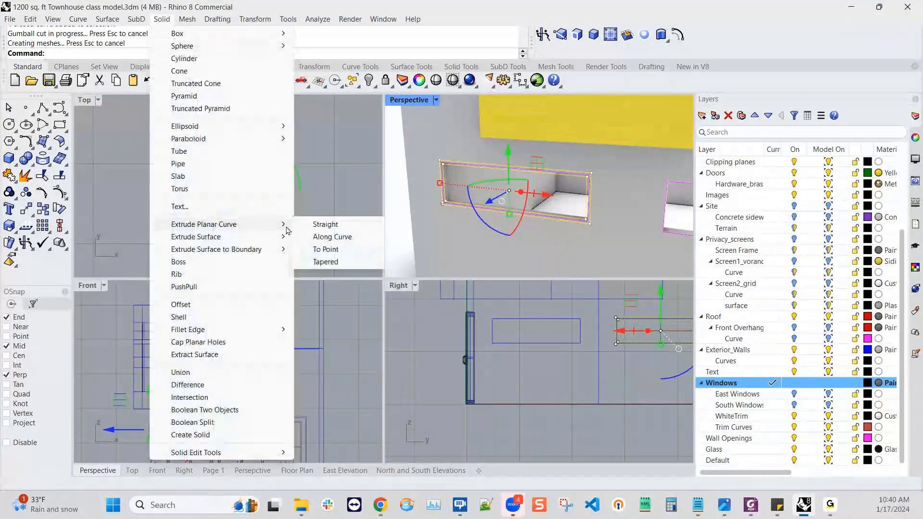
click(321, 225)
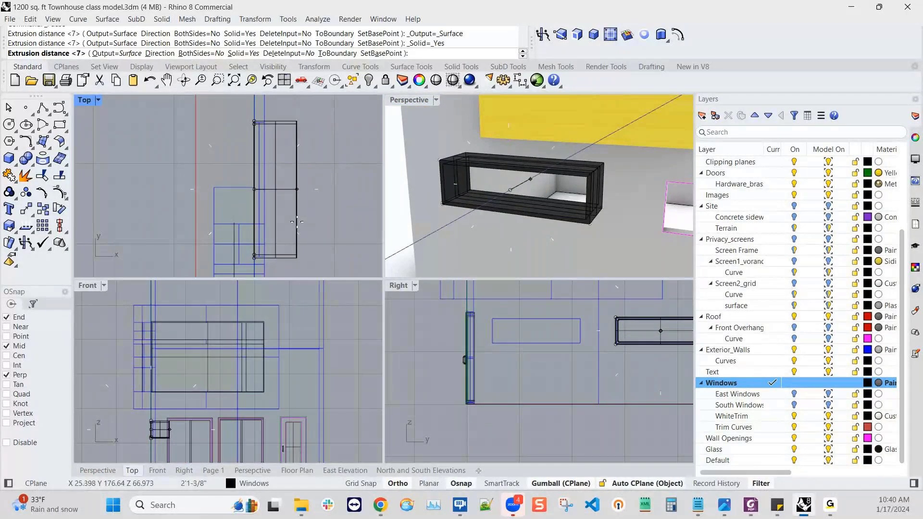
text(8)
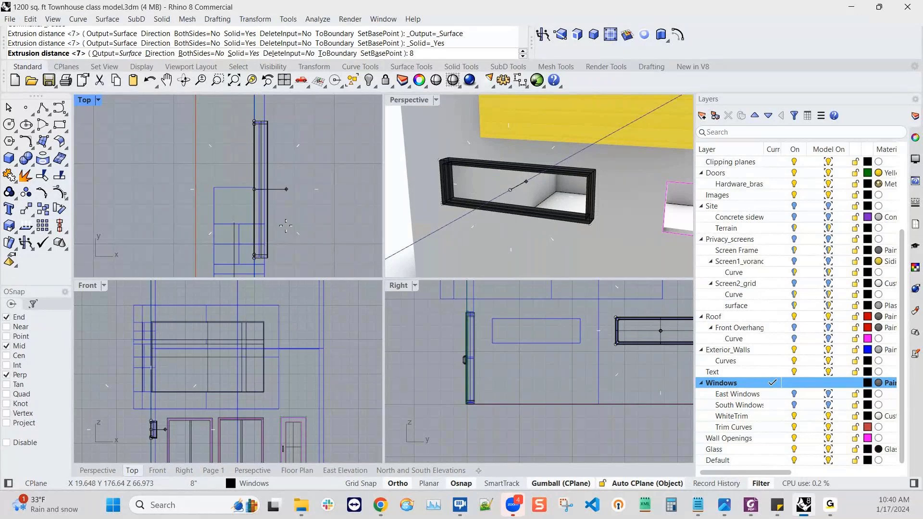
key(Return)
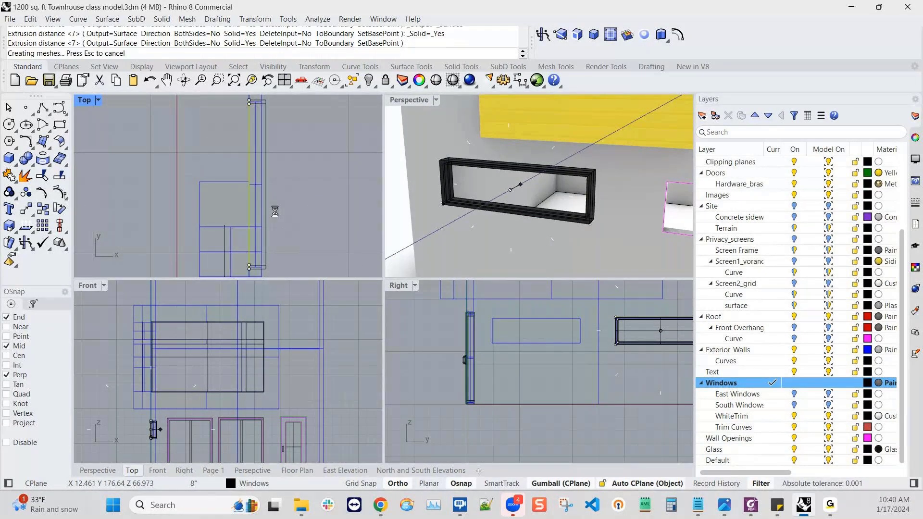
- Move the extruded window frame -1 inch along X so it projects outward from the wall face
click(268, 220)
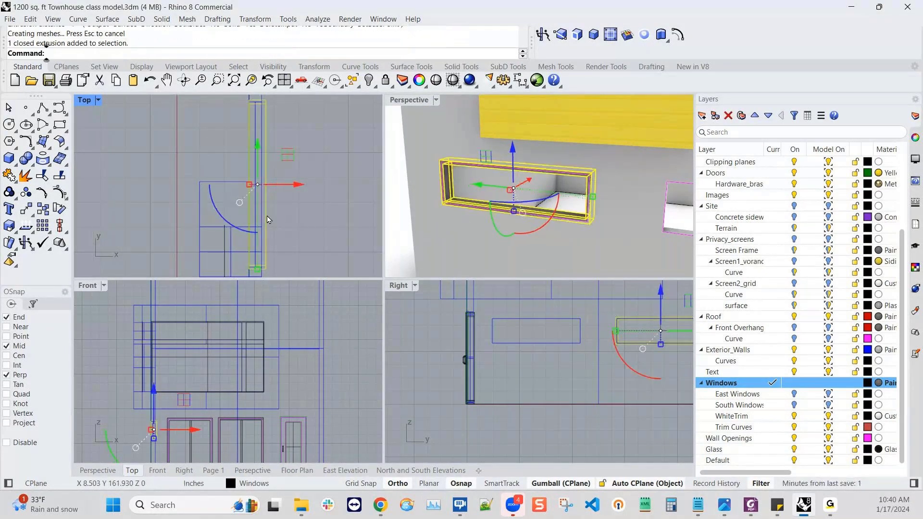
click(278, 188)
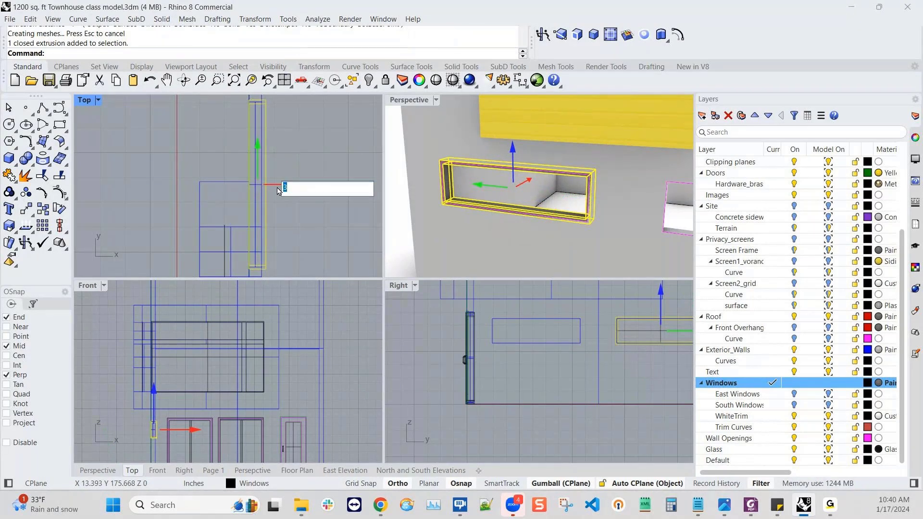
text(-1)
key(Return)
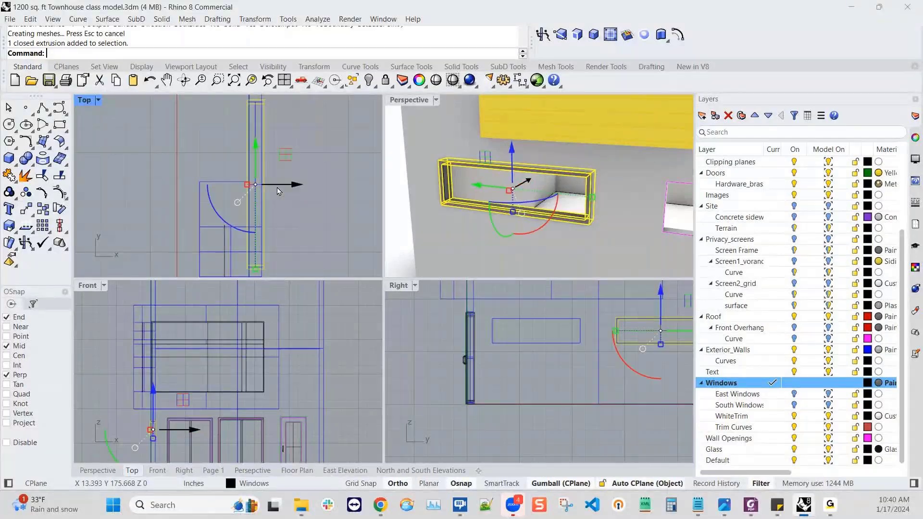
click(201, 141)
scroll(474, 213, up, 2)
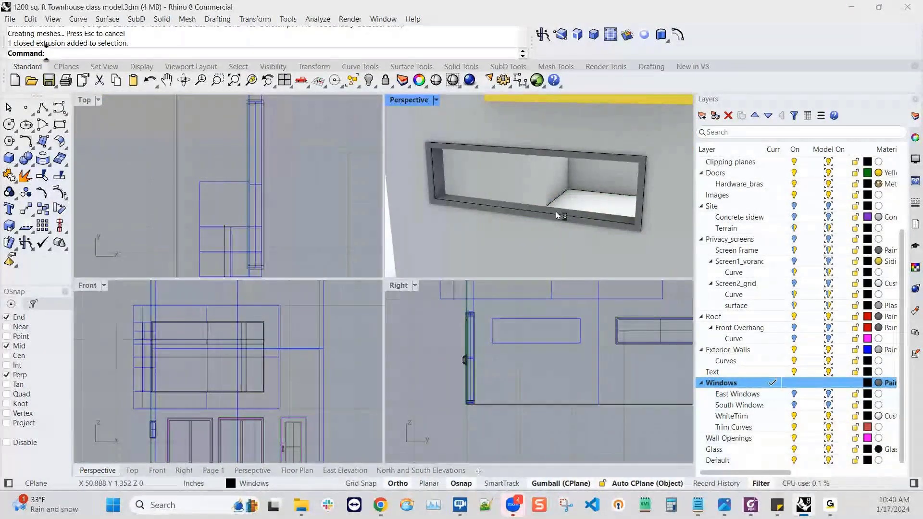
right_drag(556, 212, 570, 212)
scroll(547, 199, down, 1)
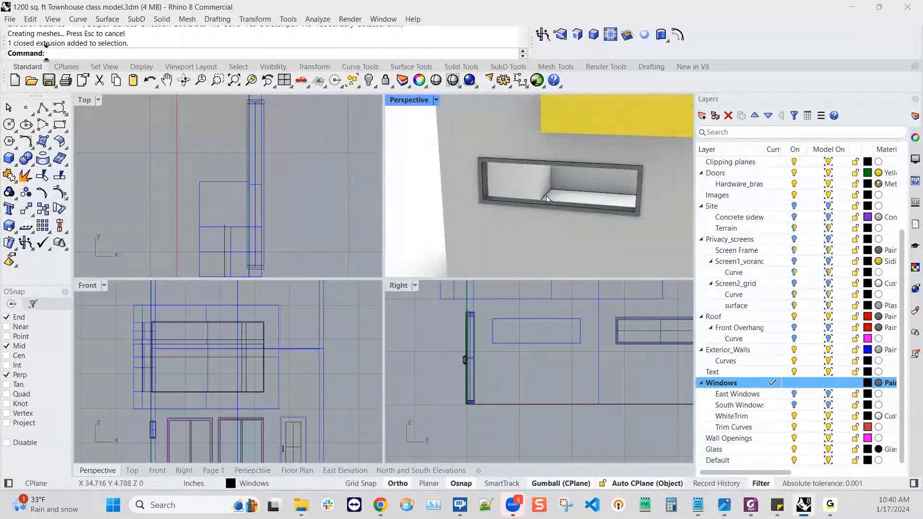
scroll(557, 165, up, 1)
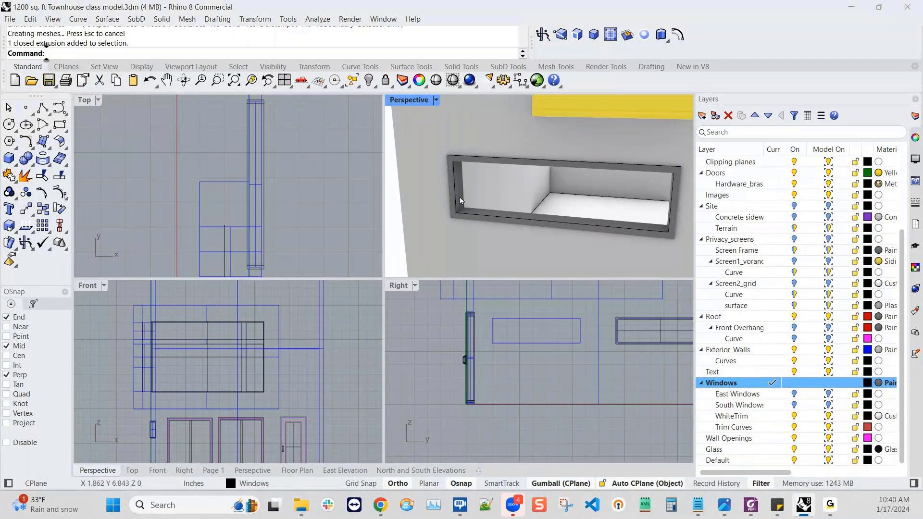
- Select the glass surface in the framed opening together with its extruded window frame
click(492, 174)
click(519, 206)
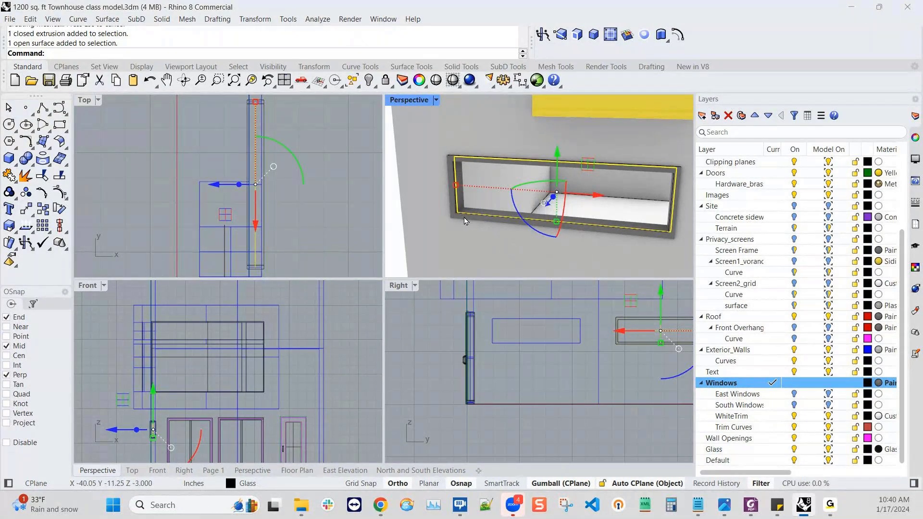
click(453, 211)
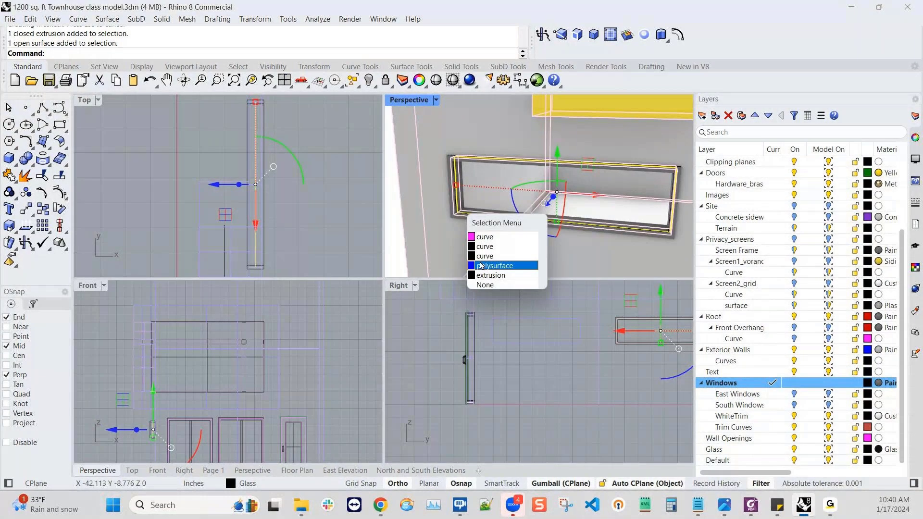
click(489, 275)
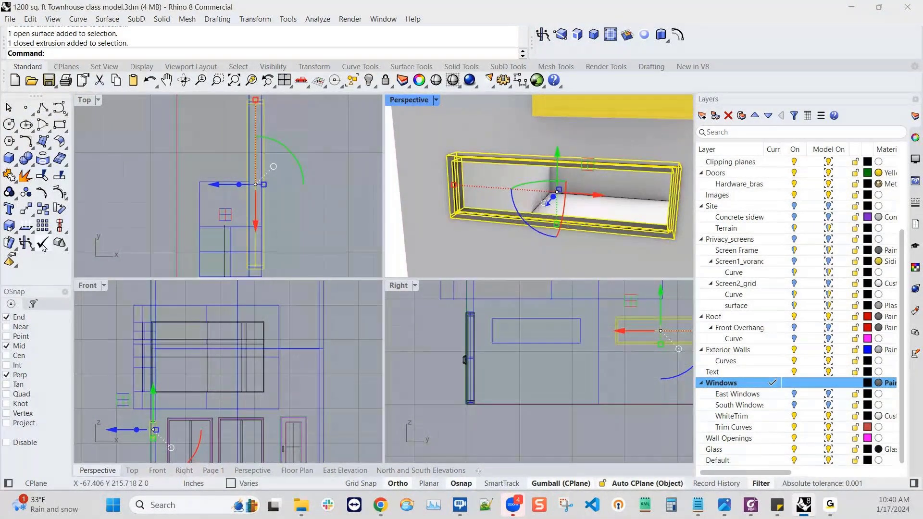
click(64, 242)
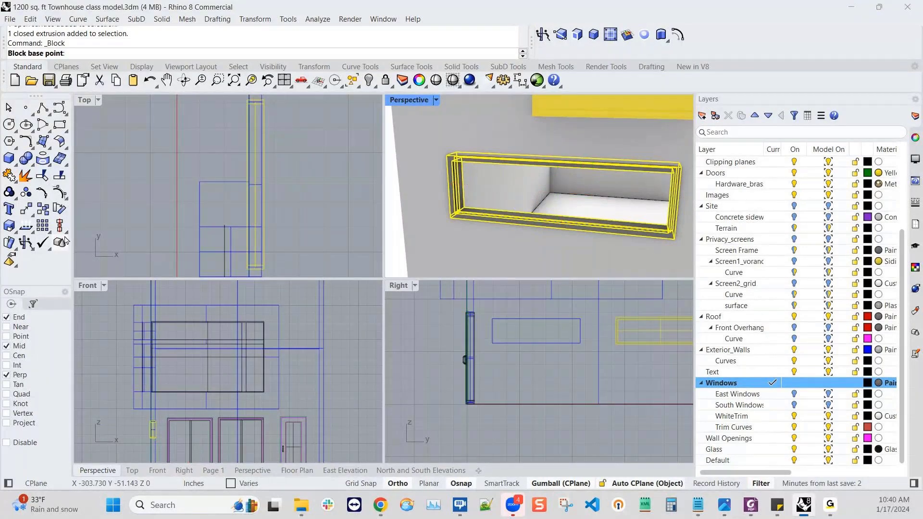
scroll(448, 236, up, 5)
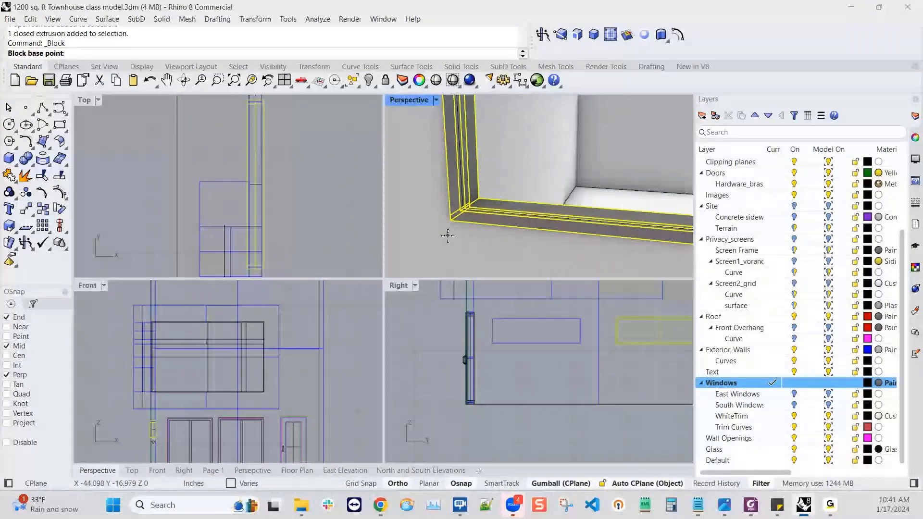
right_drag(448, 236, 466, 187)
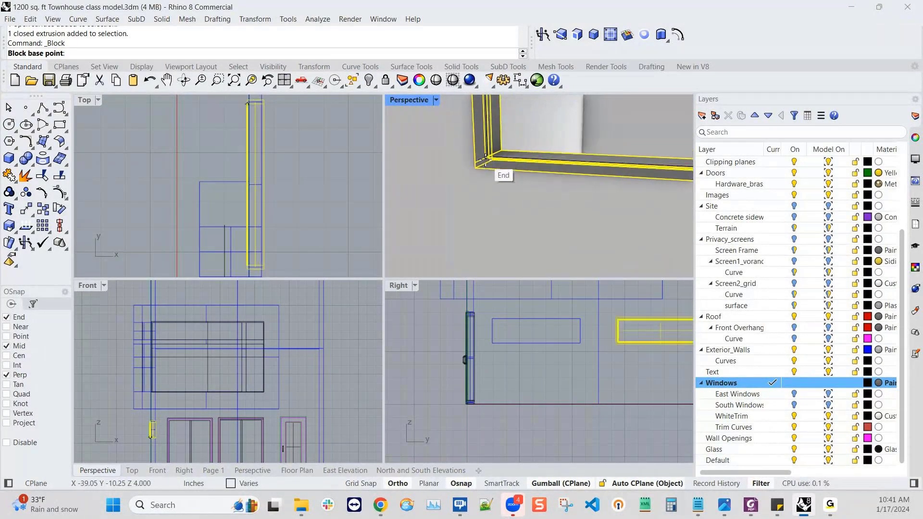
scroll(489, 160, up, 3)
scroll(488, 160, down, 3)
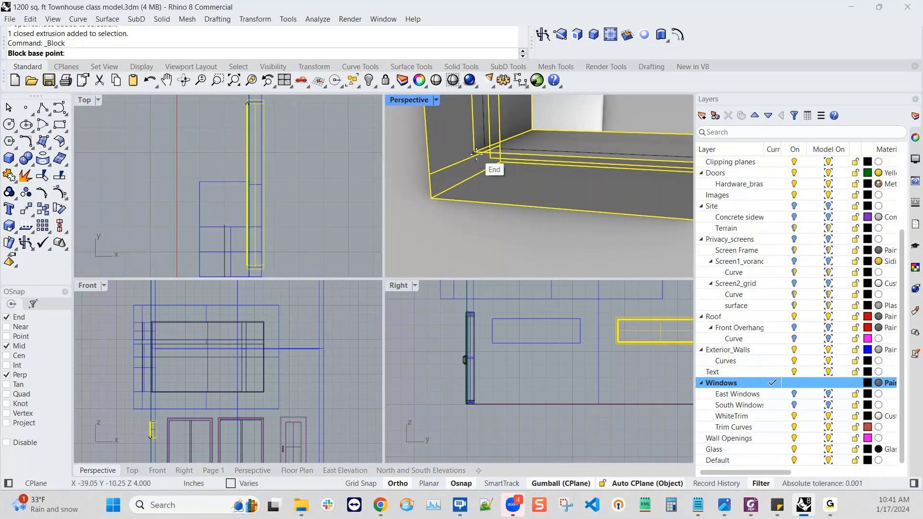
key(Escape)
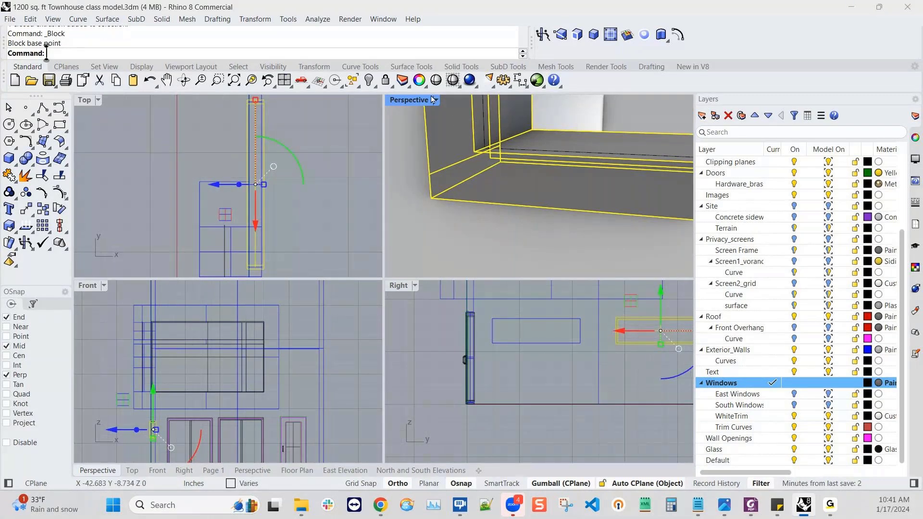
- Show the Perspective viewport in Wireframe display so the window frame's corner edges are exposed
click(435, 100)
click(452, 123)
right_drag(461, 182, 476, 244)
scroll(476, 245, up, 2)
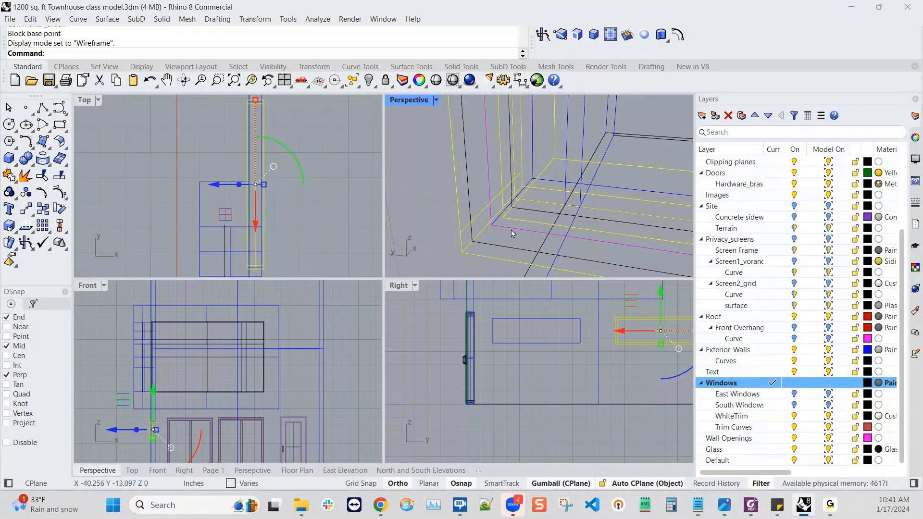
click(512, 230)
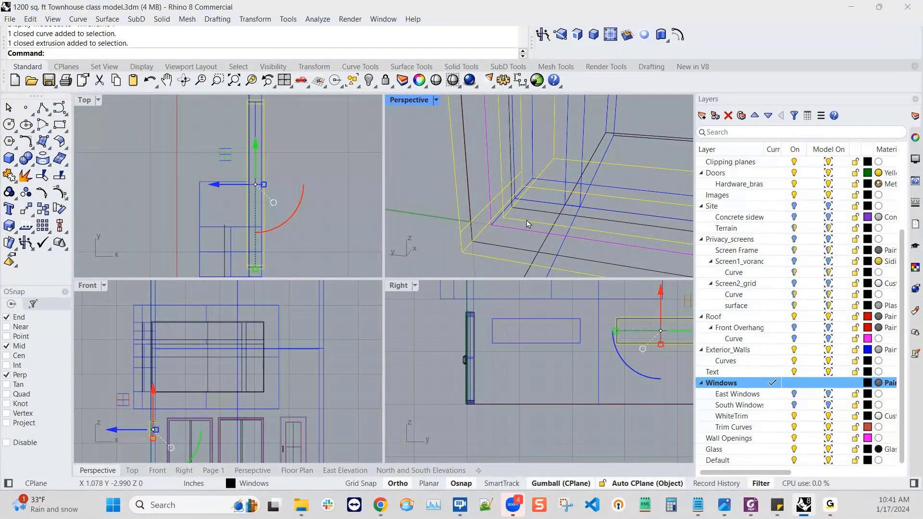
scroll(528, 219, down, 4)
scroll(535, 217, up, 4)
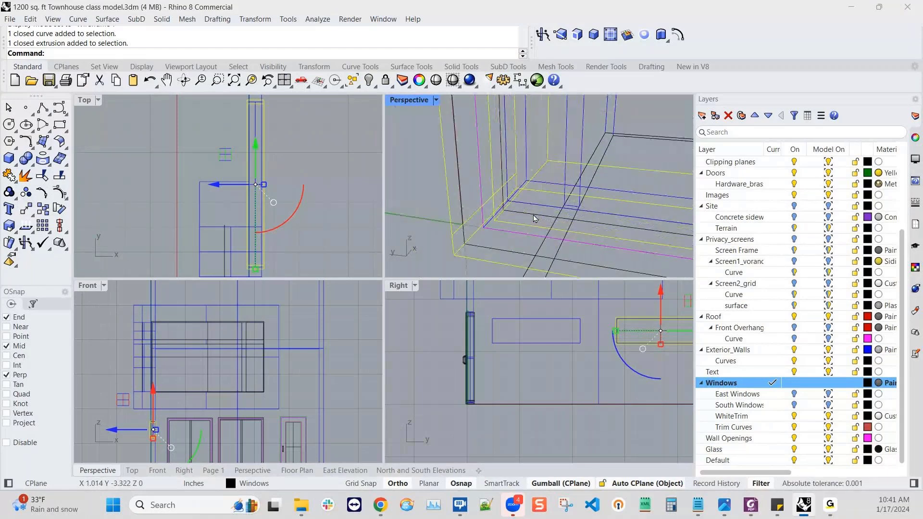
click(536, 219)
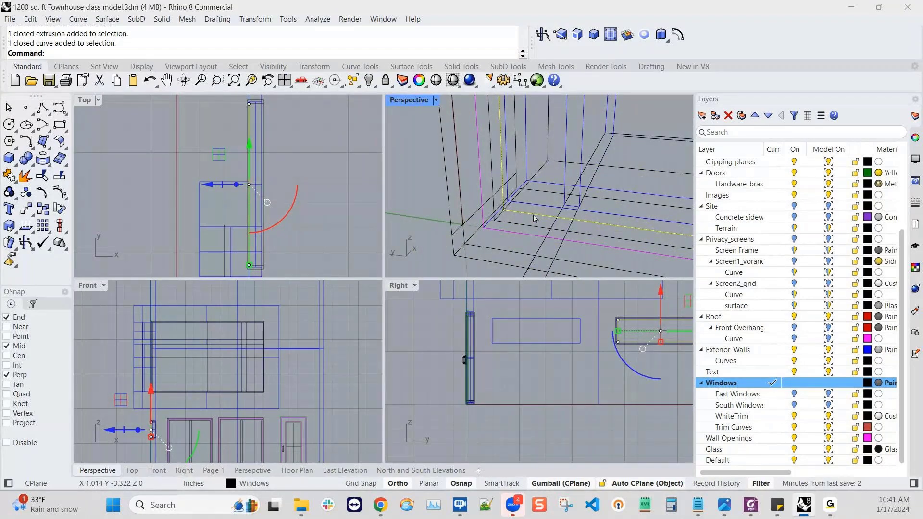
scroll(533, 216, up, 3)
click(586, 203)
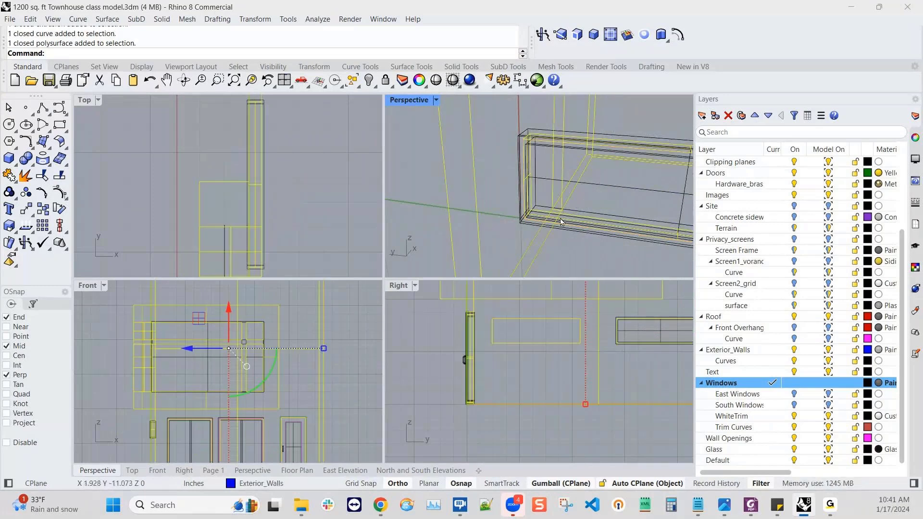
scroll(519, 227, up, 2)
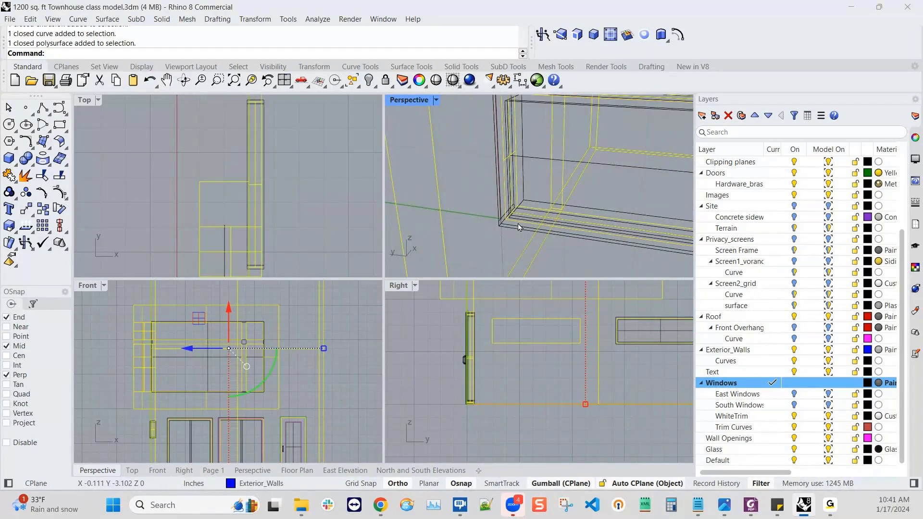
key(Escape)
- Select the lower window's curves, glass surface and extruded frame together in the Right view
scroll(510, 214, up, 2)
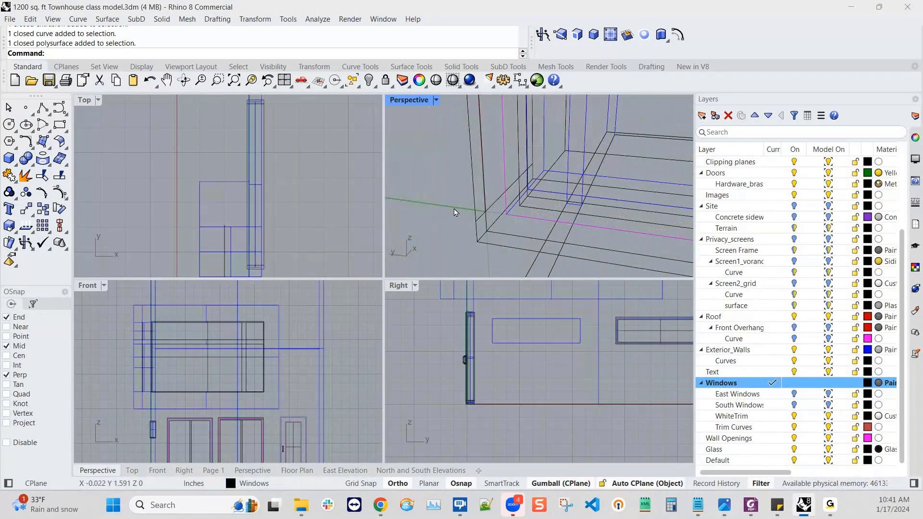
scroll(457, 207, down, 3)
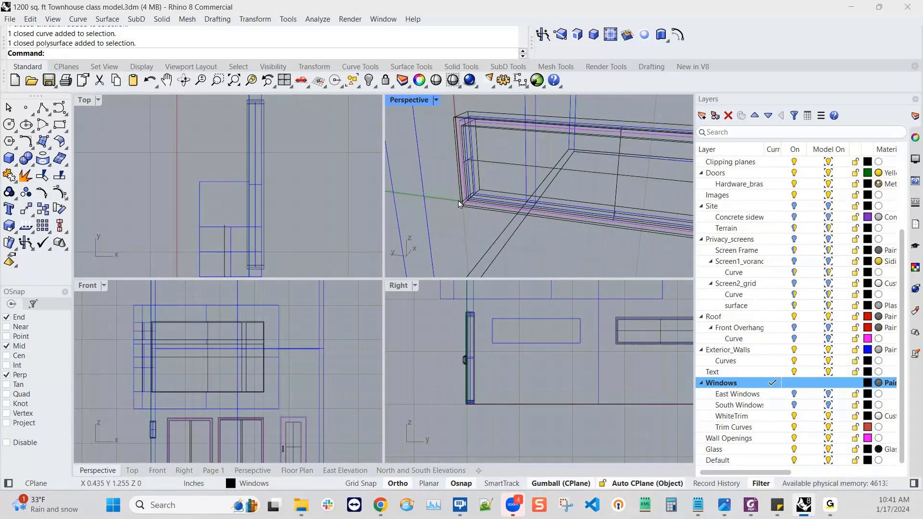
scroll(460, 205, up, 3)
scroll(472, 201, down, 6)
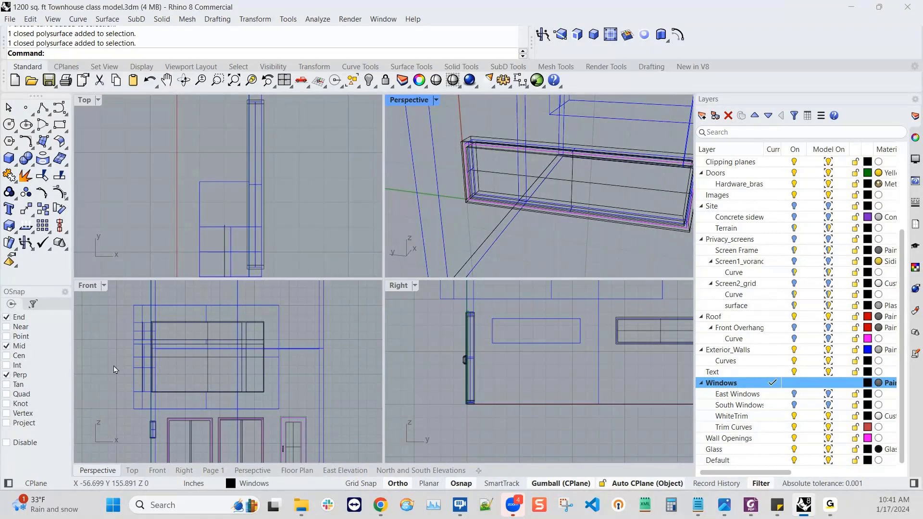
scroll(482, 340, down, 2)
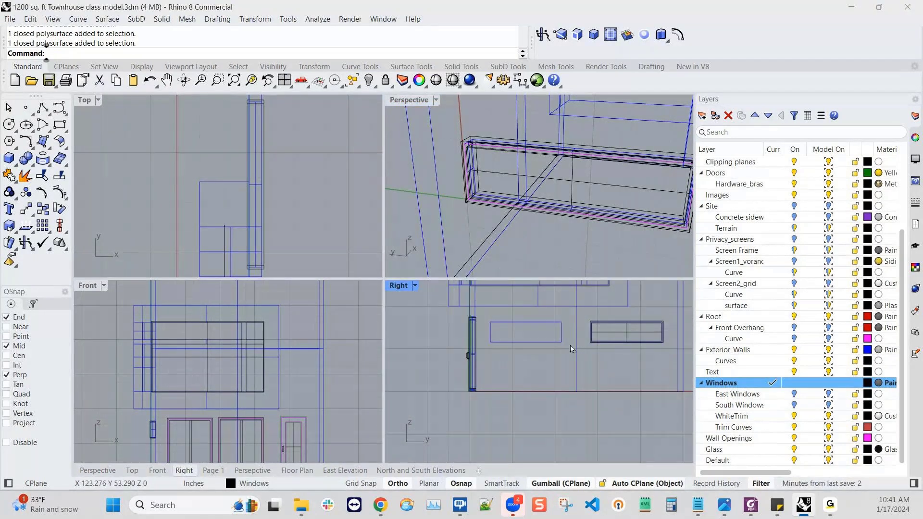
drag(585, 313, 665, 354)
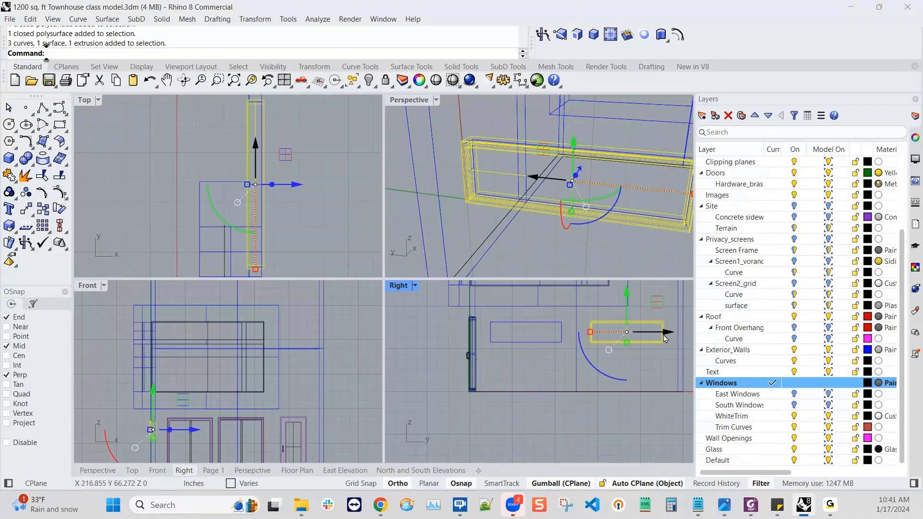
- Define the selected window as a block named "fixed_6'x2'", with its base point at the lower corner endpoint of the opening
click(59, 229)
scroll(461, 183, up, 5)
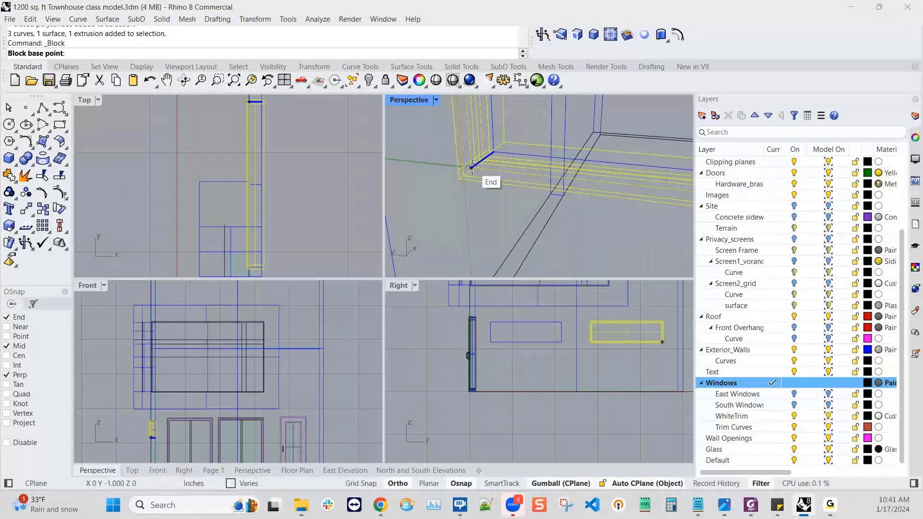
click(472, 167)
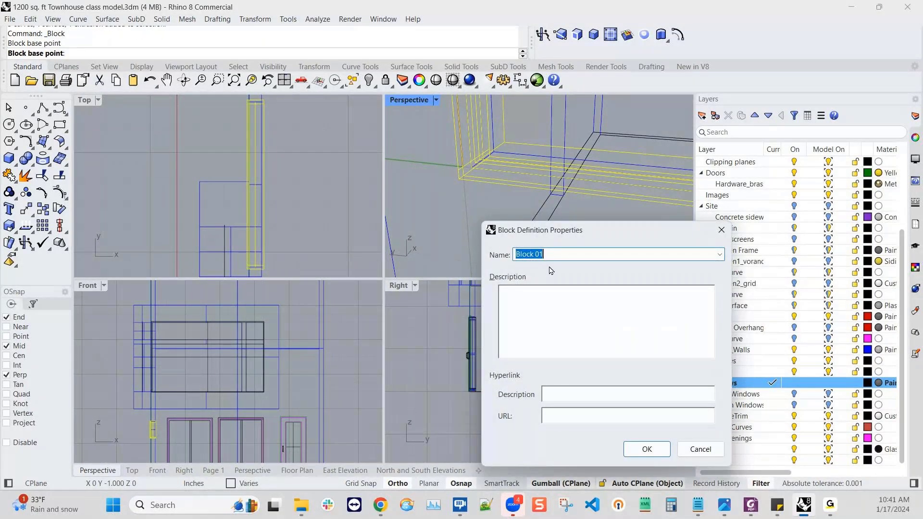
text(fix)
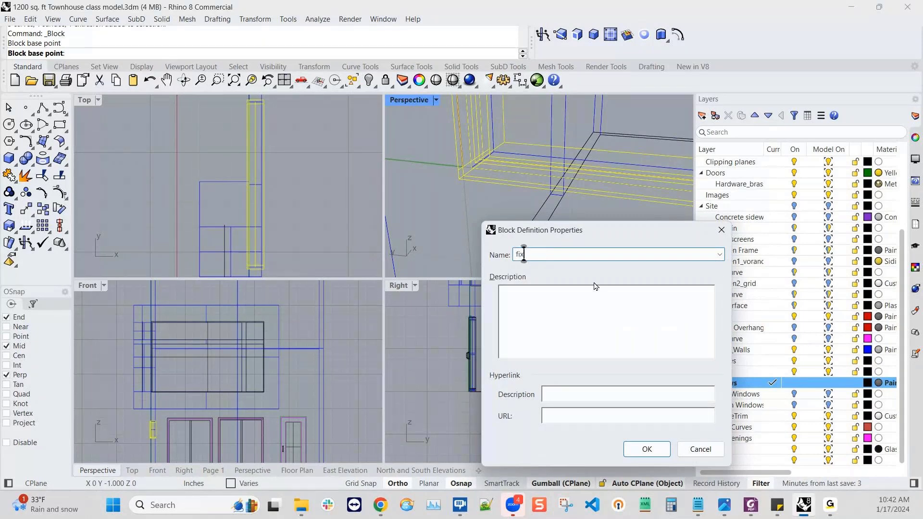
text(ed)
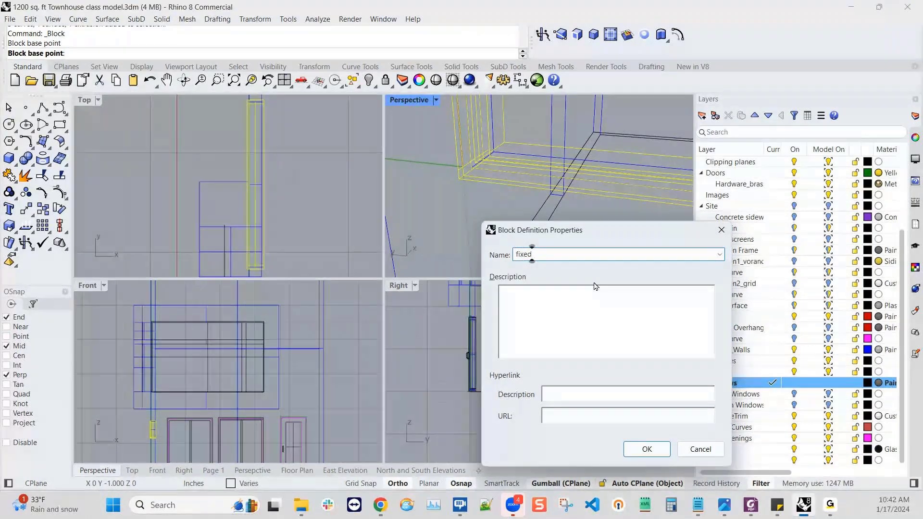
text(_6)
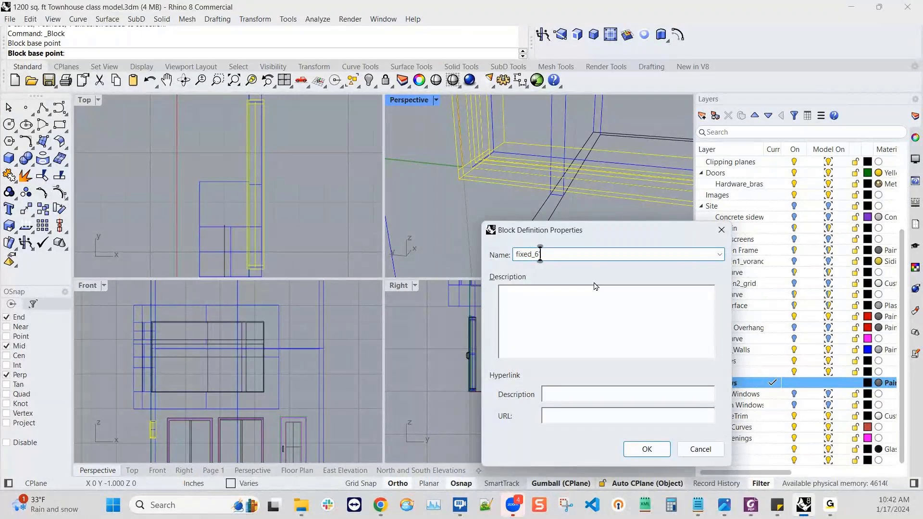
text('x2)
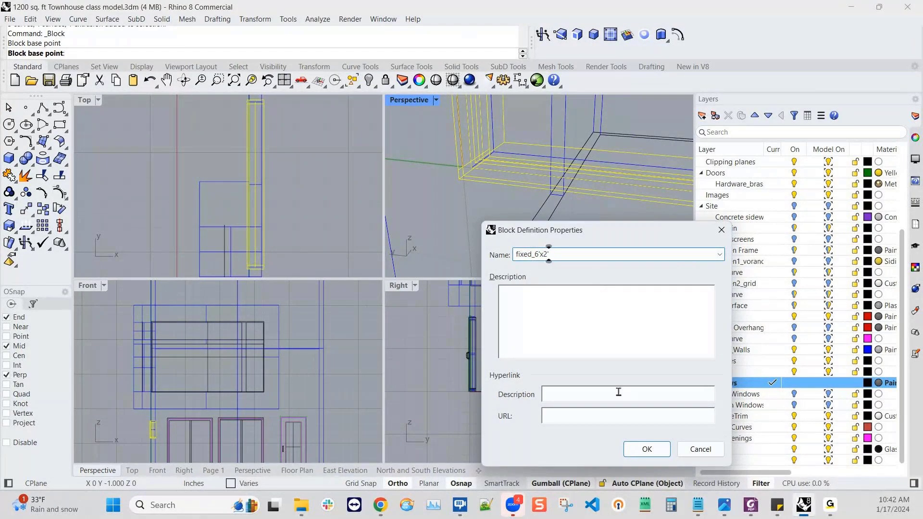
click(633, 455)
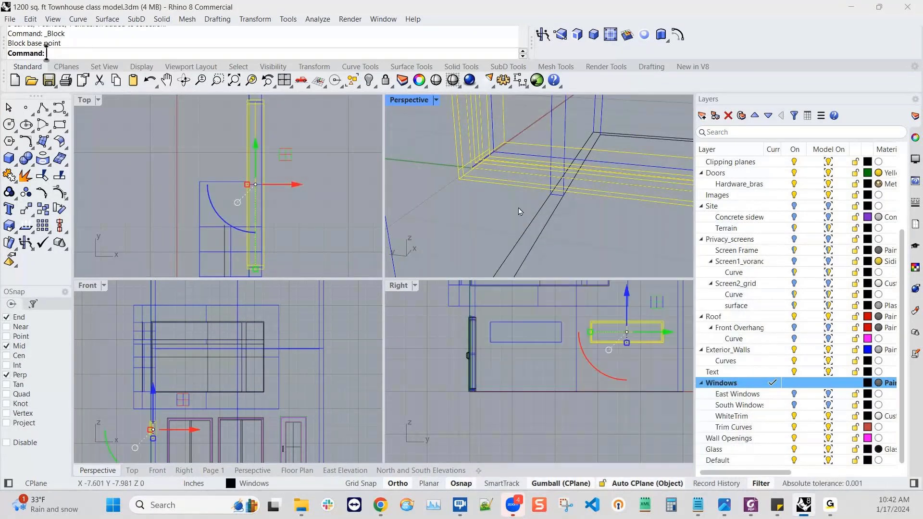
- Copy the window block horizontally along the side wall into the neighbouring empty lower opening
scroll(542, 204, down, 4)
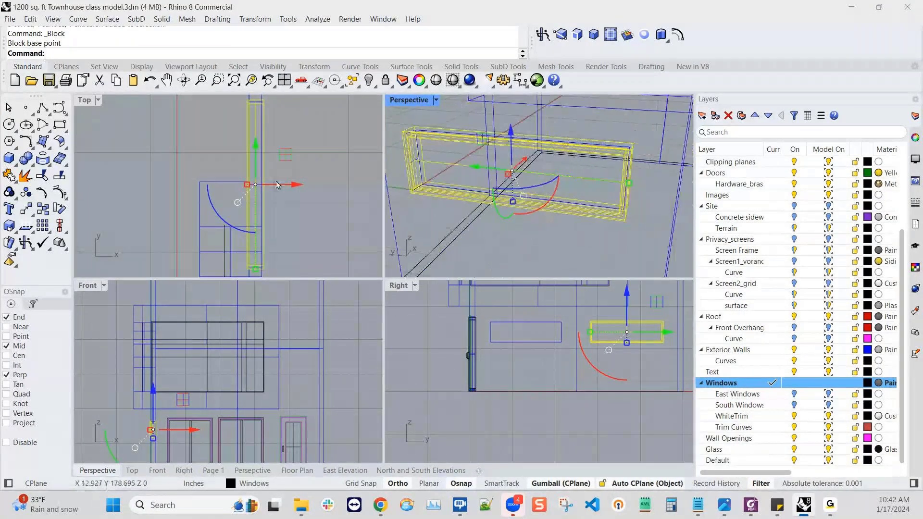
scroll(262, 185, up, 3)
scroll(590, 324, up, 3)
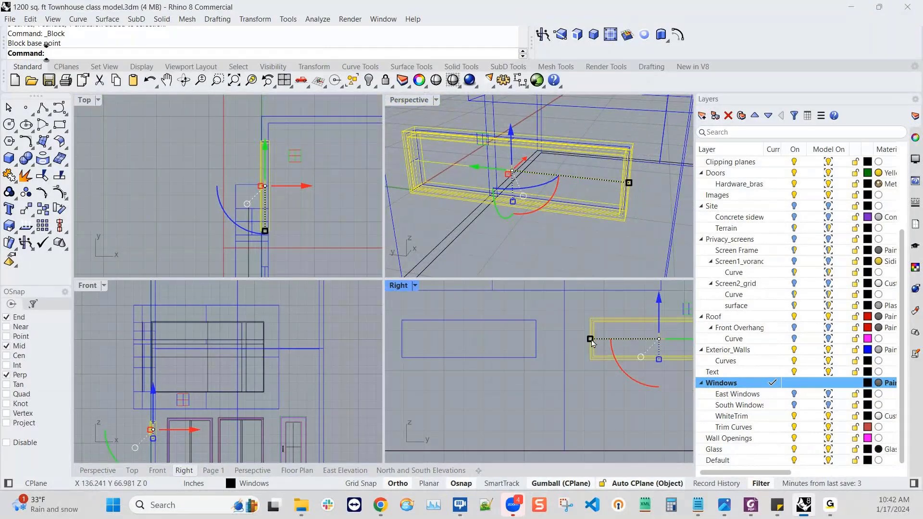
scroll(592, 336, down, 2)
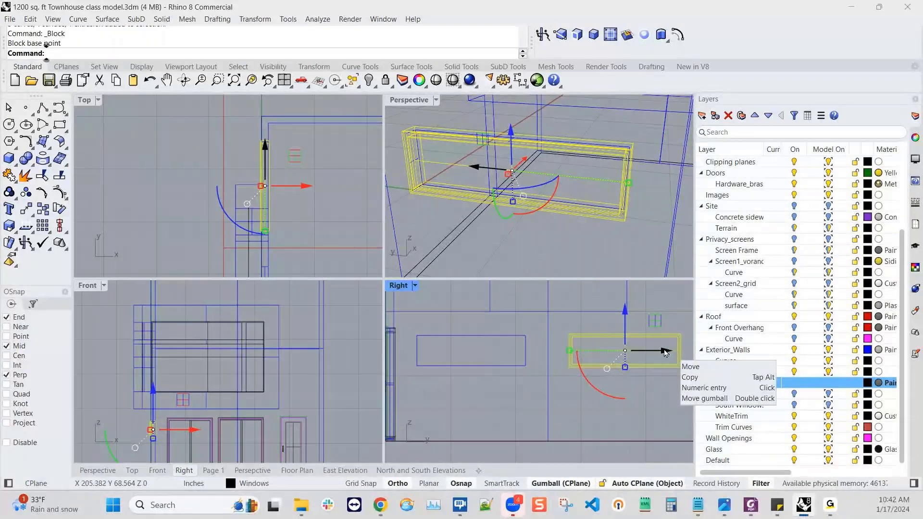
drag(666, 352, 510, 348)
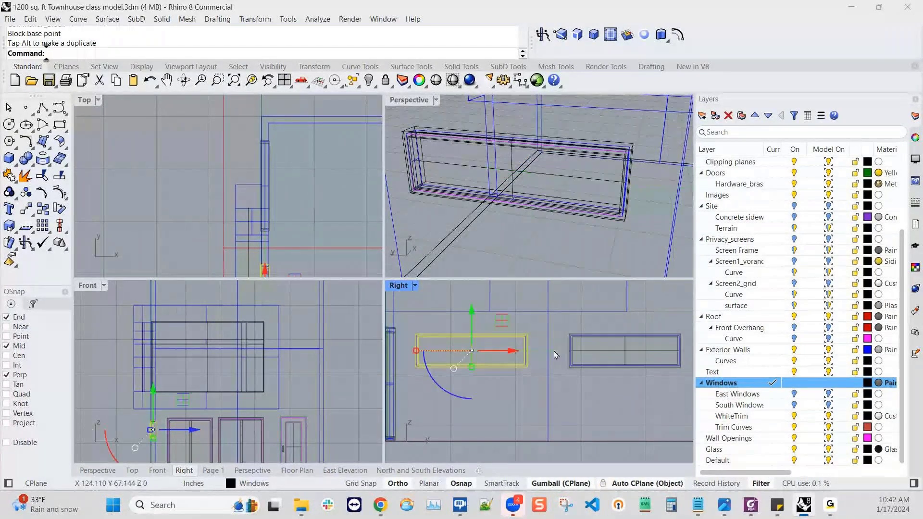
- Select both lower window blocks and copy them straight up into the two upper openings of the side wall
shift+click(612, 354)
scroll(325, 217, down, 4)
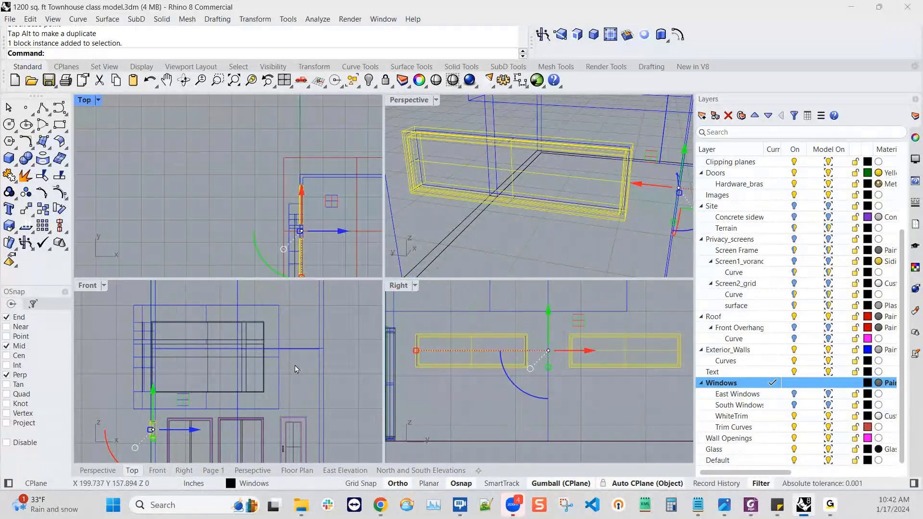
scroll(296, 380, down, 4)
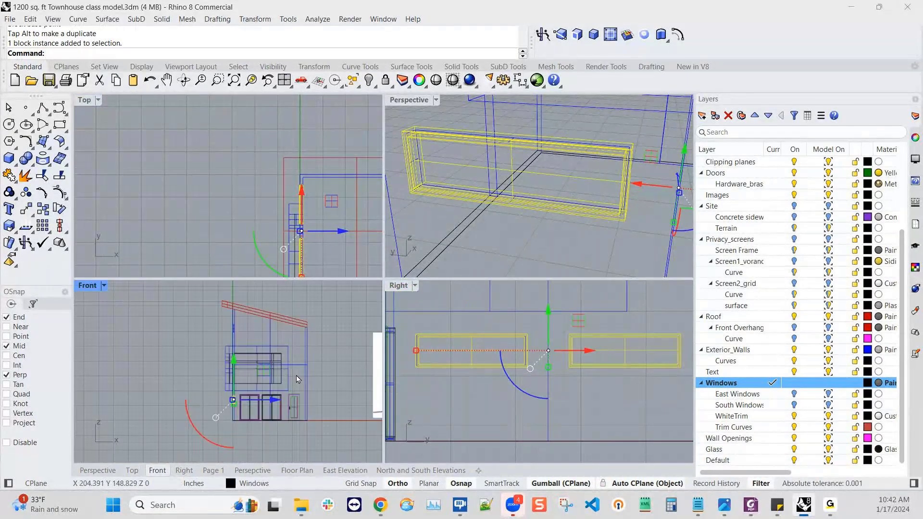
scroll(298, 379, down, 3)
scroll(502, 409, down, 5)
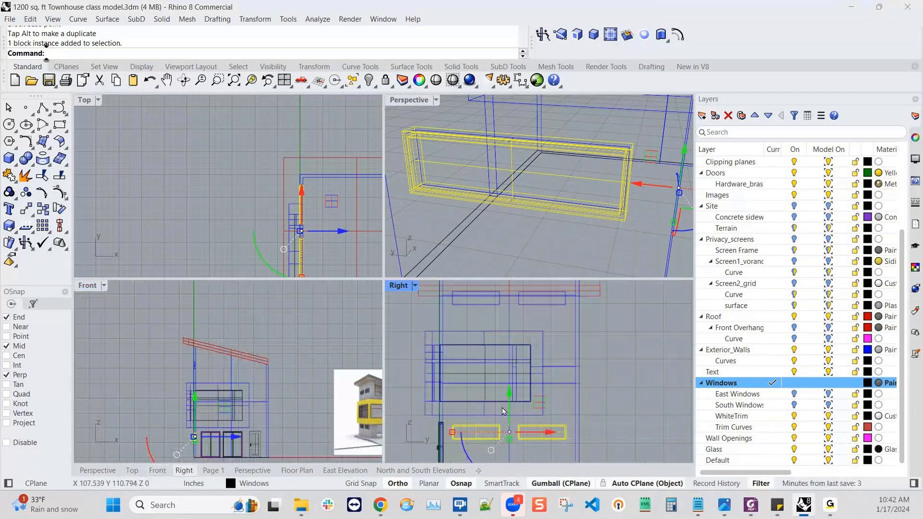
right_drag(524, 401, 519, 411)
drag(504, 401, 489, 313)
key(Escape)
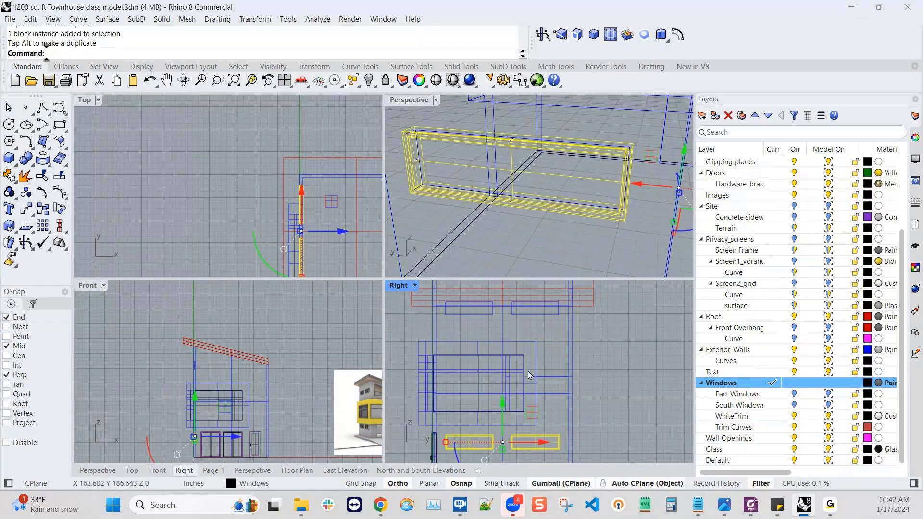
scroll(528, 371, down, 3)
drag(510, 381, 502, 292)
click(540, 364)
- Check how the two copied upper window blocks fit their wall openings
scroll(512, 332, up, 10)
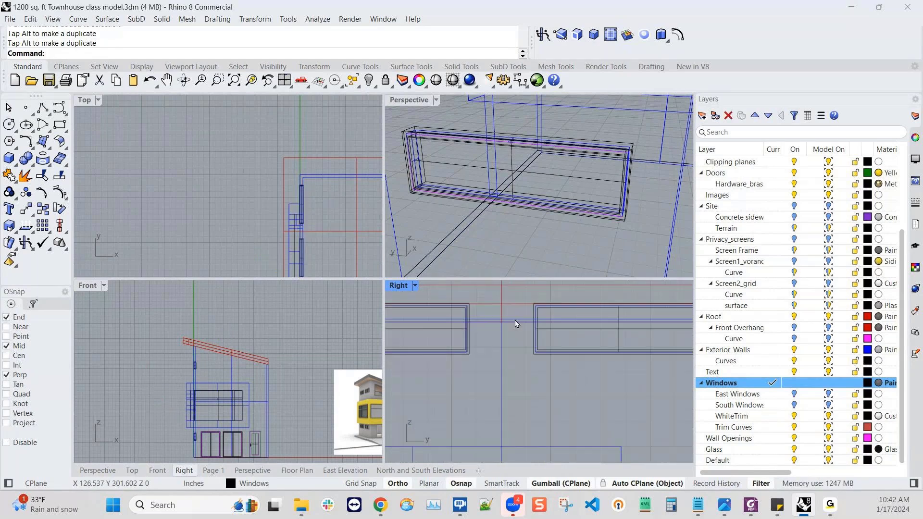
click(547, 358)
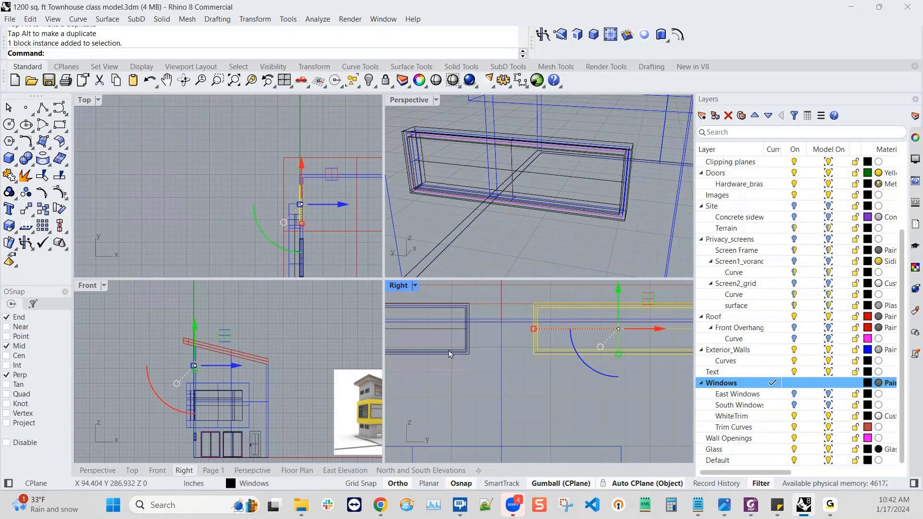
click(465, 354)
click(528, 358)
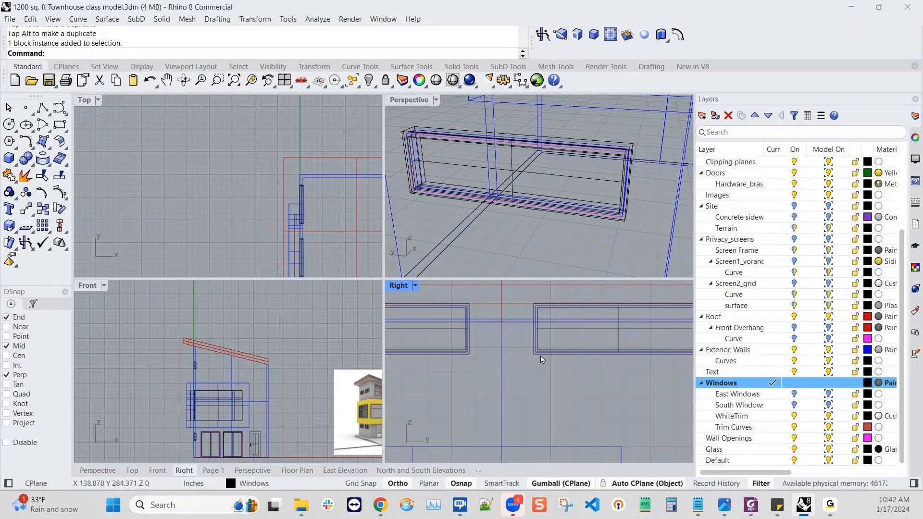
scroll(541, 354, down, 4)
scroll(612, 198, down, 10)
scroll(612, 201, up, 5)
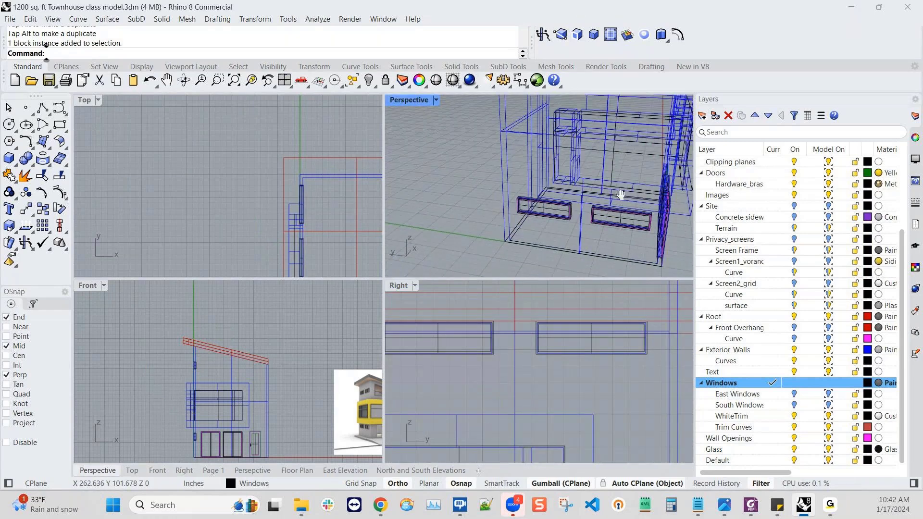
- Set the Perspective viewport to Rendered display and examine the upper and lower windows on the side wall
click(437, 100)
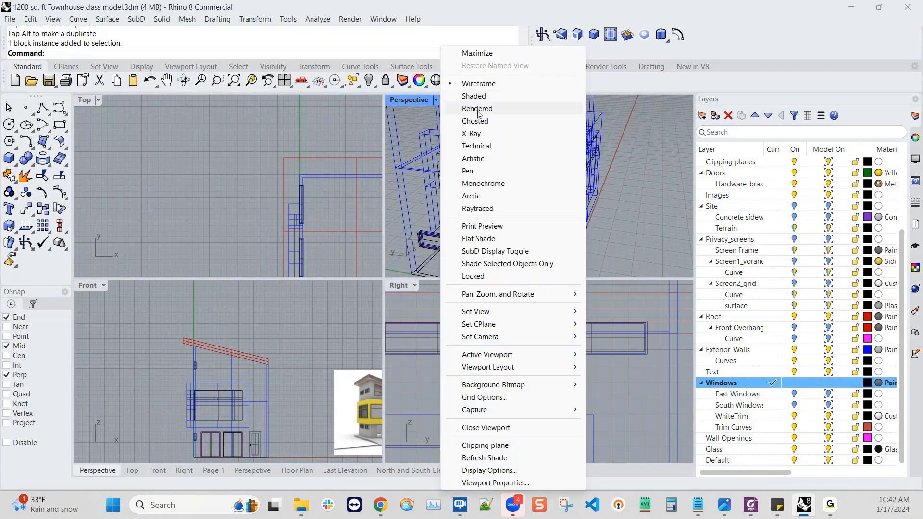
click(478, 109)
scroll(508, 189, down, 2)
scroll(490, 177, up, 6)
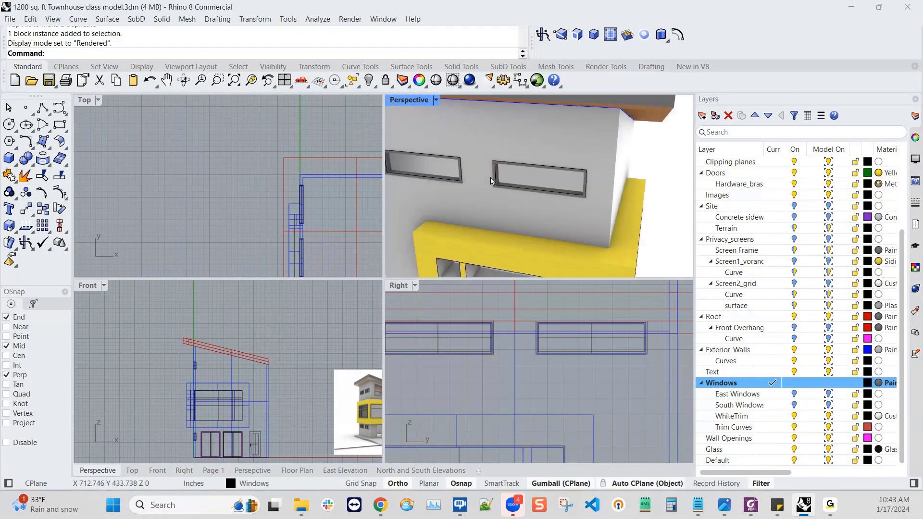
scroll(499, 197, down, 5)
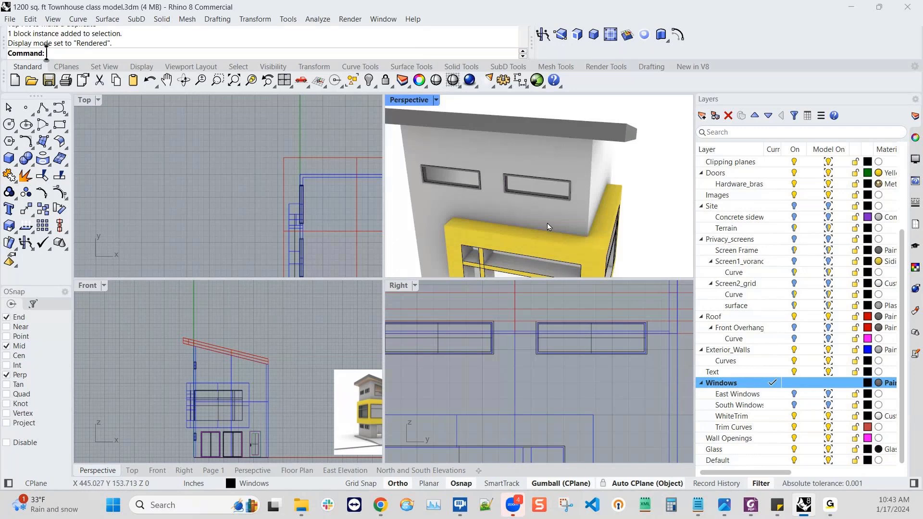
right_drag(547, 223, 573, 204)
scroll(452, 447, down, 8)
right_drag(452, 447, 504, 334)
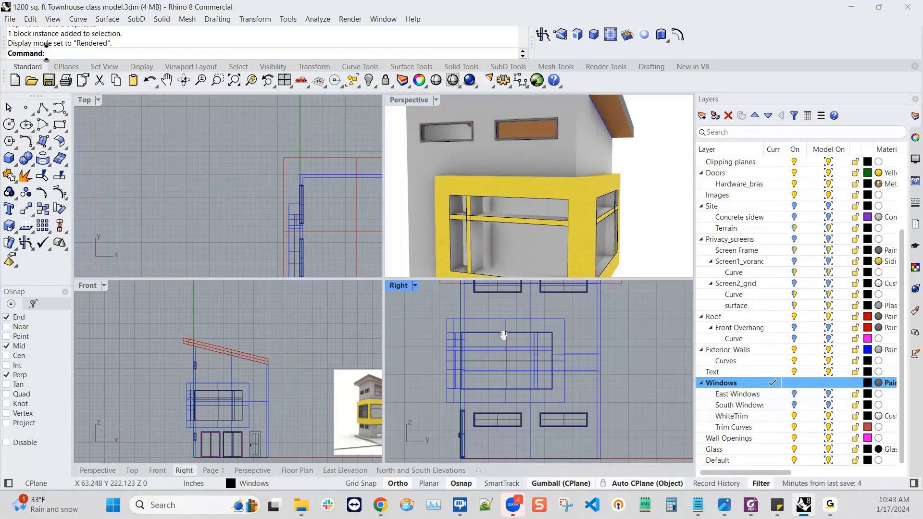
scroll(515, 428, up, 8)
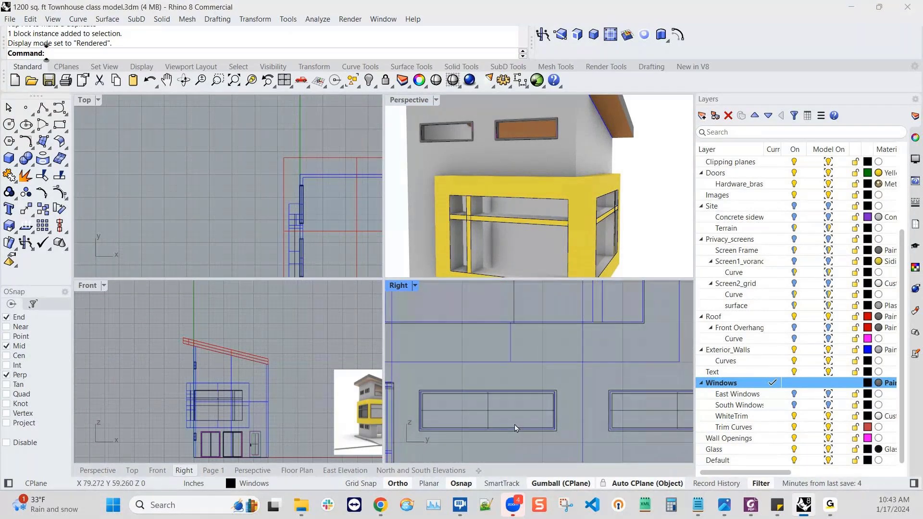
- Open the side wall's lower window block fixed_6'x2' for editing and keep the block editing dialog clear of the Perspective view
click(514, 425)
scroll(515, 413, down, 2)
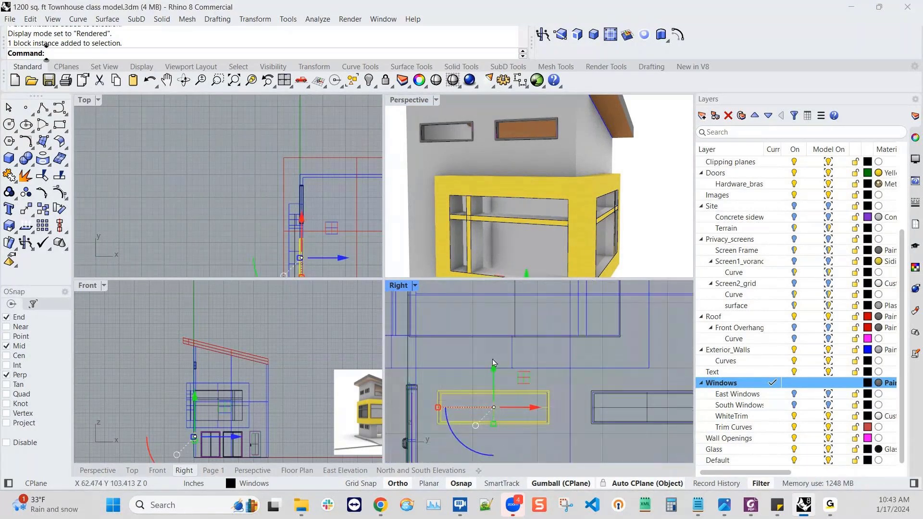
scroll(512, 246, down, 5)
scroll(512, 245, up, 6)
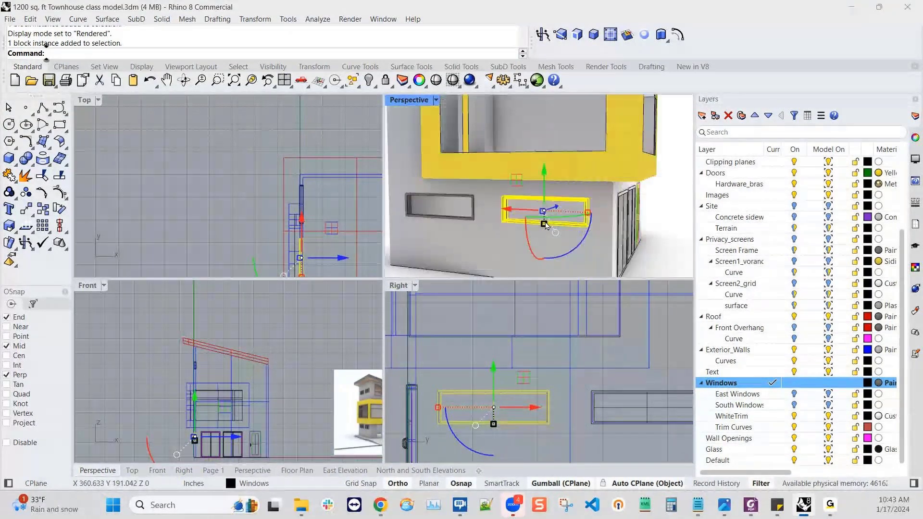
click(518, 427)
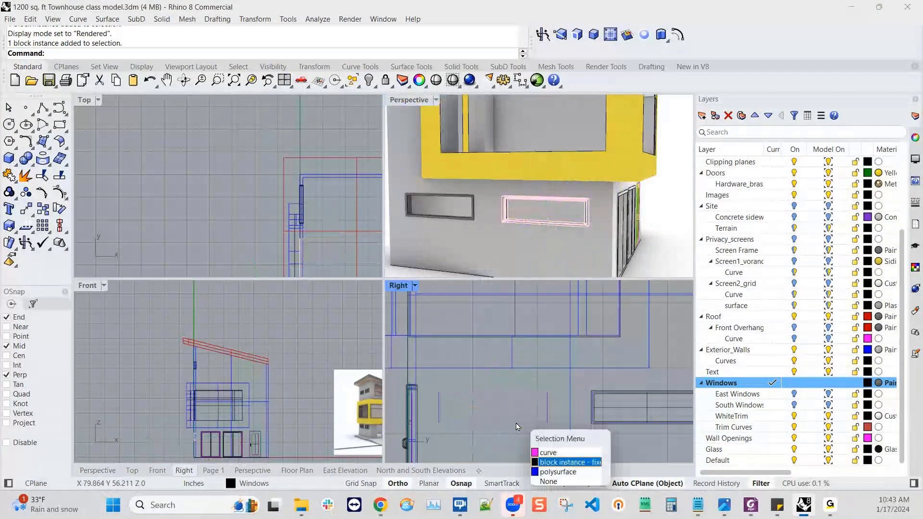
click(560, 466)
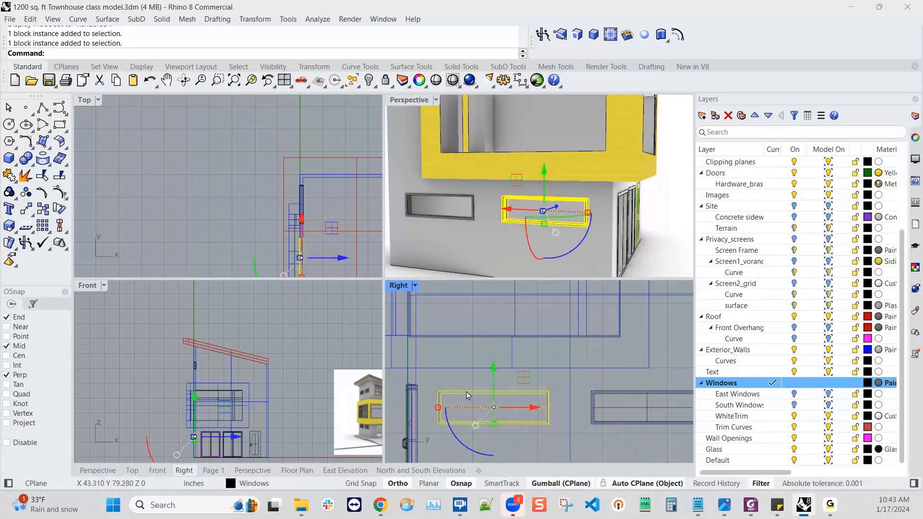
scroll(467, 391, up, 3)
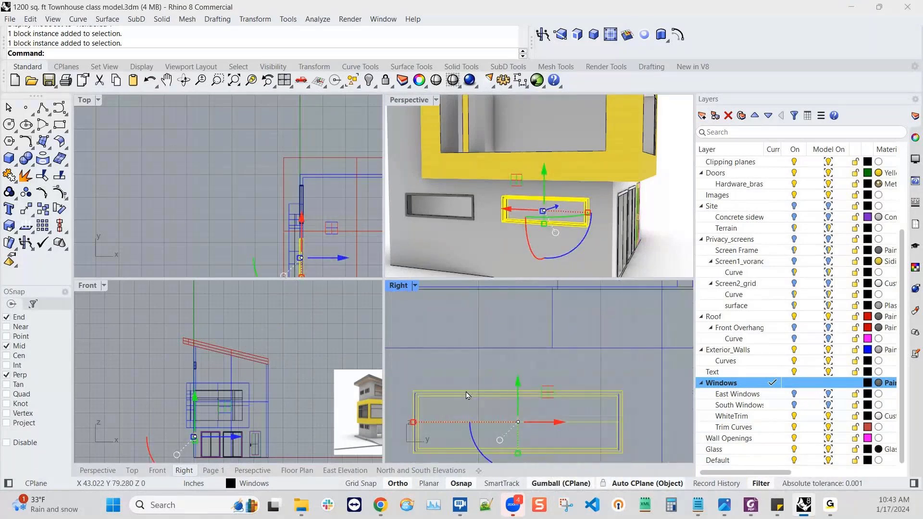
double_click(466, 395)
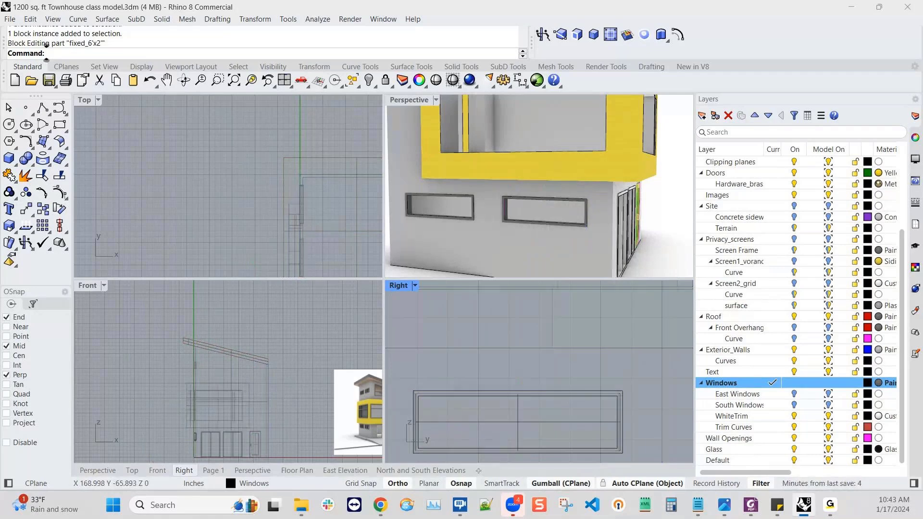
drag(46, 53, 325, 167)
- Examine the frame edges and glass pane inside the window block, selecting the pane along the frame's upper edge
scroll(526, 210, up, 10)
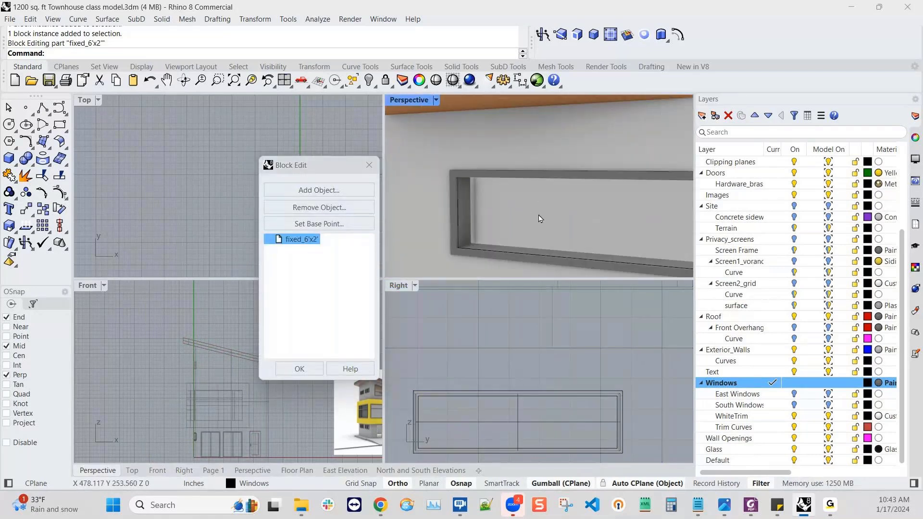
mouse_move(551, 220)
right_down()
mouse_move(522, 228)
mouse_move(546, 206)
right_up()
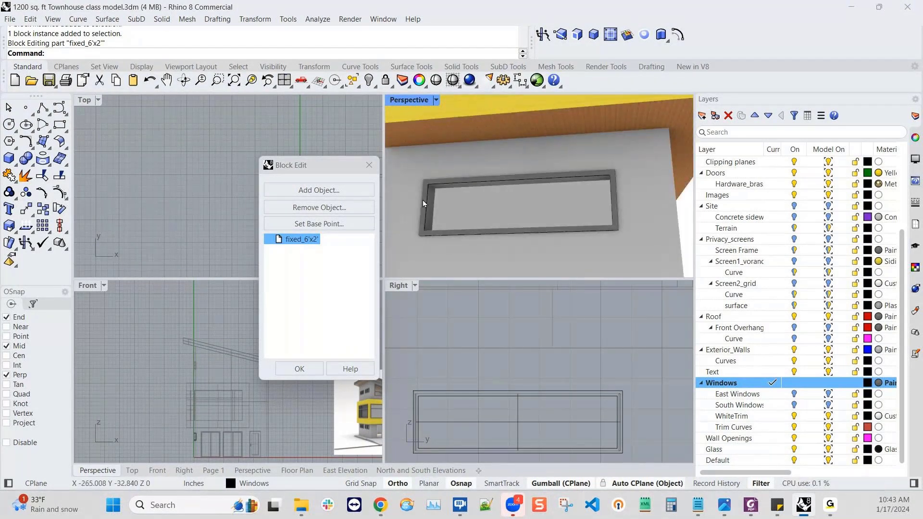
scroll(516, 194, up, 5)
shift+right_drag(516, 194, 541, 168)
scroll(489, 227, up, 5)
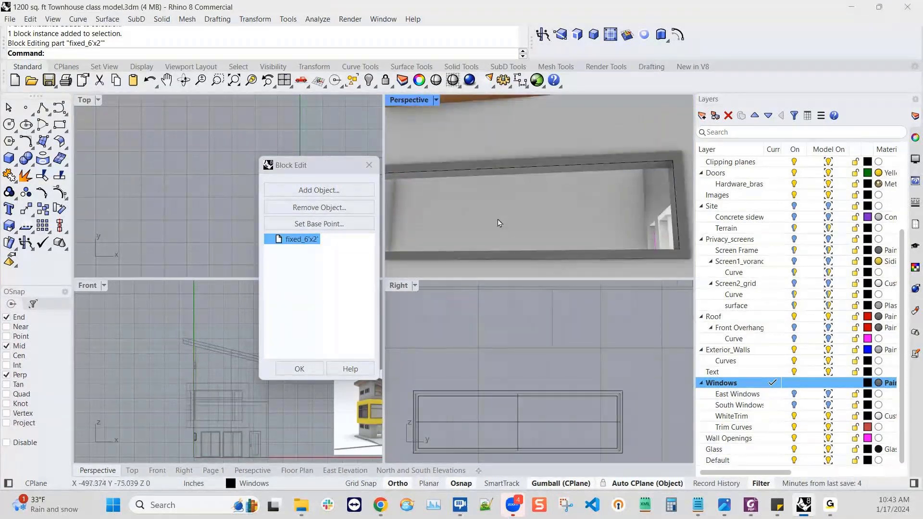
click(526, 176)
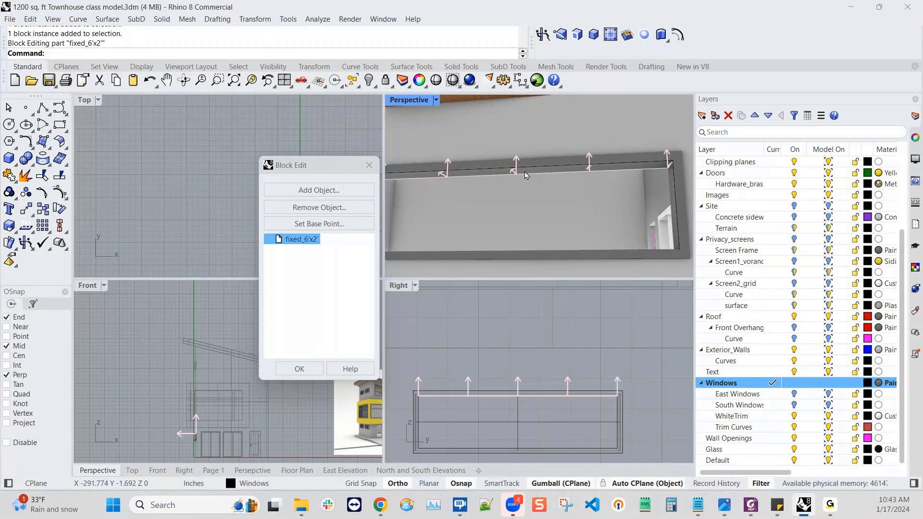
click(540, 172)
scroll(541, 172, up, 5)
click(541, 171)
scroll(541, 171, down, 8)
key(Escape)
scroll(537, 172, up, 8)
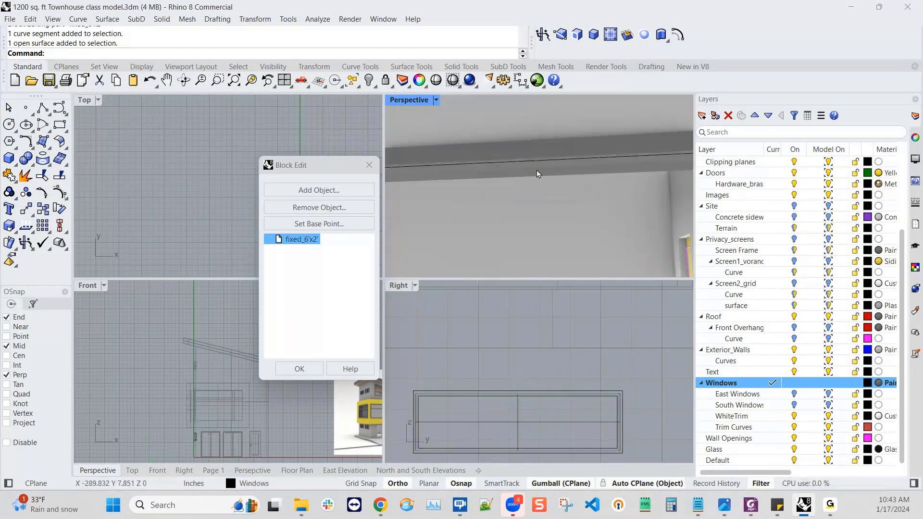
click(537, 171)
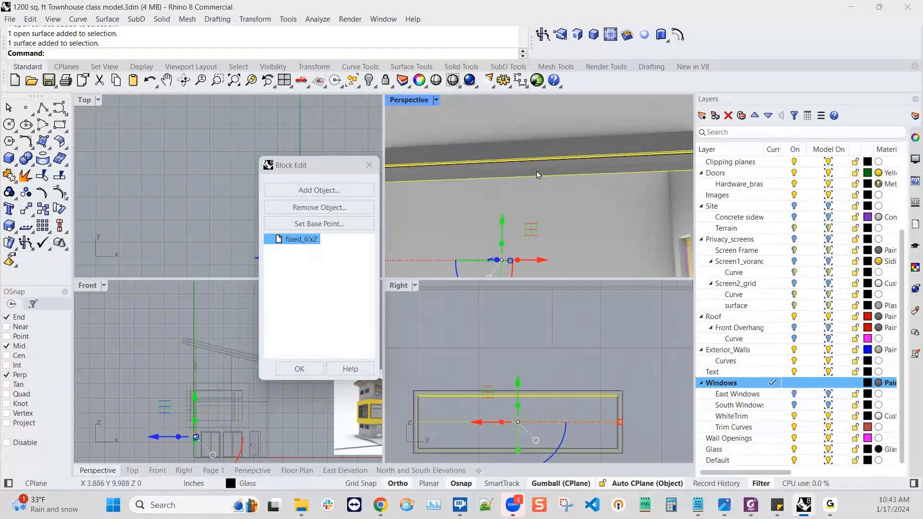
scroll(537, 175, down, 3)
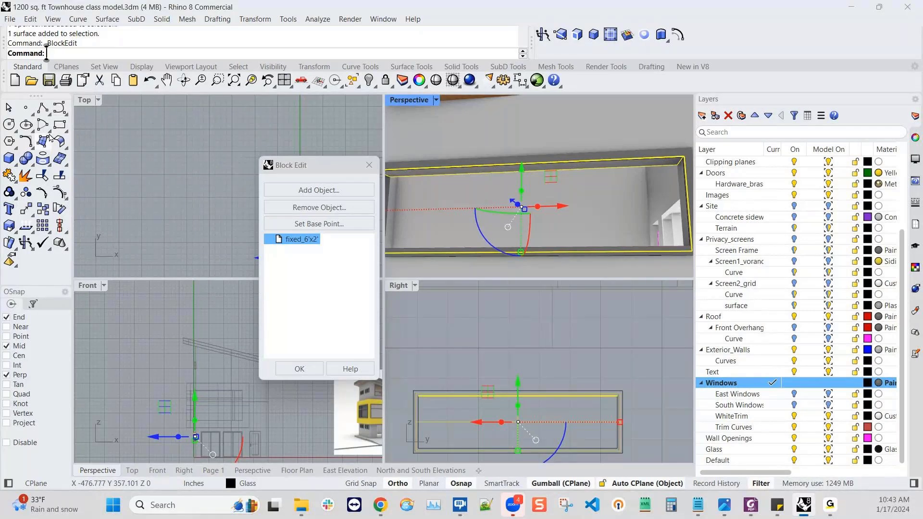
- Draw a small rectangle on the glass plane near the middle of the window frame's upper edge
click(59, 125)
scroll(511, 170, up, 8)
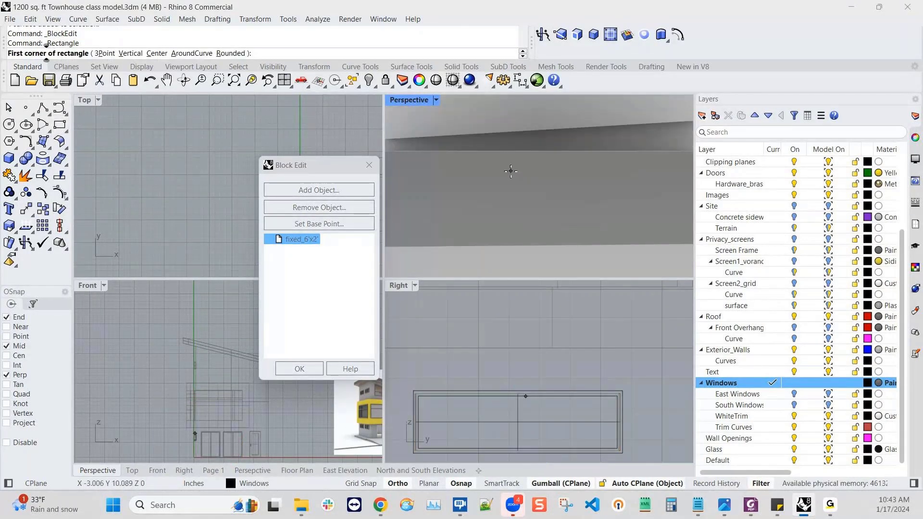
scroll(508, 185, up, 3)
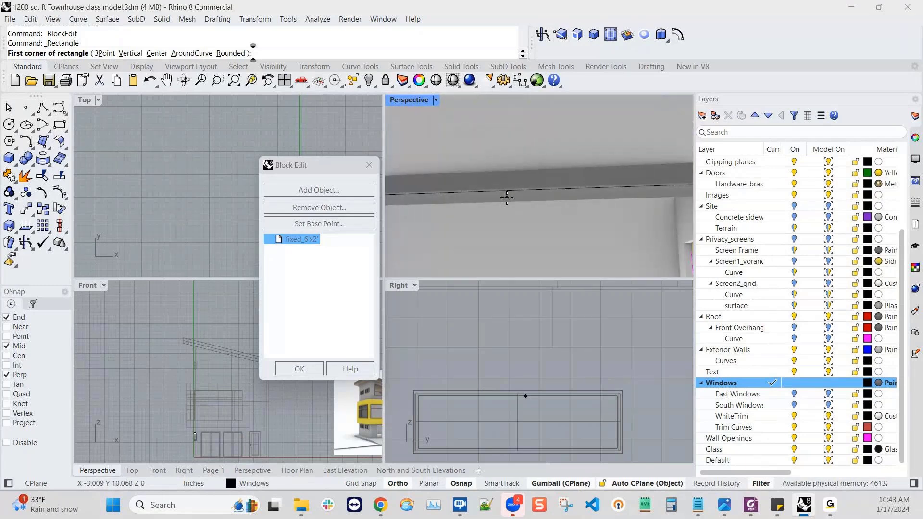
click(506, 199)
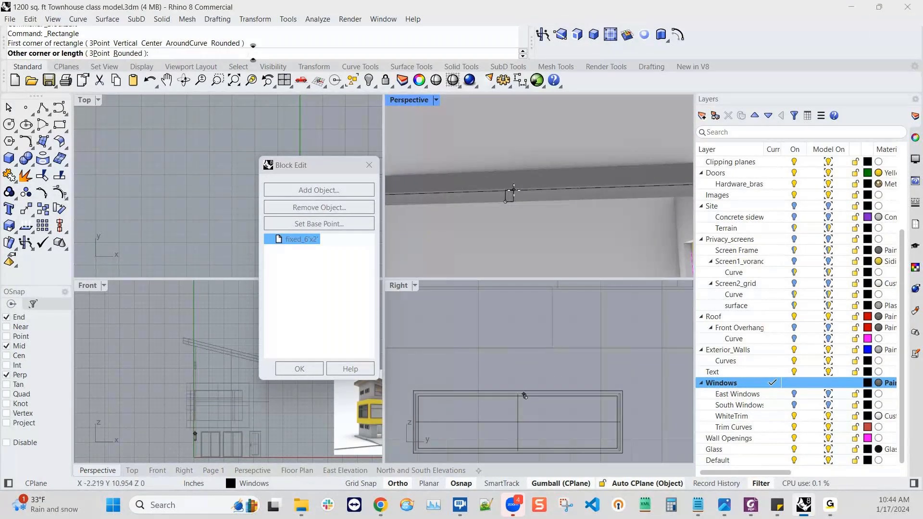
click(511, 198)
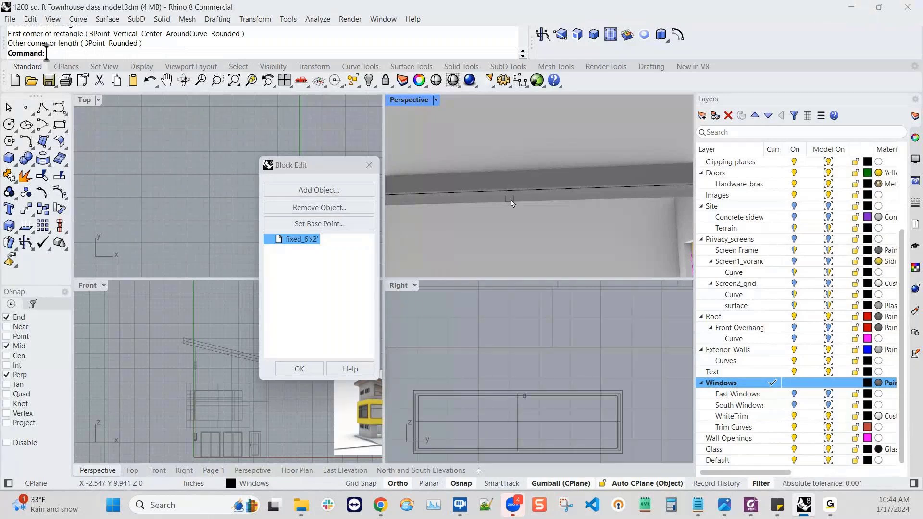
- Move the small rectangle straight down so its upper edge lines up with the frame's upper inner edge
scroll(525, 398, up, 5)
click(525, 399)
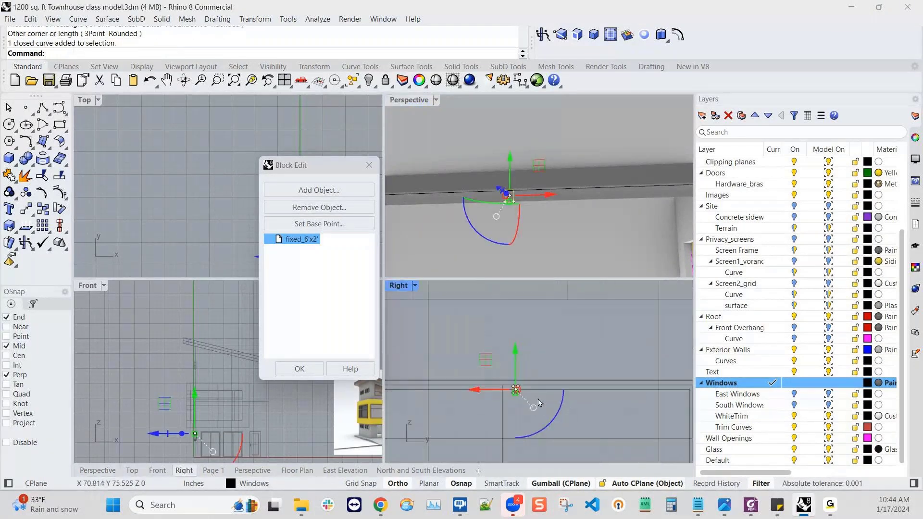
scroll(528, 398, up, 5)
scroll(159, 414, down, 3)
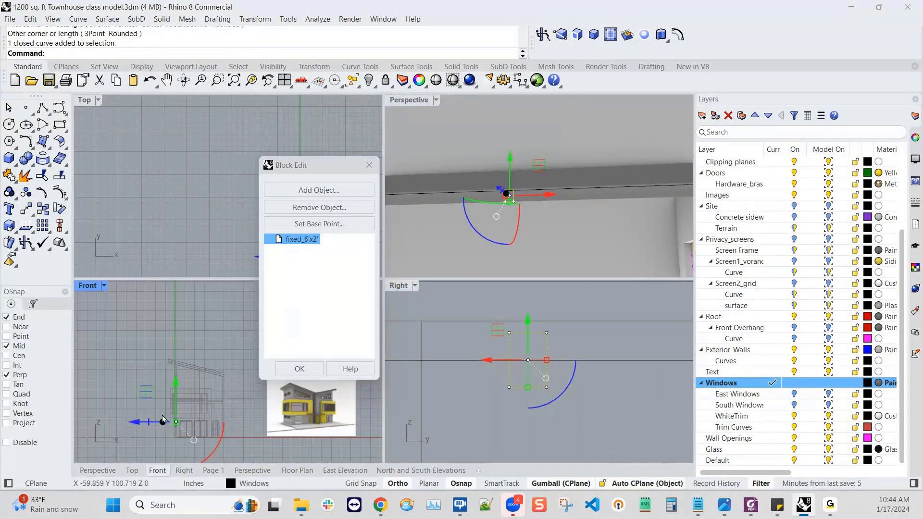
scroll(512, 352, up, 2)
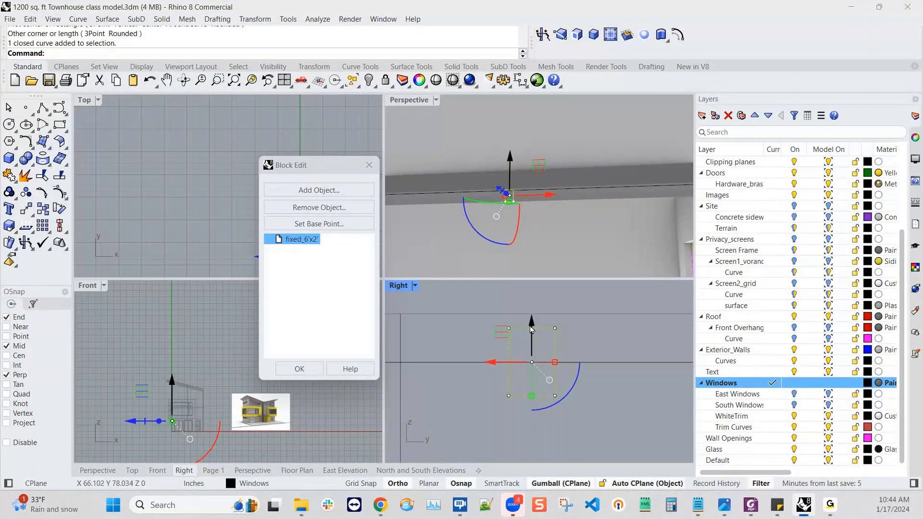
drag(532, 320, 533, 356)
scroll(234, 427, up, 3)
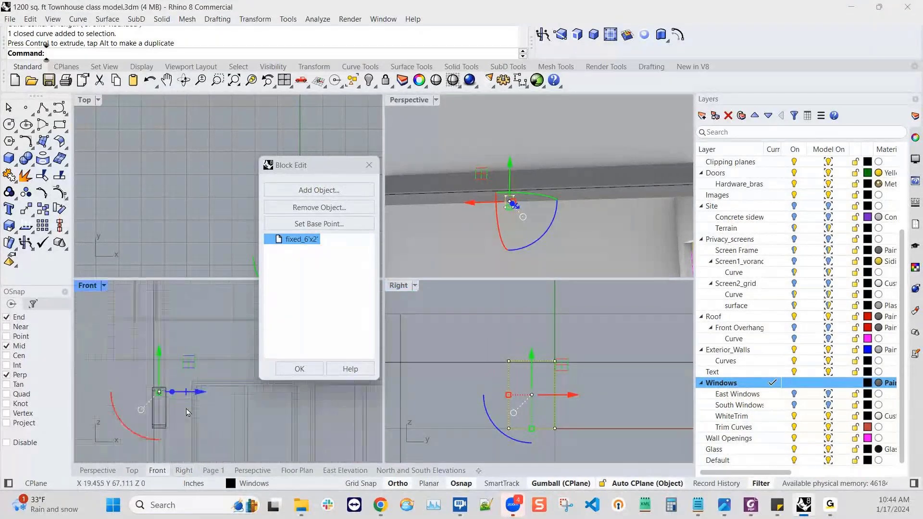
- Stretch the rectangle down to the frame's lower inner edge, widen it and centre it on the window's vertical midline
scroll(529, 235, down, 5)
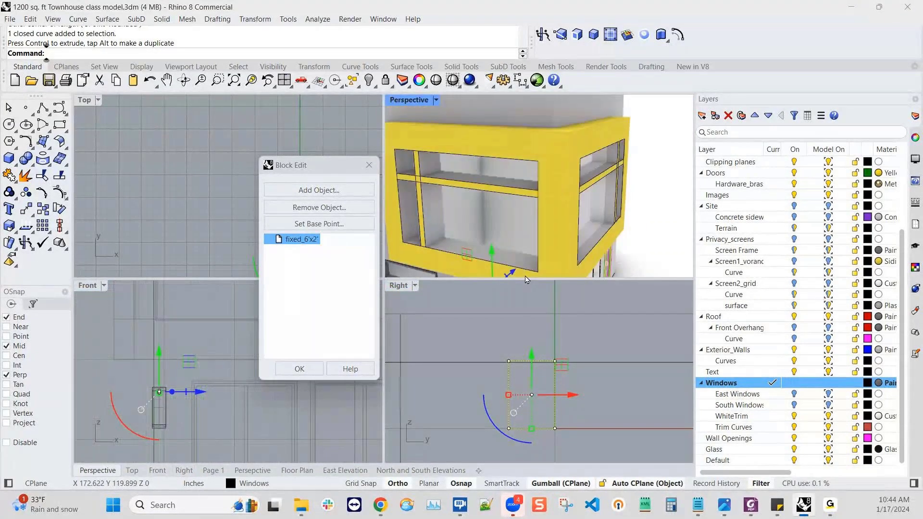
shift+right_drag(553, 262, 574, 198)
scroll(577, 399, down, 5)
right_drag(577, 399, 570, 344)
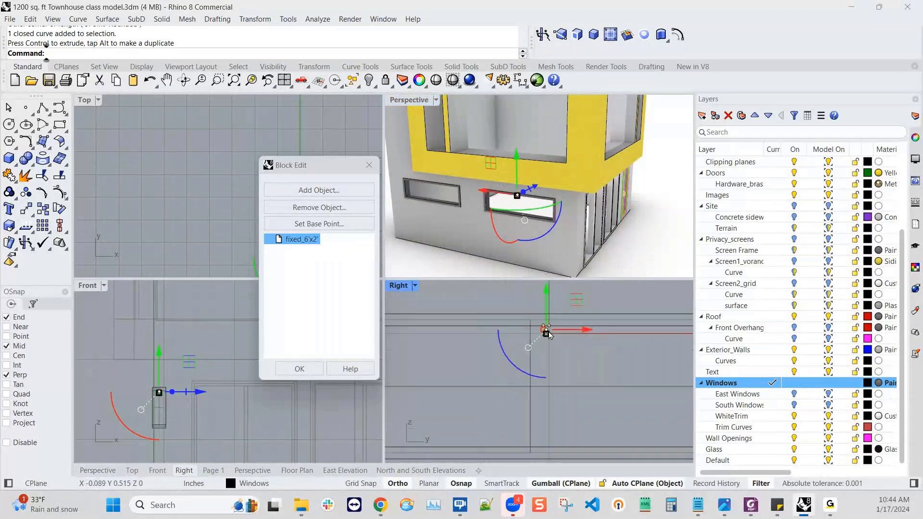
mouse_move(548, 334)
mouse_down()
mouse_move(548, 315)
mouse_move(547, 352)
mouse_up()
drag(546, 393, 547, 453)
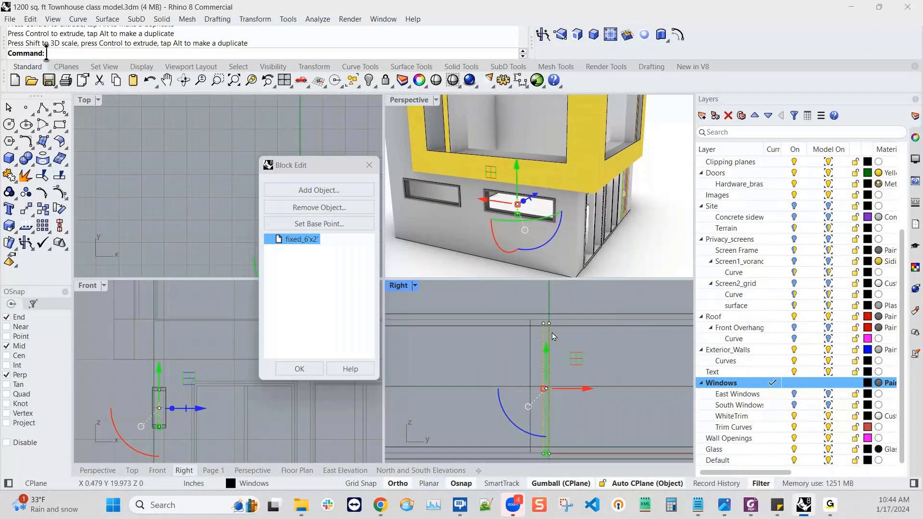
drag(589, 389, 522, 385)
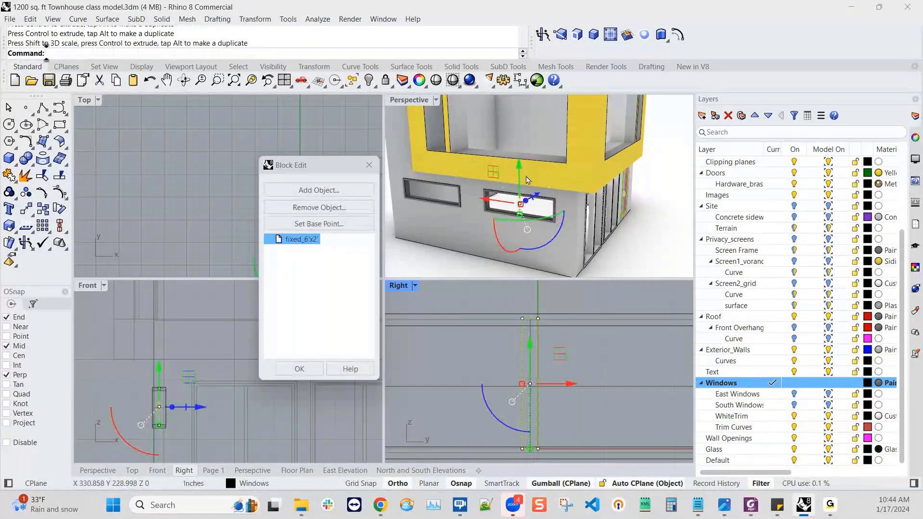
- Extrude the tall rectangle about 3 inches as a solid centre mullion, ending at the frame's face in the Front view
key(Escape)
scroll(521, 233, up, 6)
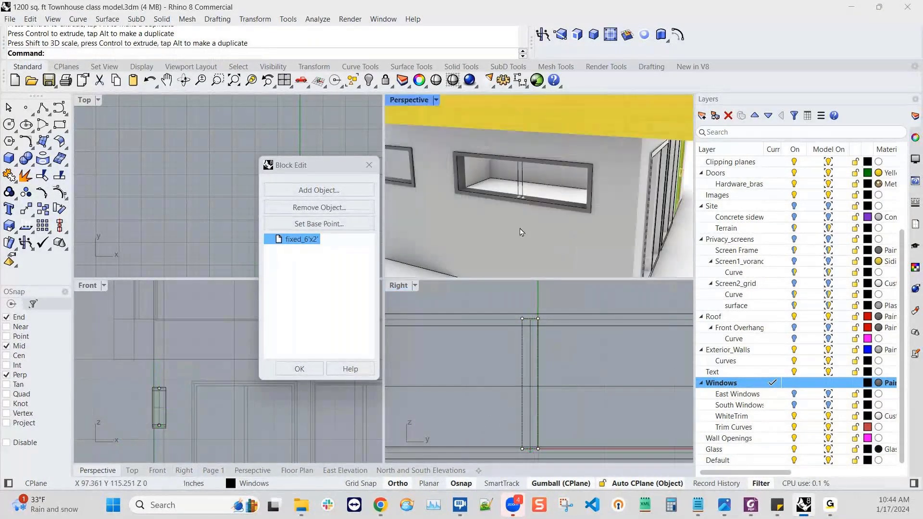
click(524, 191)
click(544, 208)
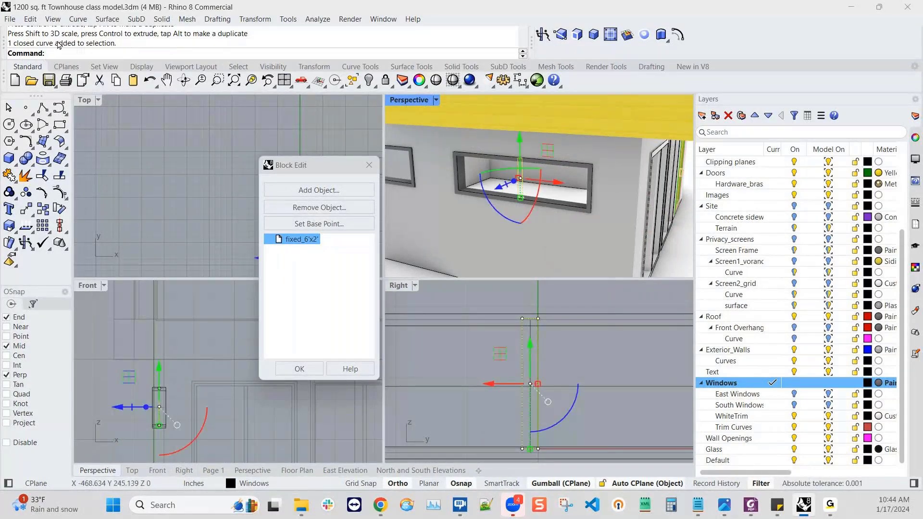
click(161, 18)
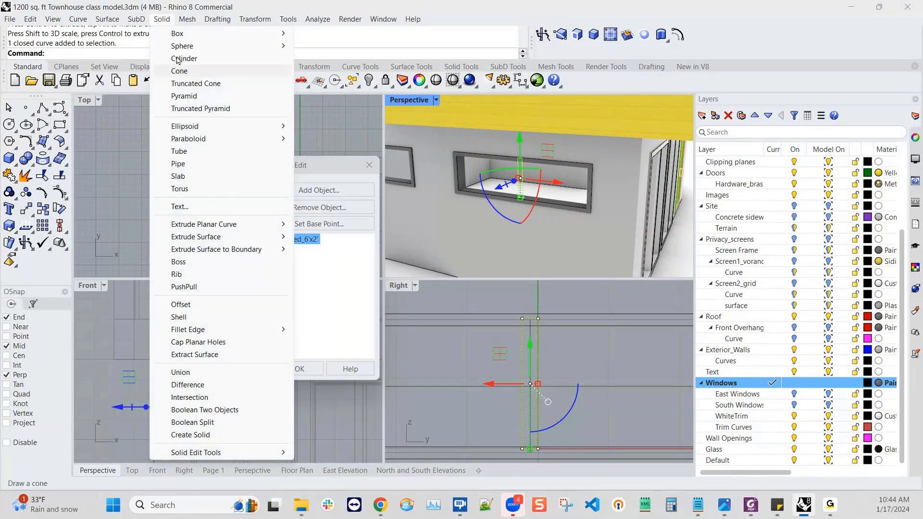
click(202, 224)
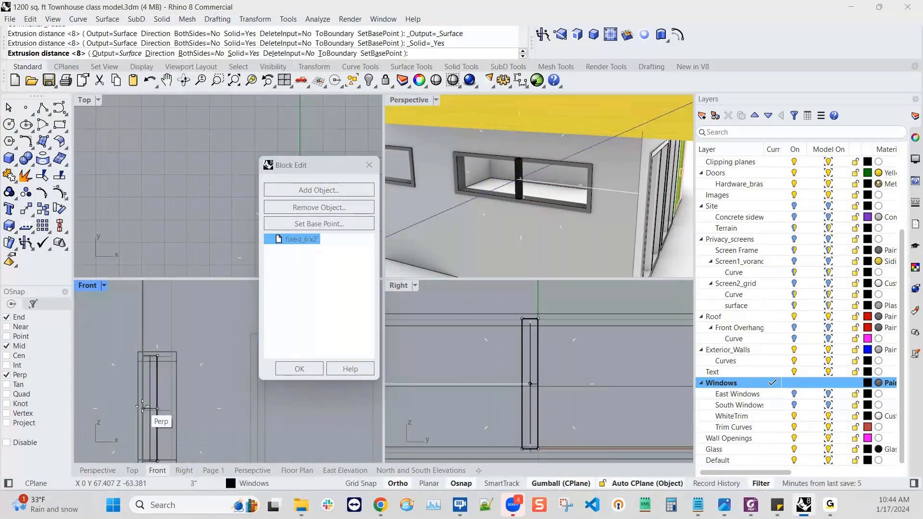
click(143, 407)
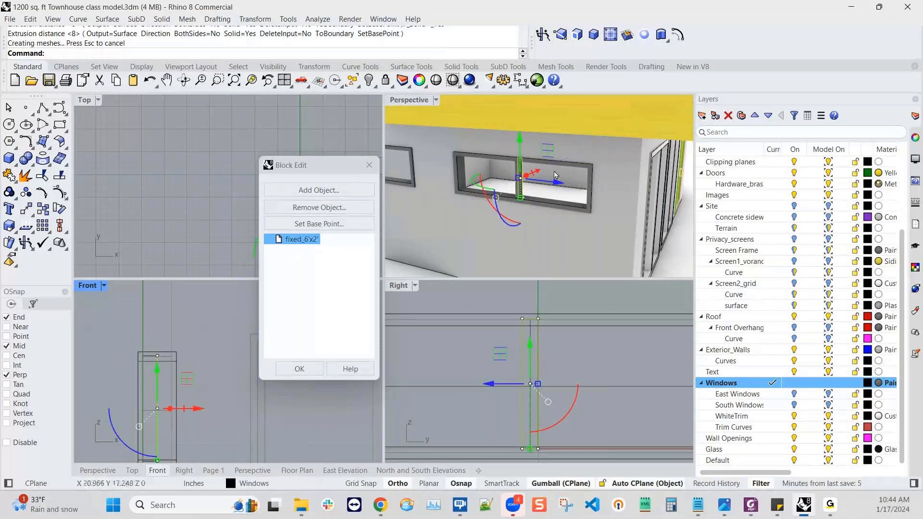
key(Escape)
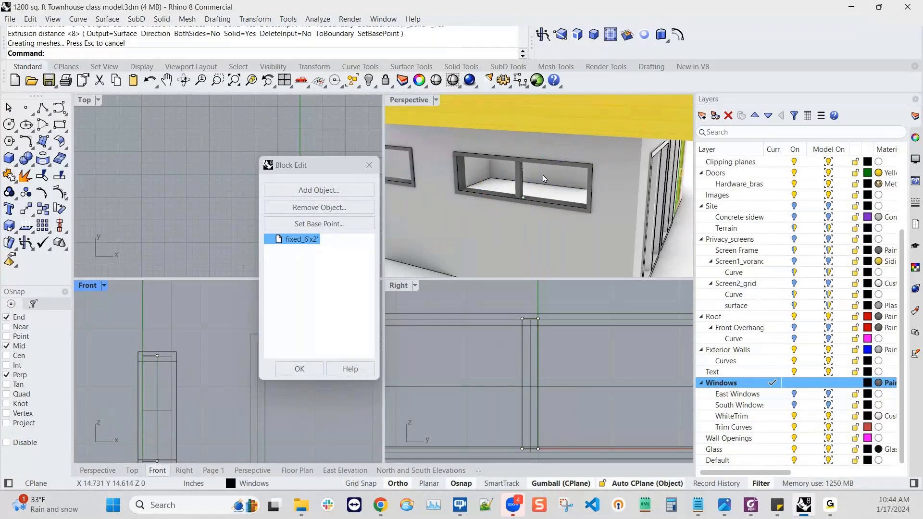
- Save the block edit to update all the window copies, and open the list of block definitions
scroll(577, 199, down, 5)
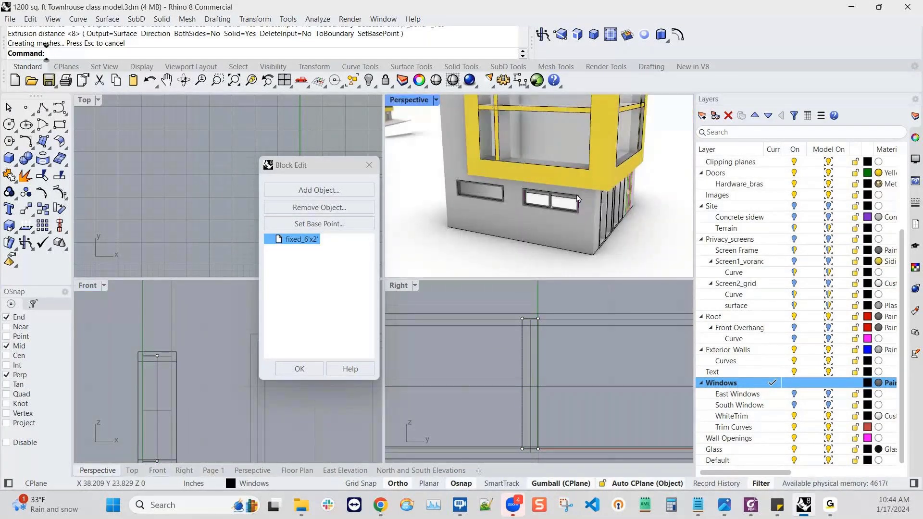
scroll(577, 199, down, 3)
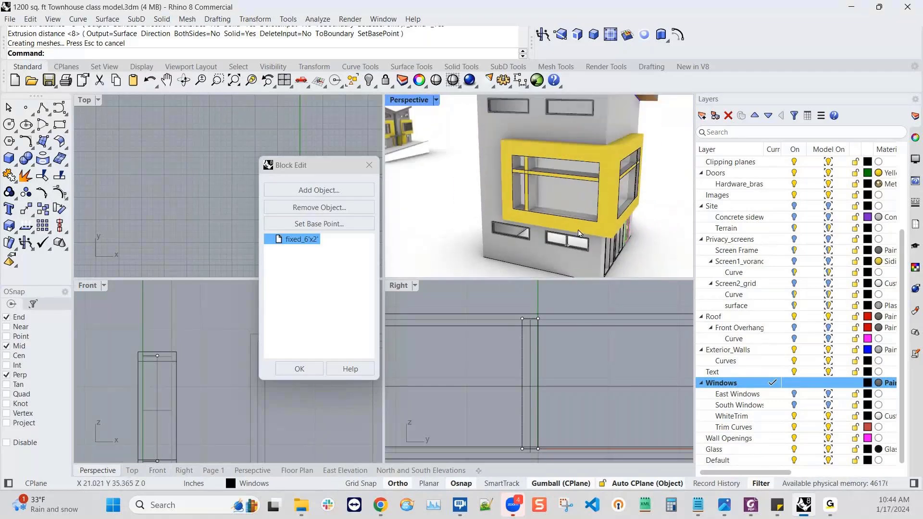
click(302, 370)
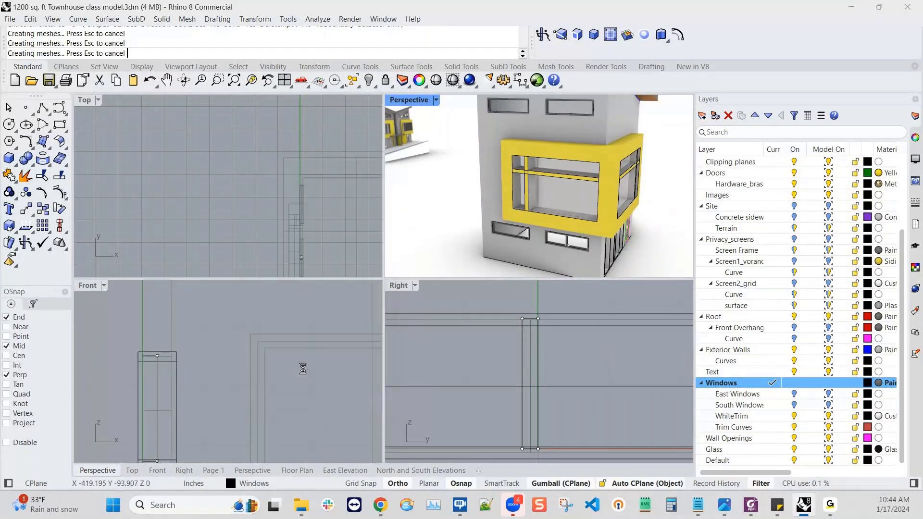
scroll(587, 112, up, 2)
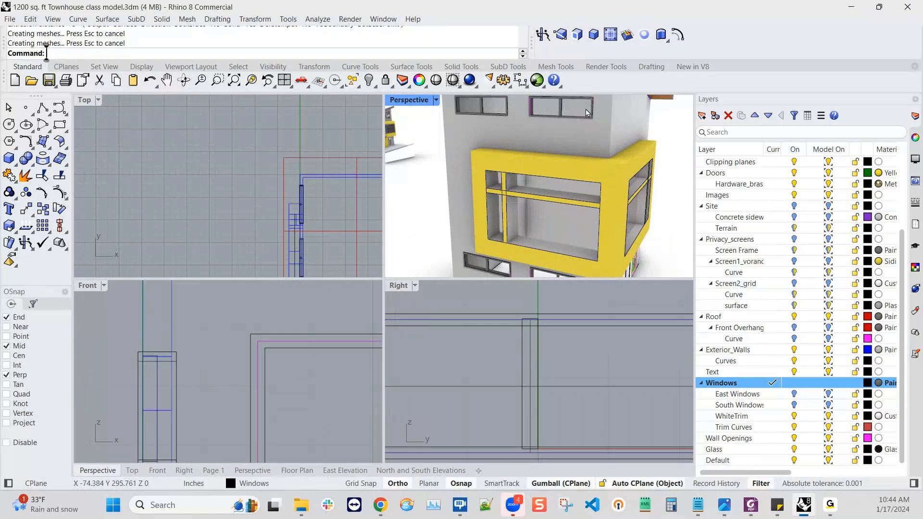
scroll(581, 110, down, 3)
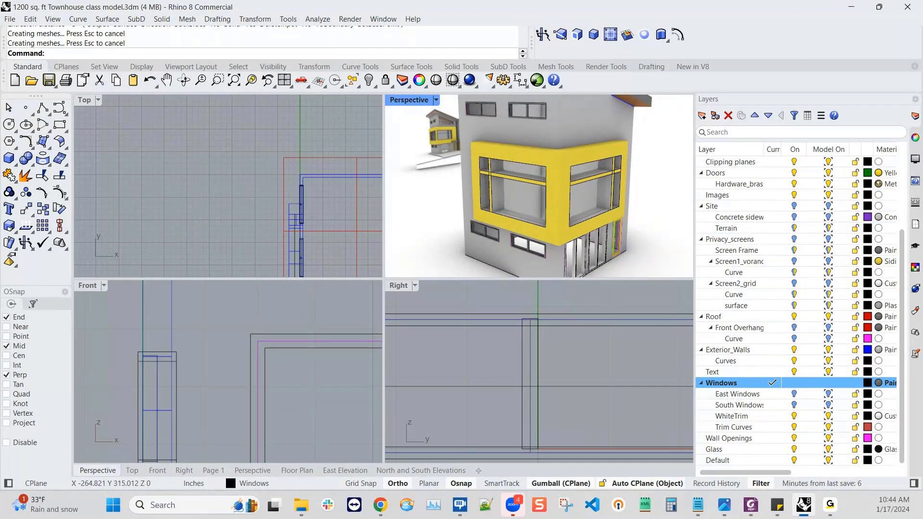
click(915, 331)
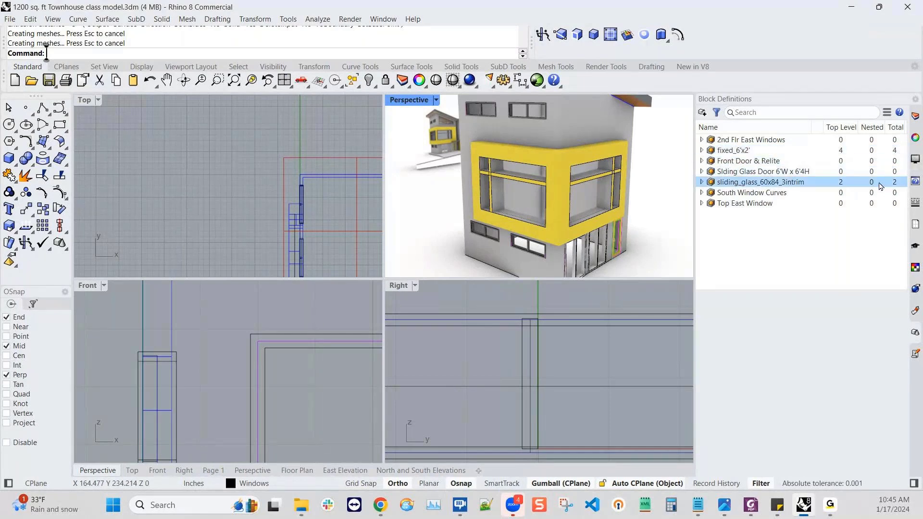
- Delete the ground-floor sliding glass door nearest the yellow entry door, along with the leftover curve in its opening
scroll(553, 208, down, 2)
right_drag(553, 209, 564, 261)
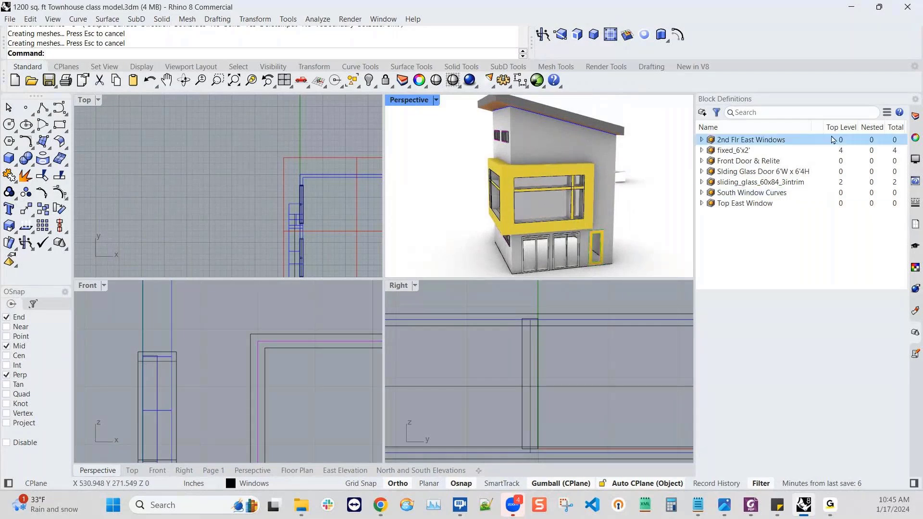
scroll(564, 252, up, 2)
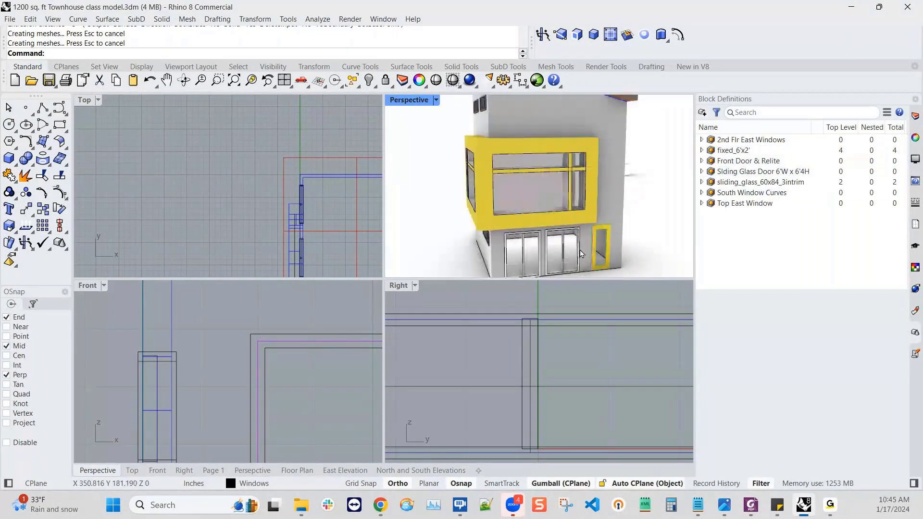
click(564, 252)
key(Delete)
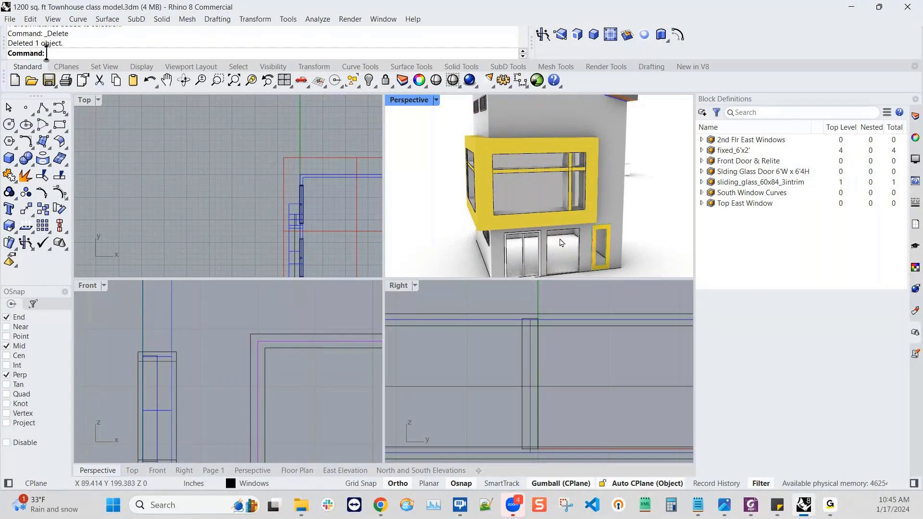
scroll(561, 242, up, 2)
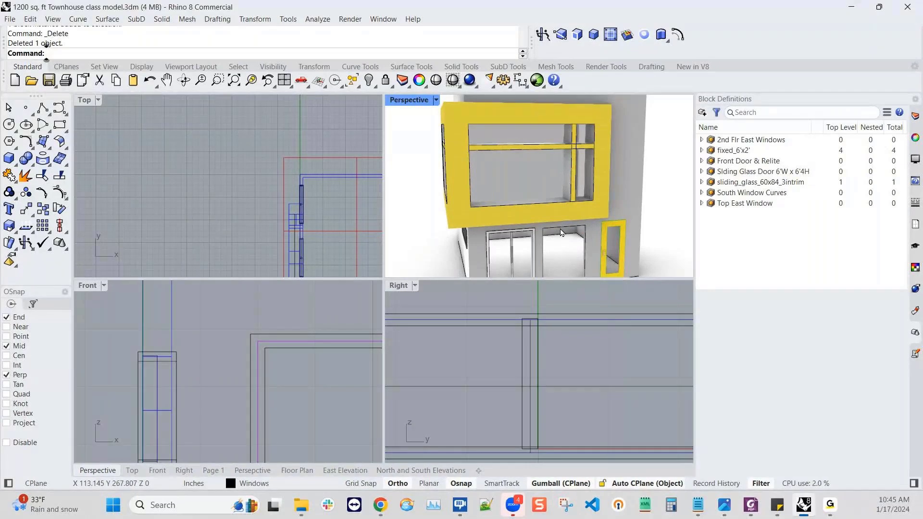
click(562, 233)
key(Delete)
right_drag(561, 233, 553, 197)
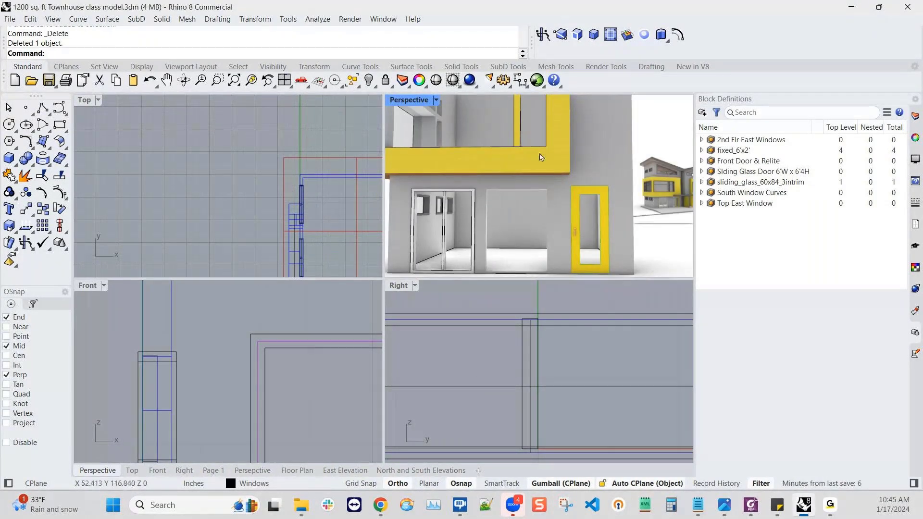
- Close the emptied door opening in the ground-floor wall with Delete Hole
right_drag(541, 157, 522, 156)
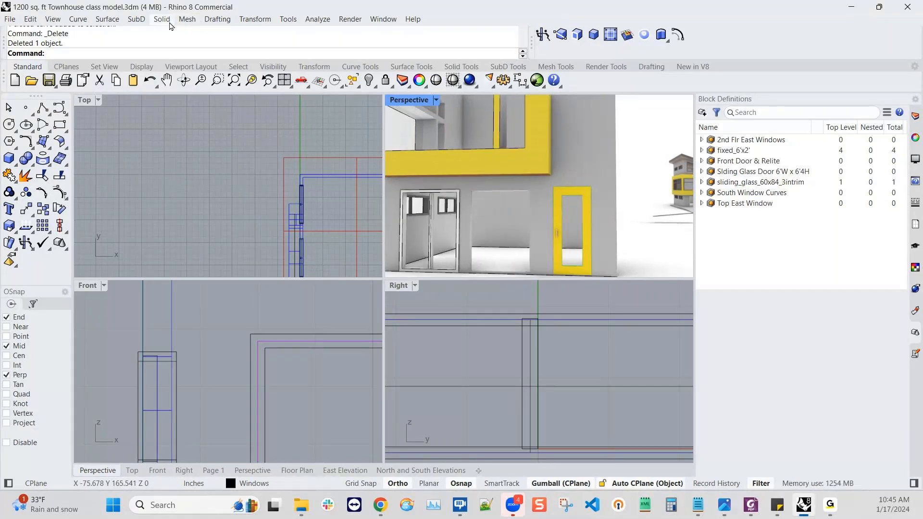
click(168, 23)
mouse_move(269, 452)
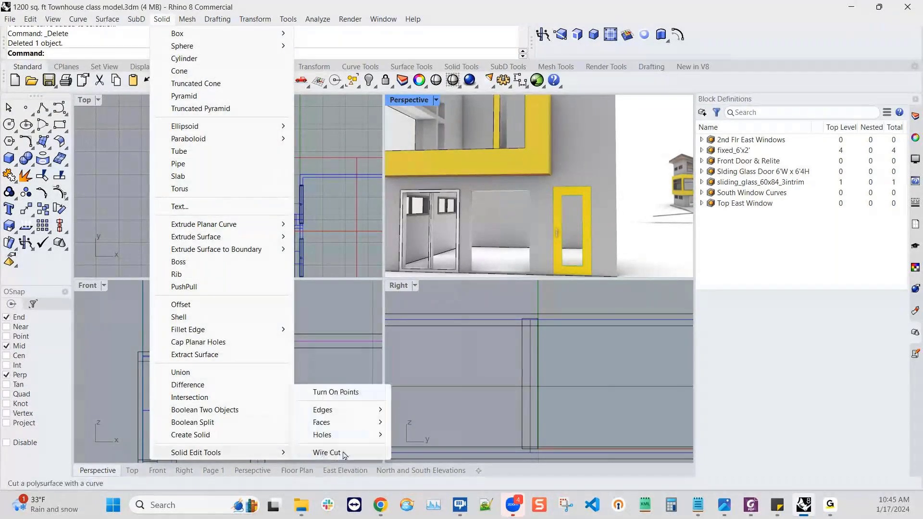
mouse_move(338, 437)
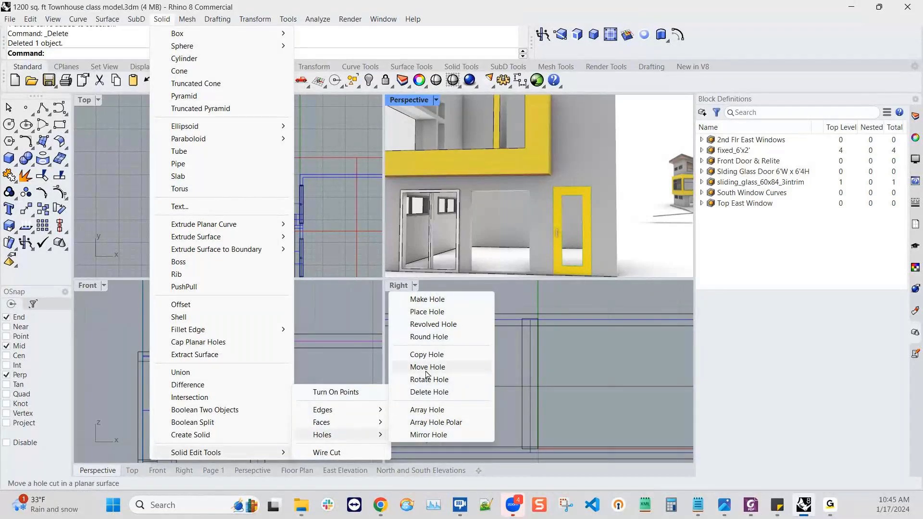
click(429, 392)
click(502, 274)
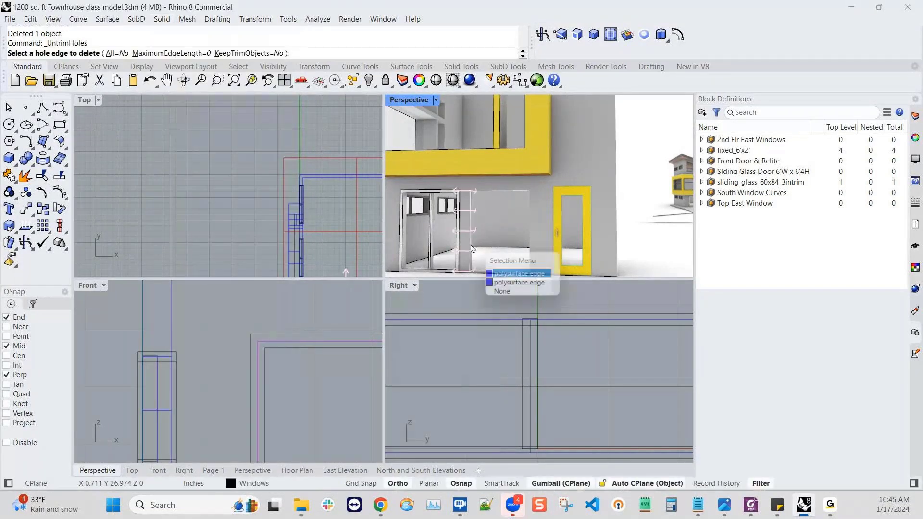
click(503, 274)
scroll(512, 233, down, 2)
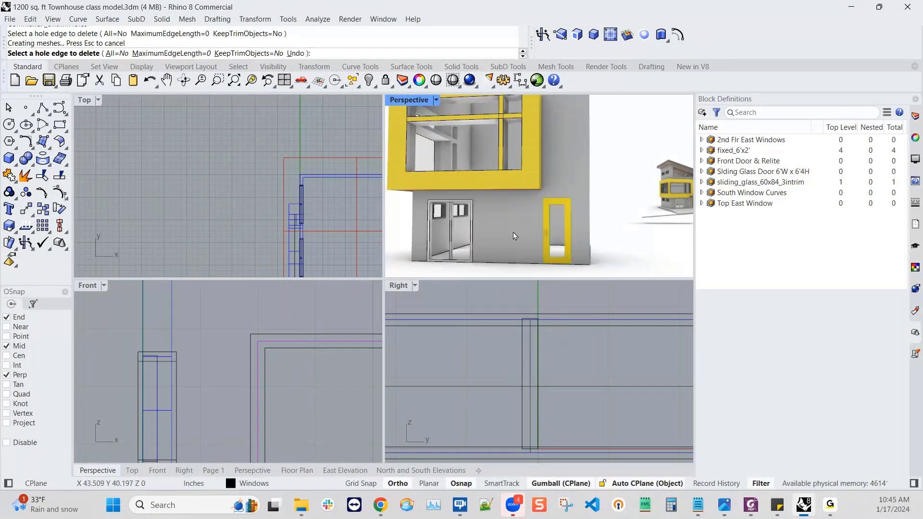
scroll(512, 232, down, 5)
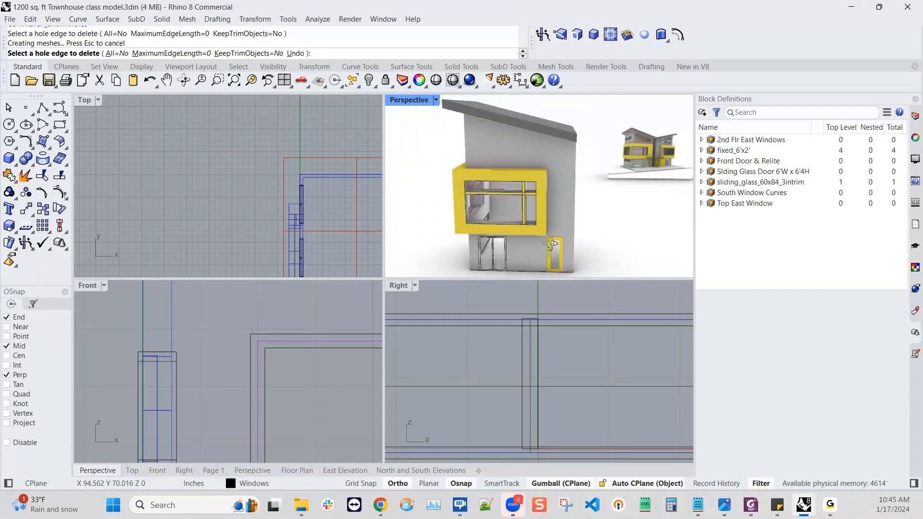
- Maximize the Perspective viewport on the upper wall beneath the sloped roof
scroll(477, 137, up, 3)
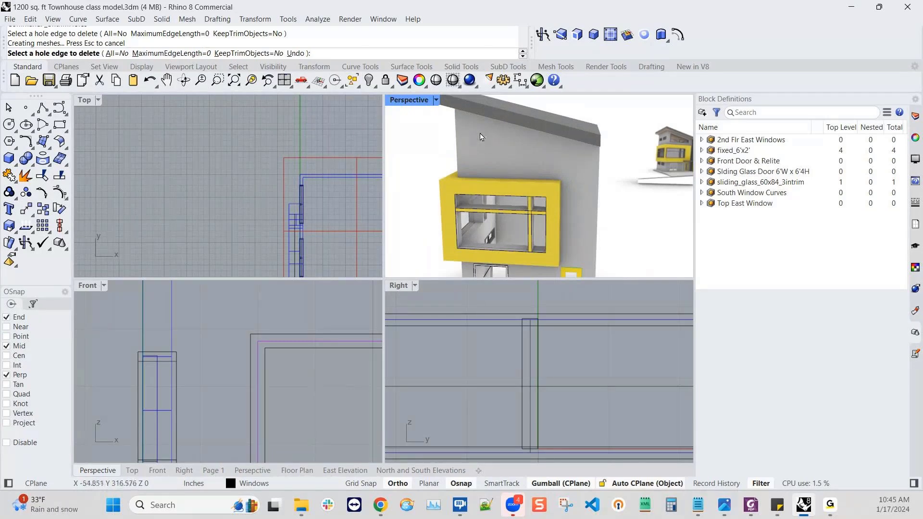
right_drag(500, 169, 532, 202)
key(ctrl+m)
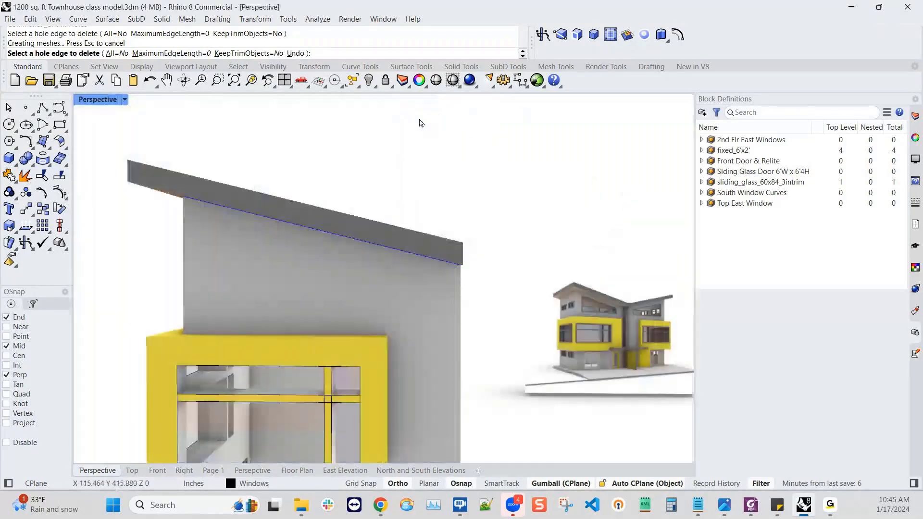
shift+right_drag(252, 321, 421, 290)
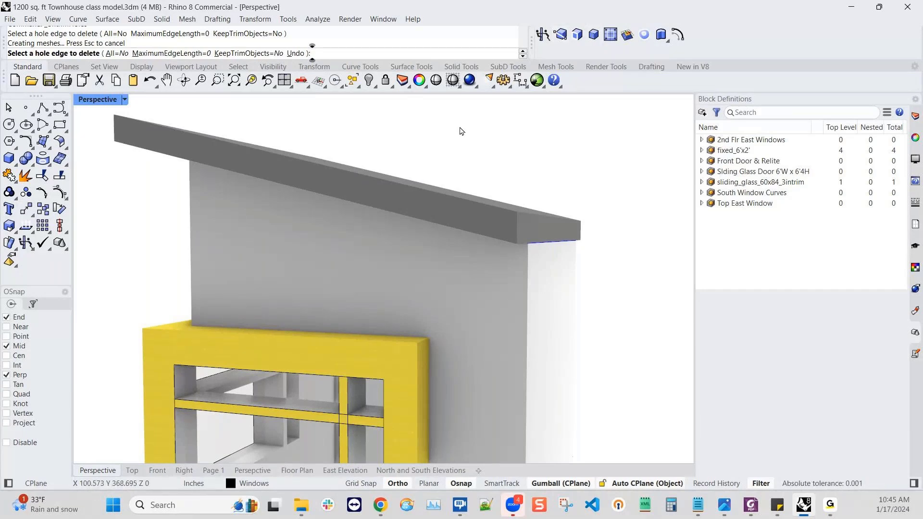
click(628, 34)
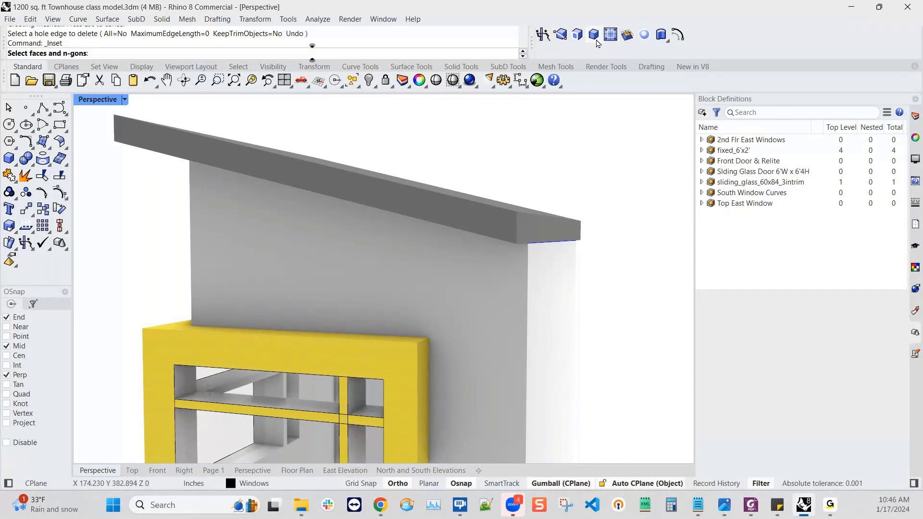
click(308, 247)
scroll(395, 309, down, 2)
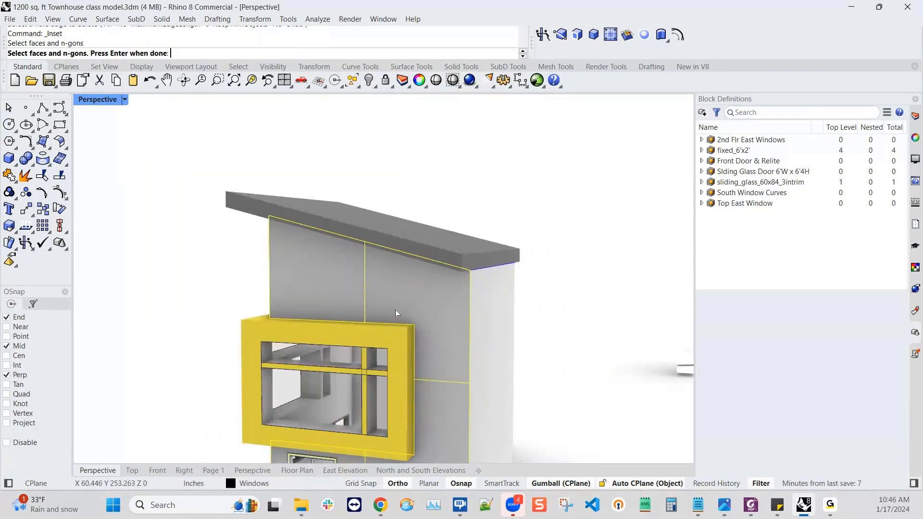
scroll(433, 350, up, 2)
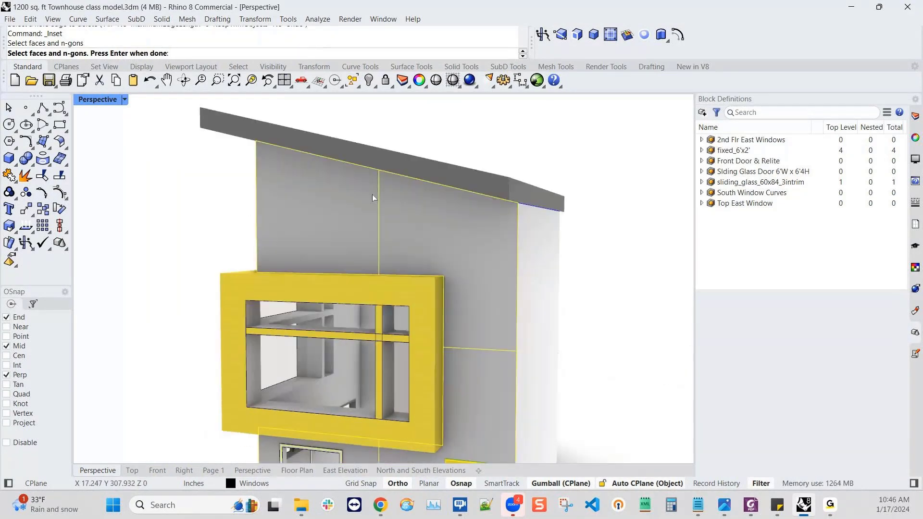
key(Escape)
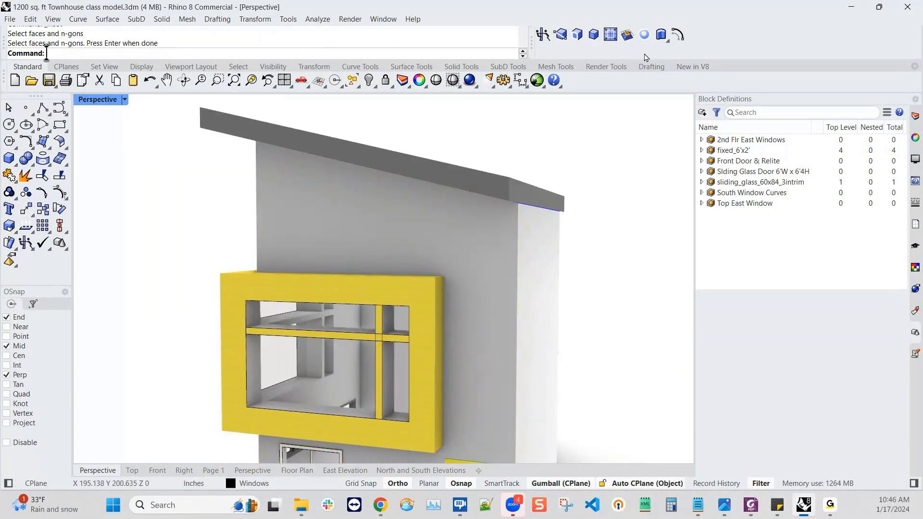
- Split the front wall face with Split Face isocurves, one vertical and one horizontal, through the upper corner of the yellow window frame
click(561, 34)
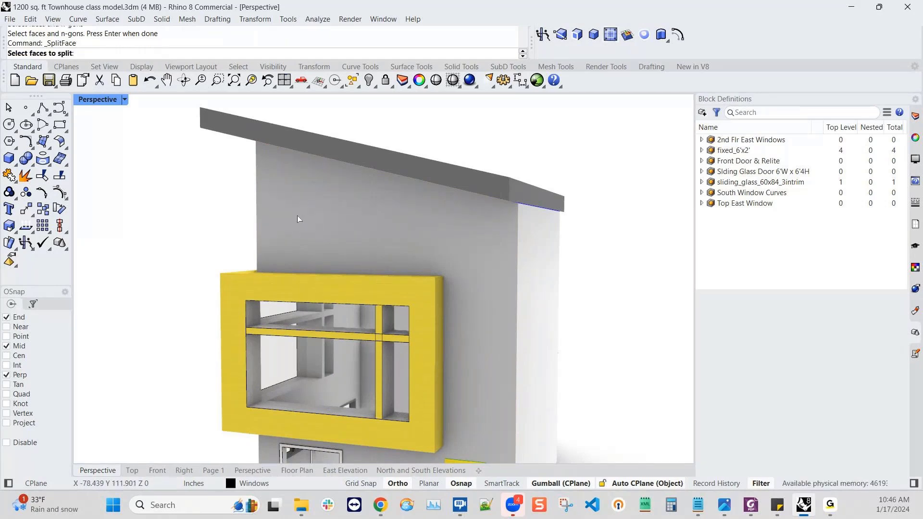
click(314, 224)
key(Return)
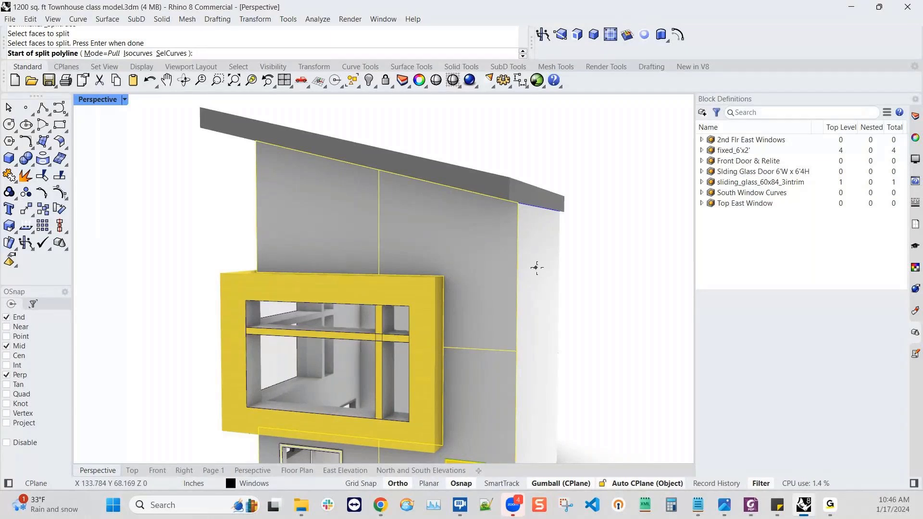
click(138, 54)
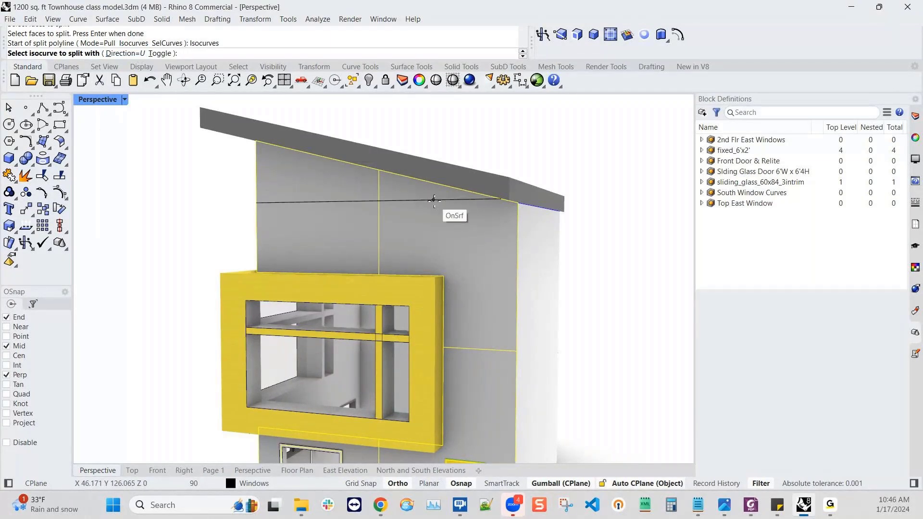
click(160, 53)
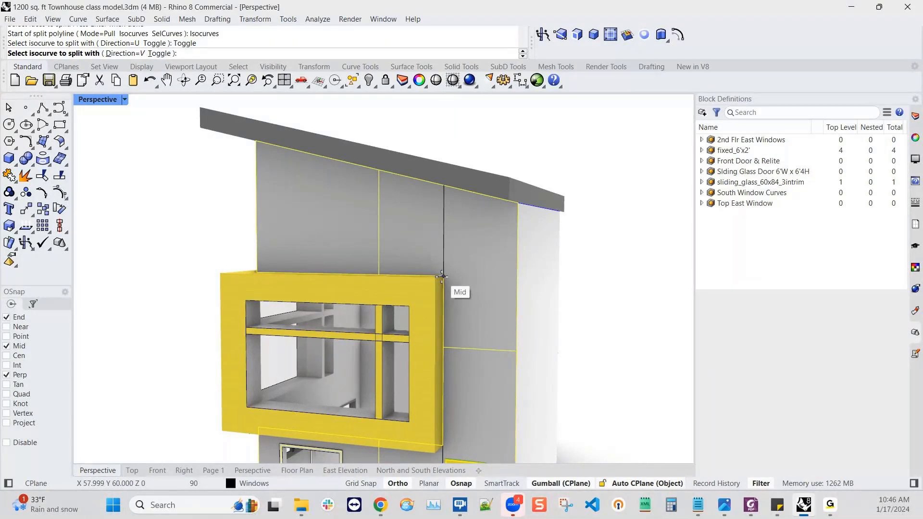
click(443, 271)
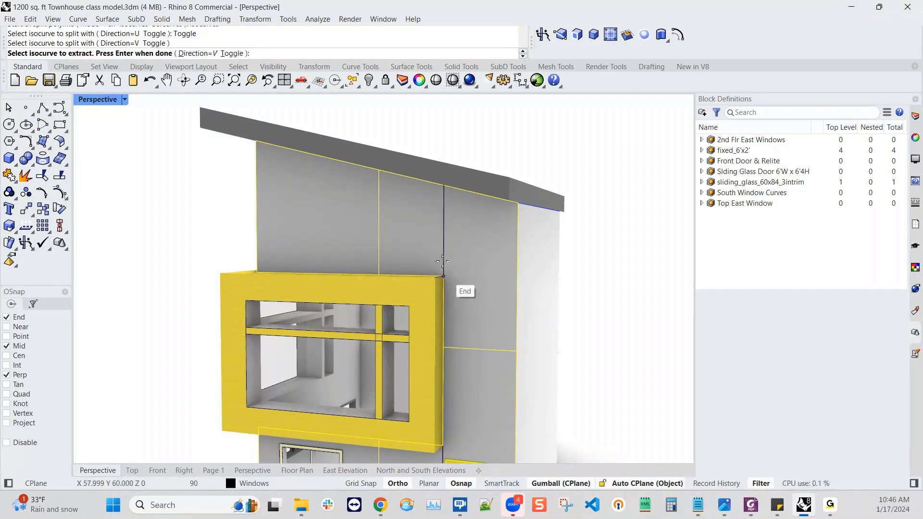
click(198, 54)
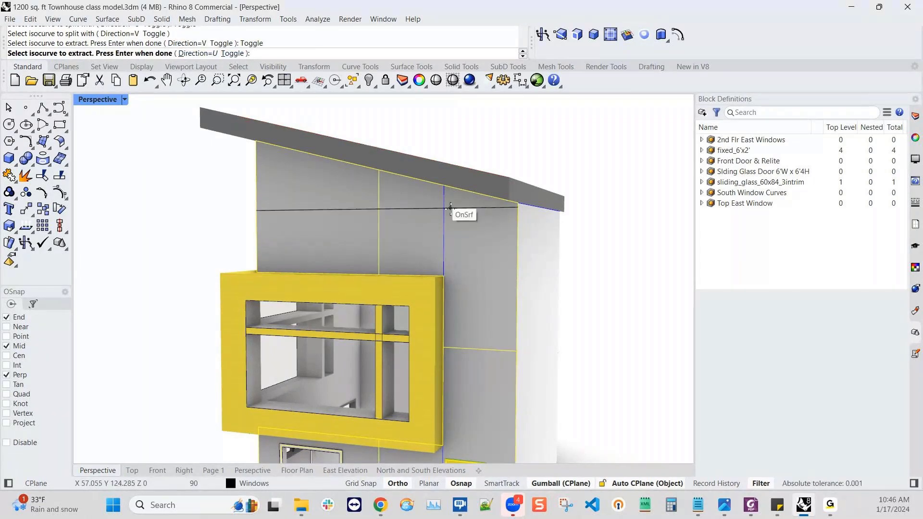
click(450, 281)
key(Return)
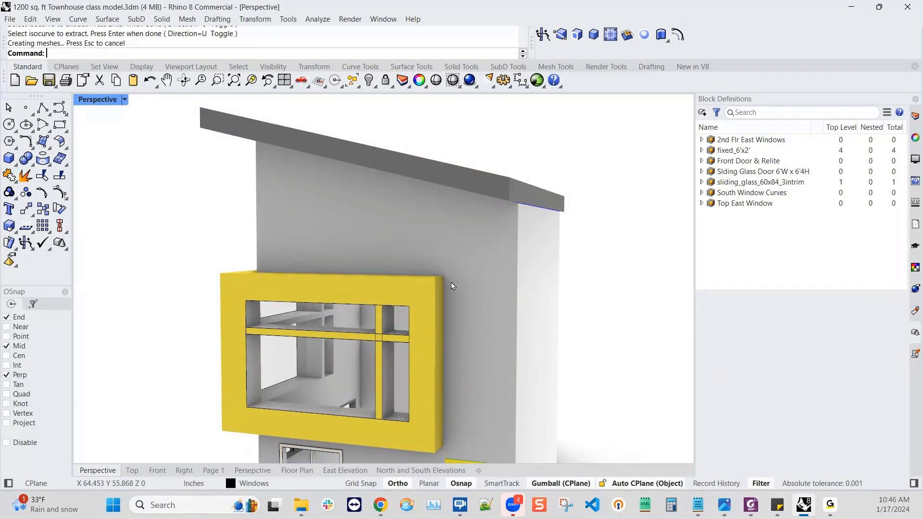
- Inset the sloped wall face above the yellow window frame by 18 inches
click(630, 37)
click(327, 217)
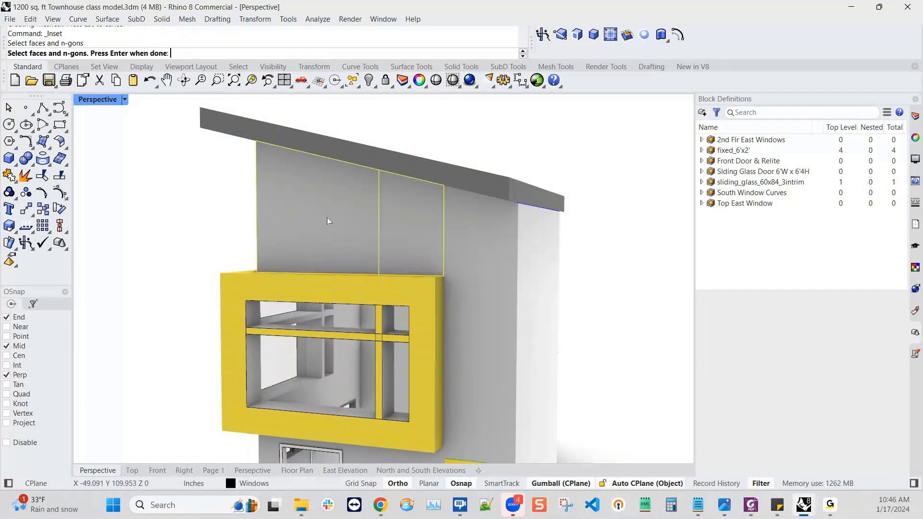
right_drag(329, 223, 361, 243)
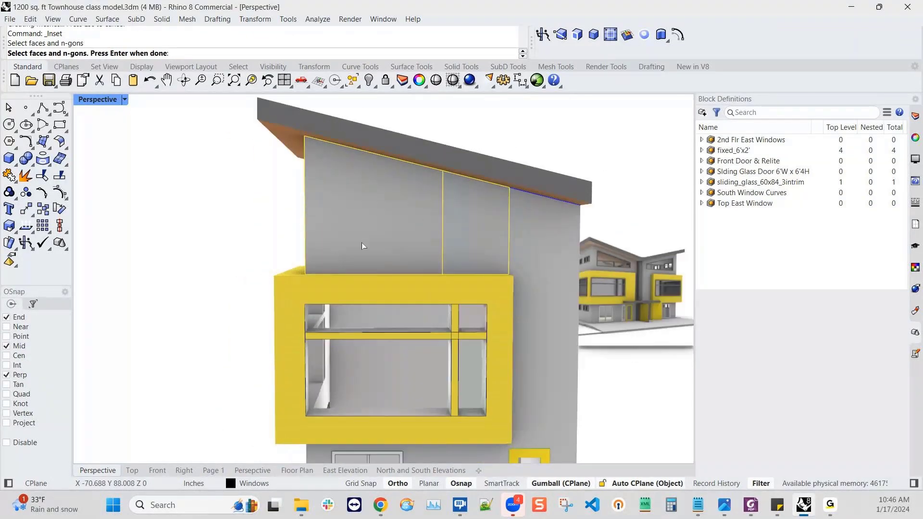
right_click(362, 243)
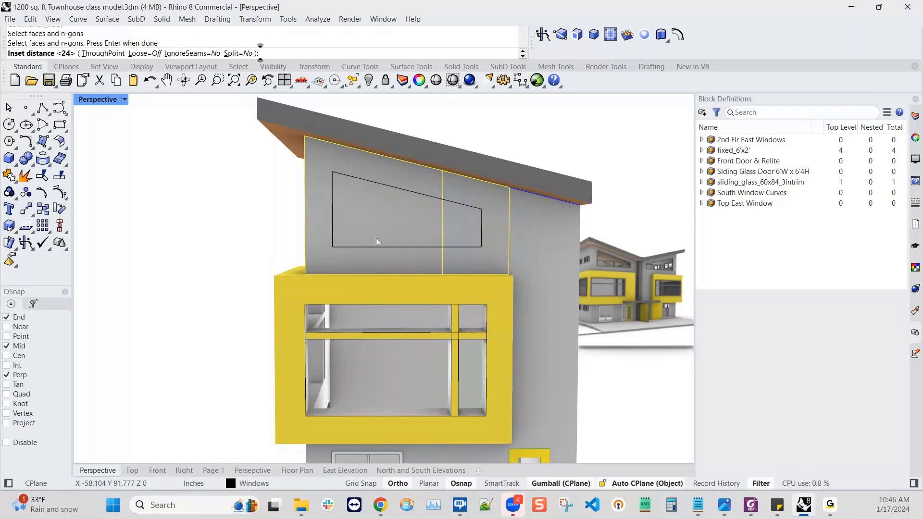
mouse_move(379, 239)
right_down()
mouse_move(361, 248)
mouse_move(379, 245)
right_up()
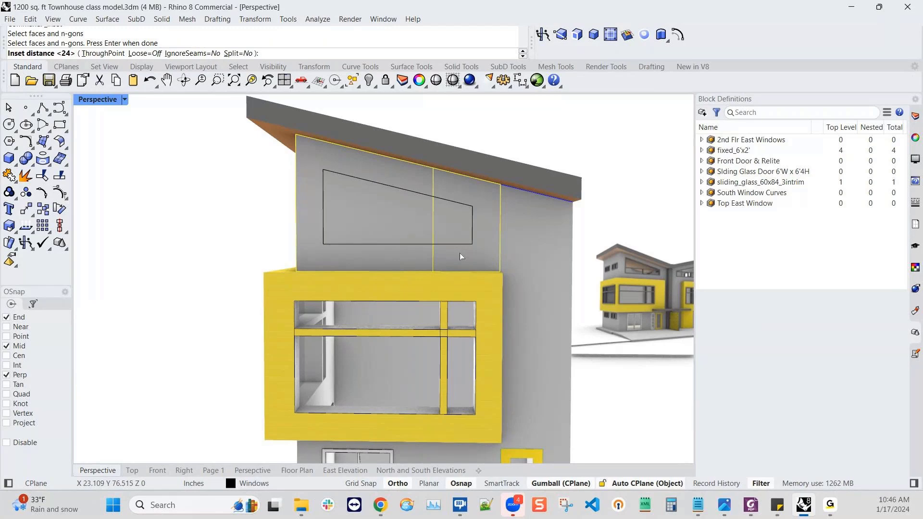
text(18)
key(Return)
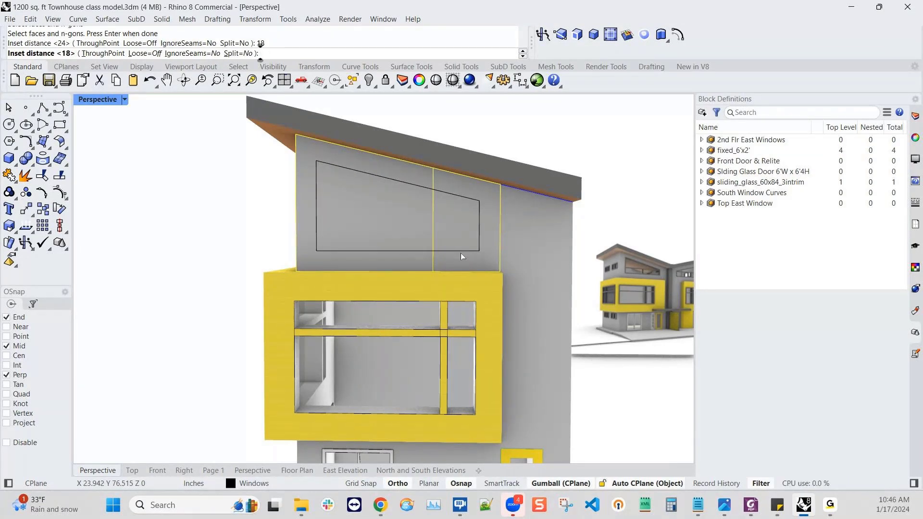
key(Return)
right_drag(454, 298, 431, 303)
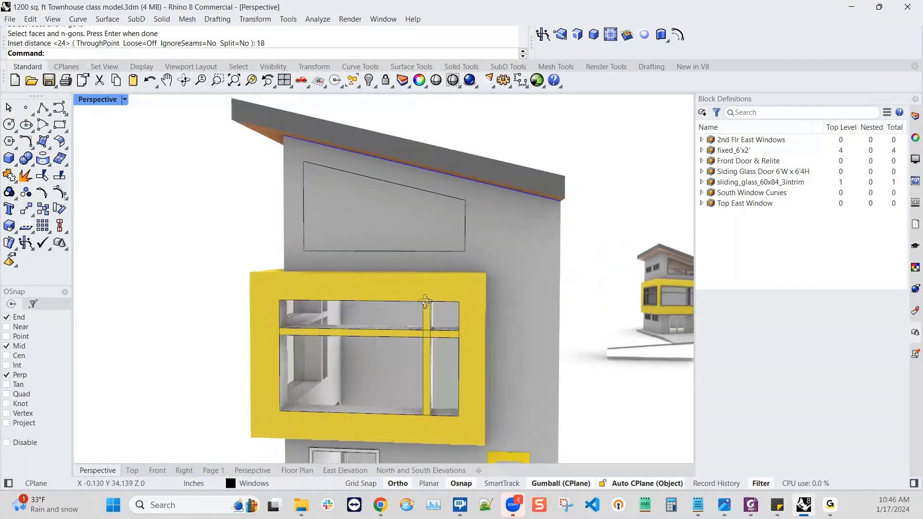
scroll(450, 257, down, 2)
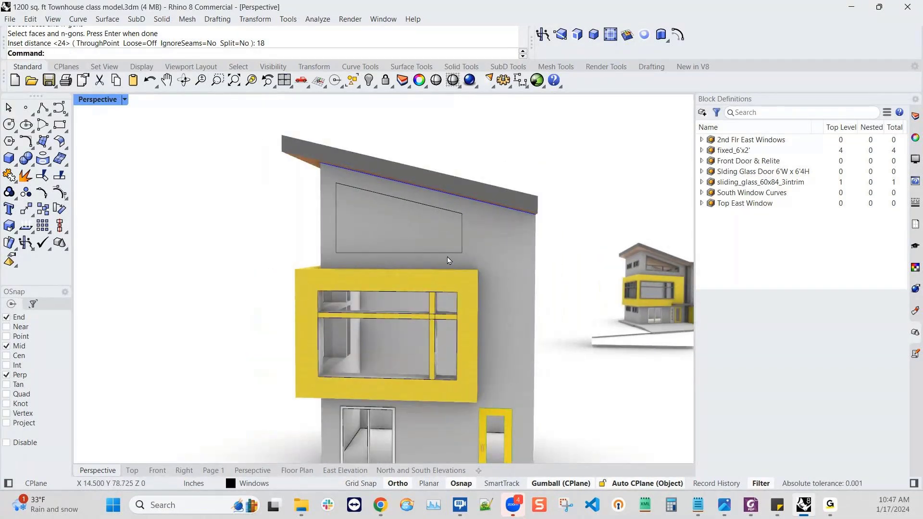
scroll(414, 204, up, 2)
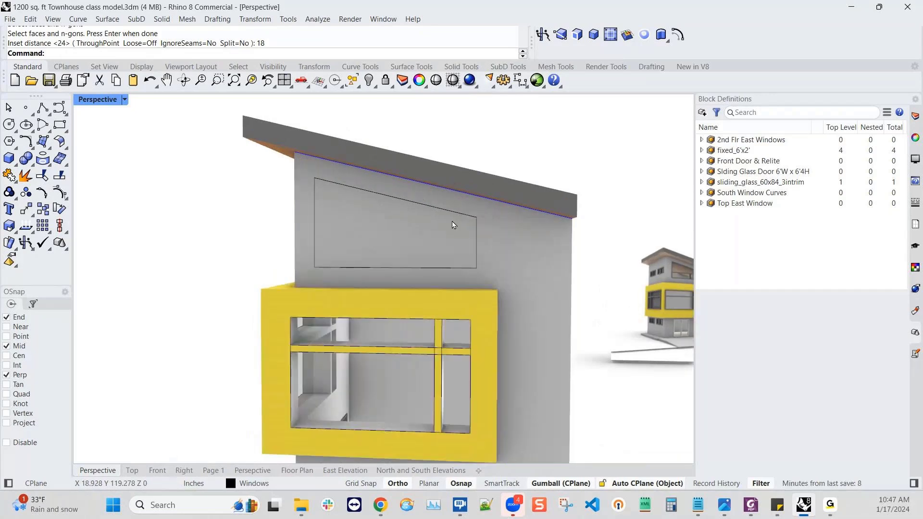
scroll(438, 235, up, 2)
shift+right_drag(443, 230, 478, 227)
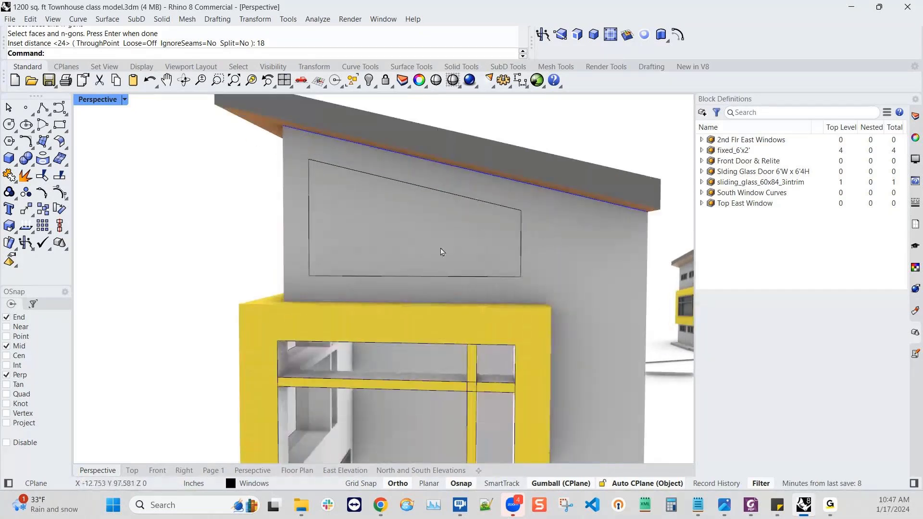
right_drag(439, 252, 409, 258)
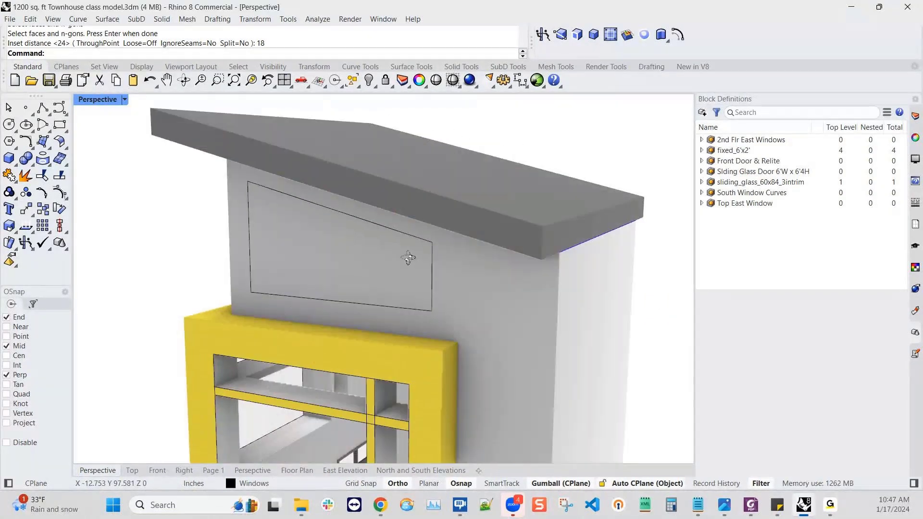
- Try to push the inset sloped panel above the yellow window frame with PushPull, and undo it
click(542, 35)
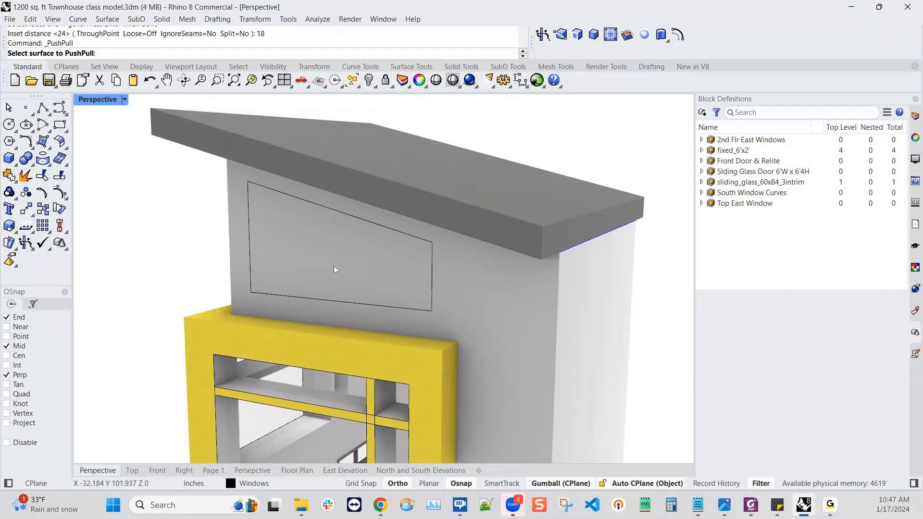
click(334, 267)
scroll(349, 259, down, 4)
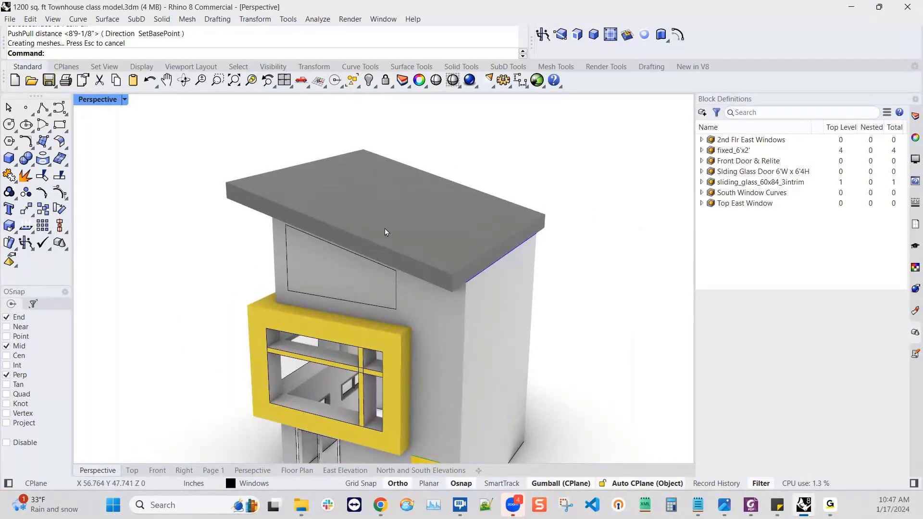
key(ctrl+z)
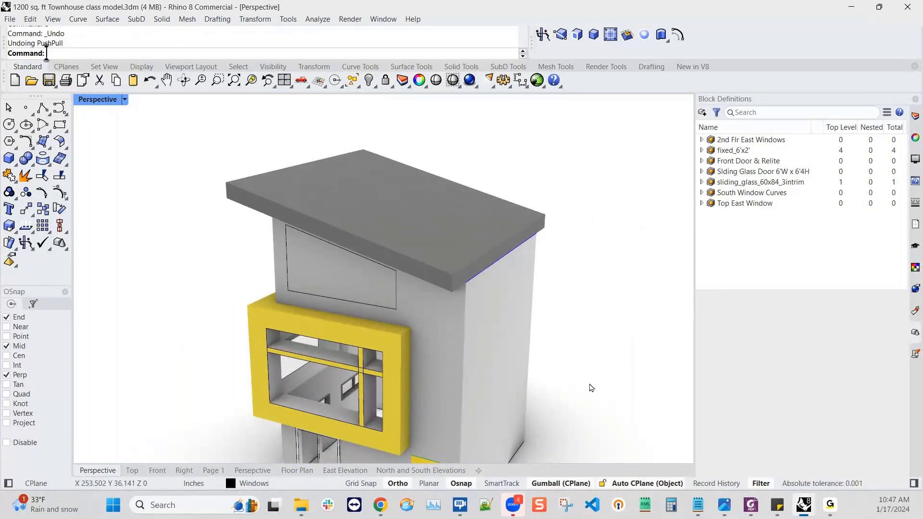
- Push the inset sloped panel inward with PushPull to cut an opening through the wall above the yellow frame
click(542, 36)
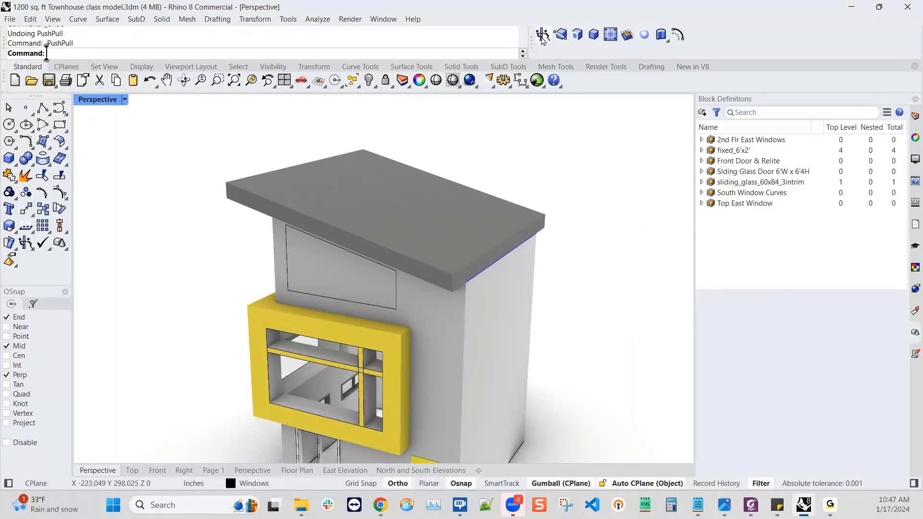
click(331, 279)
scroll(332, 278, down, 2)
scroll(331, 278, up, 2)
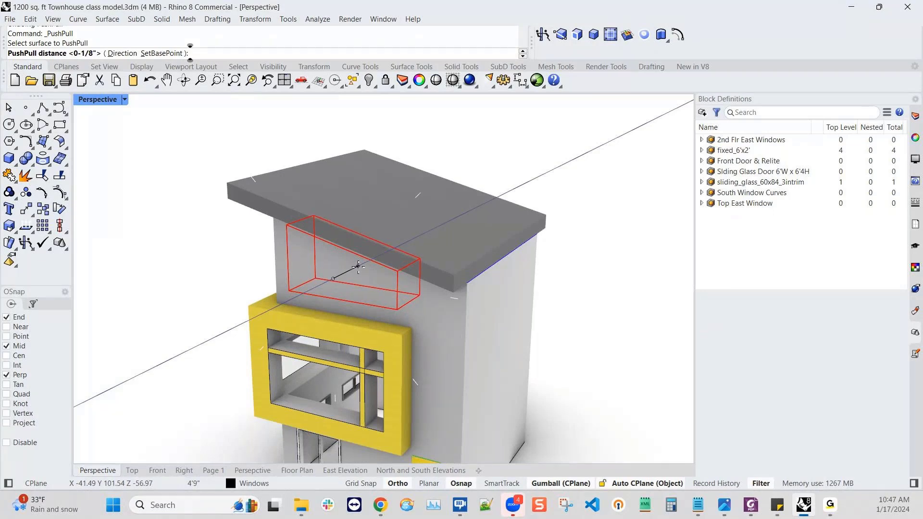
click(377, 284)
scroll(377, 286, up, 3)
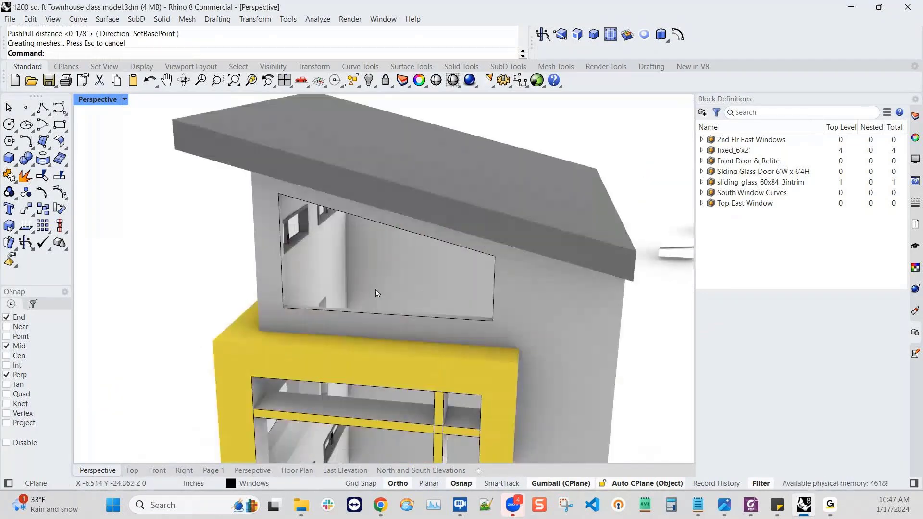
- Raise the sill face of the sloped wall opening by 12 inches
right_drag(377, 293, 391, 273)
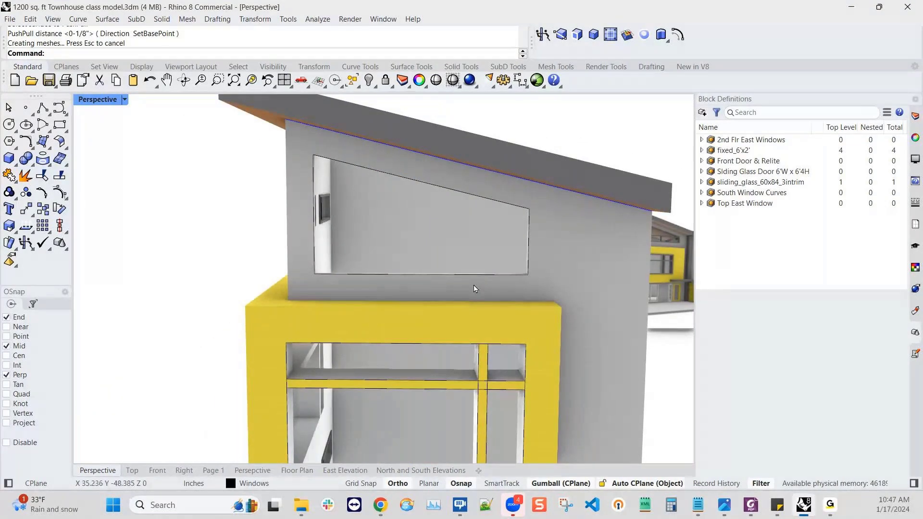
right_drag(469, 279, 355, 389)
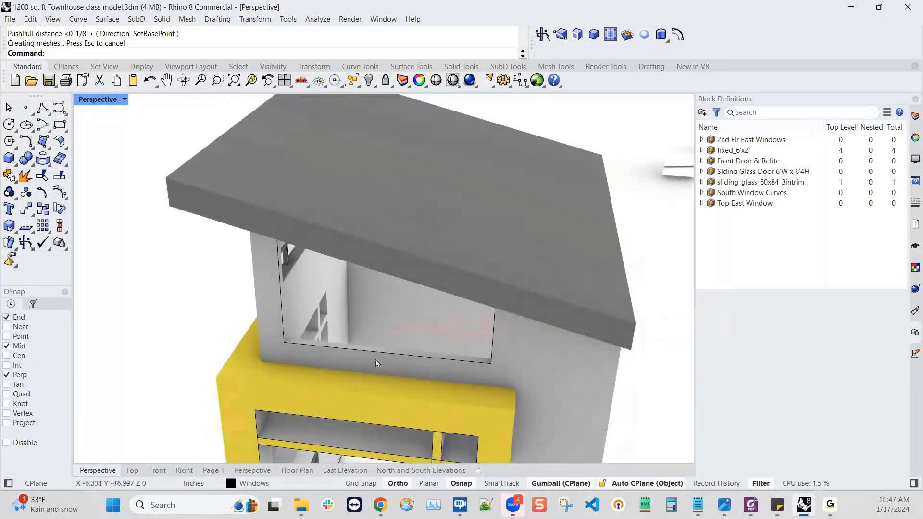
scroll(379, 355, down, 2)
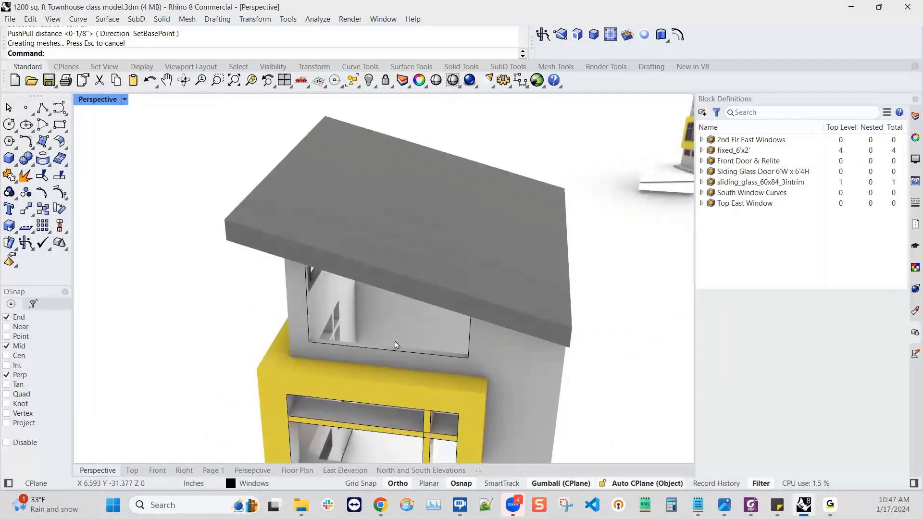
scroll(396, 345, up, 2)
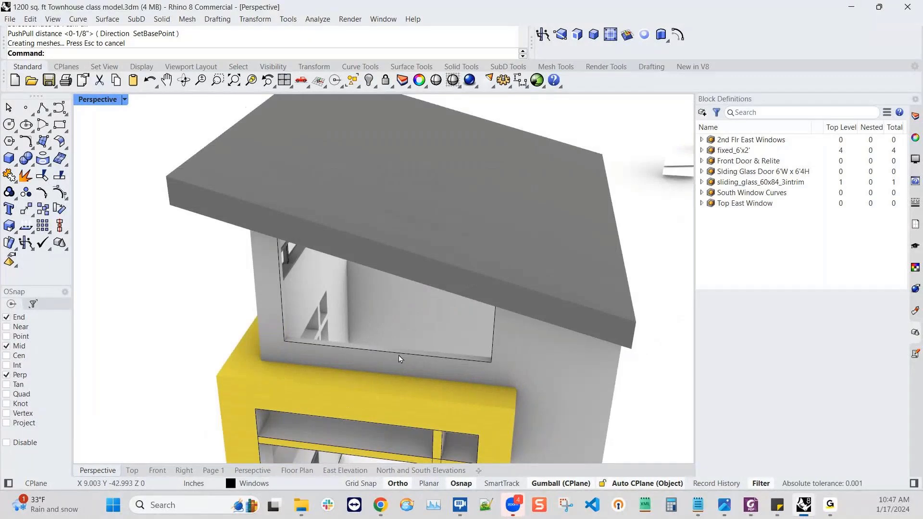
ctrl+shift+click(402, 353)
scroll(403, 354, up, 2)
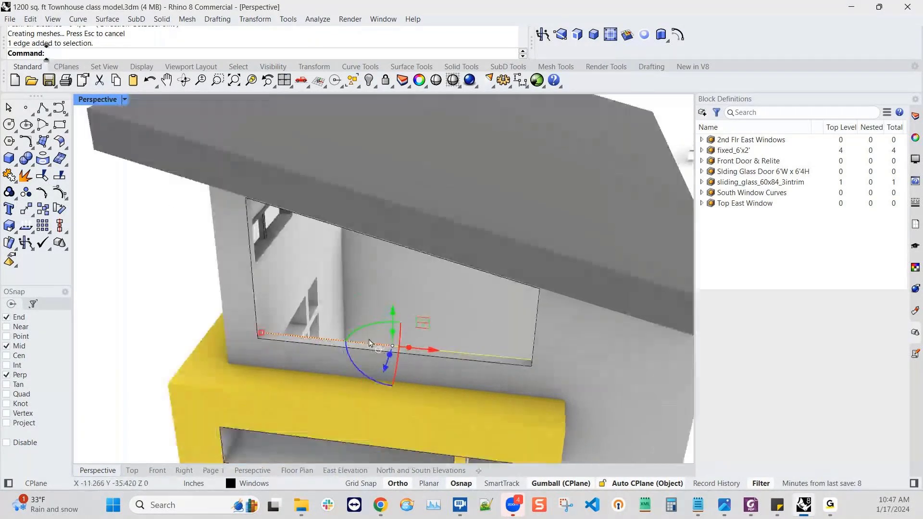
key(Escape)
ctrl+shift+click(371, 348)
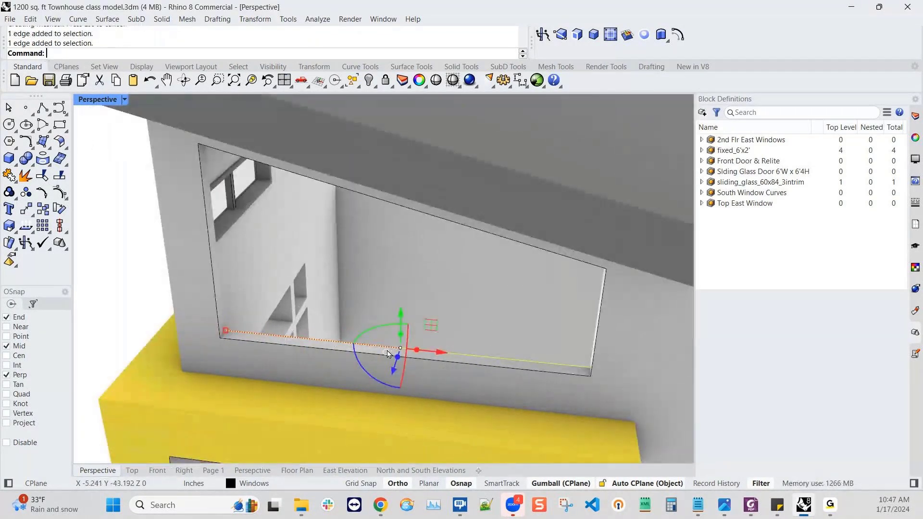
scroll(363, 349, up, 2)
key(Escape)
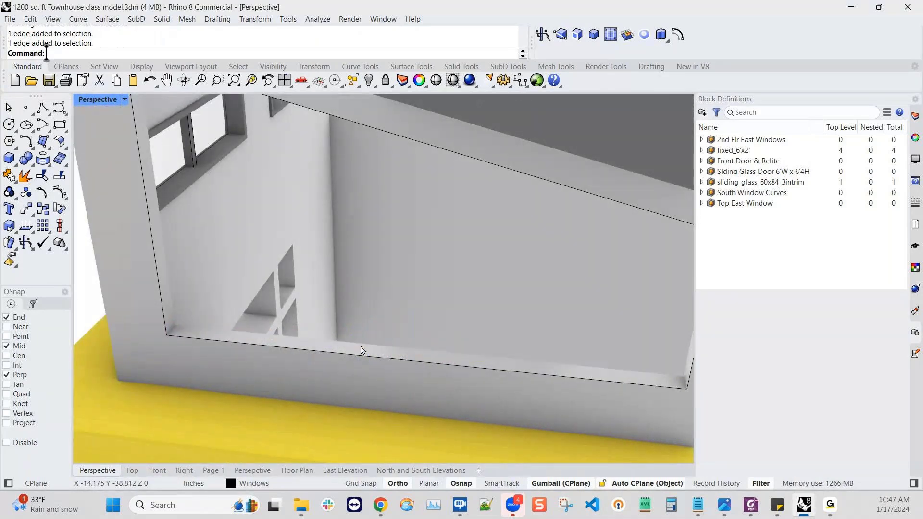
ctrl+shift+click(362, 350)
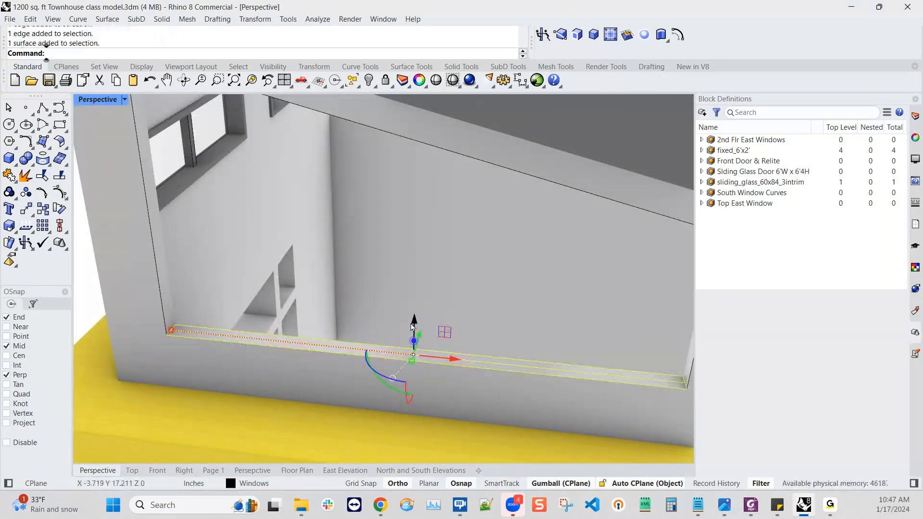
scroll(402, 356, down, 3)
right_drag(402, 356, 445, 263)
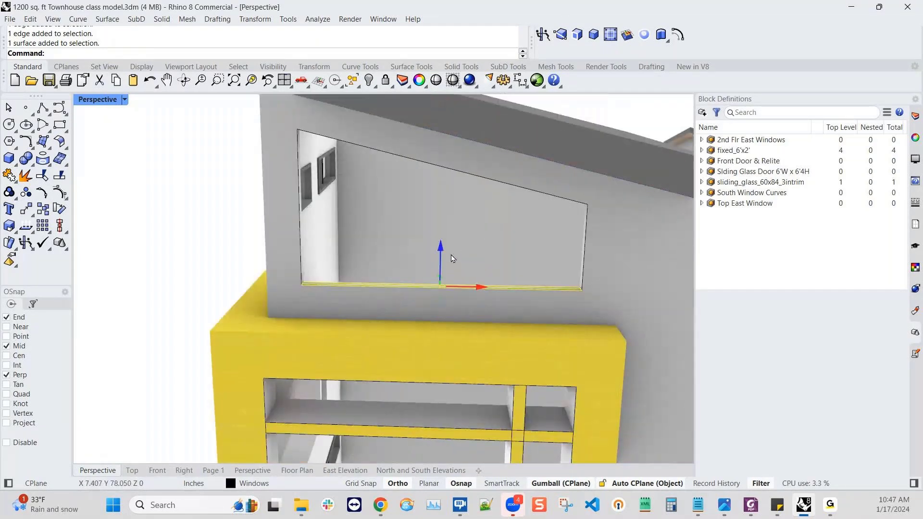
click(441, 256)
text(12)
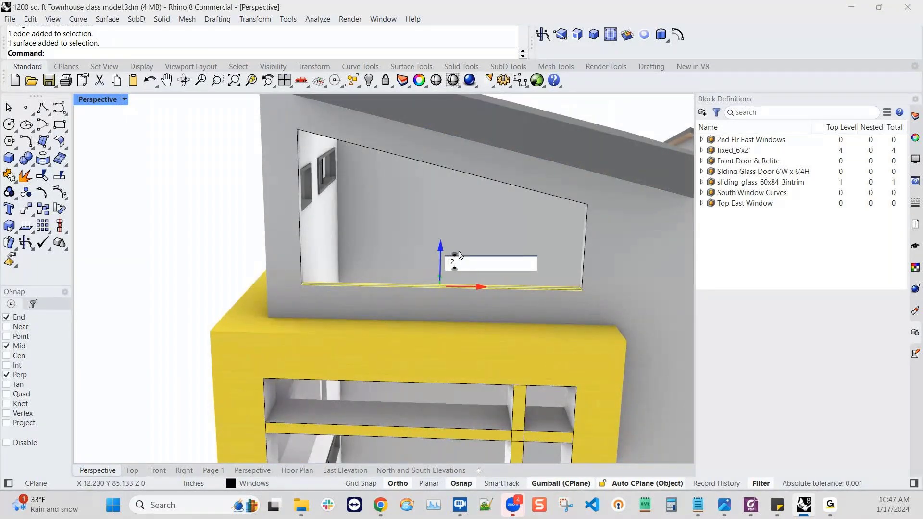
key(Return)
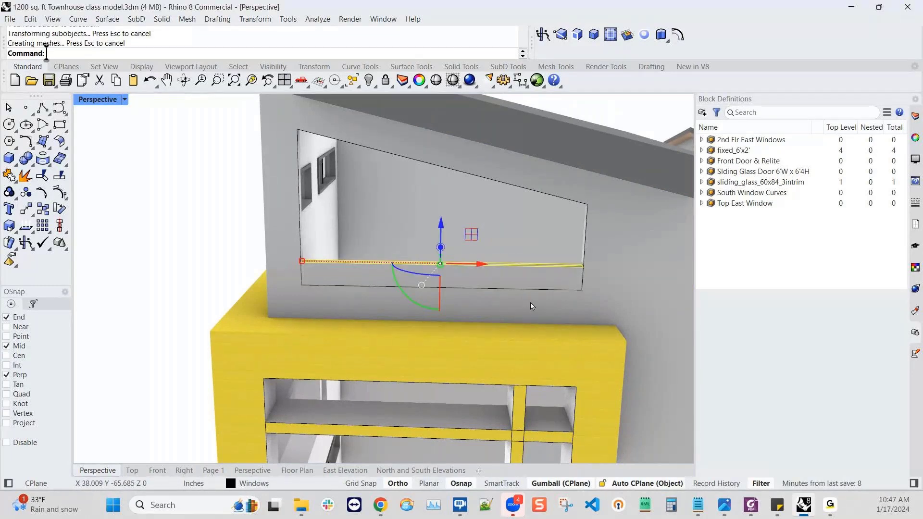
key(Escape)
- Delete the leftover inset curve that still outlines the sloped opening at its former sill height
right_drag(533, 302, 437, 274)
scroll(505, 294, down, 6)
scroll(434, 273, up, 5)
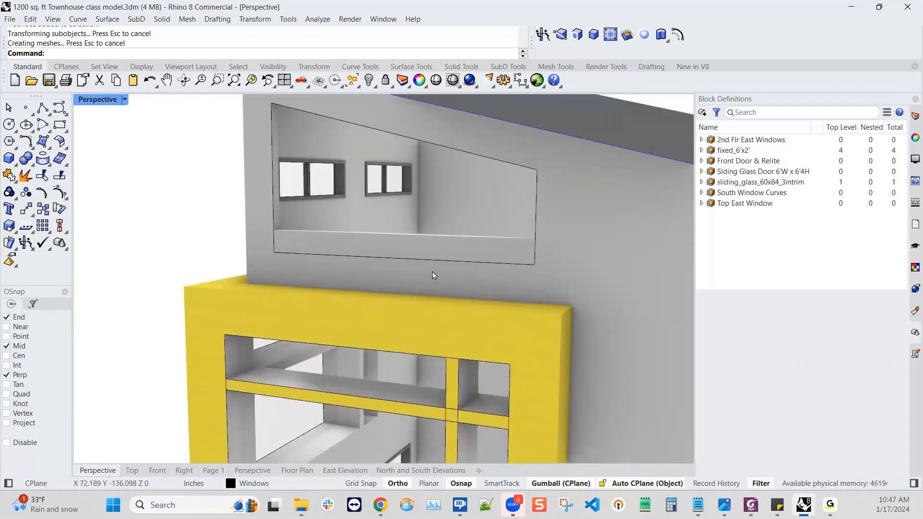
click(448, 263)
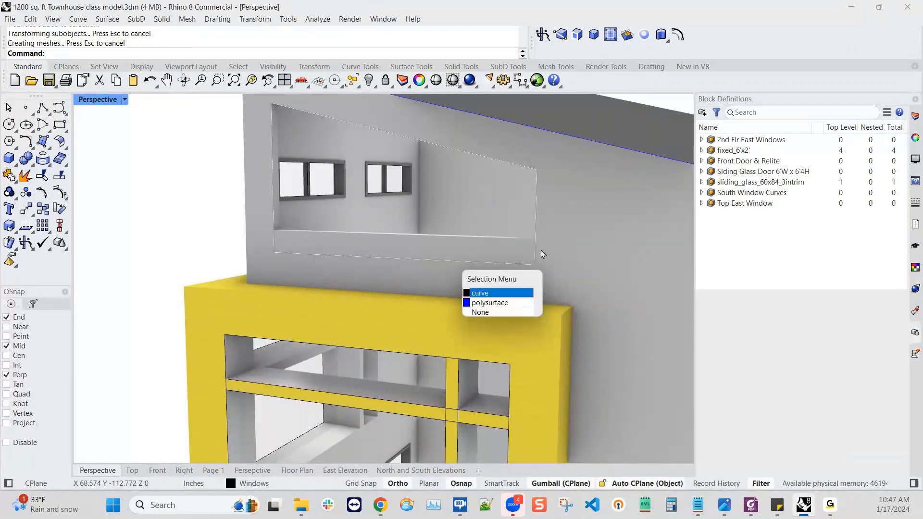
click(502, 293)
key(Delete)
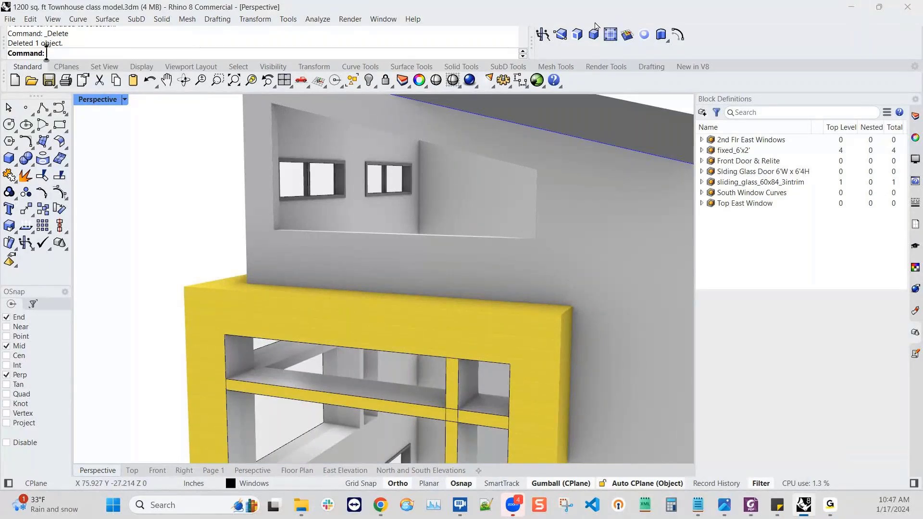
- Duplicate the borders of the wall face around the sloped opening and delete the outer border curve
click(580, 35)
click(465, 153)
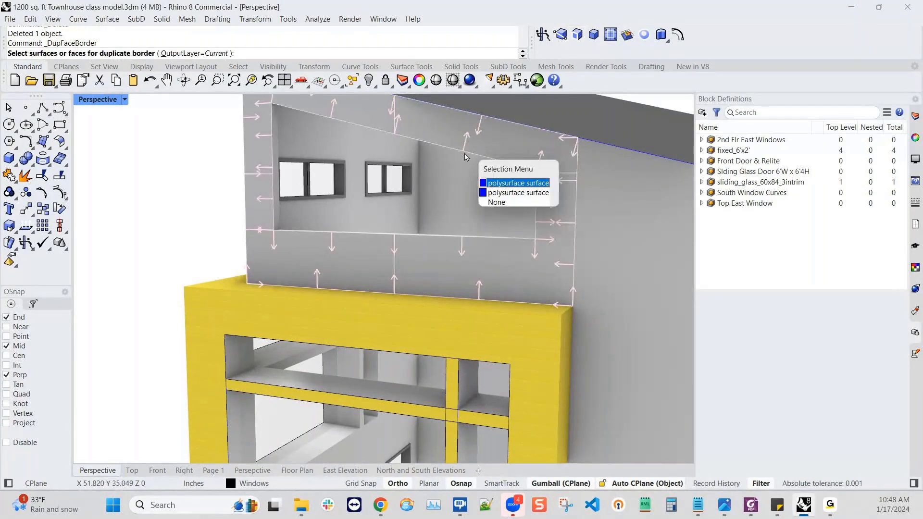
click(496, 183)
key(Return)
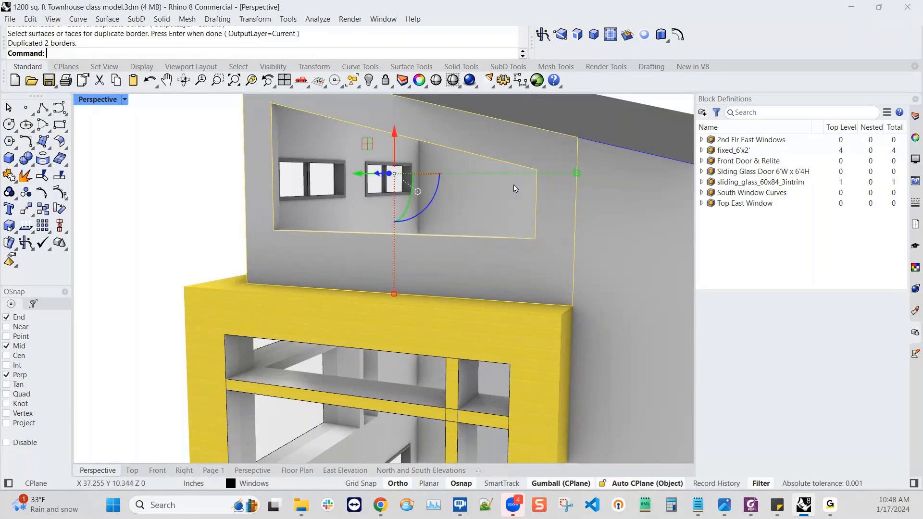
key(Escape)
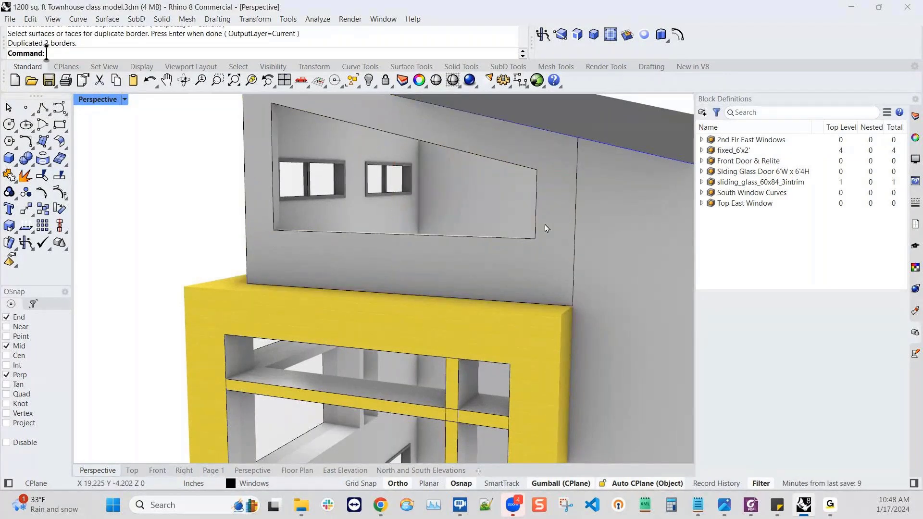
click(577, 240)
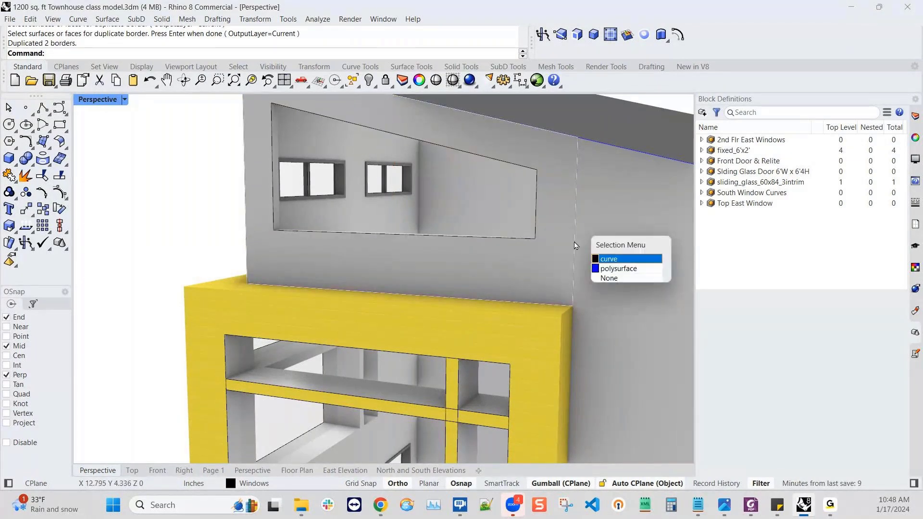
click(601, 259)
key(Delete)
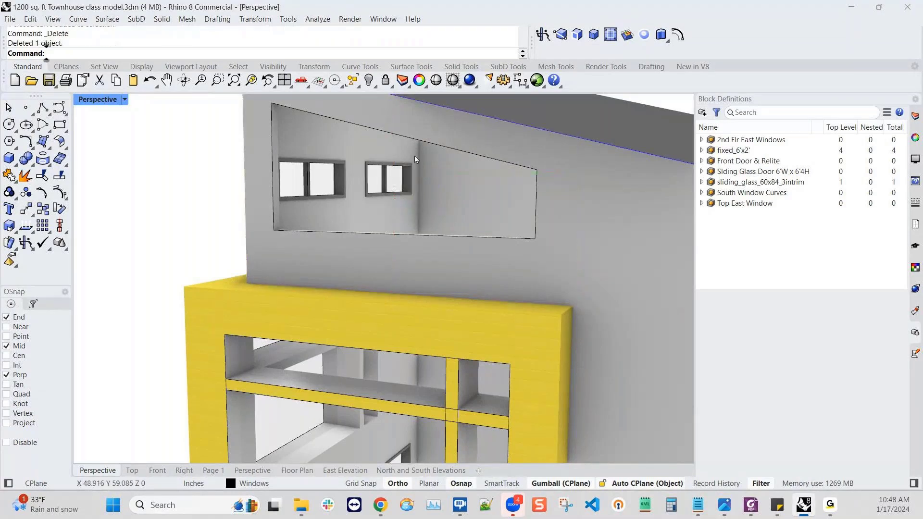
- Show the layer list in place of the block definitions
right_drag(415, 156, 449, 182)
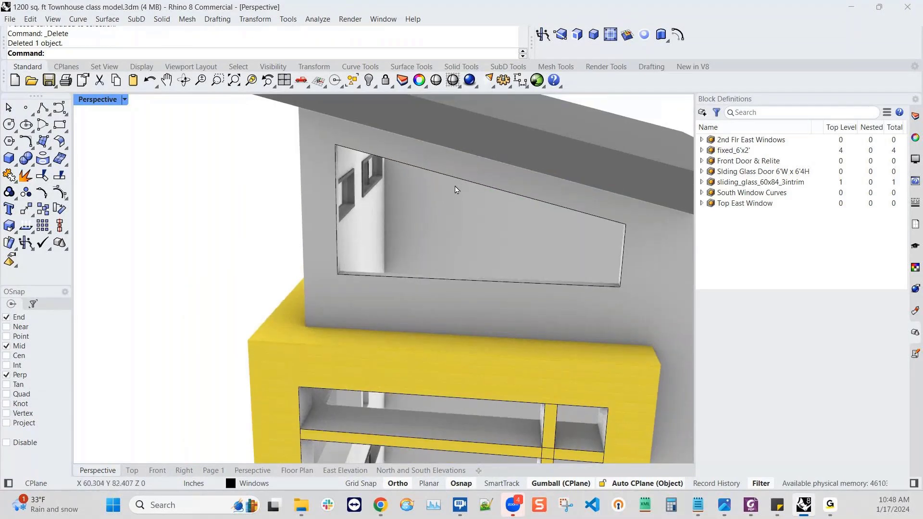
scroll(479, 211, up, 5)
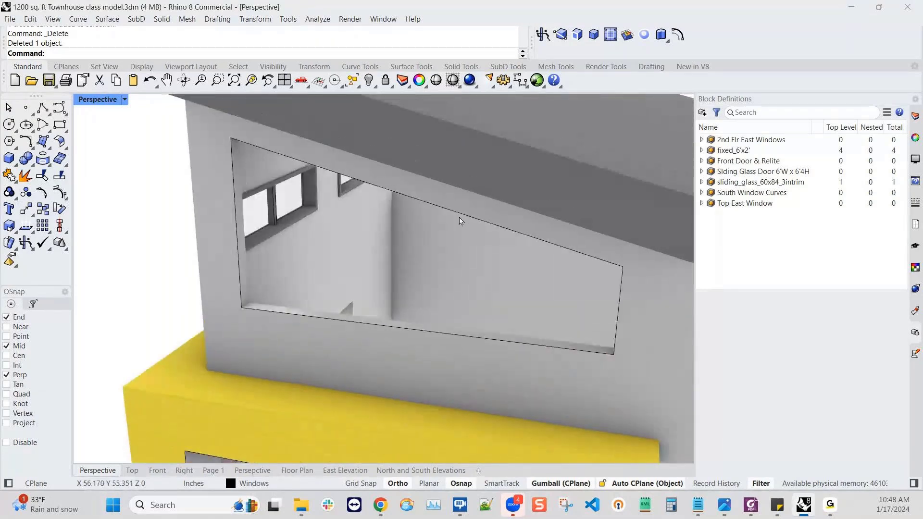
click(916, 116)
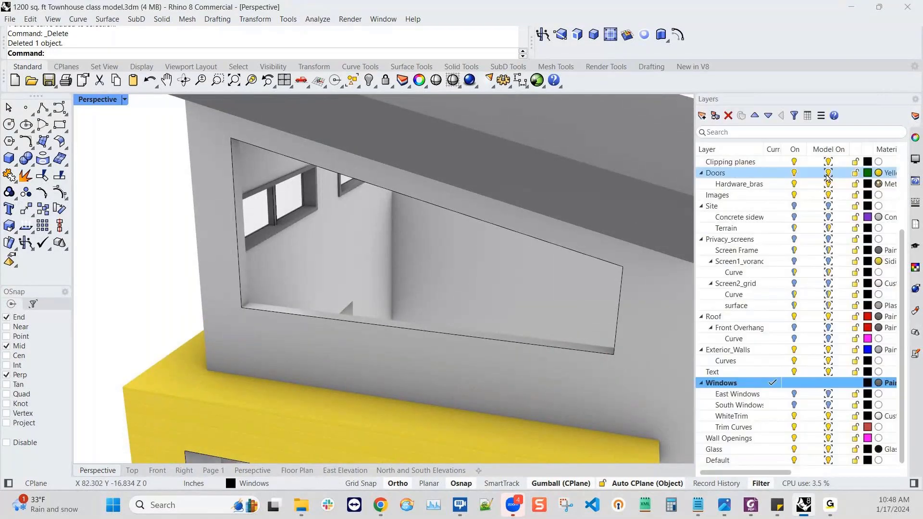
- Offset the border curve of the sloped wall opening by 2 inches to both sides for the window frame
click(231, 151)
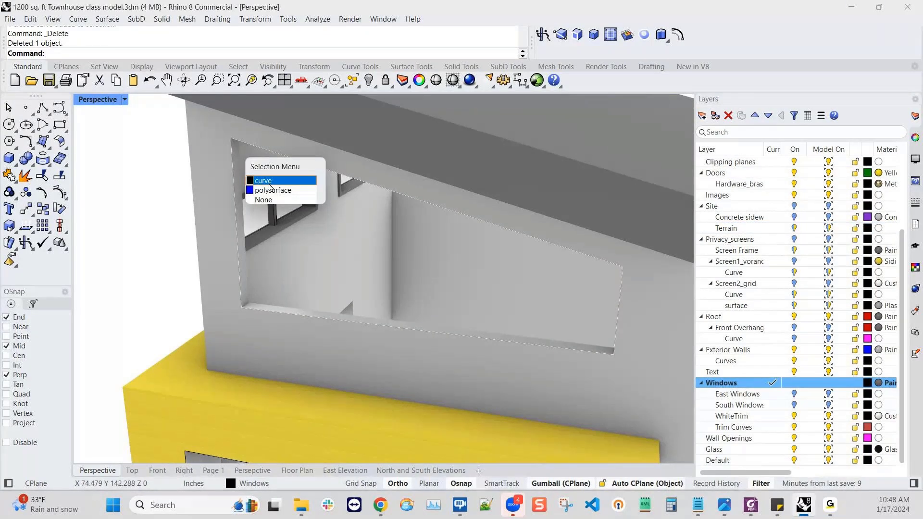
click(465, 213)
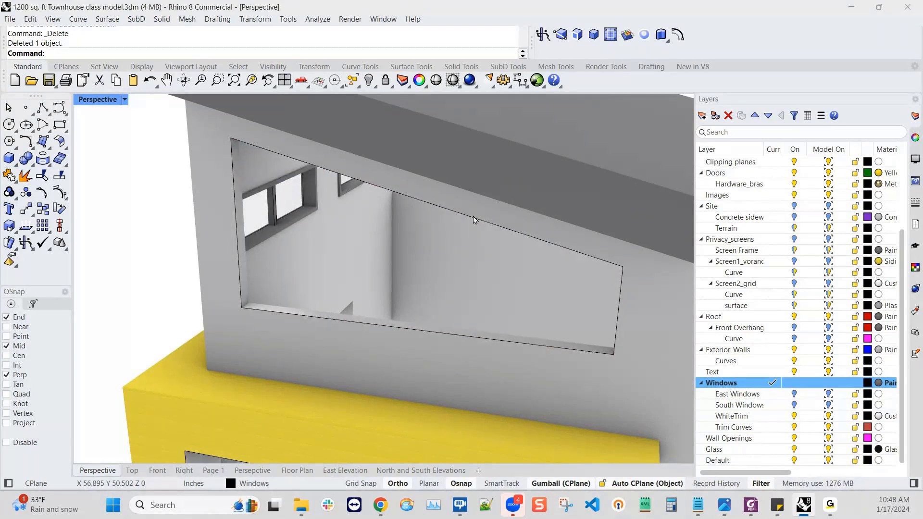
click(473, 219)
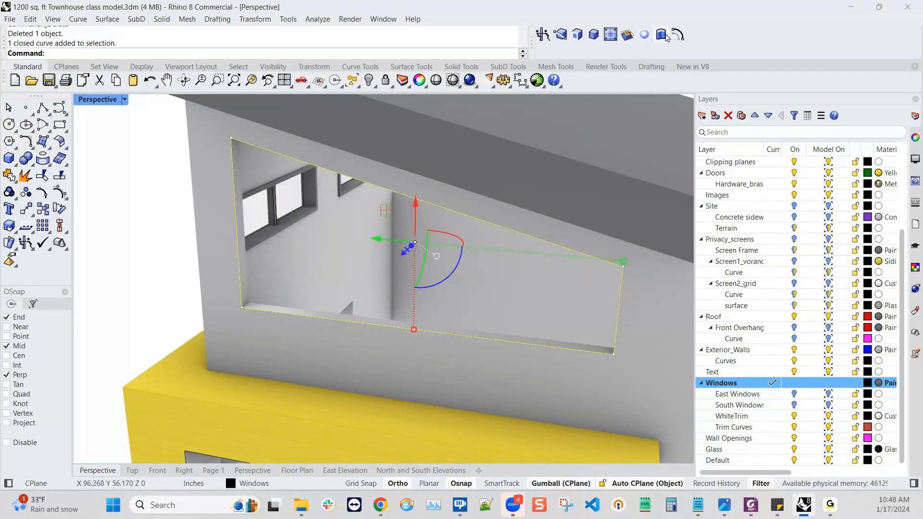
click(678, 35)
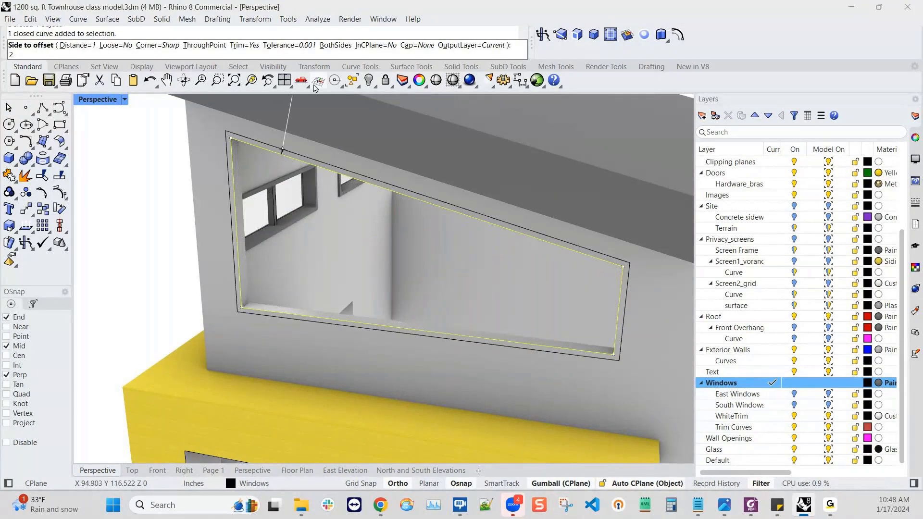
text(2)
click(334, 48)
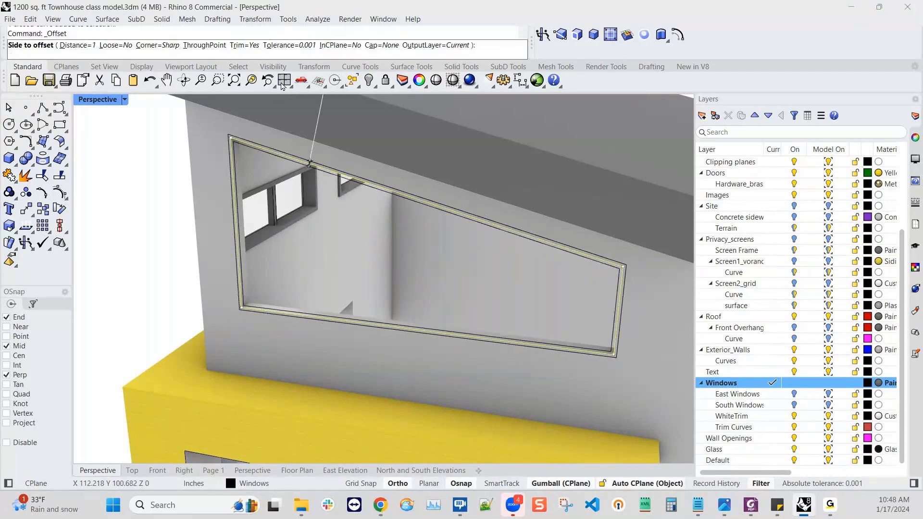
right_drag(278, 201, 287, 222)
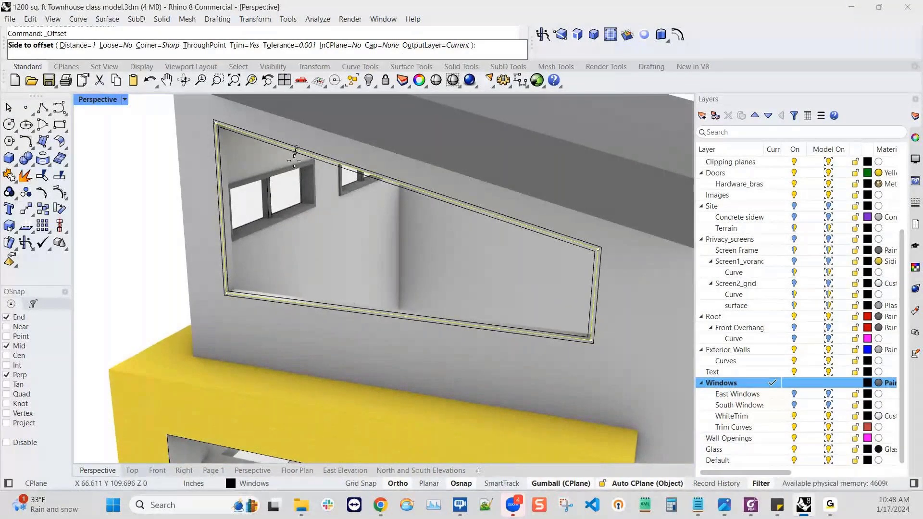
text(2)
key(Return)
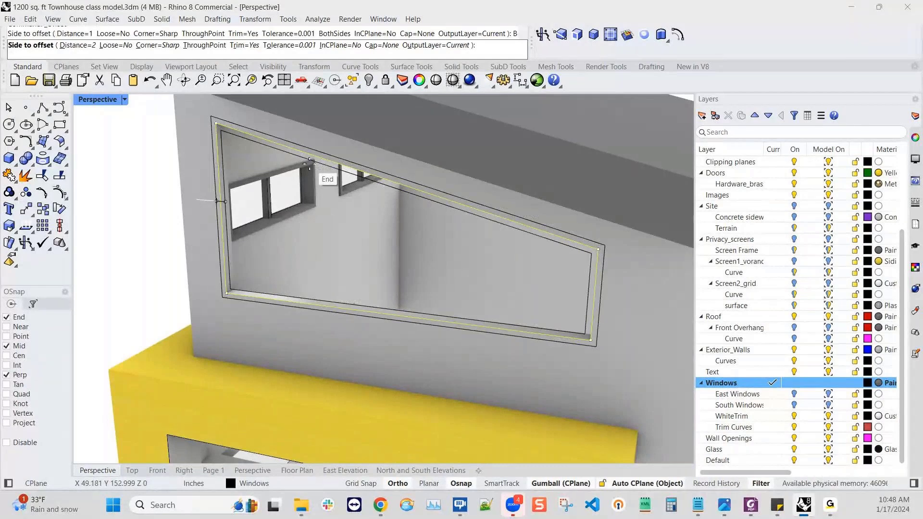
click(332, 178)
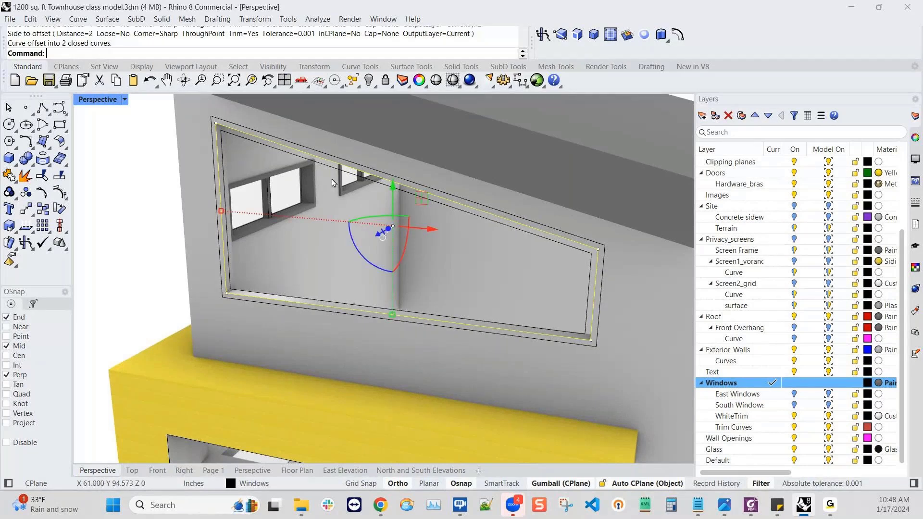
key(Escape)
- Draw a vertical polyline from the middle of the sloped window's lower edge up to its sloped upper edge
scroll(363, 169, up, 2)
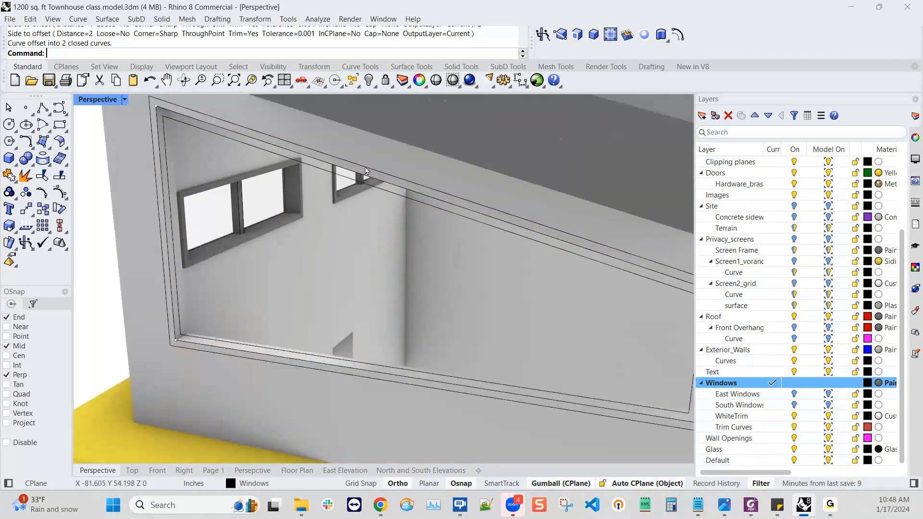
scroll(365, 219, down, 2)
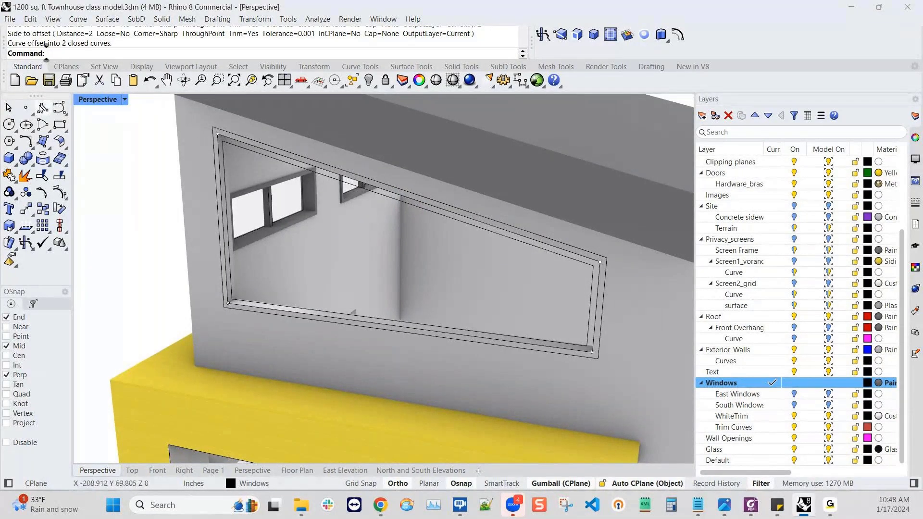
click(42, 108)
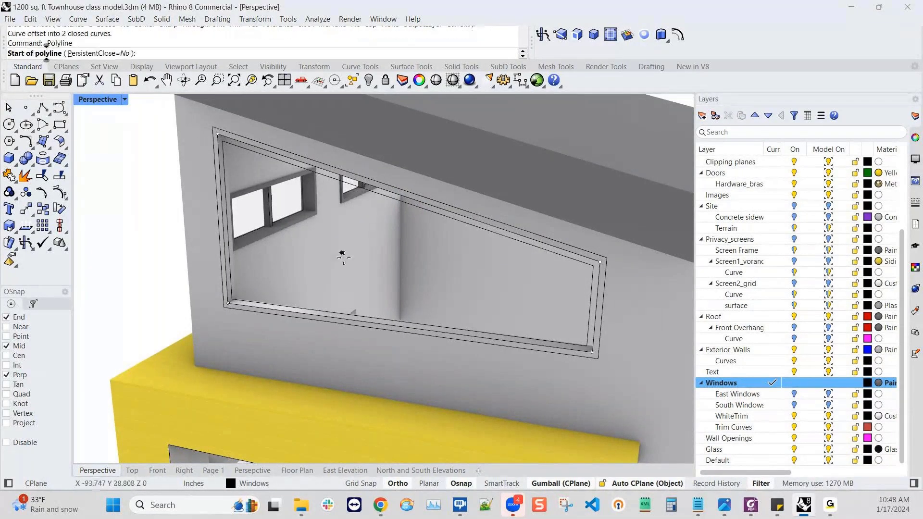
click(395, 319)
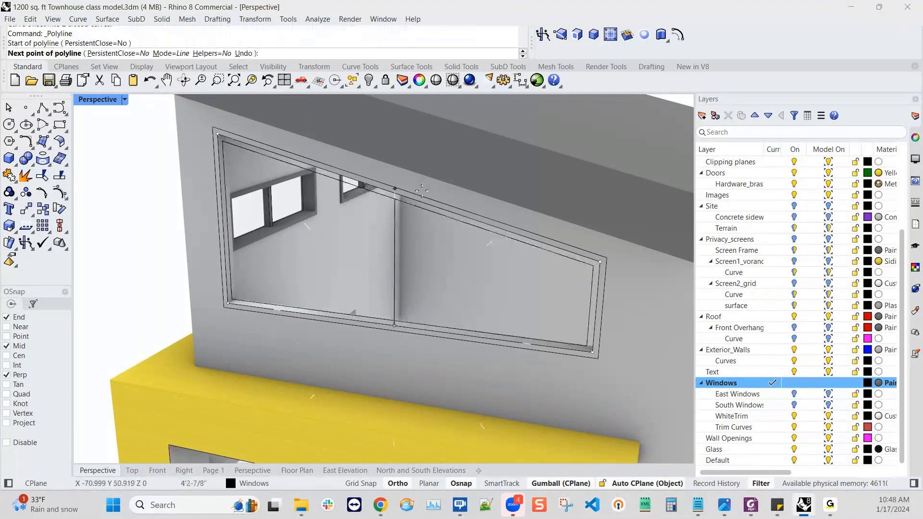
click(394, 199)
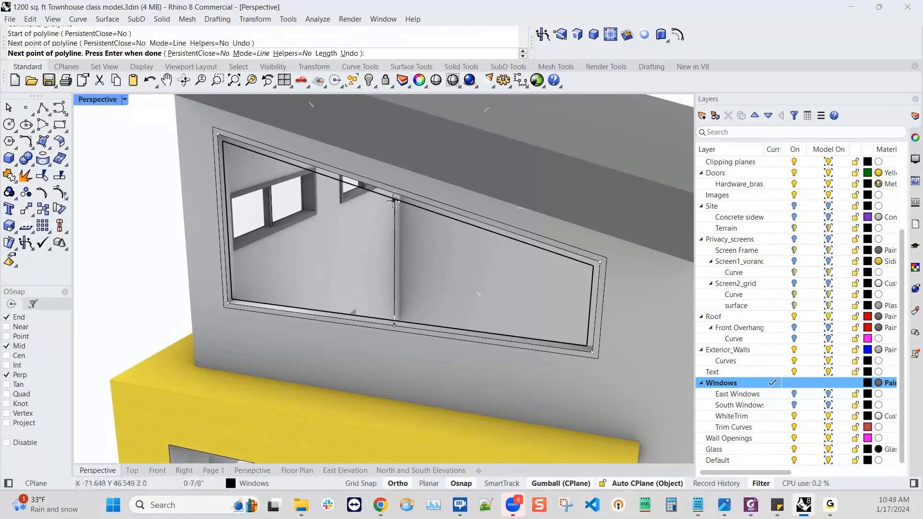
key(Return)
- Offset the vertical line to its right side to form the second edge of the window's mullion
scroll(379, 249, up, 3)
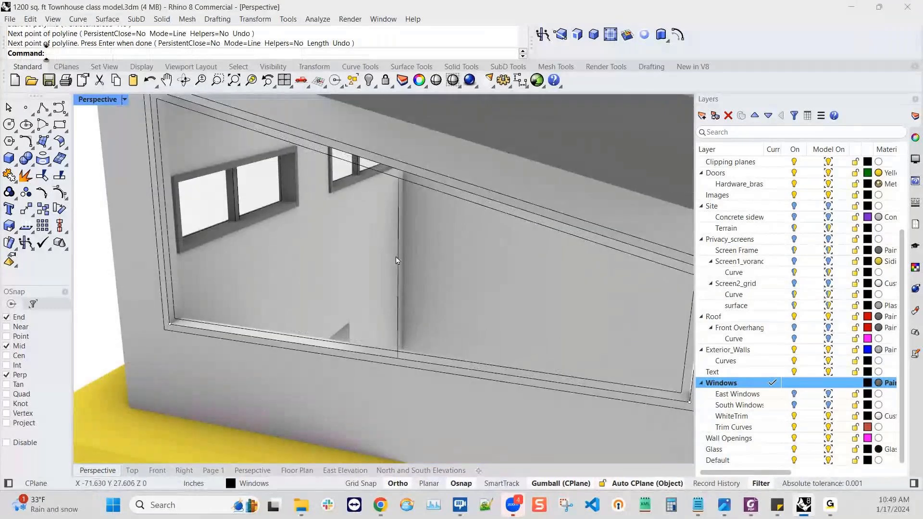
click(399, 261)
click(446, 293)
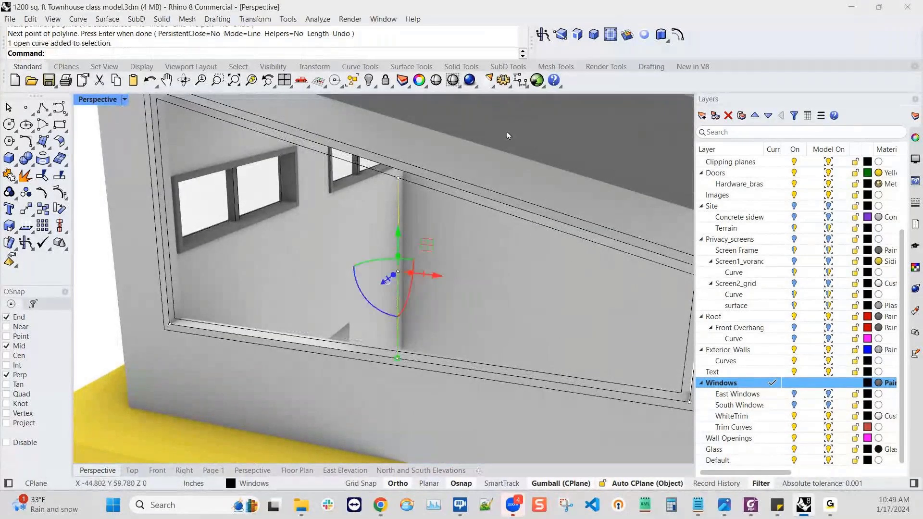
click(677, 34)
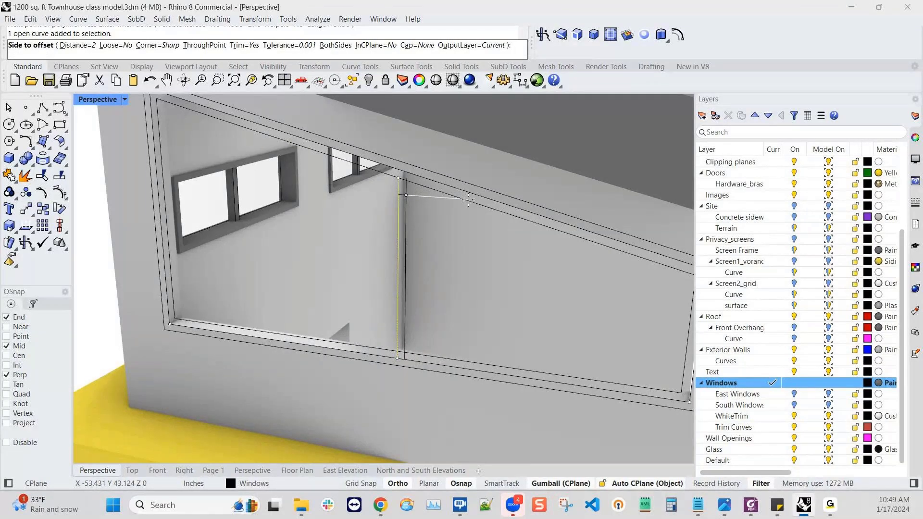
scroll(468, 199, down, 5)
click(456, 253)
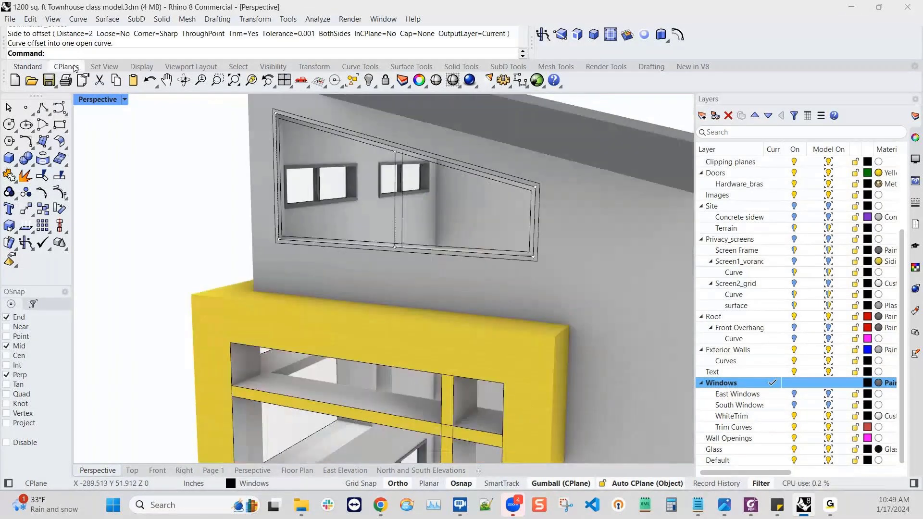
- Switch to the four-viewport layout and frame the sloped window curves in the Front view
double_click(96, 99)
right_drag(274, 316, 211, 420)
scroll(236, 376, down, 4)
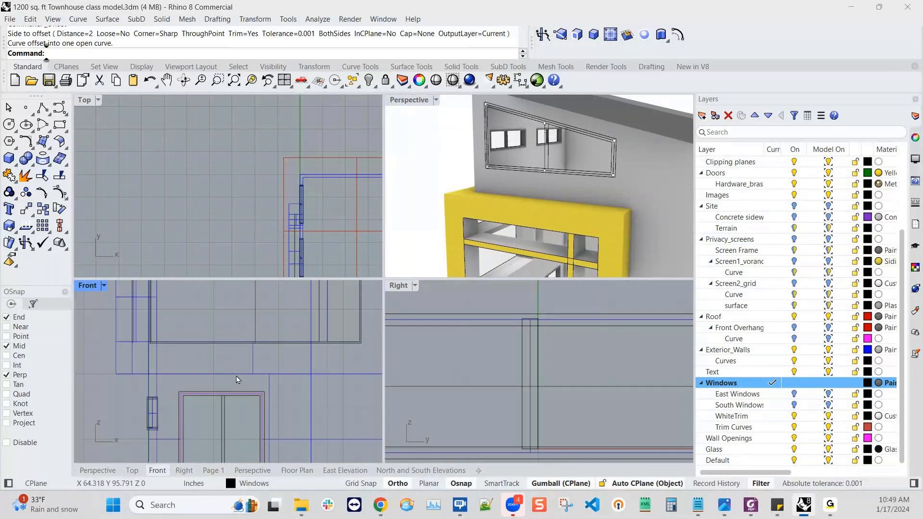
scroll(236, 375, down, 5)
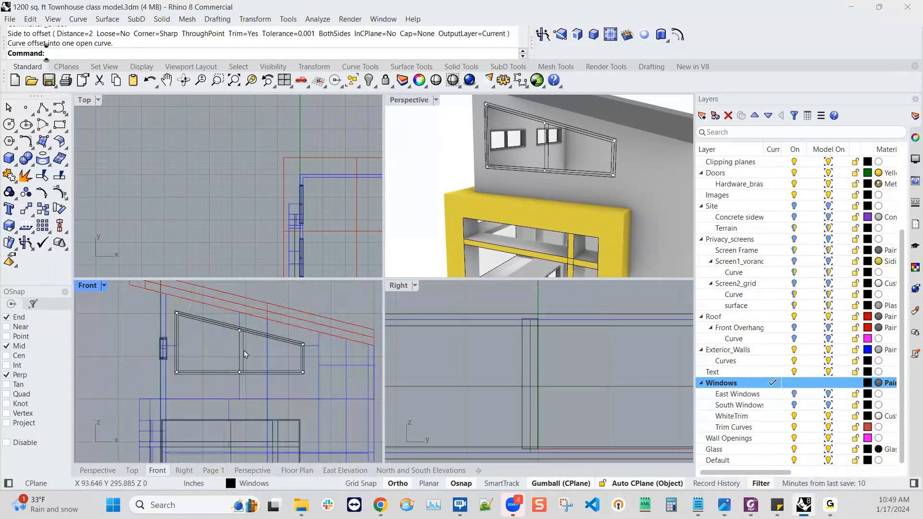
right_drag(245, 354, 259, 355)
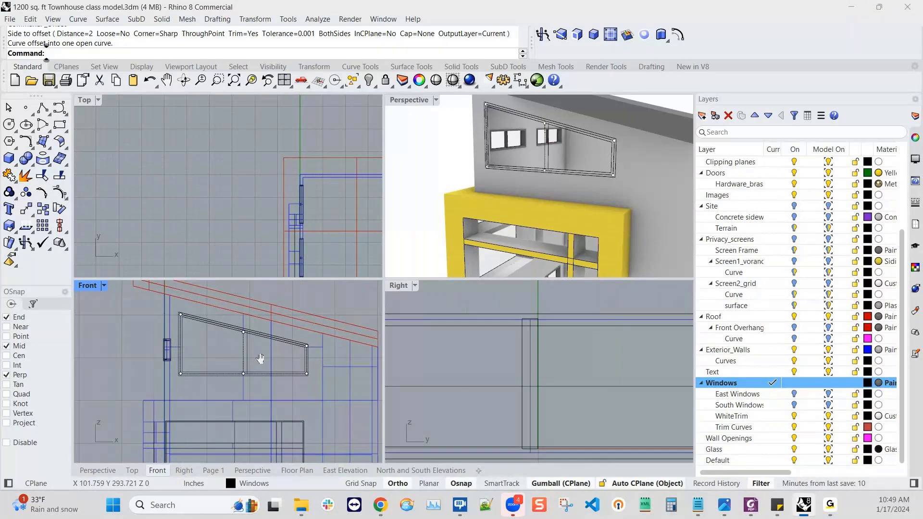
- Move both vertical mullion lines horizontally, using SmartTrack to align them with the vertical divider of the yellow frame below
click(247, 355)
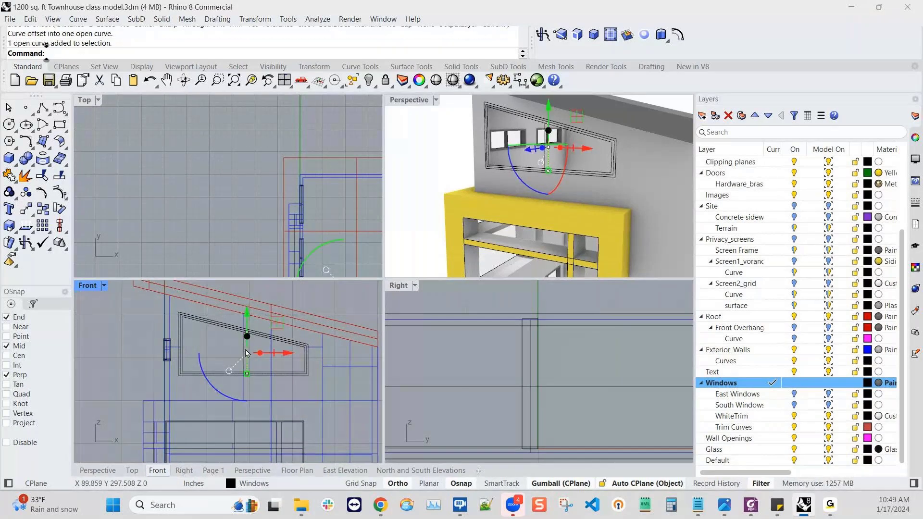
click(245, 356)
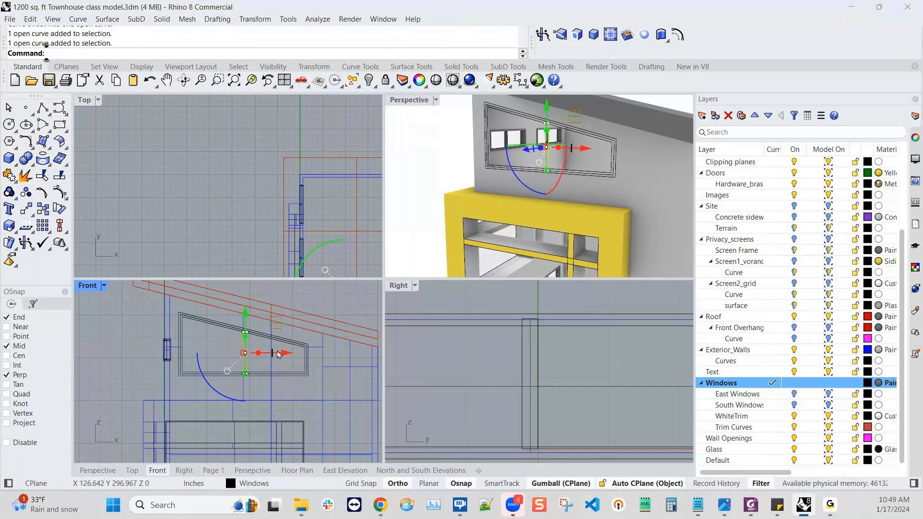
drag(278, 354, 318, 358)
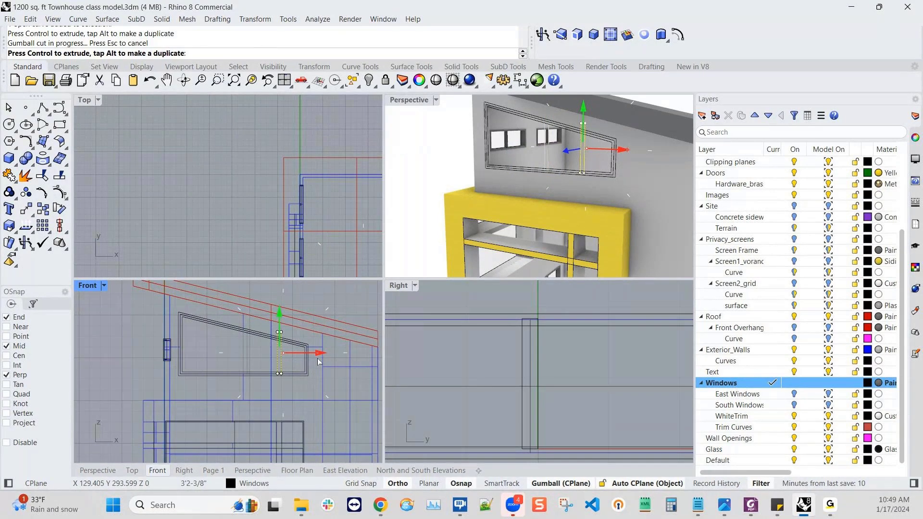
key(Escape)
scroll(308, 417, up, 4)
text(M)
key(Return)
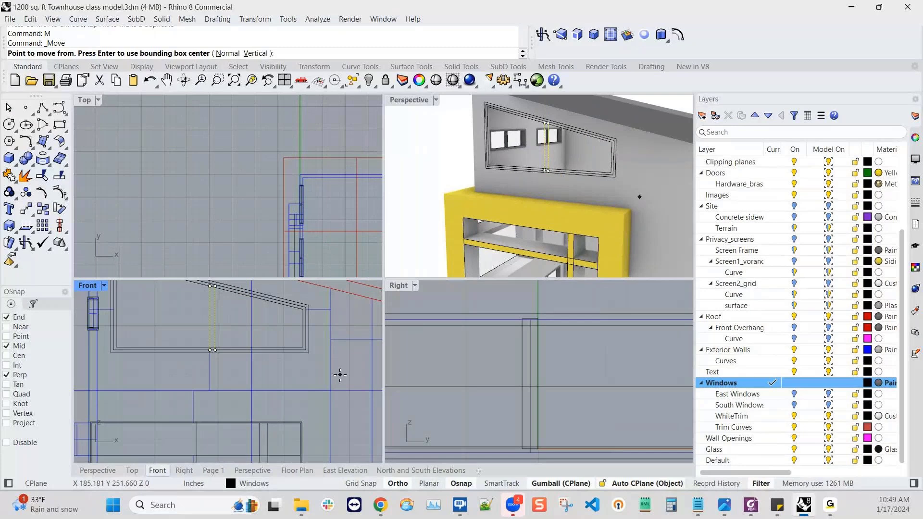
click(215, 351)
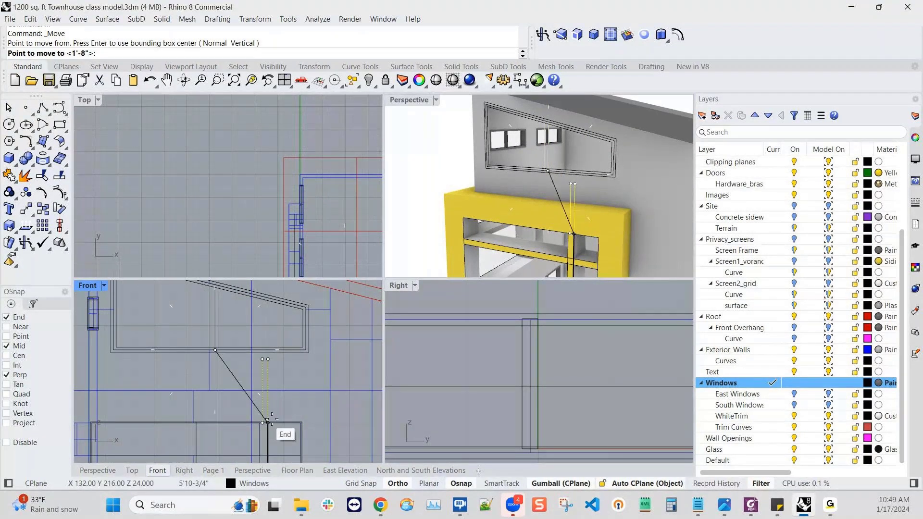
click(271, 347)
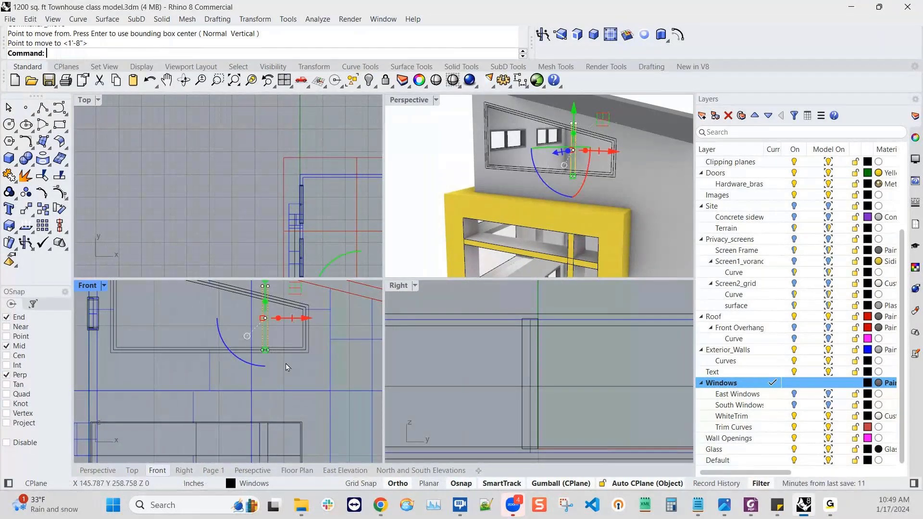
key(Escape)
scroll(272, 359, down, 3)
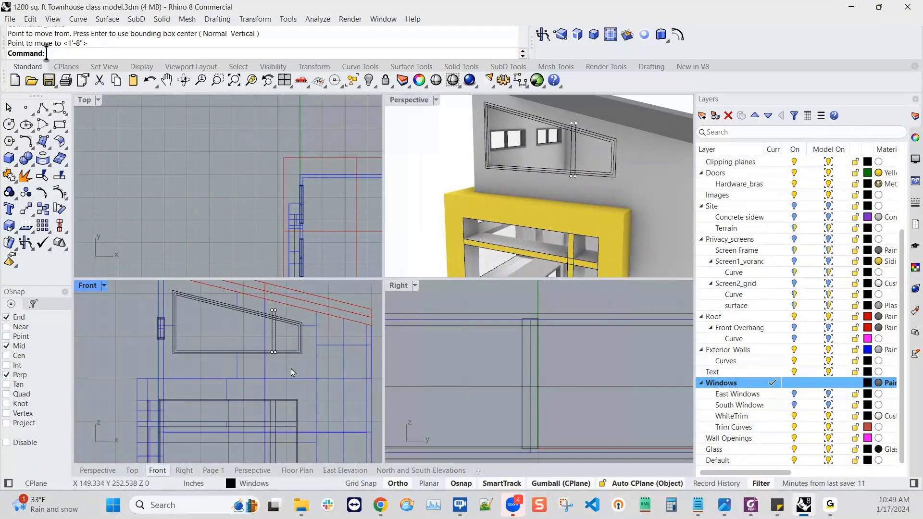
- Draw a horizontal polyline from the inner upper corner at the window's short side across to the opposite inner frame edge
scroll(244, 347, up, 2)
scroll(244, 347, up, 1)
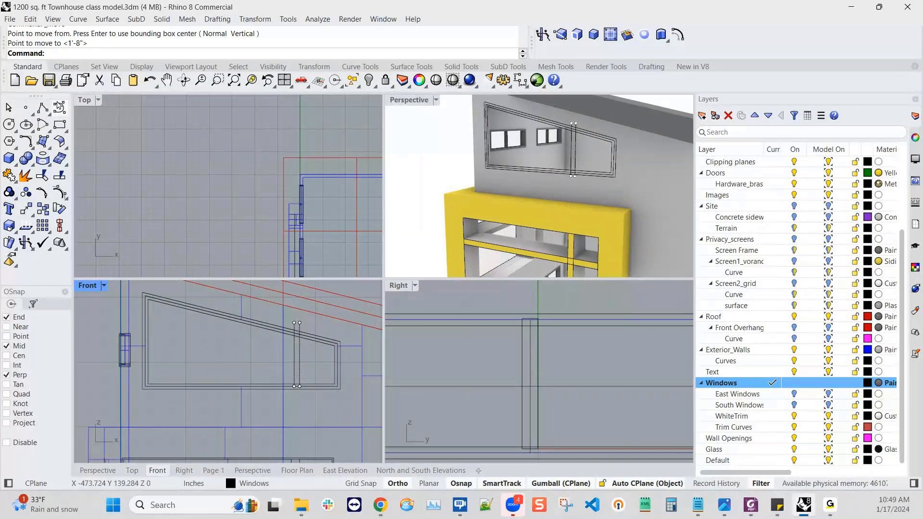
click(60, 107)
click(336, 346)
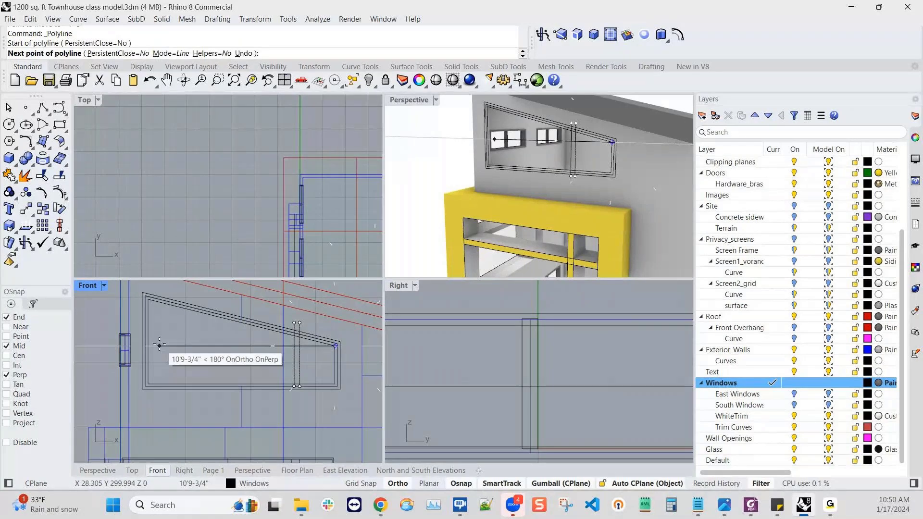
click(159, 345)
key(Return)
- Offset the horizontal line 4 inches downward to form the second edge of the window's crossbar
click(323, 347)
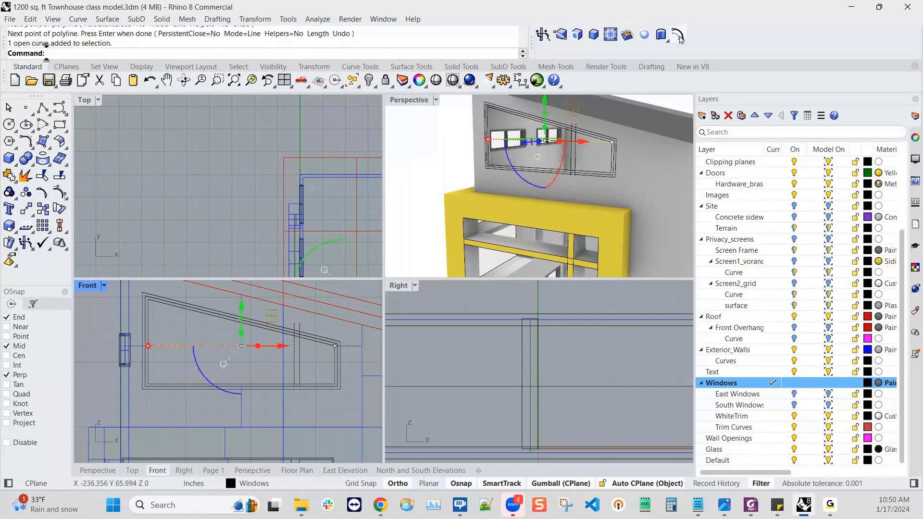
click(678, 35)
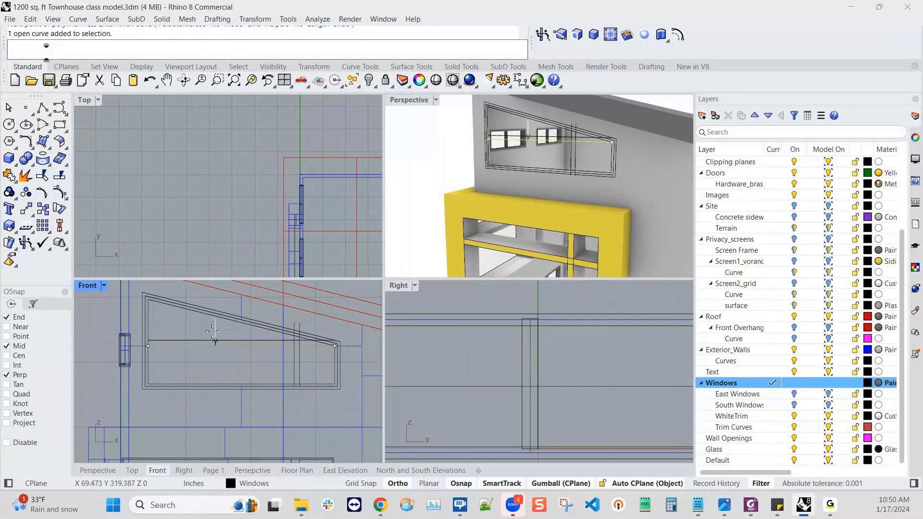
click(187, 370)
scroll(315, 346, up, 6)
click(343, 337)
scroll(327, 339, down, 2)
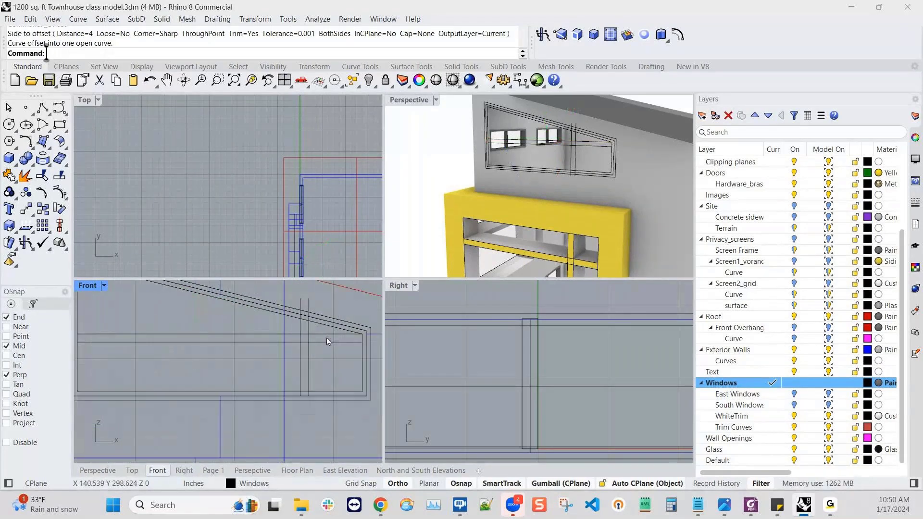
right_drag(327, 339, 333, 364)
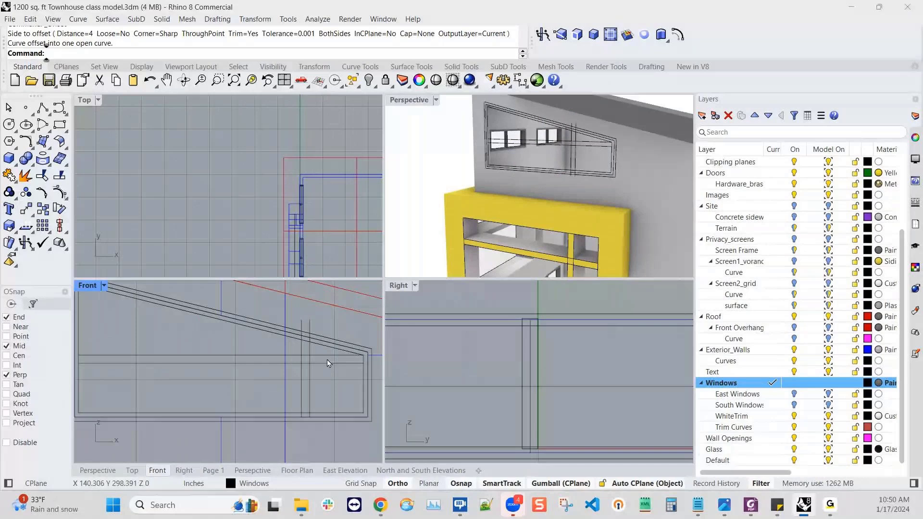
scroll(327, 359, down, 2)
scroll(210, 370, up, 2)
right_drag(214, 372, 186, 375)
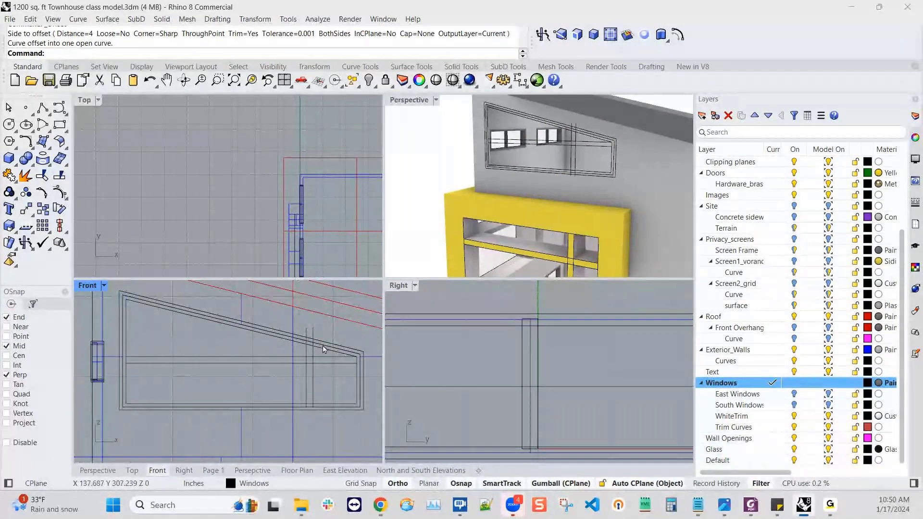
scroll(316, 352, up, 1)
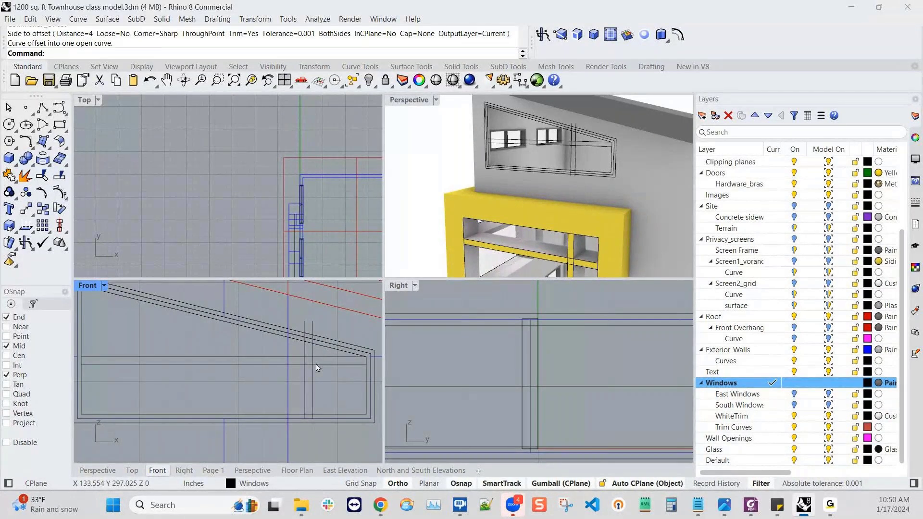
- Trim the ends of both vertical mullion lines that project past the sloped window's inner frame outline
scroll(319, 353, up, 1)
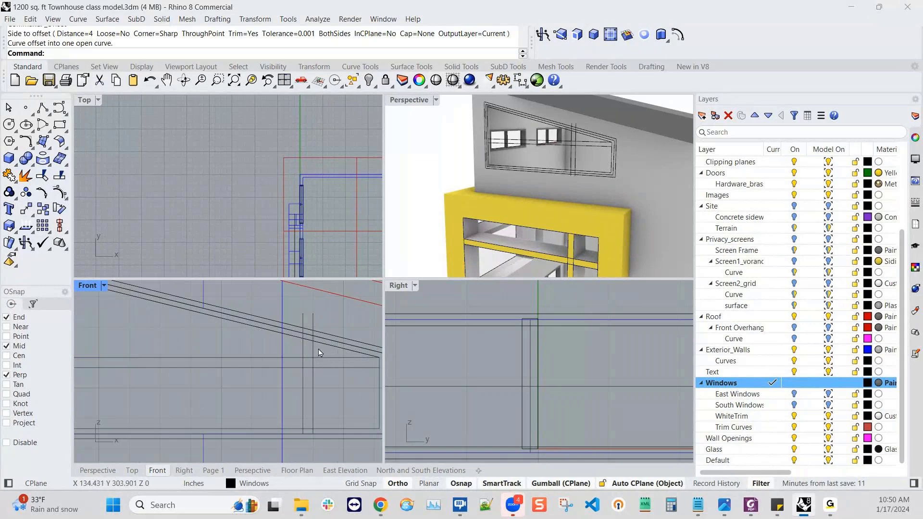
click(321, 348)
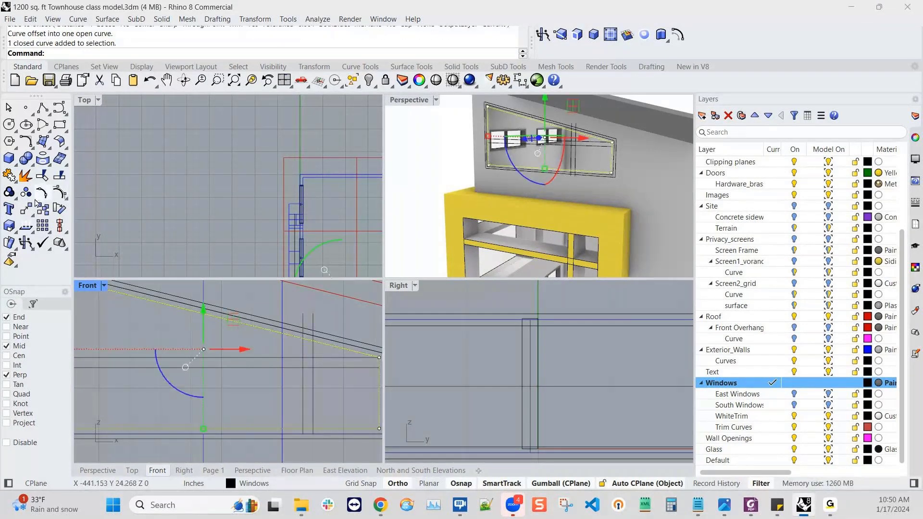
click(42, 177)
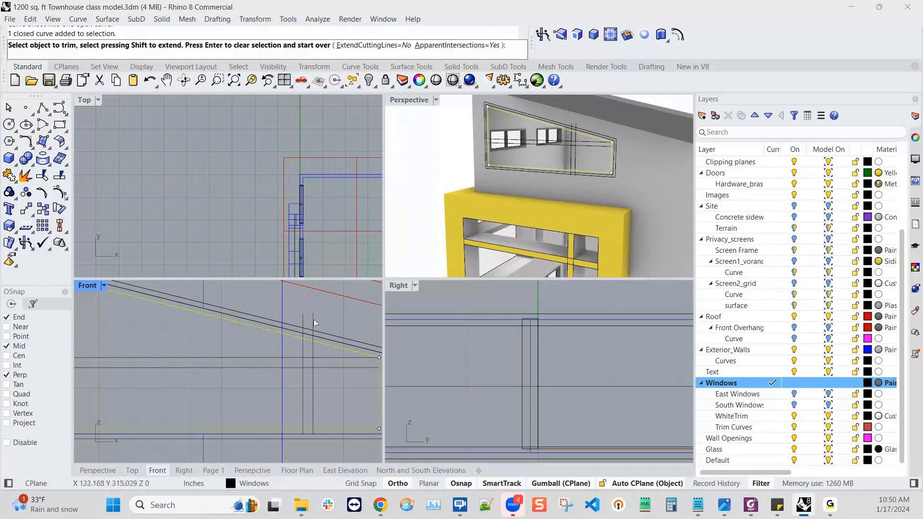
click(314, 323)
click(303, 323)
right_drag(309, 436, 310, 402)
scroll(313, 400, up, 4)
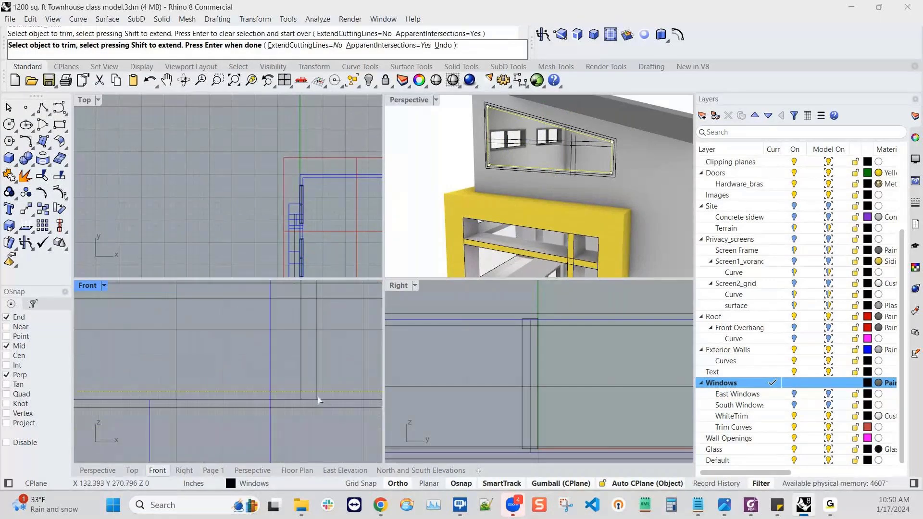
click(317, 397)
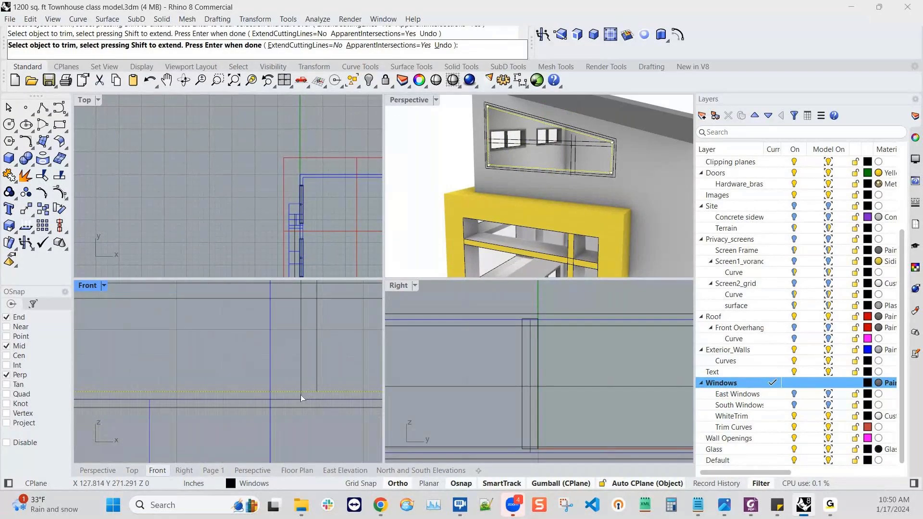
scroll(301, 394, down, 3)
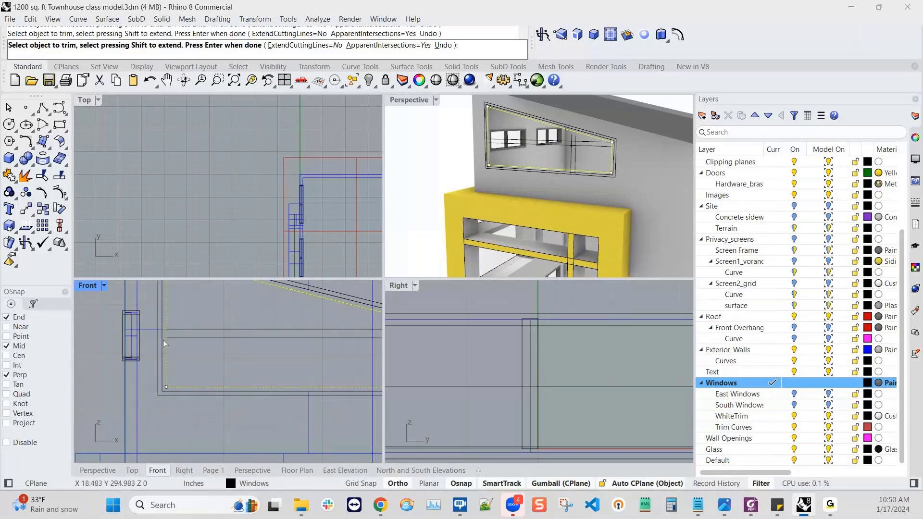
scroll(163, 339, down, 3)
scroll(343, 367, up, 4)
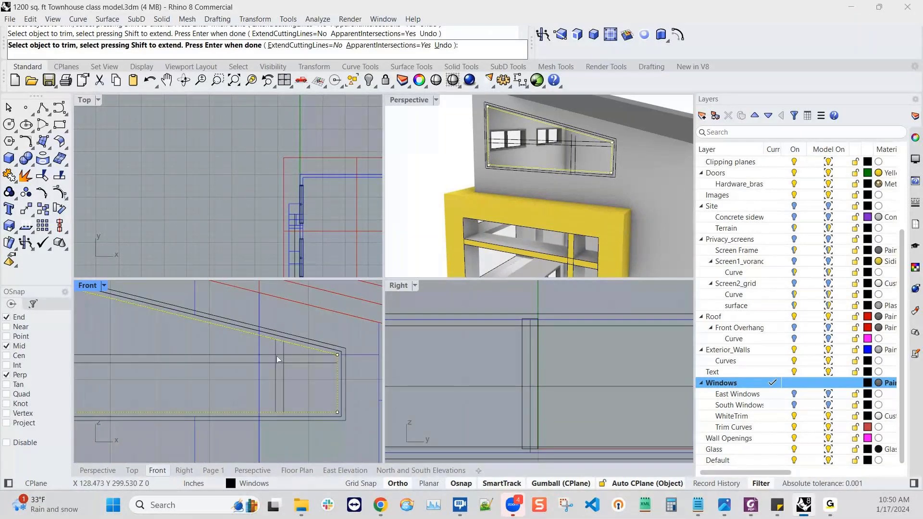
- Trim the overlapping segments where mullion and crossbar cross and the inner frame outline where the bars meet it, using the four bar lines as cutters
scroll(278, 360, up, 1)
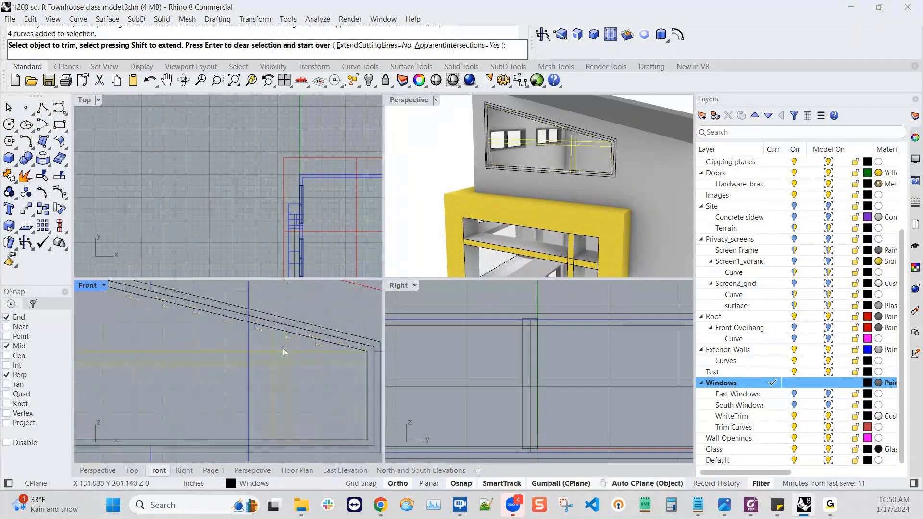
click(282, 351)
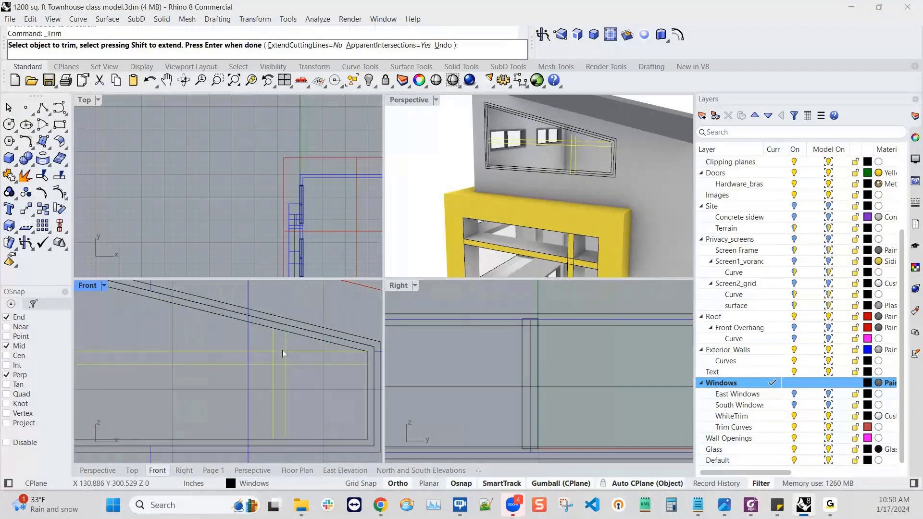
click(276, 363)
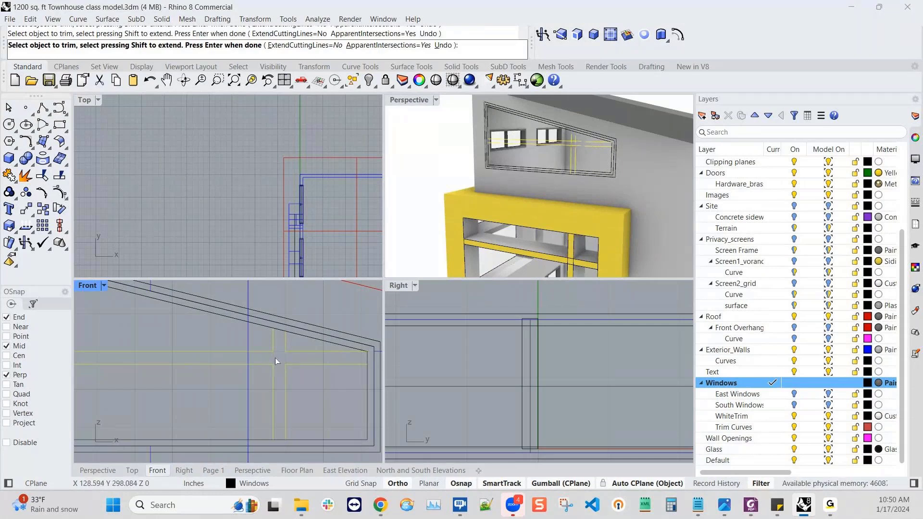
click(279, 331)
scroll(292, 363, down, 5)
scroll(338, 356, up, 5)
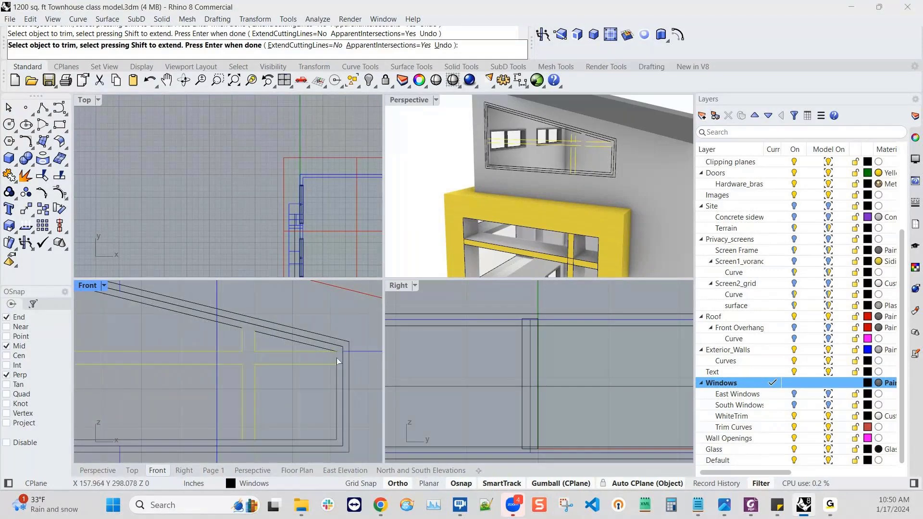
scroll(337, 358, down, 10)
scroll(189, 353, up, 8)
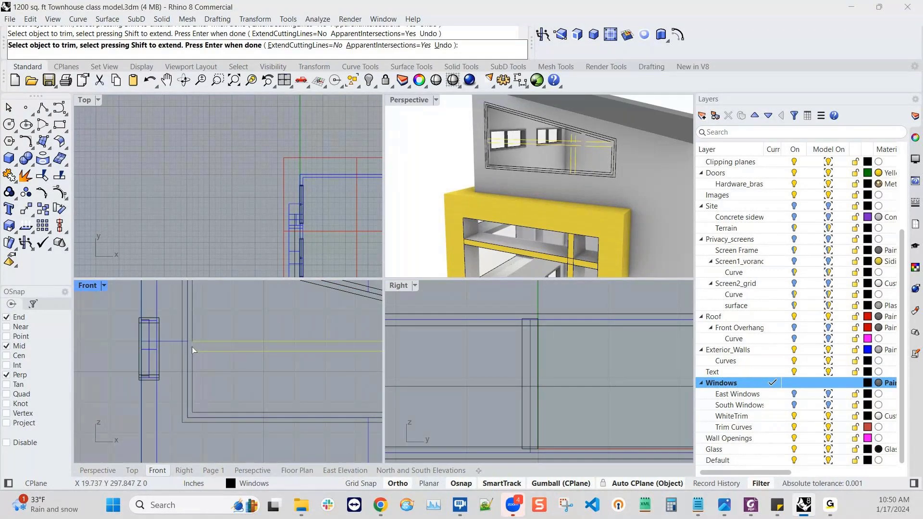
scroll(197, 350, down, 2)
right_drag(241, 358, 188, 374)
key(Return)
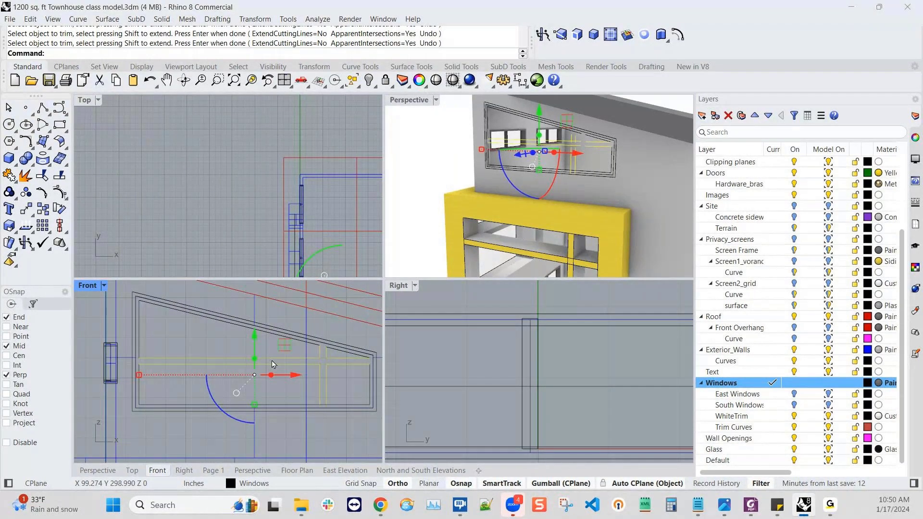
scroll(272, 364, down, 2)
key(Escape)
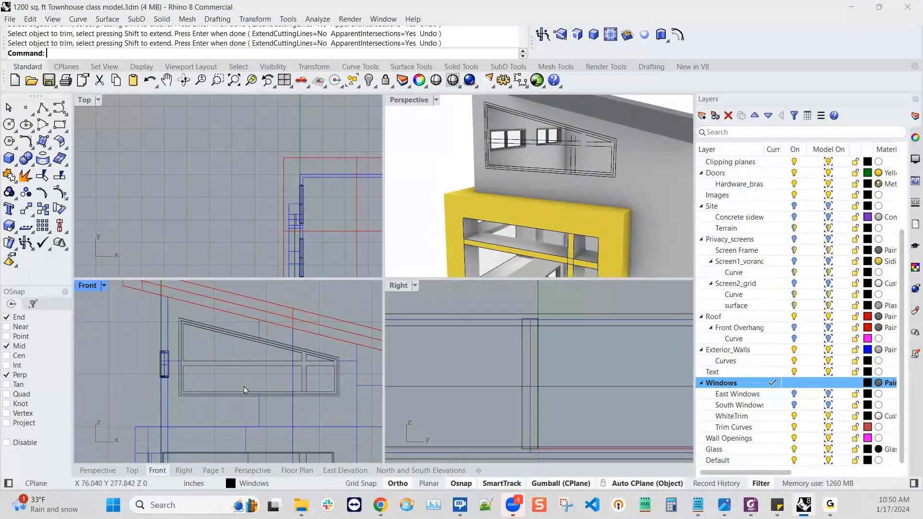
- Select all sloped window curves except the middle frame outline and join them
right_drag(240, 386, 204, 391)
drag(137, 314, 314, 413)
scroll(192, 338, up, 2)
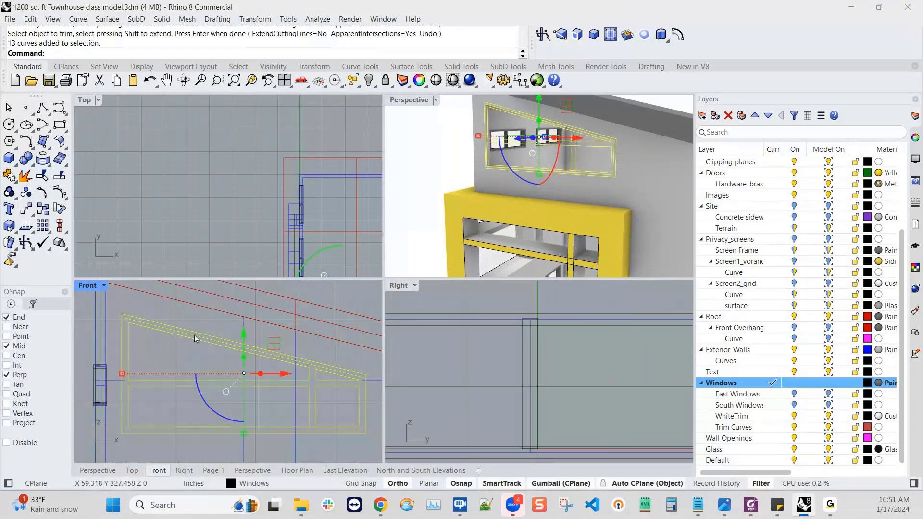
ctrl+click(193, 336)
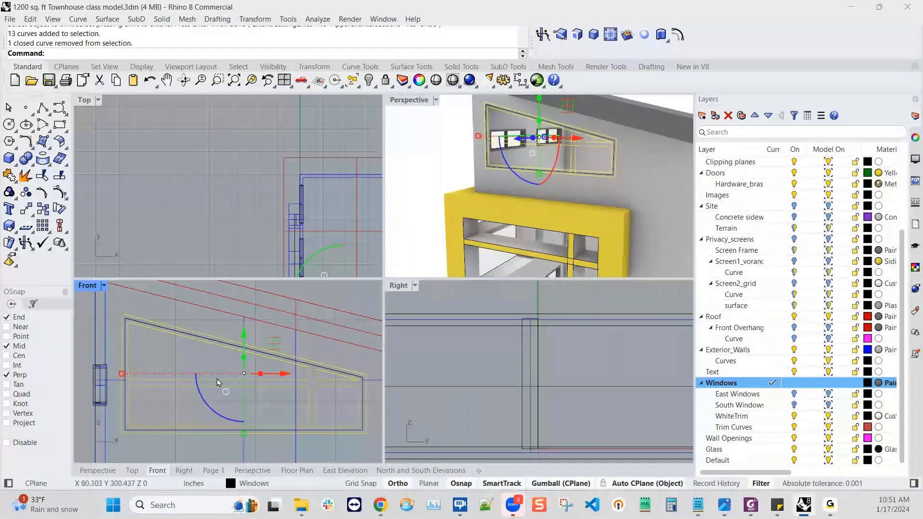
click(33, 199)
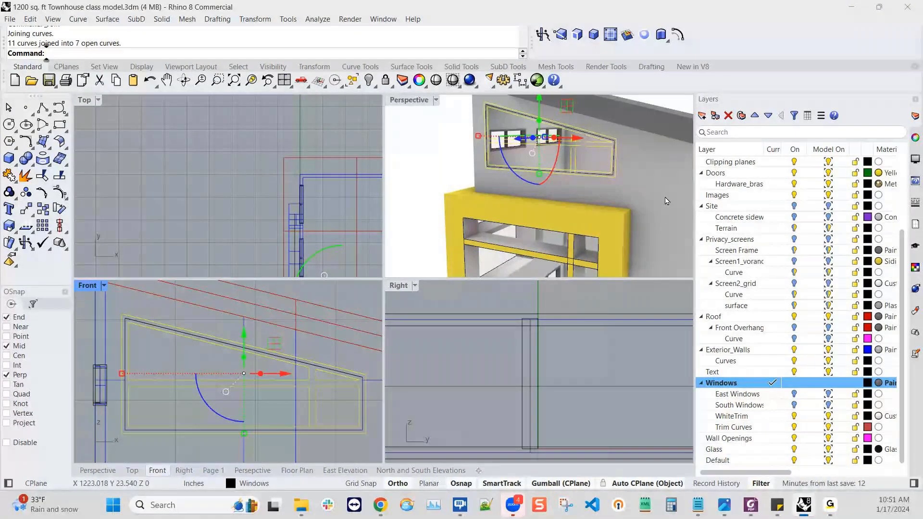
- Delete the separate vertical mullion segments above and below the crossbar
scroll(575, 177, up, 3)
scroll(320, 381, up, 2)
scroll(284, 387, down, 2)
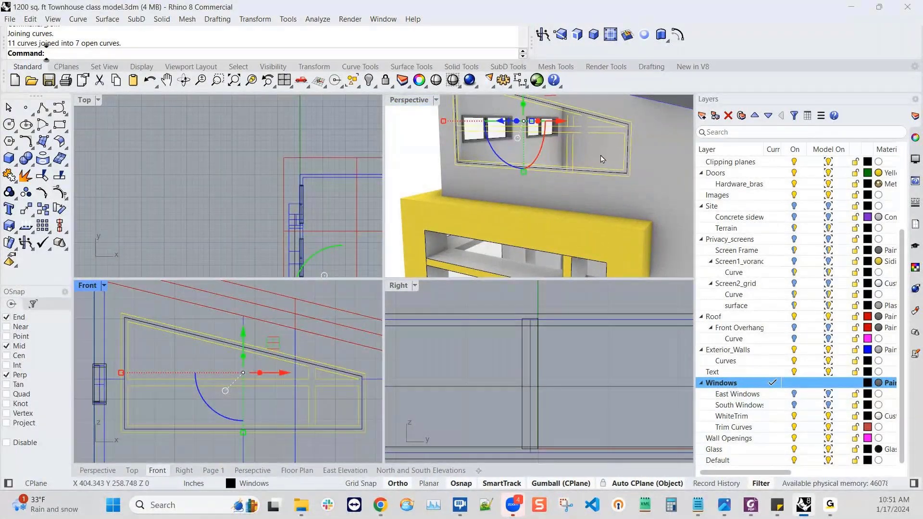
scroll(580, 135, up, 3)
scroll(580, 138, down, 3)
right_drag(593, 180, 521, 219)
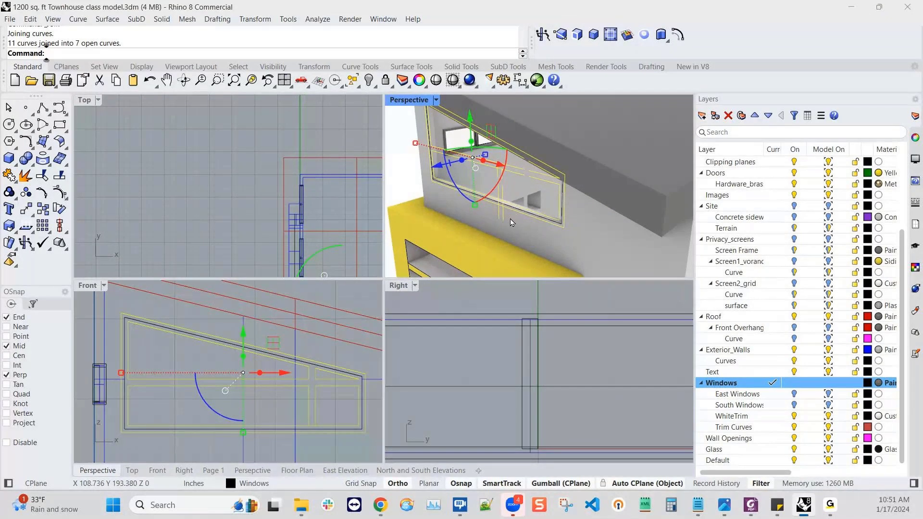
click(514, 203)
click(534, 225)
key(Delete)
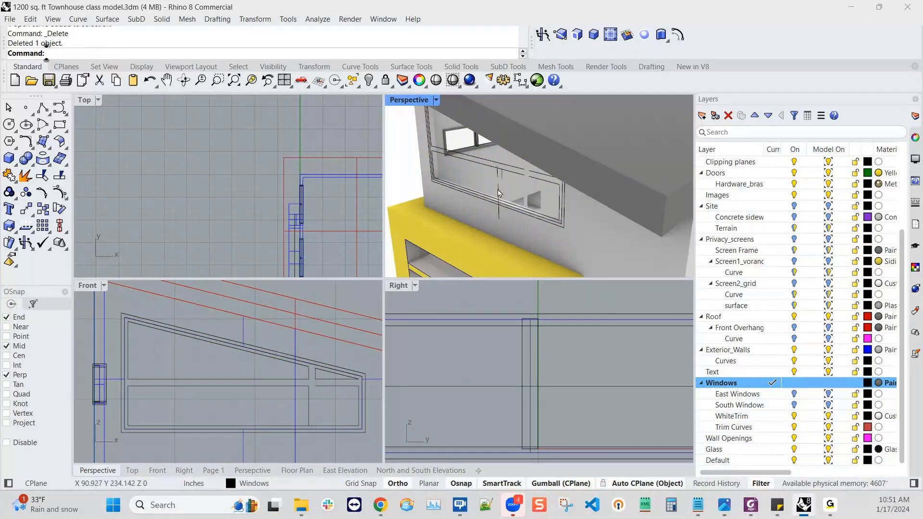
click(498, 193)
key(Delete)
click(501, 173)
click(521, 201)
key(Delete)
click(498, 170)
click(516, 195)
key(Delete)
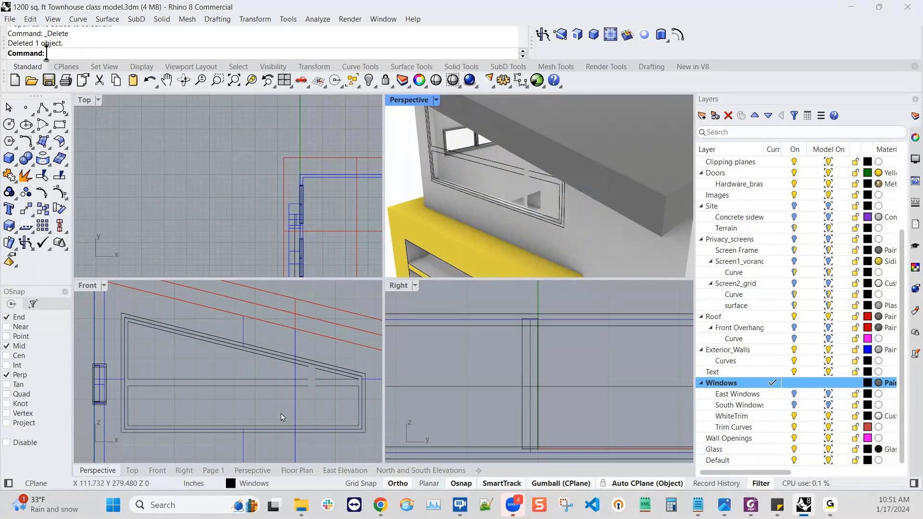
- Redraw both vertical mullion edges below the crossbar as polylines from the crossbar's lower edge down to the inner frame edge
scroll(332, 369, up, 4)
right_drag(332, 390, 314, 361)
click(42, 108)
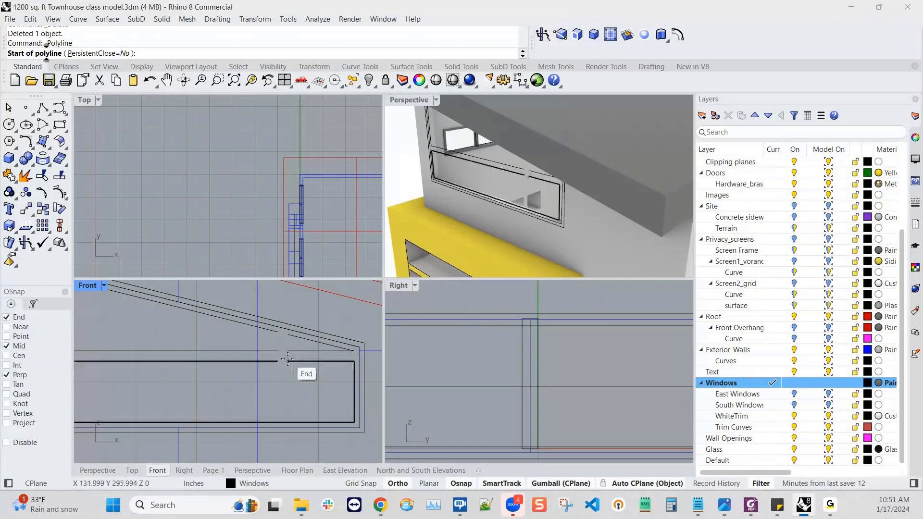
click(279, 361)
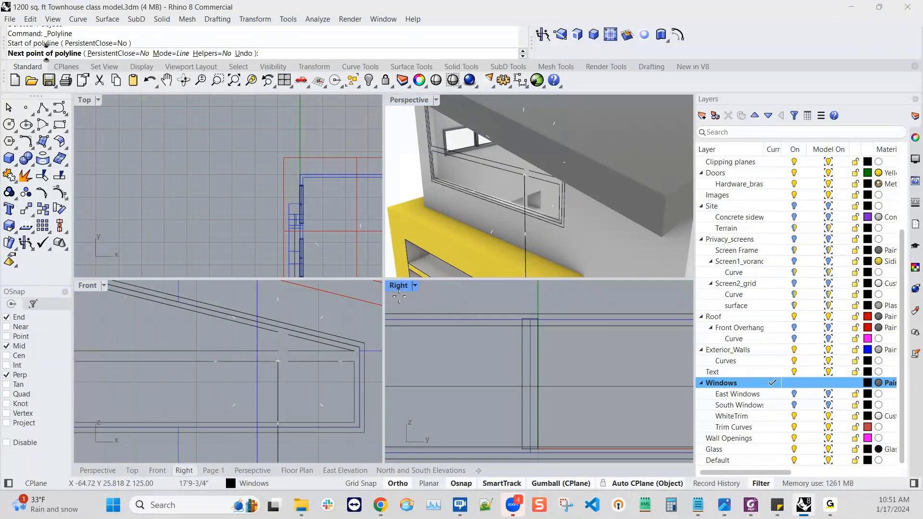
scroll(496, 198, up, 3)
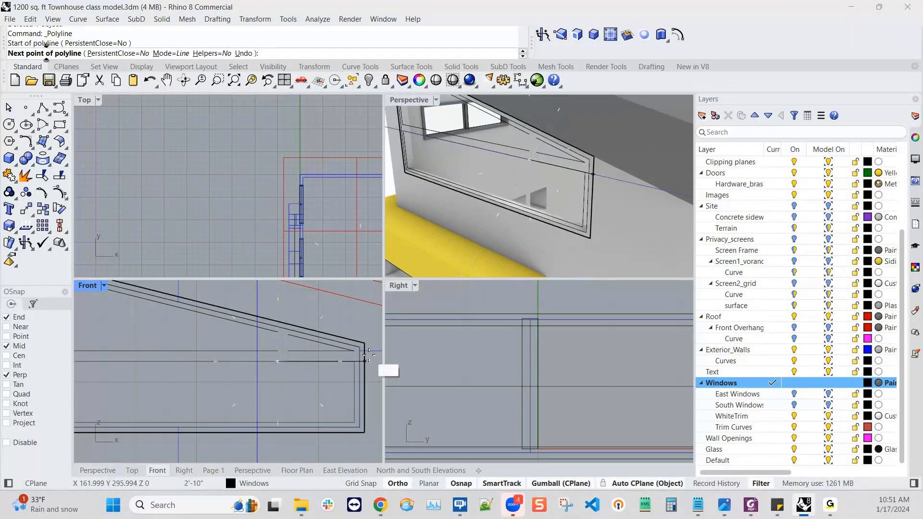
click(275, 414)
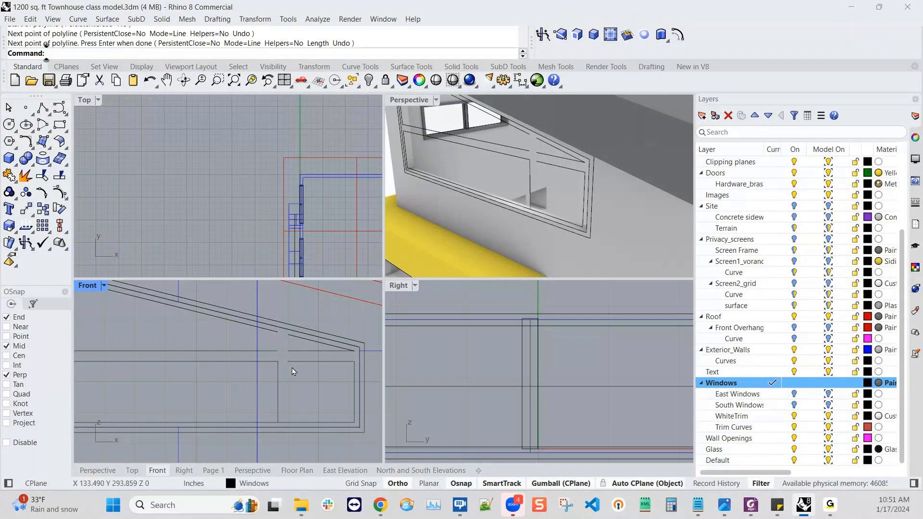
key(Return)
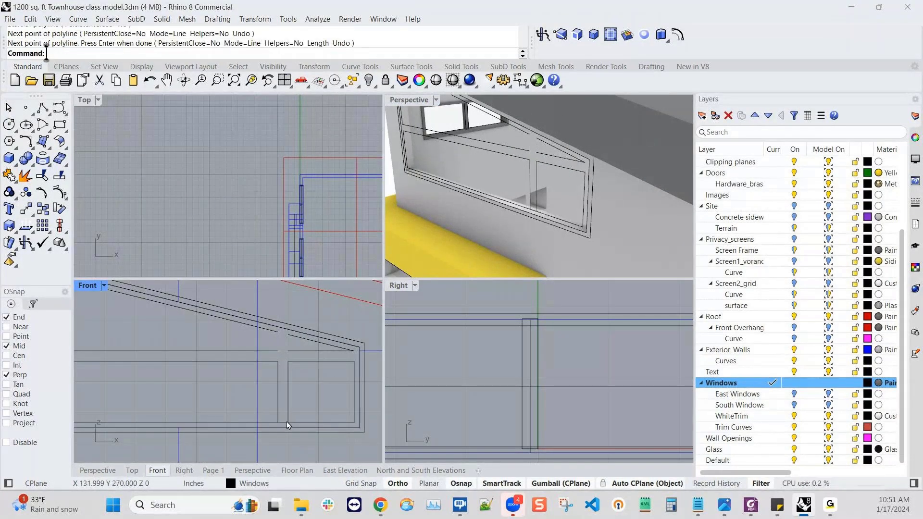
- Move the two open end points of the small upper pane curve onto the open ends of the large upper pane curve
click(298, 355)
scroll(297, 354, up, 2)
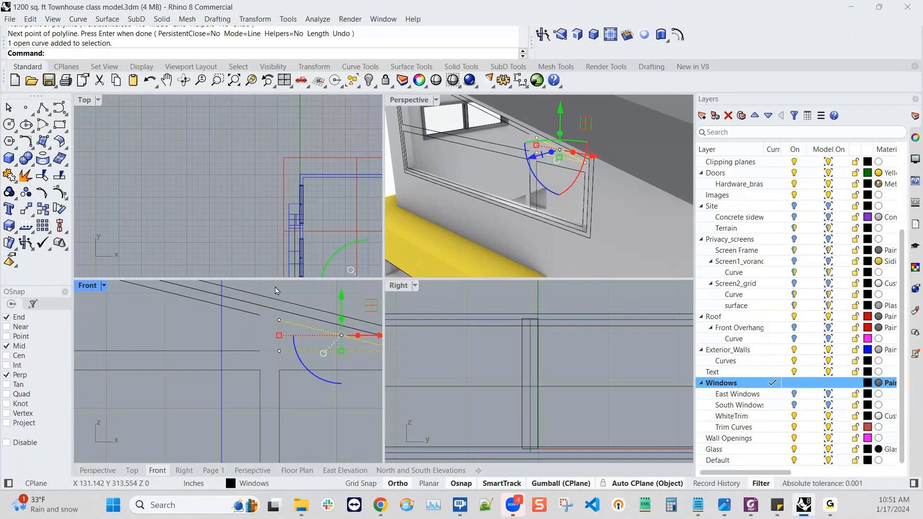
drag(276, 287, 261, 354)
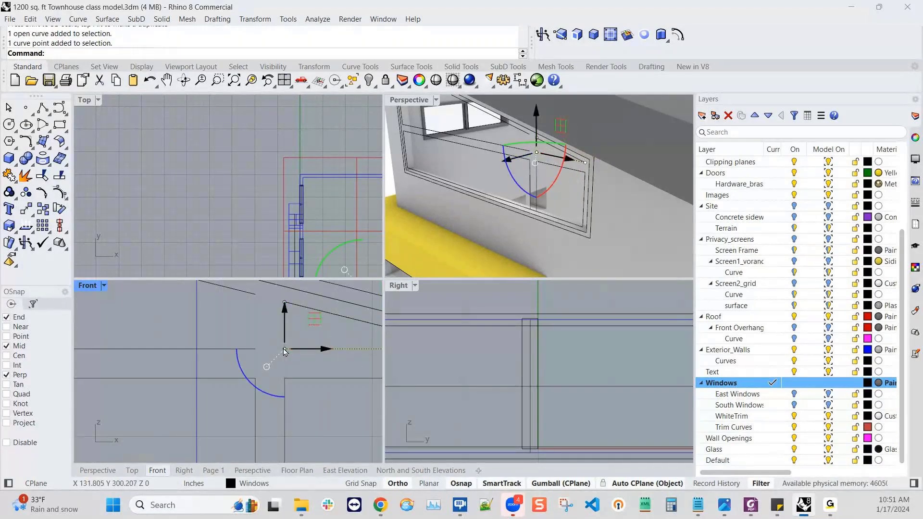
drag(284, 352, 259, 349)
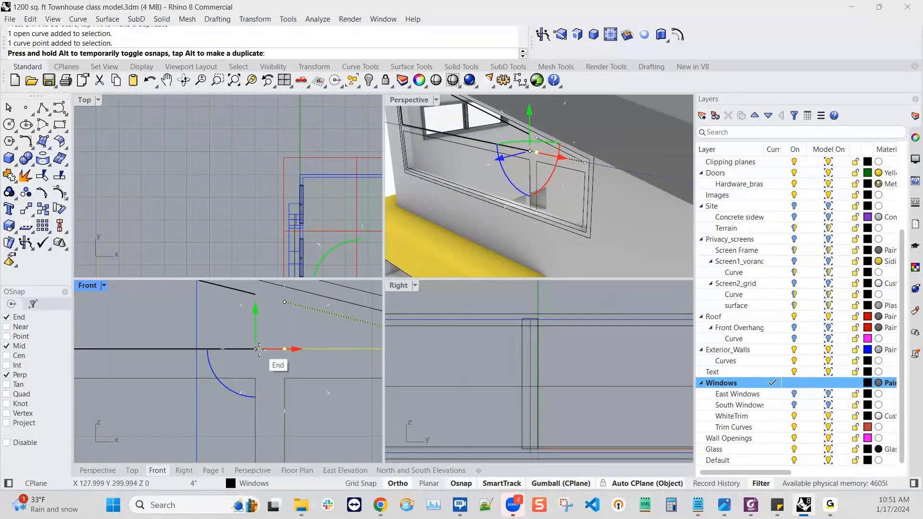
drag(285, 302, 259, 299)
key(Escape)
- Join the two upper pane curves into one closed curve
scroll(290, 336, down, 5)
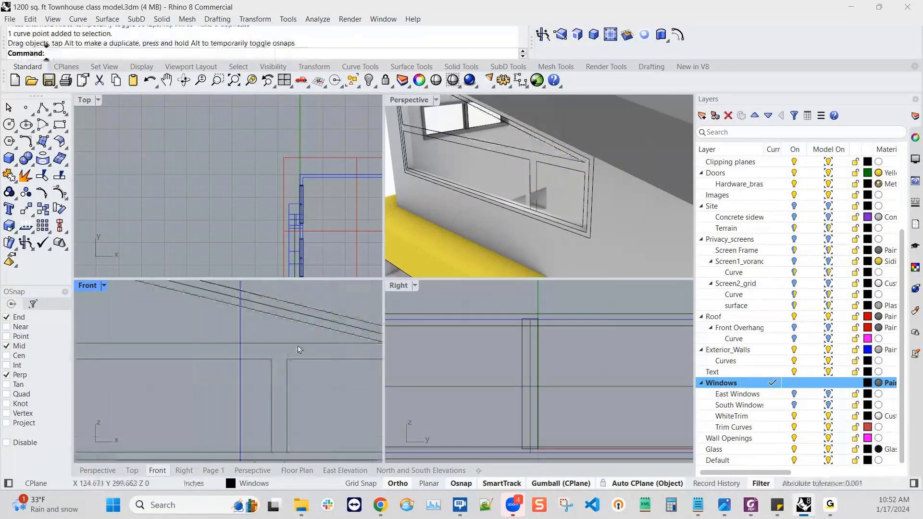
click(300, 343)
shift+click(257, 342)
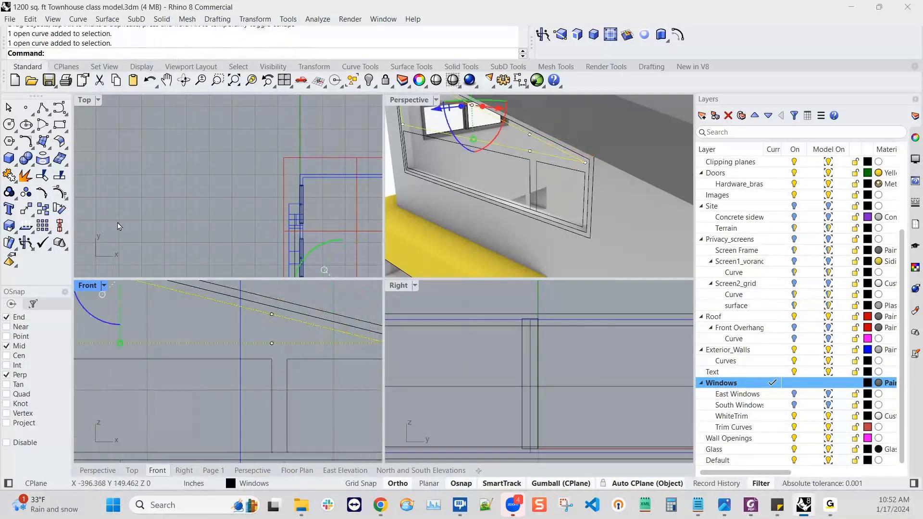
click(8, 175)
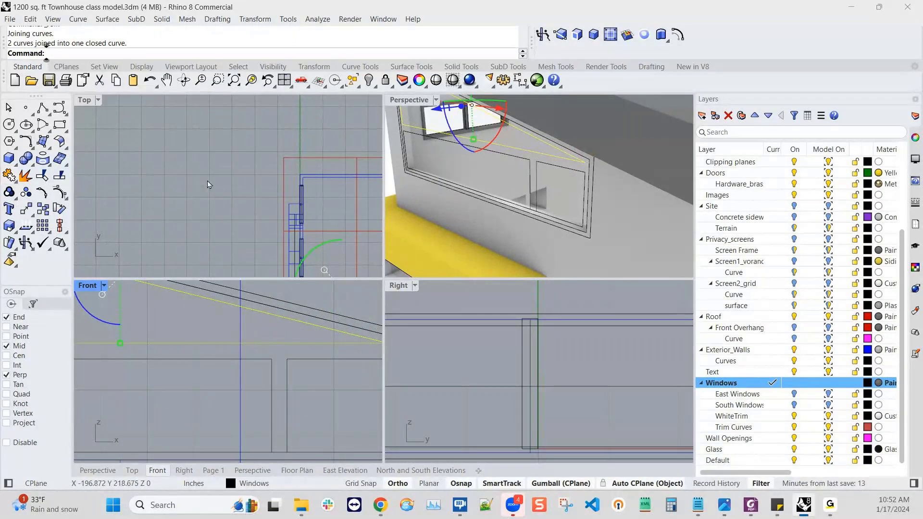
- Show the joined upper pane curve's control points and delete the two redundant ones at the former mullion gap
click(64, 192)
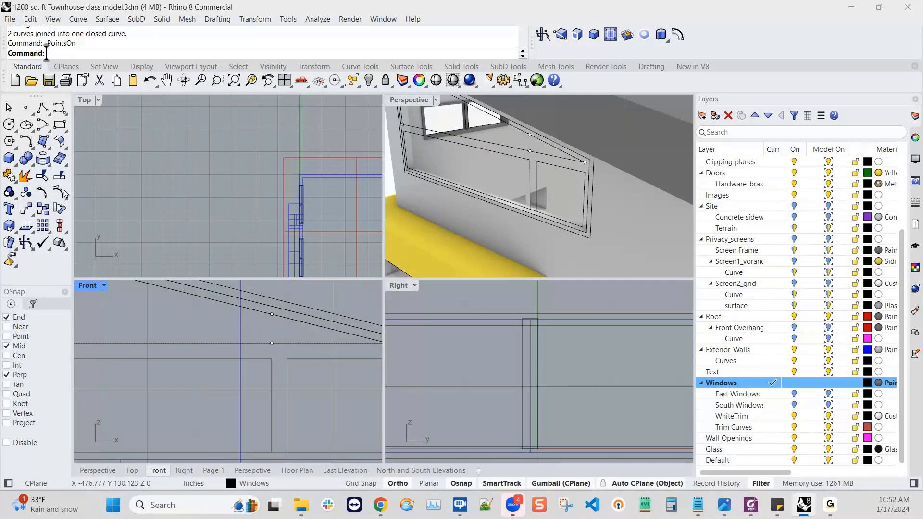
click(278, 347)
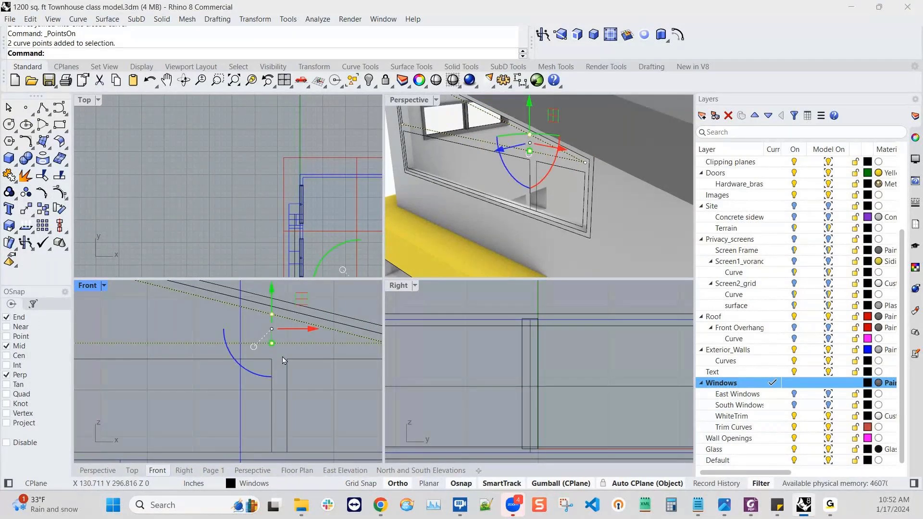
key(Delete)
scroll(338, 338, down, 2)
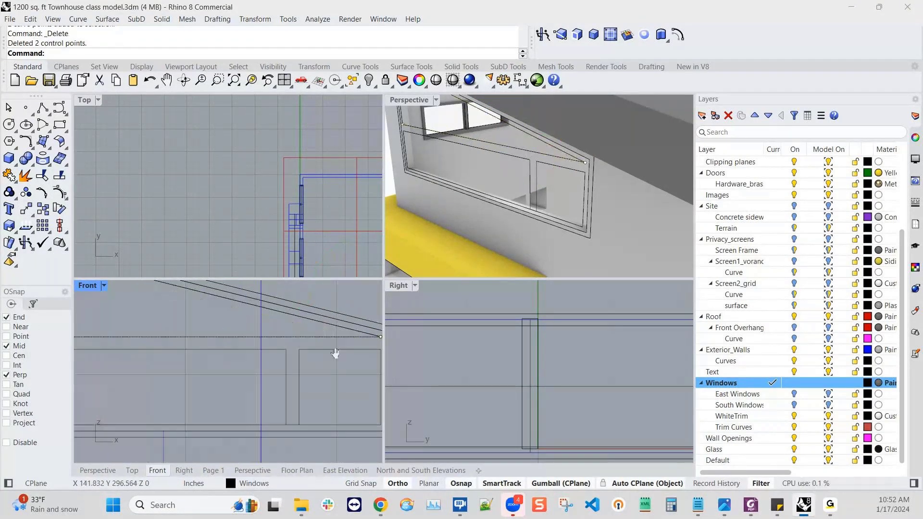
- Check in the object properties whether the edited upper pane curve is closed
click(340, 337)
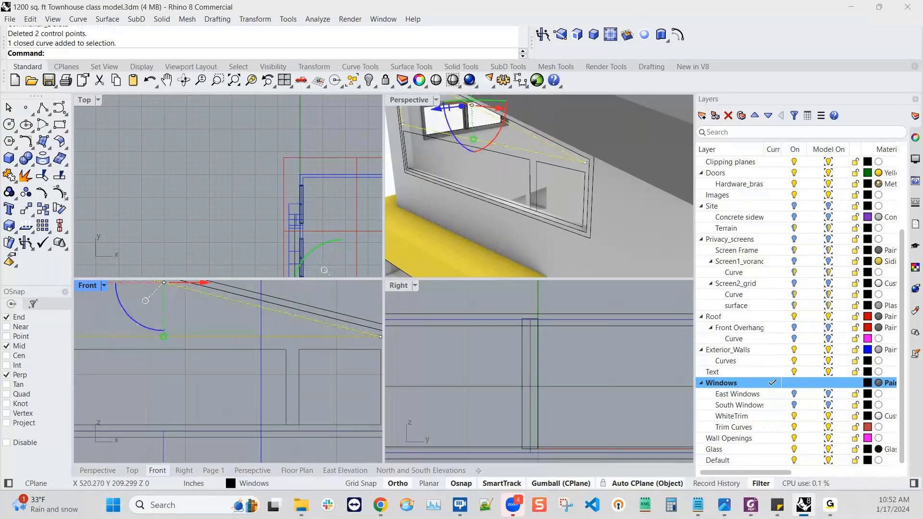
click(915, 137)
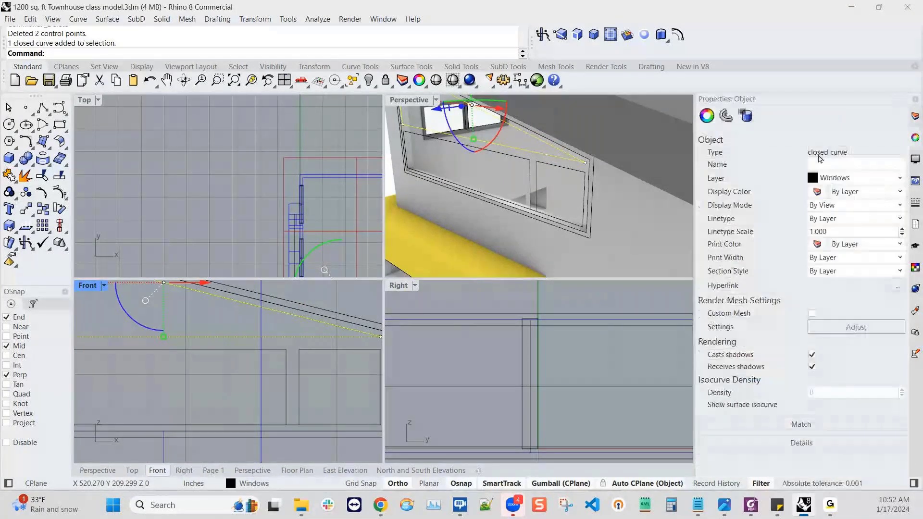
scroll(322, 308, down, 2)
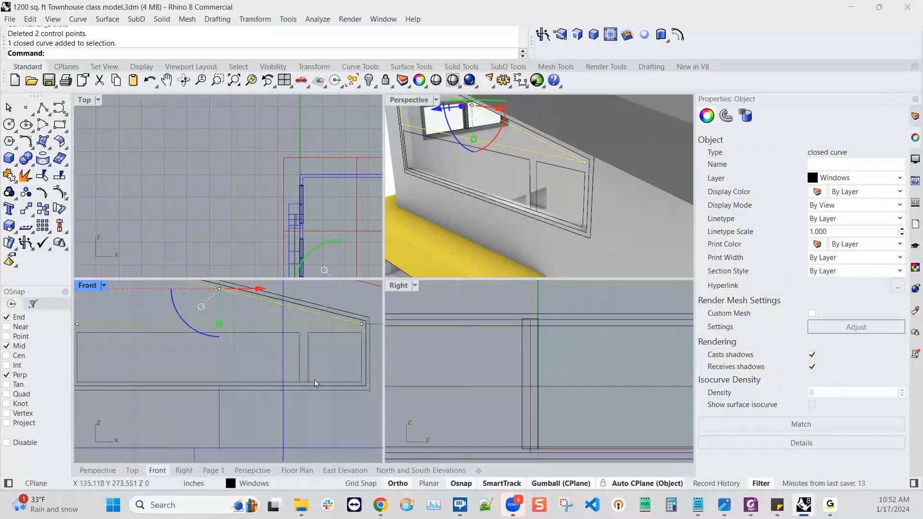
- Trim away the inner frame's bottom edge segment between the two mullion edges, using both mullion lines as cutters
scroll(314, 380, up, 3)
scroll(285, 395, up, 1)
click(287, 362)
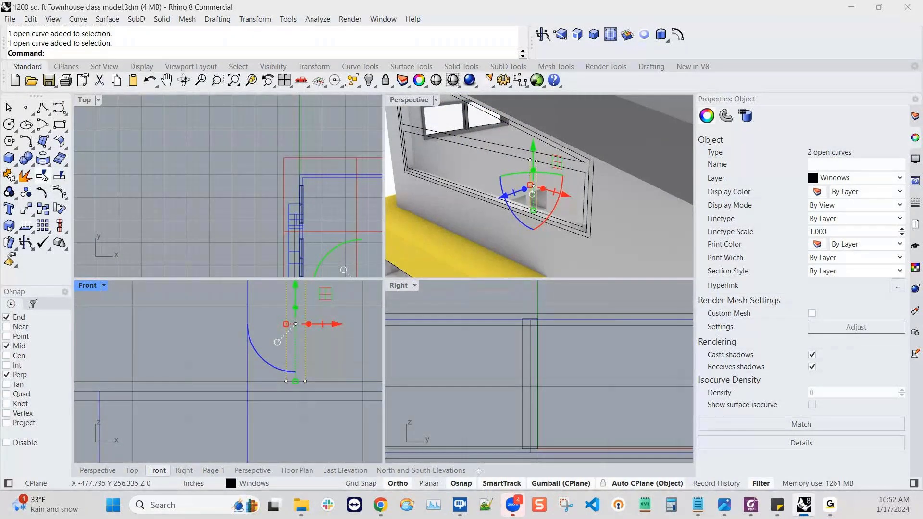
click(45, 176)
click(296, 381)
right_click(303, 383)
scroll(310, 384, down, 15)
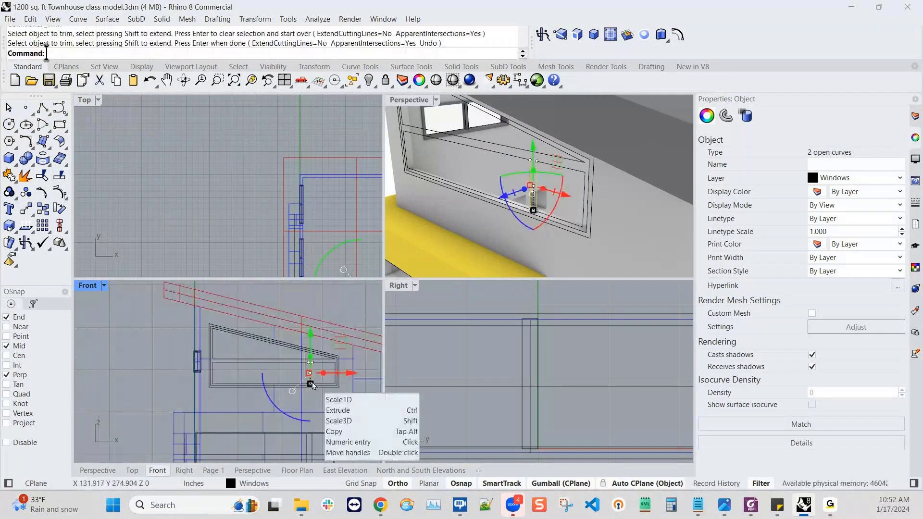
scroll(310, 382, up, 5)
key(Escape)
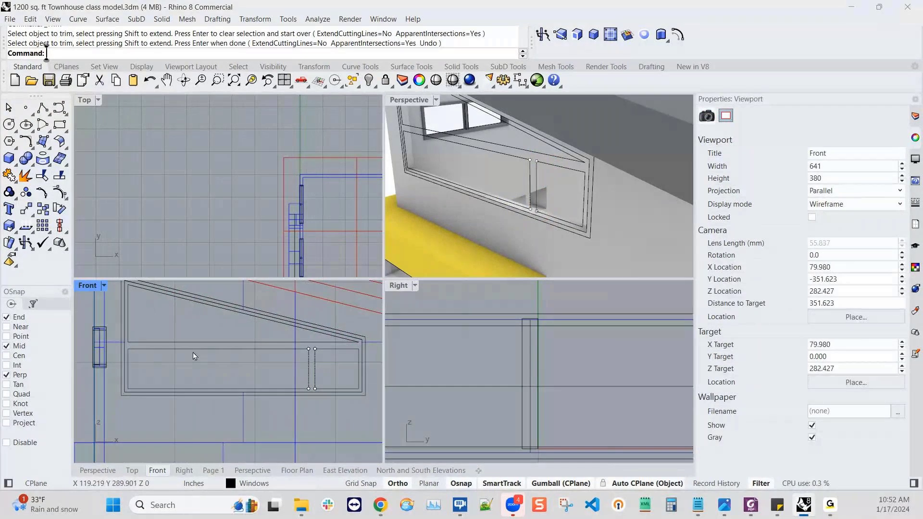
- Join the open curves below the crossbar into two closed lower pane outlines
scroll(192, 355, down, 6)
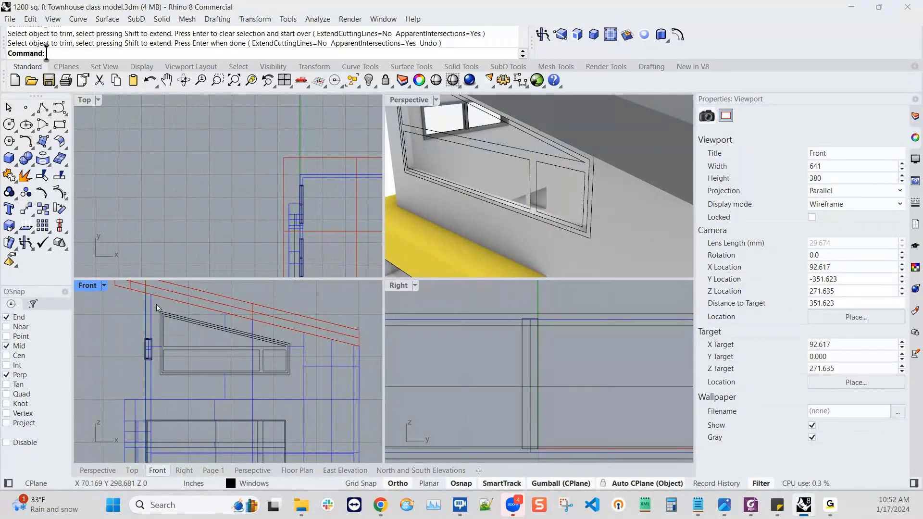
scroll(162, 353, up, 2)
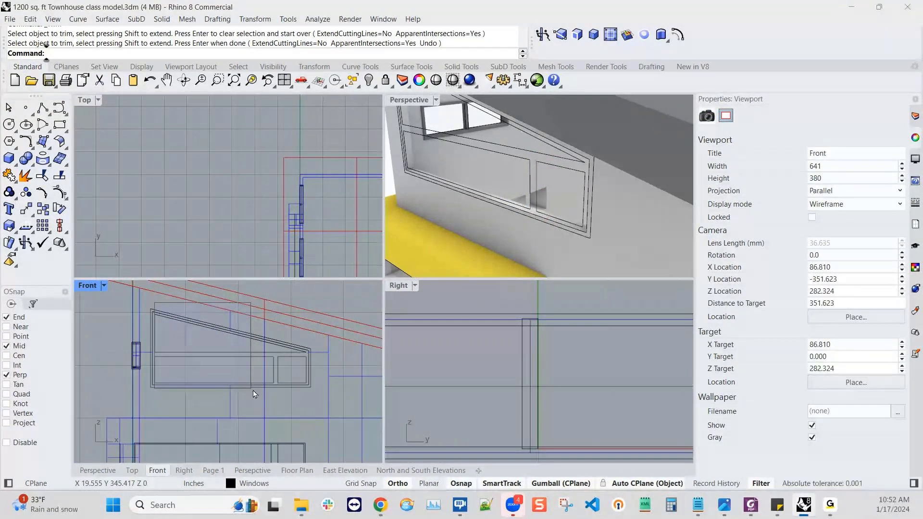
drag(314, 399, 314, 400)
scroll(218, 357, up, 4)
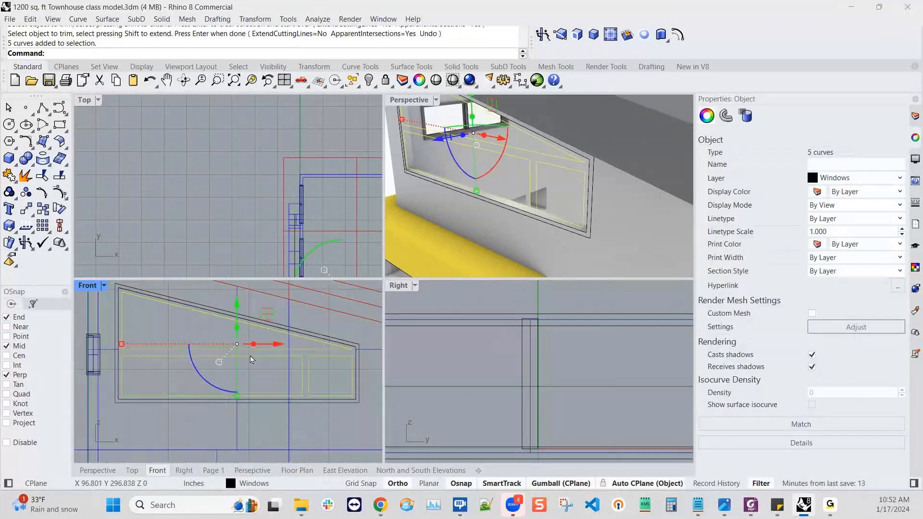
click(9, 193)
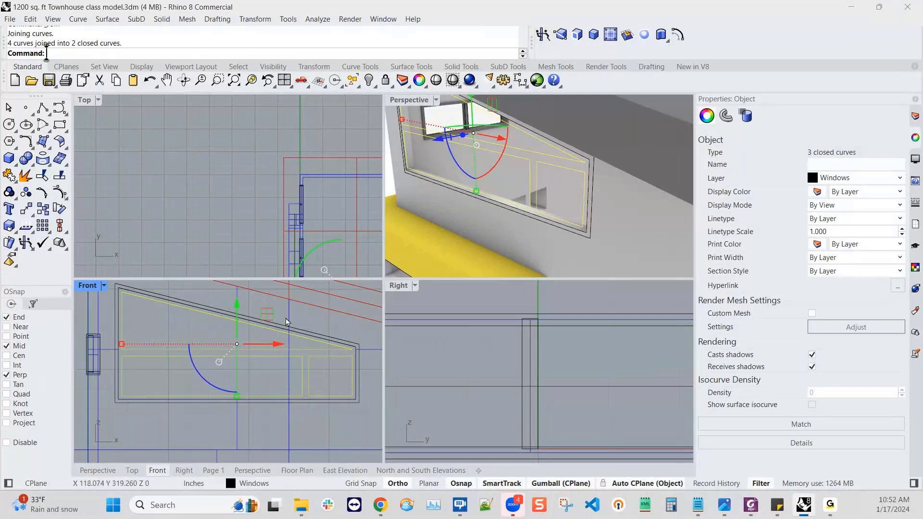
- Select the two lower pane curves, the upper pane curve and the outermost frame outline of the sloped window together
key(Escape)
click(312, 333)
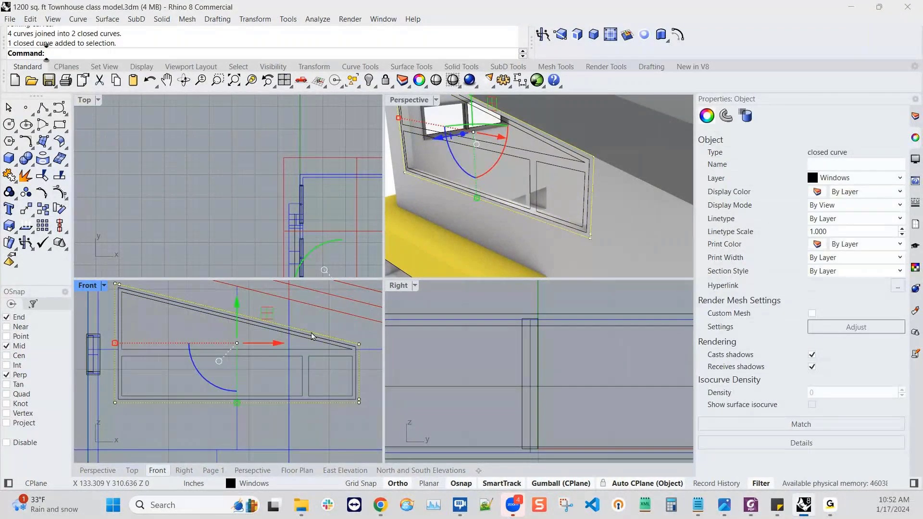
key(Escape)
scroll(305, 354, up, 2)
click(309, 362)
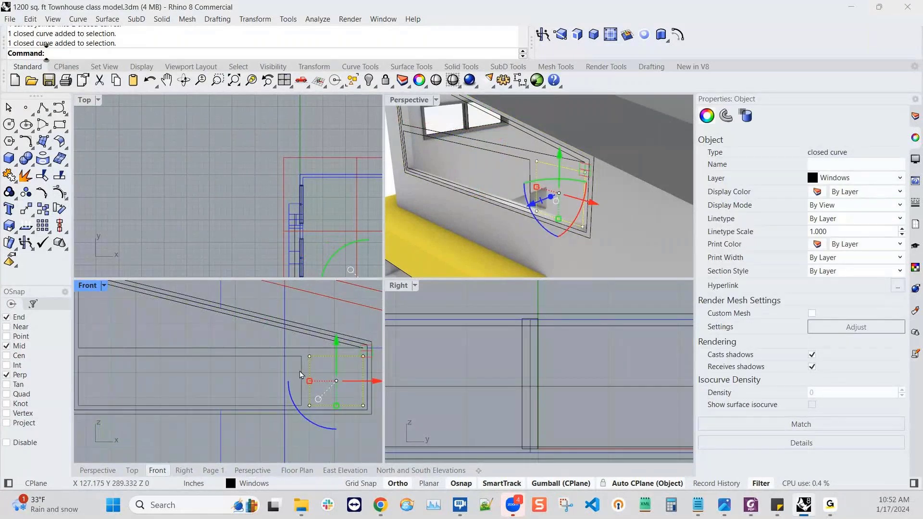
shift+click(300, 375)
scroll(303, 375, down, 2)
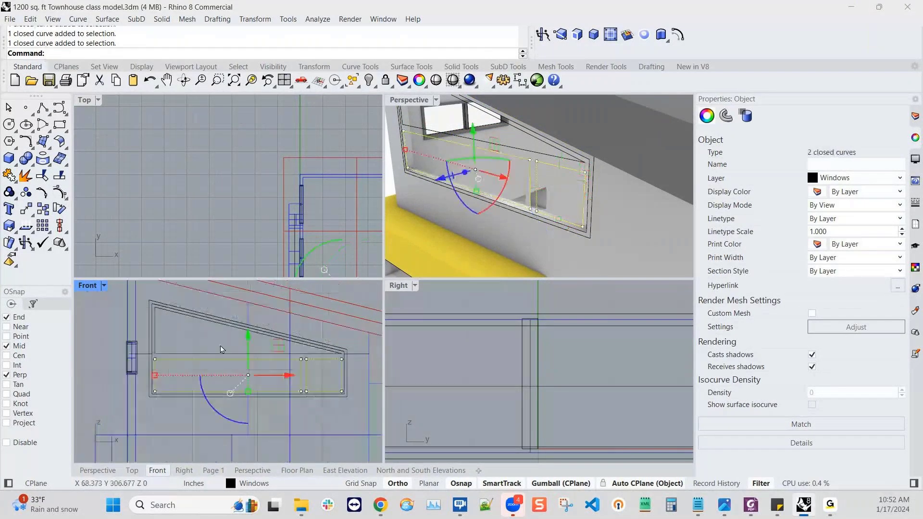
scroll(273, 336, up, 1)
shift+click(280, 334)
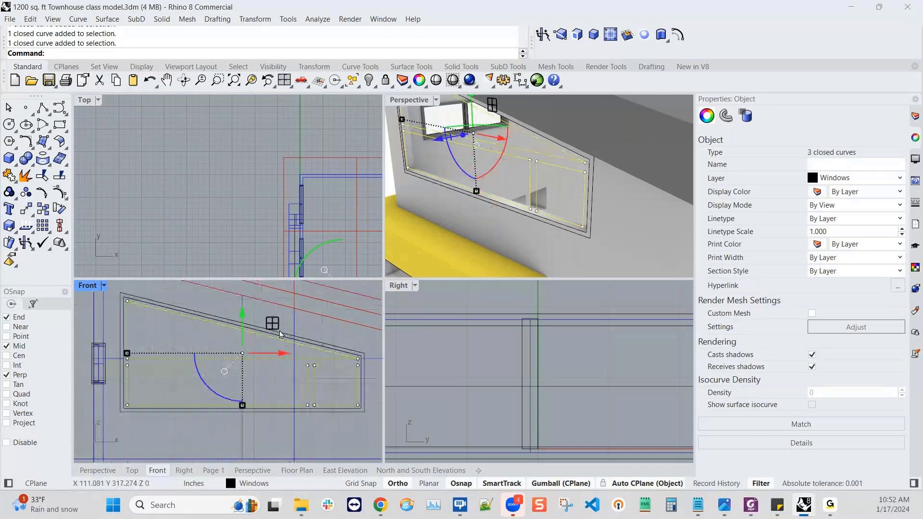
click(280, 334)
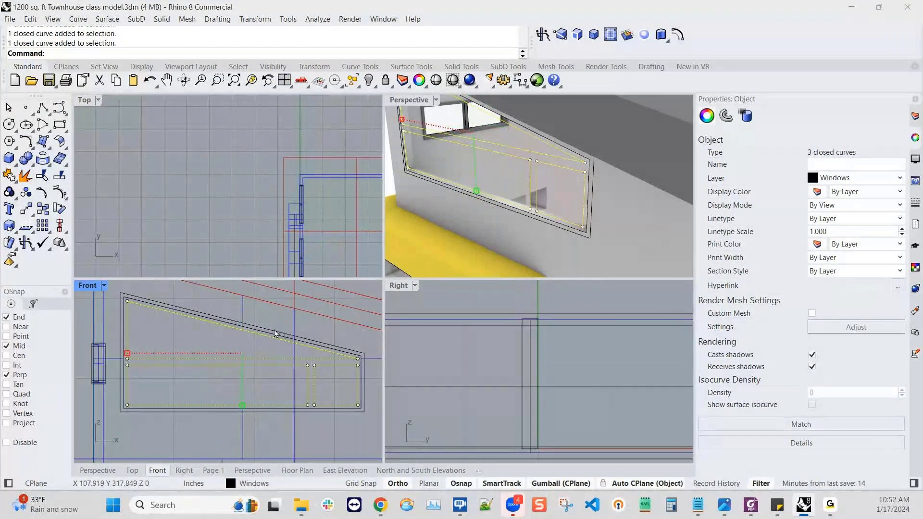
click(276, 331)
- Try to shift the four selected window curves outward from the wall's exterior face in plan
scroll(164, 329, up, 2)
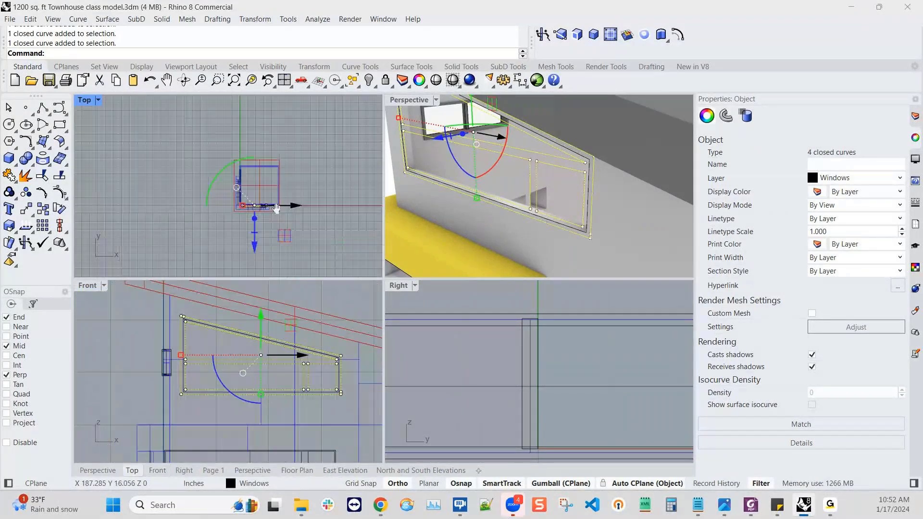
scroll(257, 204, up, 3)
scroll(255, 211, up, 5)
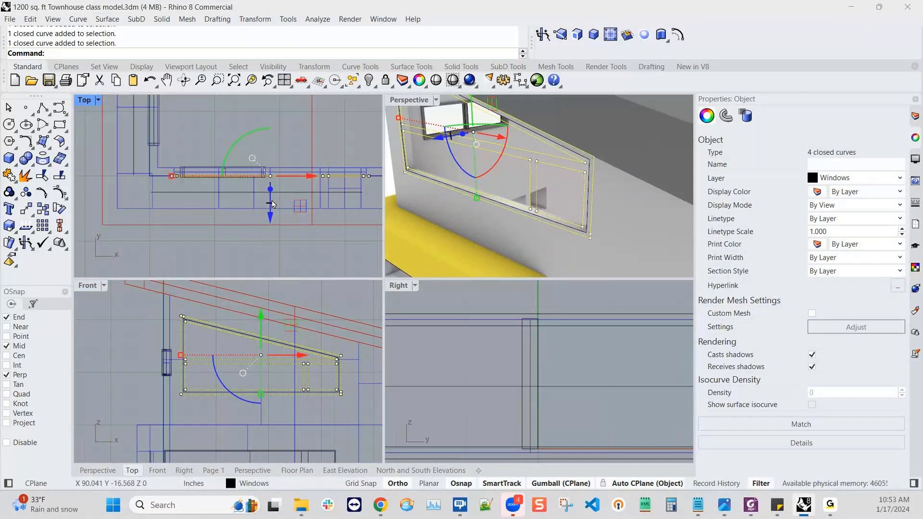
scroll(272, 194, up, 1)
scroll(272, 193, up, 2)
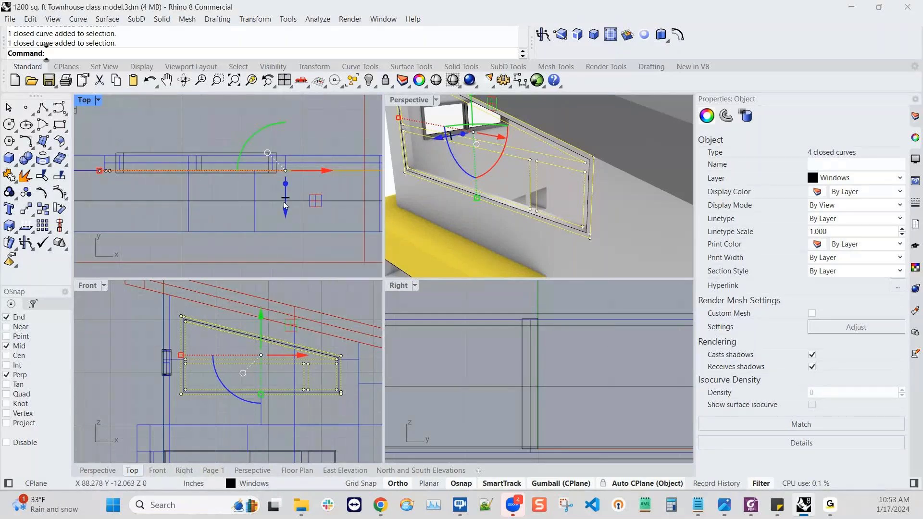
click(286, 195)
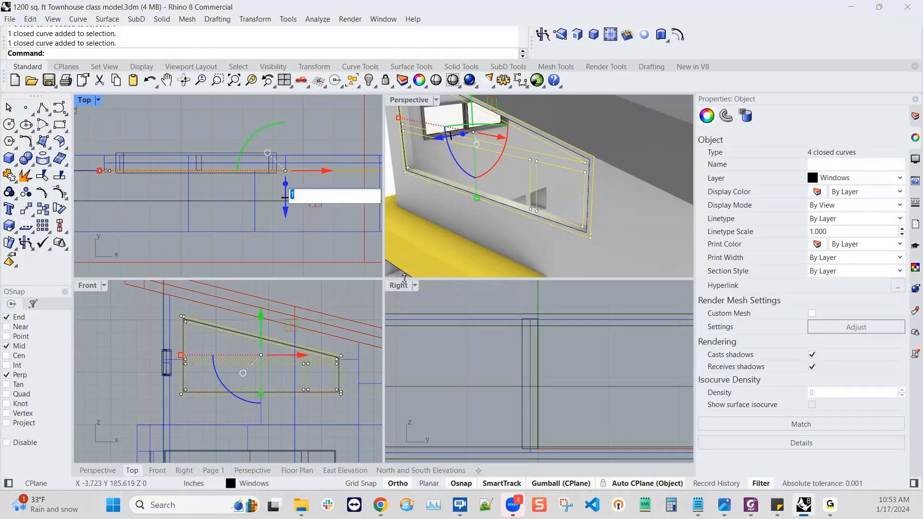
key(Return)
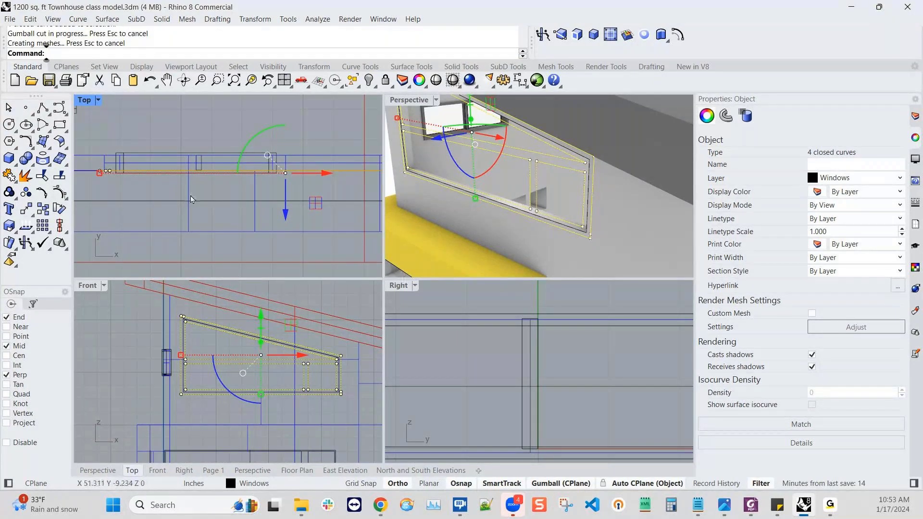
- Extrude the four closed window curves straight into the wall as one solid frame with mullion and crossbar
scroll(192, 198, up, 3)
scroll(222, 162, down, 3)
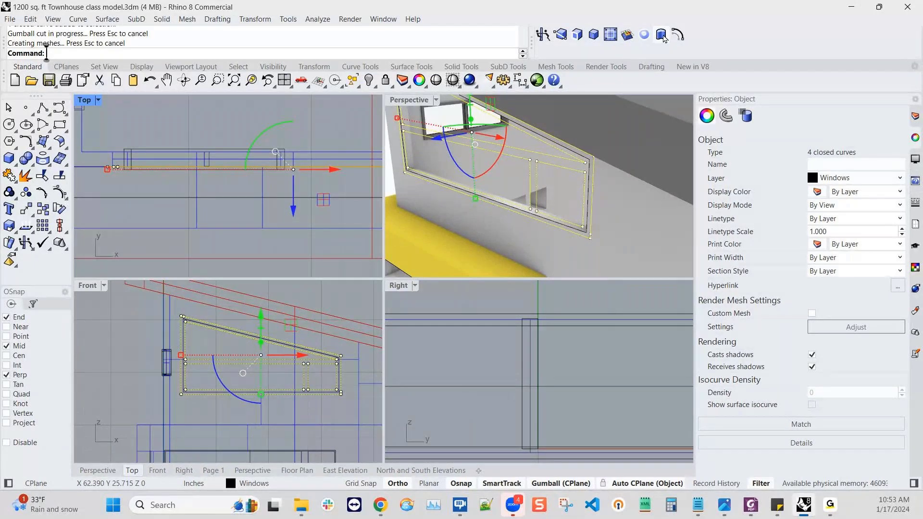
click(161, 19)
mouse_move(231, 225)
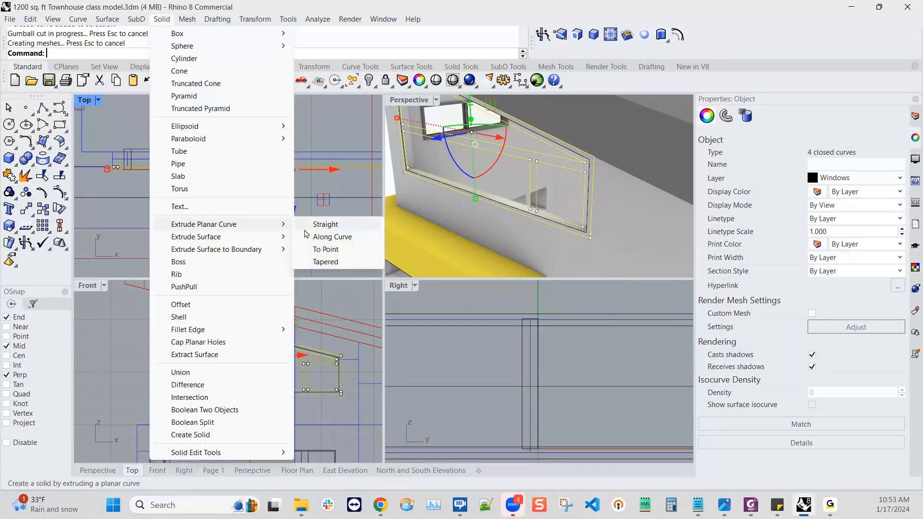
click(345, 226)
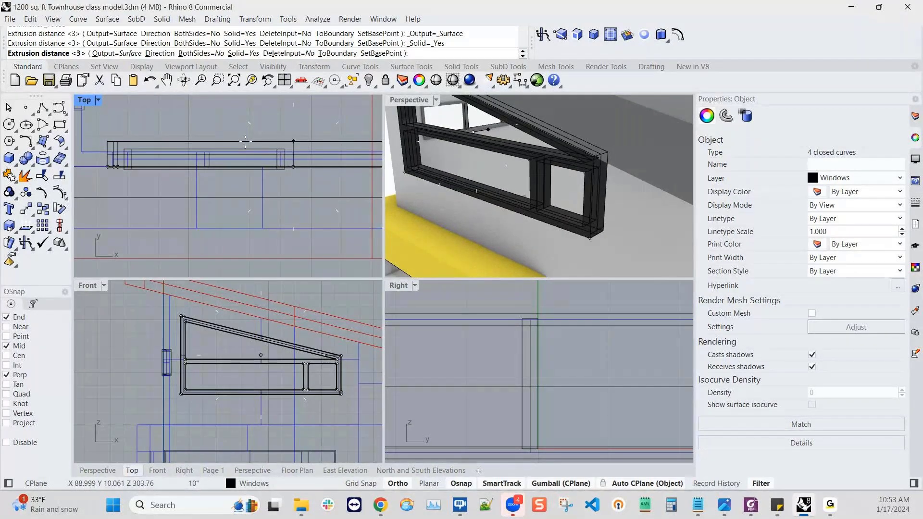
click(241, 142)
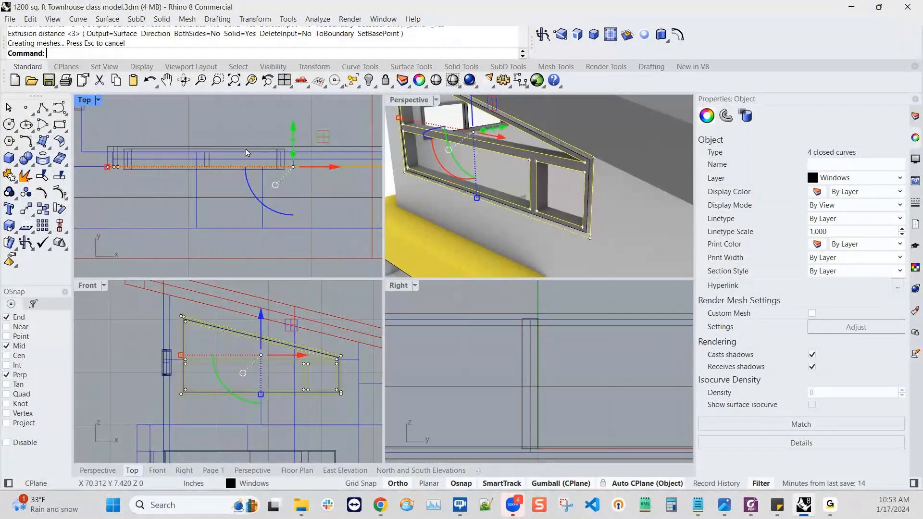
- Move the extruded window frame outward in plan so it projects slightly from the wall's exterior face
scroll(216, 169, up, 1)
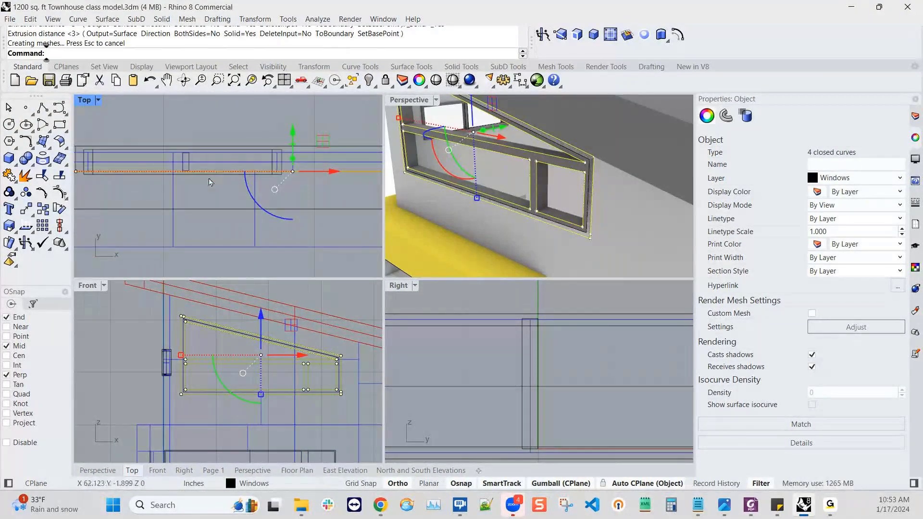
scroll(225, 169, down, 4)
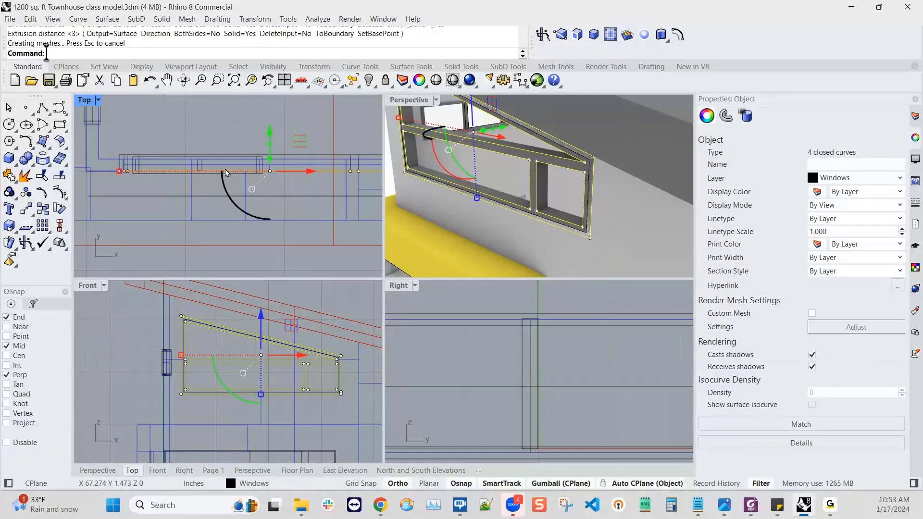
click(103, 149)
click(120, 154)
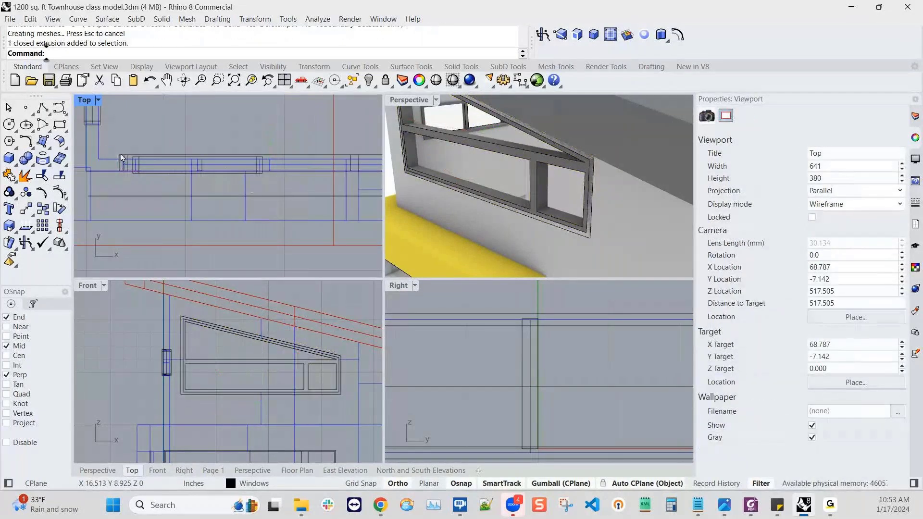
click(270, 124)
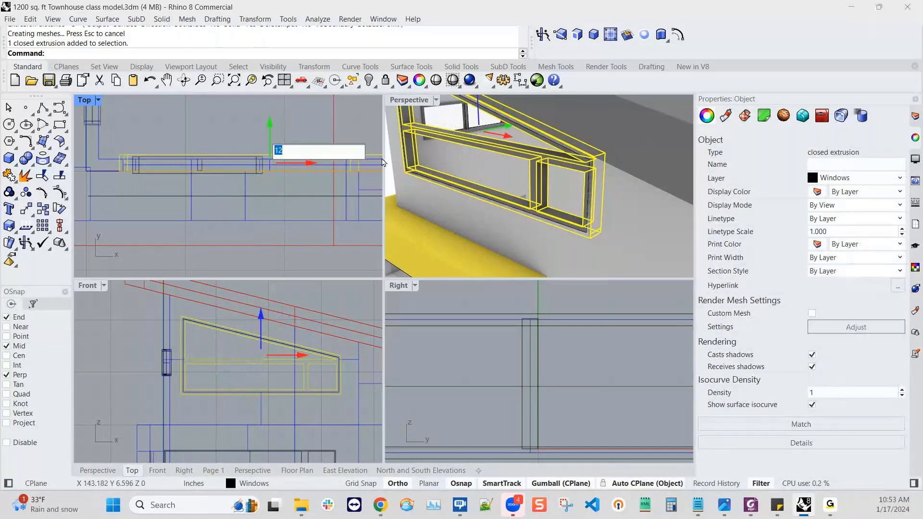
key(Escape)
key(Escape)
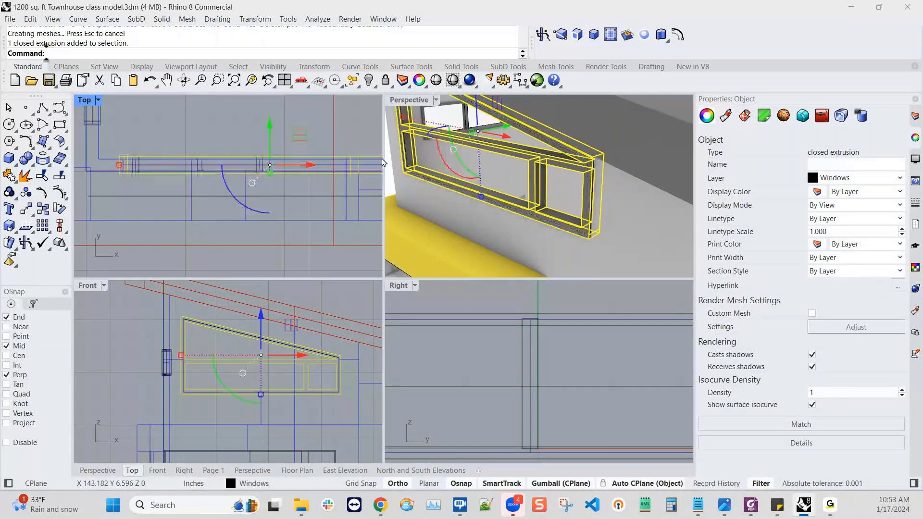
- Examine the new sloped window on the facade in perspective and check which objects lie at its opening
right_drag(433, 259, 594, 192)
scroll(594, 191, down, 2)
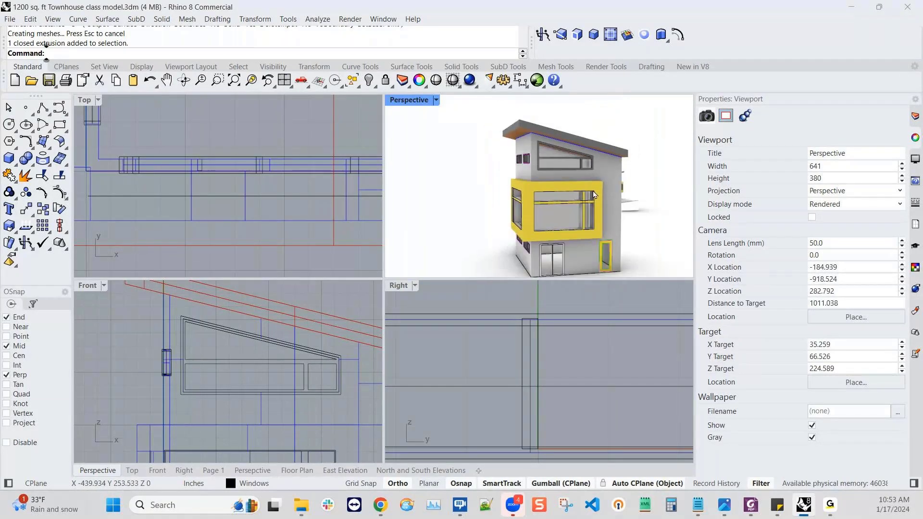
shift+right_drag(501, 192, 439, 183)
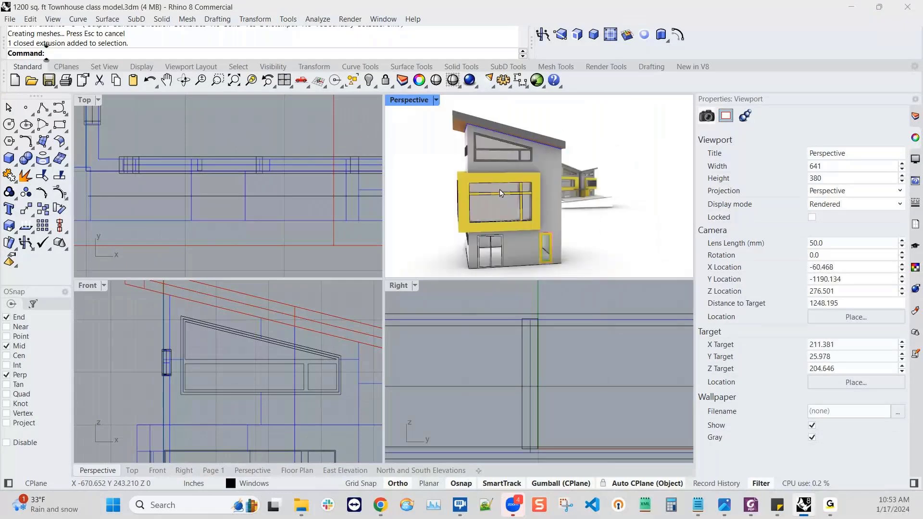
scroll(481, 123, up, 2)
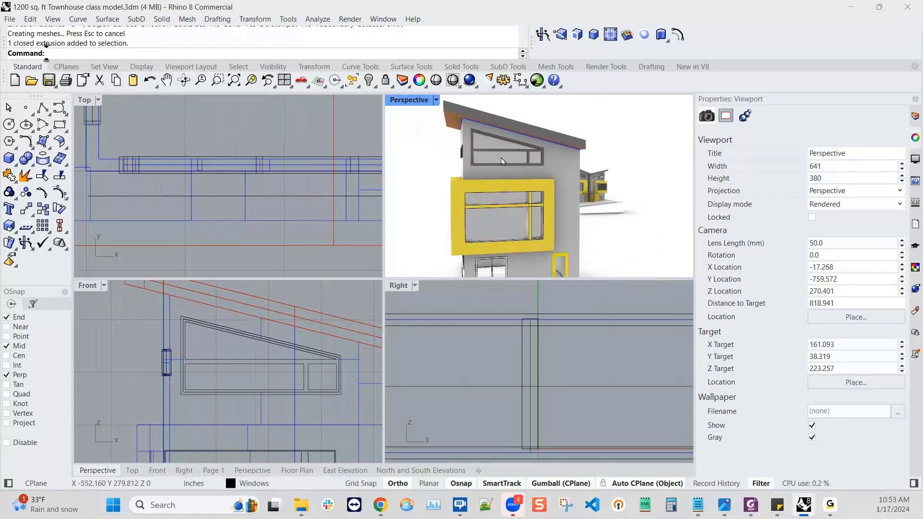
click(501, 158)
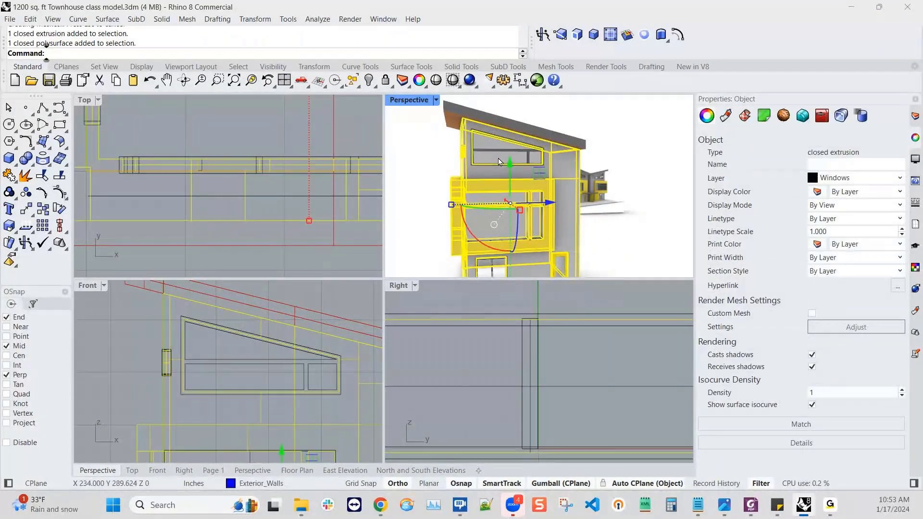
key(Escape)
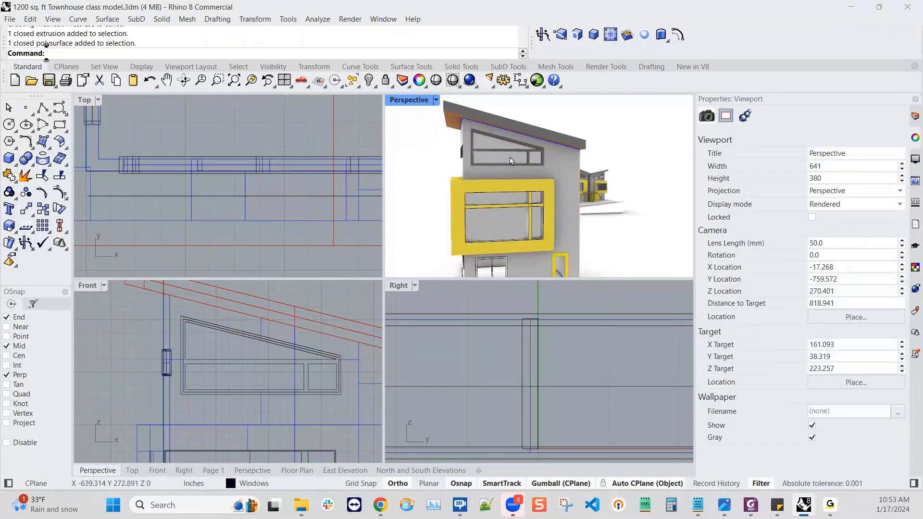
click(510, 158)
scroll(508, 160, up, 3)
key(Escape)
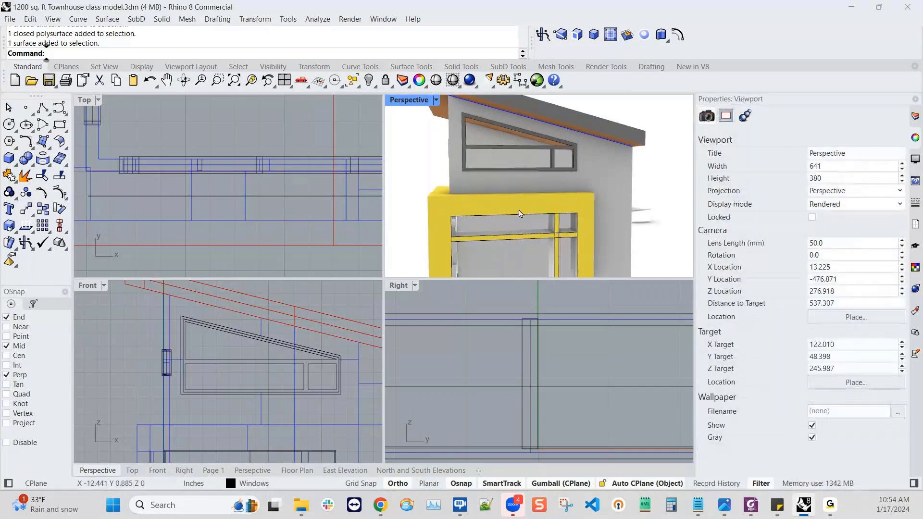
- Delete the reference picture of the townhouses standing behind and beside the model
scroll(519, 214, down, 2)
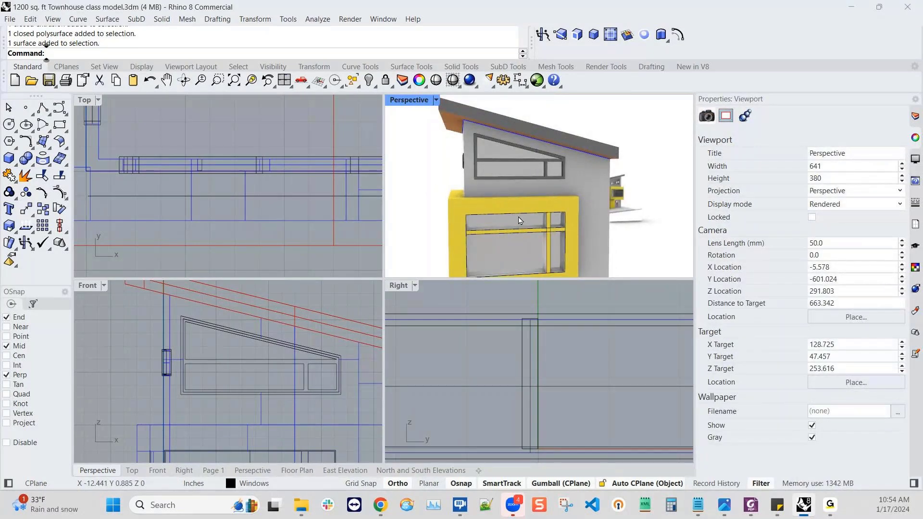
scroll(519, 220, down, 2)
scroll(553, 260, down, 2)
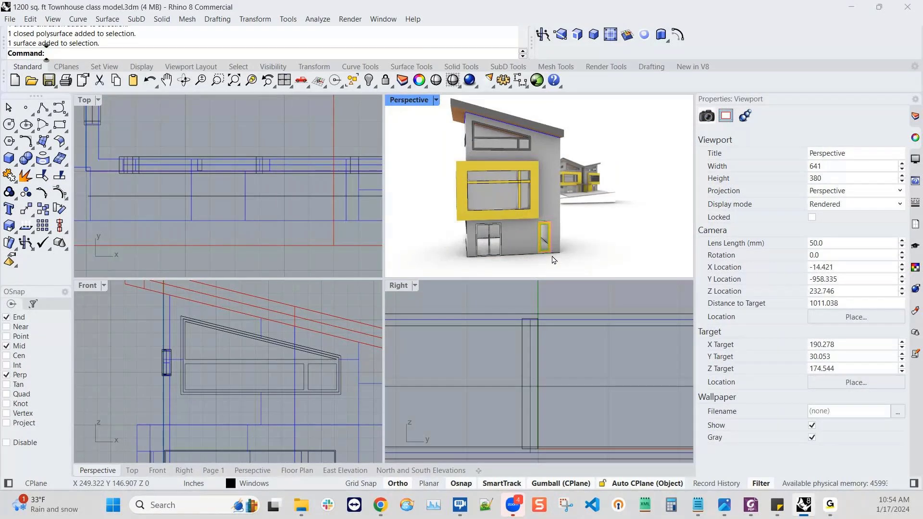
right_drag(553, 260, 618, 206)
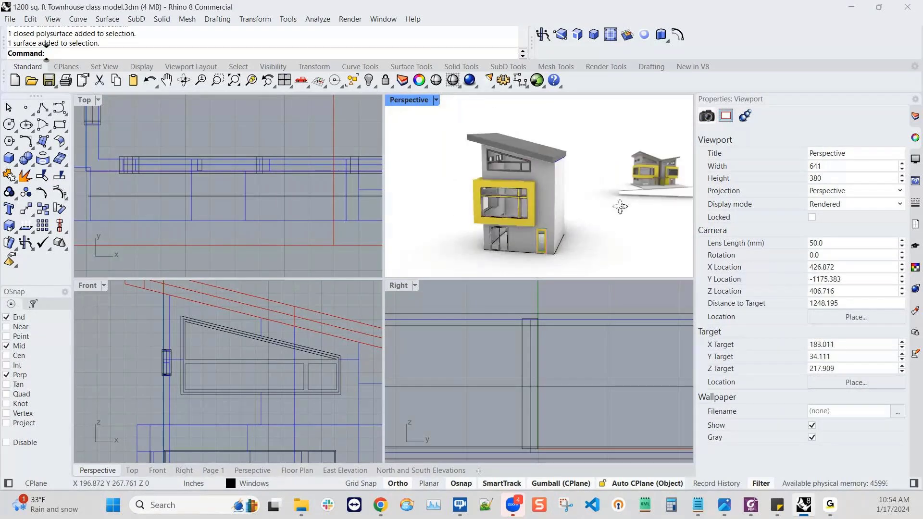
click(658, 172)
key(Delete)
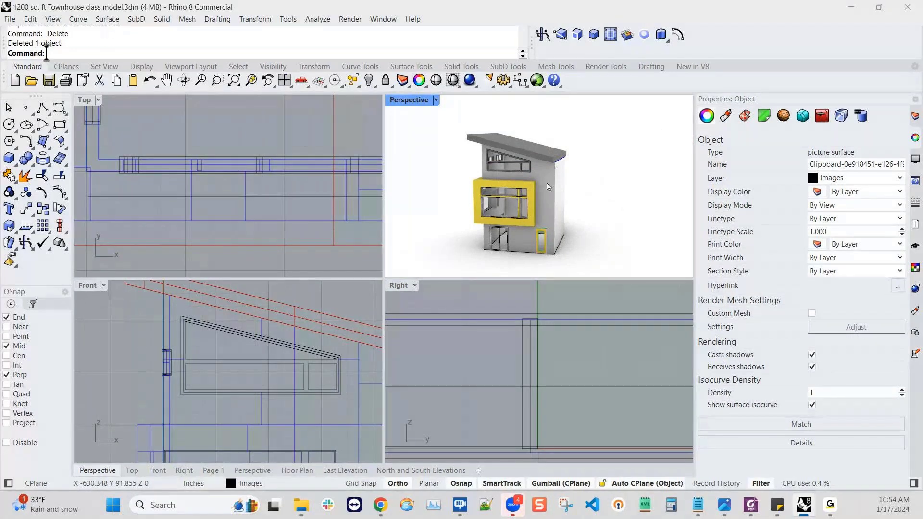
- Save the model and reopen 1200 sq. ft Townhouse class model.3dm from the recently used files
mouse_move(500, 221)
right_down()
mouse_move(531, 221)
mouse_move(493, 232)
right_up()
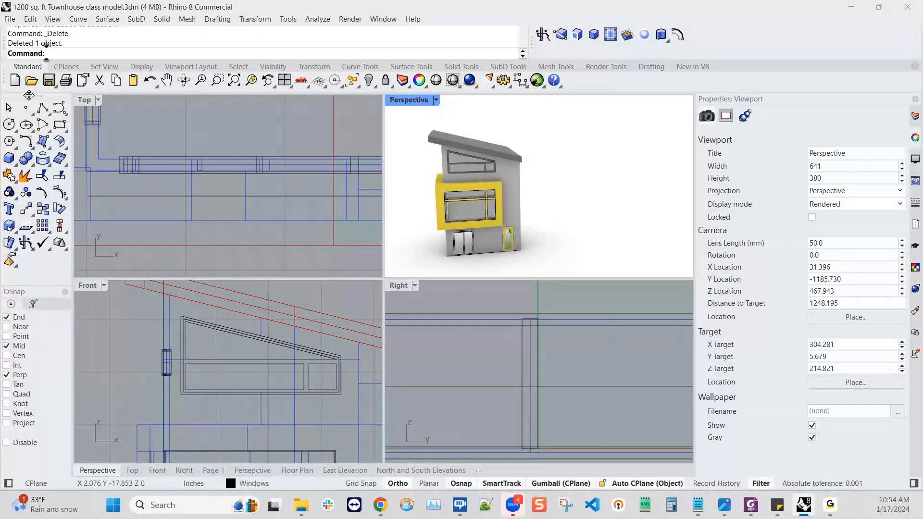
click(49, 80)
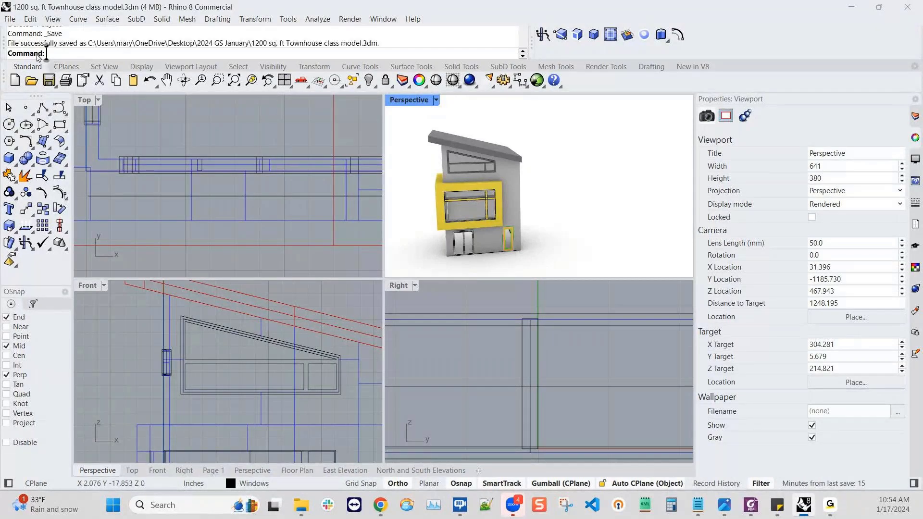
click(10, 19)
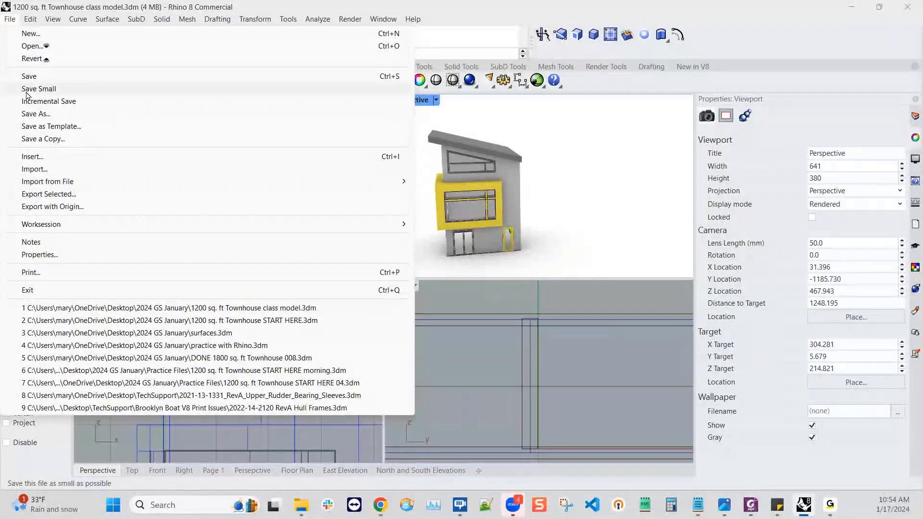
click(149, 321)
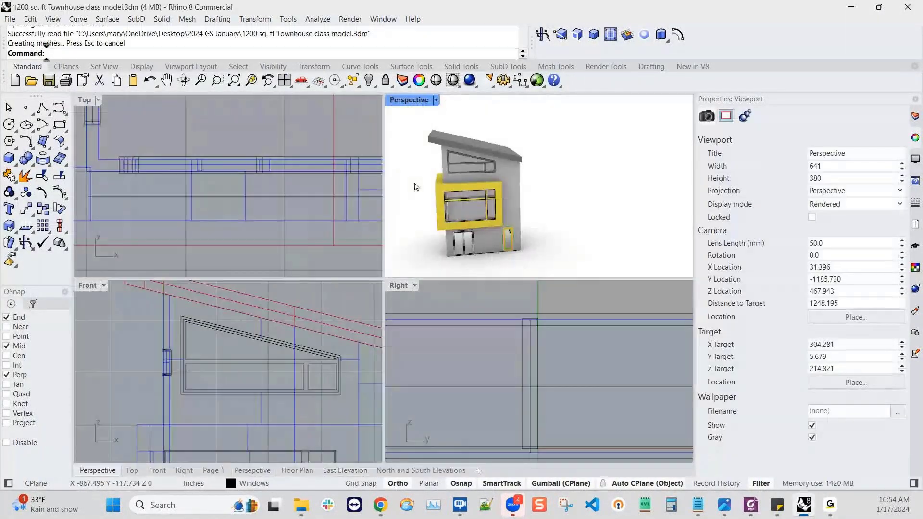
right_drag(536, 224, 539, 181)
scroll(465, 199, up, 3)
scroll(468, 200, down, 1)
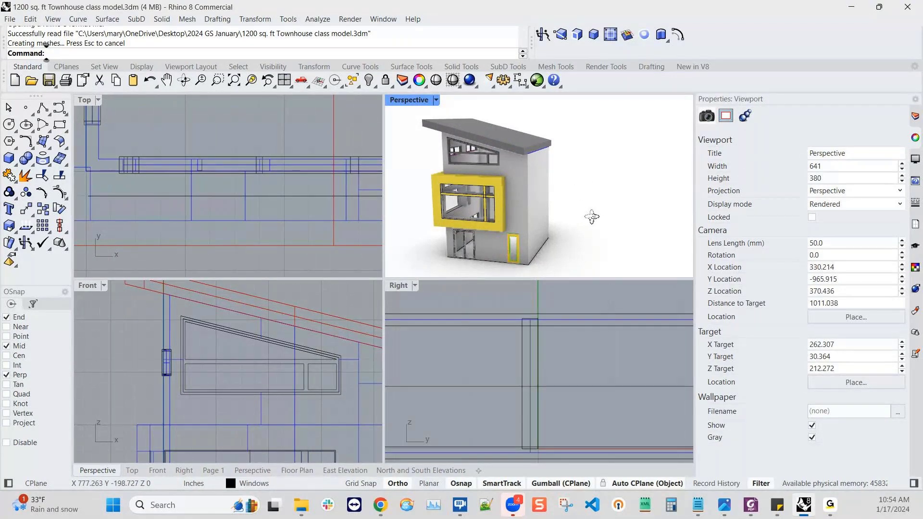
right_drag(592, 217, 579, 196)
scroll(579, 196, up, 2)
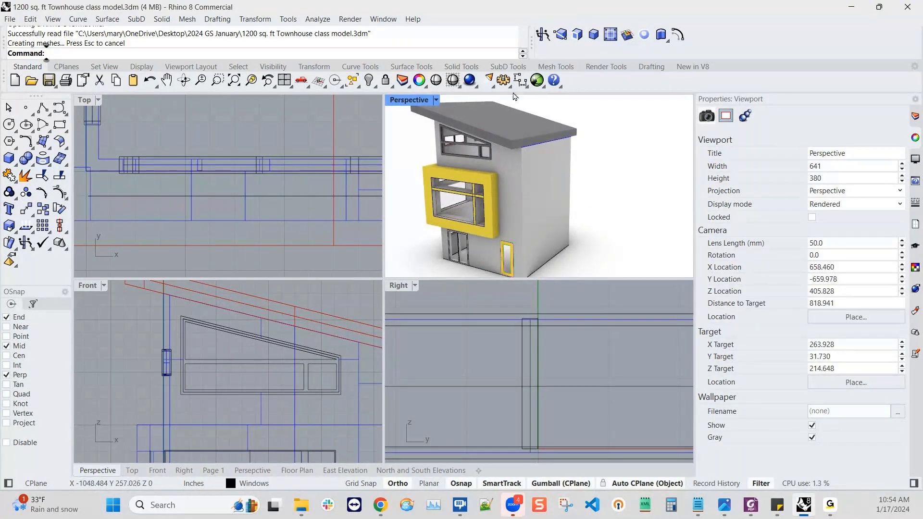
click(541, 145)
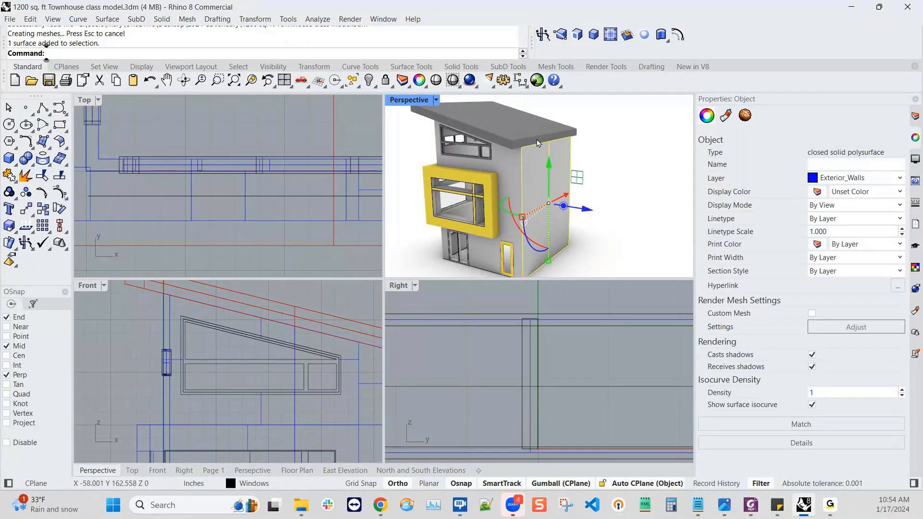
ctrl+shift+click(525, 145)
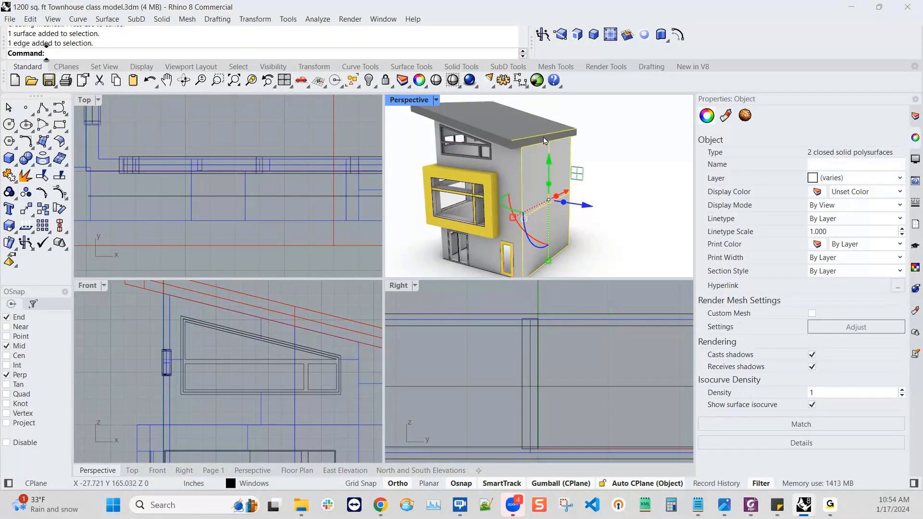
ctrl+shift+click(563, 139)
click(591, 175)
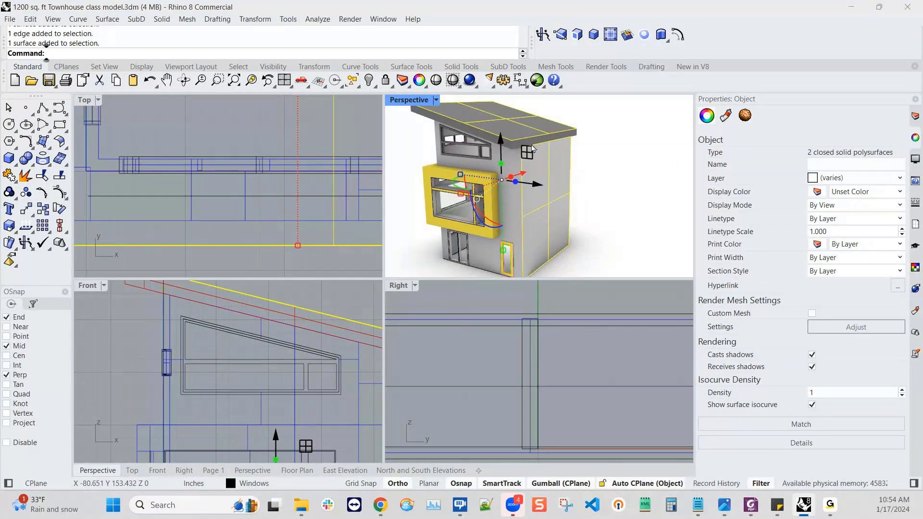
key(Escape)
- Extrude the house's outer side wall face and the roof's adjoining end face straight outward 18 inches as solids, keeping the originals
scroll(534, 151, up, 3)
scroll(541, 167, up, 2)
ctrl+shift+click(541, 168)
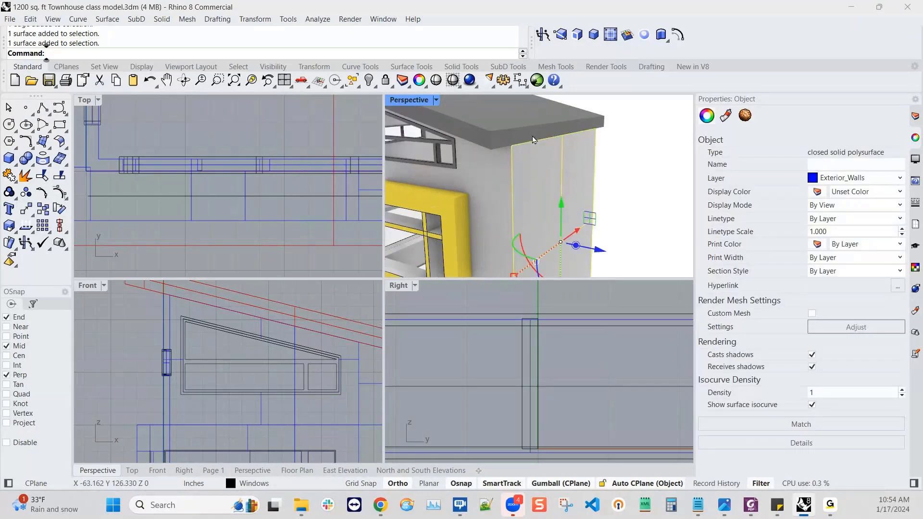
ctrl+shift+click(537, 139)
scroll(536, 139, down, 5)
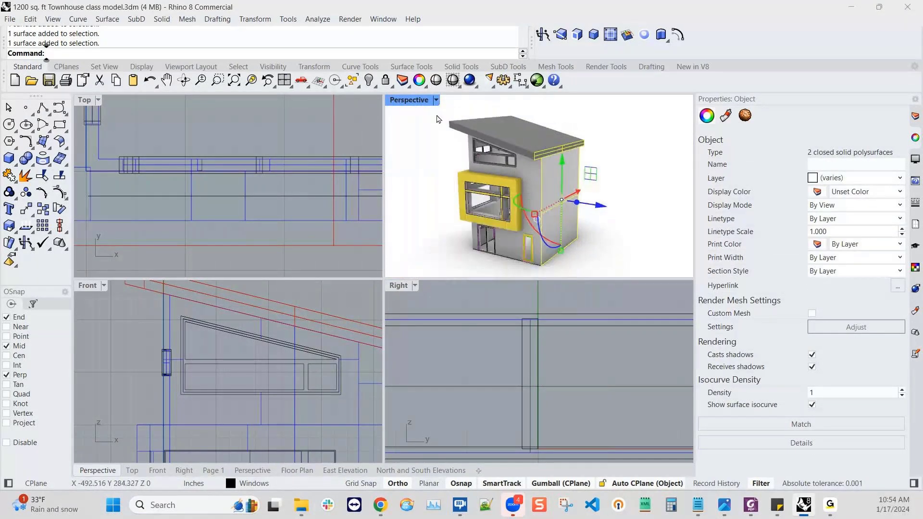
click(162, 19)
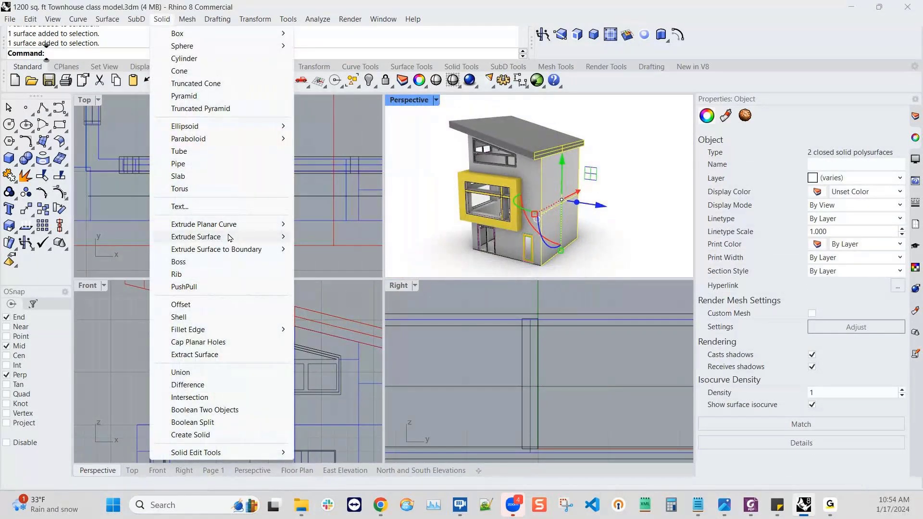
mouse_move(230, 238)
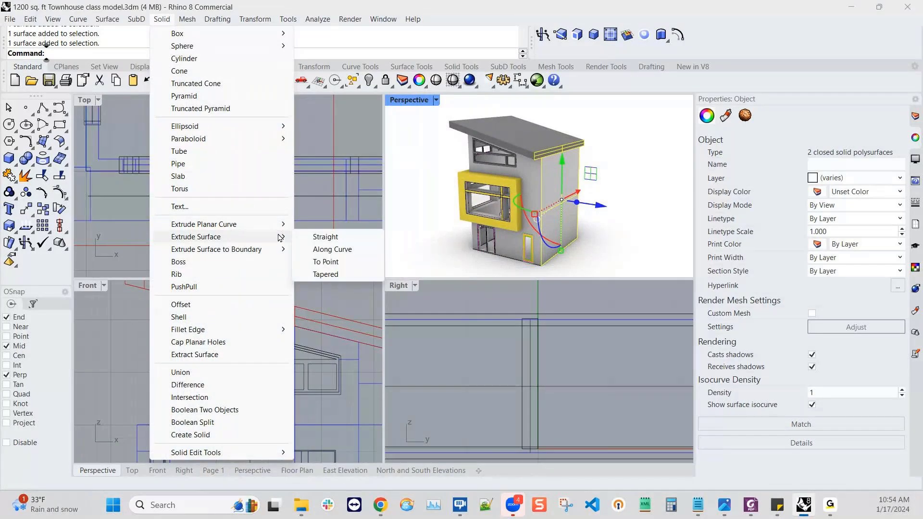
click(325, 236)
text(18)
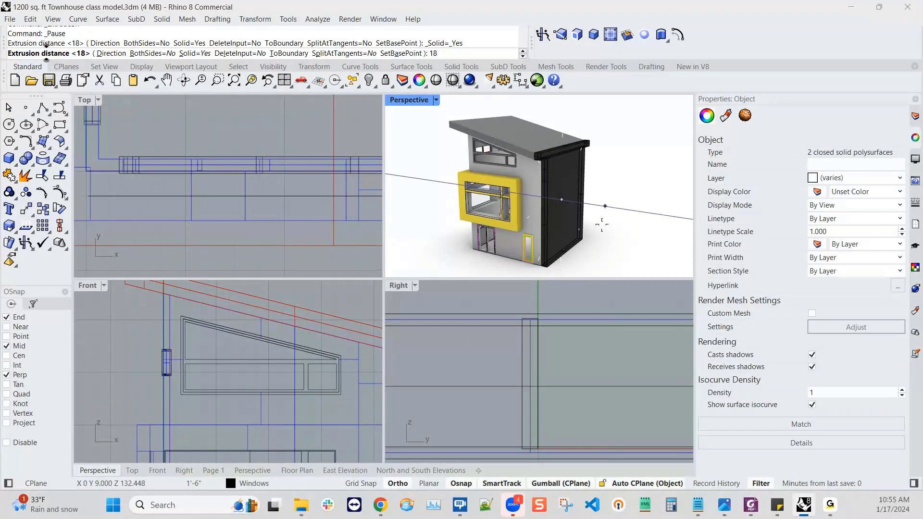
key(Return)
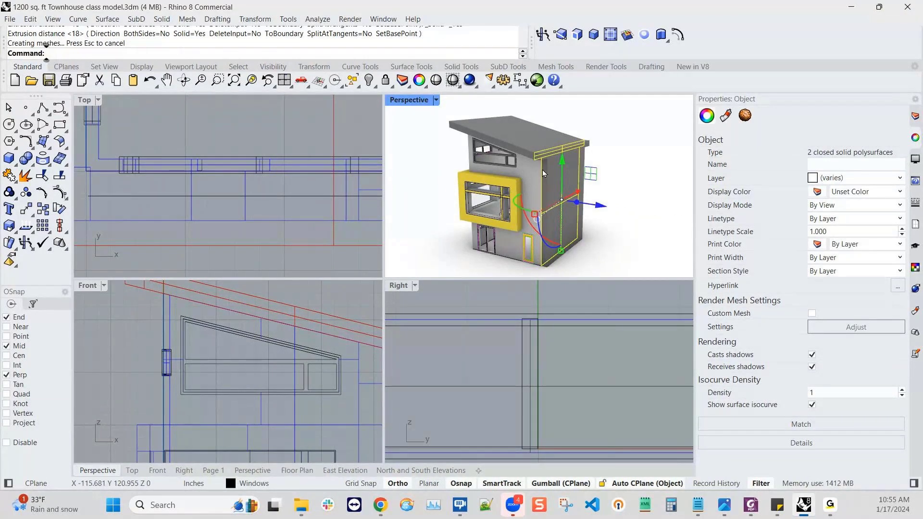
scroll(546, 174, up, 2)
key(Escape)
- Examine the new side wall and roof-end extrusions in perspective and plan
right_drag(553, 182, 539, 250)
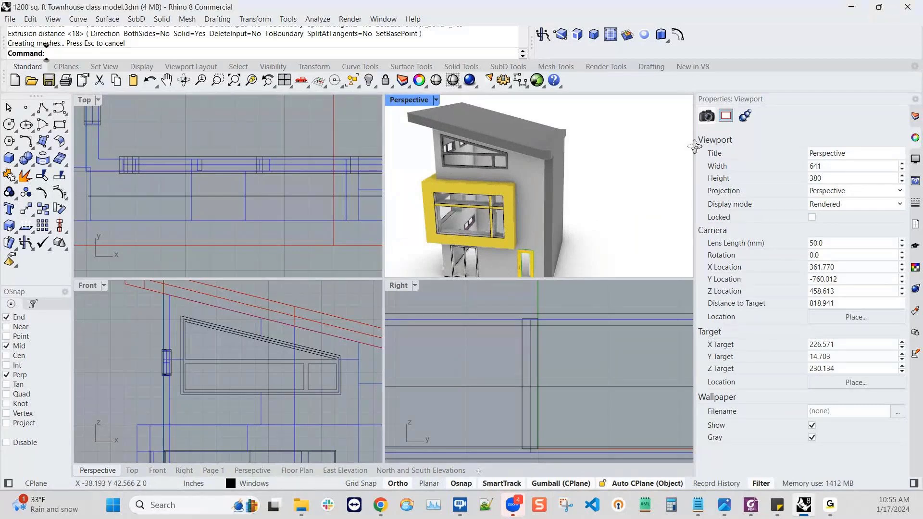
scroll(502, 216, down, 2)
right_drag(541, 207, 545, 229)
scroll(545, 229, up, 2)
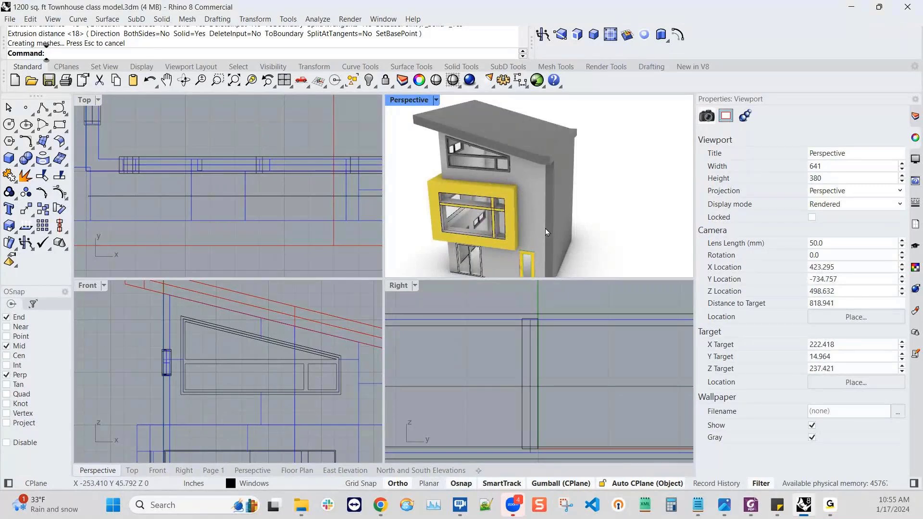
scroll(277, 221, down, 2)
scroll(279, 221, down, 1)
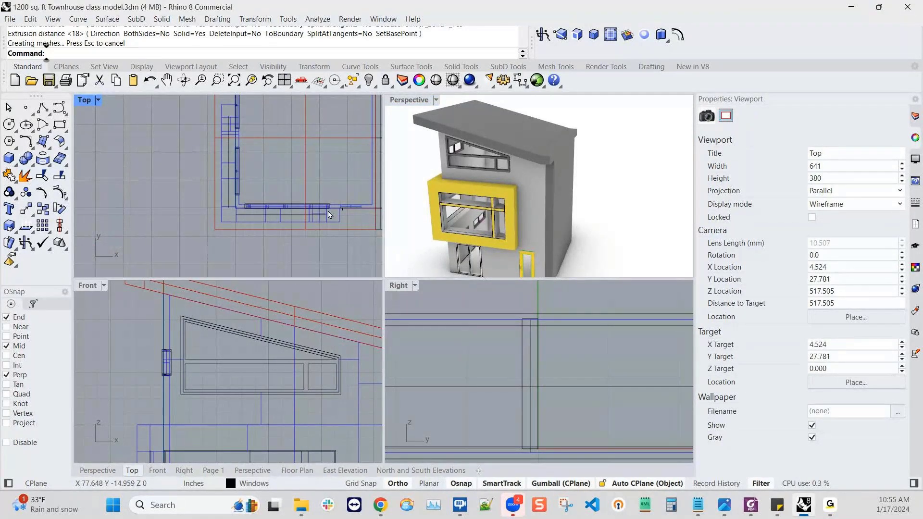
scroll(336, 189, down, 3)
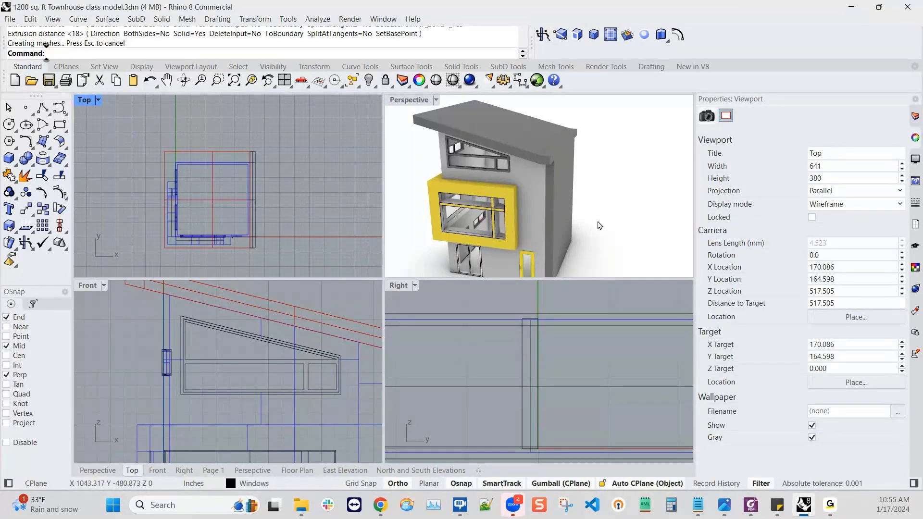
right_drag(598, 222, 241, 193)
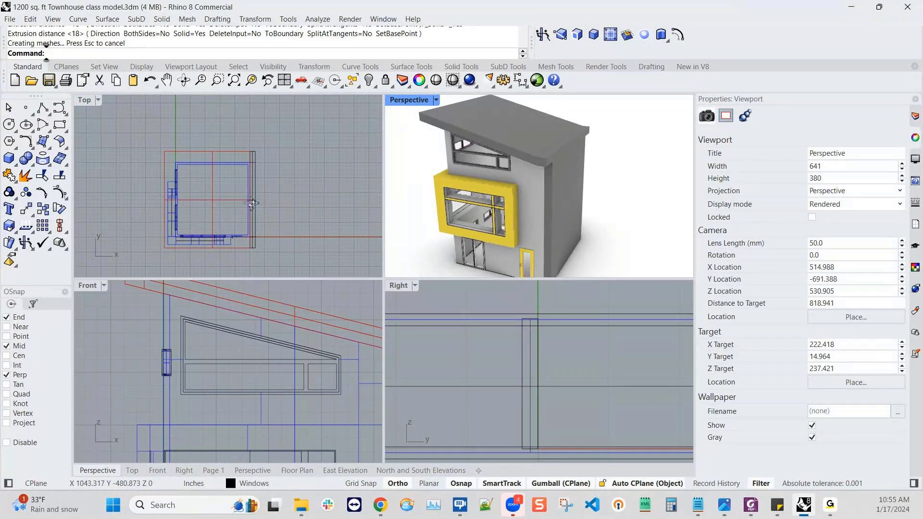
click(343, 181)
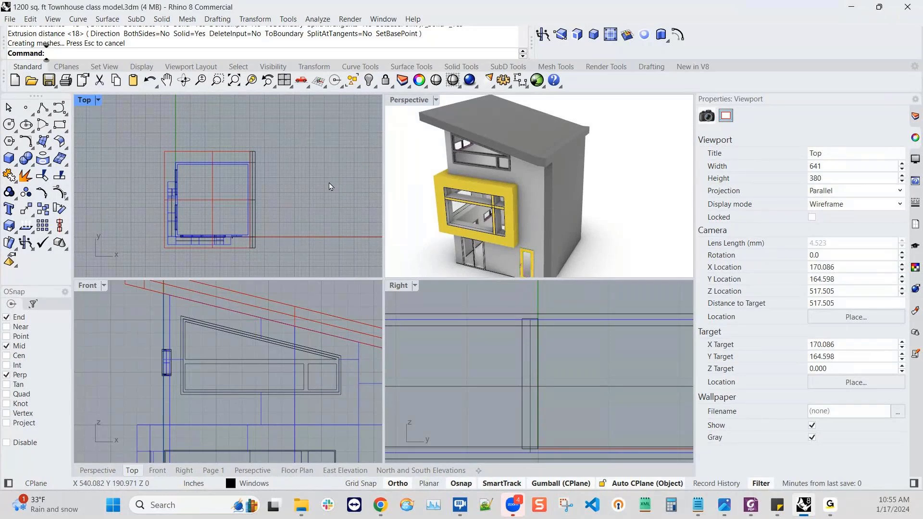
right_drag(514, 208, 538, 254)
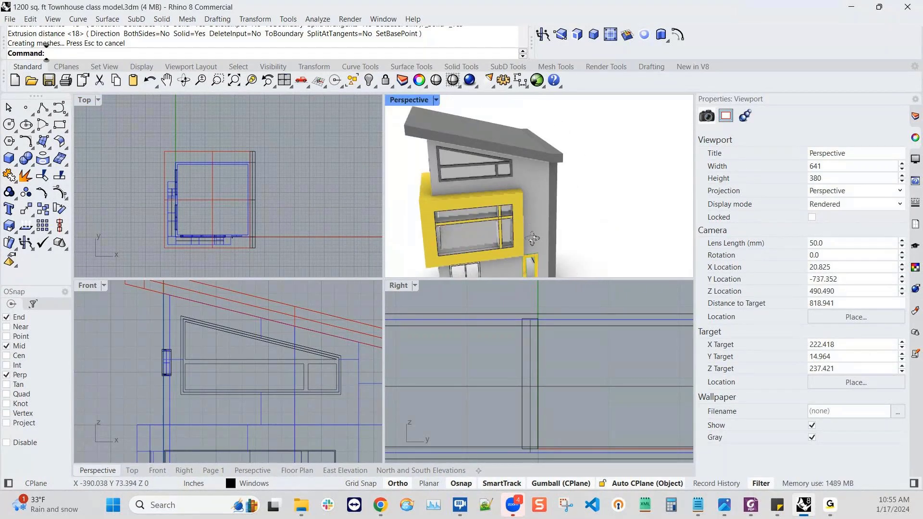
scroll(482, 166, down, 2)
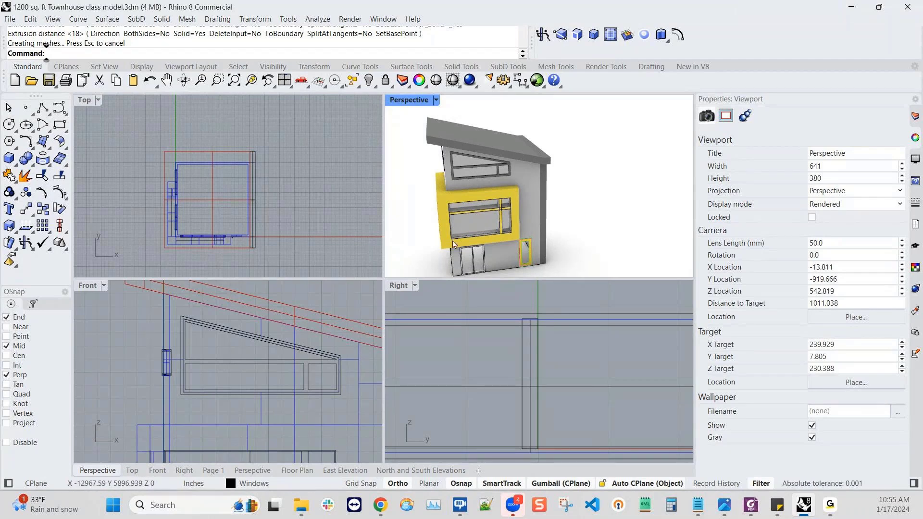
- Mirror a copy of the house in plan, leaving out the new side extrusions, about the vertical midline of those extrusions
click(152, 143)
drag(152, 144, 235, 254)
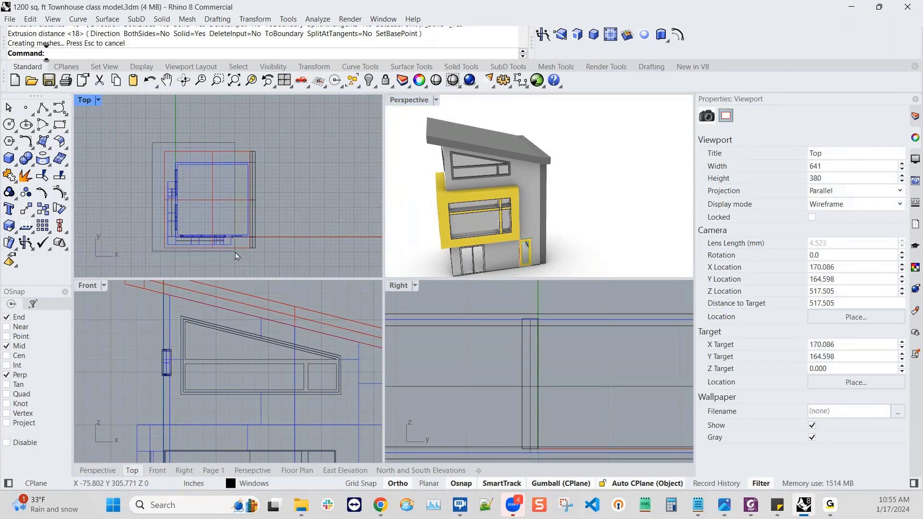
drag(149, 139, 253, 261)
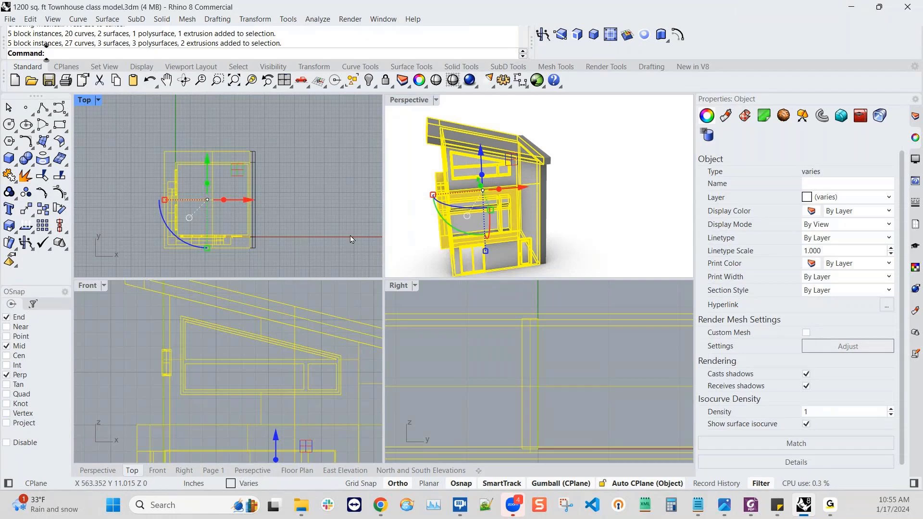
scroll(246, 255, up, 2)
scroll(249, 255, up, 2)
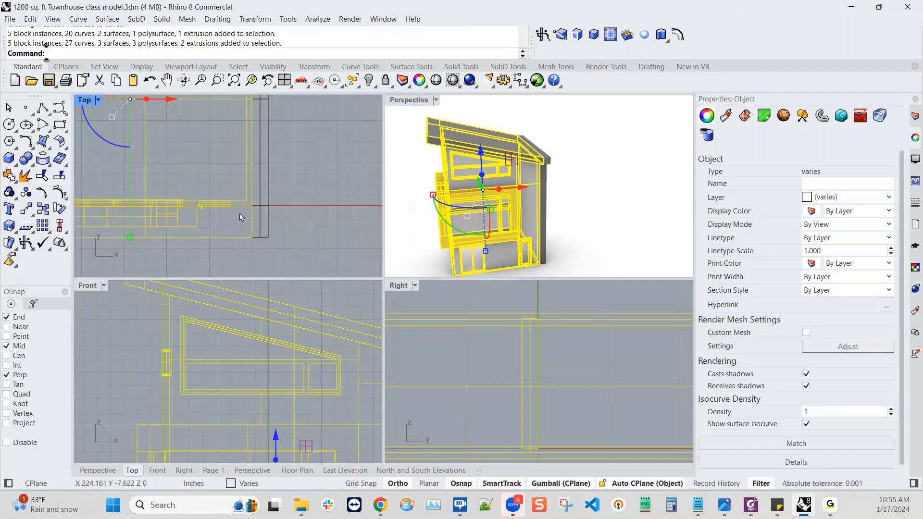
click(268, 20)
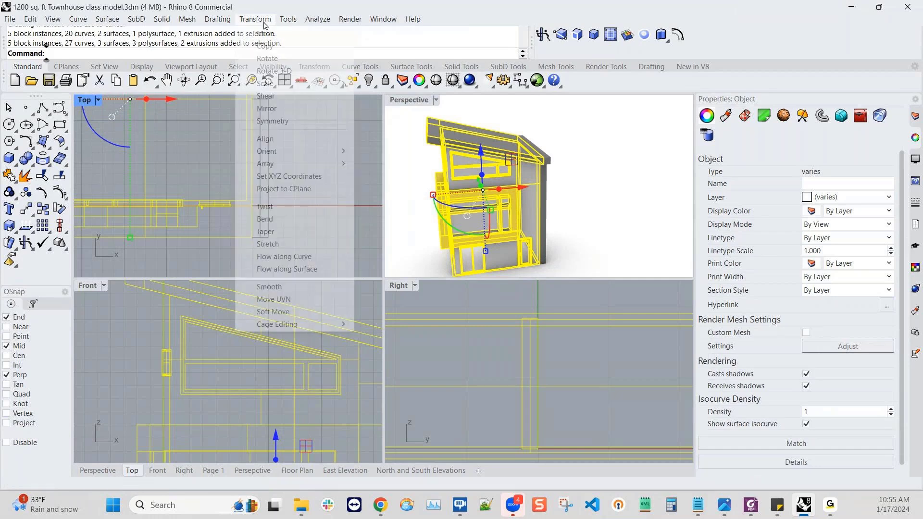
click(277, 110)
click(260, 237)
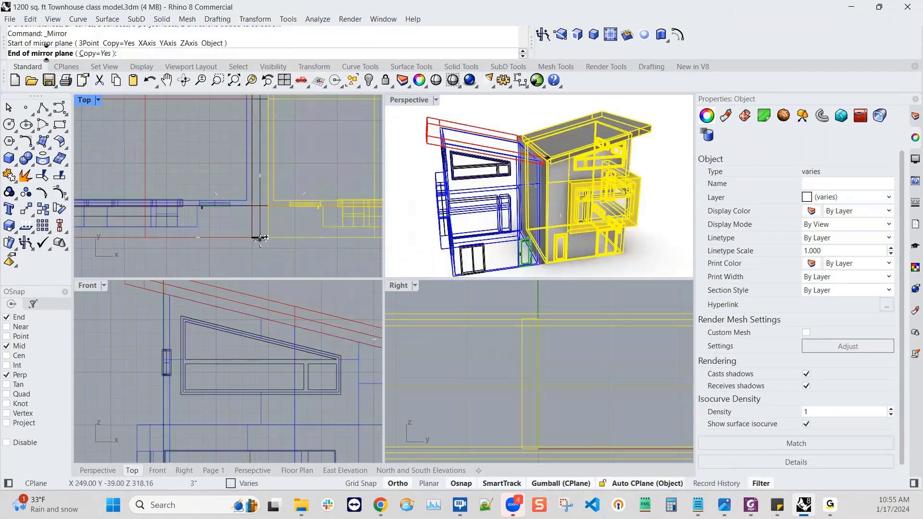
click(259, 264)
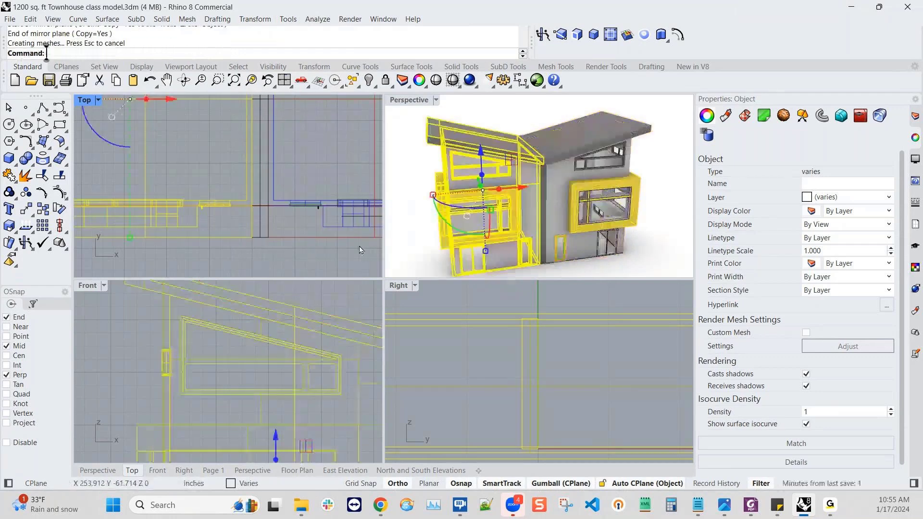
click(629, 236)
- Examine the mirrored pair of townhouses and their shared wall in perspective
scroll(581, 234, up, 2)
scroll(582, 234, up, 1)
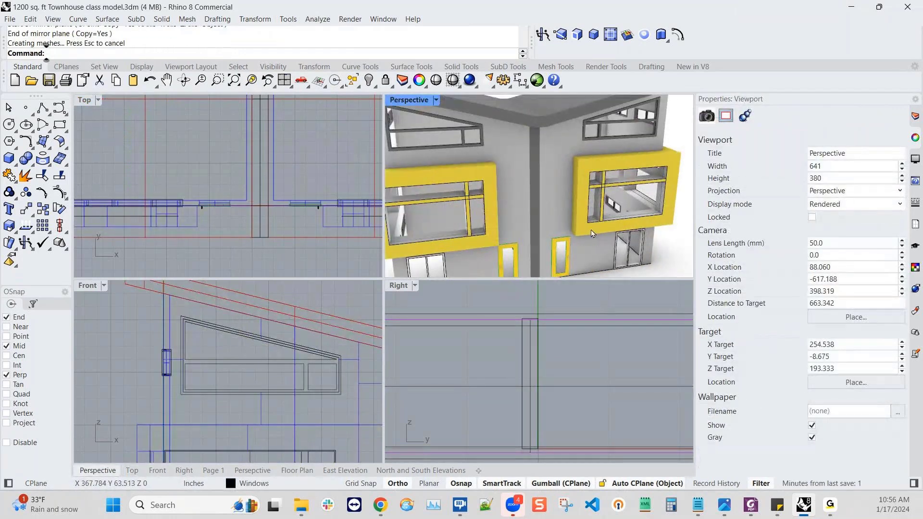
right_drag(597, 245, 583, 222)
scroll(595, 235, down, 1)
scroll(595, 235, down, 2)
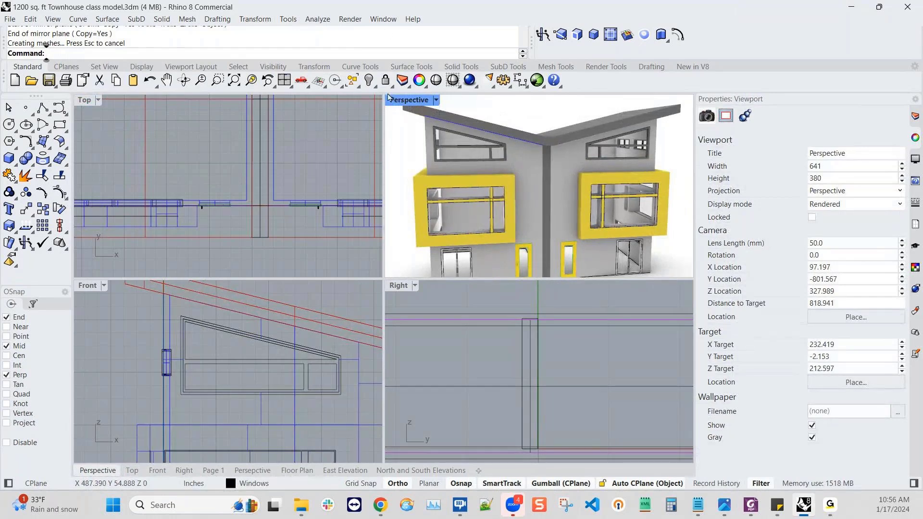
- Show the duplex in a full-size perspective view with Shaded display and turn off automatic construction-plane alignment
double_click(421, 101)
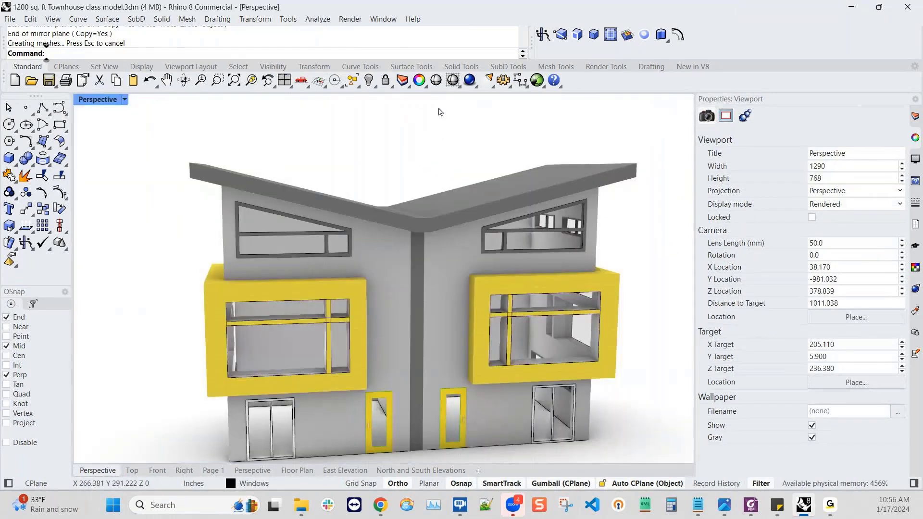
scroll(389, 306, down, 2)
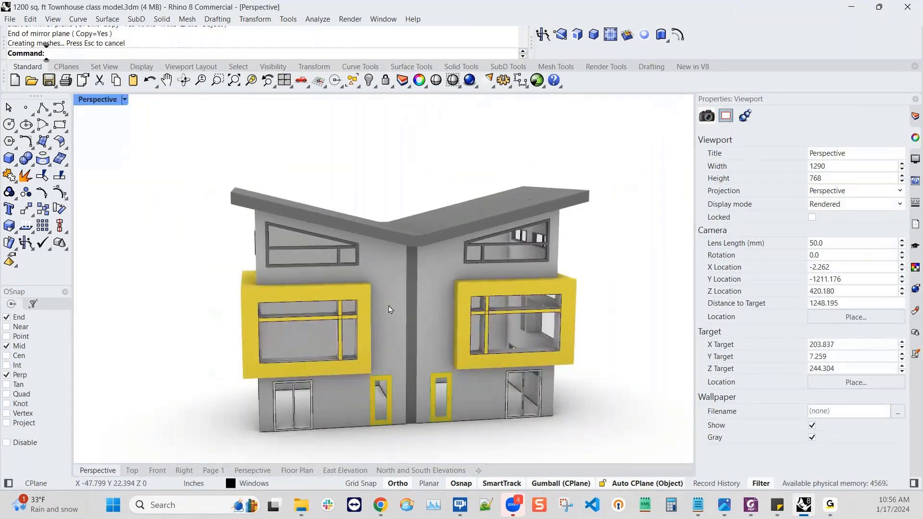
scroll(127, 109, up, 2)
click(124, 99)
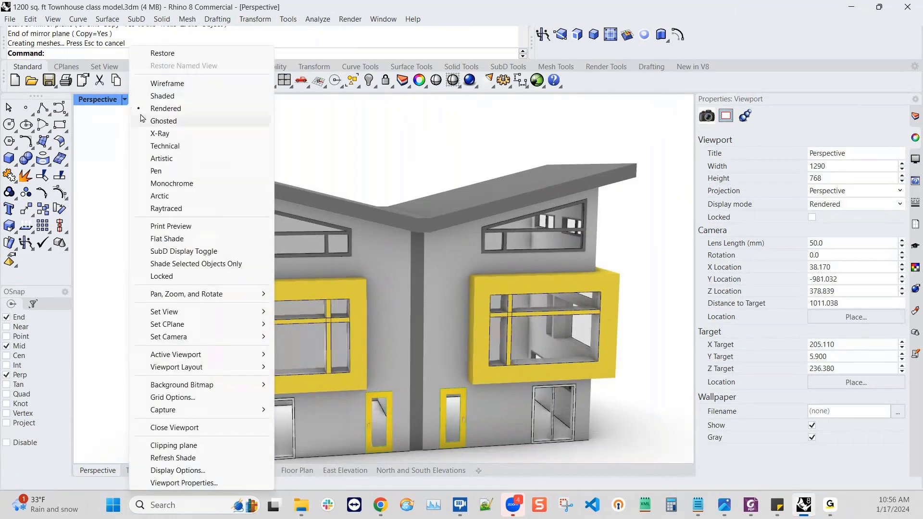
click(171, 98)
shift+right_drag(499, 402, 476, 359)
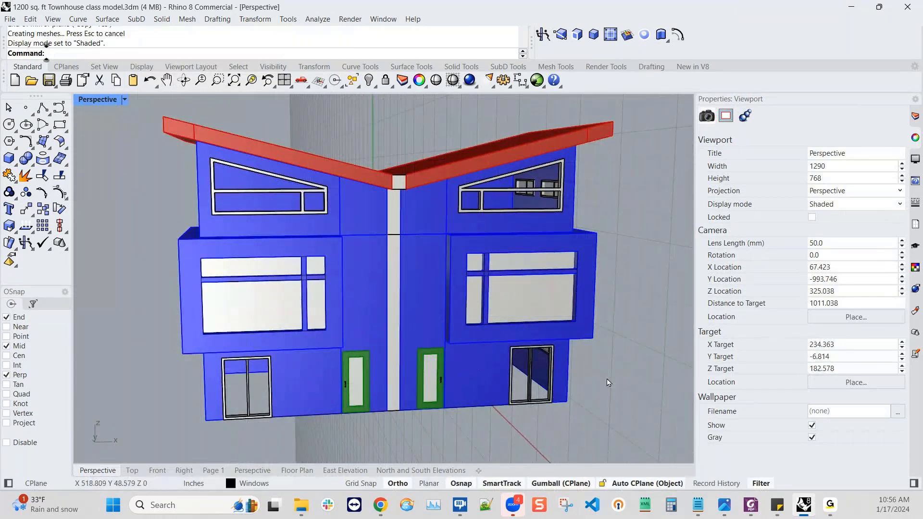
scroll(607, 379, down, 2)
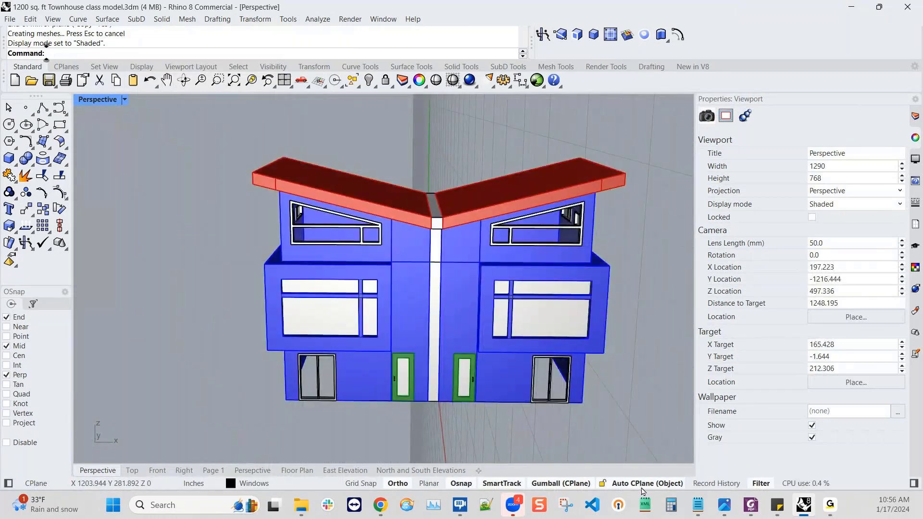
click(643, 483)
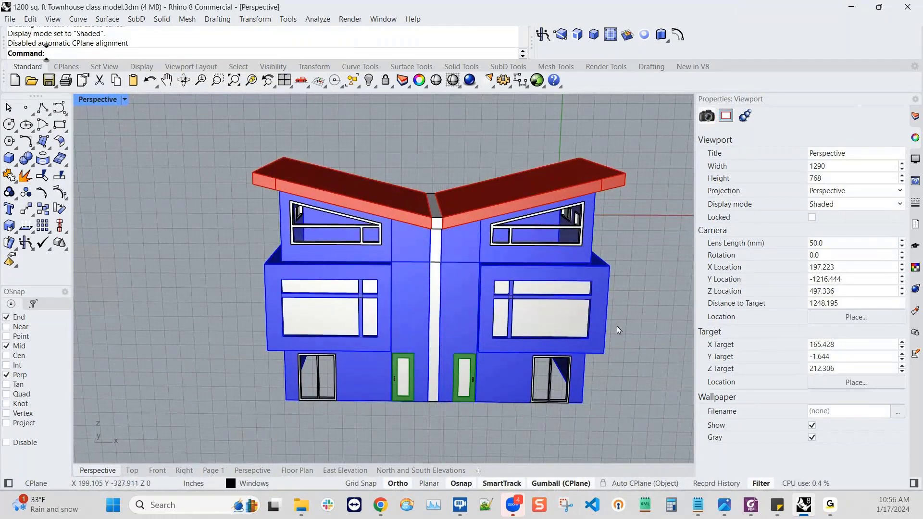
- Split the underside face of the right house's projecting window box along a crosswise U-direction isocurve between the front door and sliding door
right_drag(609, 335, 572, 314)
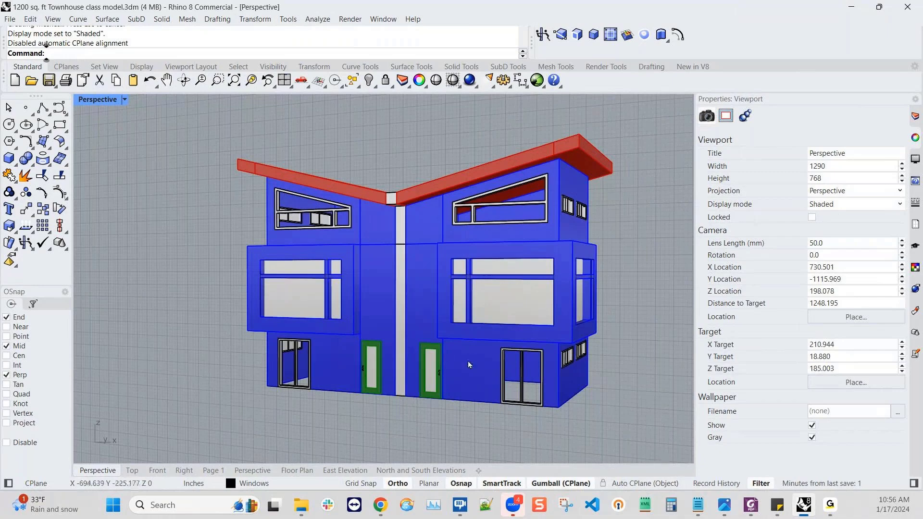
right_drag(469, 362, 478, 339)
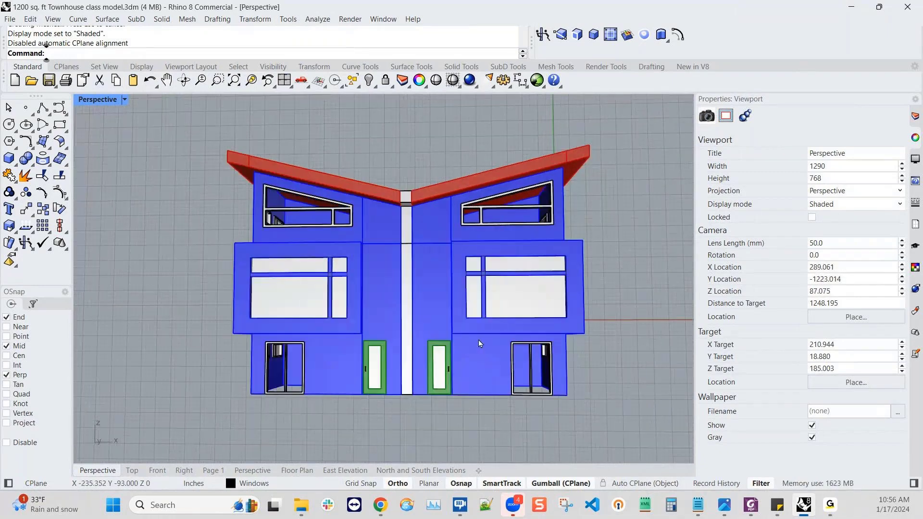
scroll(485, 333, up, 2)
scroll(487, 335, up, 2)
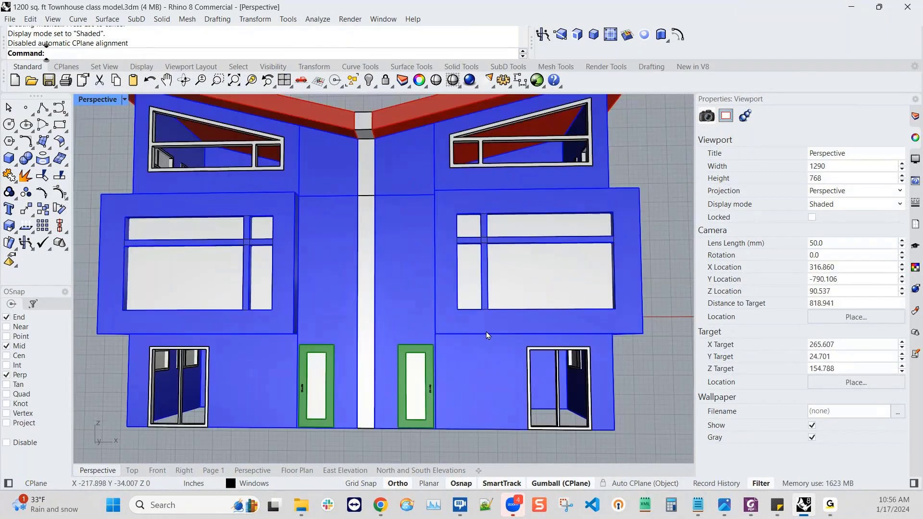
scroll(480, 351, up, 2)
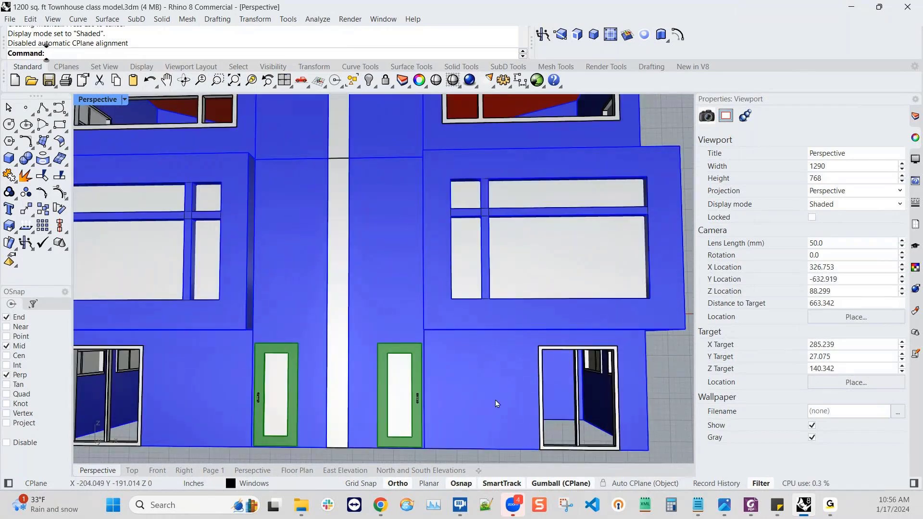
right_drag(515, 400, 516, 378)
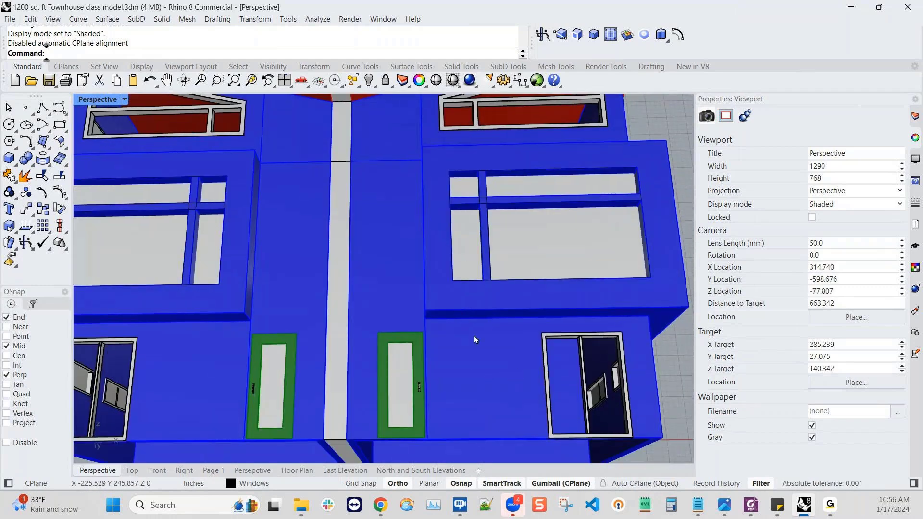
scroll(526, 325, up, 2)
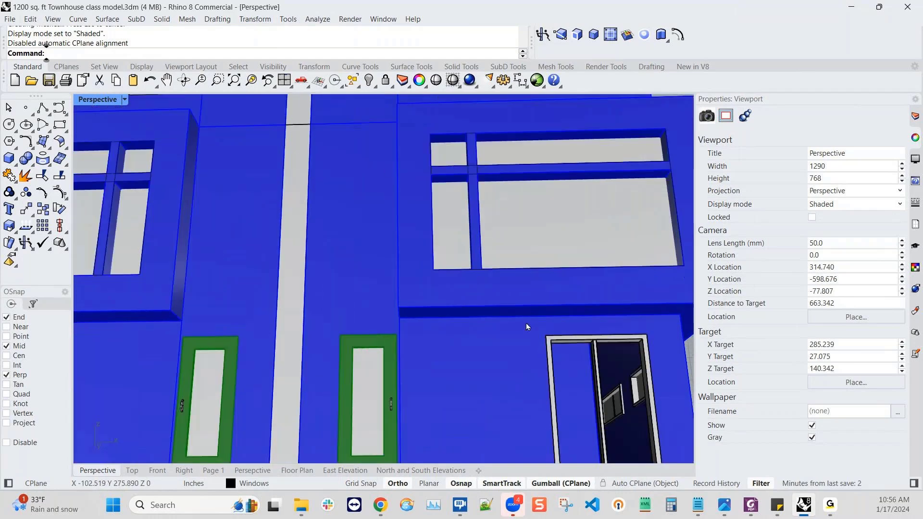
shift+right_drag(506, 358, 494, 304)
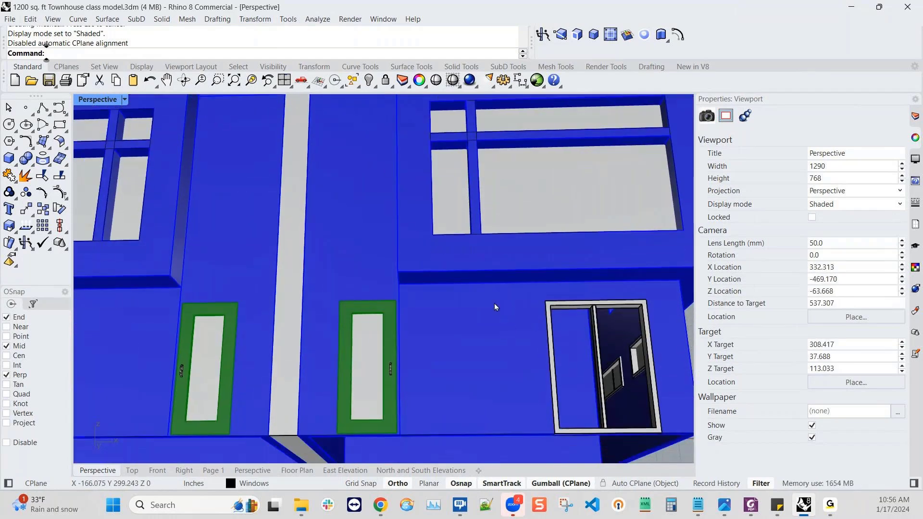
click(561, 36)
click(511, 278)
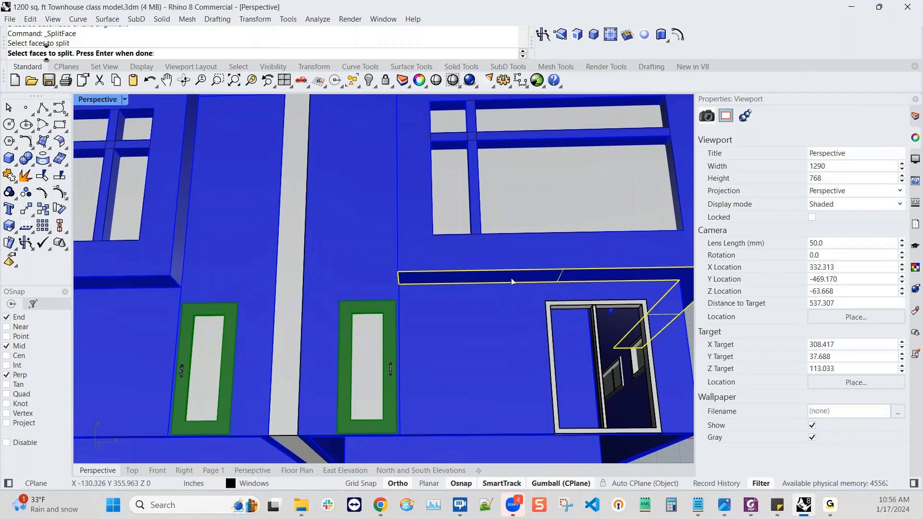
key(Return)
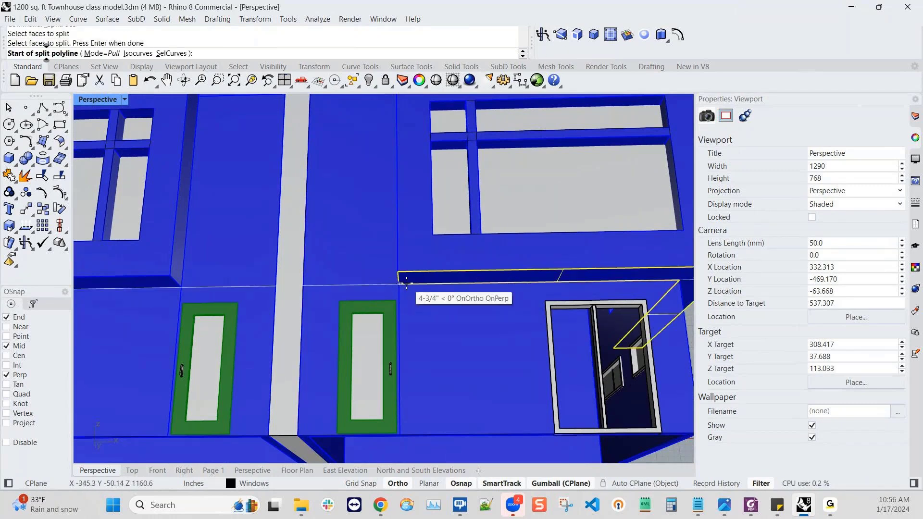
click(138, 53)
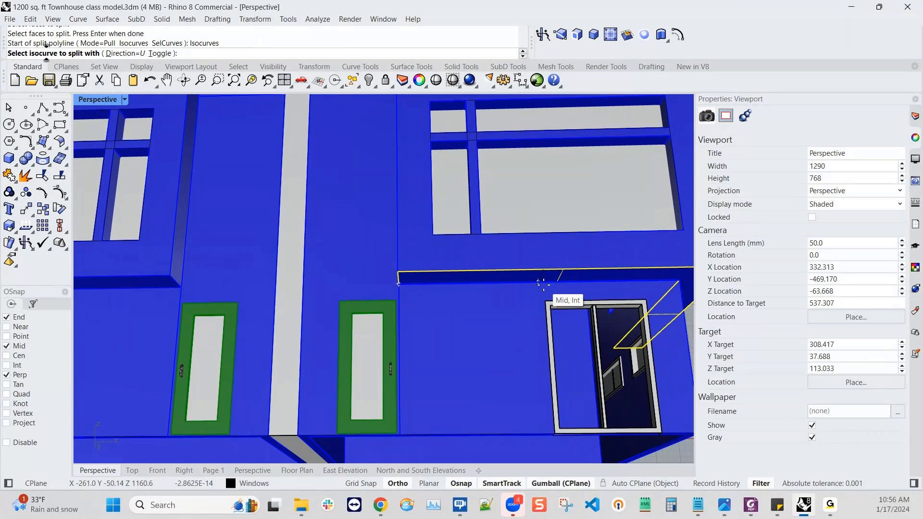
scroll(539, 283, up, 2)
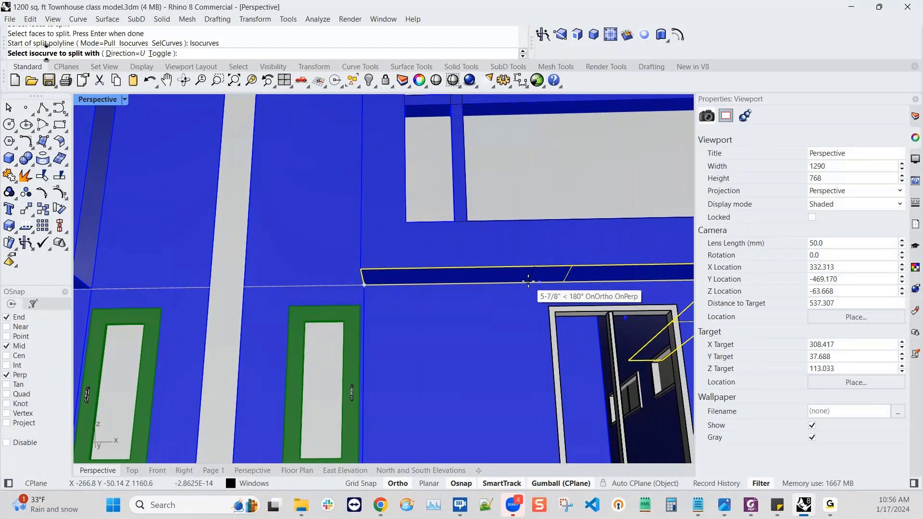
click(528, 282)
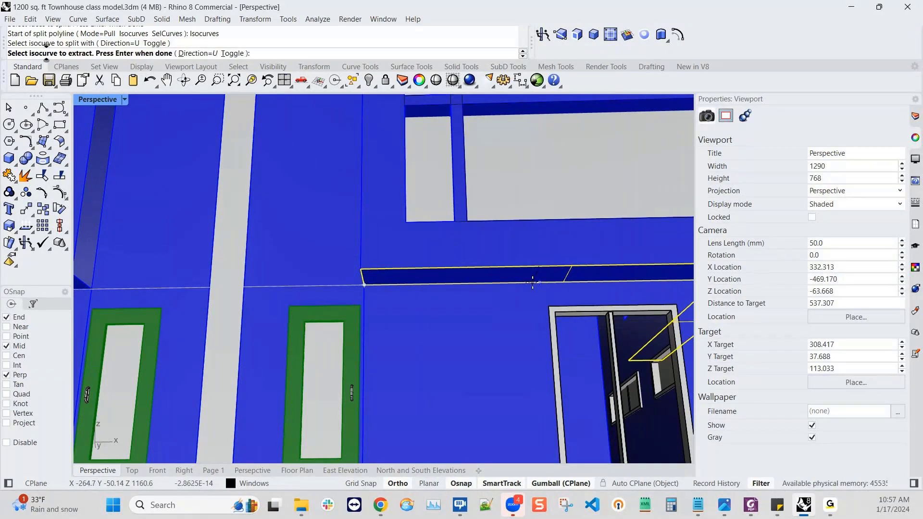
key(Return)
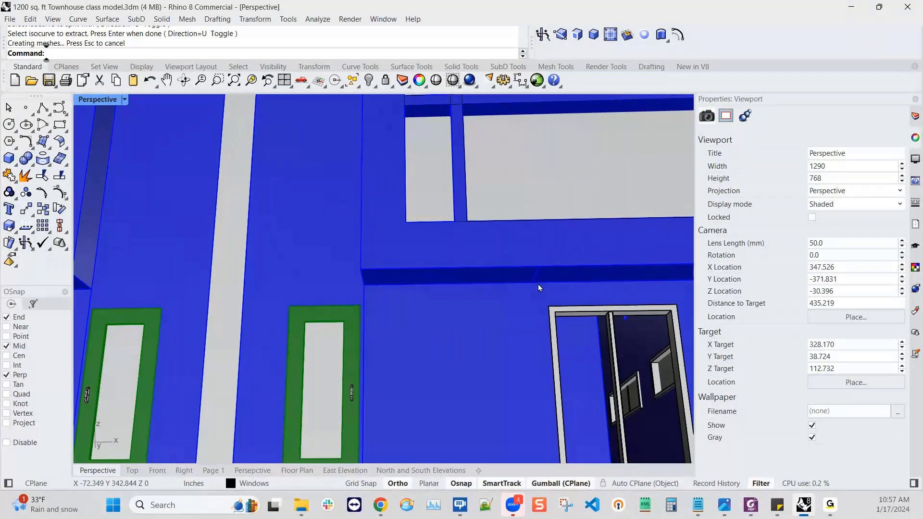
- Move the inner side face of the right house's window box toward its window in two successive horizontal shifts
scroll(538, 284, down, 5)
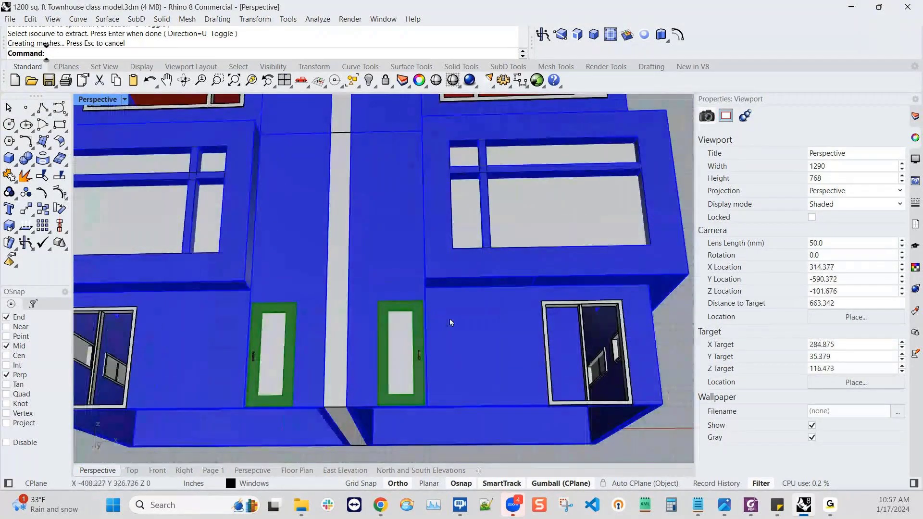
right_drag(450, 320, 481, 332)
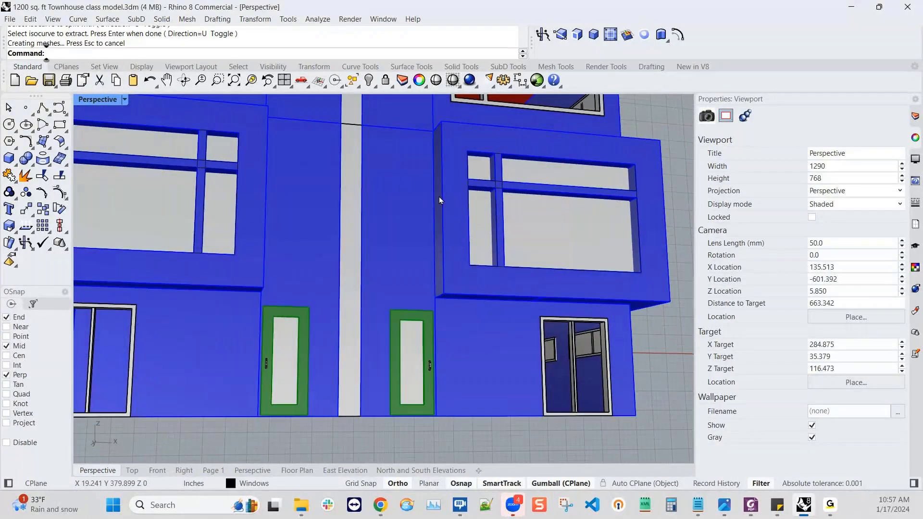
ctrl+shift+click(440, 197)
scroll(444, 222, up, 3)
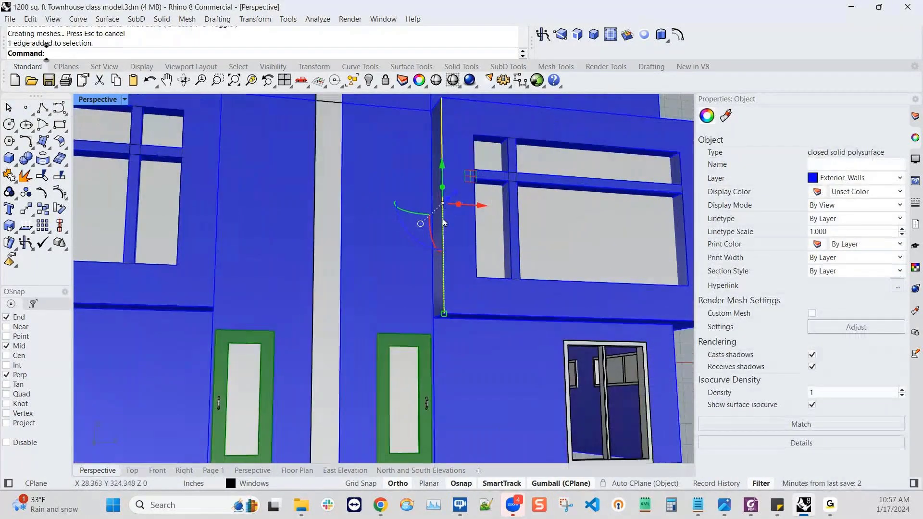
key(Escape)
ctrl+shift+click(434, 285)
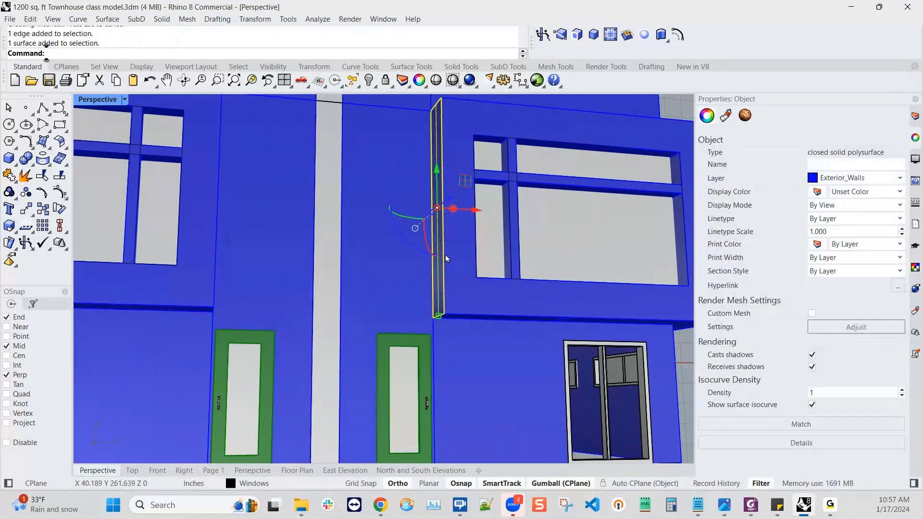
click(460, 214)
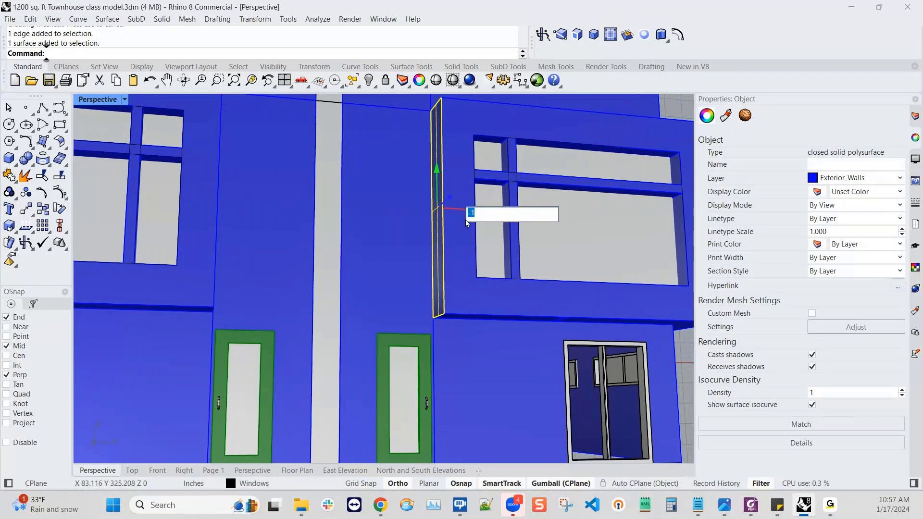
key(Return)
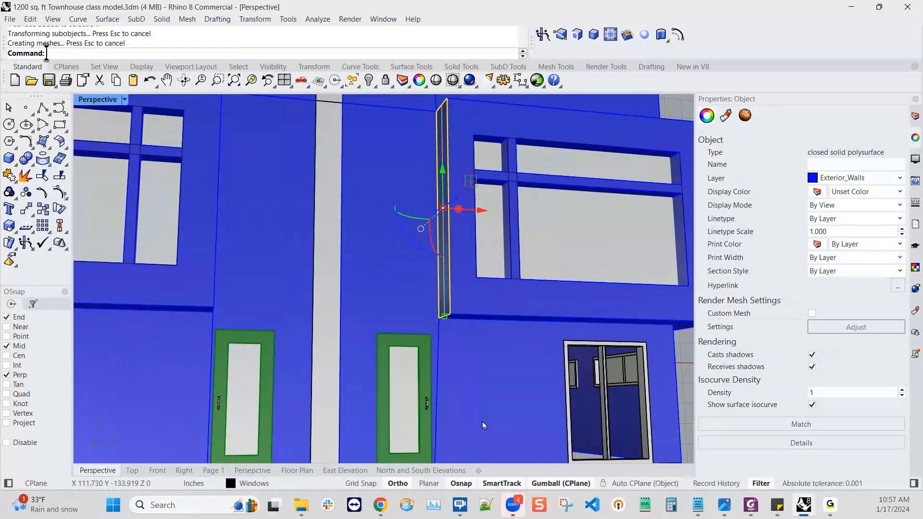
click(471, 213)
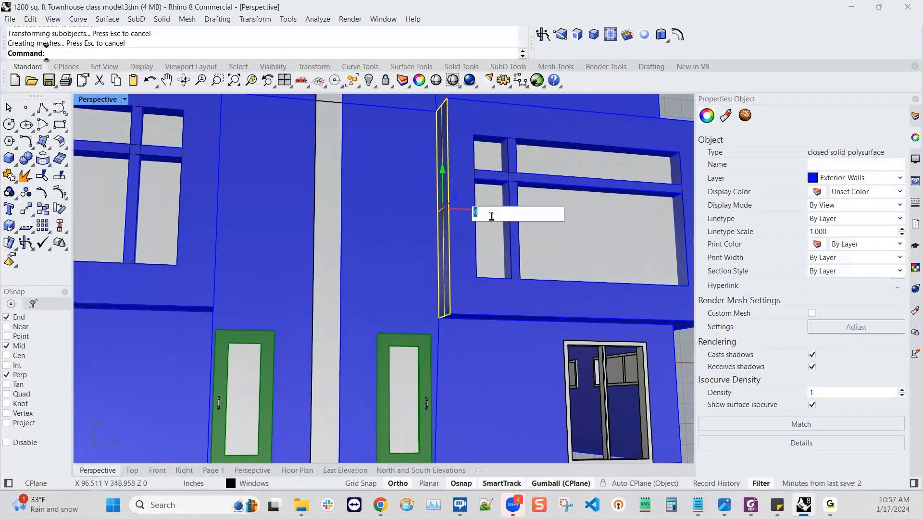
key(Return)
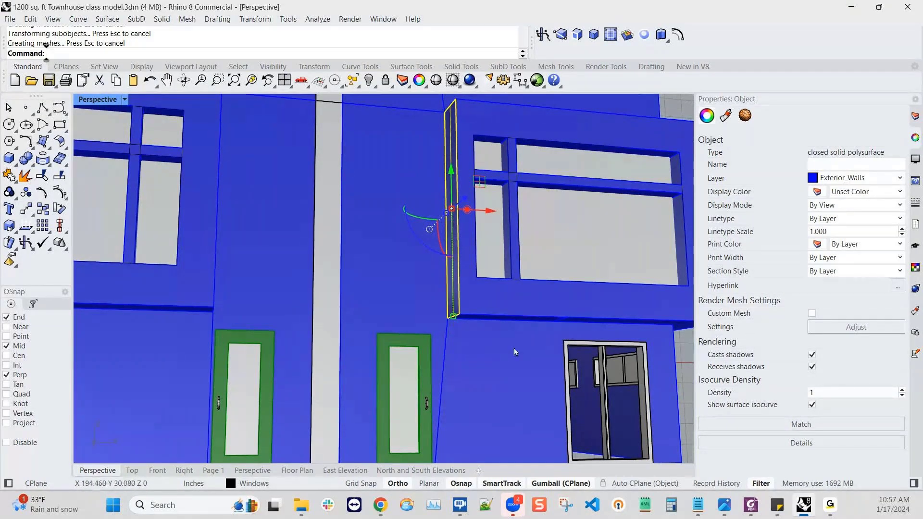
key(Escape)
- Extrude the inner part of the window box's split underside straight down to the base of the ground-floor wall
right_drag(514, 348, 491, 356)
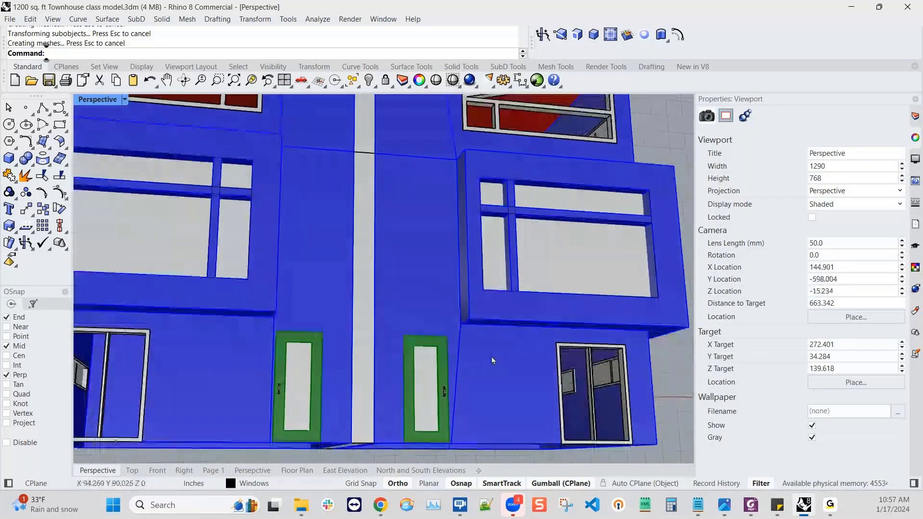
scroll(510, 329, up, 2)
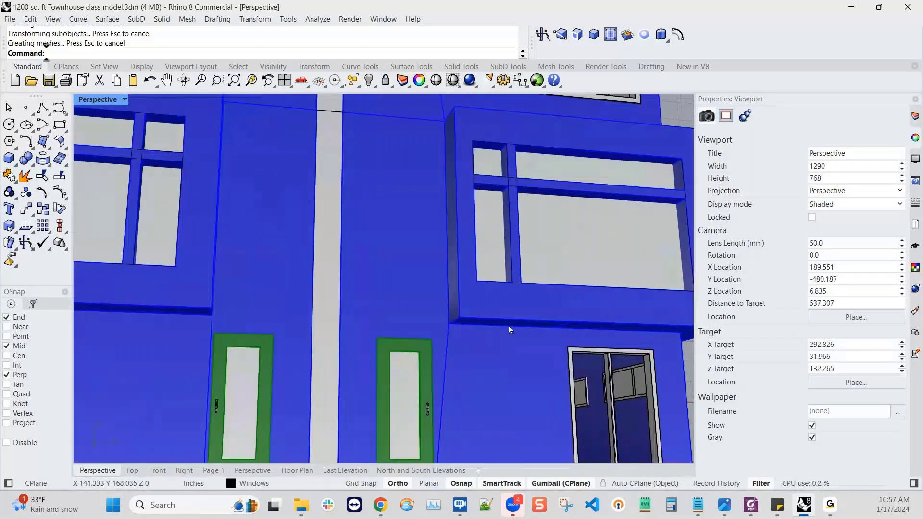
scroll(508, 325, up, 2)
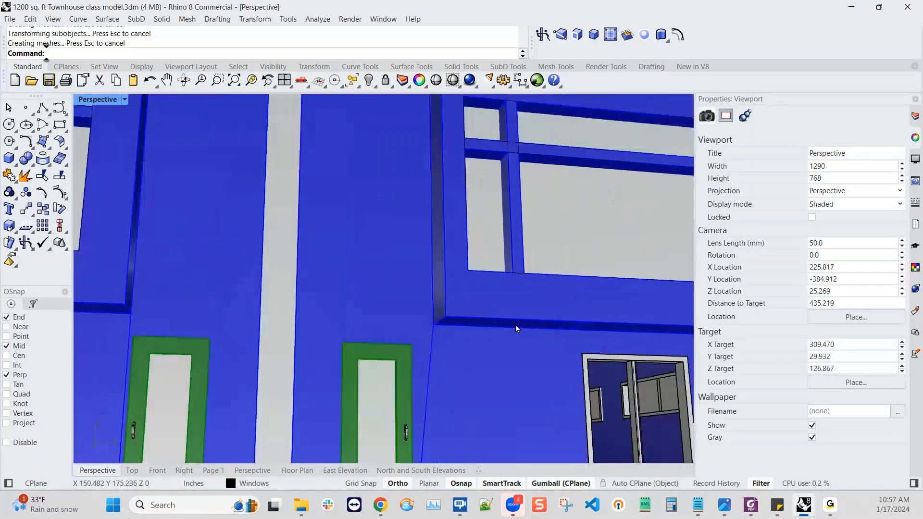
ctrl+shift+click(516, 325)
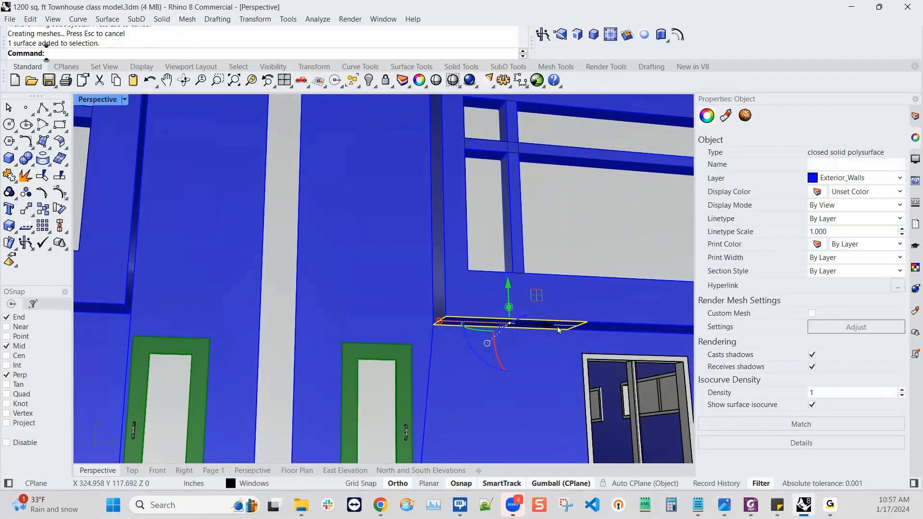
scroll(610, 406, down, 2)
shift+right_drag(611, 406, 572, 322)
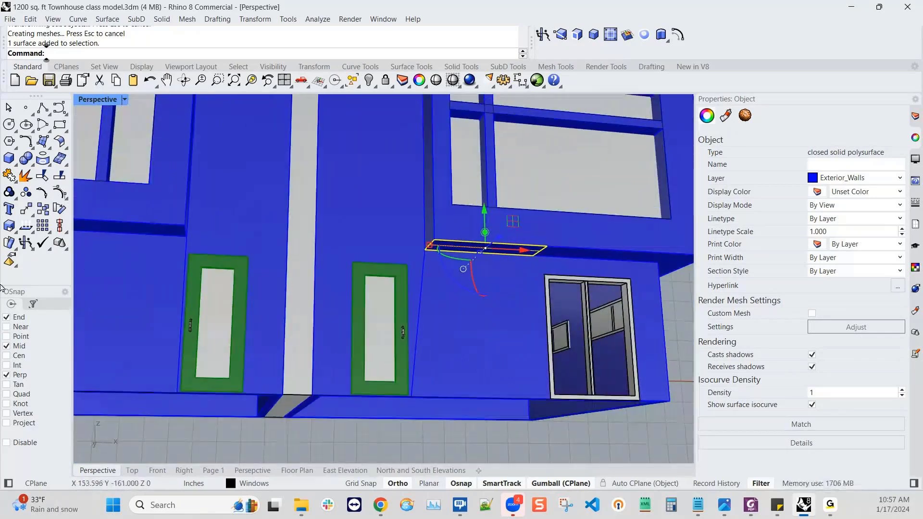
drag(484, 233, 487, 382)
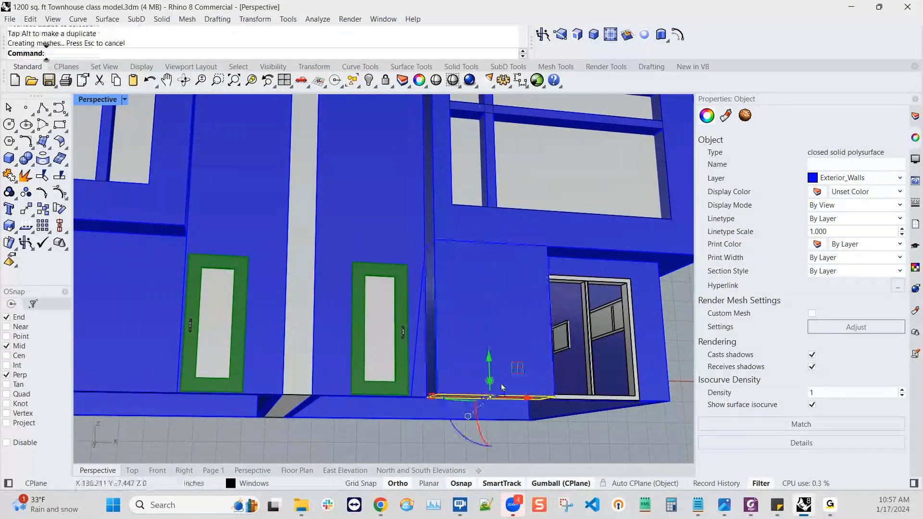
right_drag(619, 403, 506, 423)
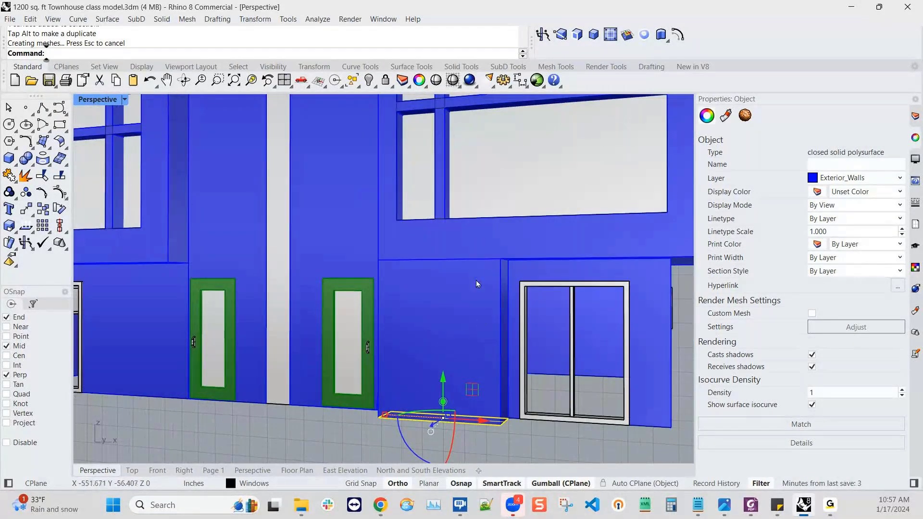
right_drag(476, 280, 473, 262)
key(Escape)
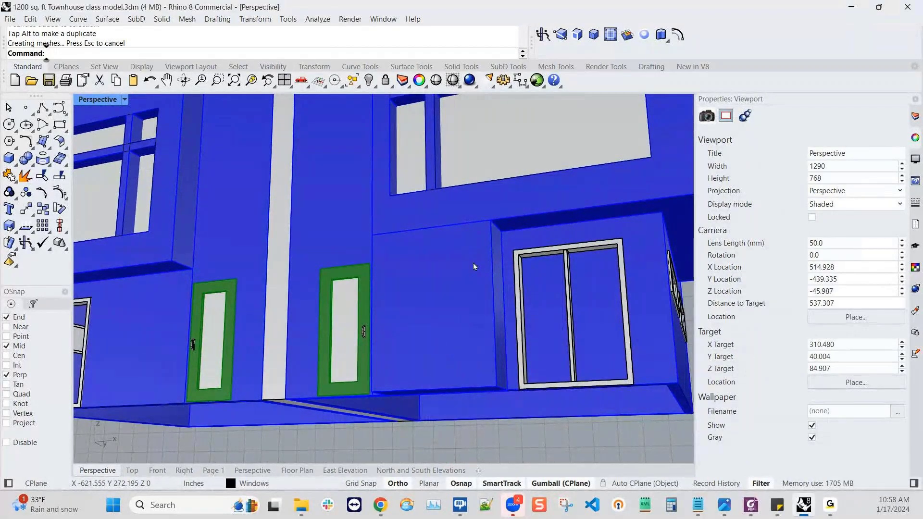
- Switch the perspective view to Rendered display and undo the downward extrusion of the right window box's underside
right_drag(473, 263, 472, 284)
key(ctrl+alt+r)
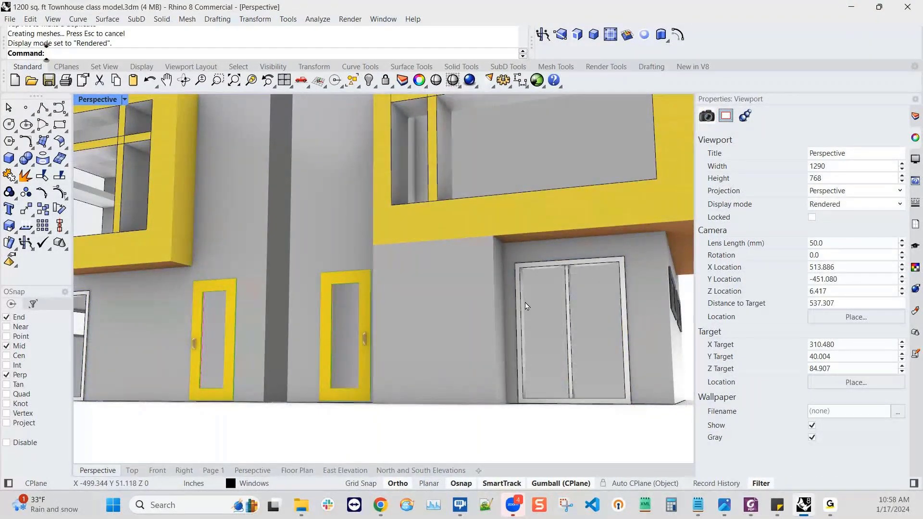
right_drag(526, 306, 461, 425)
click(473, 338)
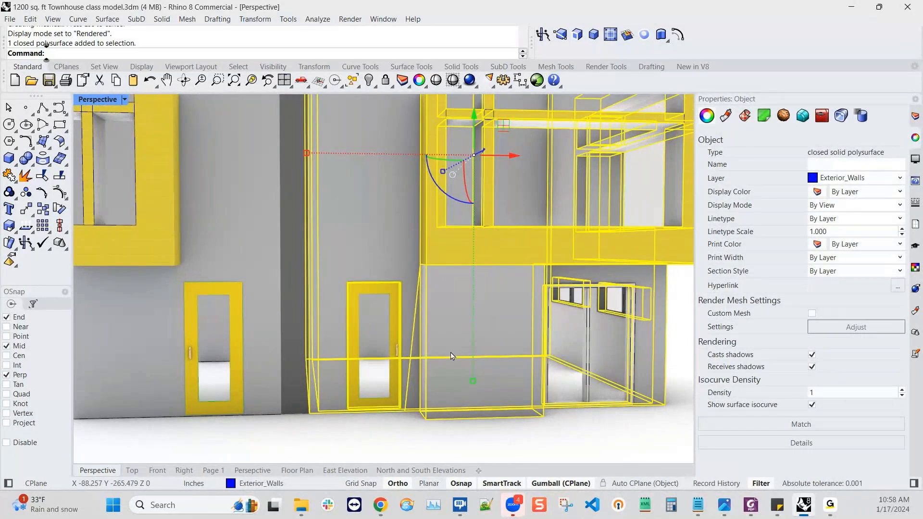
key(Escape)
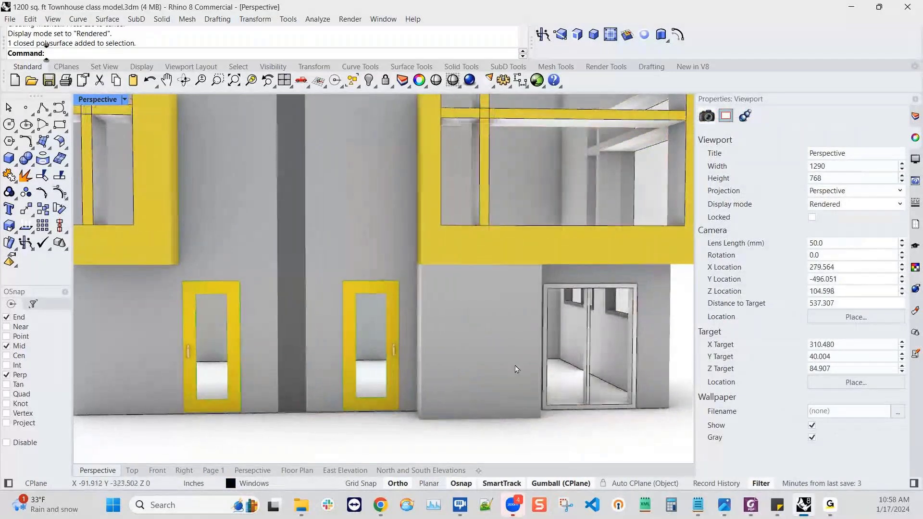
key(ctrl+z)
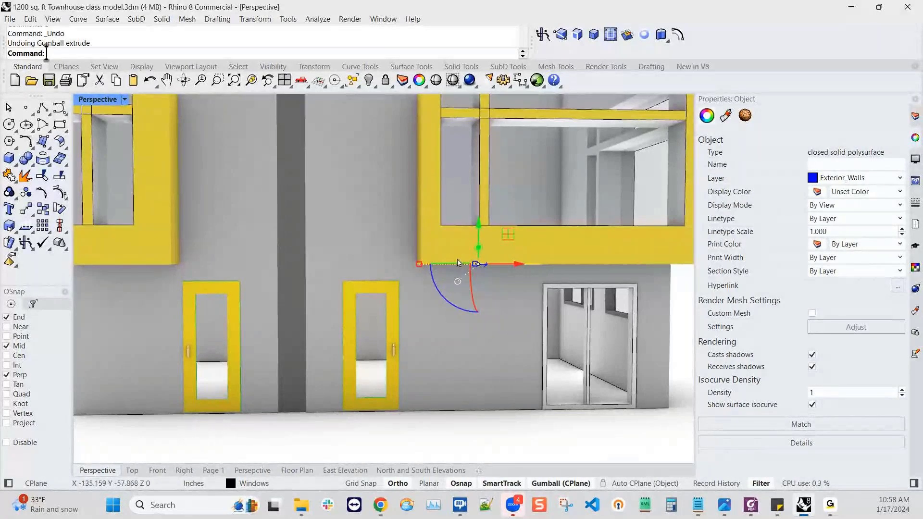
click(161, 19)
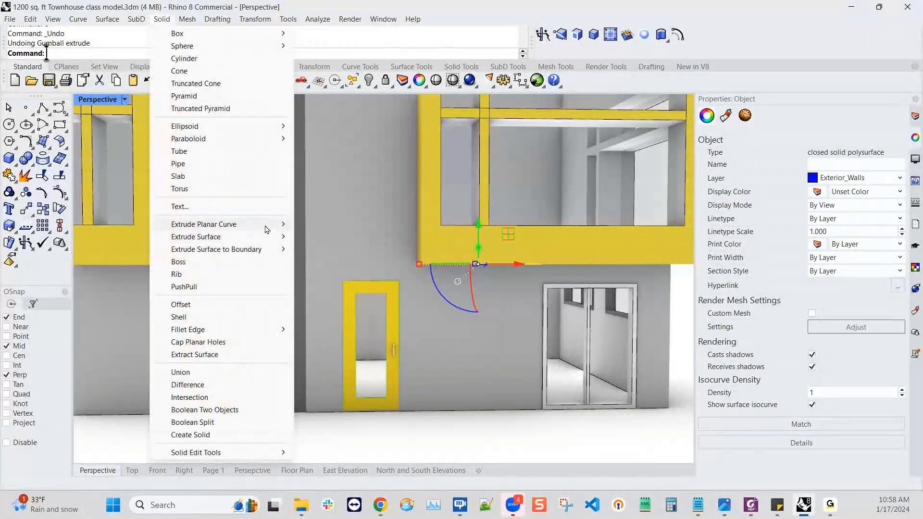
mouse_move(268, 239)
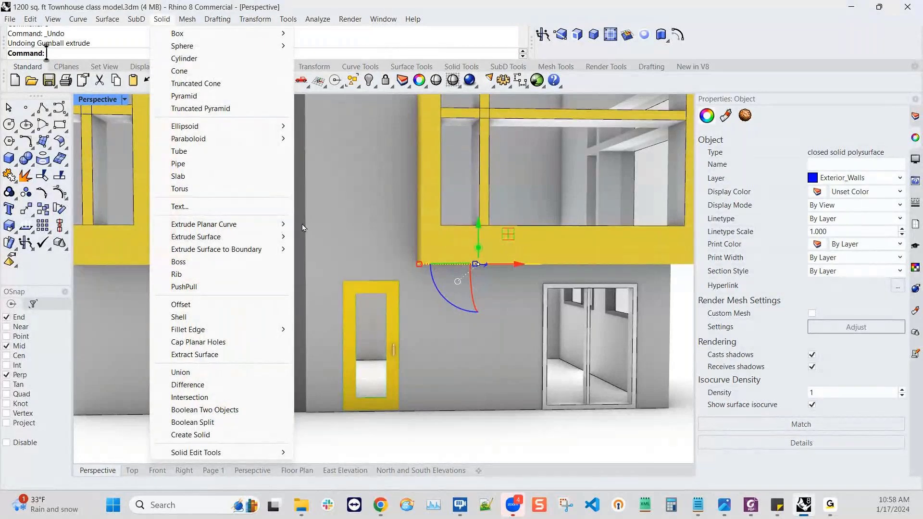
mouse_move(285, 225)
click(325, 224)
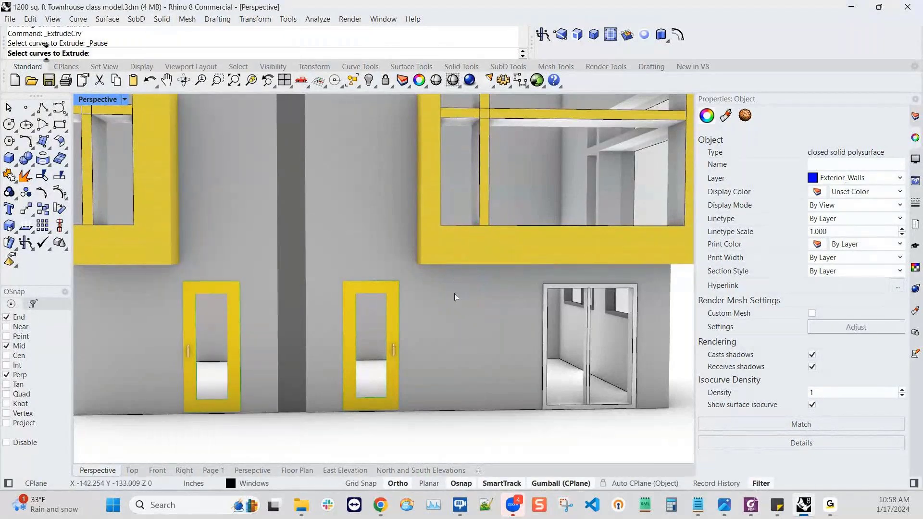
right_drag(474, 291, 478, 231)
key(Escape)
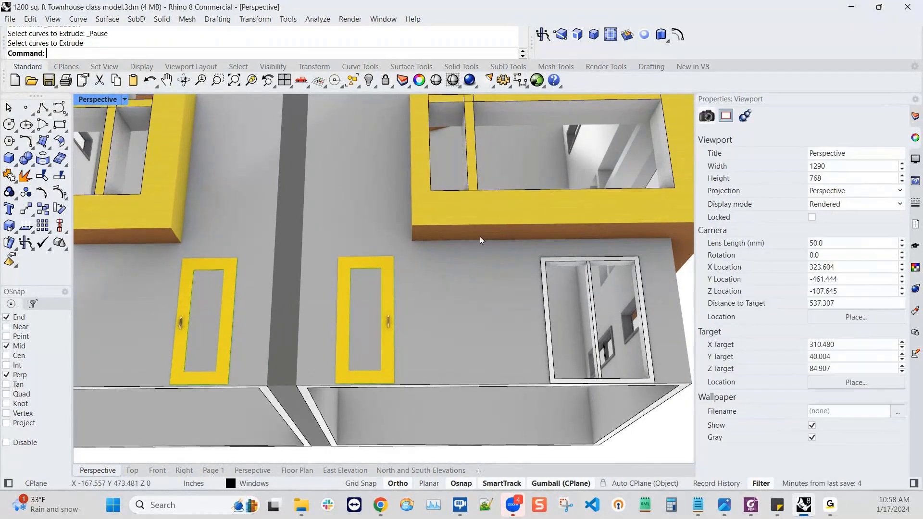
- Duplicate the inner underside face of the right window box in place and extrude the copy as a solid down to the ground-floor wall base
ctrl+shift+click(478, 237)
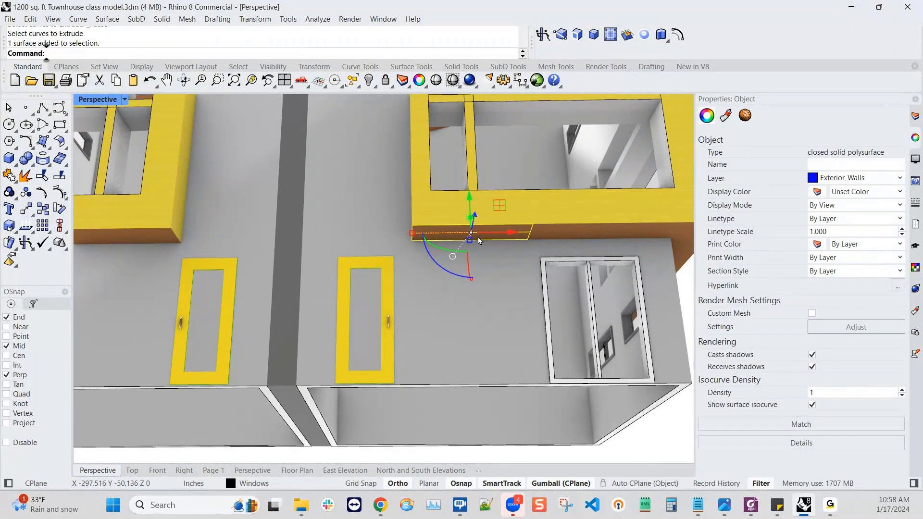
key(ctrl+c)
key(ctrl+v)
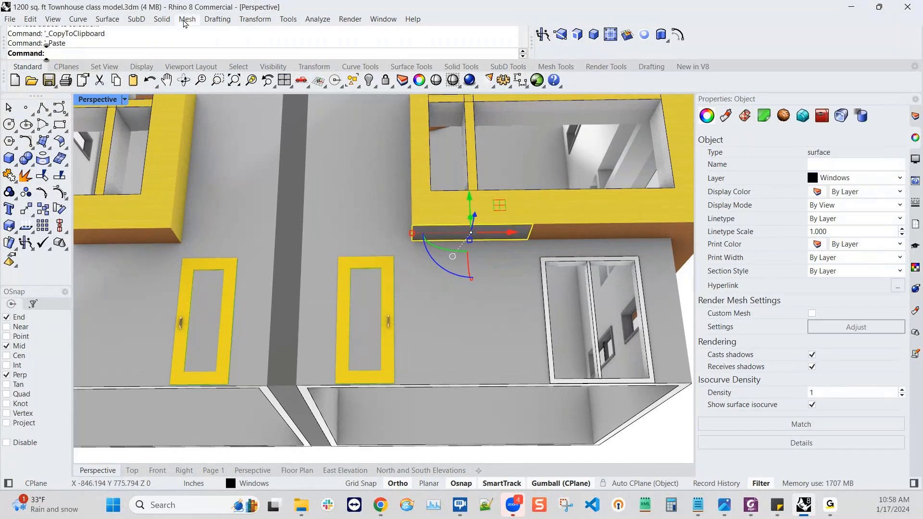
click(161, 19)
mouse_move(241, 230)
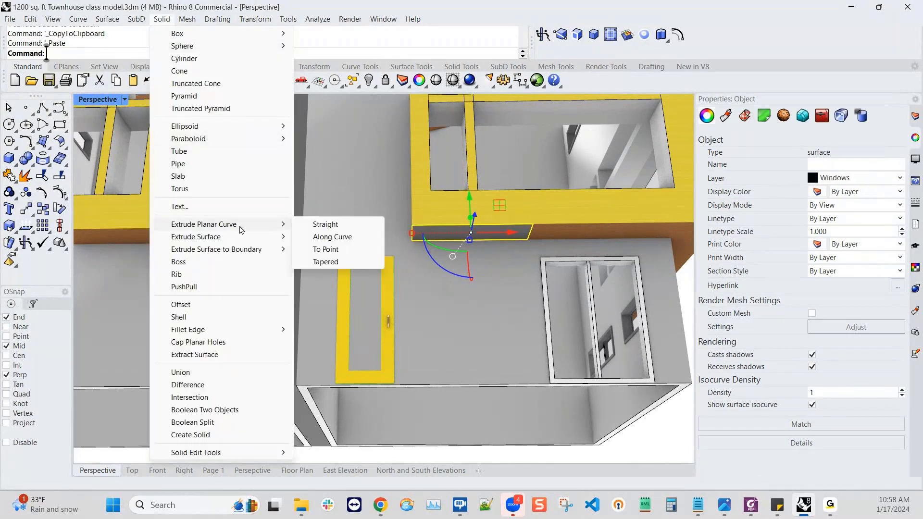
click(324, 236)
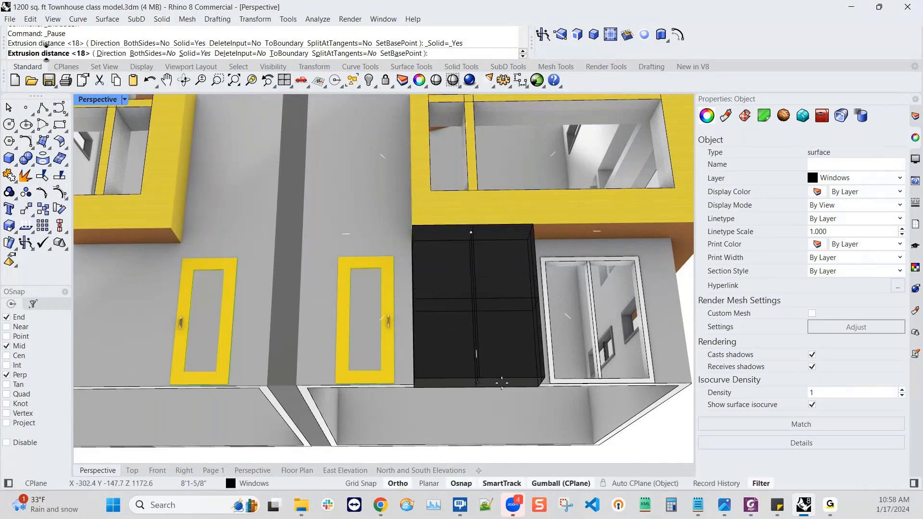
click(469, 382)
- Move the new solid block beneath the right window box to the Doors layer
click(484, 341)
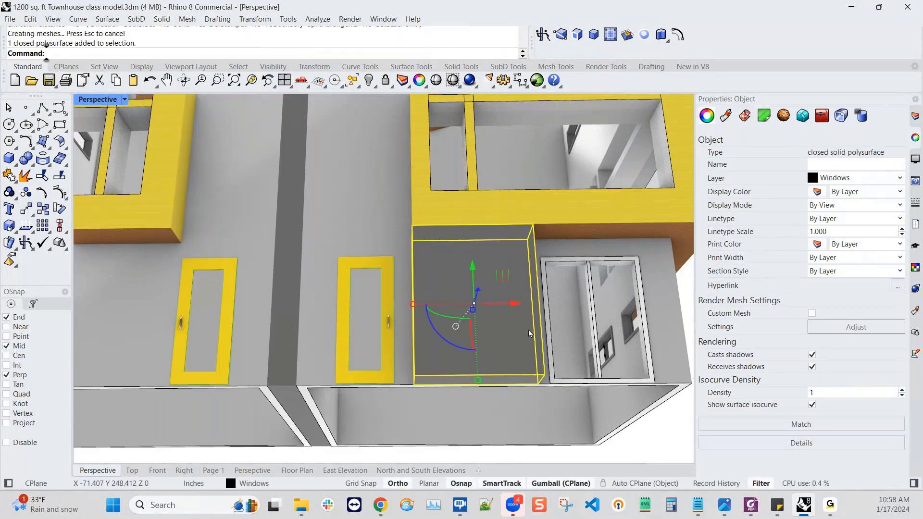
right_drag(529, 332, 491, 359)
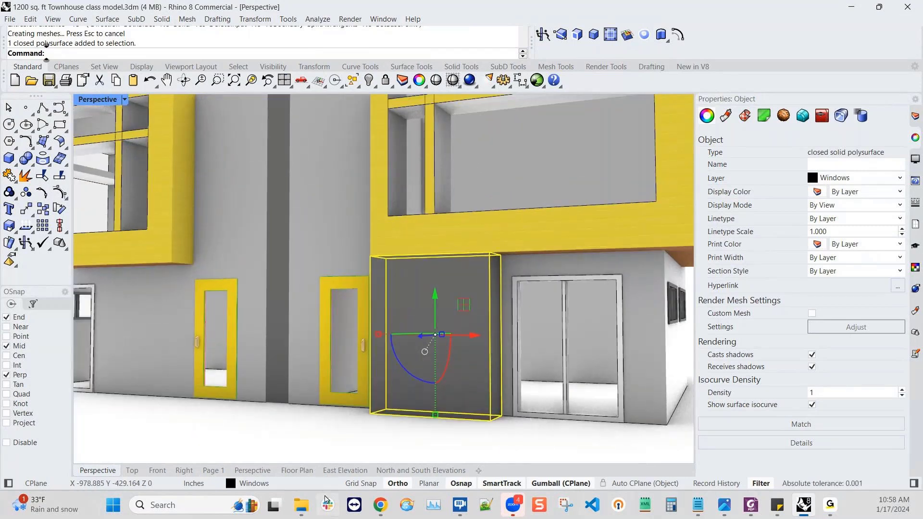
right_drag(451, 397, 433, 423)
click(247, 483)
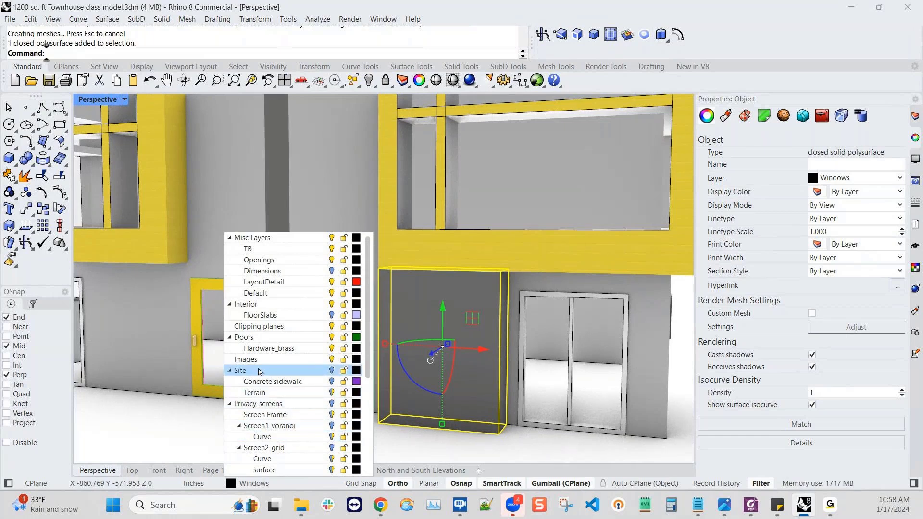
click(267, 338)
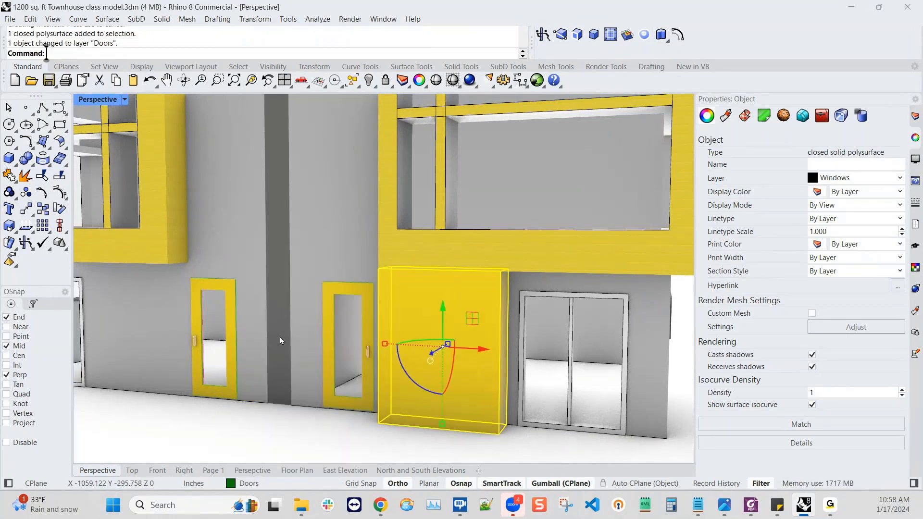
key(Escape)
- Assign the Siding yellow thin material directly to the new block beneath the right window box
right_drag(463, 365, 488, 348)
click(487, 340)
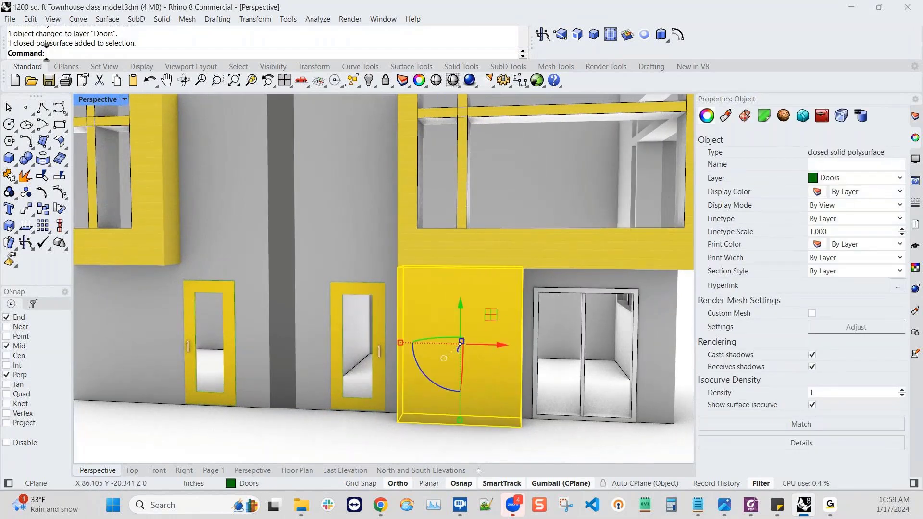
click(915, 117)
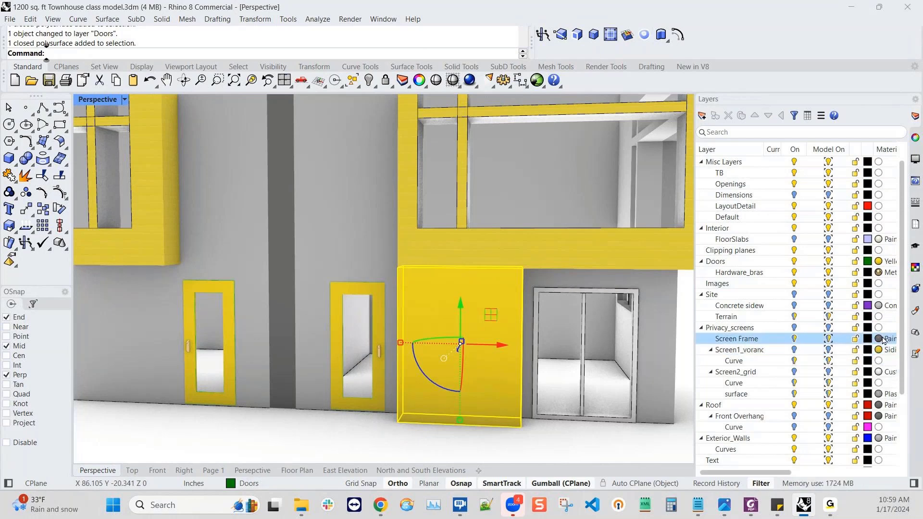
scroll(871, 321, down, 3)
scroll(871, 321, up, 2)
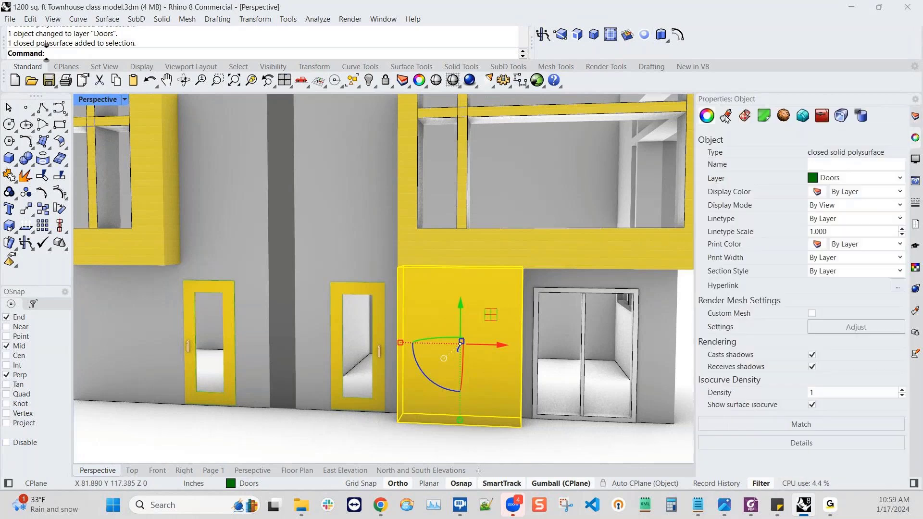
click(725, 117)
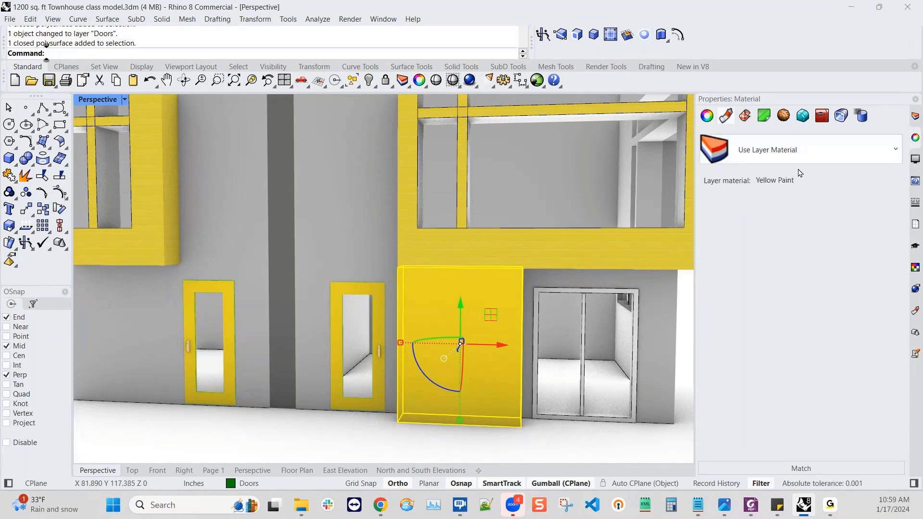
click(799, 153)
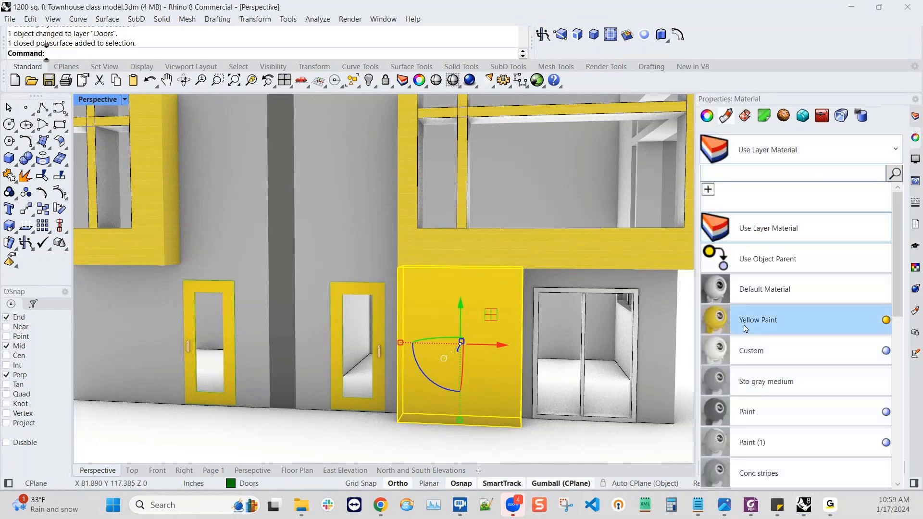
scroll(750, 329, down, 3)
scroll(755, 418, down, 2)
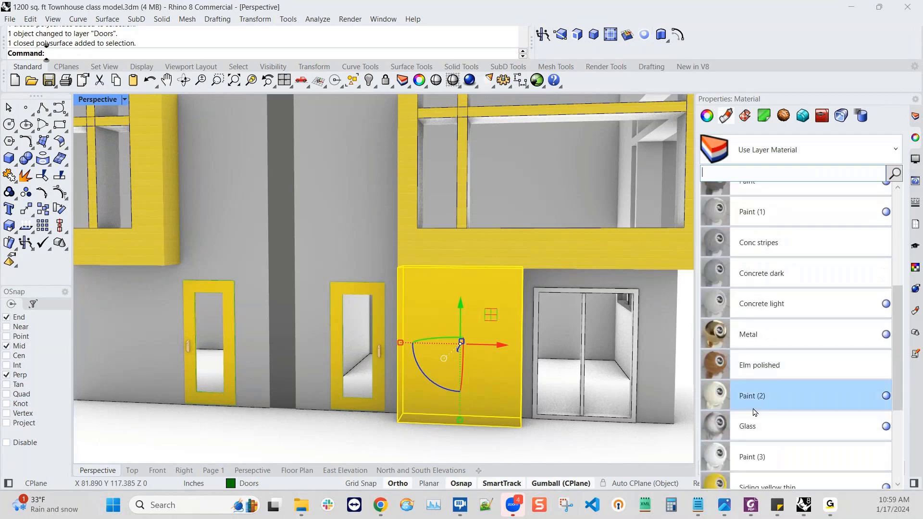
scroll(755, 412, down, 2)
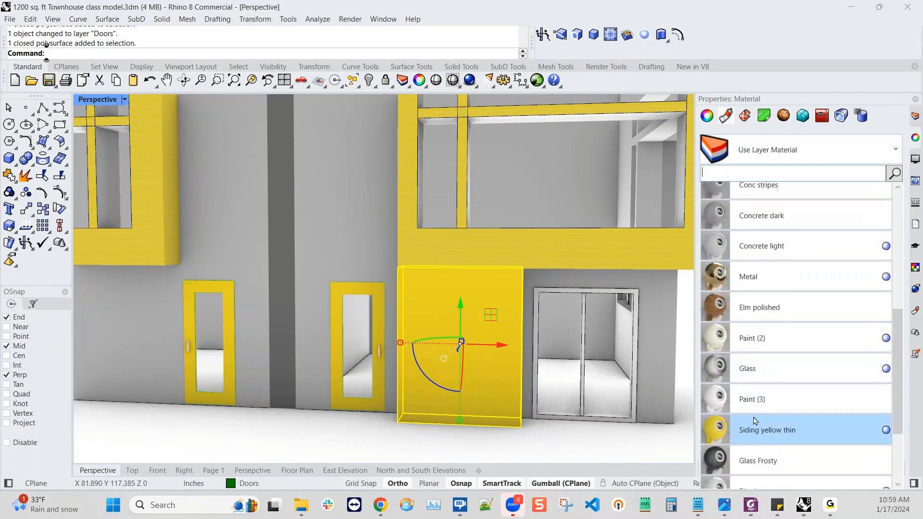
scroll(762, 243, up, 6)
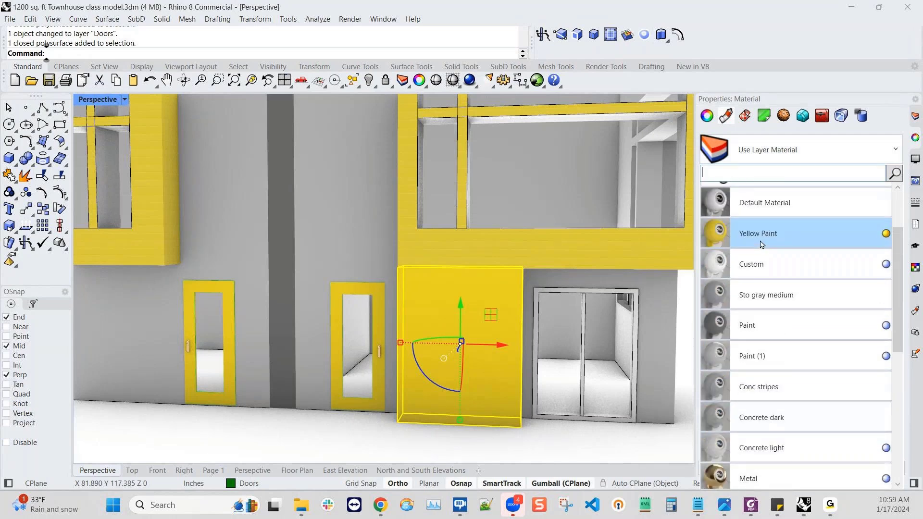
scroll(762, 243, up, 2)
scroll(764, 250, down, 6)
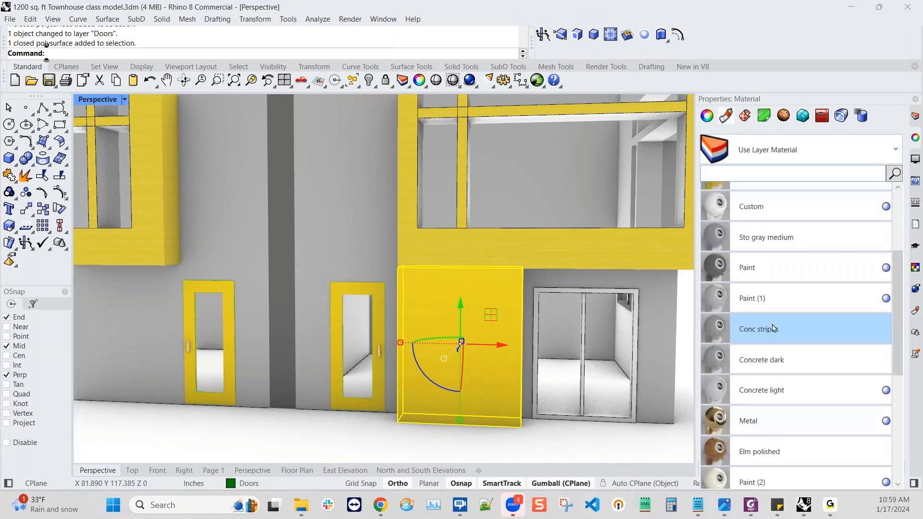
scroll(775, 376, down, 2)
click(752, 372)
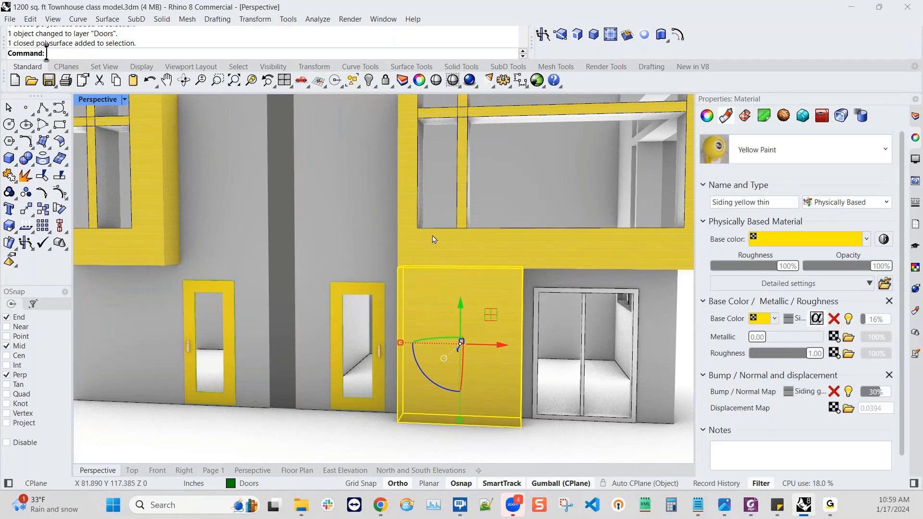
key(Escape)
- Inspect the block's siding up close and review the whole duplex facade from several angles
scroll(490, 288, up, 2)
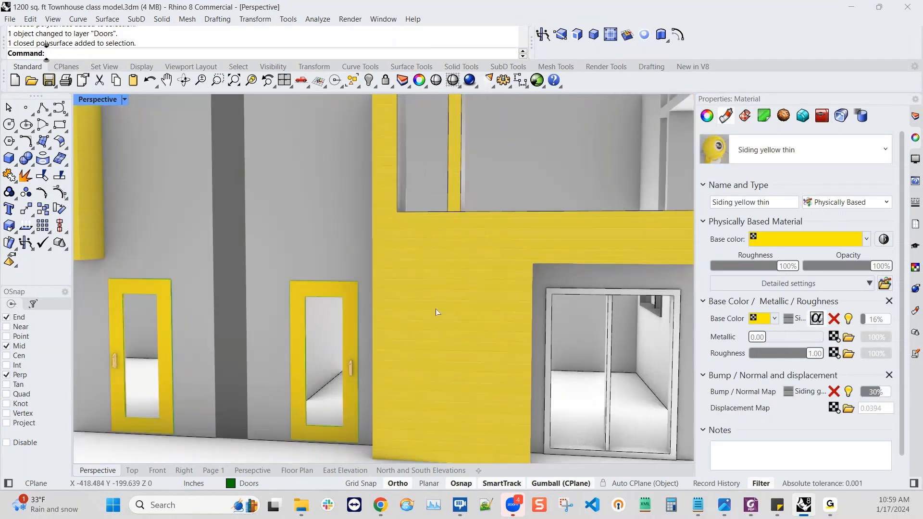
scroll(465, 336, down, 6)
shift+right_drag(490, 337, 439, 339)
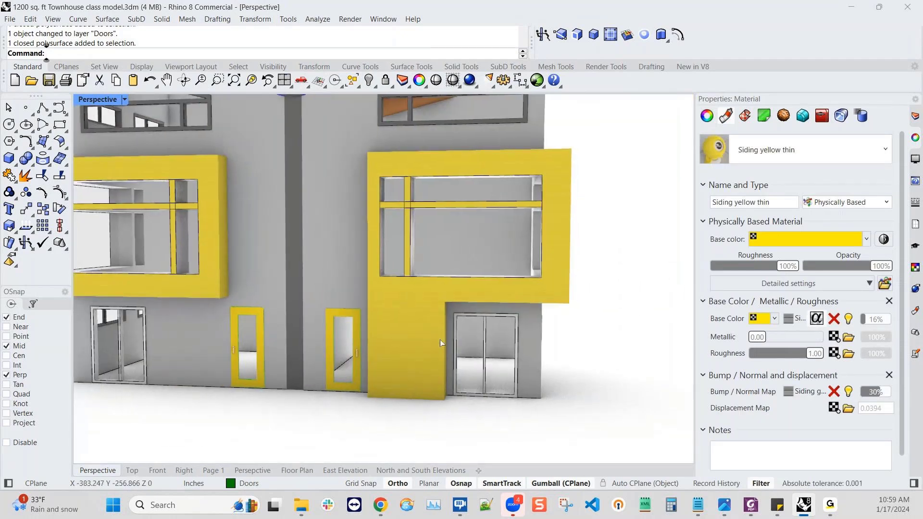
scroll(440, 340, down, 5)
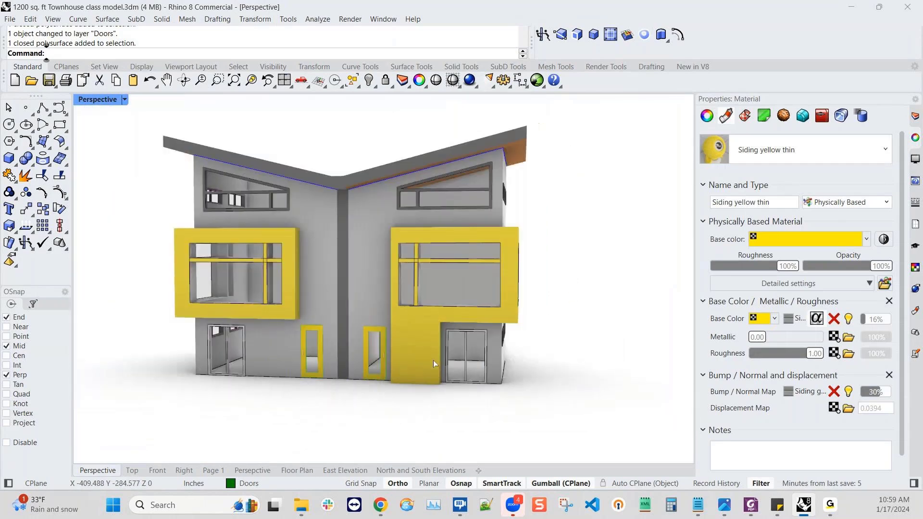
right_drag(434, 361, 414, 400)
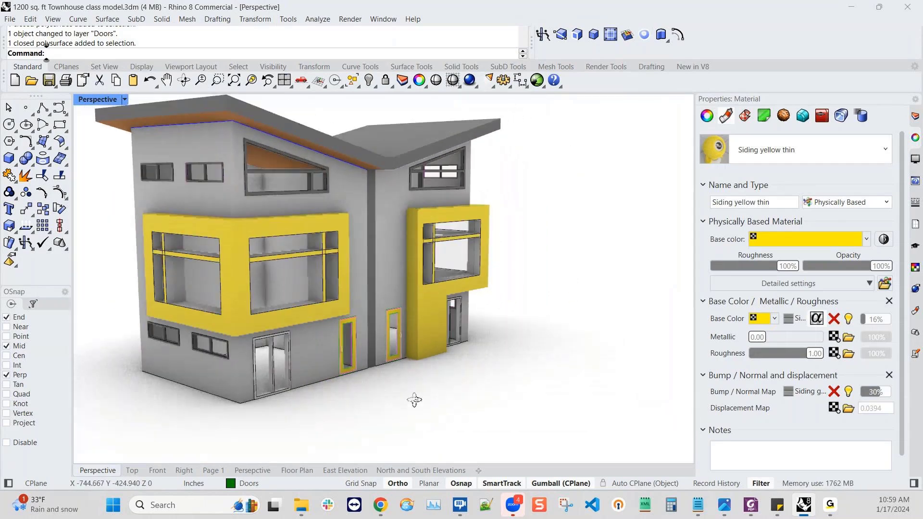
right_drag(422, 347, 524, 375)
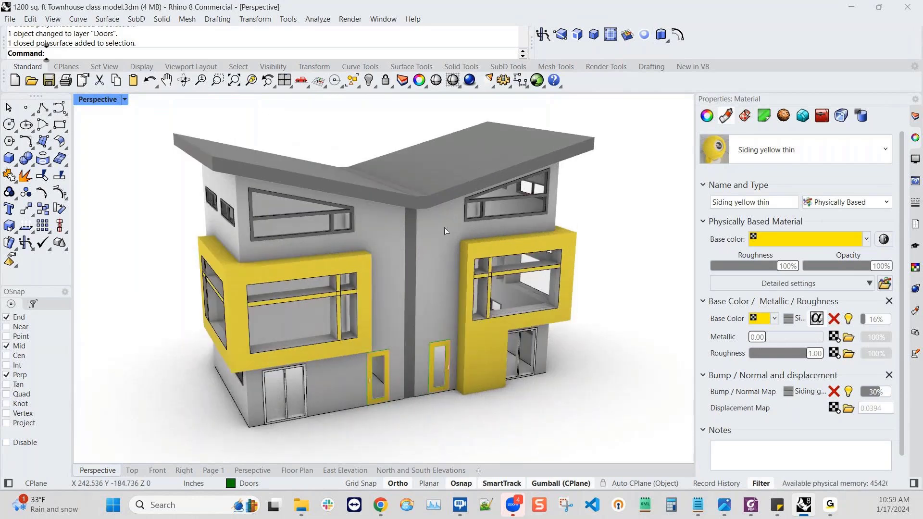
mouse_move(442, 388)
right_down()
mouse_move(428, 399)
mouse_move(486, 371)
mouse_move(454, 382)
right_up()
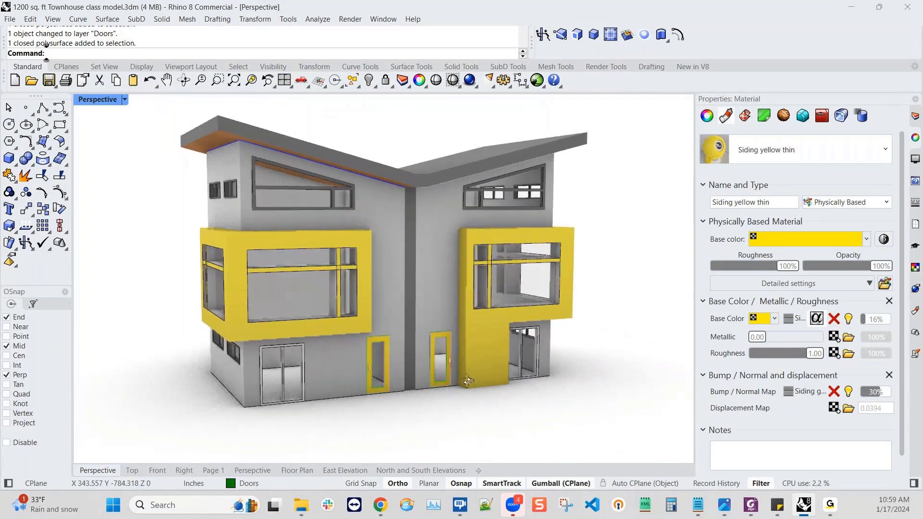
- Turn on the FloorSlabs layer and view the duplex from the front
click(914, 117)
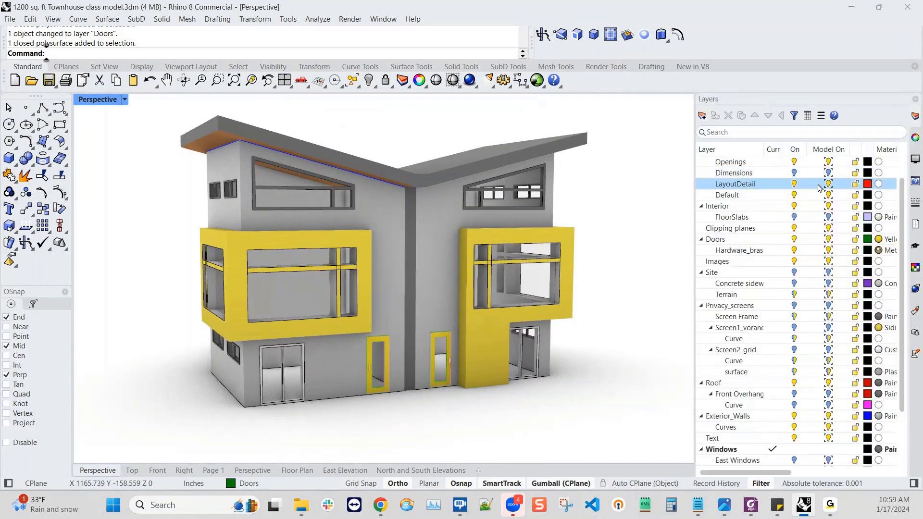
click(770, 217)
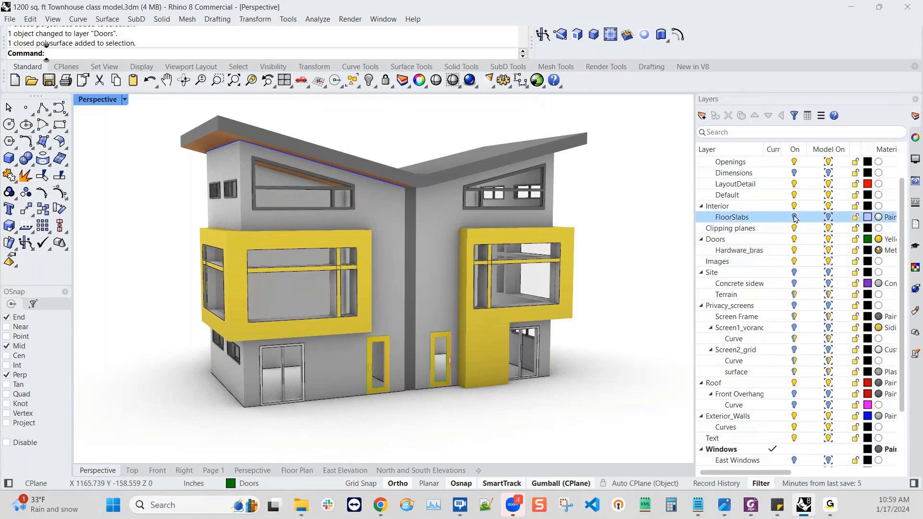
right_drag(477, 345, 436, 373)
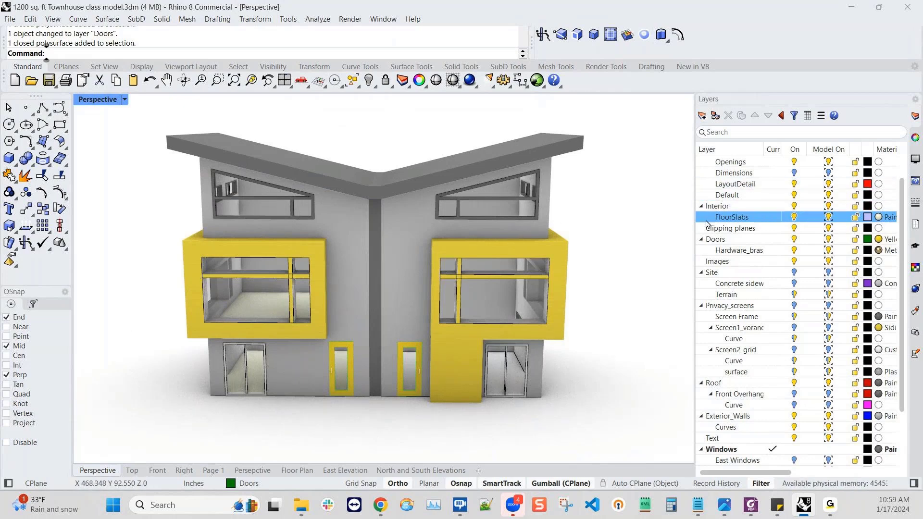
right_click(743, 219)
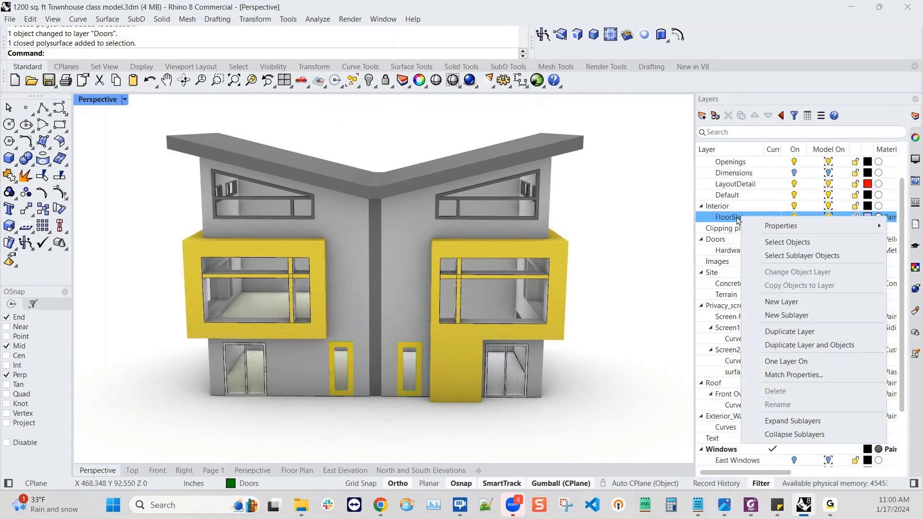
click(779, 242)
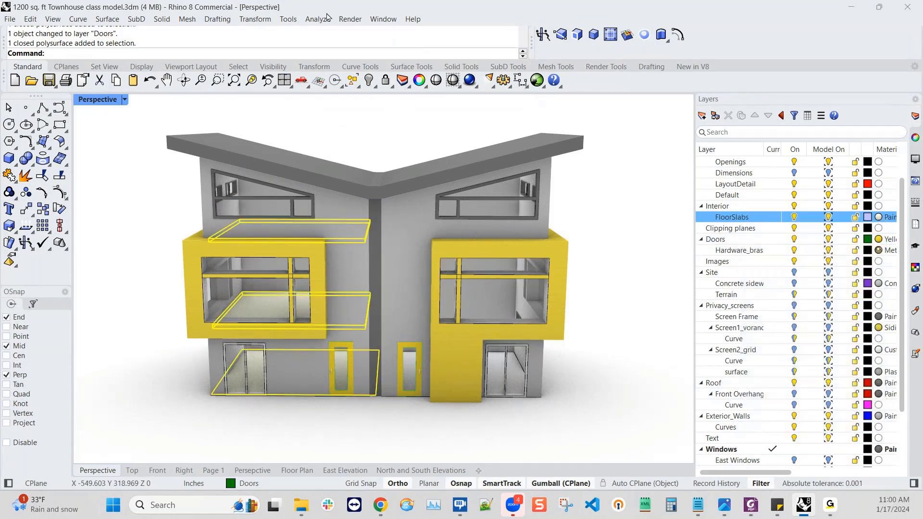
click(255, 18)
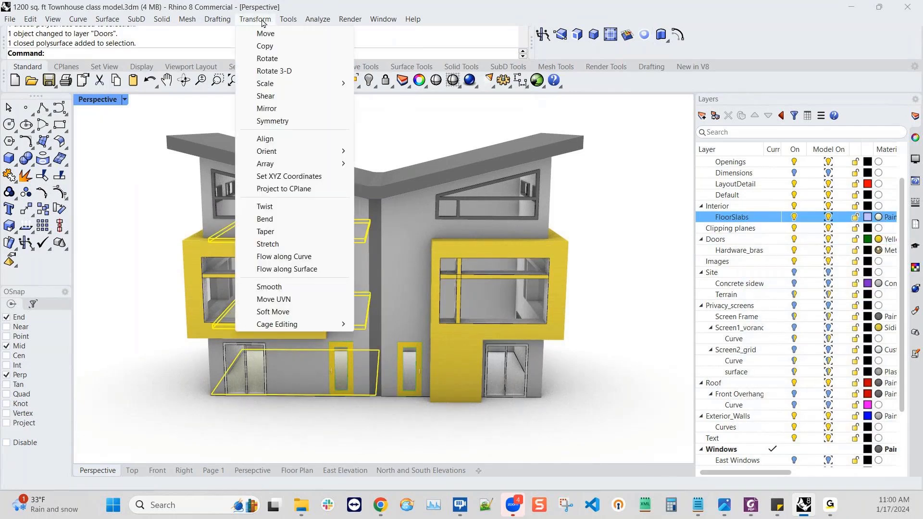
click(267, 108)
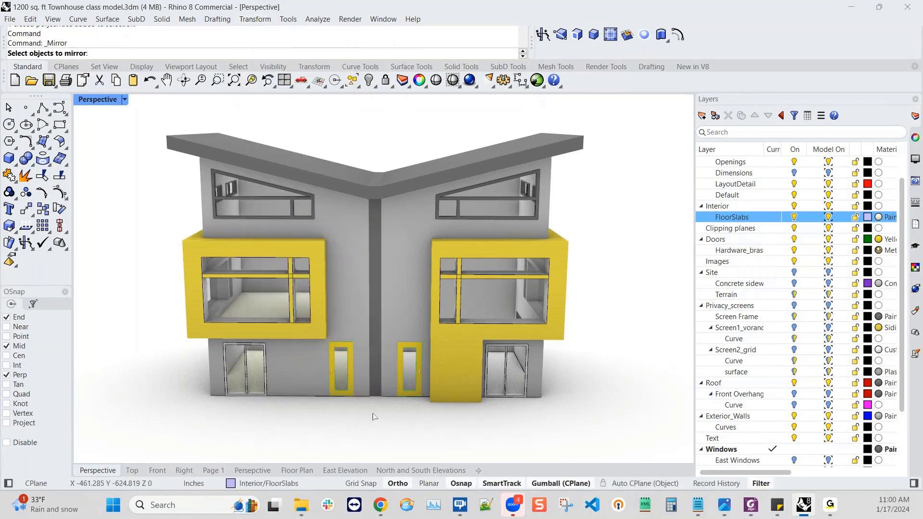
scroll(374, 417, up, 3)
key(Escape)
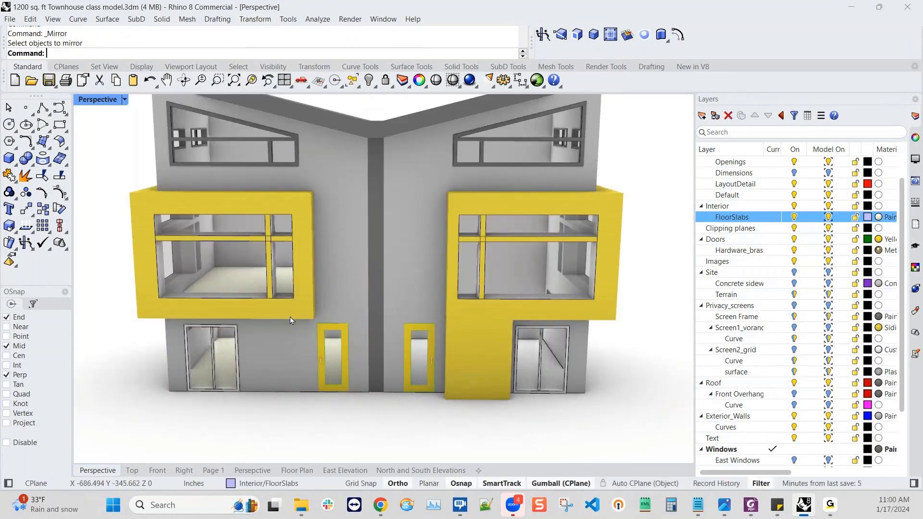
- Mirror all FloorSlabs layer objects across the building's centerline into the other half of the duplex, keeping the originals
click(741, 217)
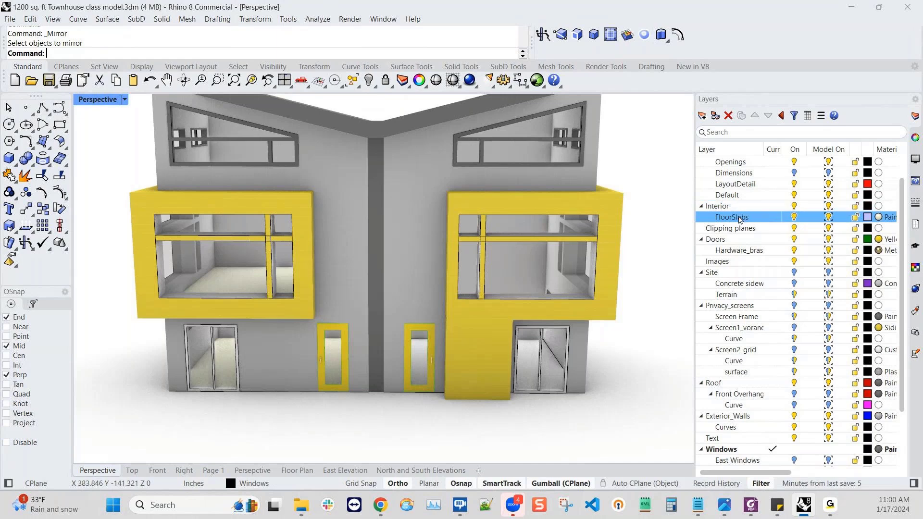
right_click(741, 219)
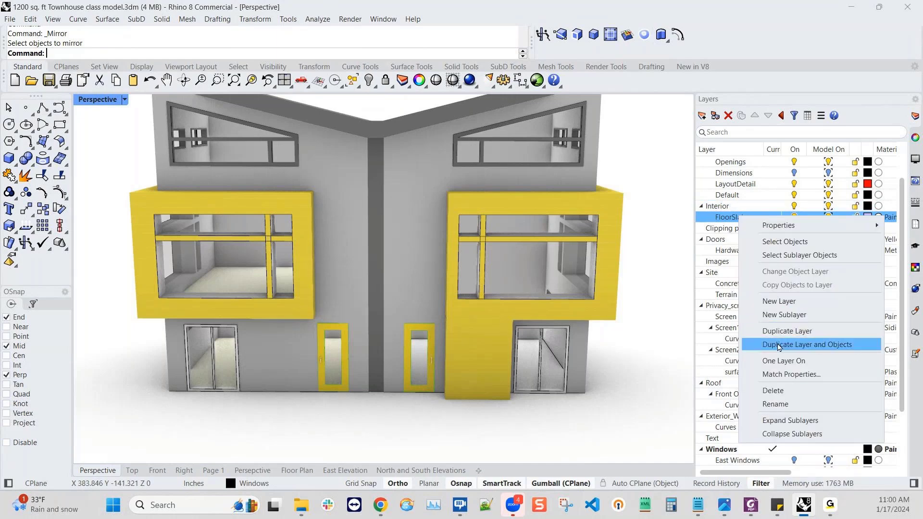
click(784, 241)
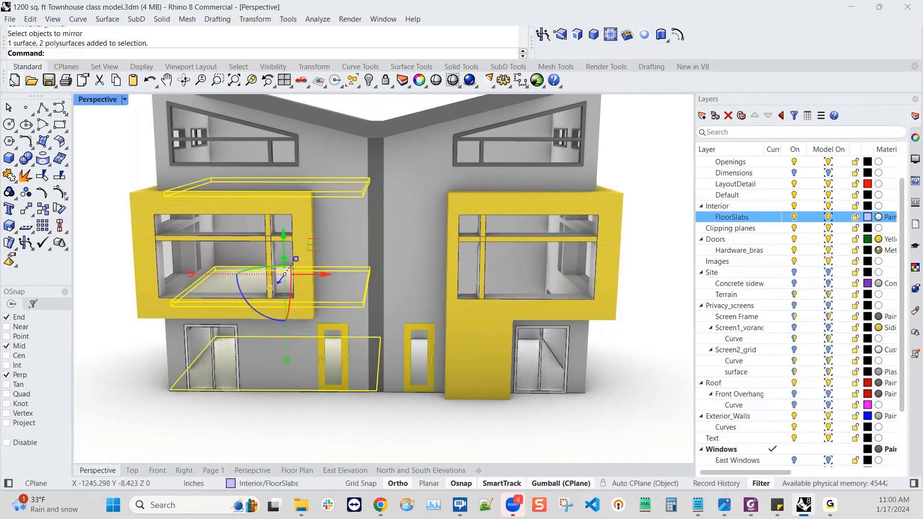
click(257, 19)
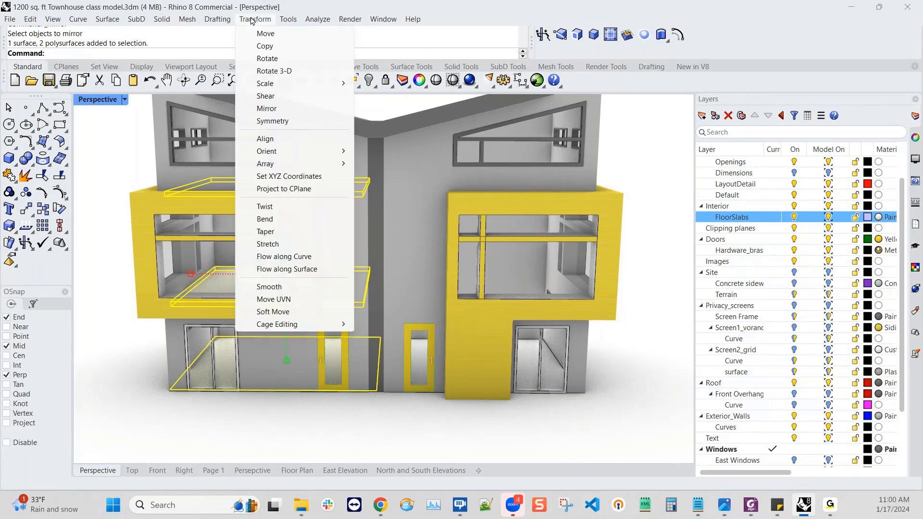
click(268, 107)
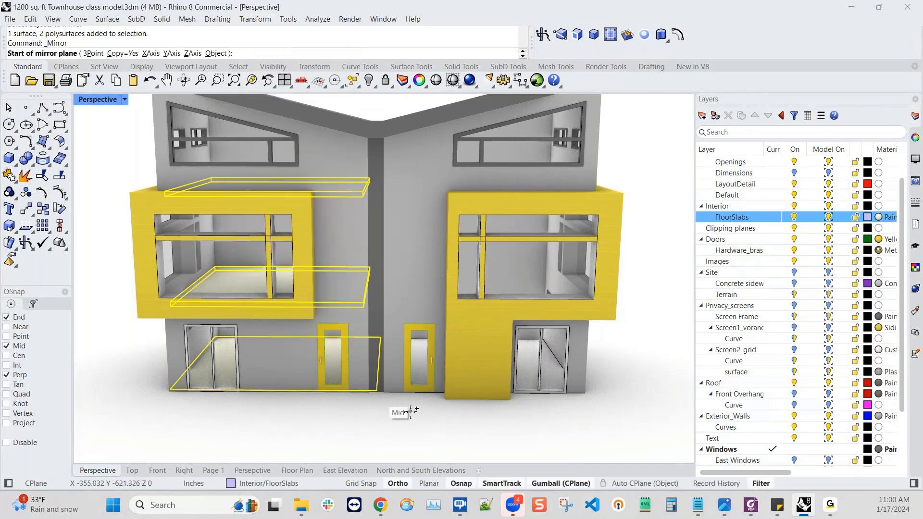
scroll(377, 387, up, 3)
click(376, 389)
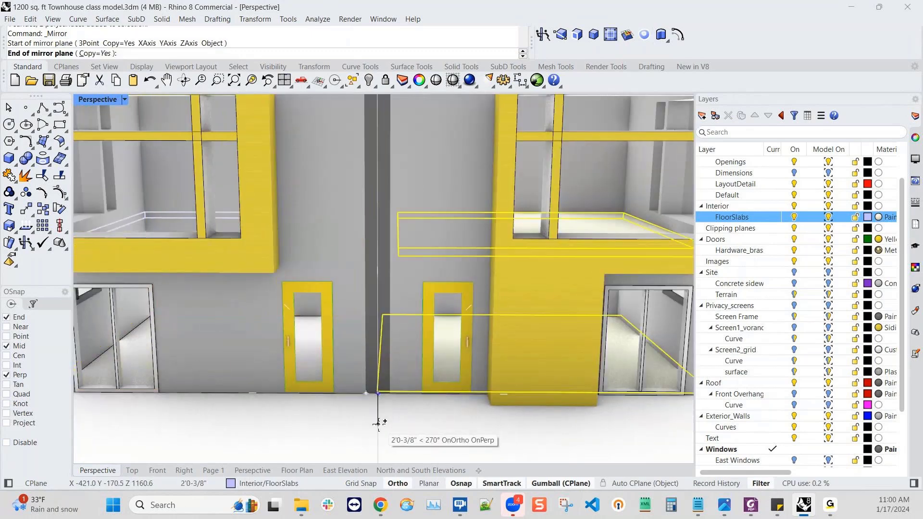
click(378, 422)
scroll(435, 368, down, 5)
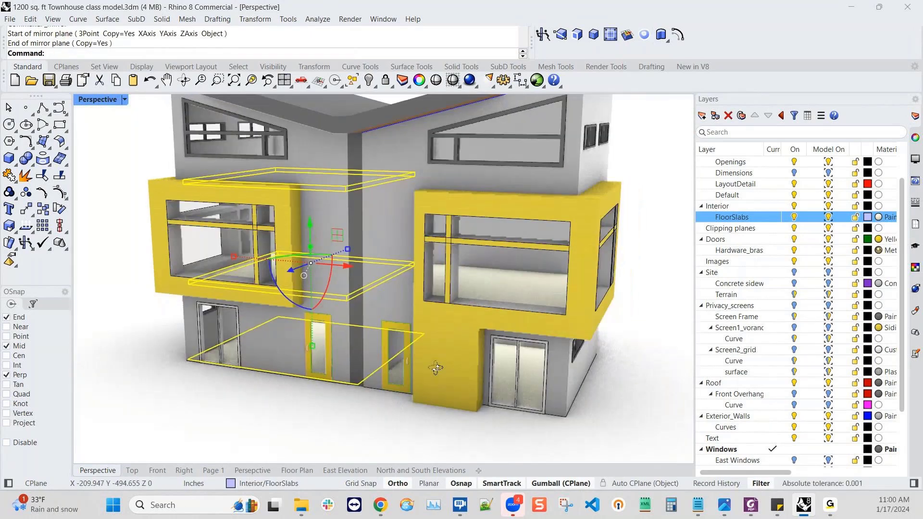
right_drag(436, 368, 477, 389)
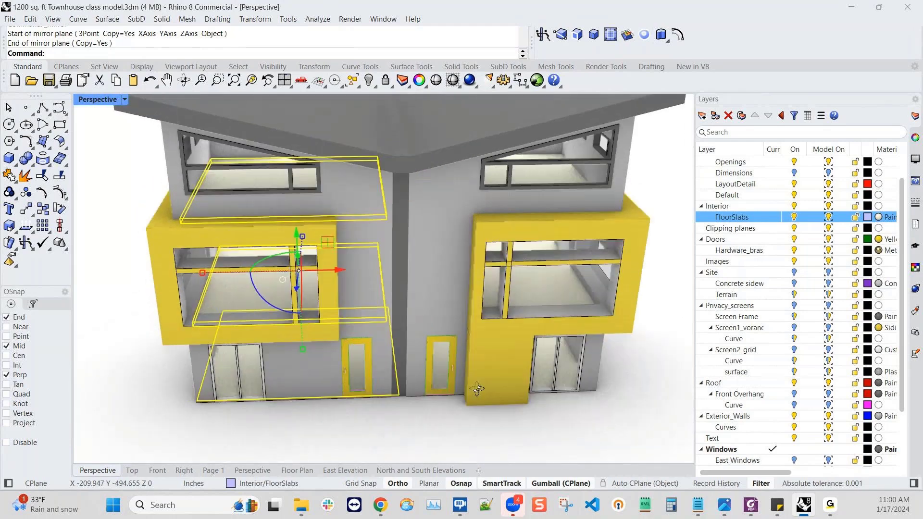
key(Escape)
- Pull the front faces of the dark central wall strip straight outward from the facade so it projects as a fin
scroll(406, 204, up, 5)
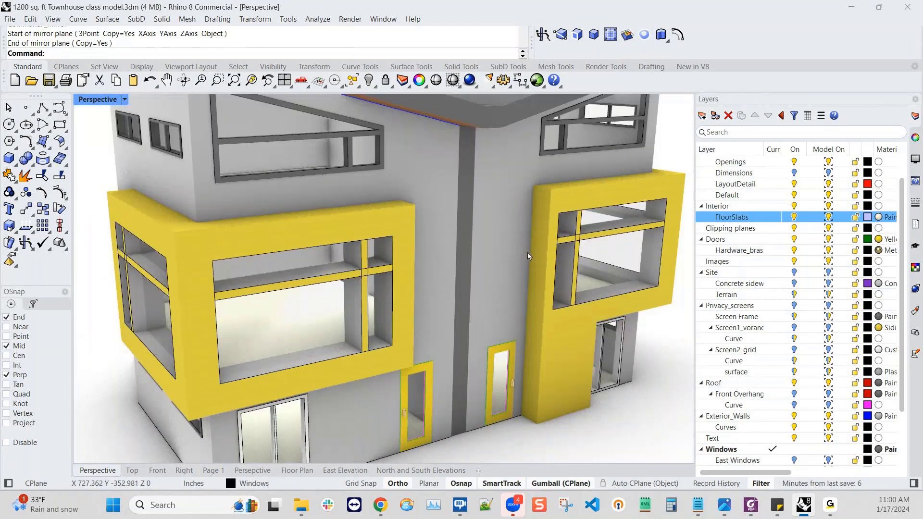
click(463, 311)
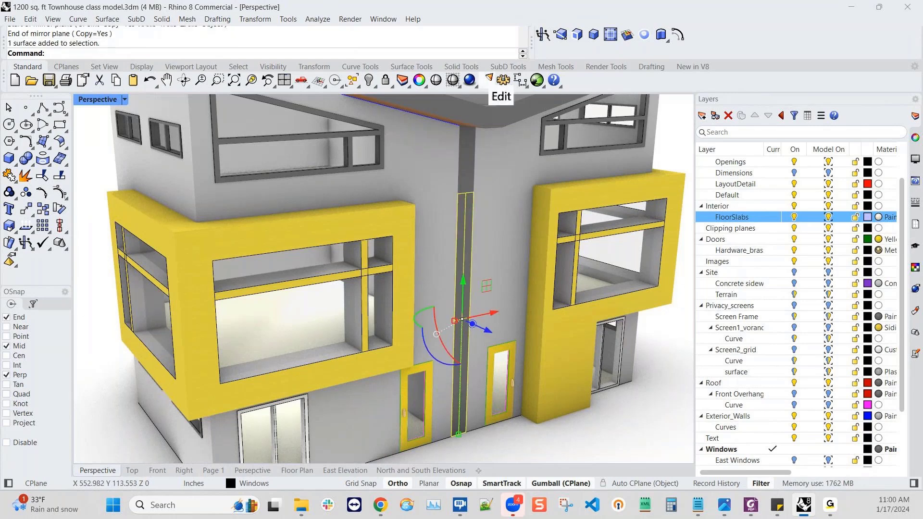
shift+click(468, 144)
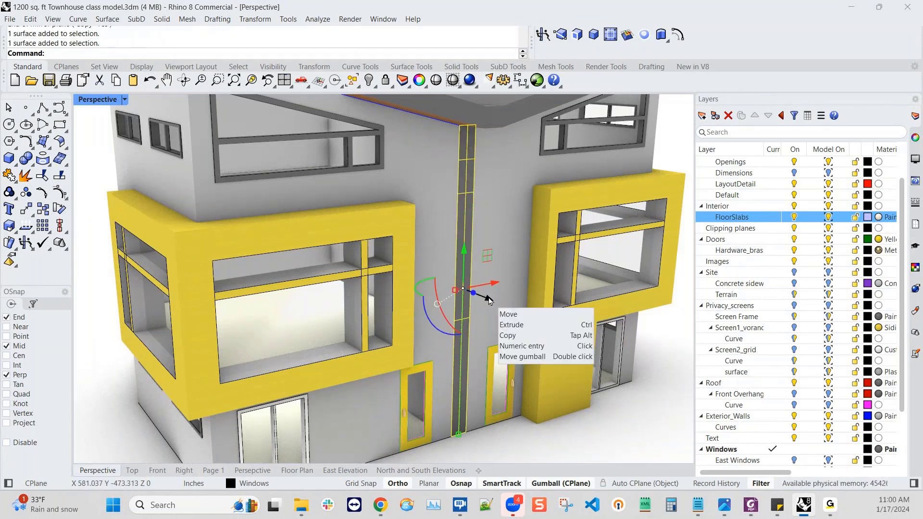
mouse_move(489, 301)
mouse_down()
mouse_move(499, 305)
mouse_move(490, 301)
mouse_up()
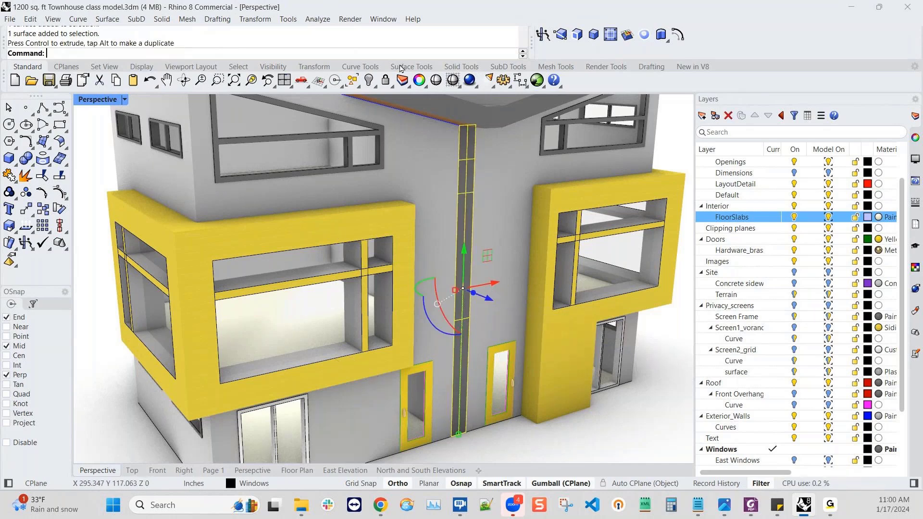
double_click(102, 99)
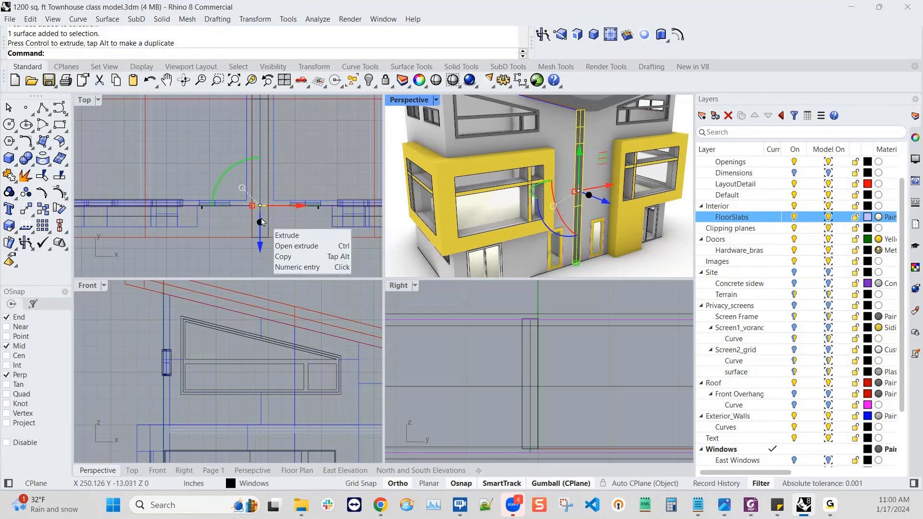
drag(260, 243, 261, 276)
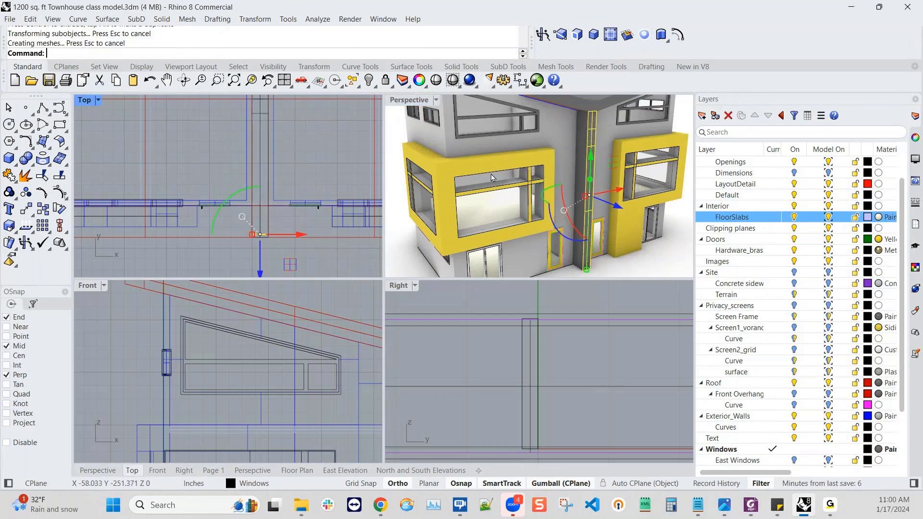
key(Escape)
- Turn on the Front Overhang layer to show the canopy above the two entrance doors
right_drag(595, 126, 569, 150)
scroll(575, 224, up, 3)
right_drag(577, 224, 603, 219)
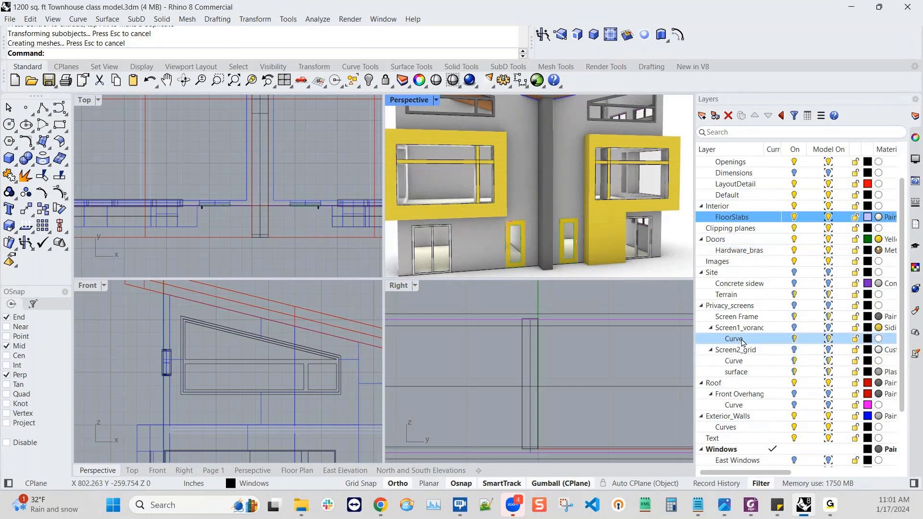
click(794, 395)
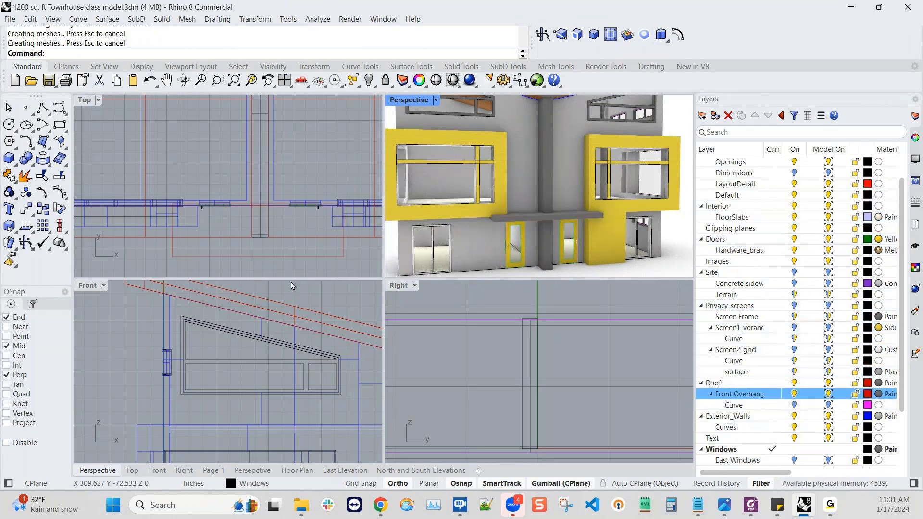
right_drag(626, 245, 605, 244)
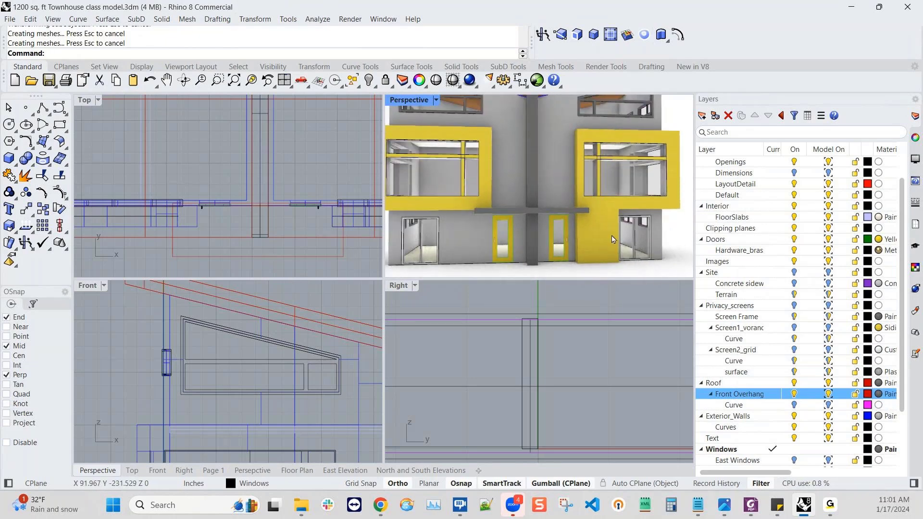
- Move the front overhang slab slightly up, closer to the lower part of the yellow window boxes
click(545, 212)
scroll(234, 381, down, 3)
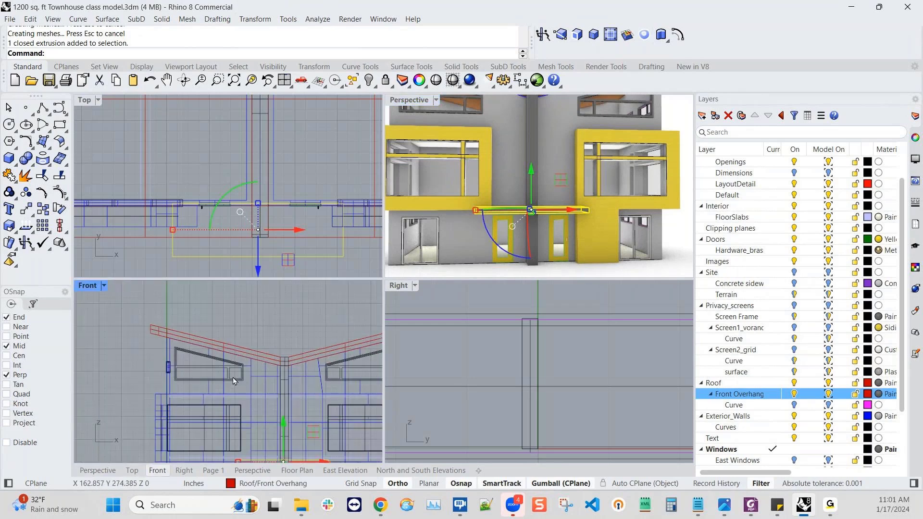
scroll(285, 414, up, 4)
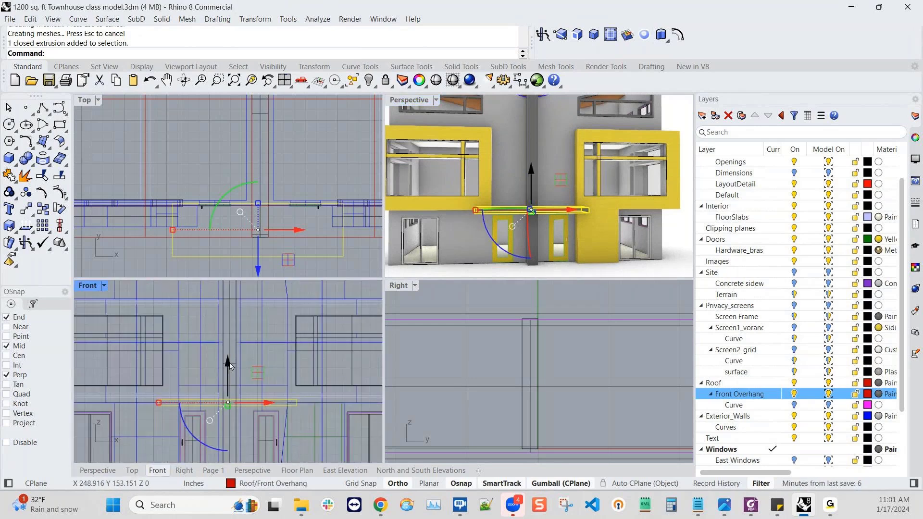
drag(229, 365, 230, 356)
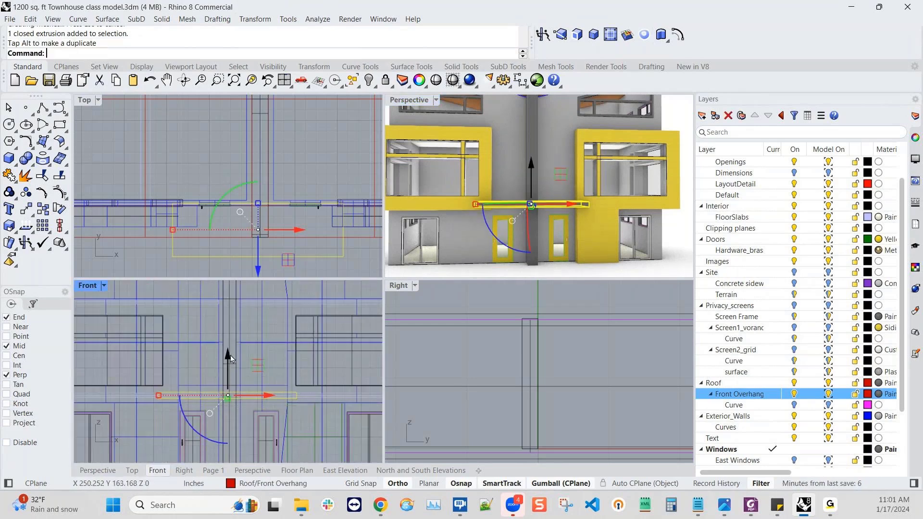
scroll(484, 200, up, 5)
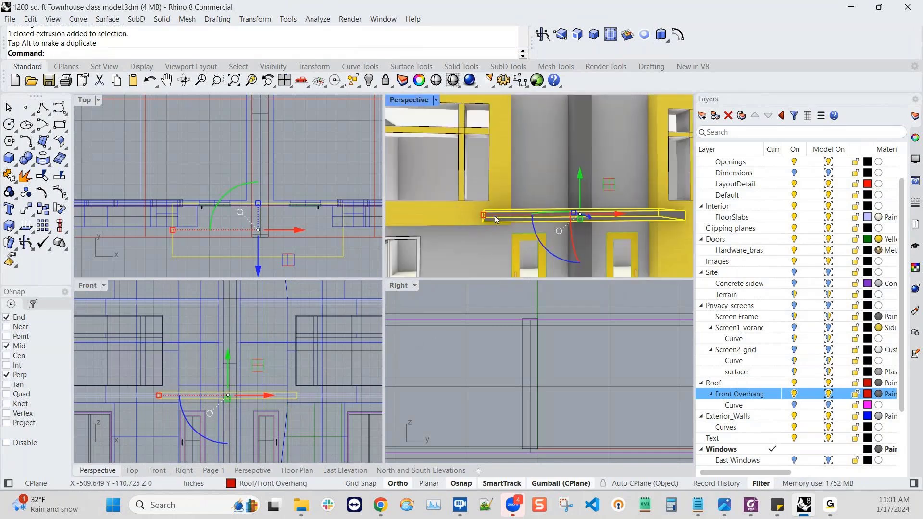
key(Escape)
scroll(538, 239, down, 3)
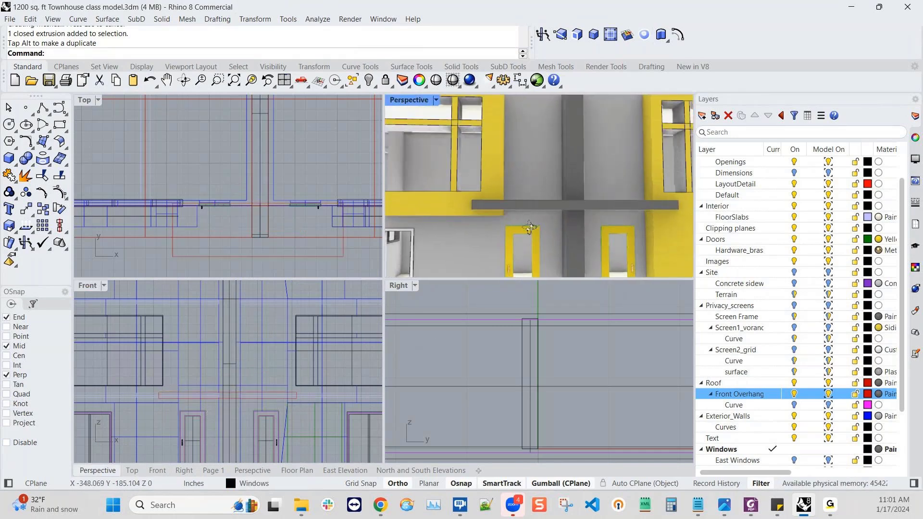
right_drag(533, 232, 532, 236)
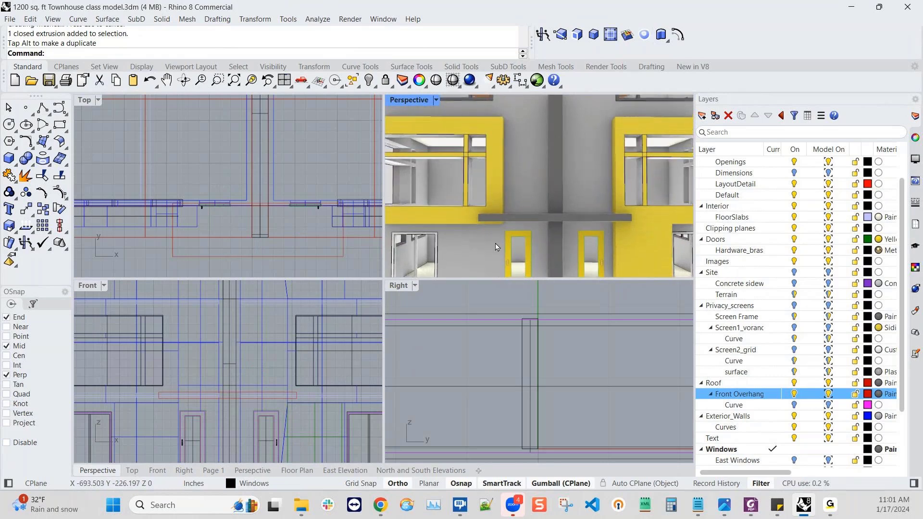
- Try lowering the front overhang slab toward the entrance doors, and undo that move
click(546, 217)
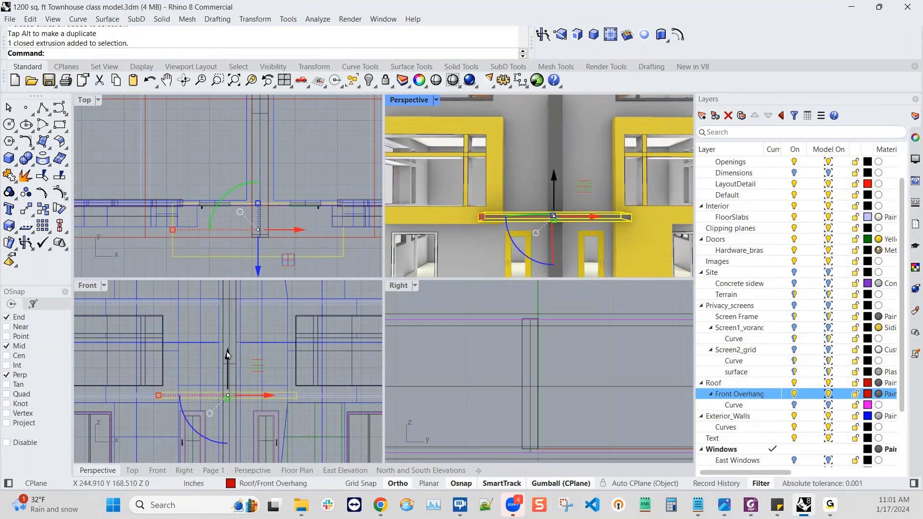
drag(228, 355, 230, 363)
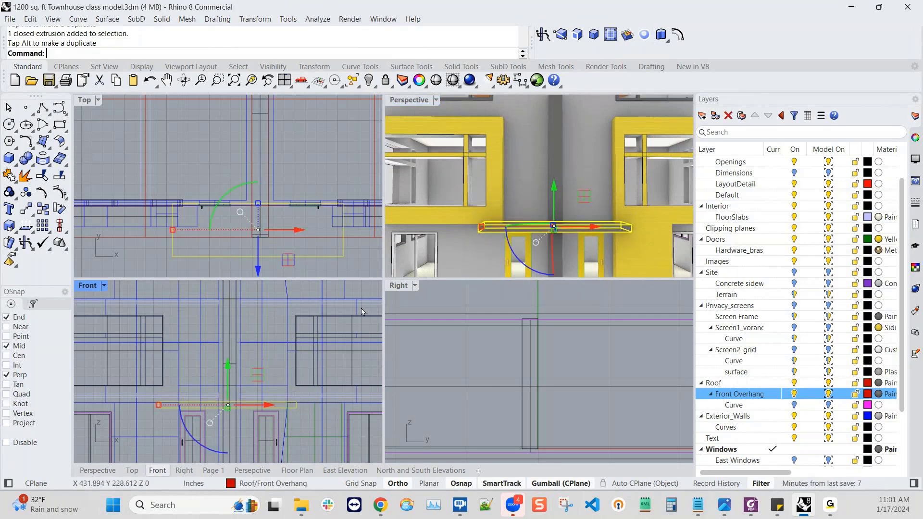
key(Escape)
mouse_move(575, 229)
right_down()
mouse_move(546, 228)
mouse_move(604, 233)
mouse_move(558, 229)
right_up()
key(ctrl+z)
key(ctrl+z)
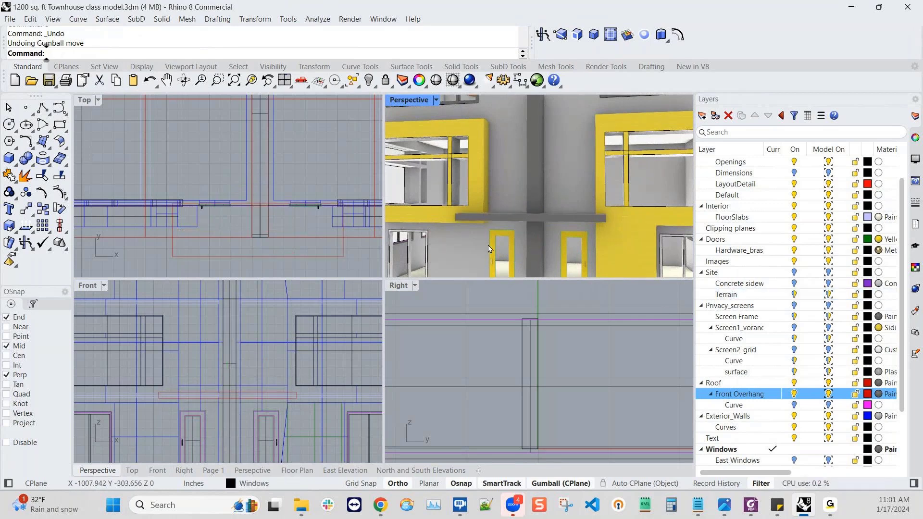
- Try lowering the front face of the entrance overhang slab by 6 inches, and undo that move
scroll(521, 256, down, 5)
scroll(554, 227, up, 3)
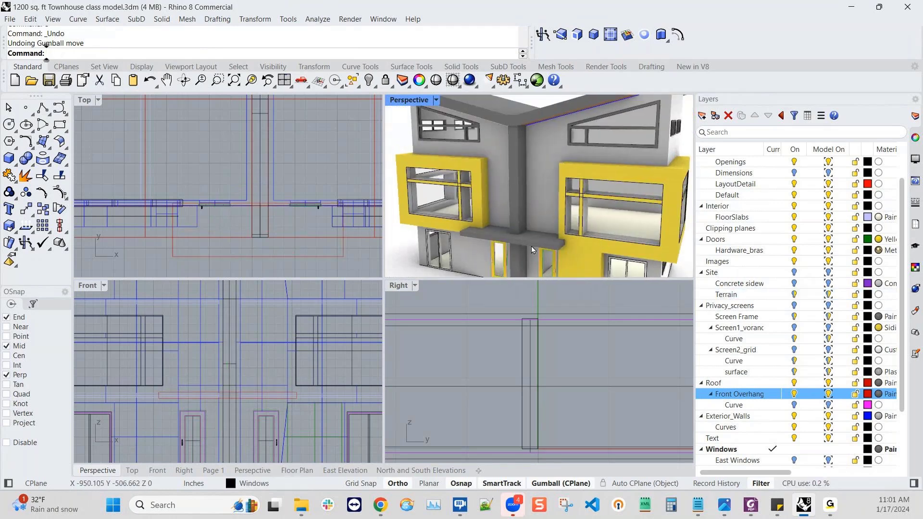
scroll(529, 247, up, 3)
ctrl+shift+click(513, 246)
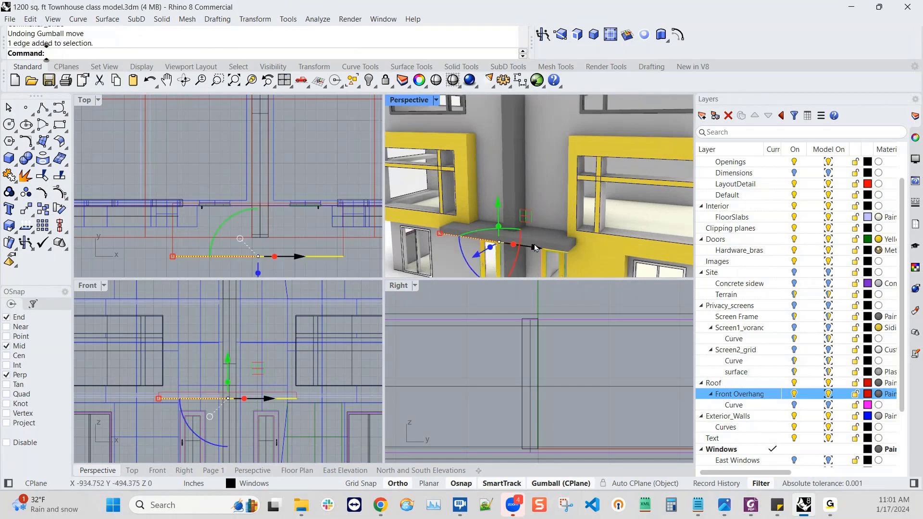
key(Escape)
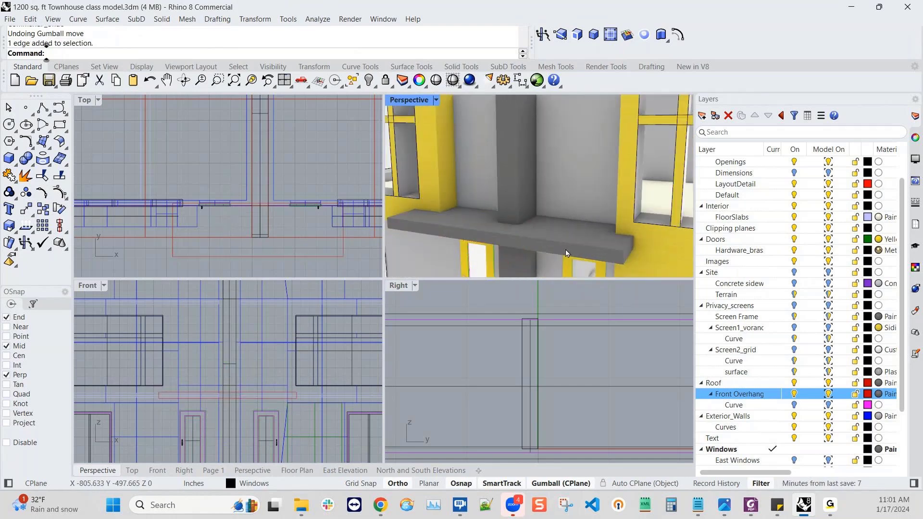
ctrl+shift+click(567, 253)
scroll(449, 376, down, 5)
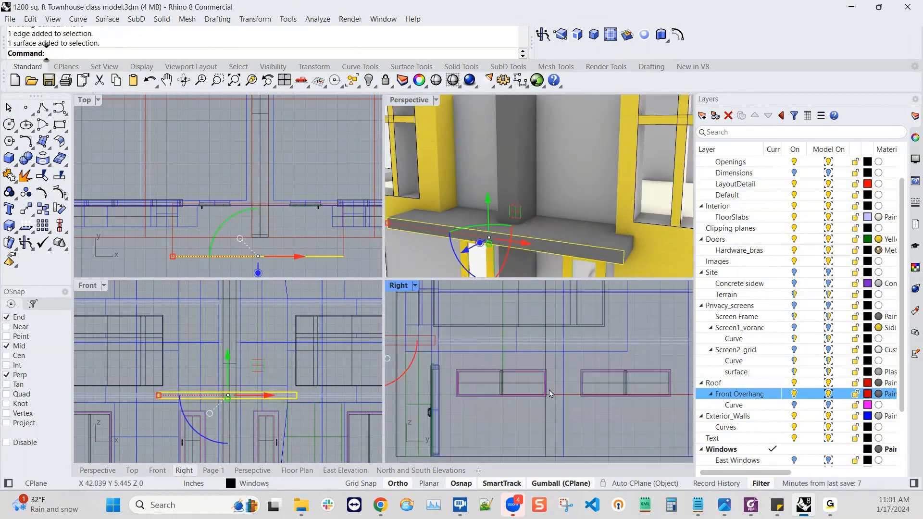
scroll(380, 391, down, 2)
scroll(391, 392, down, 4)
right_drag(438, 385, 572, 372)
scroll(511, 348, up, 6)
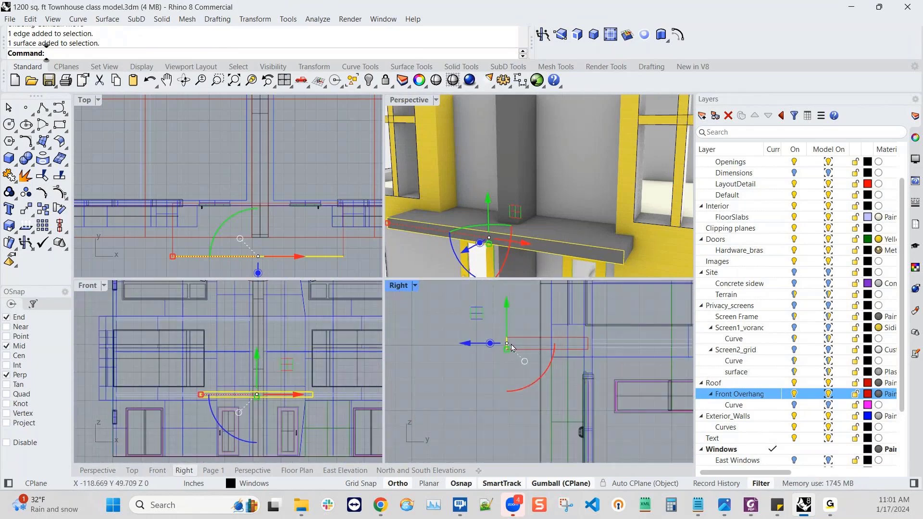
scroll(509, 356, up, 5)
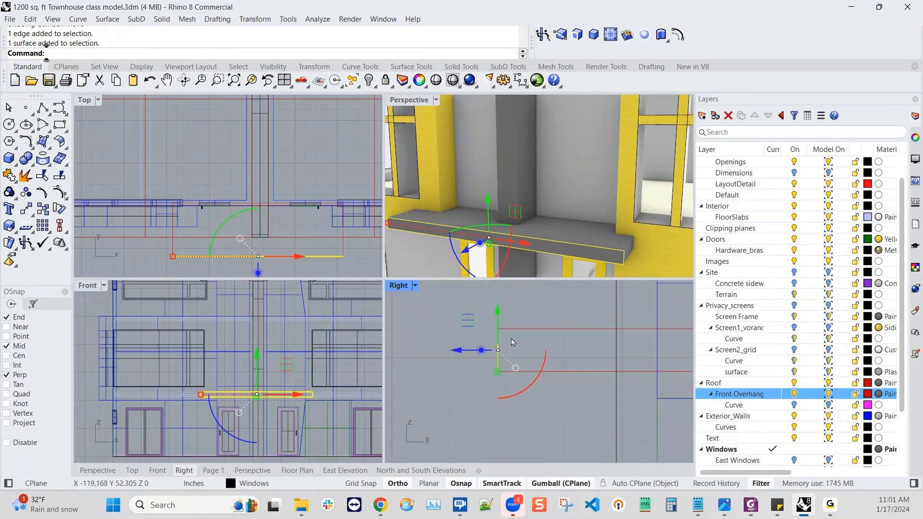
click(492, 313)
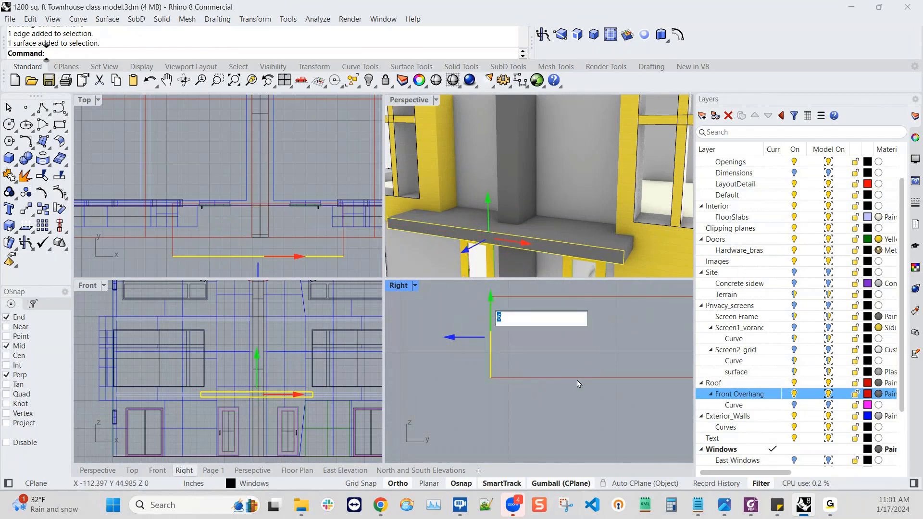
text(-6)
key(Return)
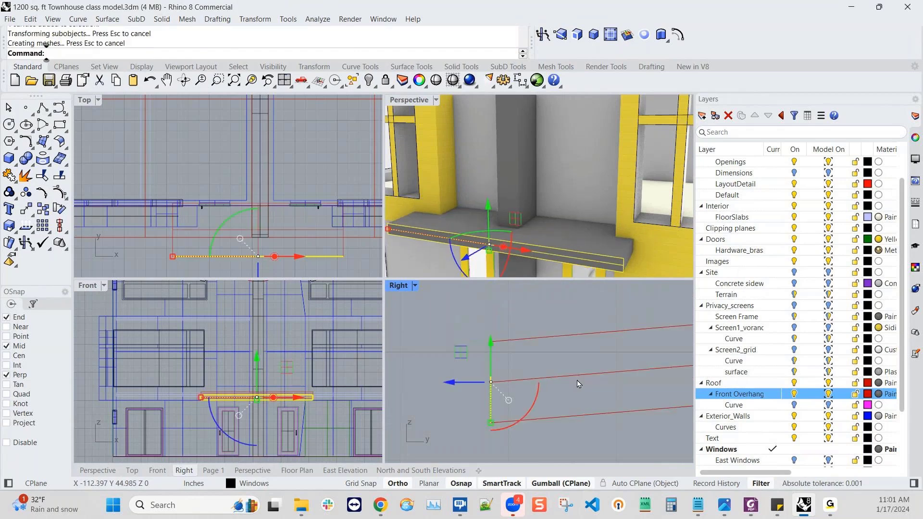
key(ctrl+z)
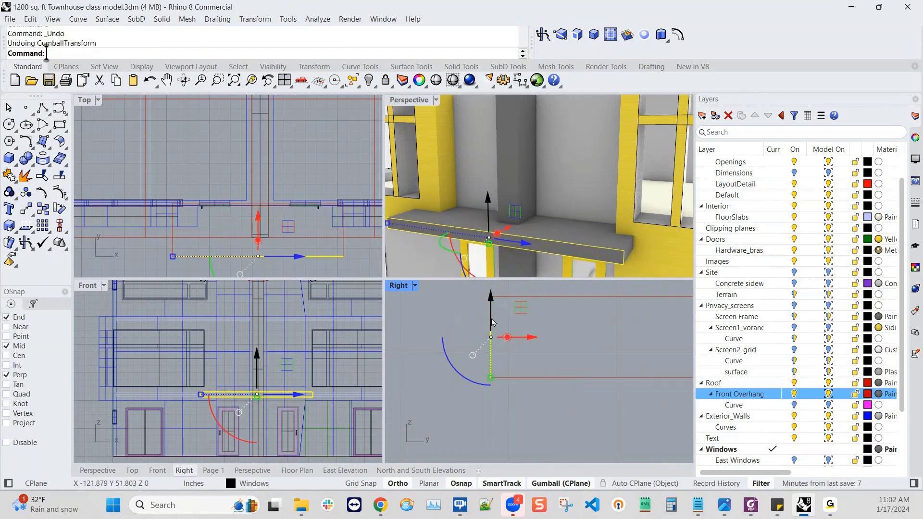
key(Escape)
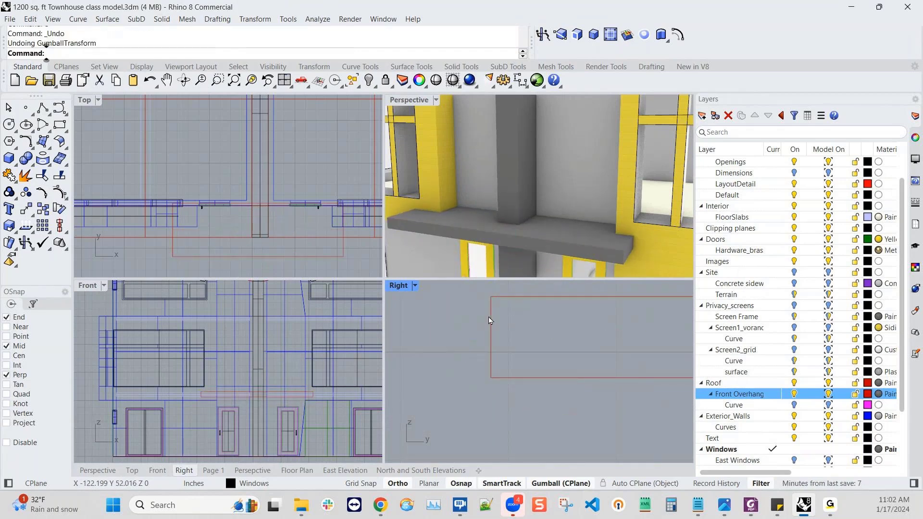
- Move the front face of the entrance overhang slab down 0.5 inch so its top slopes slightly outward
ctrl+shift+click(547, 244)
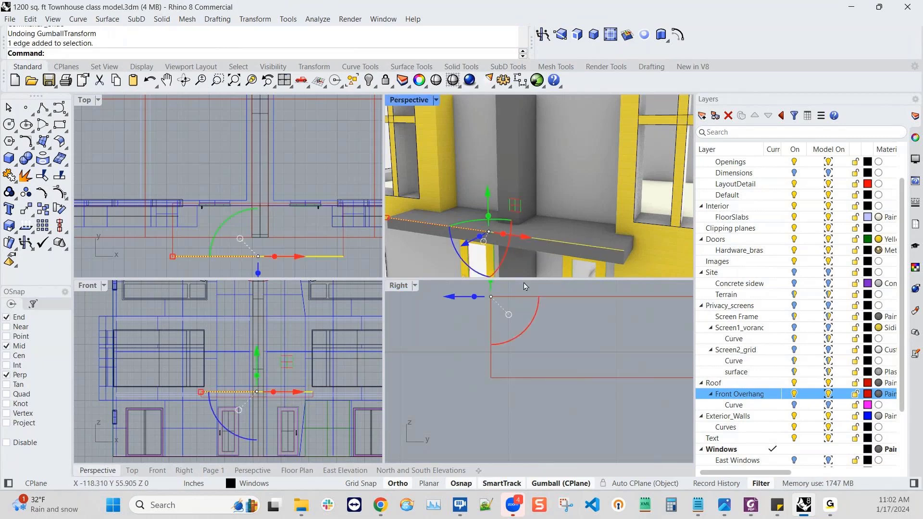
ctrl+shift+click(545, 246)
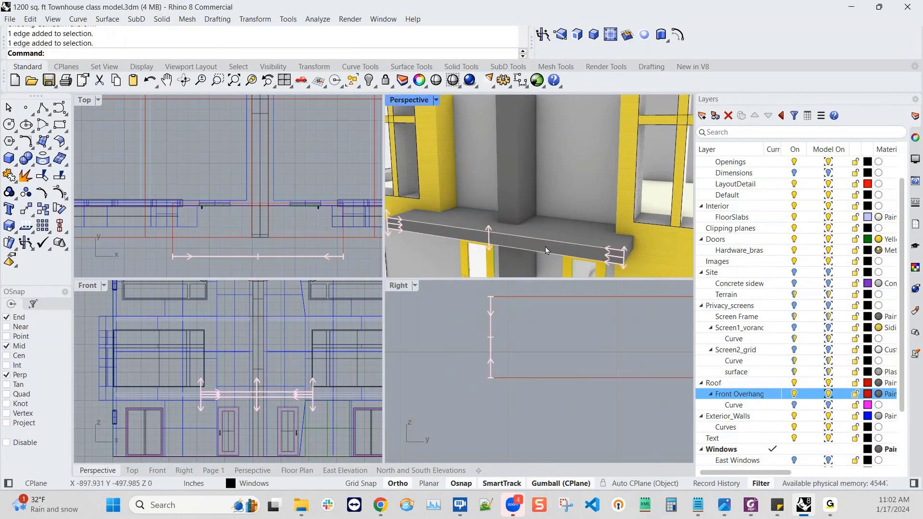
click(492, 318)
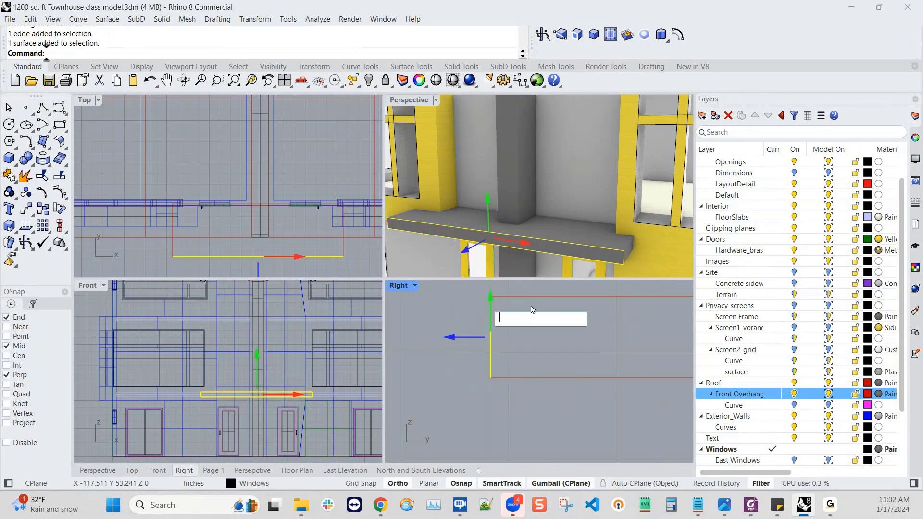
text(-.5)
key(Return)
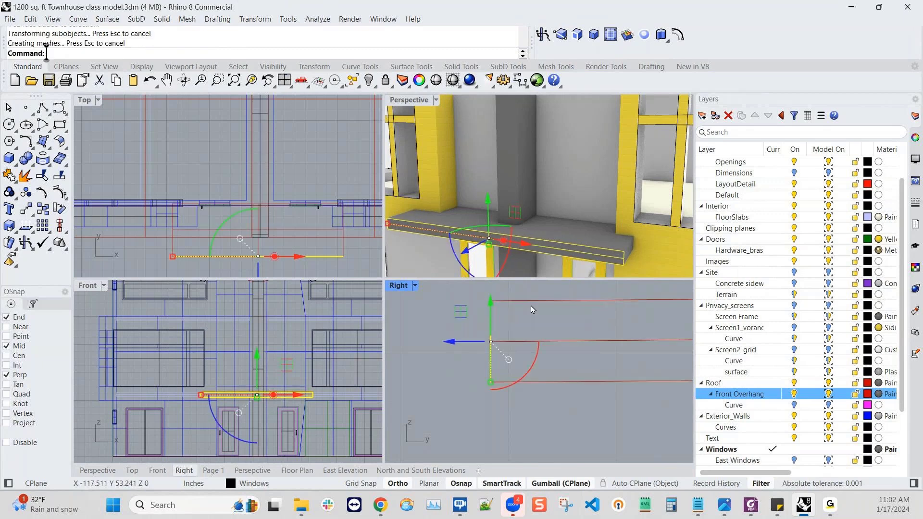
- Examine the sloped entrance overhang from the side and in relation to the whole front facade
right_drag(570, 221, 474, 247)
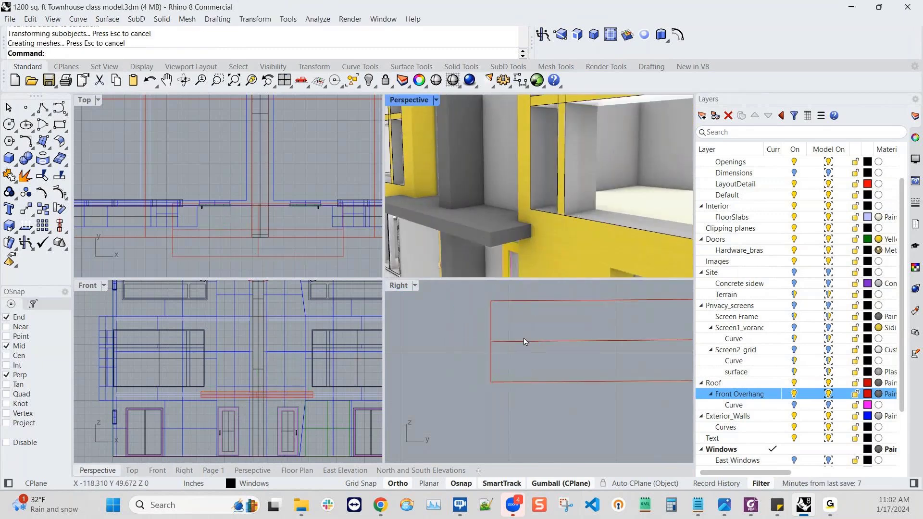
scroll(525, 340, down, 8)
right_drag(579, 366, 504, 368)
scroll(552, 353, down, 2)
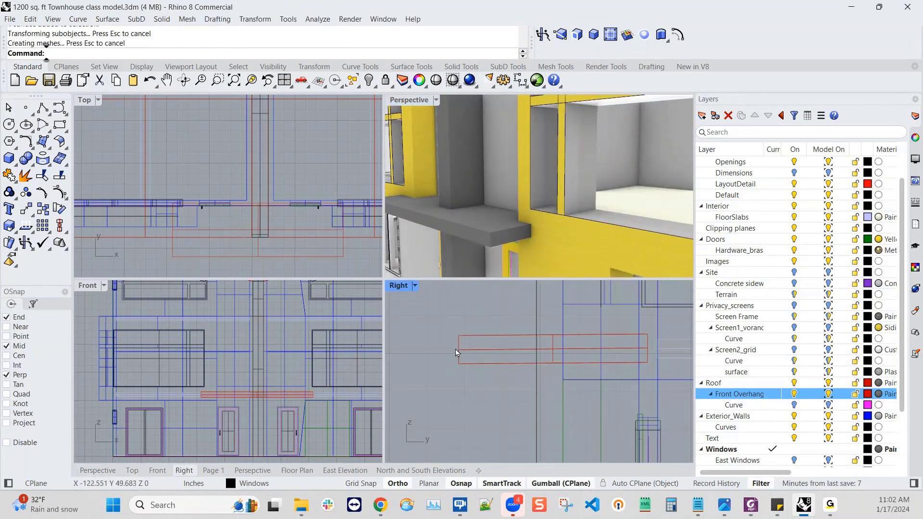
right_drag(418, 171, 502, 194)
scroll(459, 217, down, 6)
right_drag(465, 233, 582, 242)
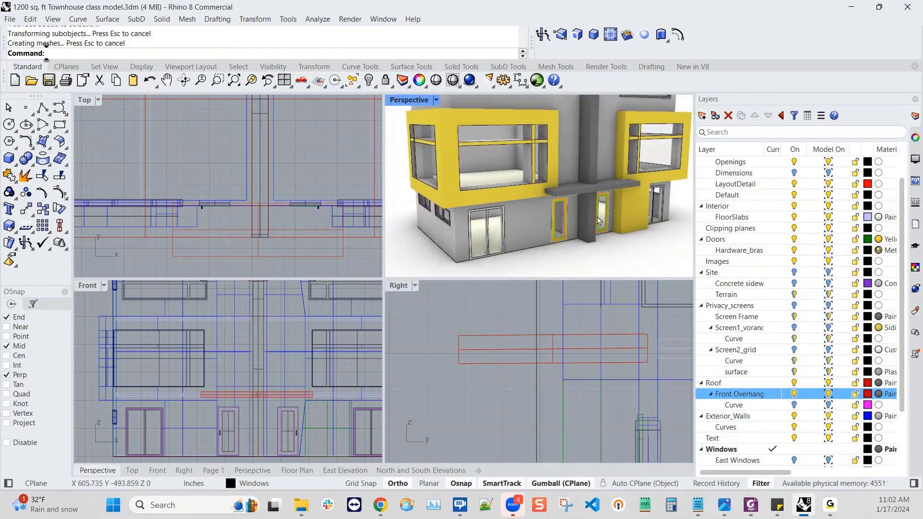
mouse_move(603, 212)
shift+right_down()
mouse_move(570, 254)
mouse_move(593, 242)
mouse_move(582, 245)
shift+right_up()
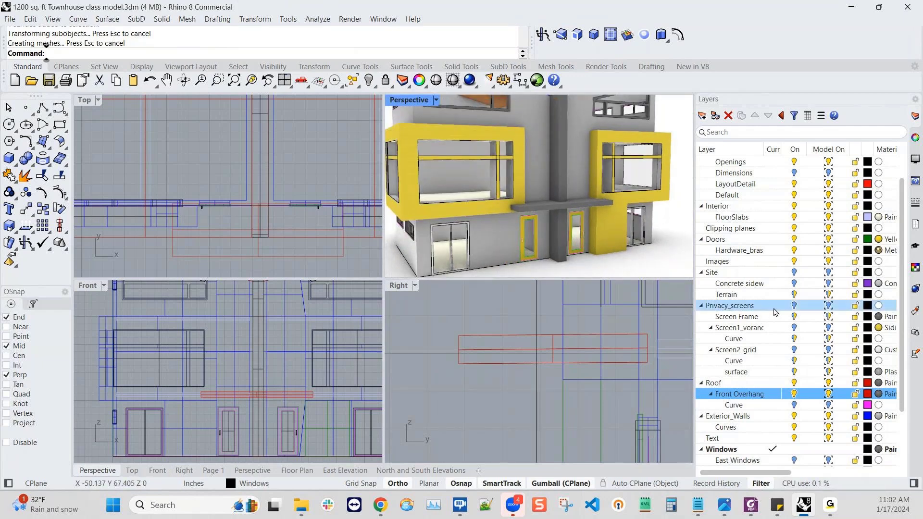
- Turn on the Site layer and its concrete sidewalk sublayer to show the ground in front of the building
click(795, 273)
scroll(507, 241, down, 5)
scroll(506, 242, up, 3)
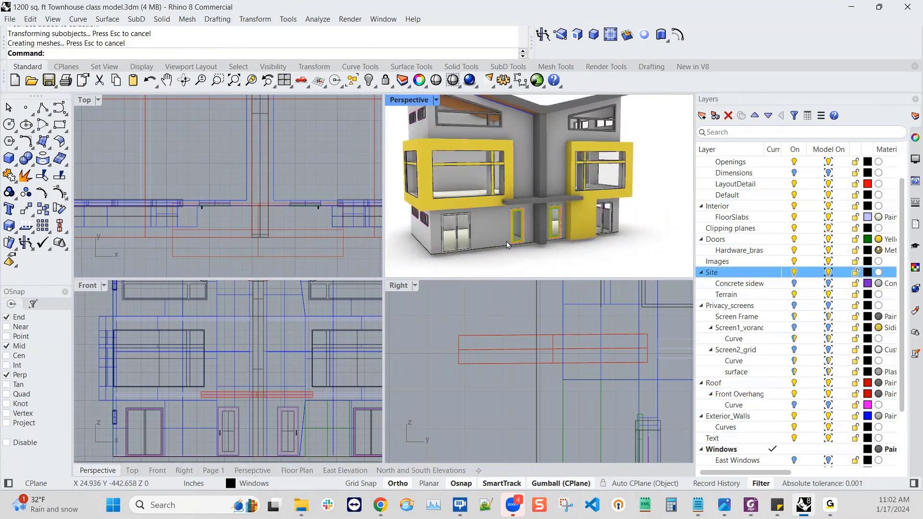
right_drag(507, 244, 542, 259)
click(794, 284)
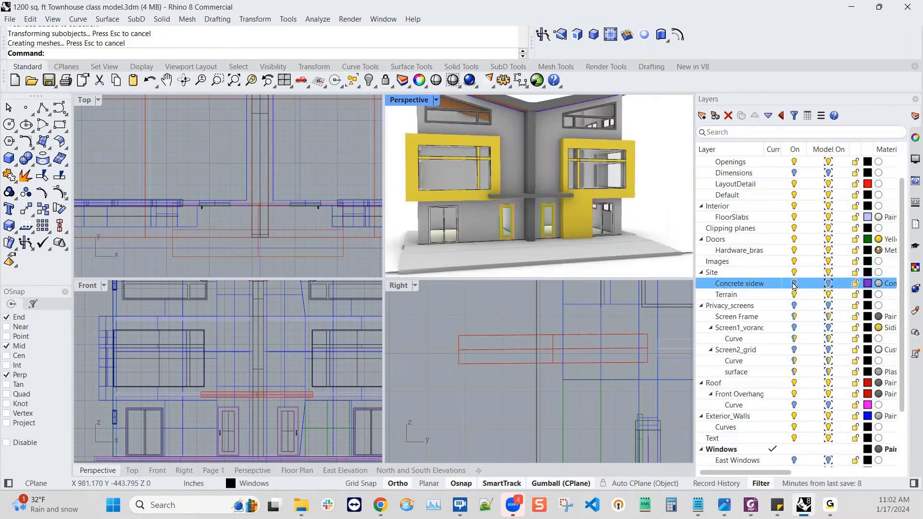
- Select all curves in the model with SelCrv and hide them
right_drag(480, 226, 537, 243)
scroll(507, 226, up, 6)
scroll(588, 237, down, 5)
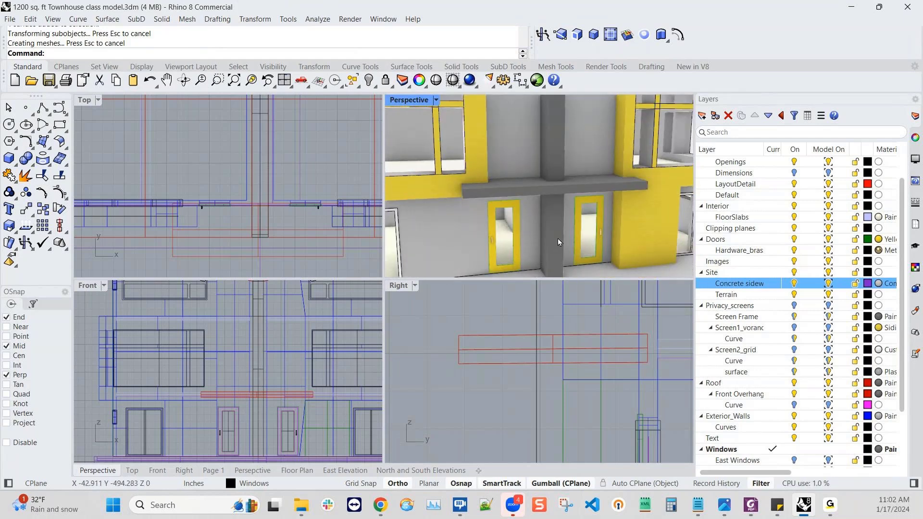
scroll(591, 239, down, 4)
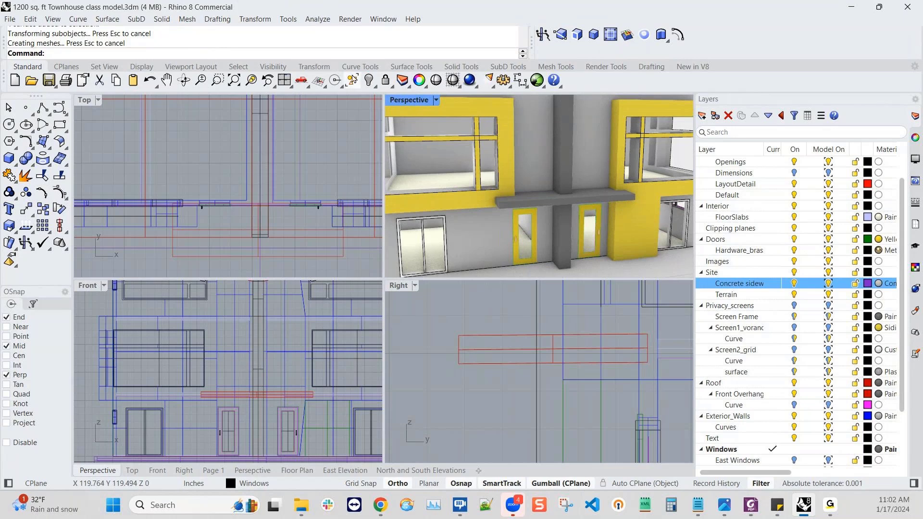
text(Sel)
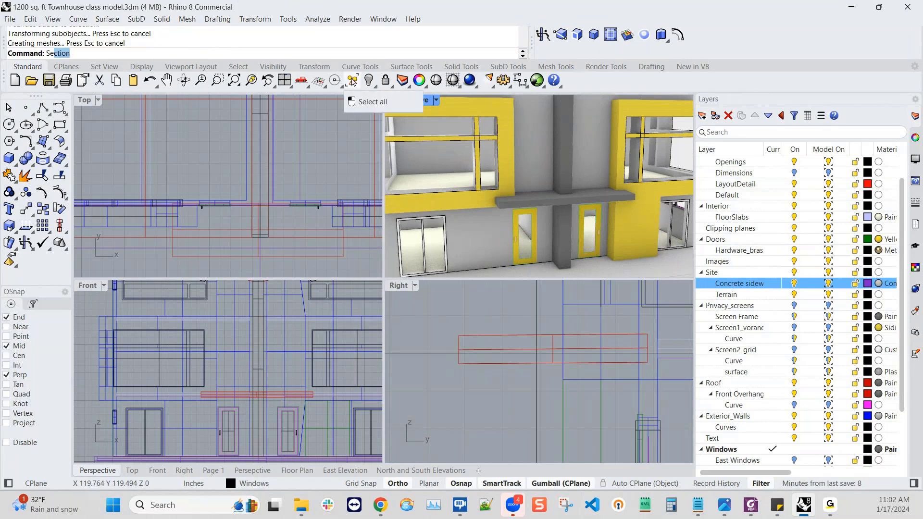
text(C)
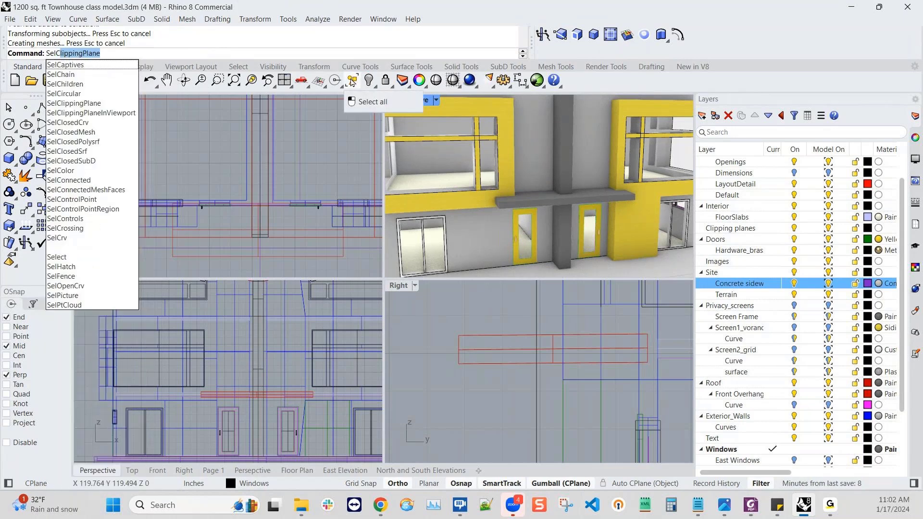
text(ur)
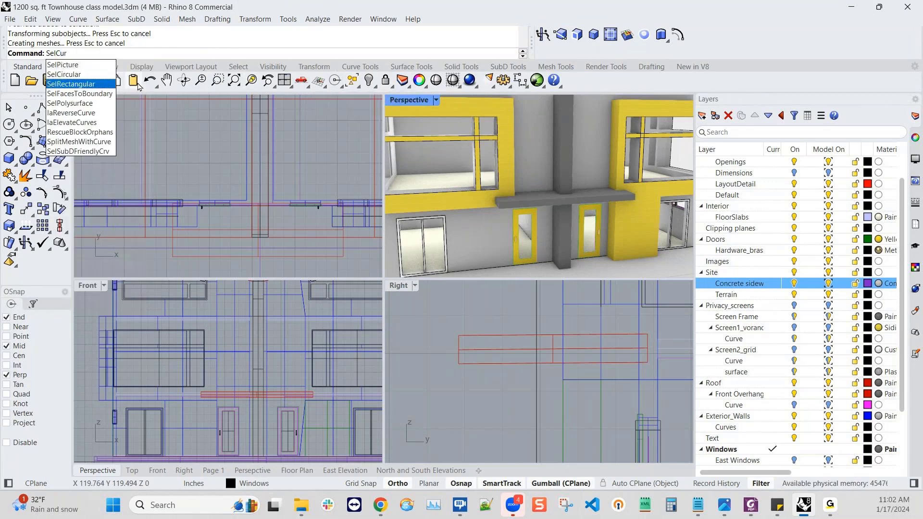
key(BackSpace)
key(BackSpace)
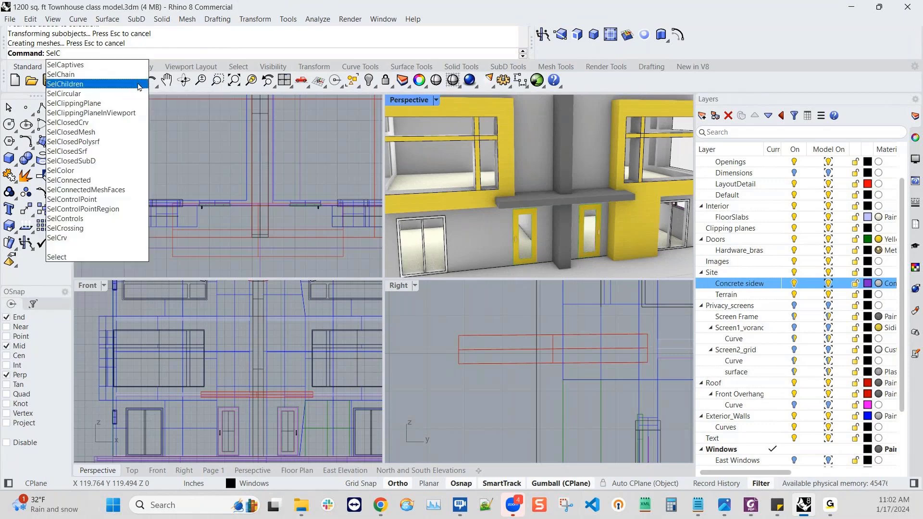
text(rv)
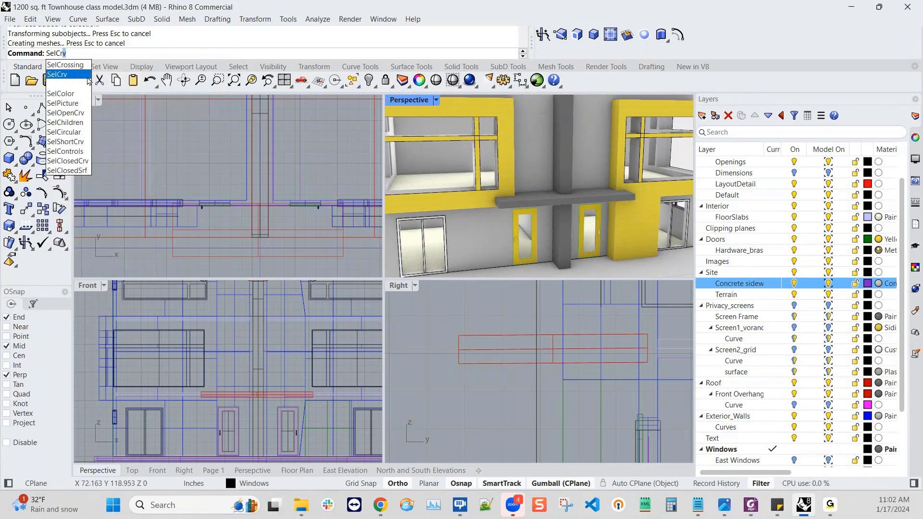
click(88, 78)
scroll(503, 232, down, 5)
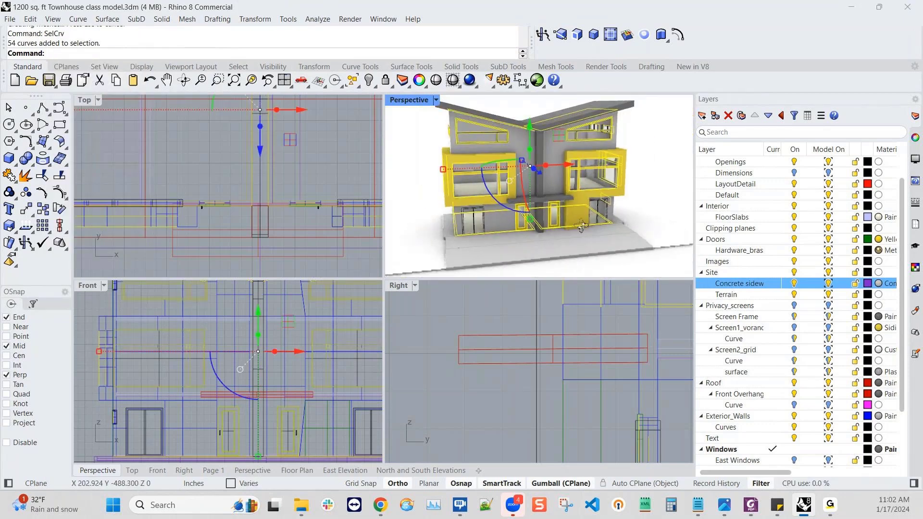
right_drag(503, 233, 589, 238)
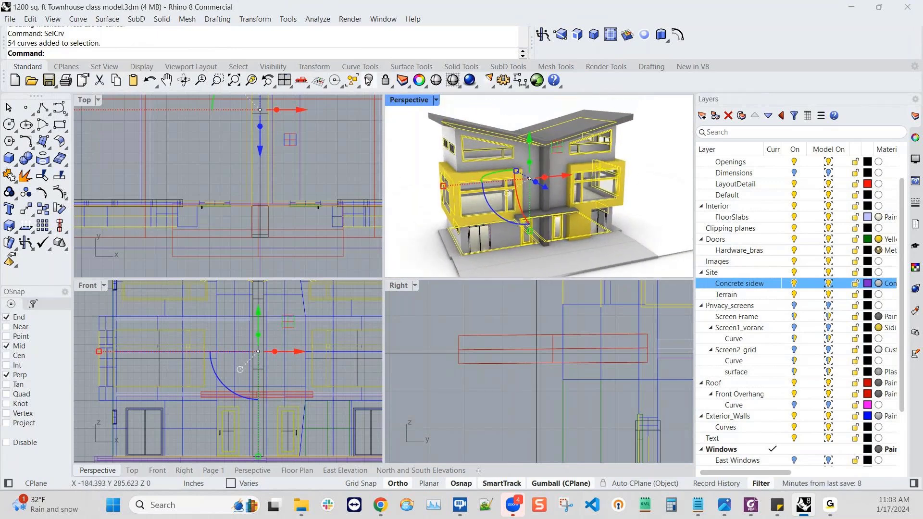
click(369, 80)
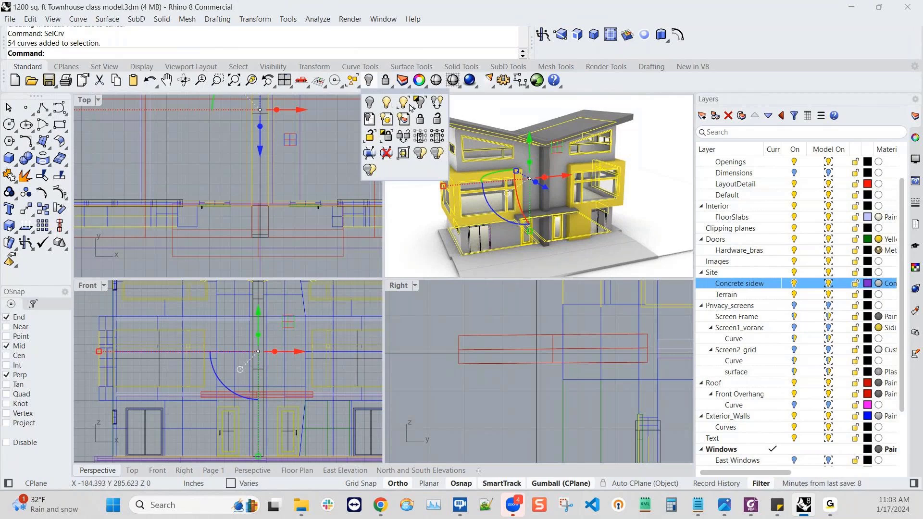
click(436, 154)
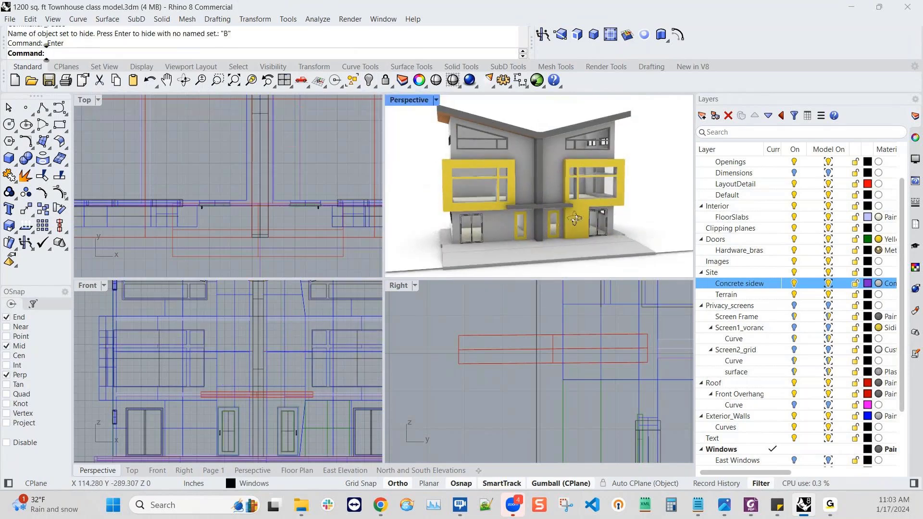
- Turn on the Privacy_screens layer to show the screen frame between the two entrances
scroll(575, 219, up, 3)
right_drag(575, 219, 565, 236)
scroll(604, 237, down, 5)
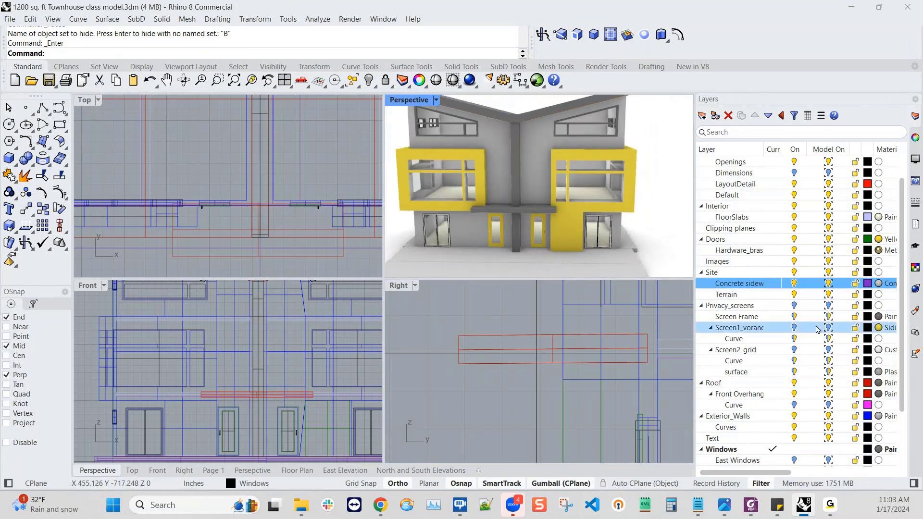
click(795, 308)
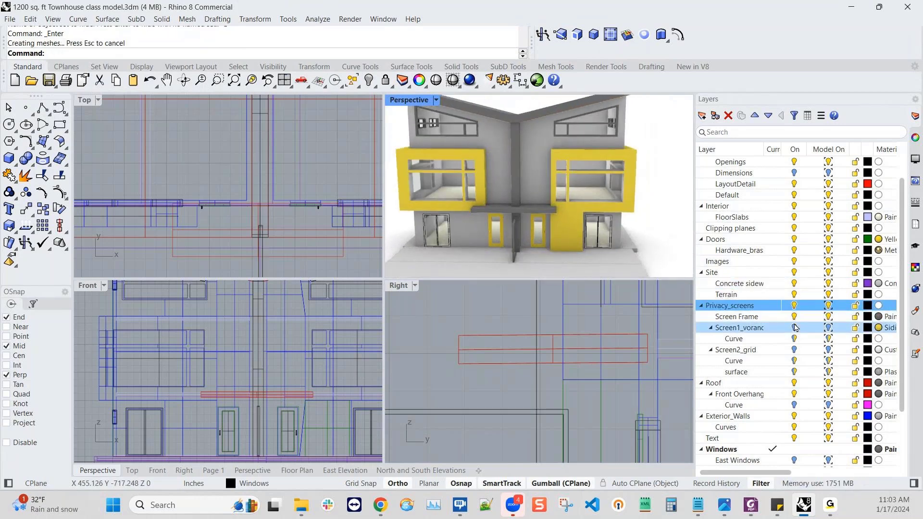
right_drag(486, 250, 538, 243)
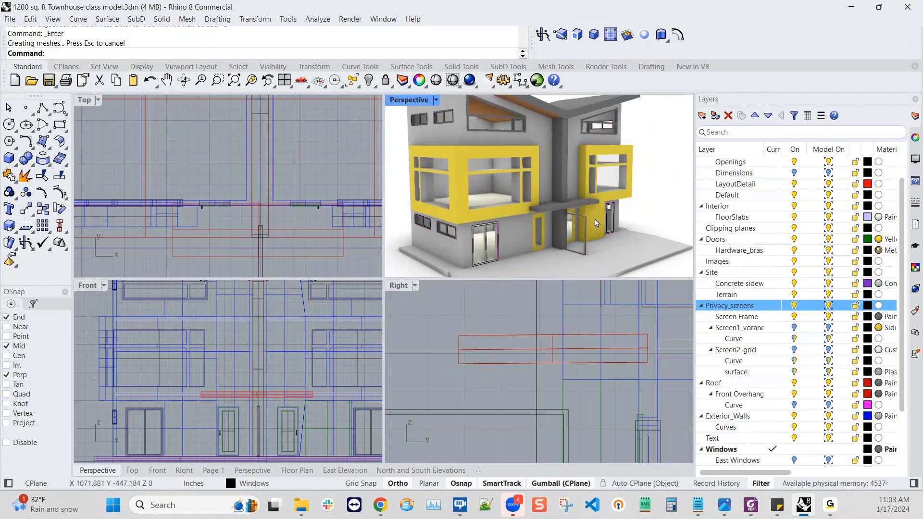
scroll(590, 220, up, 5)
shift+right_drag(617, 254, 621, 240)
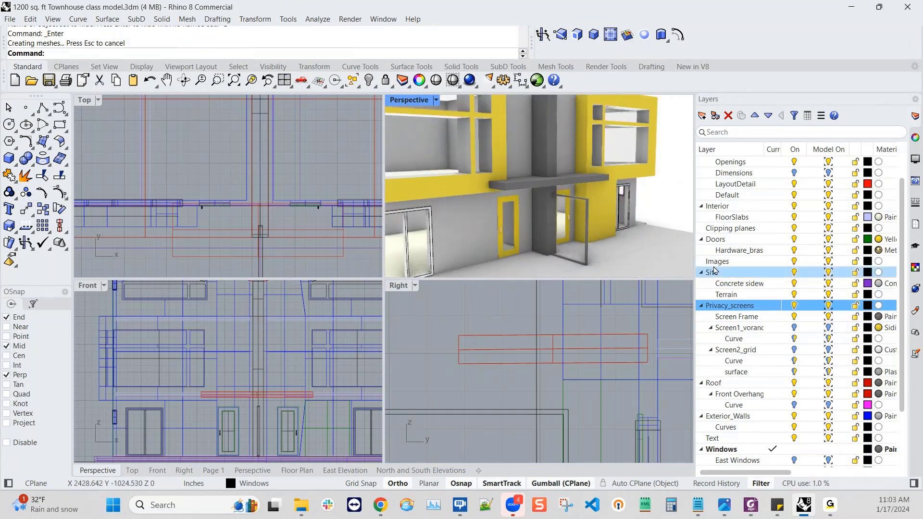
- Turn on the Screen1 sublayer of Privacy_screens and examine the Voronoi-patterned screen between the entrances up close and from the facade
click(795, 331)
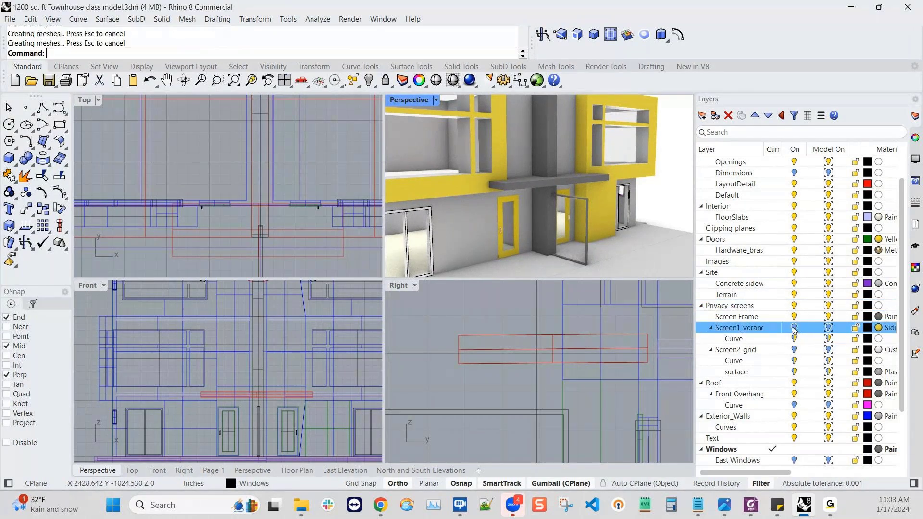
click(794, 330)
scroll(607, 224, up, 5)
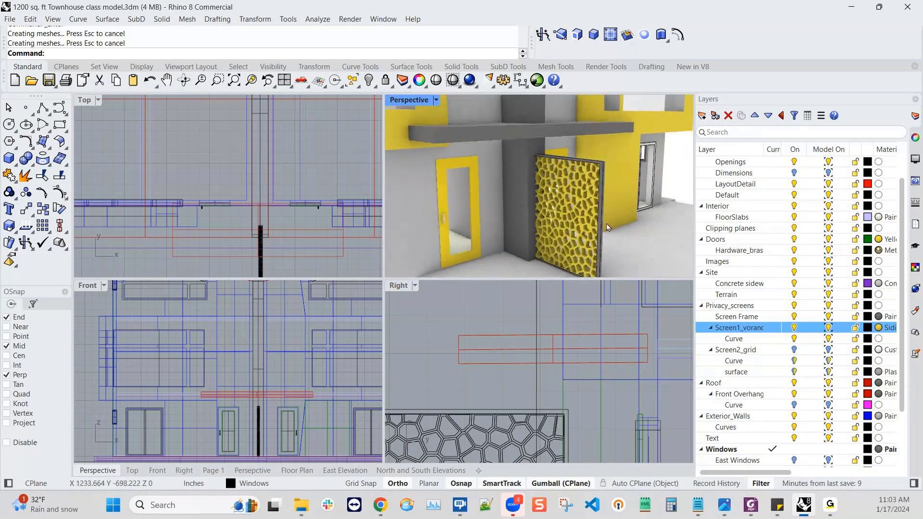
right_drag(607, 223, 543, 232)
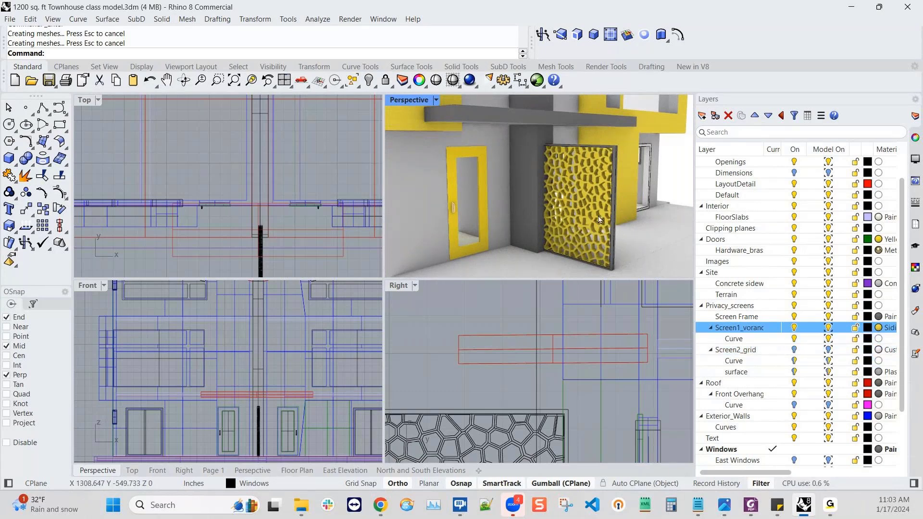
scroll(598, 216, up, 3)
scroll(607, 135, up, 2)
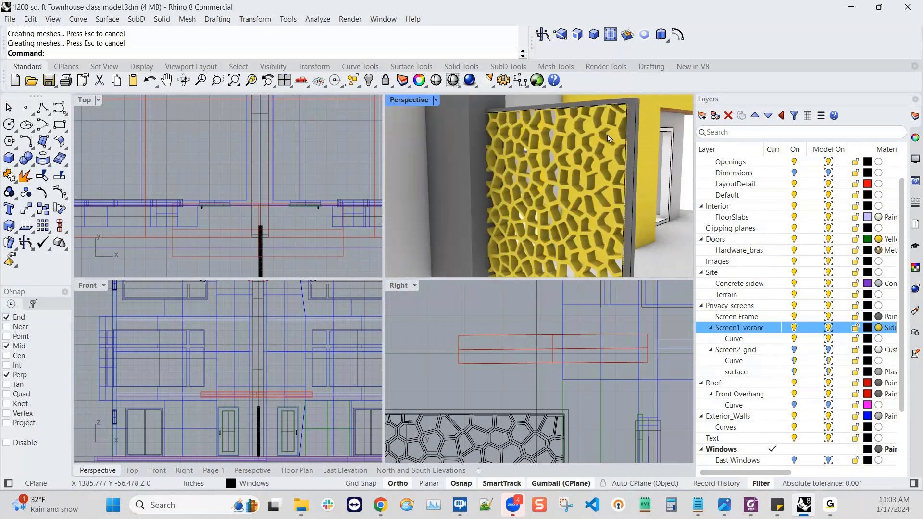
scroll(596, 188, down, 5)
scroll(597, 188, down, 5)
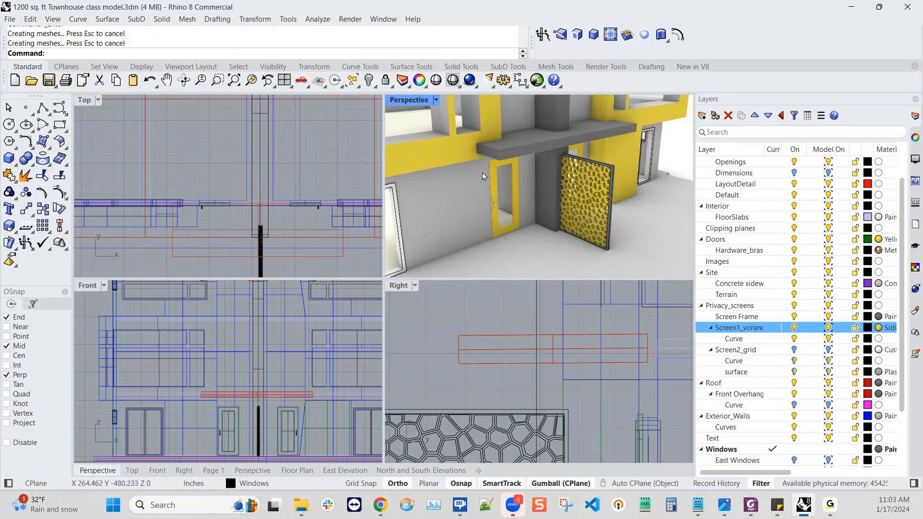
scroll(589, 187, up, 4)
scroll(599, 192, down, 4)
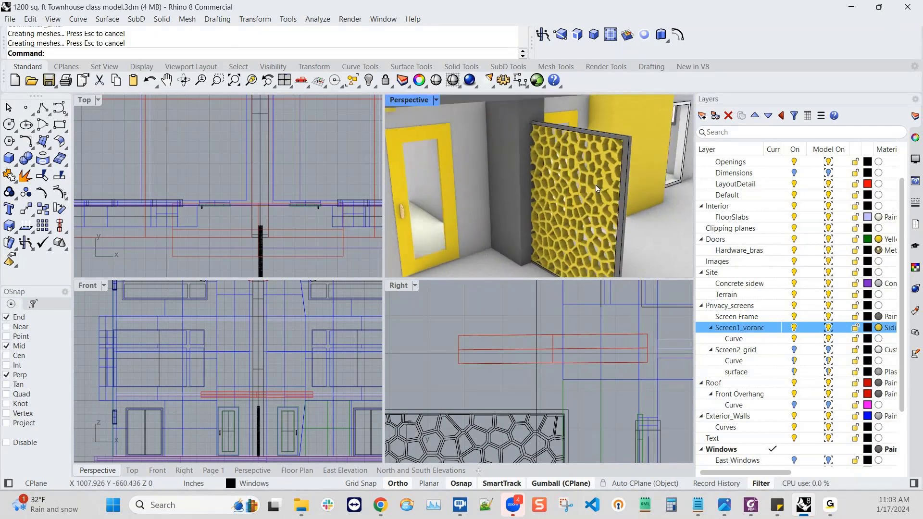
scroll(598, 199, up, 4)
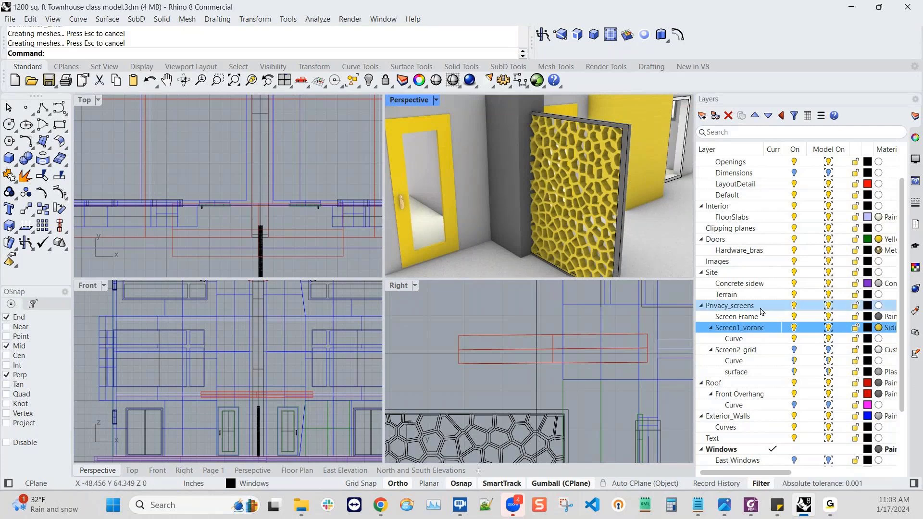
- Swap the visible privacy screen from Screen1 to Screen2_grid and examine the grid screen in relation to the whole front facade
click(795, 327)
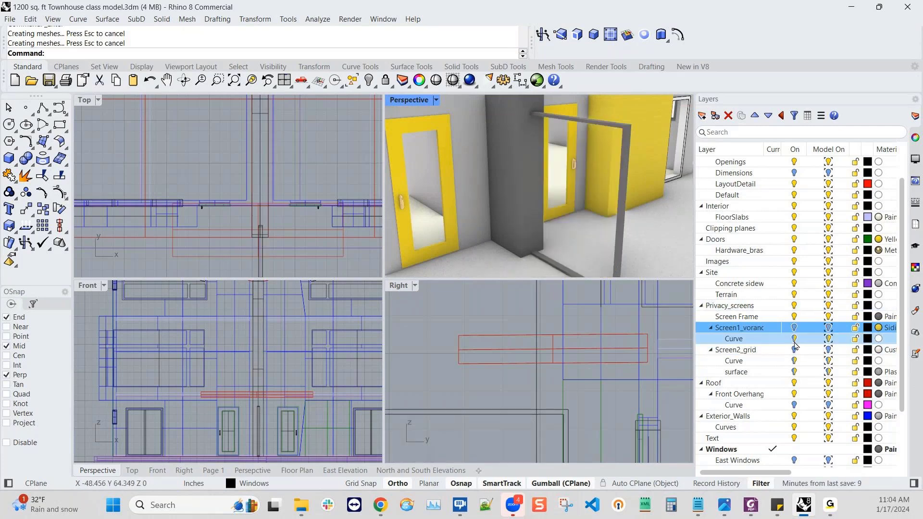
click(794, 350)
right_drag(569, 233, 583, 228)
scroll(583, 229, down, 6)
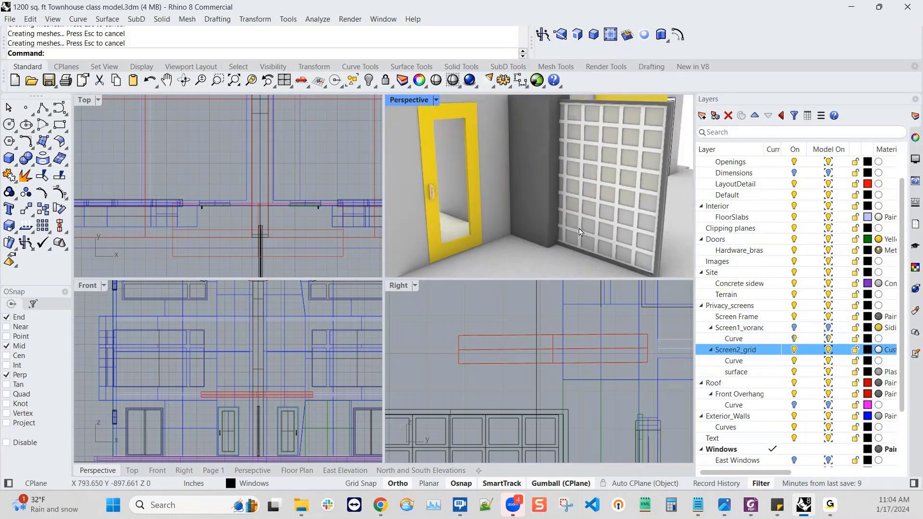
scroll(583, 231, down, 3)
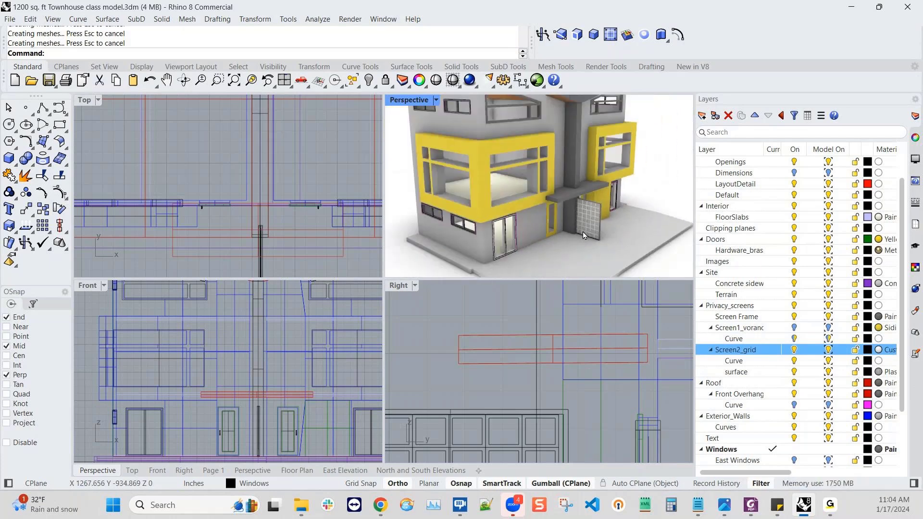
right_drag(583, 232, 517, 217)
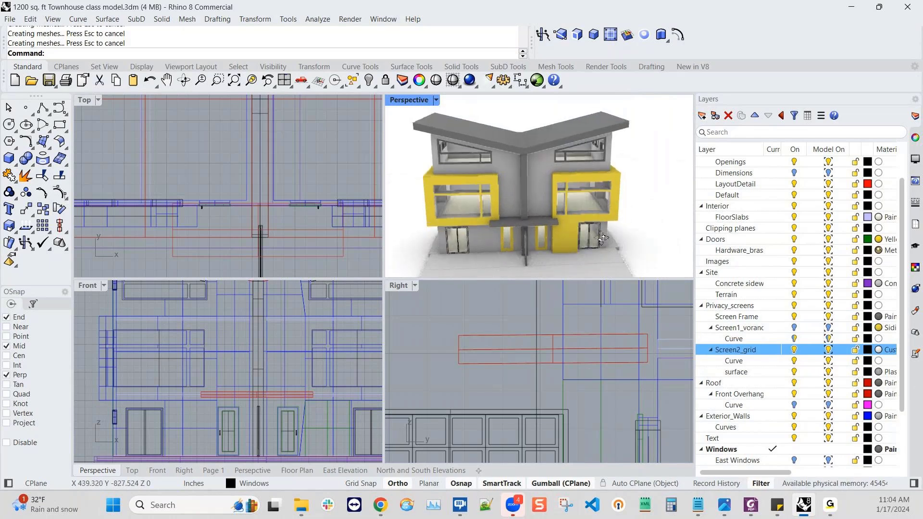
- Review the floor plan, elevation and perspective layout pages, and return to the four-viewport model view
click(296, 471)
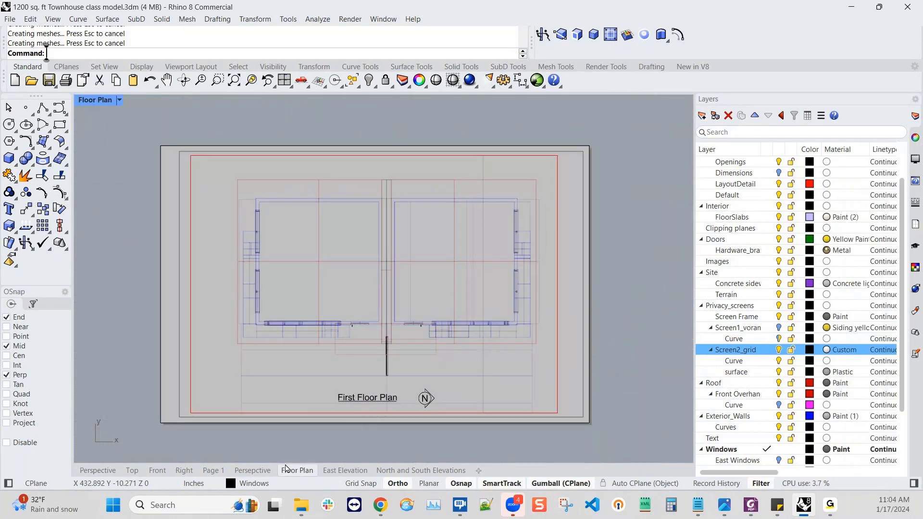
click(347, 472)
click(393, 472)
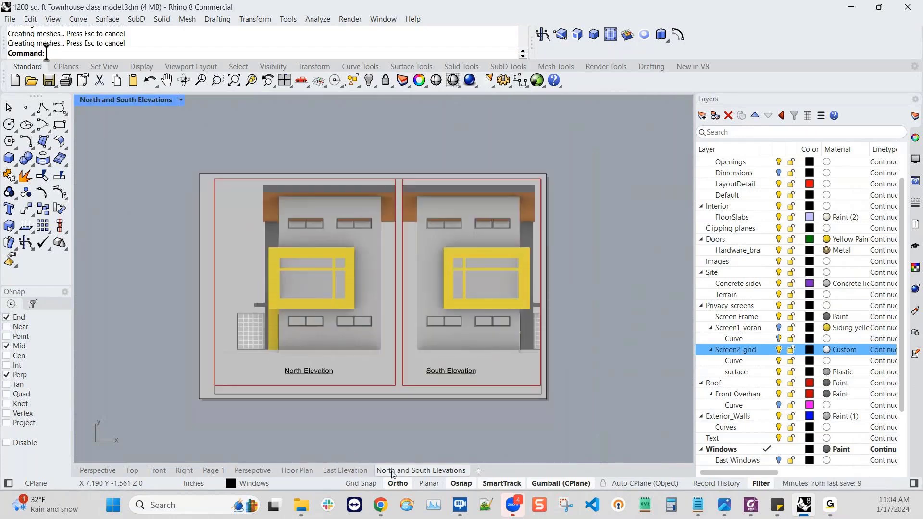
click(344, 473)
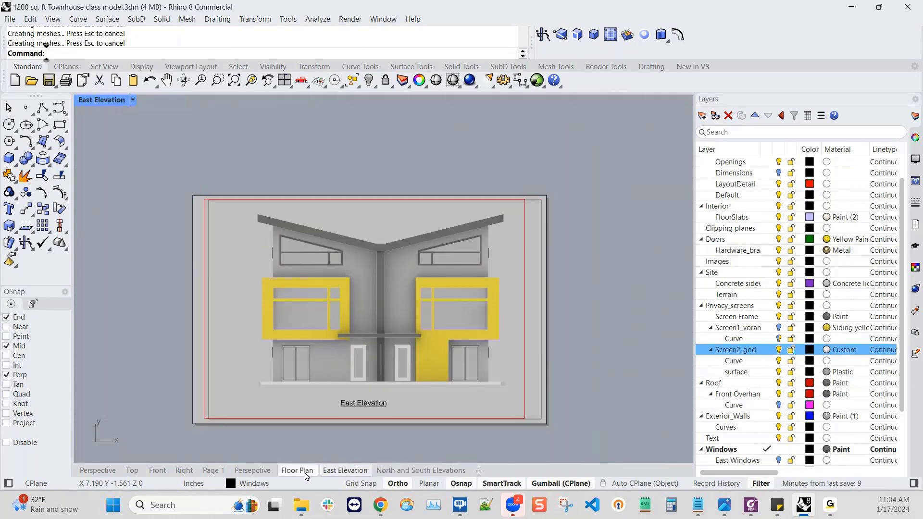
click(306, 474)
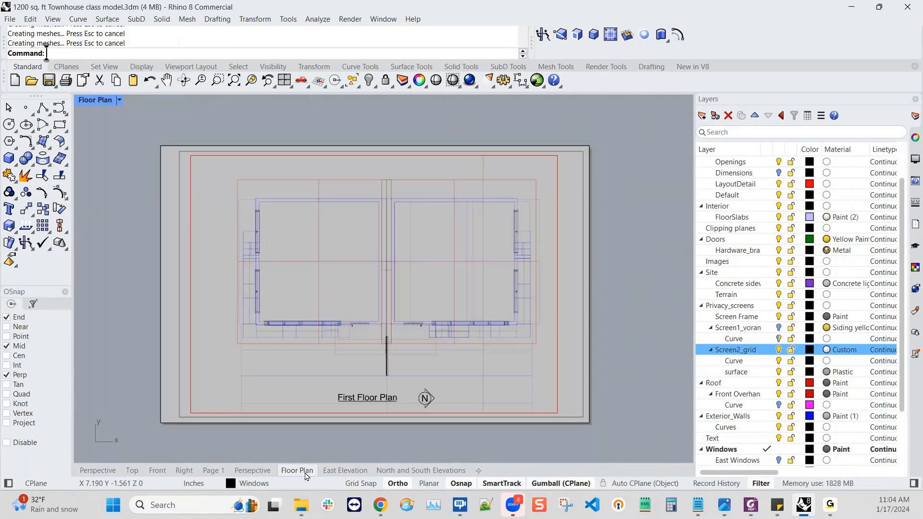
click(342, 473)
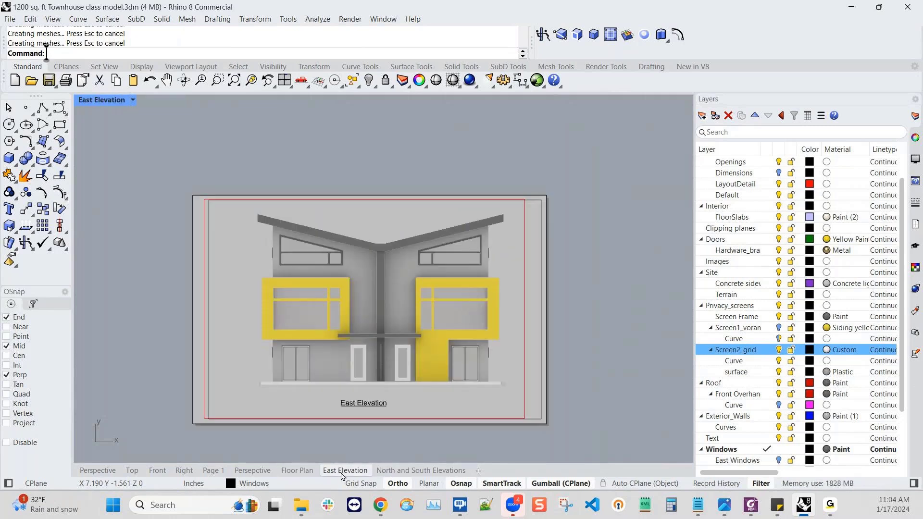
click(259, 475)
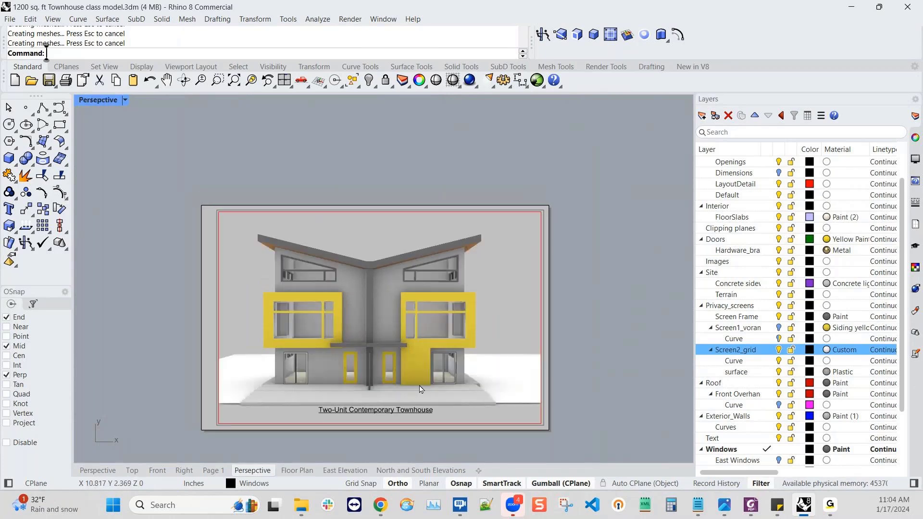
click(98, 470)
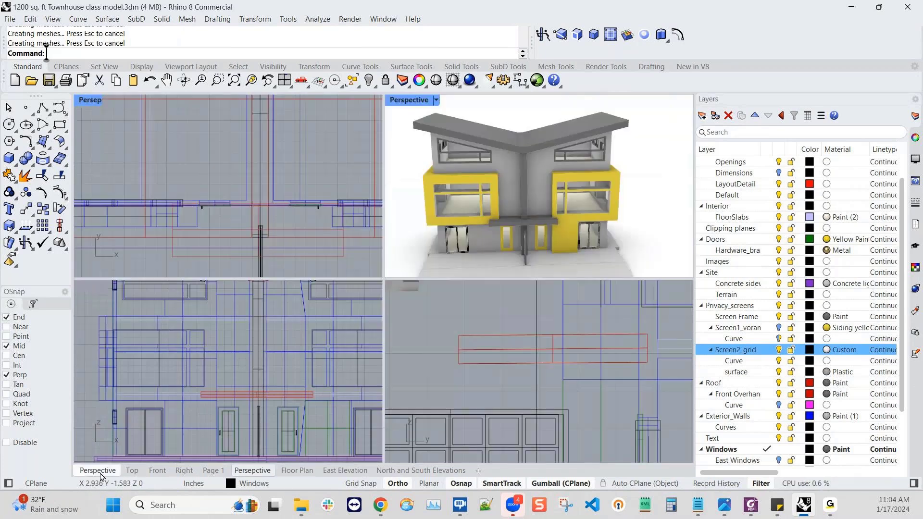
- Turn off the Screen2_grid sublayer so only the frame shows, and select the Privacy_screens layer
scroll(544, 224, up, 5)
shift+right_drag(544, 224, 553, 212)
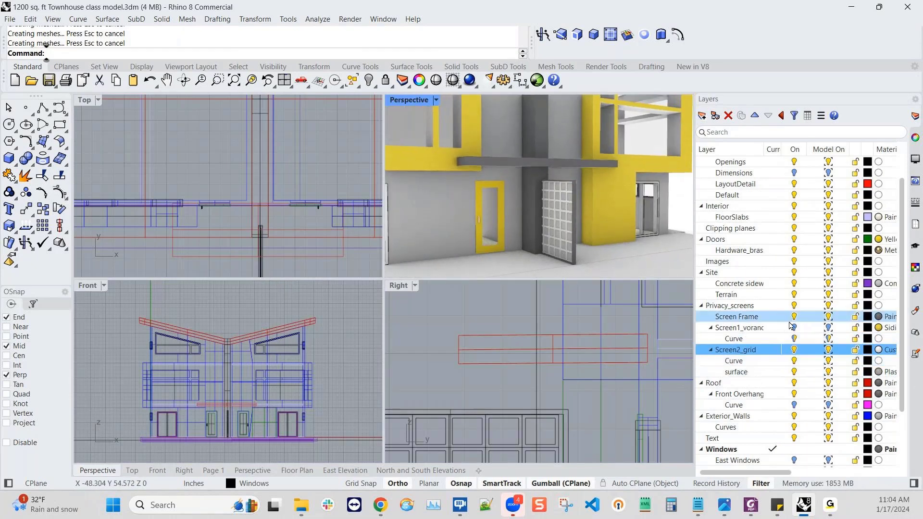
click(794, 350)
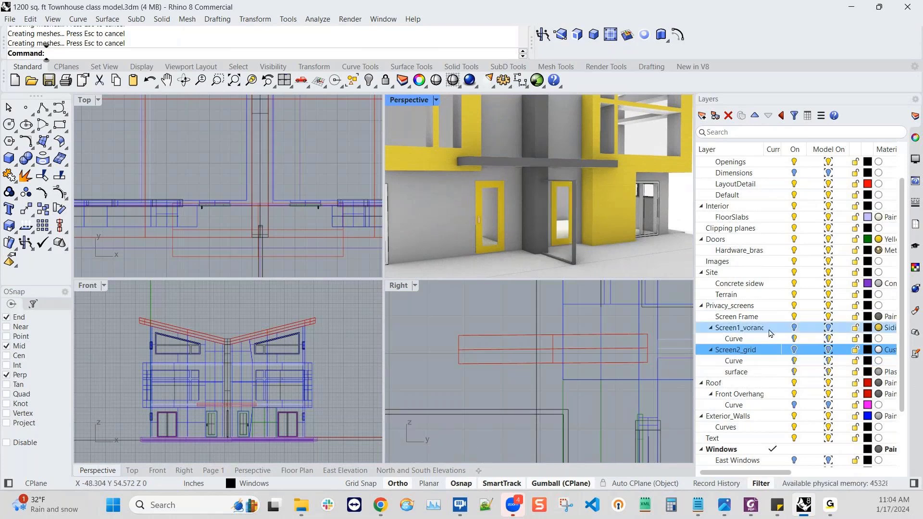
click(745, 306)
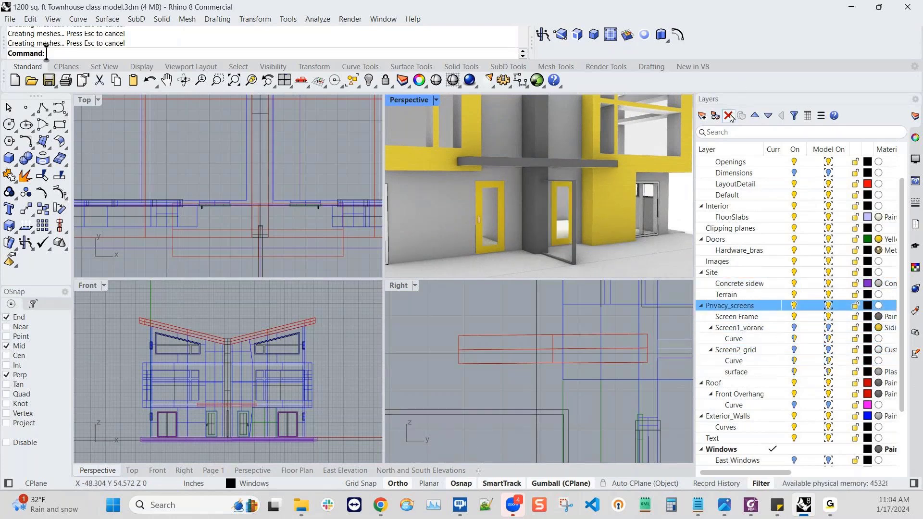
right_click(739, 306)
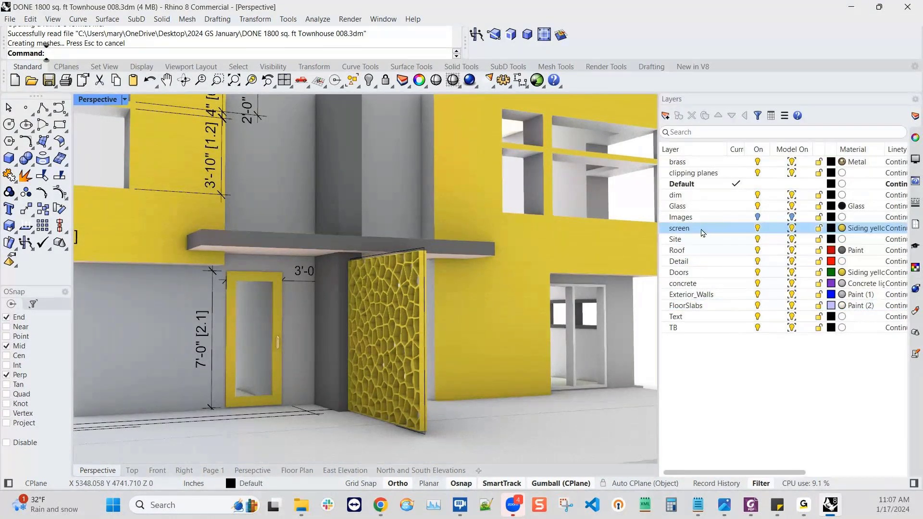
- Select the privacy screen's outline curve to check its layer, and add a sublayer named Screen_GH under the screen layer
click(425, 333)
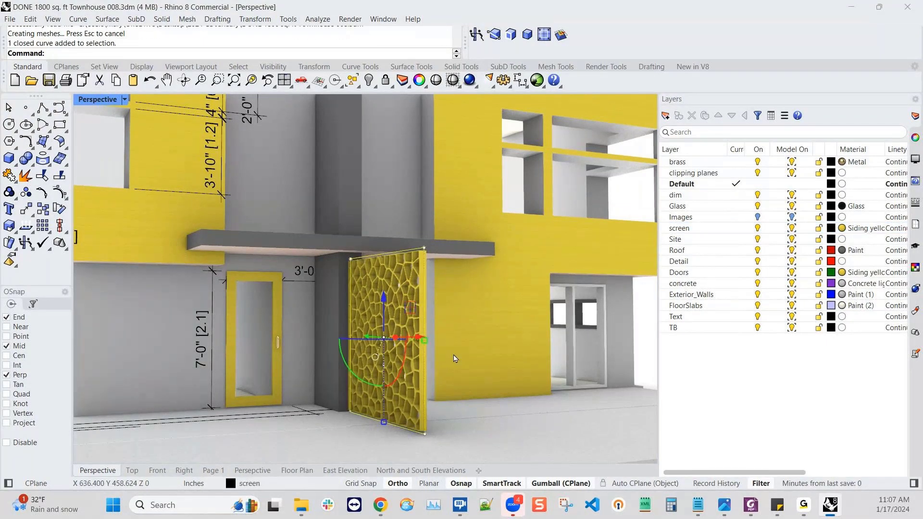
click(688, 230)
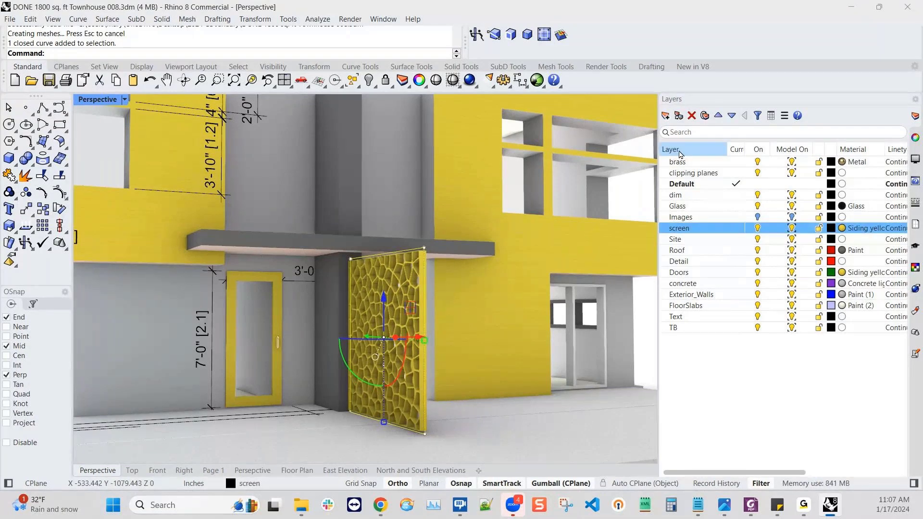
key(ctrl+Insert)
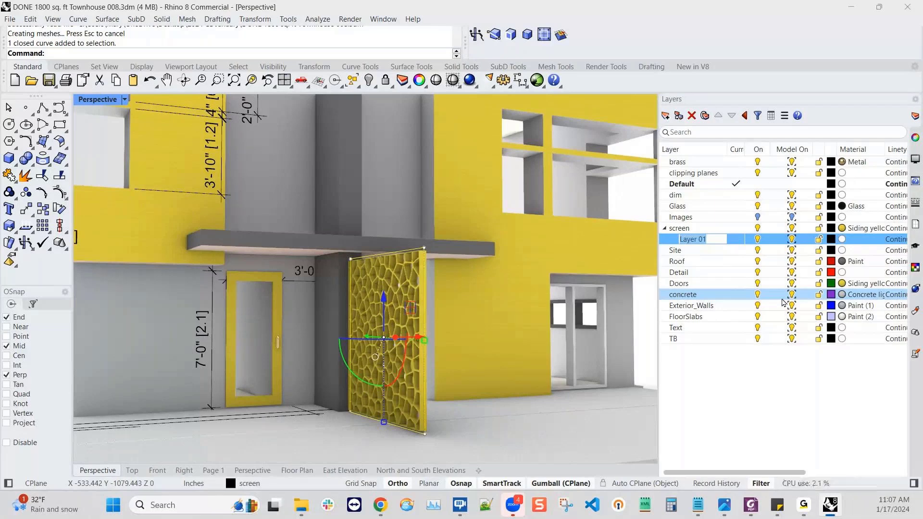
text(Screen_GH)
key(Return)
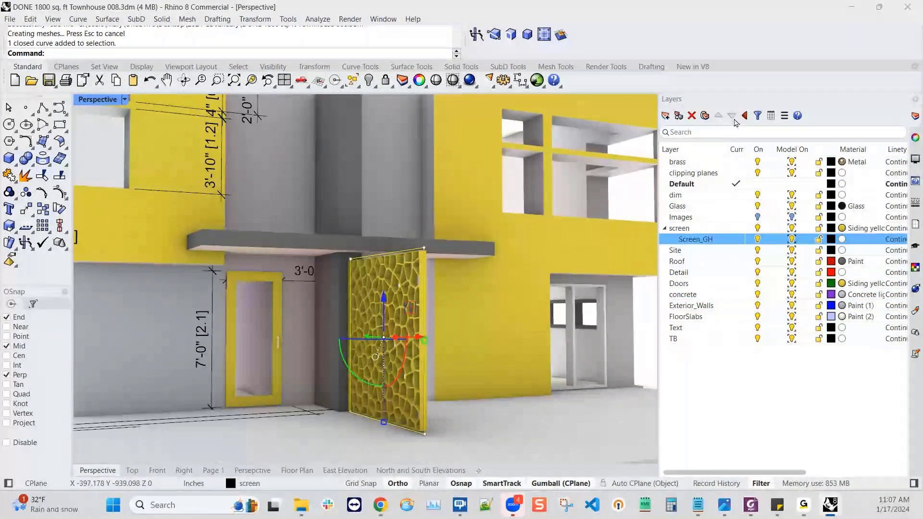
- Promote Screen_GH to a top-level layer and nest the screen layer under it
click(744, 115)
click(684, 229)
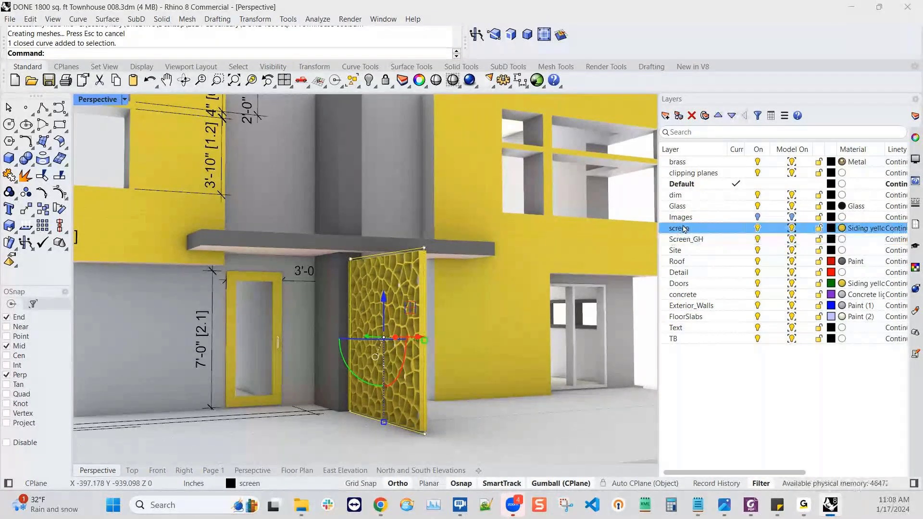
drag(684, 229, 693, 244)
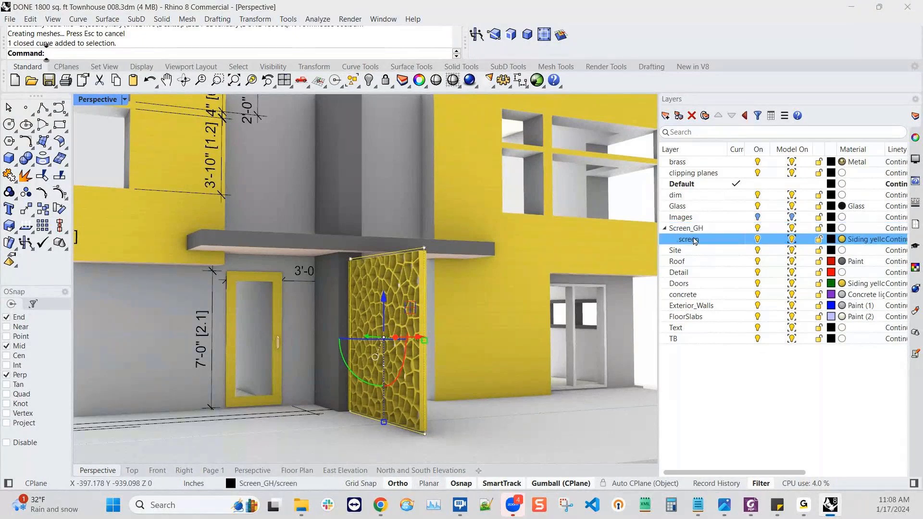
- Toggle the visibility of the nested screen layer to check which objects it controls, leaving it on
click(758, 240)
click(758, 239)
click(758, 240)
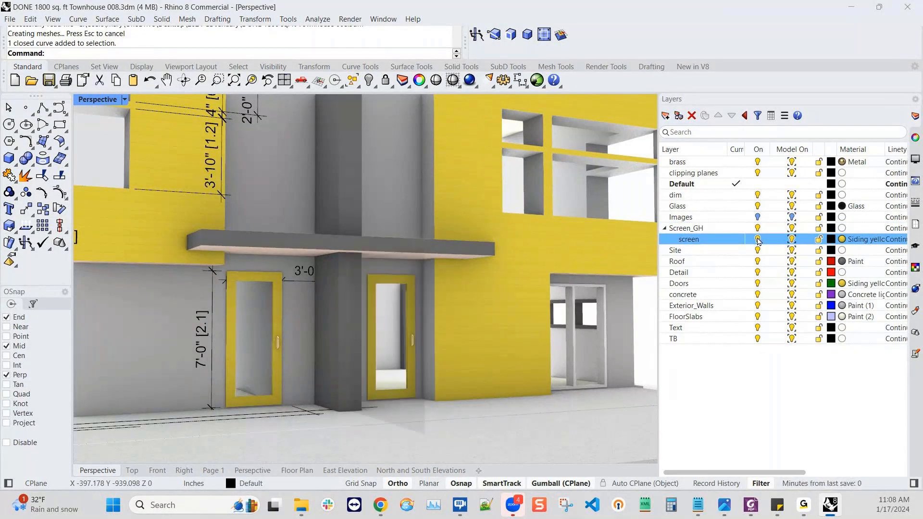
click(758, 240)
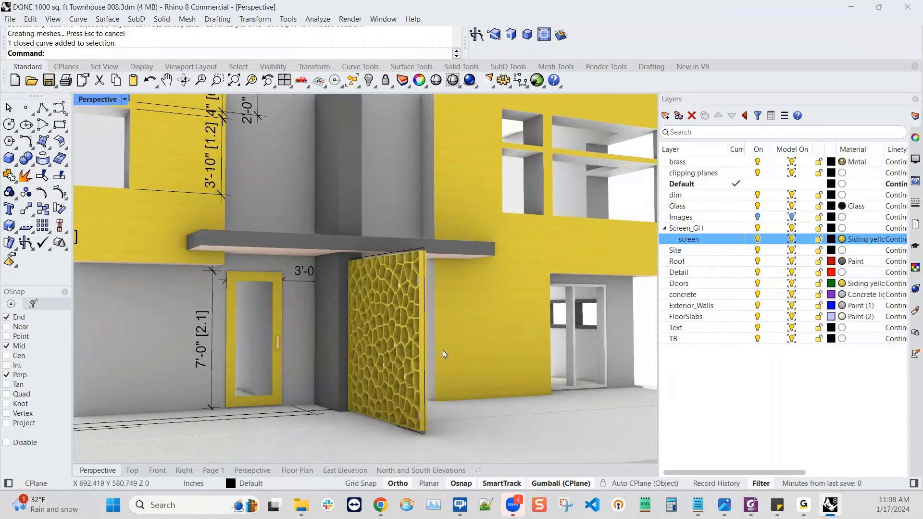
right_drag(443, 354, 435, 306)
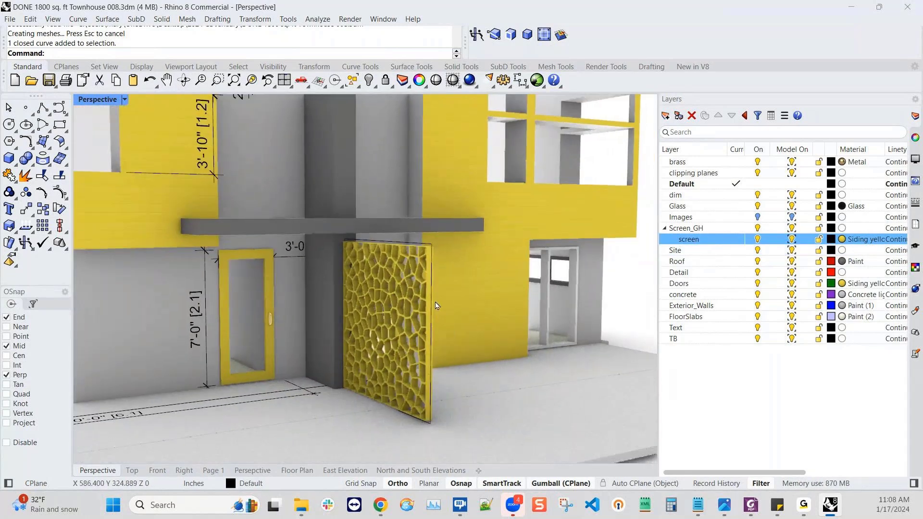
click(432, 315)
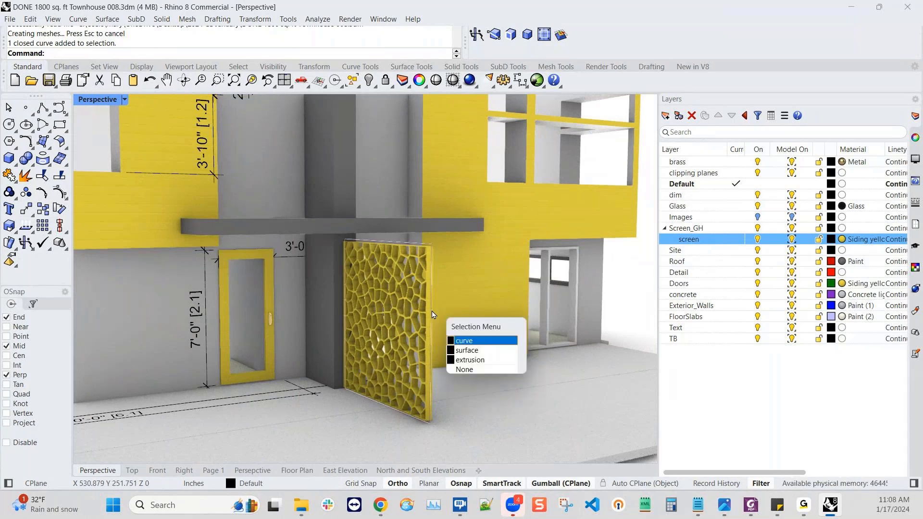
click(456, 341)
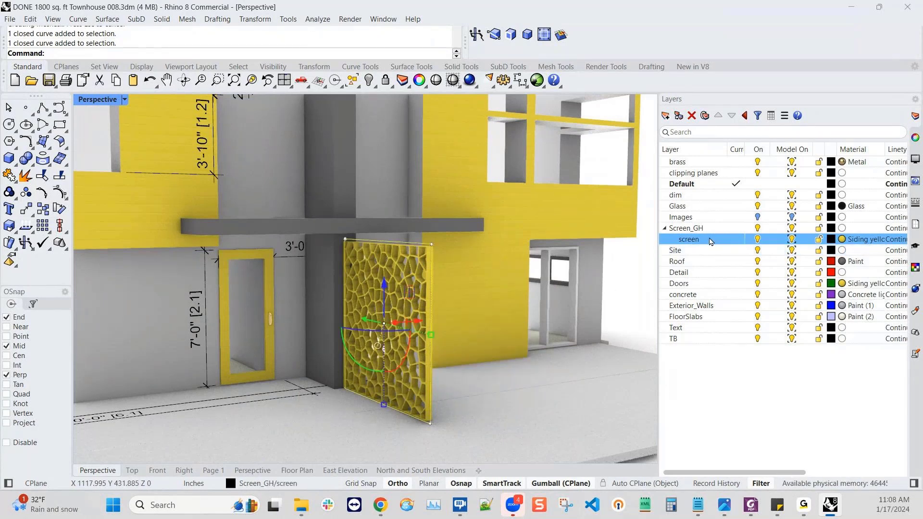
key(Escape)
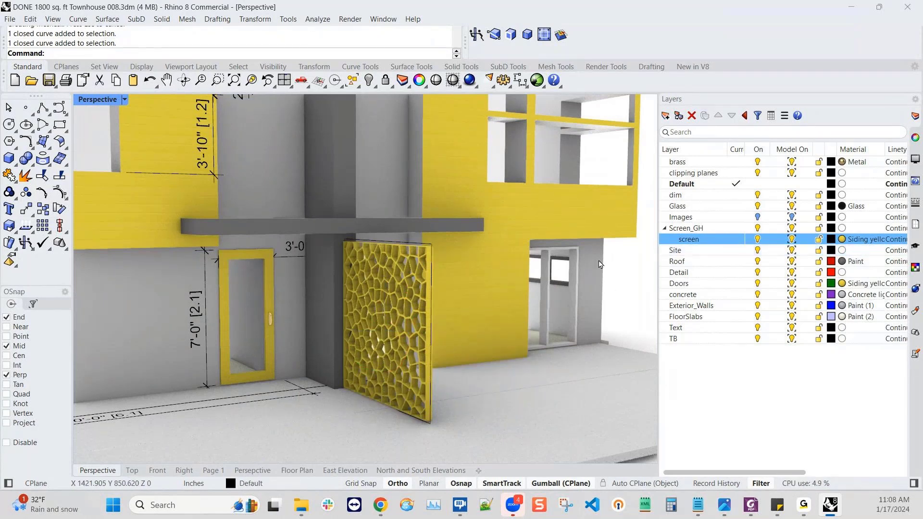
- Select all objects on the screen sublayer of Screen_GH and hide them
right_click(697, 239)
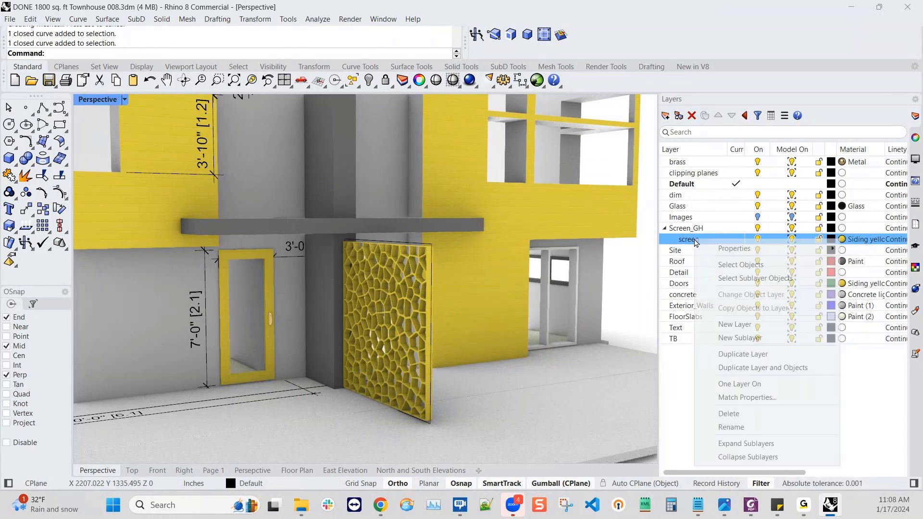
click(736, 265)
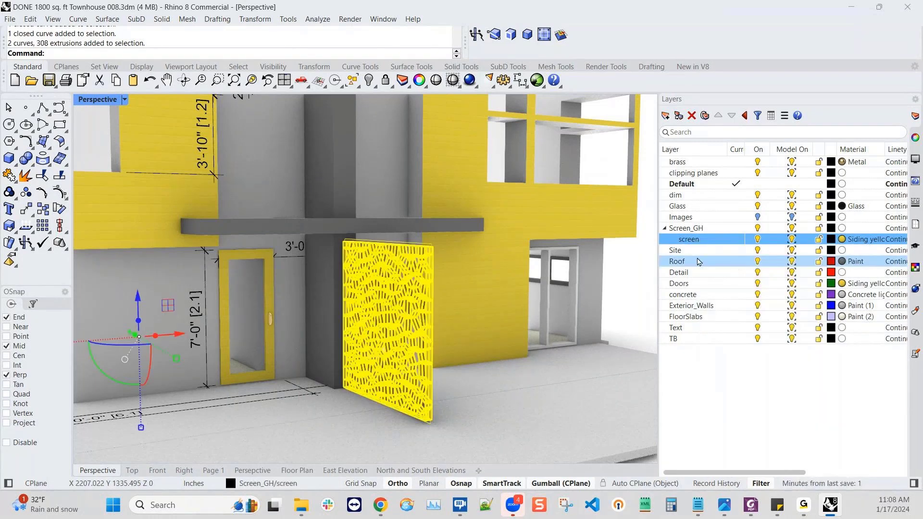
click(369, 81)
right_drag(420, 386, 431, 385)
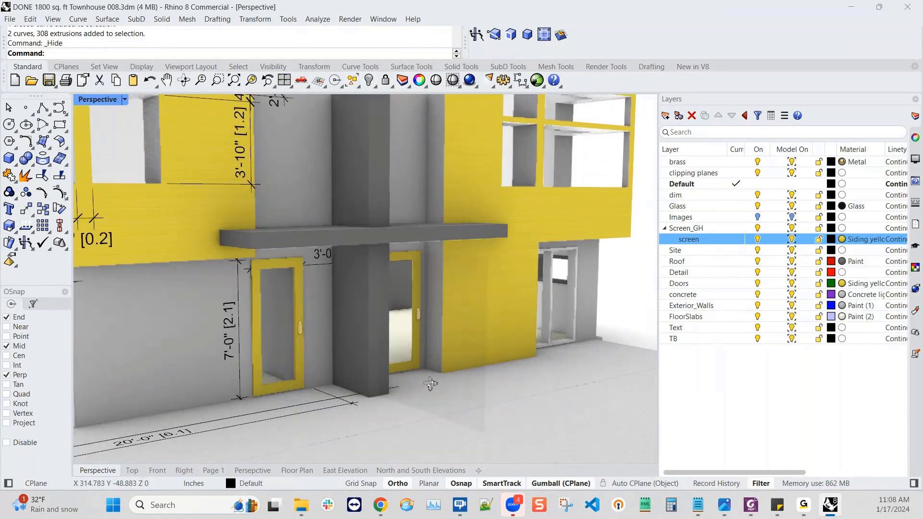
- Set the Perspective viewport to Shaded display mode and check the plain panel surface beside the entrance column
click(127, 99)
click(161, 97)
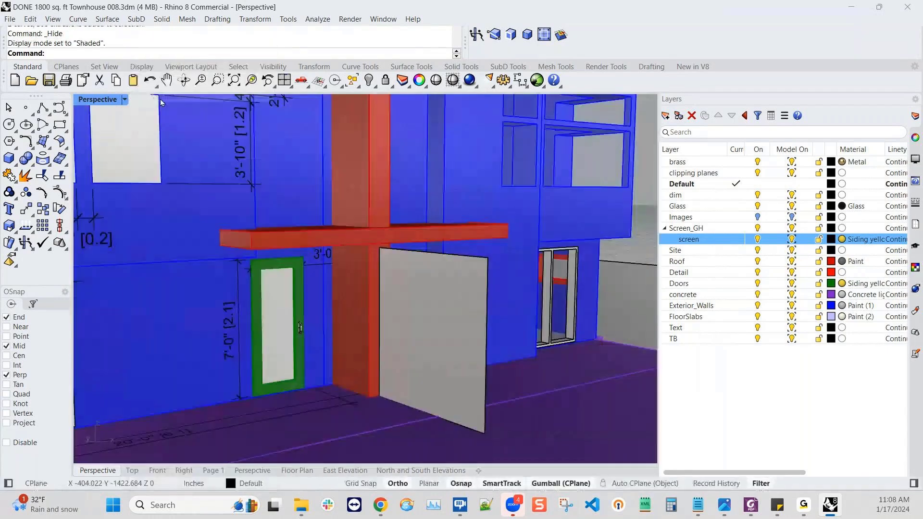
scroll(435, 297, down, 4)
scroll(433, 281, up, 4)
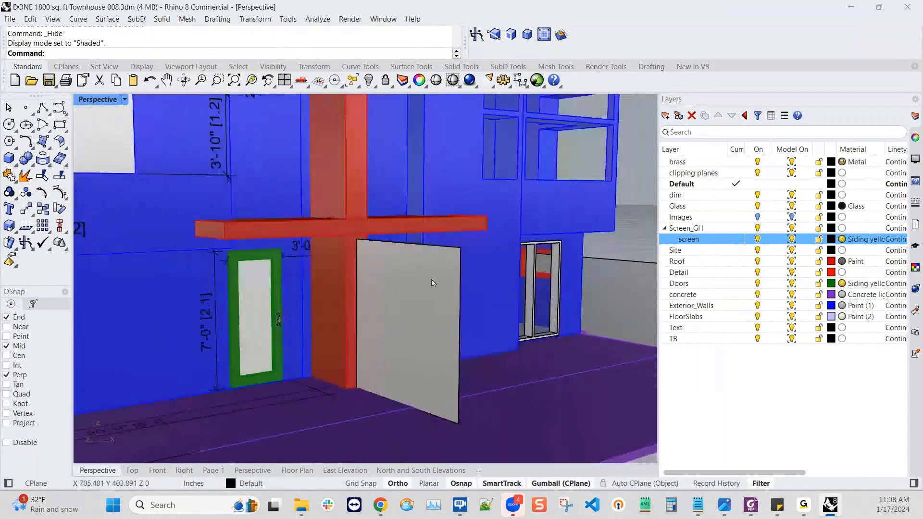
click(433, 284)
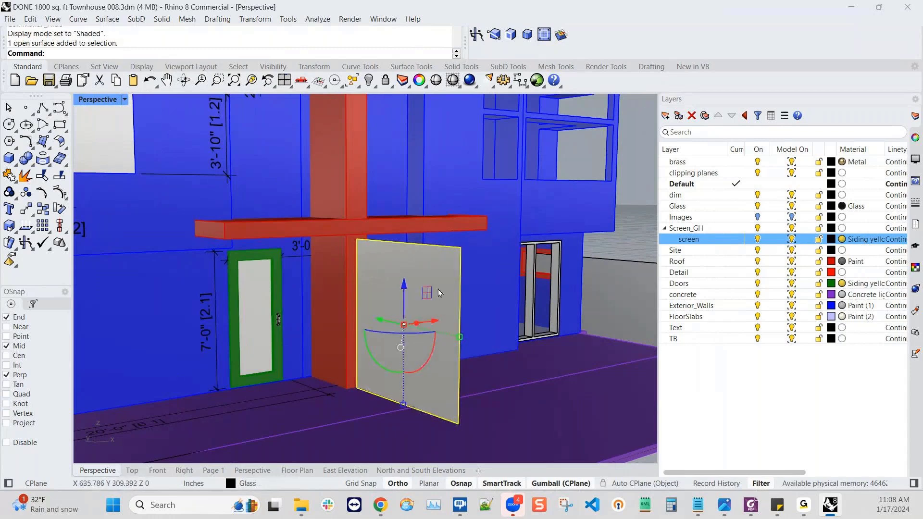
mouse_move(482, 306)
right_down()
mouse_move(462, 293)
mouse_move(473, 293)
right_up()
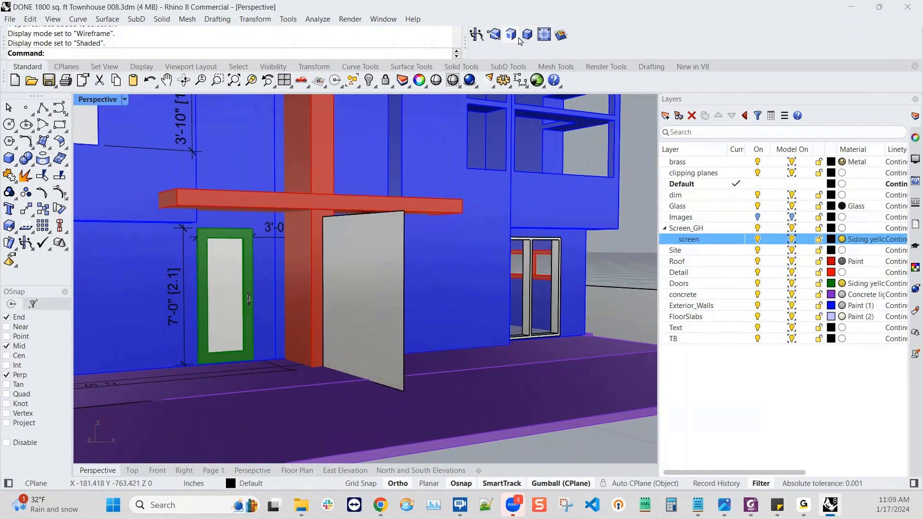
- Duplicate the face border of the rectangular panel surface beside the entrance column, with the output on the current layer
click(511, 37)
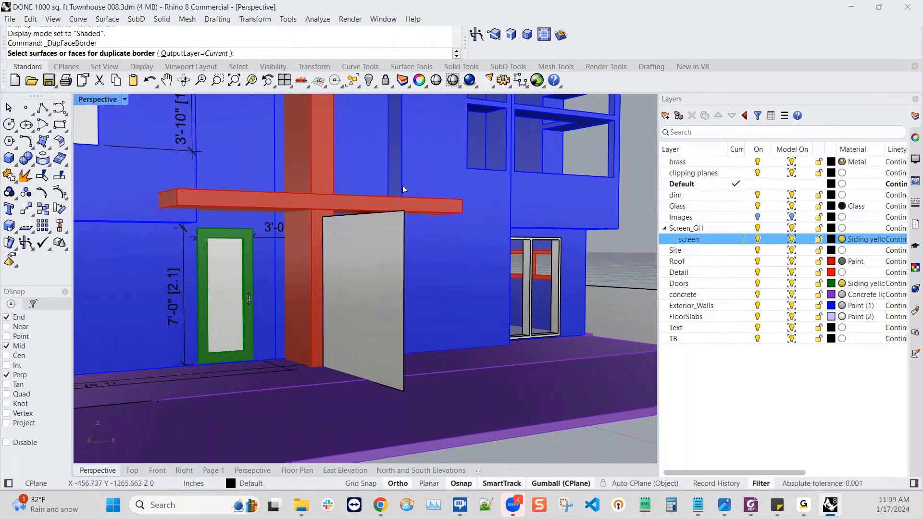
click(402, 240)
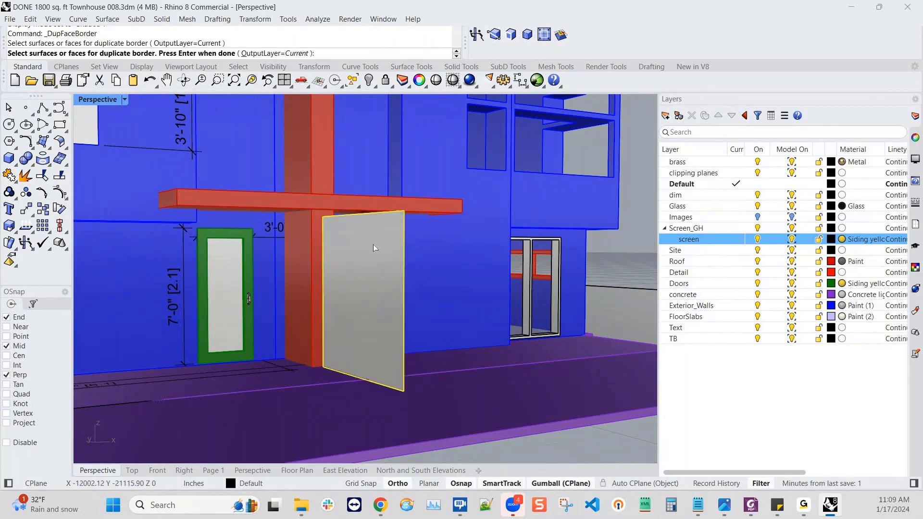
key(Return)
key(Escape)
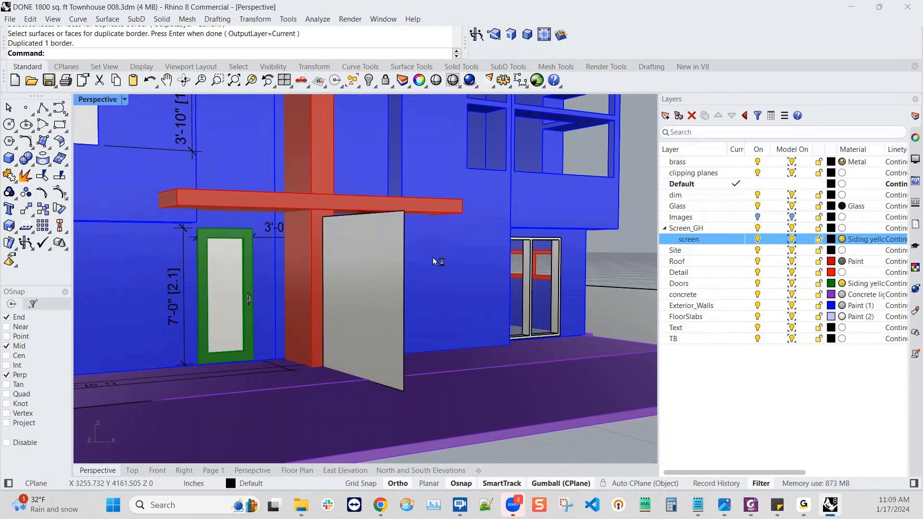
right_drag(434, 258, 419, 247)
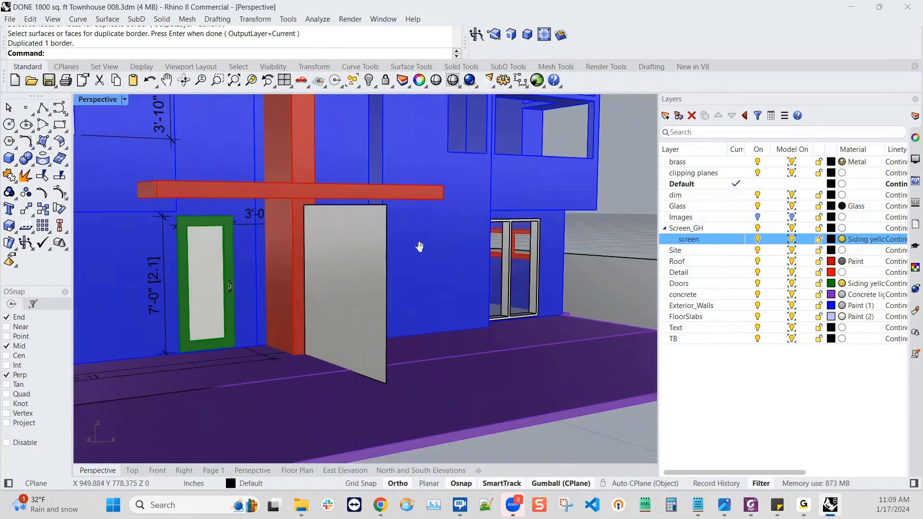
- Launch Grasshopper, dismiss its getting-started tutorials and shrink its window so the panel stays in view in Rhino
click(537, 82)
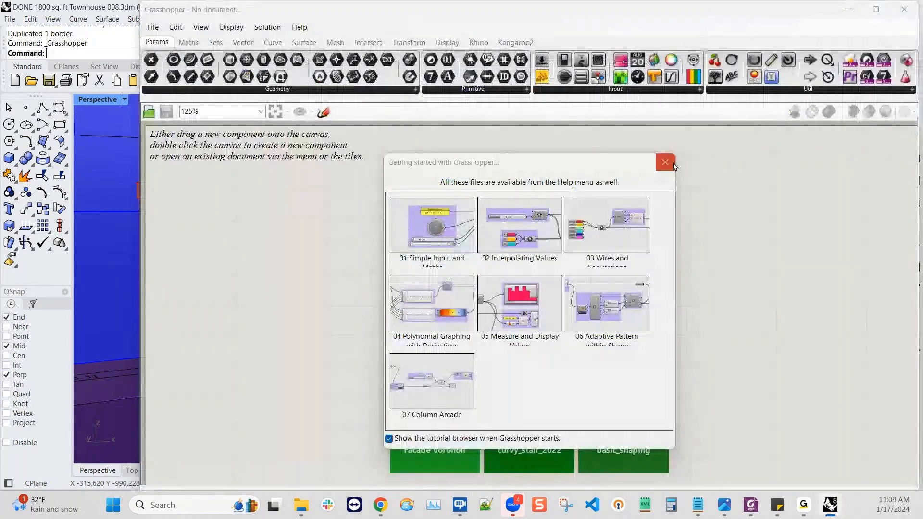
click(666, 162)
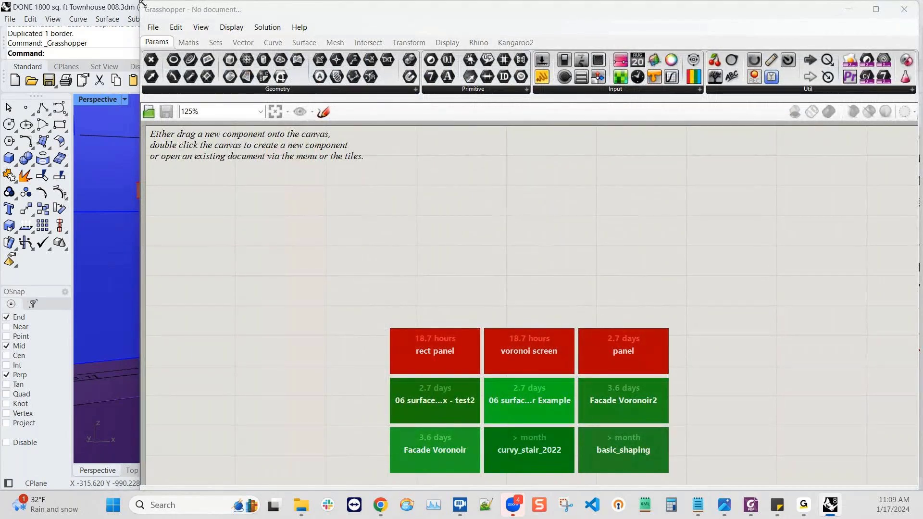
drag(143, 4, 437, 36)
right_drag(268, 264, 324, 261)
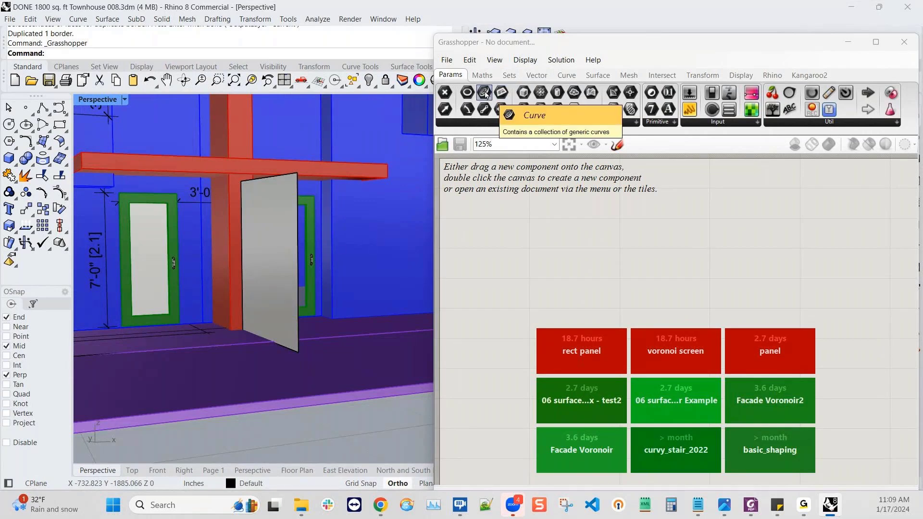
right_drag(345, 234, 348, 236)
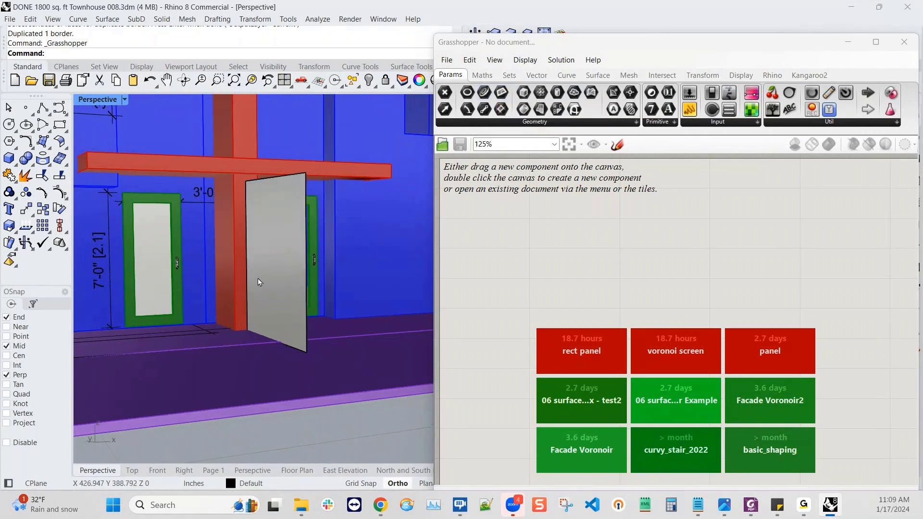
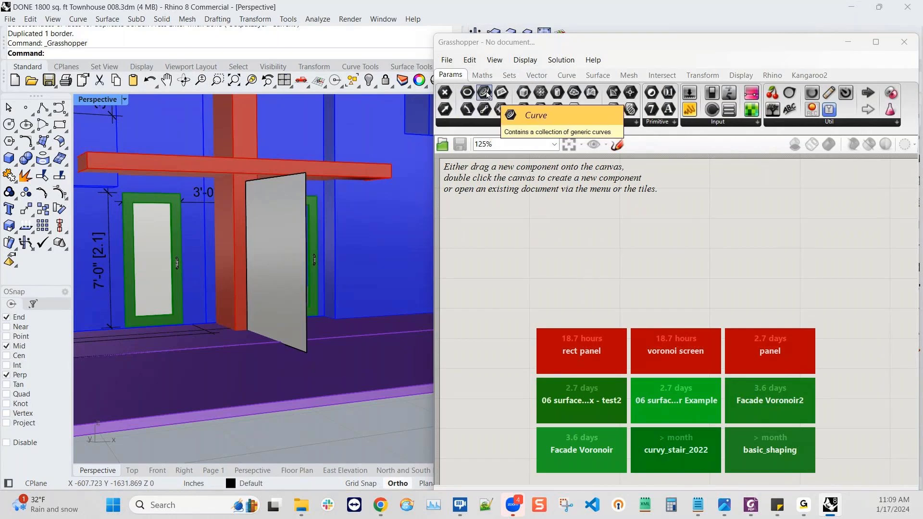
- Add a Curve parameter to the Grasshopper canvas and reference the panel's border curve as its single curve
drag(485, 92, 549, 241)
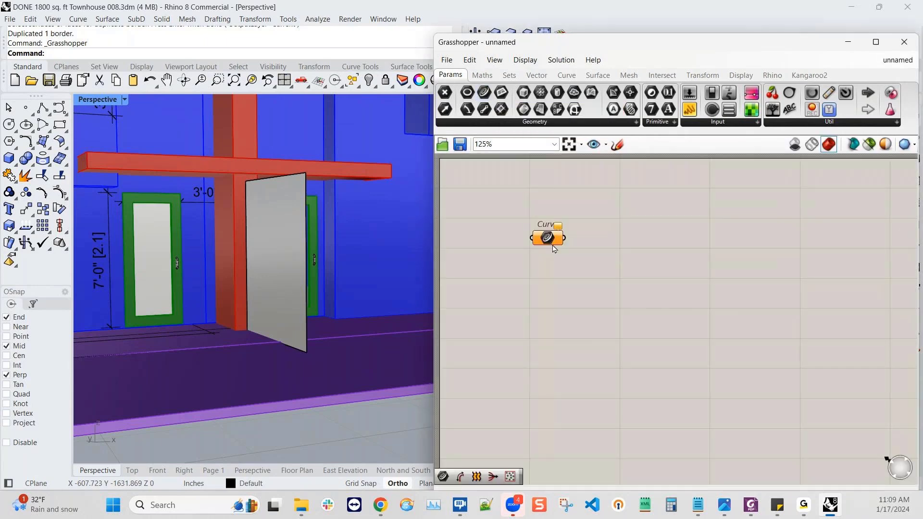
click(296, 178)
click(334, 204)
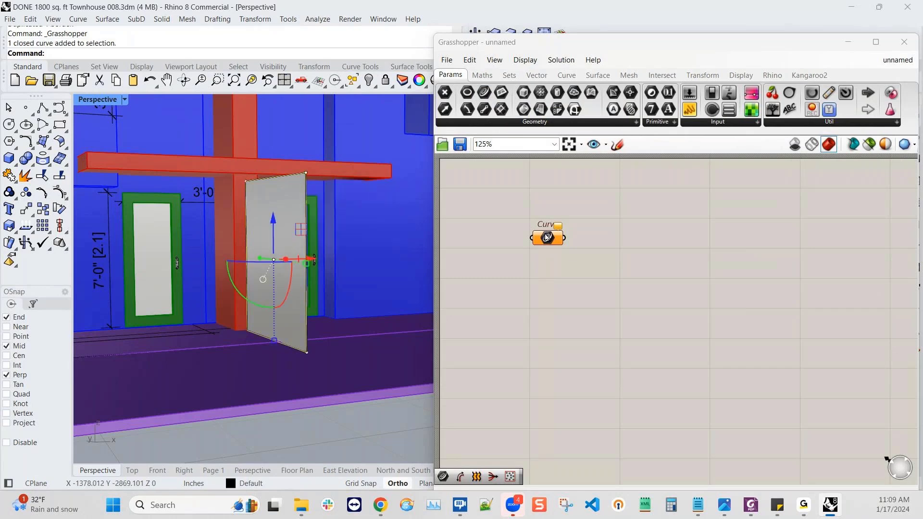
right_click(547, 235)
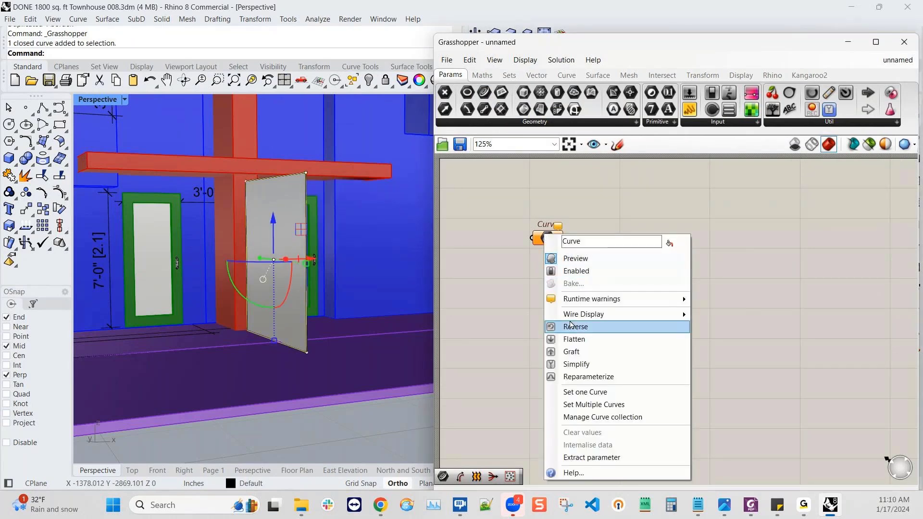
click(582, 397)
mouse_move(554, 242)
mouse_down()
mouse_move(560, 220)
mouse_move(561, 228)
mouse_up()
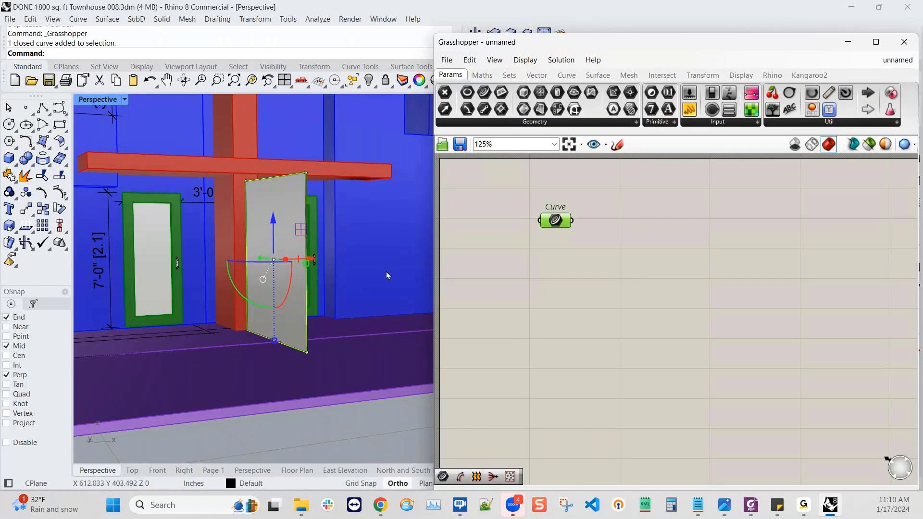
scroll(328, 296, down, 3)
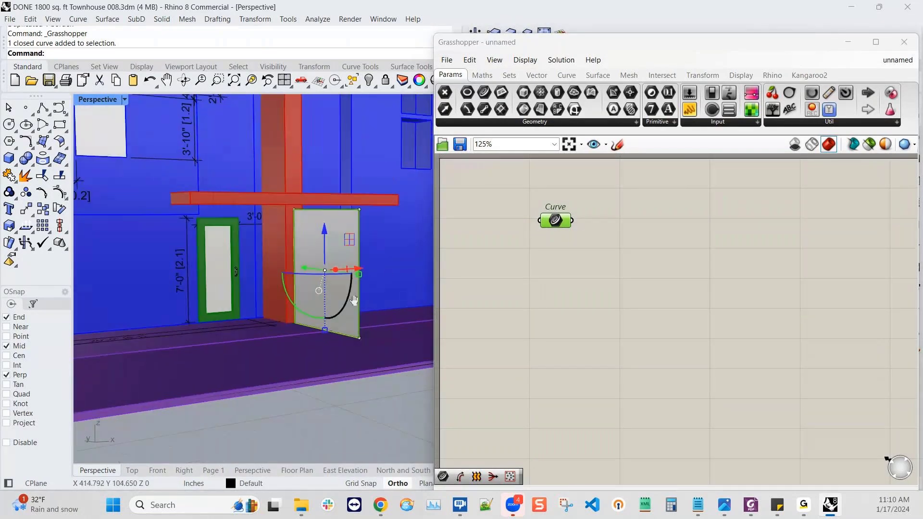
drag(556, 225, 553, 213)
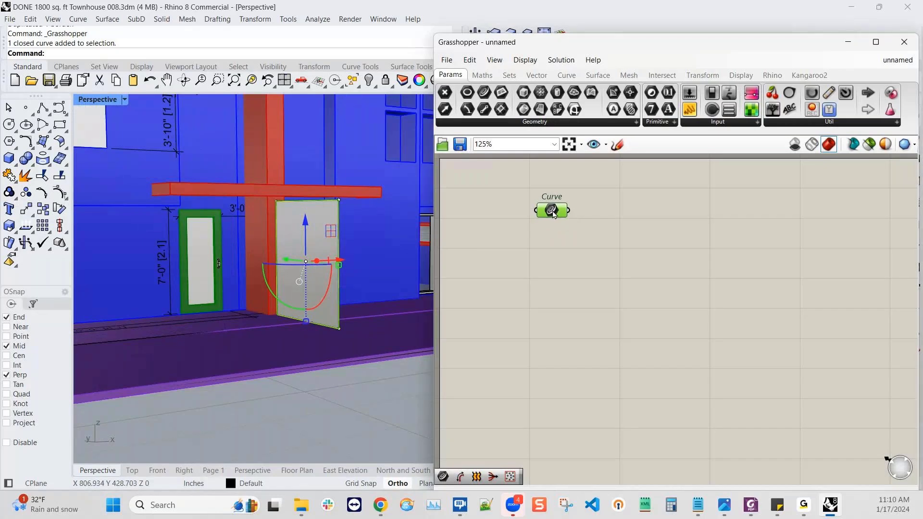
- Add a Boundary Surfaces component and connect the Curve parameter to its Edges input
click(607, 76)
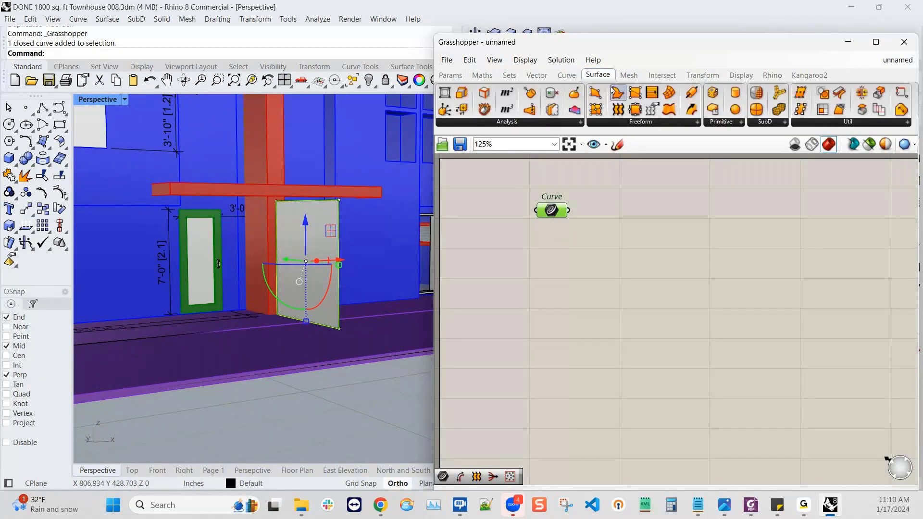
drag(618, 94, 666, 210)
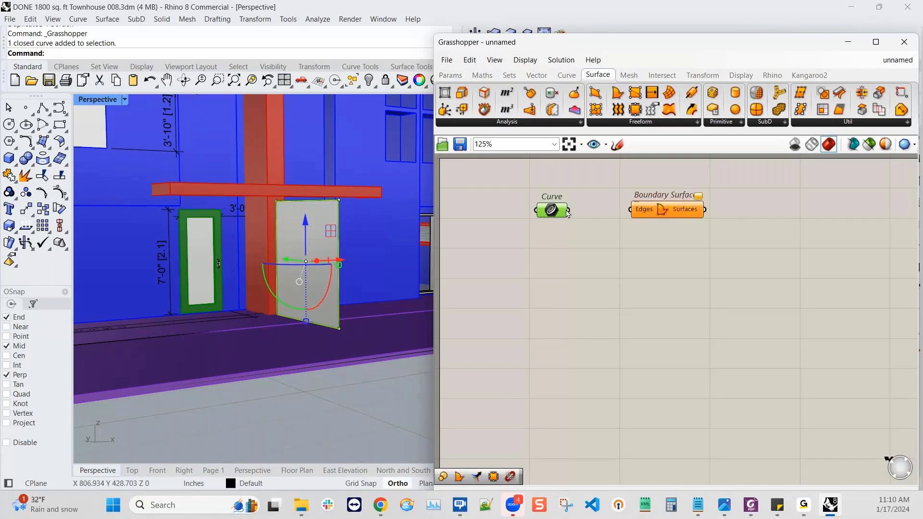
drag(569, 210, 677, 223)
- Hide the original panel surface in Rhino, leaving only the Grasshopper preview of the panel
click(320, 248)
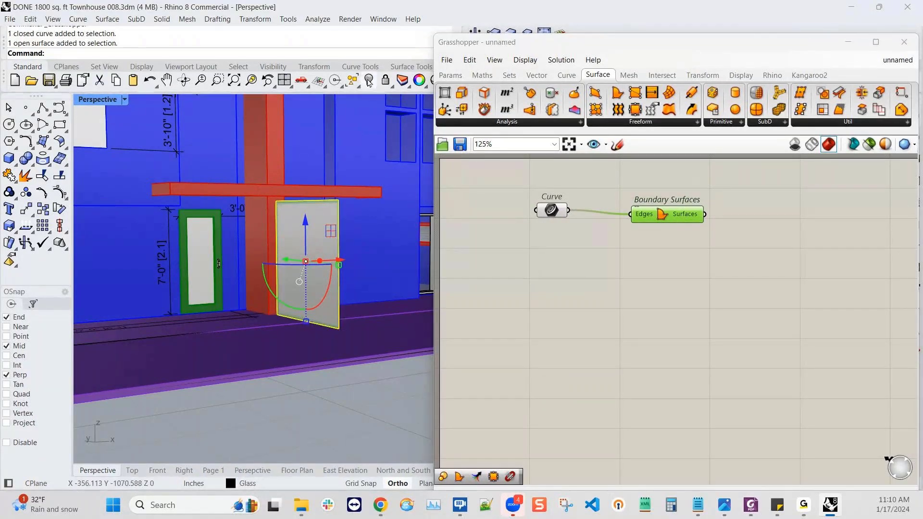
click(368, 80)
mouse_move(322, 274)
right_down()
mouse_move(315, 275)
mouse_move(327, 269)
right_up()
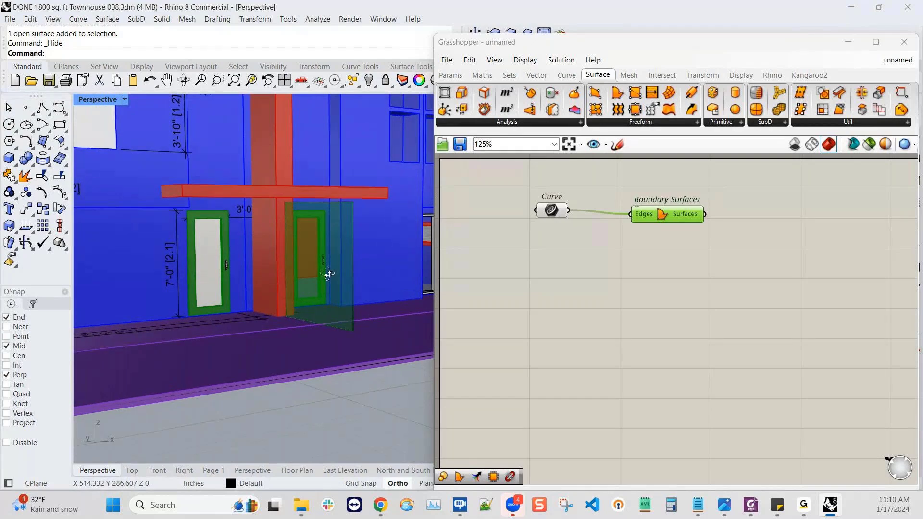
- Rearrange the canvas so Boundary Surfaces sits slightly higher than the Curve parameter
click(558, 215)
drag(680, 216, 660, 194)
drag(552, 214, 555, 222)
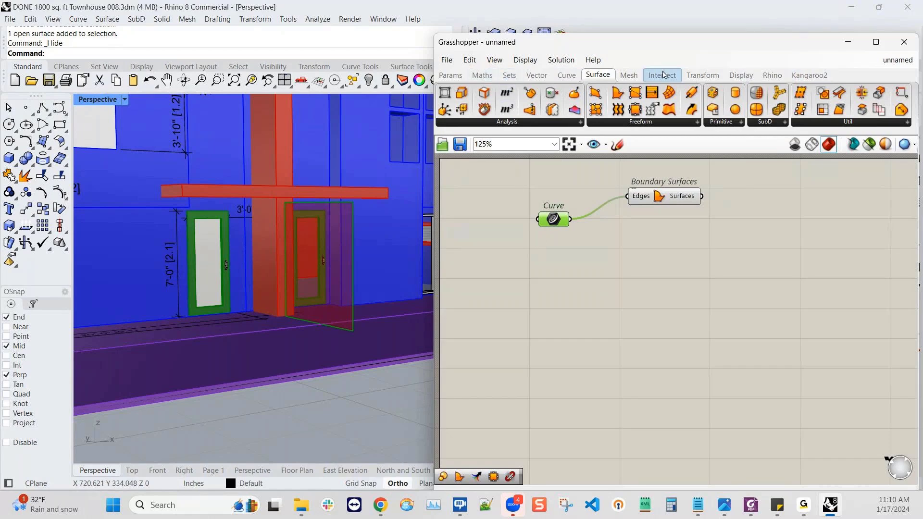
- Add a Voronoi component to the canvas, to the right of Boundary Surfaces
click(633, 76)
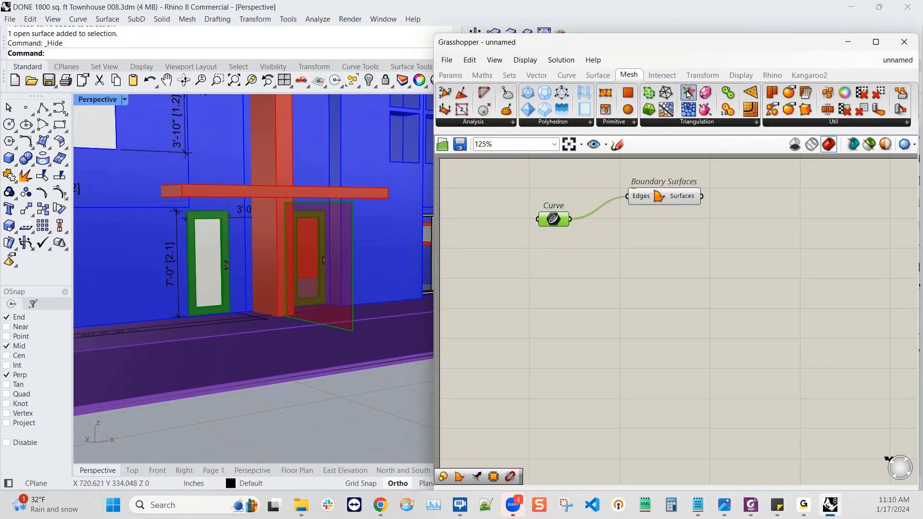
drag(688, 92, 839, 224)
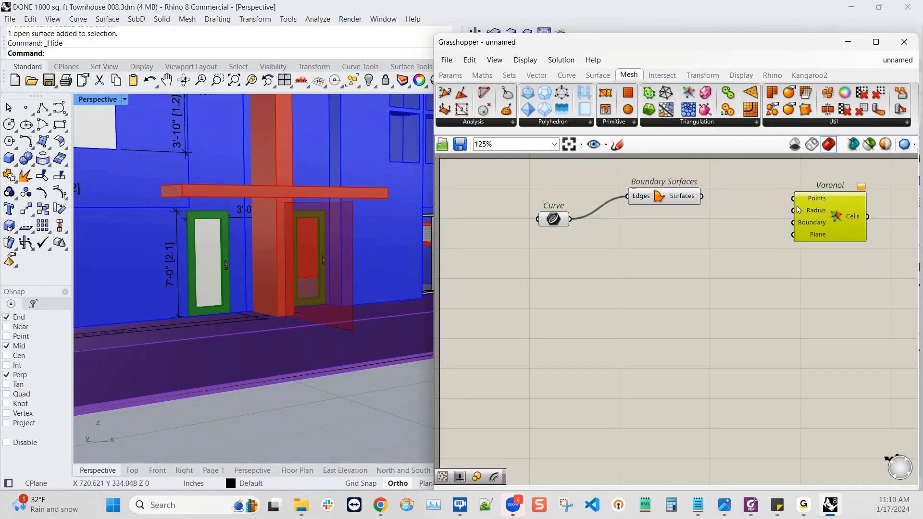
- Search the Grasshopper component finder for "vor" to browse the Voronoi components
double_click(691, 268)
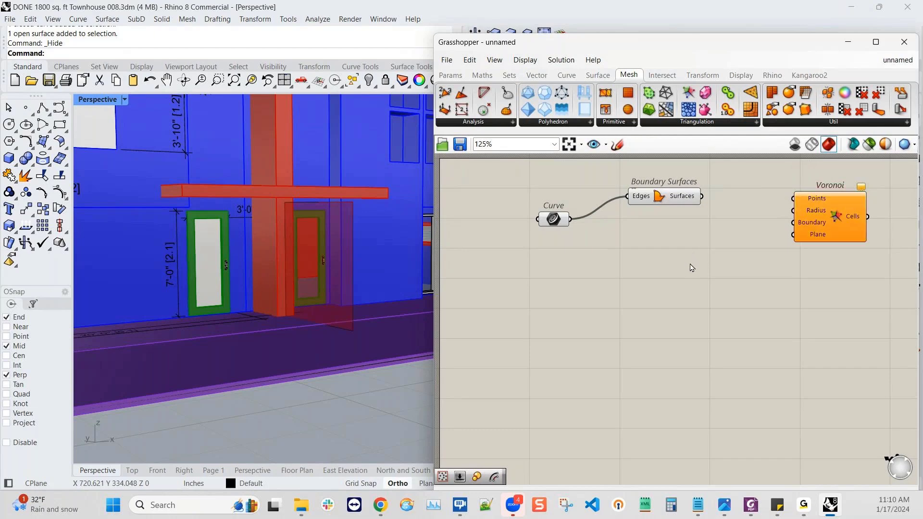
text(von)
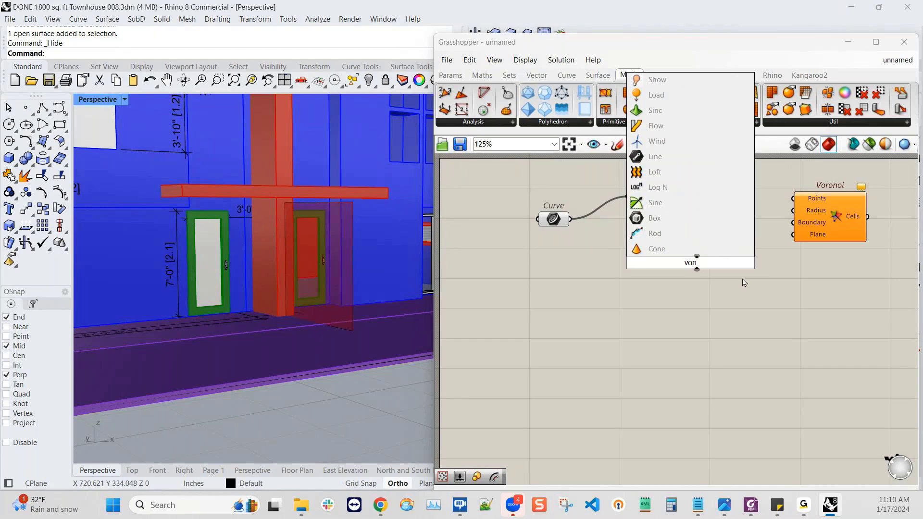
key(BackSpace)
text(r)
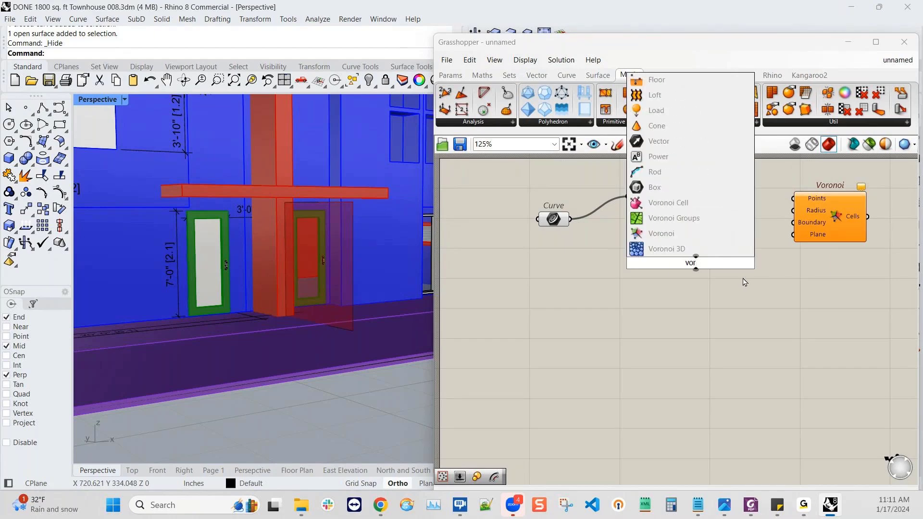
click(681, 358)
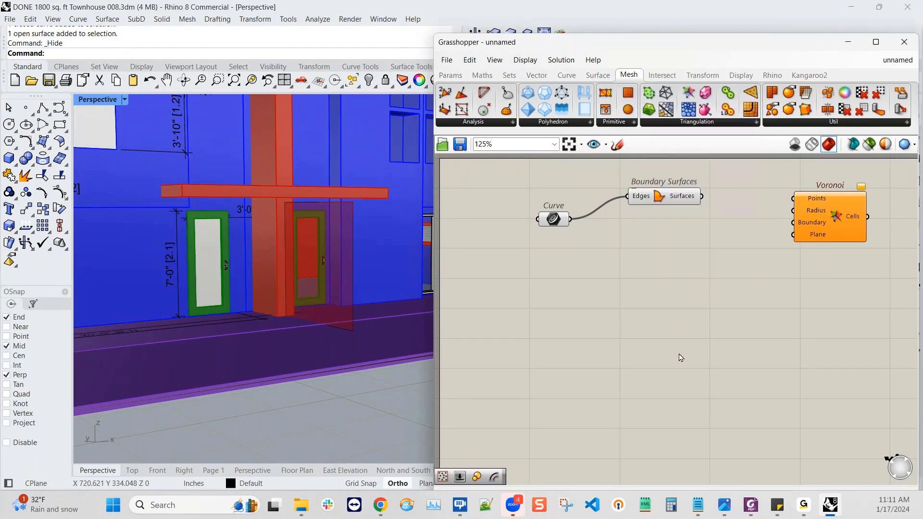
- Rearrange the canvas, shifting Voronoi closer to Boundary Surfaces and Boundary Surfaces slightly higher
drag(840, 219, 819, 212)
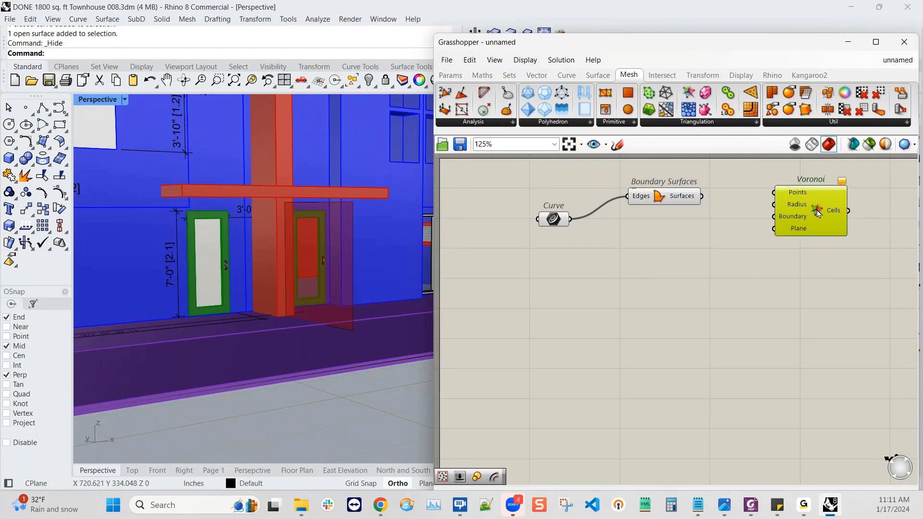
drag(676, 198, 687, 195)
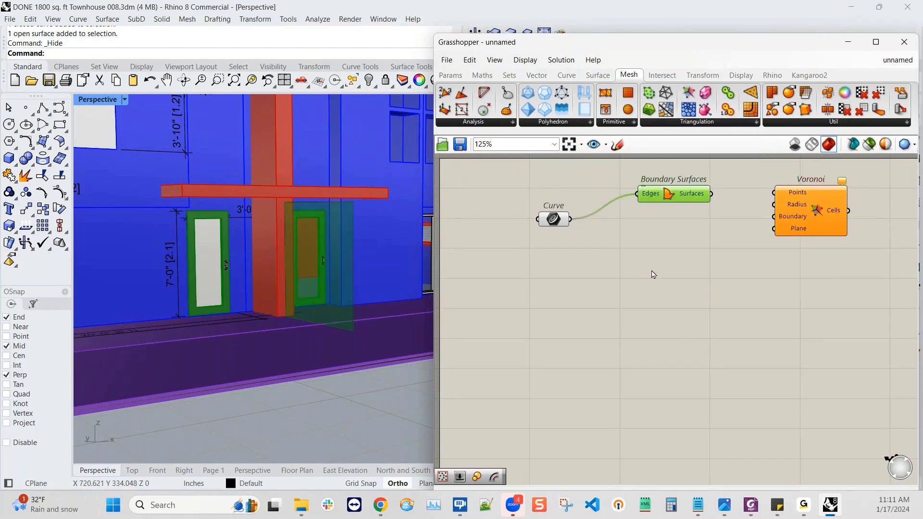
double_click(779, 271)
click(735, 339)
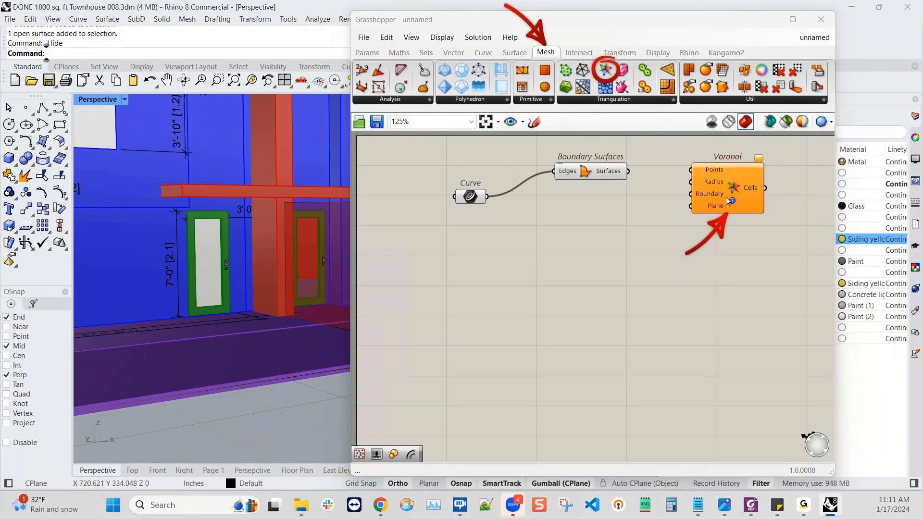
- Locate where the Boundary Surfaces, Curve and Voronoi components on the canvas are stored in the component library
ctrl+alt+click(593, 176)
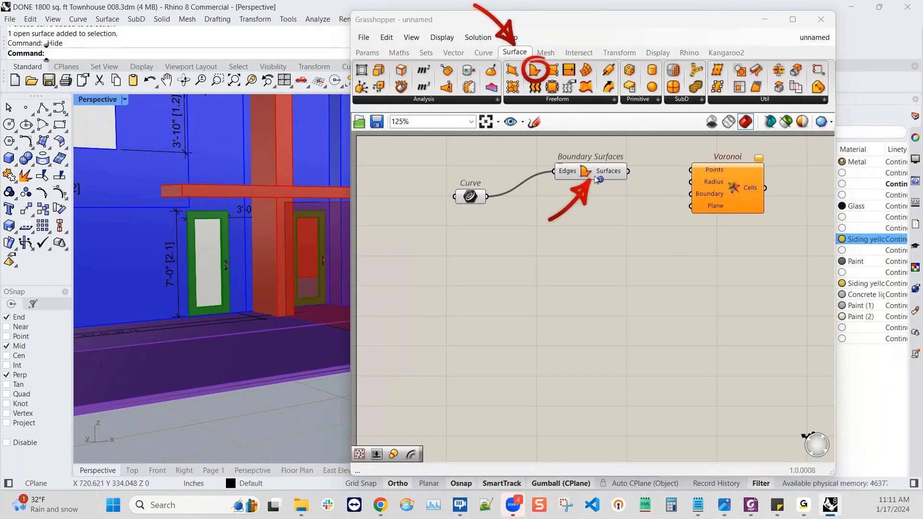
ctrl+alt+click(469, 196)
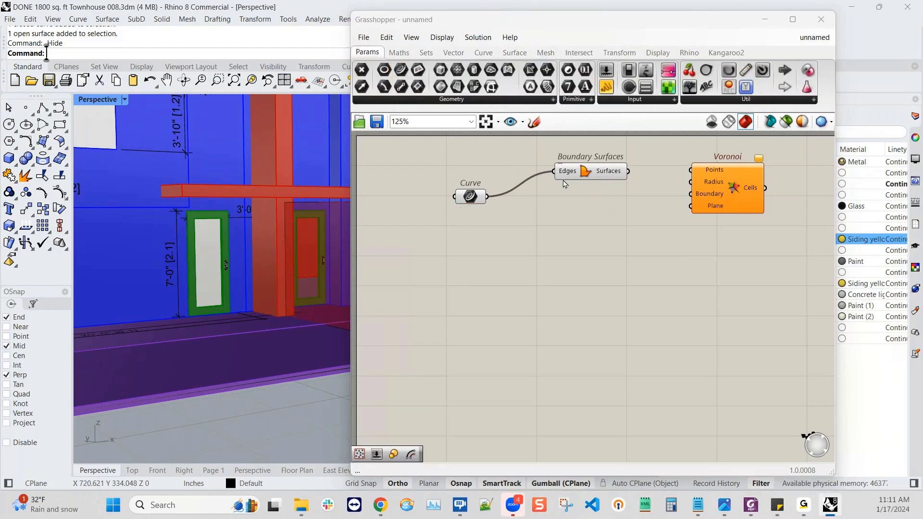
ctrl+alt+click(603, 178)
ctrl+alt+click(719, 185)
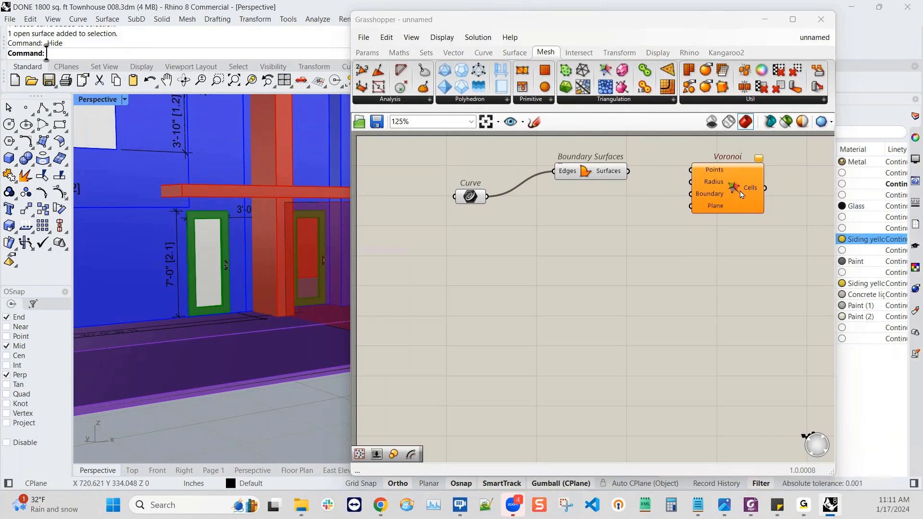
- View Grasshopper's special Components Folder in the file explorer, then return to the canvas
click(364, 41)
mouse_move(502, 244)
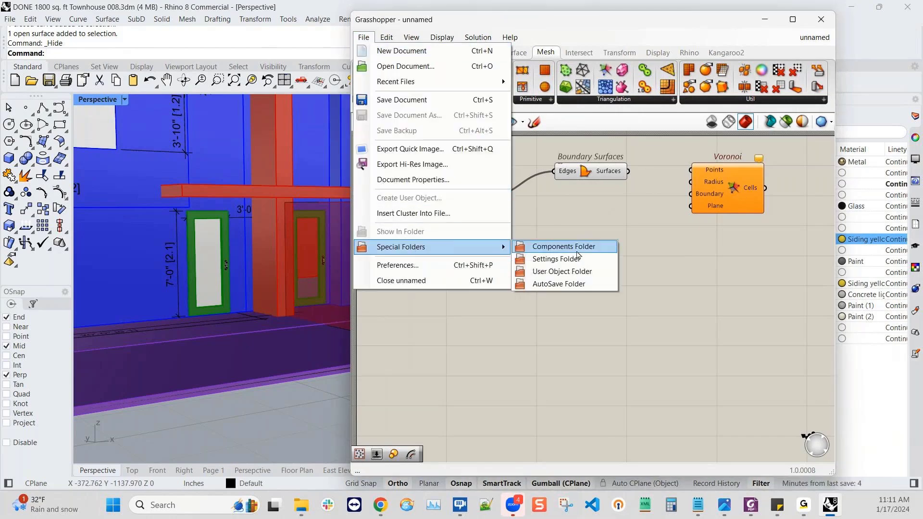
click(577, 253)
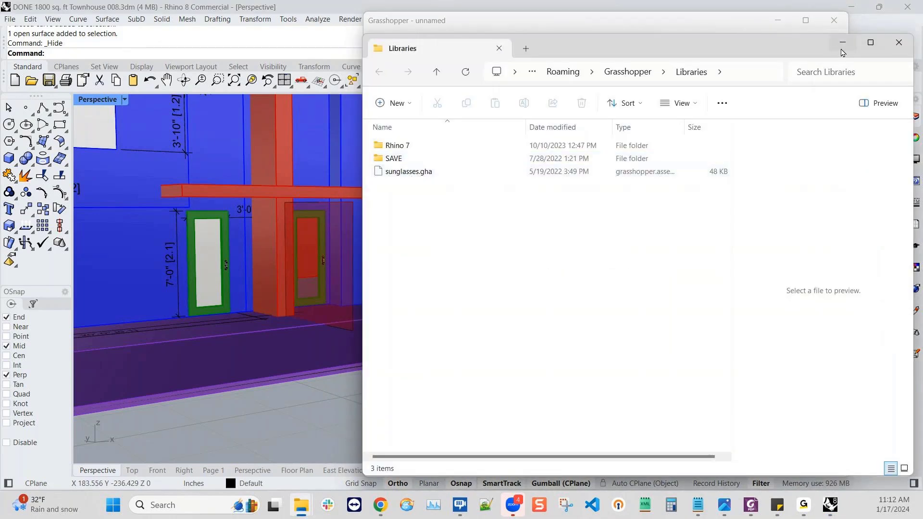
click(843, 46)
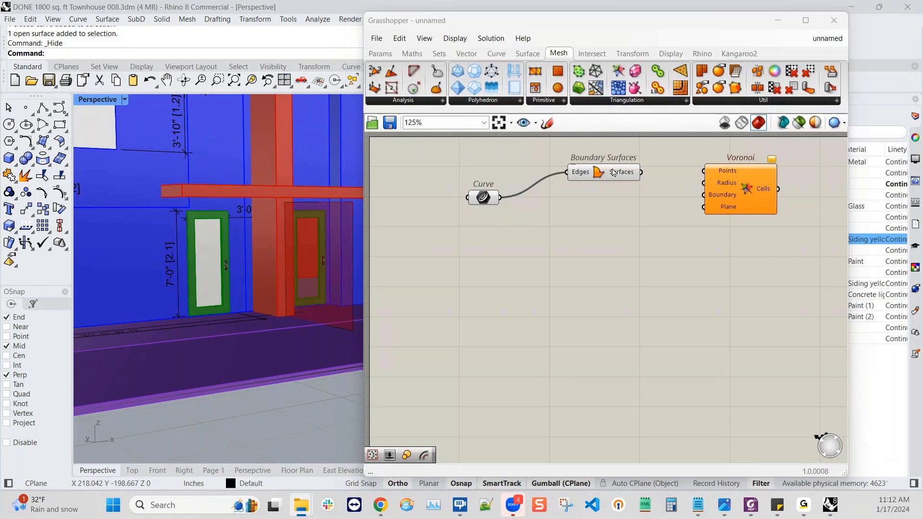
- Rearrange the canvas with Boundary Surfaces closer to the Curve parameter and Voronoi farther away and higher
drag(614, 174, 585, 177)
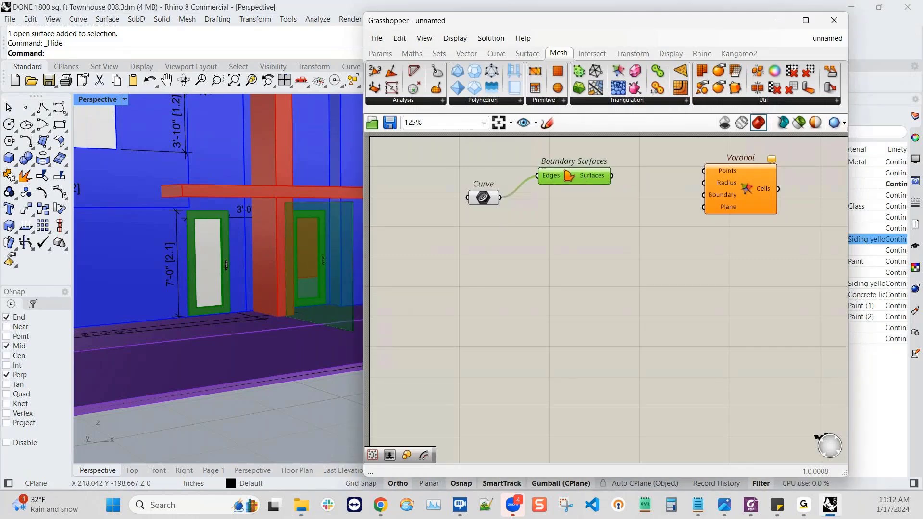
drag(483, 197, 470, 206)
drag(564, 174, 558, 199)
double_click(760, 189)
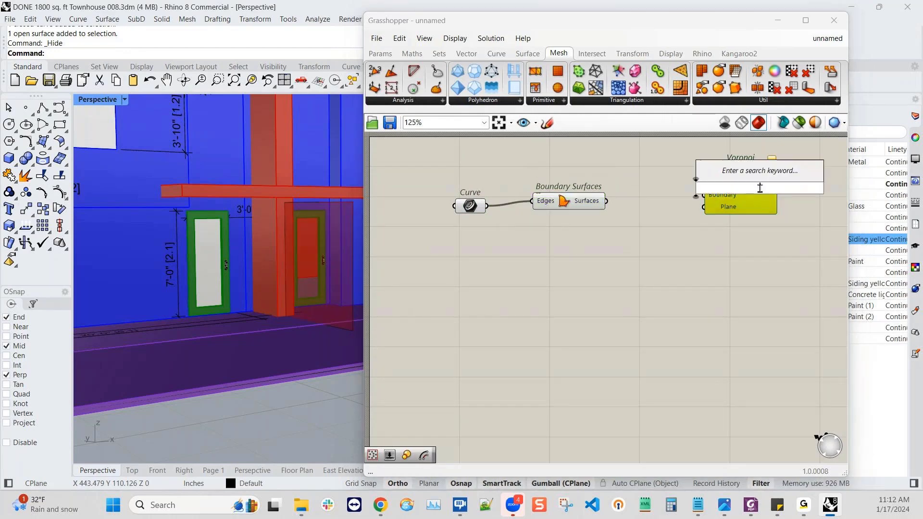
click(743, 198)
drag(742, 199, 775, 186)
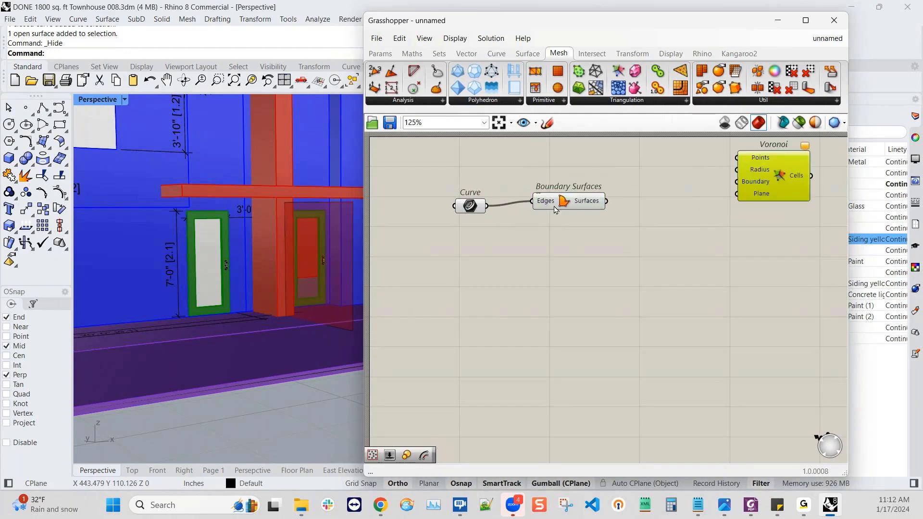
drag(581, 202, 581, 188)
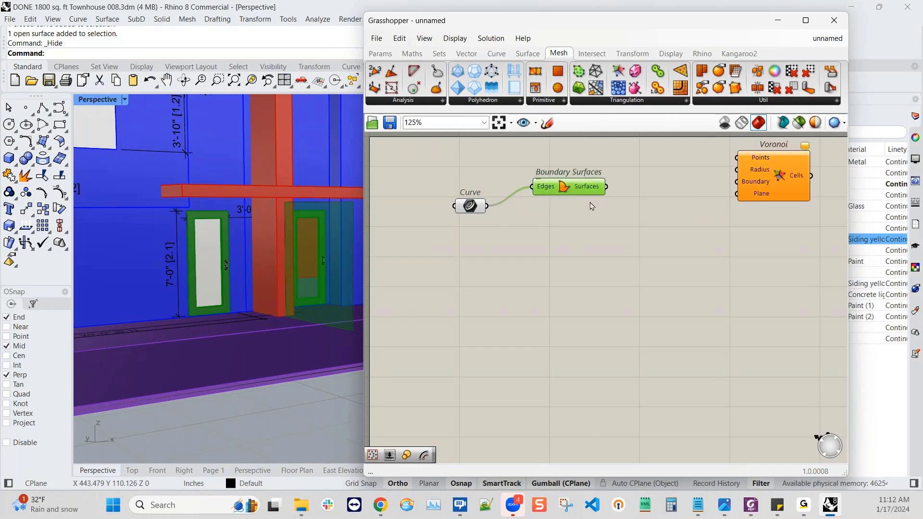
- Search the component finder for "curve" to browse the curve components
click(640, 244)
double_click(640, 244)
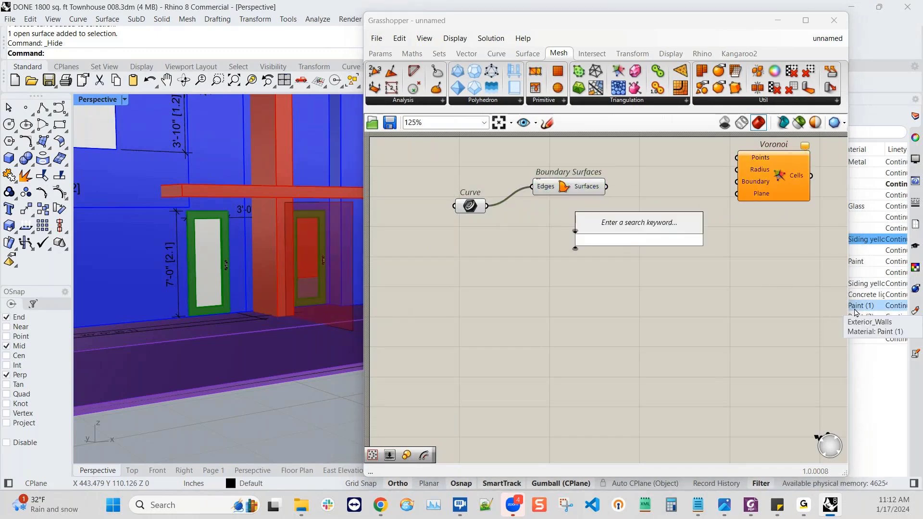
text(cur)
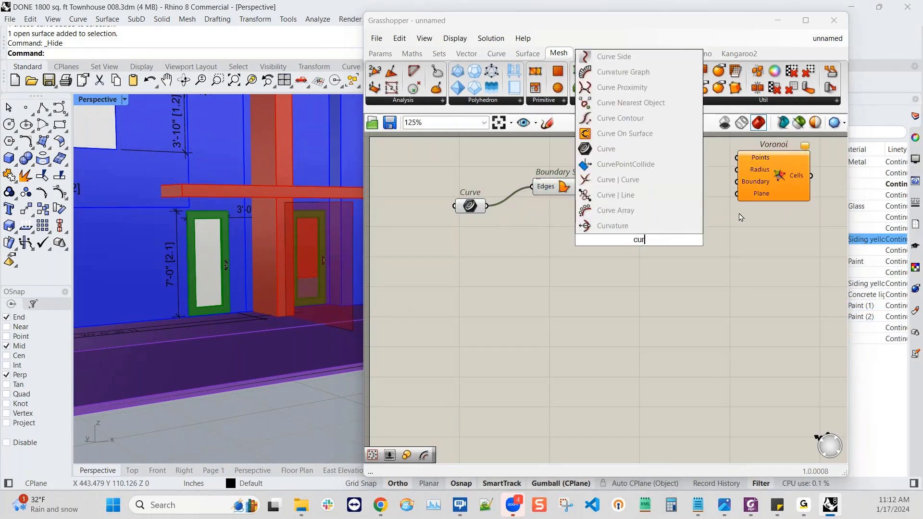
text(ve)
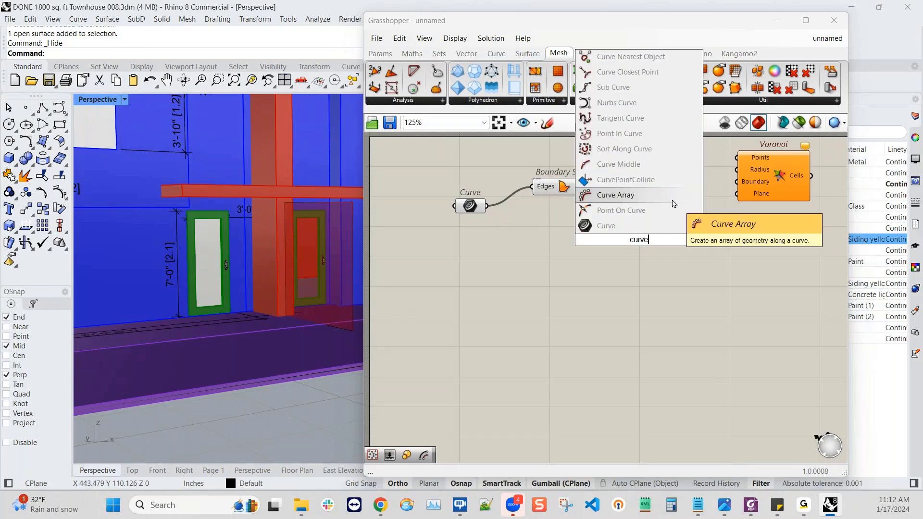
click(630, 274)
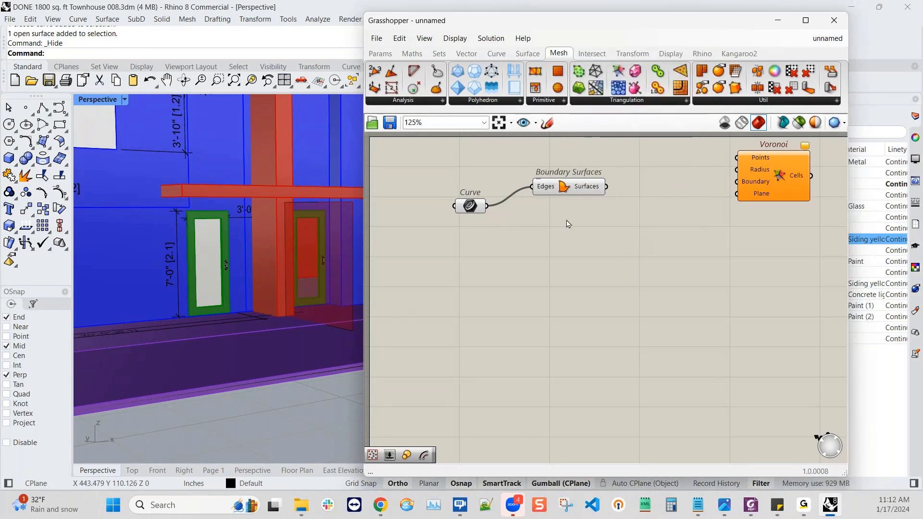
- Make room on the canvas and add a Populate 2D component below Boundary Surfaces, between Curve and Voronoi
drag(580, 194, 567, 185)
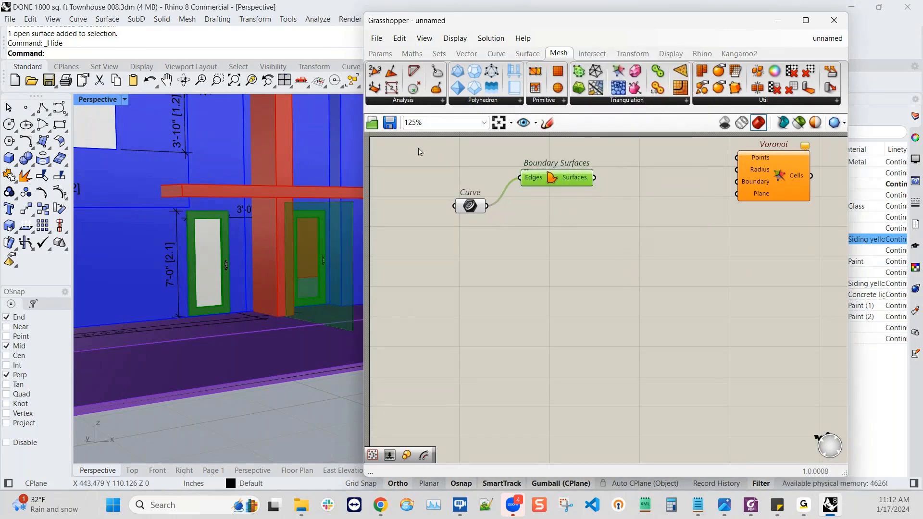
drag(459, 216, 471, 215)
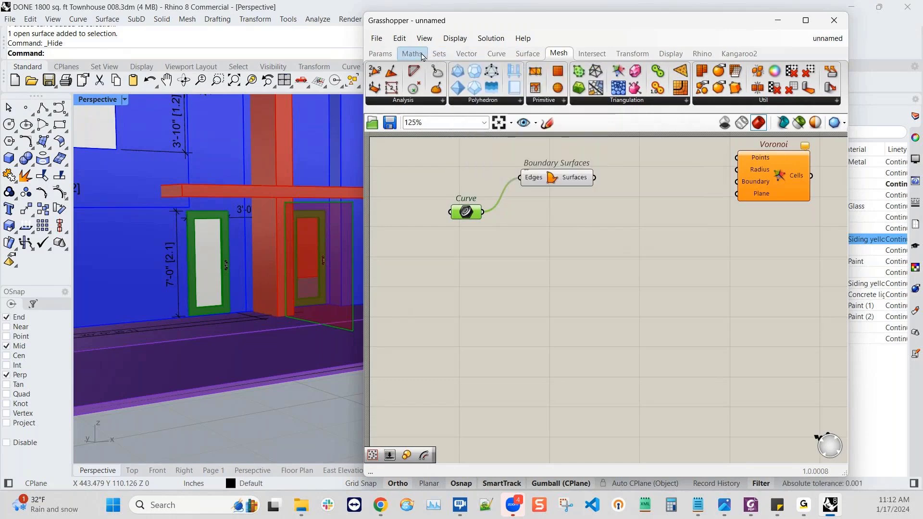
click(461, 55)
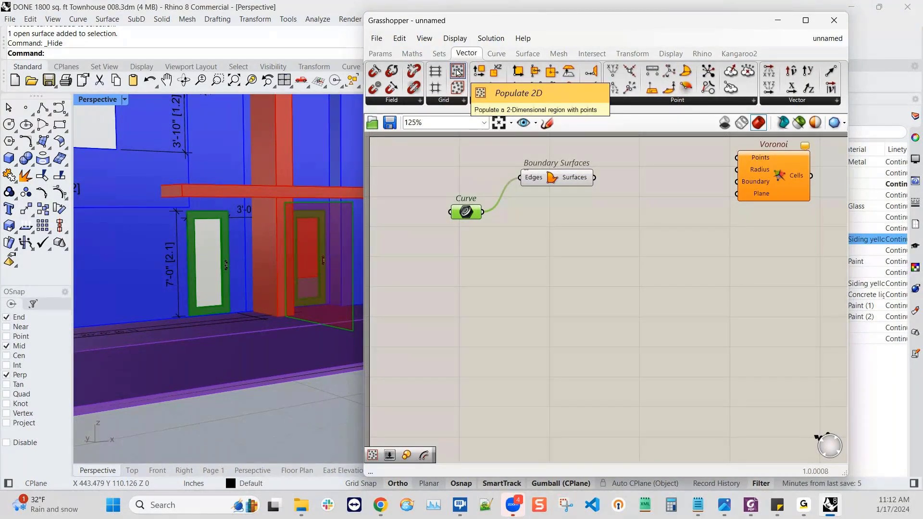
drag(457, 72, 582, 249)
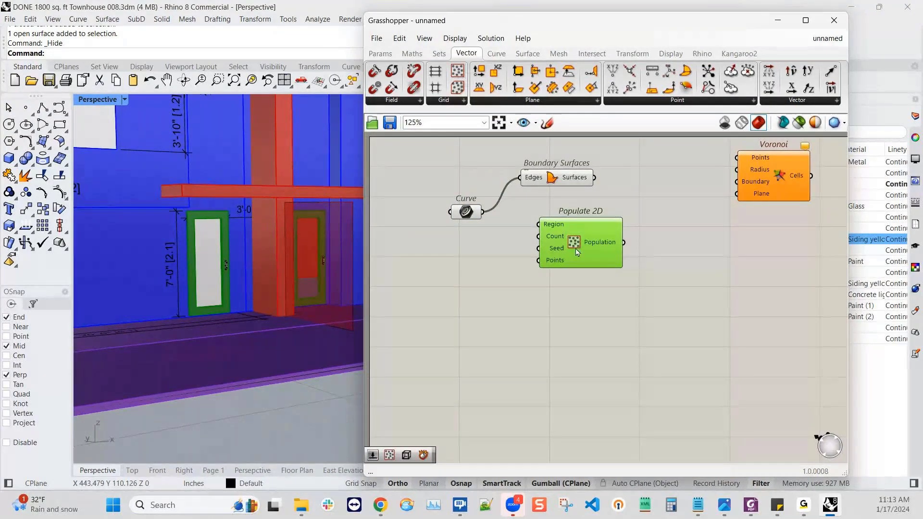
drag(577, 252, 559, 245)
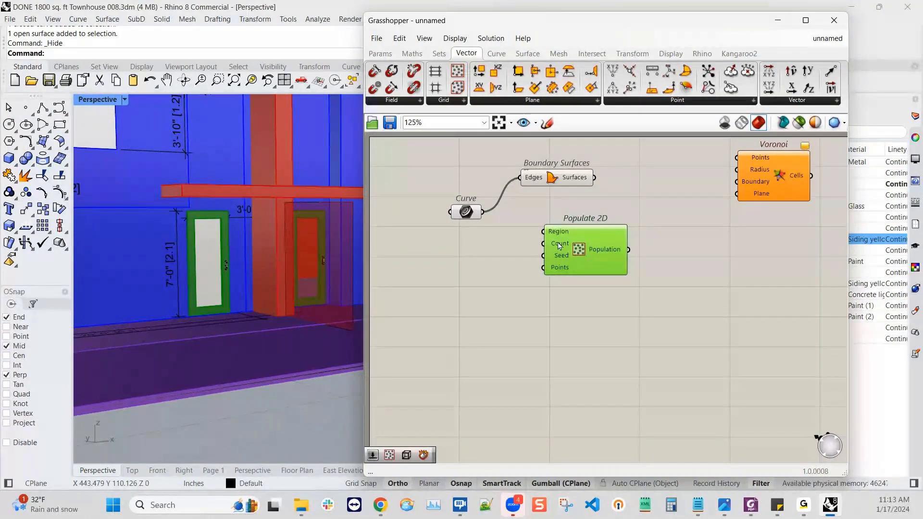
drag(778, 181, 769, 189)
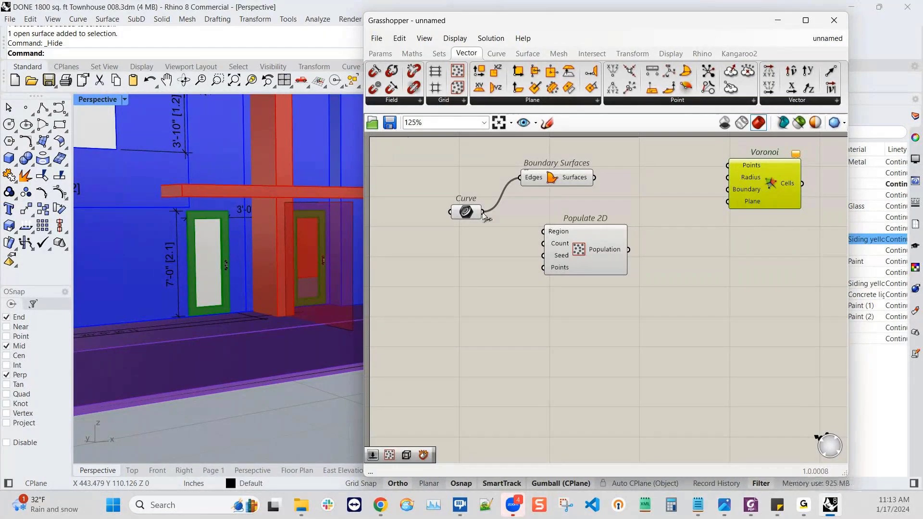
- Connect the Curve parameter to Populate 2D's Region input and inspect the points on the panel in Rhino
drag(483, 213, 544, 231)
scroll(267, 293, up, 3)
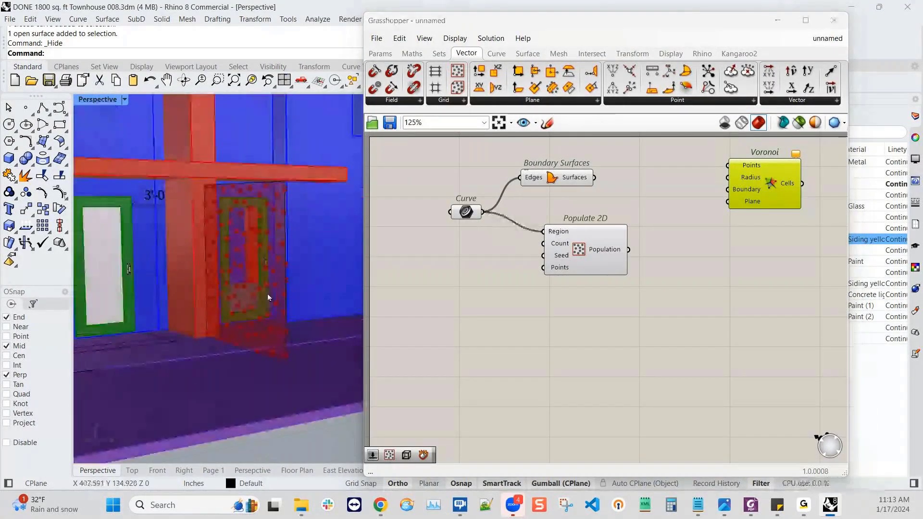
scroll(289, 292, down, 3)
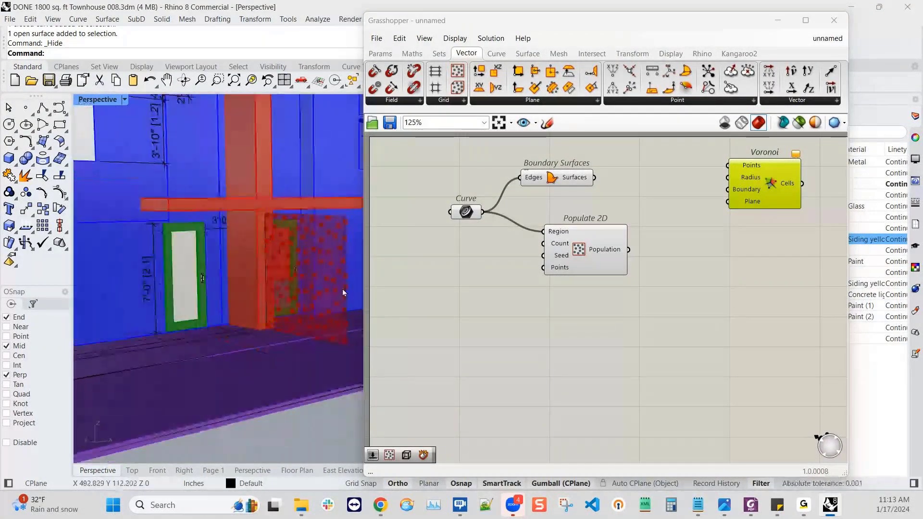
- Move Populate 2D away from the Curve parameter and check the integer stored in its Count input
drag(569, 249, 591, 249)
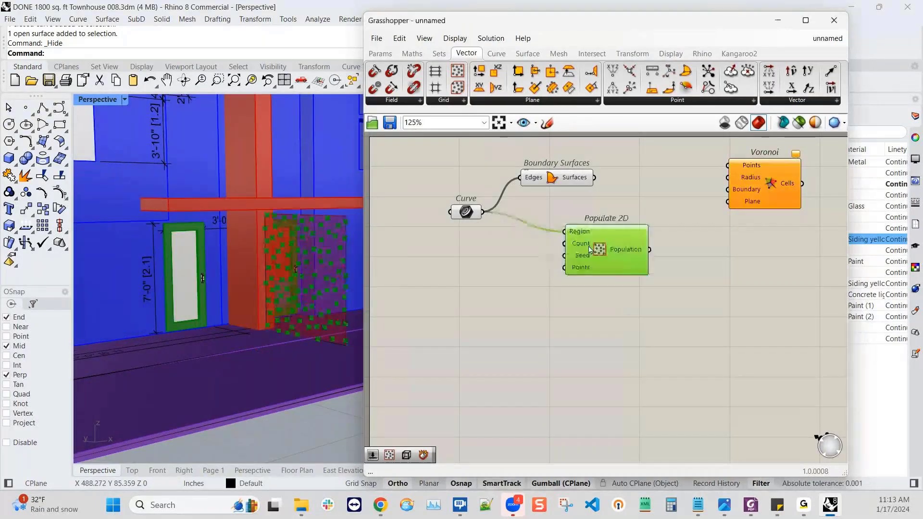
right_click(579, 243)
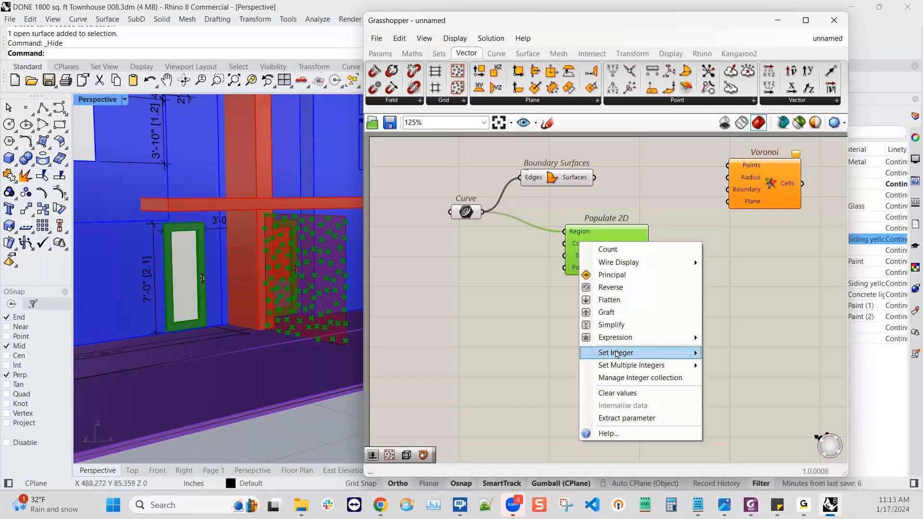
mouse_move(617, 354)
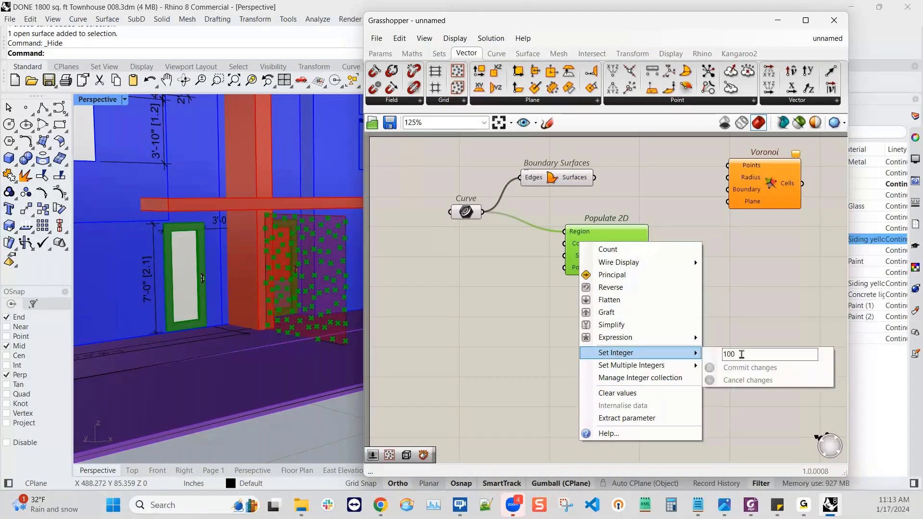
click(716, 284)
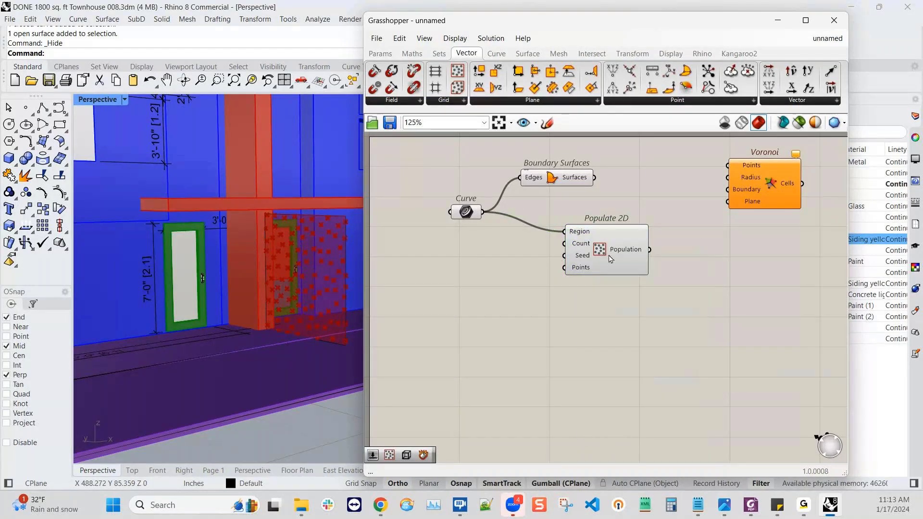
drag(610, 258, 624, 273)
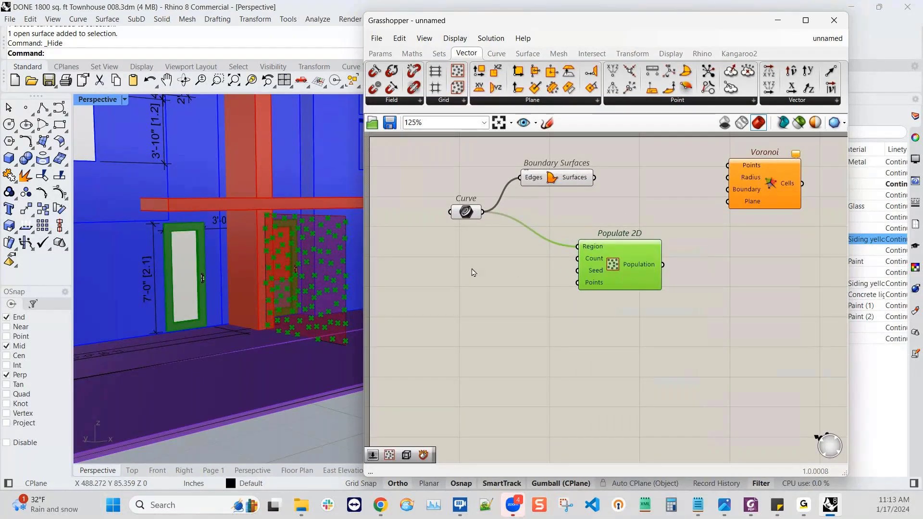
double_click(474, 271)
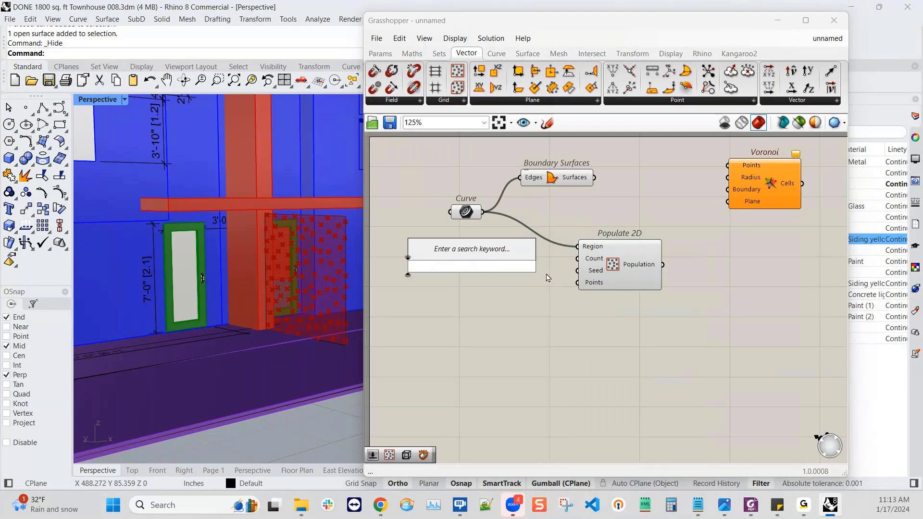
text(5)
key(Return)
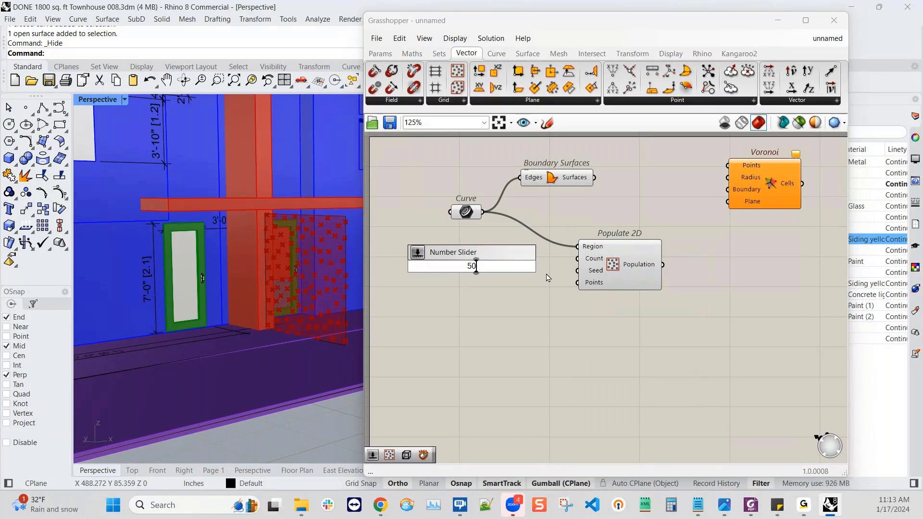
text(200)
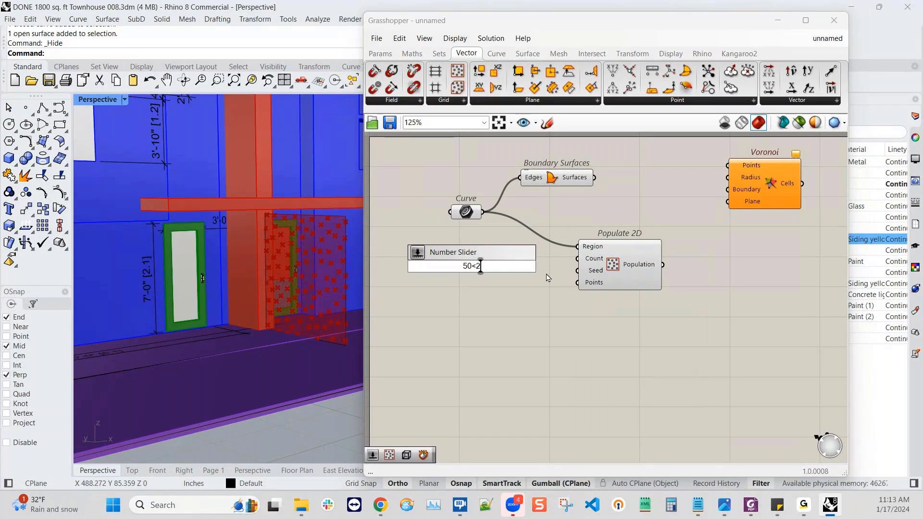
click(501, 308)
- Add a number slider with a value of 50 and maximum of 200, wire it to Populate 2D's Count input and set it to 82
double_click(486, 265)
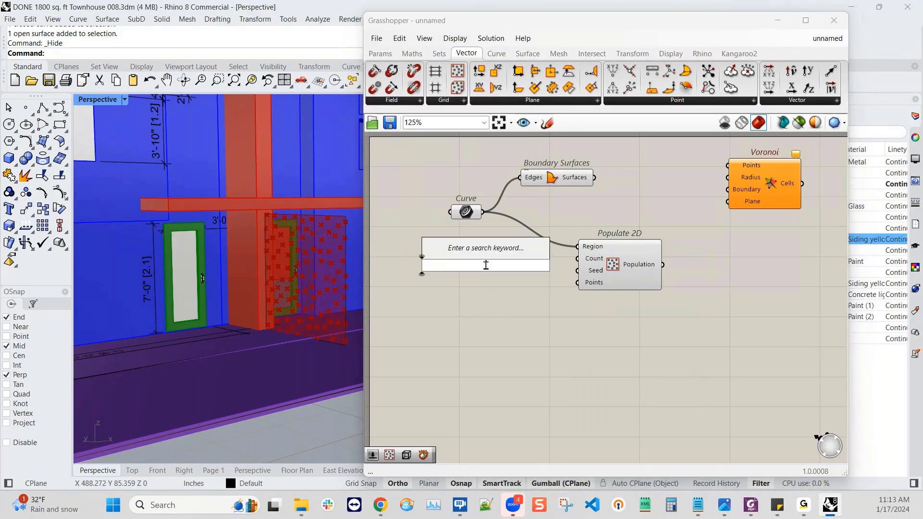
text(50)
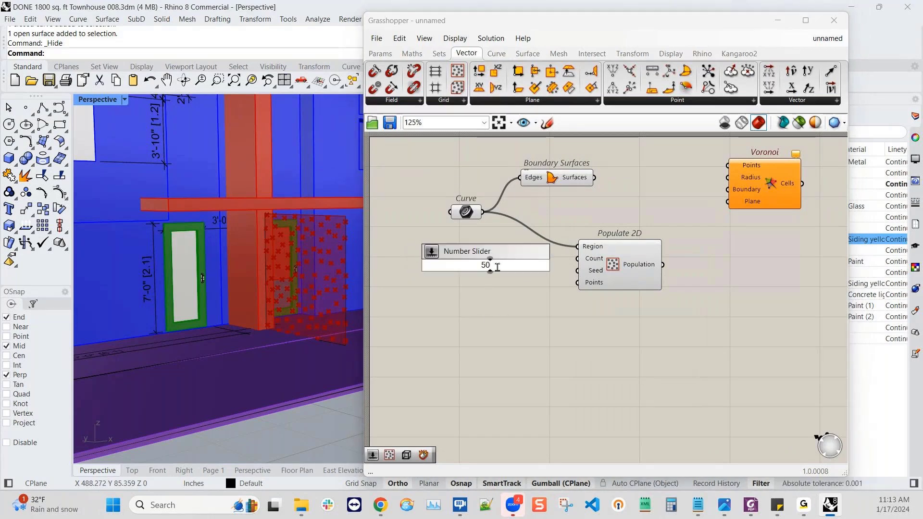
text(<200)
key(Return)
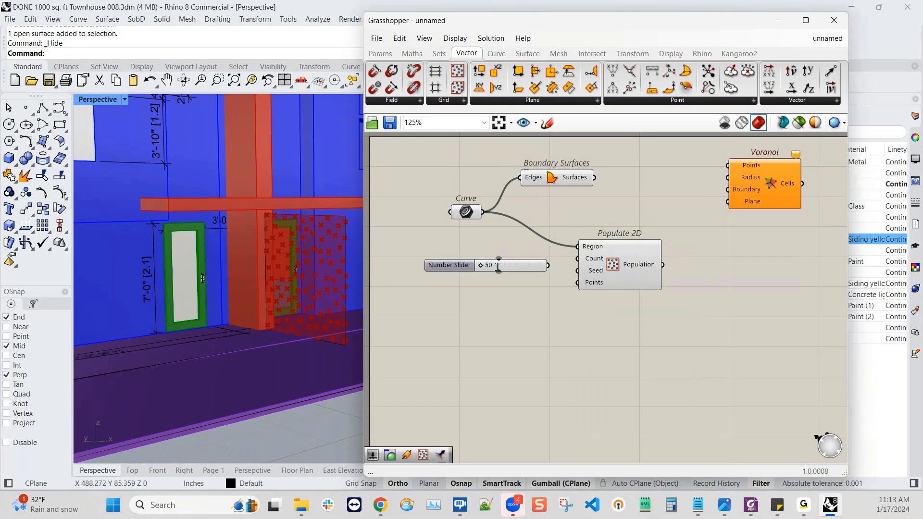
drag(510, 272, 573, 260)
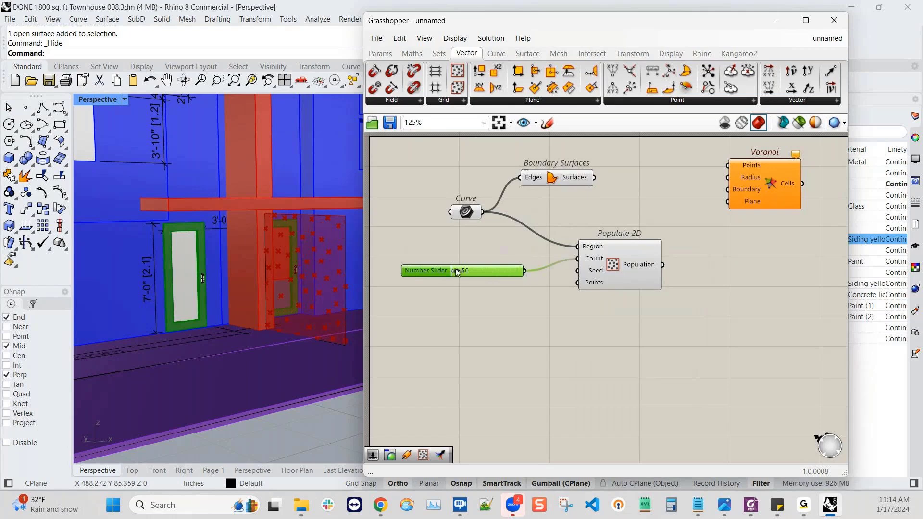
mouse_move(456, 272)
mouse_down()
mouse_move(510, 275)
mouse_move(470, 272)
mouse_up()
- Add a number slider ranging from 5 to 200 and connect it to Populate 2D's Count input in place of the first slider
click(481, 337)
double_click(480, 332)
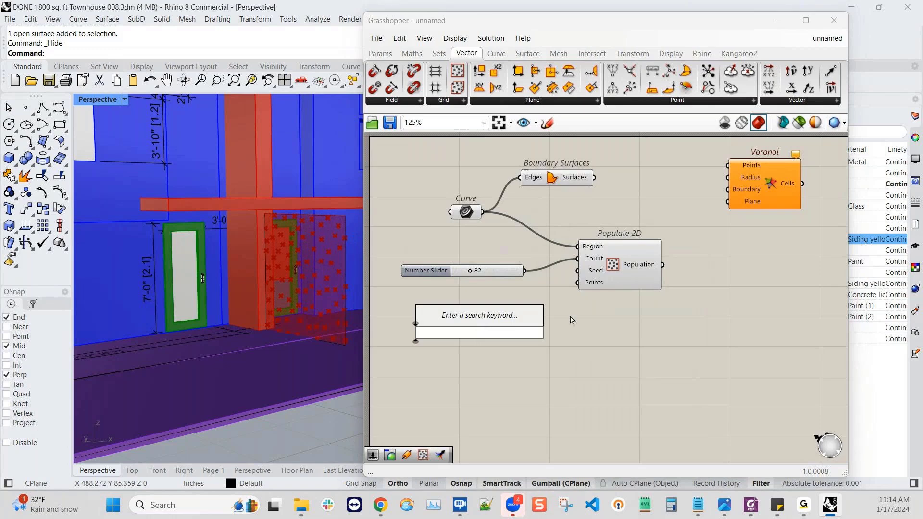
text(5..)
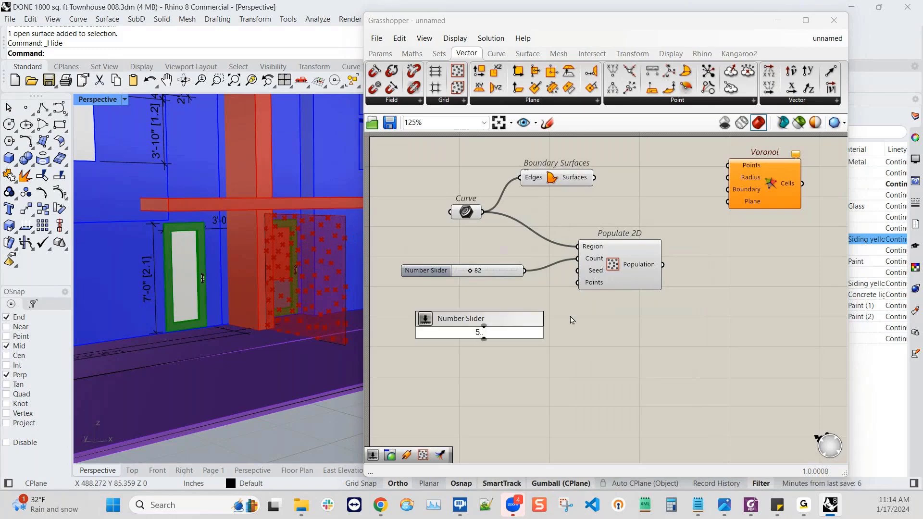
text(200)
key(Return)
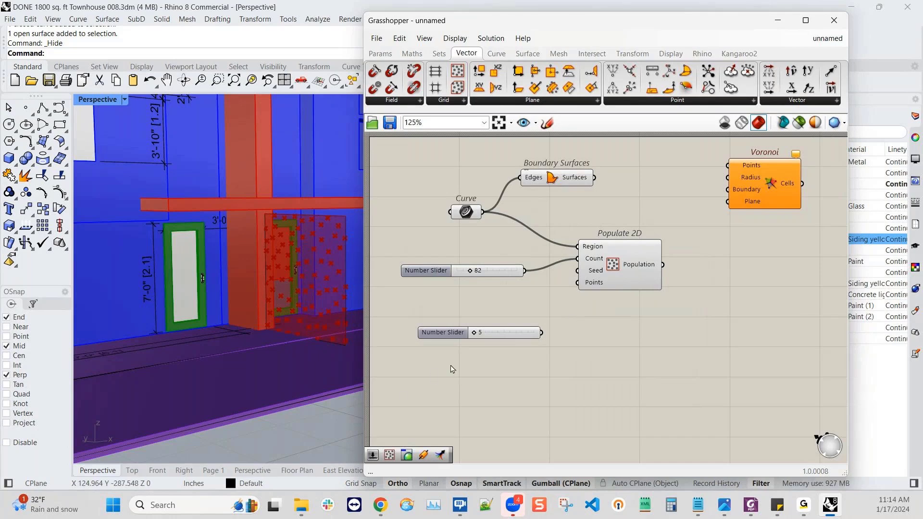
drag(468, 335, 448, 299)
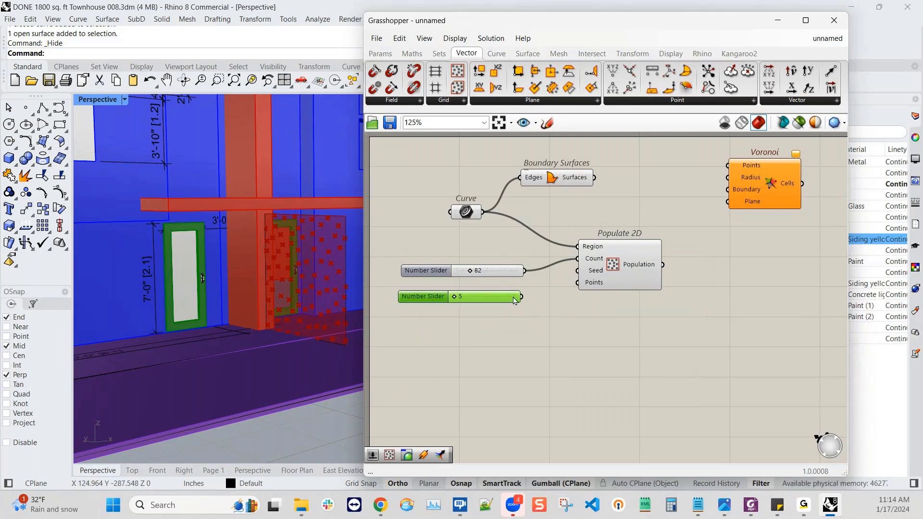
drag(518, 297, 579, 259)
- Set the new Count slider to 97, swap its place with the disconnected slider and delete the disconnected one
click(488, 276)
drag(488, 273, 480, 247)
drag(470, 301, 477, 275)
click(481, 248)
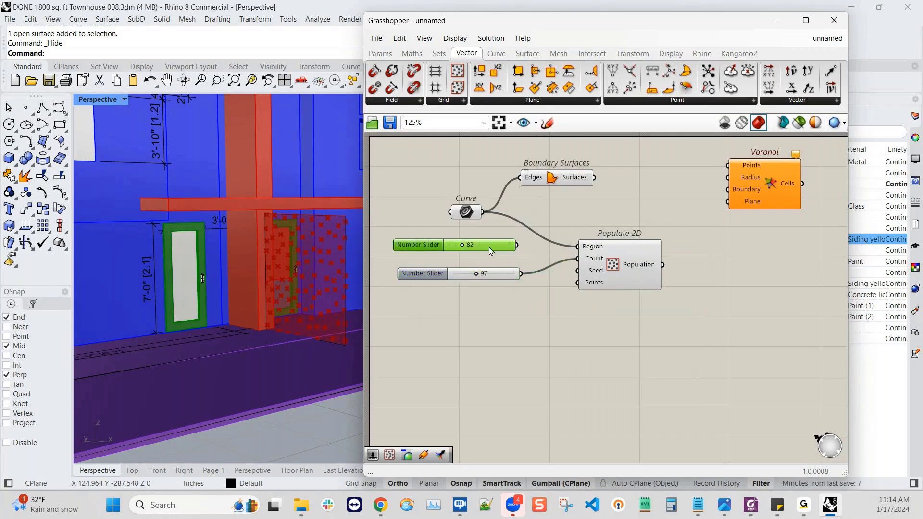
drag(490, 250, 487, 251)
key(Delete)
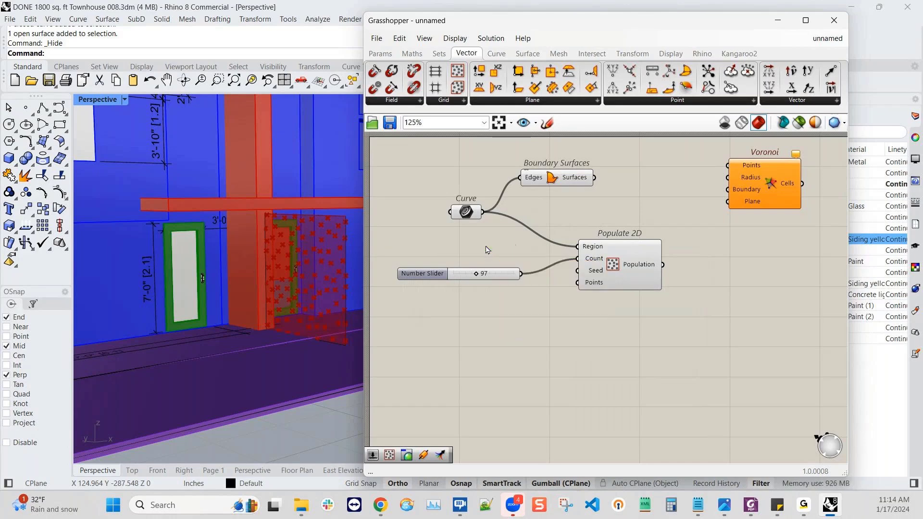
- Line up the Count slider and the Populate 2D component so the slider sits level with the Count input
click(495, 275)
drag(498, 279, 512, 257)
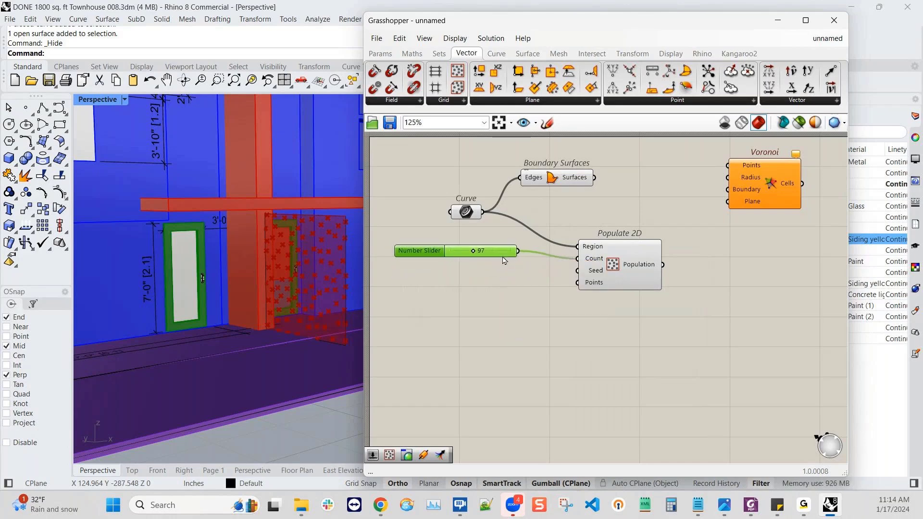
drag(602, 274, 604, 272)
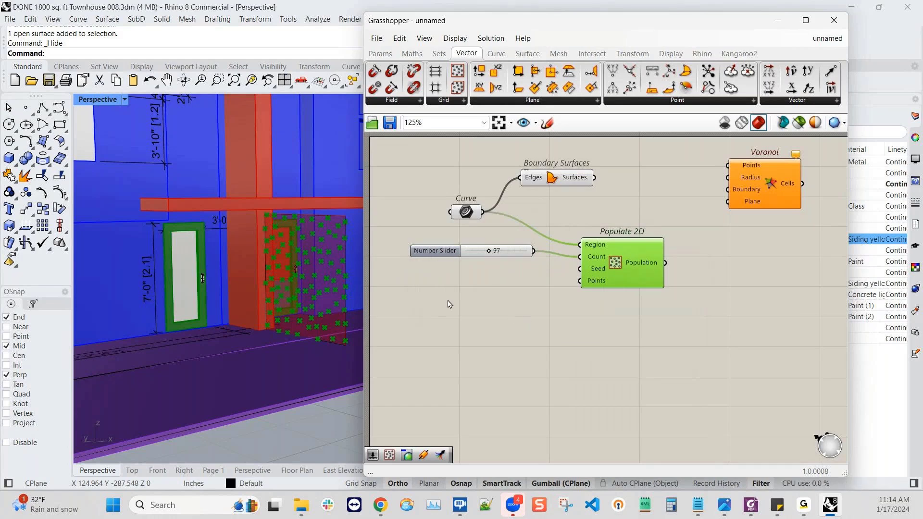
- Add another number slider, connect it to Populate 2D's Seed input, set it to 4 and place it directly below the Count slider
double_click(459, 292)
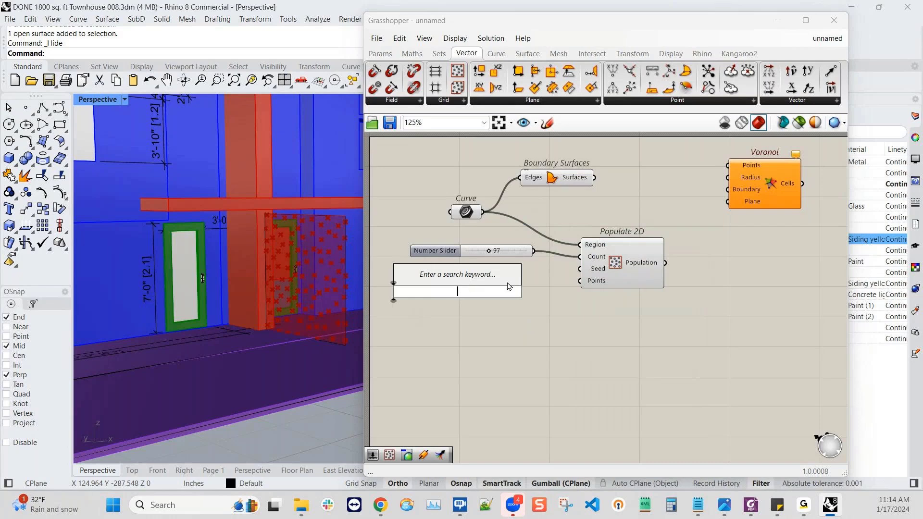
key(Return)
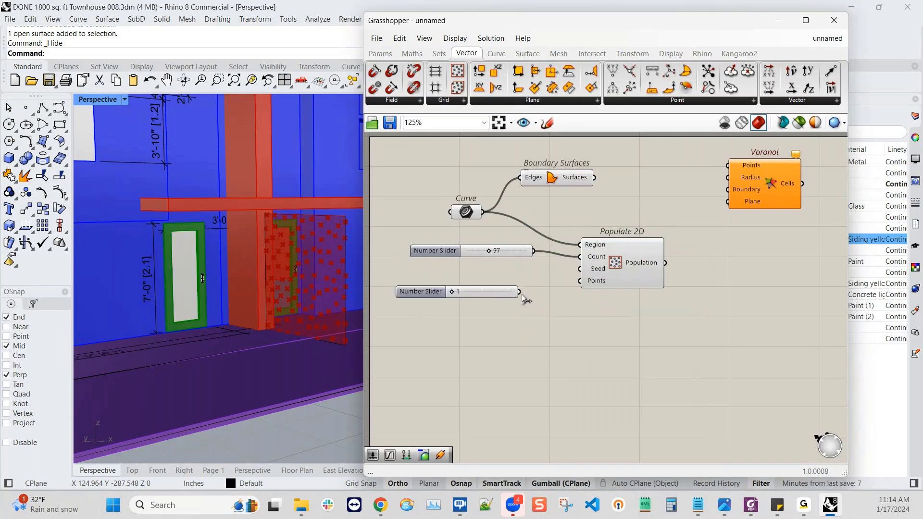
drag(520, 292, 581, 268)
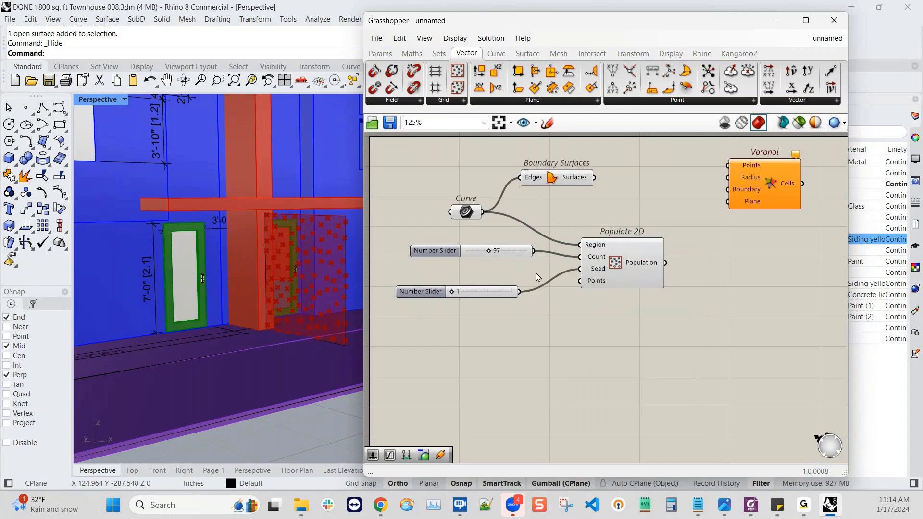
mouse_move(454, 293)
mouse_down()
mouse_move(482, 293)
mouse_move(459, 292)
mouse_move(473, 292)
mouse_up()
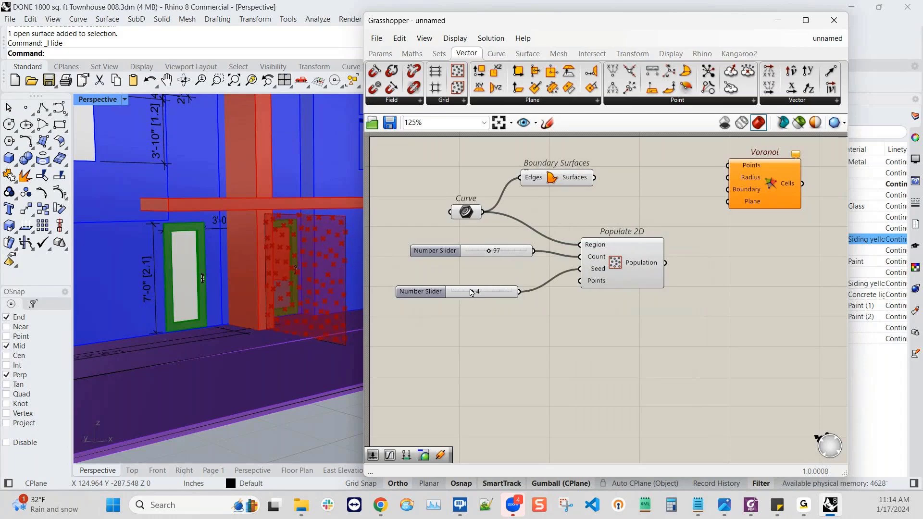
drag(412, 296, 429, 280)
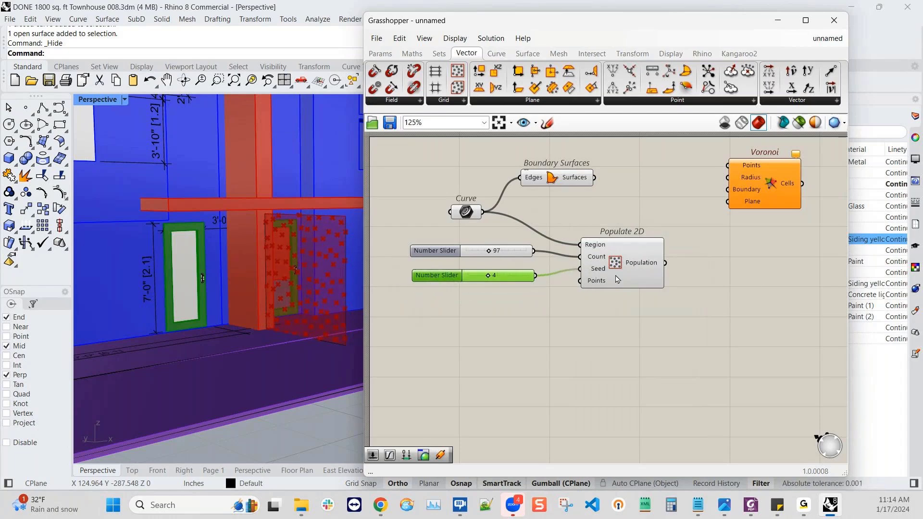
- Arrange Populate 2D and Voronoi on the canvas and connect the Population output to Voronoi's Points input
drag(617, 279, 618, 246)
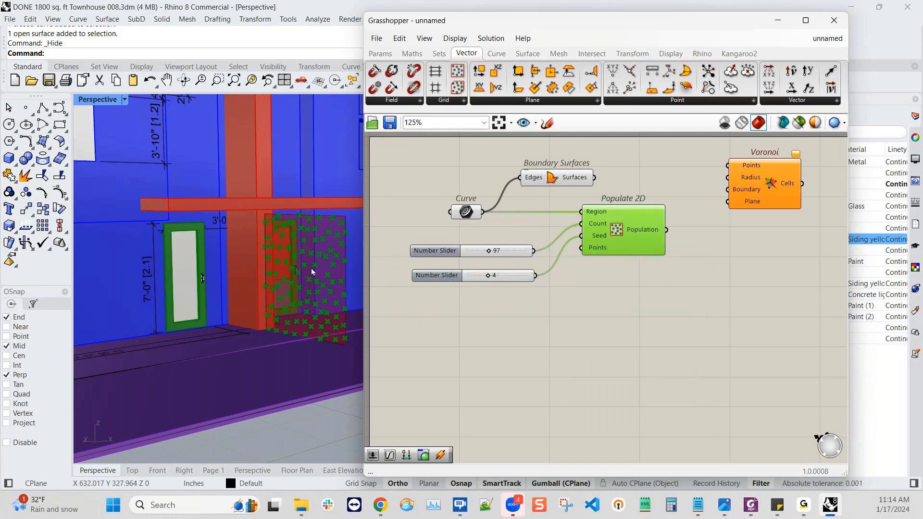
scroll(309, 272, down, 3)
shift+right_drag(307, 277, 276, 316)
scroll(276, 322, up, 3)
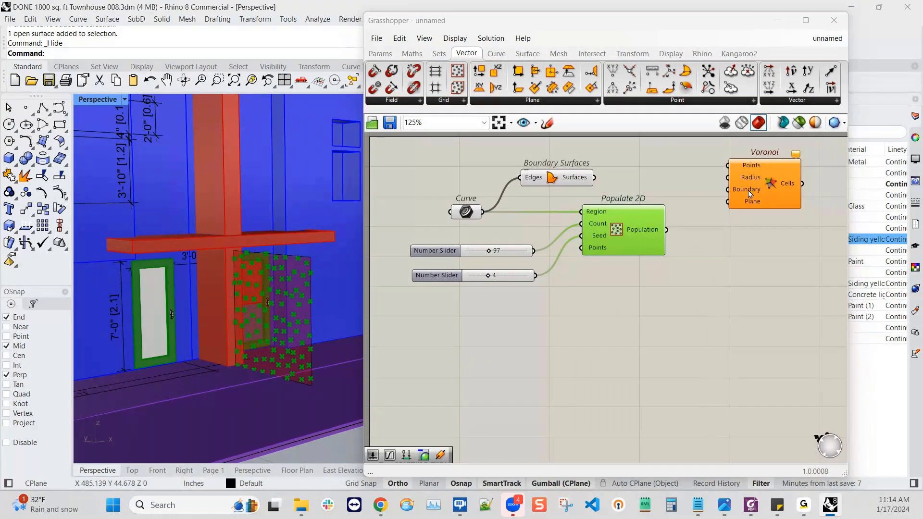
drag(750, 193, 758, 209)
drag(667, 230, 736, 181)
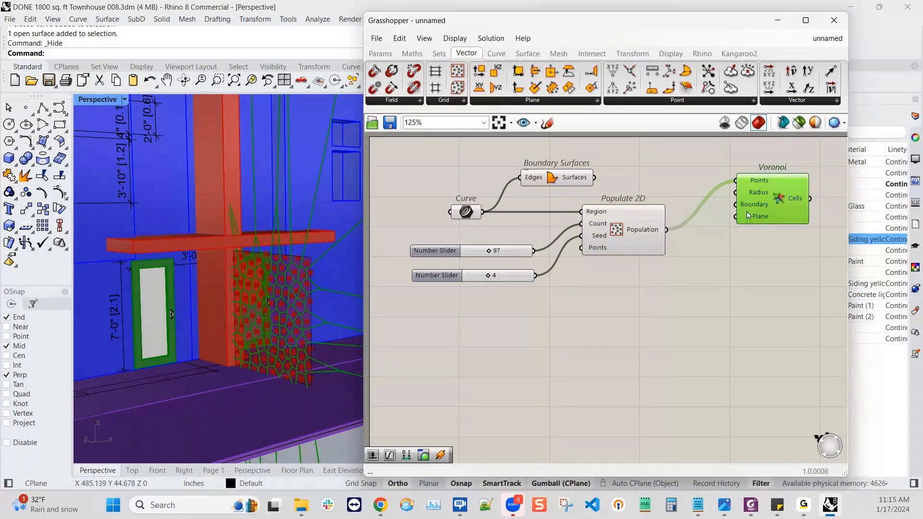
- Move Populate 2D and its sliders lower and connect the Curve parameter to Voronoi's Boundary input
drag(586, 235, 601, 286)
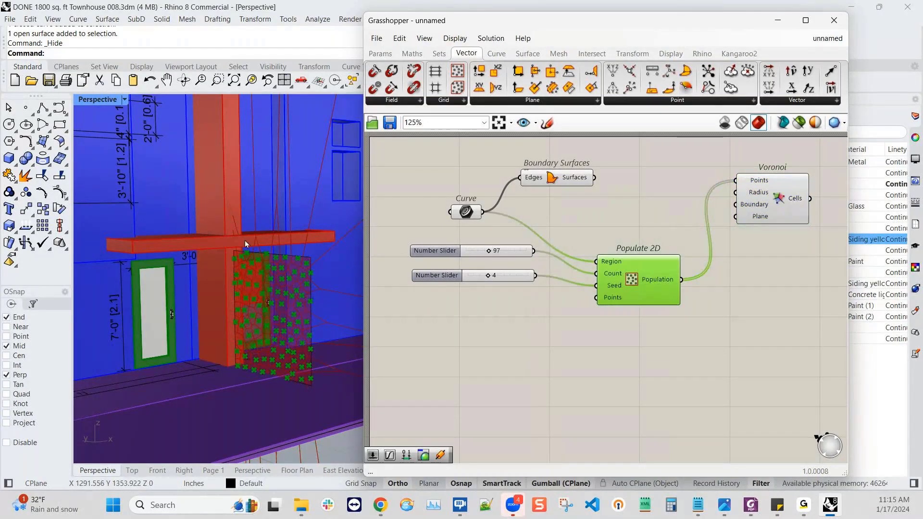
scroll(244, 240, down, 3)
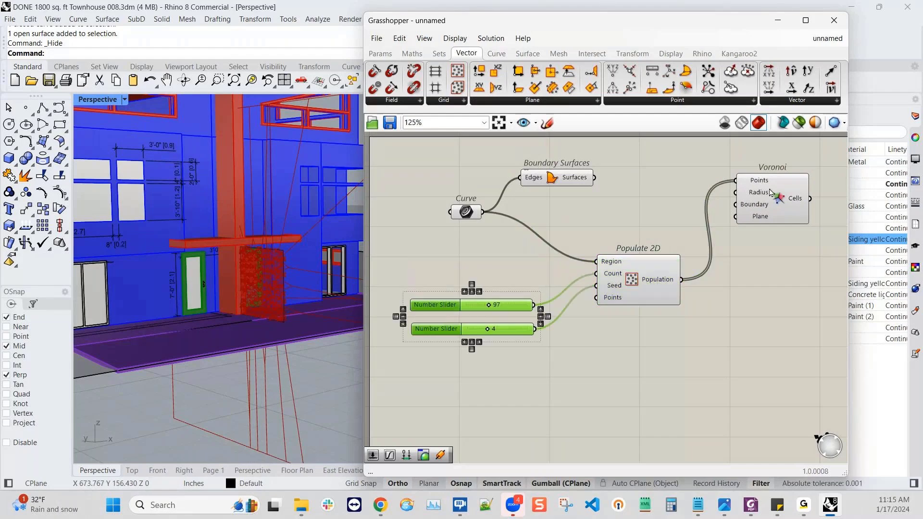
drag(769, 189, 788, 187)
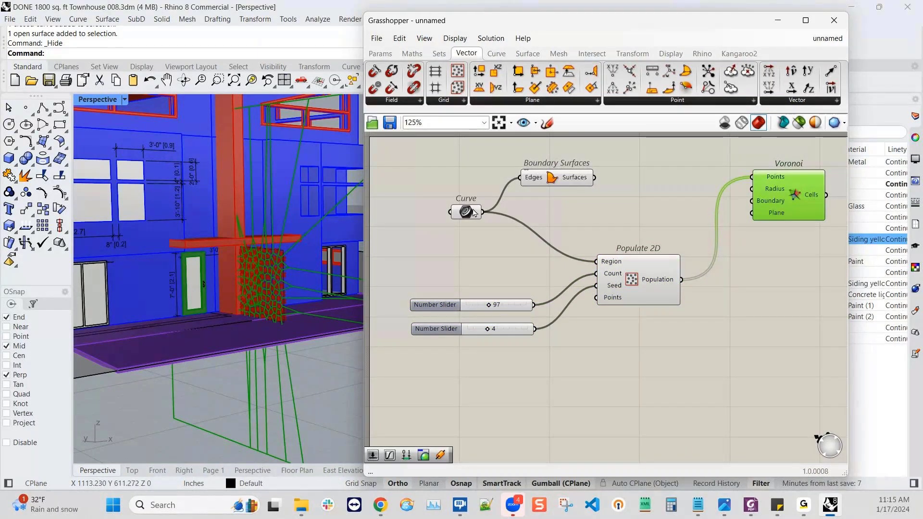
drag(473, 213, 775, 219)
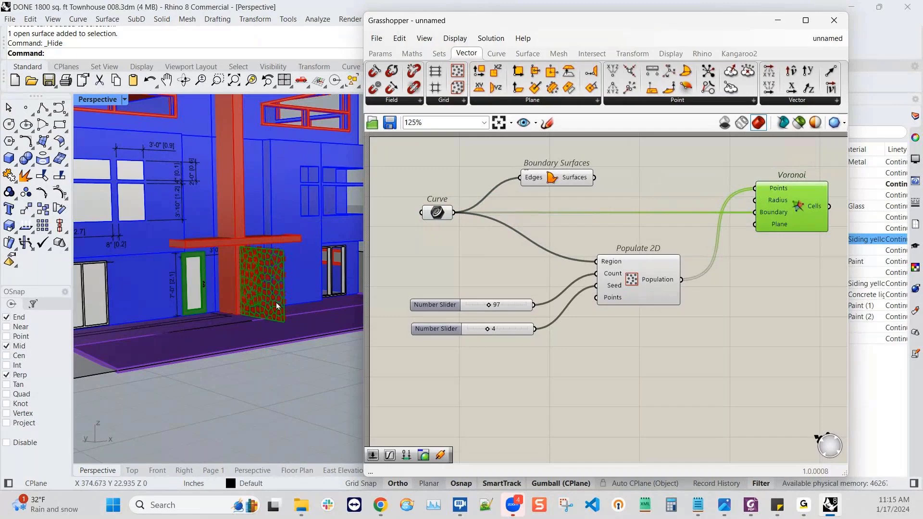
scroll(276, 302, up, 2)
scroll(274, 299, up, 1)
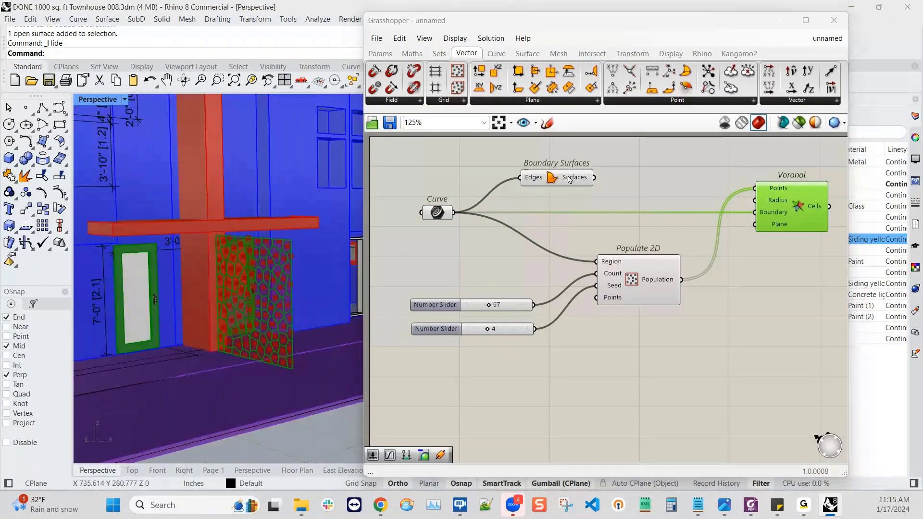
- Move Boundary Surfaces clear of the Curve-to-Voronoi wire and highlight the Populate 2D points and Voronoi cells on the panel
drag(569, 180, 608, 165)
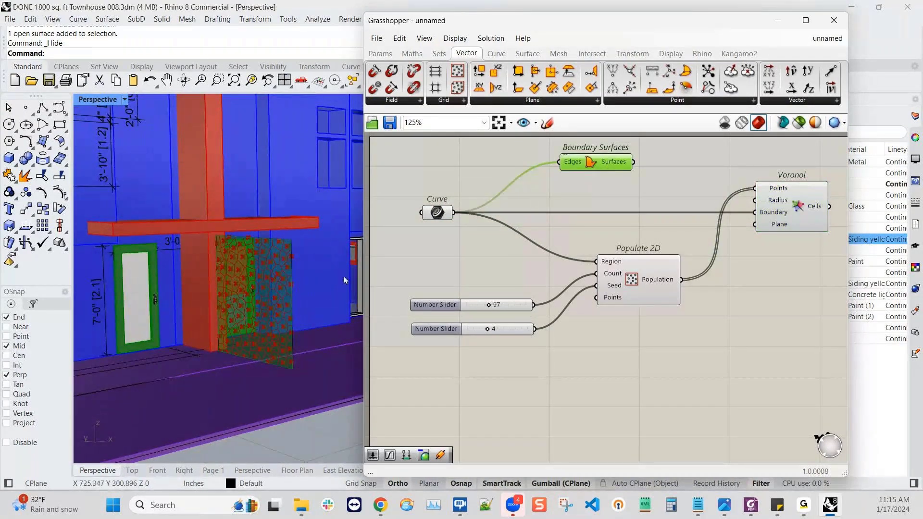
drag(593, 163, 615, 165)
click(449, 256)
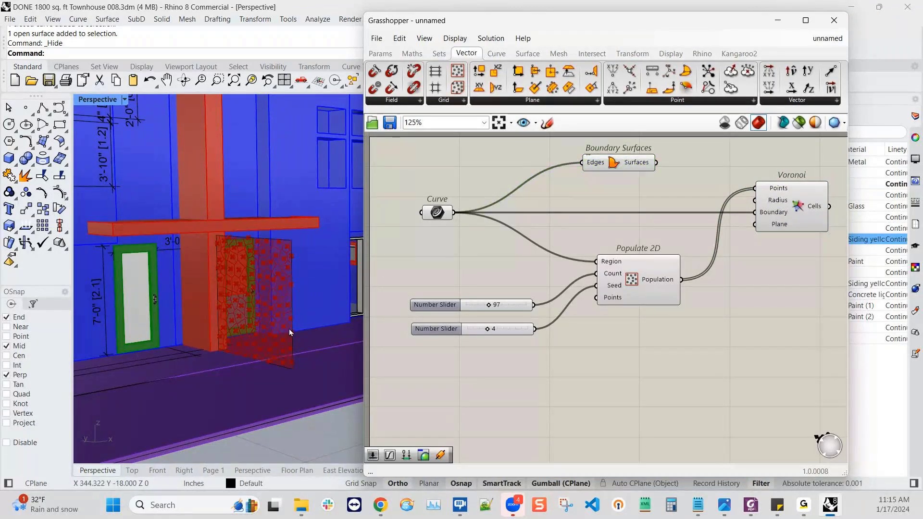
click(643, 278)
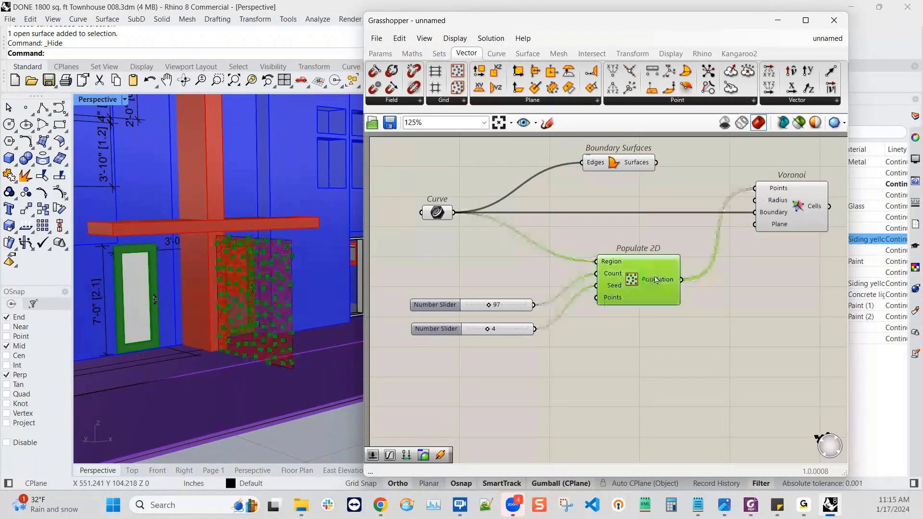
click(791, 212)
drag(791, 211, 774, 215)
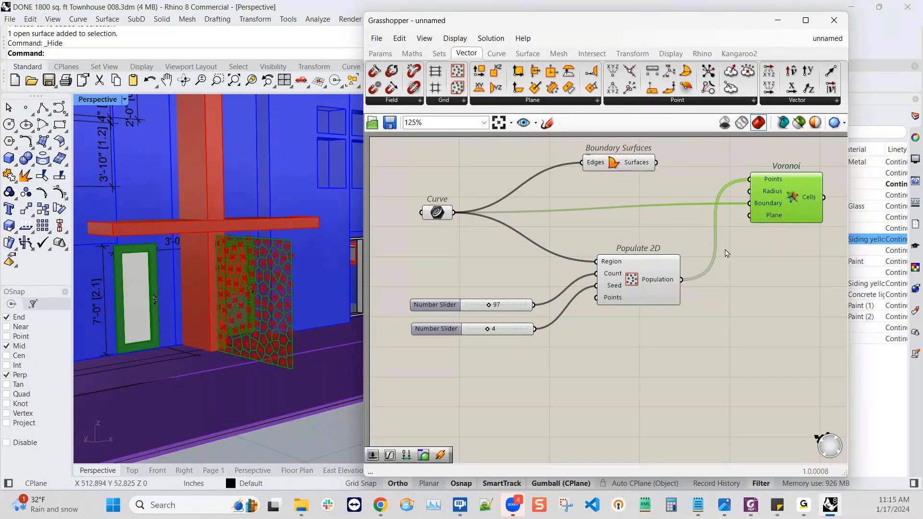
- Set the Populate 2D Count slider to 127 for a denser Voronoi pattern
scroll(726, 253, down, 2)
mouse_move(731, 218)
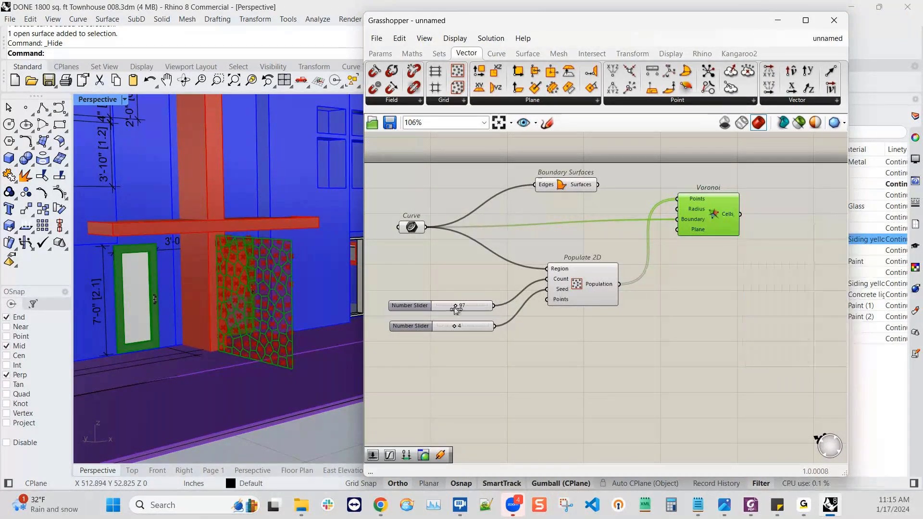
mouse_move(456, 306)
mouse_down()
mouse_move(459, 328)
mouse_move(464, 309)
mouse_up()
click(463, 327)
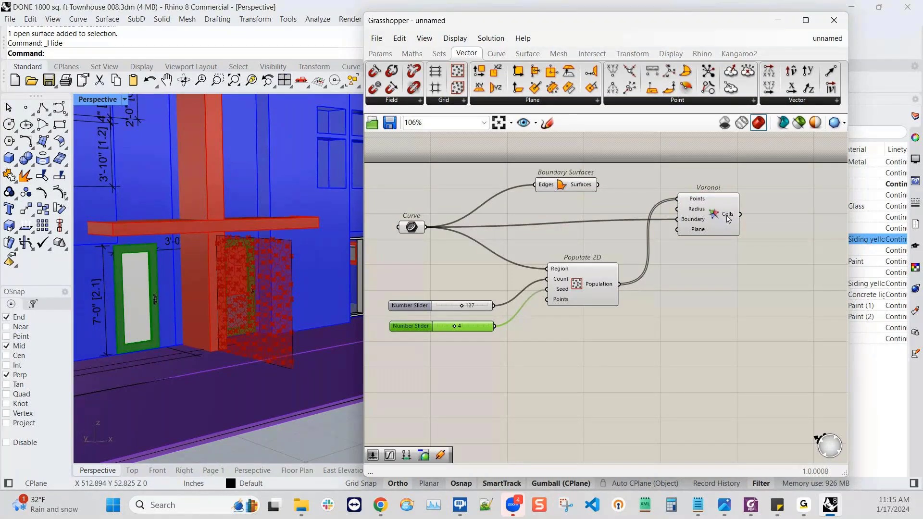
- Highlight the Voronoi cells on the panel and set the Populate 2D Count slider to 106
mouse_move(728, 219)
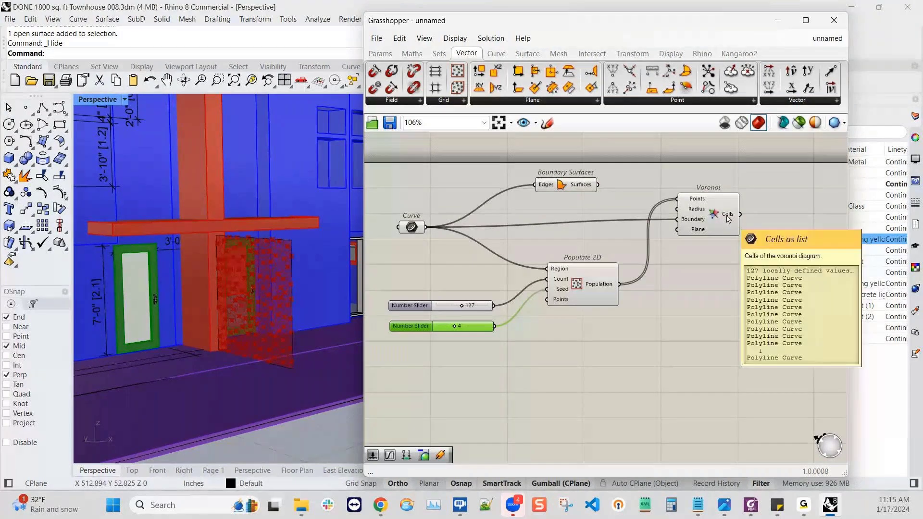
drag(728, 218, 727, 210)
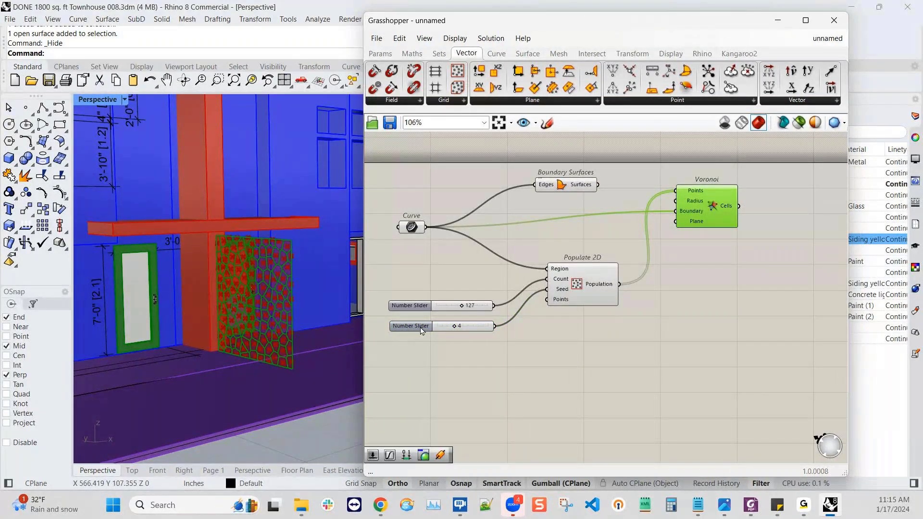
drag(462, 306, 458, 308)
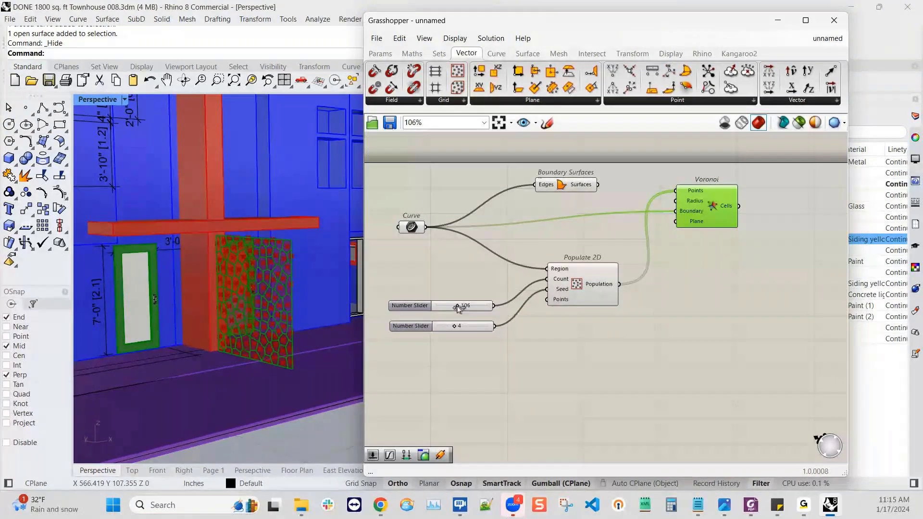
- Turn off the preview of the Populate 2D component so its points are hidden on the panel
click(587, 290)
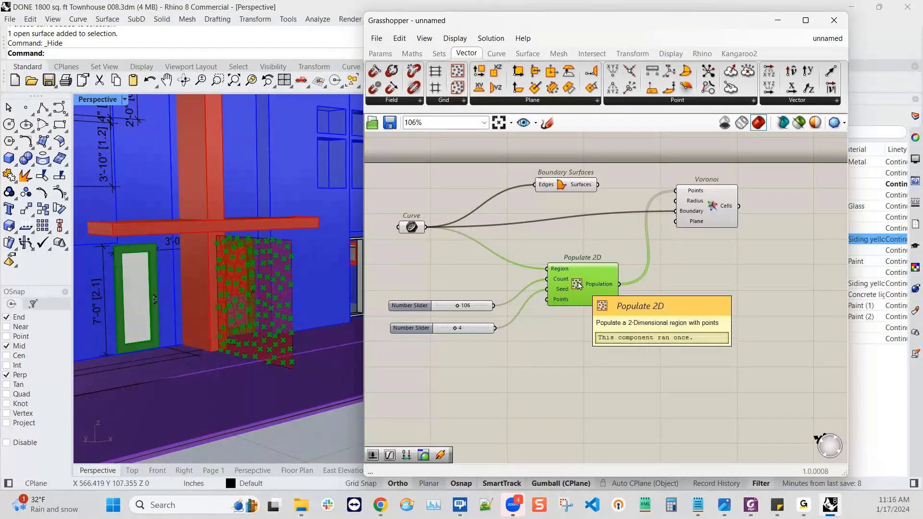
right_click(588, 282)
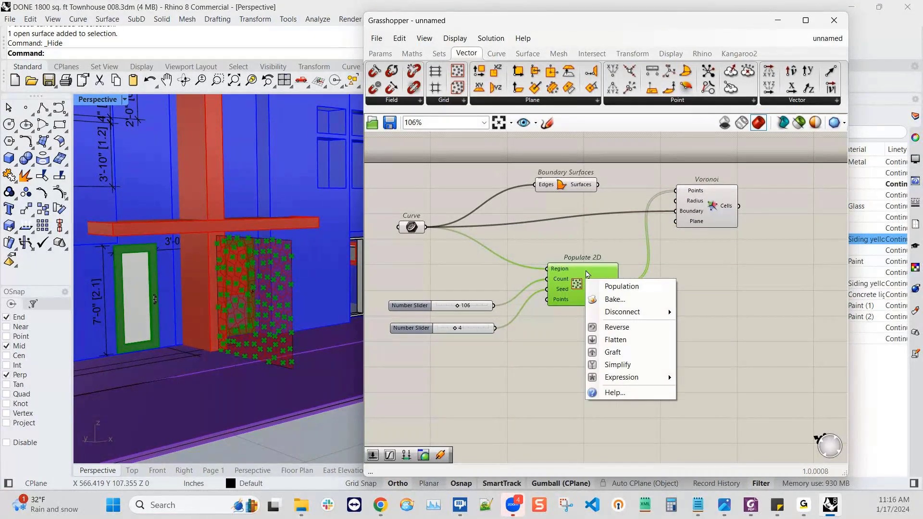
click(578, 291)
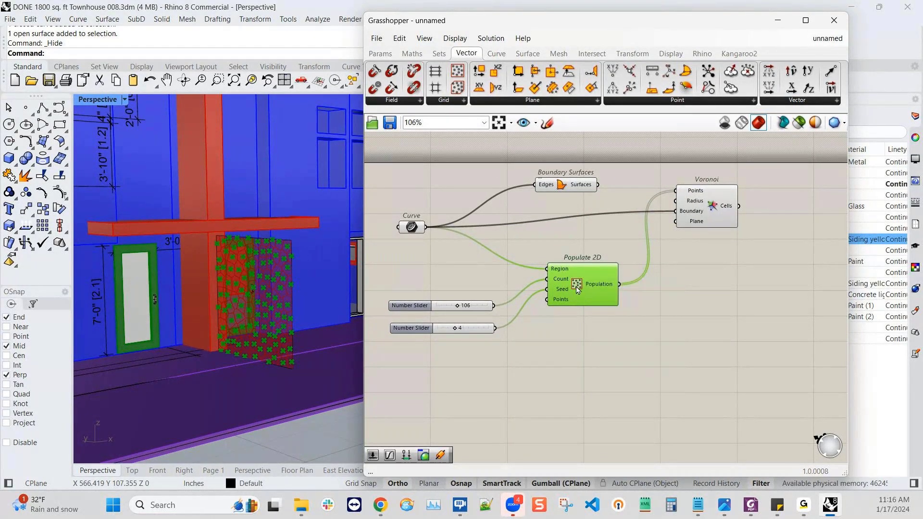
right_click(596, 288)
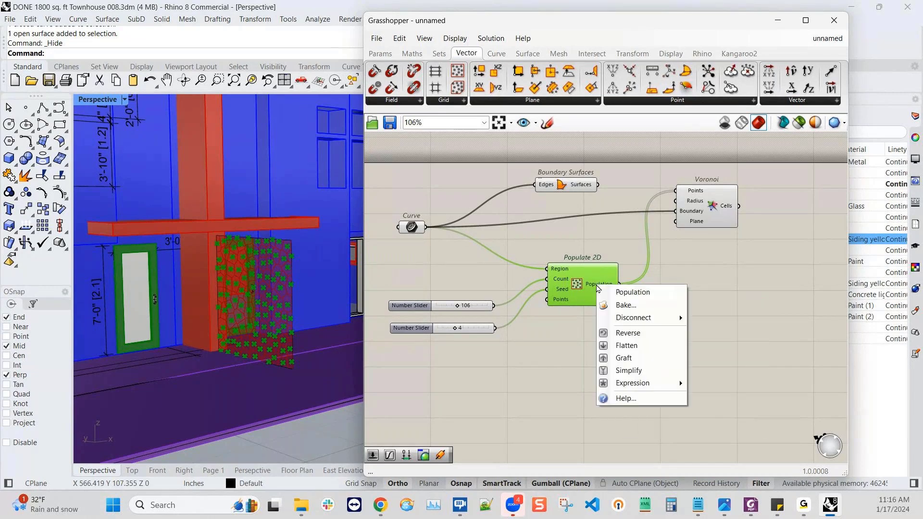
click(626, 304)
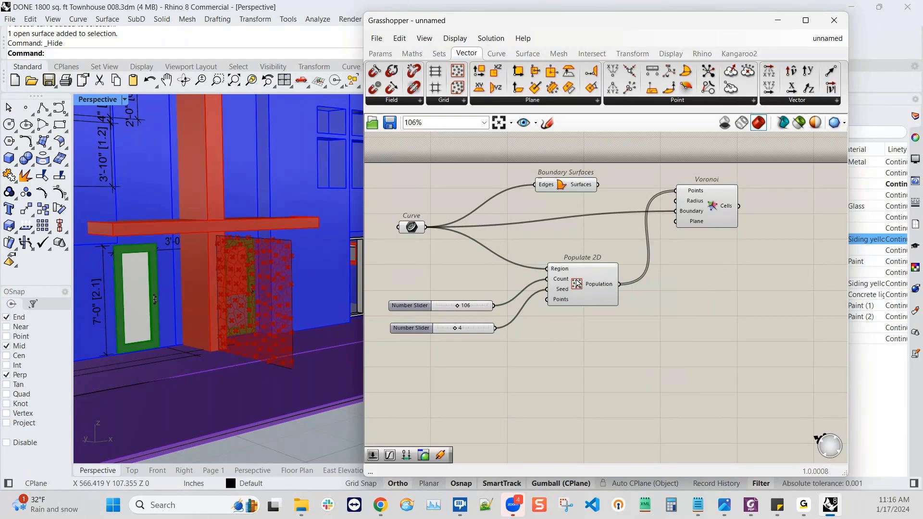
click(588, 285)
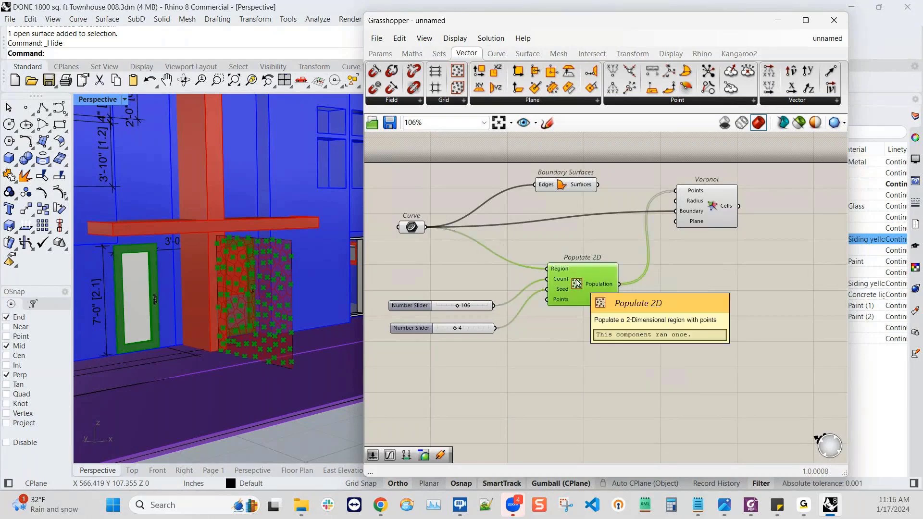
middle_click(590, 279)
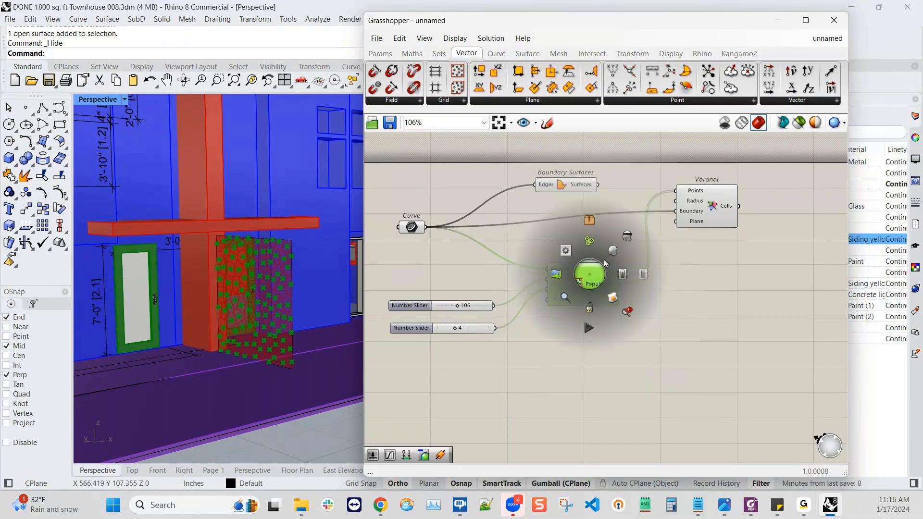
click(627, 237)
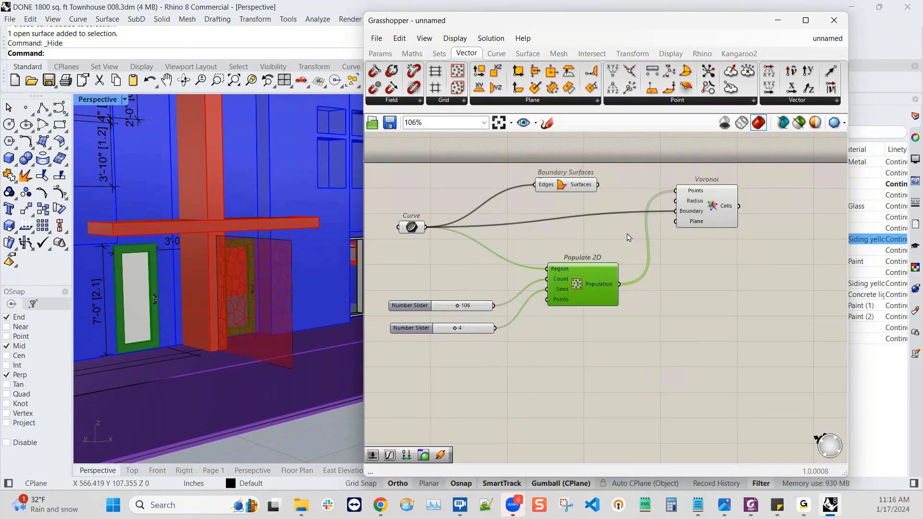
scroll(260, 313, up, 3)
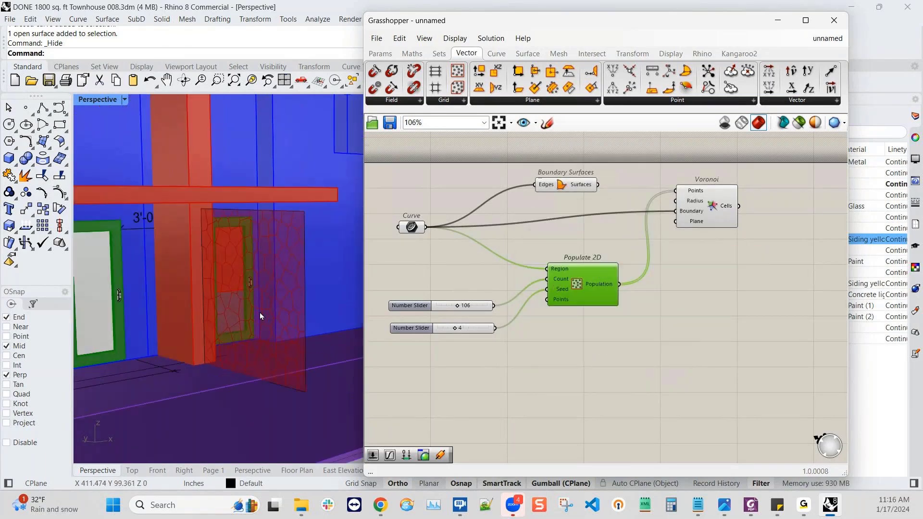
scroll(270, 302, up, 3)
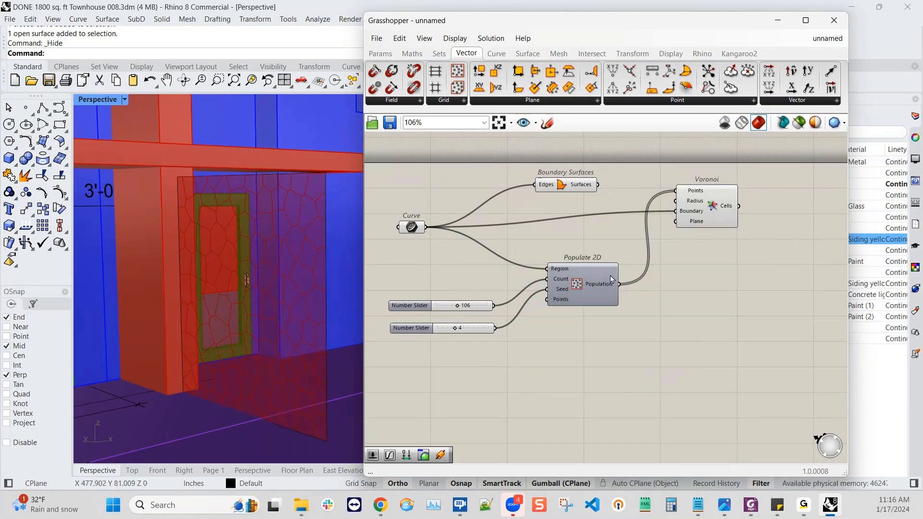
- Highlight the Voronoi cells on the panel and move the Voronoi component closer to Populate 2D
drag(610, 267, 613, 258)
drag(702, 215, 700, 222)
scroll(654, 204, down, 3)
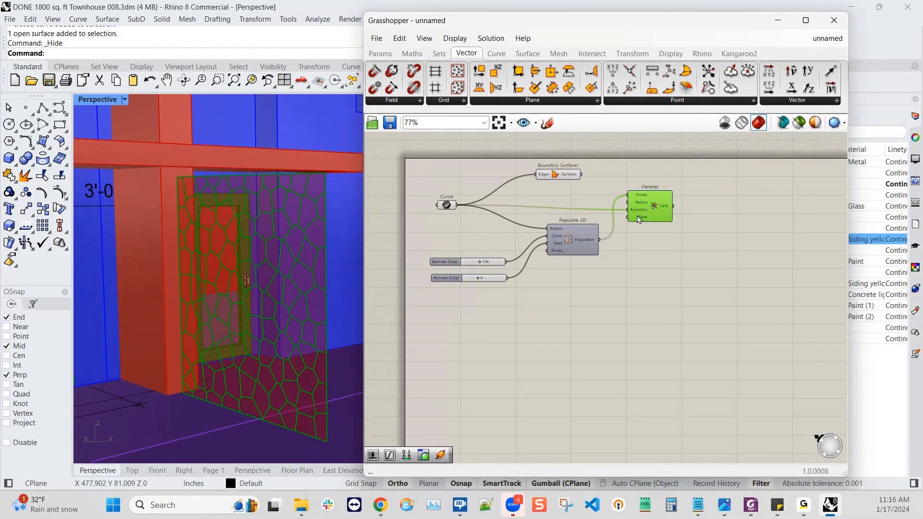
scroll(668, 212, up, 3)
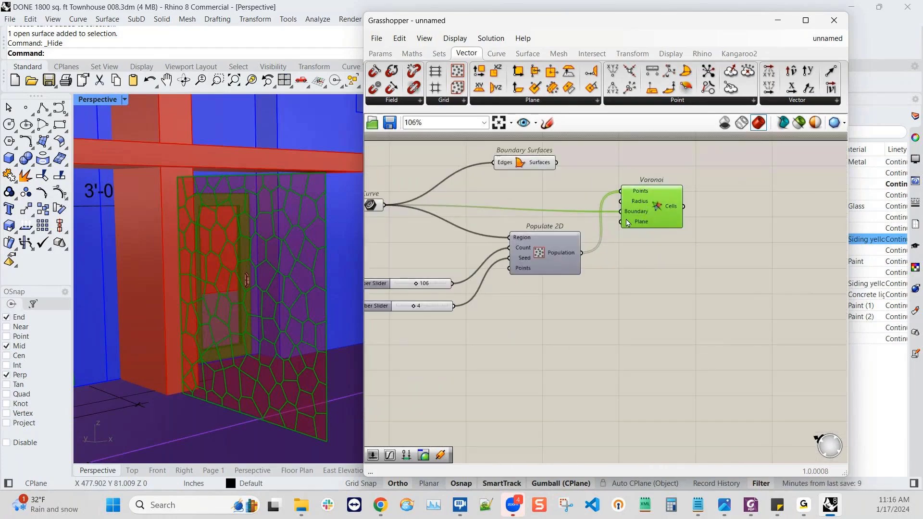
drag(627, 222, 645, 216)
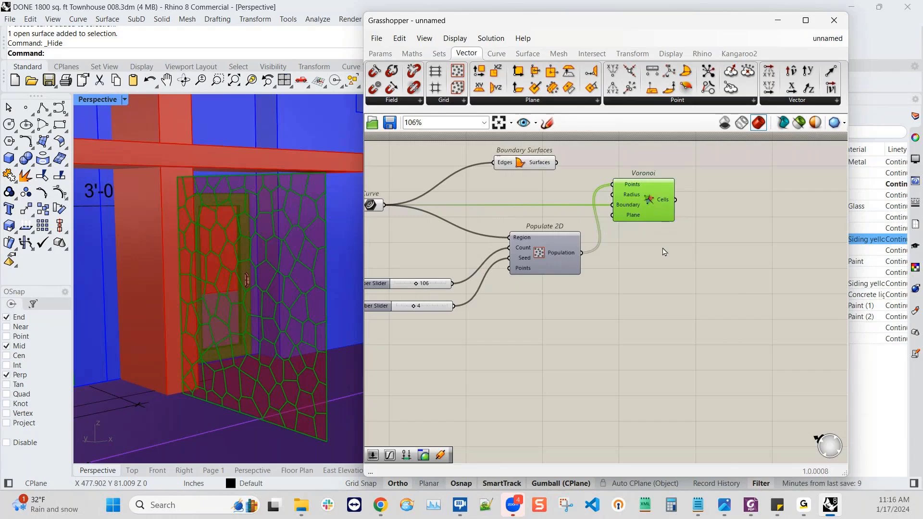
right_drag(661, 255, 640, 252)
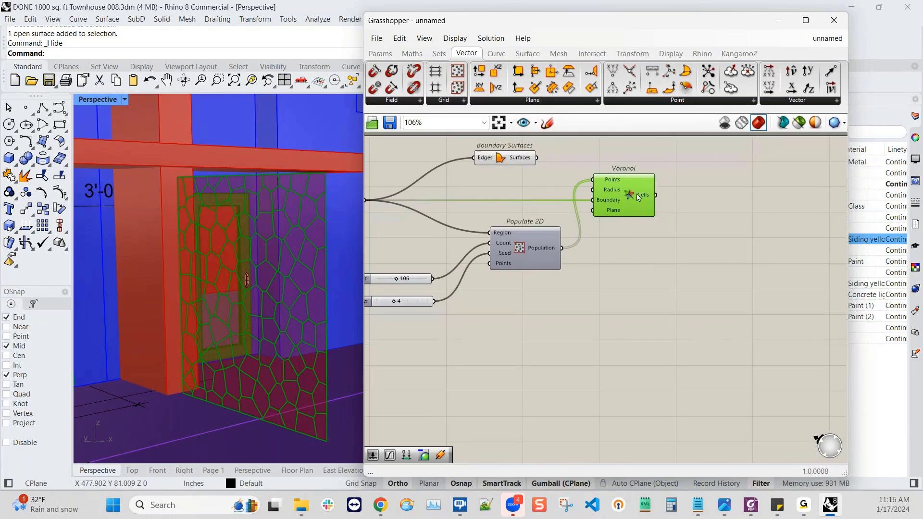
drag(637, 194, 637, 195)
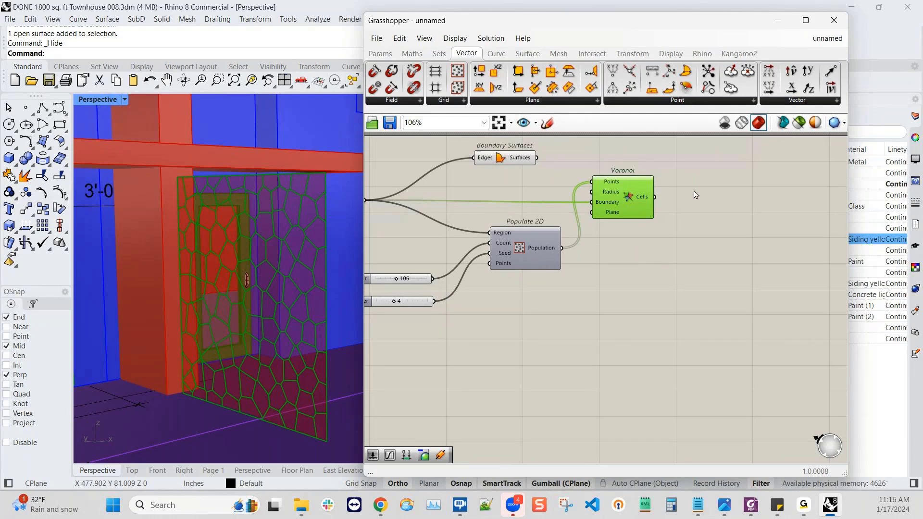
drag(617, 213, 609, 212)
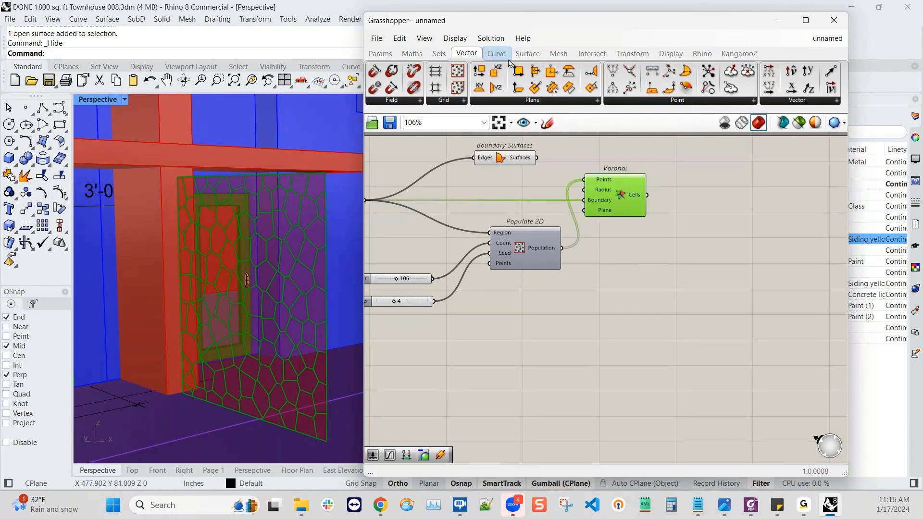
- Add a Scale component beside Voronoi and connect Voronoi's Cells output to its Geometry input
click(622, 57)
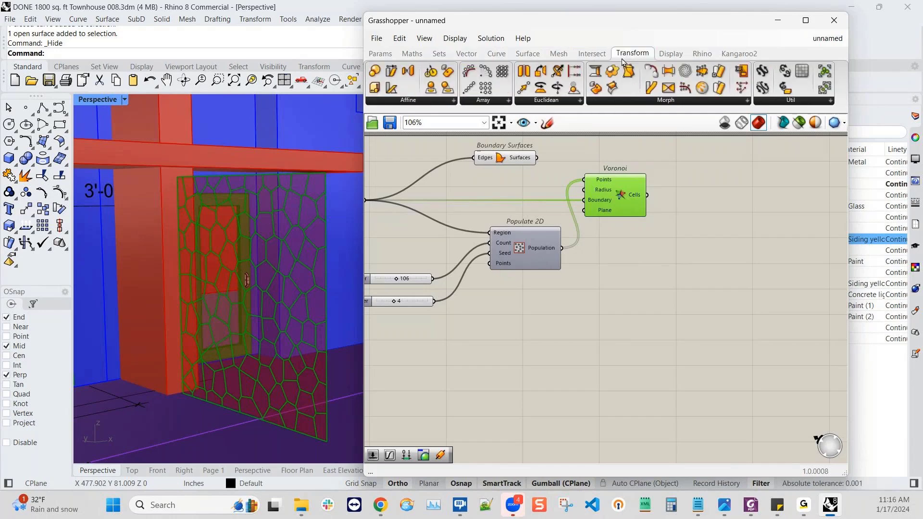
click(378, 74)
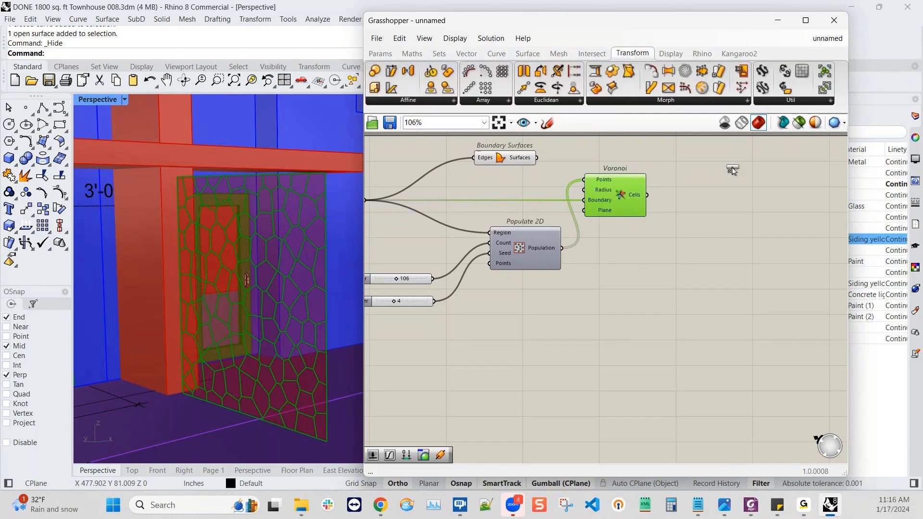
click(713, 240)
drag(713, 241, 718, 229)
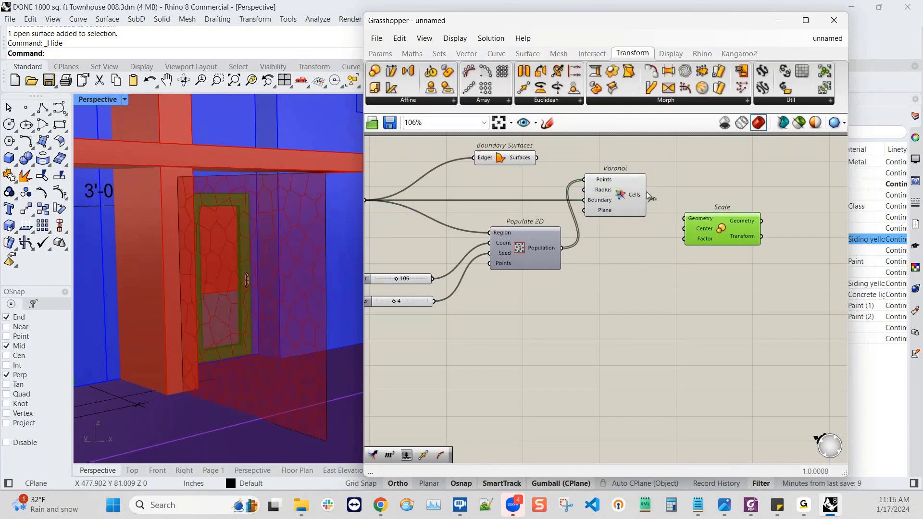
drag(648, 195, 723, 269)
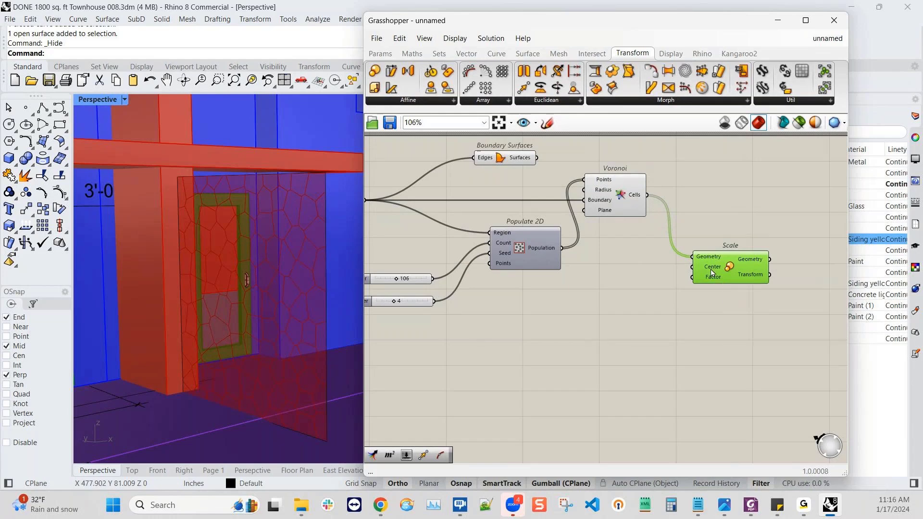
mouse_move(711, 283)
drag(624, 206, 626, 214)
drag(730, 274, 755, 245)
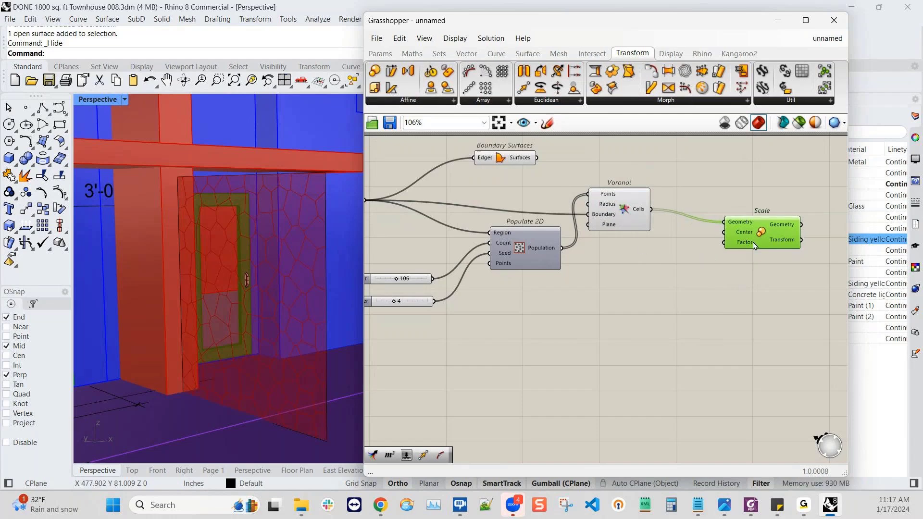
- Add an Area component below Voronoi and connect the Voronoi Cells output to its Geometry input
click(527, 55)
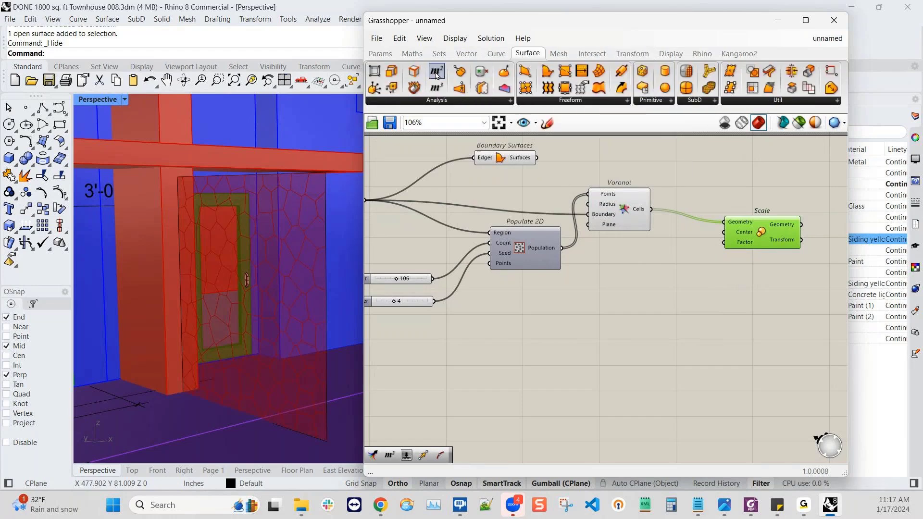
drag(437, 72, 671, 304)
drag(720, 226, 730, 210)
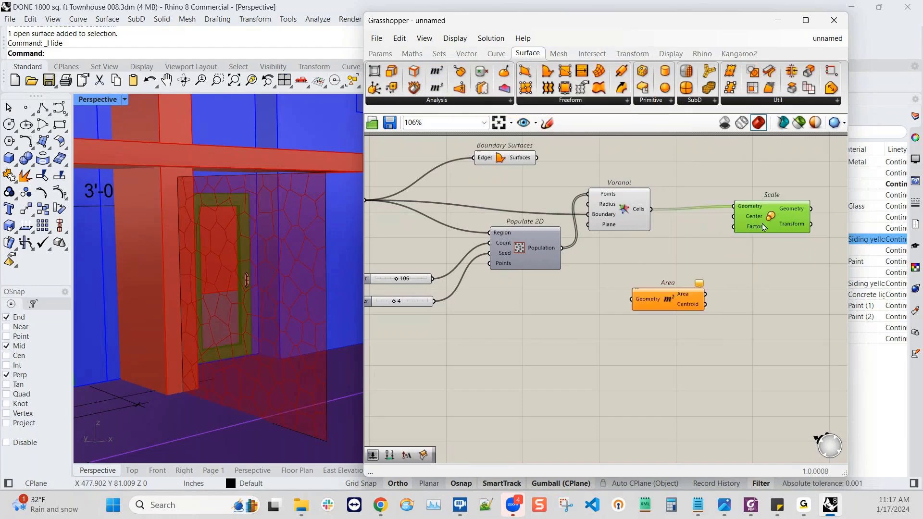
drag(651, 209, 678, 287)
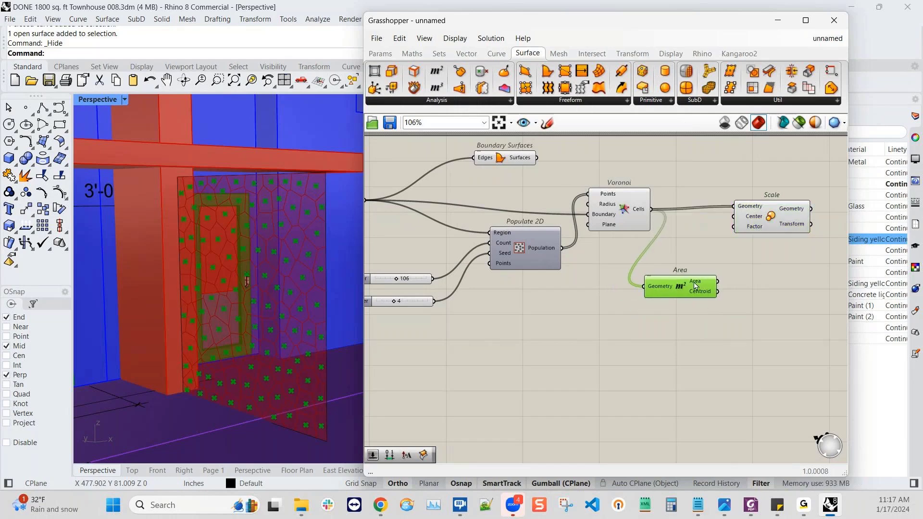
- Connect the Area component's Centroid output to Scale's Center input so each cell scales about its own centre
drag(747, 222, 762, 223)
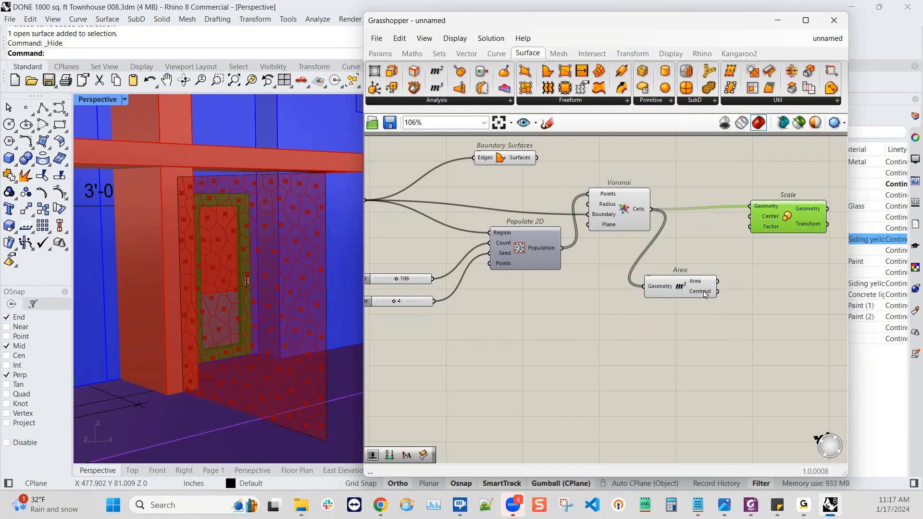
mouse_move(705, 295)
drag(718, 291, 745, 224)
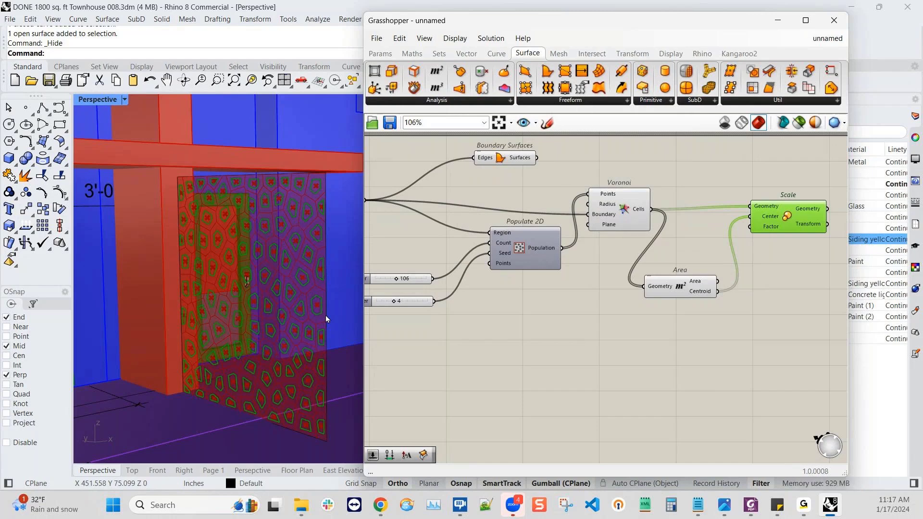
- Check the Voronoi cells and centroids on the panel and rearrange Area and Scale for clearer wiring
click(629, 212)
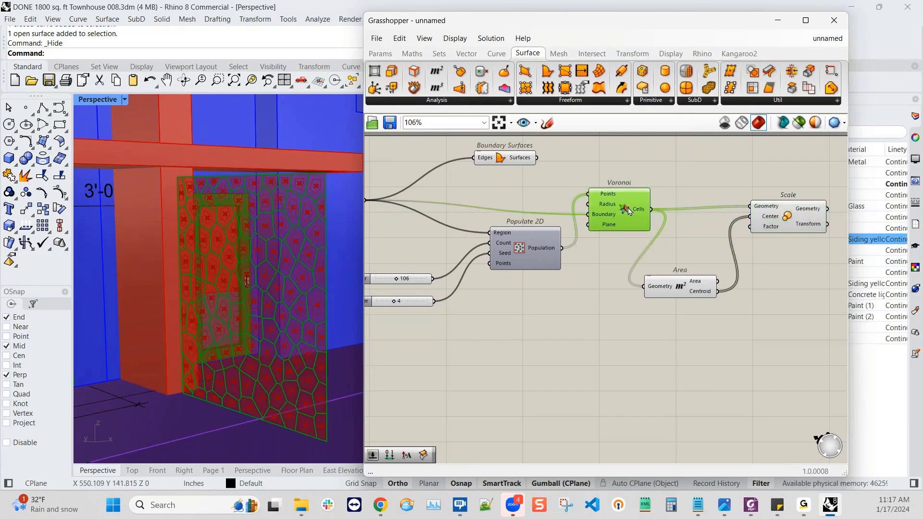
drag(629, 212, 627, 210)
drag(680, 288, 689, 273)
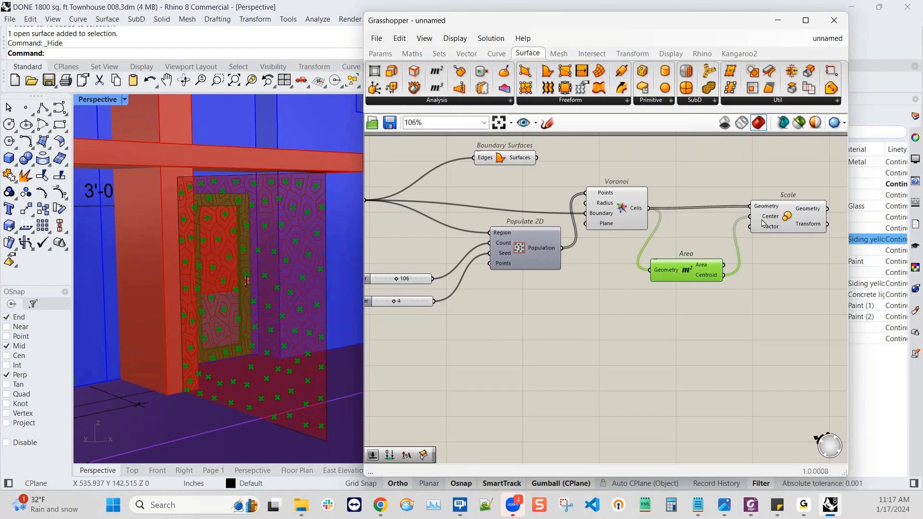
drag(763, 223, 797, 248)
- Add a number slider with the value 0.50 below the Area component
click(686, 330)
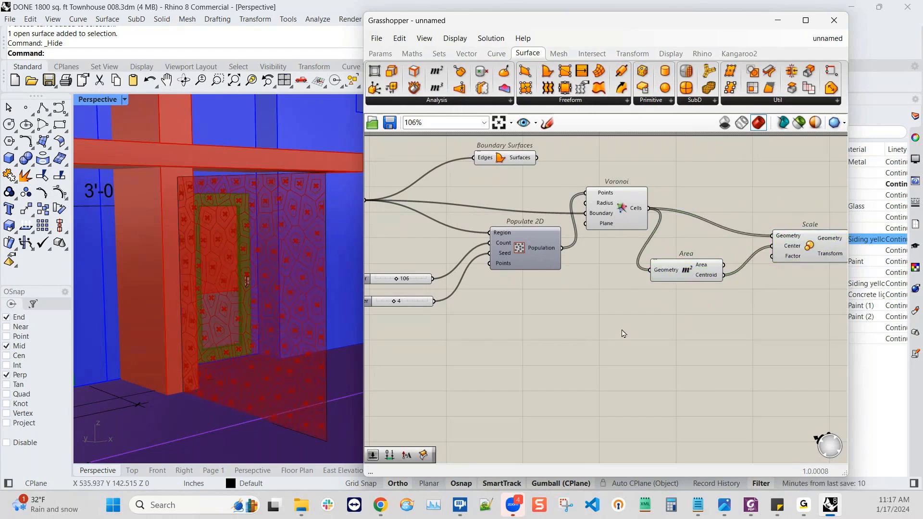
double_click(640, 316)
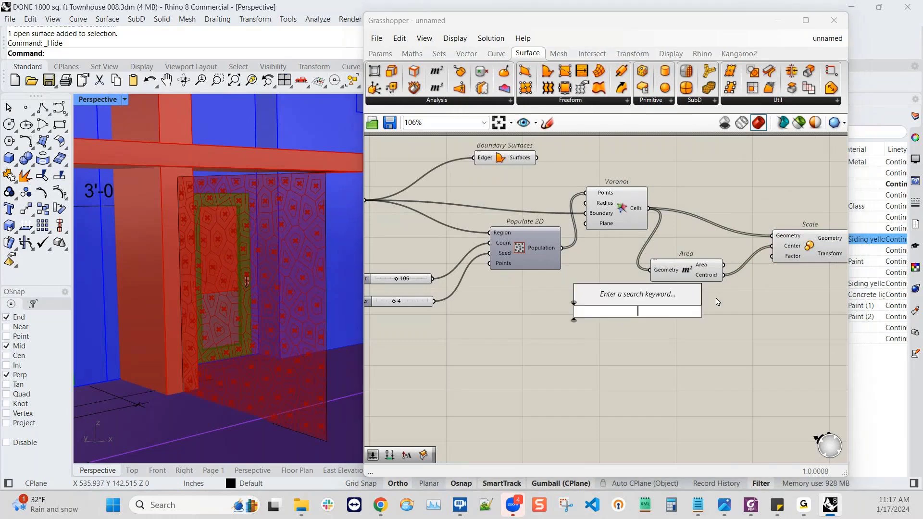
text(.5)
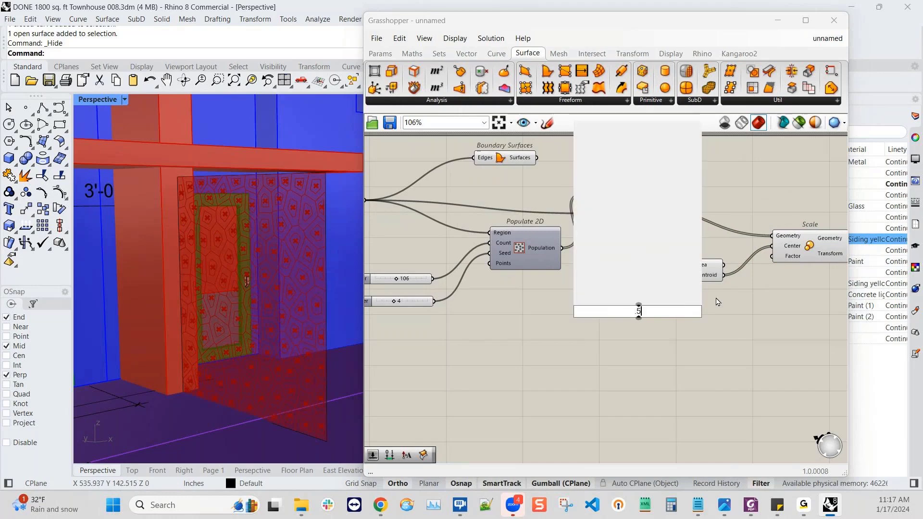
text(<.88)
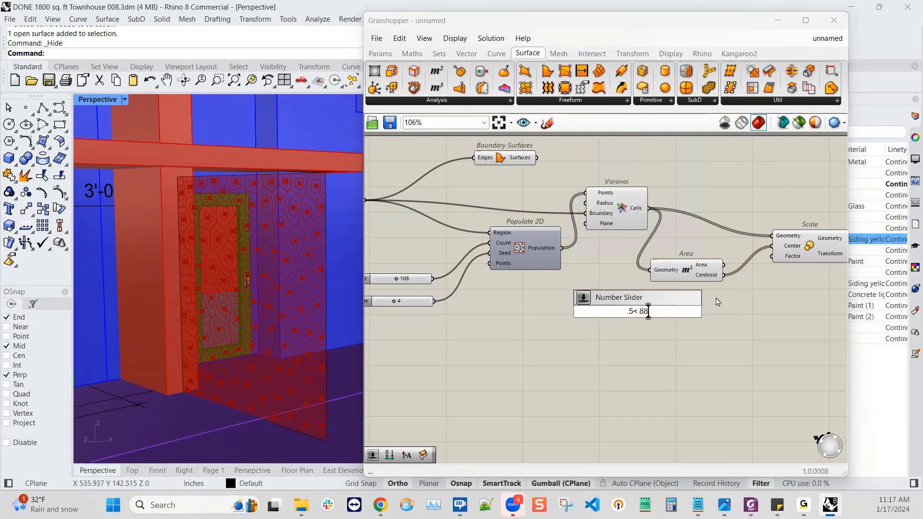
key(BackSpace)
key(BackSpace)
key(BackSpace)
key(BackSpace)
key(Return)
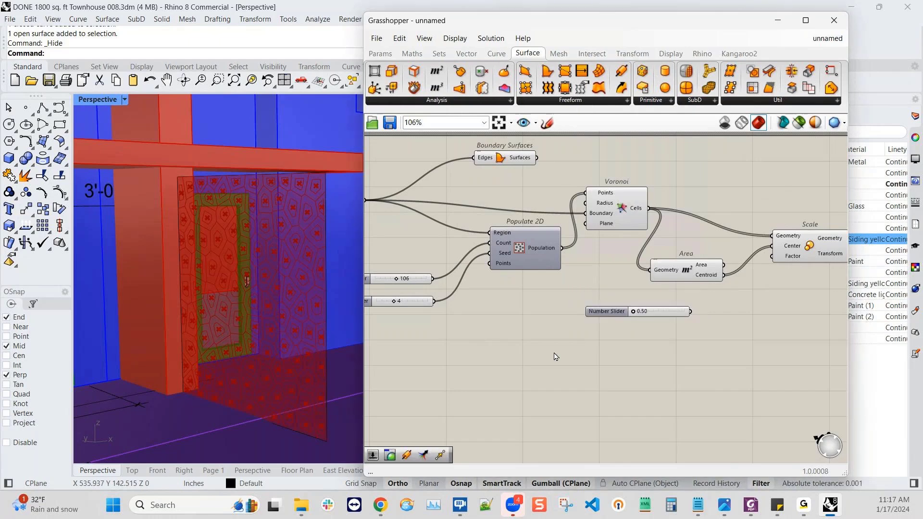
- Connect the 0.50 slider to Scale's Factor input and move Area up to clear the wiring
drag(611, 314, 618, 303)
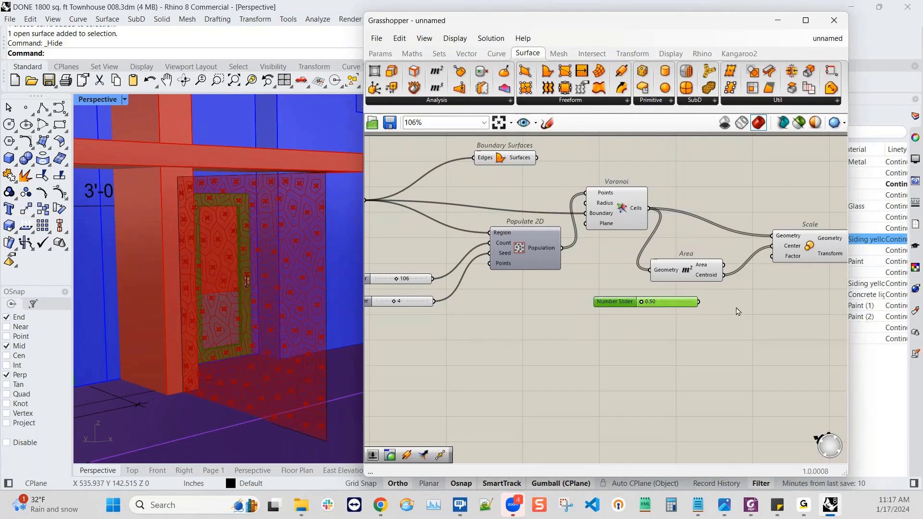
drag(698, 302, 778, 265)
drag(705, 277, 705, 261)
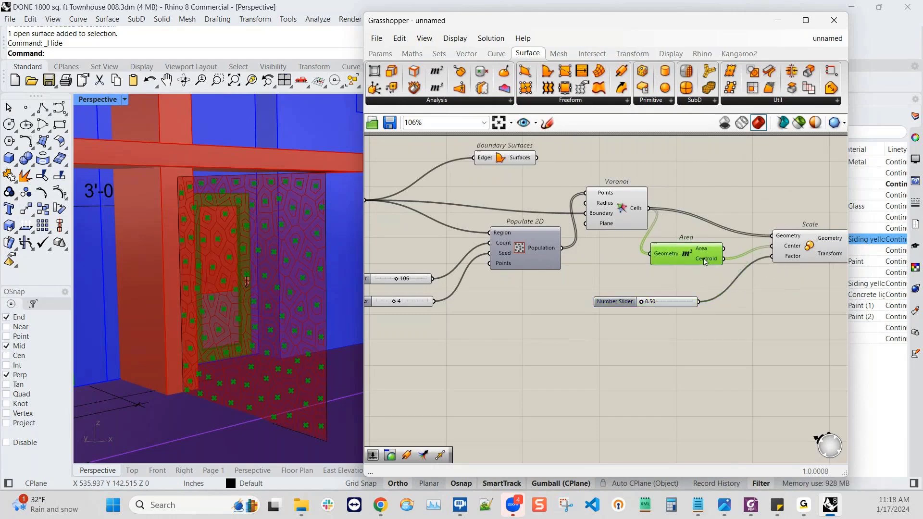
- Turn off the preview of the Voronoi and Area components together
shift+click(621, 207)
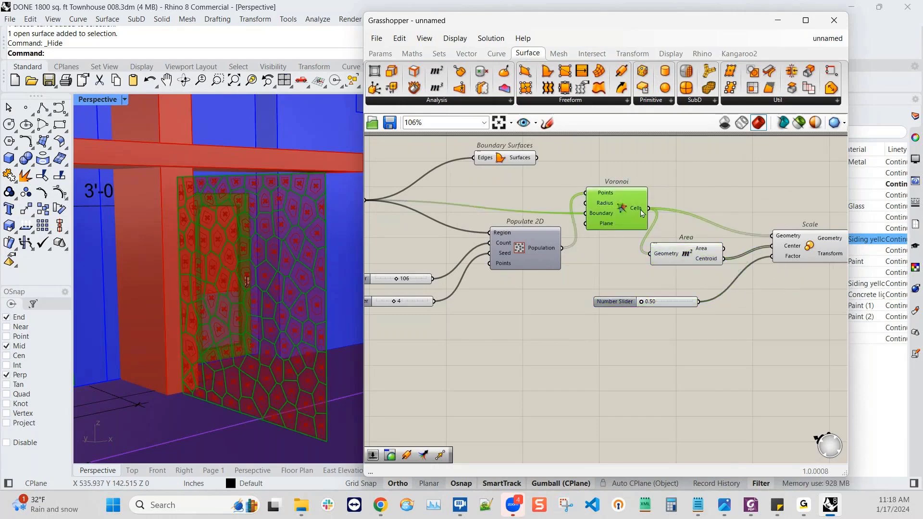
middle_click(684, 262)
click(721, 220)
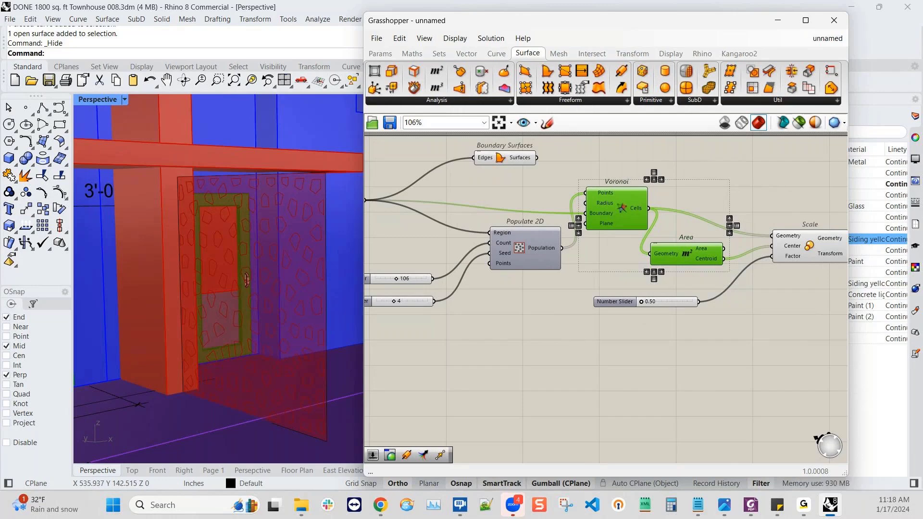
- Set the slider feeding Scale's Factor to 0.84 and check the scaled cells across the entrance panel
scroll(592, 328, down, 2)
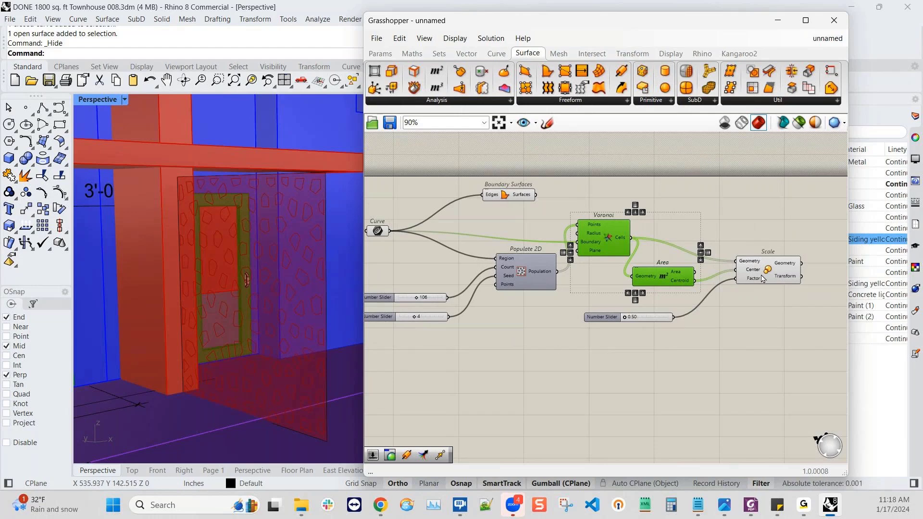
drag(761, 276, 771, 263)
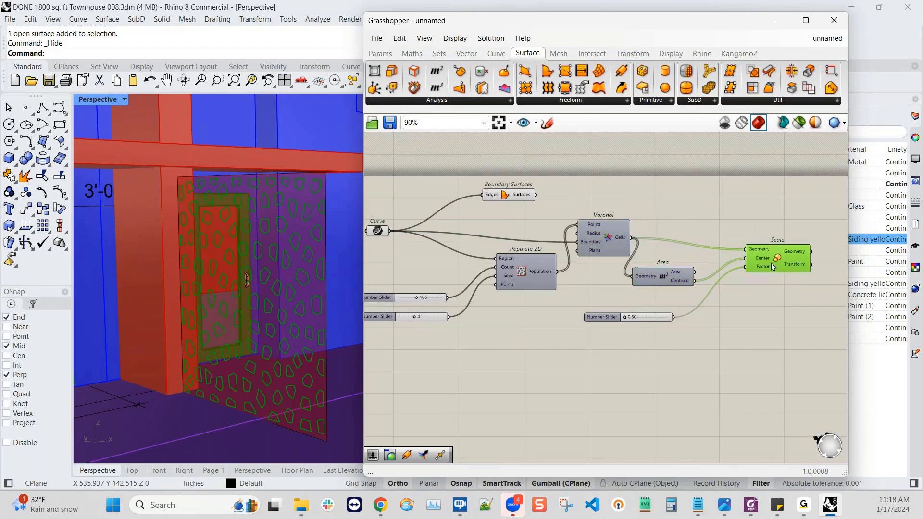
click(643, 319)
scroll(647, 319, up, 2)
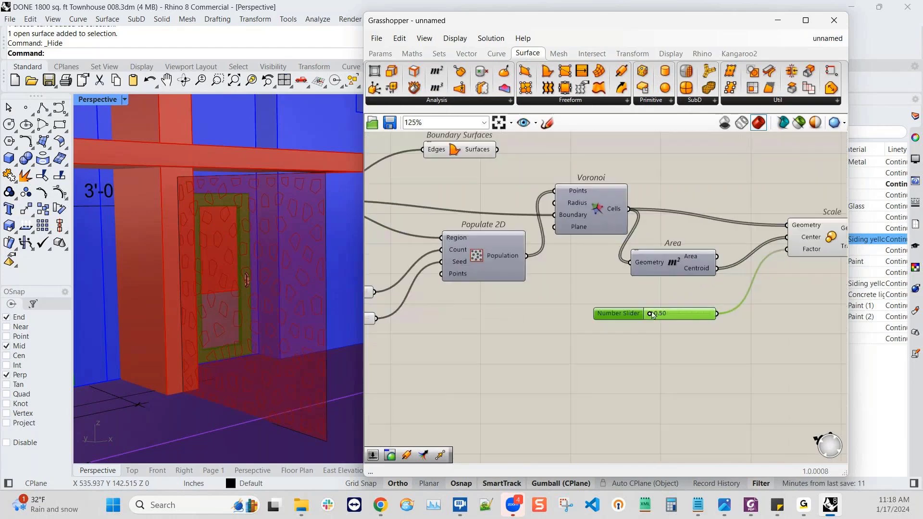
drag(650, 317, 685, 315)
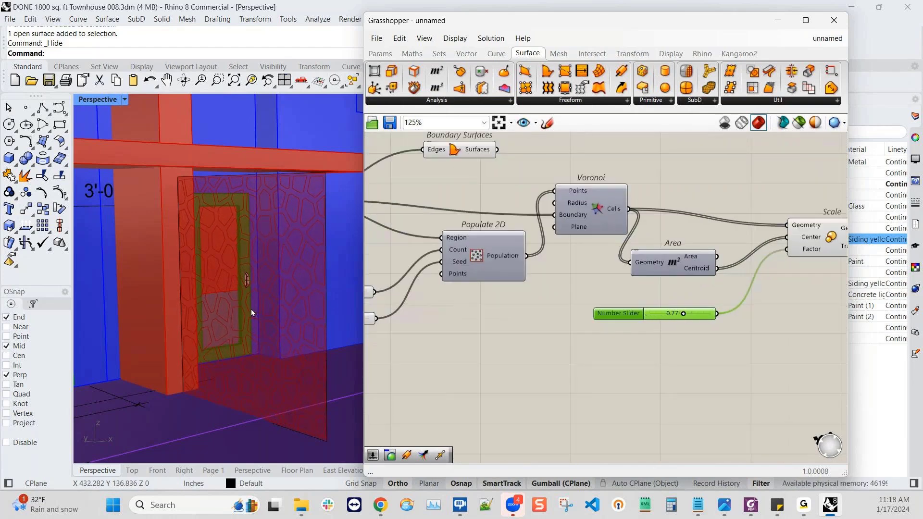
right_drag(258, 302, 276, 305)
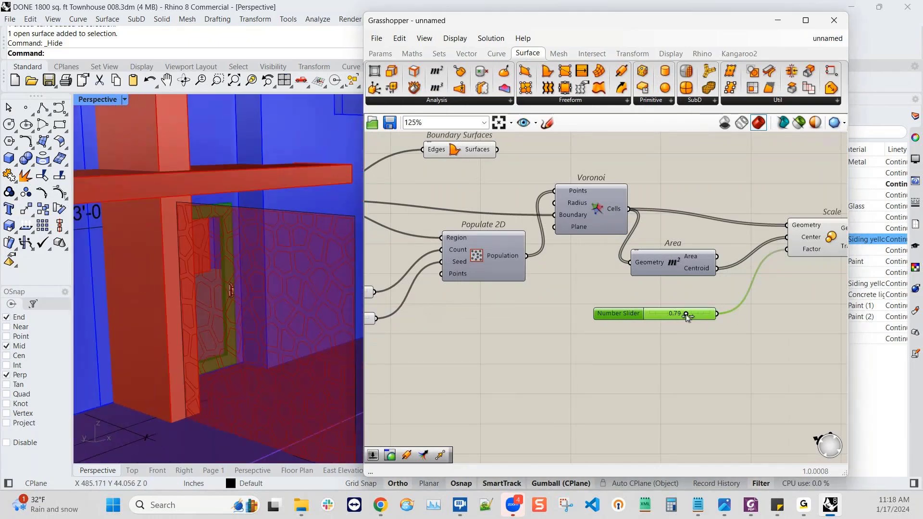
drag(683, 314, 693, 314)
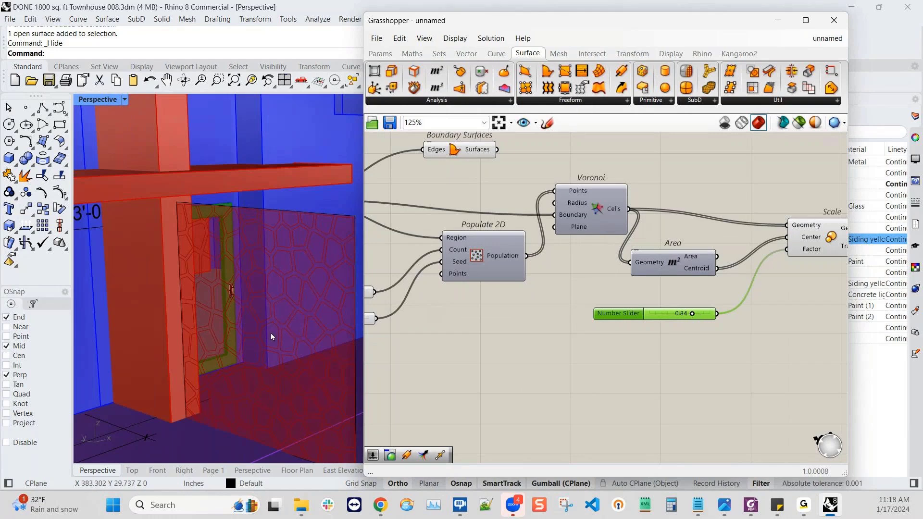
scroll(633, 319, down, 1)
scroll(635, 317, down, 1)
click(776, 258)
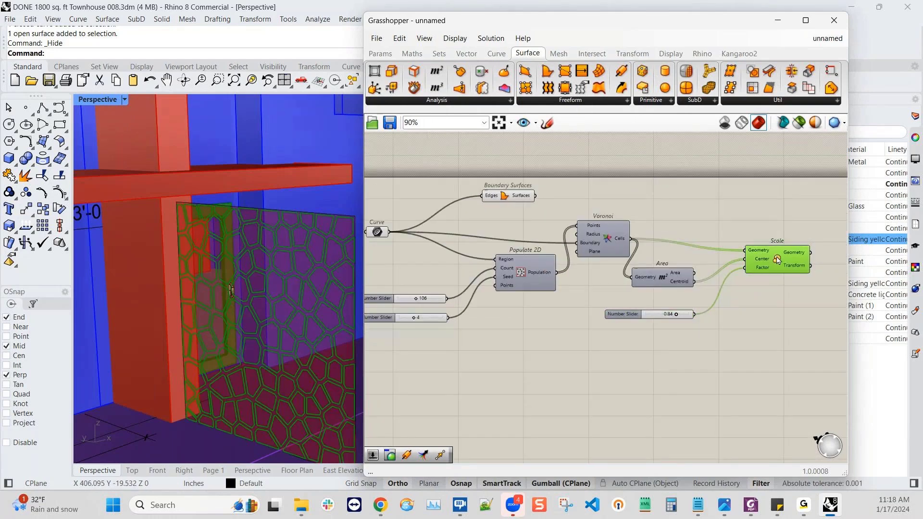
scroll(319, 362, down, 3)
right_drag(318, 361, 305, 356)
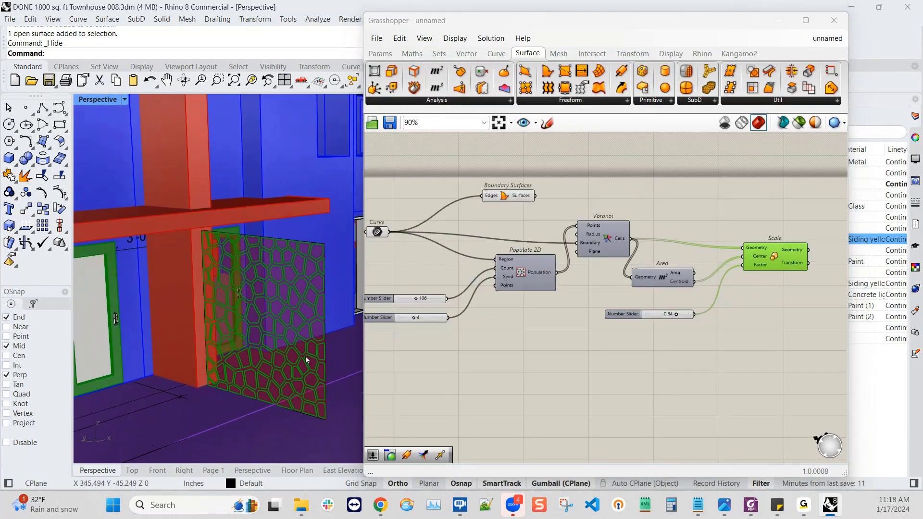
scroll(316, 291, up, 4)
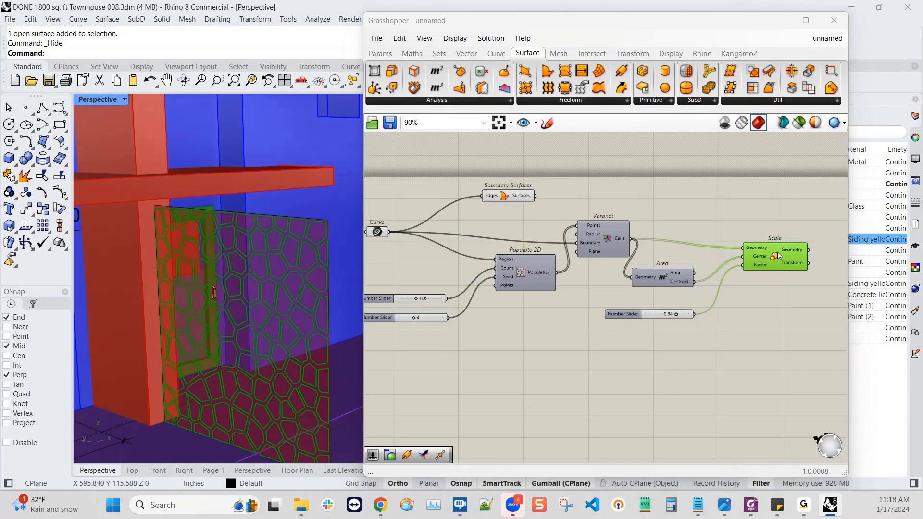
- Rearrange Populate 2D, Voronoi, Area and Scale into a more evenly spaced, readable row
drag(780, 256, 779, 252)
click(673, 276)
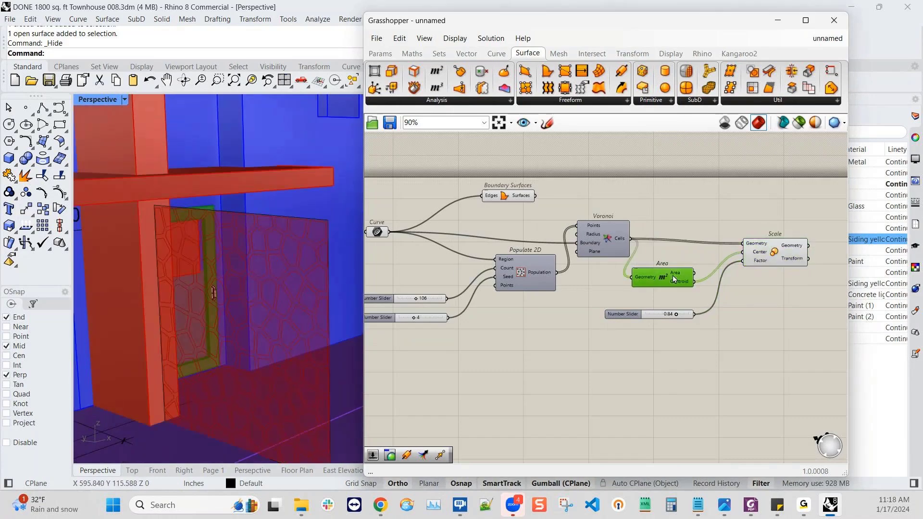
drag(674, 276, 680, 276)
drag(602, 238, 596, 238)
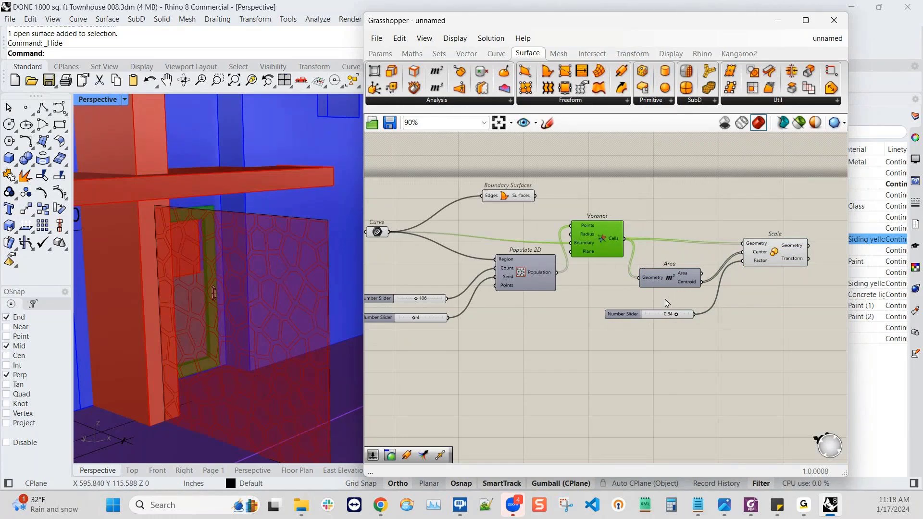
drag(525, 278, 508, 279)
drag(603, 238, 598, 263)
drag(774, 255, 775, 245)
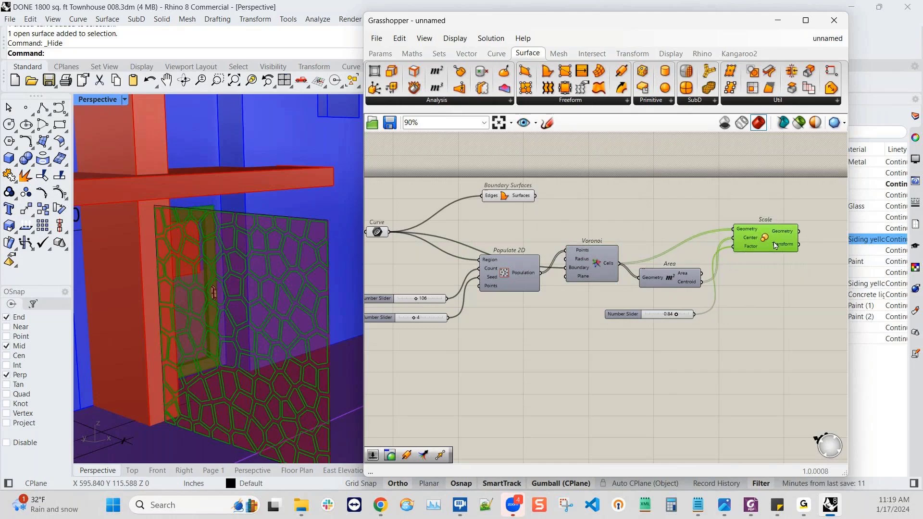
scroll(779, 288, down, 1)
right_drag(780, 288, 717, 315)
drag(706, 275, 716, 296)
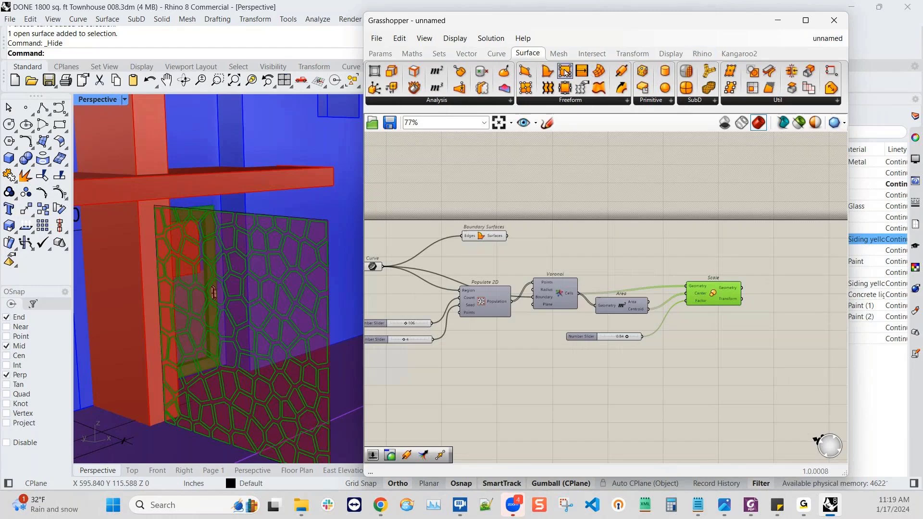
- Add a second Boundary Surfaces component beyond Scale and place a Merge component just before it
drag(548, 71, 814, 267)
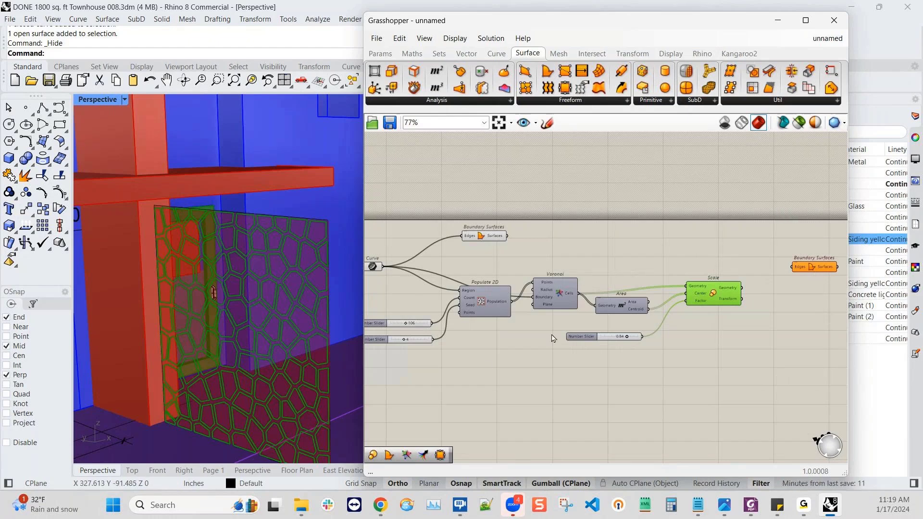
right_drag(778, 315, 748, 323)
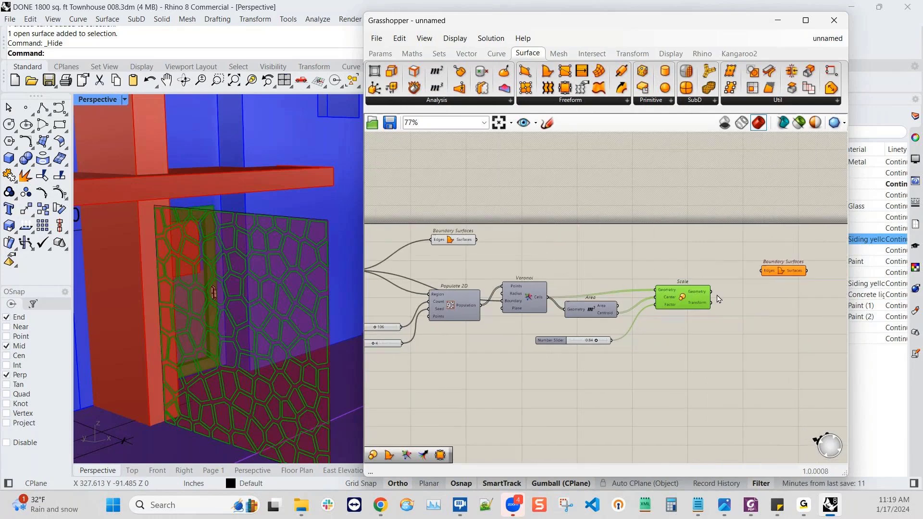
click(721, 267)
double_click(721, 267)
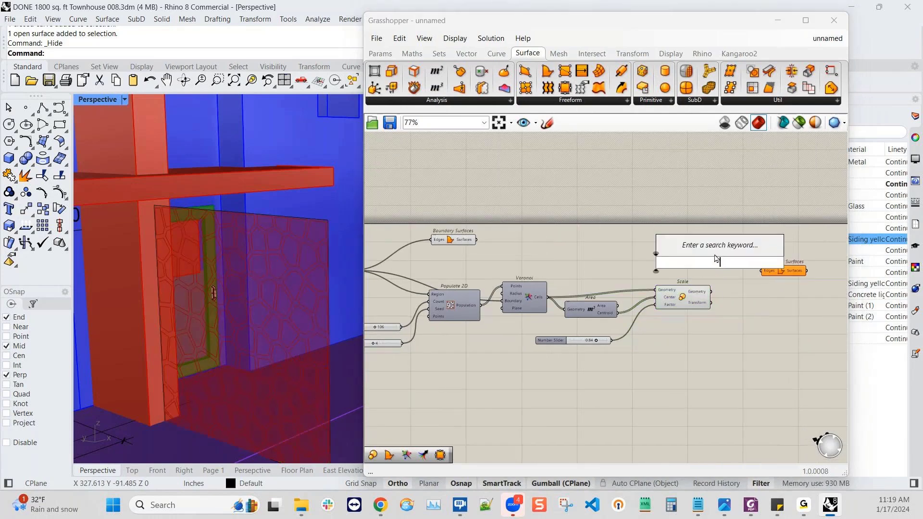
text(merge)
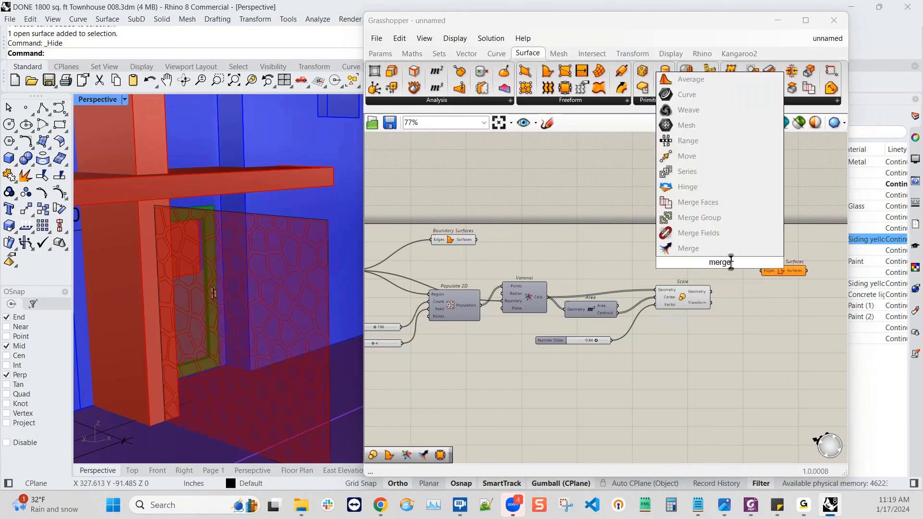
key(Return)
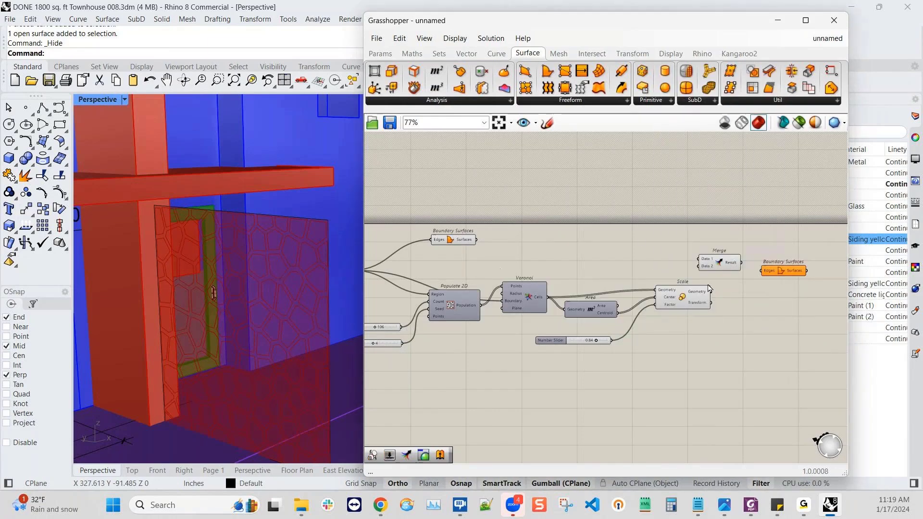
drag(711, 263, 720, 262)
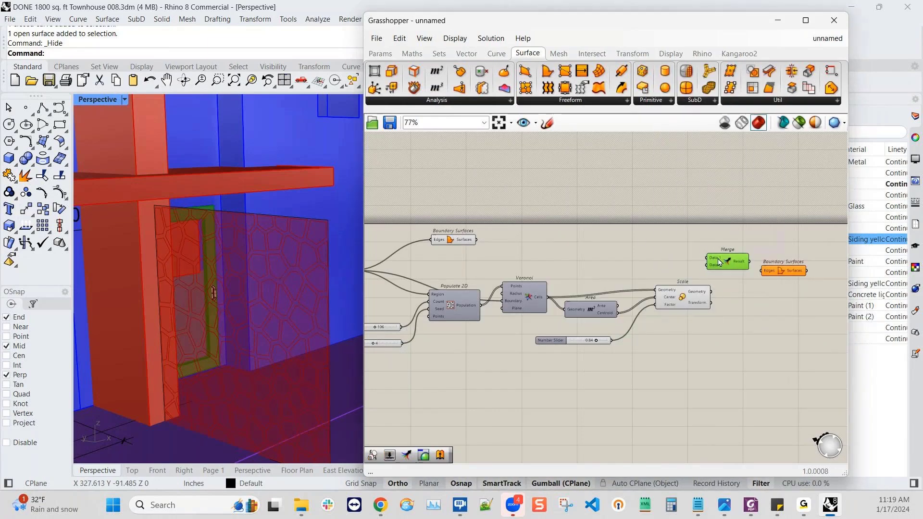
- Move Voronoi, Area, the factor slider and Scale lower on the canvas, and shift Populate 2D up slightly
click(695, 296)
scroll(699, 298, up, 2)
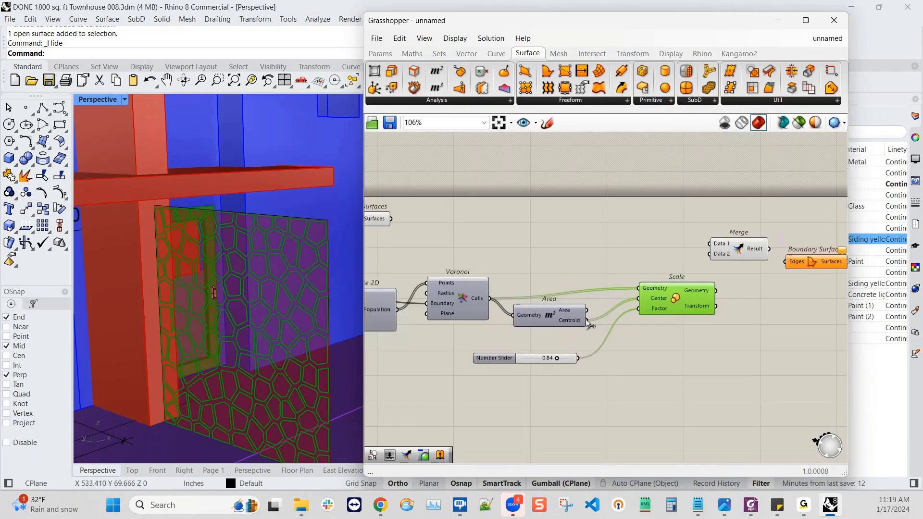
drag(582, 383, 492, 330)
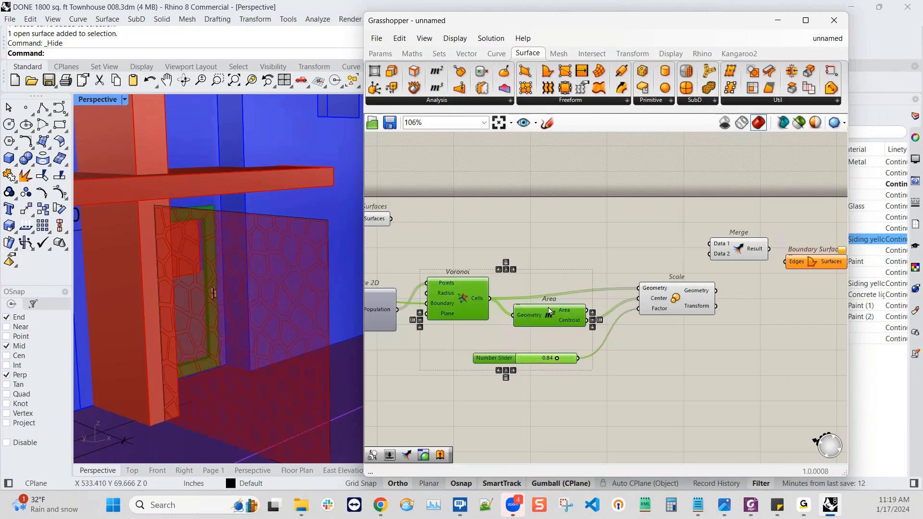
drag(548, 316, 561, 371)
right_drag(484, 309, 585, 288)
drag(452, 290, 448, 268)
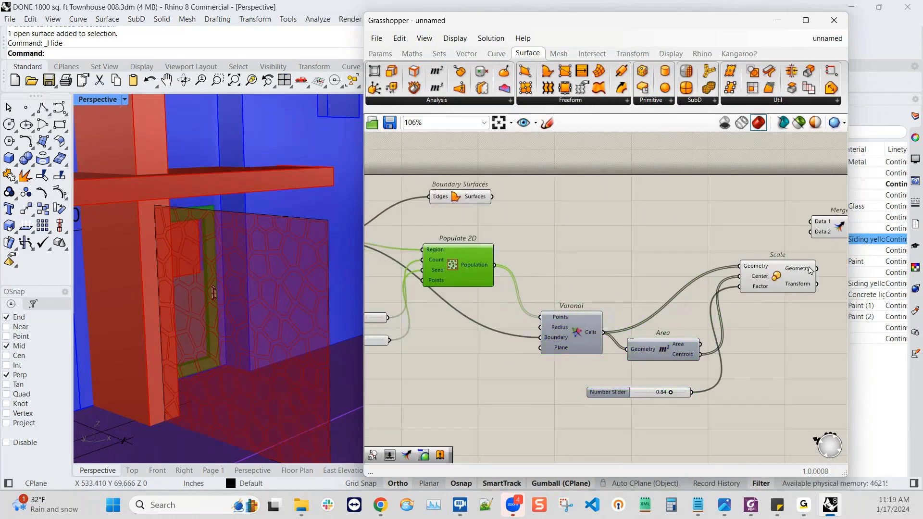
drag(573, 337, 564, 314)
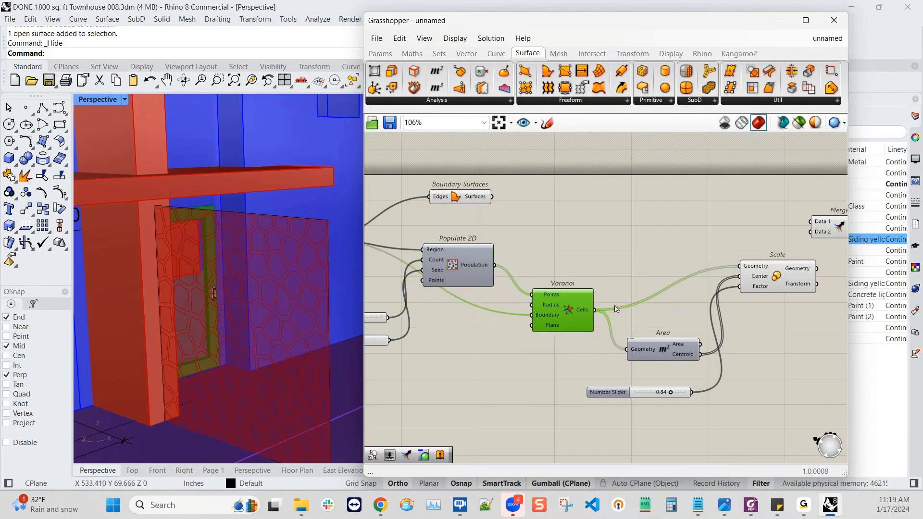
drag(793, 283, 793, 320)
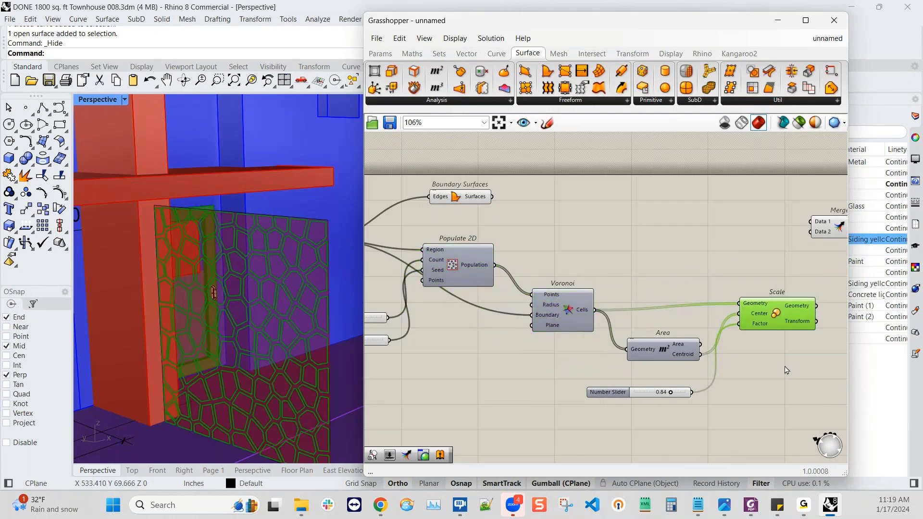
- Connect Scale's Geometry output to the second data input of the Merge component
right_drag(792, 320, 699, 336)
click(746, 261)
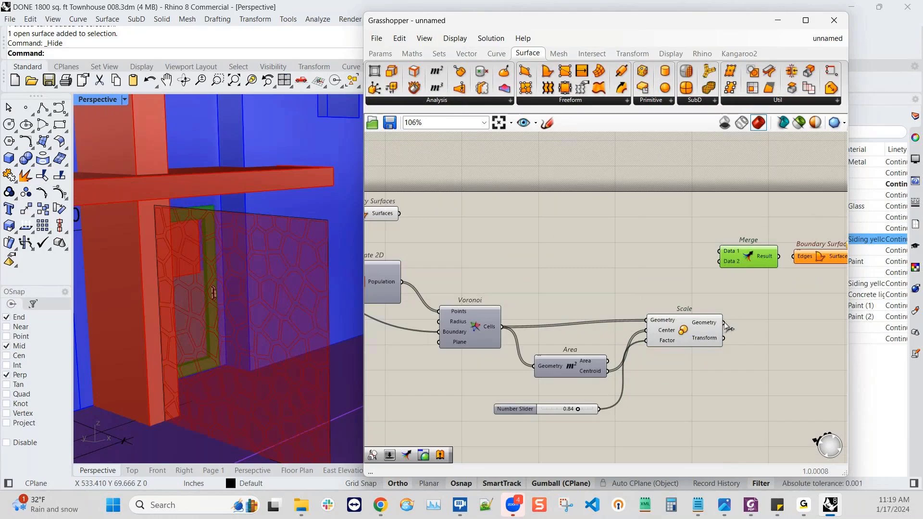
drag(724, 323, 720, 261)
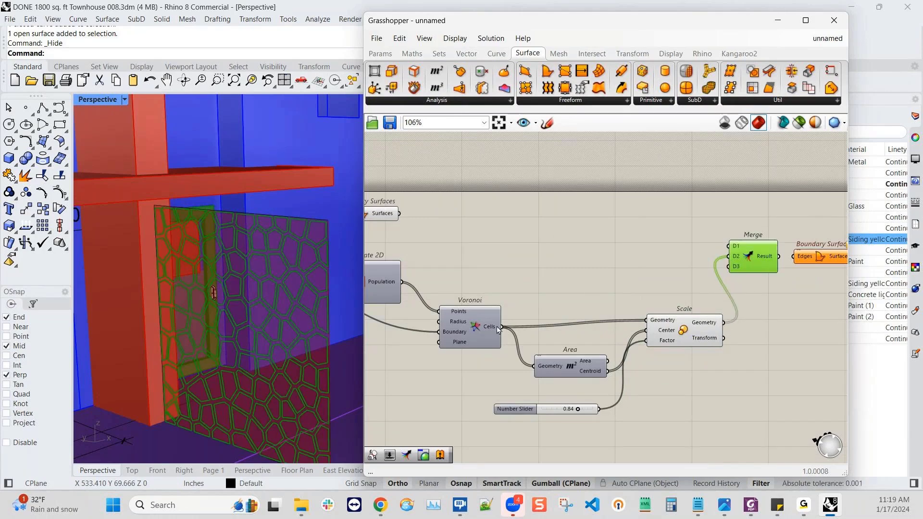
- Connect Voronoi's Cells output to the first data input of the Merge component and shift Merge slightly lower
drag(499, 329, 732, 249)
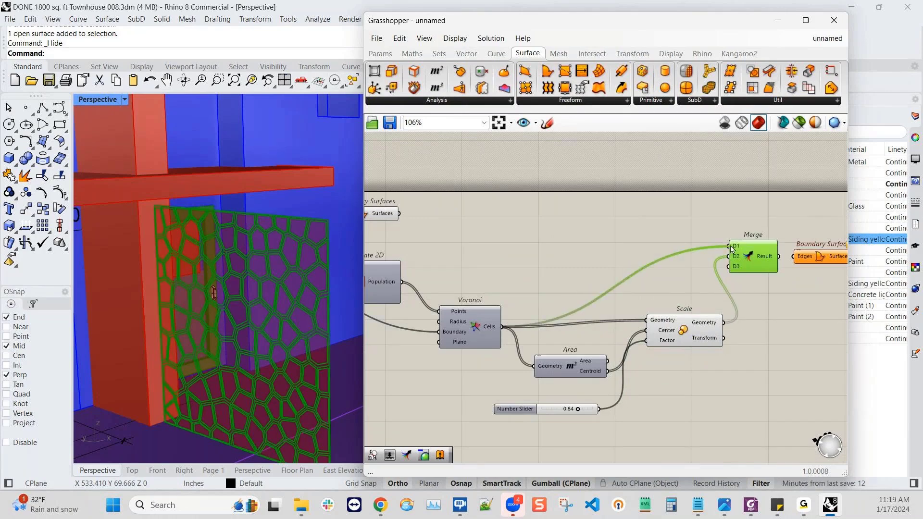
scroll(293, 298, up, 6)
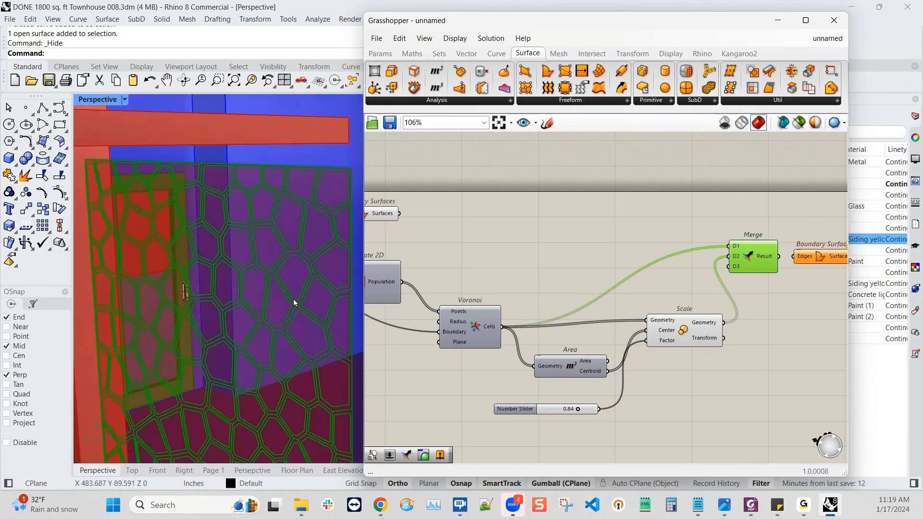
scroll(290, 303, down, 6)
drag(765, 255, 748, 252)
mouse_move(753, 255)
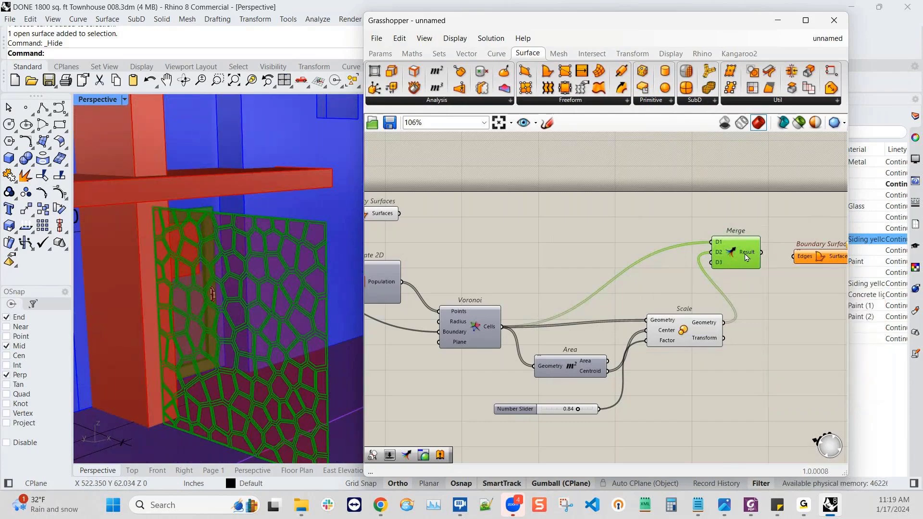
drag(746, 257, 764, 268)
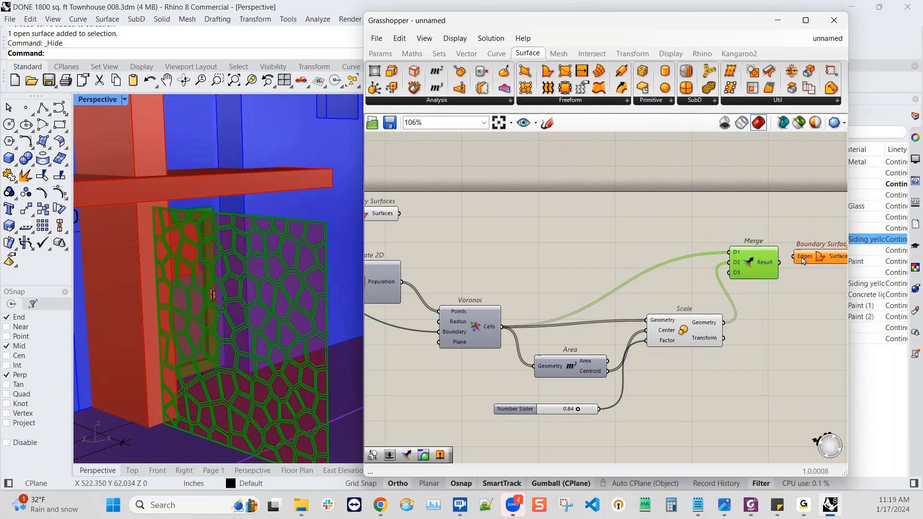
- Connect Merge's Result to the Edges input of the second Boundary Surfaces component, shifting Scale and Boundary Surfaces for wider spacing
drag(713, 328, 699, 327)
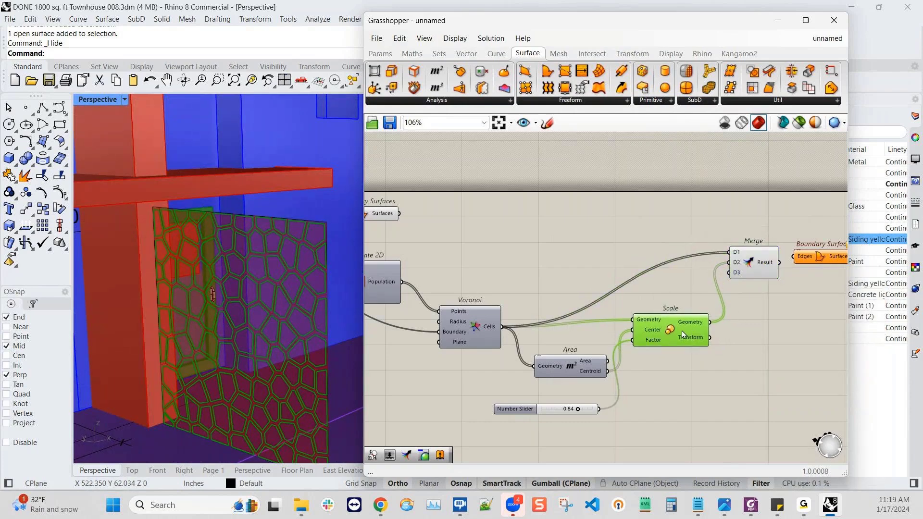
scroll(807, 268, down, 2)
right_drag(807, 268, 684, 299)
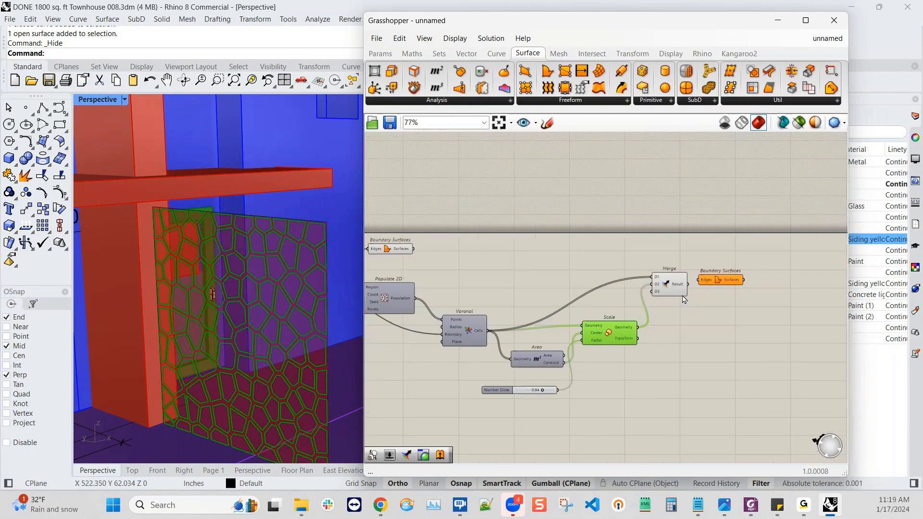
scroll(663, 286, up, 3)
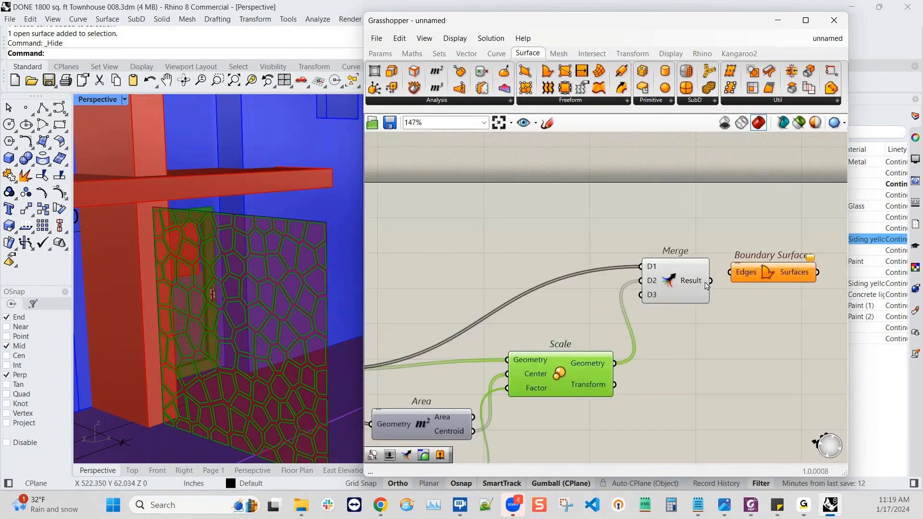
click(756, 276)
drag(756, 276, 771, 273)
drag(711, 281, 744, 270)
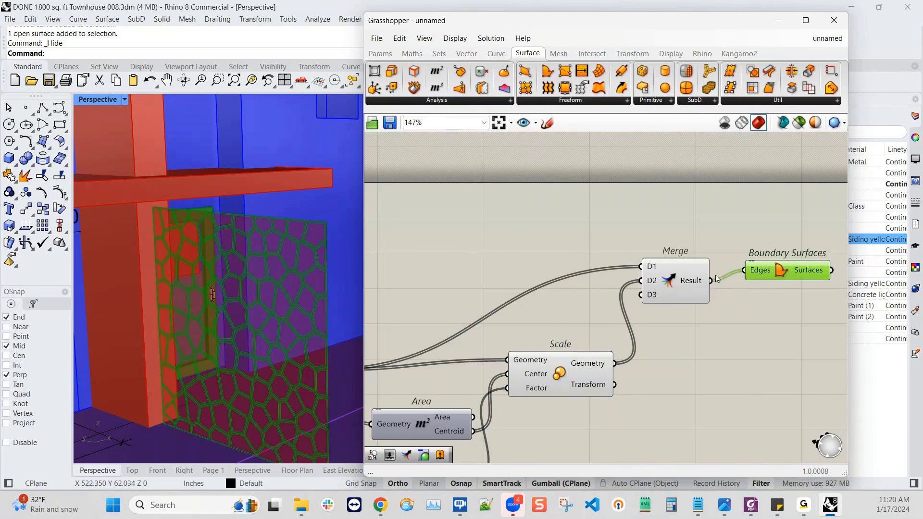
- Inspect the second Boundary Surfaces output and its preview on the entrance panel, nudging Merge and Boundary Surfaces to highlight them
drag(696, 293, 689, 281)
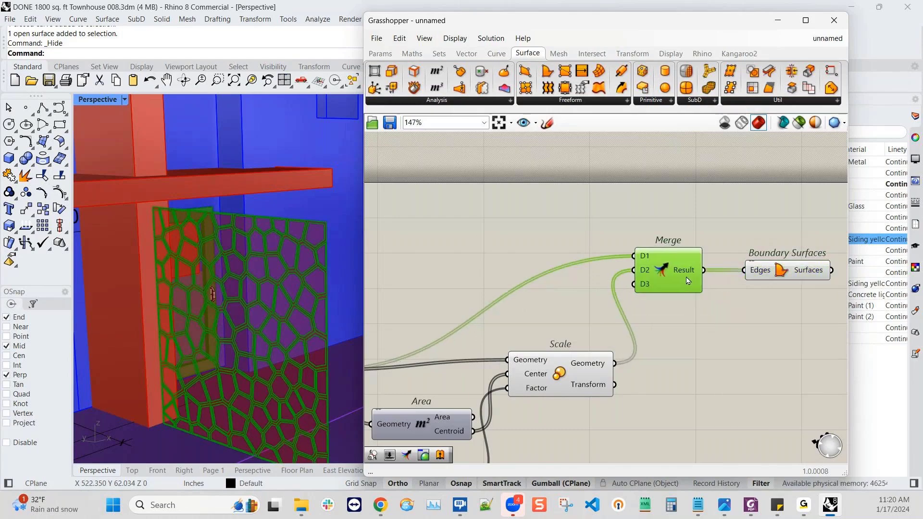
scroll(319, 318, up, 3)
click(535, 322)
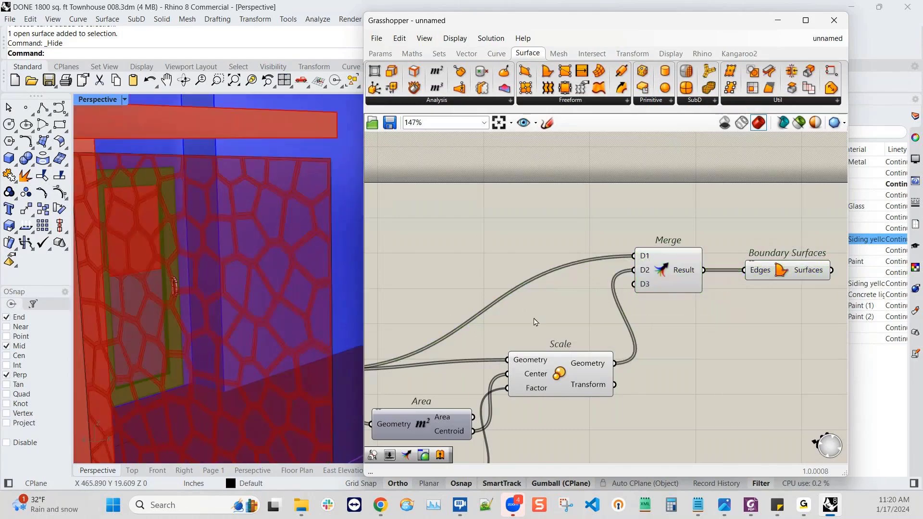
mouse_move(811, 273)
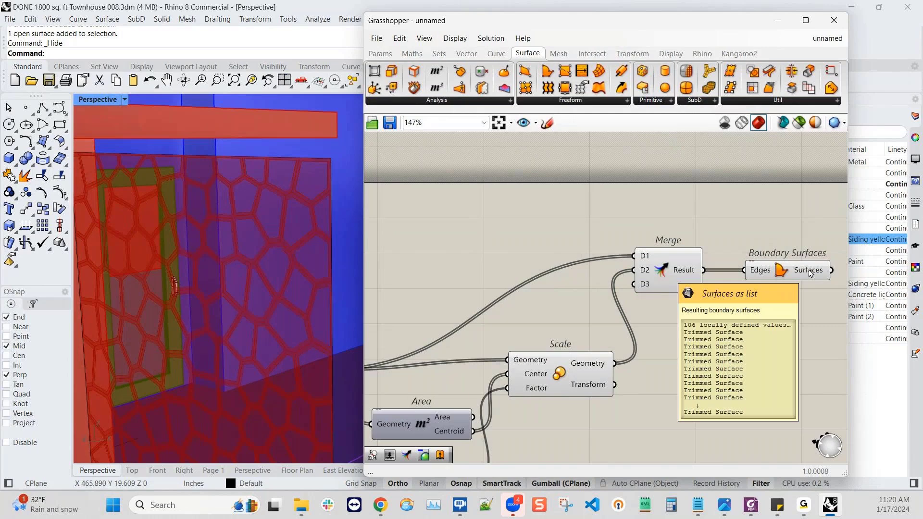
scroll(424, 335, down, 2)
drag(675, 297, 683, 321)
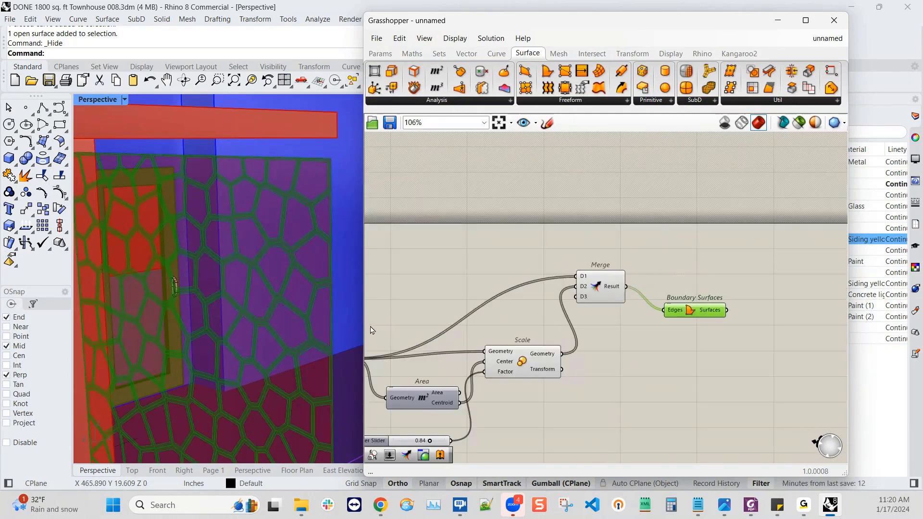
scroll(308, 340, up, 3)
scroll(307, 341, down, 3)
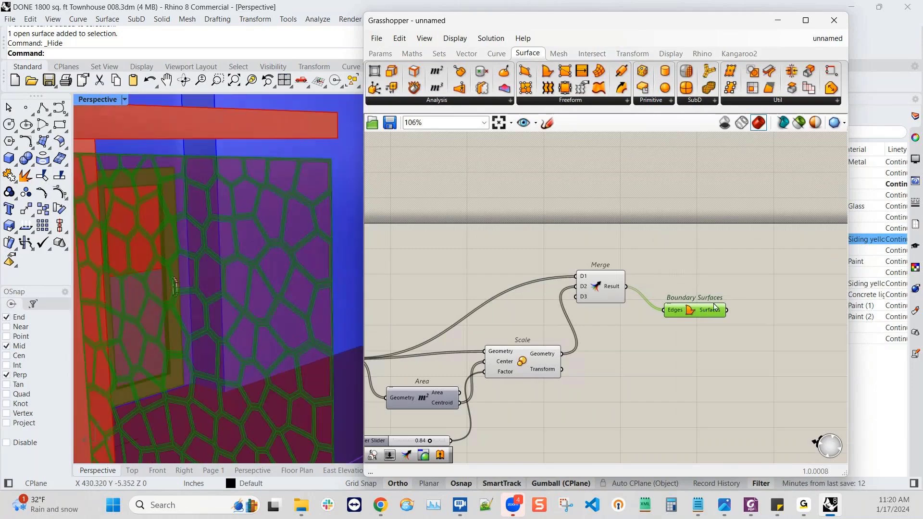
- Rearrange Merge, the second Boundary Surfaces, Area and Scale into a tidier, more closely aligned layout
drag(605, 289, 606, 309)
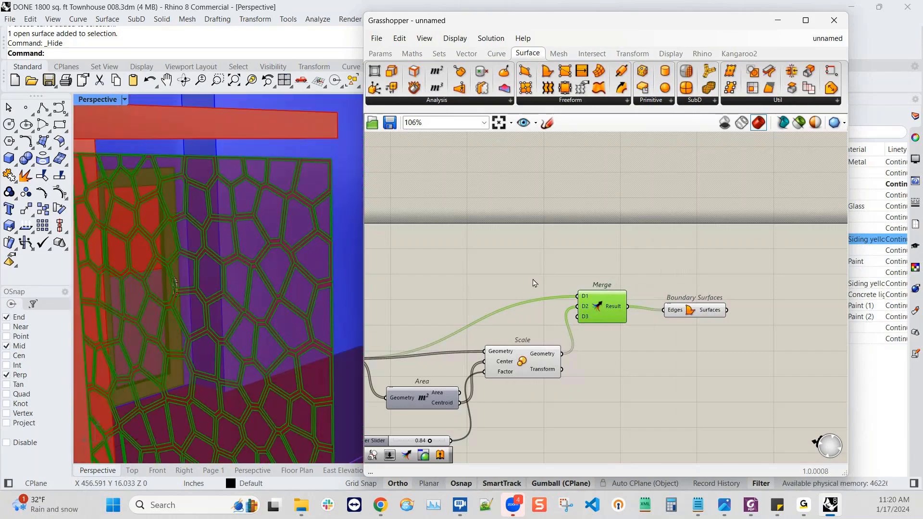
click(703, 312)
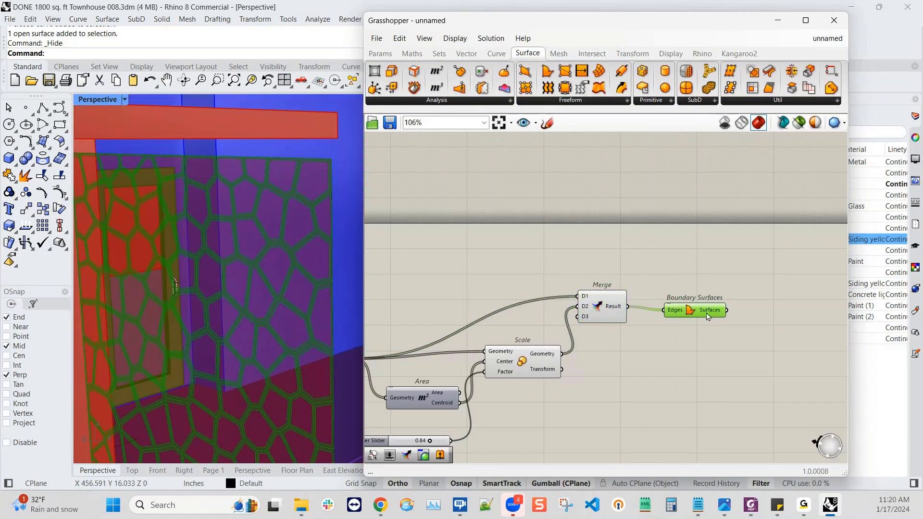
drag(707, 314, 689, 328)
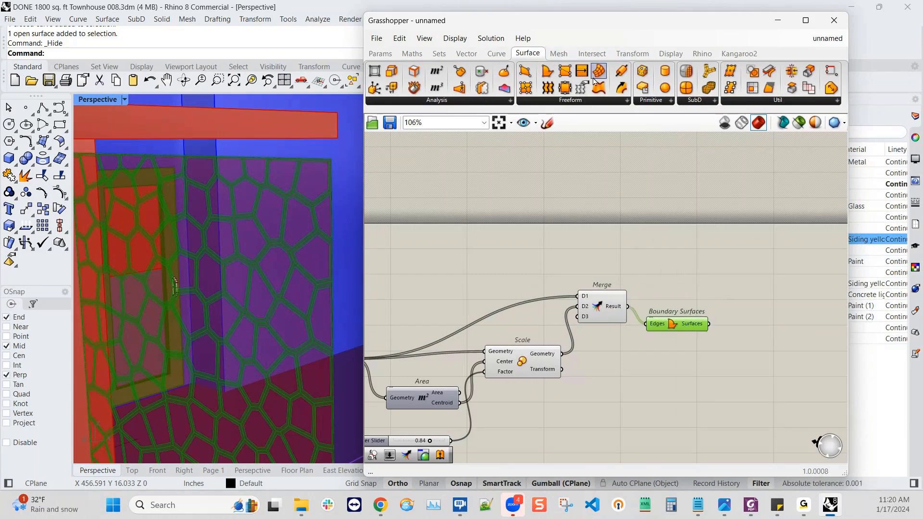
scroll(600, 362, down, 4)
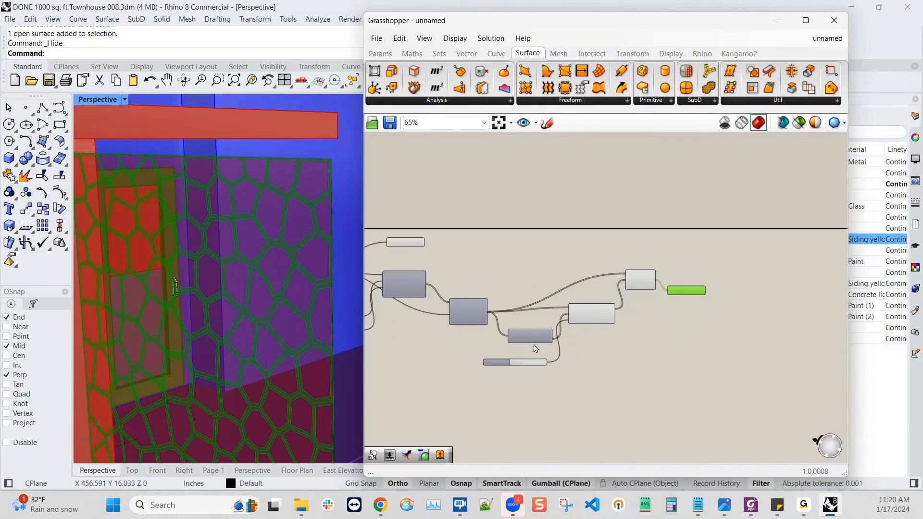
click(516, 338)
drag(516, 338, 527, 339)
drag(591, 314, 596, 332)
drag(650, 286, 644, 302)
- Turn off the preview of the Area, Scale, Merge and factor slider components together
drag(642, 370, 519, 272)
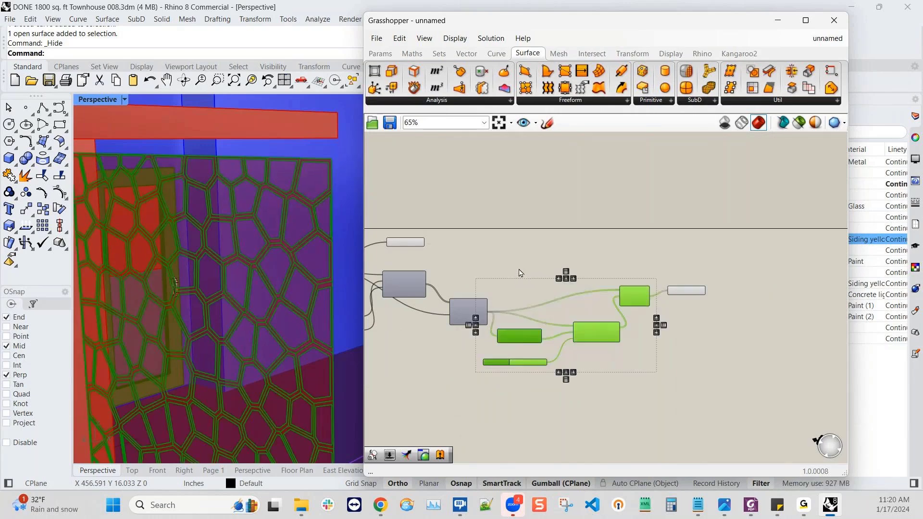
scroll(602, 335, up, 1)
middle_click(602, 335)
click(639, 294)
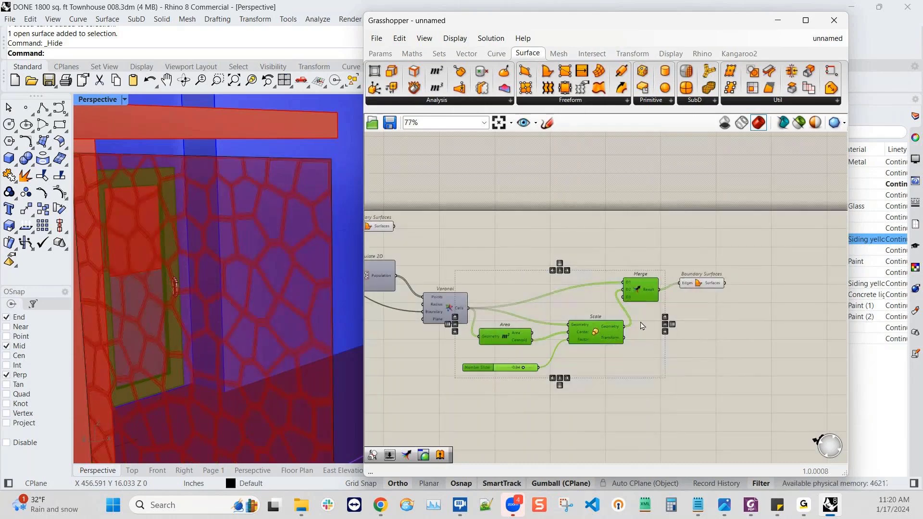
- Align the second Boundary Surfaces component with Merge and add an Extrude component beyond it
scroll(642, 326, up, 4)
click(672, 269)
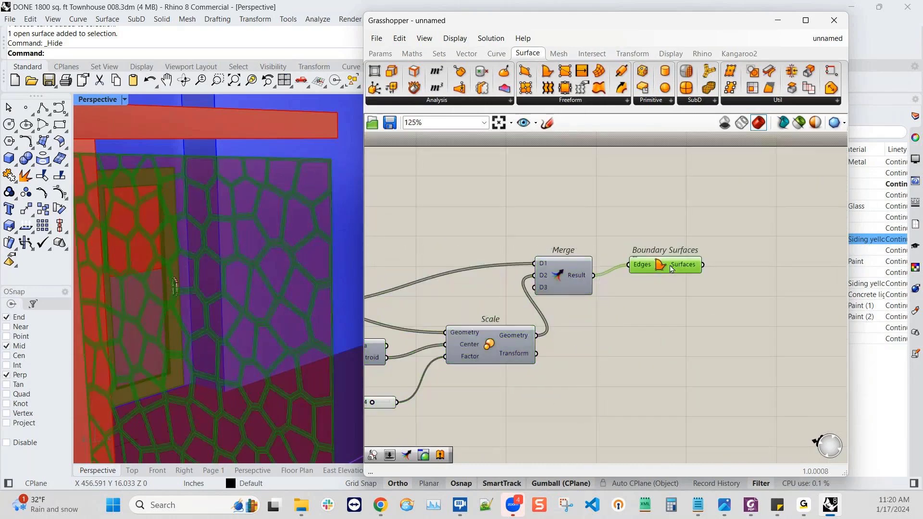
drag(671, 269, 675, 274)
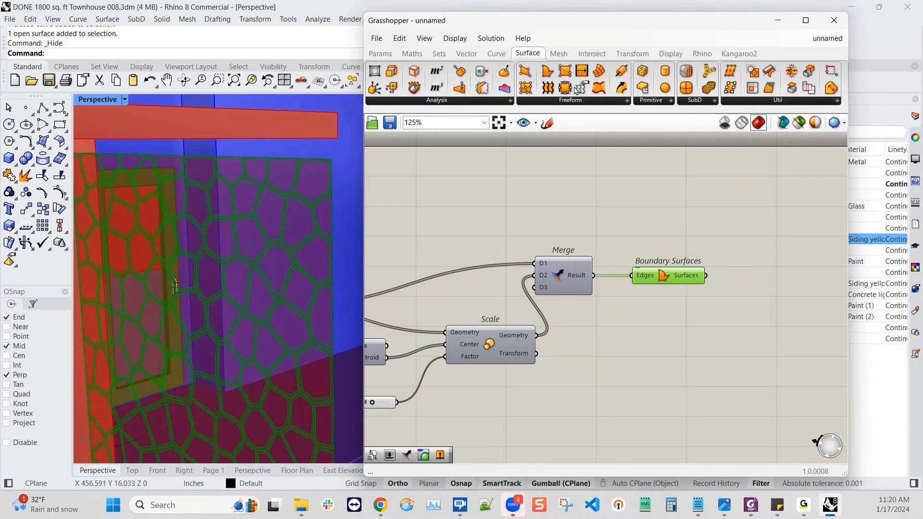
click(627, 101)
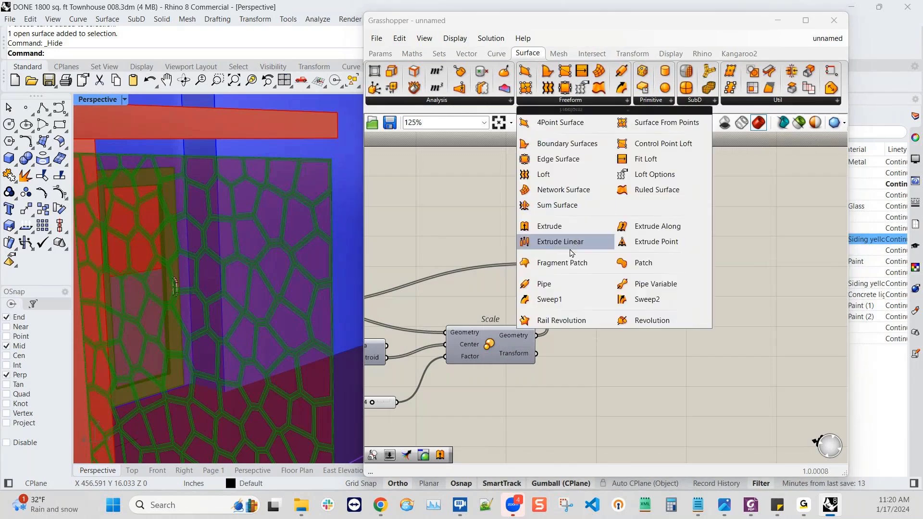
click(554, 226)
click(770, 257)
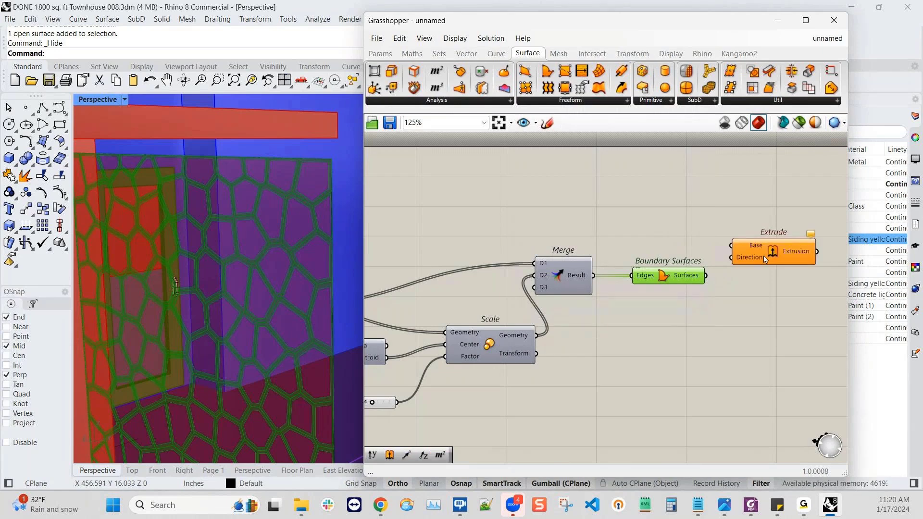
drag(764, 259, 790, 250)
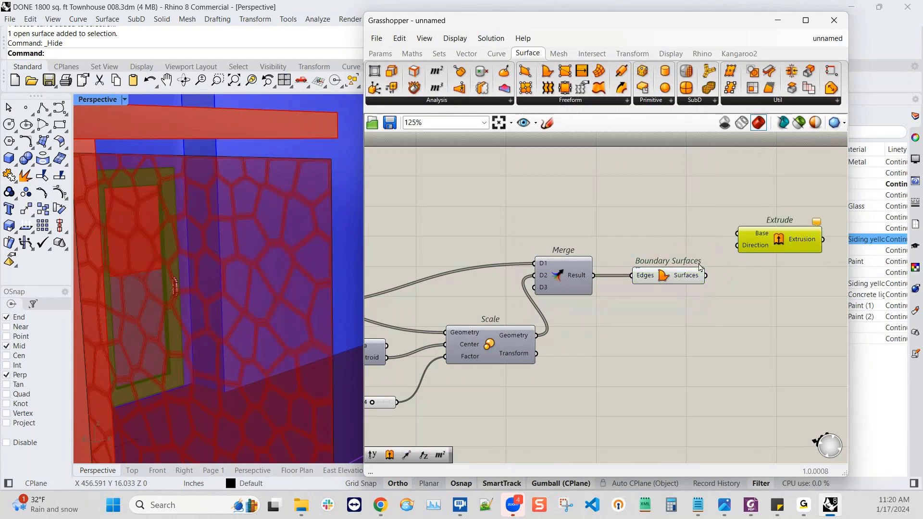
- Lower the second Boundary Surfaces component slightly and connect its Surfaces output to Extrude's Base input
drag(686, 279, 681, 301)
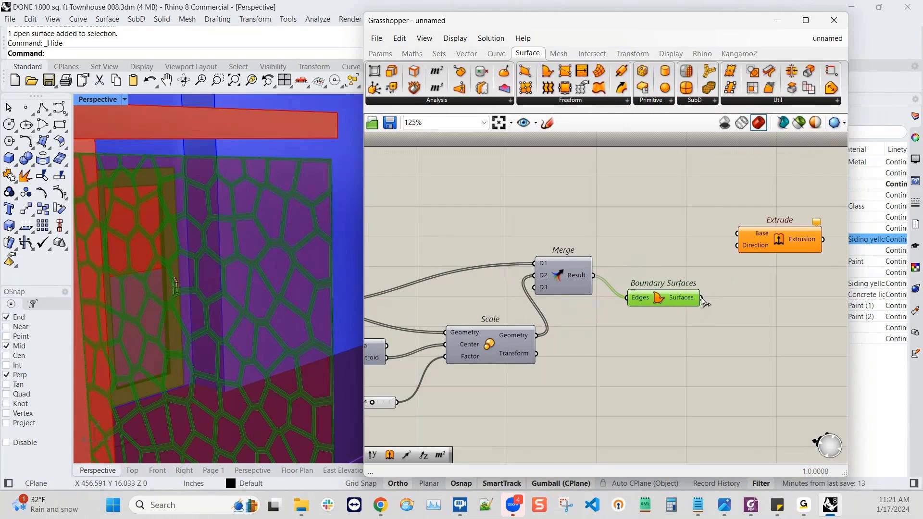
drag(702, 298, 763, 237)
scroll(333, 288, down, 5)
right_drag(334, 288, 373, 299)
scroll(312, 310, up, 3)
scroll(609, 253, down, 2)
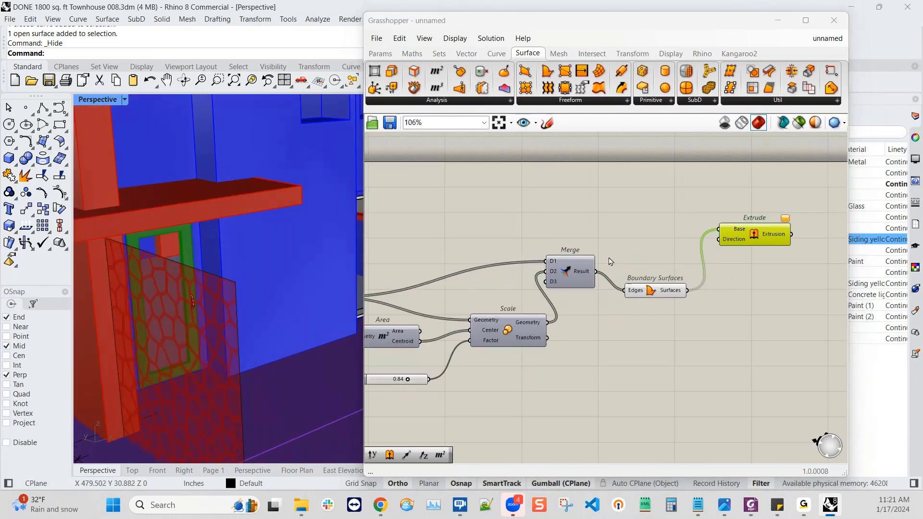
- Duplicate the Area component above the Voronoi chain and connect the first Boundary Surfaces output to the copy's Geometry input
right_drag(609, 261, 723, 275)
click(689, 283)
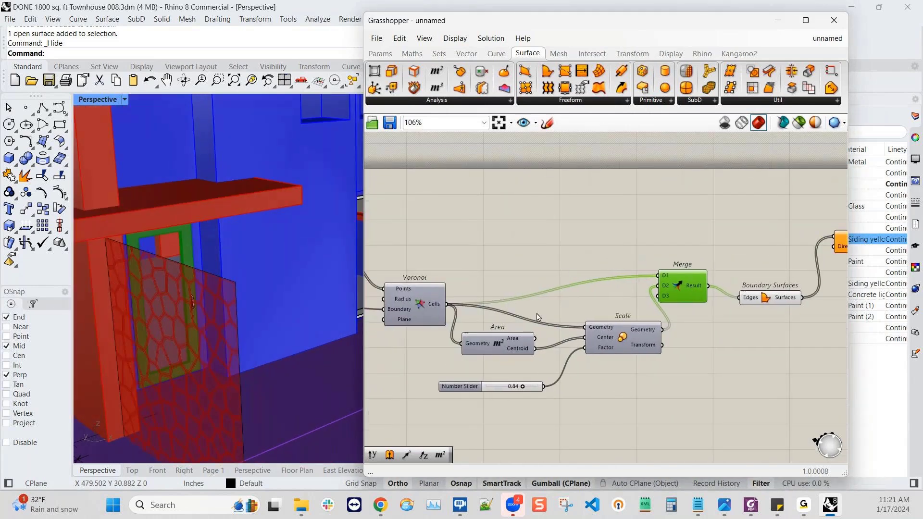
scroll(552, 264, down, 4)
scroll(423, 230, up, 3)
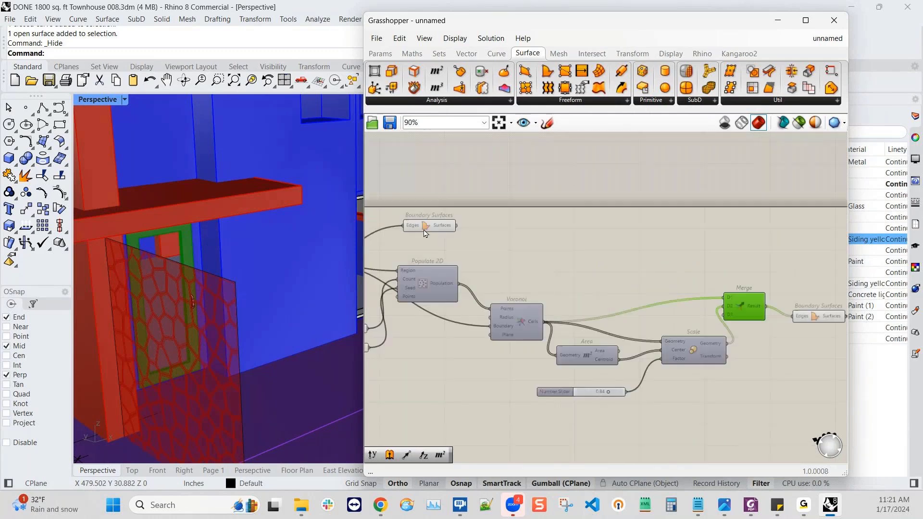
drag(424, 233, 435, 231)
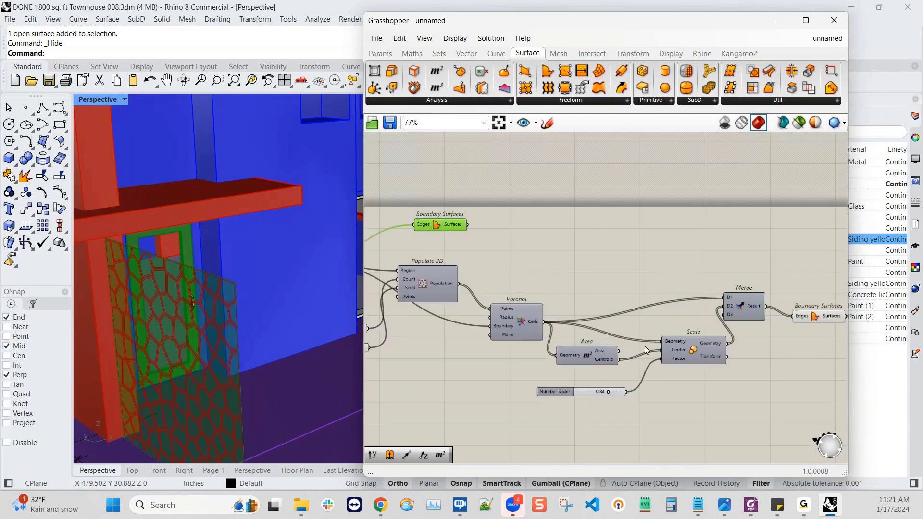
scroll(646, 351, down, 1)
alt+drag(596, 355, 595, 249)
scroll(595, 249, up, 2)
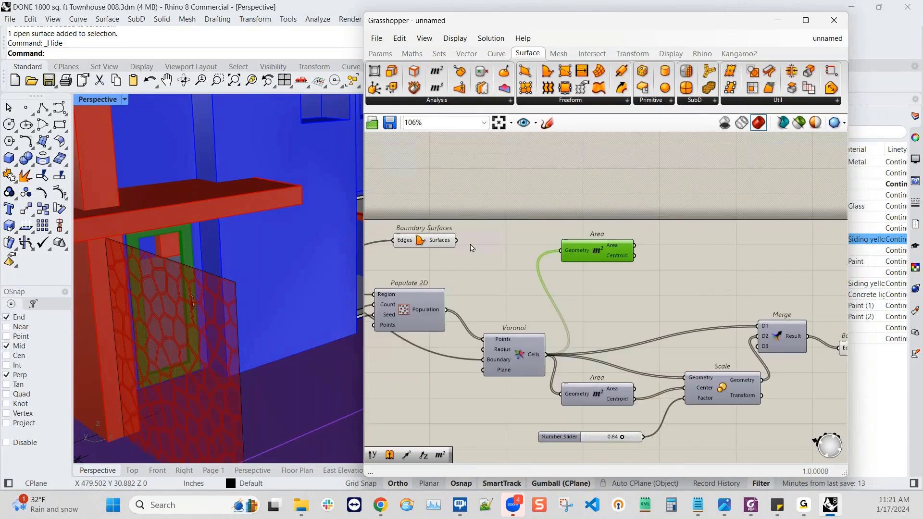
drag(456, 240, 792, 263)
- Move Extrude farther along the chain and add an Amplitude vector component between the upper Area component and Extrude
scroll(781, 290, down, 2)
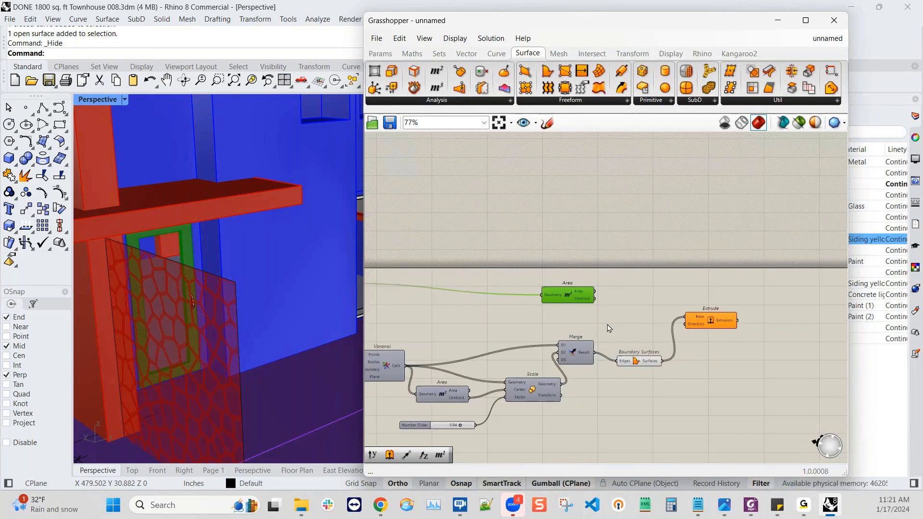
drag(662, 360, 701, 318)
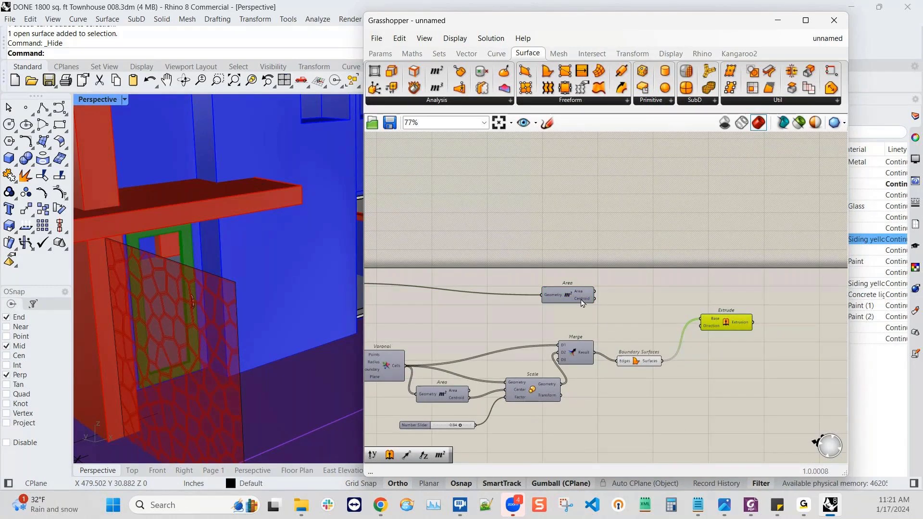
scroll(601, 308, up, 1)
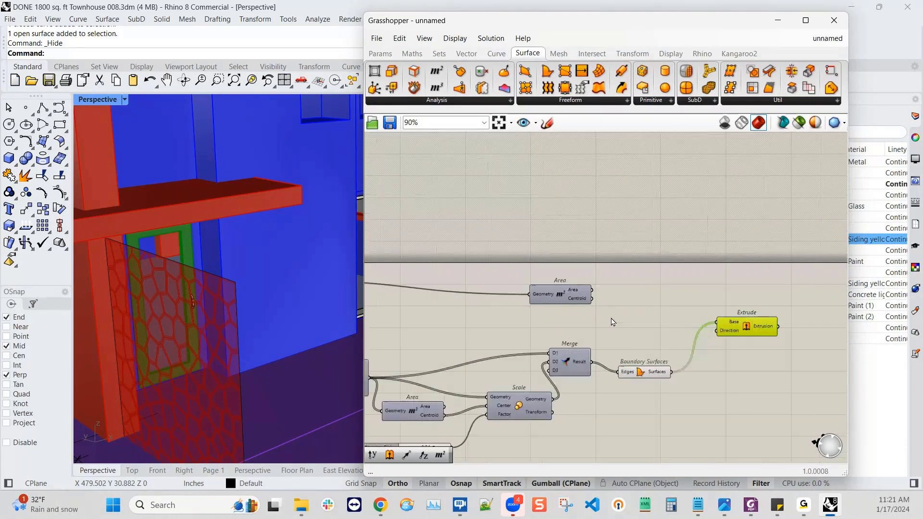
click(466, 54)
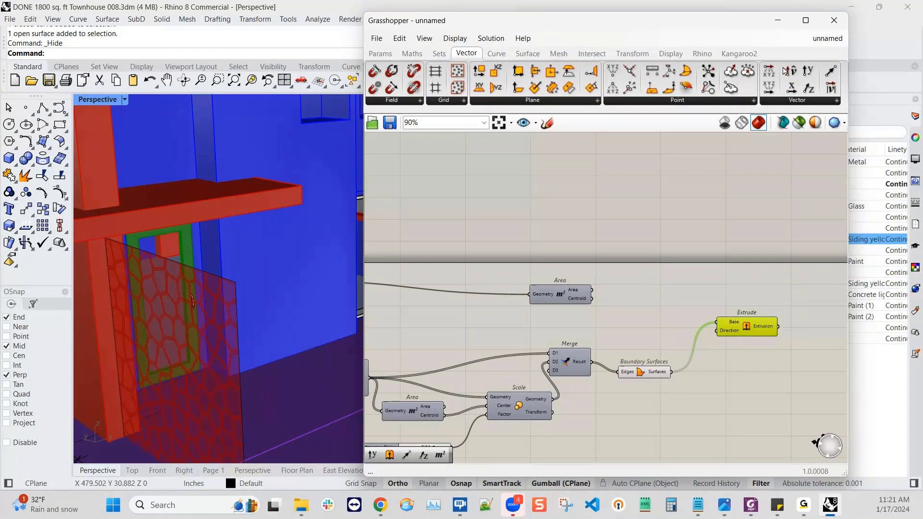
click(798, 100)
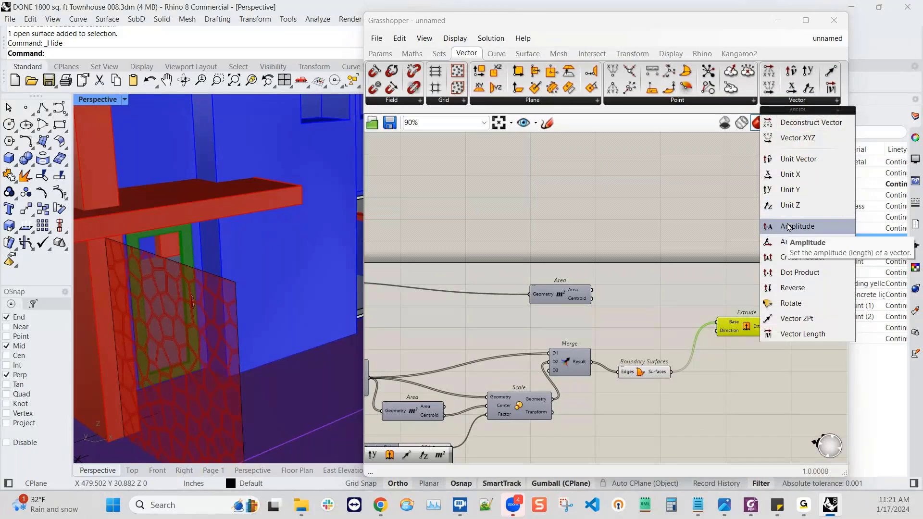
drag(789, 227, 670, 316)
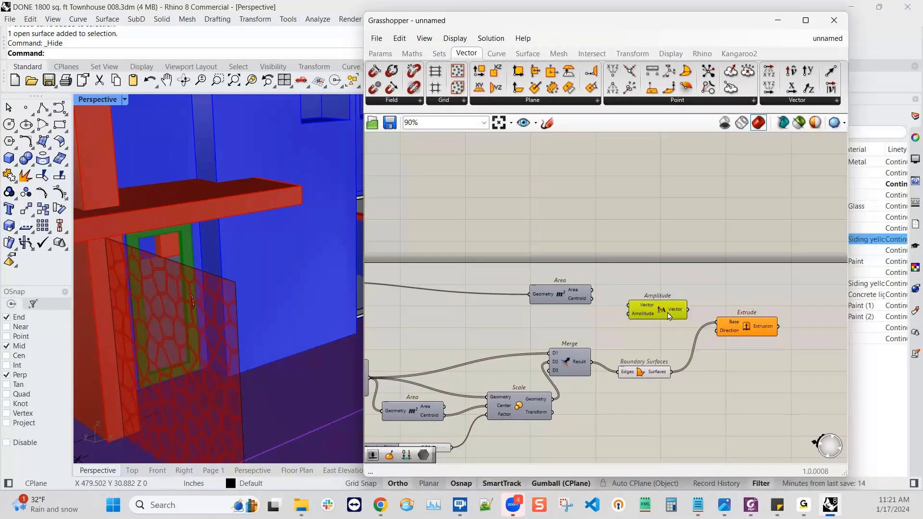
scroll(669, 316, up, 2)
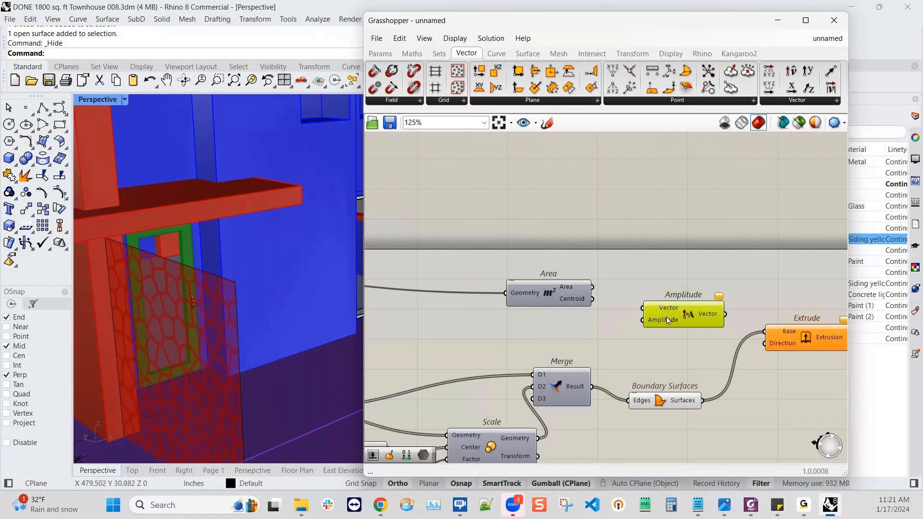
drag(667, 320, 668, 315)
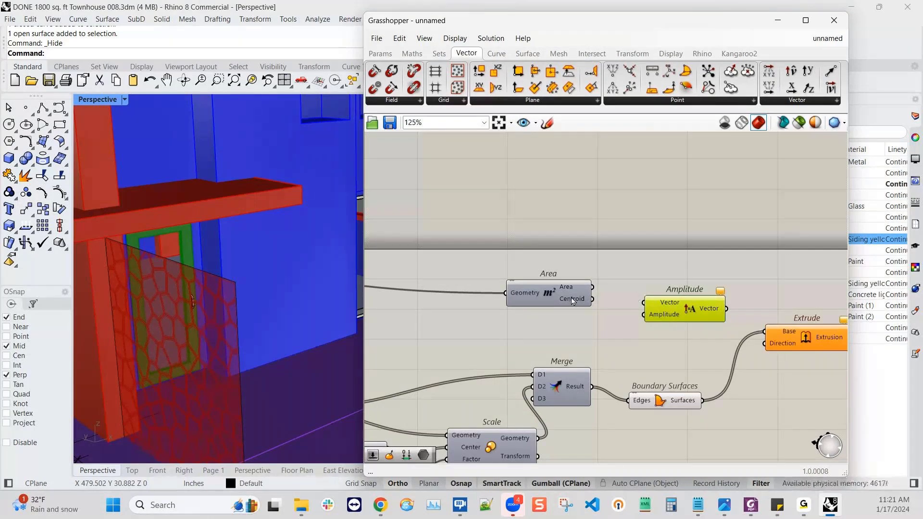
- Connect the upper Area's Centroid to Amplitude's Vector input and Amplitude's Vector output to Extrude's Direction, then shift Extrude slightly away
drag(573, 301, 666, 315)
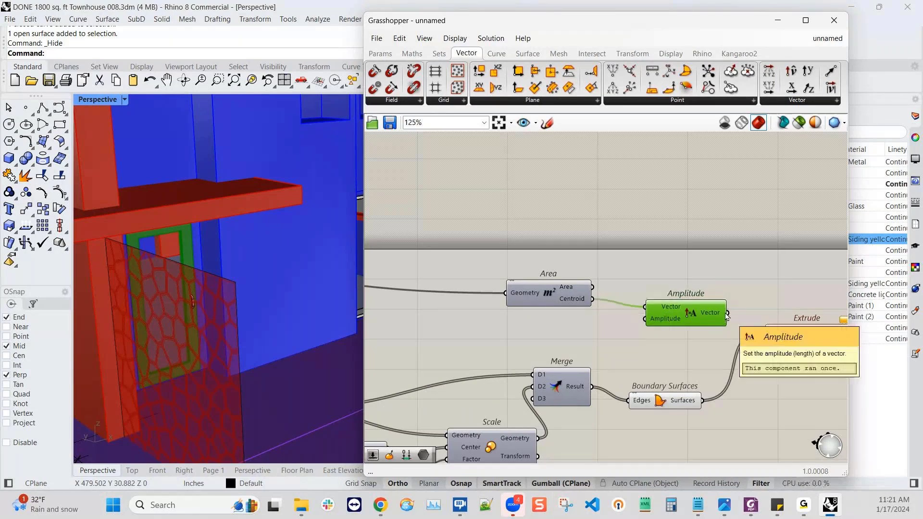
drag(727, 313, 764, 343)
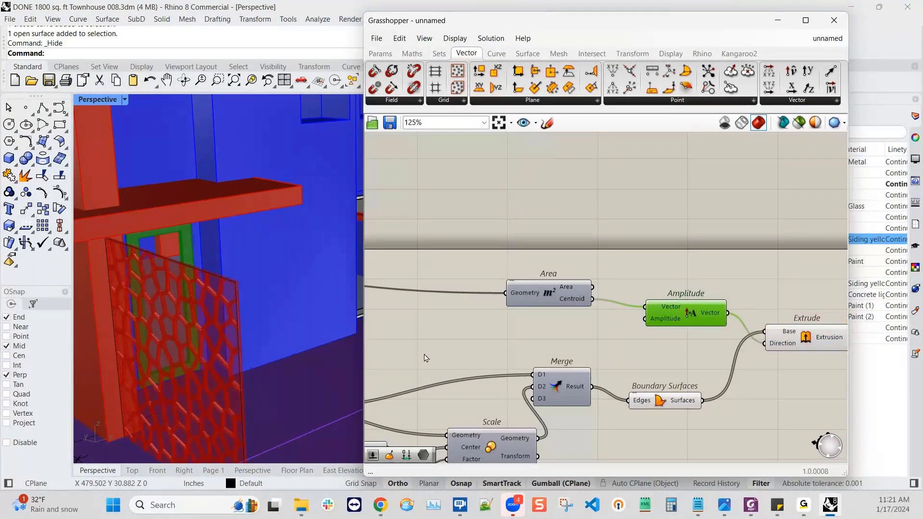
right_drag(236, 329, 262, 335)
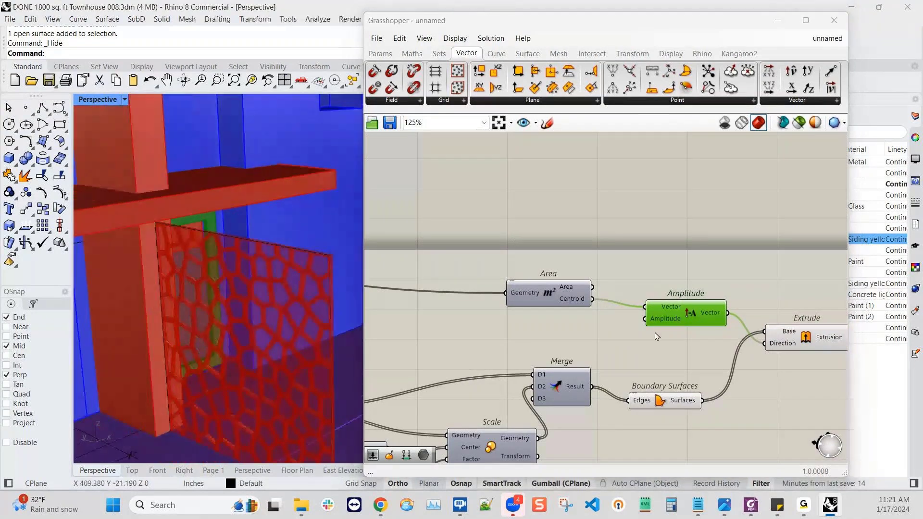
drag(798, 338, 808, 349)
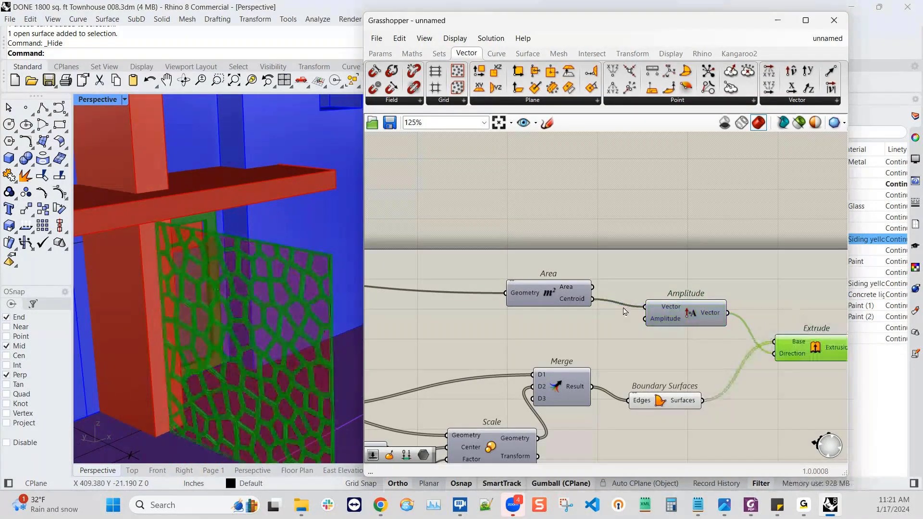
- Raise the upper Area component, add a number slider starting at 0.5, connect it to the Amplitude input and set it to 1.6
drag(551, 294, 562, 280)
double_click(523, 327)
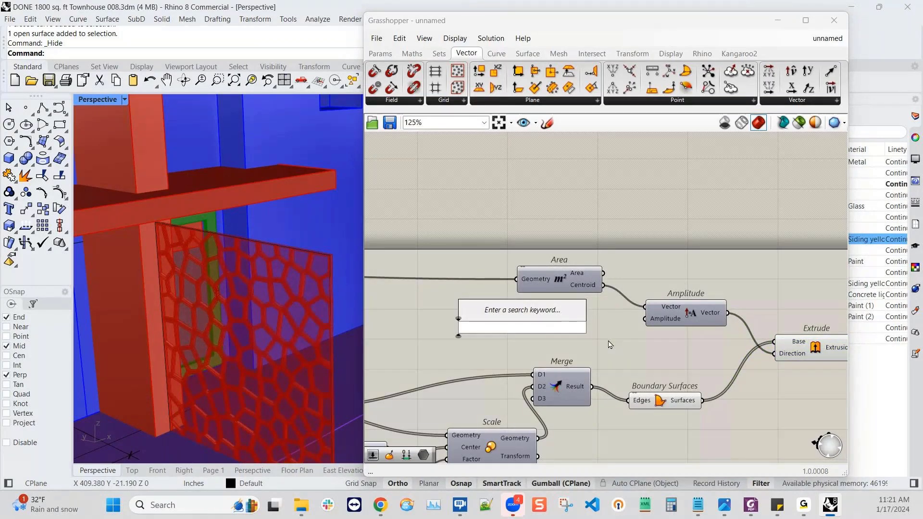
text(.5<)
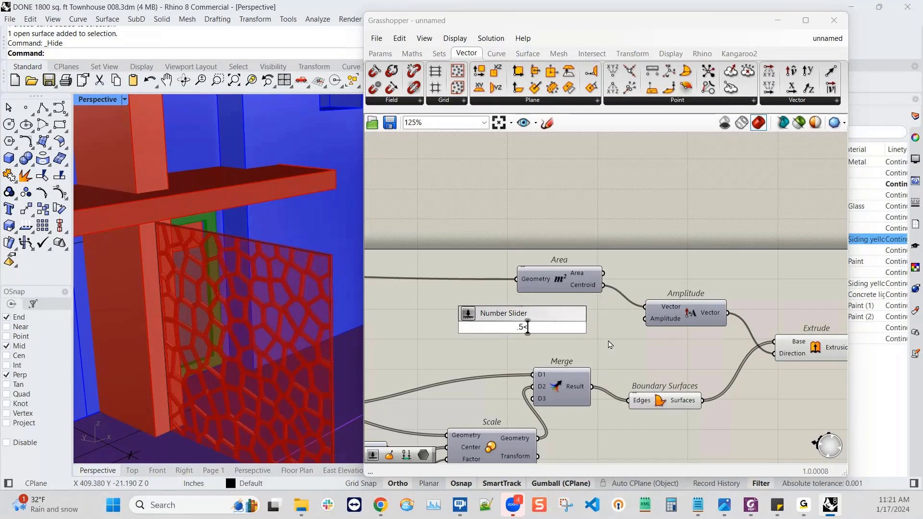
key(Return)
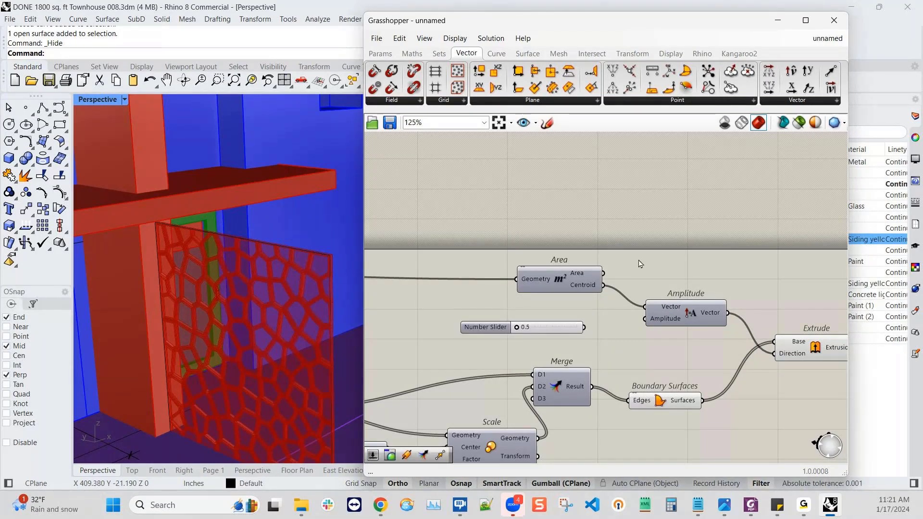
drag(585, 328, 645, 319)
drag(518, 328, 544, 329)
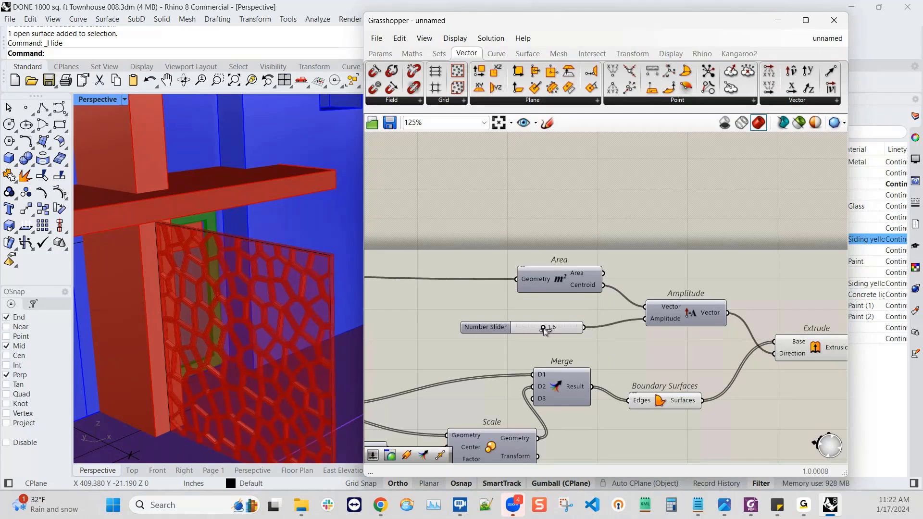
- Set the minimum of the amplitude number slider to -3
click(485, 329)
double_click(484, 329)
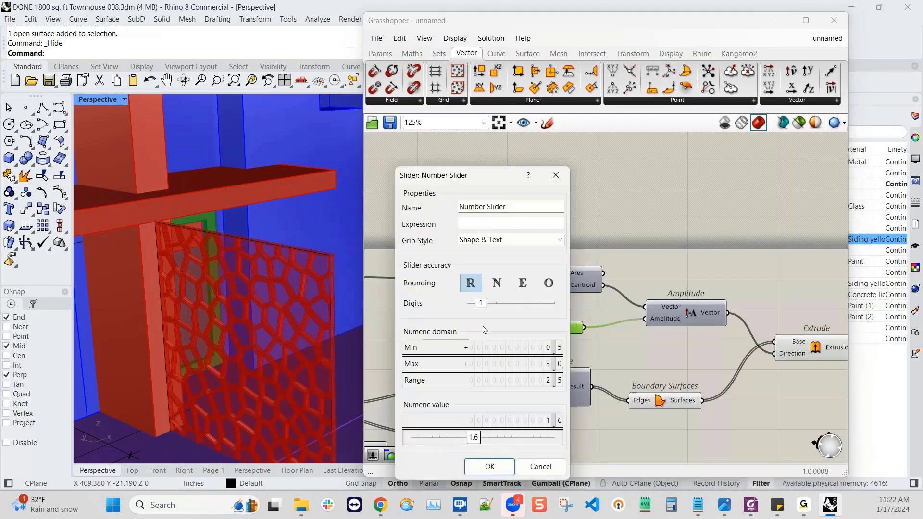
double_click(456, 346)
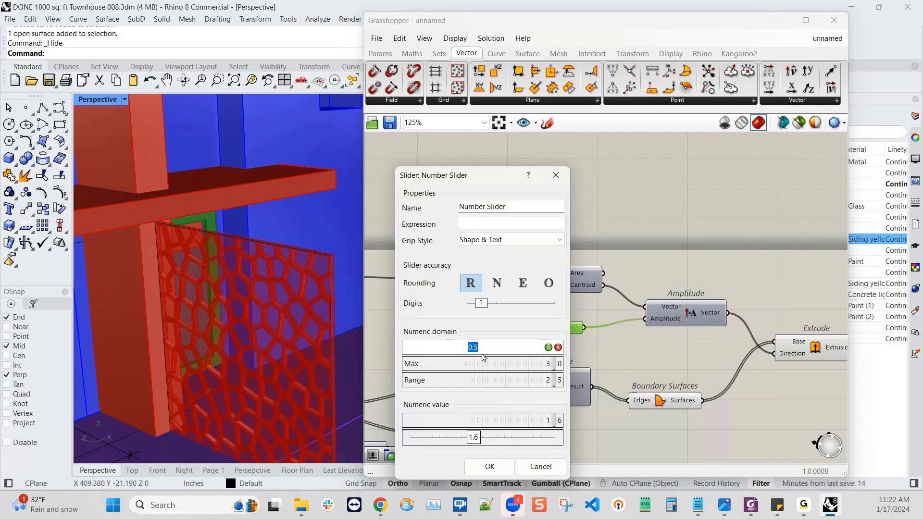
key(BackSpace)
text(-3)
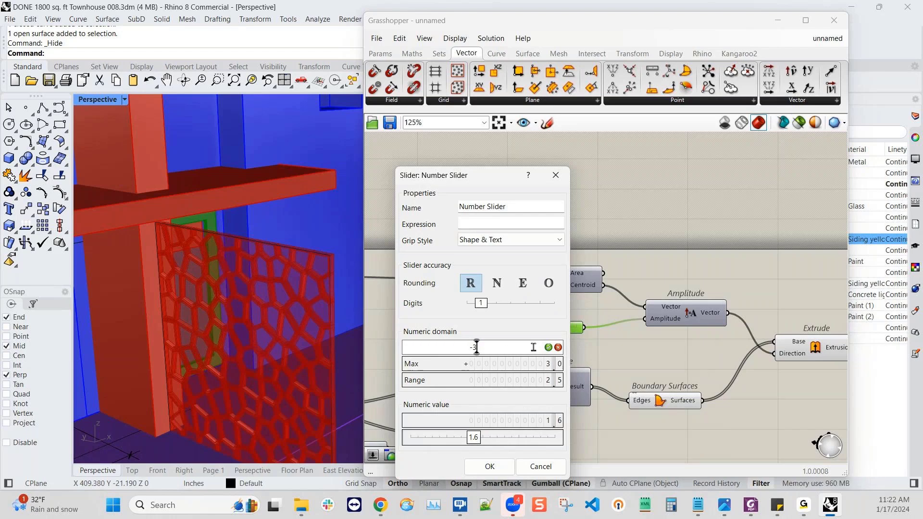
click(548, 347)
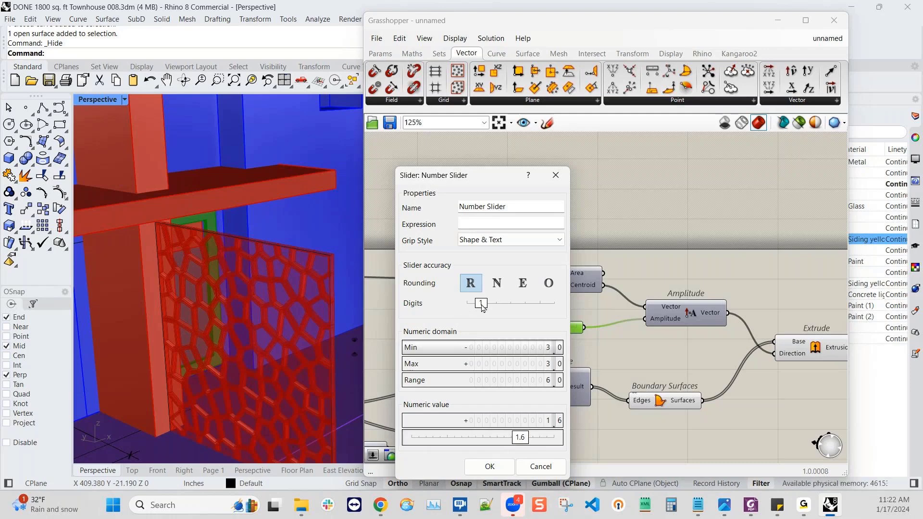
click(488, 467)
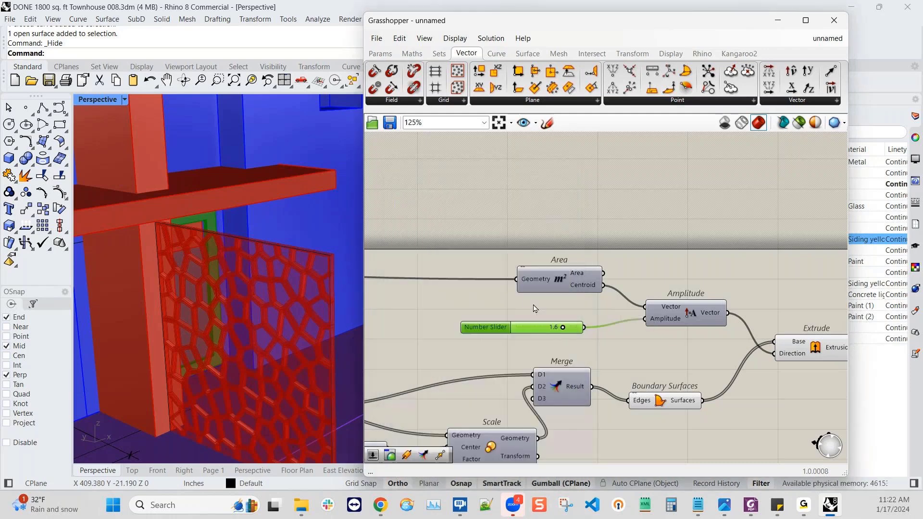
- Set the amplitude number slider to -2.0 and check the extruded screen in the Perspective viewport
drag(565, 329, 528, 331)
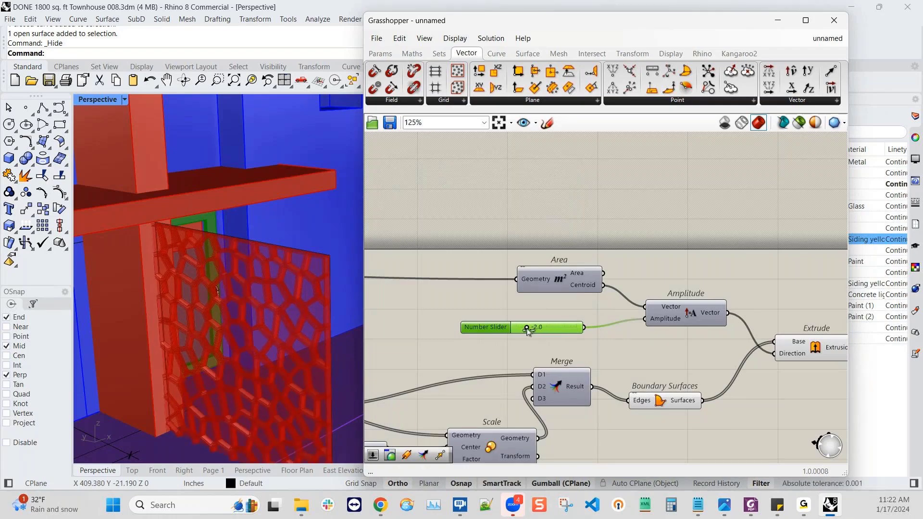
scroll(457, 390, down, 2)
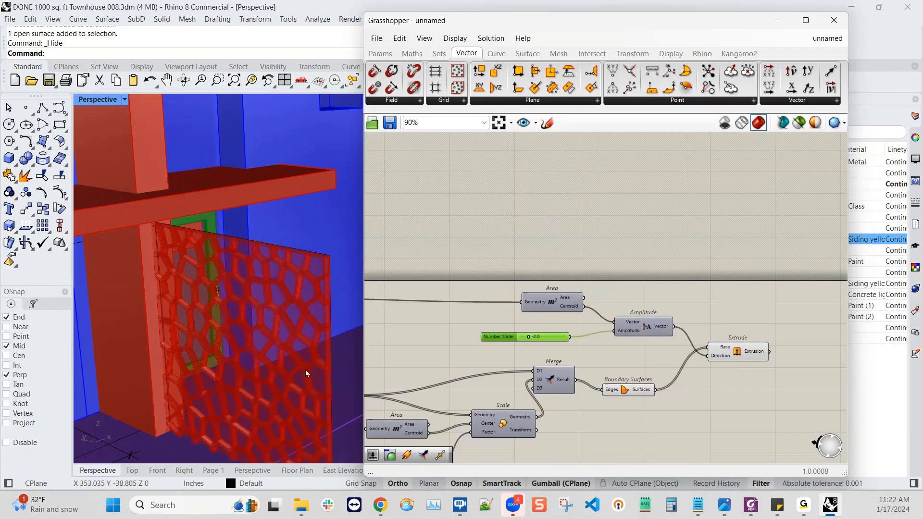
scroll(305, 370, down, 2)
scroll(279, 376, up, 2)
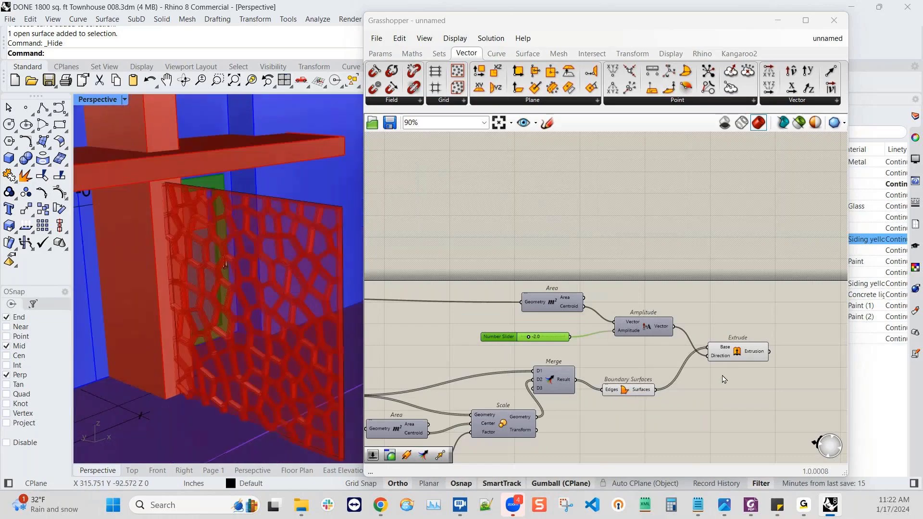
- Add a Context Bake component beyond Extrude, fed by the Extrusion output, and place it slightly above Extrude
right_drag(724, 379, 651, 367)
click(686, 357)
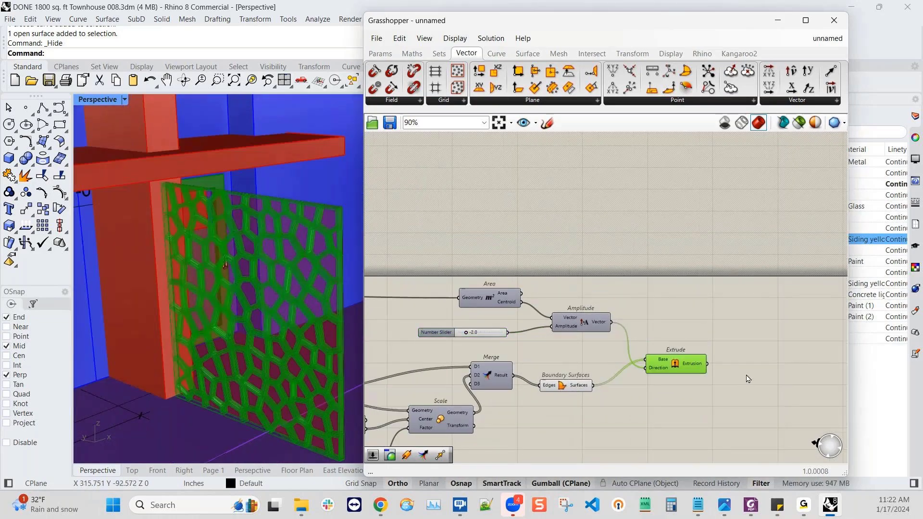
double_click(797, 355)
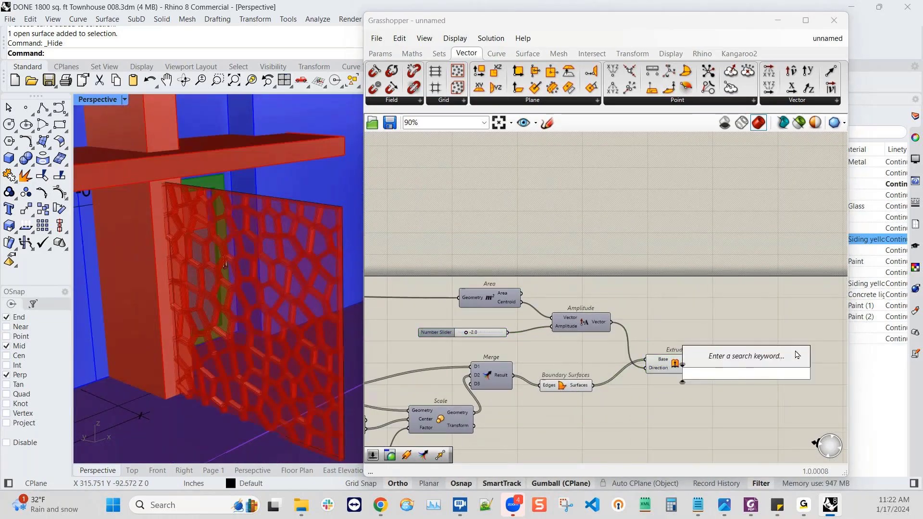
text(ba)
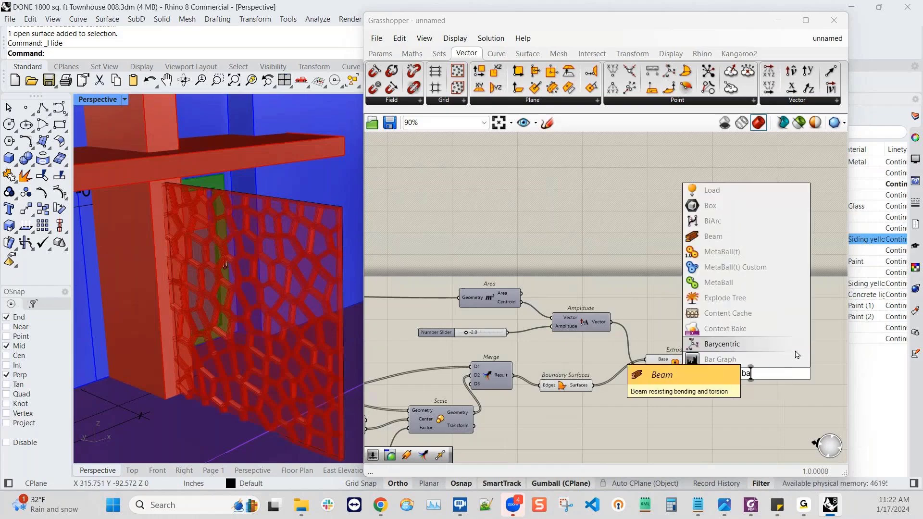
key(BackSpace)
key(BackSpace)
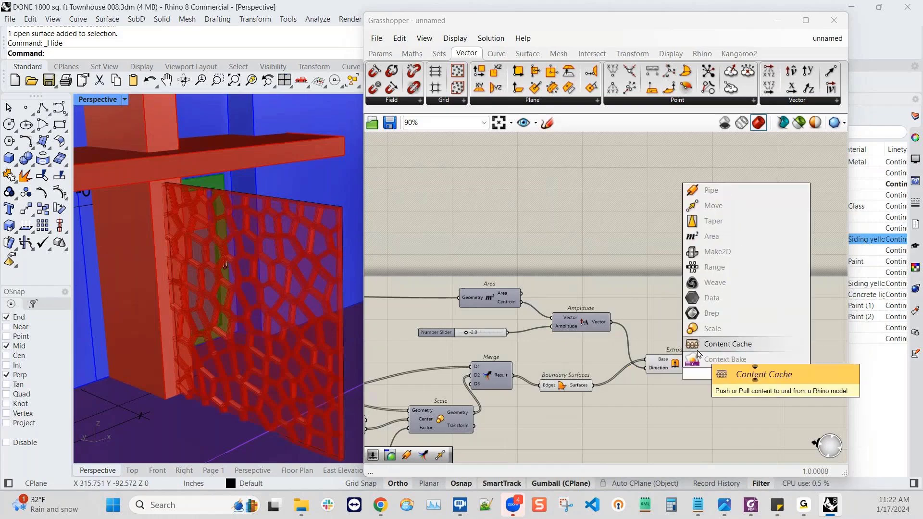
click(753, 360)
drag(753, 361, 756, 337)
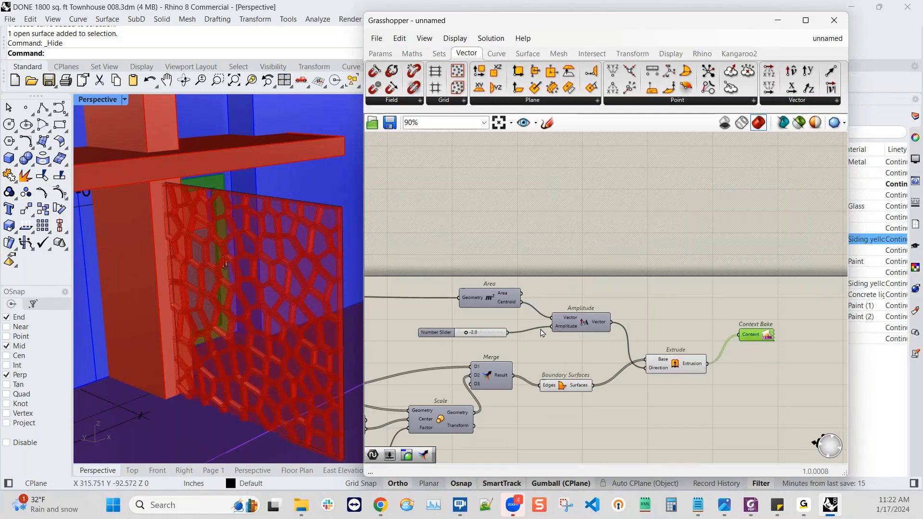
- Rearrange the upper Area component and the amplitude slider so the slider sits below Area, farther from the Amplitude component
drag(506, 302, 492, 312)
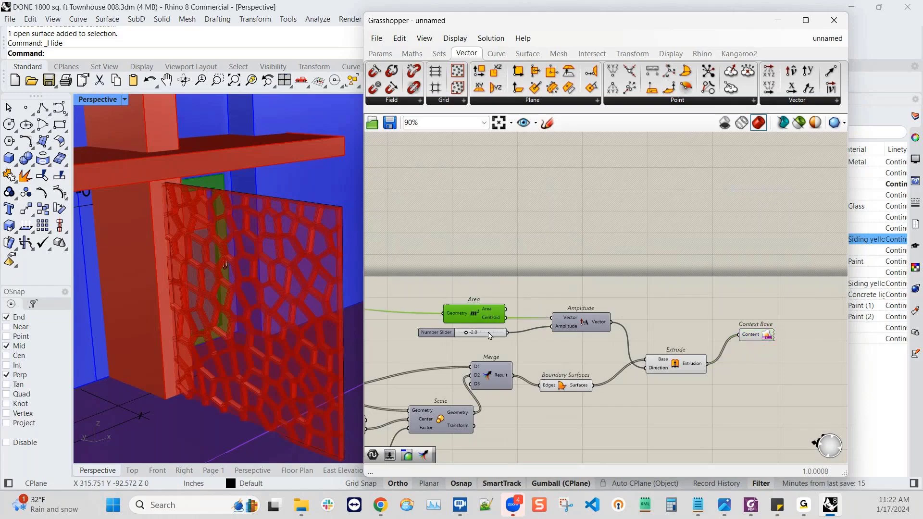
scroll(489, 335, down, 4)
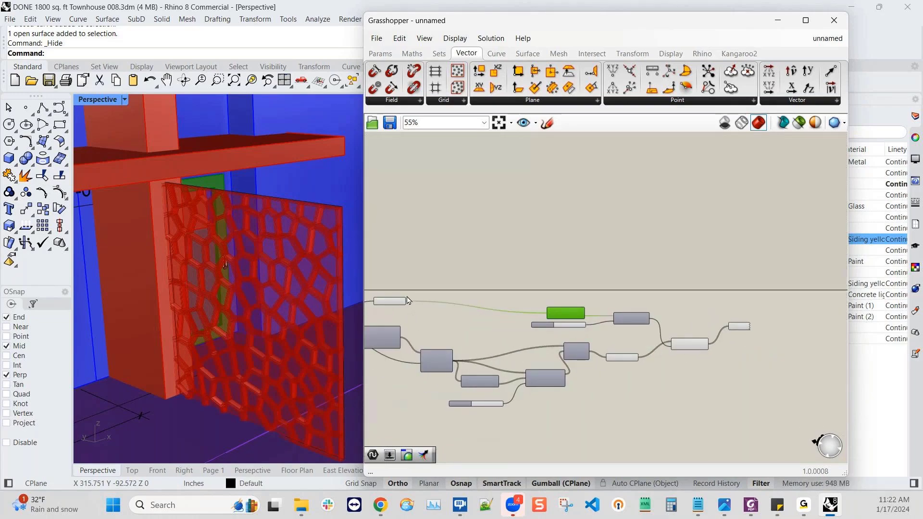
scroll(408, 301, up, 2)
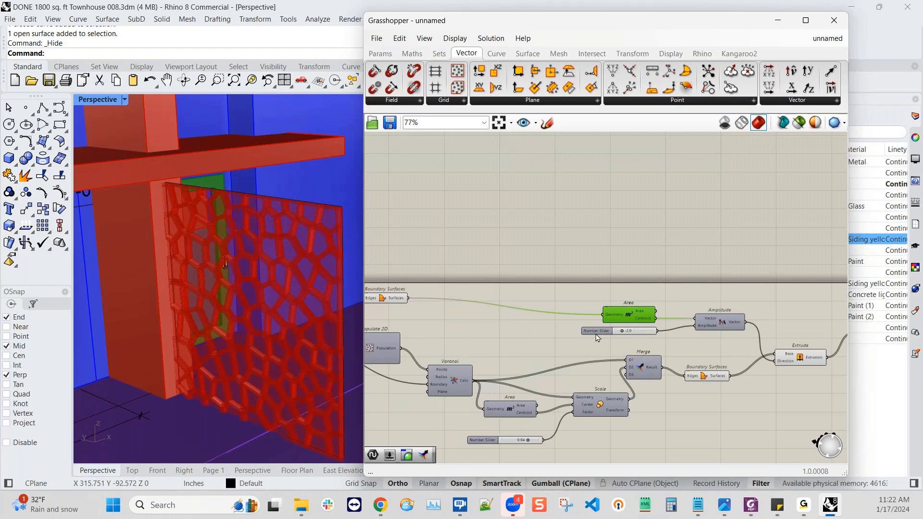
drag(596, 336, 526, 352)
drag(633, 323, 607, 328)
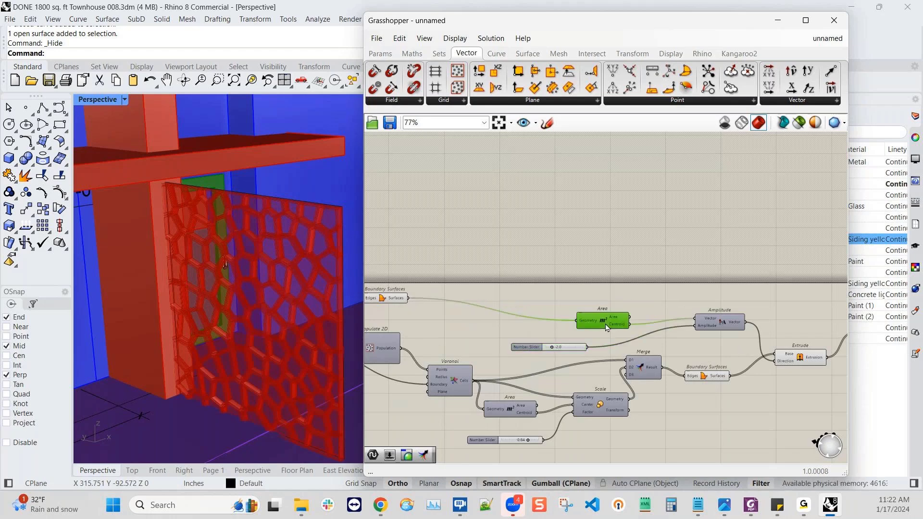
- Lower Amplitude closer to Extrude, shift Extrude slightly back, and bring the first Boundary Surfaces component near the upper Area component
drag(711, 324, 694, 346)
drag(793, 362, 777, 360)
scroll(769, 368, down, 1)
right_drag(519, 315, 435, 312)
scroll(414, 312, up, 1)
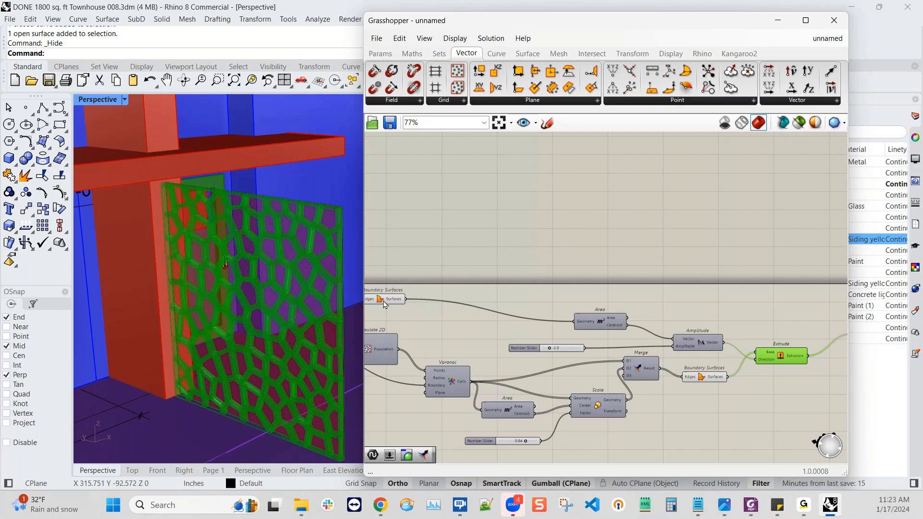
drag(384, 304, 513, 306)
scroll(712, 390, up, 2)
right_drag(716, 391, 673, 392)
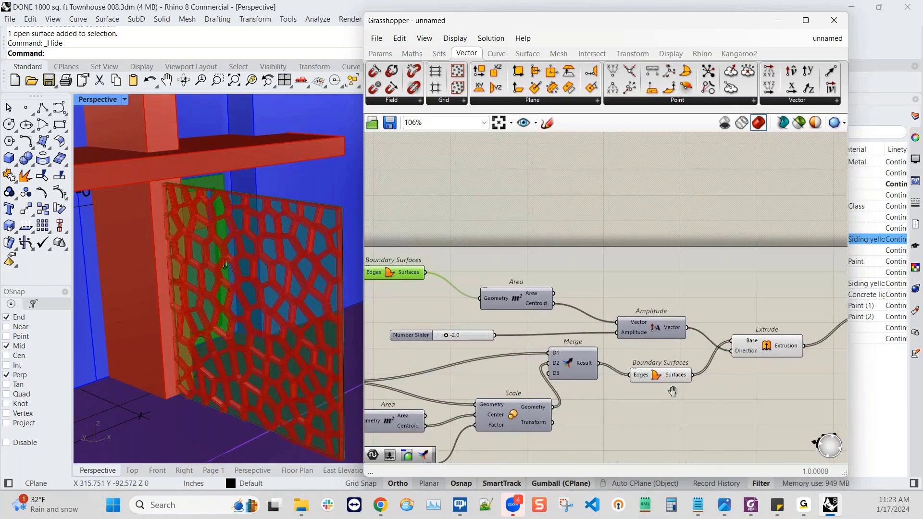
- Wire both the upper Boundary Surfaces component's Surfaces output and Extrude's Extrusion output into the Content input of Context Bake
scroll(673, 392, down, 1)
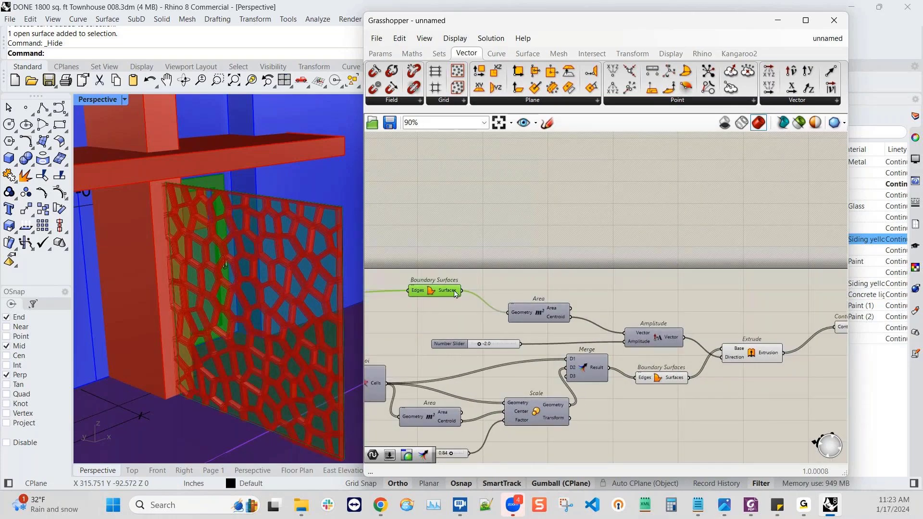
drag(462, 291, 835, 328)
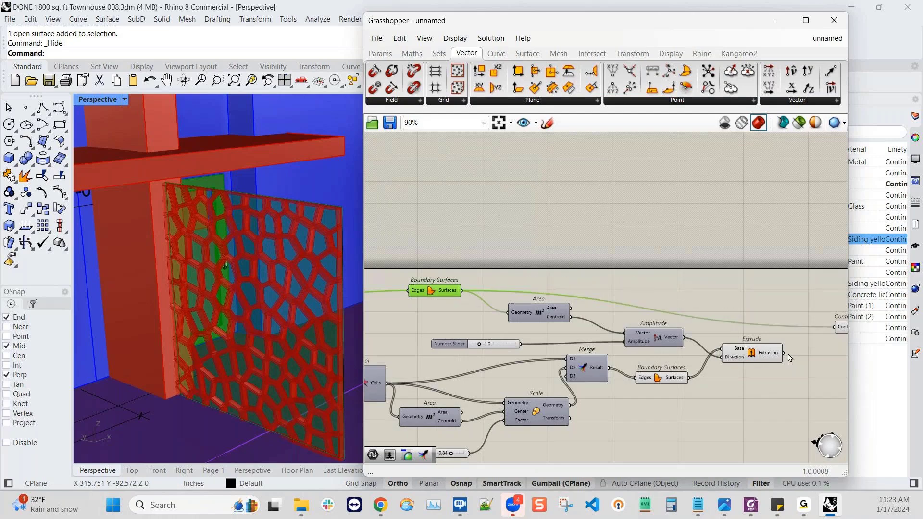
drag(786, 357, 837, 331)
scroll(810, 342, down, 3)
right_drag(810, 343, 705, 363)
scroll(704, 361, up, 4)
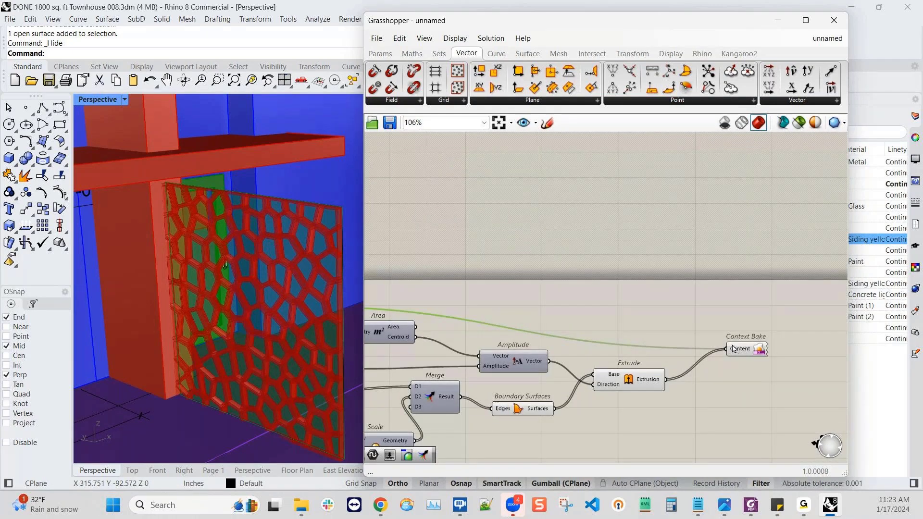
click(736, 355)
scroll(714, 358, up, 2)
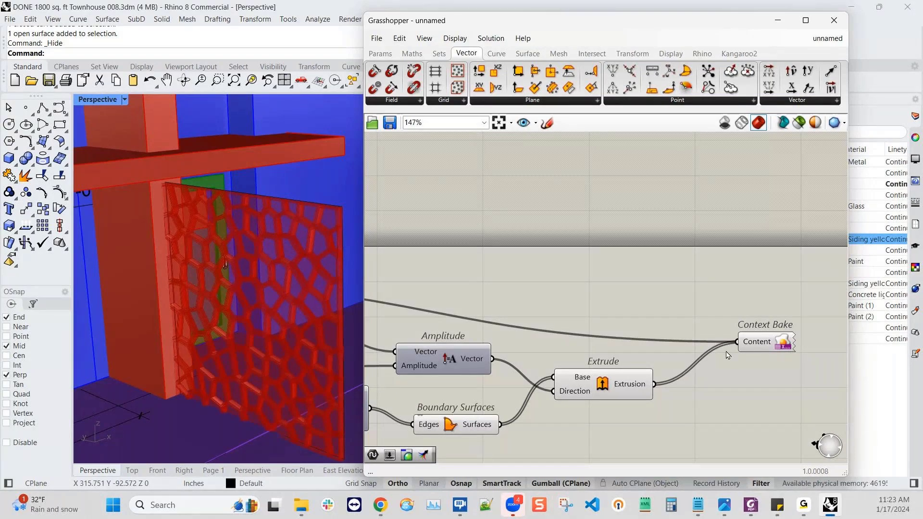
- Bake the Content of the Context Bake component onto the Screen_GH layer
mouse_move(644, 386)
scroll(697, 355, down, 2)
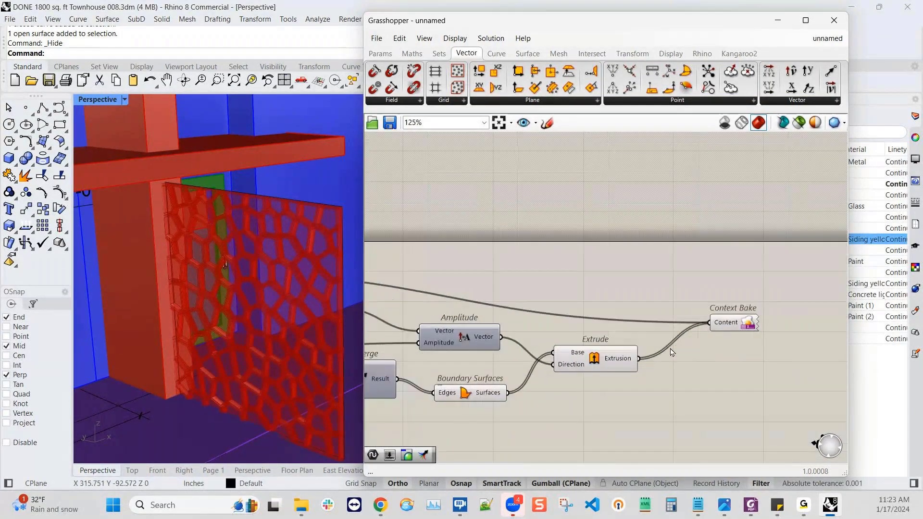
right_click(733, 325)
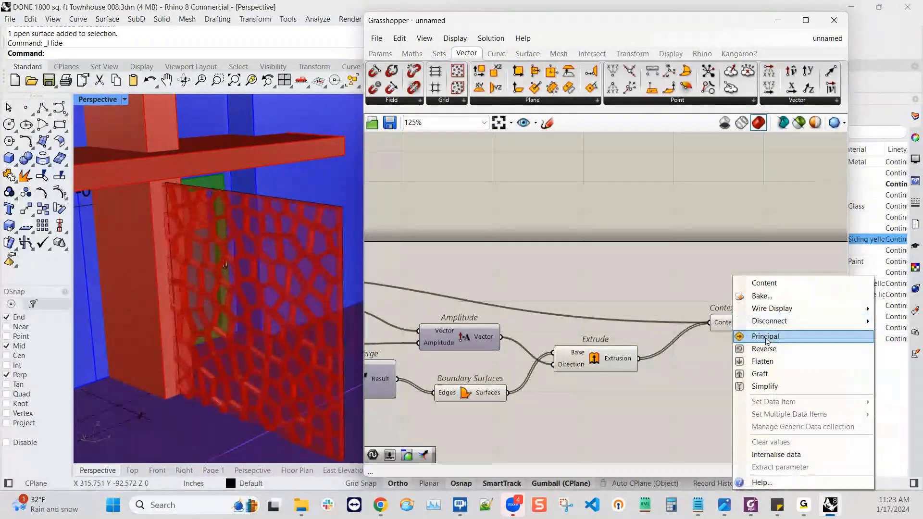
click(755, 295)
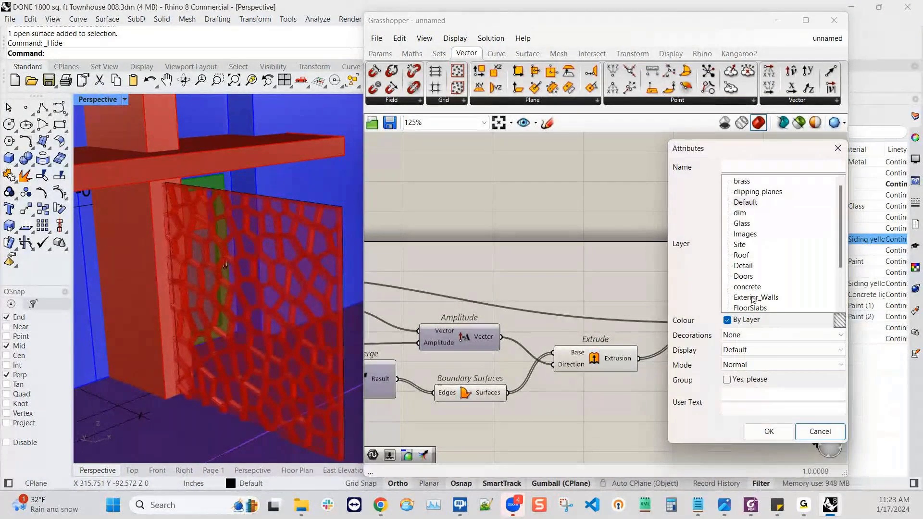
drag(841, 235, 842, 271)
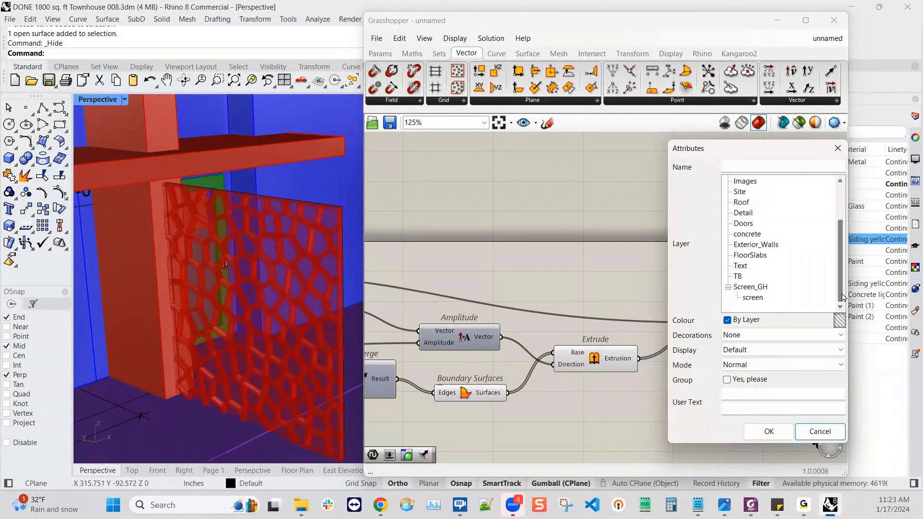
scroll(748, 234, up, 2)
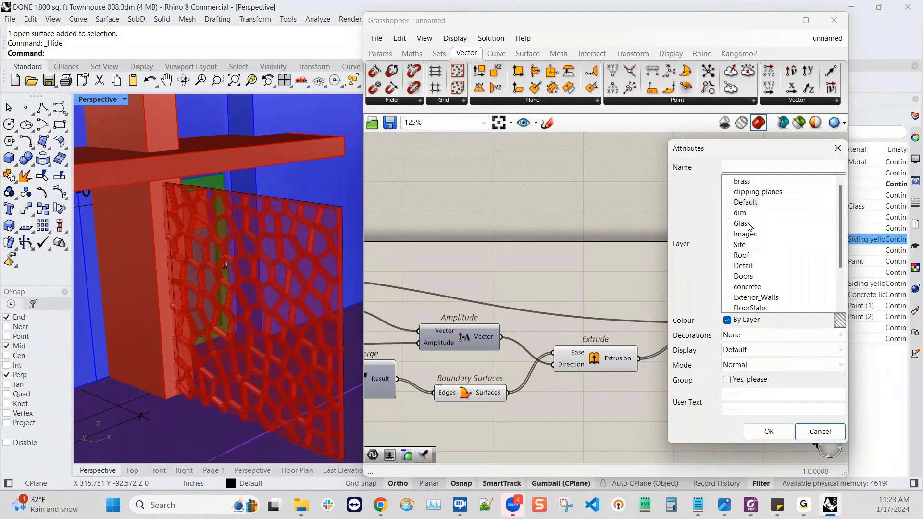
scroll(749, 229, down, 2)
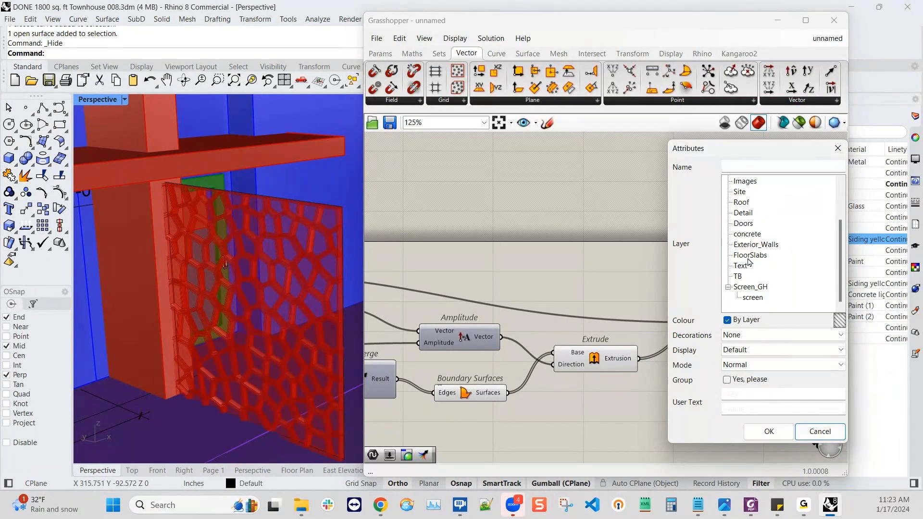
click(760, 295)
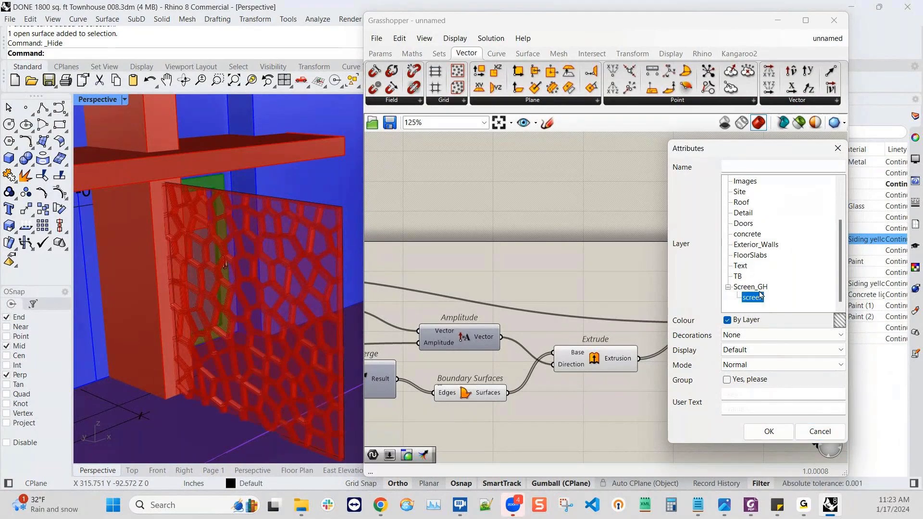
click(745, 287)
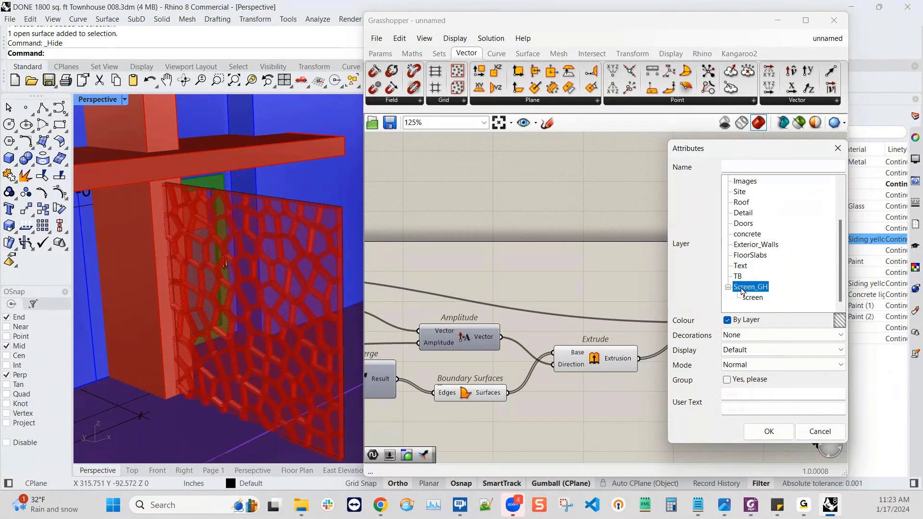
click(769, 431)
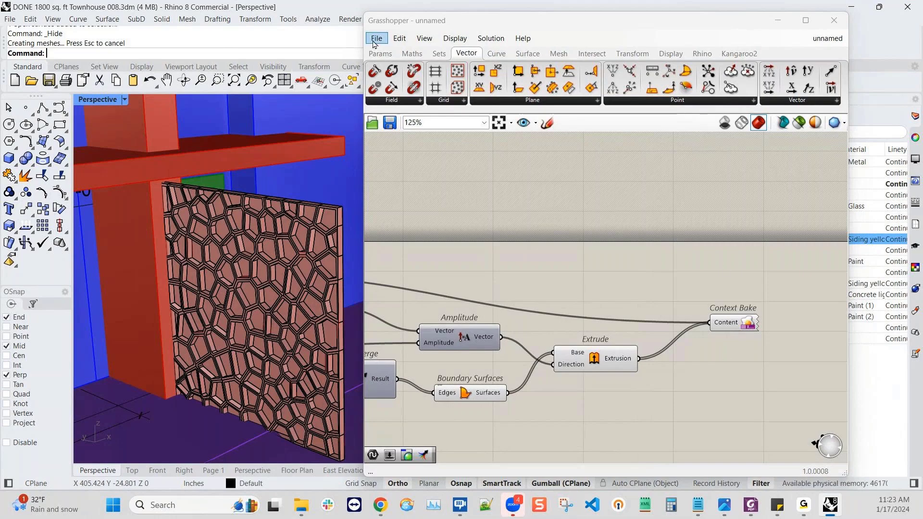
- Save the Grasshopper definition as "class vorinoi screen" in the 2024 GS January folder
click(390, 123)
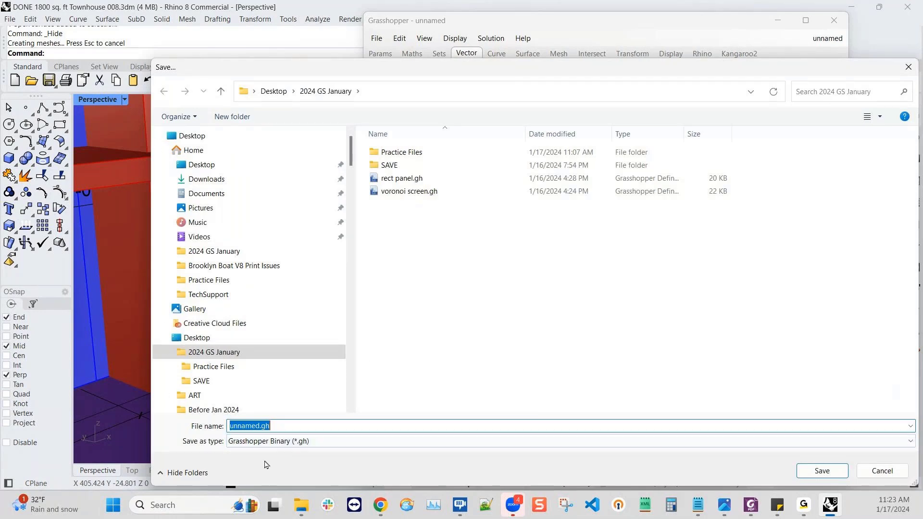
text(class vorinoi screen)
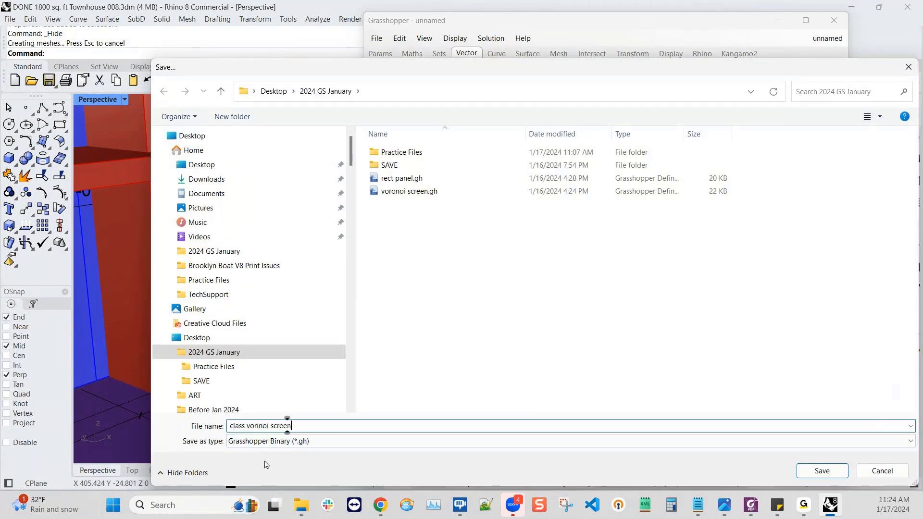
key(Return)
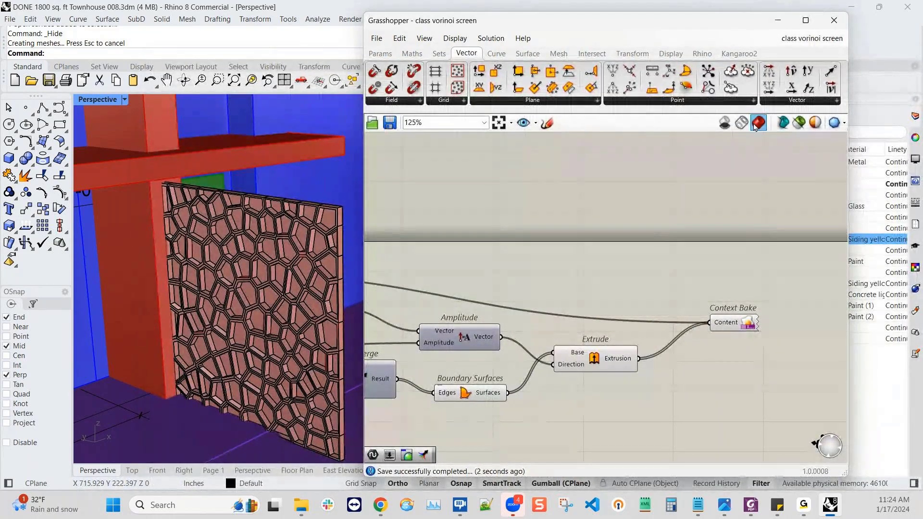
- Hide the Grasshopper preview and window, and set the Perspective viewport to Rendered display
click(724, 124)
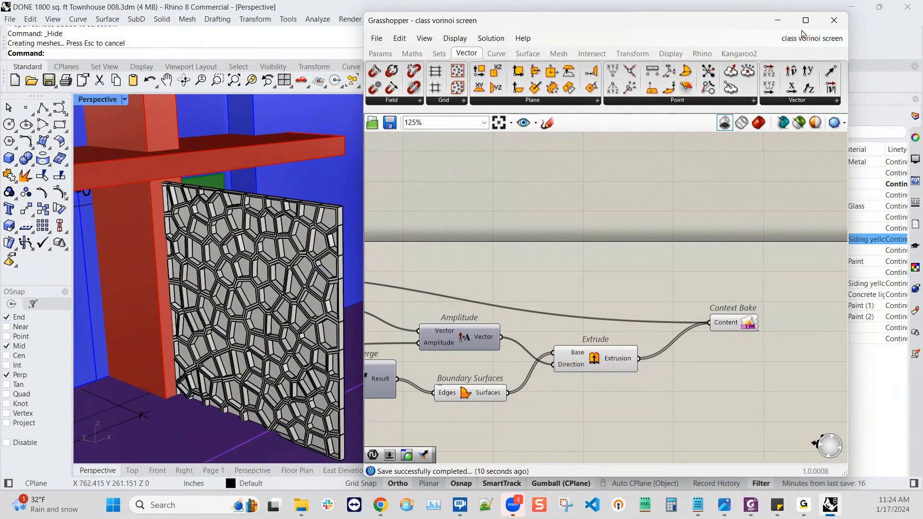
click(779, 23)
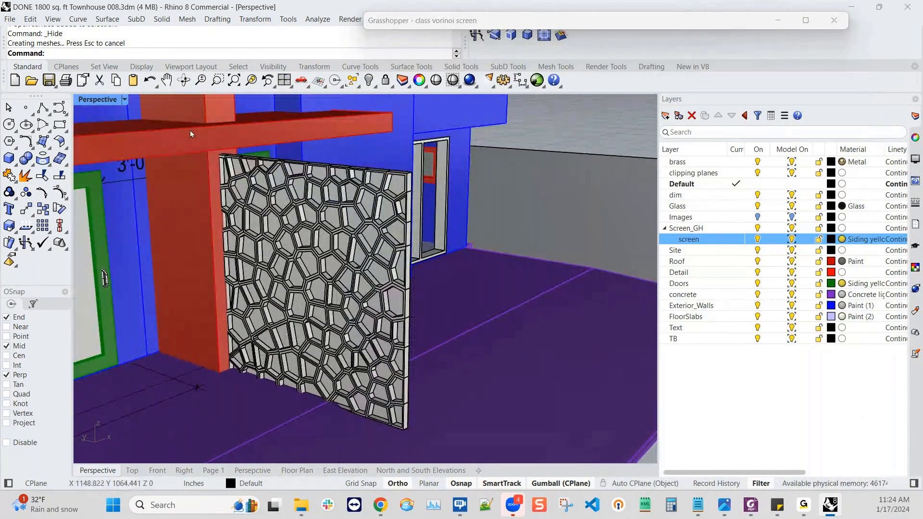
click(123, 100)
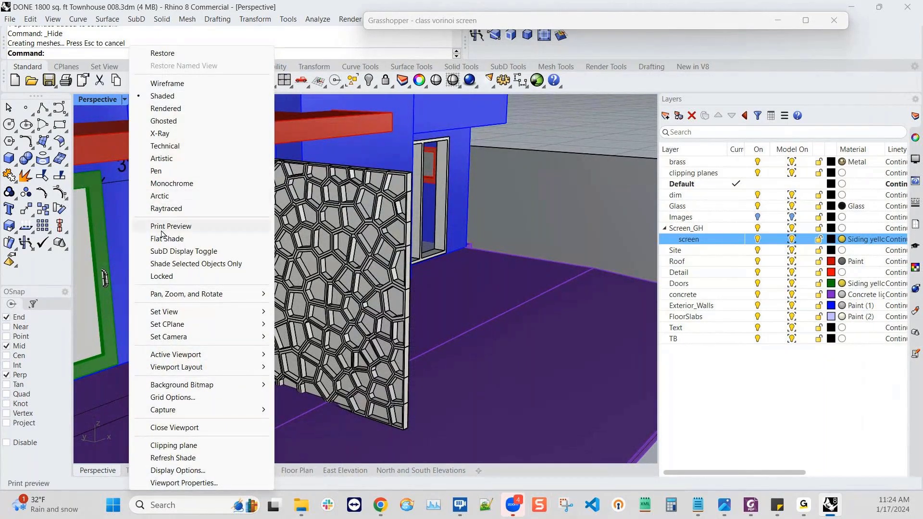
click(185, 110)
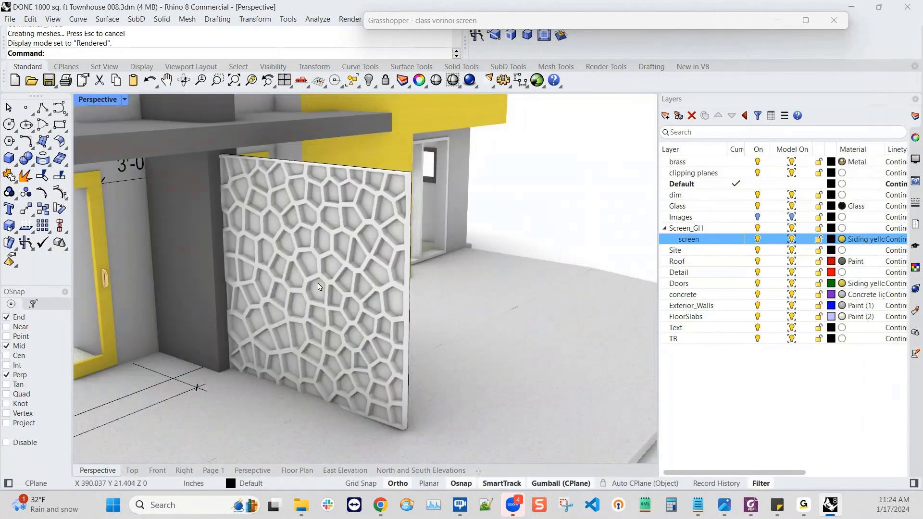
- Move the flat panel surface behind the Voronoi pattern to the Glass layer and deselect it
scroll(323, 283, down, 3)
scroll(331, 271, up, 7)
click(334, 254)
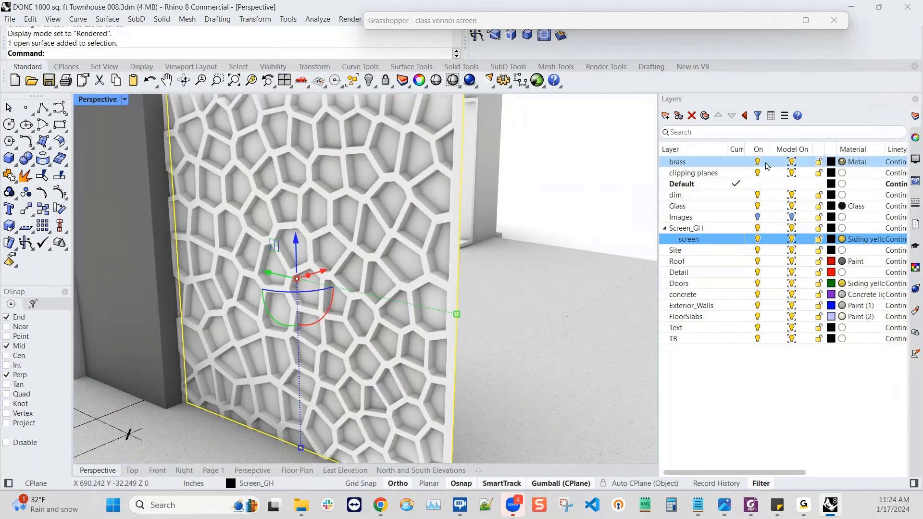
scroll(418, 302, down, 4)
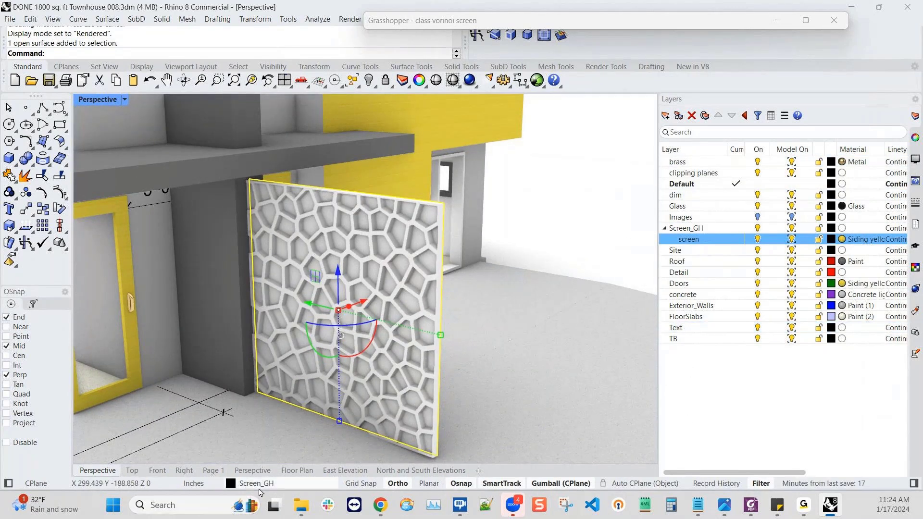
click(301, 487)
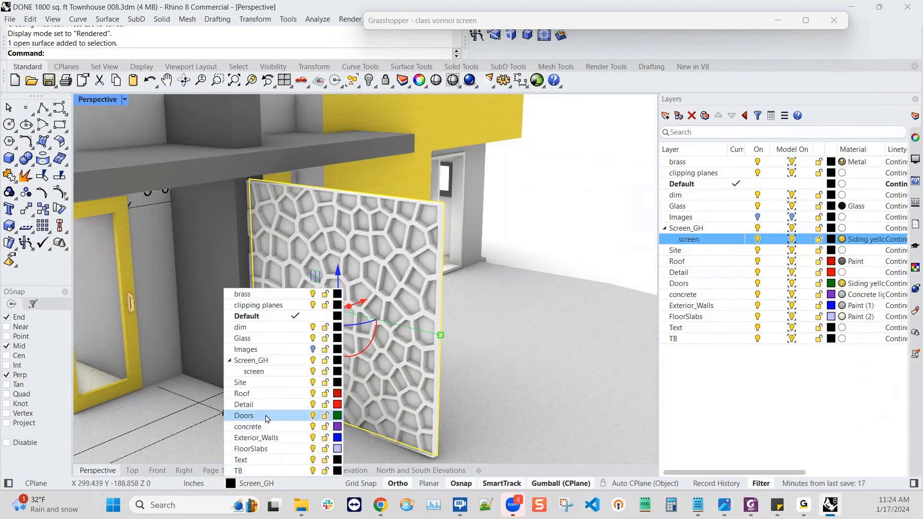
click(260, 338)
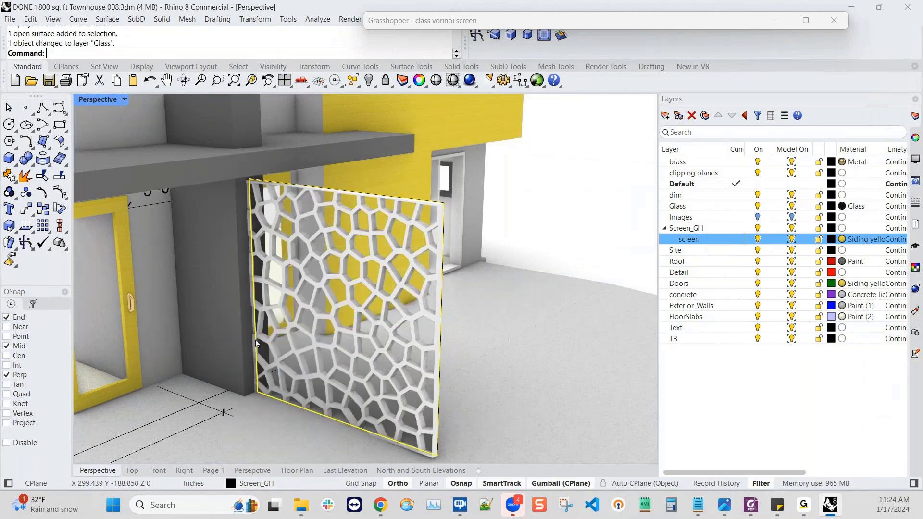
click(616, 301)
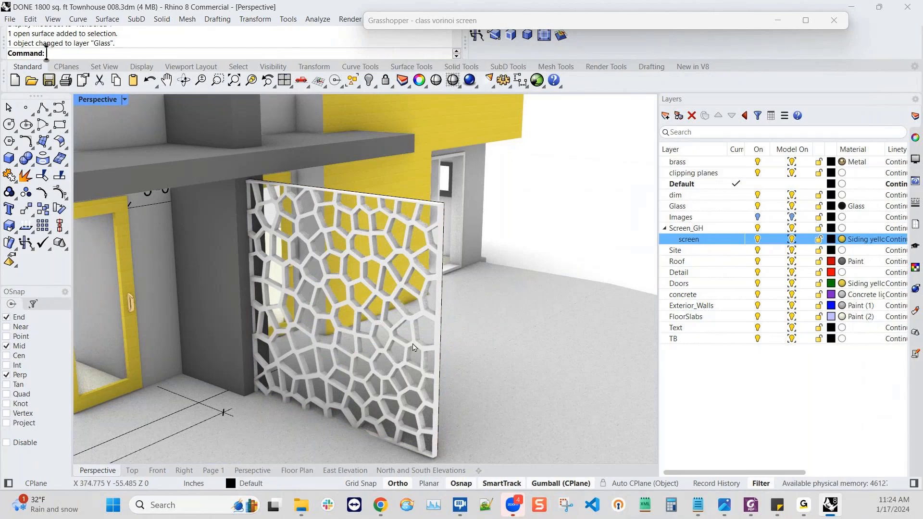
- Turn Ortho off and rotate the screen's closed border curve slightly within the screen's plane, then clear the selection
mouse_move(438, 373)
right_down()
mouse_move(468, 352)
mouse_move(449, 360)
right_up()
click(531, 304)
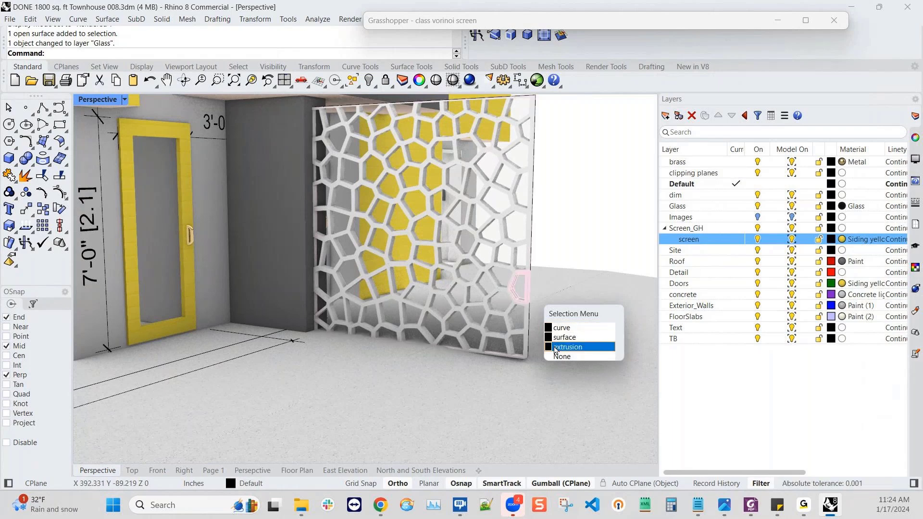
click(558, 328)
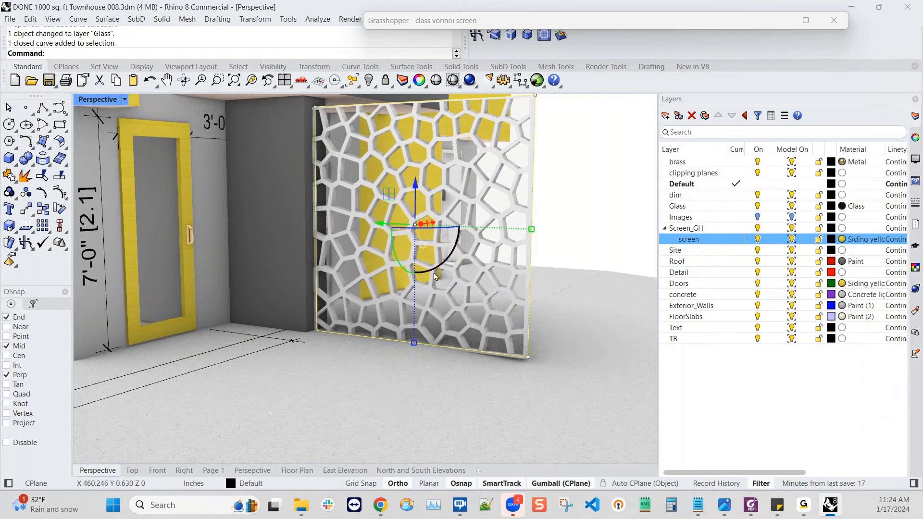
right_drag(427, 271, 383, 321)
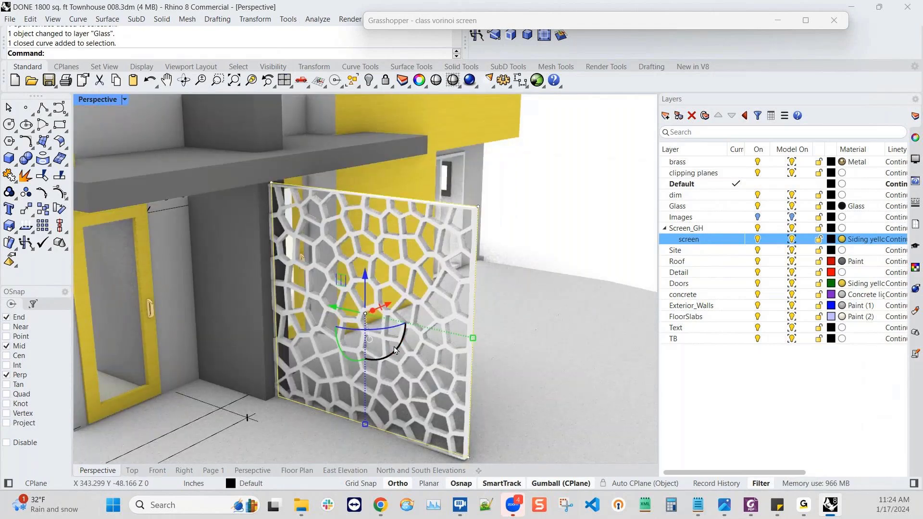
mouse_move(395, 350)
mouse_down()
mouse_move(381, 355)
mouse_move(424, 350)
mouse_up()
click(399, 484)
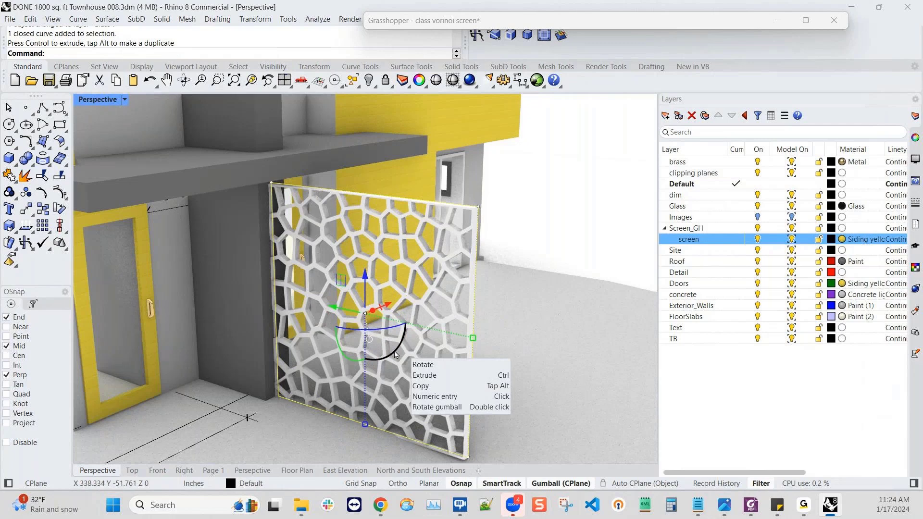
mouse_move(395, 351)
mouse_down()
mouse_move(370, 317)
mouse_move(393, 350)
mouse_up()
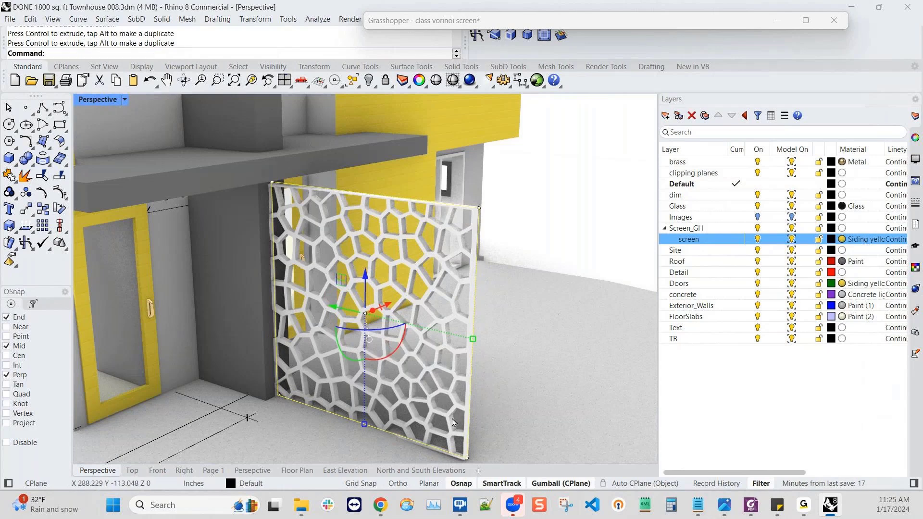
click(462, 394)
key(Escape)
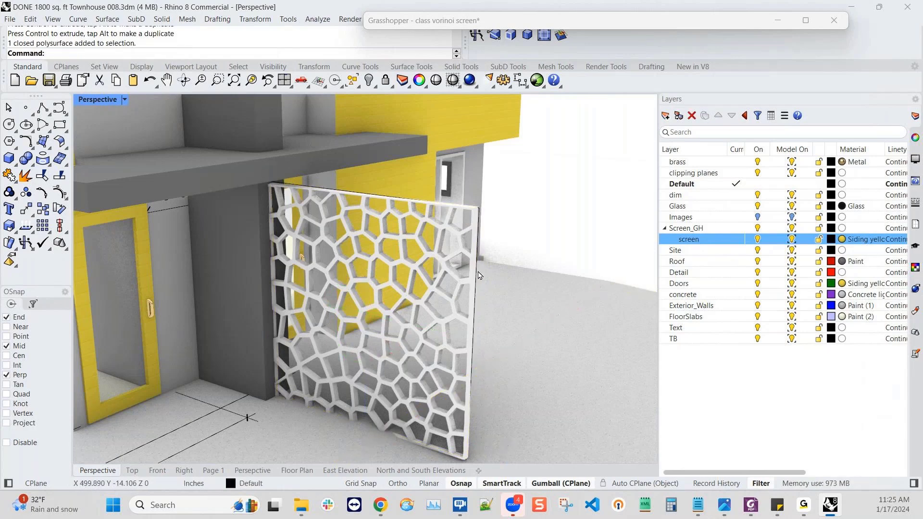
- Select the screen's border curve and inspect its edges and the baked screen from different angles, then deselect it
click(480, 289)
right_drag(483, 291, 454, 392)
scroll(455, 392, up, 3)
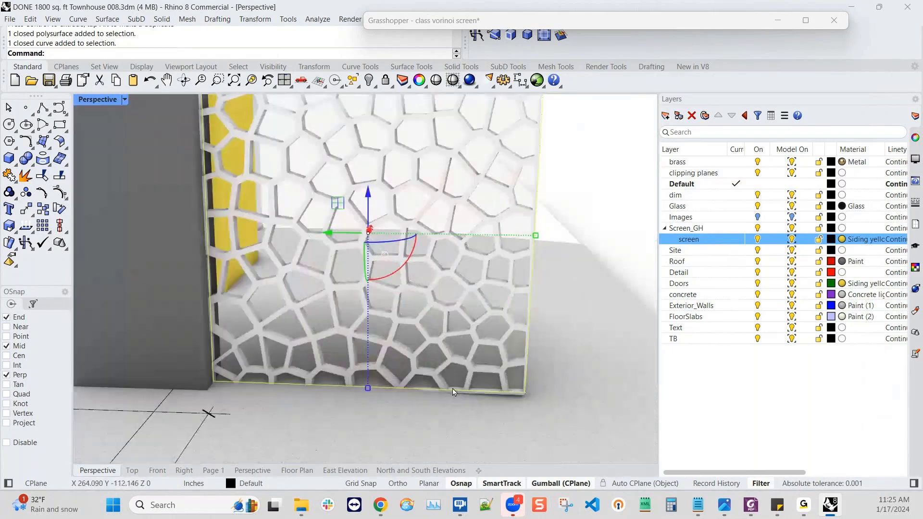
scroll(500, 263, down, 4)
right_drag(538, 278, 502, 292)
key(Escape)
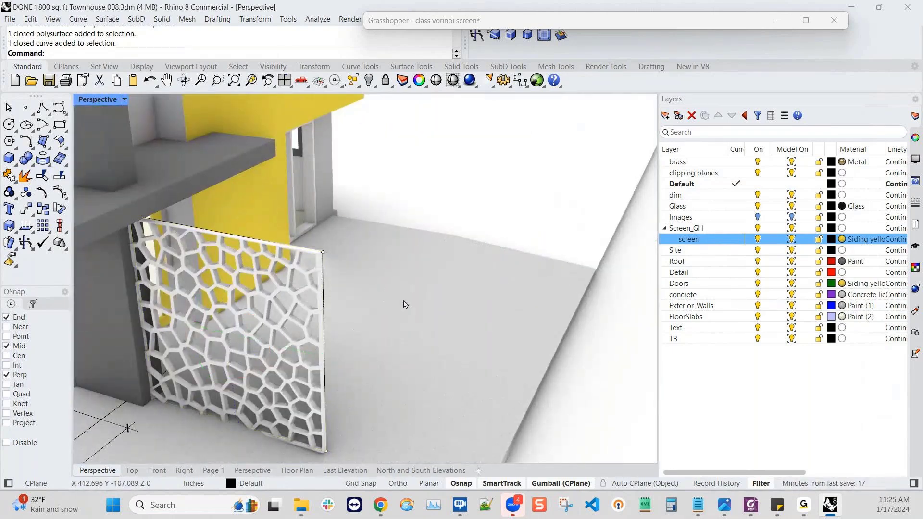
scroll(411, 303, up, 2)
mouse_move(411, 303)
right_down()
mouse_move(451, 284)
mouse_move(426, 331)
mouse_move(420, 315)
mouse_move(412, 319)
right_up()
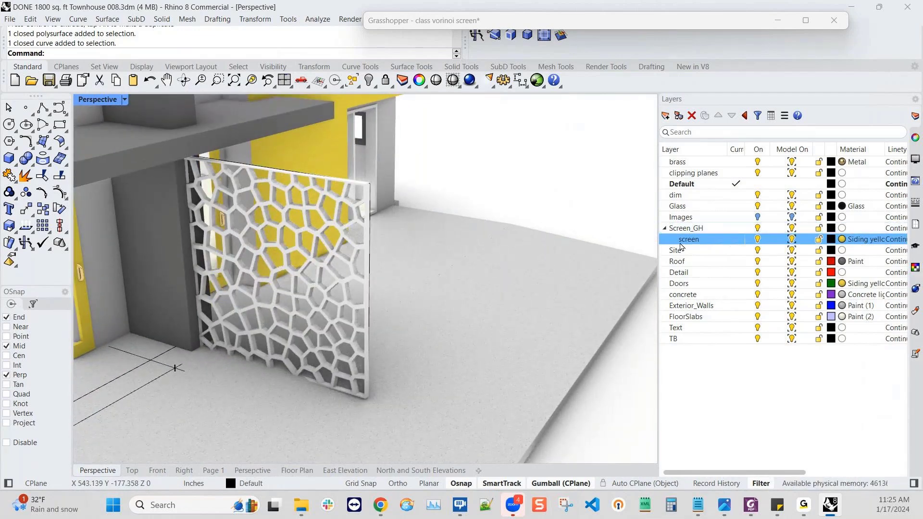
- Select all objects on the Screen_GH layer and merge them into one solid with a Boolean union
right_click(687, 228)
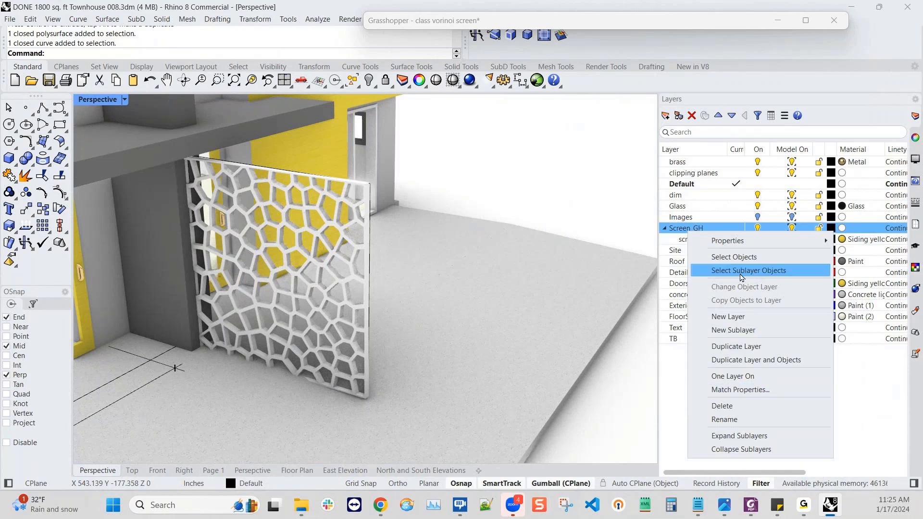
click(735, 258)
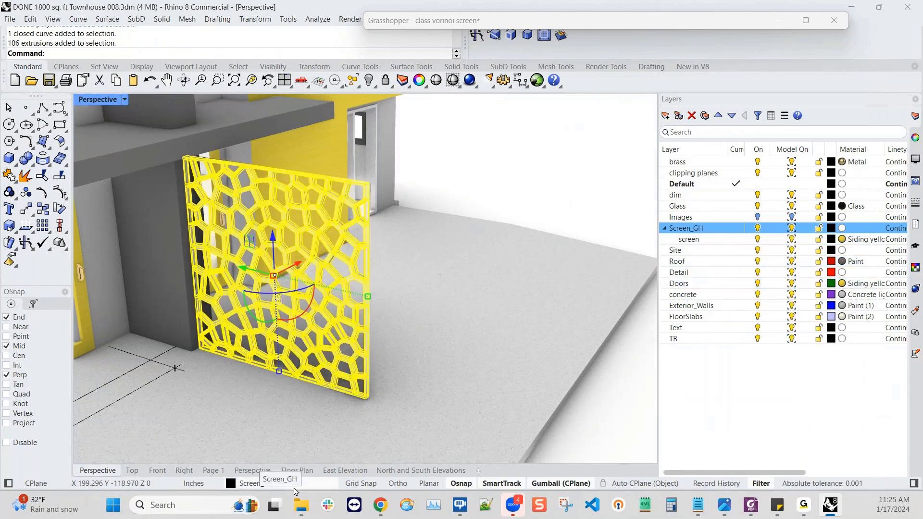
click(28, 160)
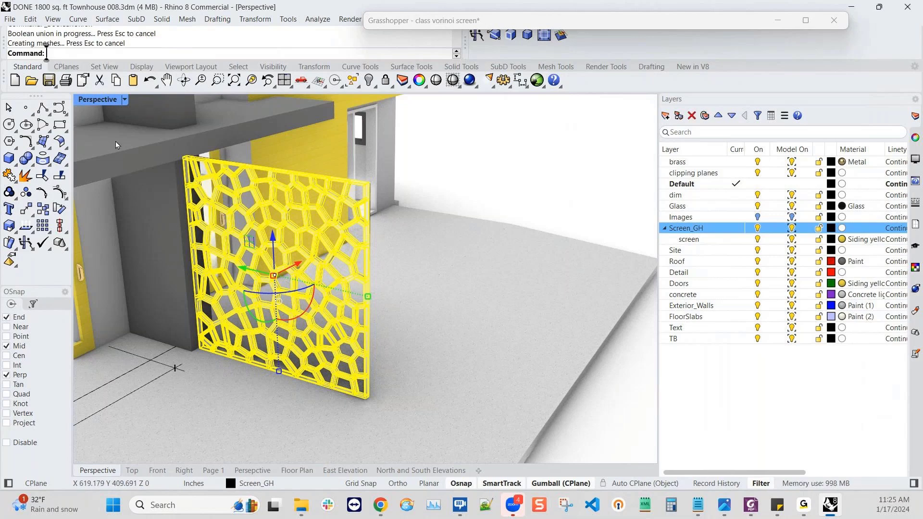
- Switch to the four-viewport layout and examine the unioned screen in the Front, Right and Perspective views, then deselect it
double_click(105, 99)
scroll(255, 216, up, 3)
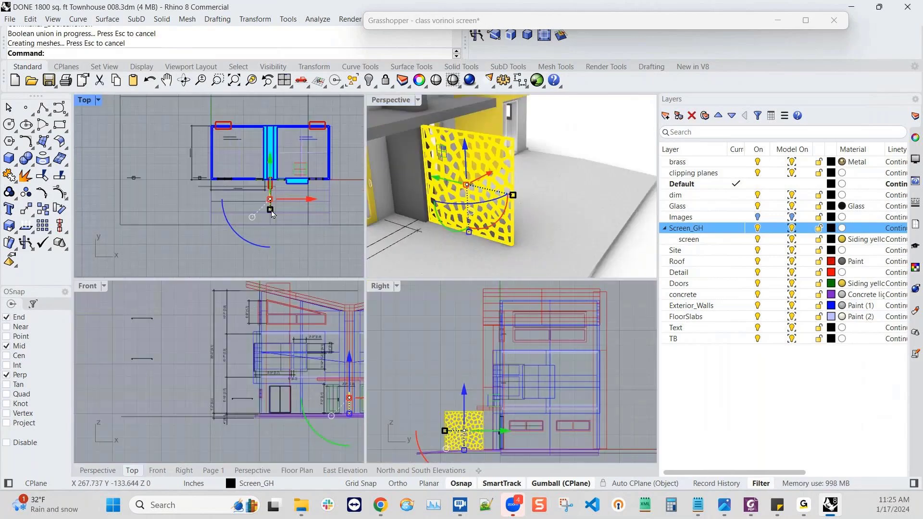
scroll(348, 409, up, 7)
scroll(348, 409, up, 4)
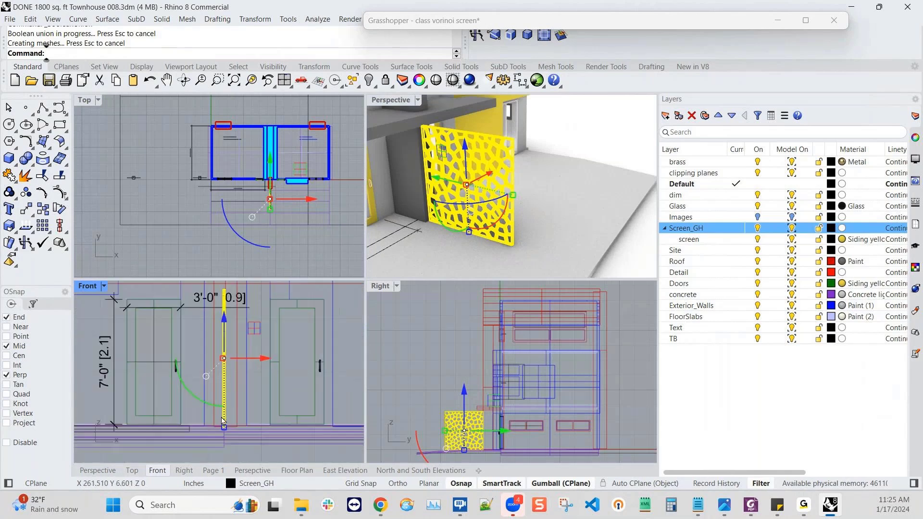
scroll(481, 436, up, 4)
scroll(448, 442, up, 6)
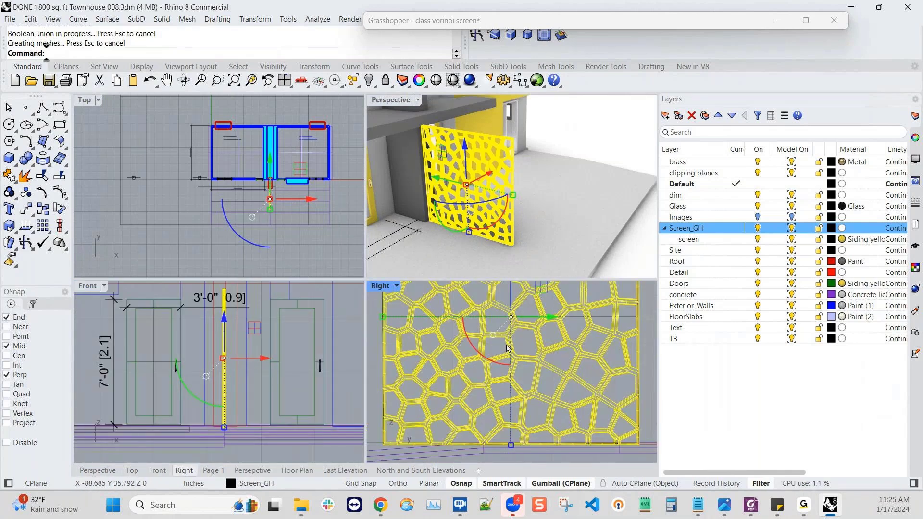
scroll(498, 328, down, 2)
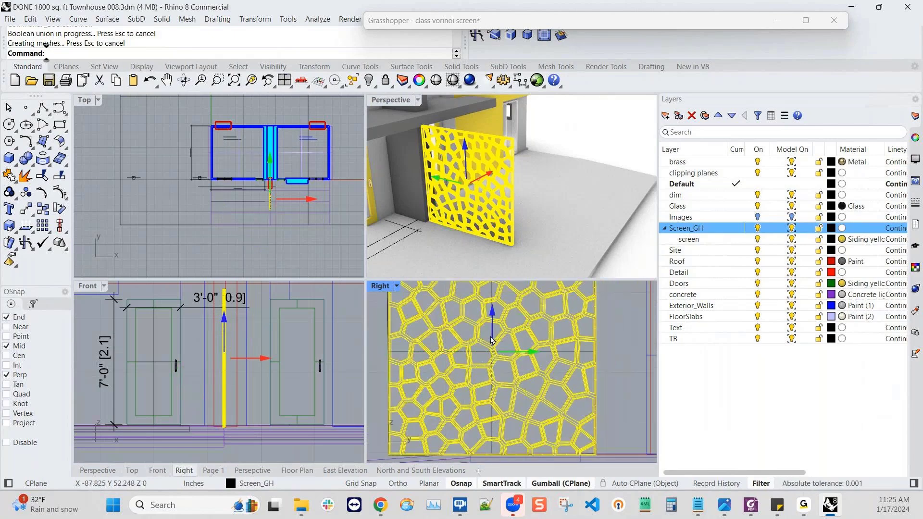
drag(491, 340, 495, 338)
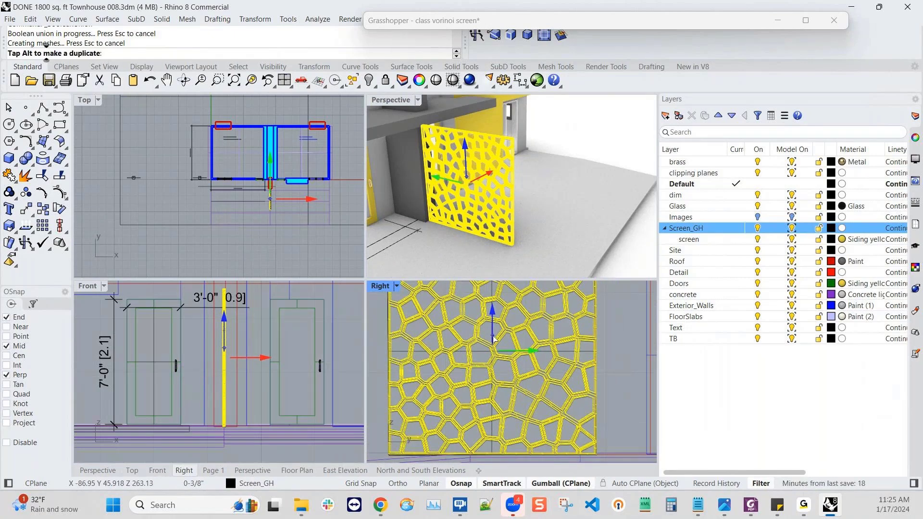
scroll(551, 350, down, 2)
key(Escape)
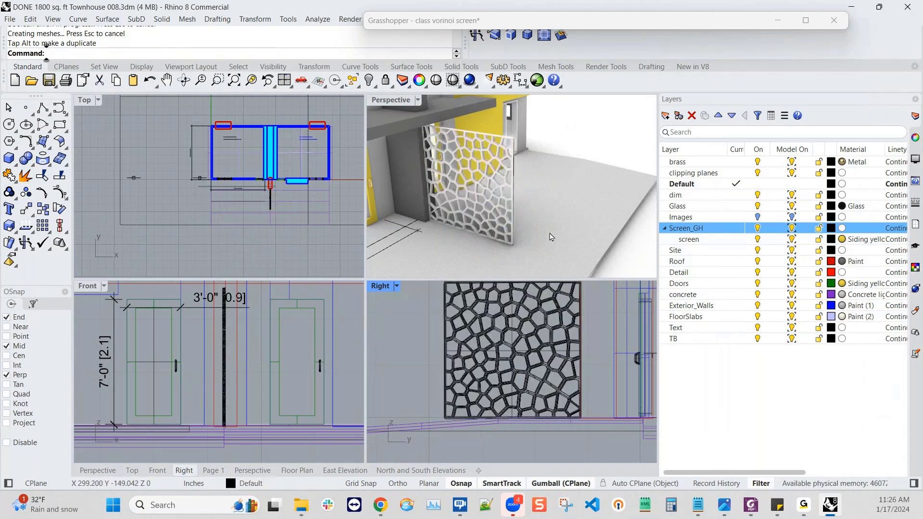
right_drag(481, 237, 519, 238)
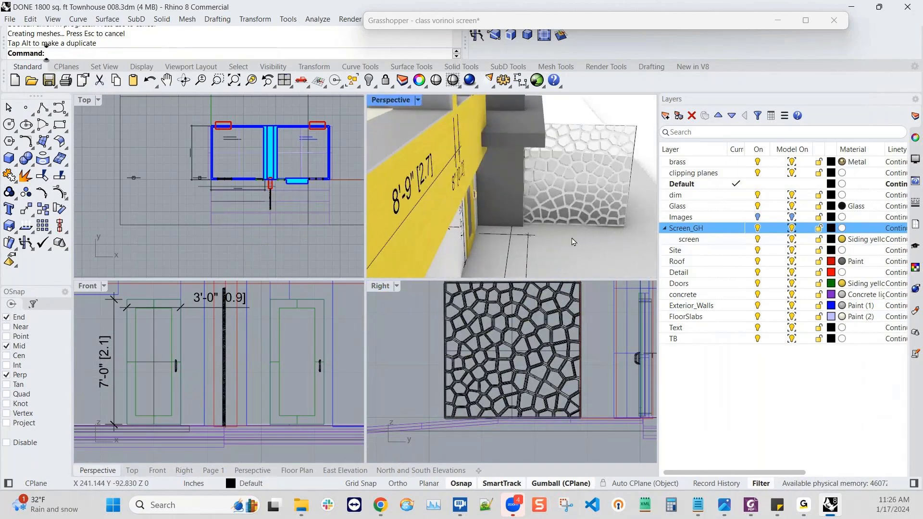
right_drag(575, 241, 483, 239)
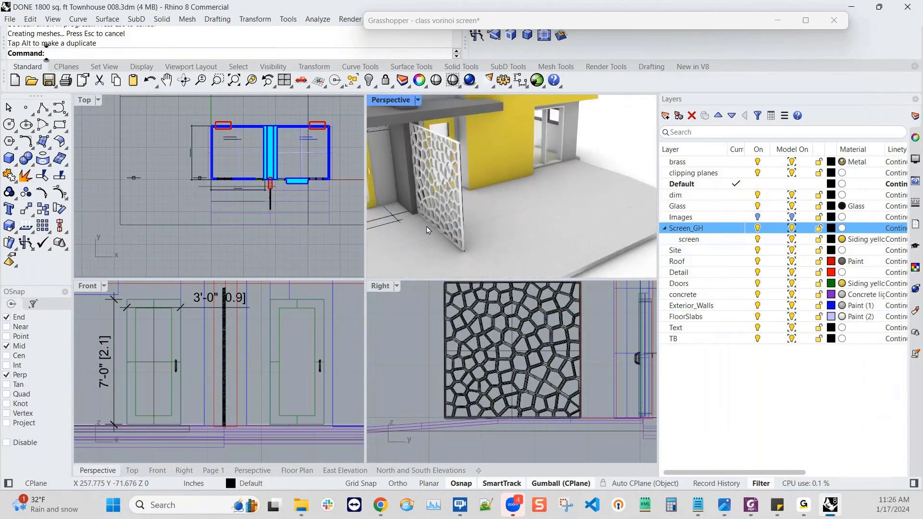
mouse_move(583, 243)
right_down()
mouse_move(553, 236)
mouse_move(537, 250)
mouse_move(440, 250)
mouse_move(590, 237)
right_up()
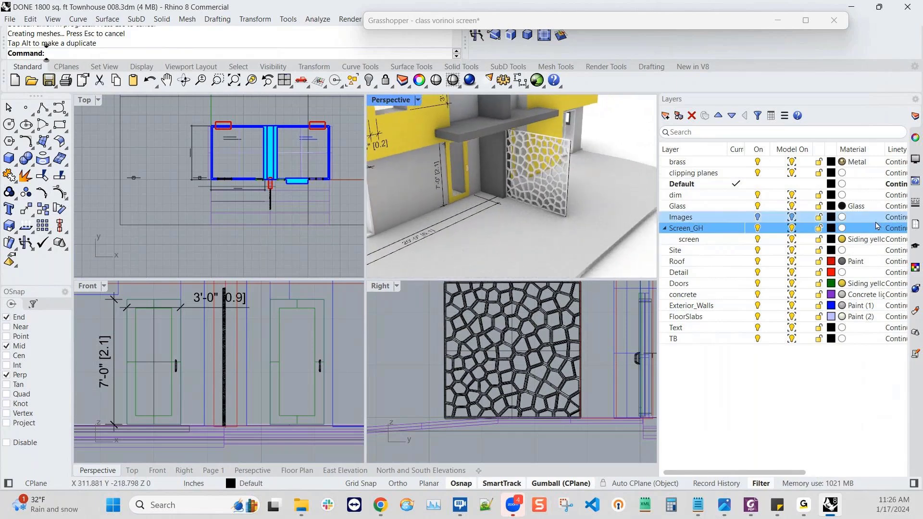
- Assign the Siding gray thin material to the Screen_GH layer and rename that material yellow paint
click(844, 229)
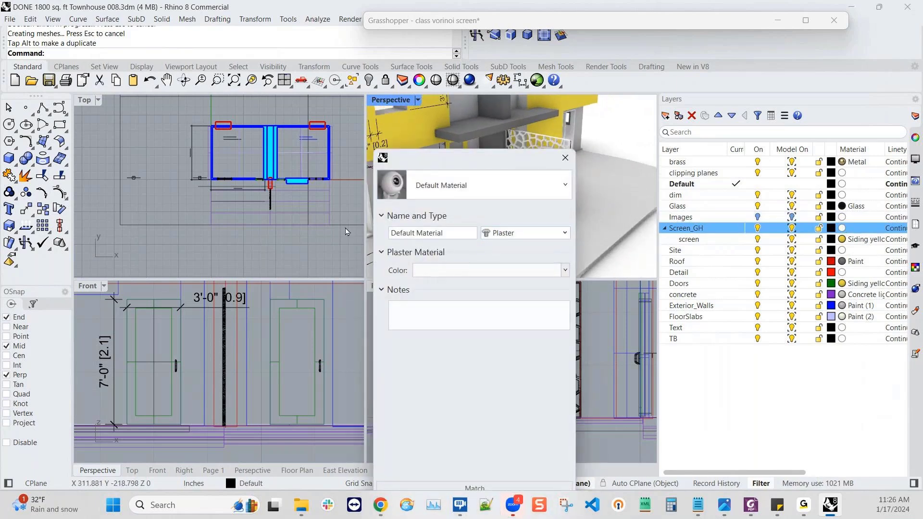
click(448, 184)
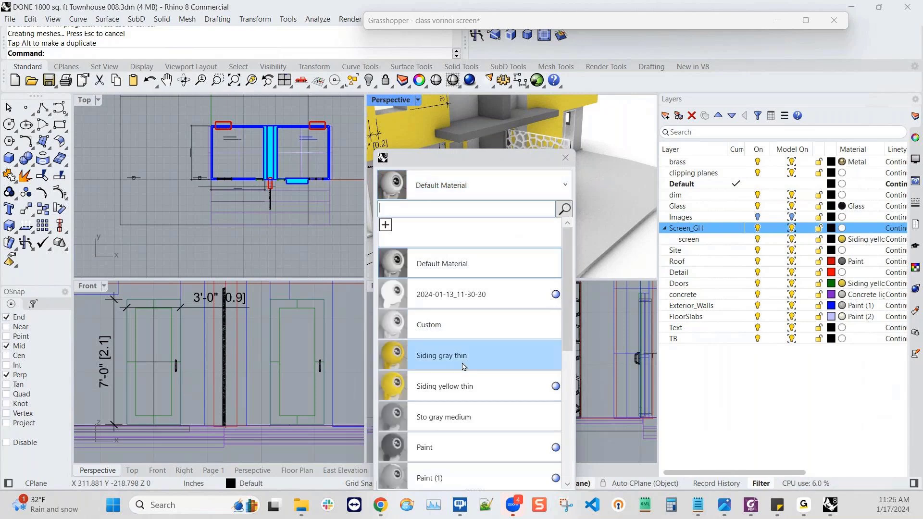
click(405, 361)
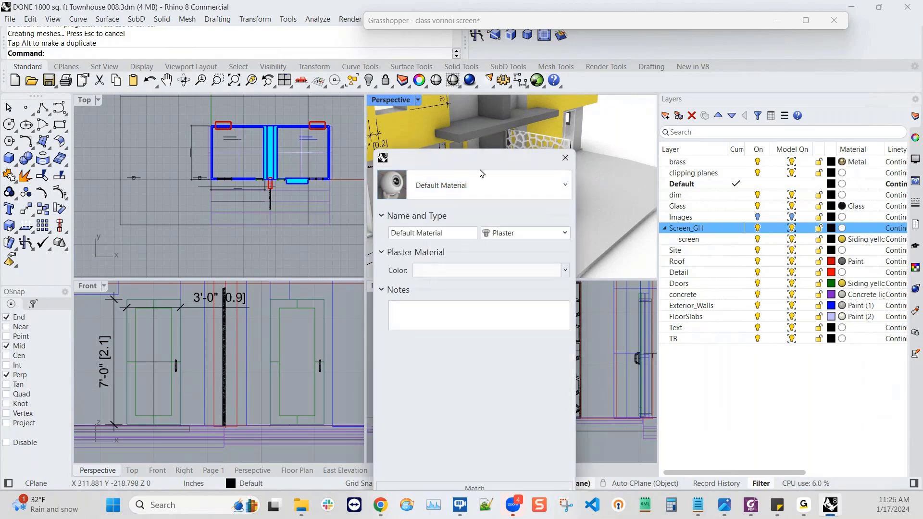
double_click(418, 234)
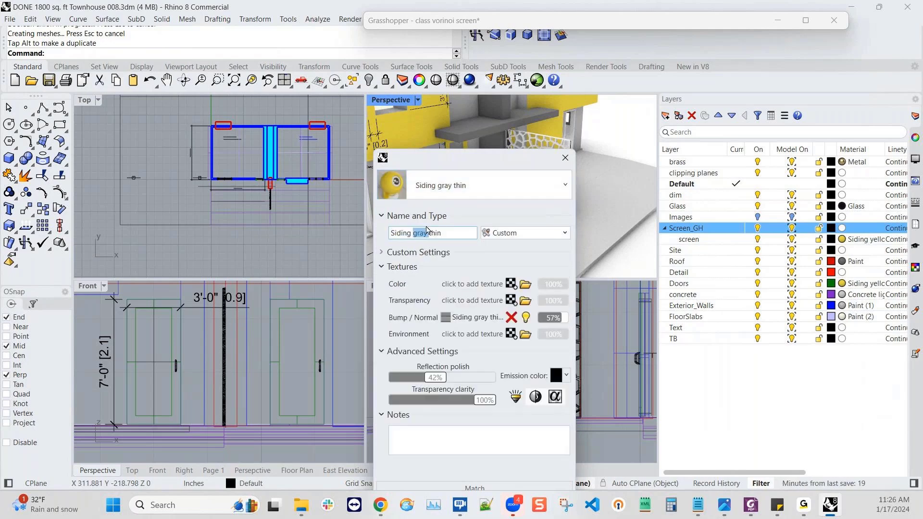
key(BackSpace)
drag(423, 232, 390, 231)
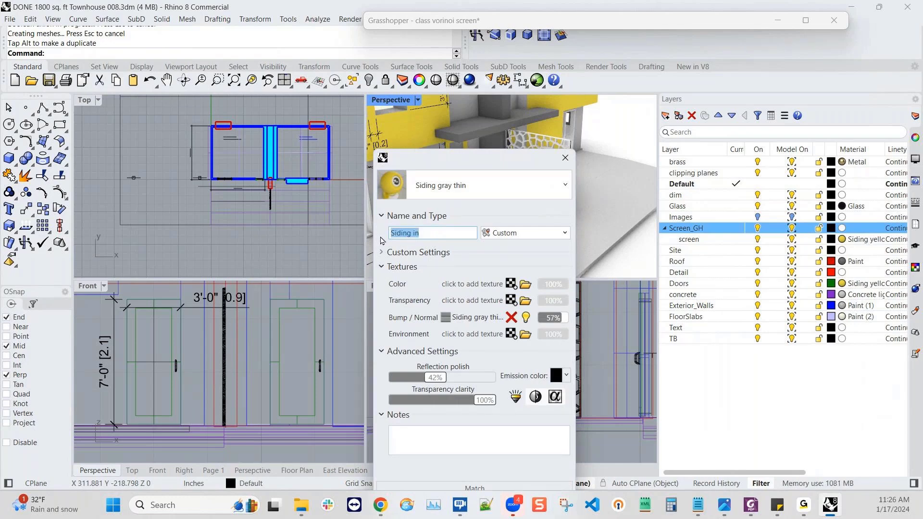
text(yellow pai)
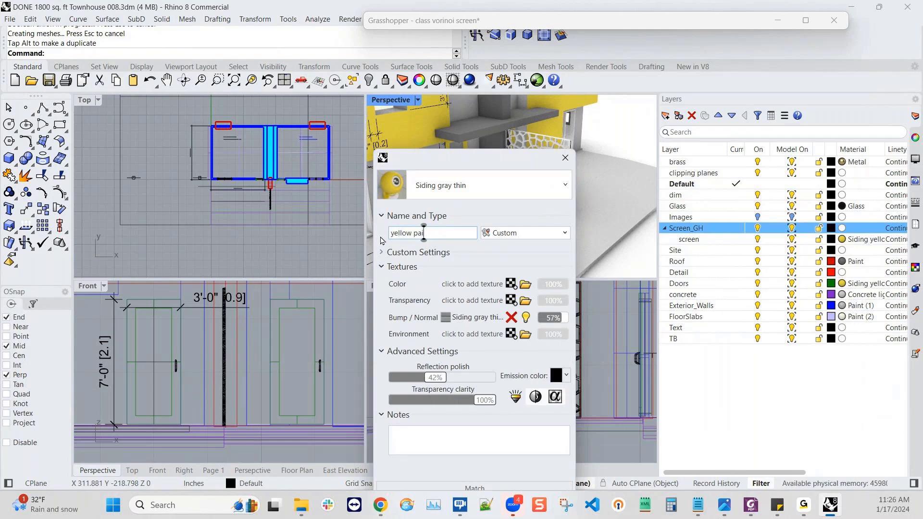
text(nt)
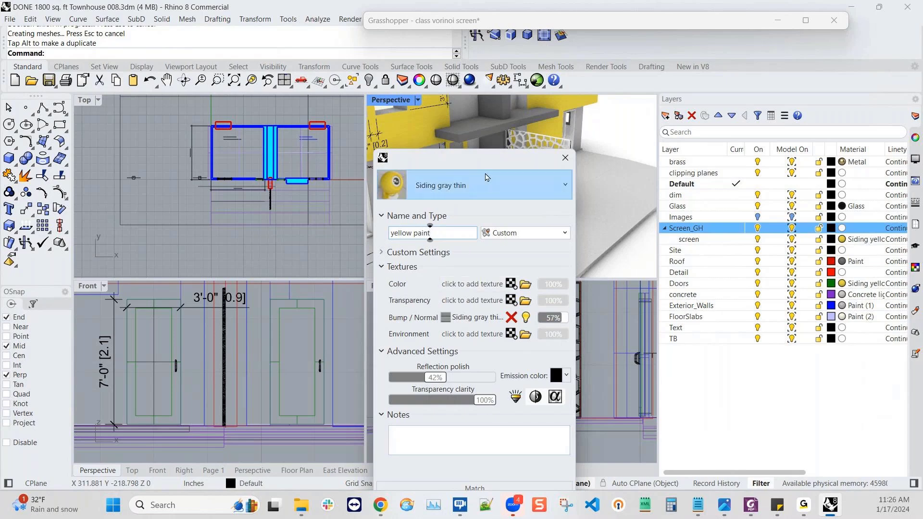
drag(487, 160, 504, 98)
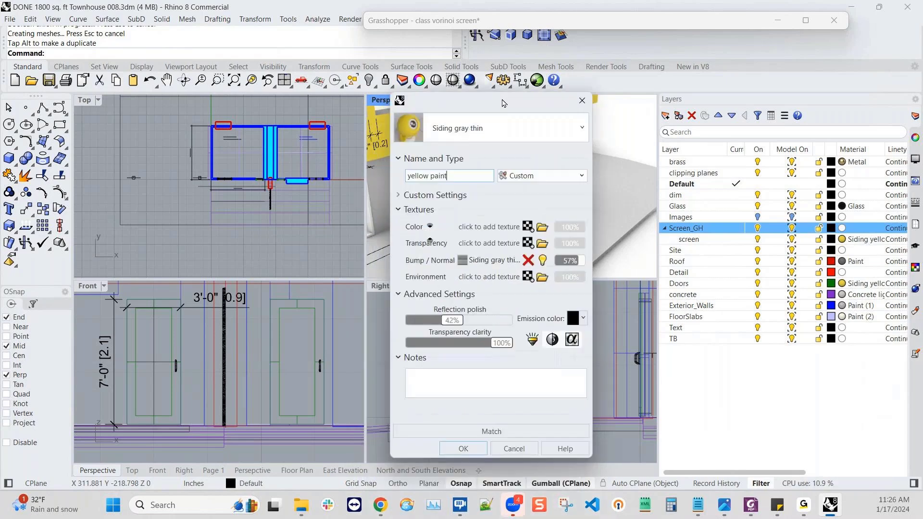
click(454, 443)
- Turn off the screen sublayer's model visibility and move the Voronoi polysurface from Screen_GH to that sublayer
scroll(526, 172, up, 5)
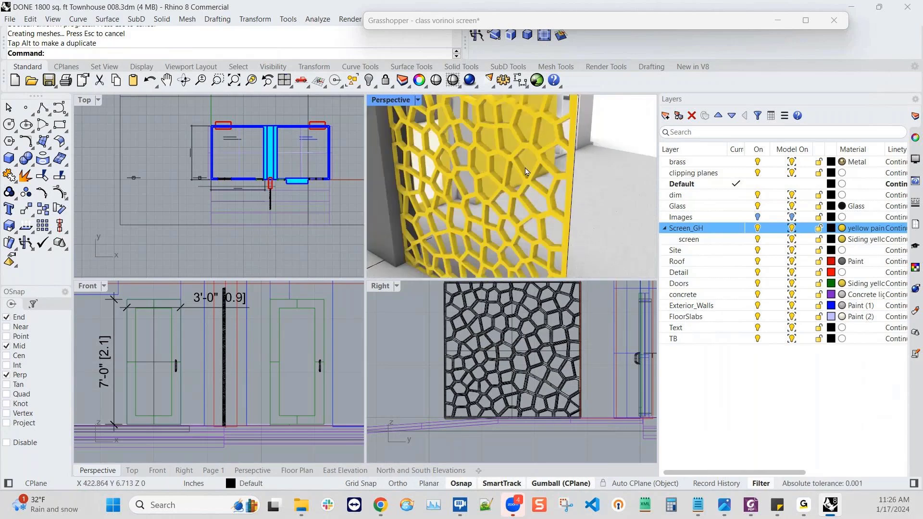
scroll(527, 171, down, 5)
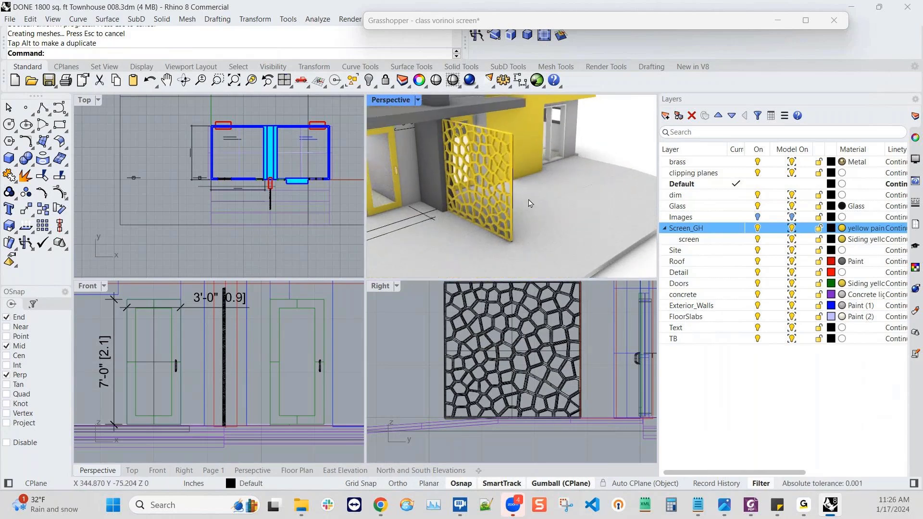
scroll(524, 194, up, 3)
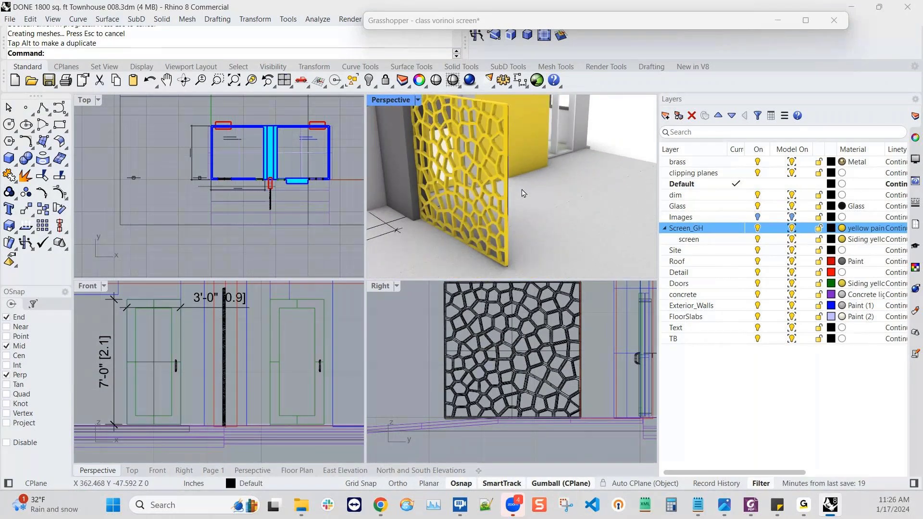
scroll(524, 193, down, 3)
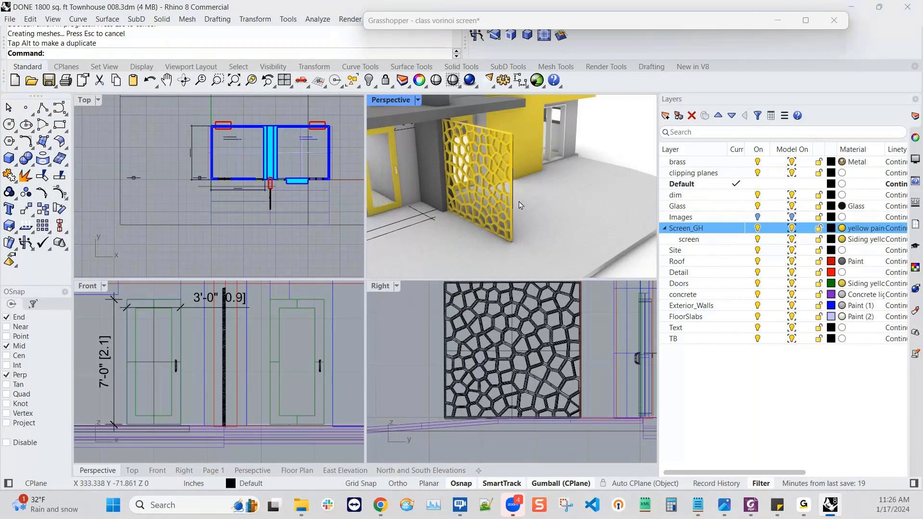
scroll(520, 205, down, 8)
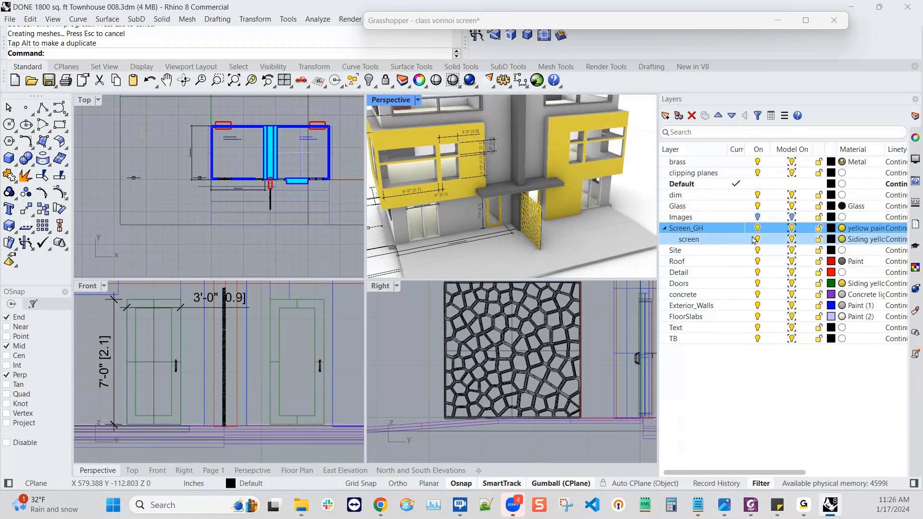
click(795, 242)
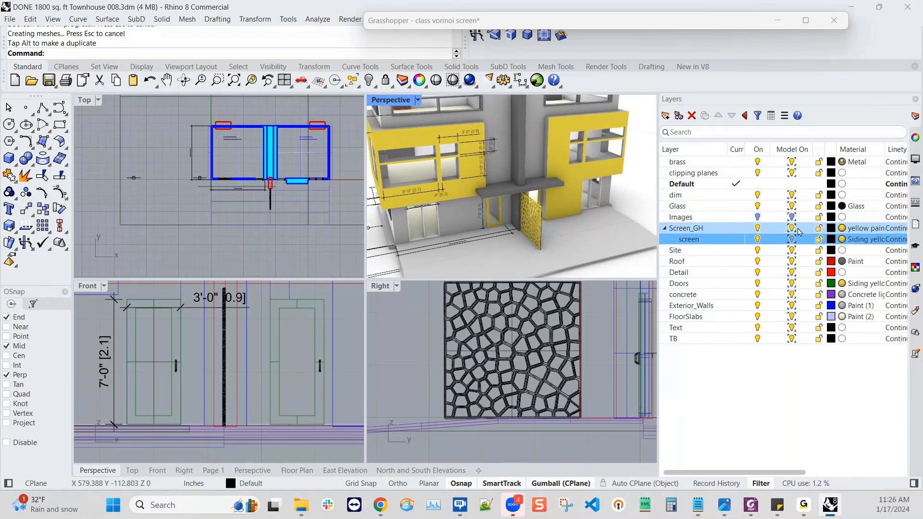
right_click(699, 231)
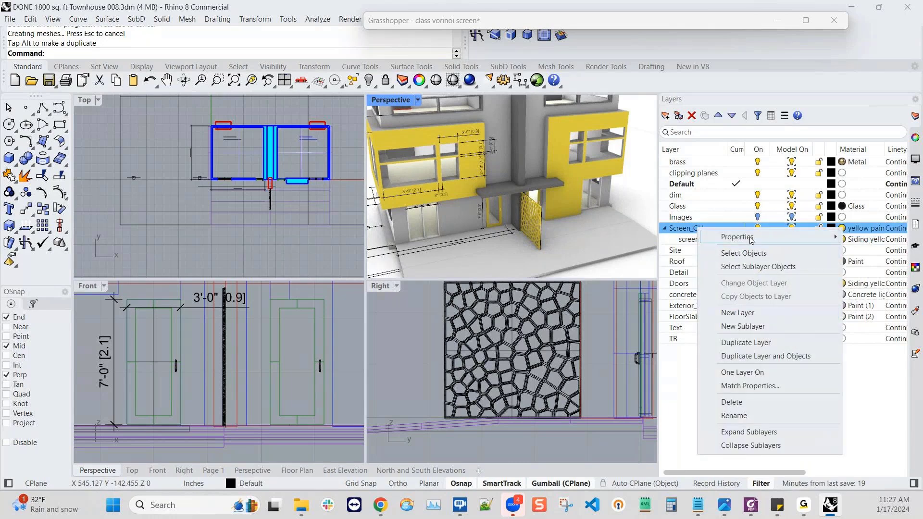
click(736, 252)
click(303, 485)
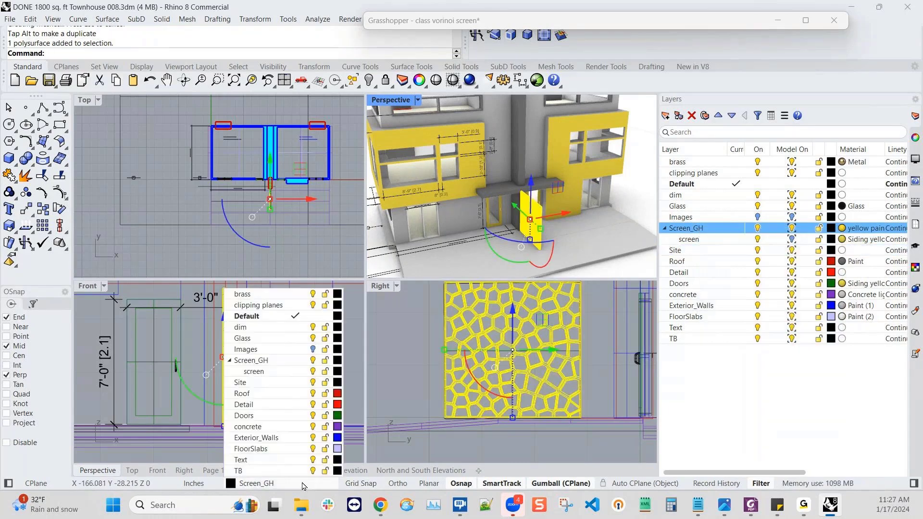
click(253, 371)
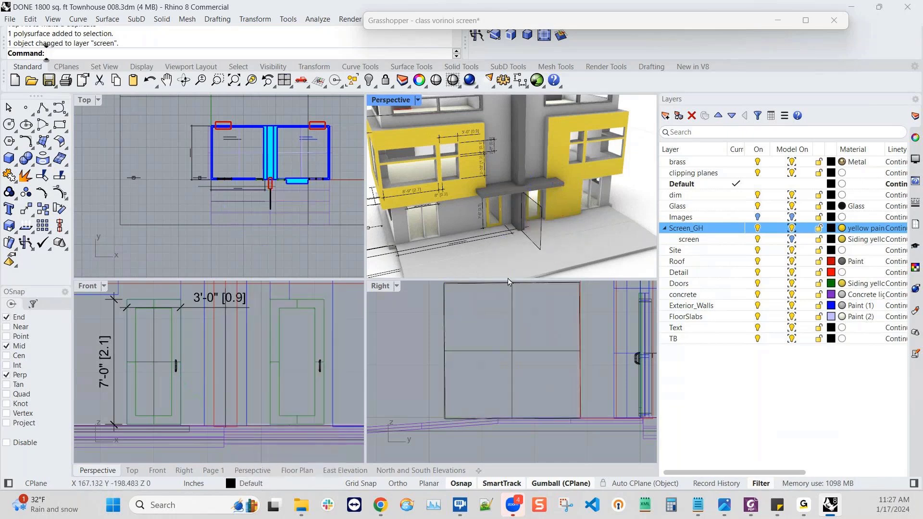
right_drag(525, 263, 568, 223)
- Restore the Grasshopper window and close the class vorinoi screen definition
click(630, 22)
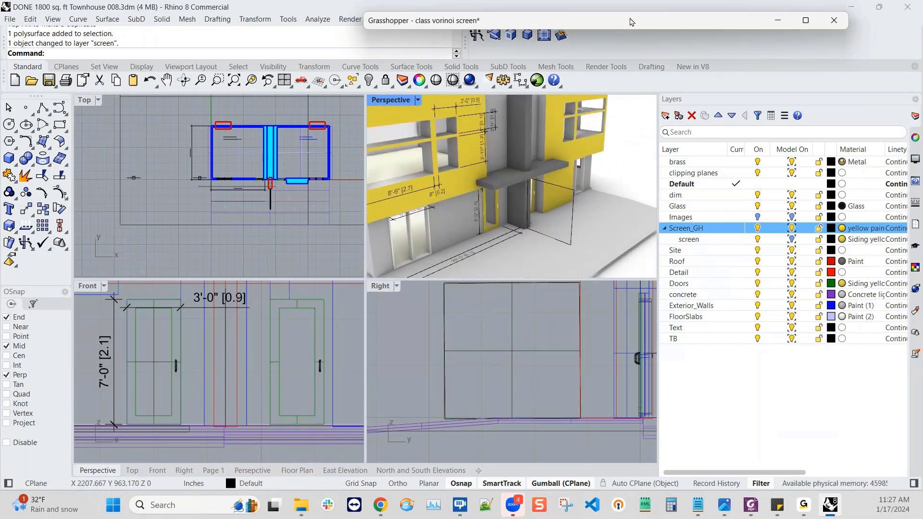
double_click(670, 26)
right_drag(586, 281, 692, 208)
scroll(649, 236, down, 2)
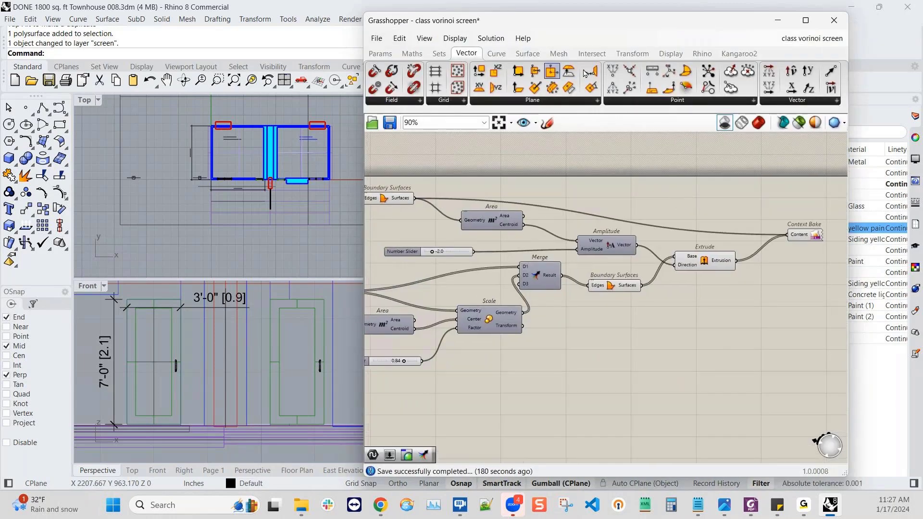
click(377, 39)
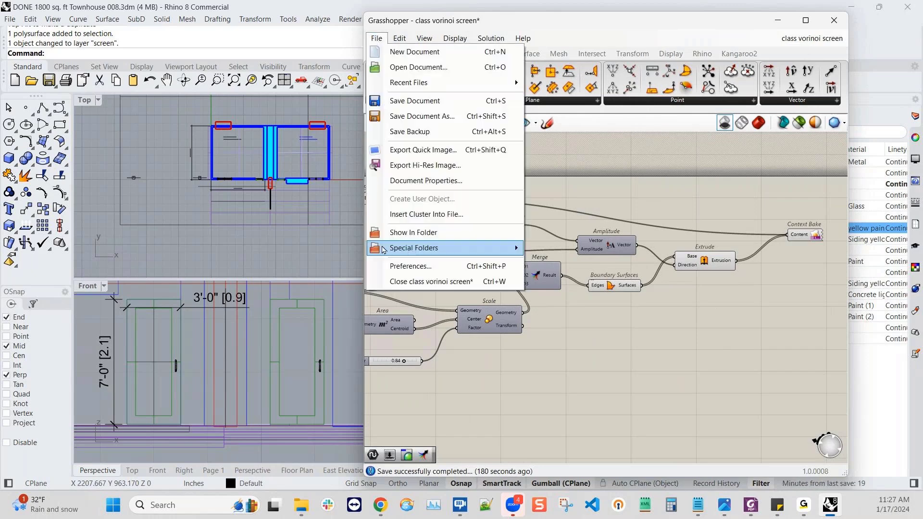
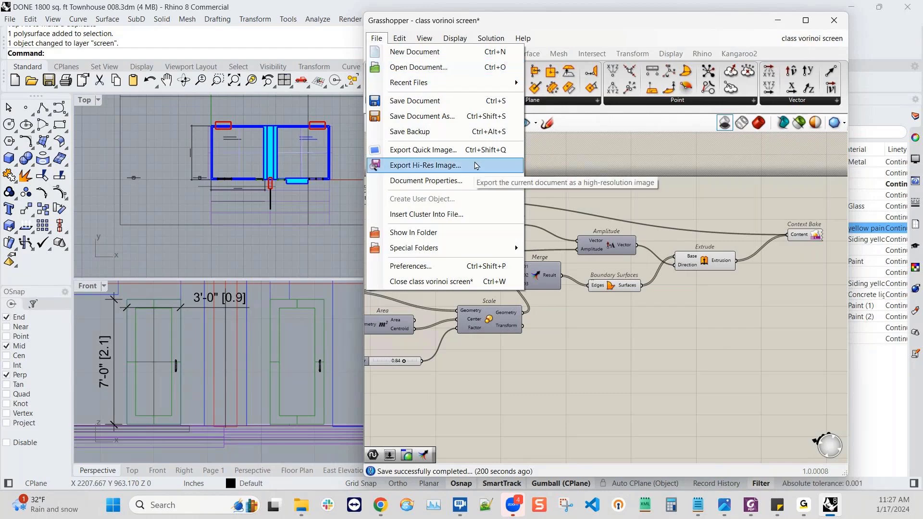
click(419, 30)
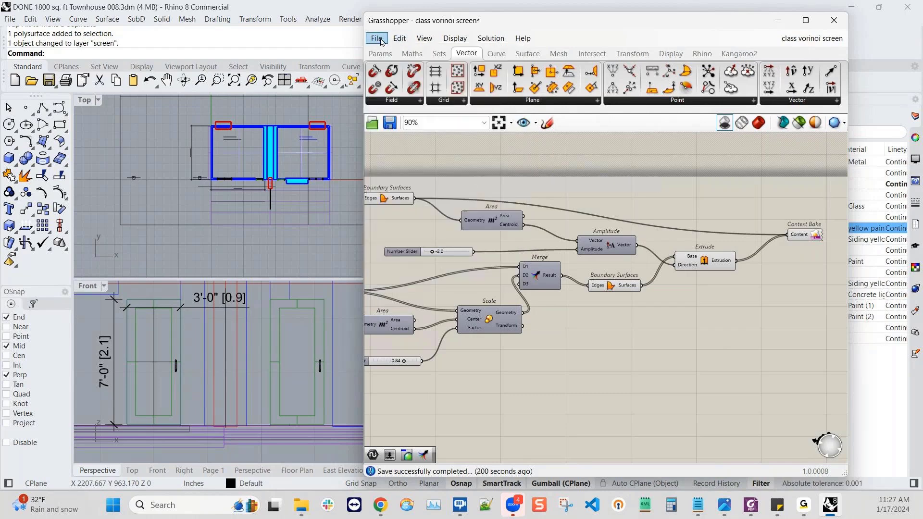
click(378, 38)
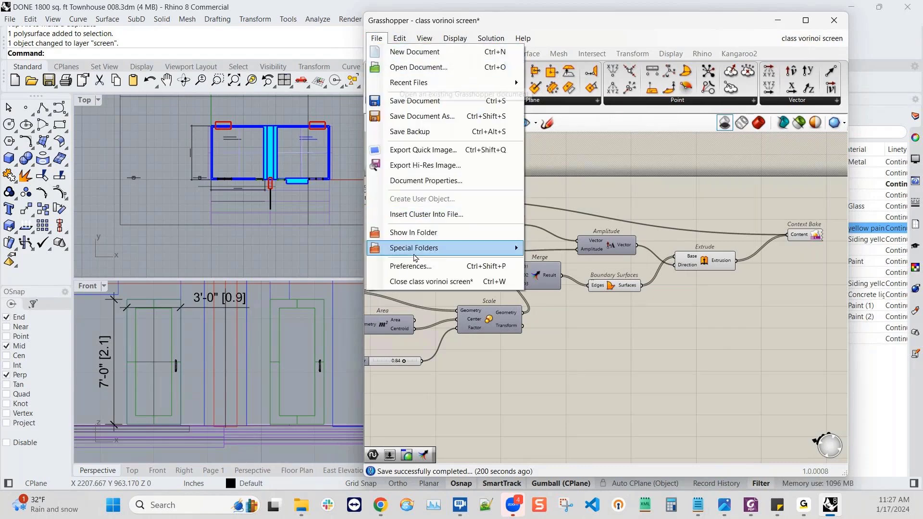
click(434, 282)
click(572, 282)
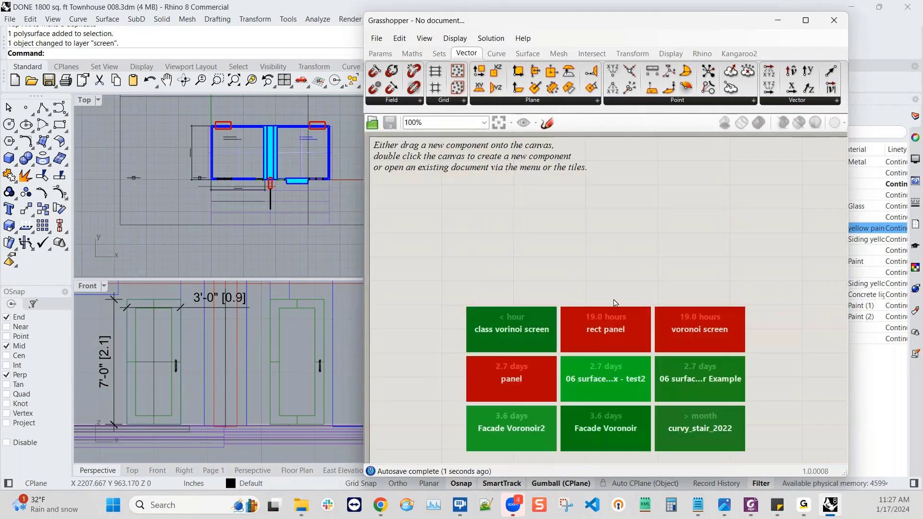
- Open the rect panel.gh definition from the 2024 GS January folder and look over its first components
click(373, 123)
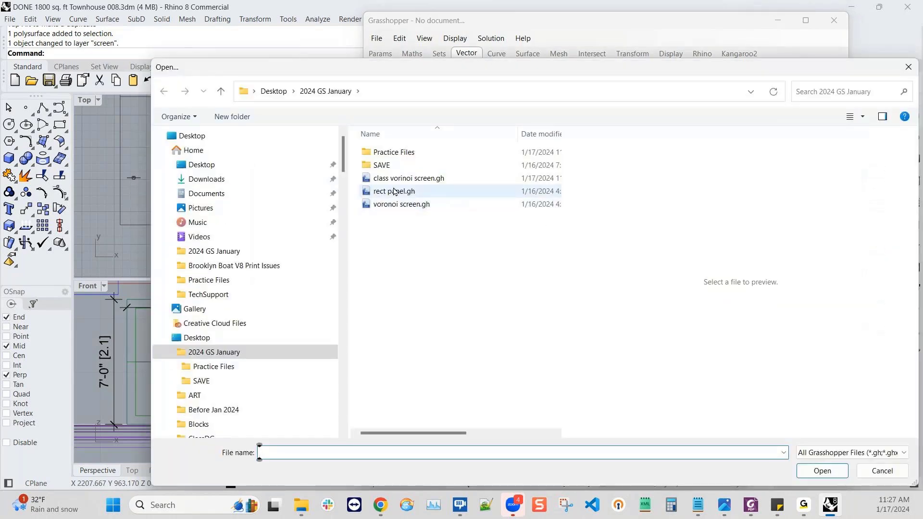
double_click(389, 191)
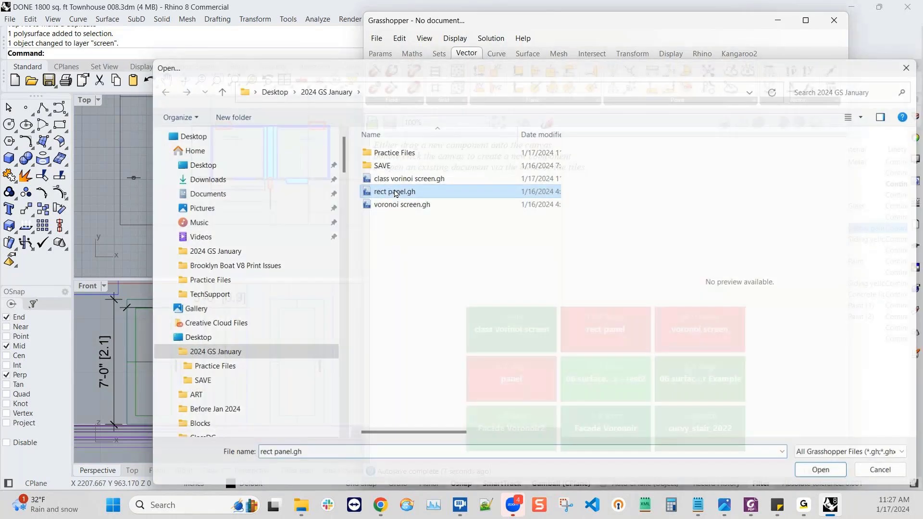
scroll(446, 203, up, 2)
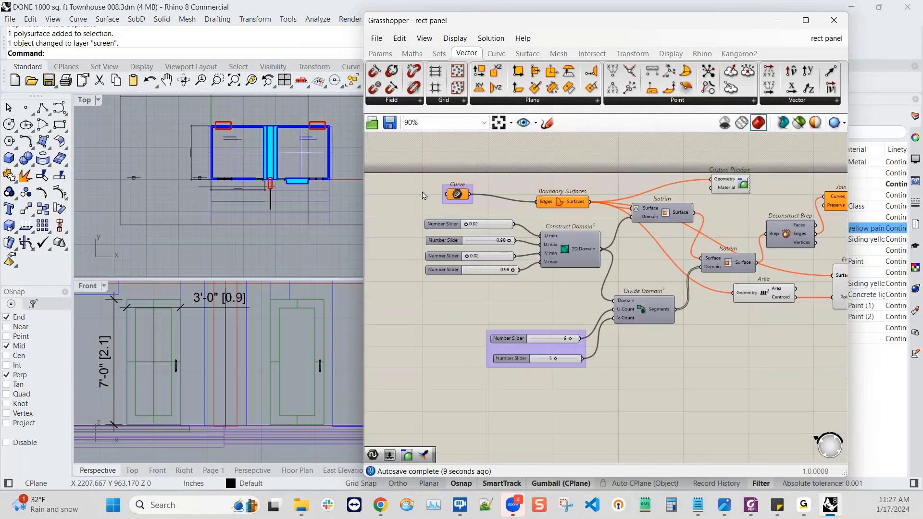
scroll(446, 203, up, 2)
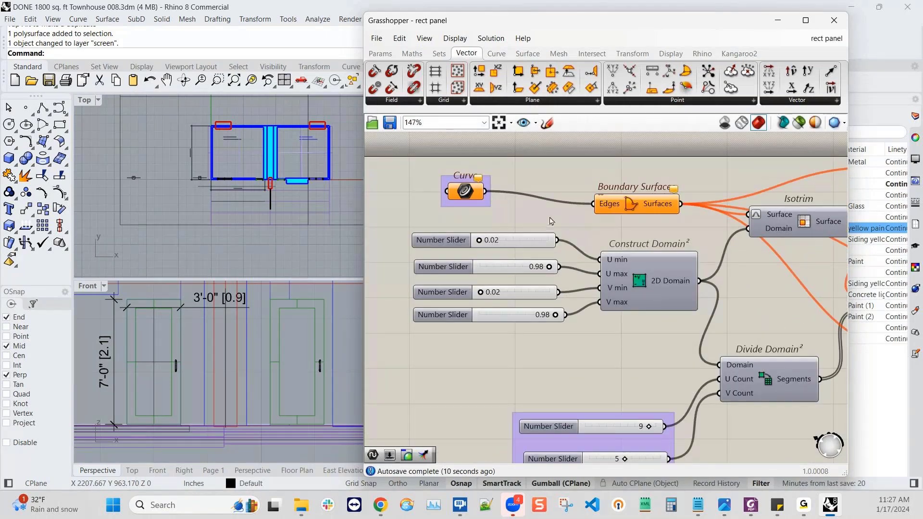
scroll(314, 186, down, 2)
right_drag(734, 231, 654, 231)
scroll(654, 232, down, 2)
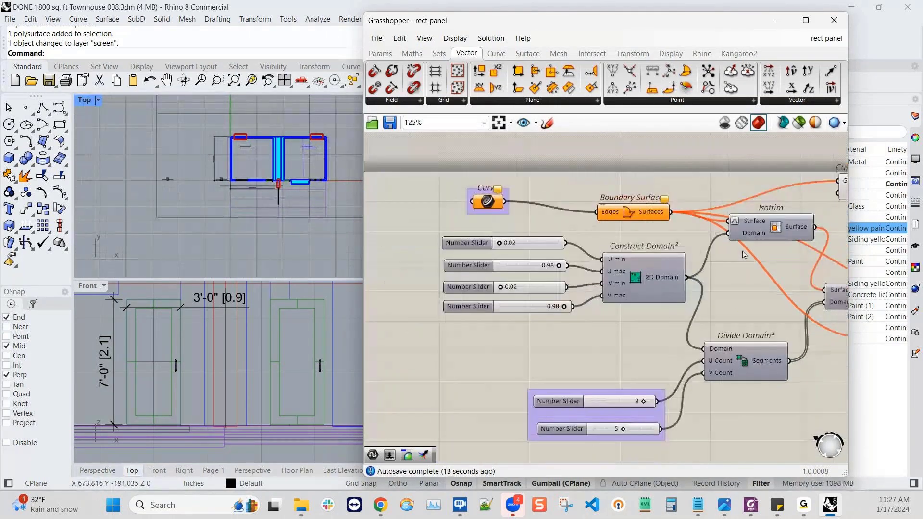
- Move the first Isotrim component slightly lower on the canvas
click(770, 284)
drag(770, 283, 767, 264)
scroll(263, 327, down, 3)
scroll(282, 306, down, 2)
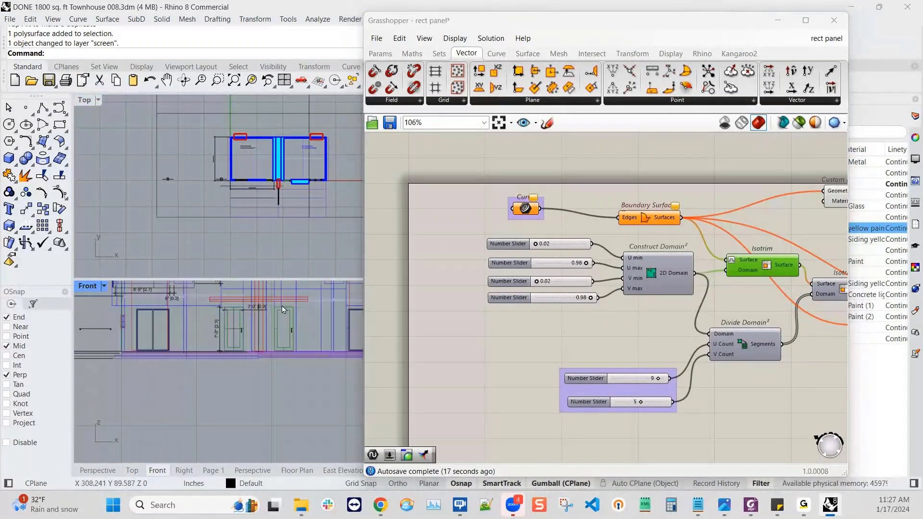
- Show the maximized Perspective view in Rhino and set the upright rectangle beside the entrance as the Curve parameter's single curve
right_drag(287, 300, 84, 409)
scroll(237, 300, down, 3)
right_drag(202, 315, 335, 330)
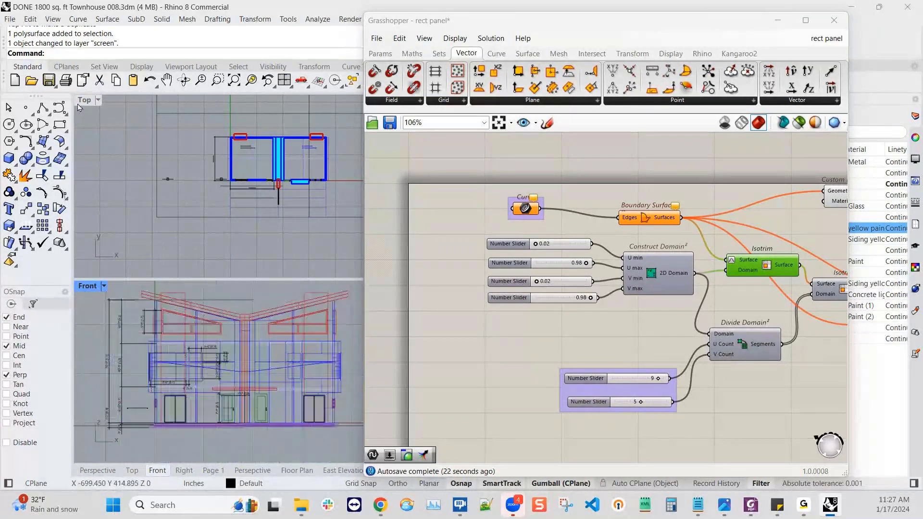
double_click(85, 288)
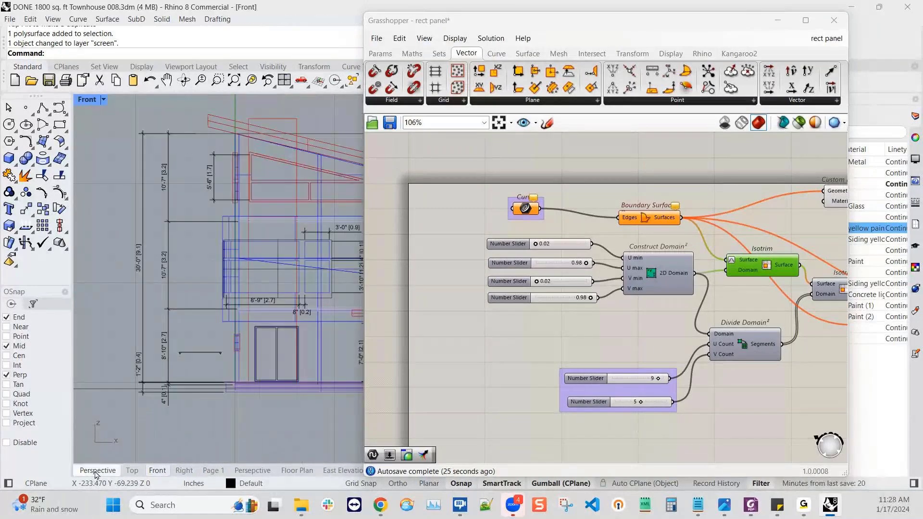
click(96, 471)
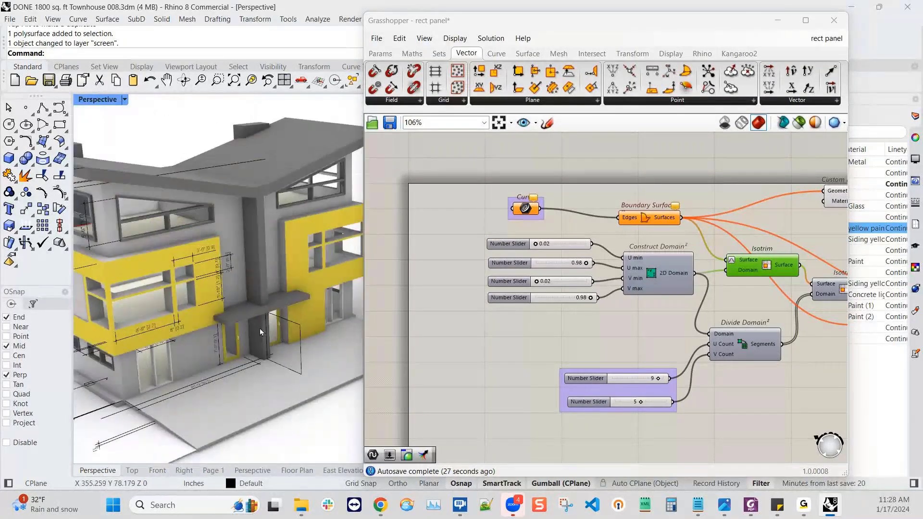
scroll(259, 328, up, 5)
click(302, 337)
click(380, 349)
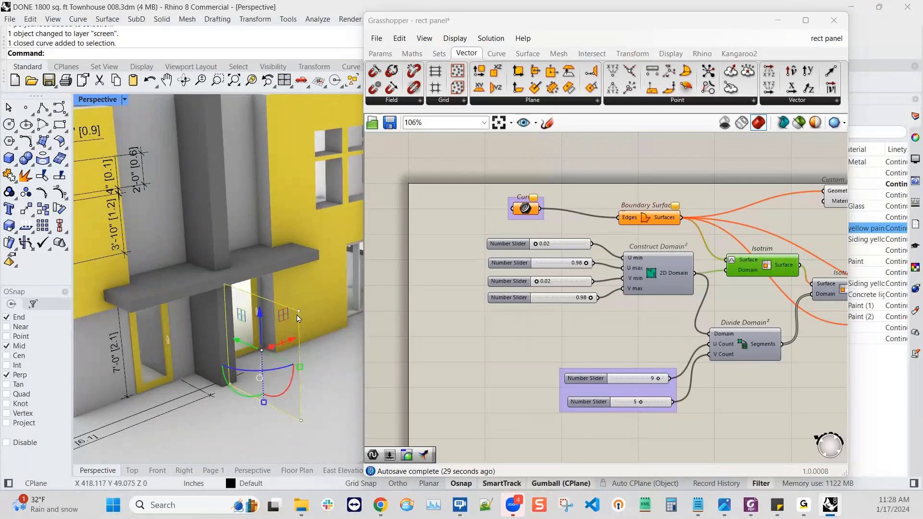
scroll(297, 317, up, 3)
right_click(527, 206)
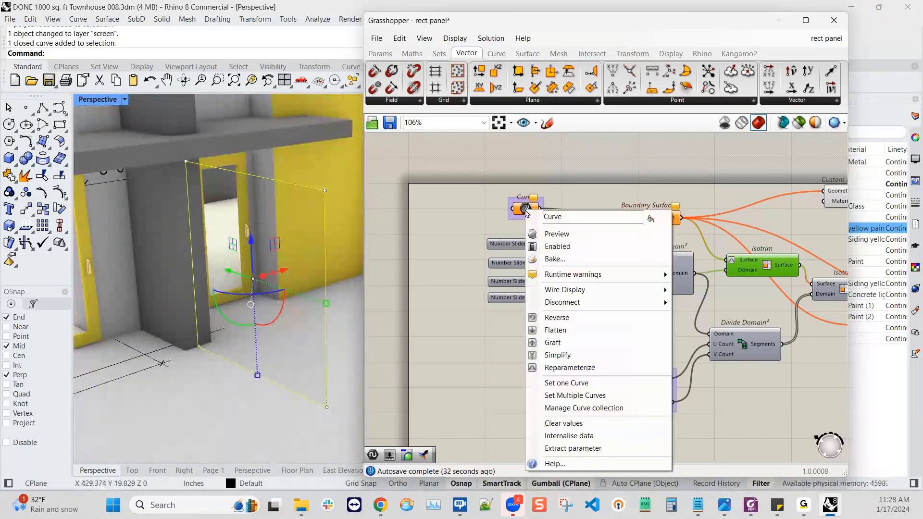
click(568, 382)
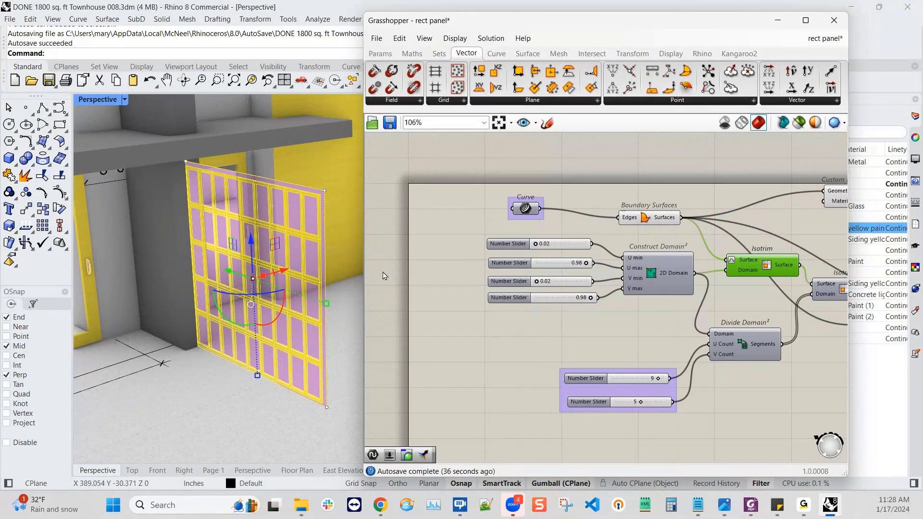
- Deselect the rectangle and set the Divide Domain² U Count to 7 and V Count to 6
click(385, 276)
right_drag(236, 303, 217, 309)
scroll(290, 295, up, 3)
key(Escape)
scroll(310, 301, down, 3)
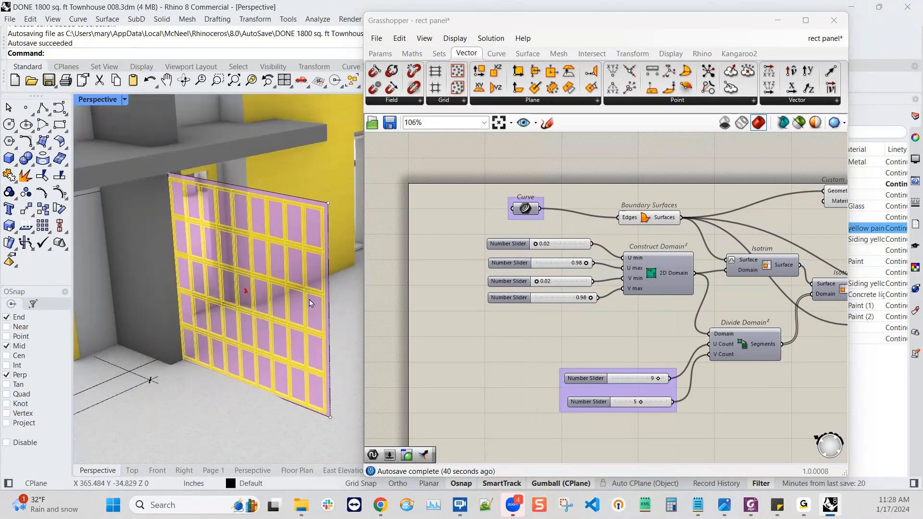
drag(660, 380, 647, 404)
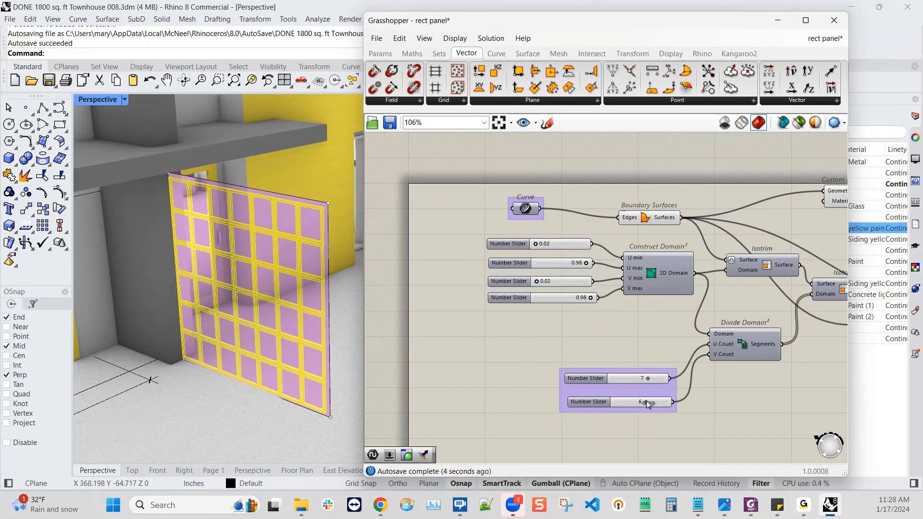
- Set the Scale component's Factor slider to 0.66 to widen the panel frames
scroll(263, 267, down, 4)
shift+right_drag(273, 300, 268, 347)
right_drag(711, 324, 647, 304)
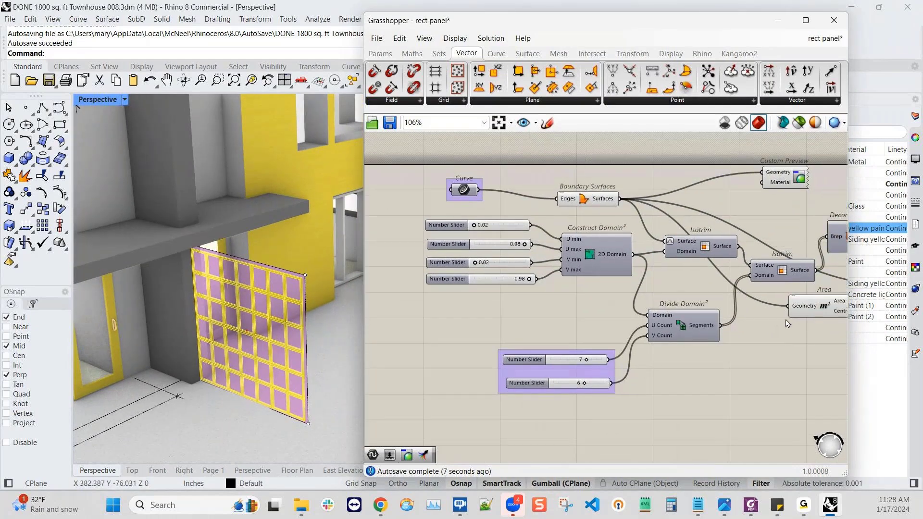
scroll(788, 322, down, 2)
right_drag(793, 312, 565, 323)
scroll(699, 285, up, 2)
right_drag(715, 292, 575, 318)
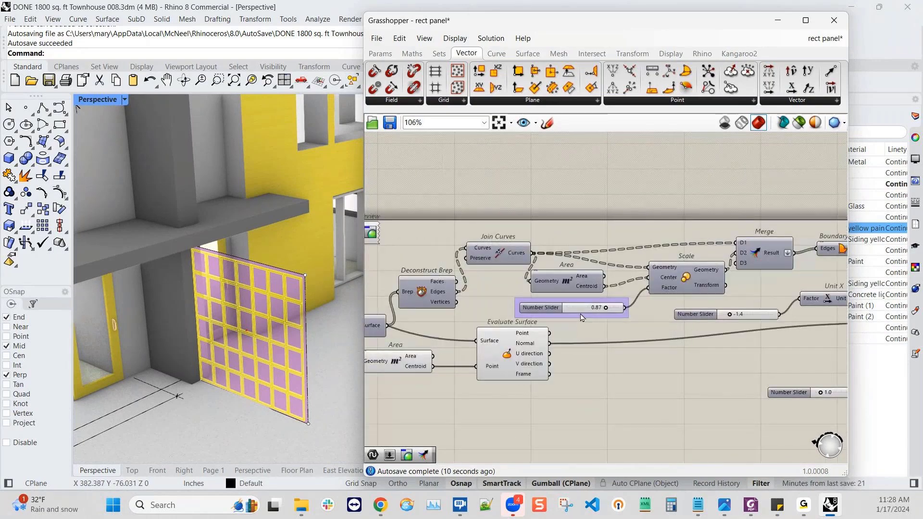
scroll(584, 317, up, 3)
right_drag(663, 304, 558, 292)
scroll(510, 294, up, 2)
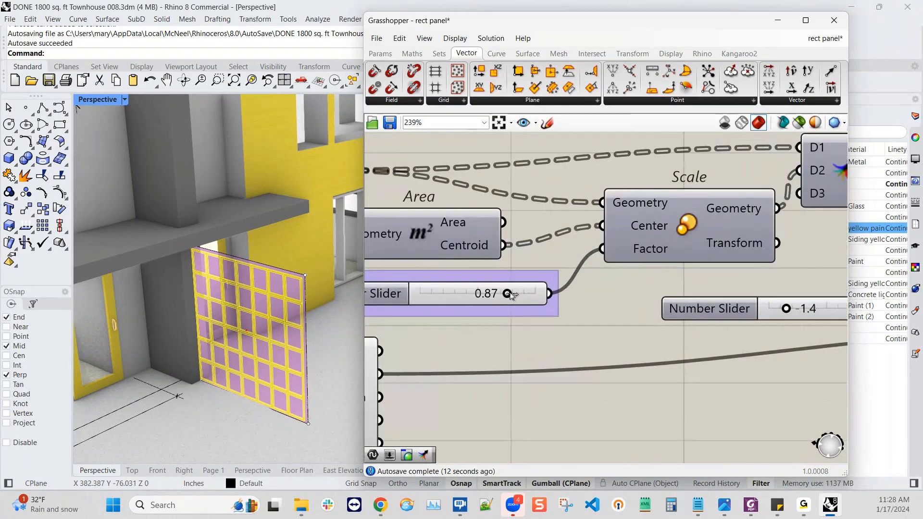
drag(509, 299, 481, 297)
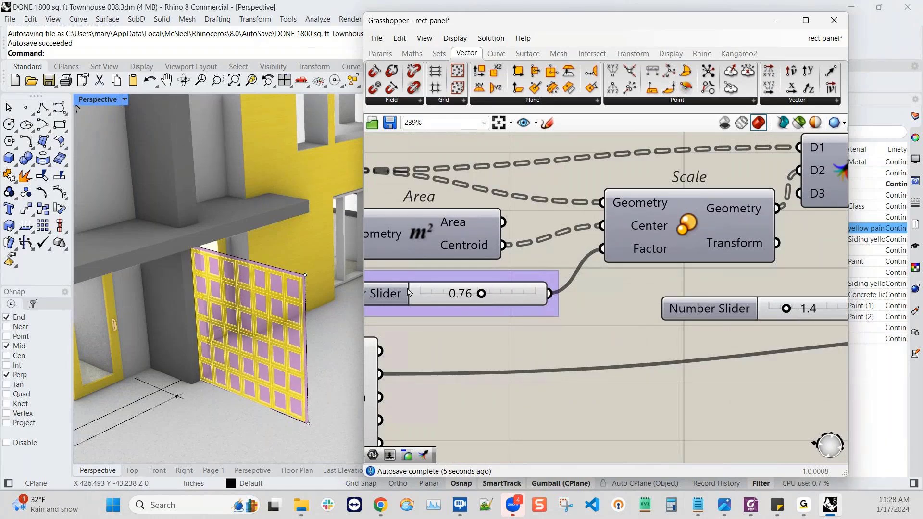
drag(484, 296, 461, 297)
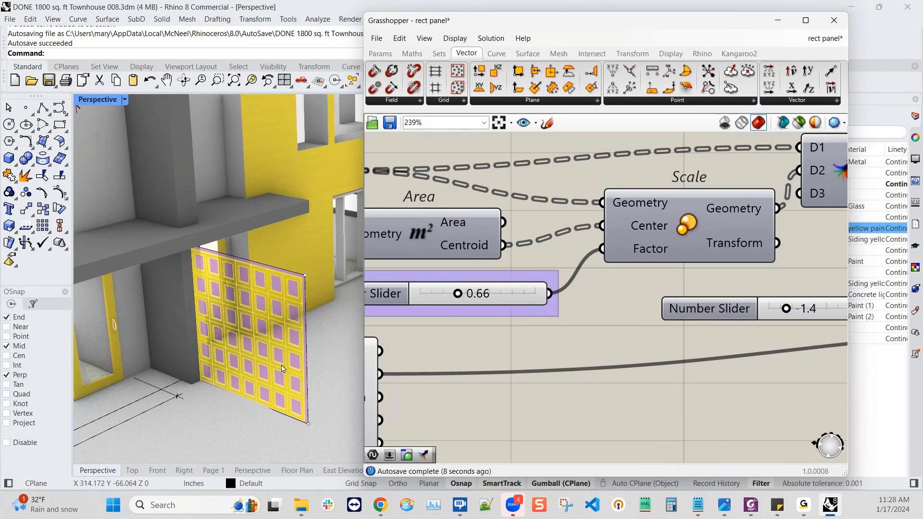
- Set the number slider feeding the Unit X factor to -1.1
scroll(647, 276, down, 2)
right_drag(782, 266, 622, 289)
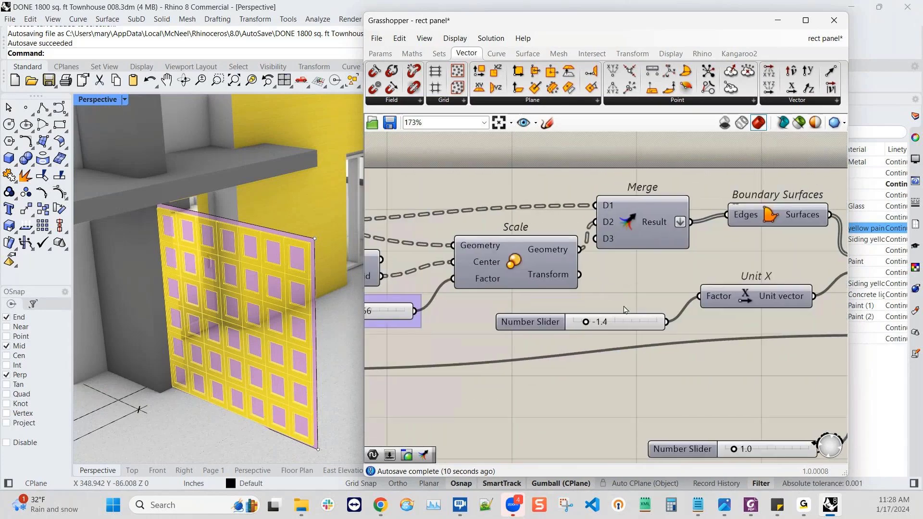
scroll(711, 303, down, 3)
right_drag(710, 306, 583, 276)
scroll(590, 293, up, 3)
scroll(607, 287, down, 1)
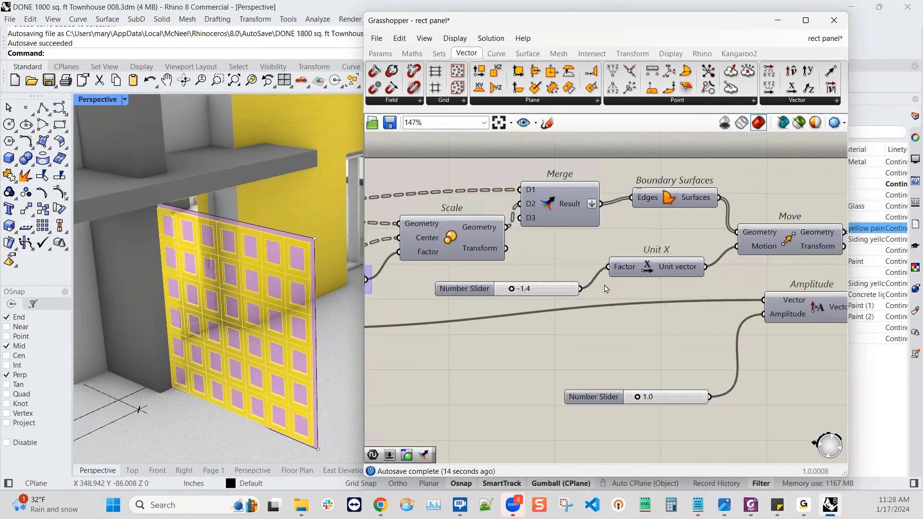
right_drag(660, 284, 616, 297)
right_drag(317, 367, 298, 367)
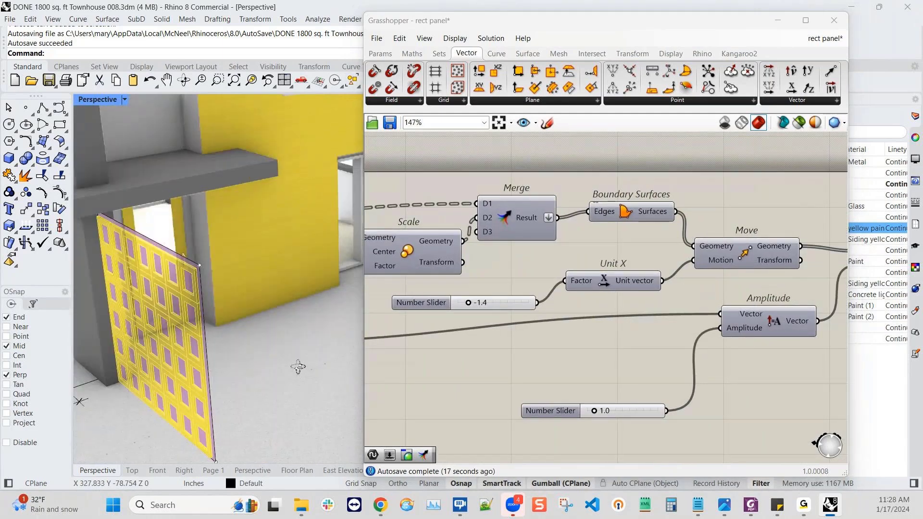
shift+right_drag(243, 270, 317, 261)
right_drag(302, 295, 285, 290)
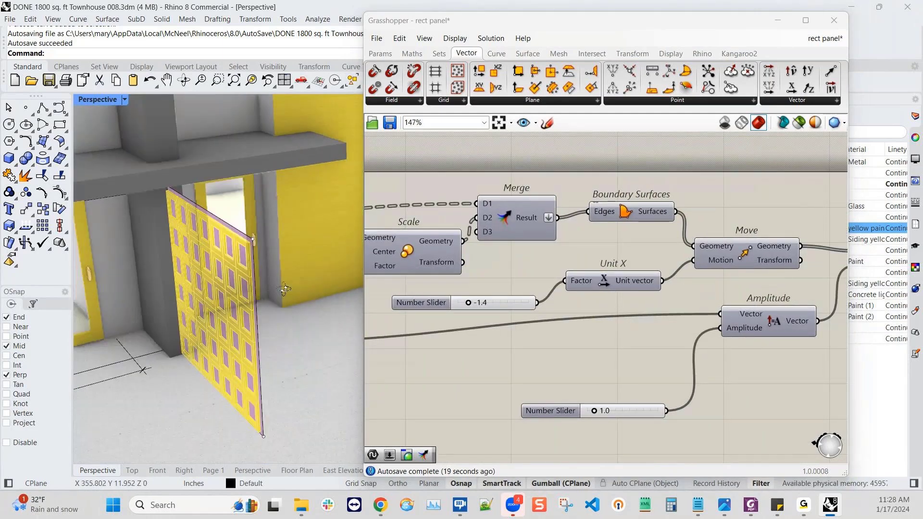
mouse_move(472, 305)
mouse_down()
mouse_move(451, 304)
mouse_move(477, 304)
mouse_up()
- Set the Amplitude slider that controls the panel extrusion to 3.4
scroll(699, 296, down, 3)
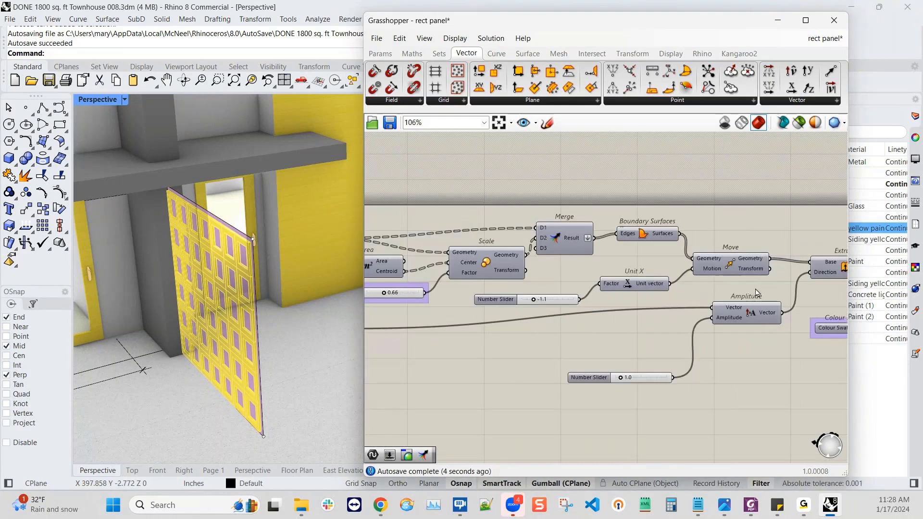
right_drag(756, 293, 668, 270)
scroll(572, 356, up, 3)
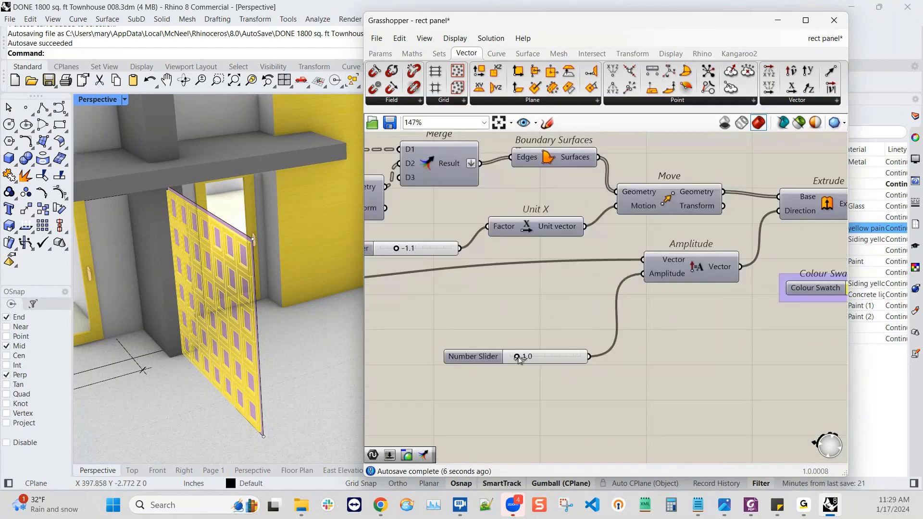
drag(519, 359, 537, 360)
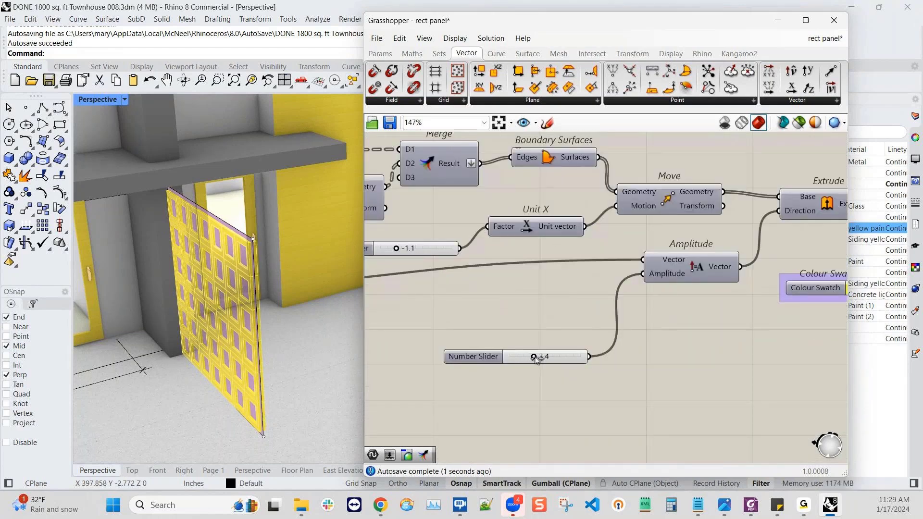
- Change the Colour Swatch feeding the panel's Custom Preview to purple, with hue 264°, saturation 86 and value 93
mouse_move(321, 345)
right_down()
mouse_move(299, 344)
mouse_move(333, 335)
right_up()
scroll(654, 288, down, 1)
right_drag(752, 291, 604, 295)
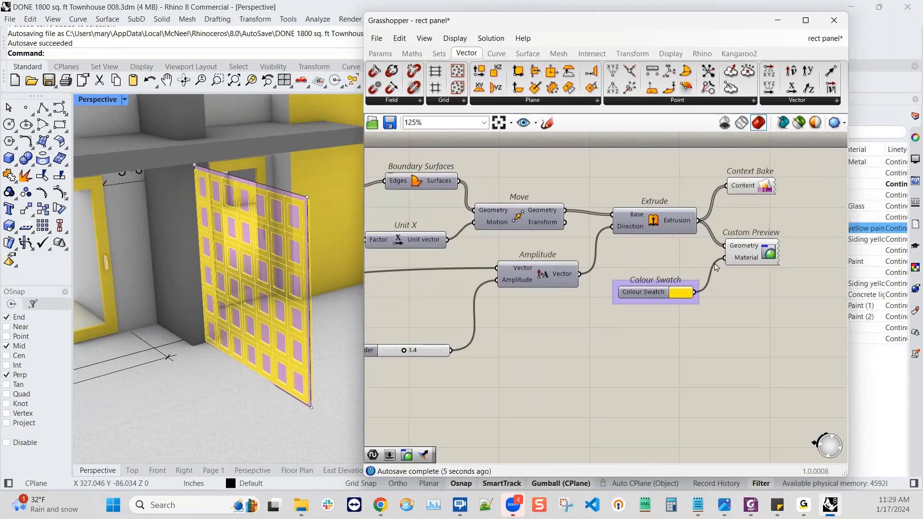
click(683, 294)
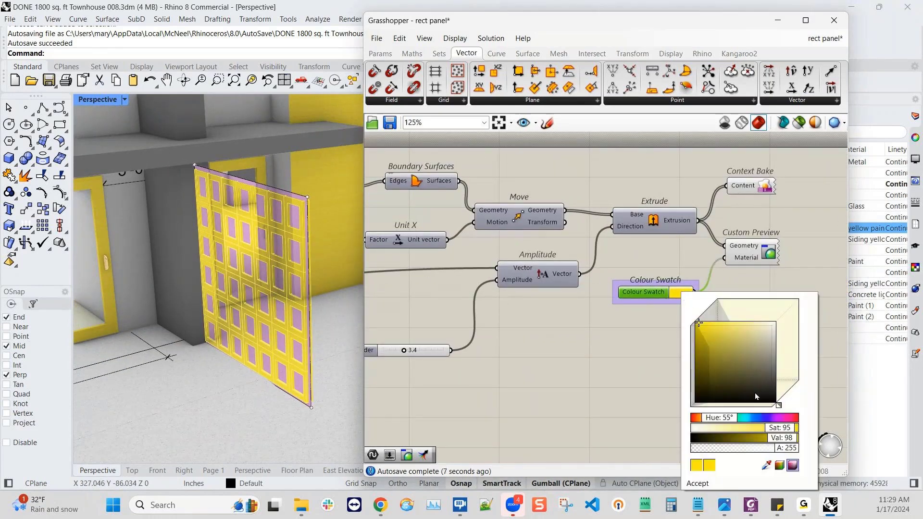
drag(779, 405, 791, 395)
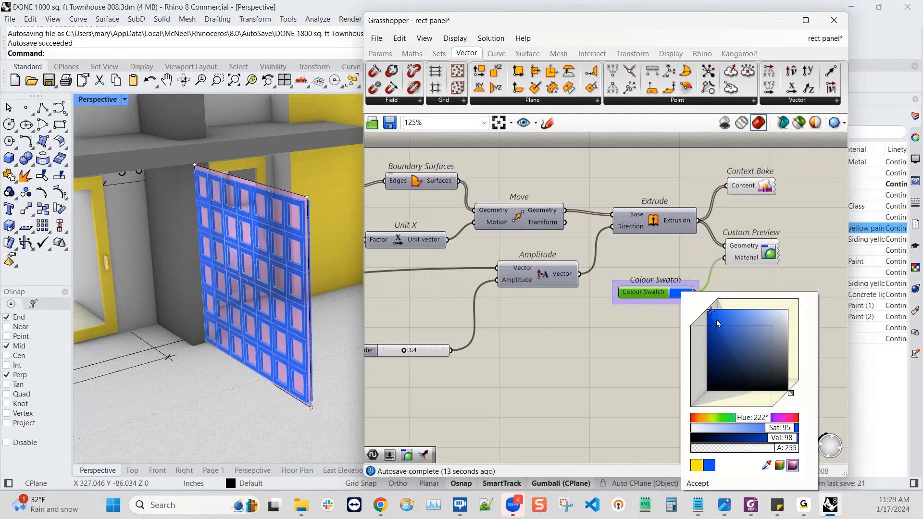
click(718, 316)
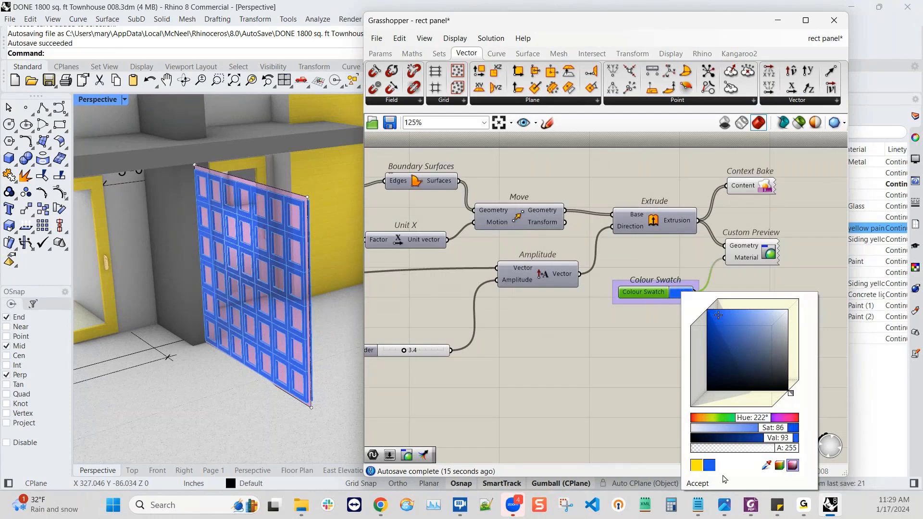
drag(792, 393, 796, 396)
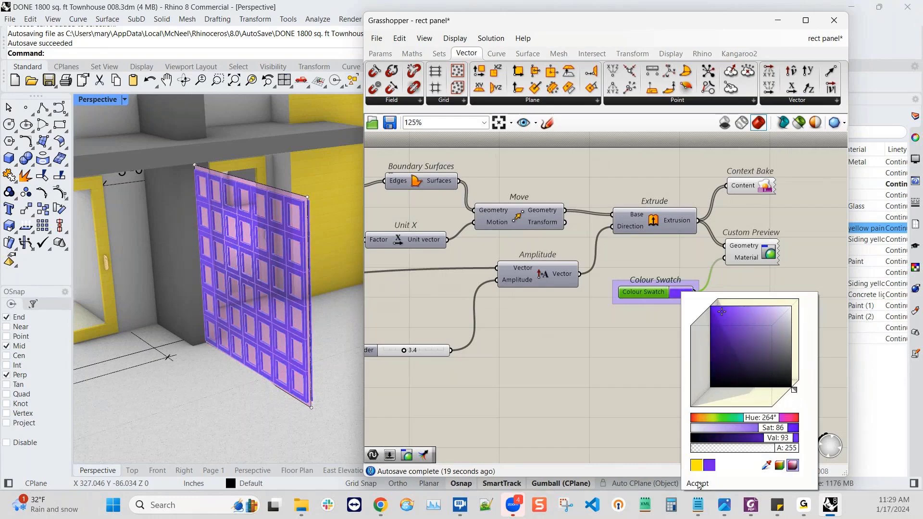
click(698, 484)
click(440, 371)
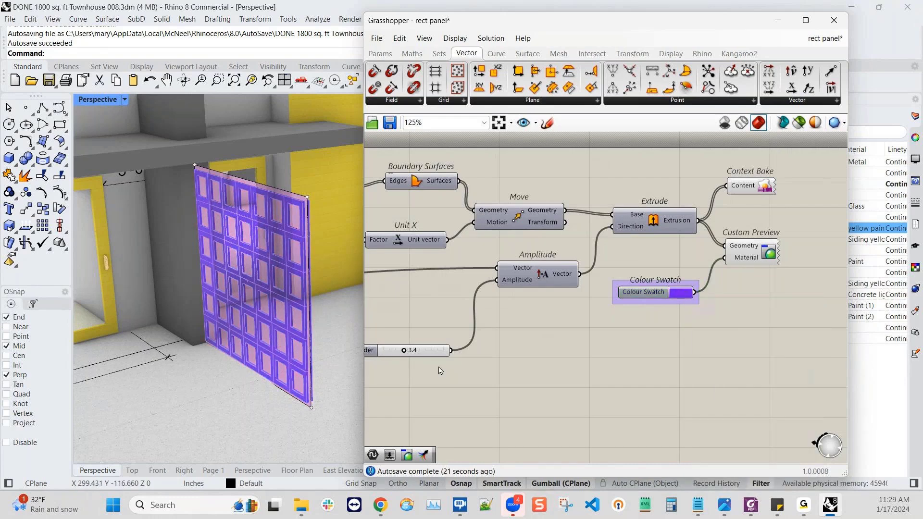
- Bake the extruded rectangular panel from the Context Bake component onto the TB layer
right_drag(467, 367, 484, 366)
right_drag(260, 364, 343, 361)
right_drag(526, 375, 515, 375)
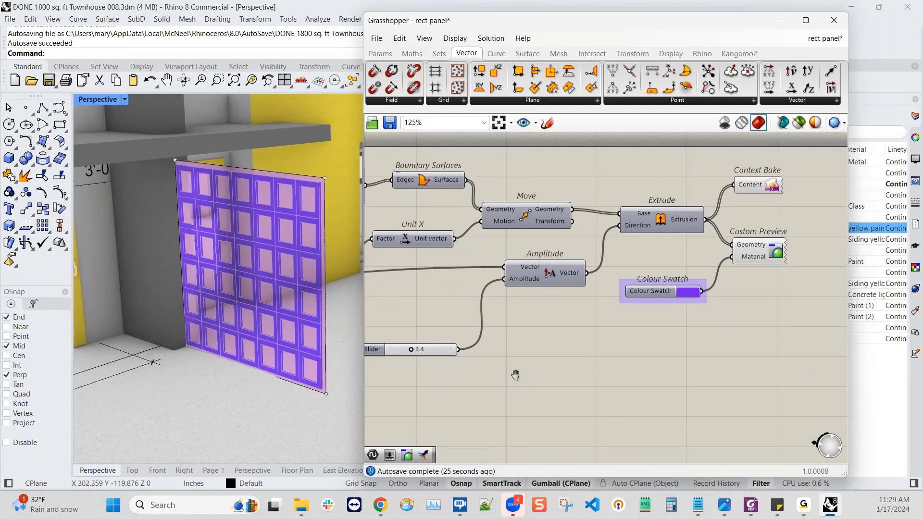
scroll(319, 348, down, 2)
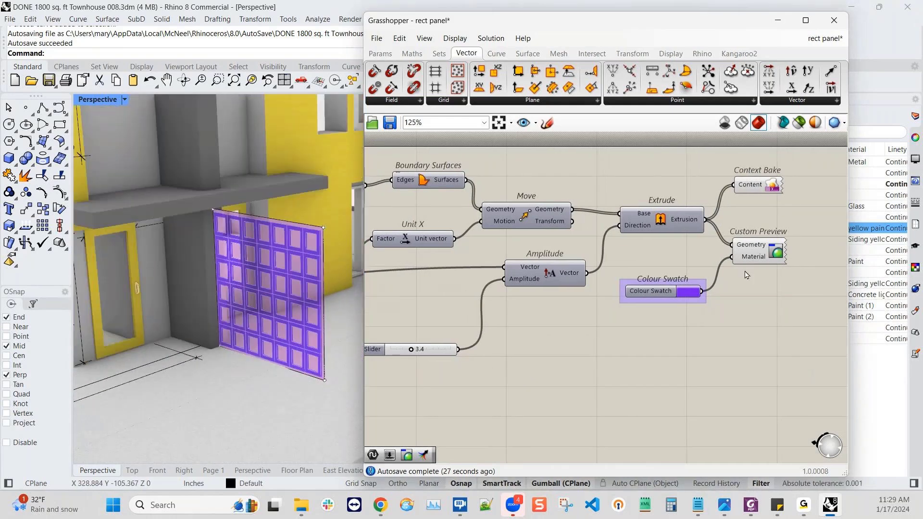
right_click(759, 186)
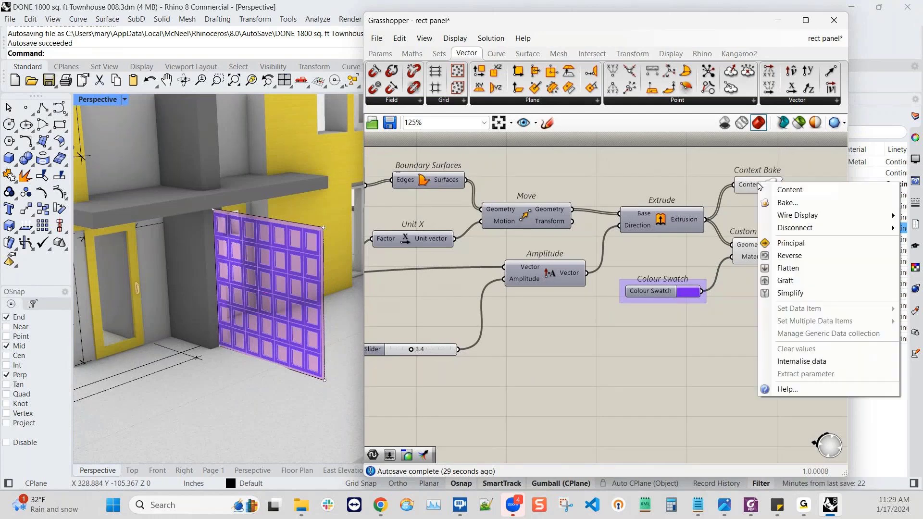
click(793, 206)
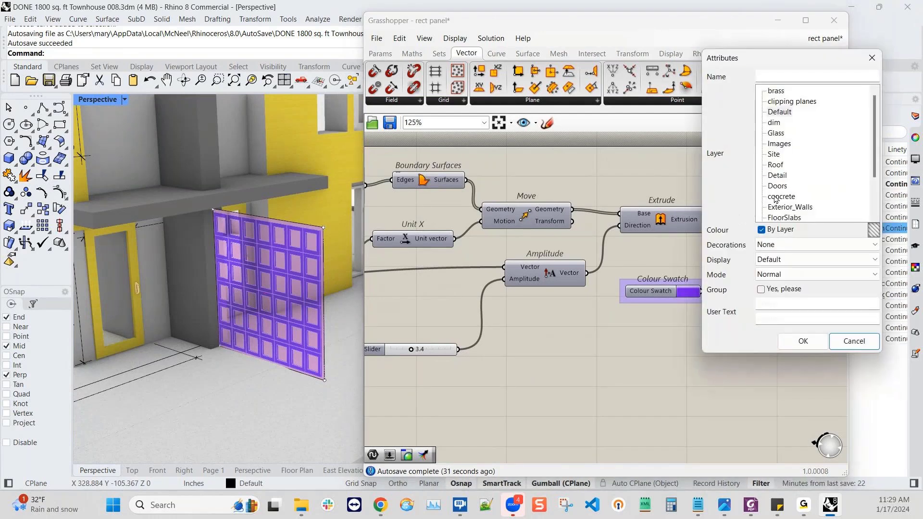
click(786, 198)
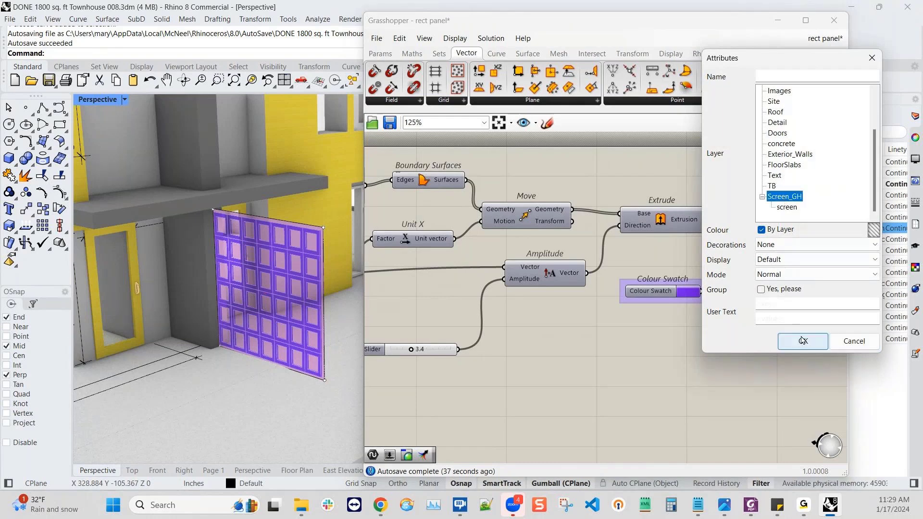
click(773, 186)
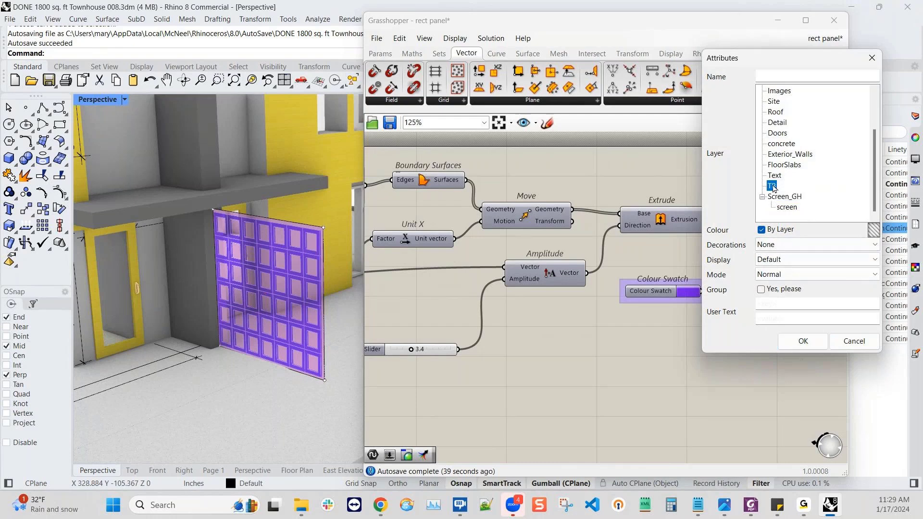
click(801, 344)
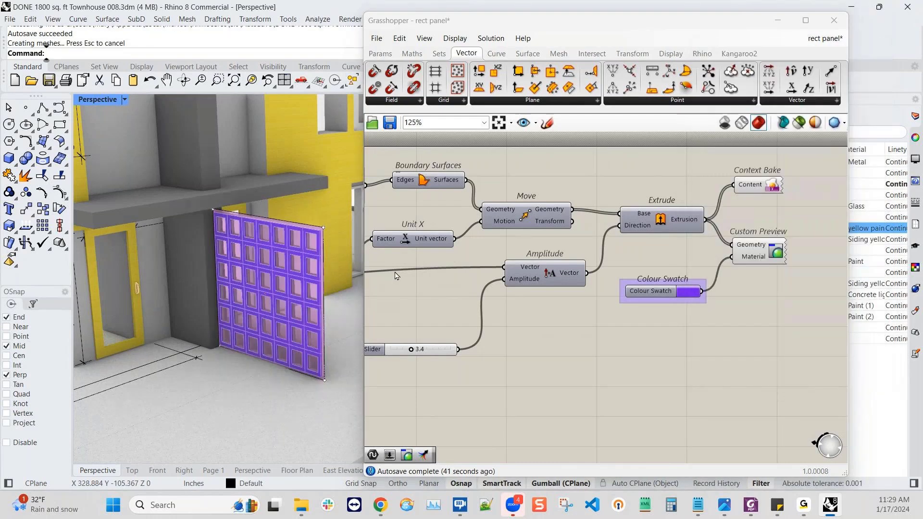
- Turn off the Grasshopper geometry preview and collapse the Grasshopper window to its title bar
scroll(267, 260, up, 2)
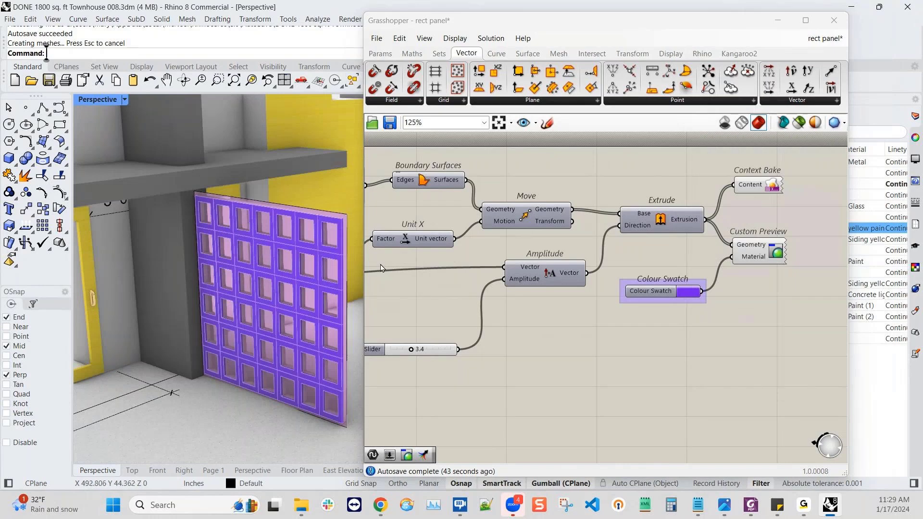
click(725, 122)
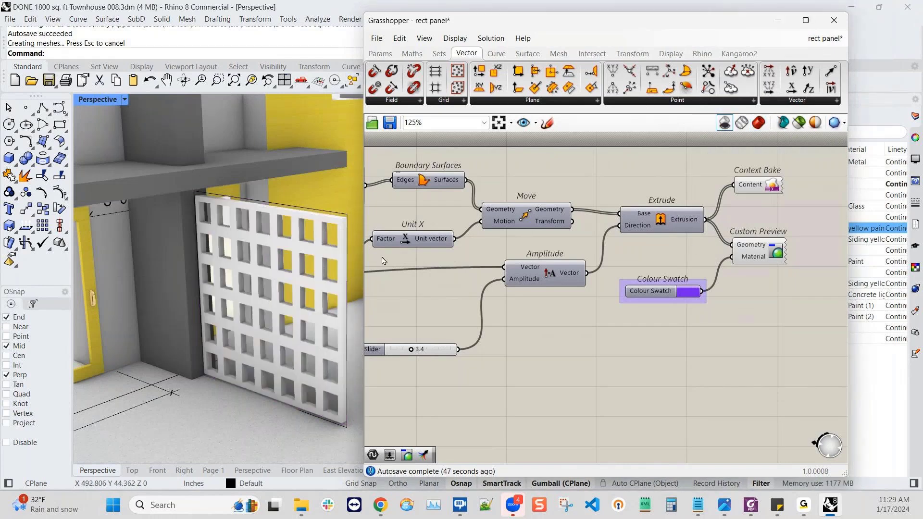
right_drag(279, 267, 324, 267)
right_drag(335, 264, 303, 293)
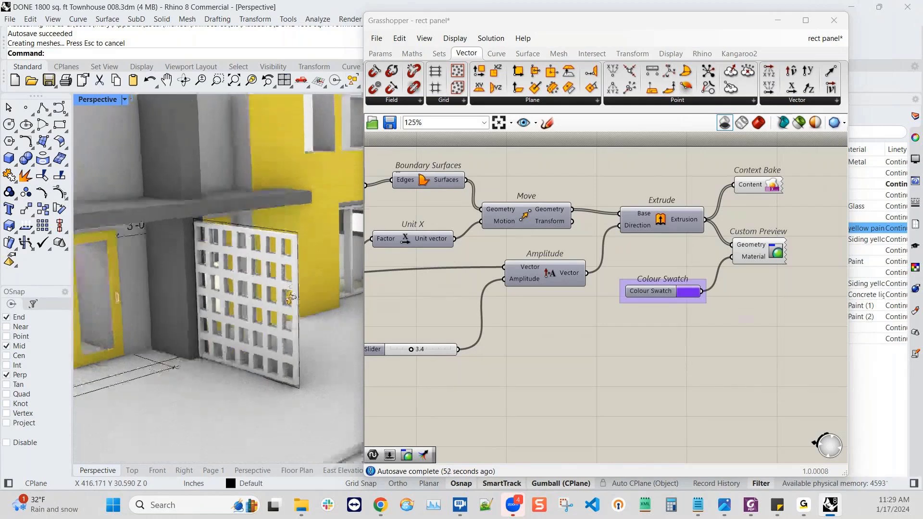
double_click(741, 20)
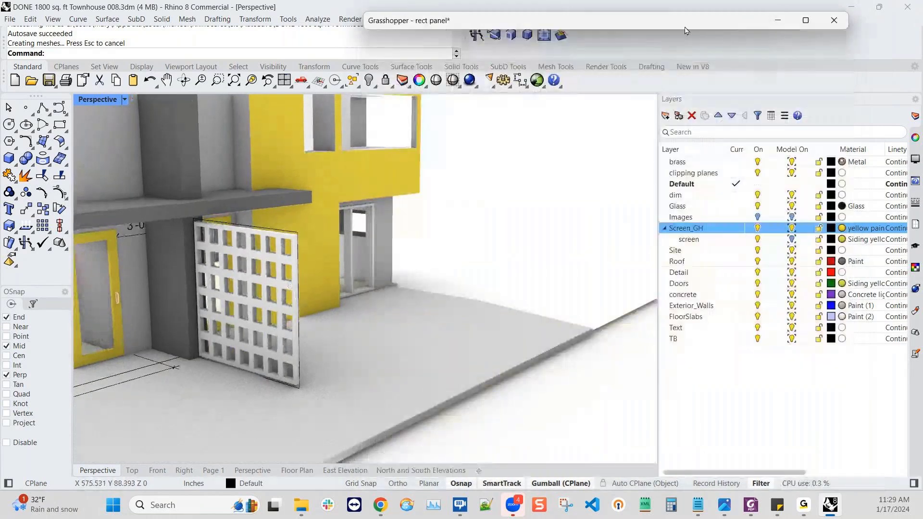
- Examine the baked rectangular screen between the two entrance doors from several angles along the front facade
right_drag(549, 207, 433, 241)
shift+right_drag(432, 241, 478, 261)
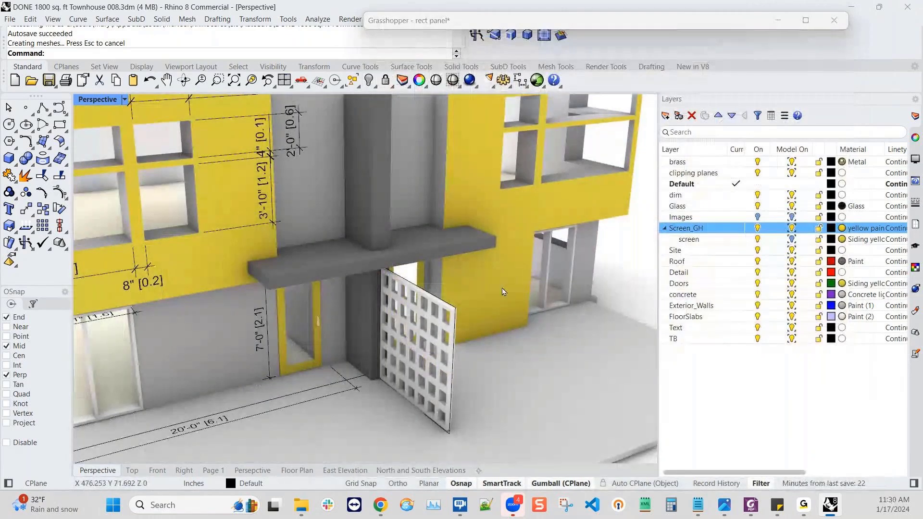
right_drag(512, 388, 499, 371)
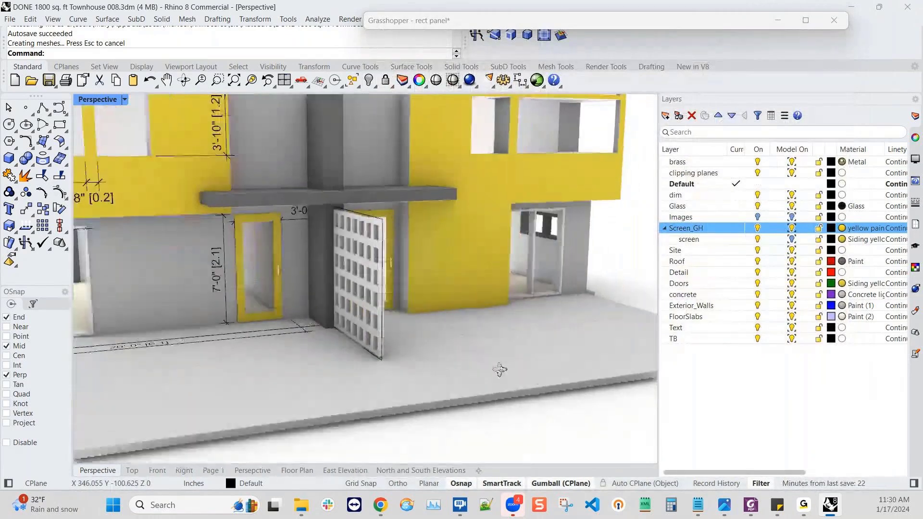
shift+right_drag(505, 306, 523, 370)
scroll(536, 347, down, 3)
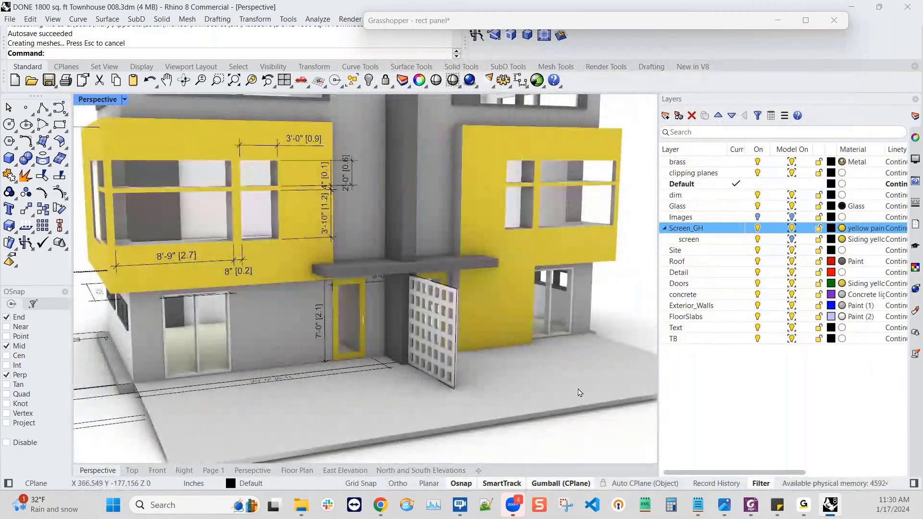
right_drag(579, 390, 577, 343)
right_drag(542, 383, 500, 383)
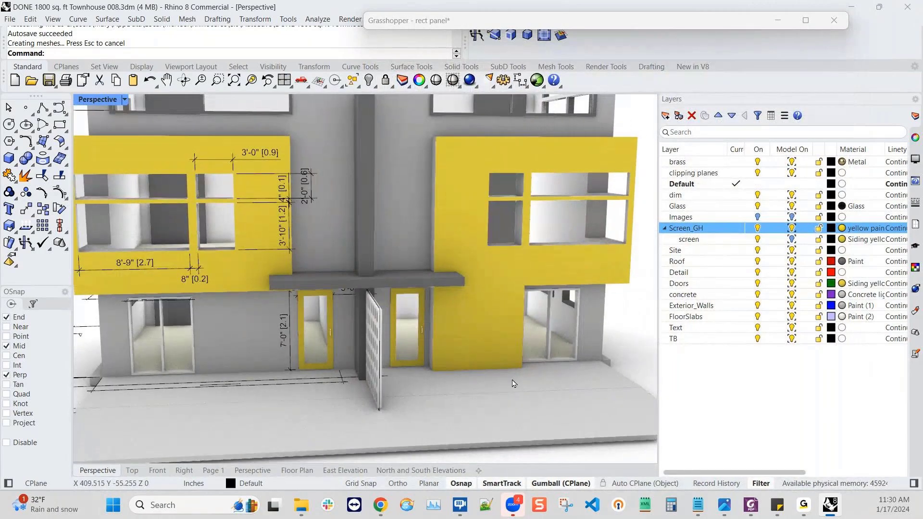
right_drag(468, 355, 485, 381)
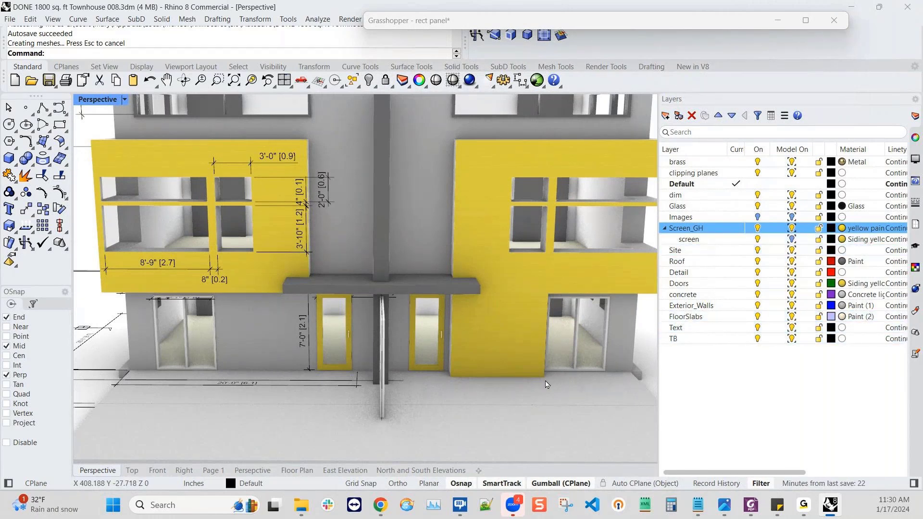
shift+right_drag(462, 383, 449, 408)
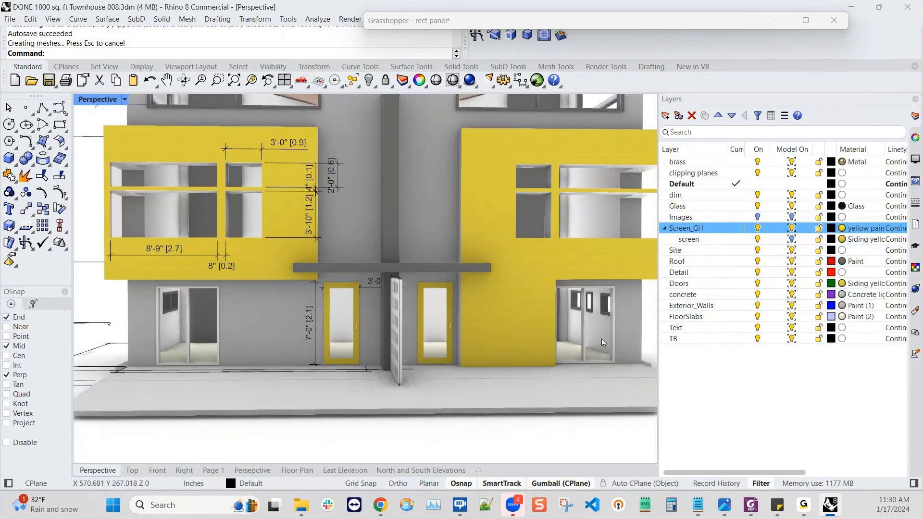
right_drag(508, 362, 447, 372)
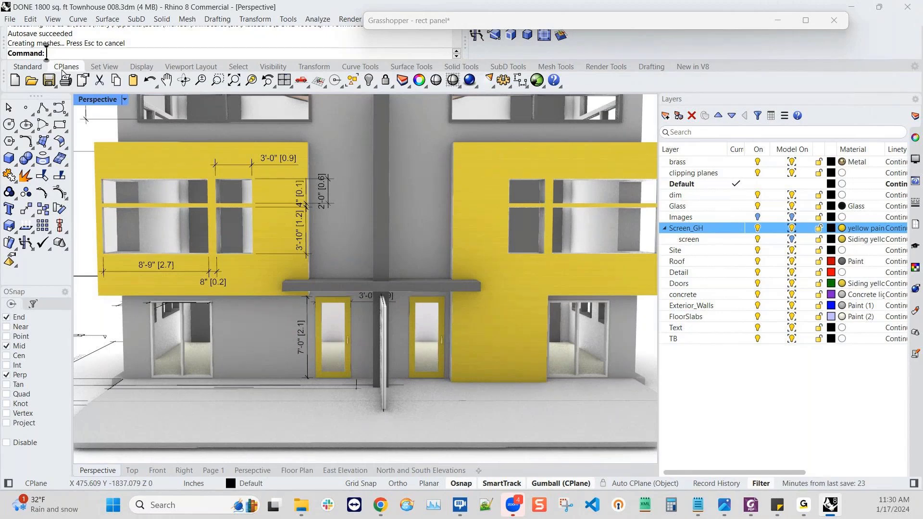
- Run the Turntable command to view the whole townhouse in rotation, stop it and return to the front facade
key(Up)
text(Turn)
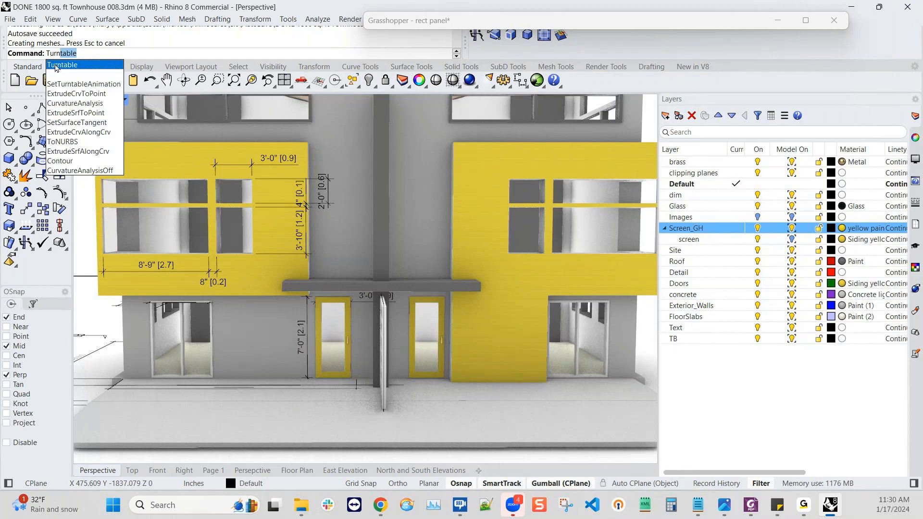
key(Return)
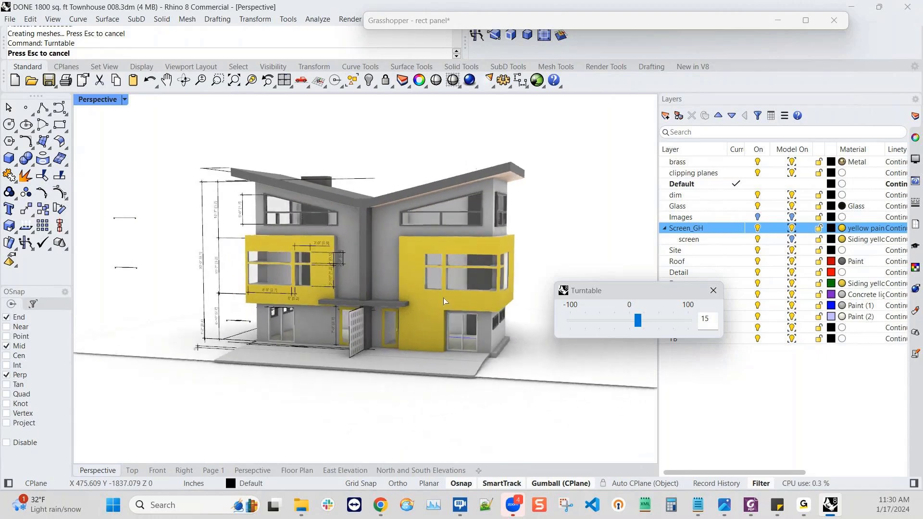
key(Escape)
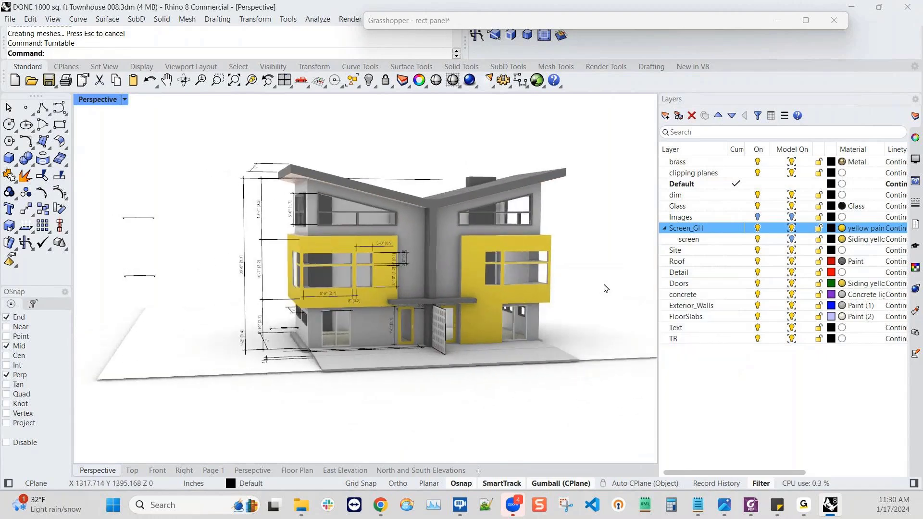
shift+right_drag(606, 288, 539, 317)
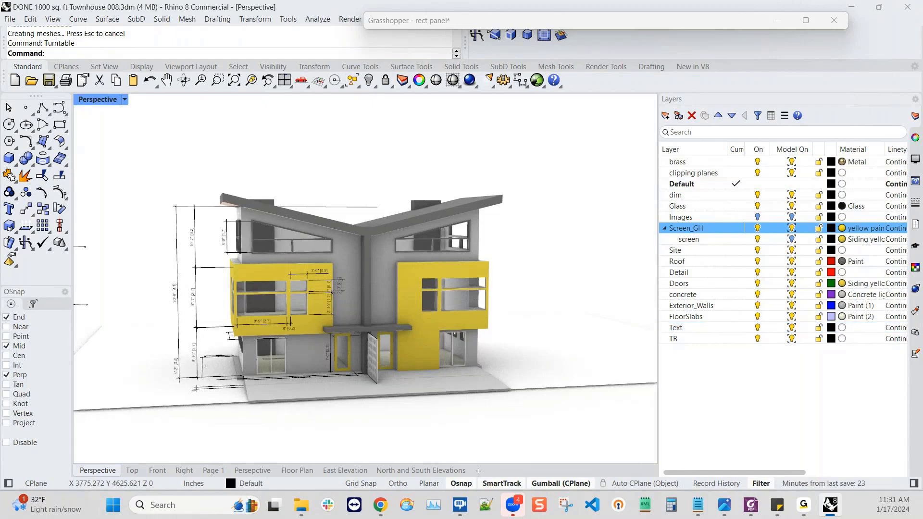
scroll(365, 381, up, 4)
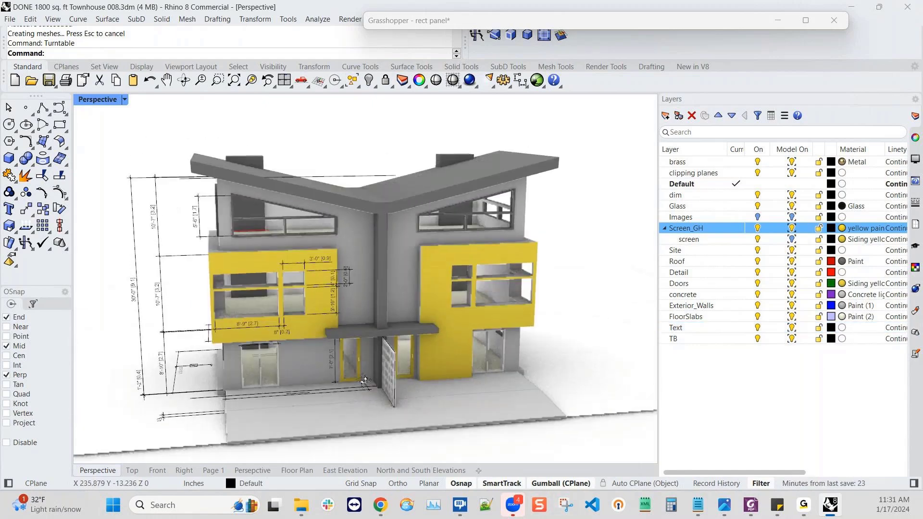
right_drag(365, 382, 368, 376)
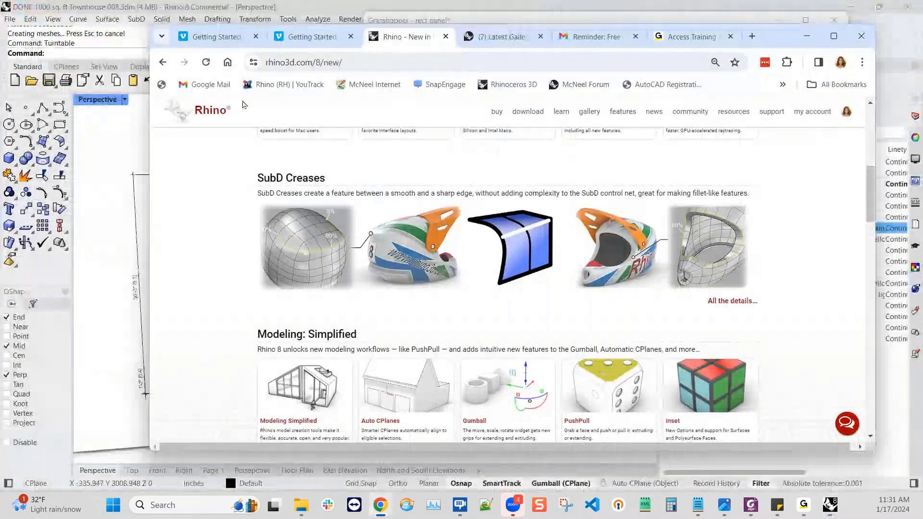
- Switch to Chrome and select the web addresses of the two Getting Started Vimeo showcases, 10775985 and 7805155, to look over their tutorials
click(206, 37)
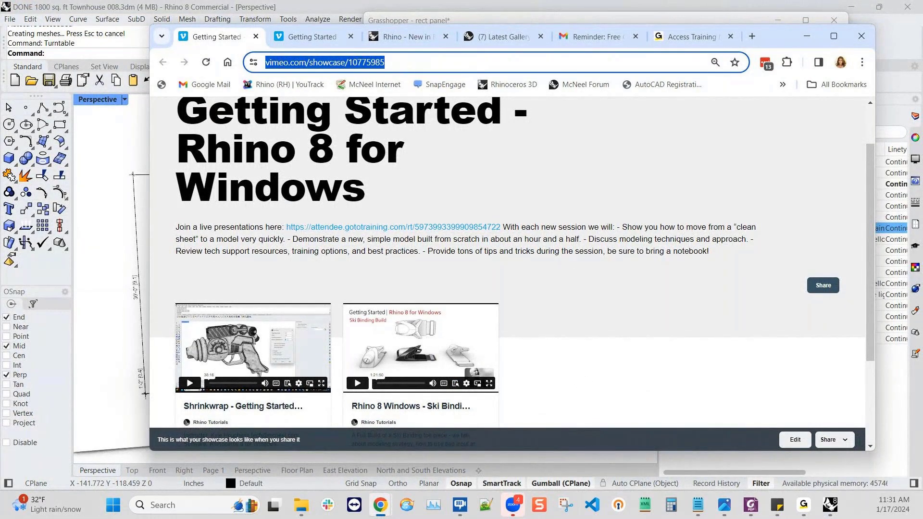
key(alt+Tab)
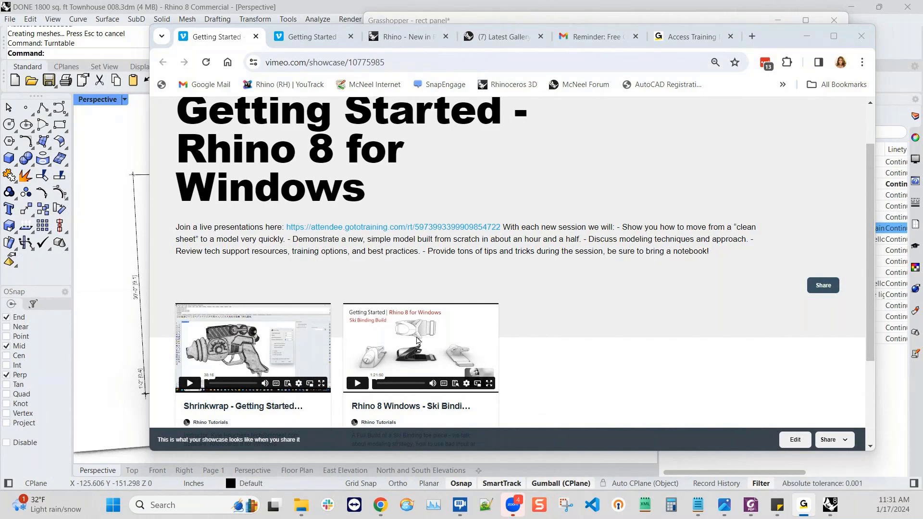
click(330, 40)
click(327, 61)
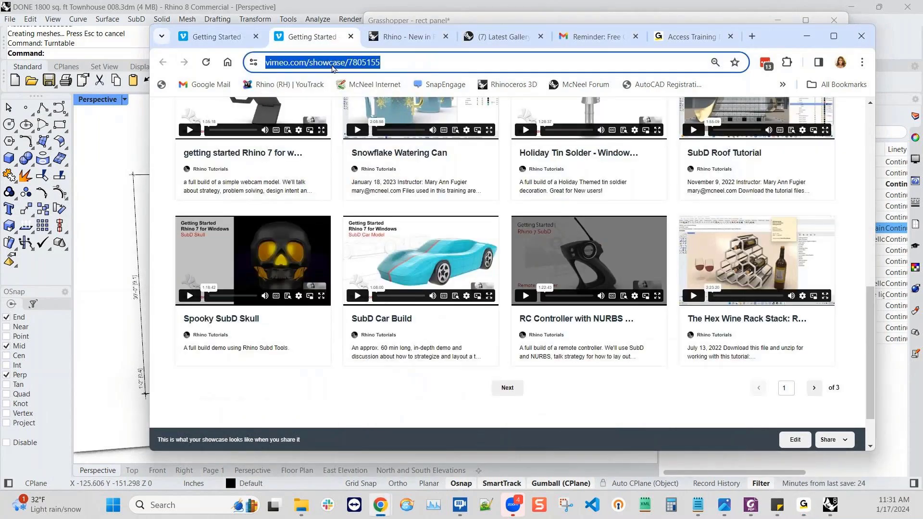
key(alt+Tab)
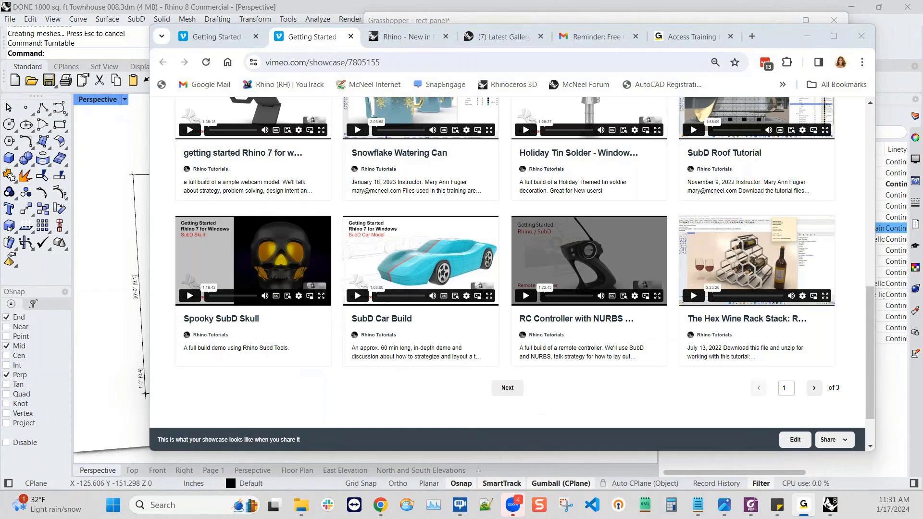
scroll(405, 193, down, 1)
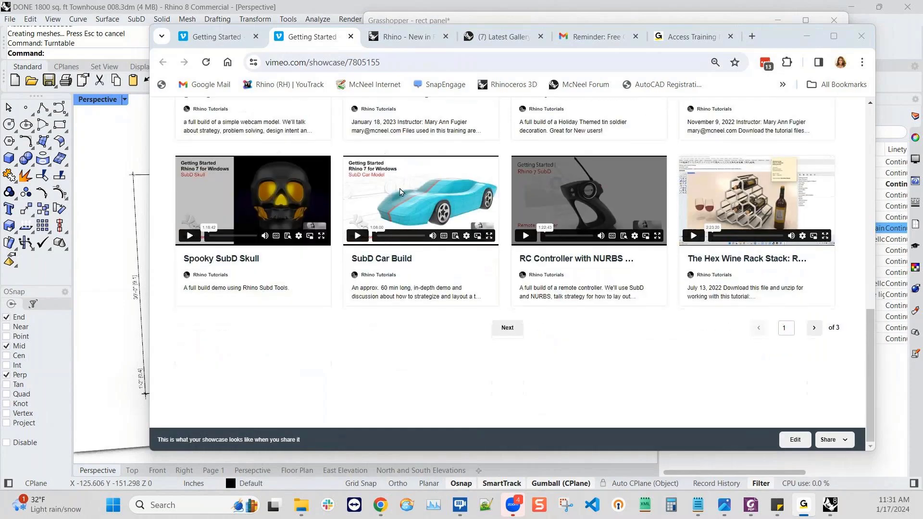
- Look back over the Rhino 7 project tutorials listed in the second Getting Started showcase, from the webcam to the hex wine rack
scroll(433, 201, up, 1)
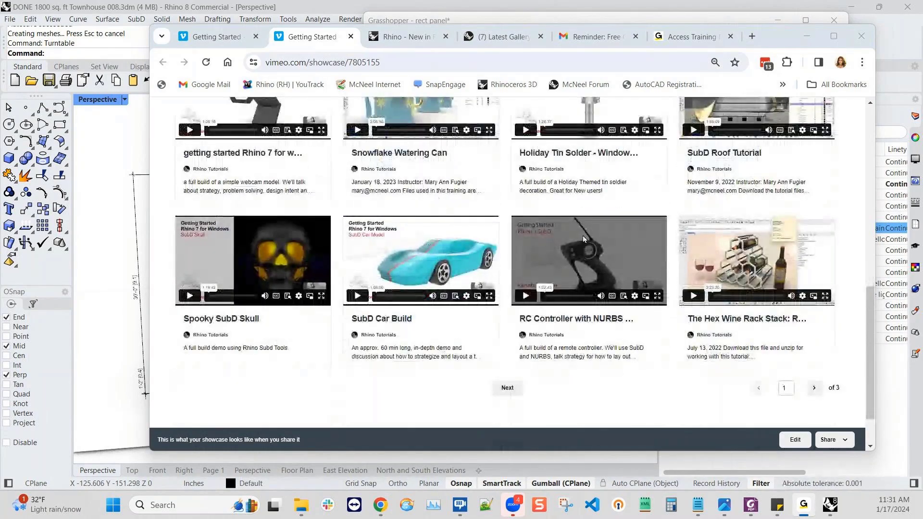
scroll(617, 222, up, 3)
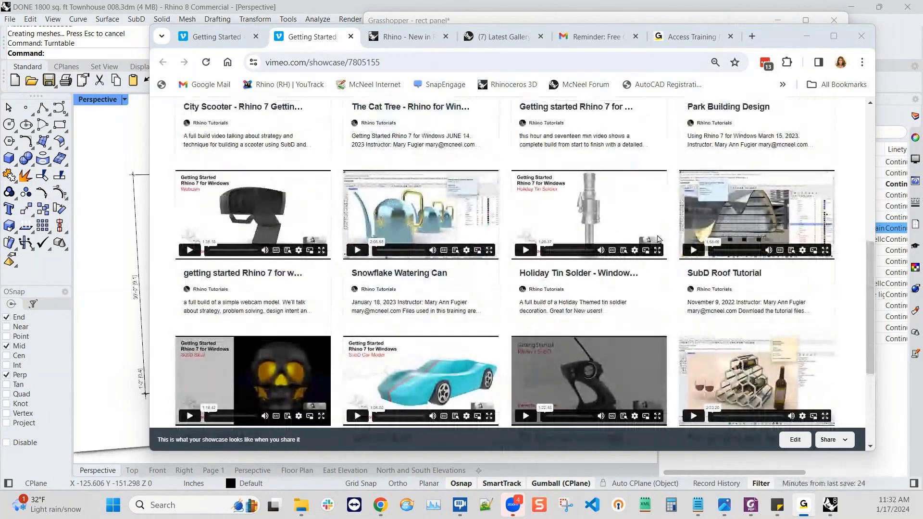
scroll(658, 239, up, 1)
scroll(658, 239, down, 2)
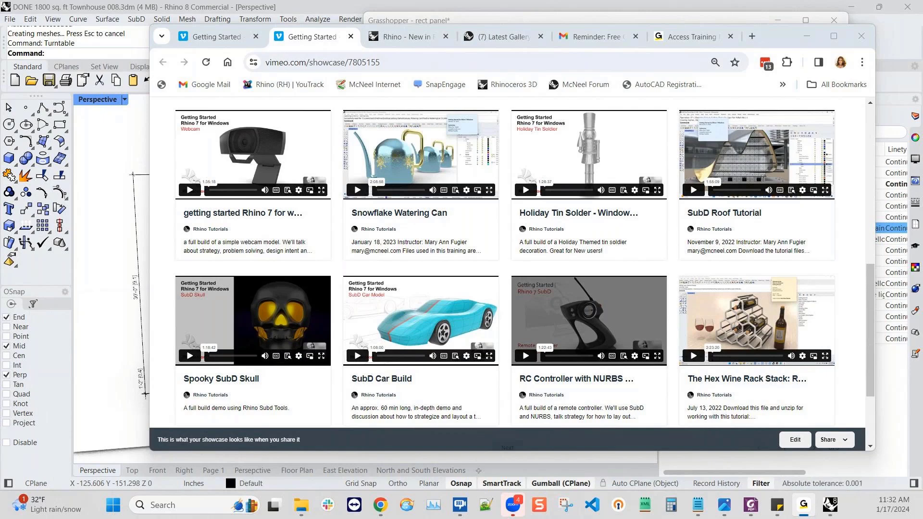
- Switch back to Rhino and frame the whole front facade of the townhouse in the Perspective view
click(86, 184)
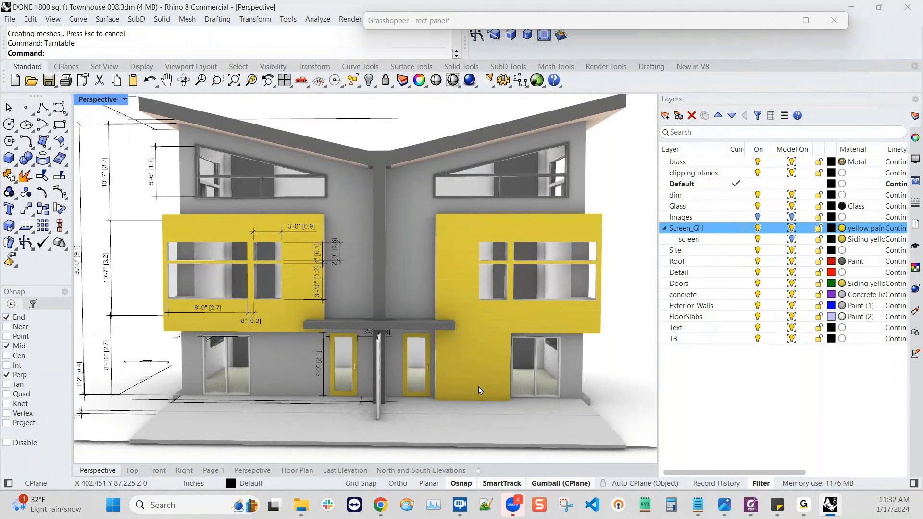
scroll(442, 385, down, 2)
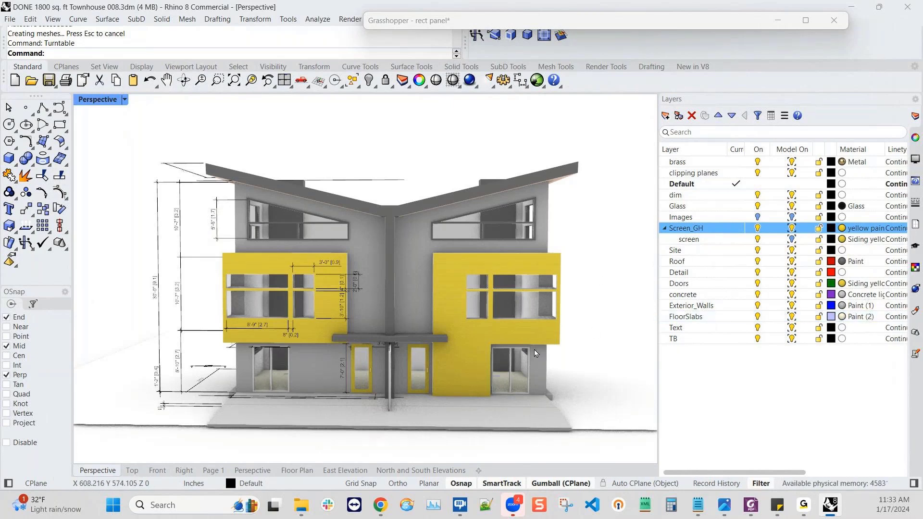
shift+right_drag(534, 349, 518, 346)
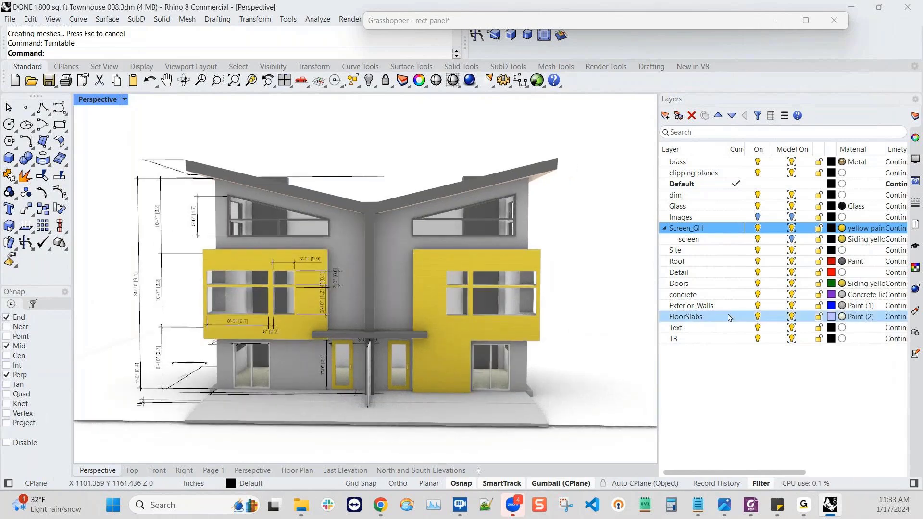